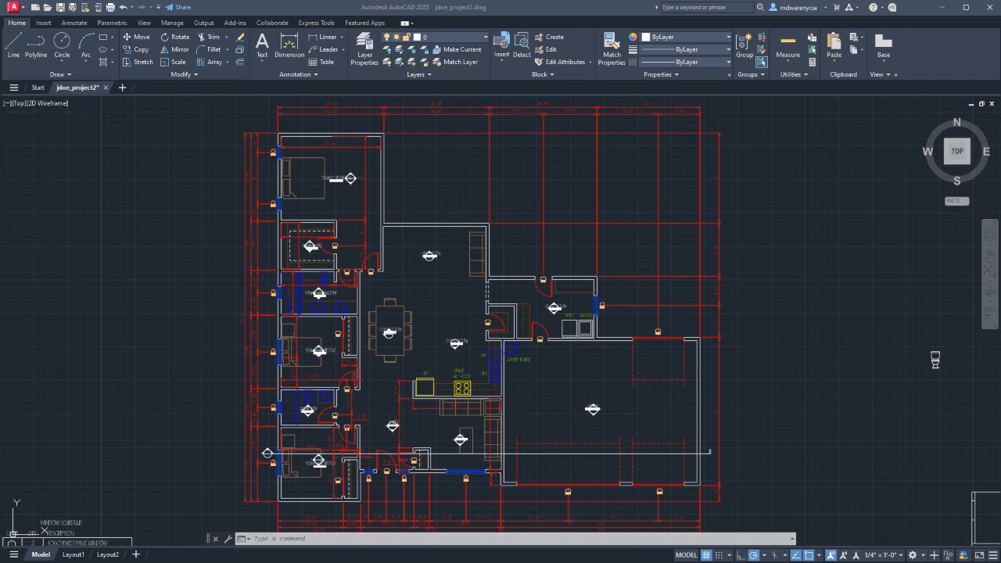
- Examine the door and window tags on the floor plan together with the door and window schedules
scroll(353, 498, up, 5)
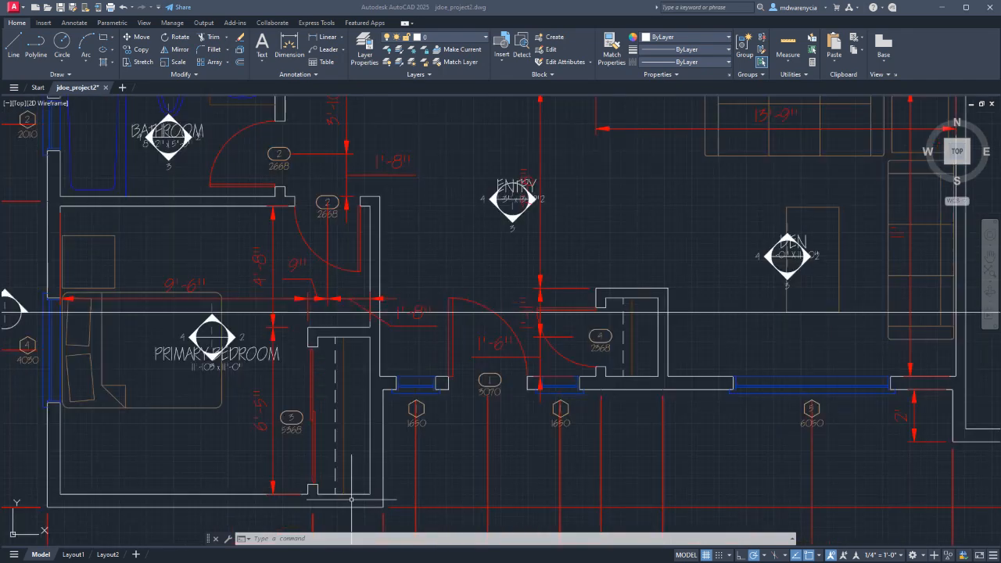
scroll(447, 445, up, 2)
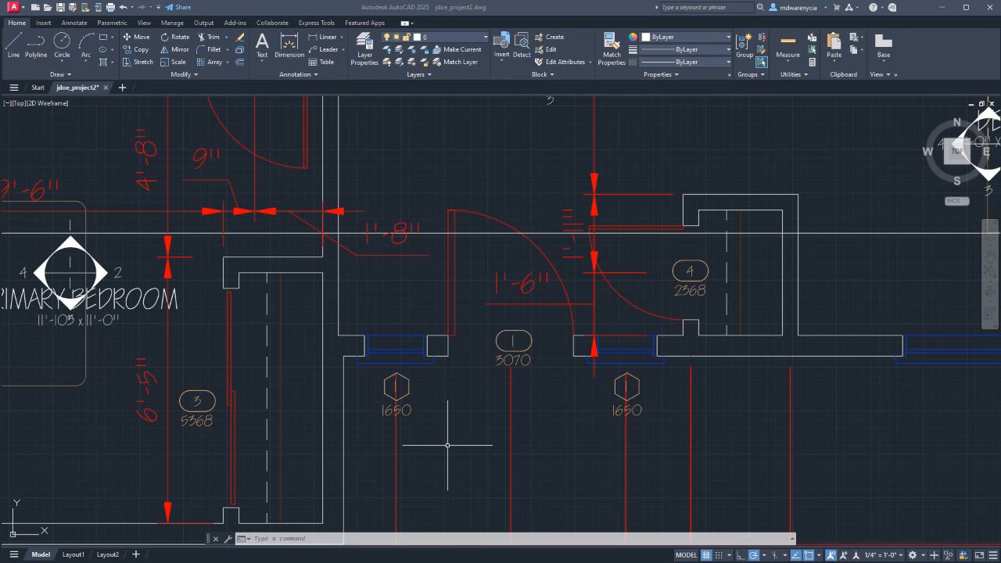
scroll(448, 445, down, 4)
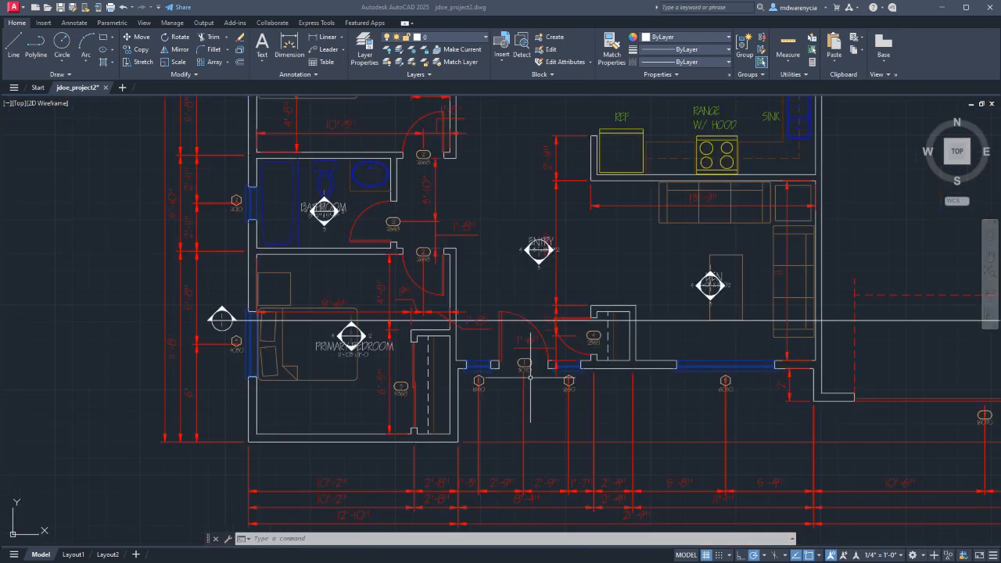
middle_drag(275, 449, 414, 351)
middle_drag(210, 440, 631, 284)
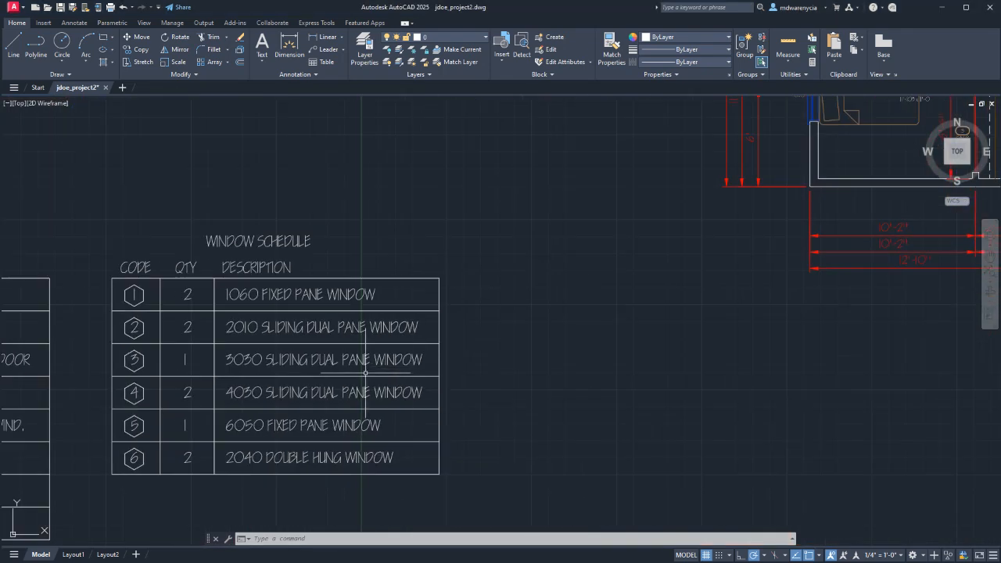
mouse_move(365, 368)
middle_down()
mouse_move(787, 317)
mouse_move(394, 350)
middle_up()
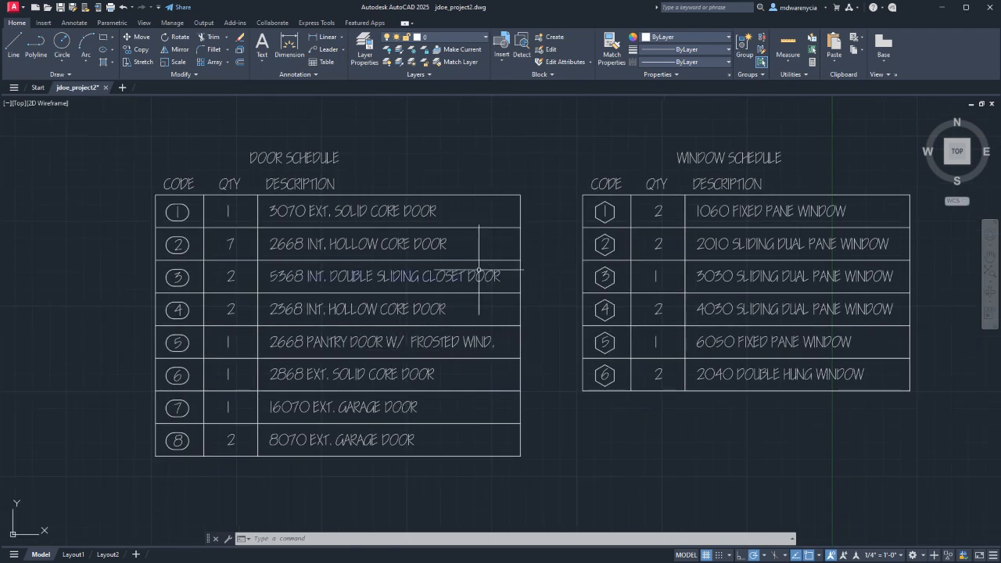
- Check the settings of the text style used by the window schedule's first description in the Text Style dialog
click(738, 220)
click(710, 212)
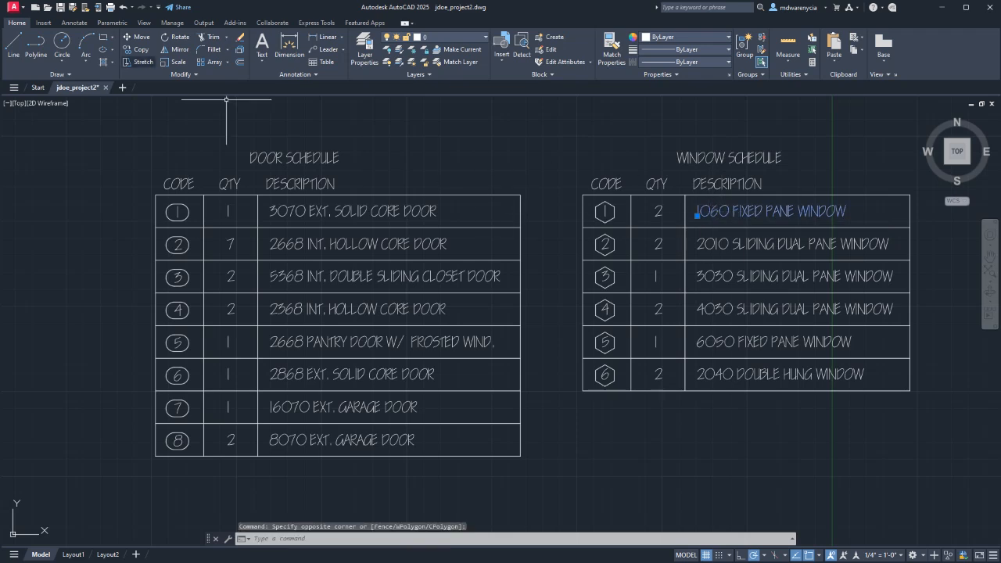
click(75, 23)
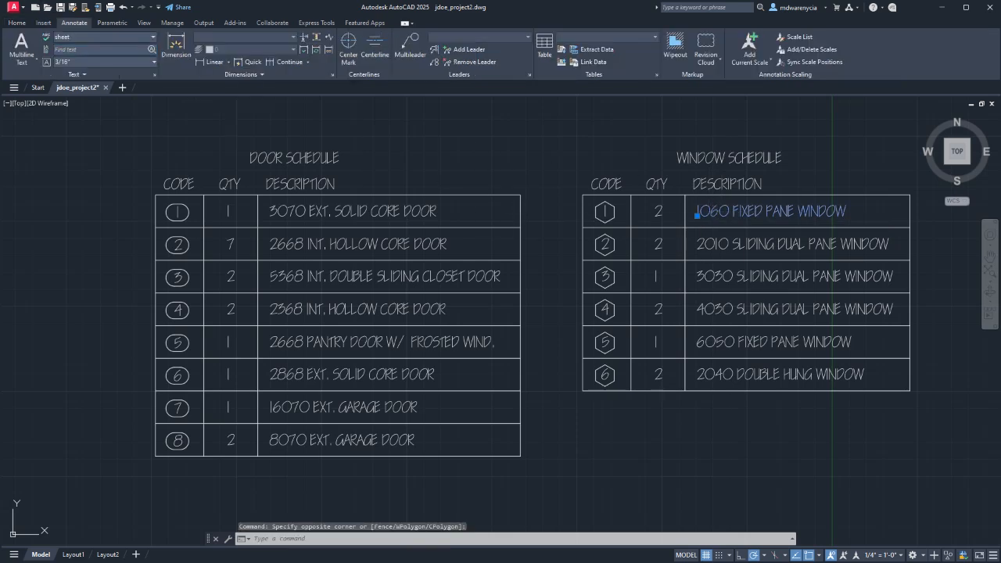
click(152, 37)
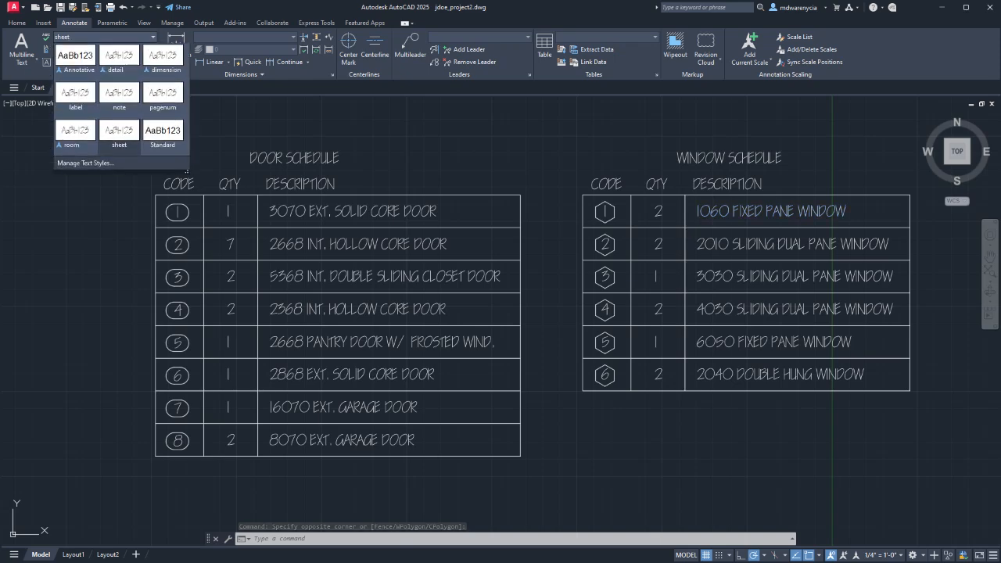
click(152, 37)
click(154, 75)
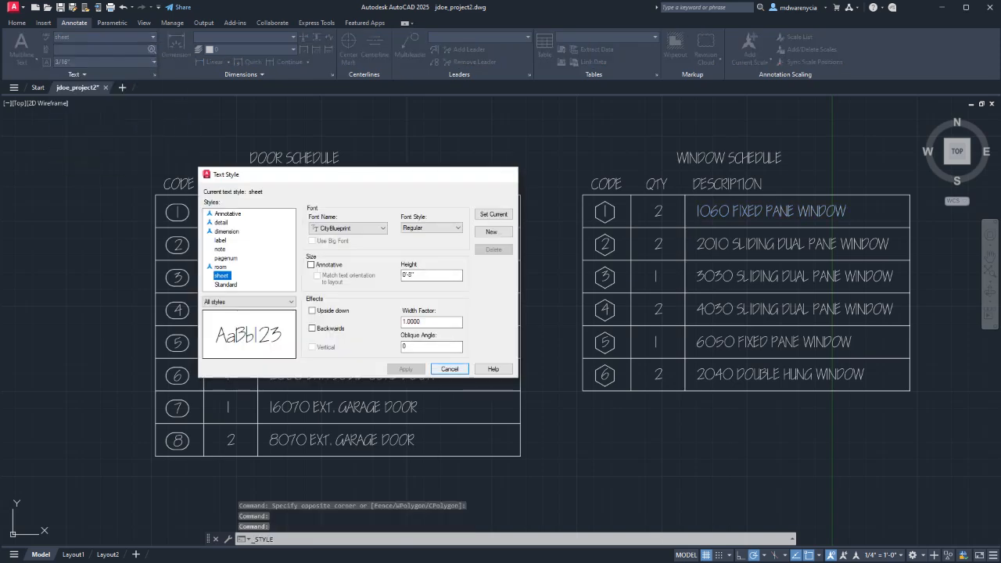
click(450, 369)
- Review how the door and window schedules are placed in their viewports on Layout1, then return to model space
middle_drag(534, 234, 416, 208)
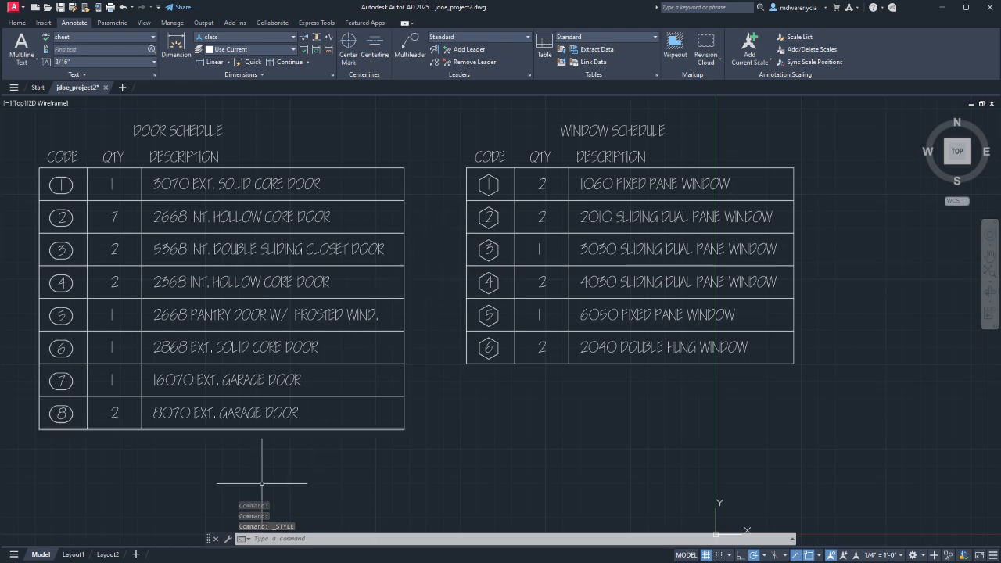
click(73, 554)
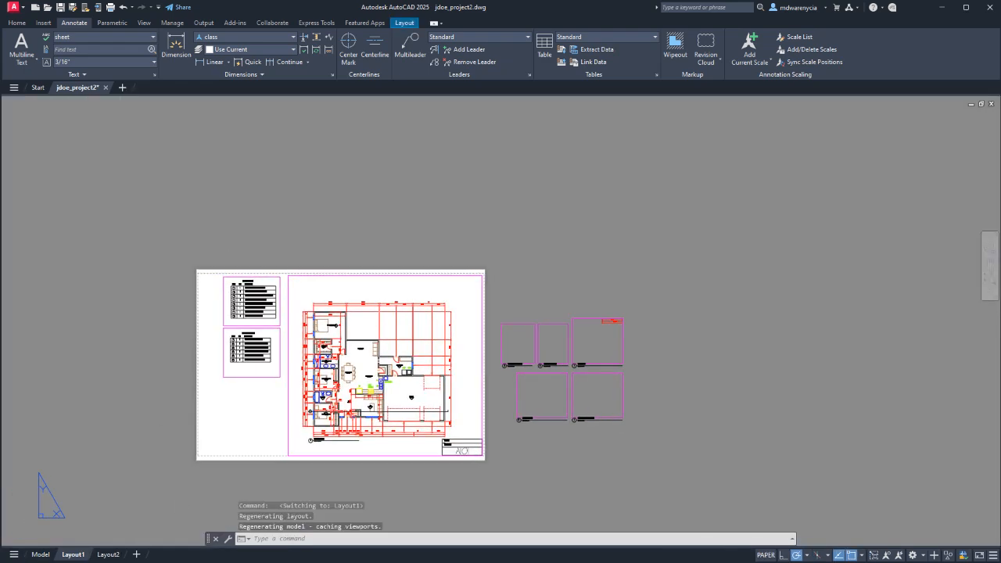
middle_drag(252, 374, 332, 333)
scroll(331, 332, up, 4)
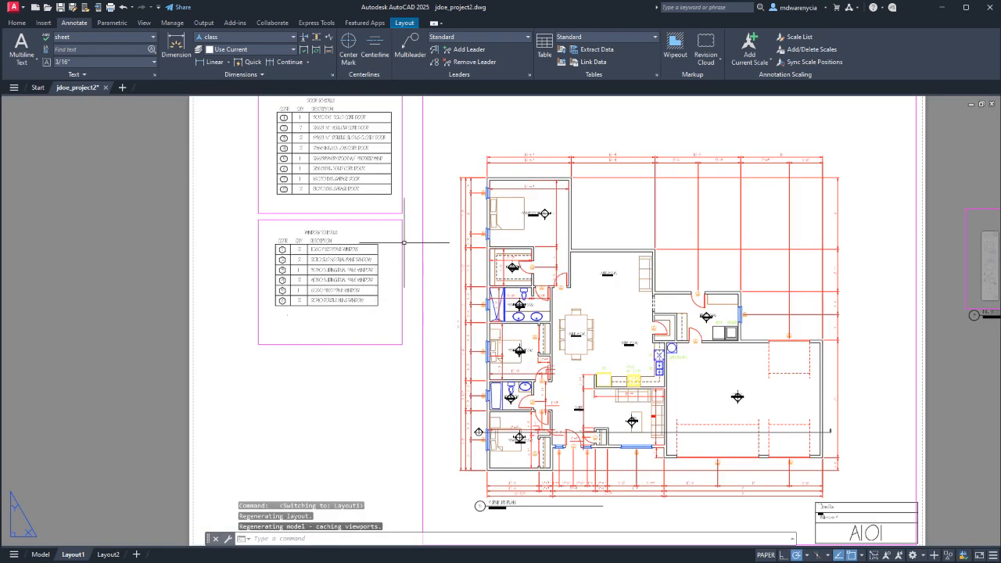
middle_drag(365, 189, 369, 236)
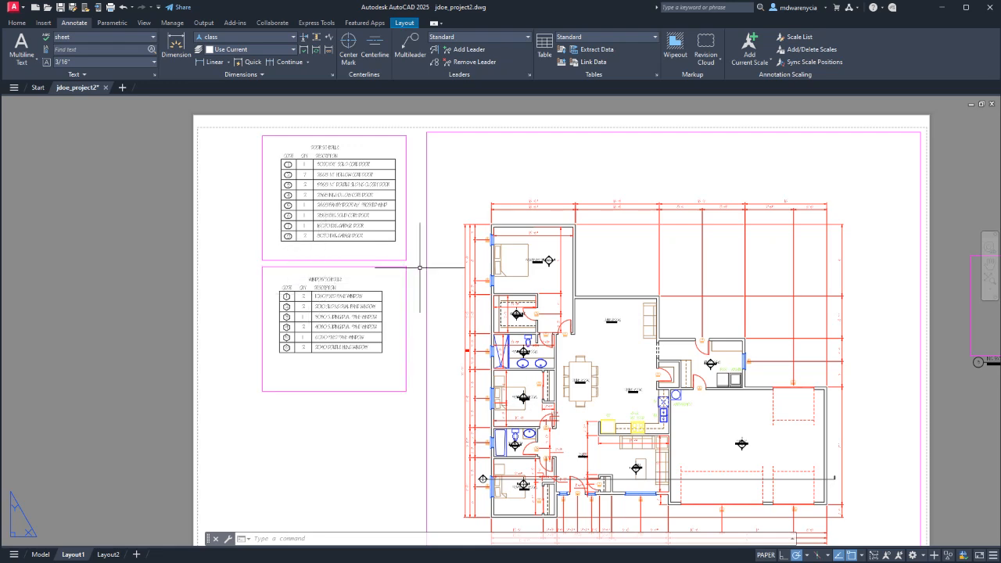
click(40, 554)
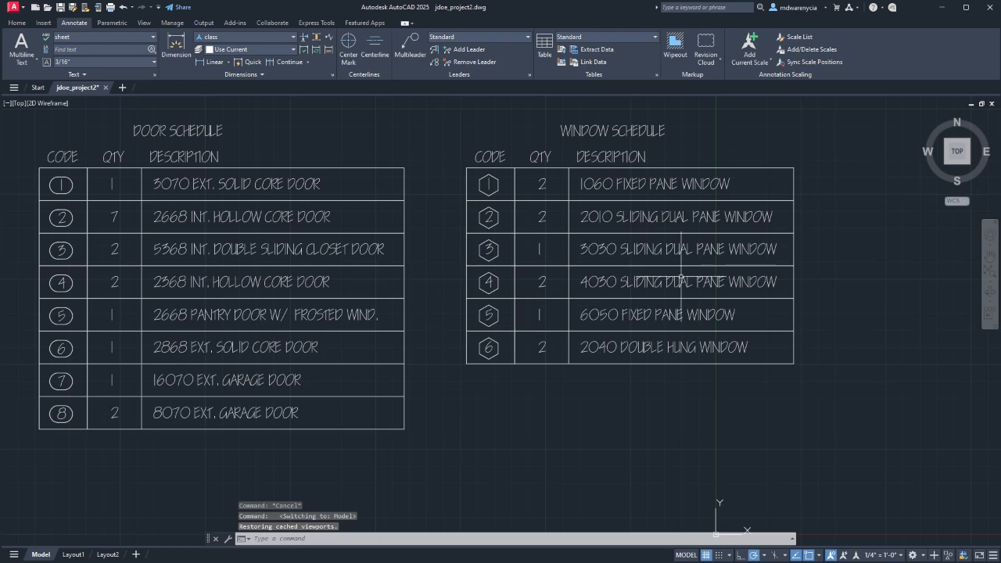
- Draw a horizontal line beside the window schedule, level with its upper edge, as a new table's first row line
scroll(613, 251, down, 4)
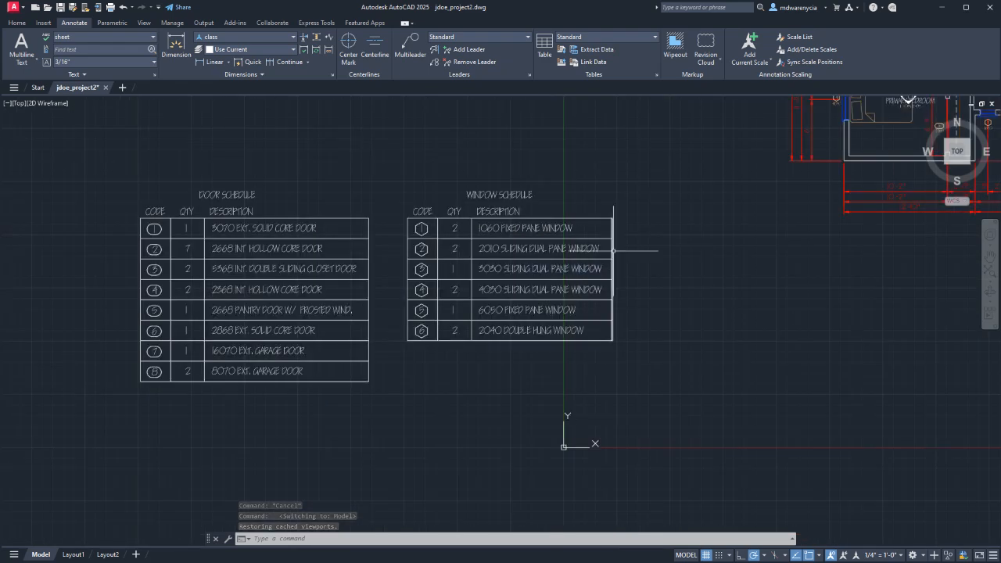
text(l)
key(Return)
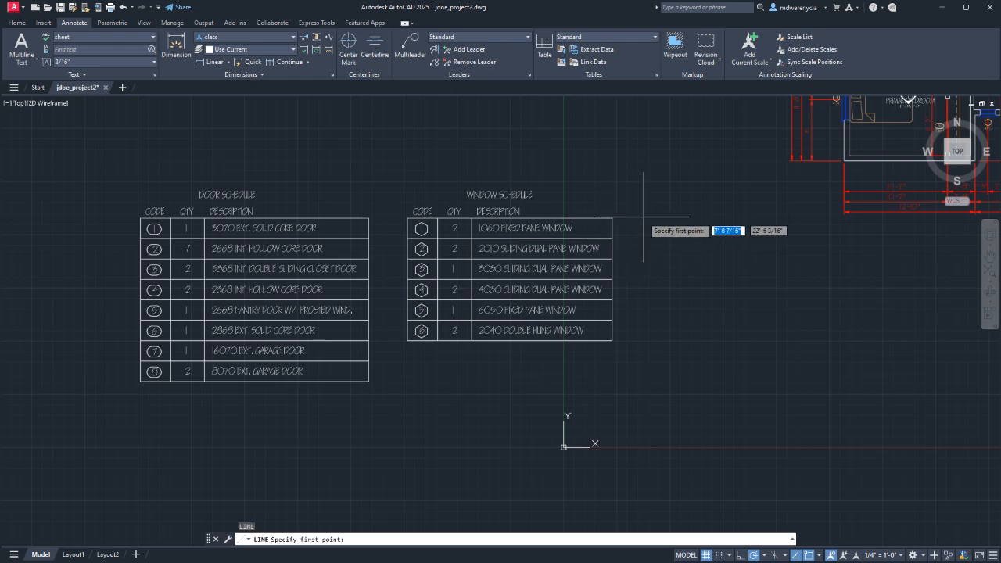
click(643, 218)
click(786, 217)
key(Escape)
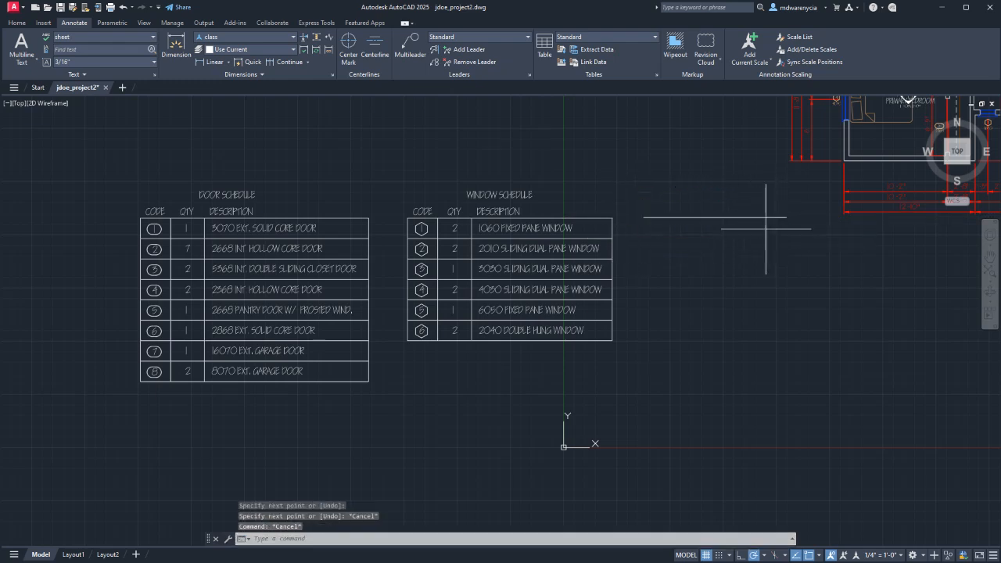
click(765, 229)
click(720, 196)
text(of)
key(Return)
text(2)
key(Return)
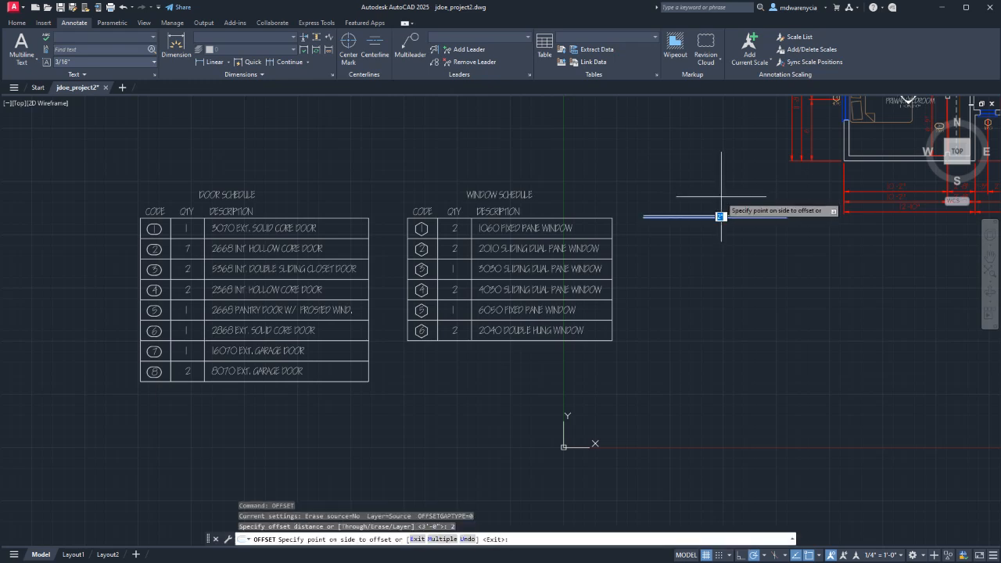
key(Escape)
- Offset the new horizontal line downward five times at 2' spacing using the Multiple option to form the table rows
click(642, 212)
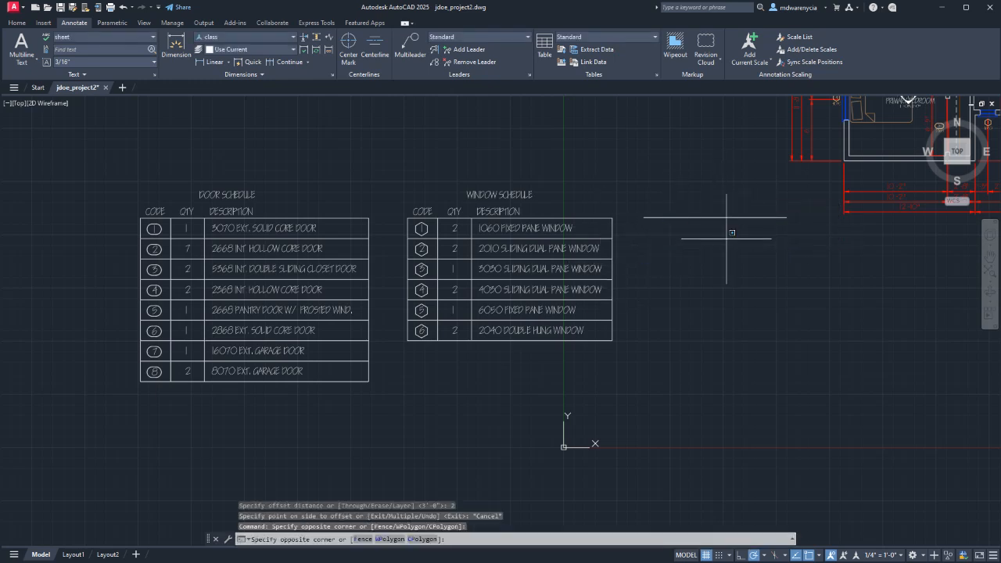
click(727, 235)
text(offset)
key(Return)
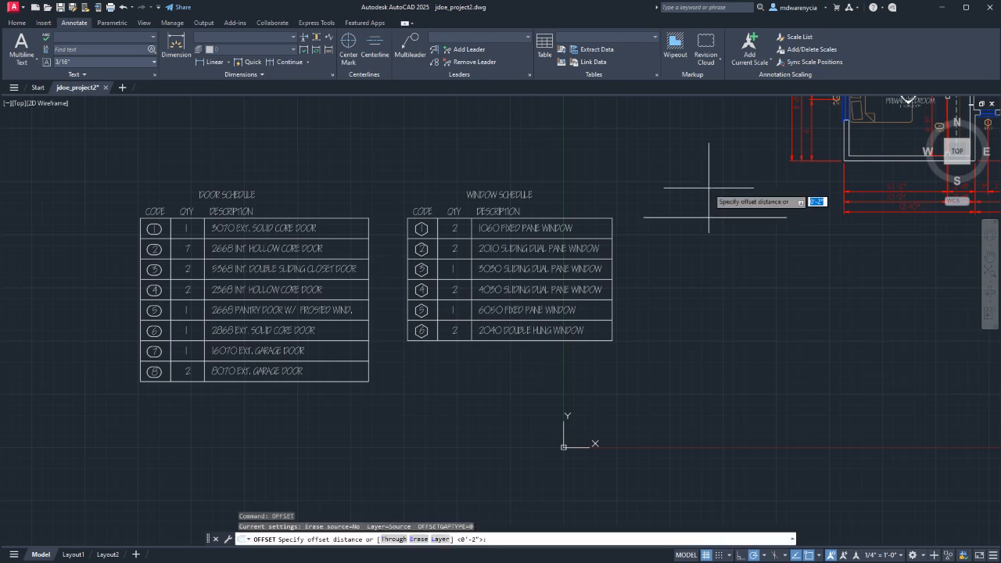
text(2)
key(Return)
click(709, 217)
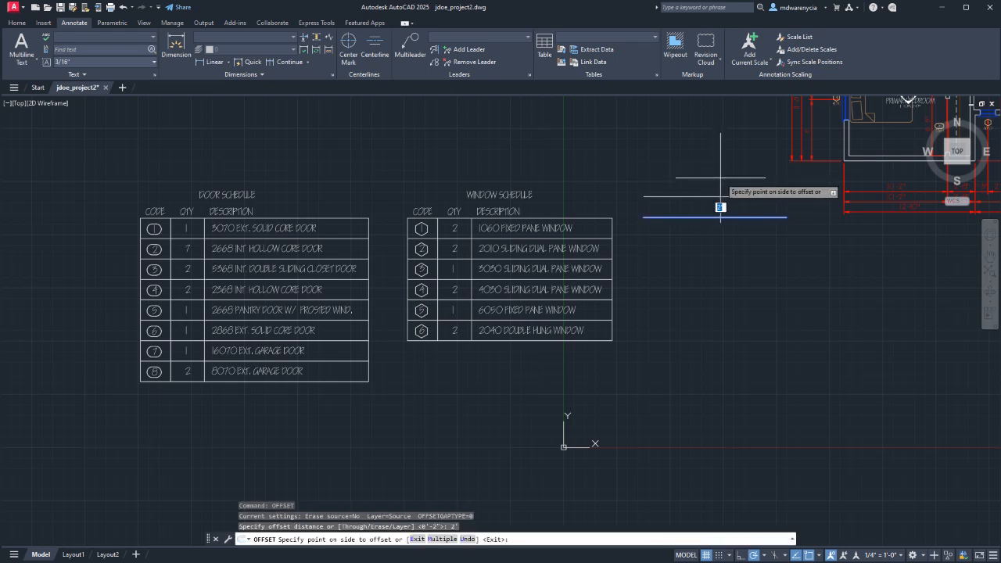
text(m)
key(Return)
click(721, 332)
click(720, 332)
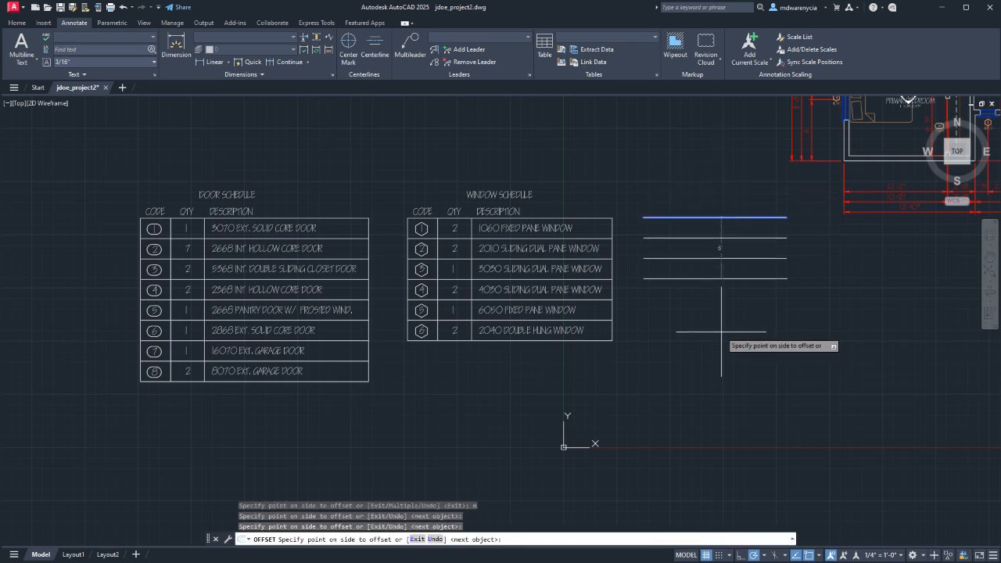
click(724, 356)
click(724, 359)
key(Escape)
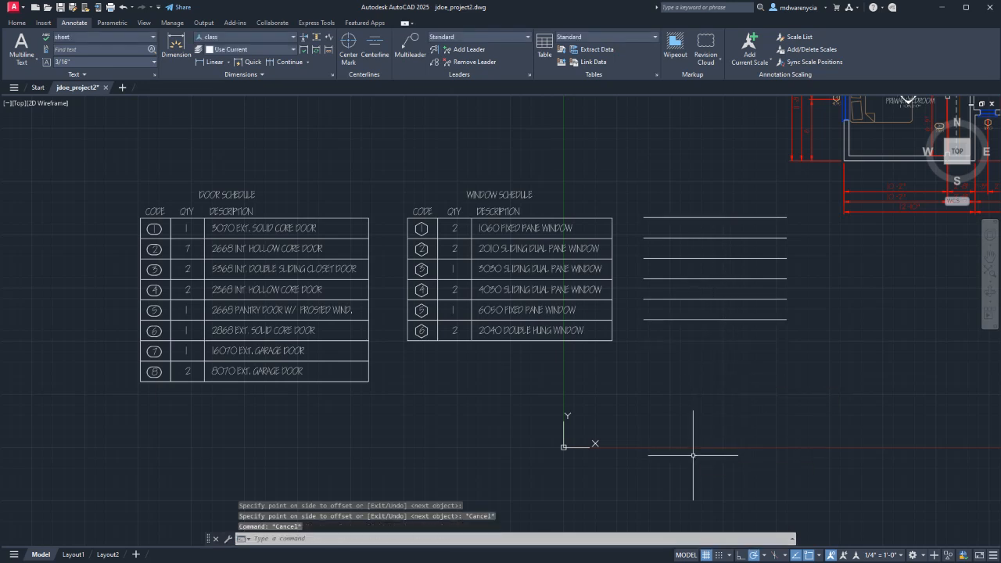
- Copy the CODE, QTY and DESCRIPTION headings from the window schedule to above the new table's upper-left corner
click(530, 211)
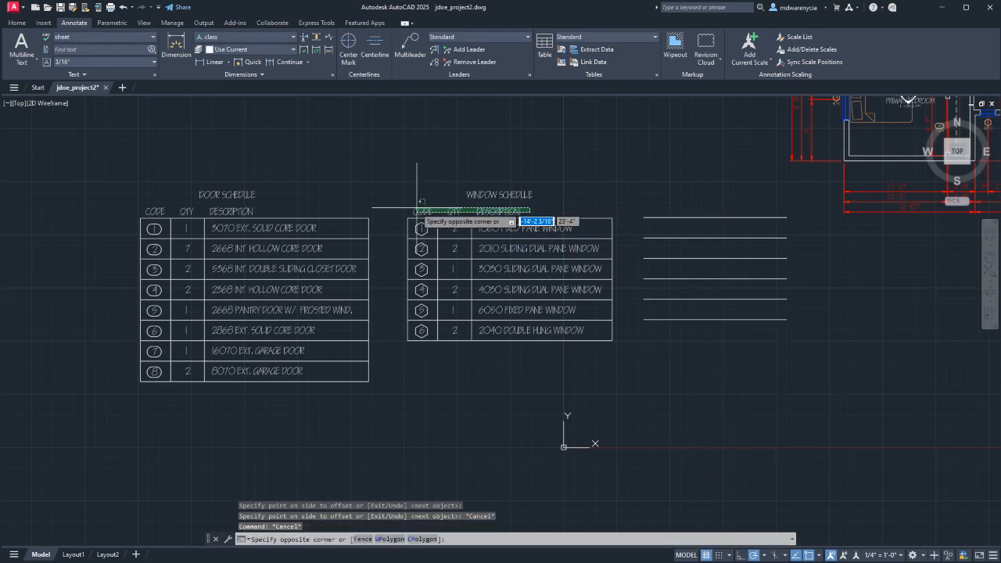
click(412, 207)
text(co)
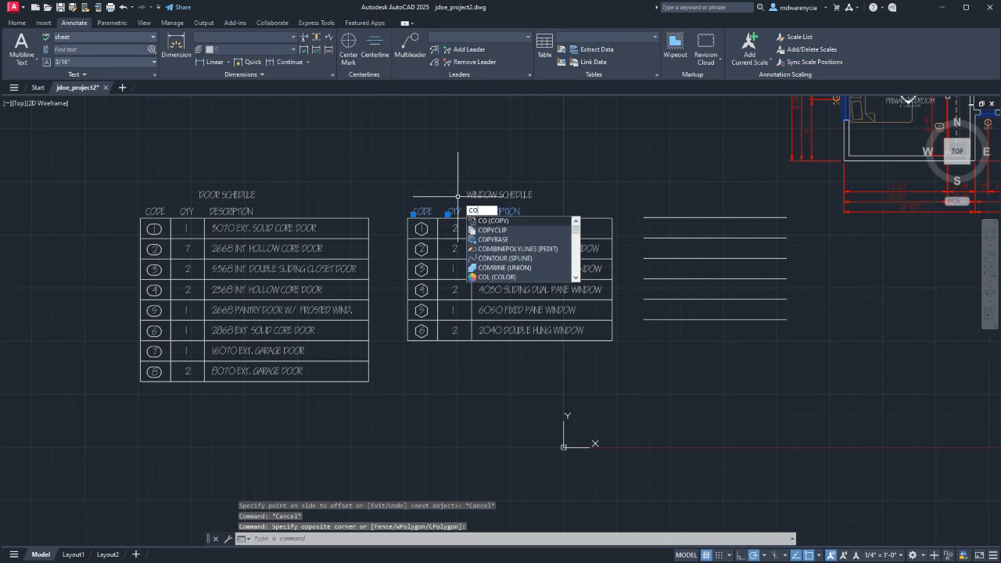
key(Return)
click(407, 218)
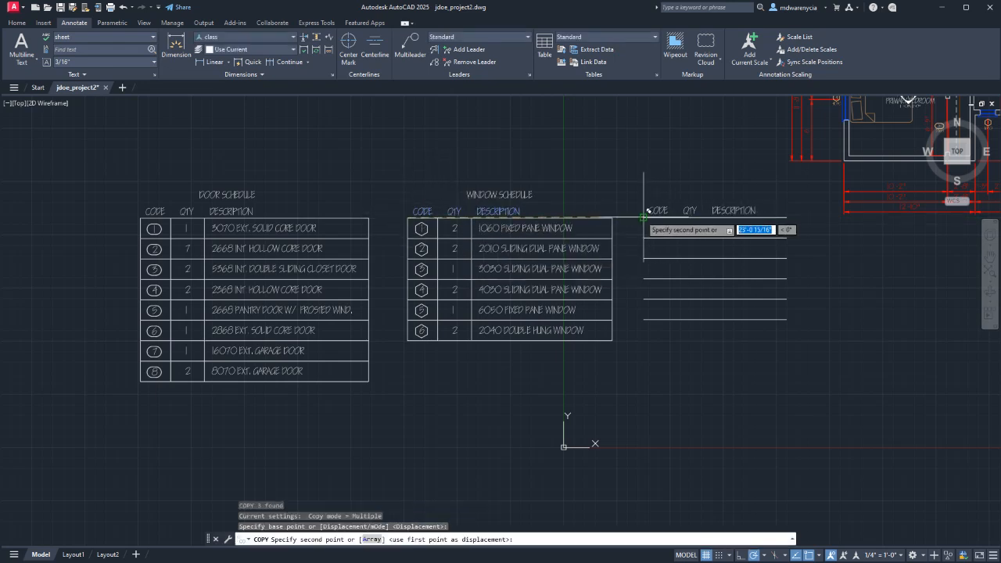
click(643, 220)
key(Escape)
- Draw a vertical line joining the left ends of the new table's first and last row lines
text(l)
key(Return)
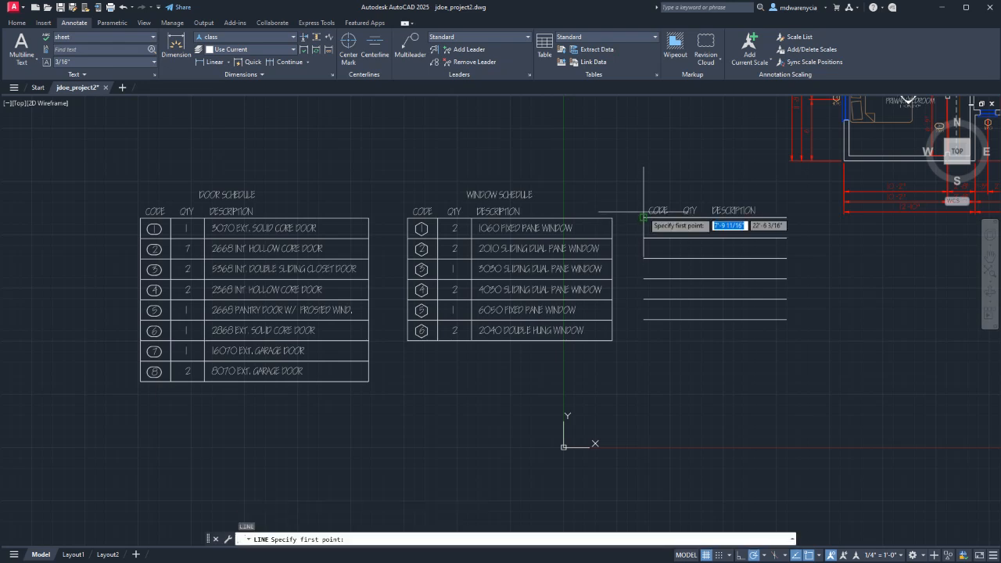
click(643, 218)
click(643, 319)
key(Escape)
key(Escape)
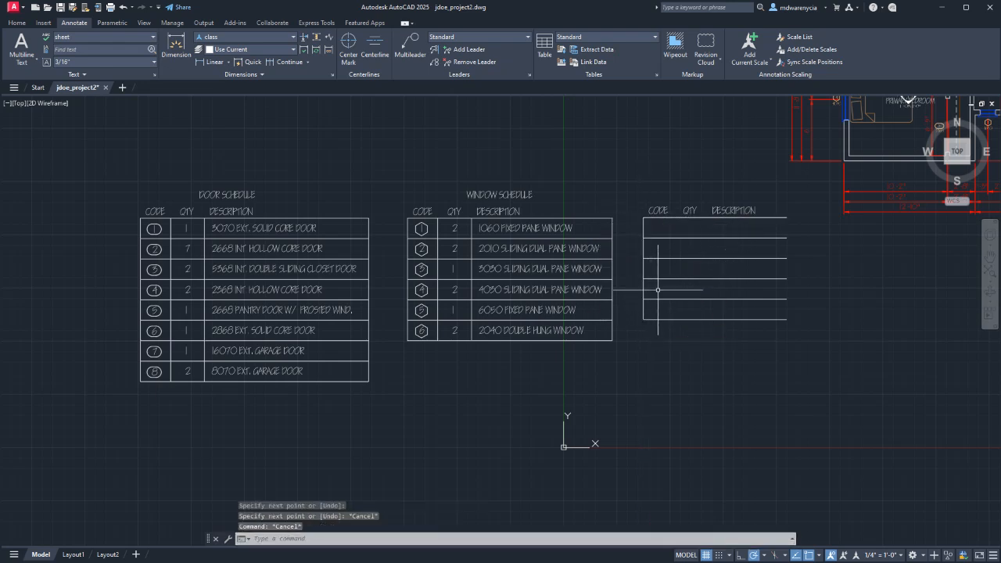
click(656, 286)
click(633, 283)
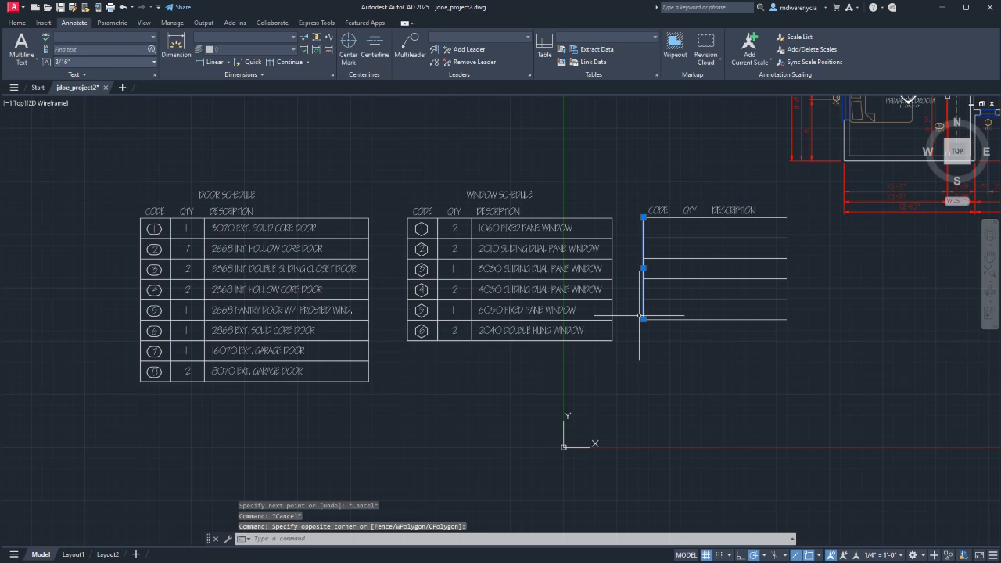
text(offset)
key(Return)
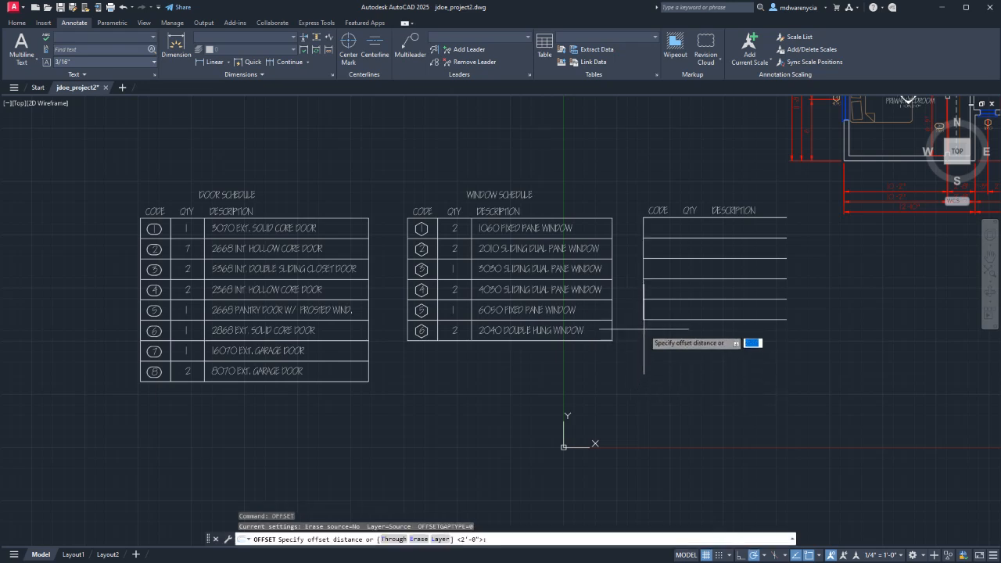
click(643, 319)
key(Escape)
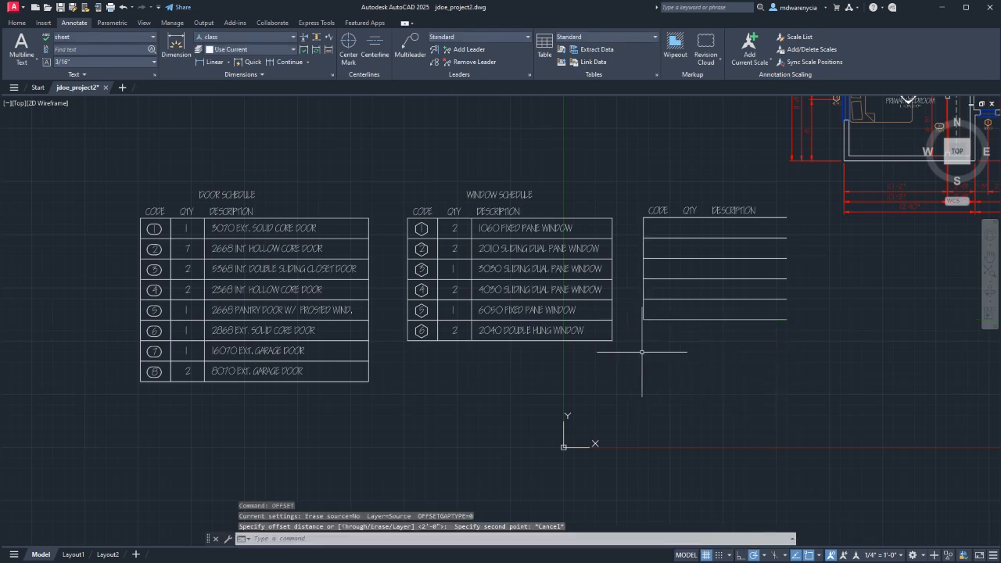
- Offset the new table's left edge inward by a distance picked from two points, forming the divider between CODE and QTY
click(639, 305)
key(Escape)
key(Return)
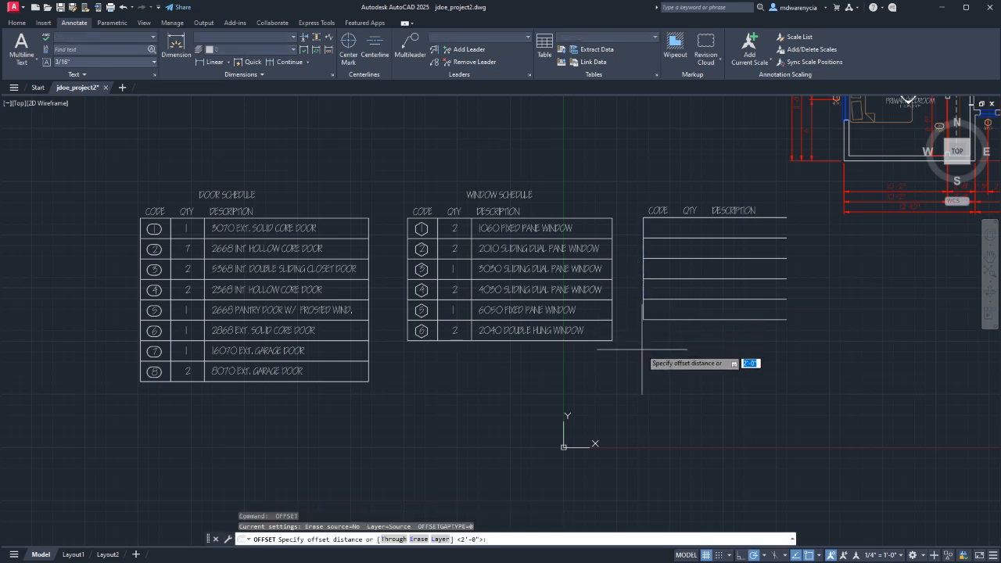
click(643, 351)
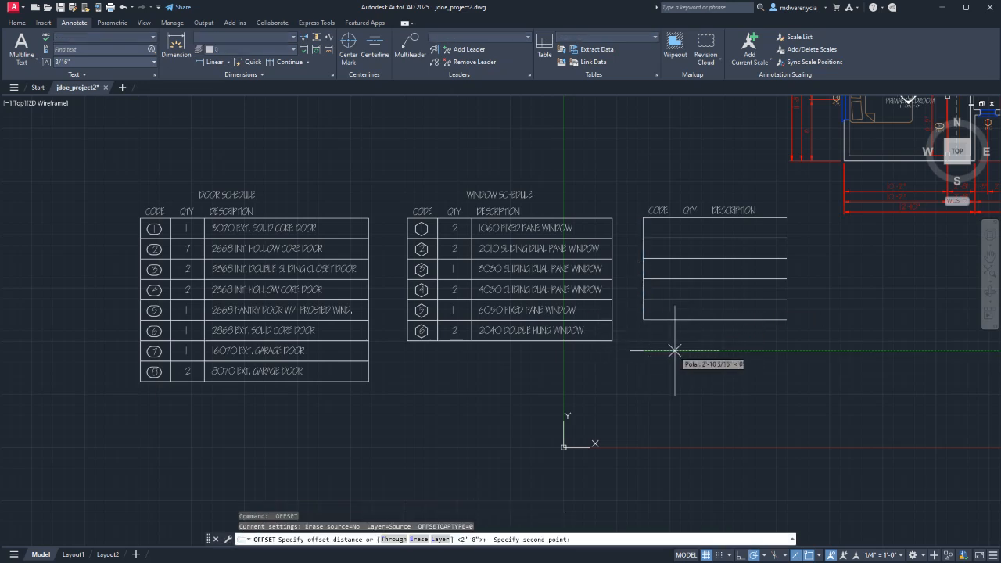
click(679, 350)
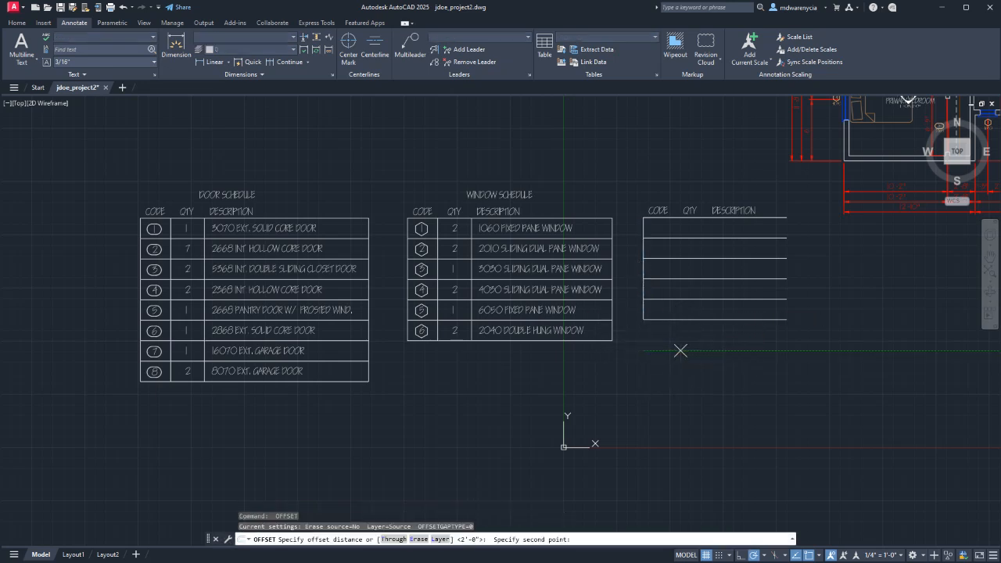
click(642, 308)
click(715, 313)
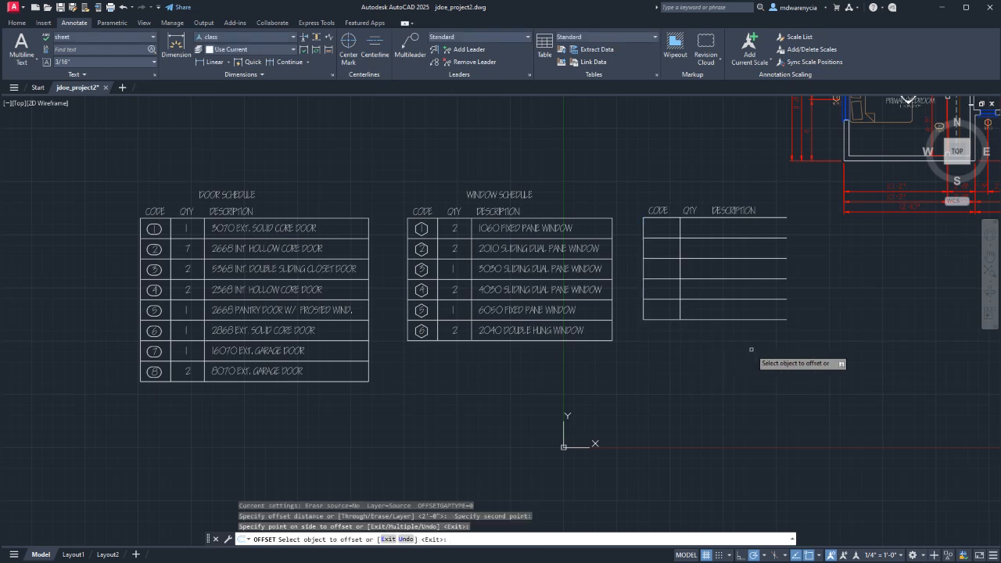
- Offset the CODE/QTY divider to the right by the same distance to form the divider between QTY and DESCRIPTION
click(680, 307)
click(704, 309)
key(Escape)
key(Escape)
- Move the new table's CODE/QTY divider slightly left so it sits midway between the two headings
click(693, 311)
click(670, 305)
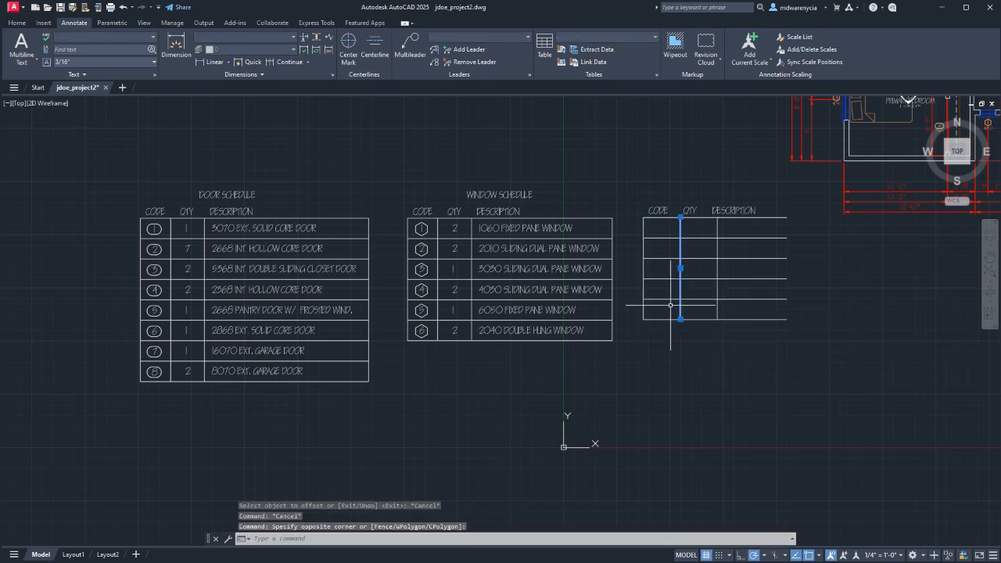
text(m)
key(Return)
click(710, 352)
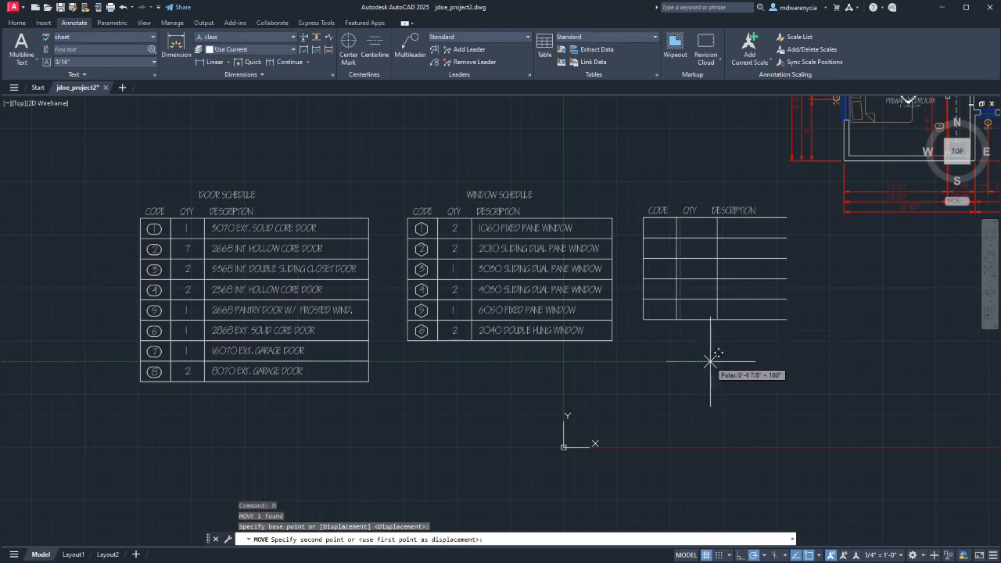
key(Escape)
- Move the new table's QTY/DESCRIPTION divider left so it falls between the QTY and DESCRIPTION headings
click(727, 309)
click(712, 307)
text(m)
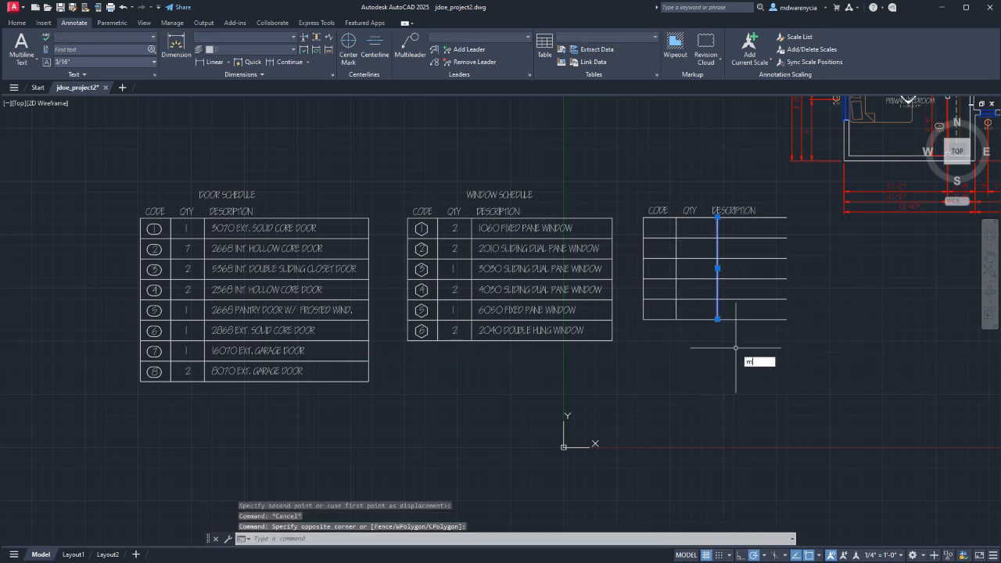
key(Return)
click(764, 365)
click(751, 365)
key(Escape)
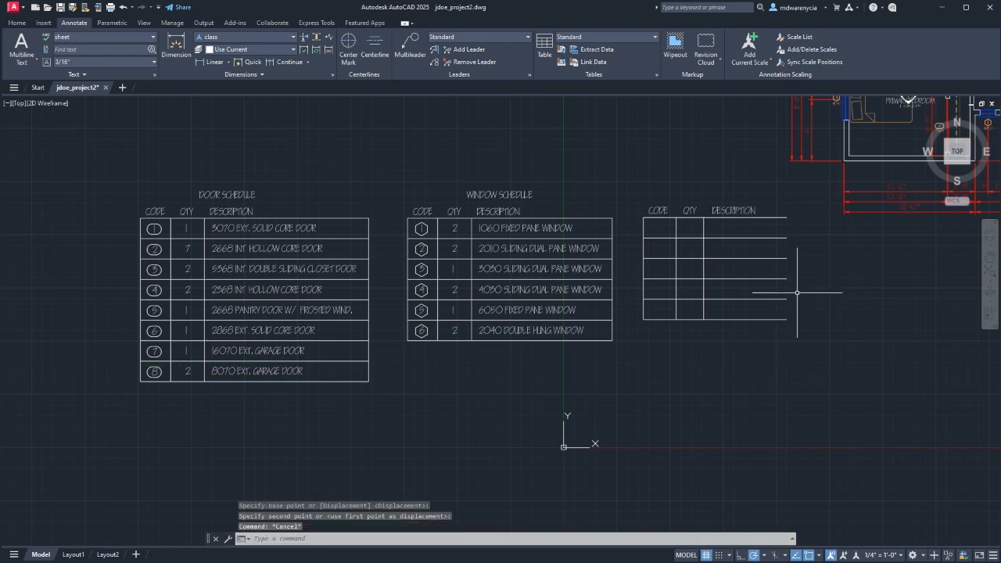
- Copy the new table's CODE, QTY and DESCRIPTION headings straight down into its first row
scroll(665, 219, up, 2)
scroll(679, 197, up, 4)
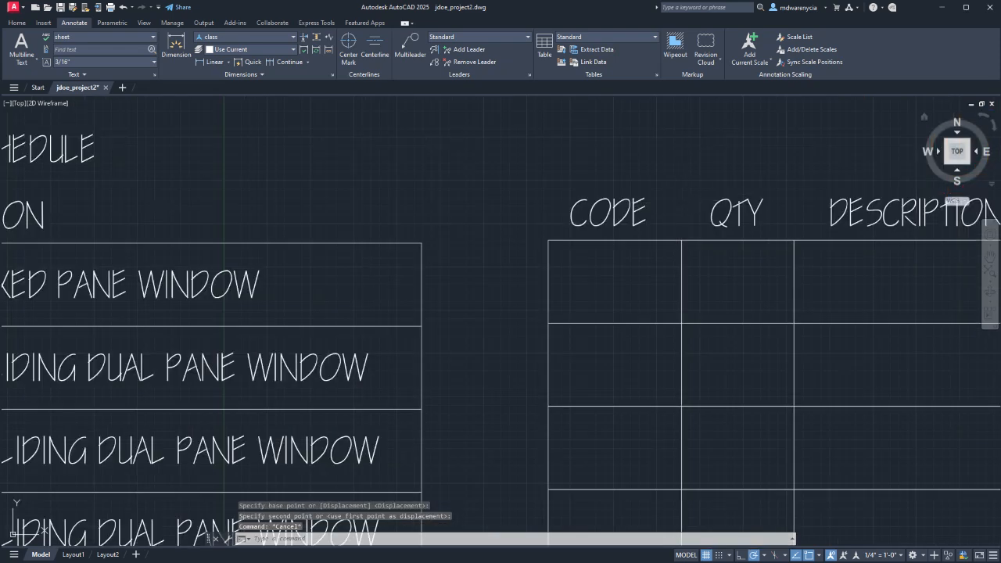
scroll(860, 150, down, 2)
middle_drag(451, 192, 305, 199)
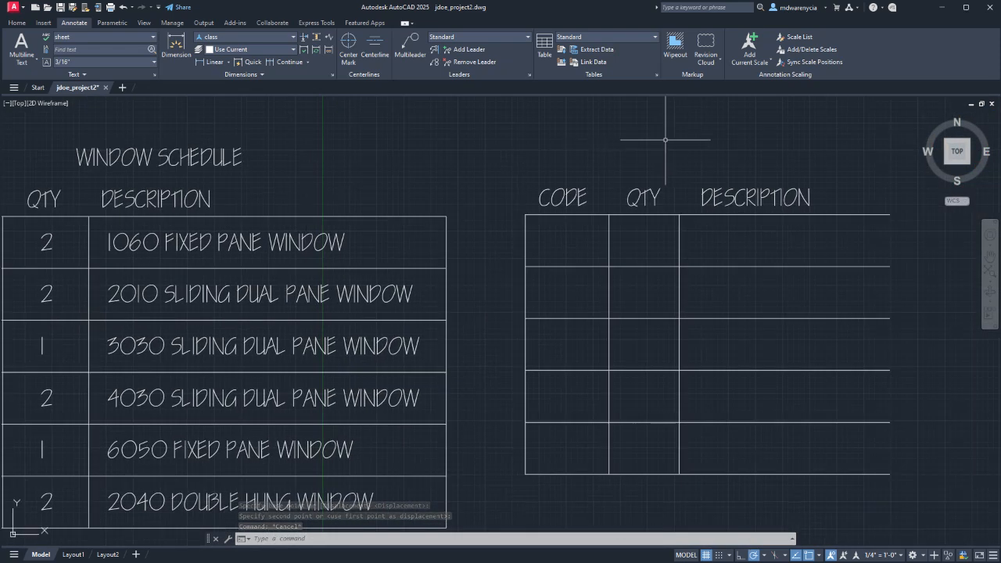
click(764, 180)
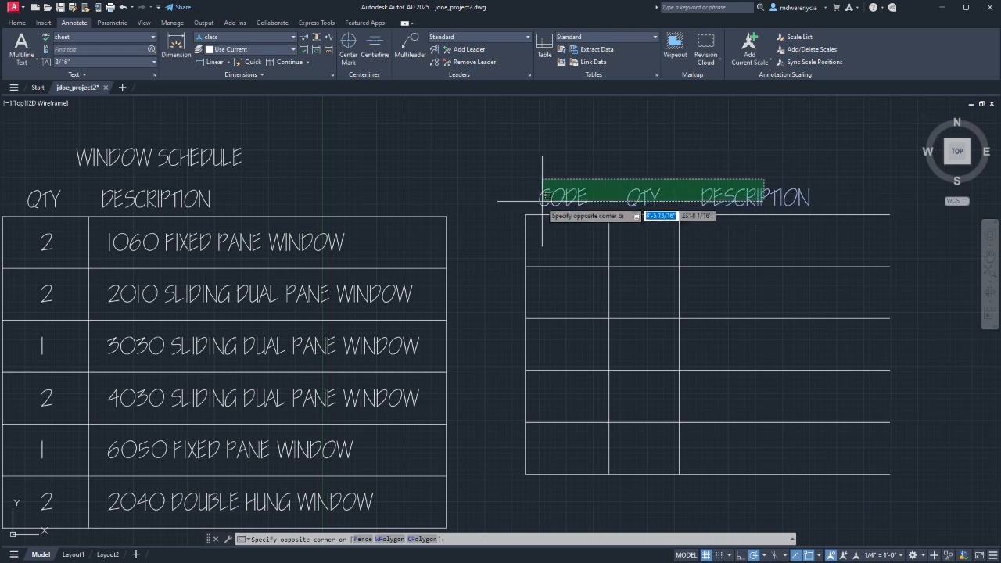
mouse_move(540, 200)
middle_down()
mouse_move(675, 156)
mouse_move(521, 196)
middle_up()
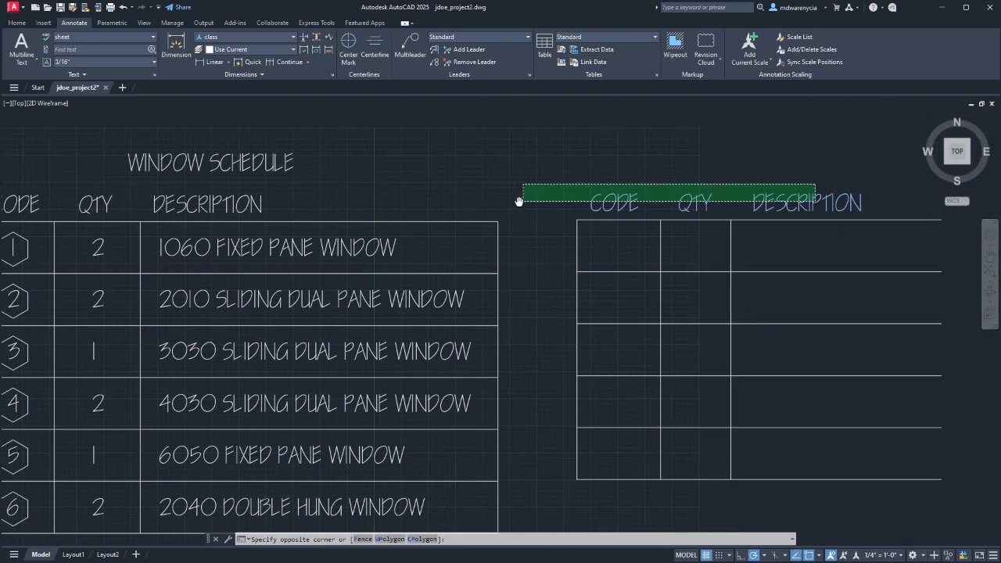
click(565, 207)
text(co)
key(Return)
click(556, 162)
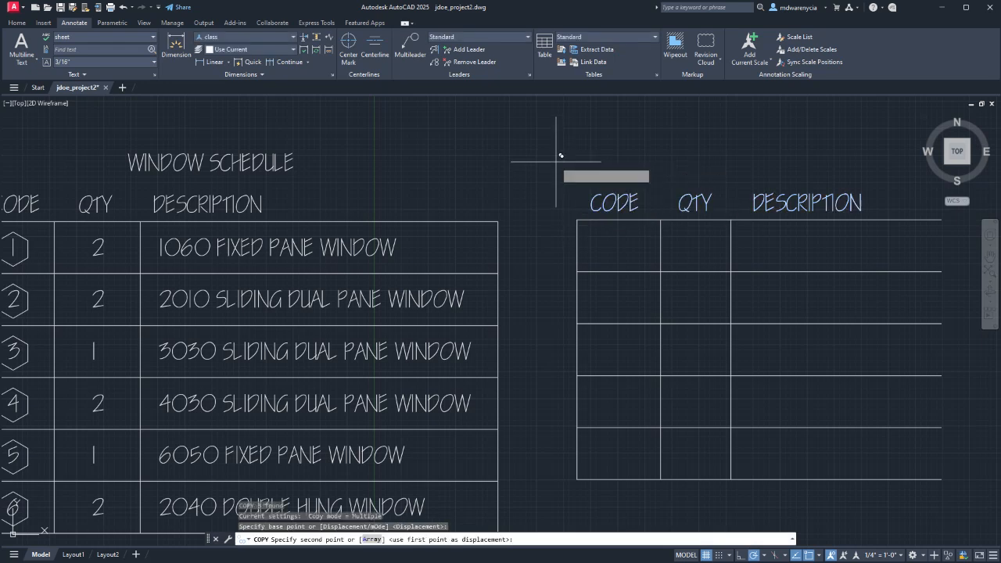
click(555, 207)
key(Escape)
- Set the justification of the first row's QTY text to Center and reposition the text in the middle of its cell
click(695, 247)
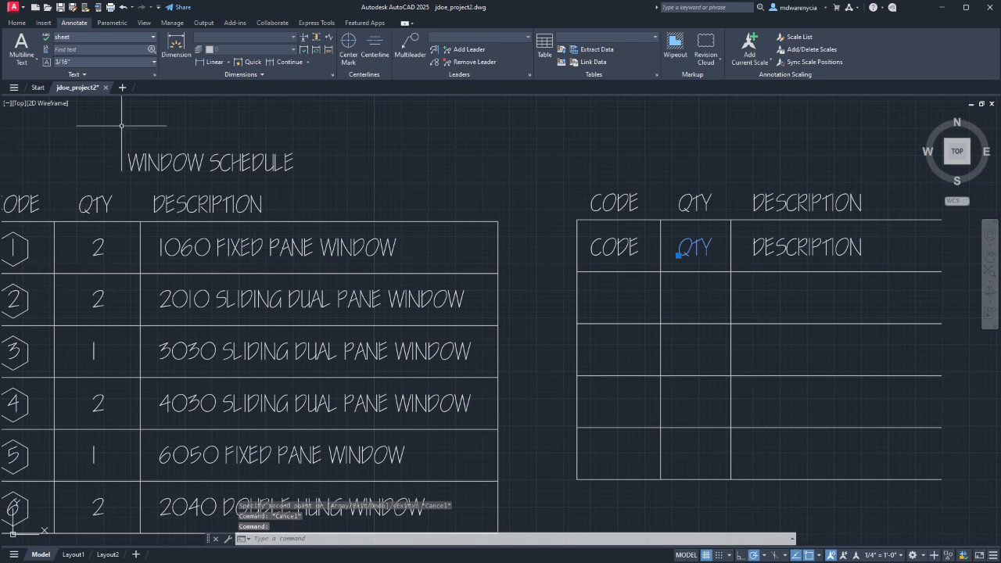
text(prop)
key(Return)
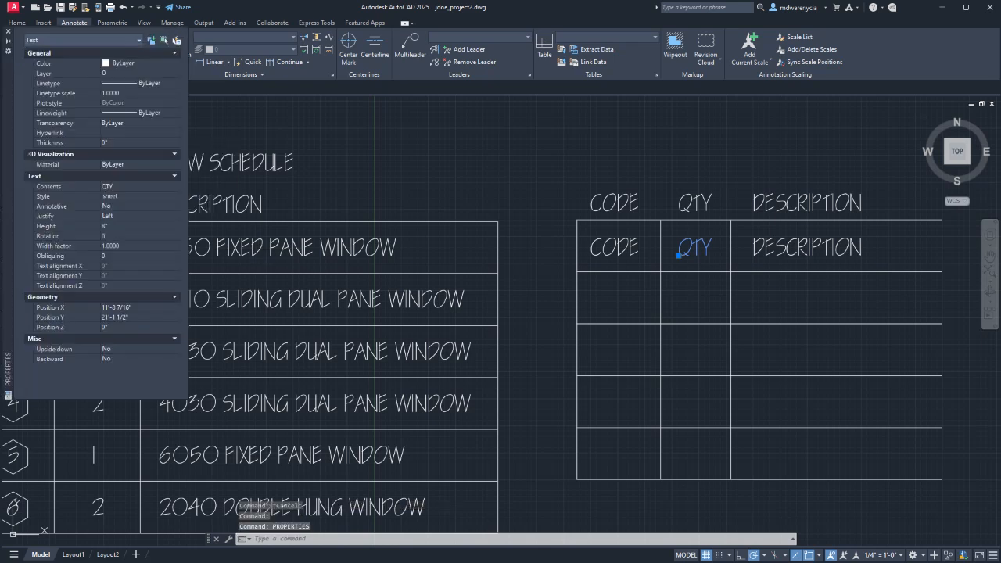
click(133, 216)
click(176, 215)
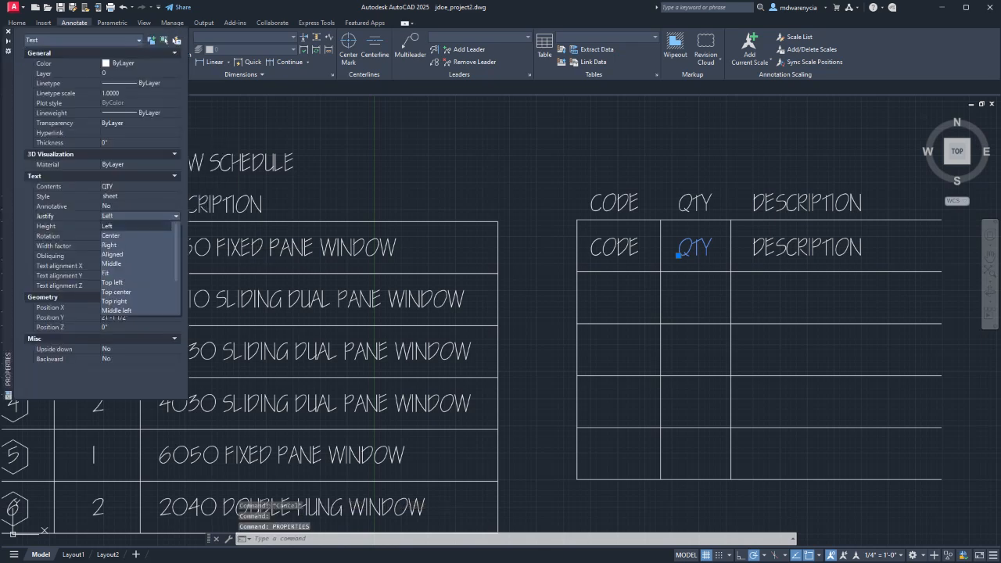
click(126, 235)
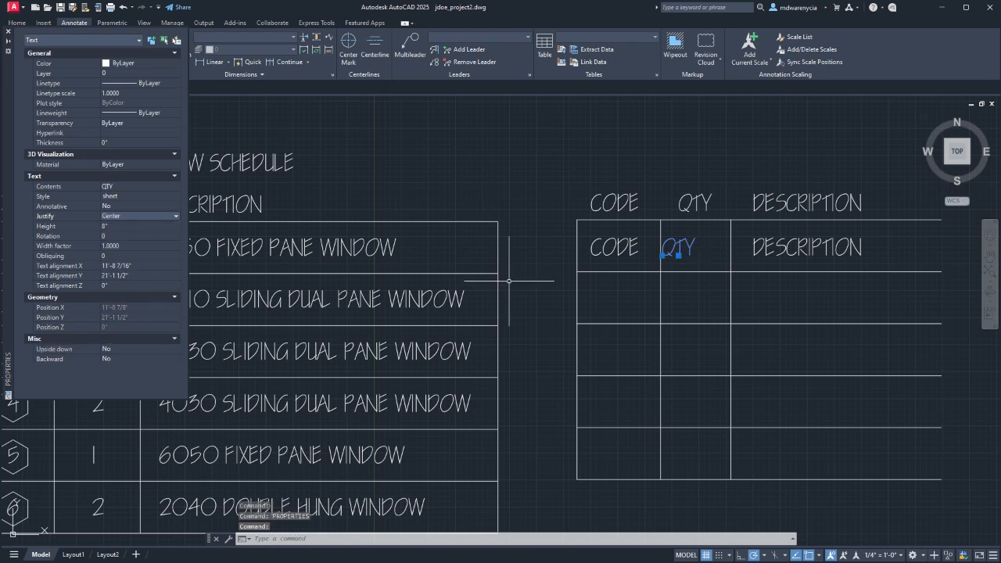
click(678, 255)
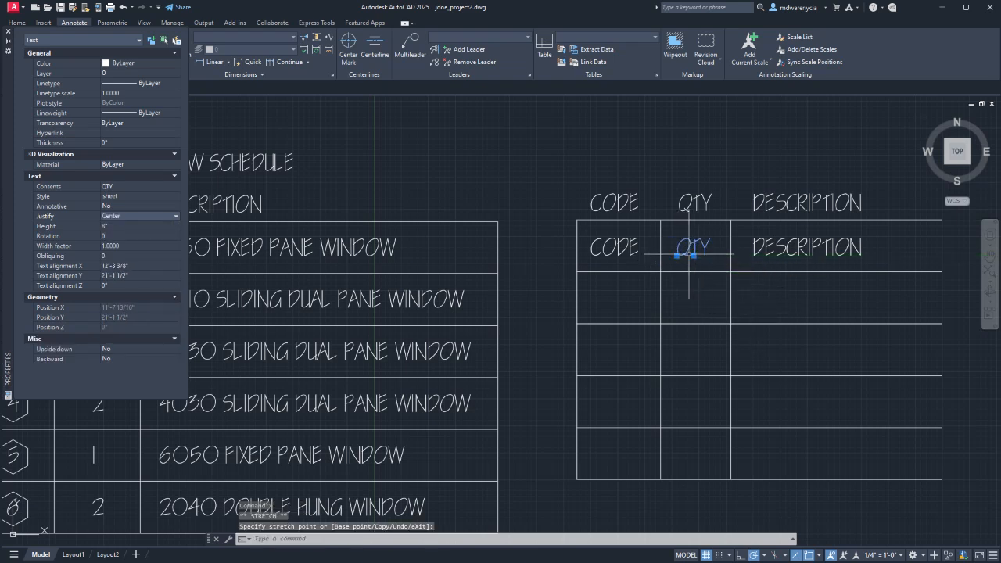
key(Escape)
key(Escape)
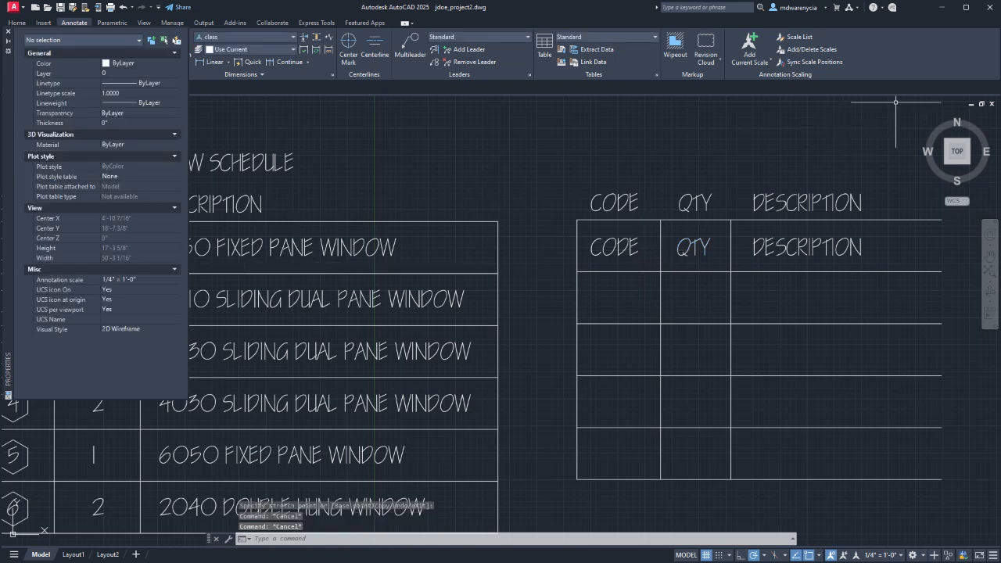
- Close the Properties palette and examine the code symbols and quantities in the existing window and door schedules
middle_drag(344, 329, 609, 300)
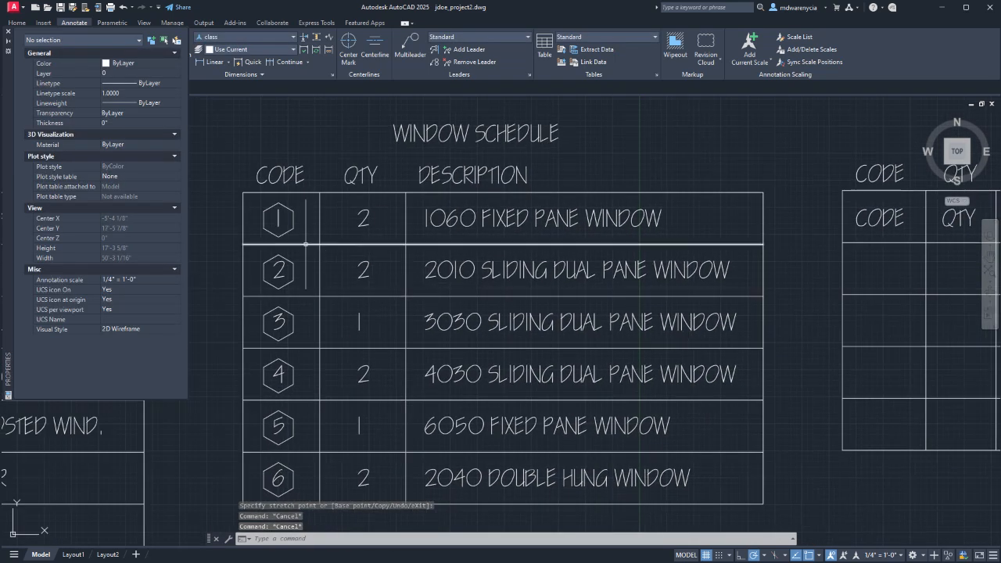
middle_drag(591, 225, 479, 225)
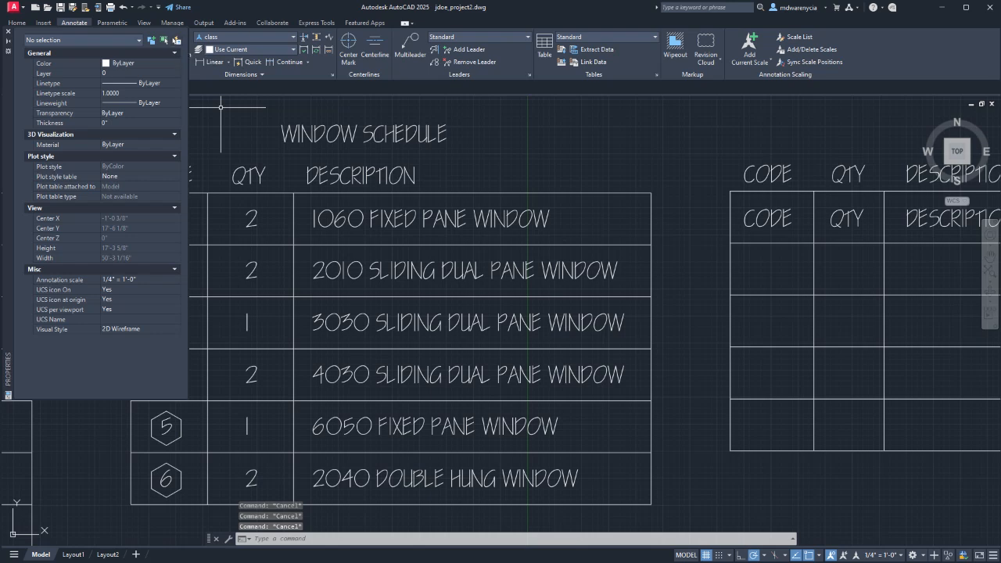
click(8, 32)
middle_drag(126, 246, 400, 208)
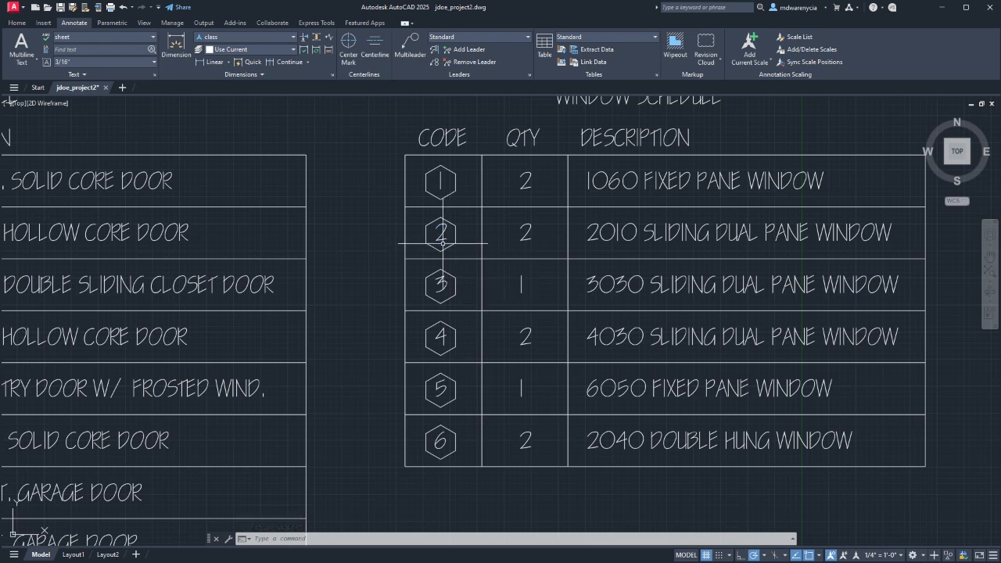
middle_drag(423, 291, 580, 223)
scroll(569, 247, down, 2)
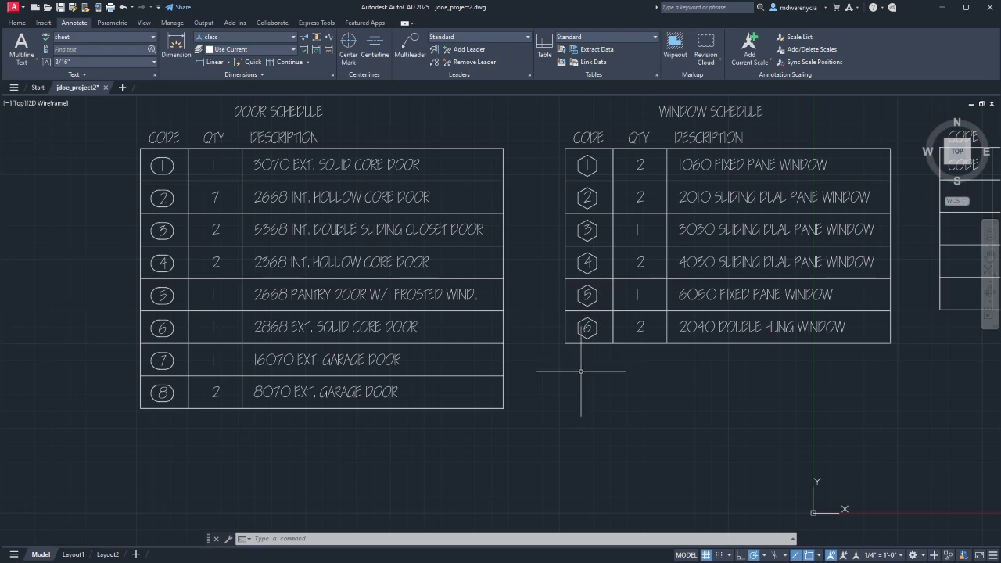
middle_drag(101, 197, 359, 247)
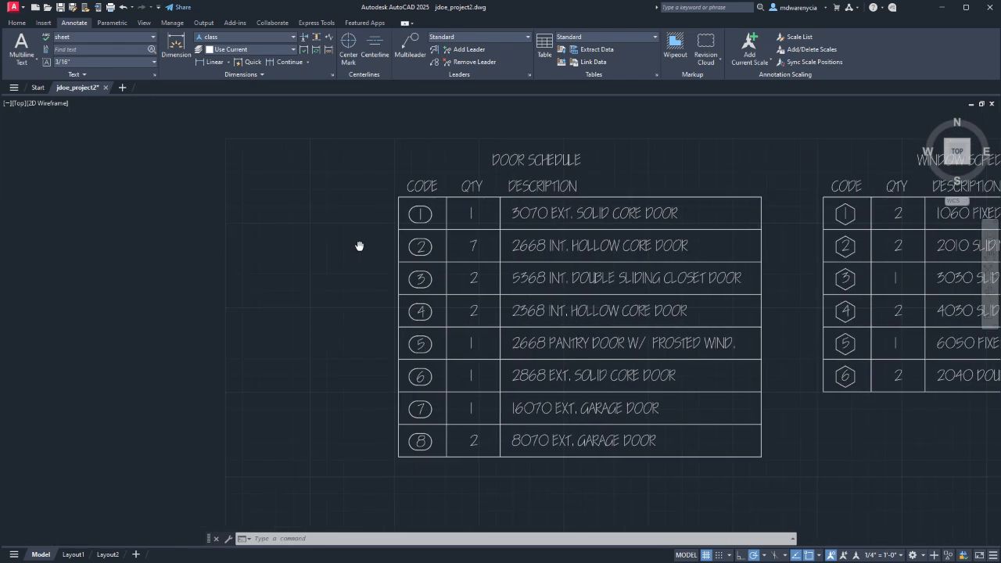
scroll(403, 230, up, 4)
scroll(537, 284, down, 3)
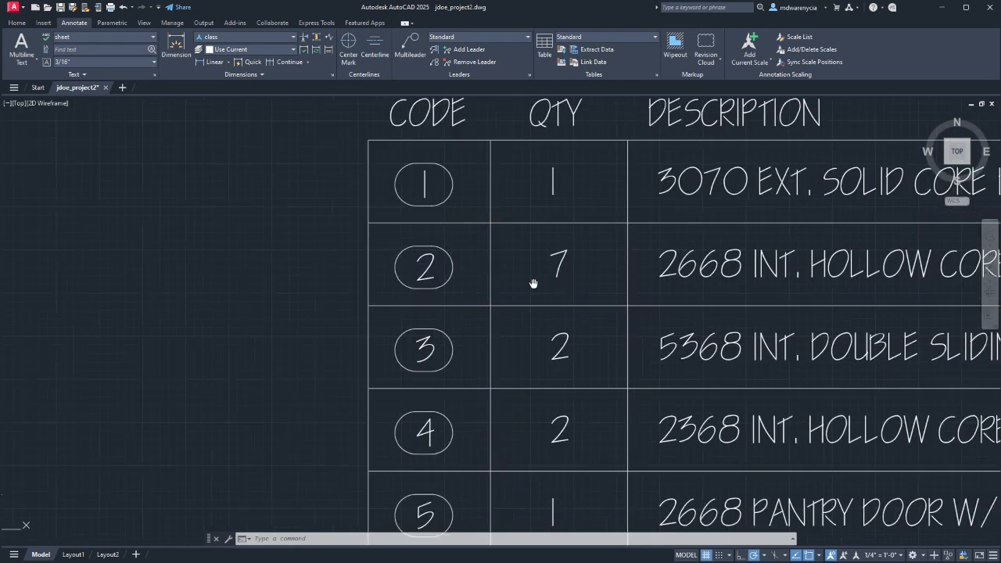
middle_drag(425, 281, 360, 241)
scroll(360, 241, down, 2)
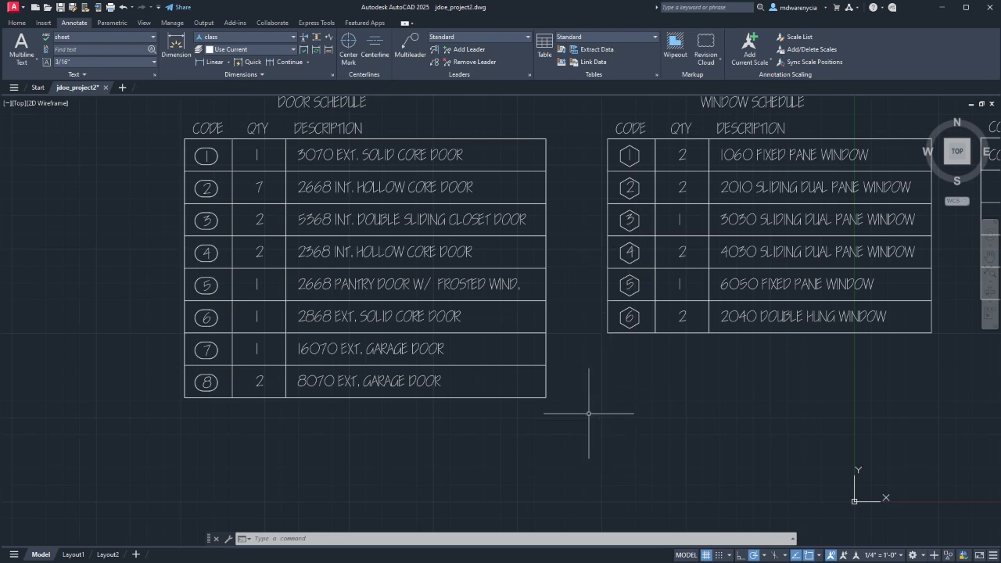
key(Return)
key(Escape)
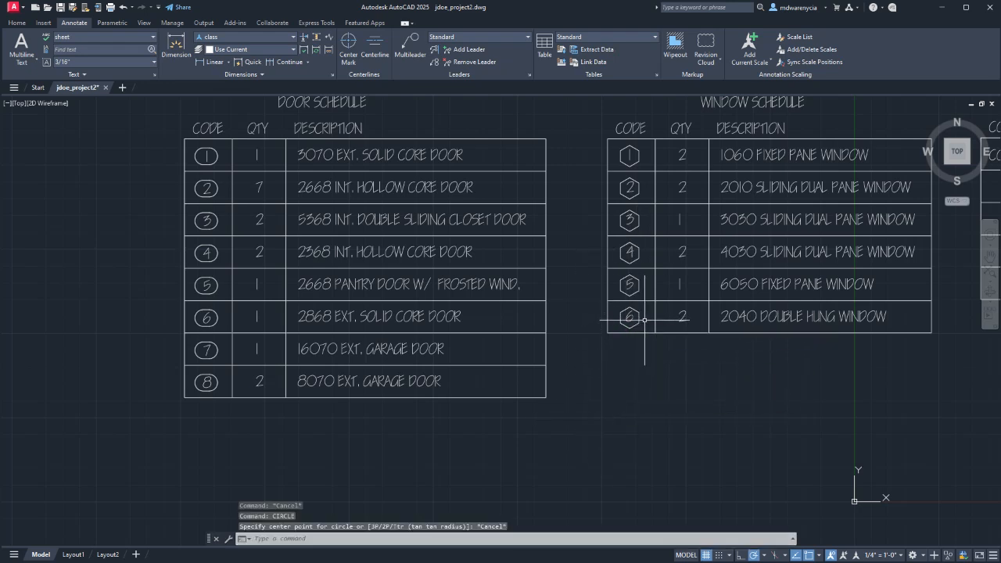
- Copy the hexagonal code tag 6 from the window schedule's last row into the empty space below the schedule
click(600, 336)
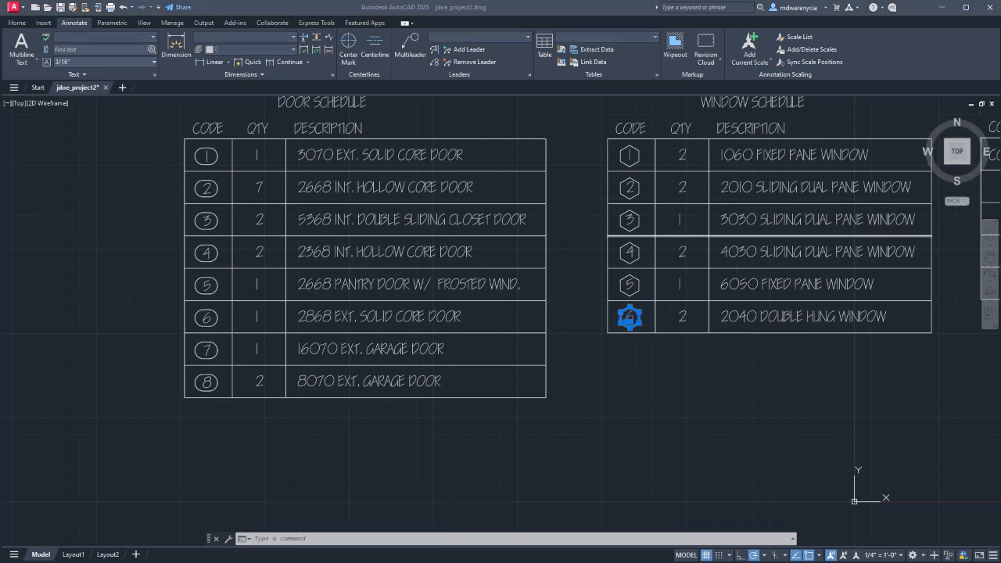
scroll(605, 358, up, 2)
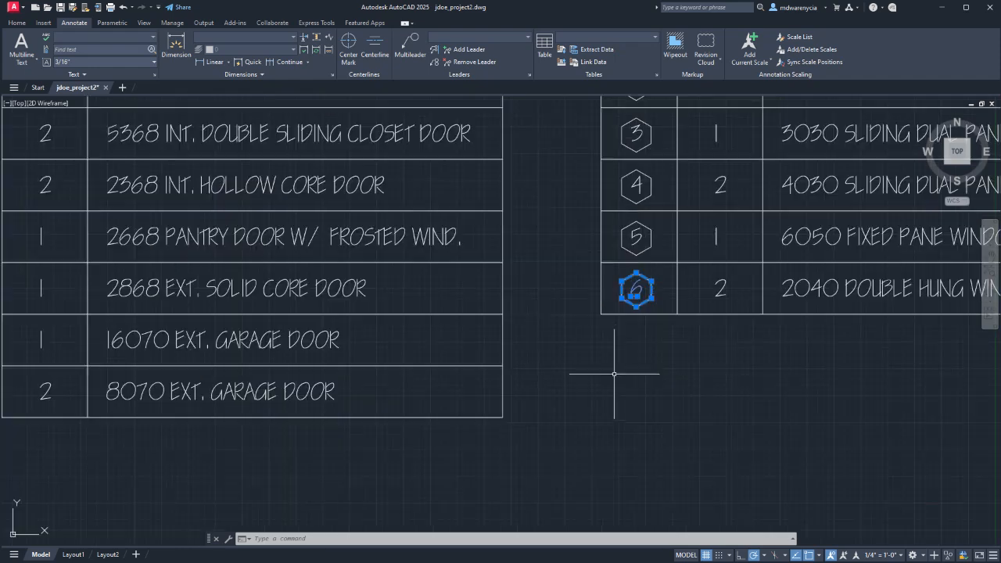
key(ctrl+v)
click(627, 457)
key(Escape)
key(Escape)
- Paste a second copy of the hexagonal tag 6 to the right of the loose one below the window schedule
click(644, 443)
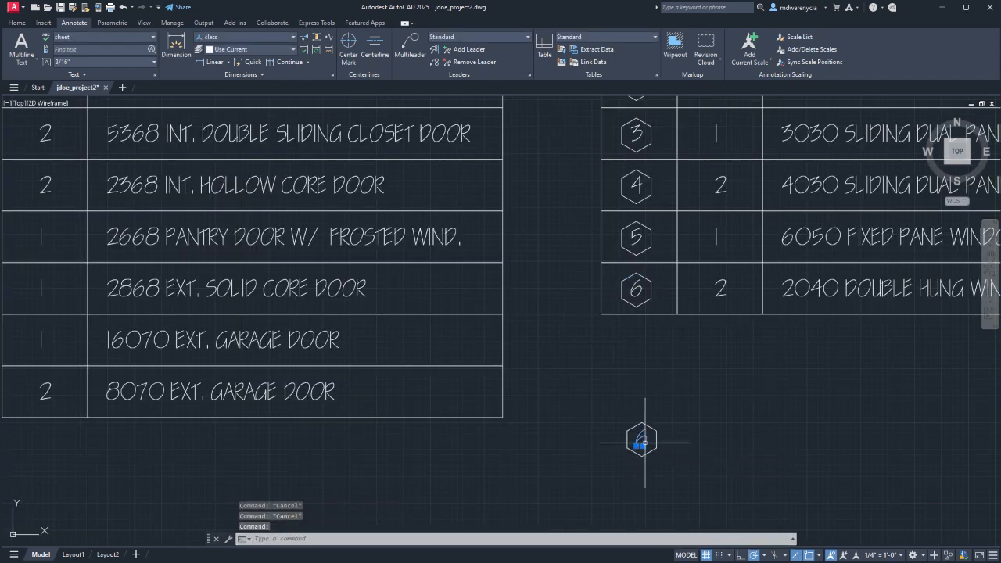
key(Escape)
click(665, 452)
click(606, 418)
key(ctrl+c)
key(ctrl+v)
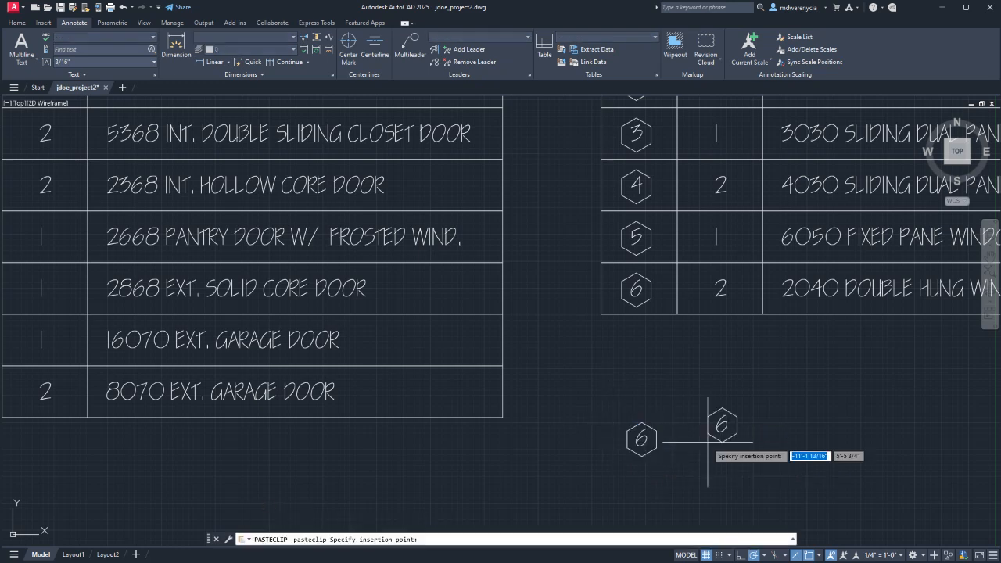
click(693, 458)
key(Escape)
- Replace the second loose tag's hexagon with a larger circle drawn around the number 6
click(716, 458)
click(704, 456)
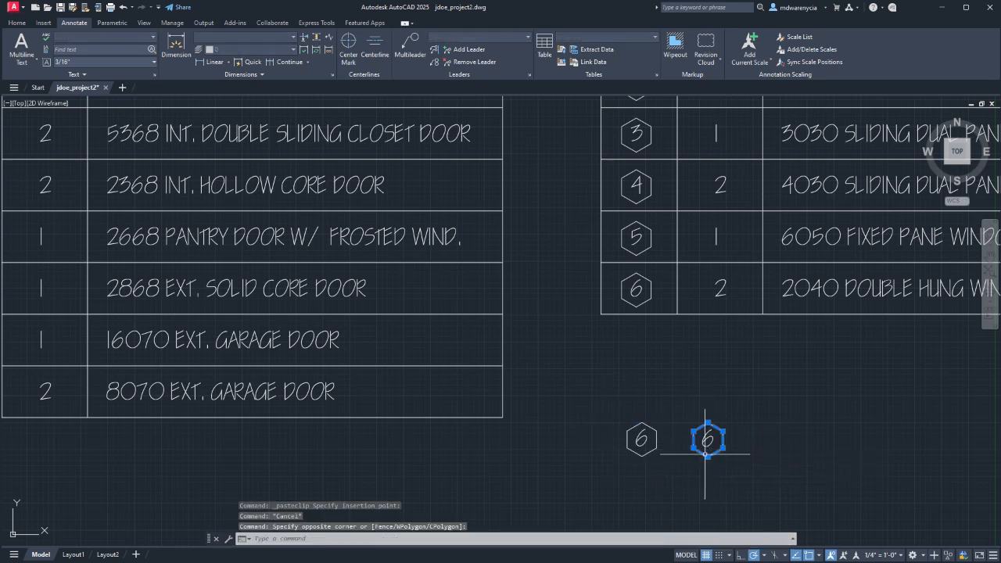
key(Delete)
text(c)
key(Return)
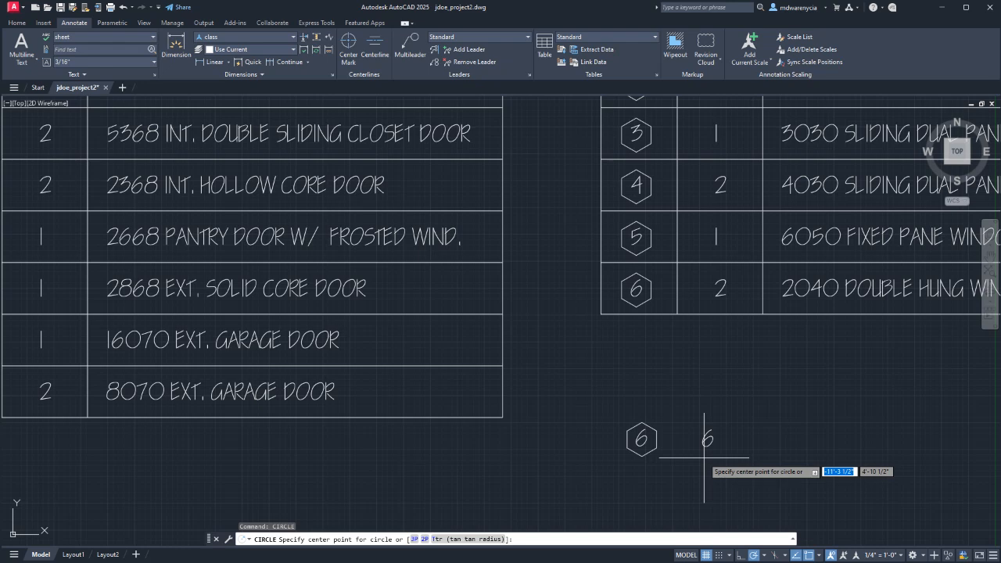
scroll(708, 441, up, 5)
click(645, 430)
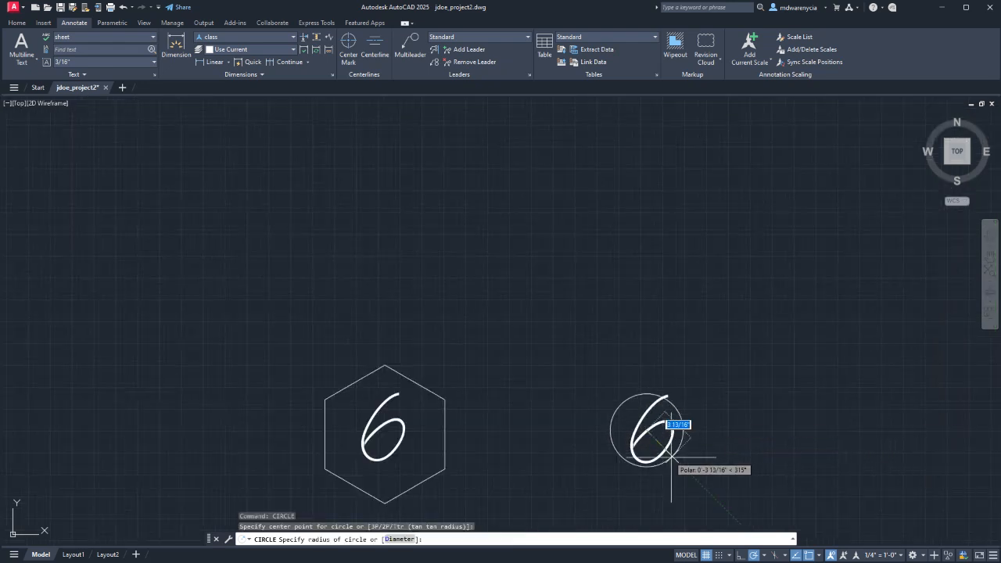
click(707, 488)
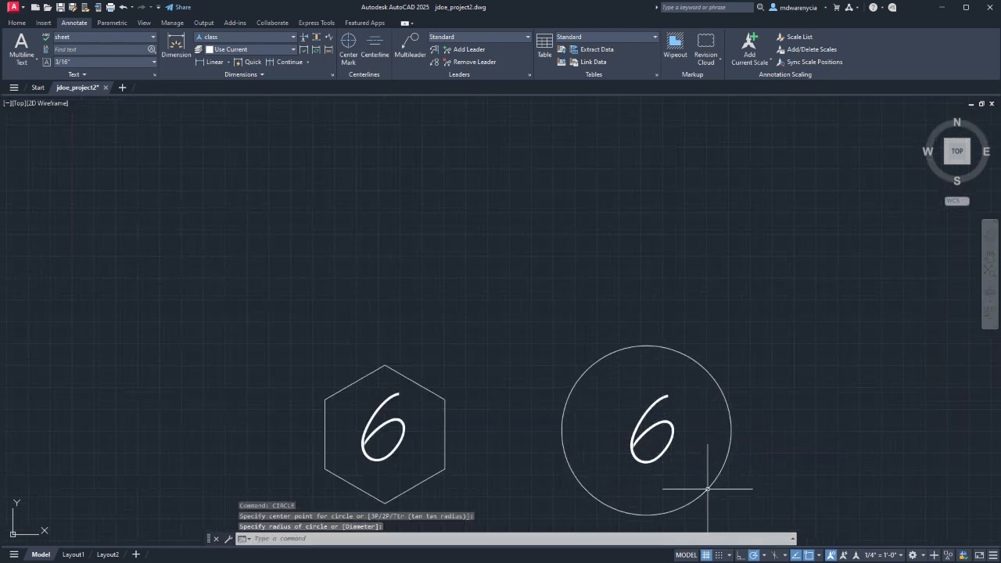
key(Escape)
key(Escape)
- Change the number inside the circle to 12
click(647, 436)
click(634, 434)
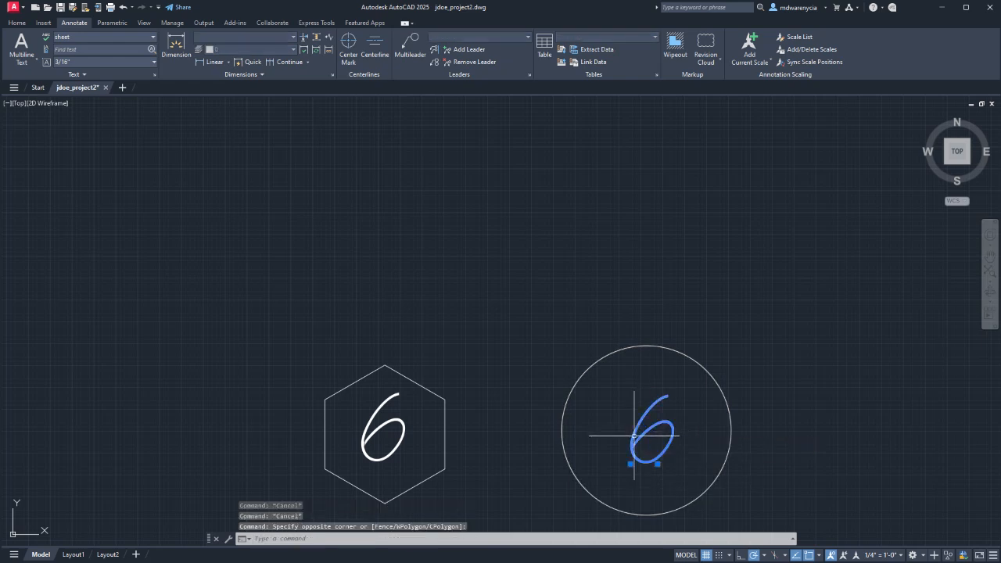
double_click(633, 436)
text(12)
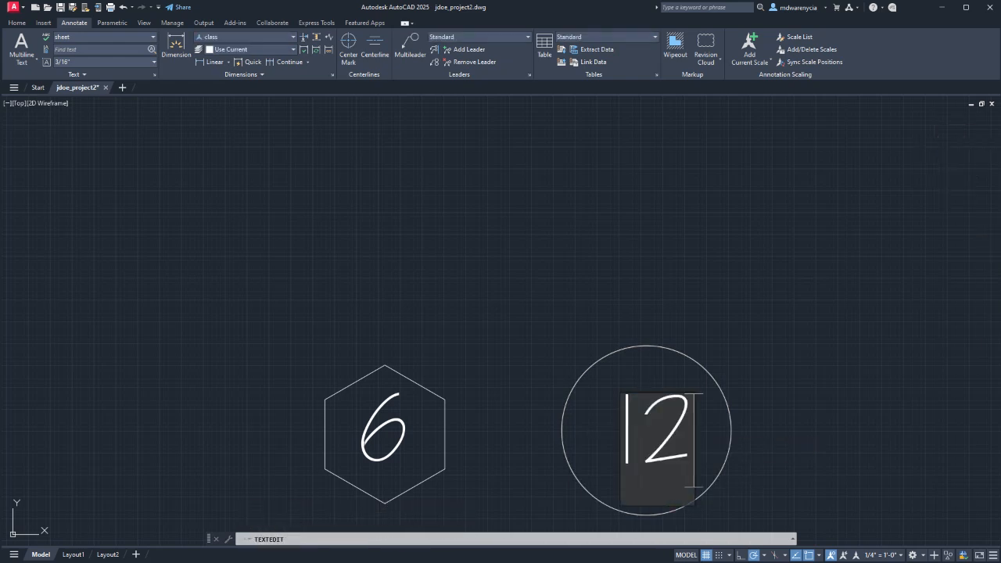
key(Return)
key(Escape)
- Scale the circle around the number 12 down from its centre so it fits more closely around the digits
click(734, 479)
click(710, 470)
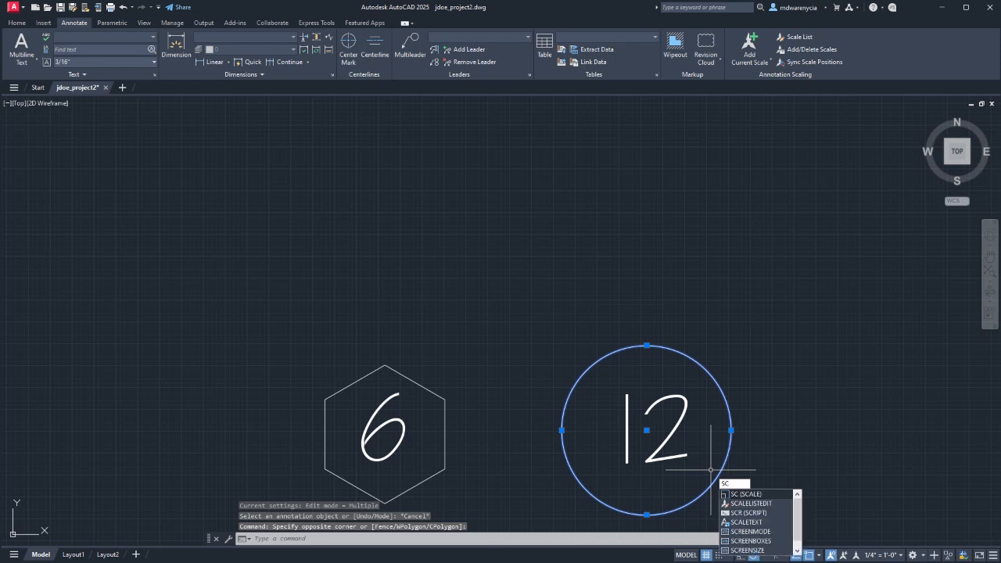
key(Return)
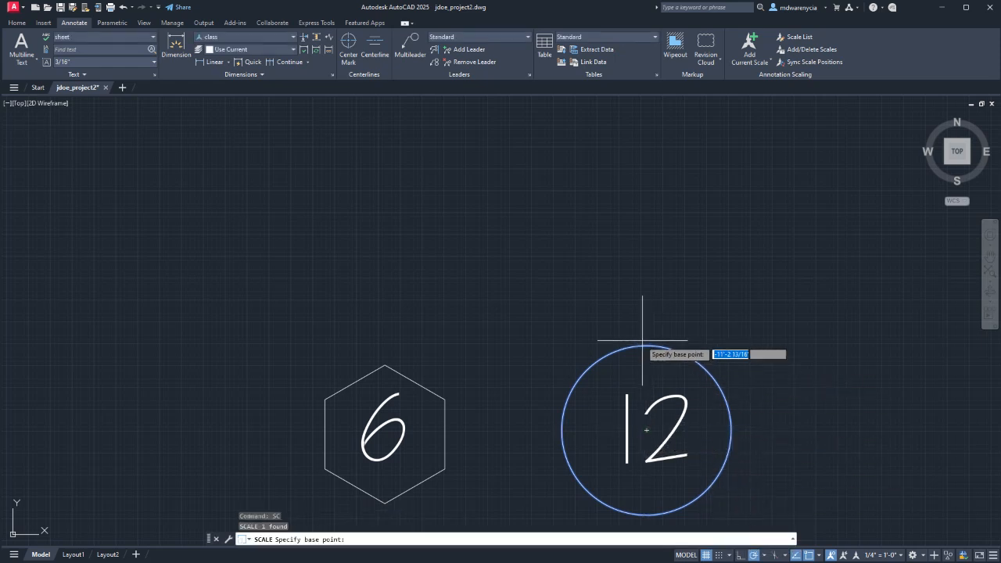
click(646, 429)
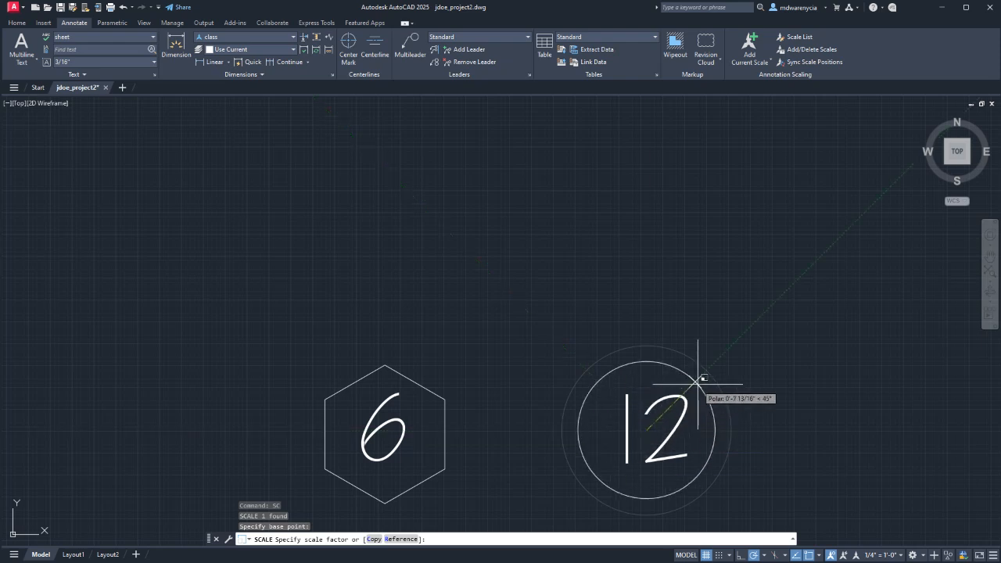
key(Escape)
key(Escape)
- Shift the number 12 slightly left to centre it inside the circle
click(677, 426)
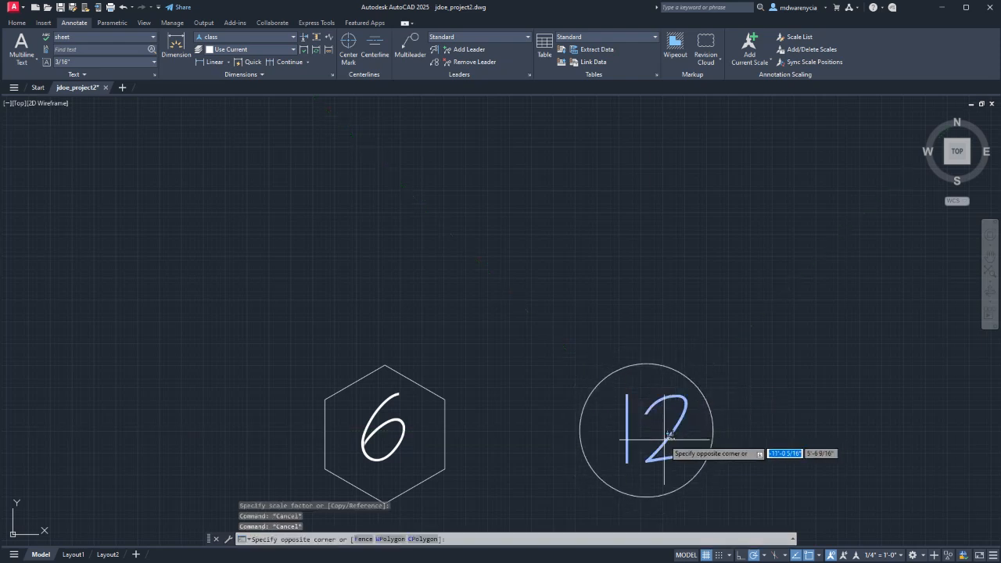
click(670, 435)
click(657, 465)
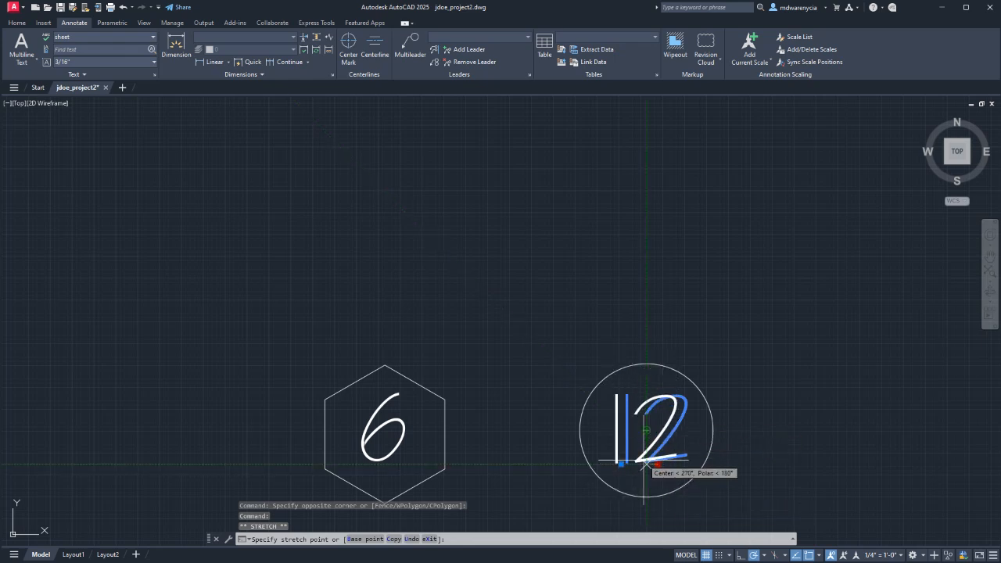
click(663, 477)
middle_drag(727, 452, 607, 370)
key(Escape)
key(Escape)
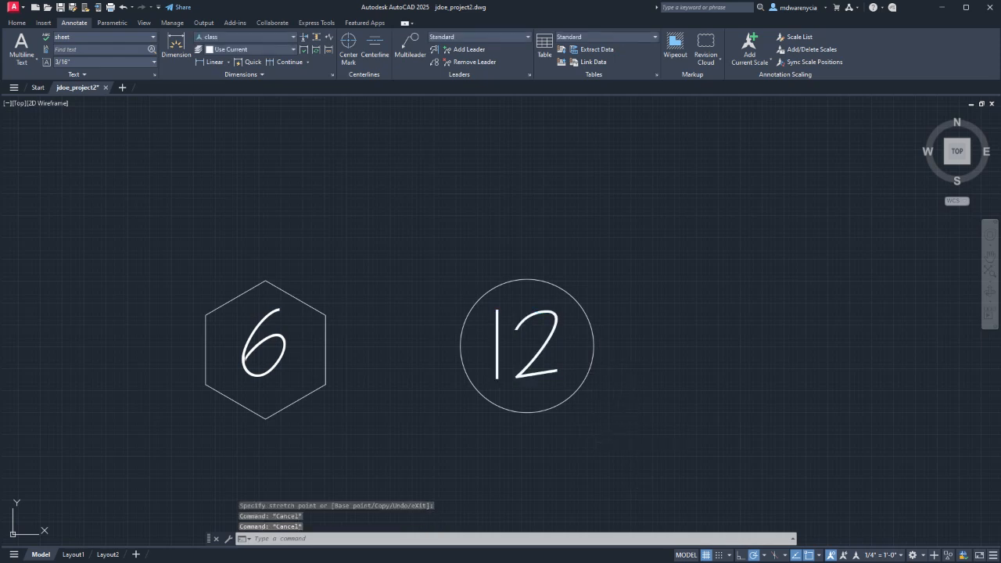
click(637, 443)
click(446, 328)
scroll(539, 366, down, 3)
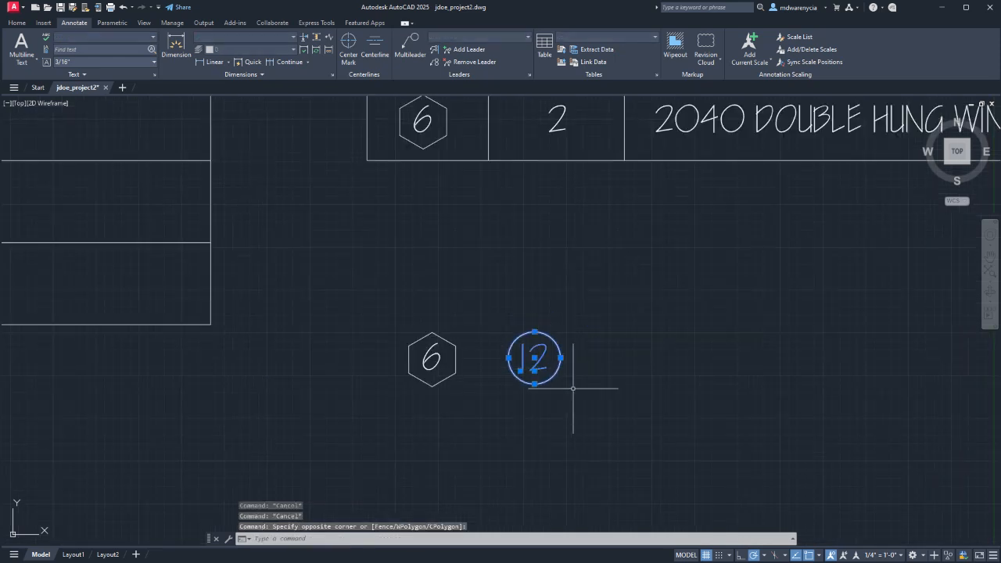
click(480, 400)
click(677, 397)
click(448, 404)
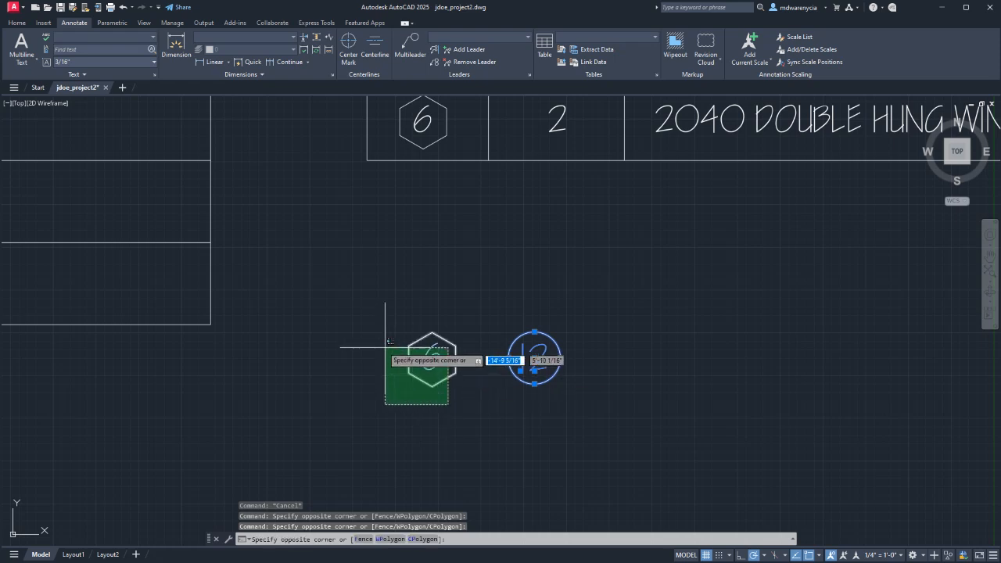
click(386, 348)
key(Escape)
- Copy the loose hexagonal tag 6 and paste the duplicate directly below it
click(487, 433)
click(416, 359)
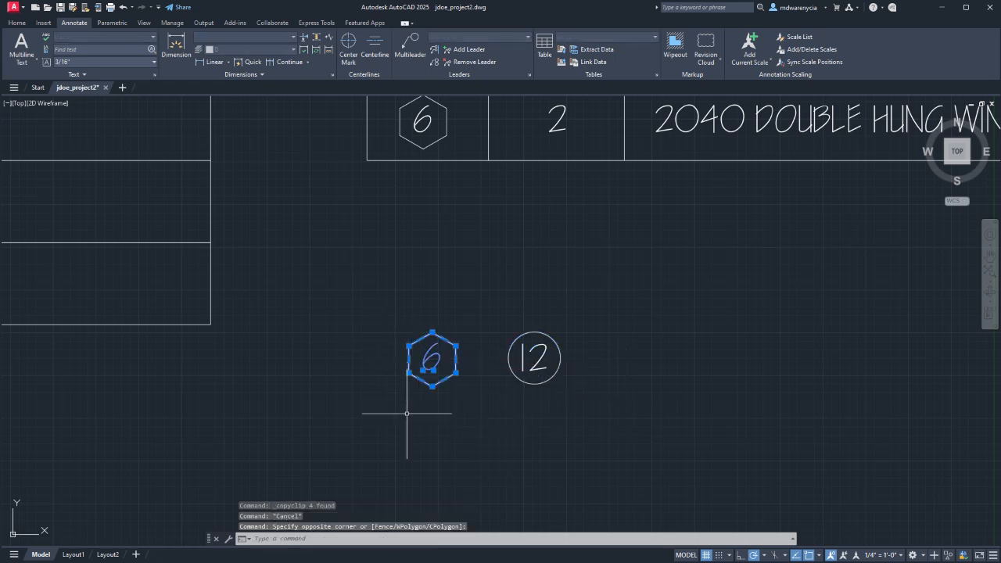
key(ctrl+v)
click(408, 478)
key(Escape)
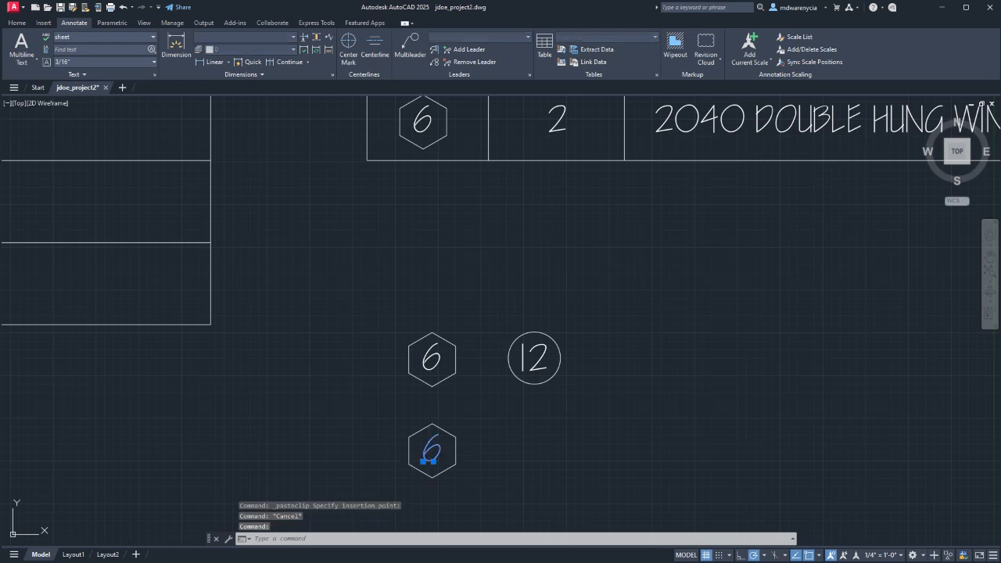
- Change the text inside the lower hexagonal tag to A
double_click(441, 453)
text(A)
key(Return)
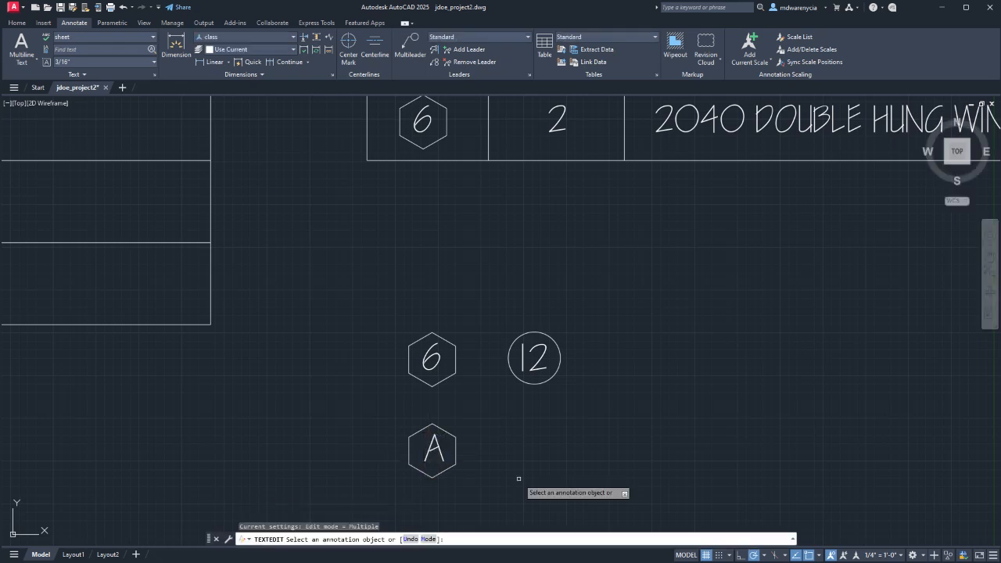
key(Escape)
- Replace the hexagon around the letter A with a square drawn using the Rectangle command with Ortho on
click(481, 476)
click(430, 474)
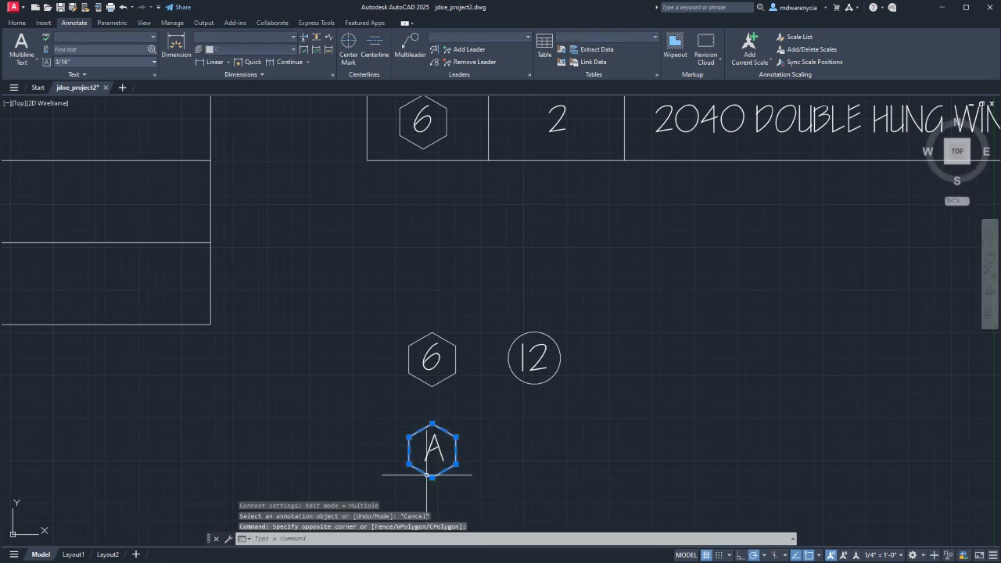
key(Delete)
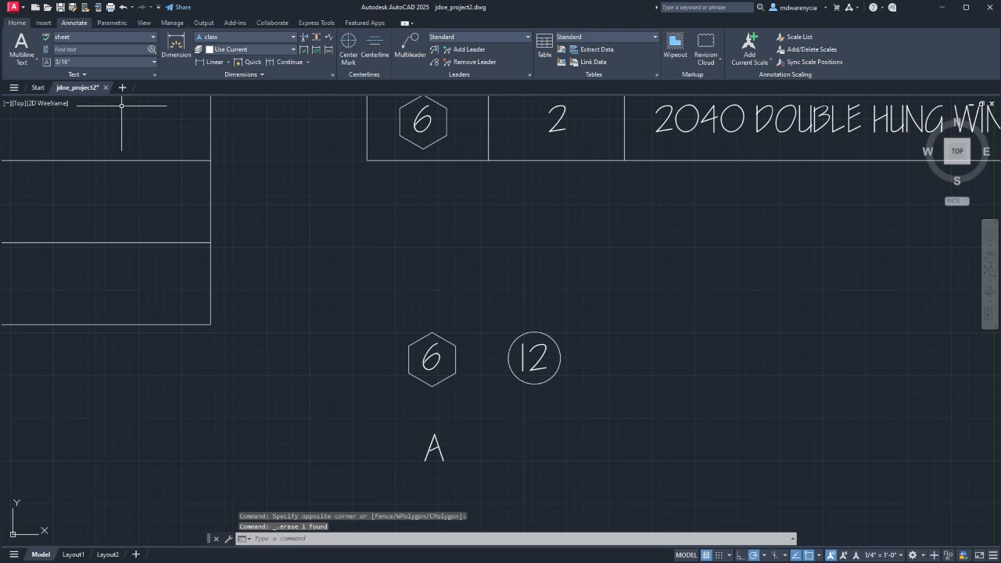
click(16, 22)
click(103, 38)
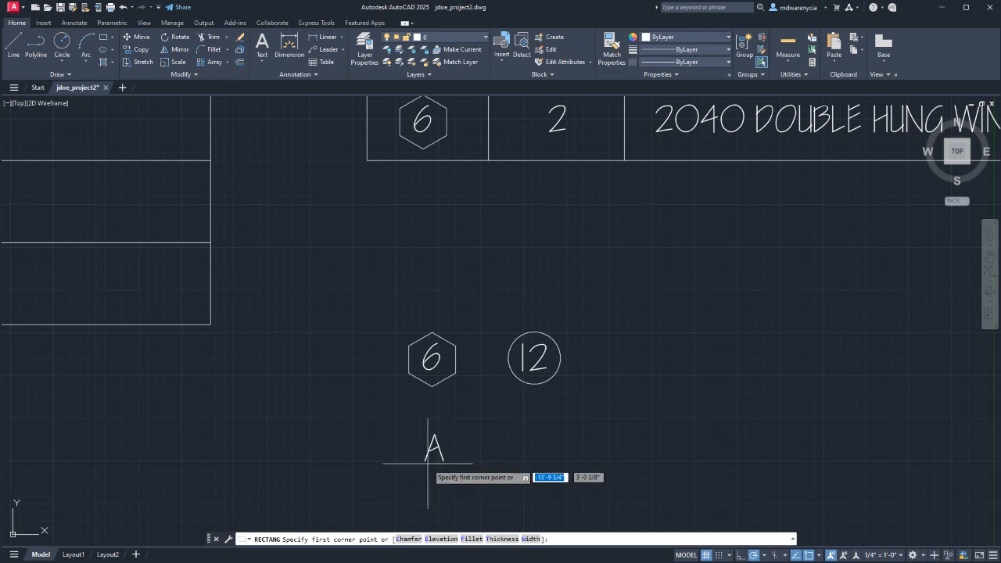
click(414, 426)
key(F8)
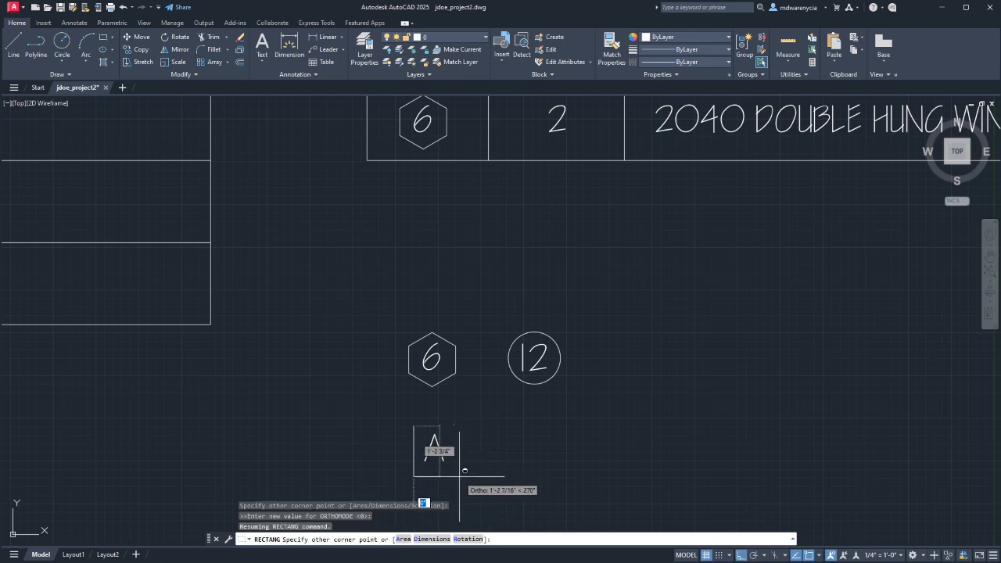
click(454, 469)
key(Escape)
key(Escape)
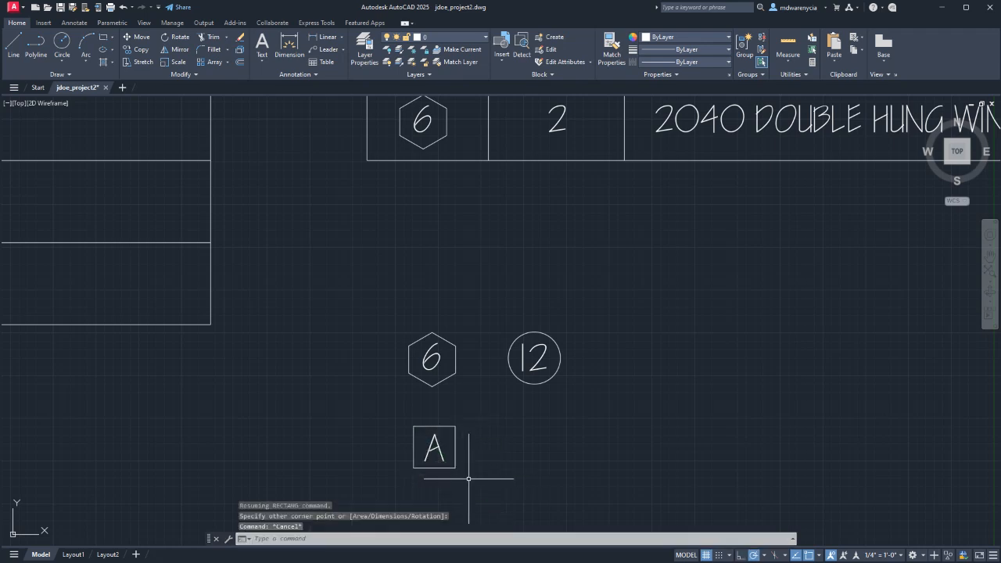
click(466, 473)
click(453, 466)
mouse_move(455, 468)
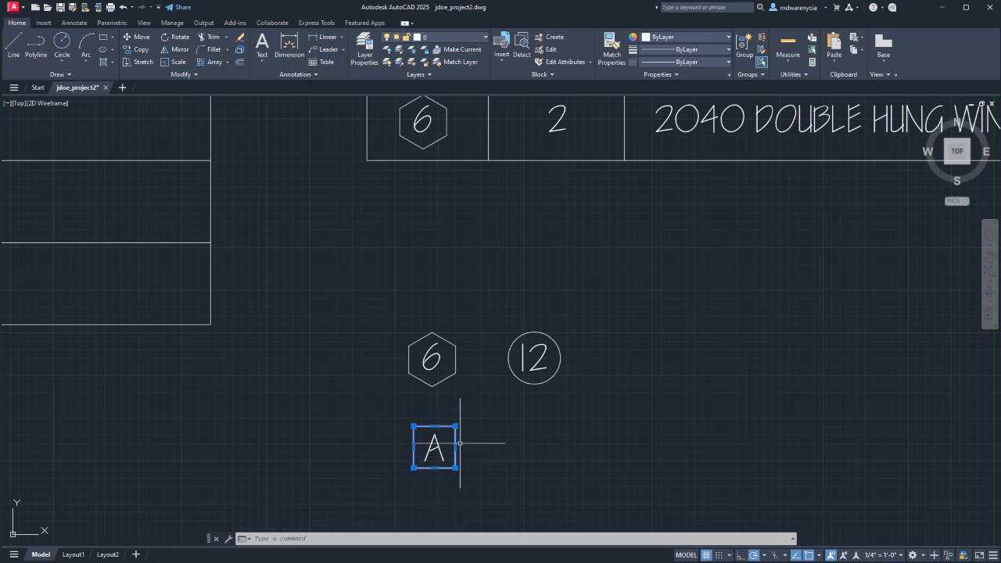
scroll(487, 447, up, 3)
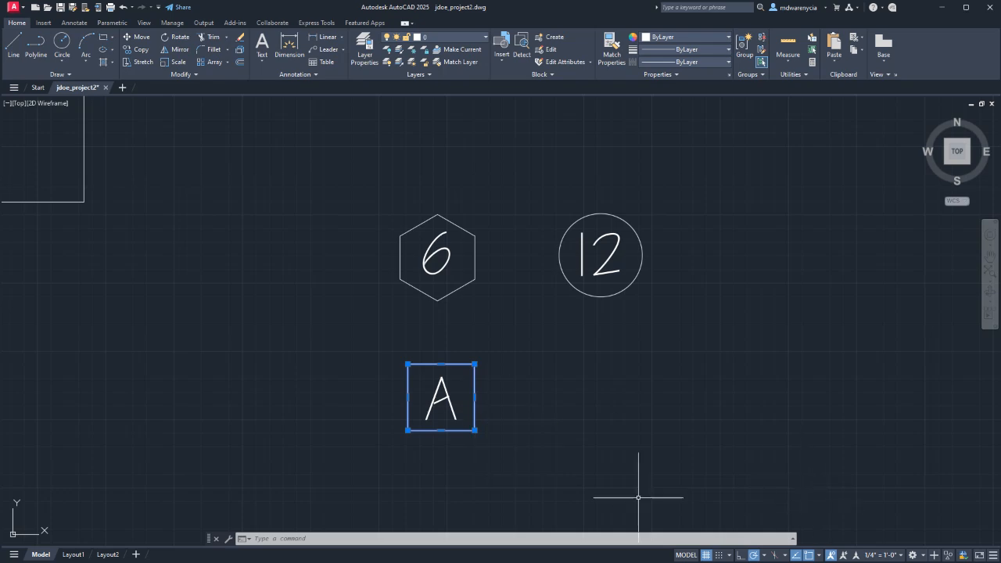
- Delete the three loose sample tags 6, 12 and A below the window schedule
scroll(488, 287, down, 3)
click(622, 399)
click(402, 230)
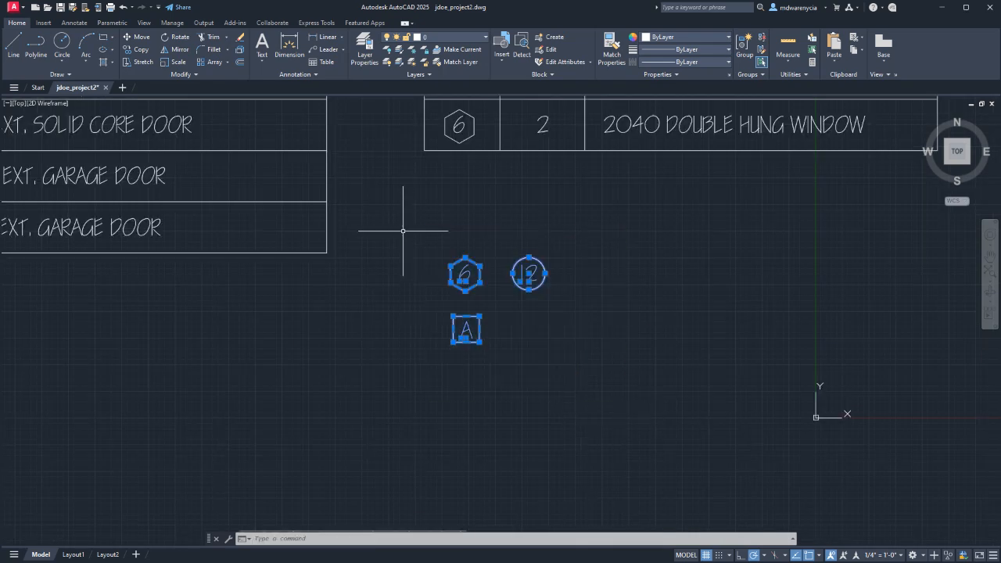
middle_drag(411, 261, 451, 369)
scroll(375, 445, down, 2)
key(Escape)
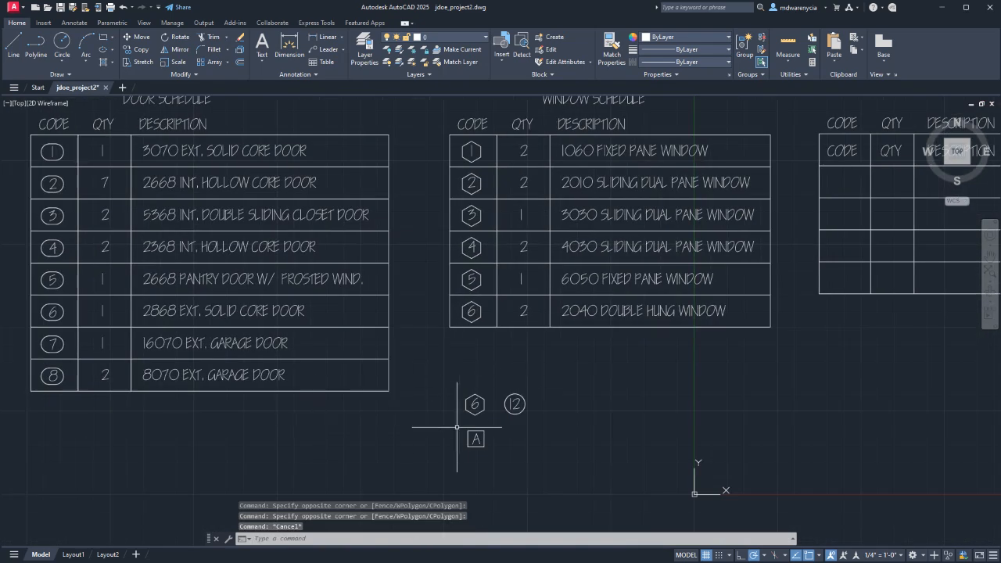
click(579, 472)
click(400, 380)
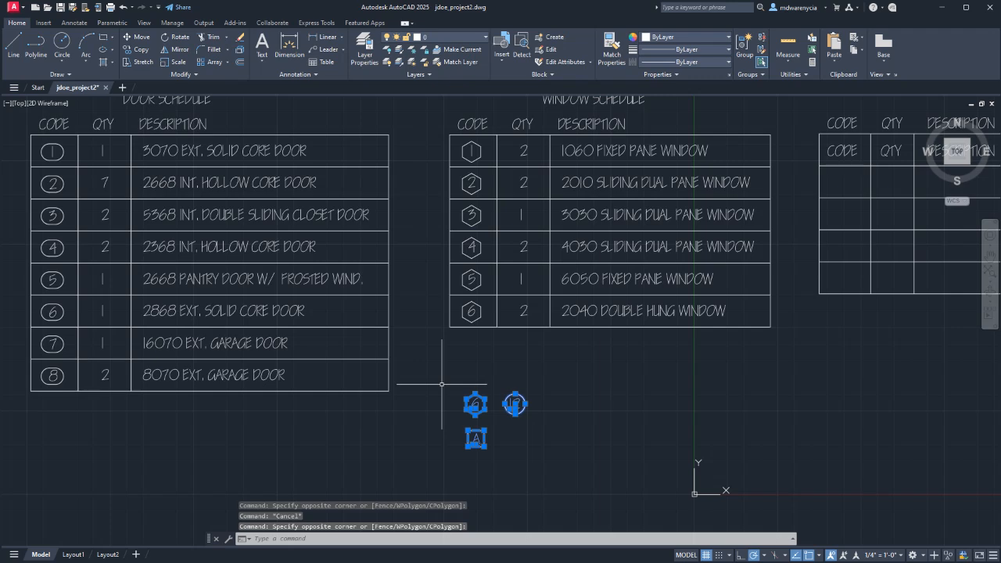
key(Delete)
- Delete the placeholder CODE text from the first row inside the new table
middle_drag(677, 312, 495, 346)
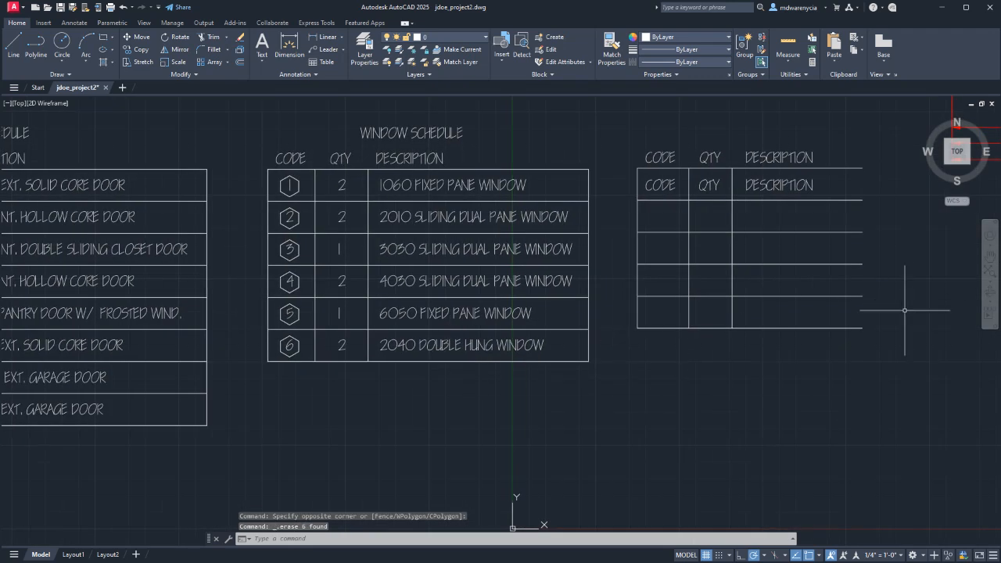
click(273, 173)
click(306, 197)
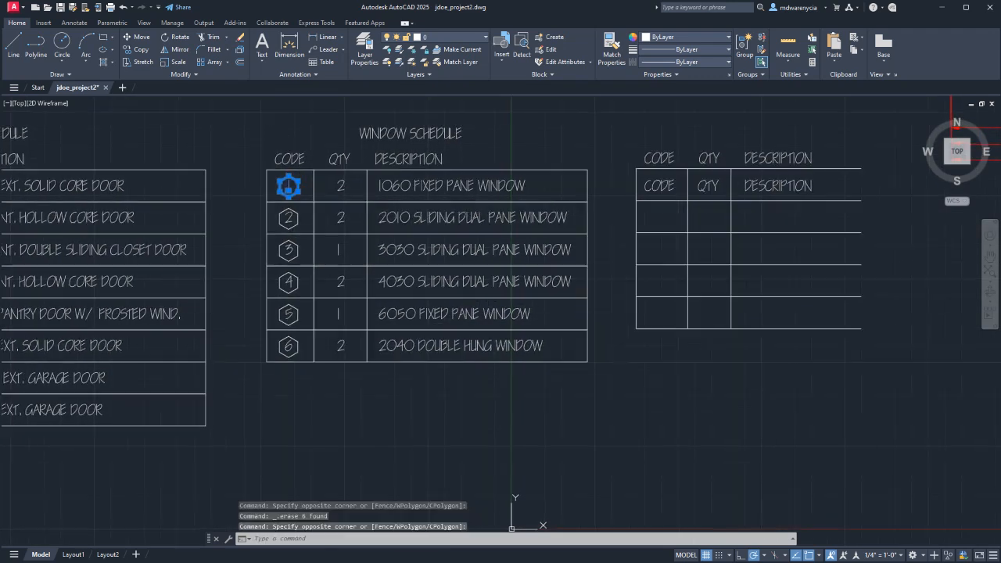
key(ctrl+c)
middle_drag(649, 219, 588, 231)
key(Escape)
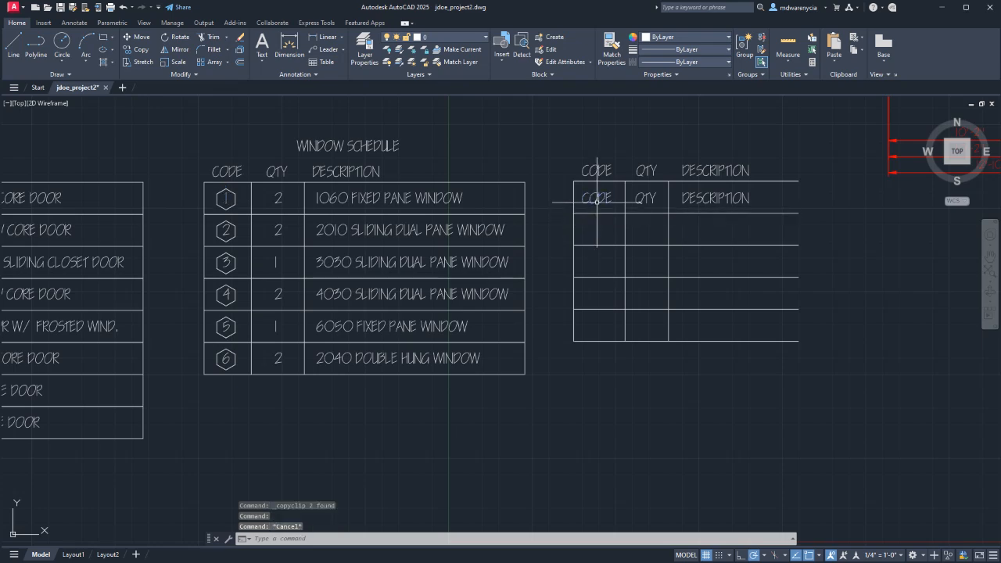
click(586, 199)
key(Delete)
- Copy the hexagonal tag 1 from the window schedule into the code cell of the new table's first row
click(225, 196)
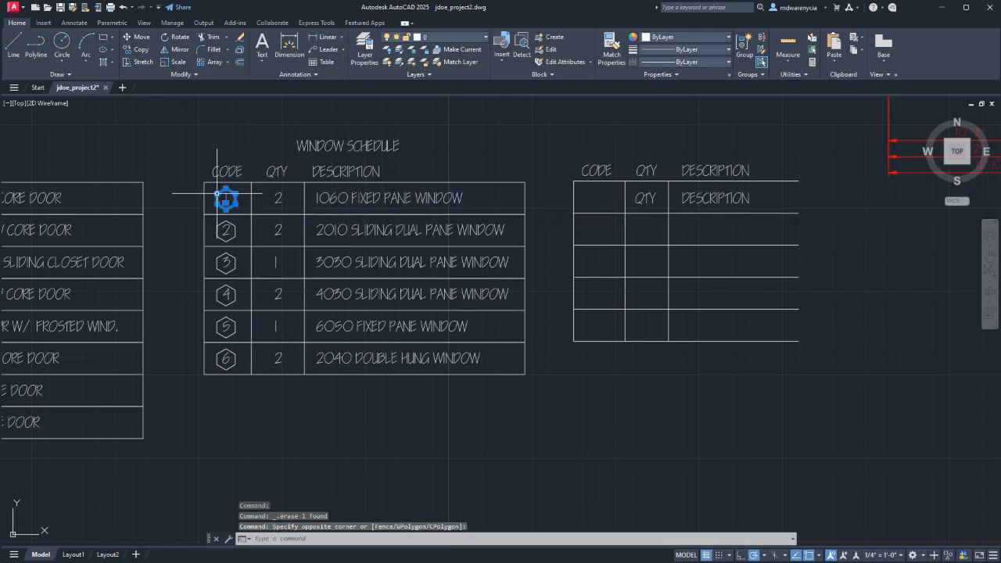
key(ctrl+c)
key(ctrl+v)
scroll(562, 208, up, 6)
click(672, 204)
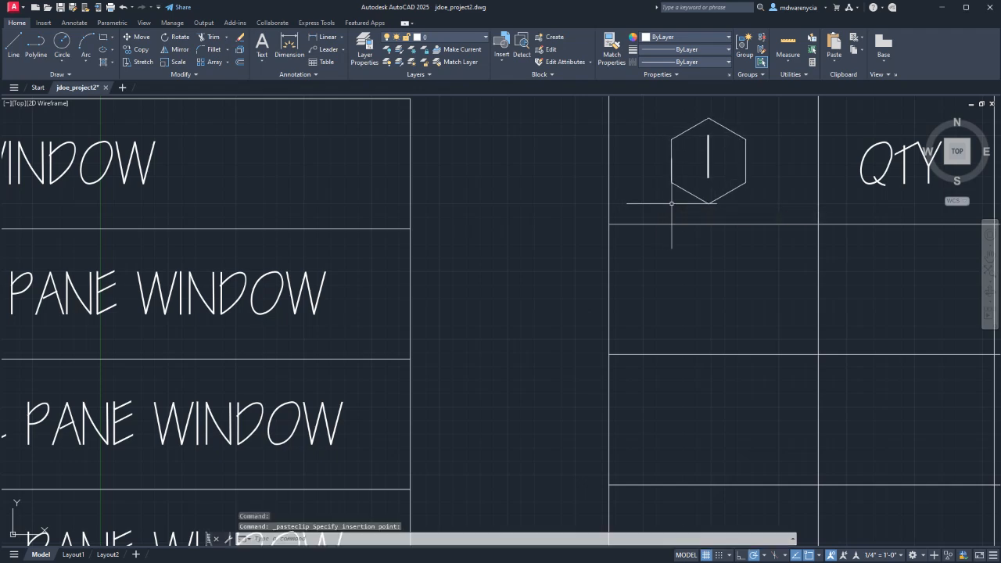
middle_drag(646, 194, 413, 241)
scroll(413, 241, down, 4)
key(Escape)
- Copy the first row's hexagonal tag, QTY and DESCRIPTION texts into the four rows below, using the grid intersections as reference points
click(592, 248)
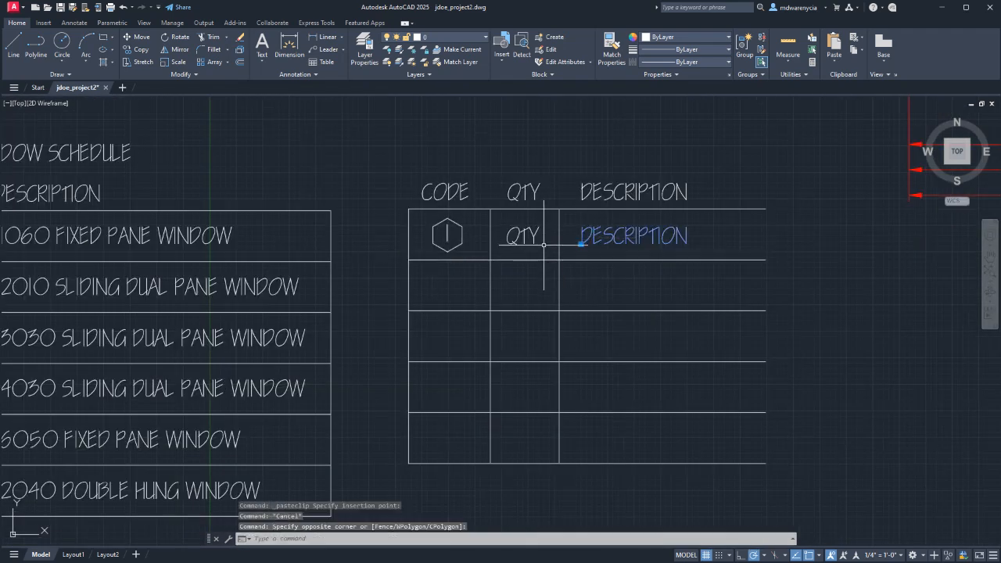
click(513, 235)
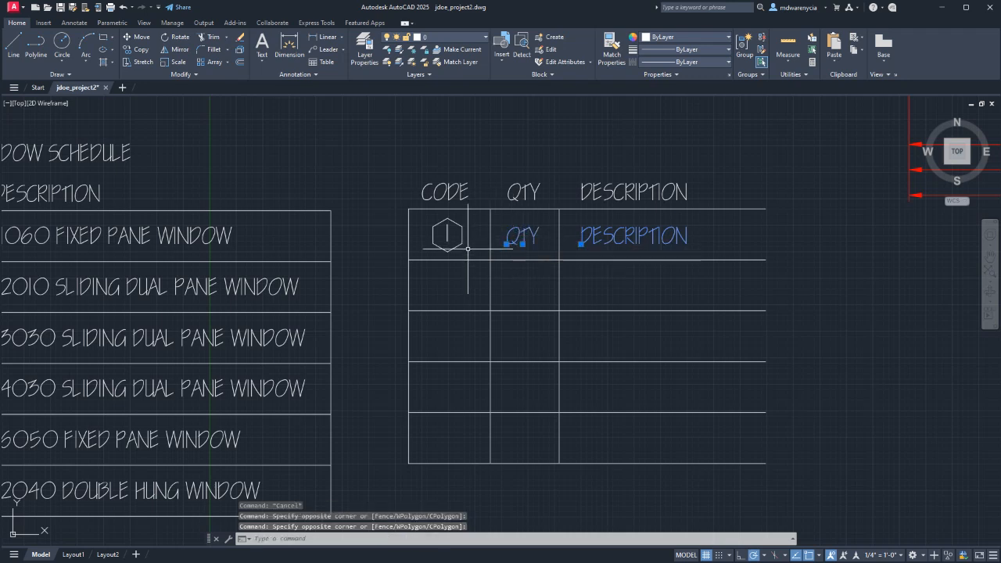
click(447, 231)
key(Return)
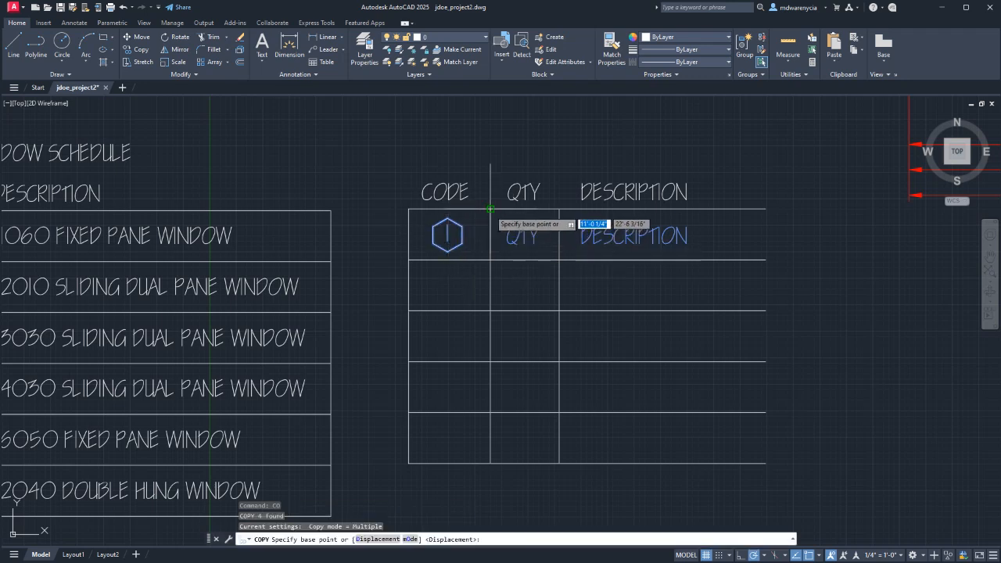
click(491, 208)
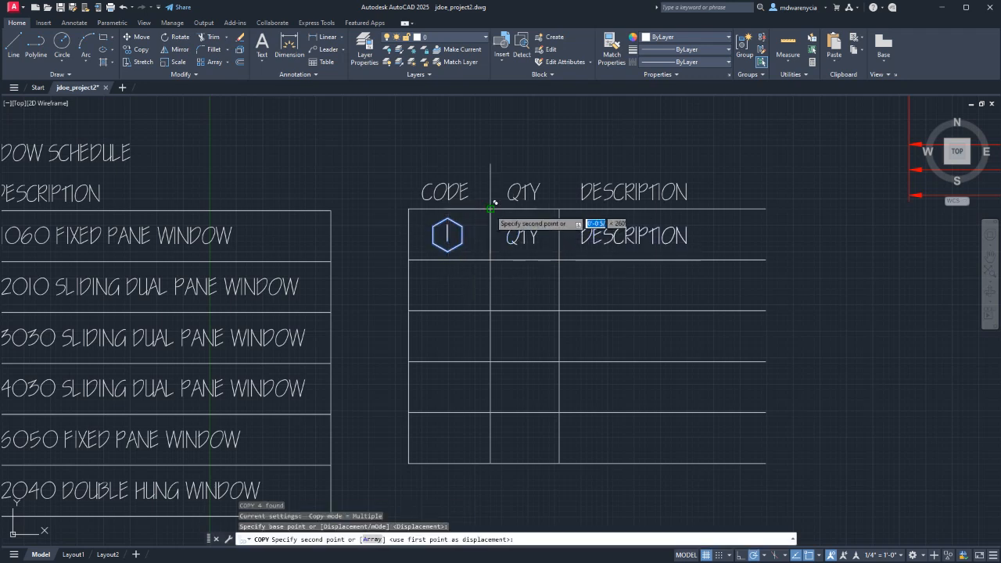
click(491, 260)
click(491, 311)
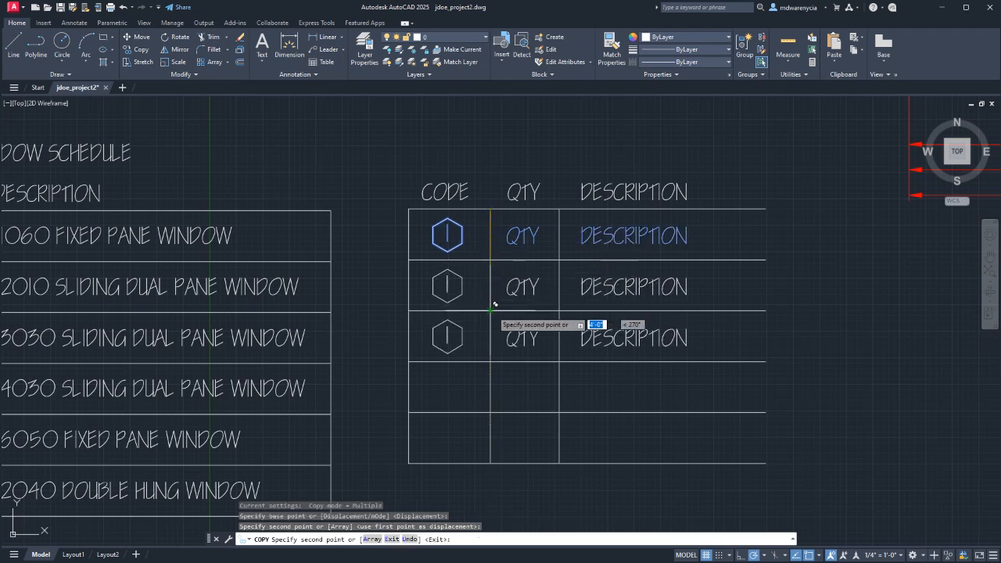
click(490, 361)
click(491, 413)
key(Escape)
- Copy the last row's hexagonal tag, QTY and DESCRIPTION texts and bottom line one row down to form a sixth row
middle_drag(619, 465, 603, 322)
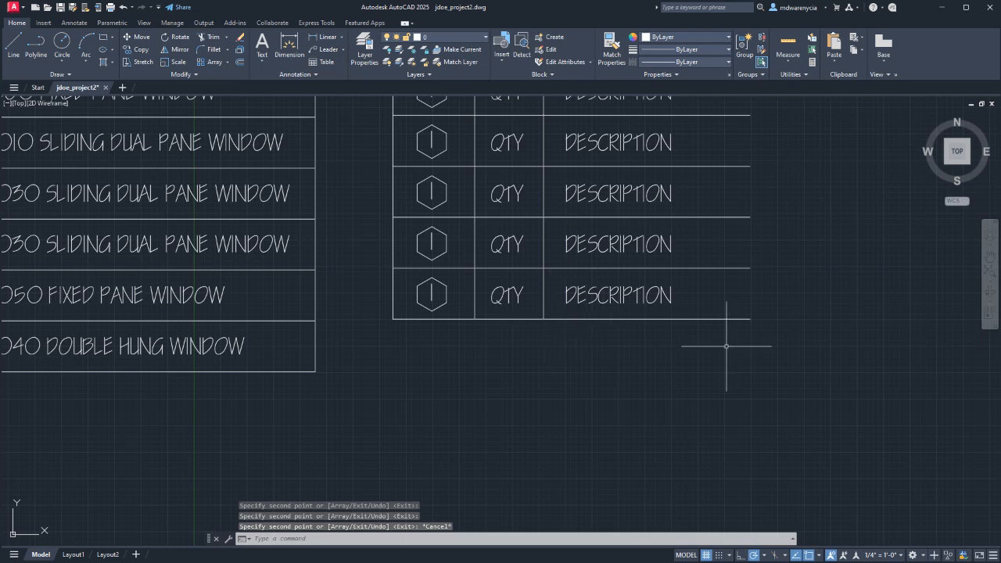
click(757, 350)
click(730, 388)
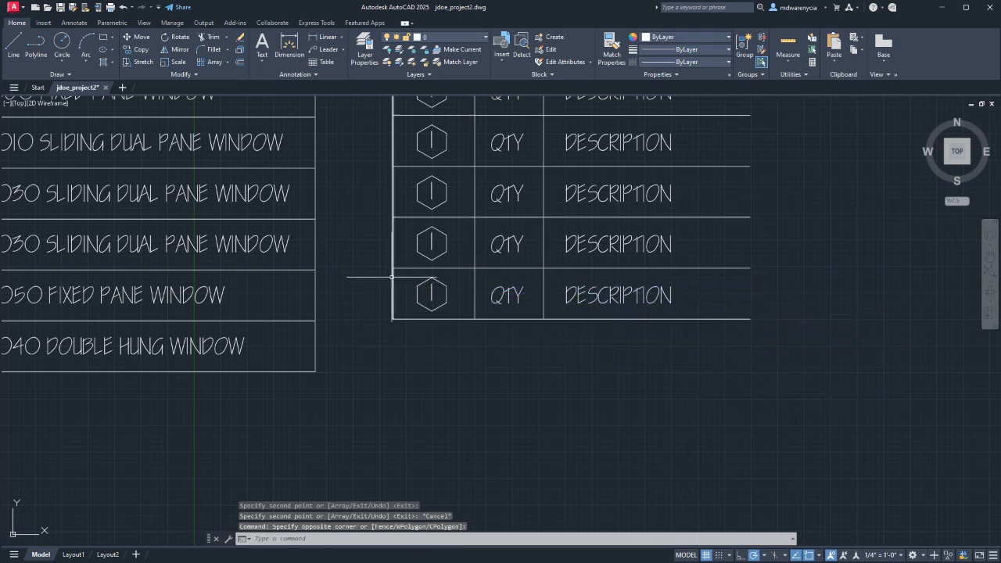
click(394, 275)
click(798, 376)
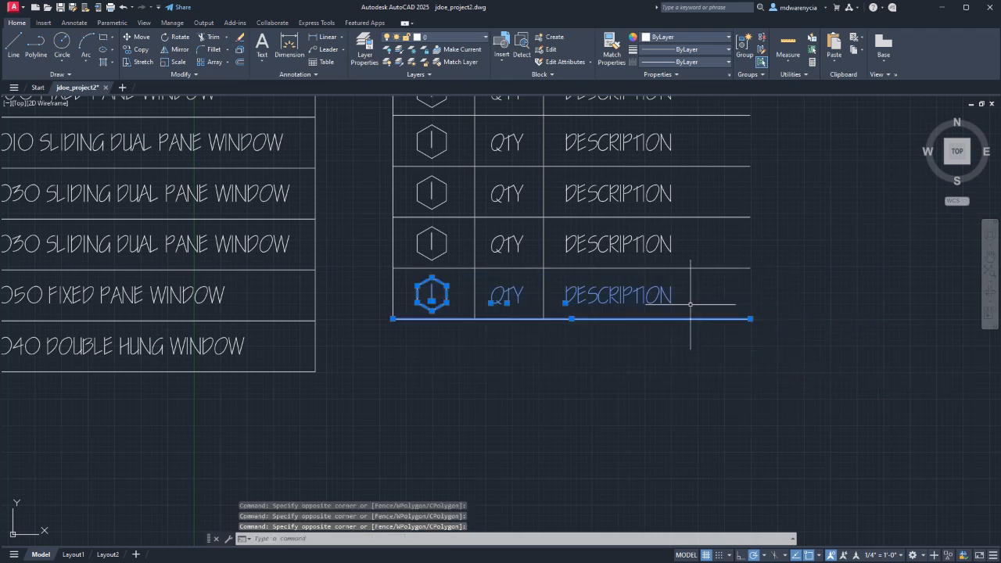
text(c)
key(Return)
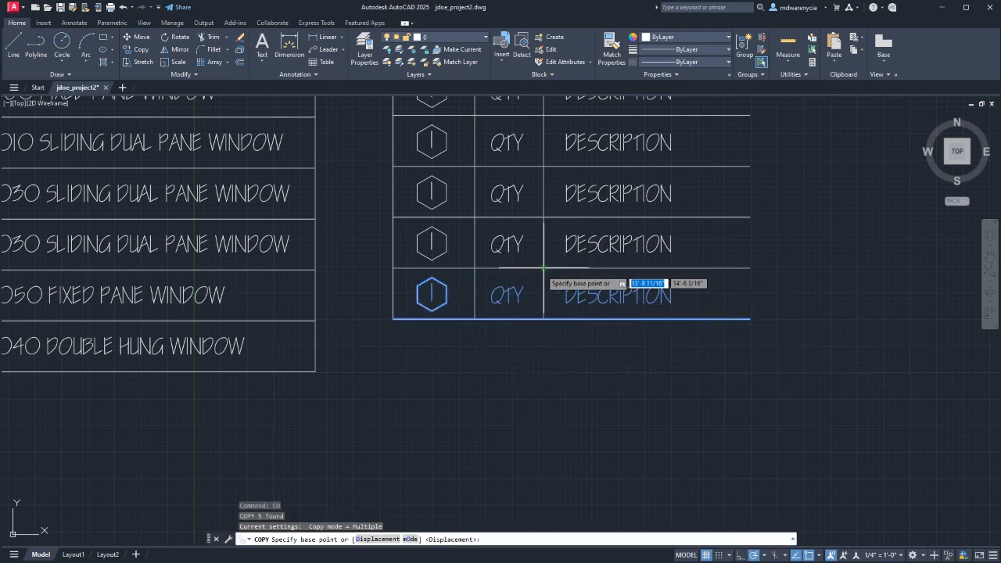
click(543, 268)
click(544, 319)
key(Escape)
middle_drag(674, 303, 593, 380)
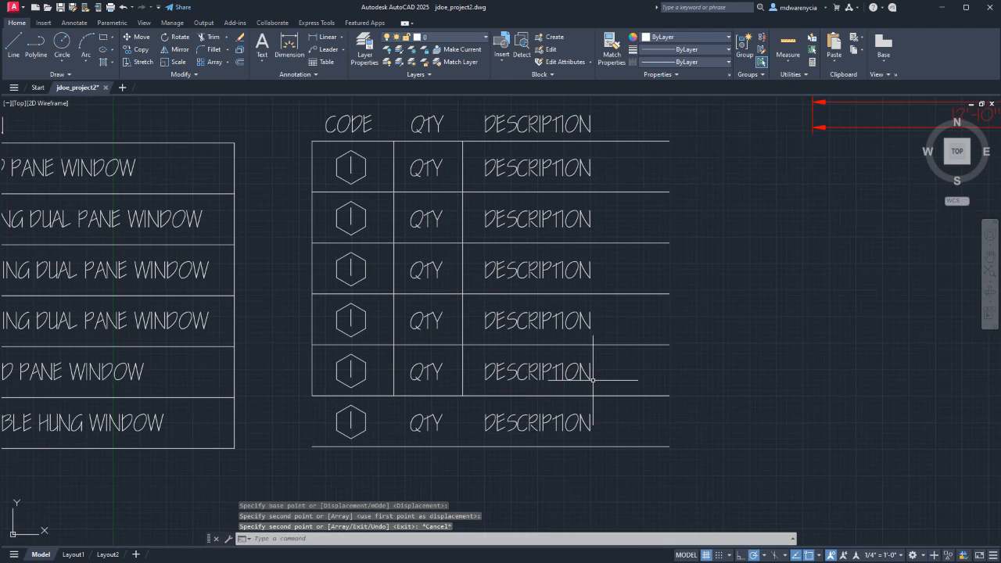
- Draw the new table's right border line from the top line's right end to the lowest line's right end
text(l)
key(Return)
click(670, 141)
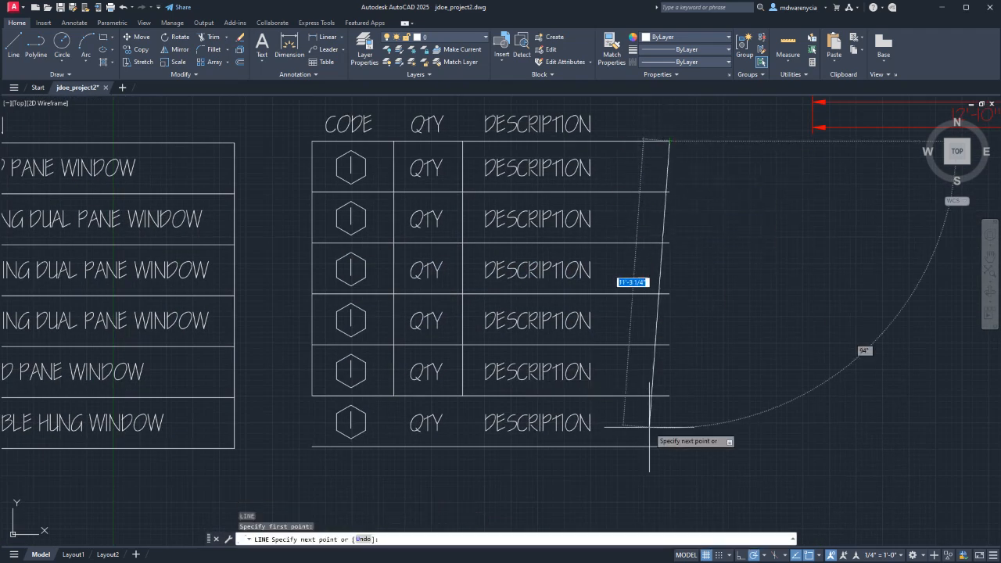
click(671, 450)
key(Escape)
- Extend the new table's left border and two column divider lines to the sixth row's bottom line
click(637, 460)
click(613, 432)
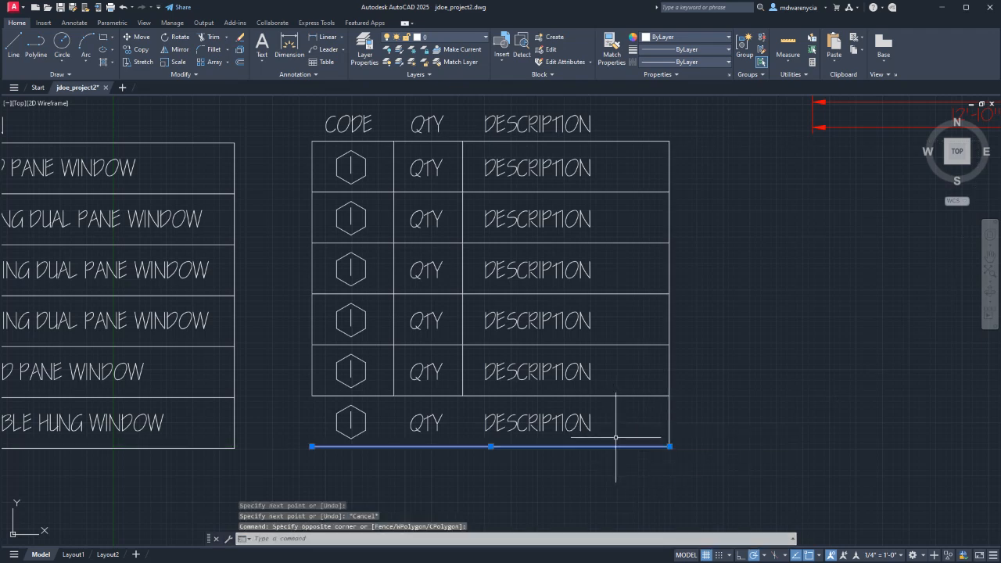
text(ex)
key(Return)
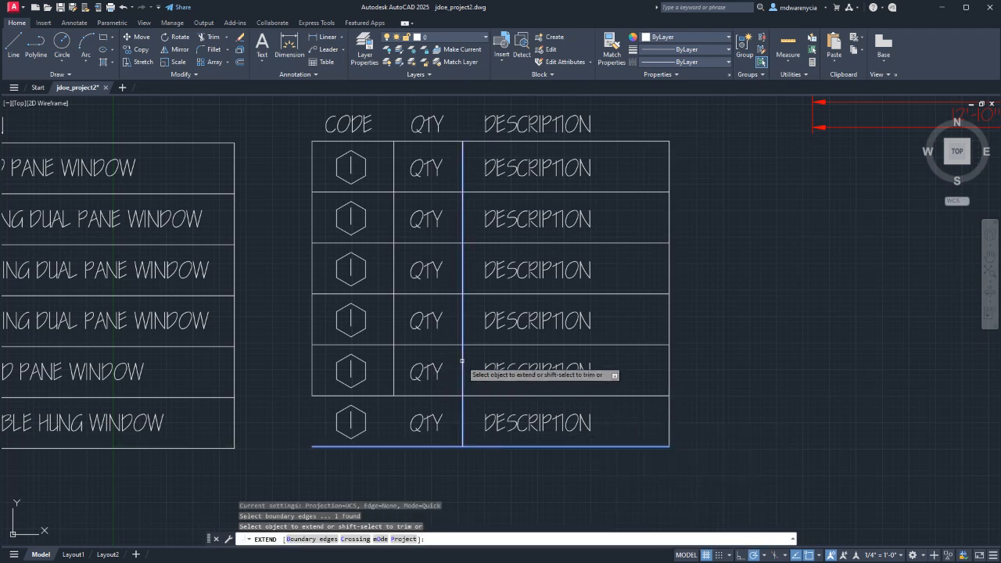
click(462, 371)
click(392, 370)
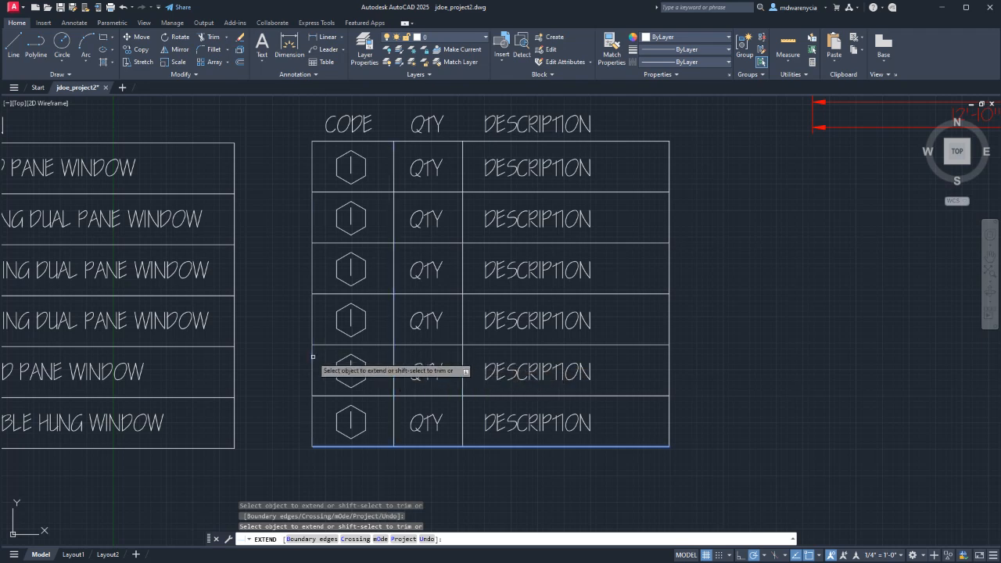
key(Escape)
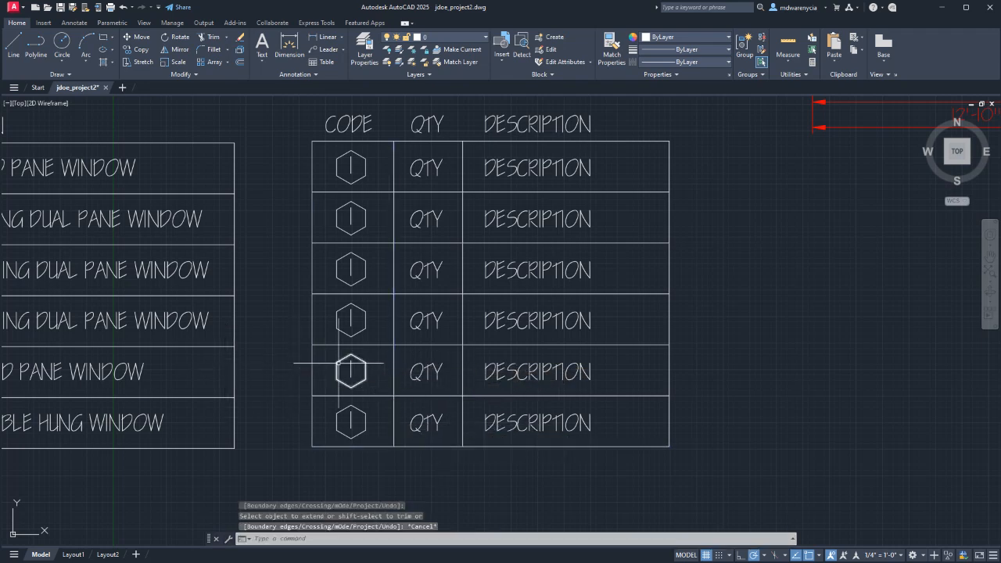
middle_drag(346, 368, 381, 364)
click(773, 466)
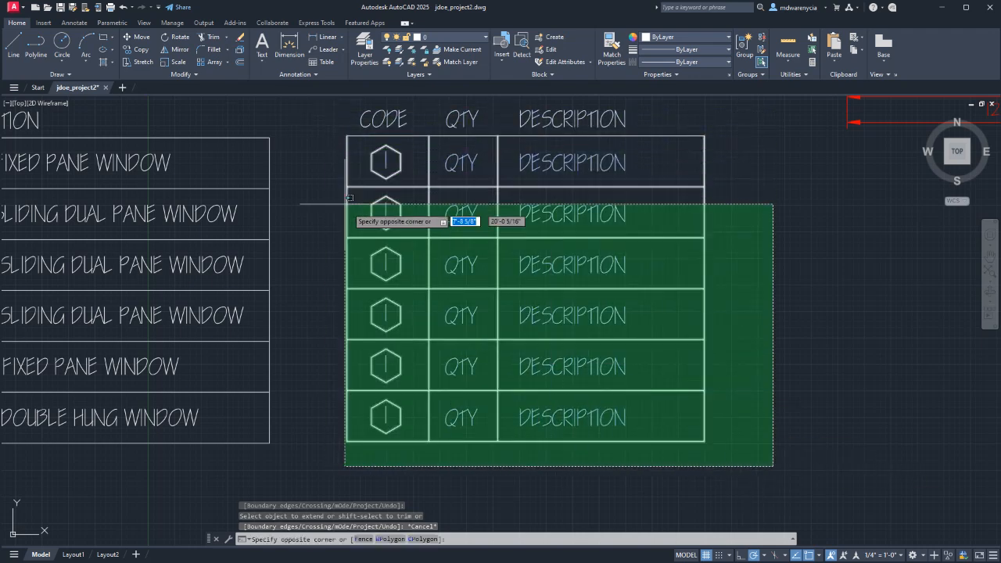
middle_drag(347, 206, 463, 305)
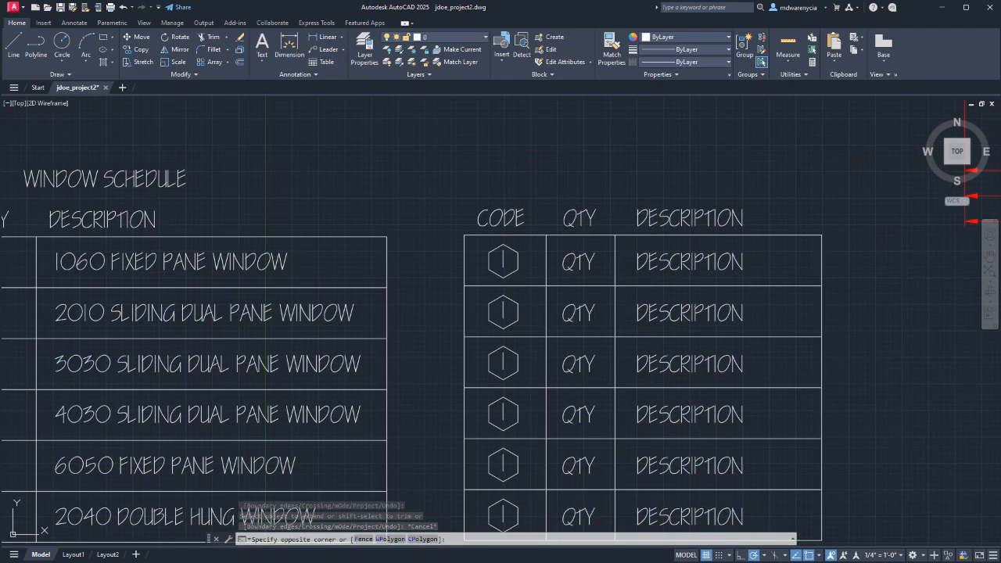
key(Escape)
key(Escape)
- Copy the WINDOW SCHEDULE title horizontally to above the new table's column headings
click(251, 183)
click(101, 161)
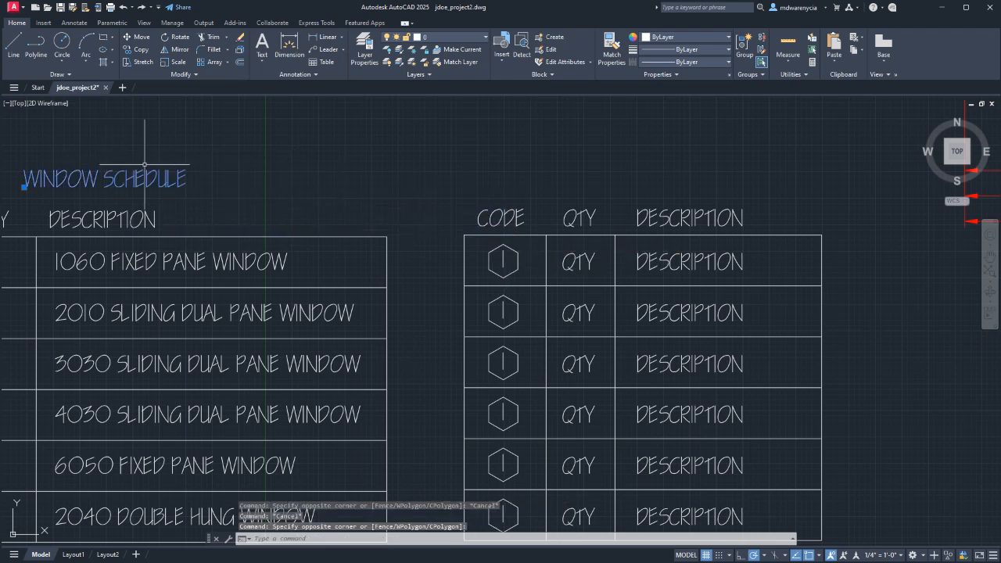
text(CO)
key(Return)
click(70, 131)
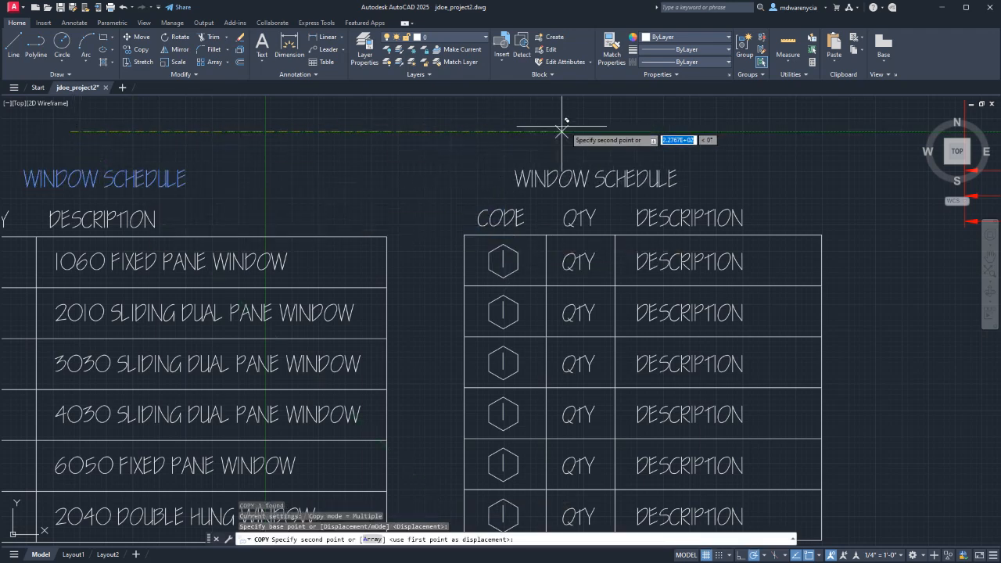
click(592, 131)
key(Escape)
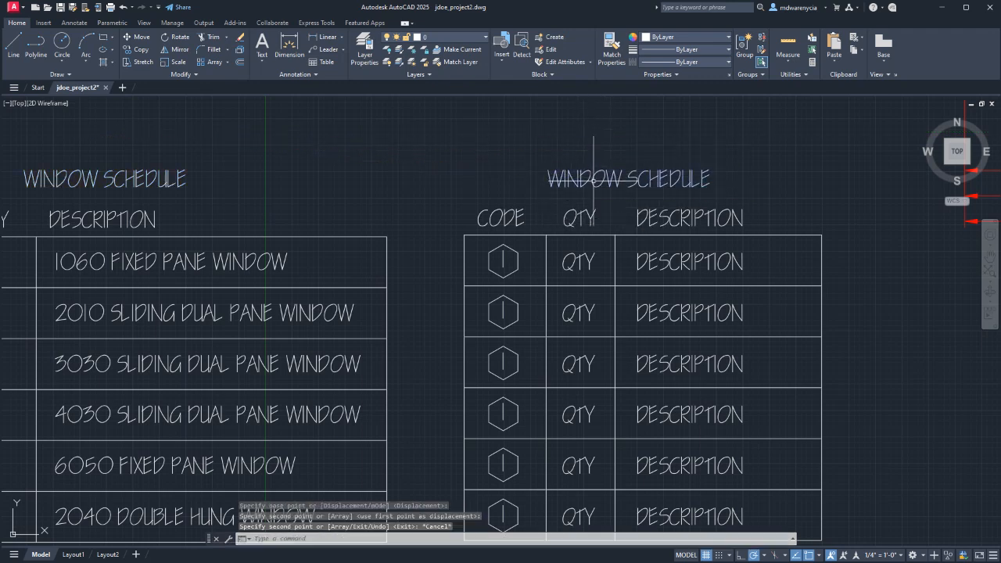
- Change the copied title above the new table to New Schedule
double_click(580, 182)
text(New)
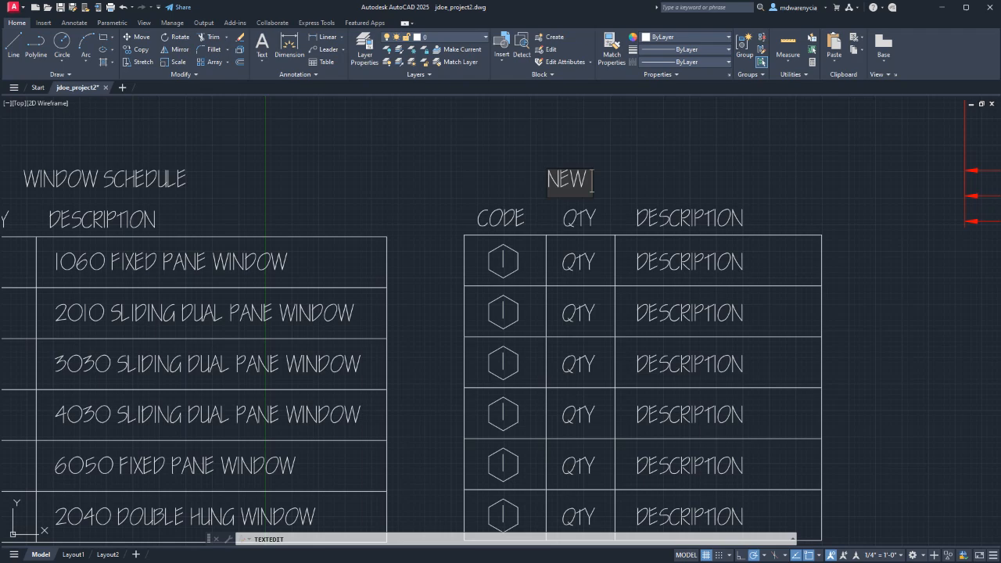
text( Schedule)
key(Return)
key(Escape)
- Compare the window schedule's codes, quantities and descriptions with the new schedule and the tags on the floor plan
middle_drag(183, 353, 682, 317)
middle_drag(764, 296, 482, 286)
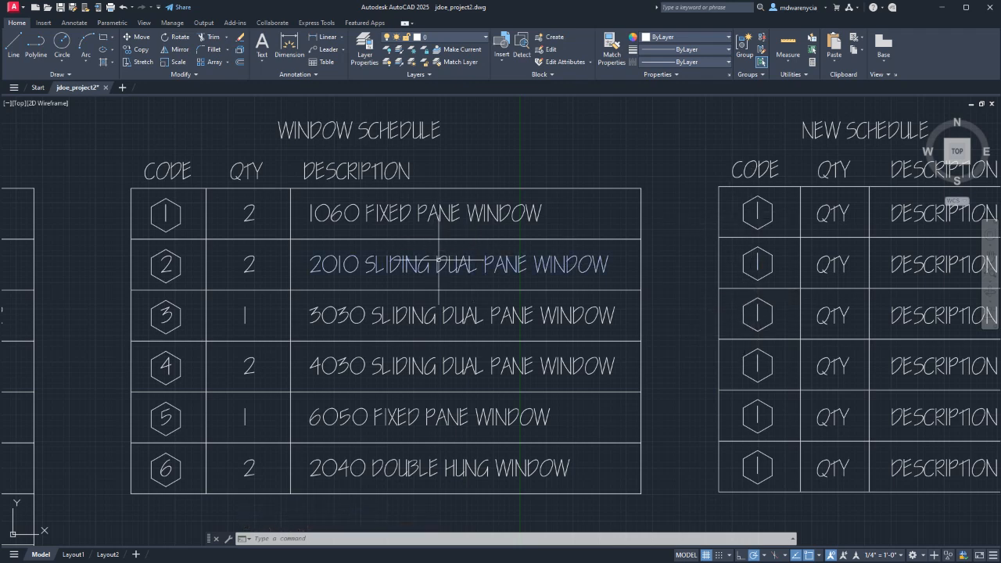
mouse_move(438, 256)
middle_down()
mouse_move(674, 295)
mouse_move(502, 285)
mouse_move(468, 253)
middle_up()
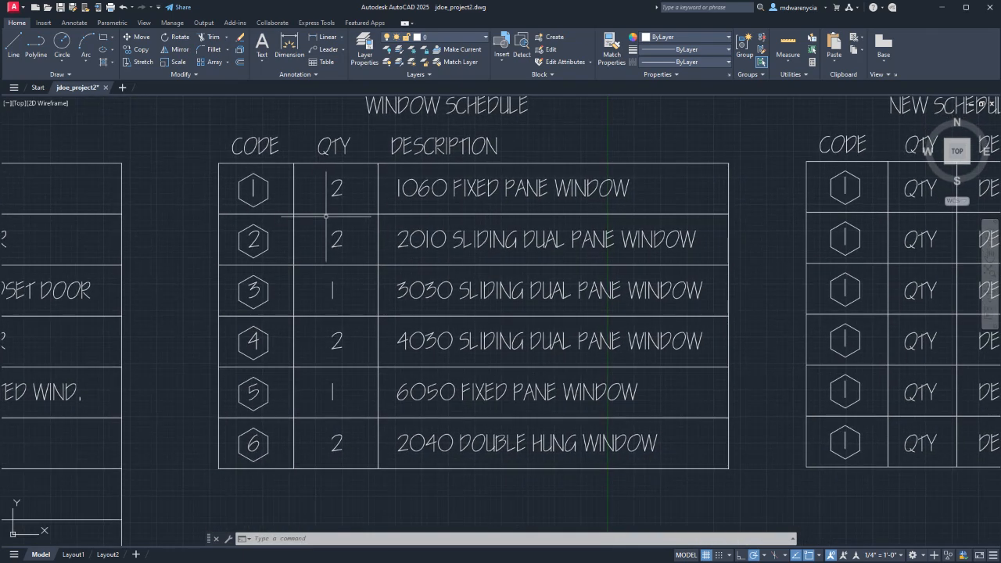
scroll(352, 235, down, 2)
middle_drag(504, 297, 463, 373)
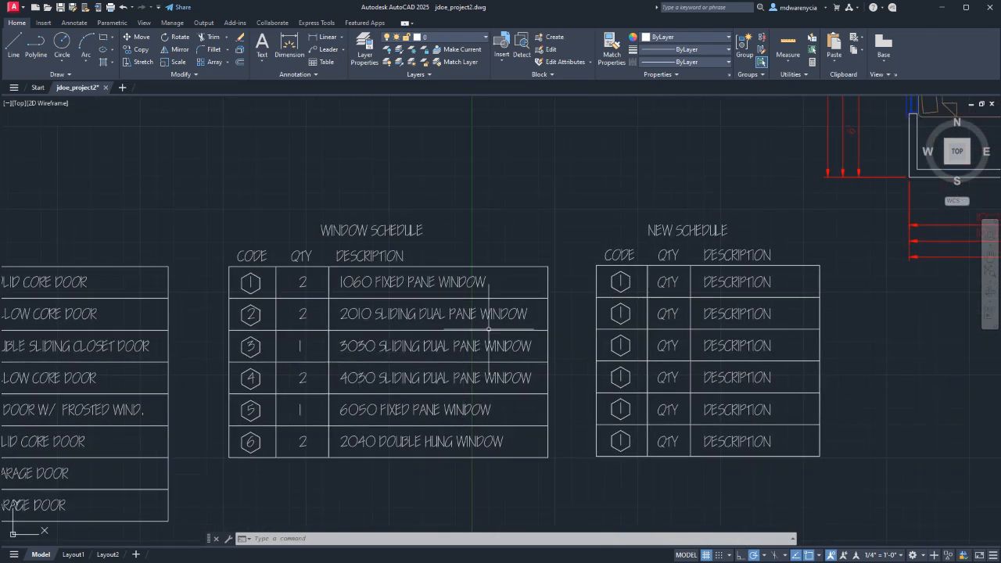
middle_drag(678, 276, 37, 348)
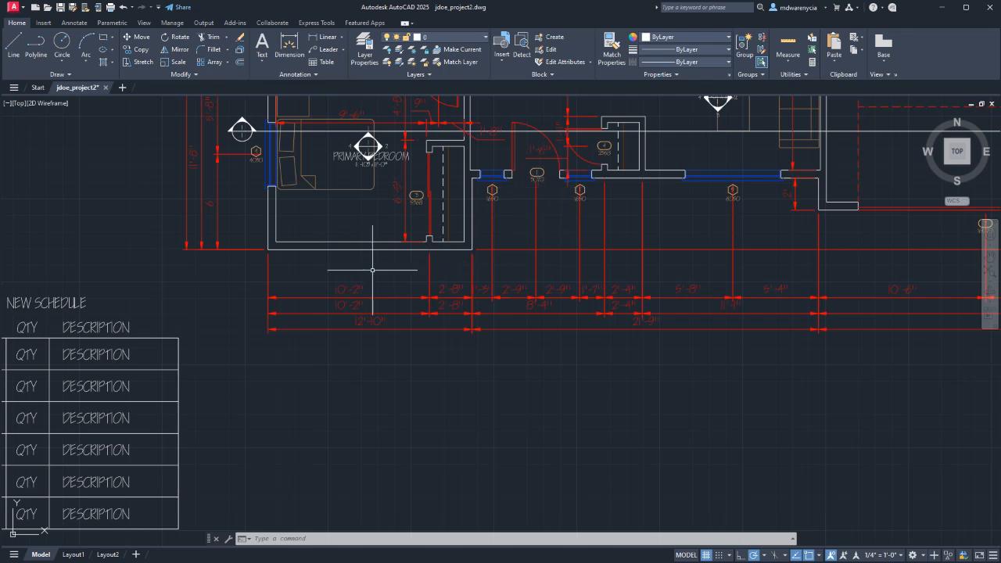
mouse_move(336, 283)
middle_down()
mouse_move(520, 257)
mouse_move(819, 249)
middle_up()
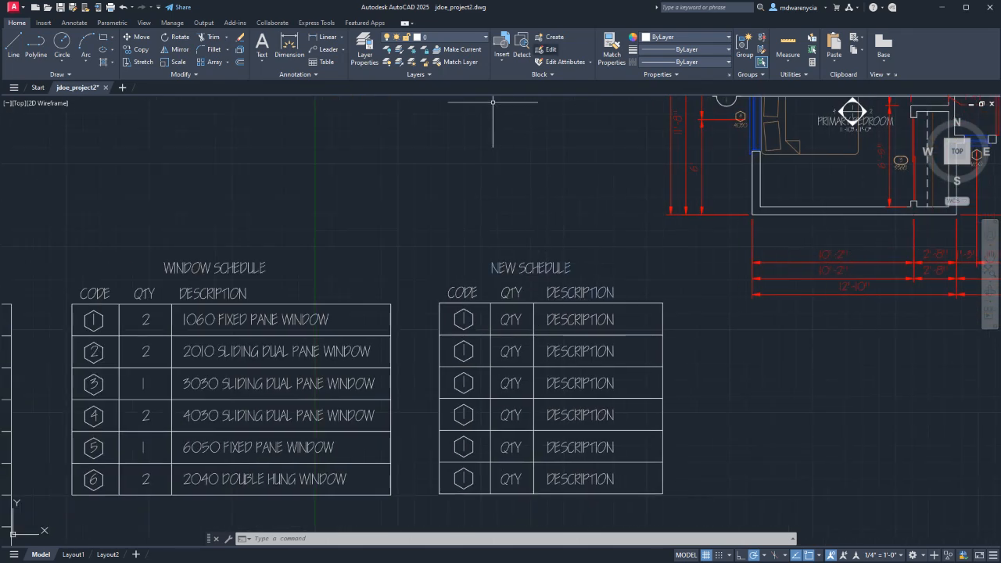
- Preview the block definitions door-ext-2-6, door-ext-2-8, door-int-2-3 and door-int-2-4, look over the window-ext blocks, and leave the block list
click(547, 49)
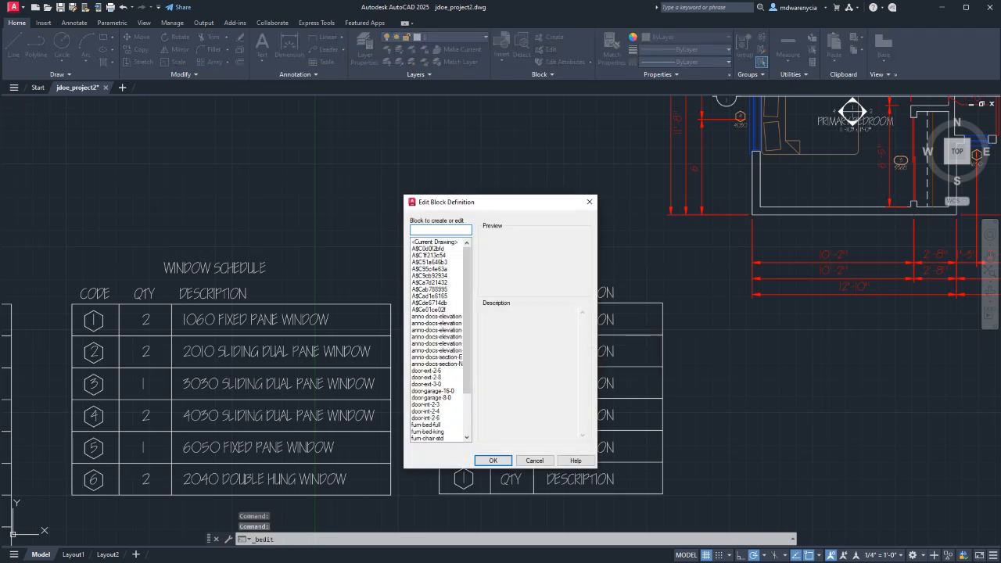
scroll(426, 313, down, 4)
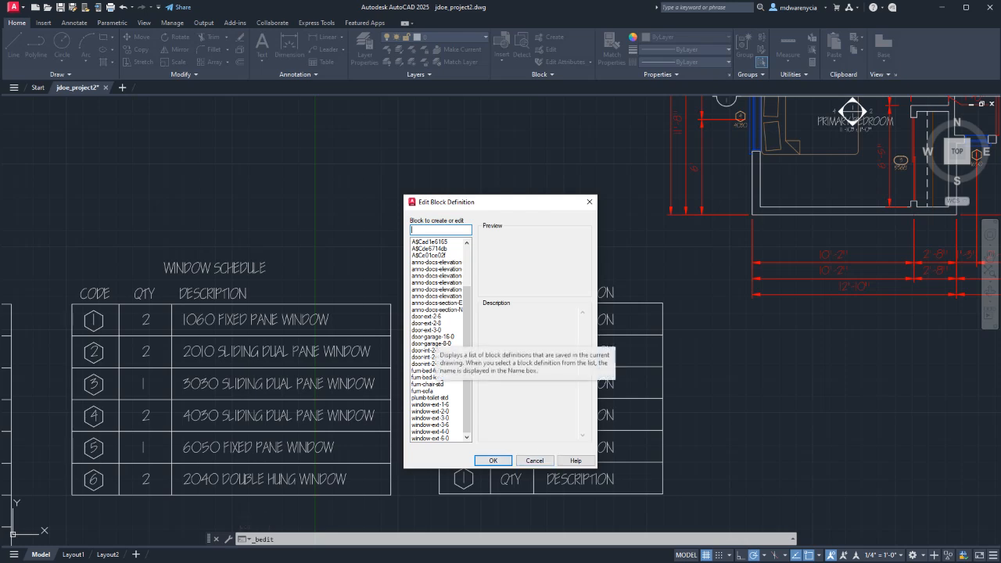
click(427, 317)
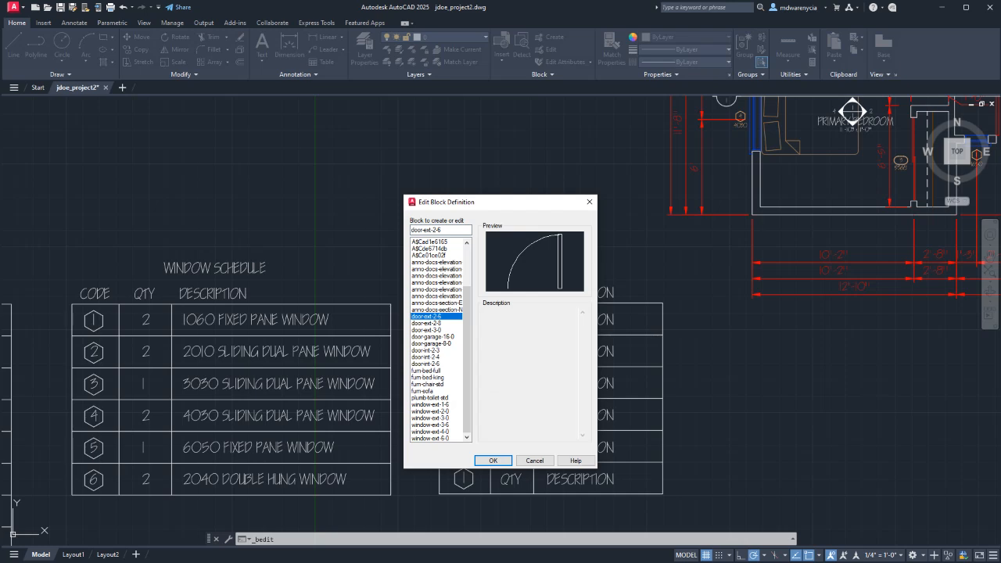
click(427, 323)
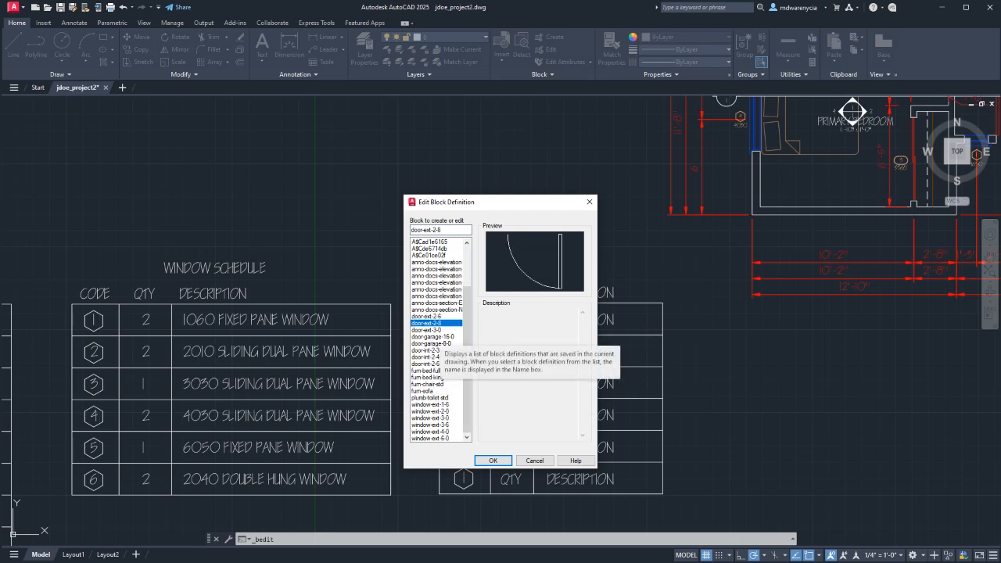
click(427, 351)
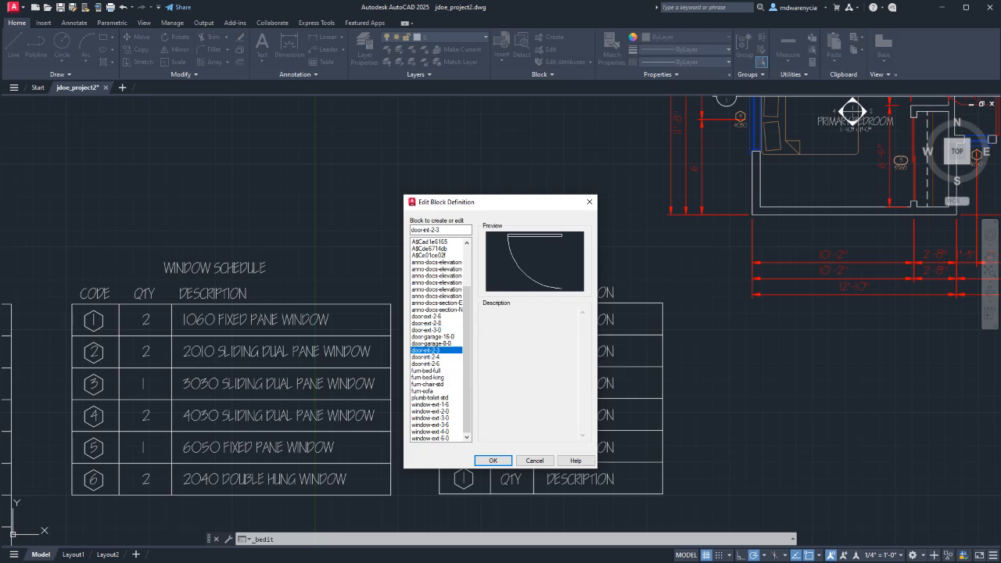
click(427, 358)
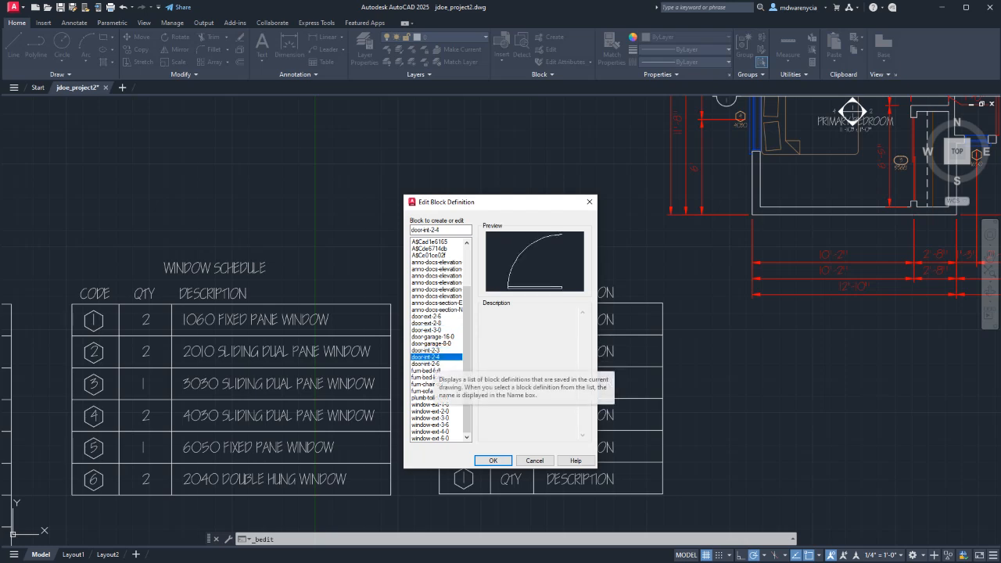
click(430, 419)
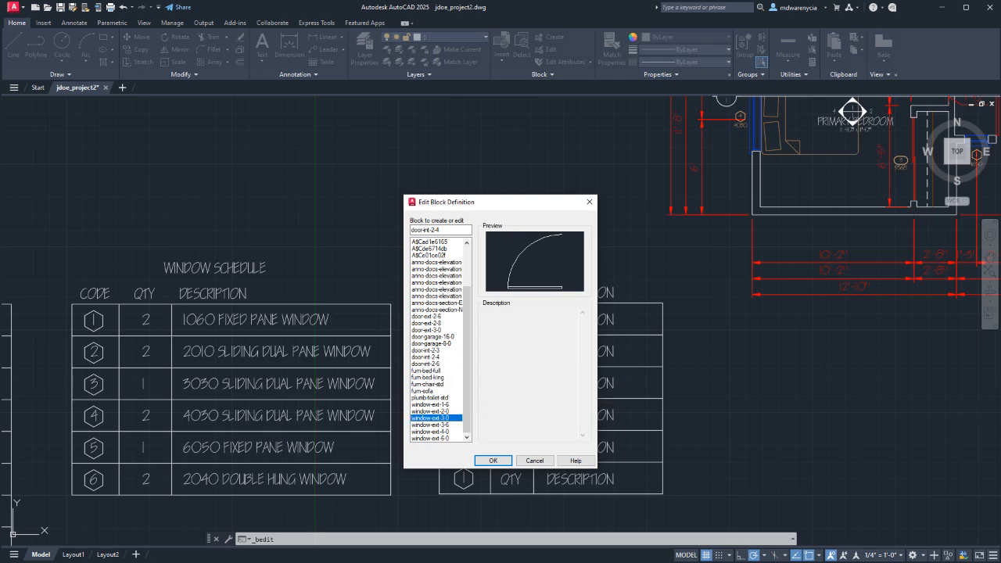
click(430, 424)
click(493, 459)
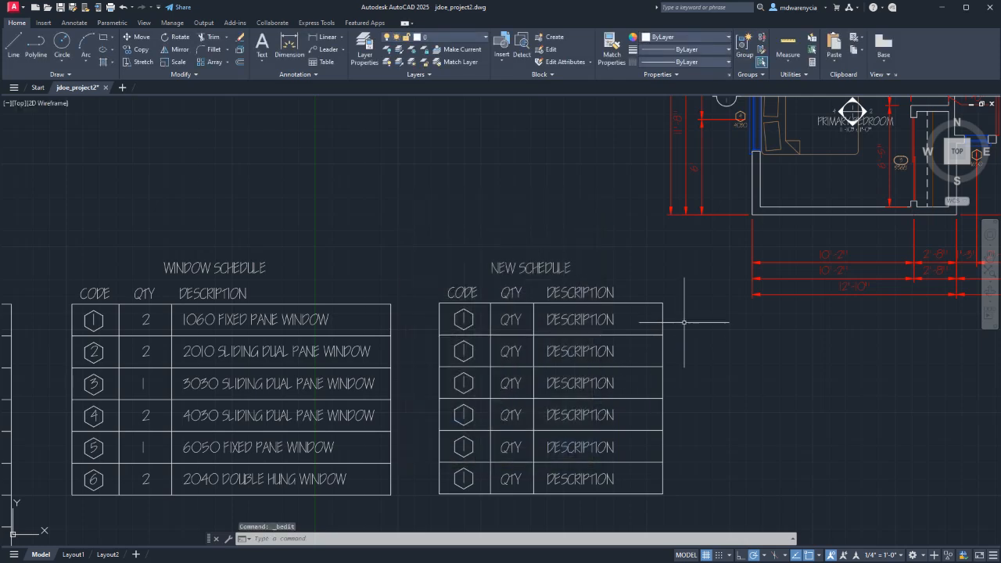
- Examine the window tags and sizes along the floor plan's left exterior wall, and return to the door, window and new schedules
middle_drag(602, 253, 466, 301)
middle_drag(746, 136, 612, 310)
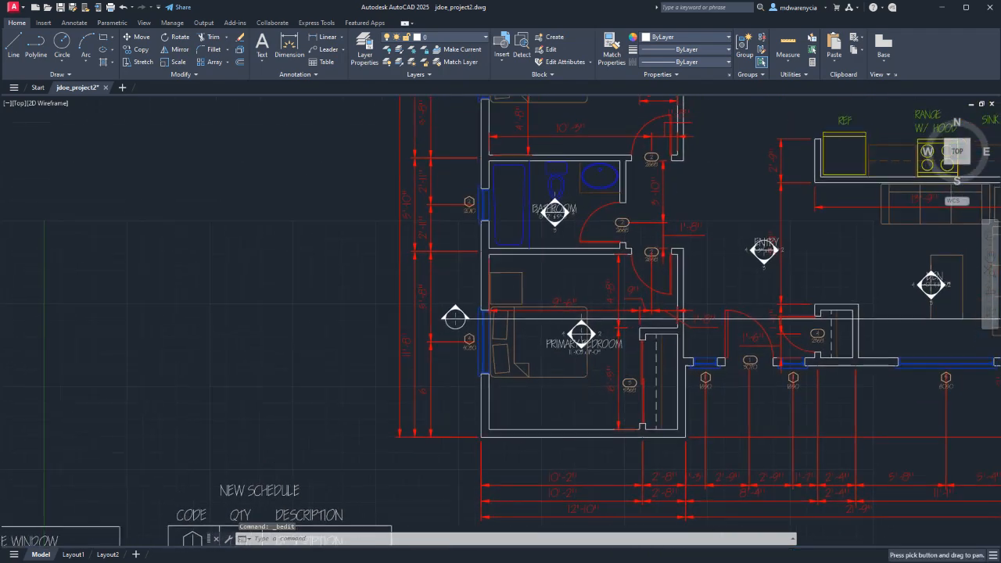
middle_drag(497, 130, 519, 364)
middle_drag(497, 194, 496, 426)
scroll(477, 147, up, 3)
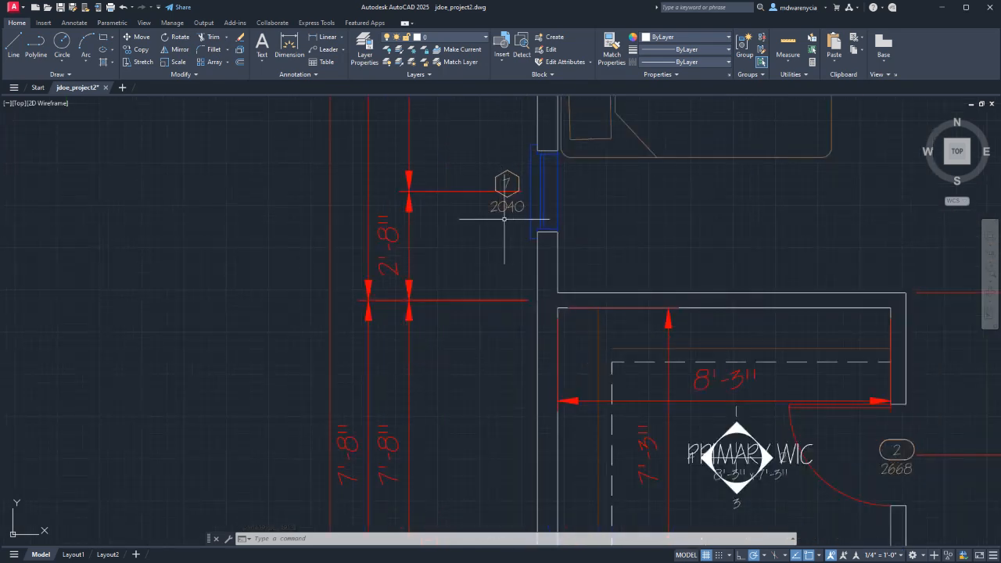
middle_drag(484, 467, 456, 170)
middle_drag(479, 337, 491, 180)
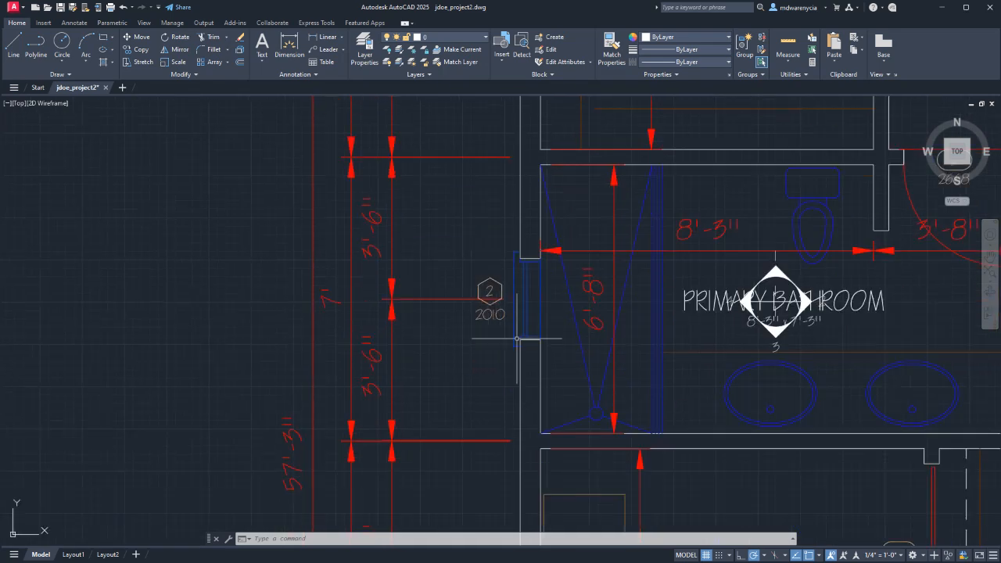
scroll(517, 339, down, 4)
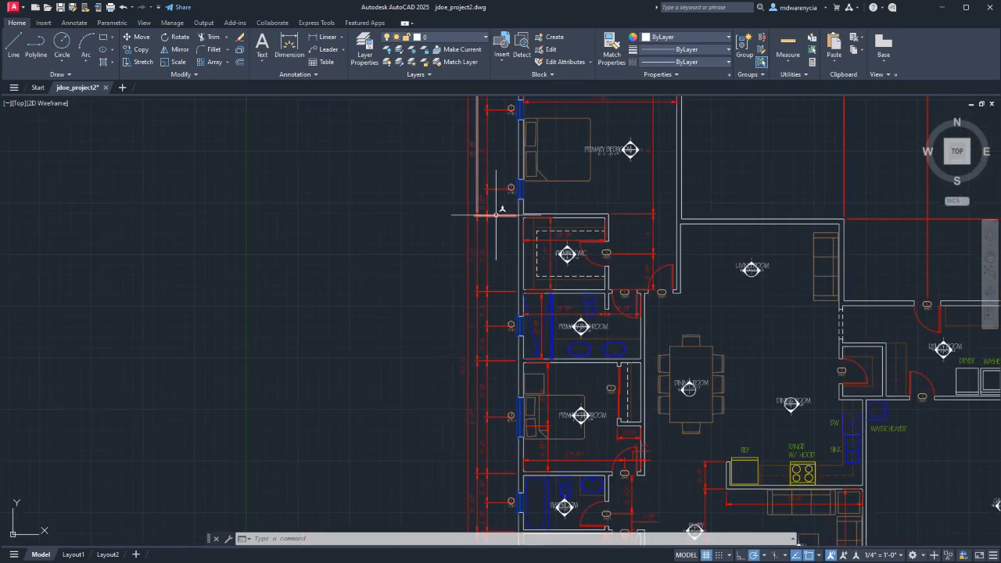
scroll(493, 215, up, 3)
middle_drag(324, 449, 478, 112)
scroll(344, 368, down, 2)
middle_drag(344, 368, 562, 163)
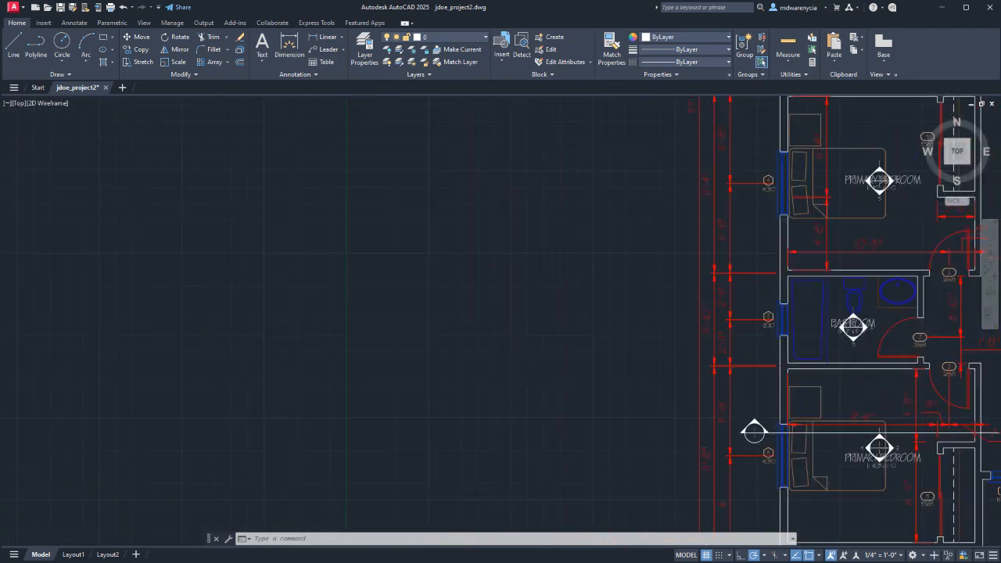
scroll(376, 362, down, 2)
middle_drag(376, 362, 594, 118)
middle_drag(289, 392, 473, 335)
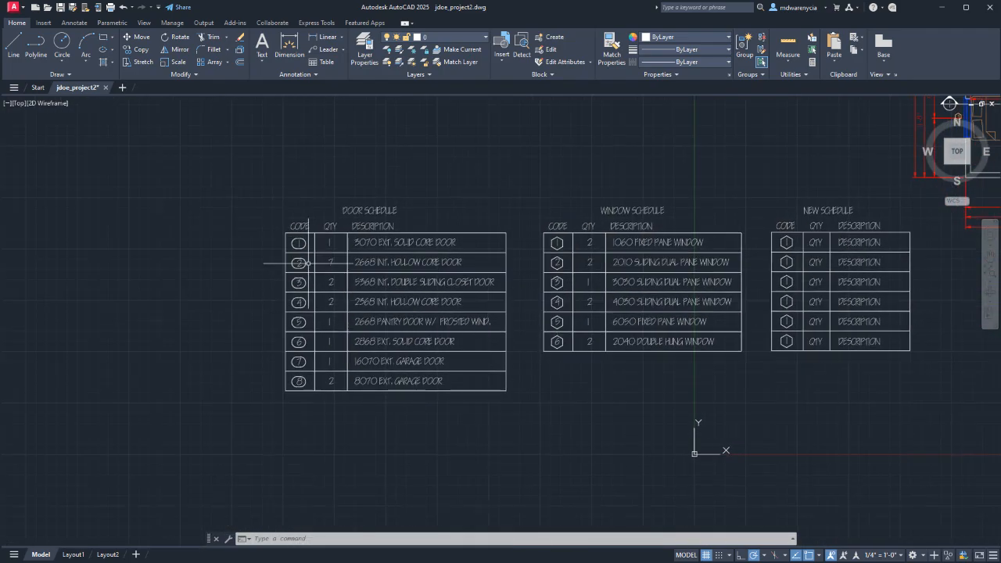
- Compare the window schedule's codes and descriptions with the door schedule, the new schedule and the windows along the floor plan's exterior wall
scroll(604, 349, up, 3)
middle_drag(604, 349, 503, 341)
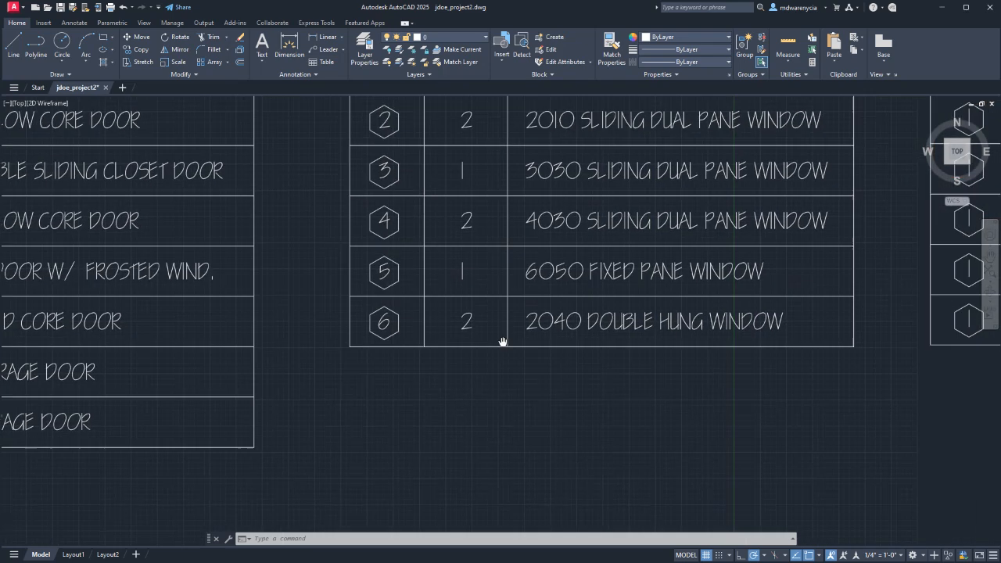
scroll(495, 341, down, 6)
scroll(581, 265, up, 8)
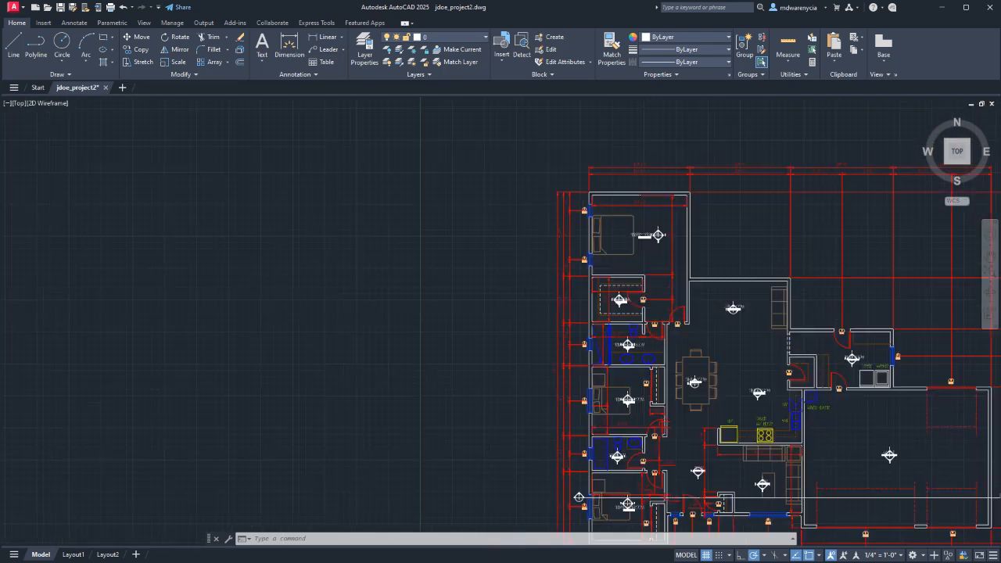
middle_drag(487, 445, 634, 204)
middle_drag(350, 507, 575, 254)
middle_drag(397, 487, 581, 284)
middle_drag(386, 538, 485, 320)
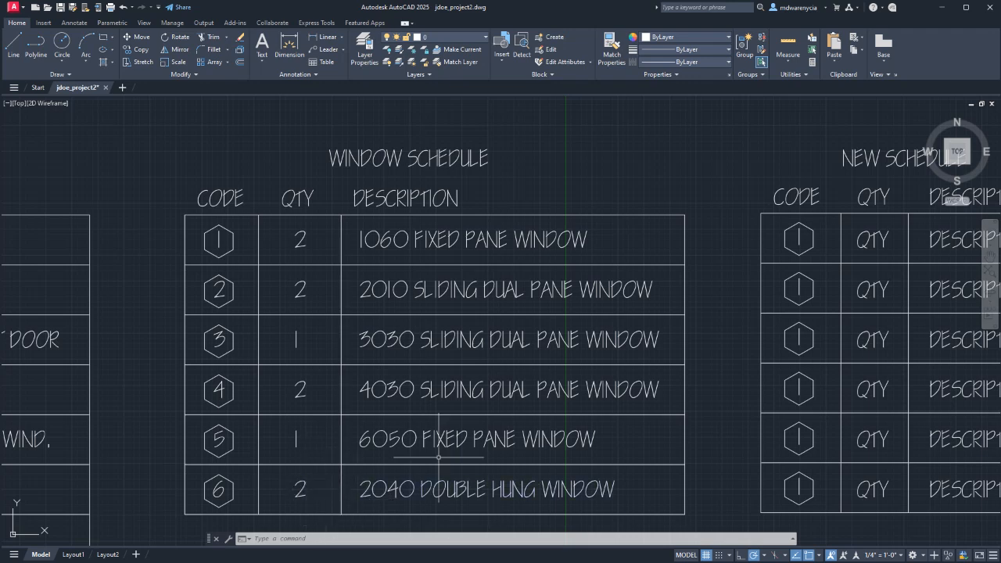
scroll(431, 428, down, 4)
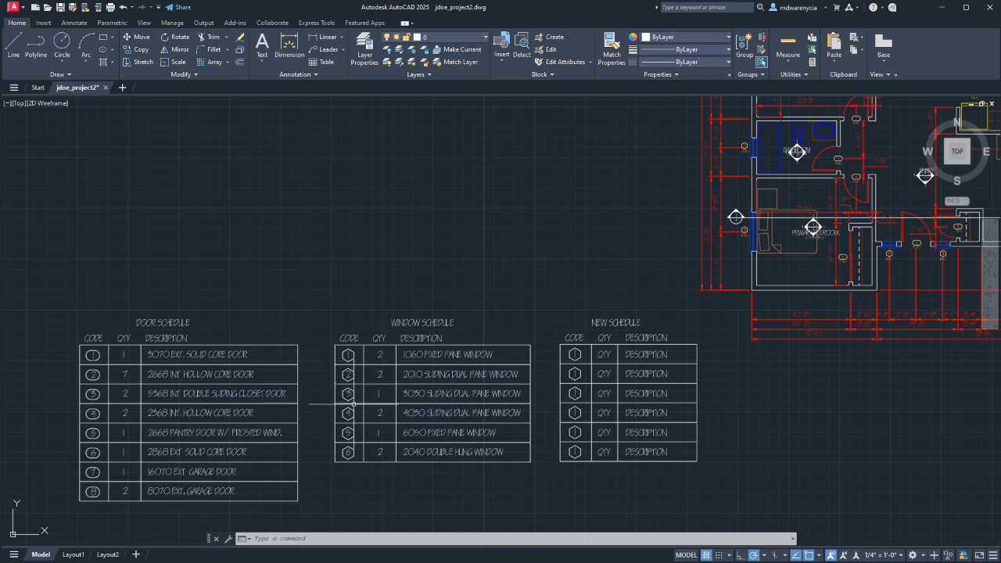
scroll(774, 223, up, 5)
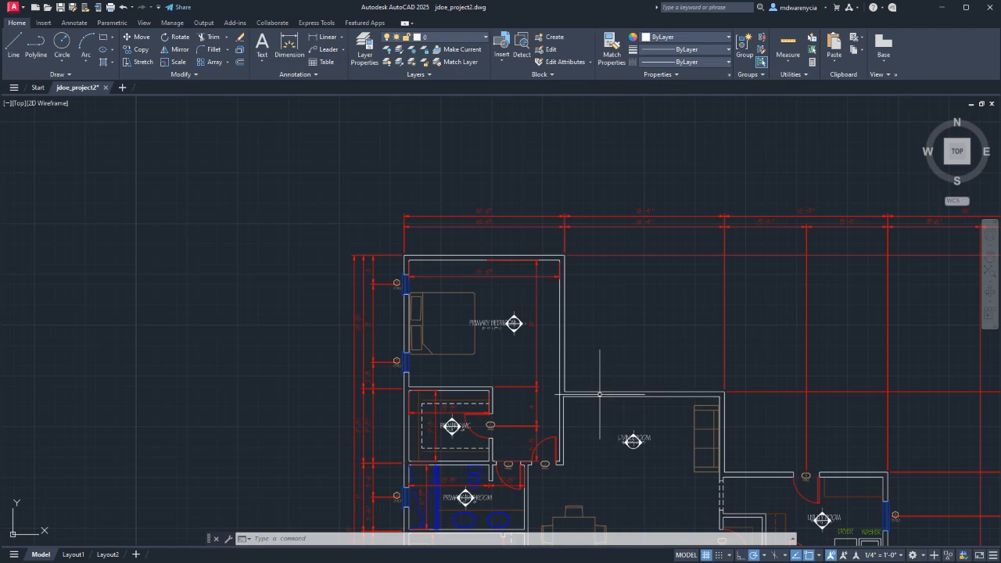
- Look over the floor plan's rooms, door tags and window tags alongside the three schedules
middle_drag(319, 430, 578, 192)
middle_drag(336, 384, 651, 112)
middle_drag(336, 520, 505, 343)
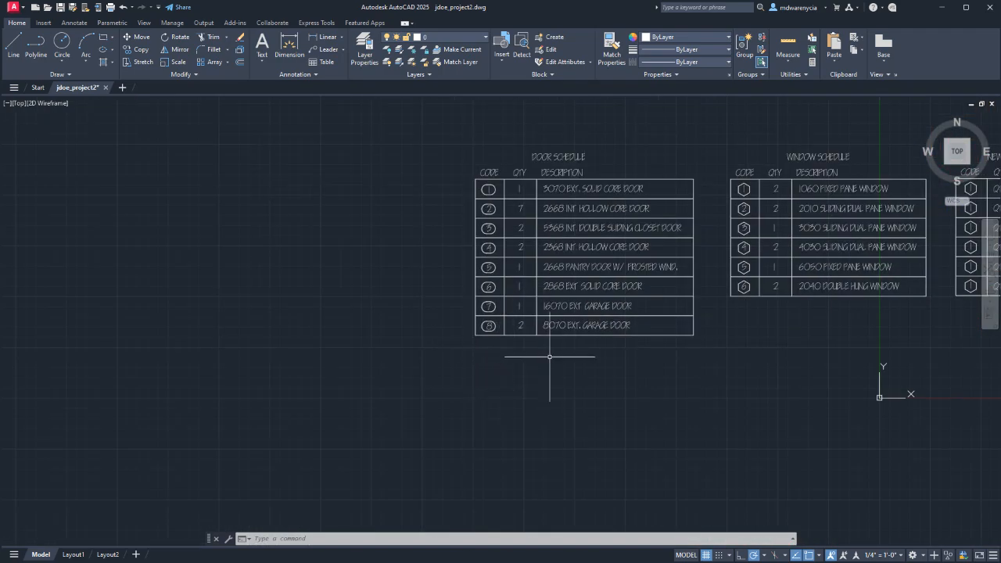
middle_drag(732, 221, 457, 474)
middle_drag(685, 250, 506, 373)
middle_drag(666, 240, 385, 242)
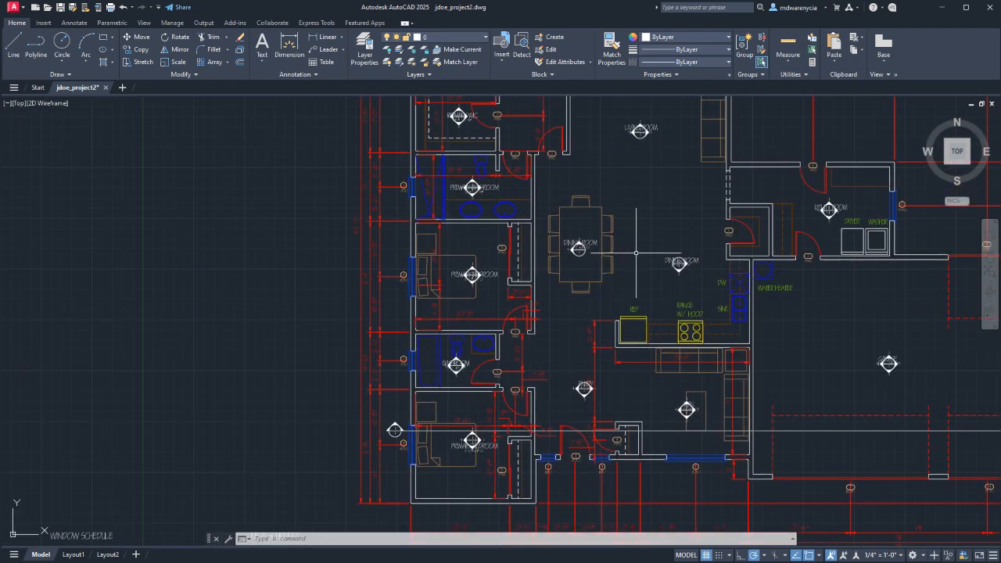
middle_drag(302, 471, 646, 152)
middle_drag(366, 299, 515, 201)
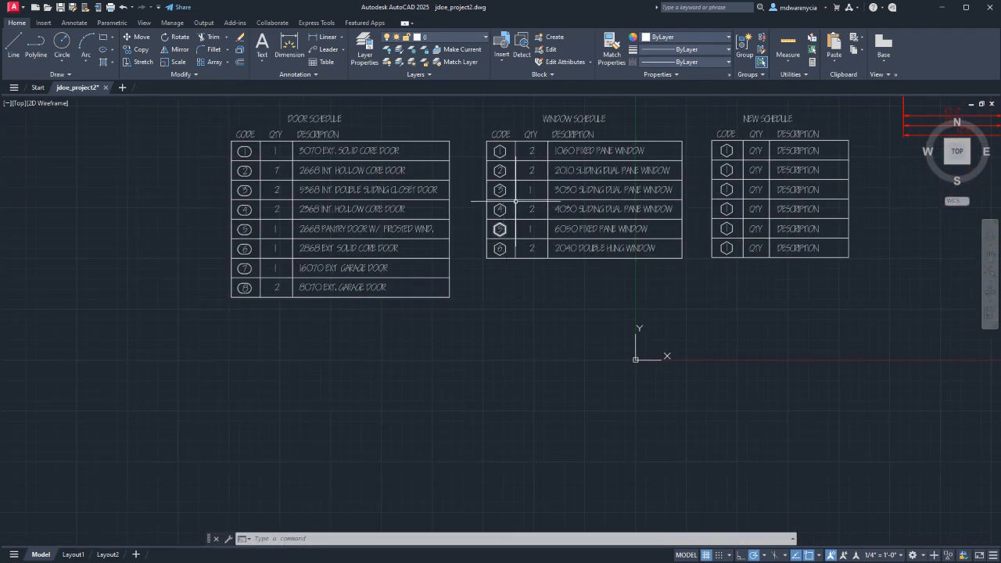
middle_drag(571, 223, 439, 341)
middle_drag(697, 229, 461, 345)
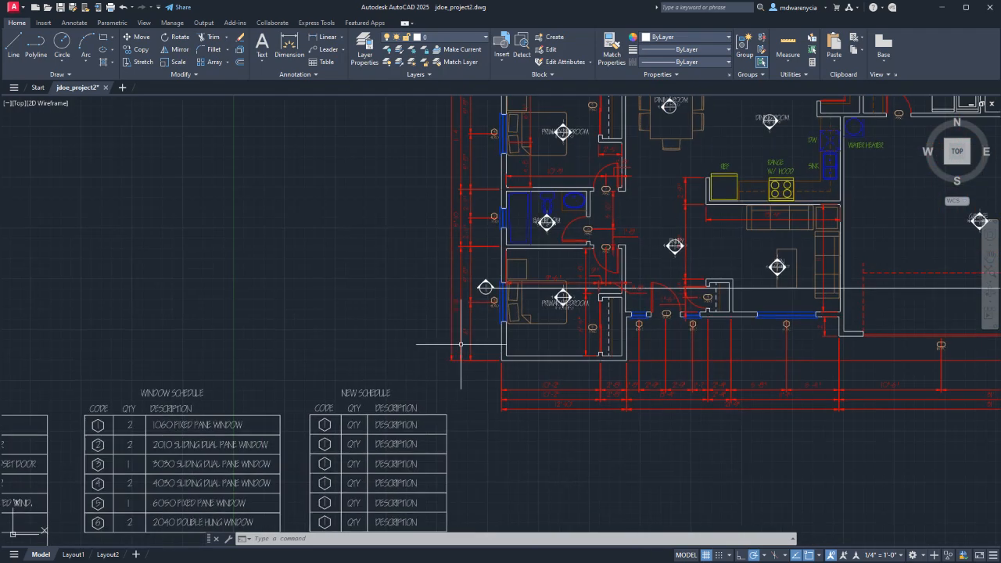
middle_drag(282, 279, 427, 105)
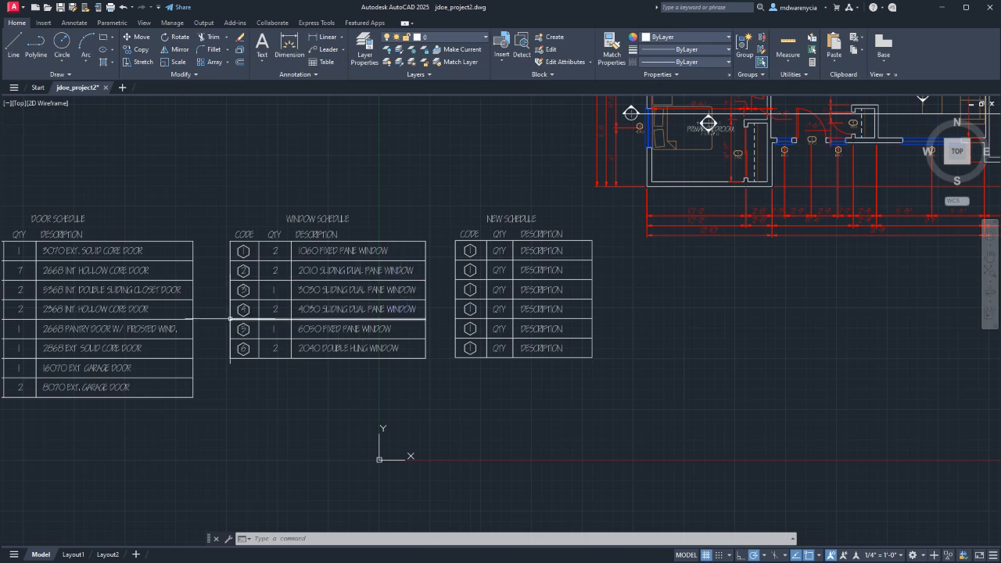
- Measure the width of the window beside the front entry door with a temporary line, and discard the line
scroll(191, 266, up, 6)
scroll(547, 304, down, 4)
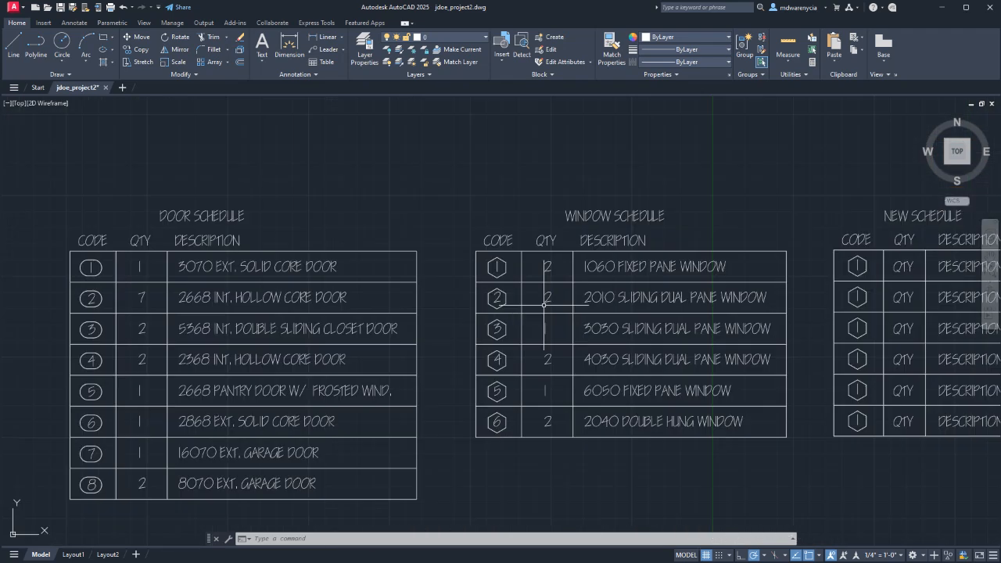
middle_drag(543, 303, 449, 272)
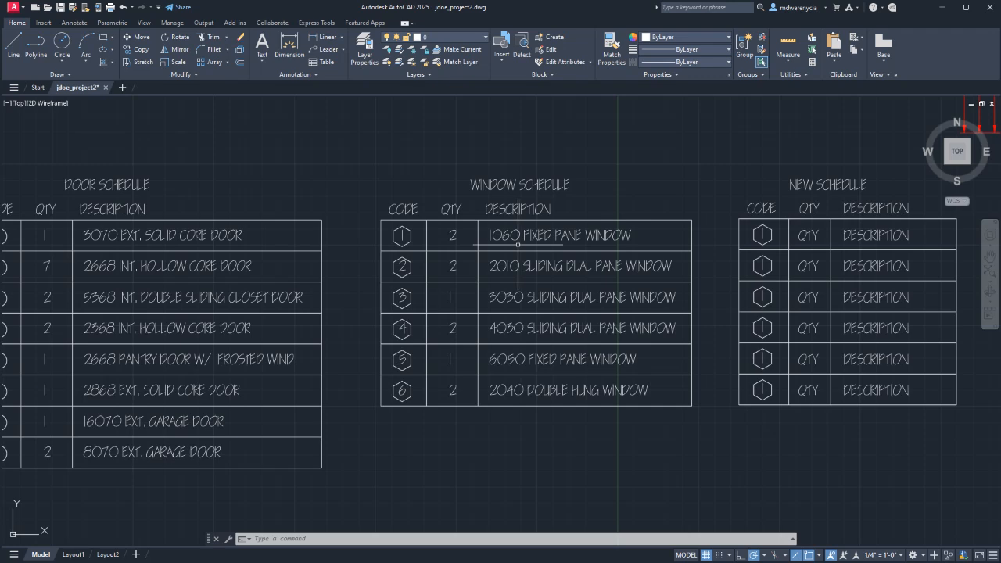
middle_drag(684, 208, 415, 419)
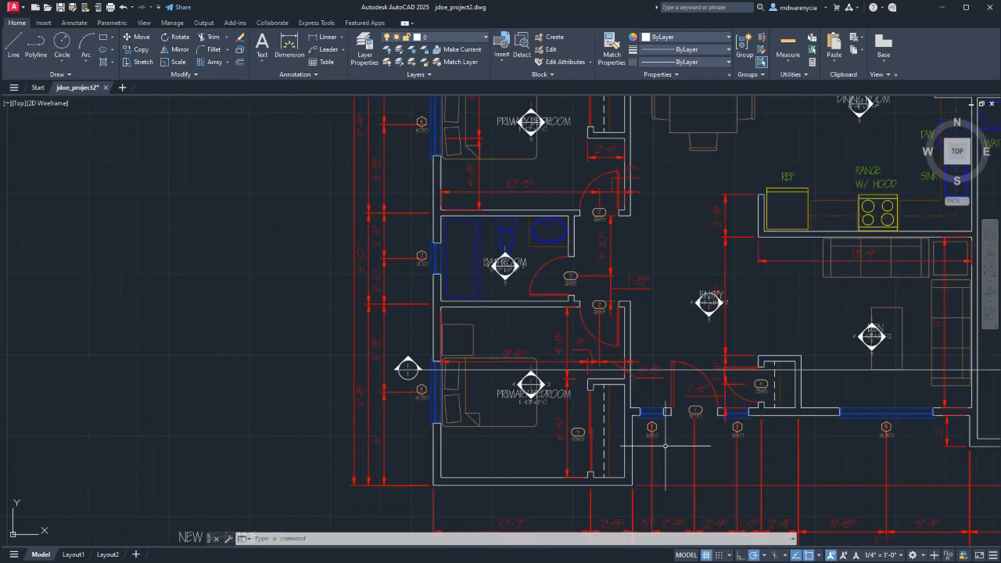
scroll(645, 419, up, 3)
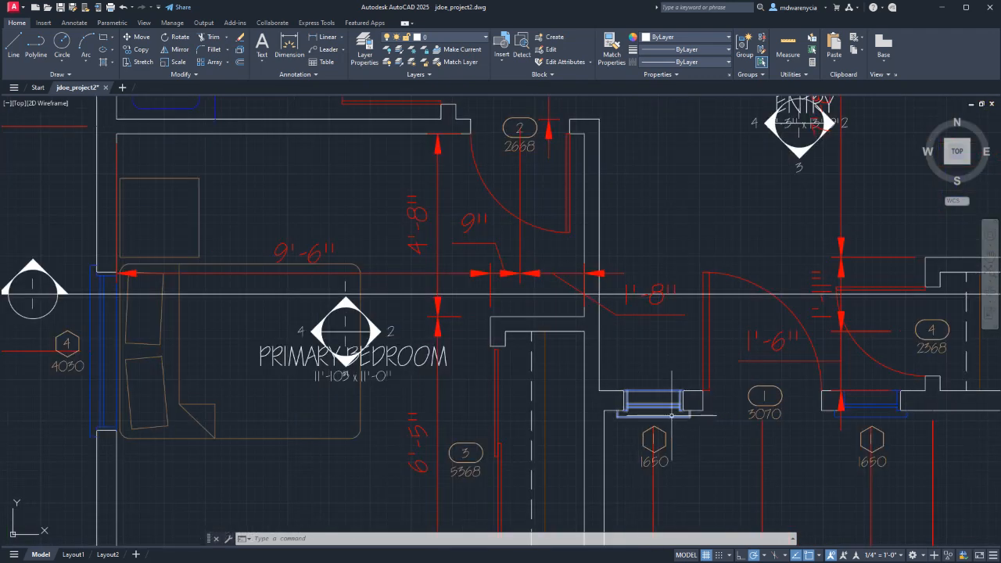
text(l)
key(Return)
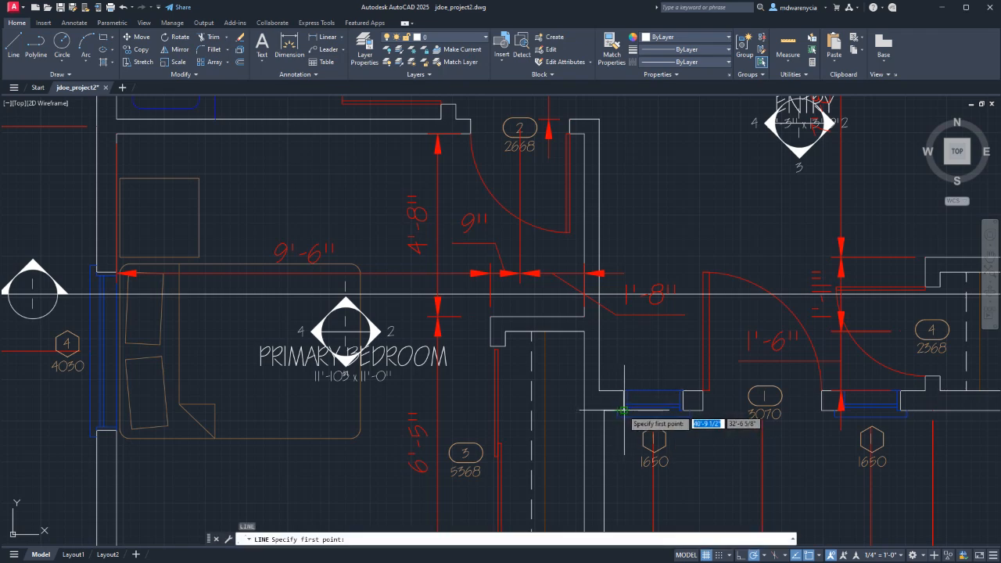
click(609, 409)
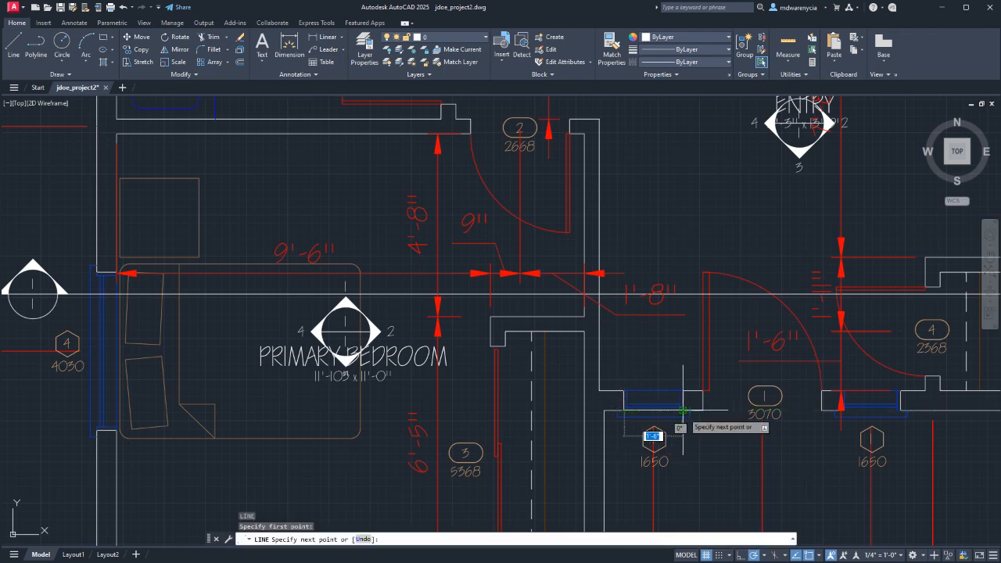
key(Escape)
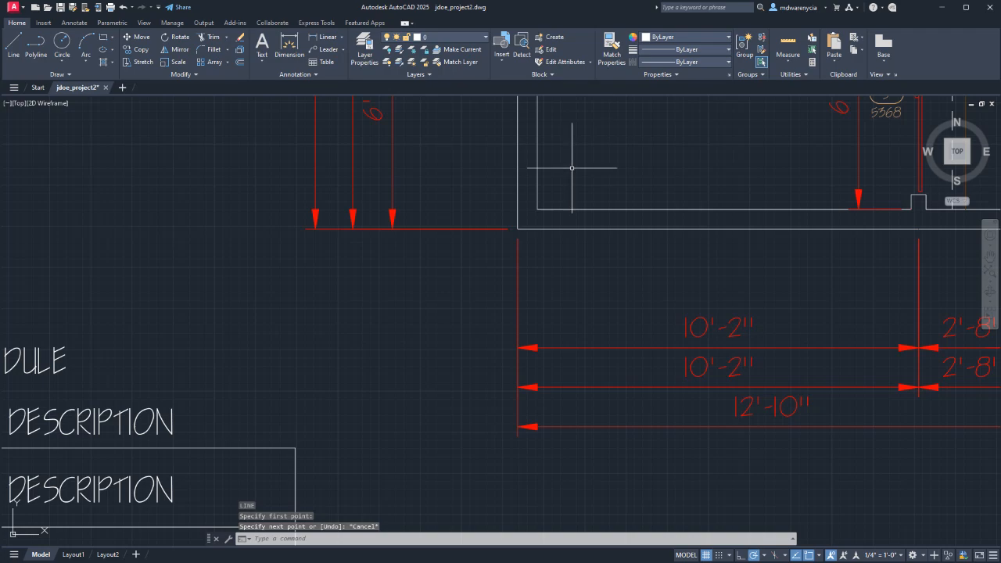
- Change the window schedule's first description to 1660 FIXED PANE WINDOW
mouse_move(271, 375)
middle_down()
mouse_move(561, 173)
mouse_move(561, 263)
middle_up()
scroll(322, 366, down, 2)
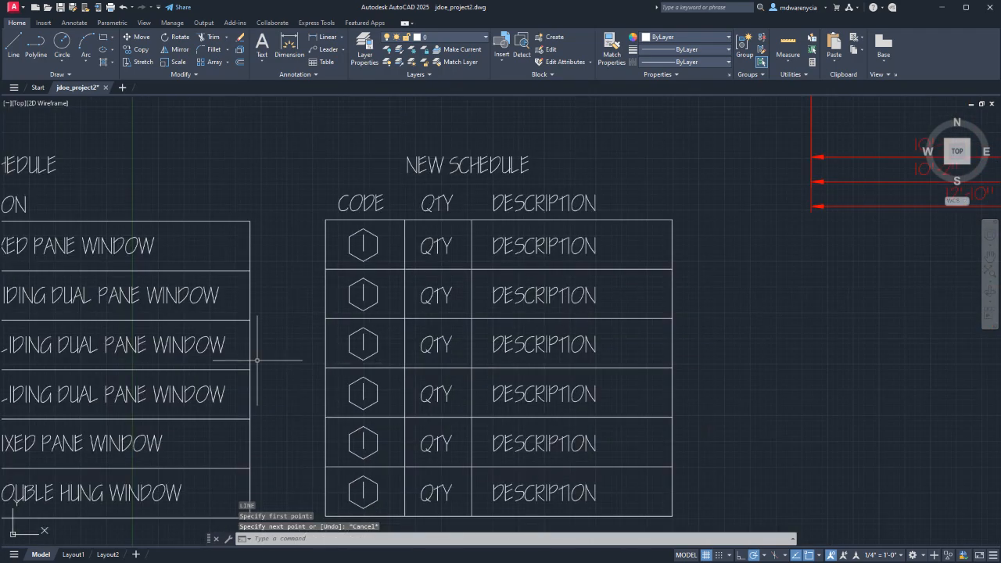
middle_drag(288, 353, 647, 290)
click(267, 182)
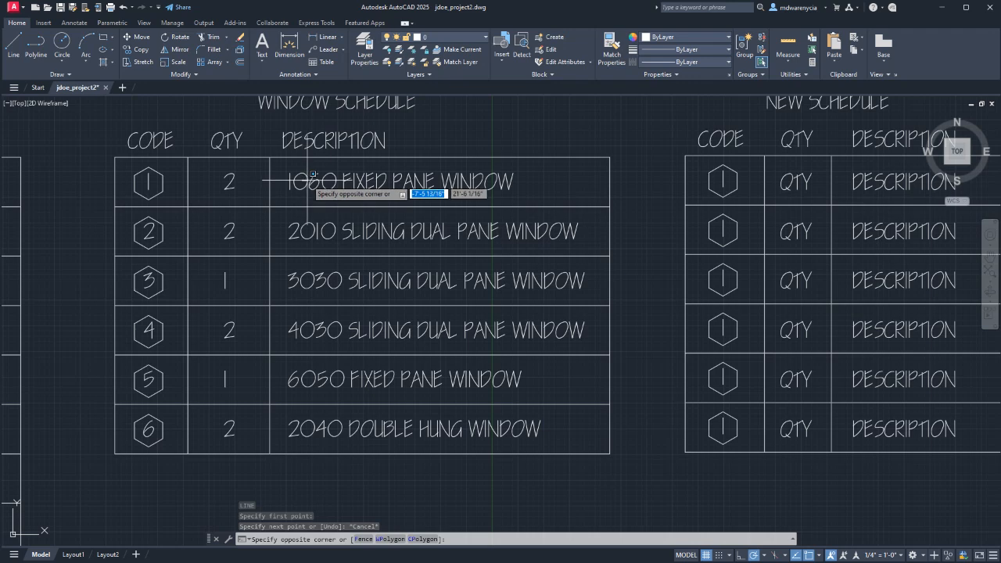
double_click(306, 182)
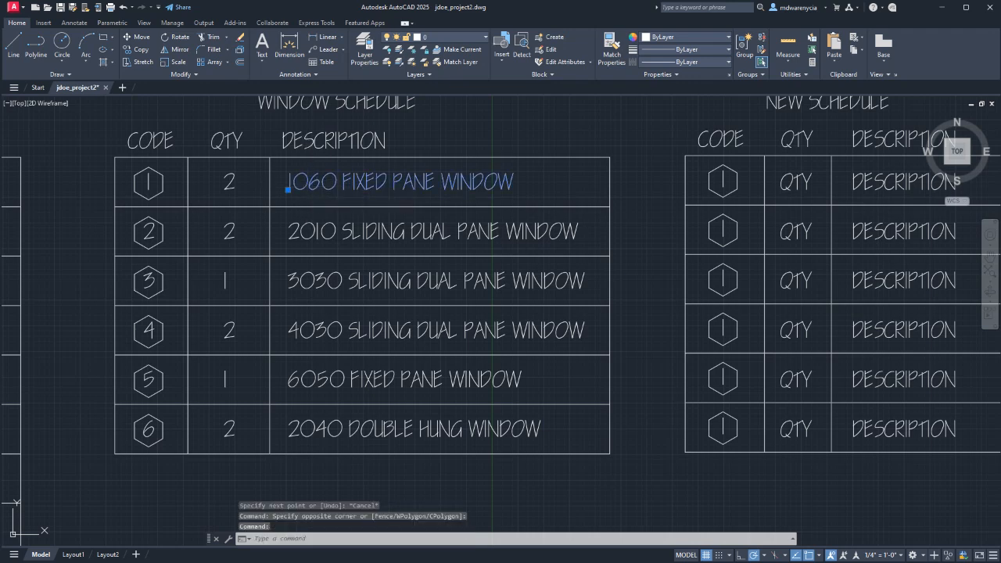
click(308, 186)
key(BackSpace)
text(6)
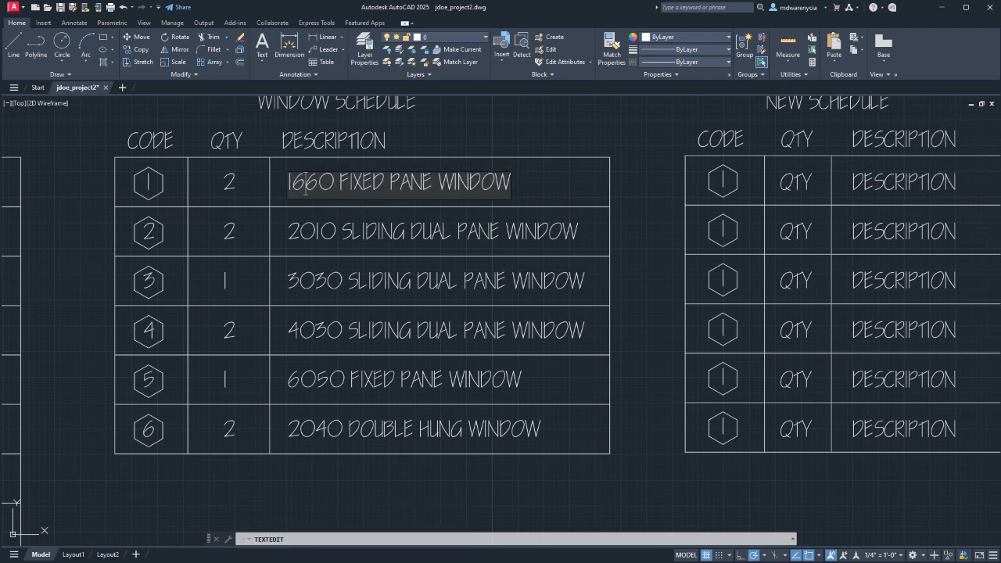
key(Return)
key(Escape)
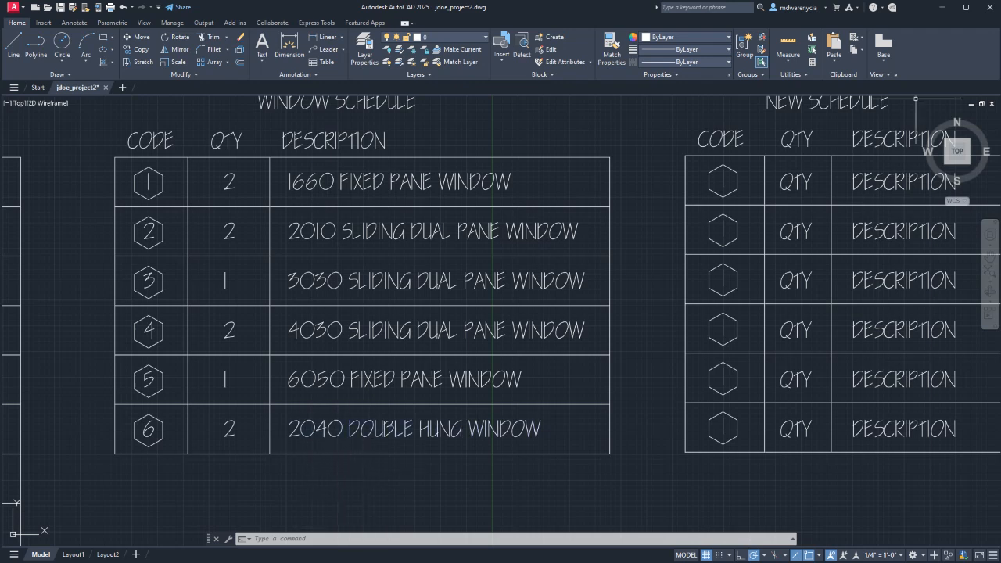
- Switch to the web browser to view the double sliding window picture, and return to the AutoCAD drawing
key(alt+Tab)
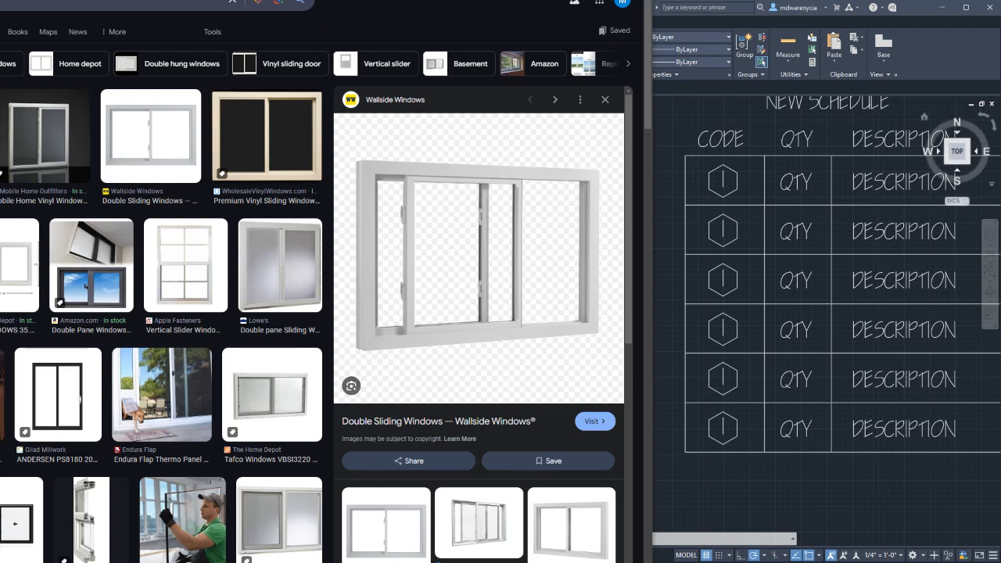
click(765, 447)
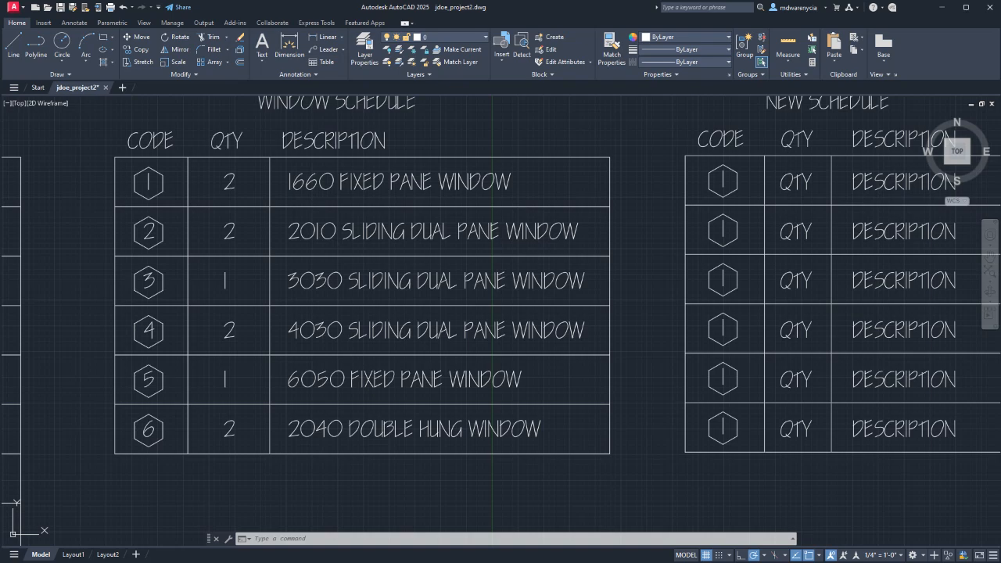
- Review the door schedule, view the solid core versus hollow core door pictures in the web browser, and return to AutoCAD
scroll(636, 274, down, 5)
scroll(357, 273, up, 3)
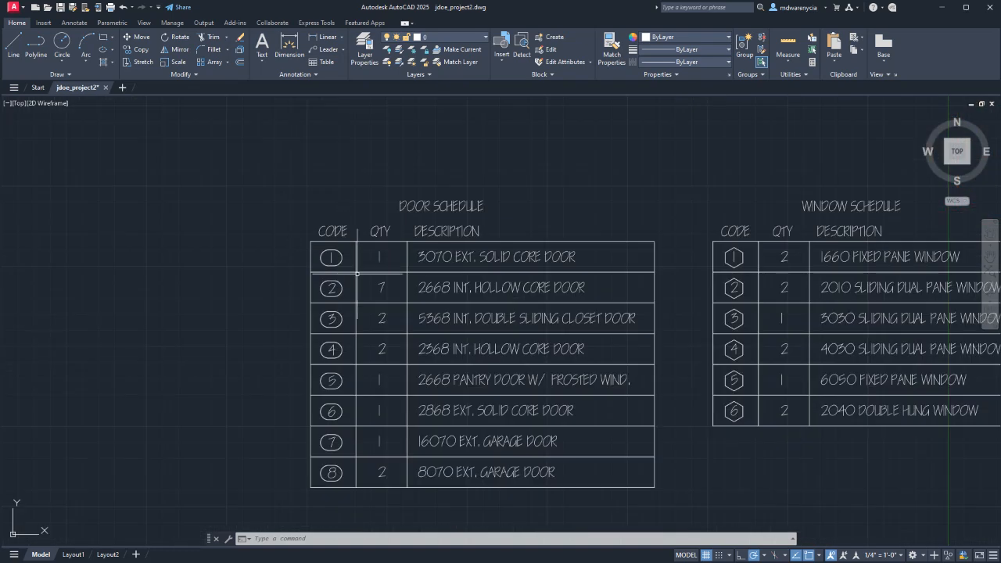
mouse_move(435, 317)
middle_down()
mouse_move(427, 260)
mouse_move(463, 204)
mouse_move(461, 182)
middle_up()
scroll(438, 219, up, 2)
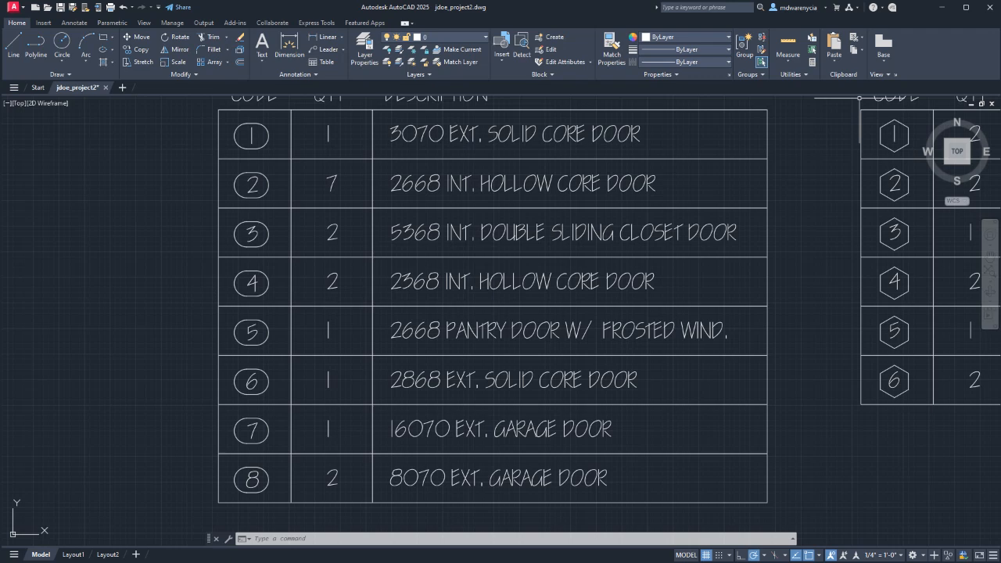
key(alt+Tab)
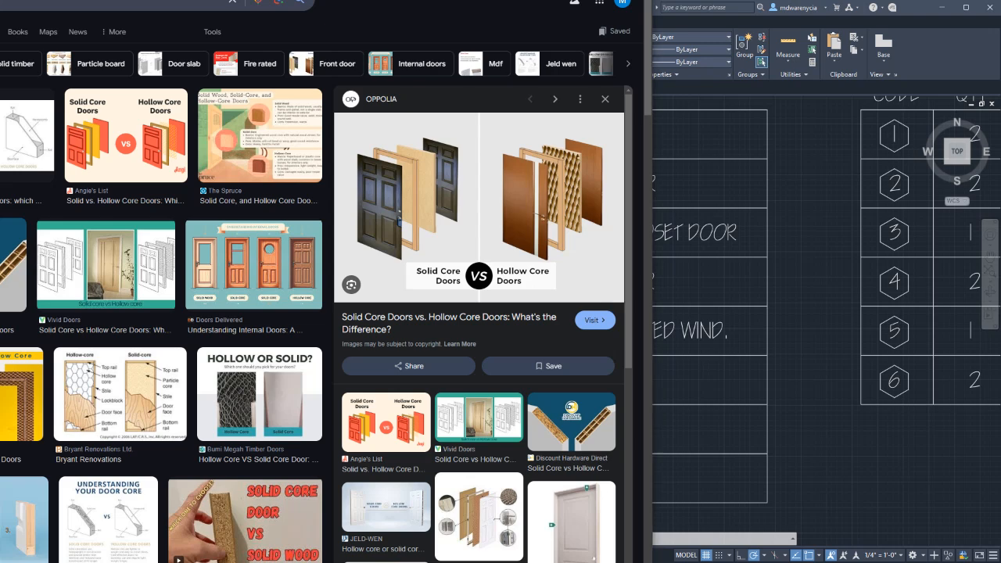
key(alt+Tab)
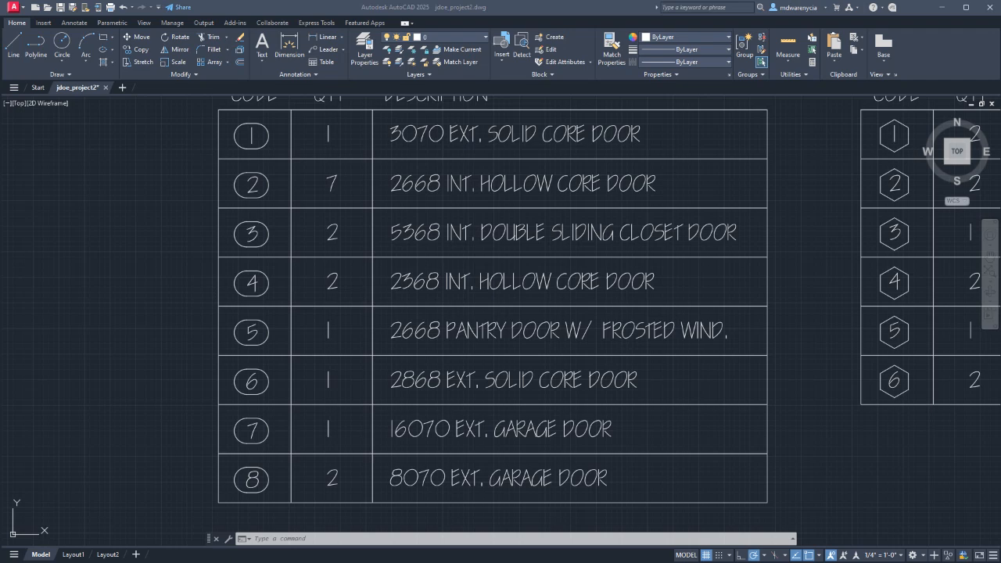
- Examine the floor plan from the schedules across the garage to the kitchen appliances and water heater
scroll(294, 478, down, 5)
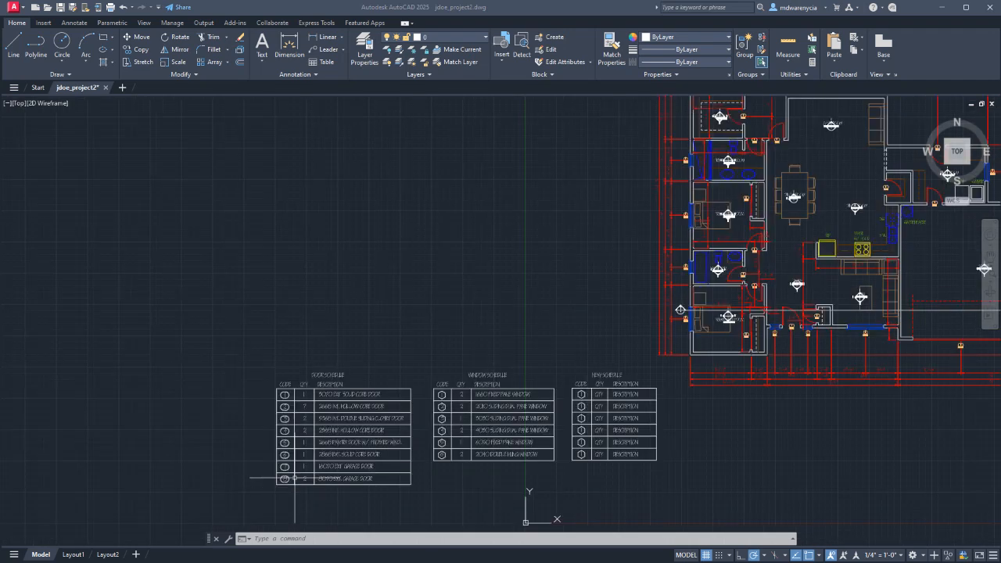
middle_drag(820, 292, 431, 323)
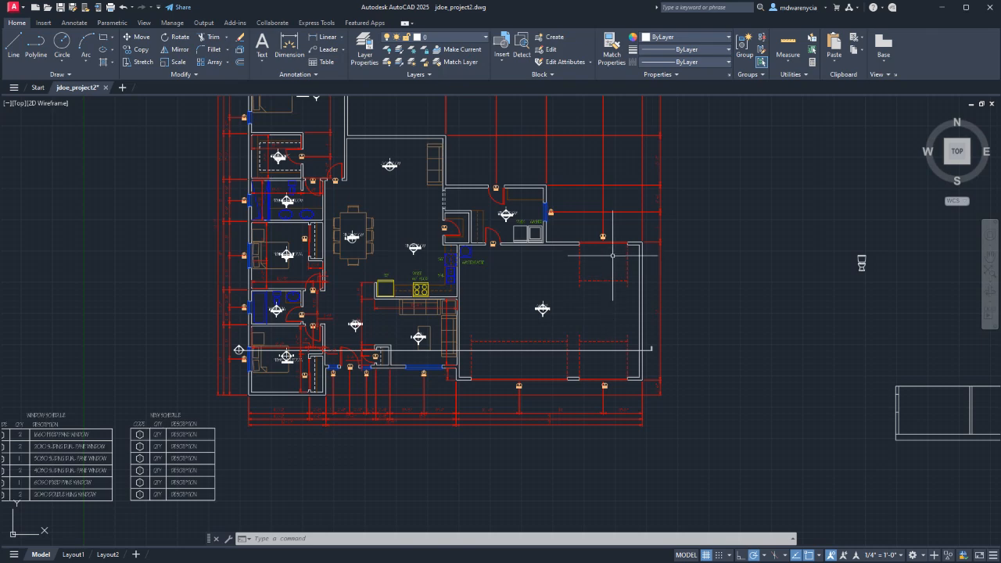
scroll(608, 270, up, 4)
scroll(611, 314, down, 4)
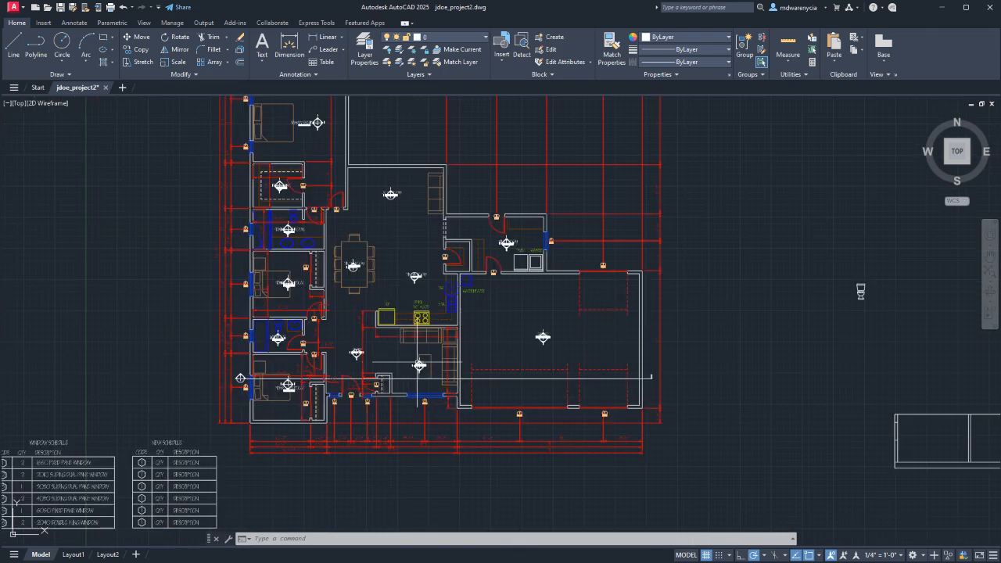
middle_drag(419, 365, 520, 308)
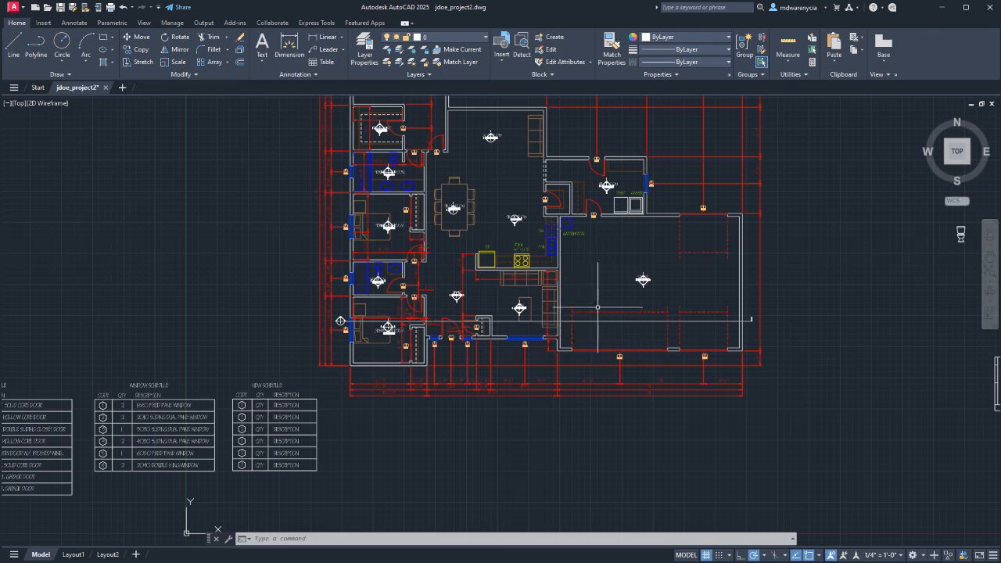
scroll(539, 262, up, 10)
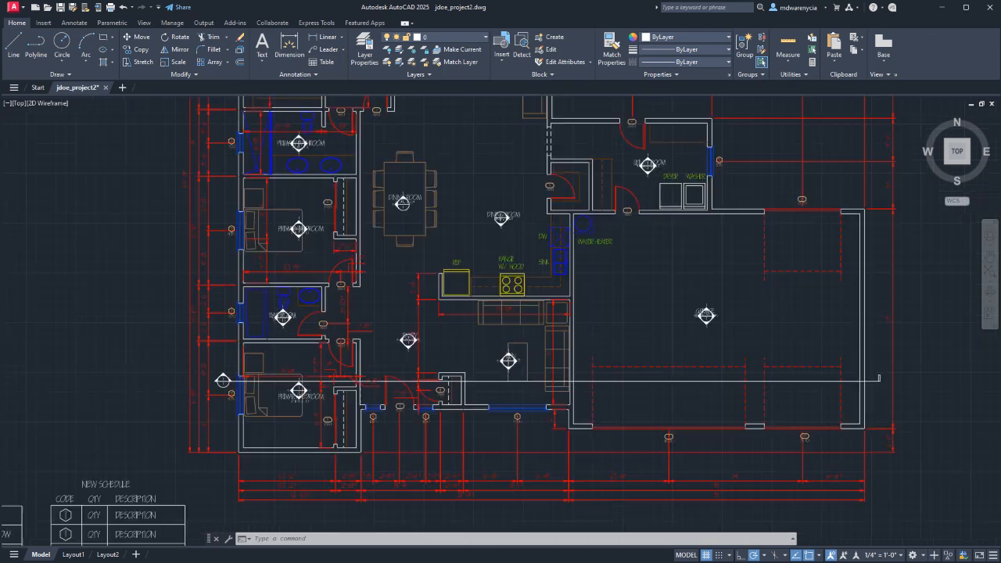
scroll(516, 305, down, 6)
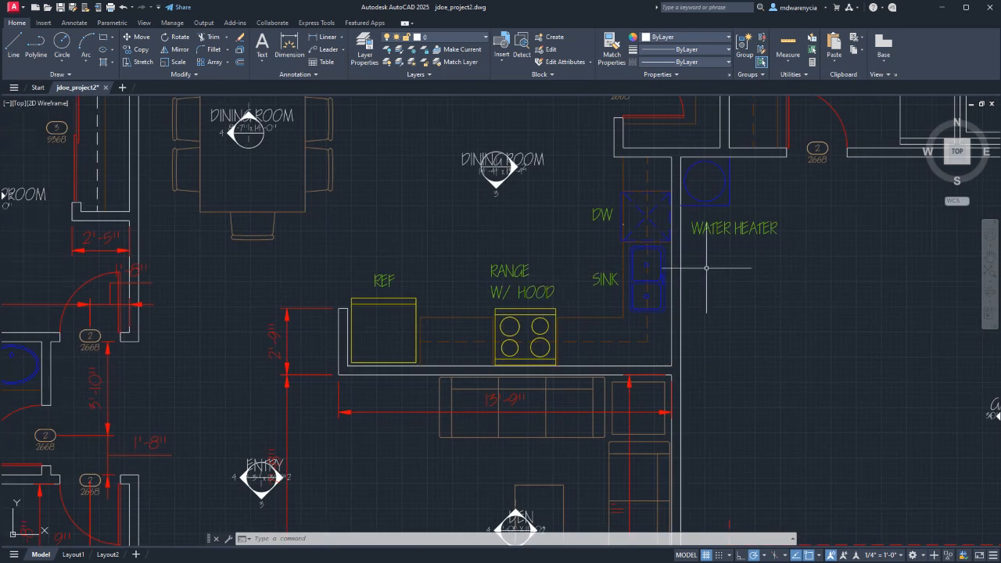
- Select the WATER HEATER label, review the sheet text style's settings, and close the Text Style dialog
click(733, 263)
click(706, 226)
key(Escape)
key(Escape)
click(720, 244)
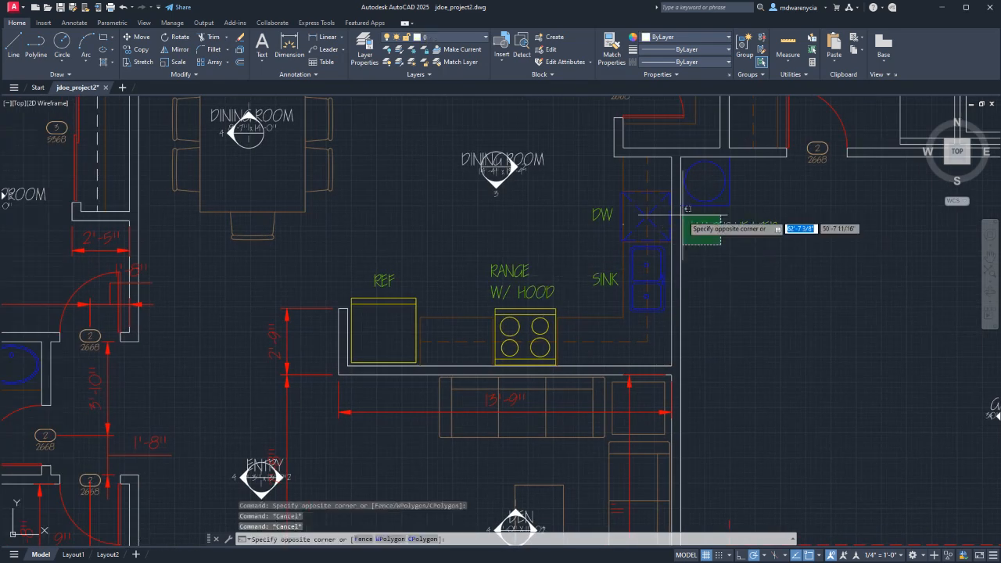
click(717, 220)
click(74, 23)
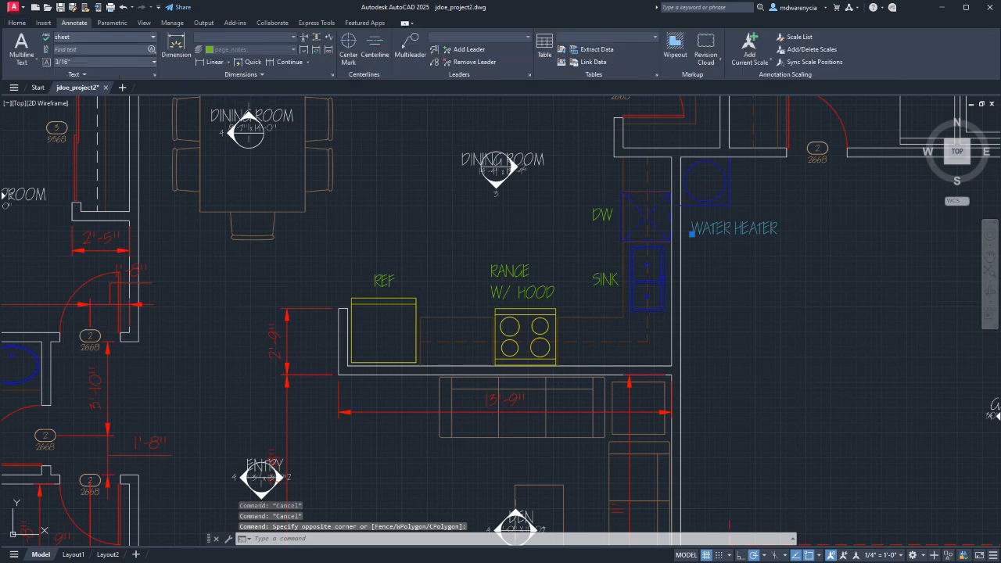
click(152, 37)
click(153, 37)
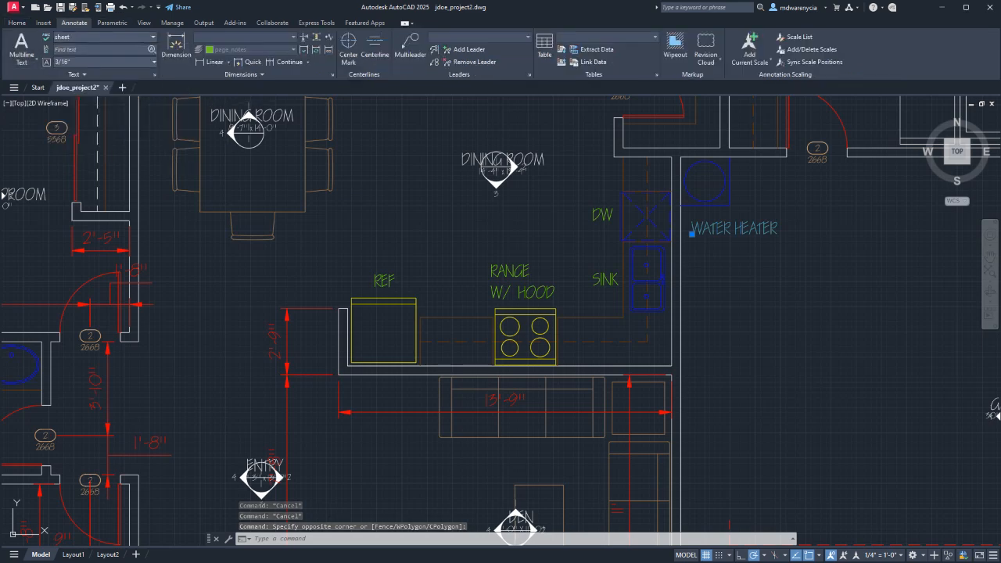
click(152, 37)
click(86, 162)
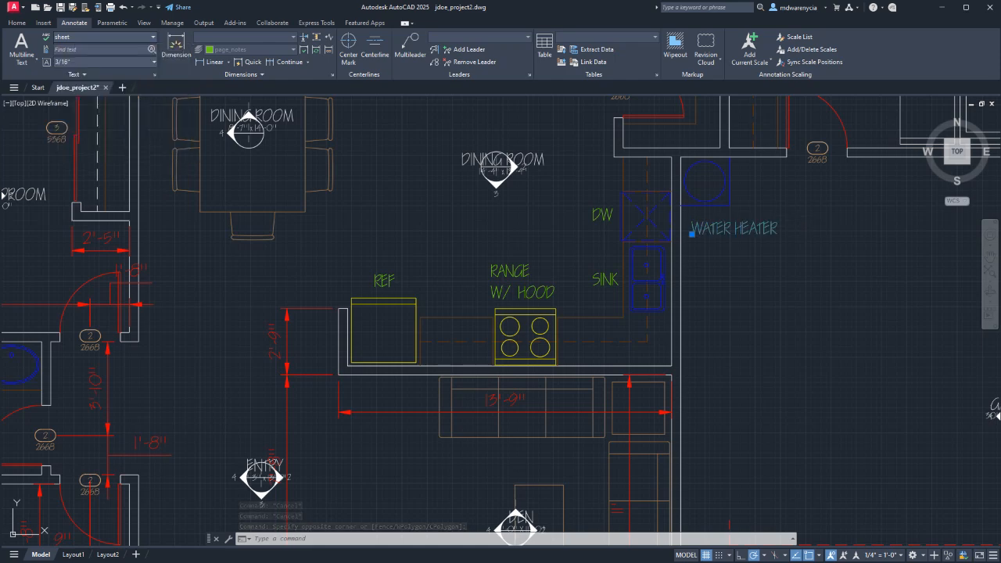
click(450, 368)
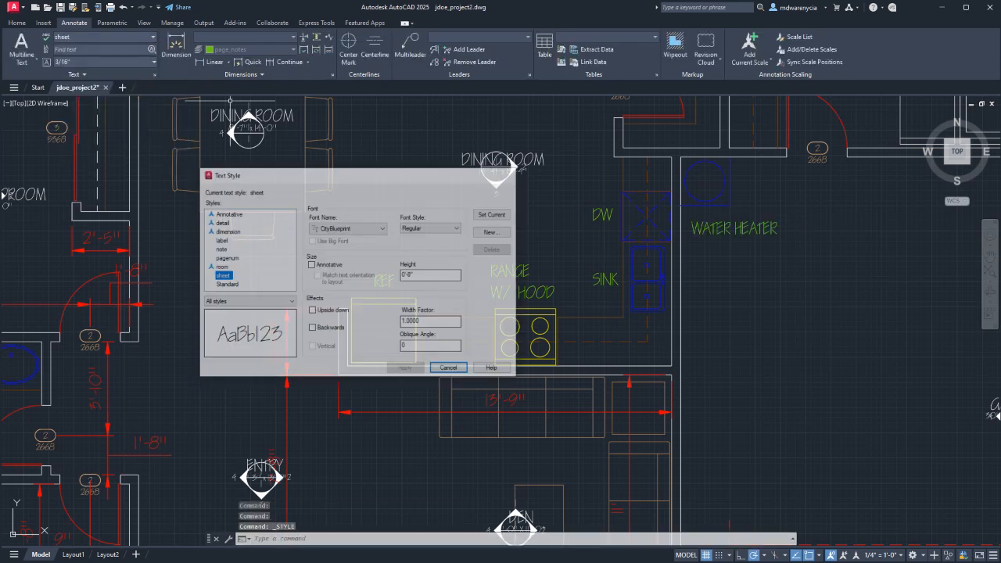
- Review the new schedule's placeholder text, and compare it with the appliance labels in the kitchen area
mouse_move(196, 337)
middle_down()
mouse_move(521, 222)
mouse_move(641, 117)
middle_up()
middle_drag(305, 484, 757, 105)
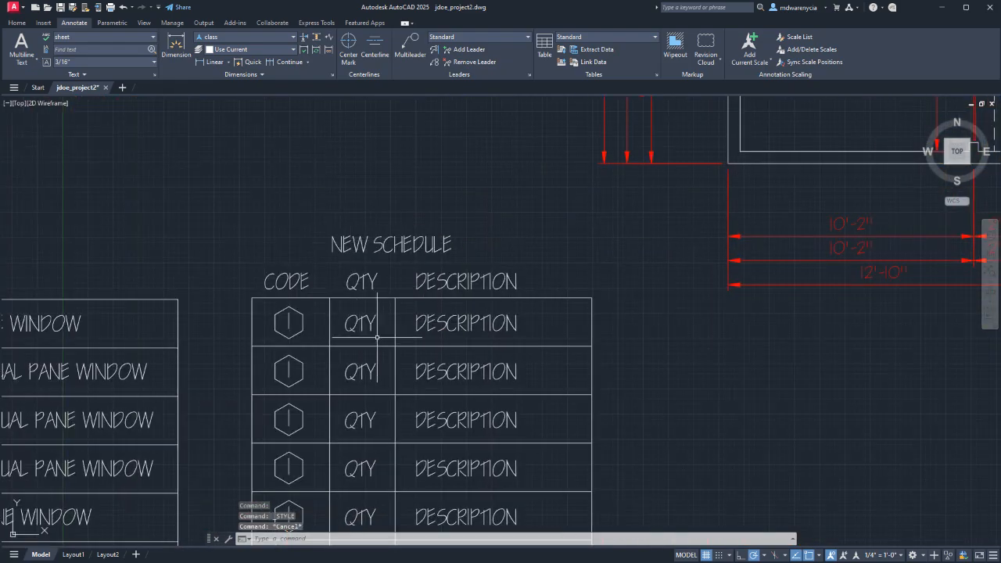
click(442, 332)
key(Escape)
middle_drag(597, 264, 268, 491)
middle_drag(643, 288, 436, 436)
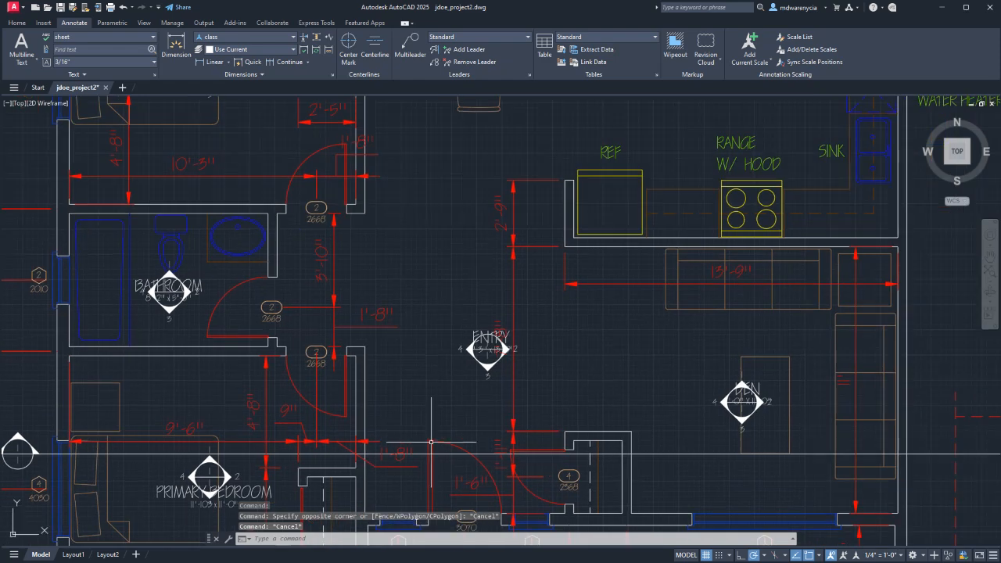
middle_drag(689, 302, 355, 441)
middle_drag(515, 340, 488, 347)
click(615, 279)
key(Escape)
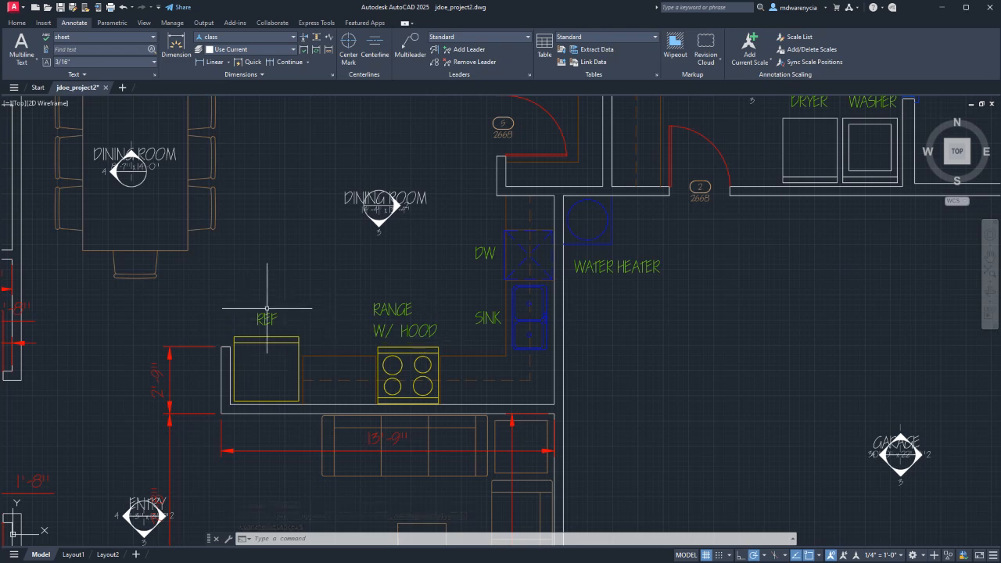
- Inspect the water heater's outline beside the kitchen and garage wall, and open the list of layers
middle_drag(585, 185, 340, 294)
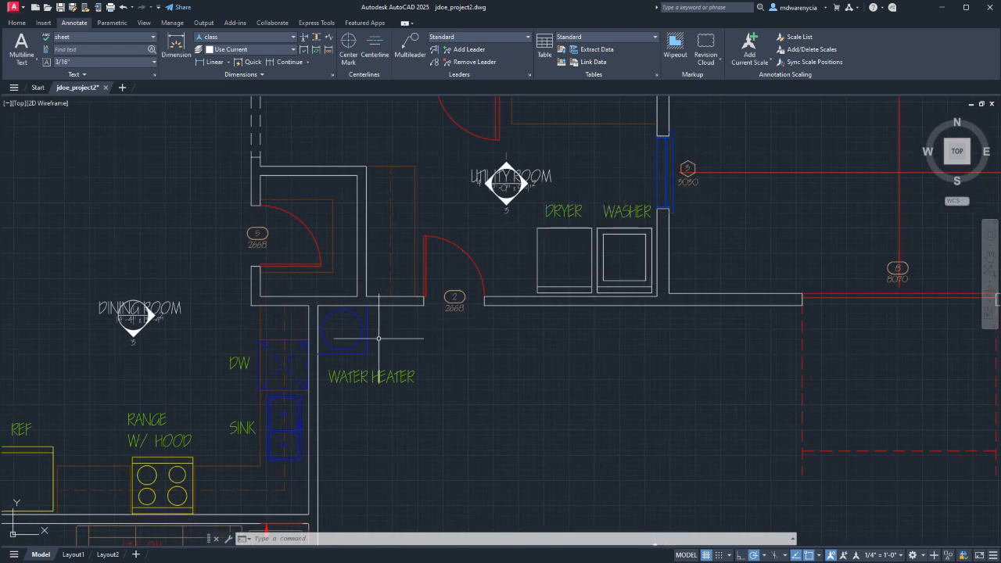
middle_drag(404, 311, 588, 229)
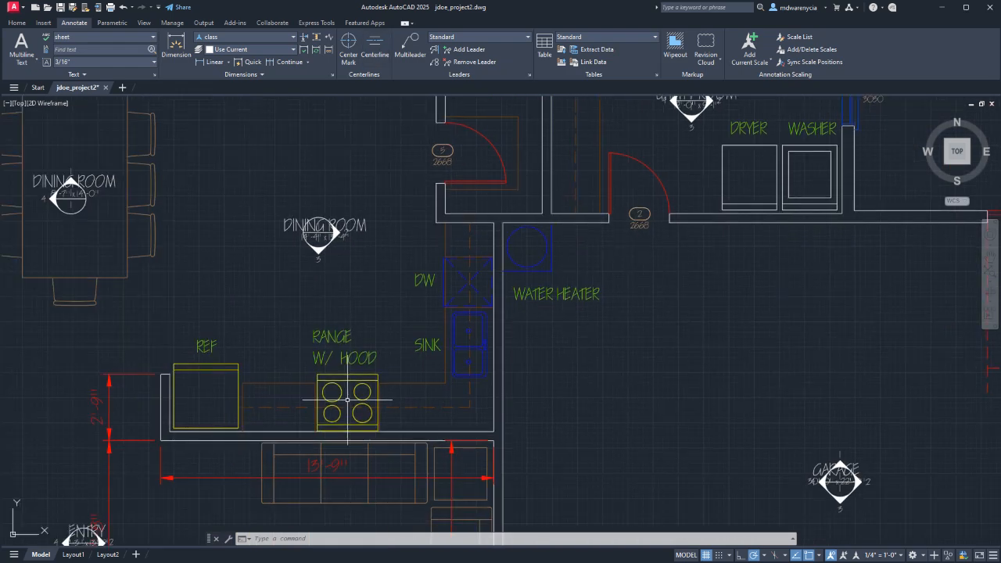
key(Escape)
key(Escape)
click(576, 273)
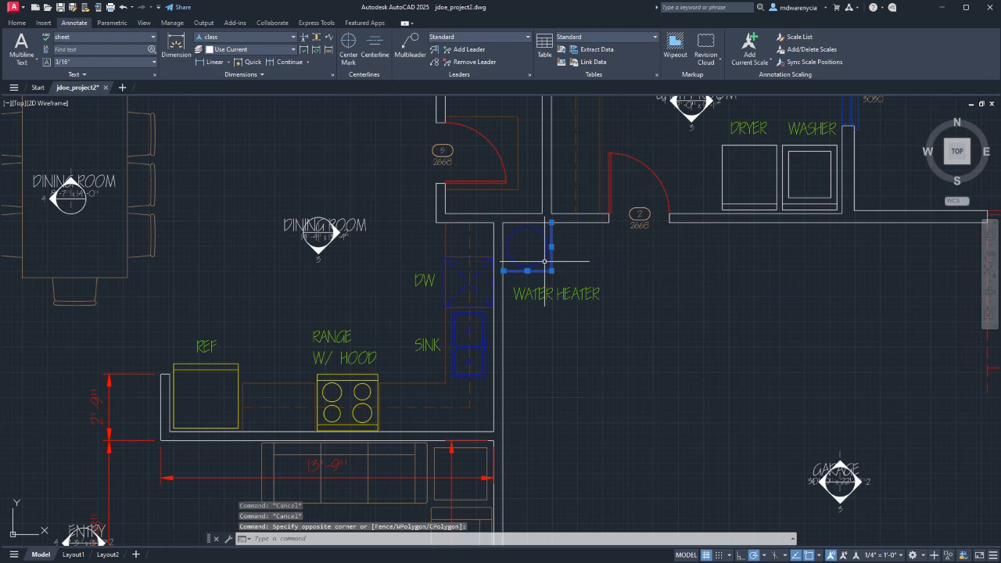
key(Escape)
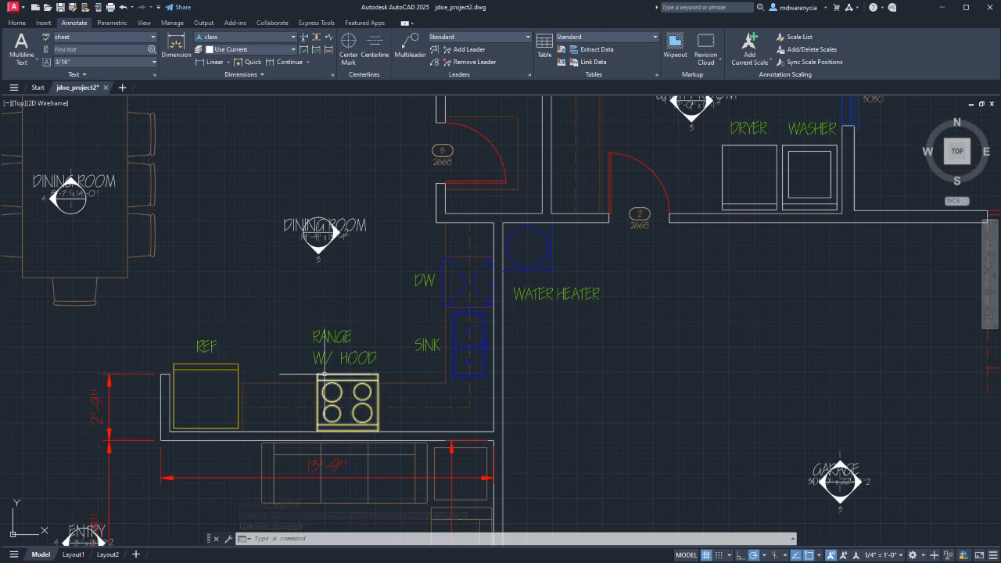
click(16, 23)
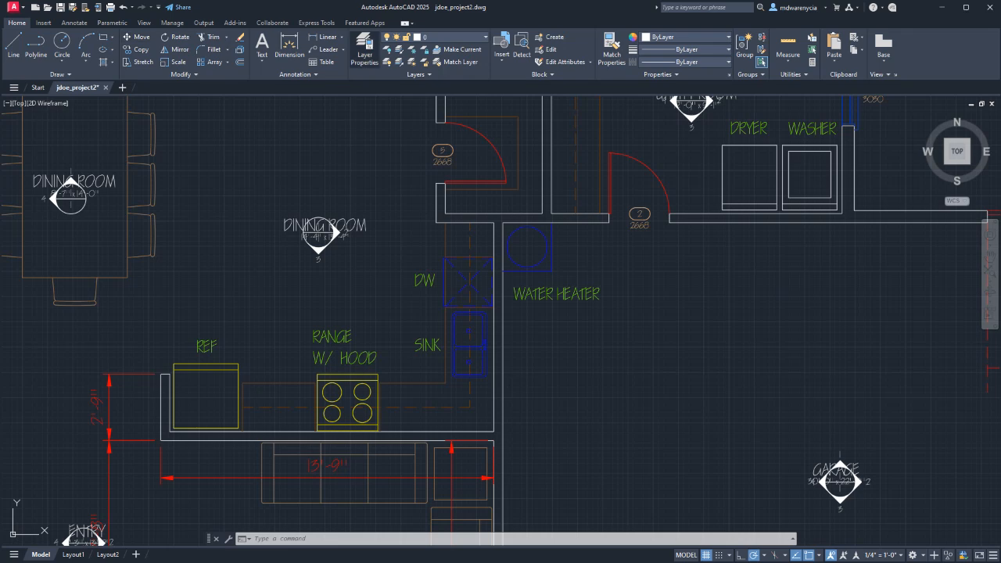
click(449, 37)
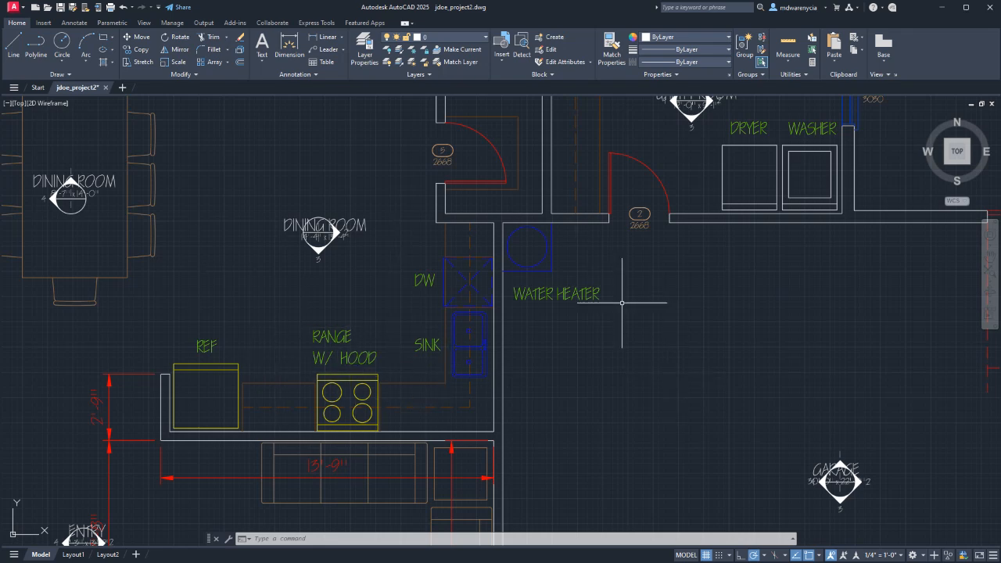
- Examine the appliances and garage on the floor plan and the section drawing to its east
middle_drag(622, 302, 659, 345)
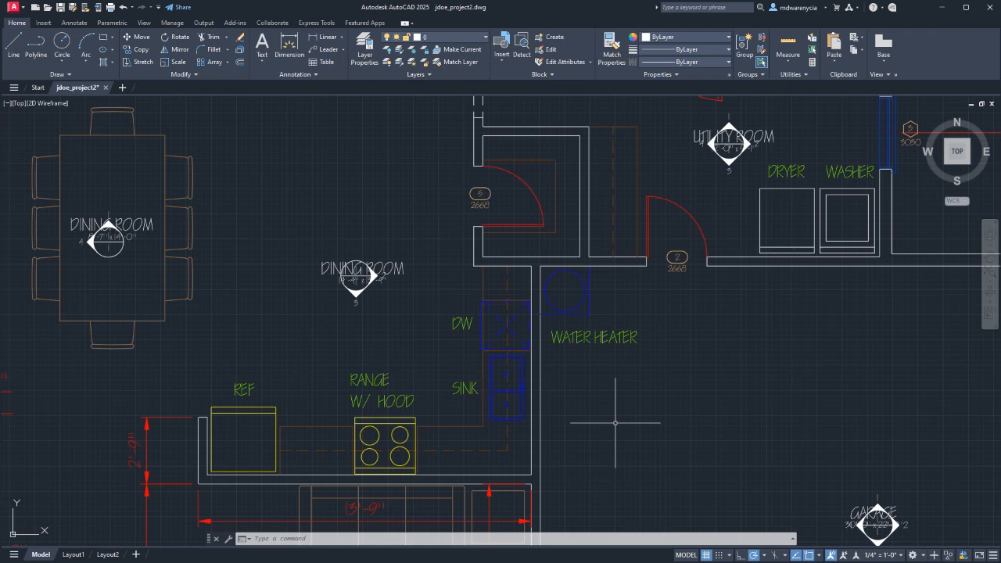
scroll(362, 364, down, 5)
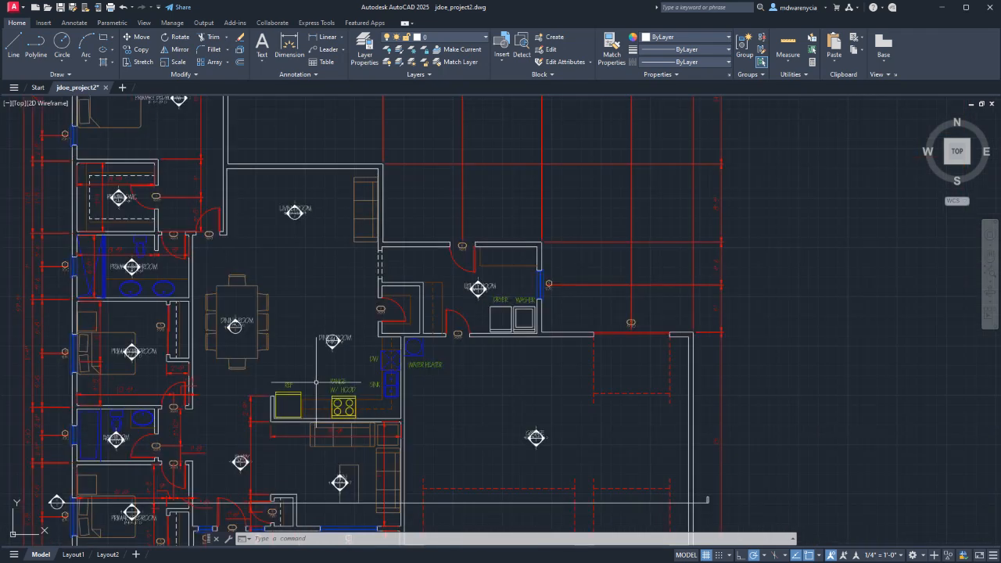
middle_drag(286, 445, 386, 265)
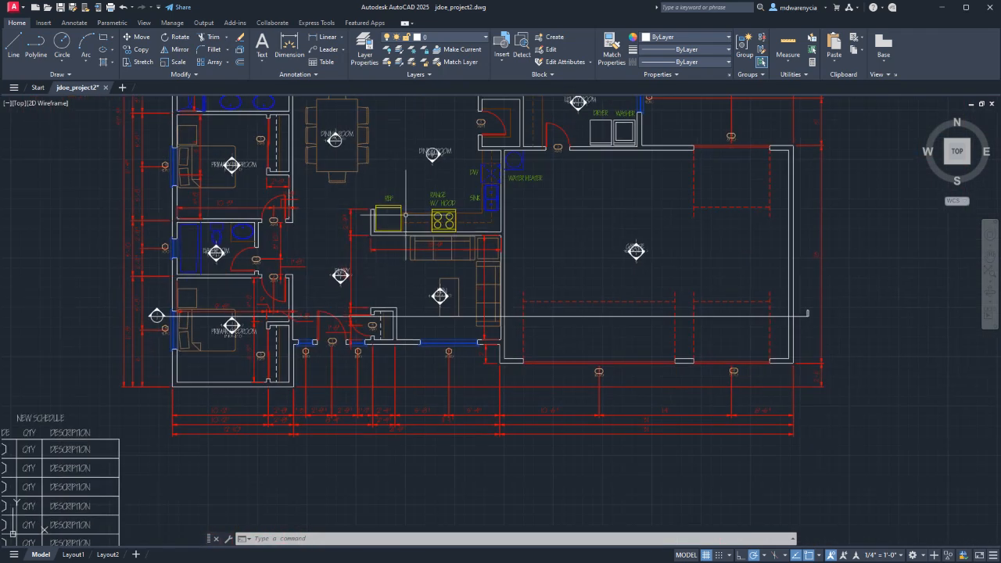
scroll(407, 213, up, 2)
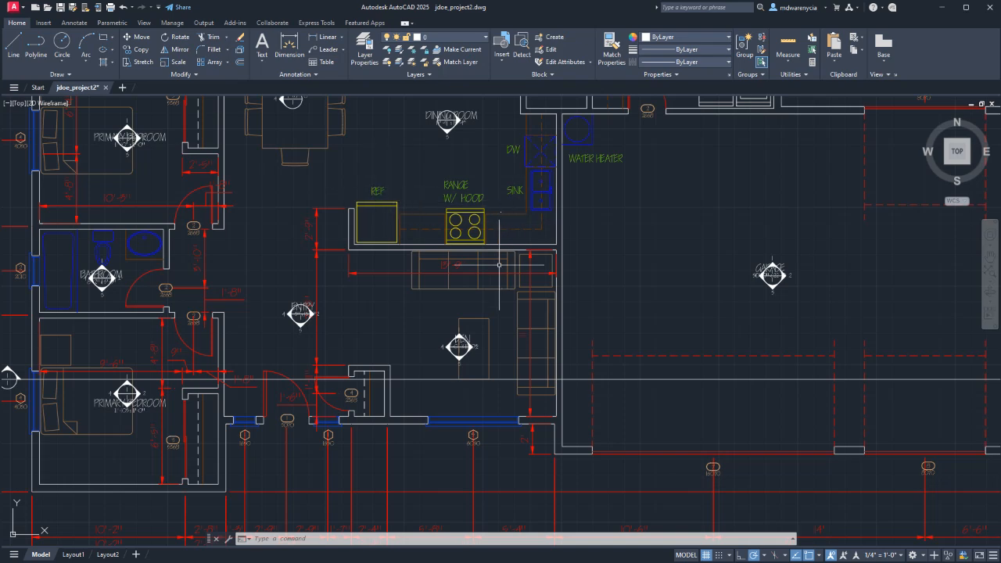
middle_drag(435, 197, 460, 352)
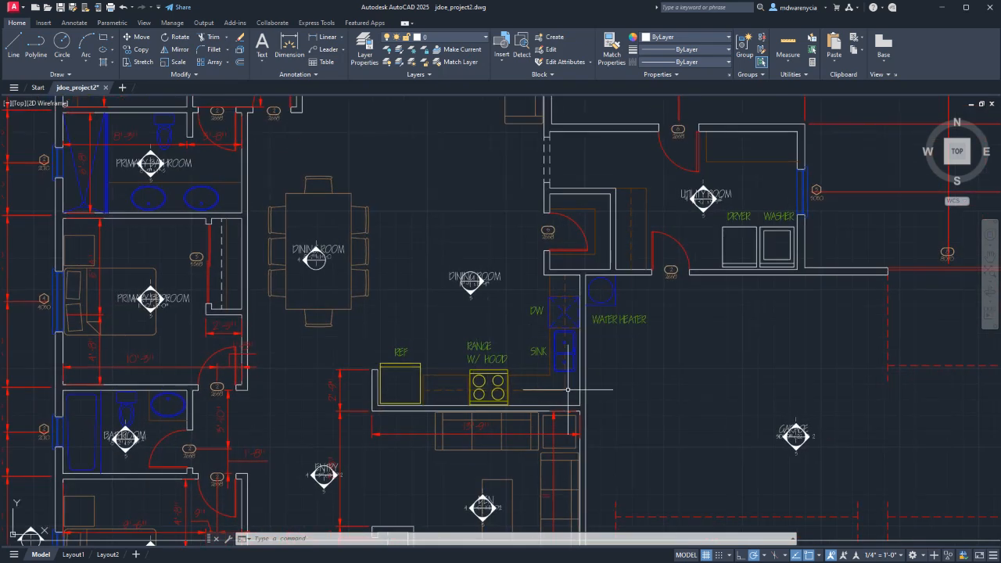
middle_drag(828, 383, 697, 292)
scroll(661, 352, down, 4)
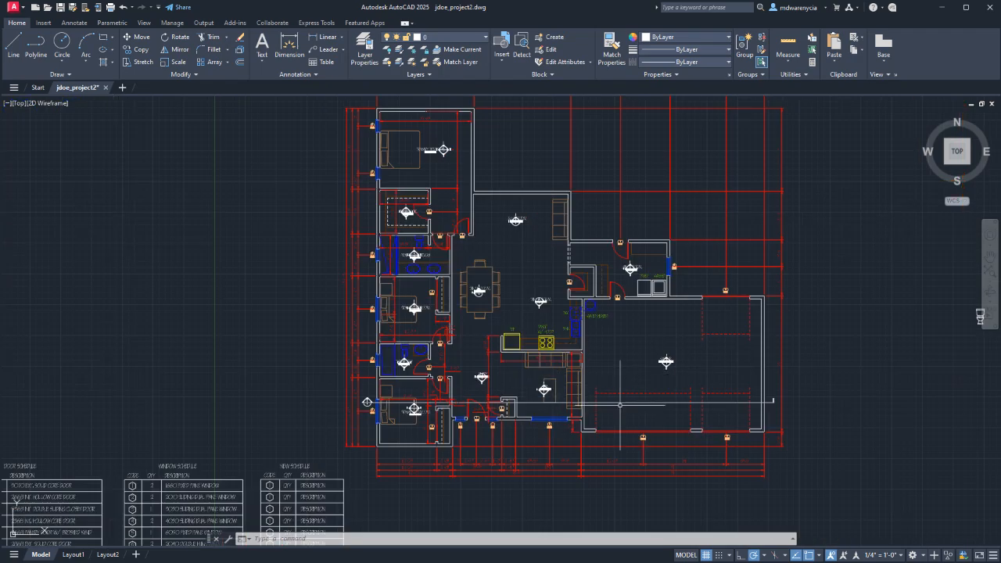
mouse_move(894, 404)
middle_down()
mouse_move(603, 286)
mouse_move(473, 276)
middle_up()
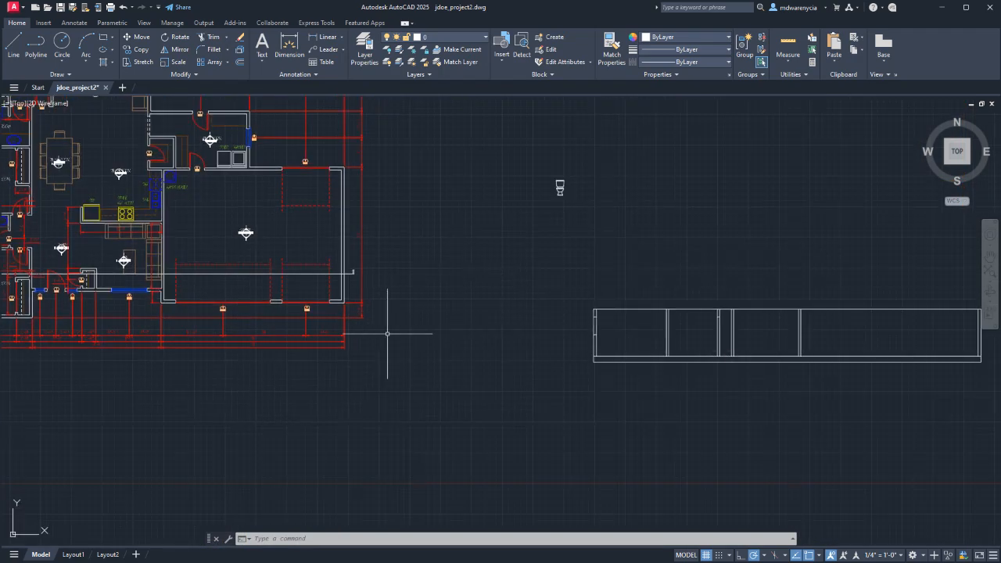
middle_drag(273, 341, 736, 274)
middle_drag(789, 320, 402, 398)
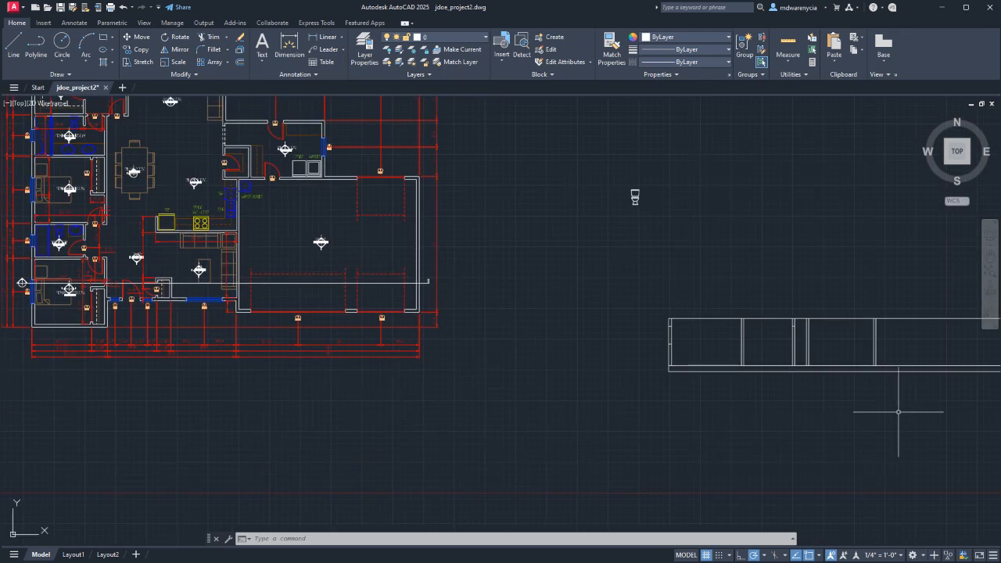
mouse_move(871, 347)
middle_down()
mouse_move(692, 391)
mouse_move(653, 390)
middle_up()
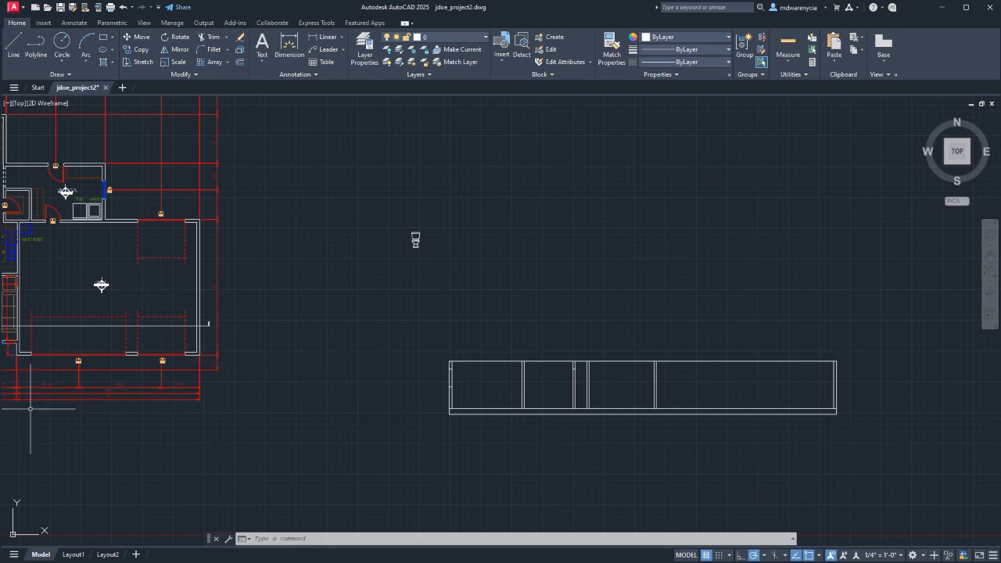
middle_drag(284, 445, 677, 380)
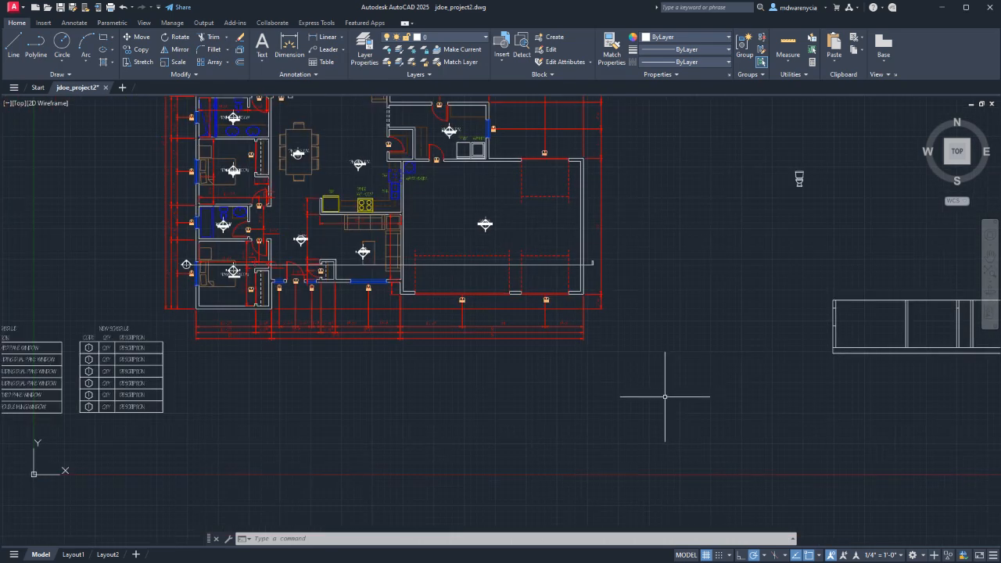
middle_drag(475, 113, 610, 200)
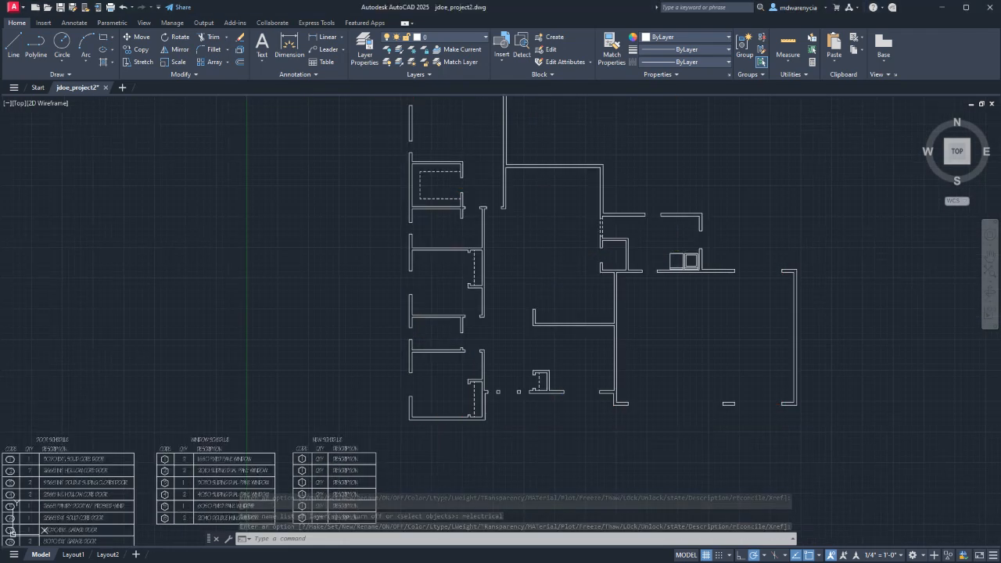
- Delete the entire NEW SCHEDULE table, including its title, headings and rows
middle_drag(3, 368, 107, 188)
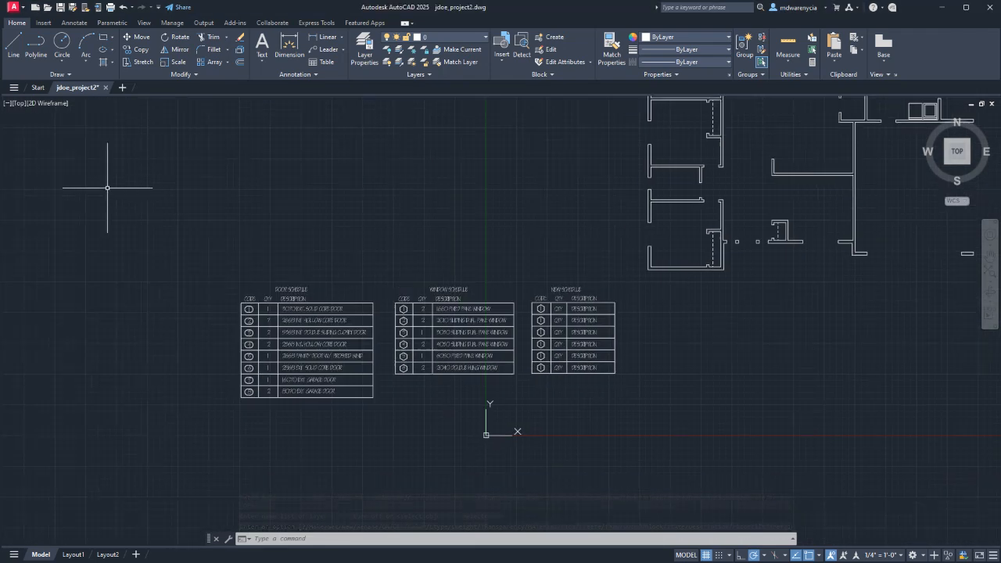
middle_drag(479, 176, 473, 177)
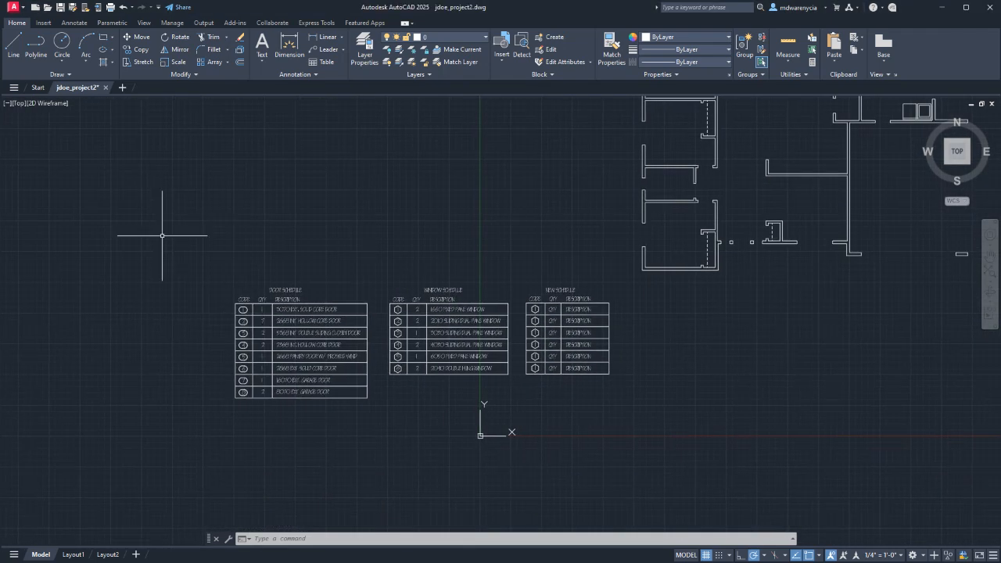
click(515, 273)
click(648, 525)
key(Delete)
mouse_move(539, 108)
middle_down()
mouse_move(433, 105)
mouse_move(316, 298)
middle_up()
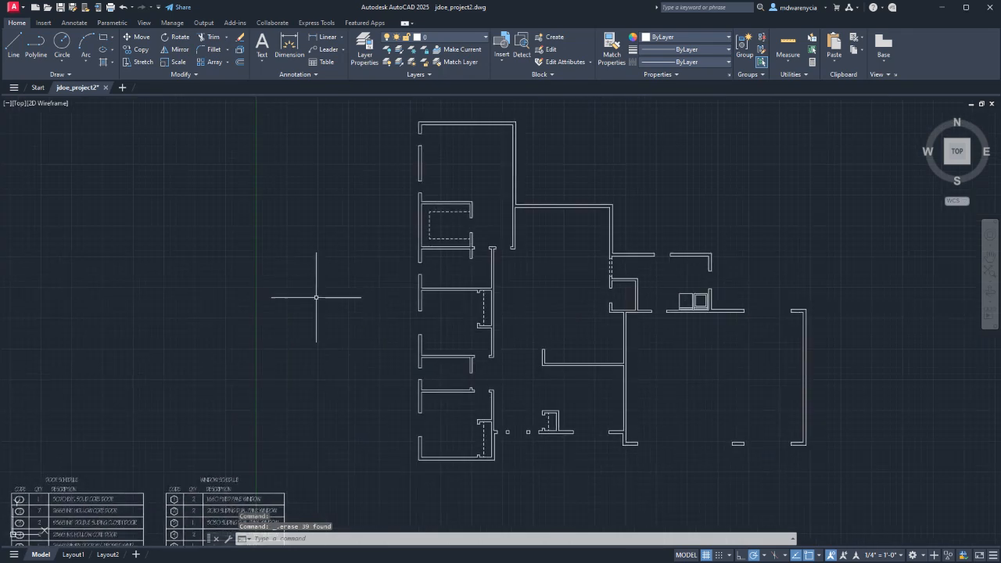
mouse_move(207, 518)
middle_down()
mouse_move(410, 421)
mouse_move(615, 429)
mouse_move(744, 417)
middle_up()
scroll(745, 417, down, 8)
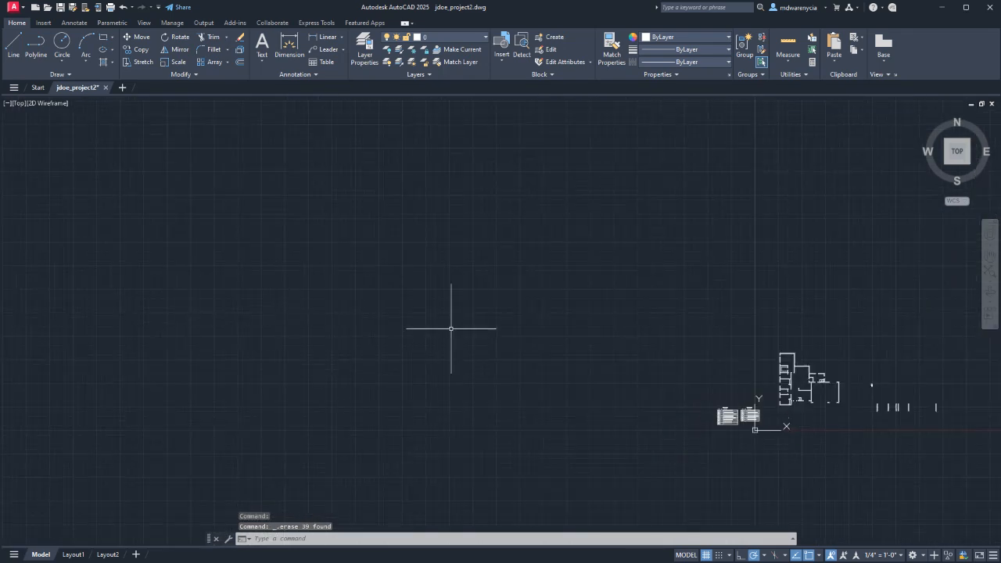
- Compare the floor plan and the two schedules in model space with their viewports on Layout1
middle_drag(659, 292, 305, 257)
scroll(530, 361, up, 5)
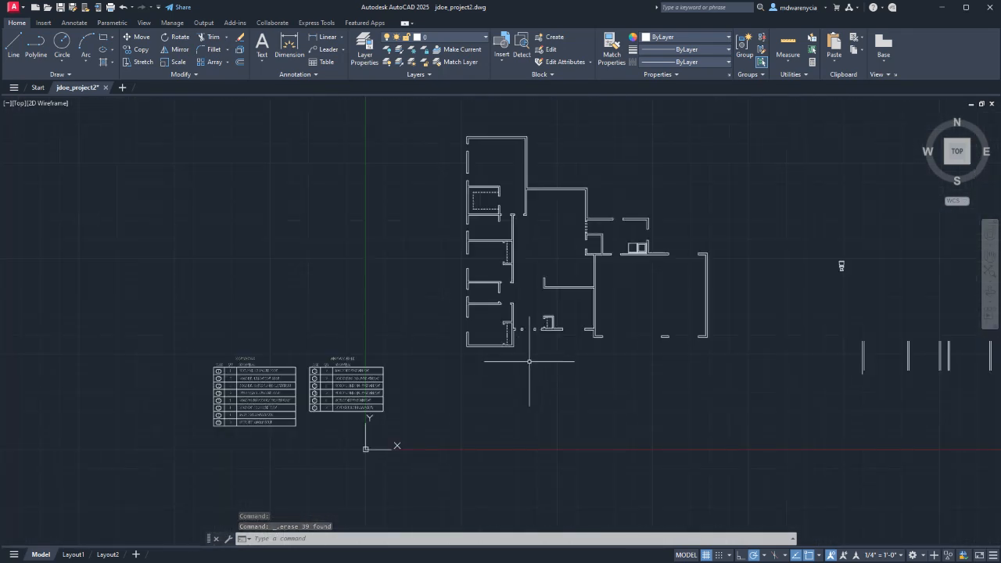
click(151, 329)
click(431, 465)
key(Escape)
click(73, 555)
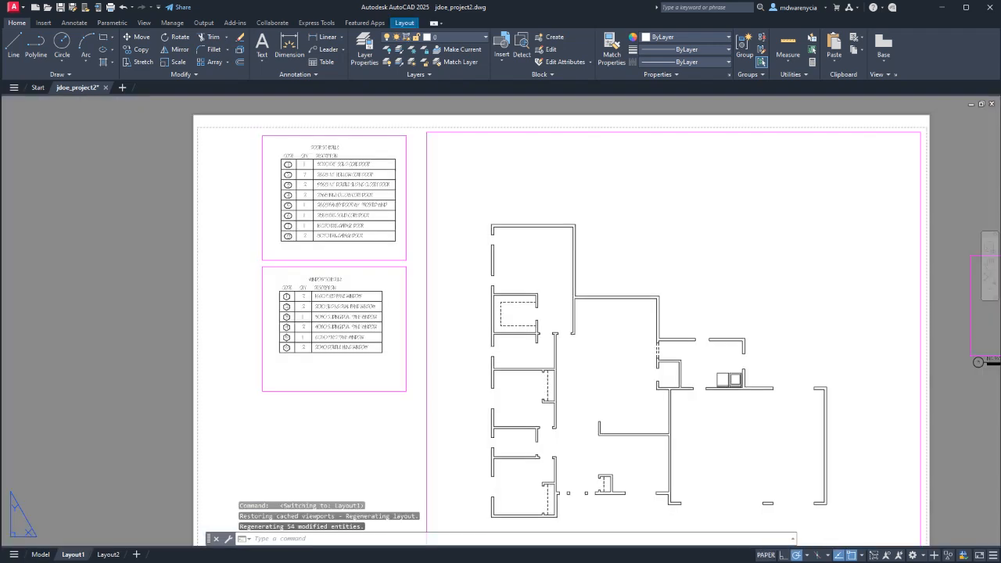
click(40, 554)
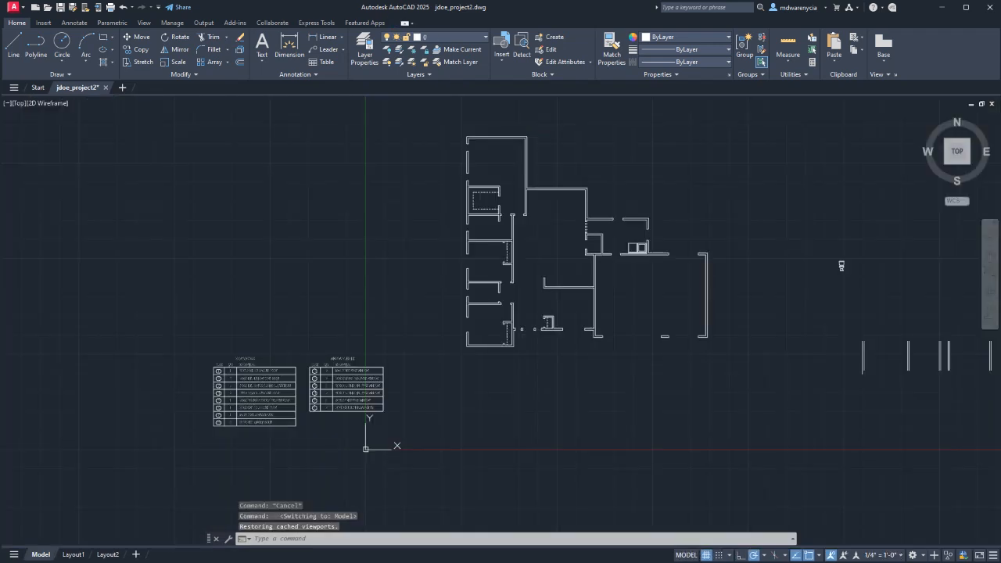
click(73, 555)
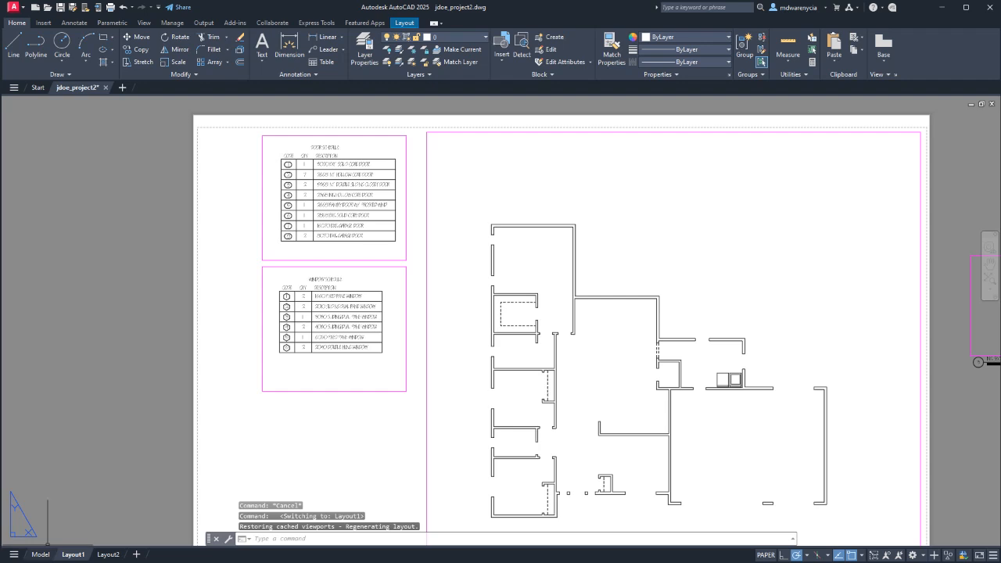
click(40, 554)
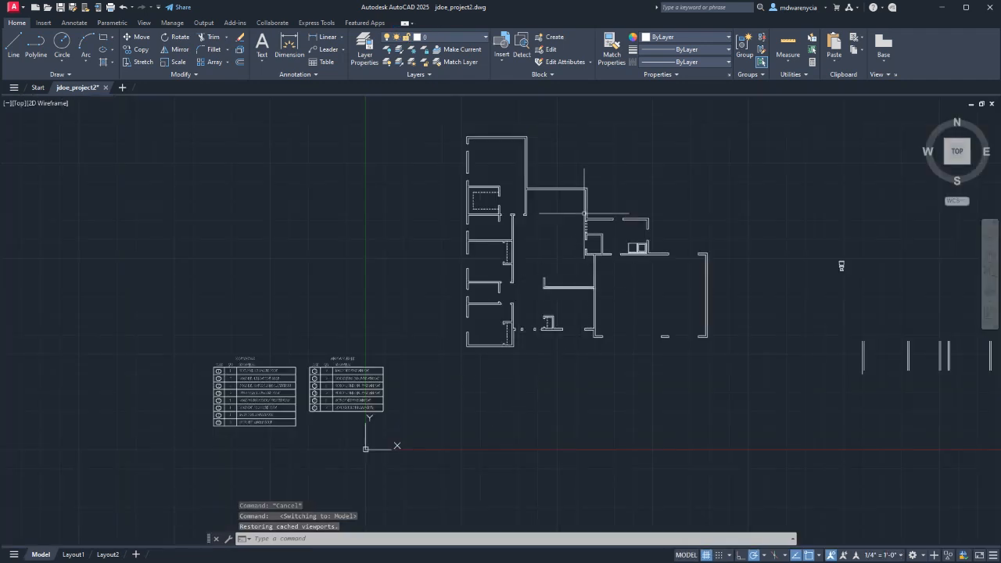
- Offset the outer line of the southwest room's south wall 2' outward to the south
scroll(498, 156, up, 5)
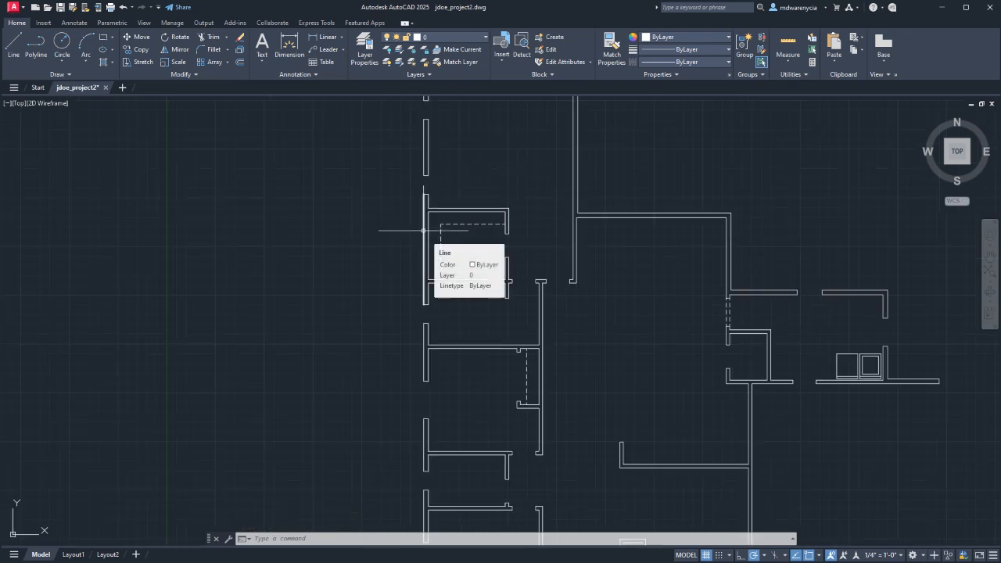
scroll(423, 231, down, 8)
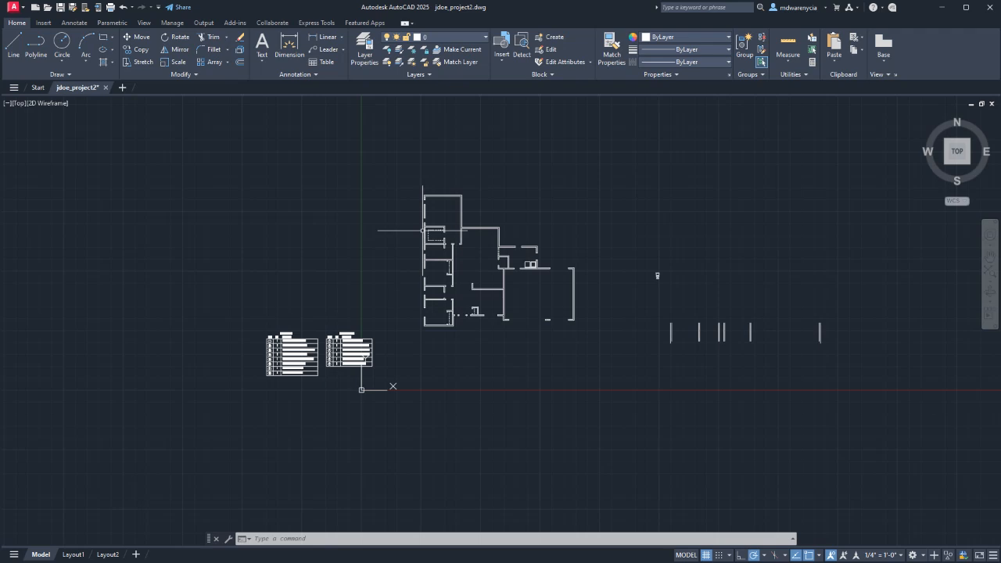
scroll(420, 230, up, 5)
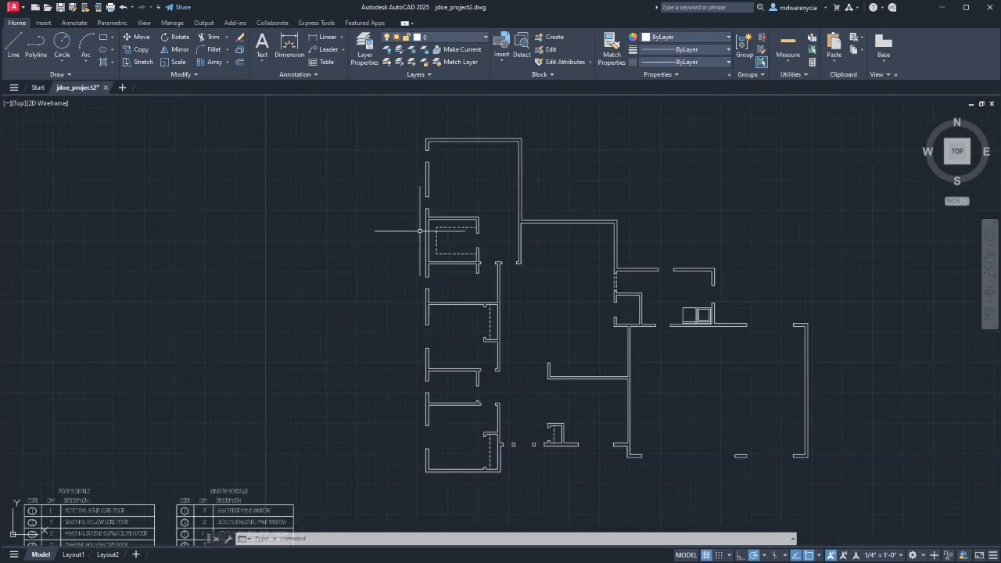
middle_drag(585, 446, 558, 285)
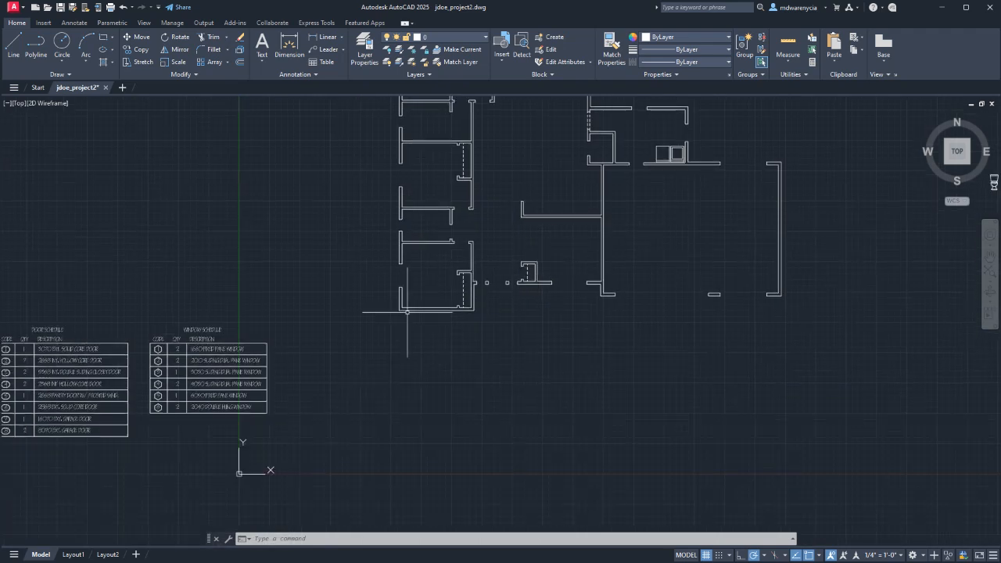
click(425, 311)
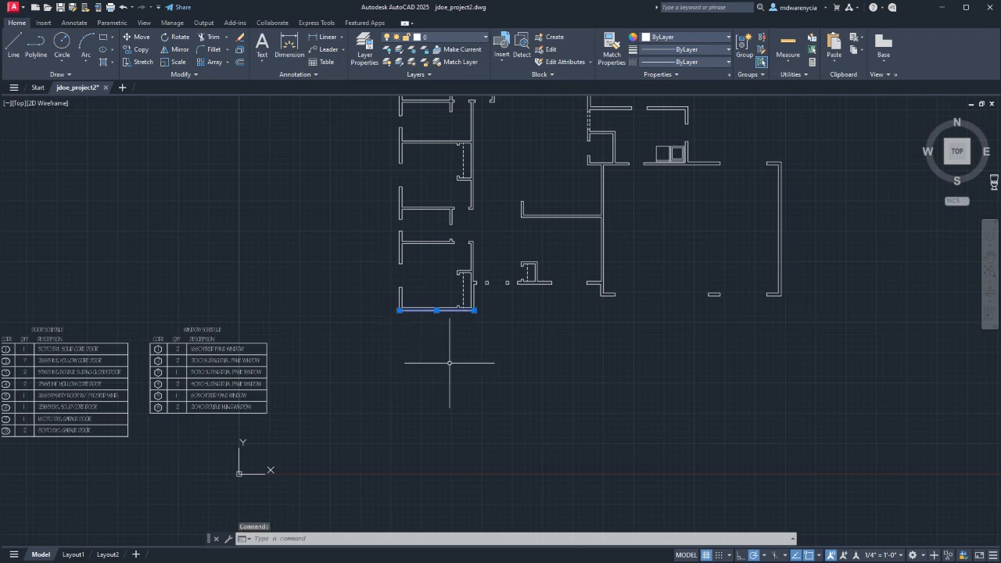
text(offset)
key(Return)
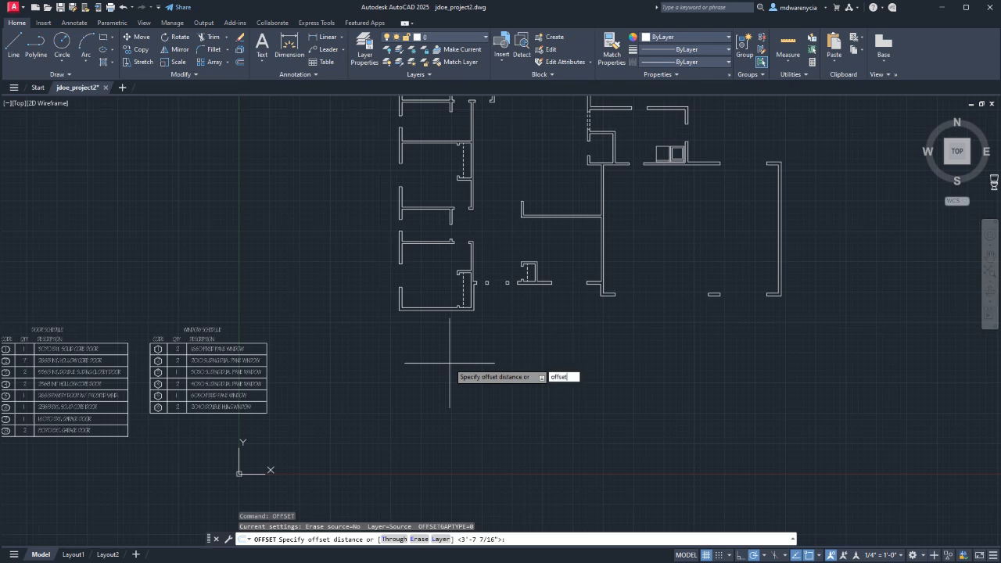
key(Return)
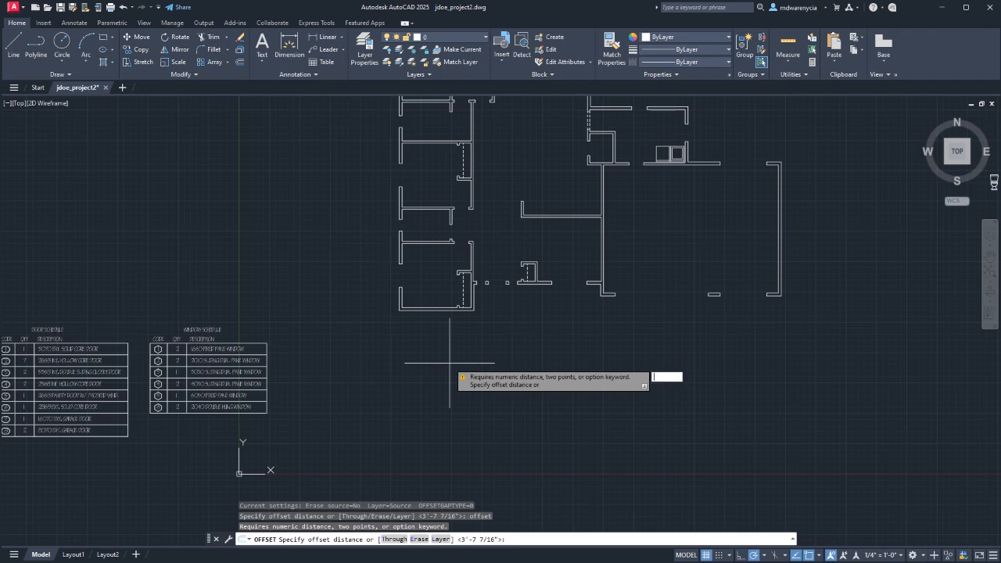
text(2')
key(Return)
click(447, 309)
click(481, 366)
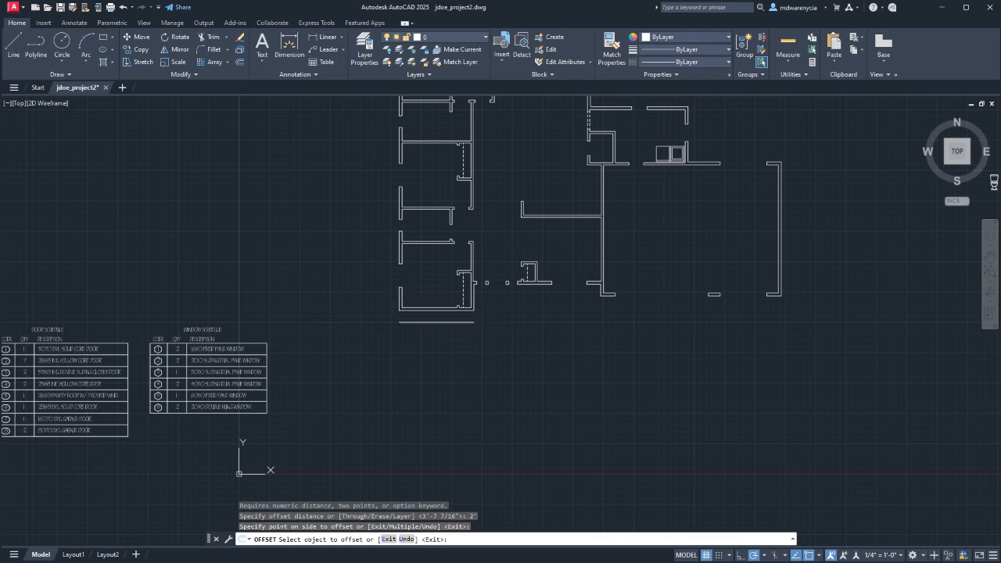
- Offset the southwest room's outer west and east wall lines and the garage's short southwest wall line 2' outward
click(399, 295)
click(378, 291)
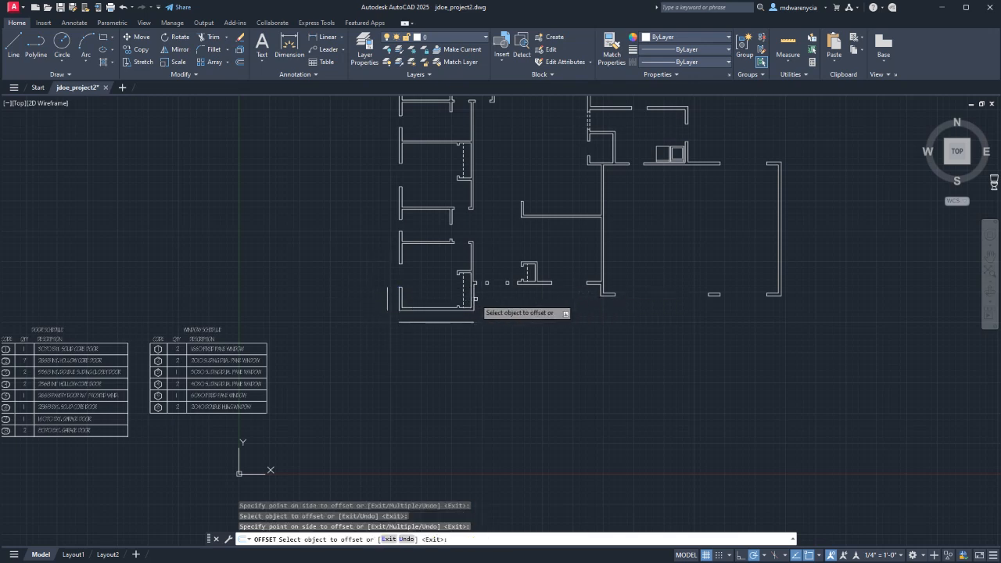
click(473, 297)
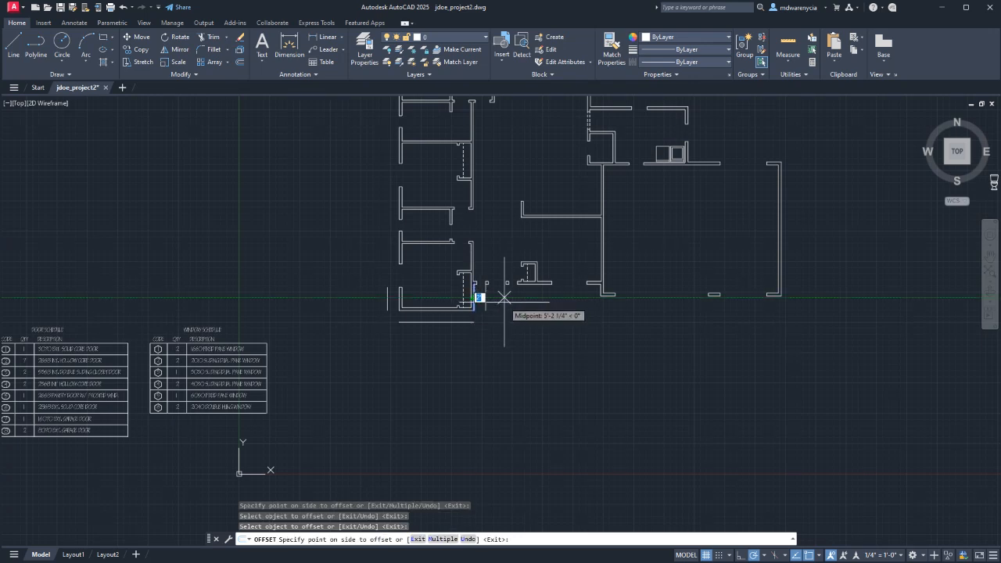
click(506, 297)
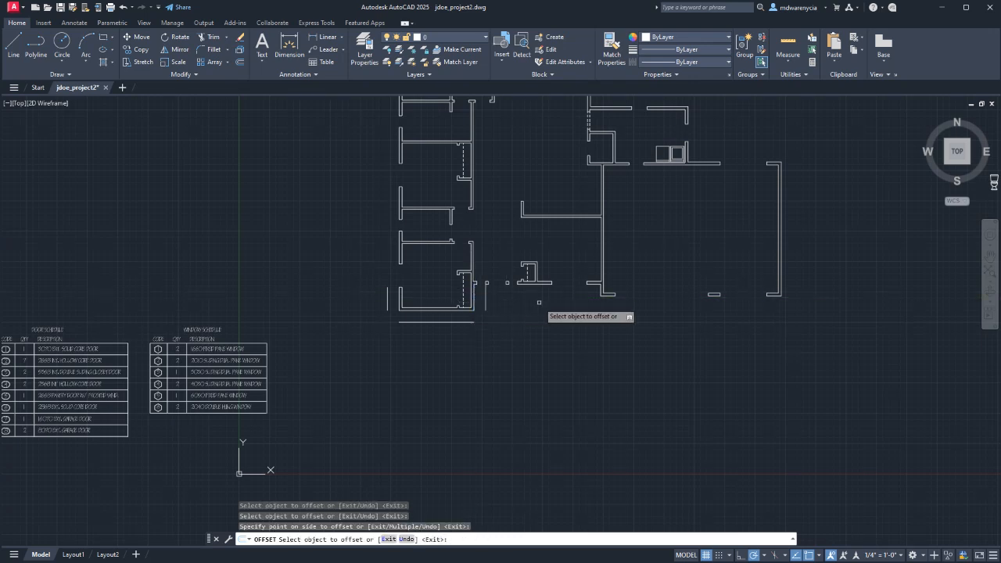
click(607, 295)
click(606, 314)
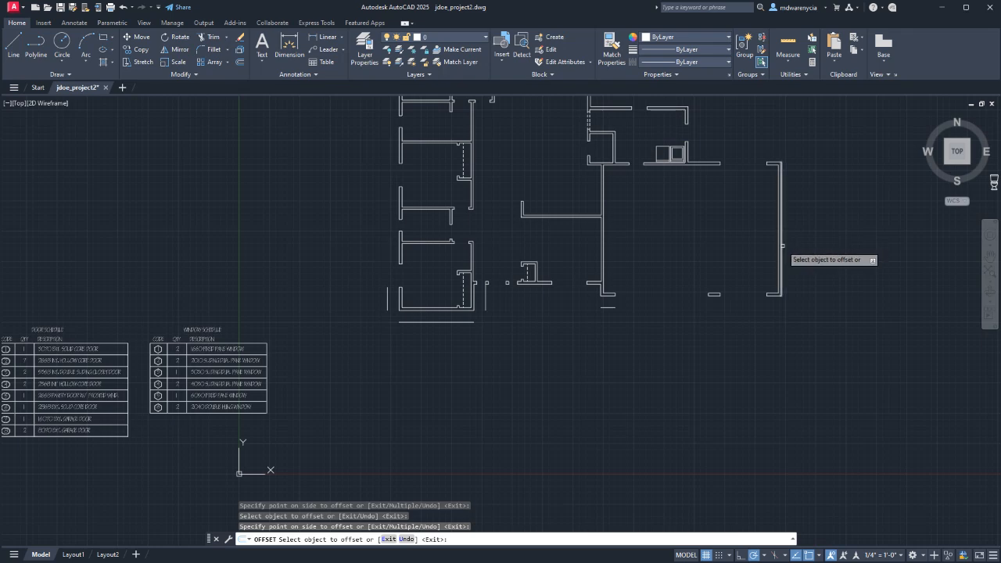
- Offset the garage's outer east wall line 2' inward and erase the misplaced copy
click(782, 246)
middle_drag(770, 190, 727, 301)
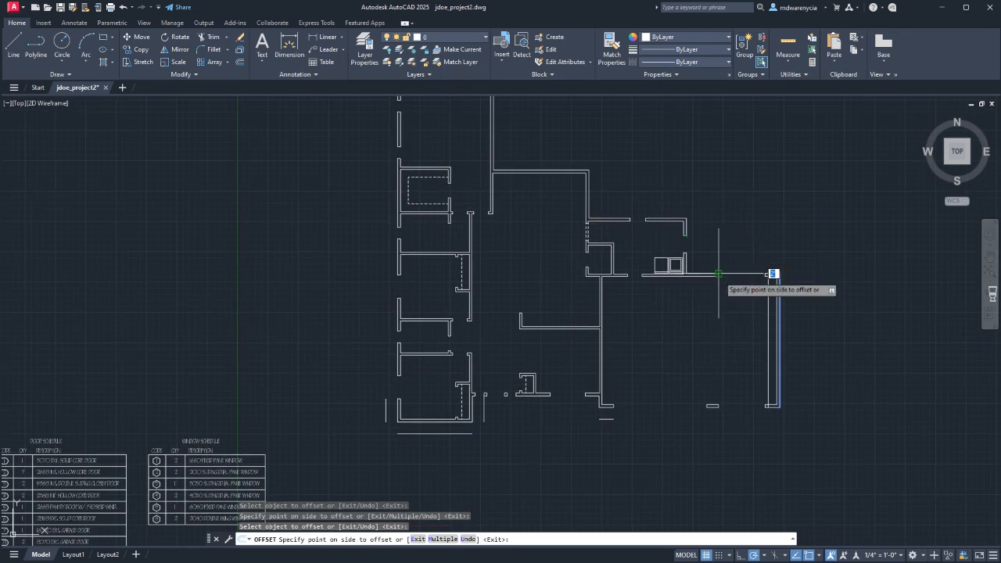
click(719, 274)
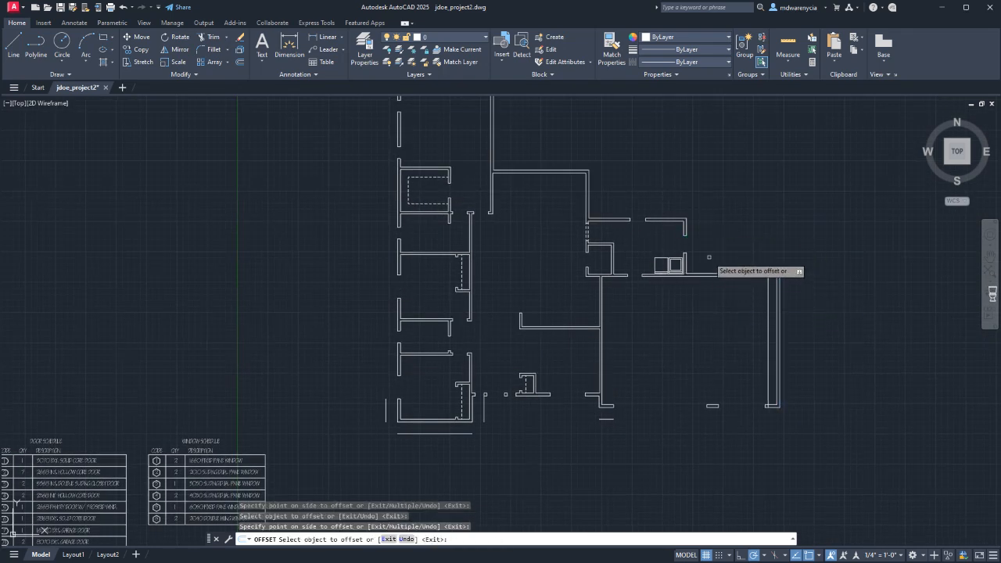
key(Escape)
key(Escape)
click(768, 328)
click(759, 326)
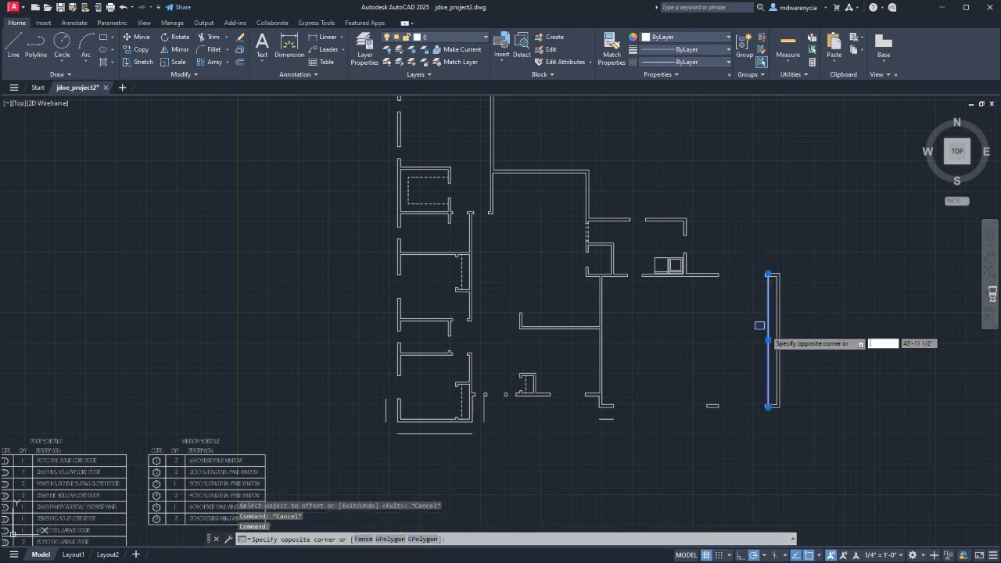
key(Escape)
key(Delete)
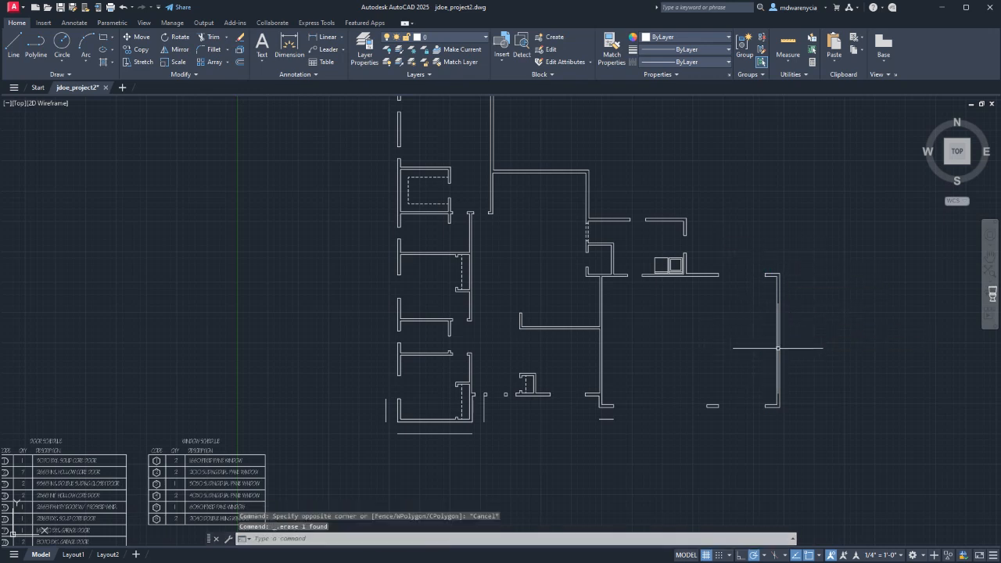
- Erase the garage's outer east wall line and undo the erasure
key(Return)
click(780, 339)
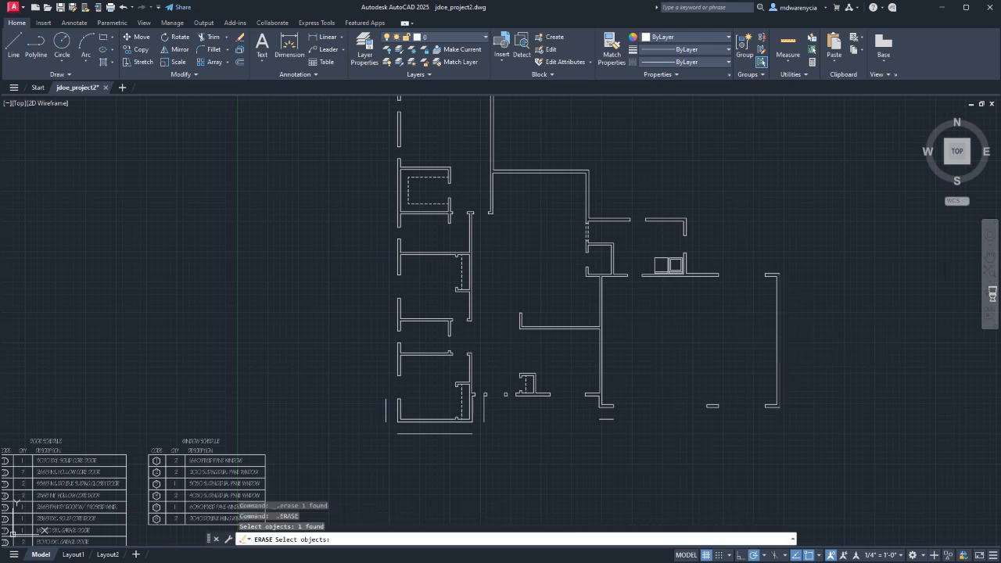
key(Return)
key(ctrl+z)
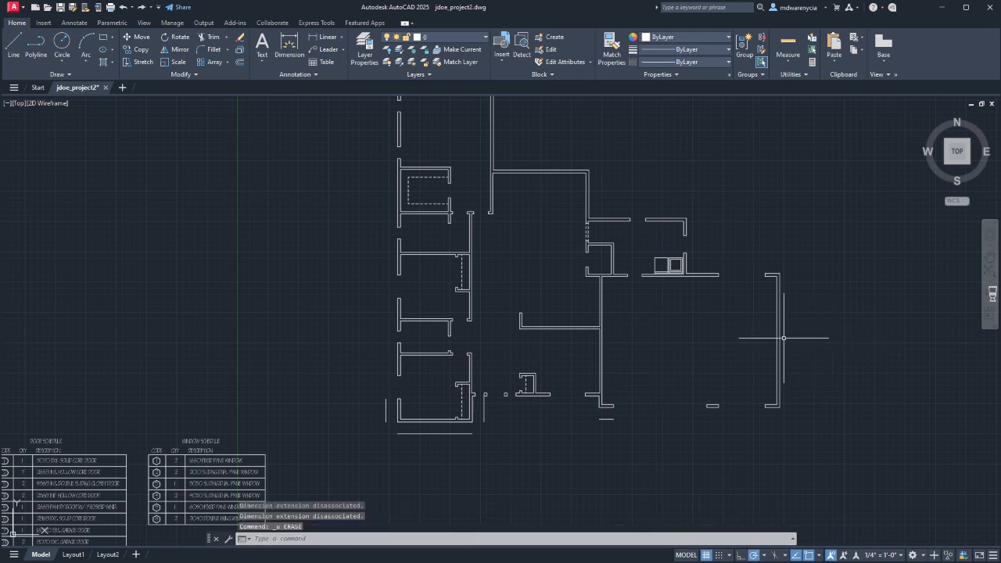
- Offset the garage's outer east wall line and its north wall line beside the appliances 2' outward
click(780, 339)
text(offset)
key(Return)
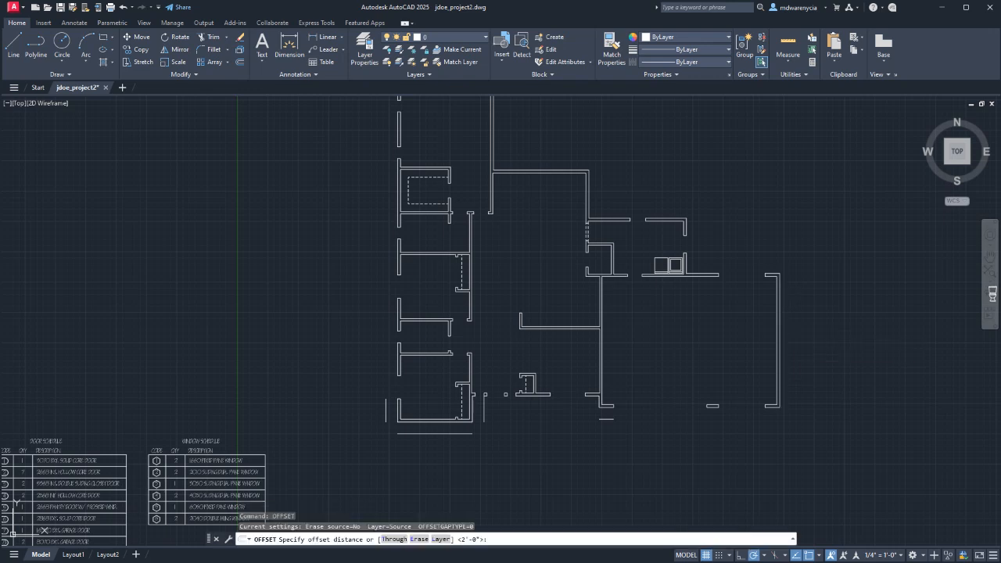
text(2')
key(Return)
click(826, 340)
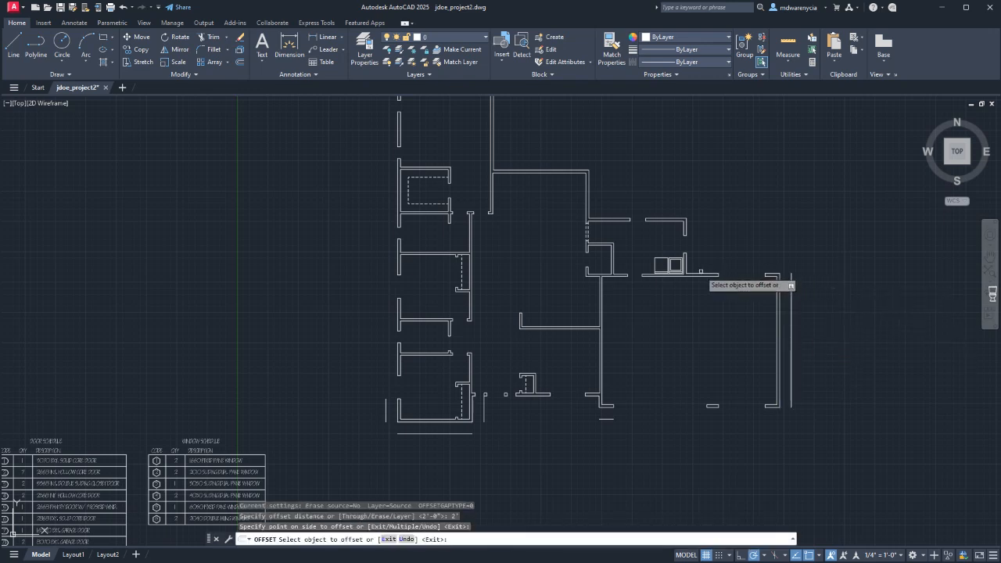
click(701, 273)
click(704, 262)
- Offset the outer east and north wall lines of the appliance room north of the garage 2' outward
scroll(681, 223, up, 4)
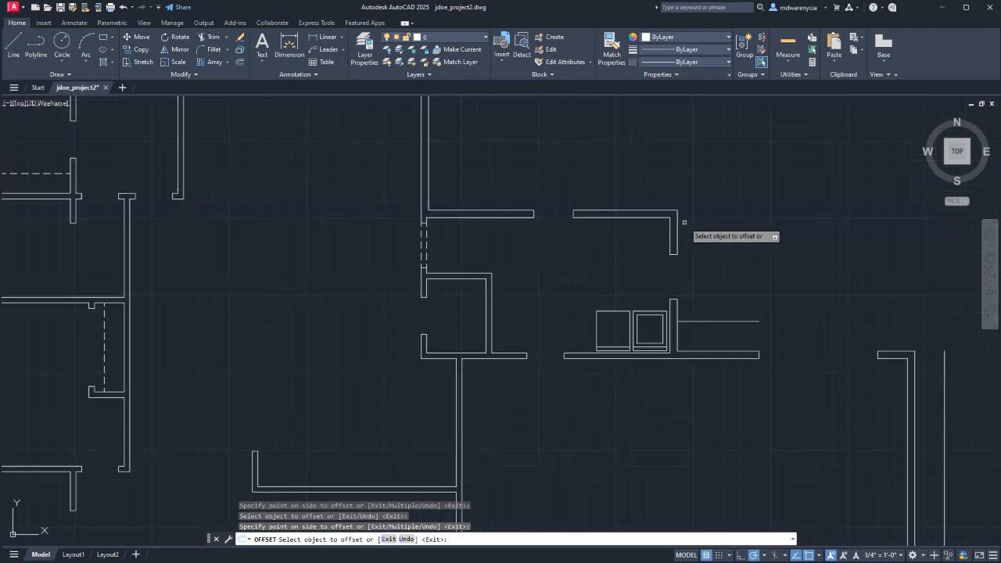
click(678, 227)
click(701, 224)
click(664, 212)
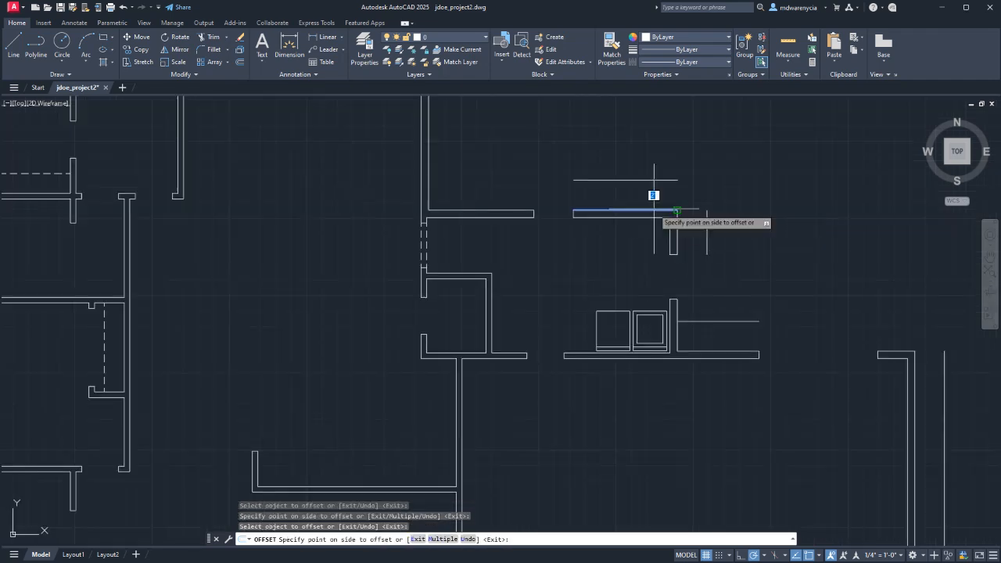
click(613, 144)
- Offset the outer east and north wall lines of the large central room 2' outward
middle_drag(598, 122, 803, 335)
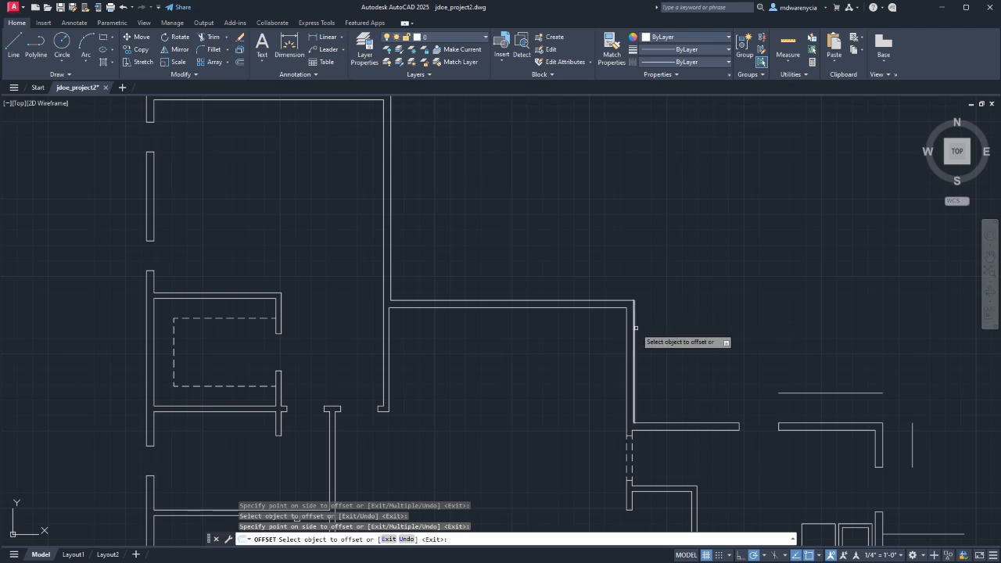
click(635, 329)
click(680, 308)
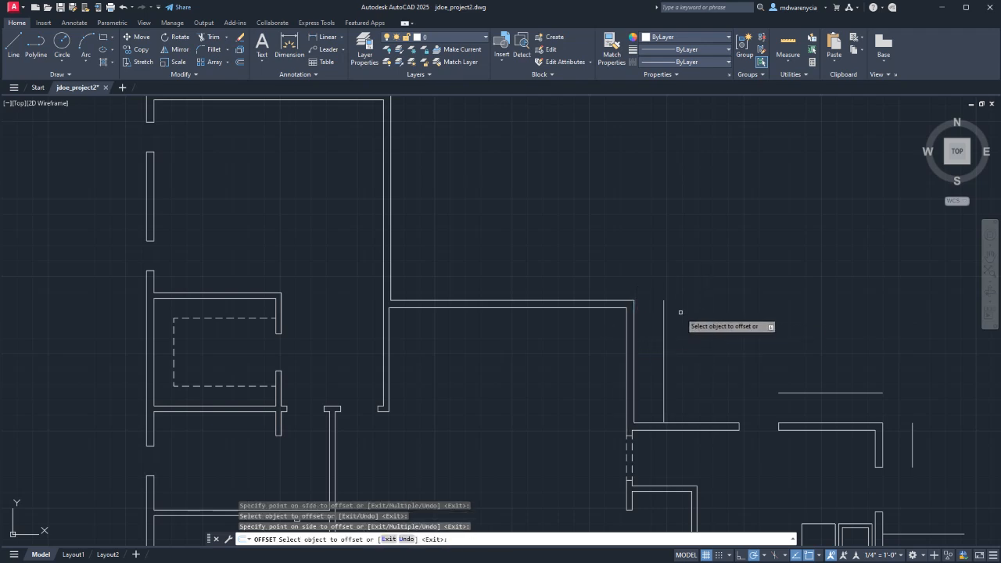
click(599, 300)
click(597, 287)
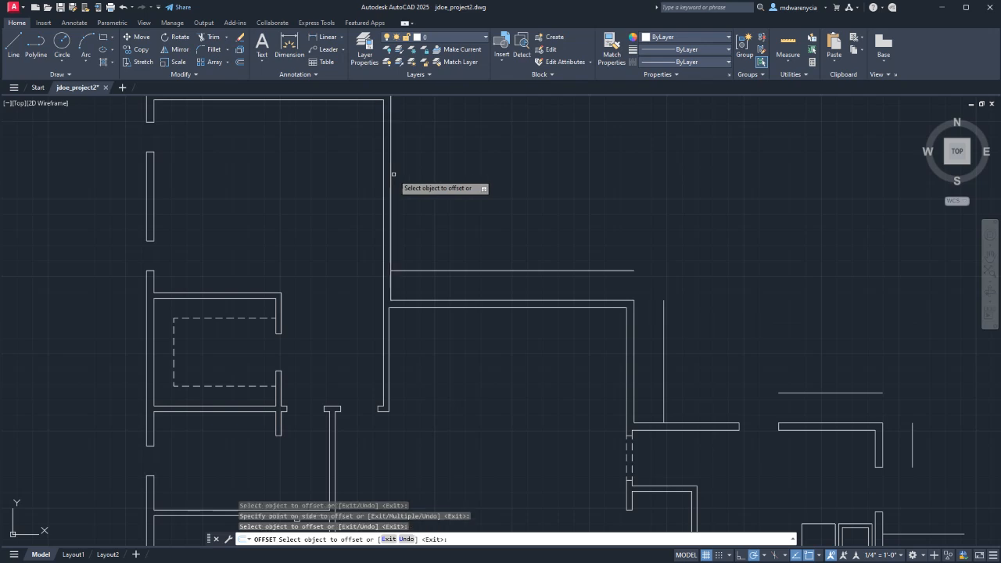
- Offset the outer east and north wall lines of the northwest room 2' outward and end the Offset command
click(607, 182)
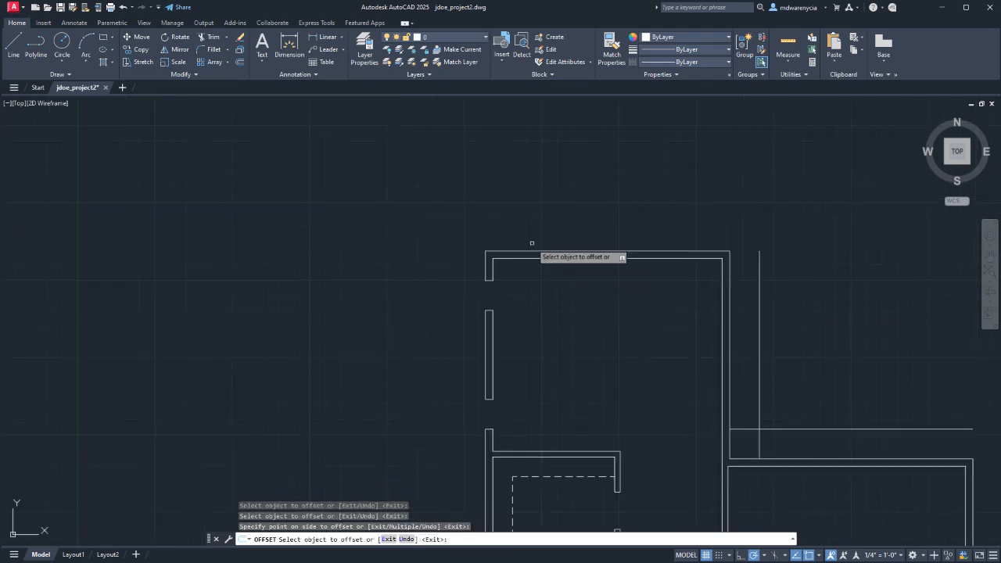
click(532, 251)
click(518, 213)
key(Escape)
key(Escape)
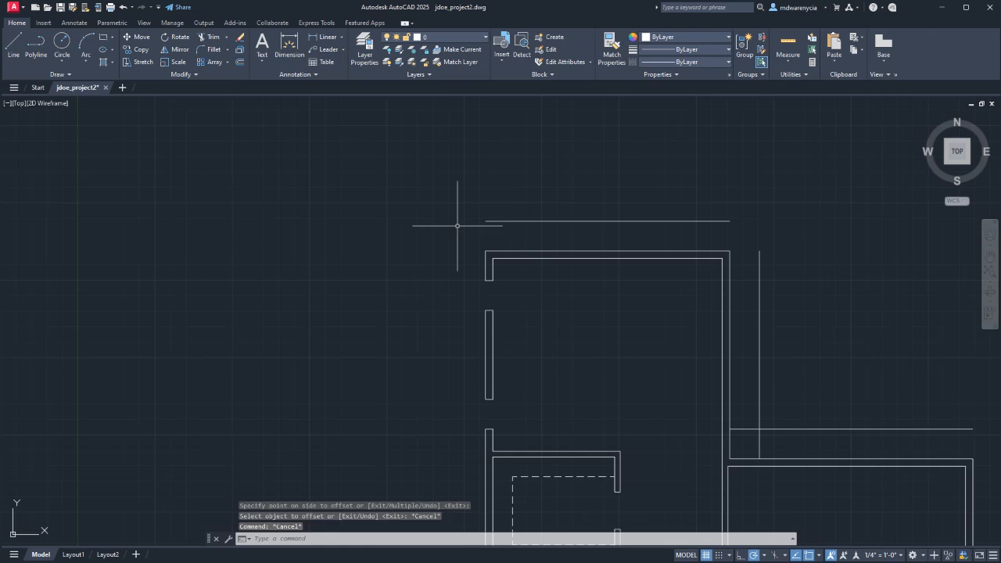
- Set the Fillet radius to 0 in multiple mode and join the northwest room's north and east offset lines into a corner
text(f)
key(Return)
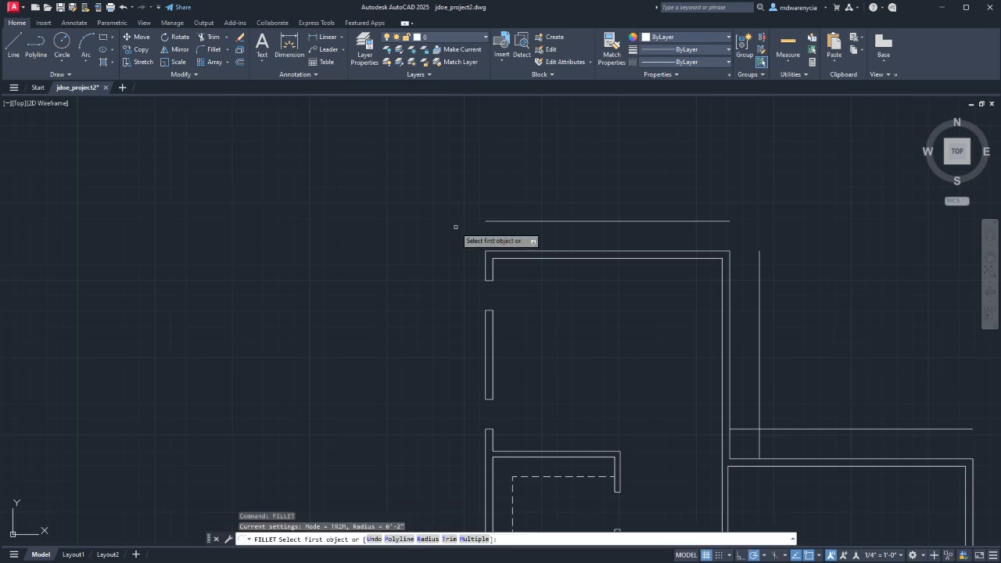
text(r)
key(Return)
text(0)
key(Return)
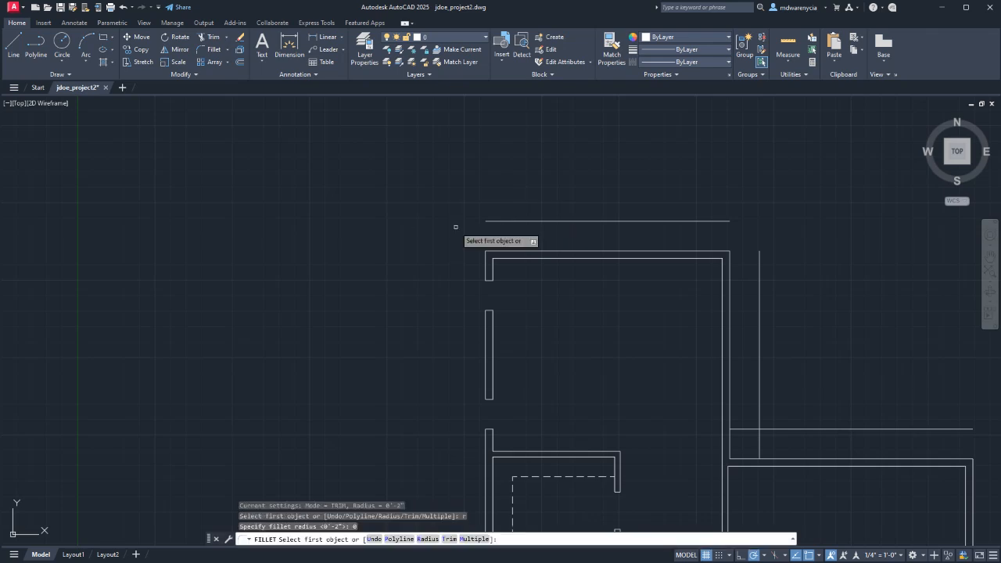
text(m)
key(Return)
click(627, 221)
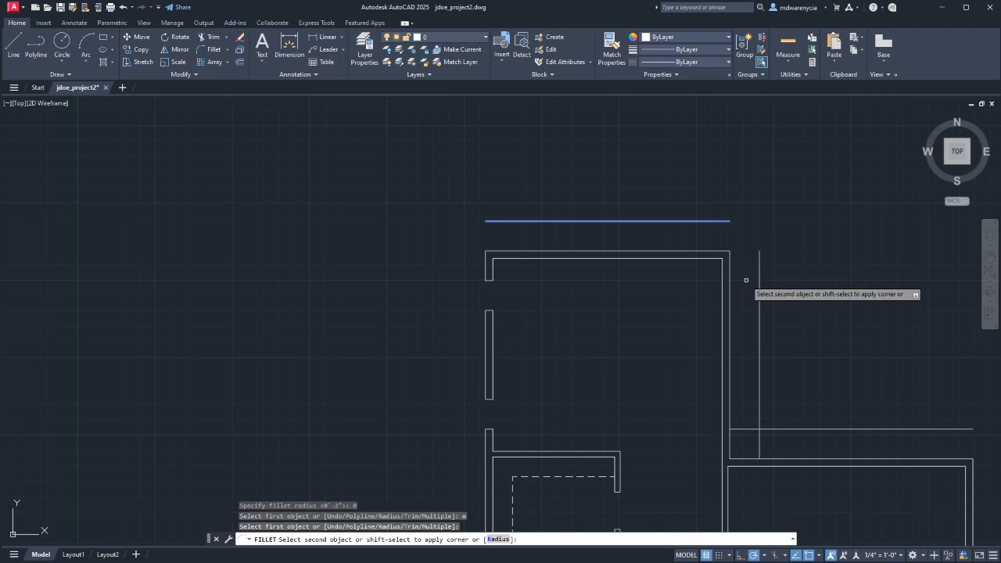
click(757, 291)
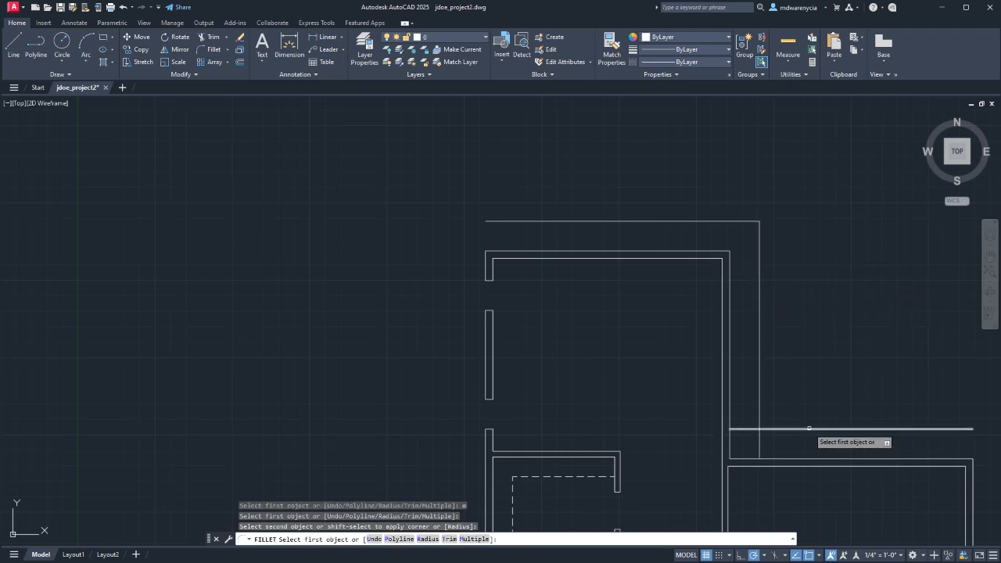
- Fillet the central room's offset lines into corners with the northwest room's east offset and the appliance room's north offset
click(810, 430)
click(760, 401)
scroll(763, 400, down, 5)
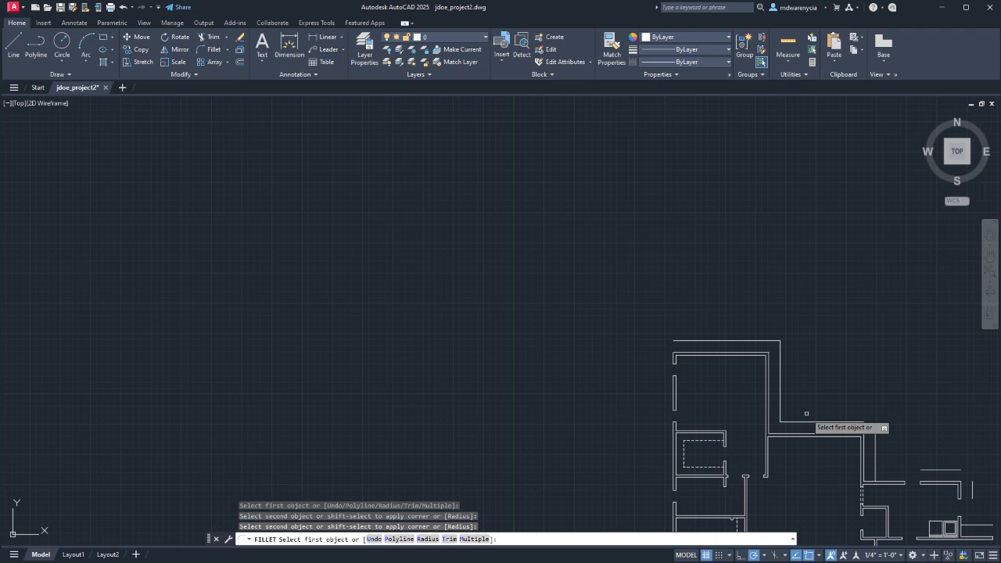
click(479, 266)
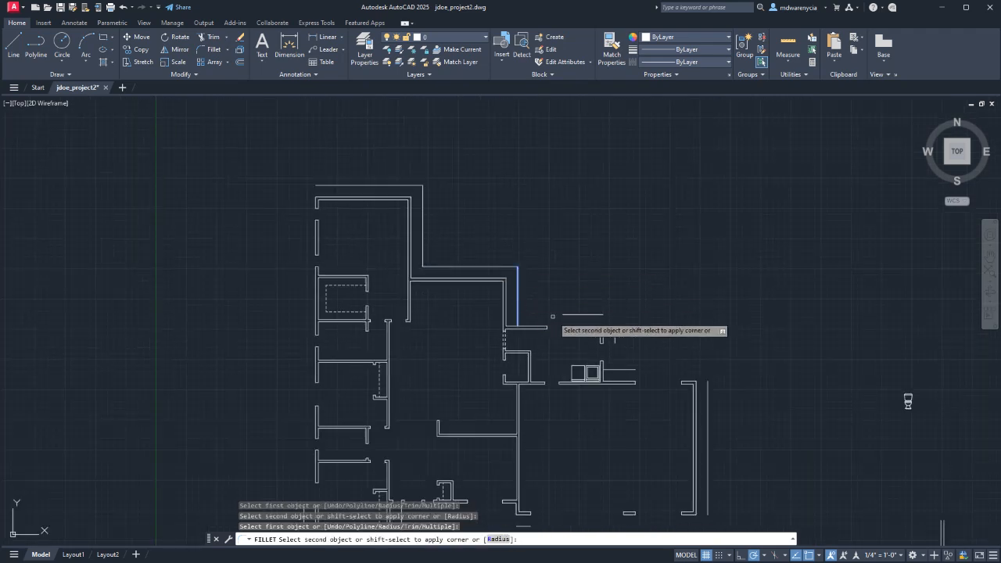
click(570, 314)
- Fillet the appliance room's east offset line to its north offset line and to the garage's north offset line
click(592, 313)
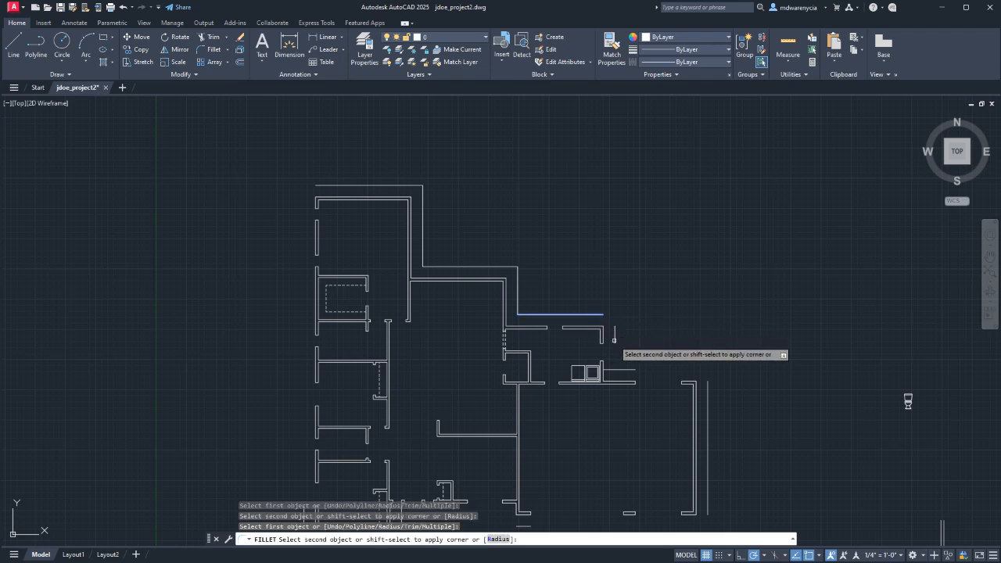
click(615, 340)
click(614, 338)
click(626, 369)
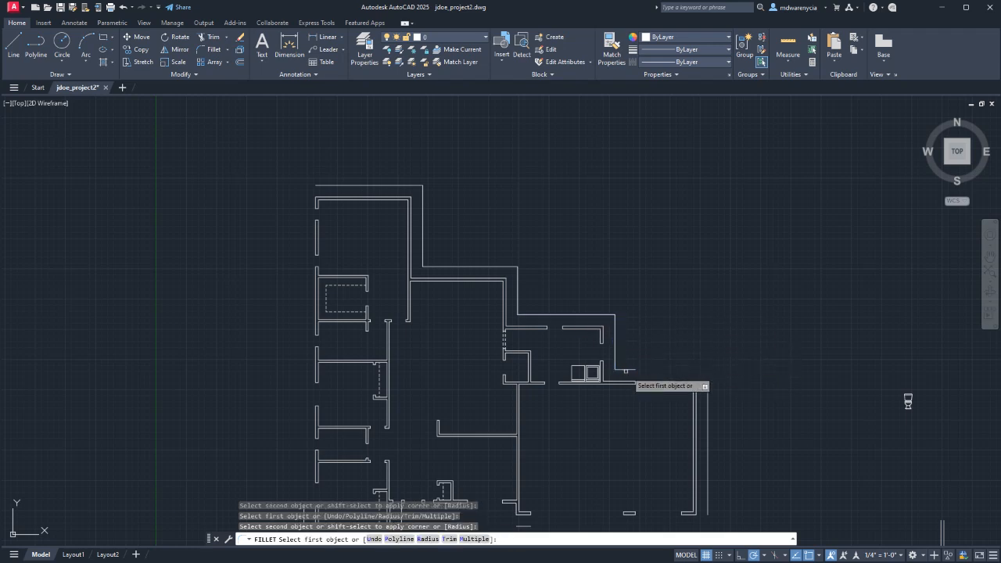
- Fillet the garage's east offset line to its north and south offset lines, and end the Fillet command
click(709, 406)
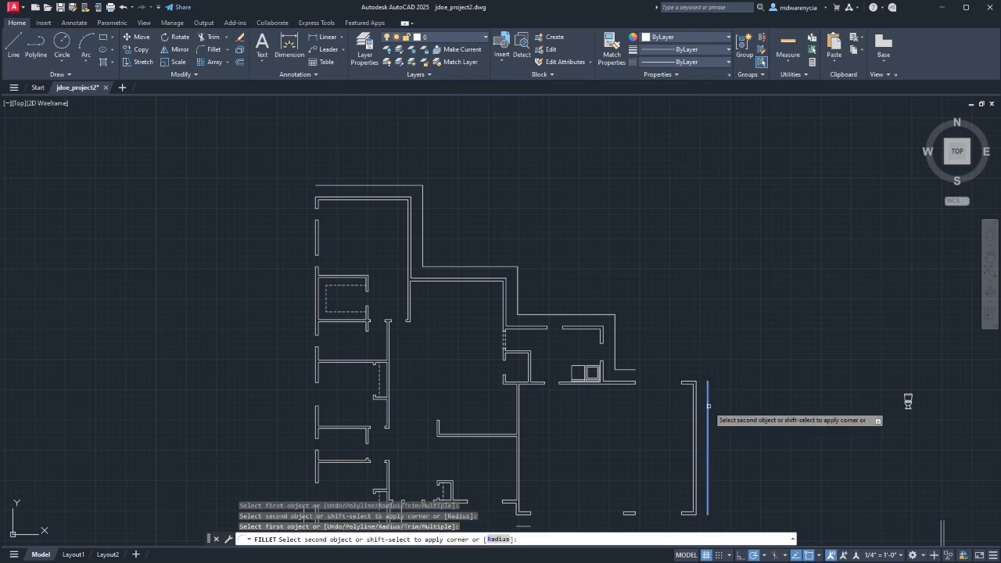
click(633, 370)
middle_drag(655, 458, 691, 218)
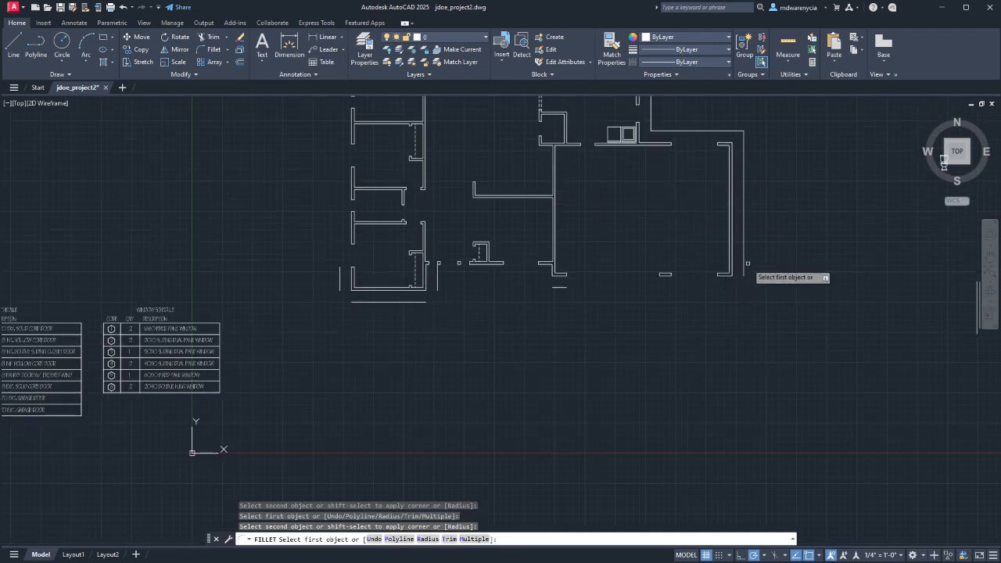
click(745, 264)
click(558, 288)
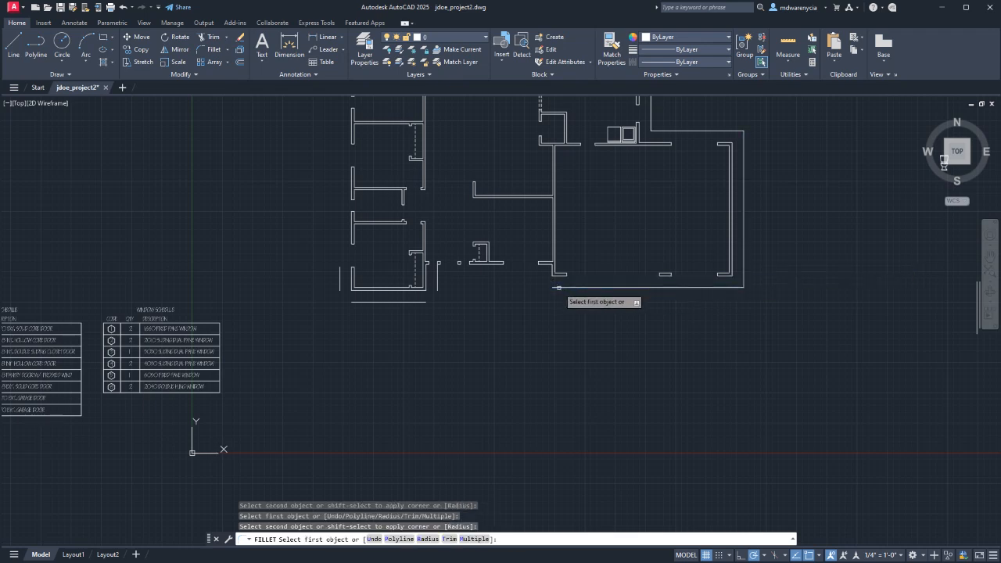
click(574, 289)
key(Escape)
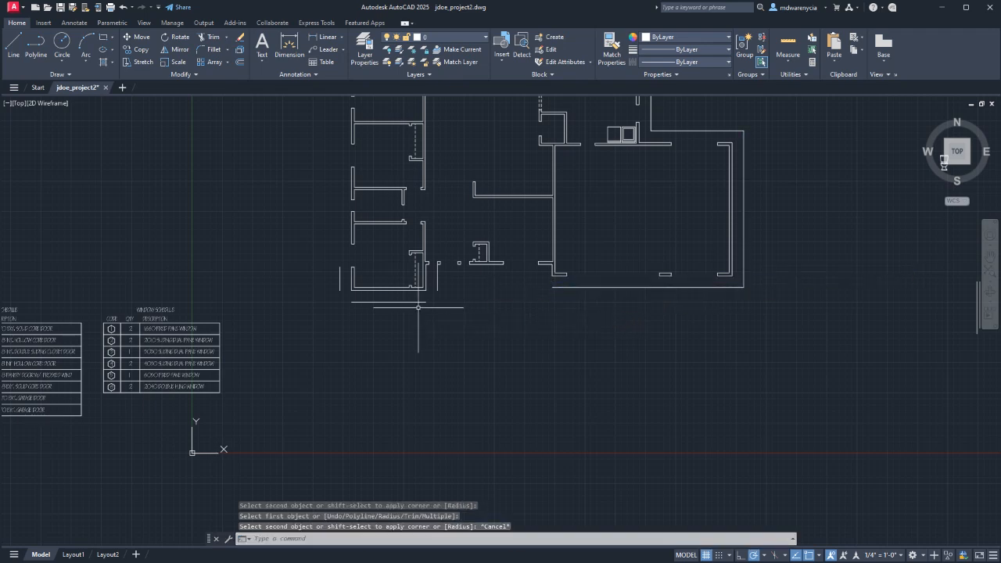
- Fillet the southwest room's east offset line to its south offset line and to the garage's south offset line
key(Return)
click(414, 302)
click(437, 281)
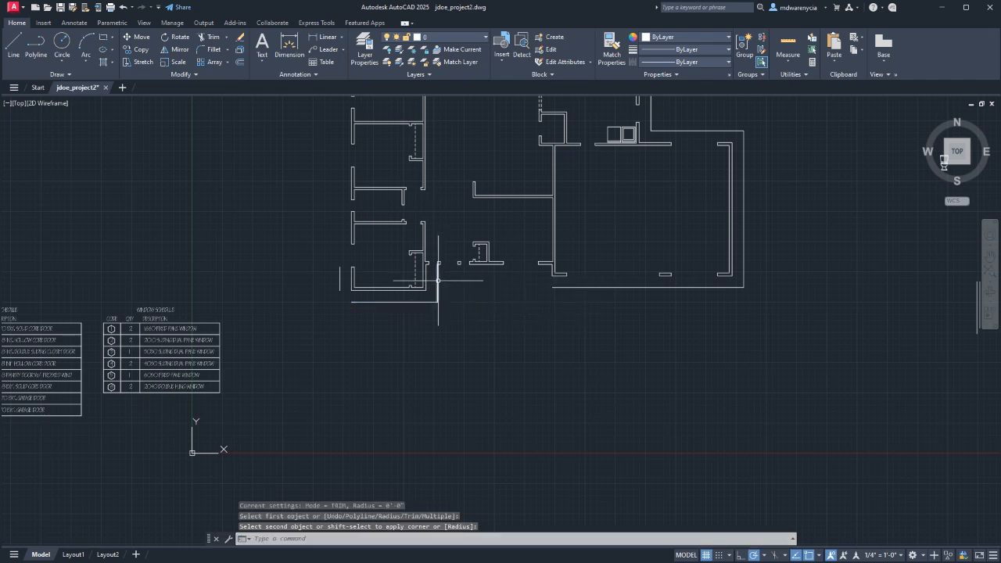
click(437, 282)
key(Return)
click(568, 287)
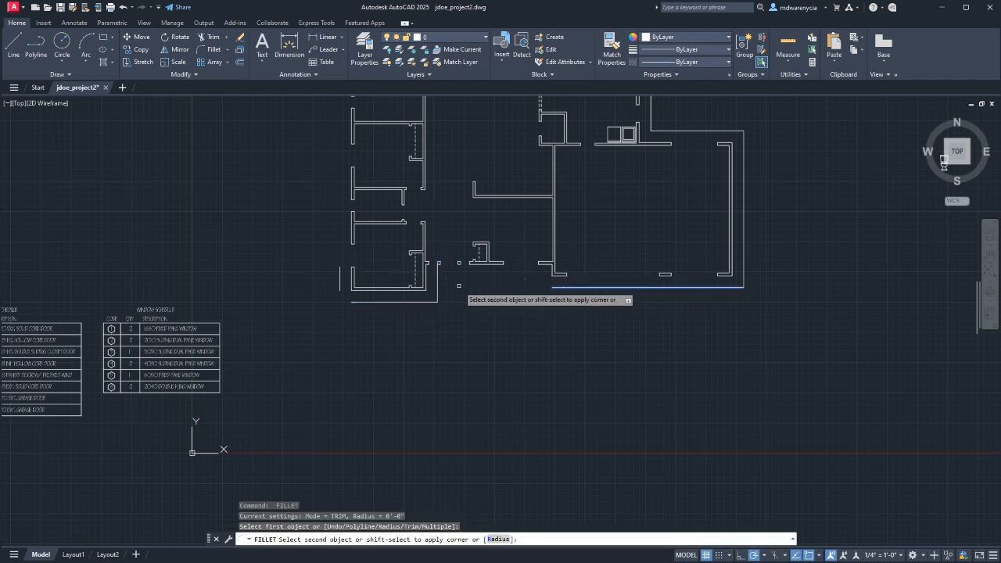
click(437, 295)
click(357, 302)
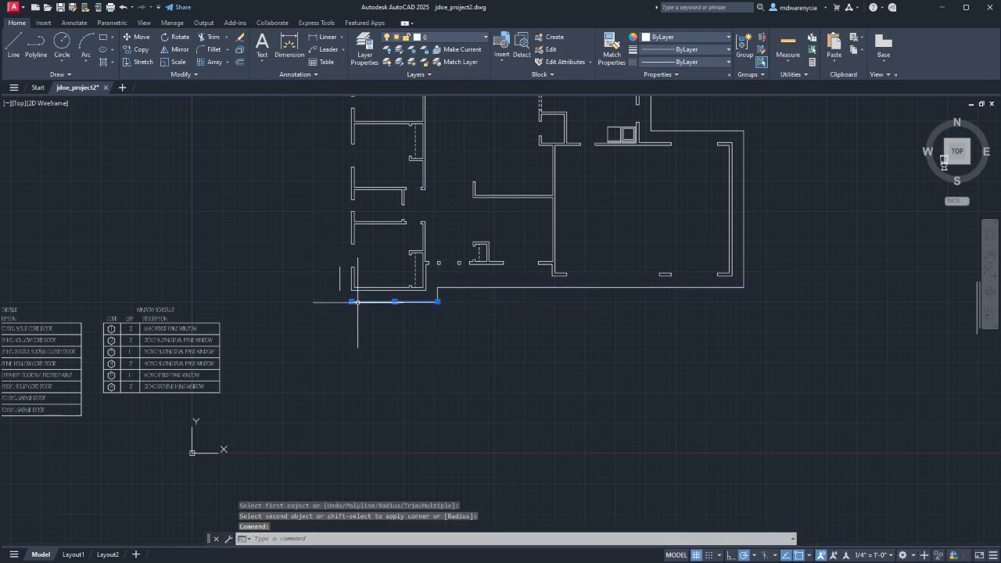
click(343, 284)
click(341, 282)
click(341, 283)
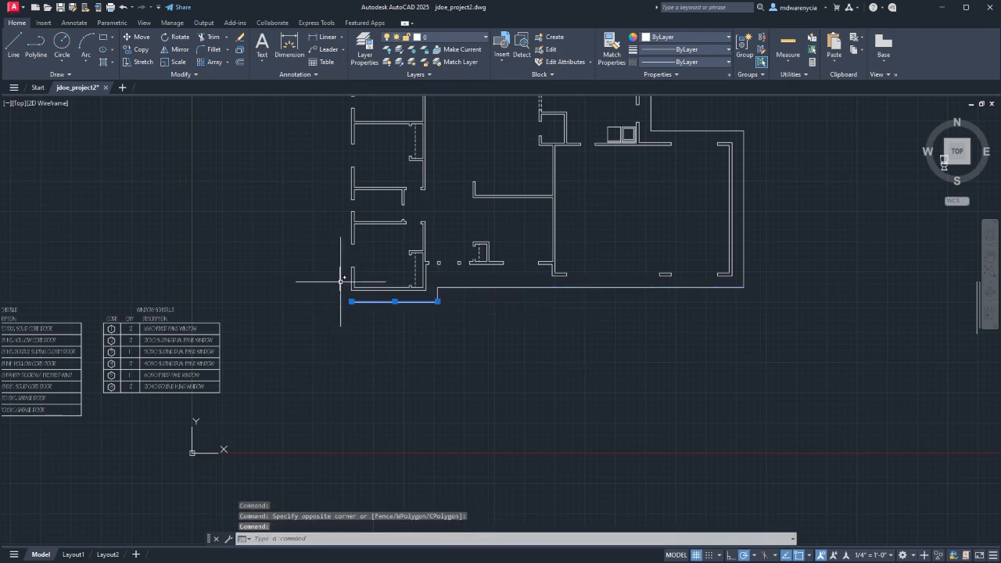
key(Escape)
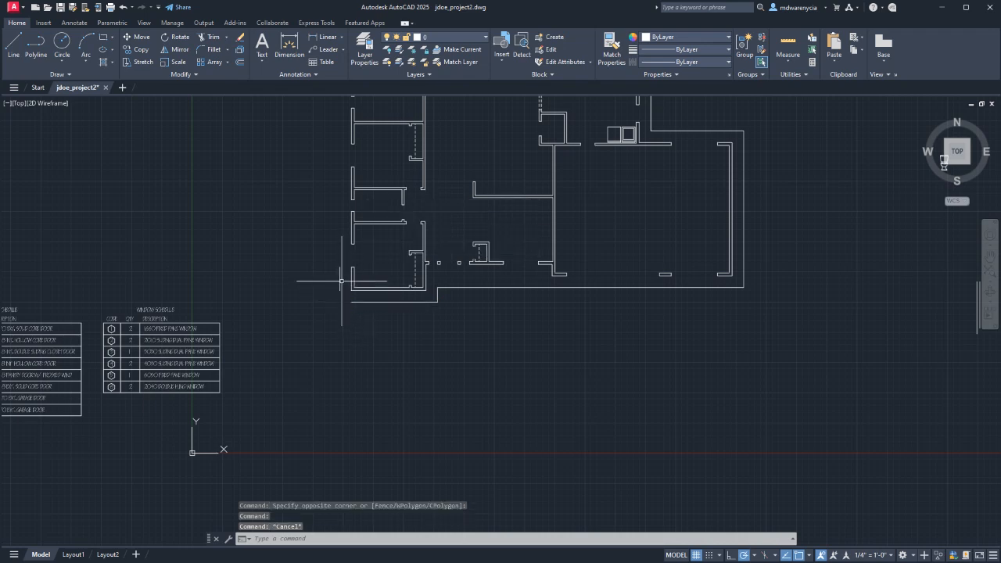
key(Return)
click(344, 288)
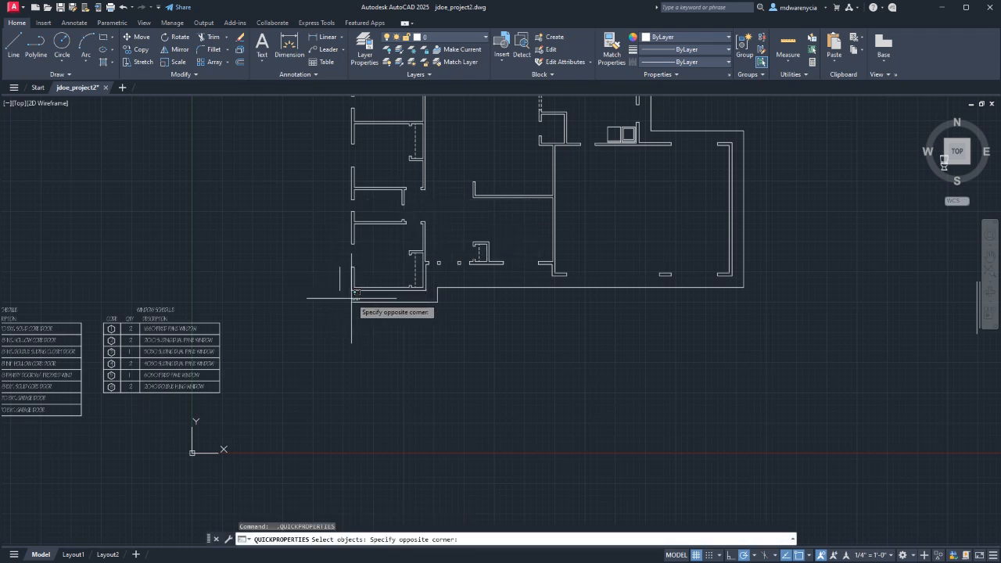
click(352, 301)
key(Return)
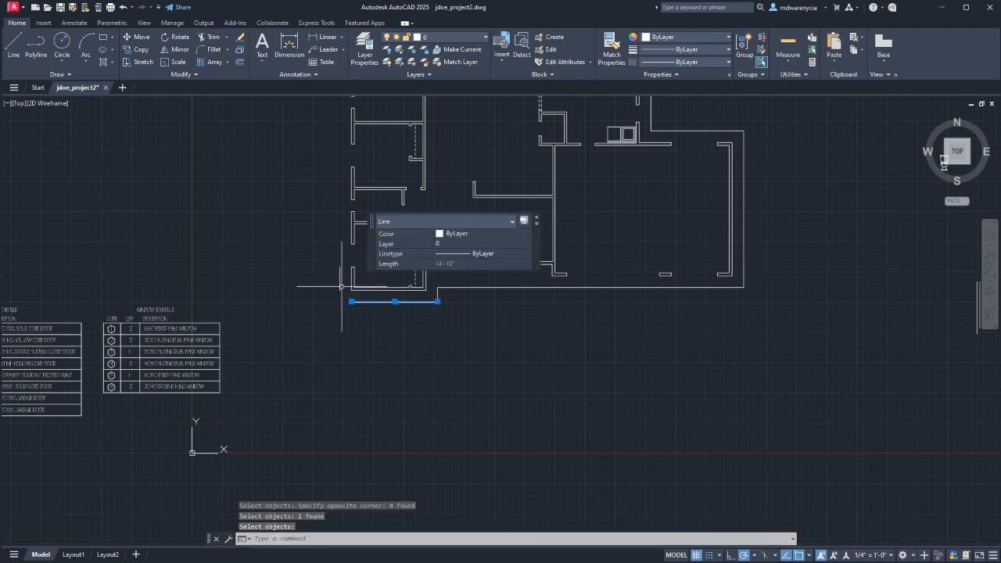
key(Escape)
key(Escape)
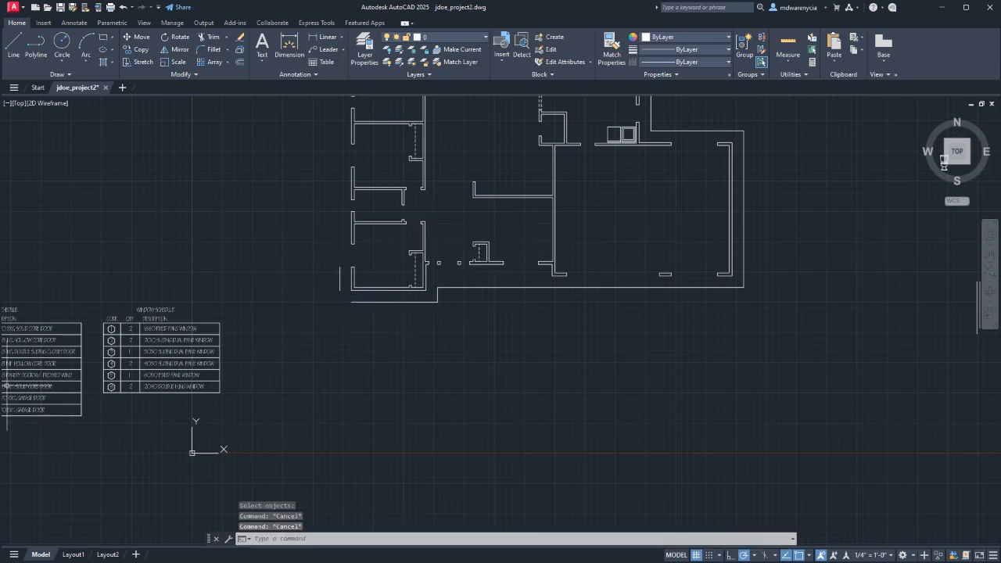
- Fillet the west offset line to the southwest room's south offset and the northwest room's north offset, closing the outline around the house
text(fillet)
key(Return)
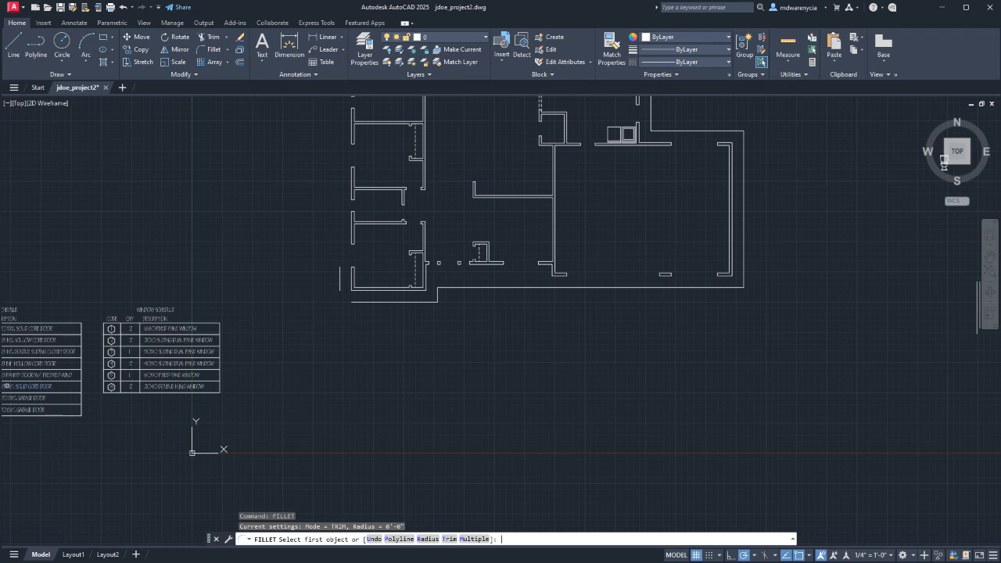
text(m)
key(Return)
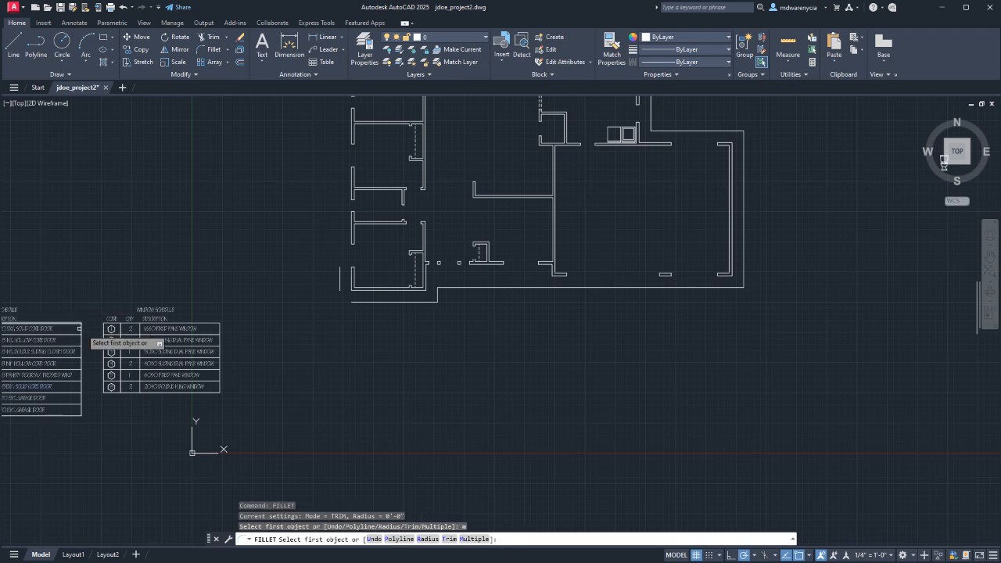
click(361, 301)
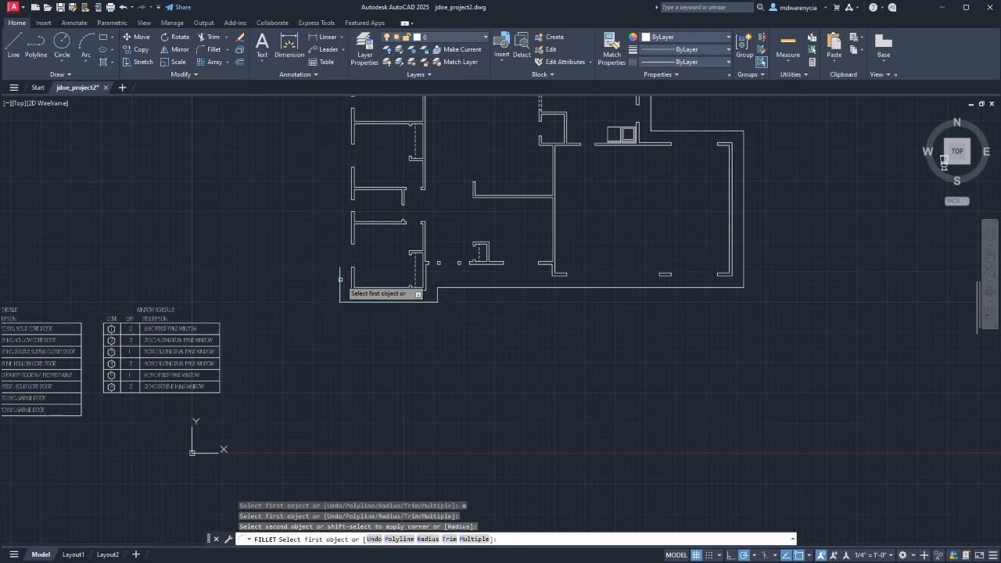
click(342, 294)
middle_drag(342, 119, 332, 317)
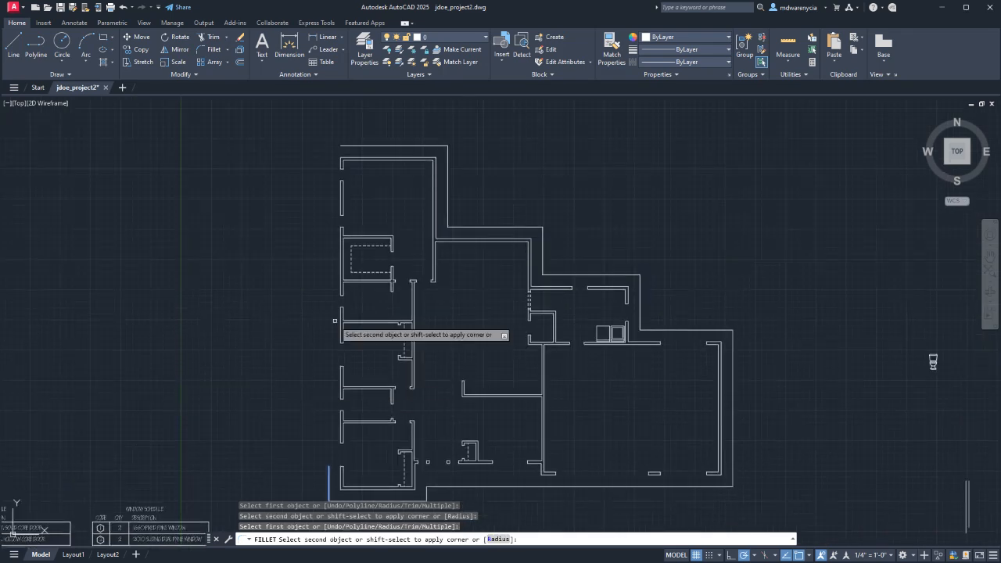
key(Escape)
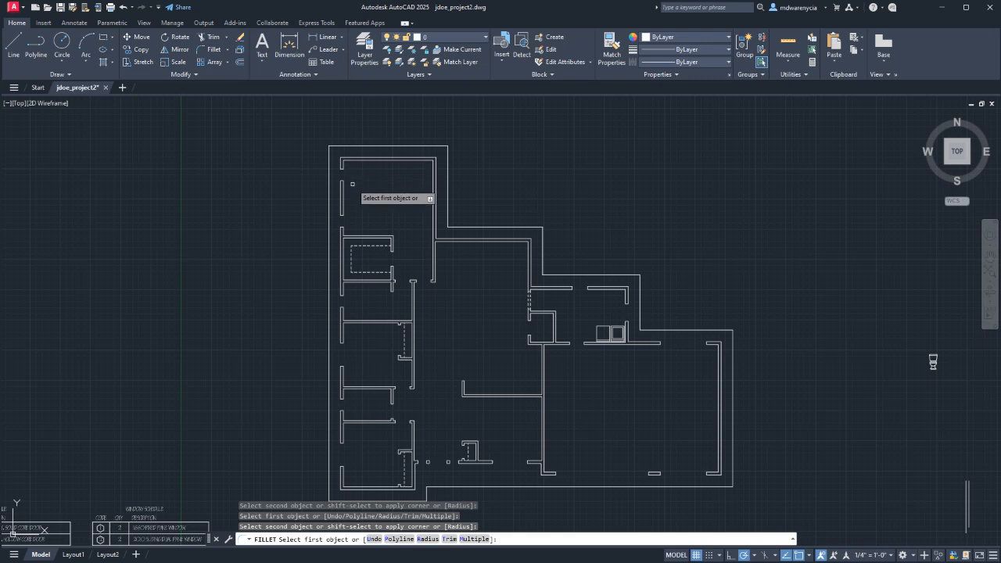
key(Escape)
key(Escape)
- Draw a wide triangle from three lines in the empty area south of the floor plan
scroll(395, 109, down, 3)
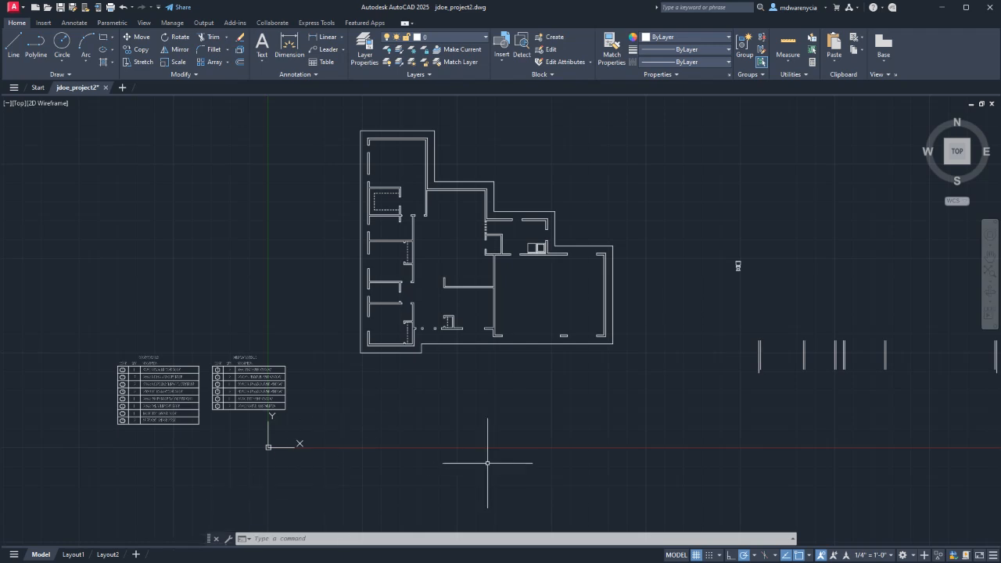
text(l)
key(Return)
click(442, 478)
click(498, 432)
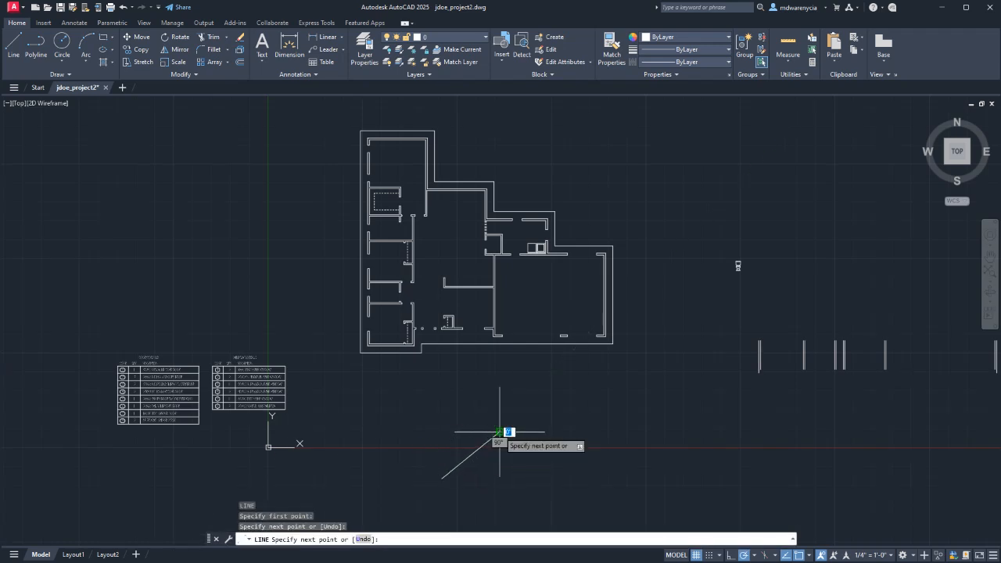
click(548, 480)
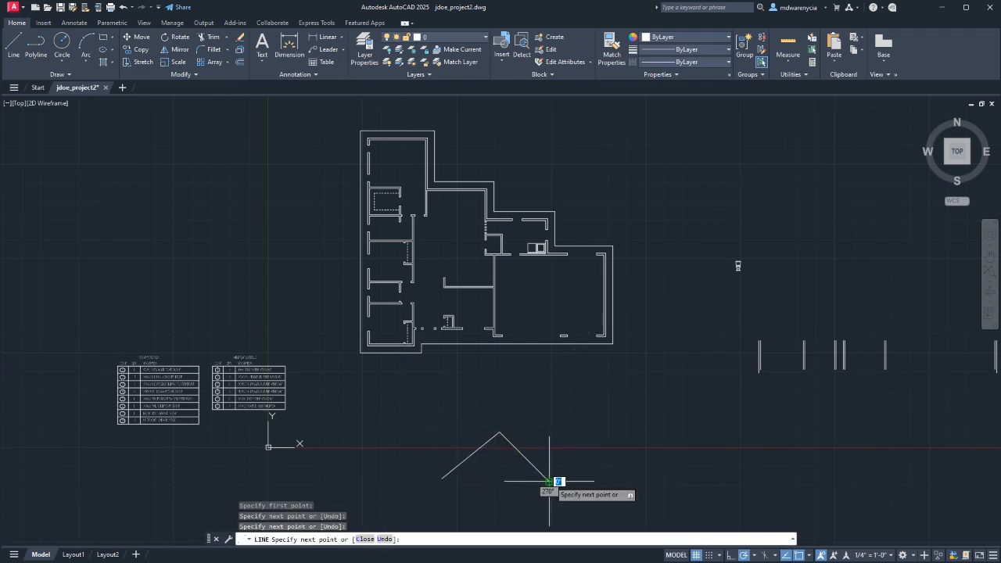
click(446, 481)
key(Escape)
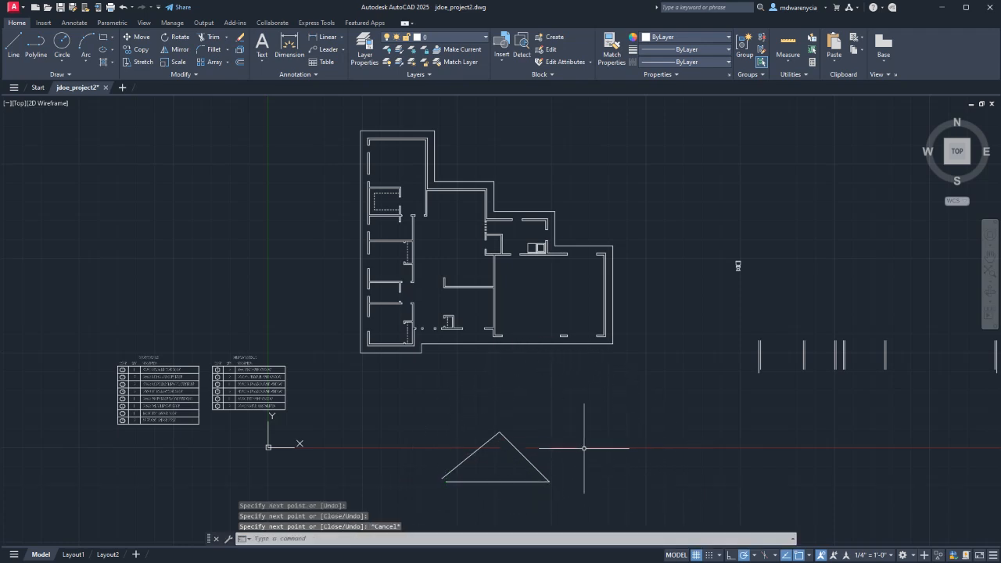
- Draw an upright rectangle from four lines, about 13'-4" wide, east of the triangle
key(Return)
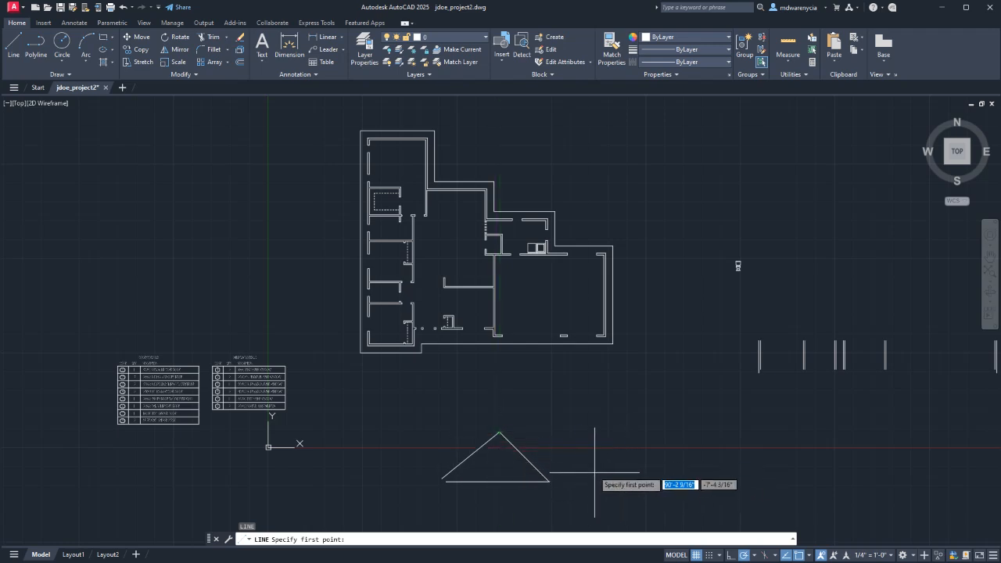
click(589, 401)
click(589, 487)
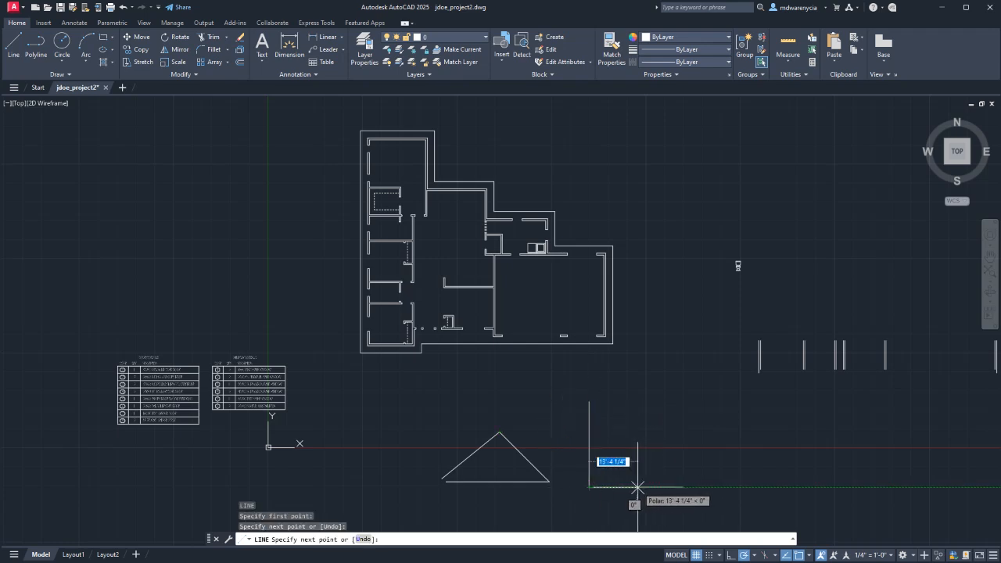
click(637, 487)
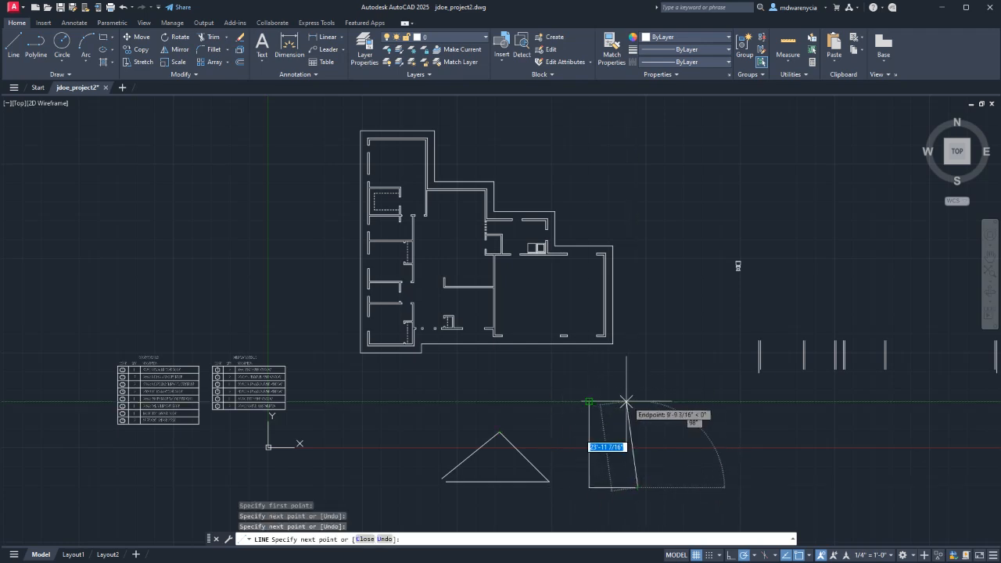
click(637, 401)
click(588, 402)
key(Escape)
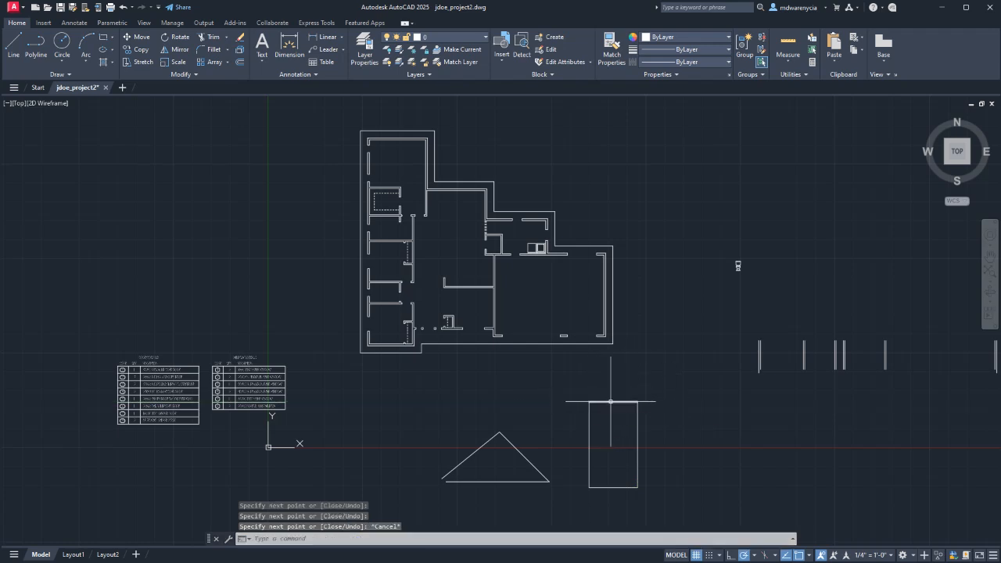
- Draw a vertical line between the midpoints of the rectangle's north and south sides, and end the Line command
key(Return)
click(613, 402)
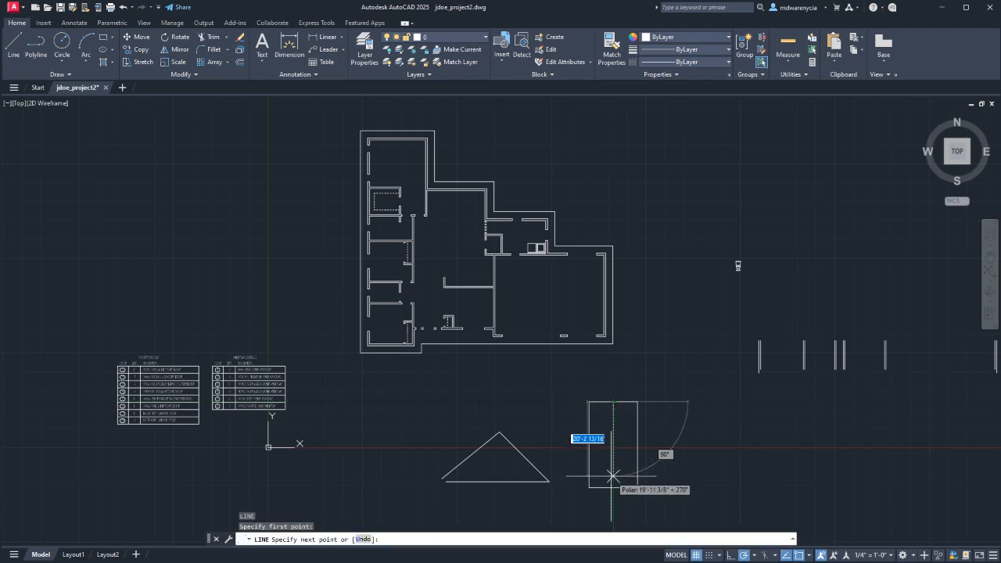
click(613, 487)
key(Escape)
key(Escape)
- Delete the wide triangle south of the floor plan
click(569, 505)
click(452, 428)
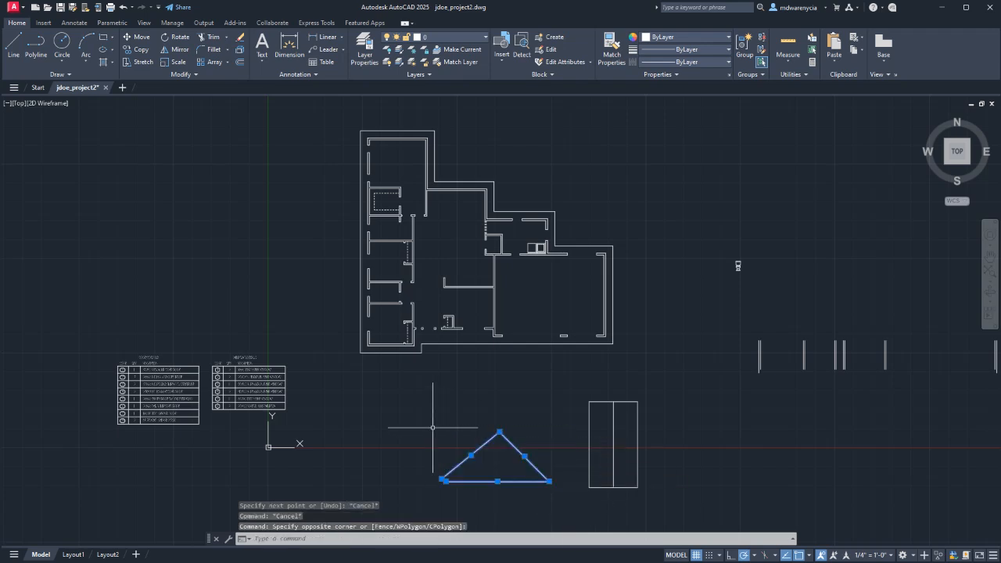
key(Delete)
- Draw a small triangle from three lines directly below the divided rectangle, about as wide as the rectangle
middle_drag(528, 455, 509, 402)
text(l)
key(Return)
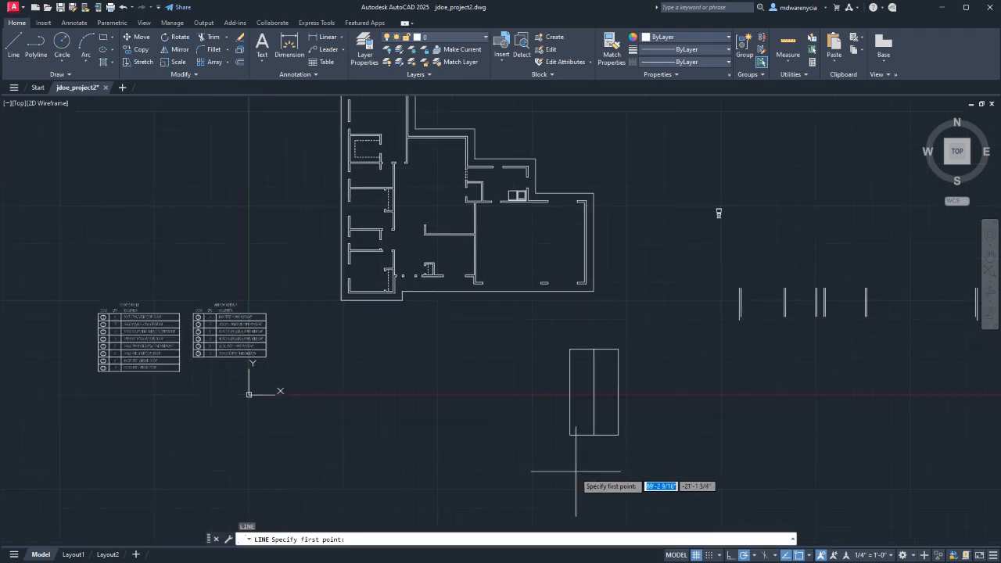
click(572, 474)
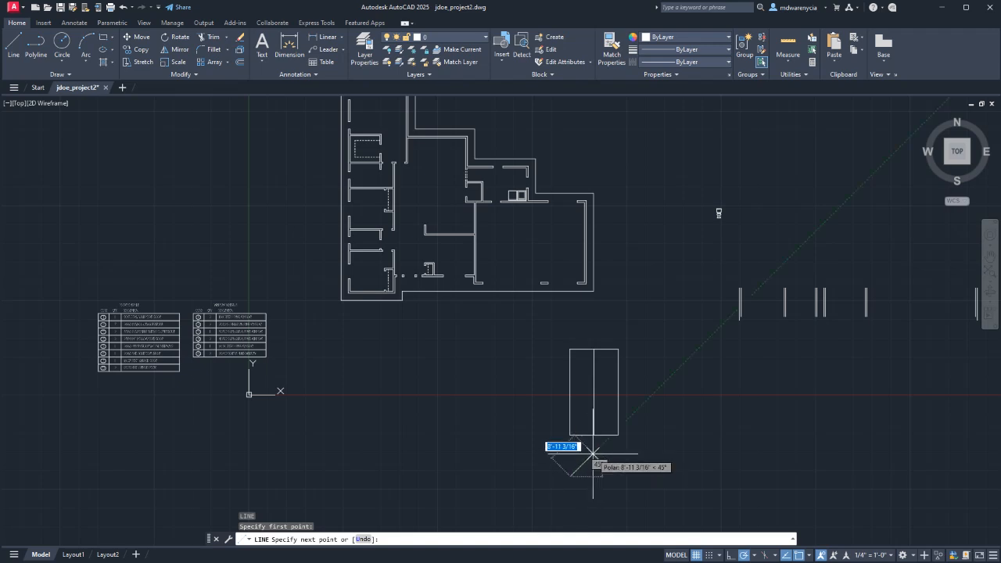
click(617, 480)
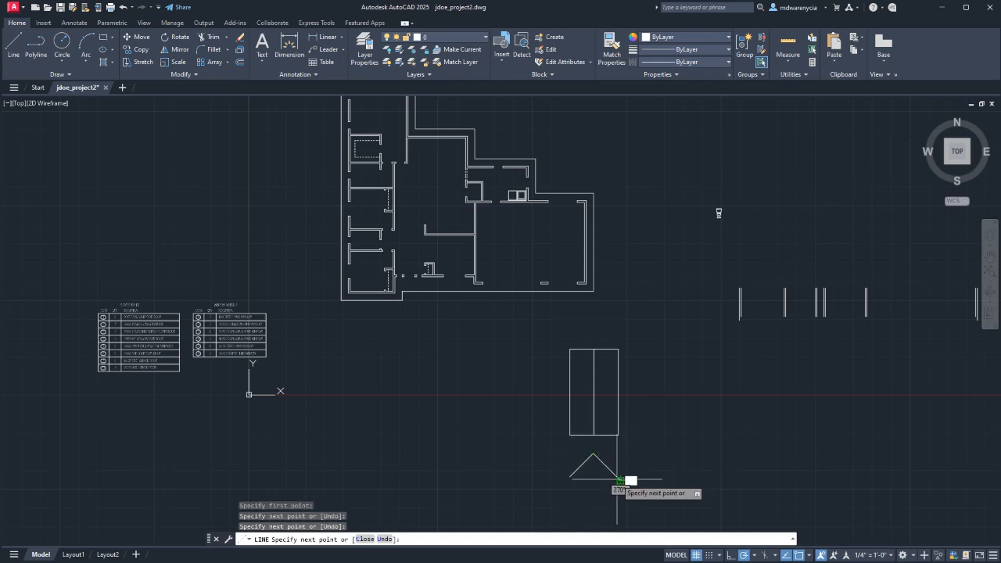
click(569, 480)
key(Escape)
scroll(581, 490, up, 4)
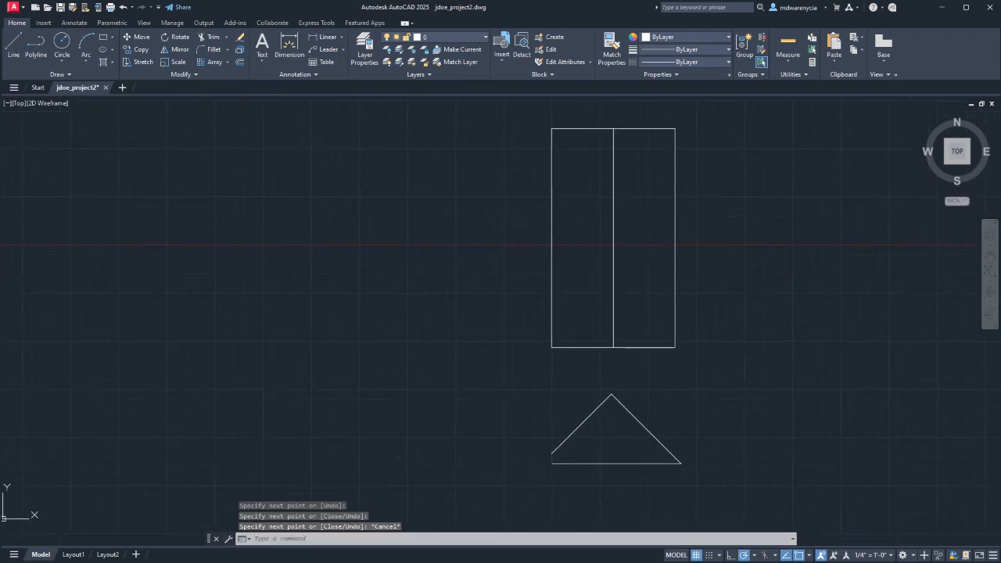
- Offset the triangle's two sloped sides 2' inward and end the Offset command
click(570, 435)
click(512, 433)
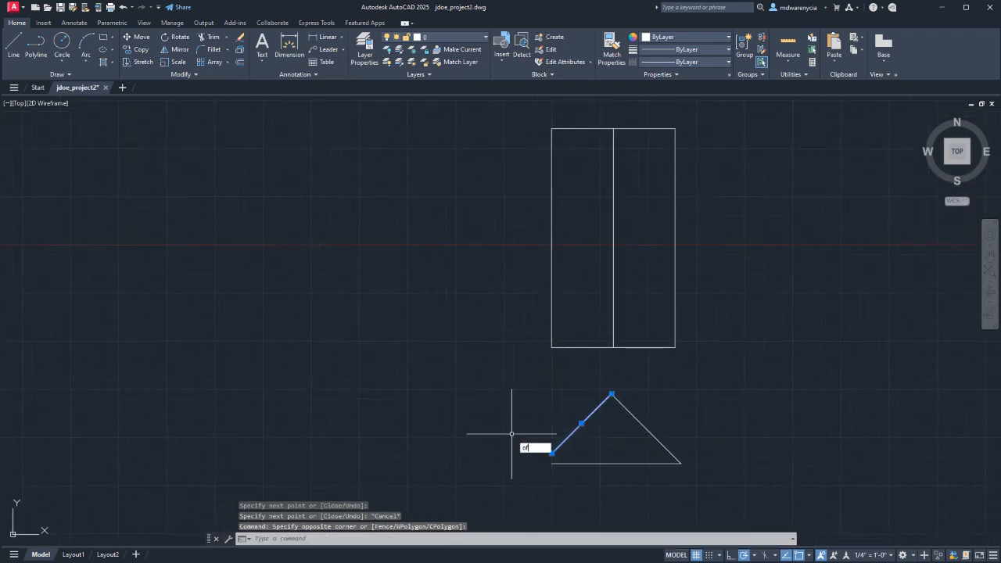
text(of)
key(Return)
key(Return)
click(518, 434)
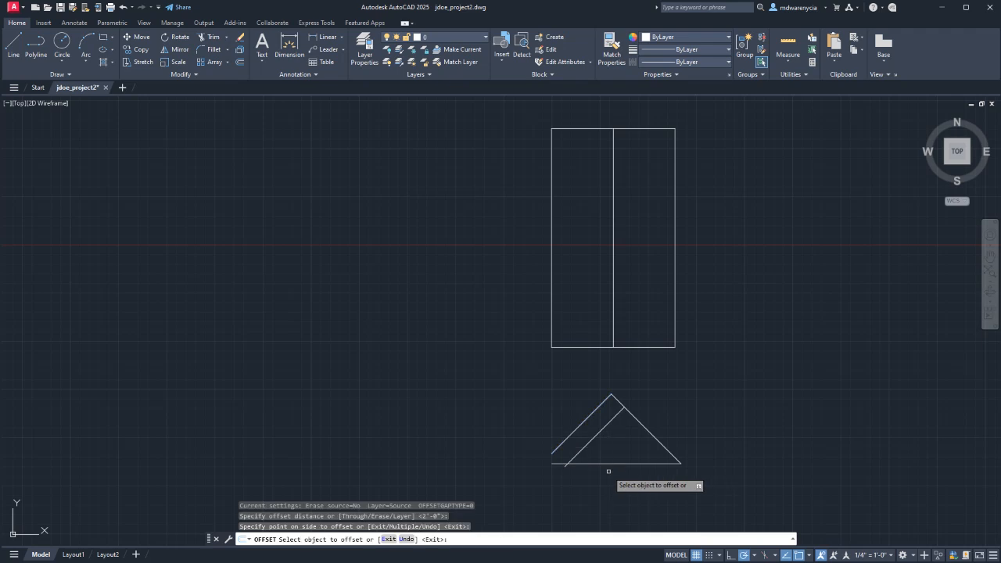
click(649, 434)
click(592, 450)
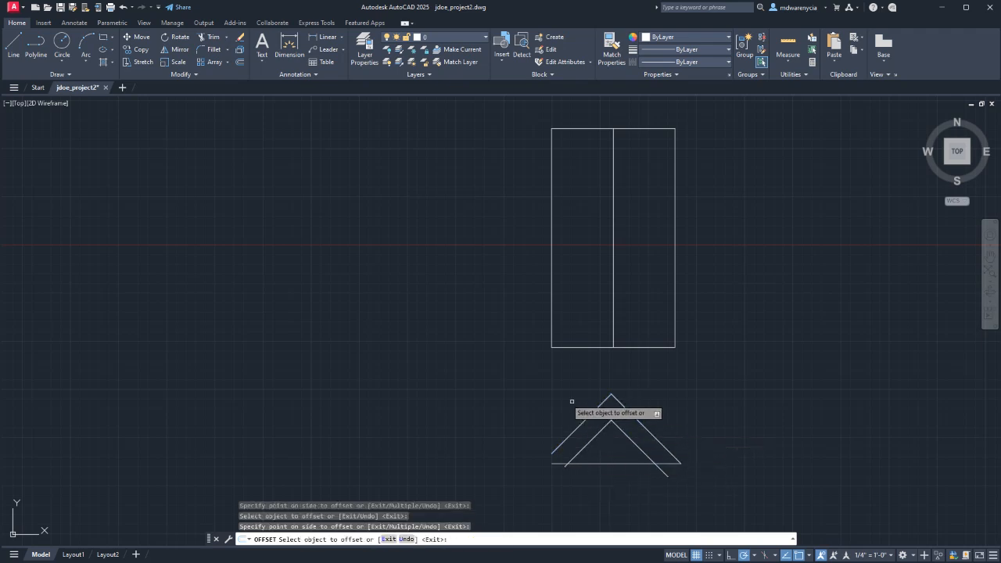
key(Escape)
scroll(654, 370, down, 2)
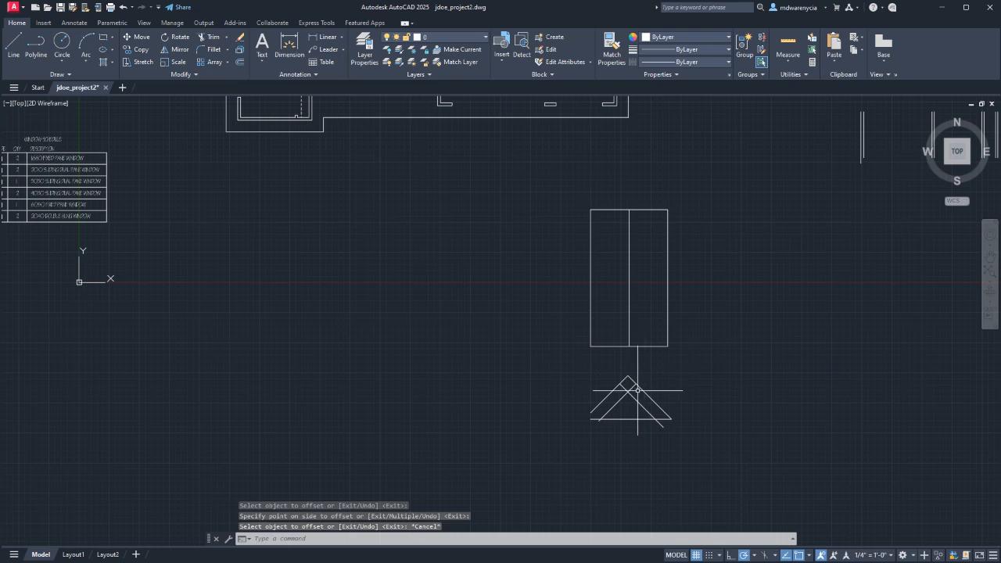
- Draw two diagonal hip lines from the rectangle's south corners to a shared point on its vertical centre line
text(l)
key(Return)
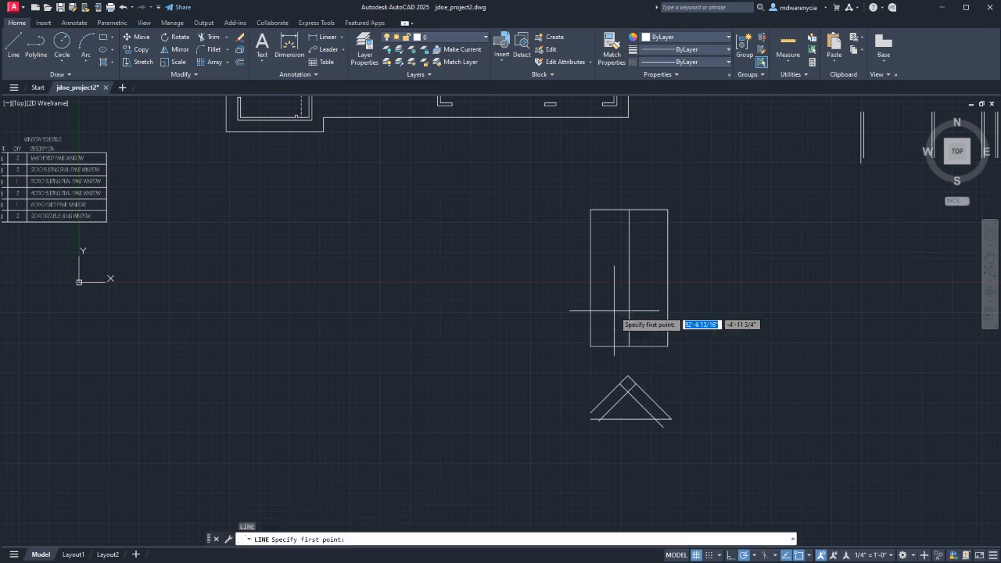
click(591, 345)
click(630, 307)
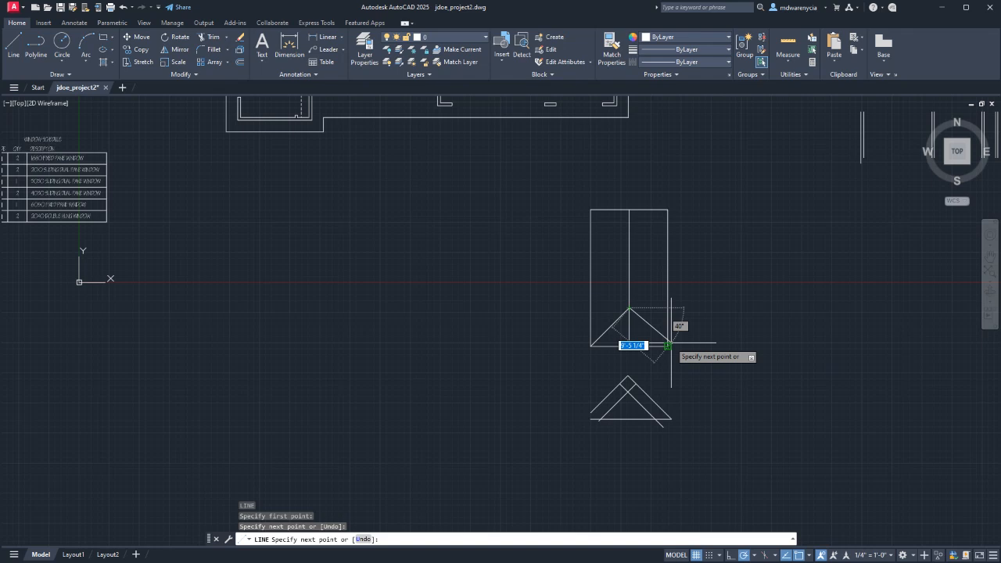
click(668, 346)
key(Escape)
- Shorten the rectangle's centre line by stretching its south end up to the point where the two diagonals meet
click(629, 331)
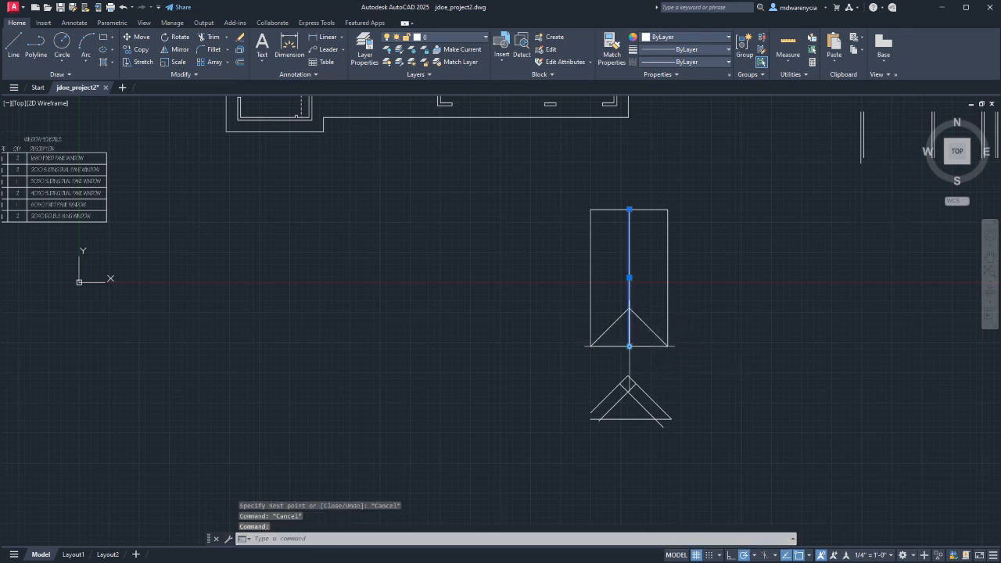
click(630, 345)
click(629, 307)
key(Escape)
- Delete the small triangle and its offset lines below the rectangle
click(670, 429)
click(568, 374)
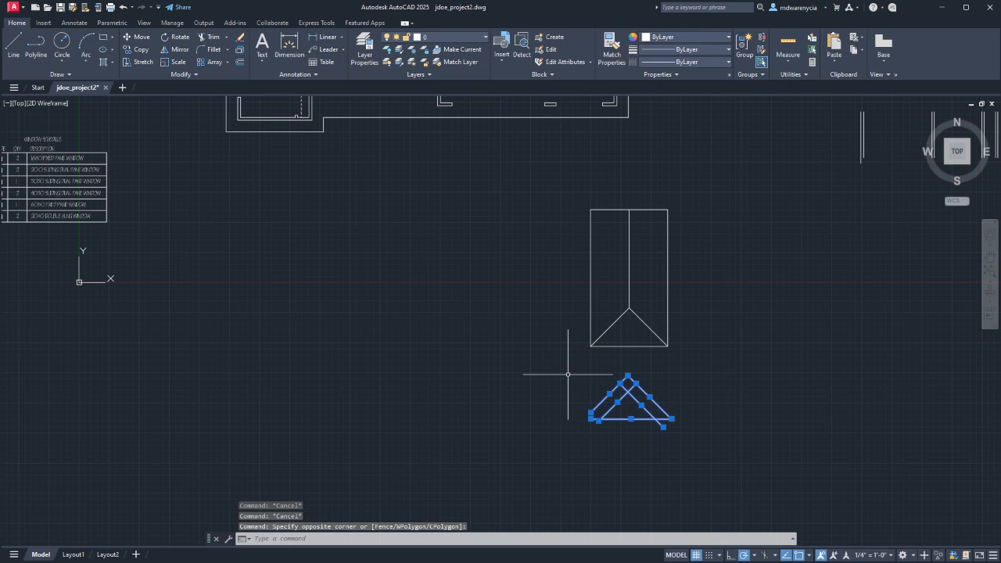
key(Delete)
scroll(532, 374, down, 4)
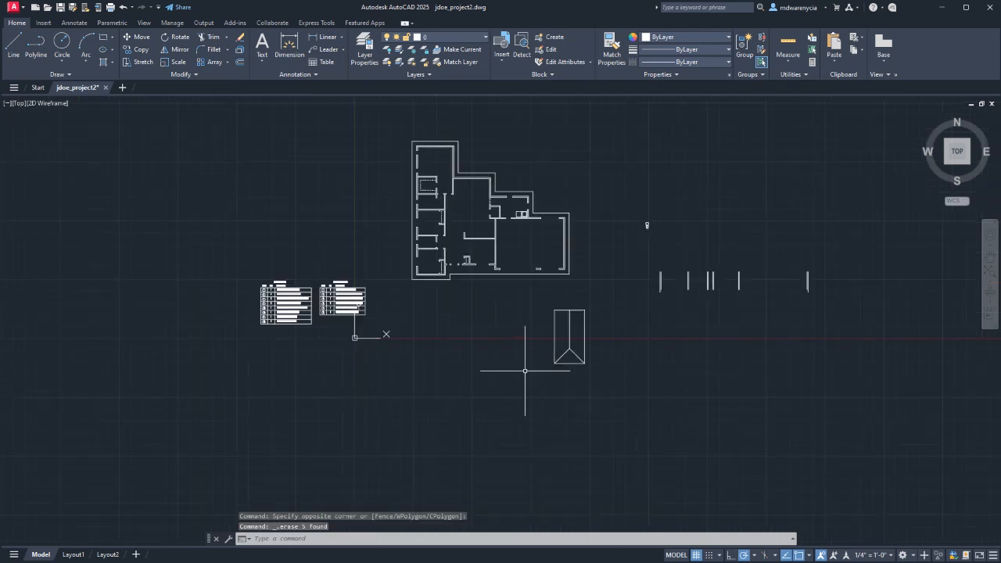
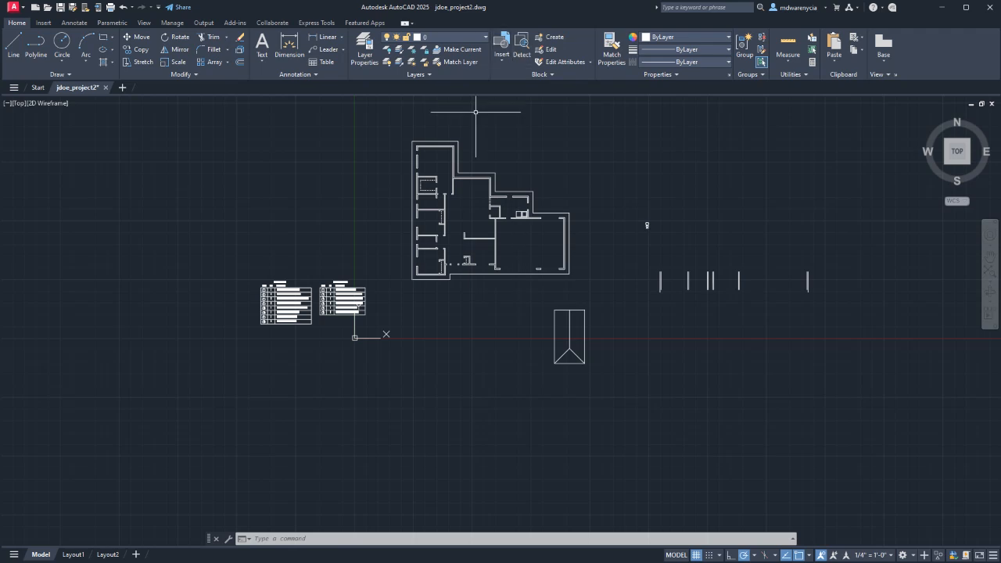
- Turn off the floor plan's layers so the 2' offset outline is left without the walls inside it
click(449, 37)
click(557, 130)
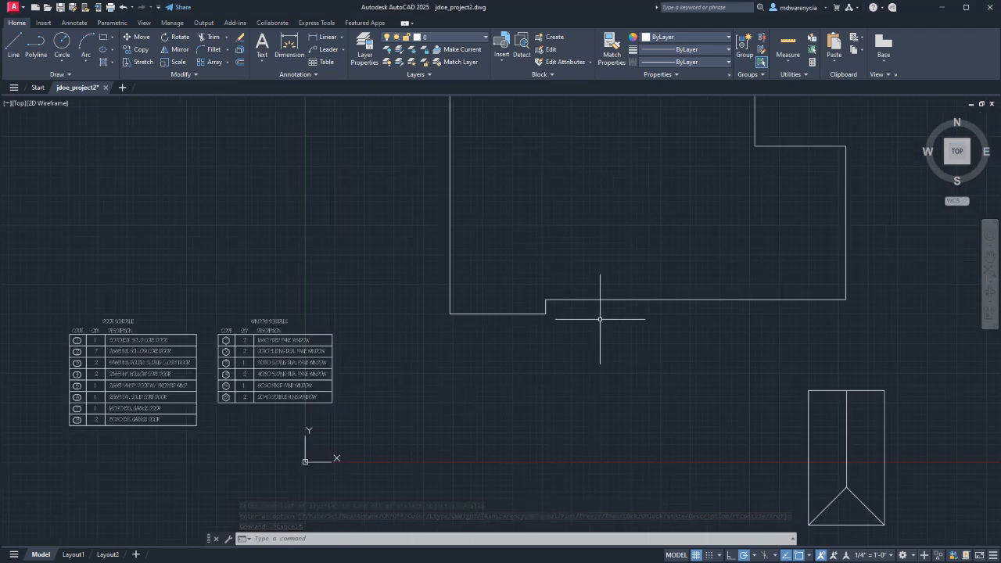
scroll(519, 396, down, 6)
scroll(505, 391, up, 3)
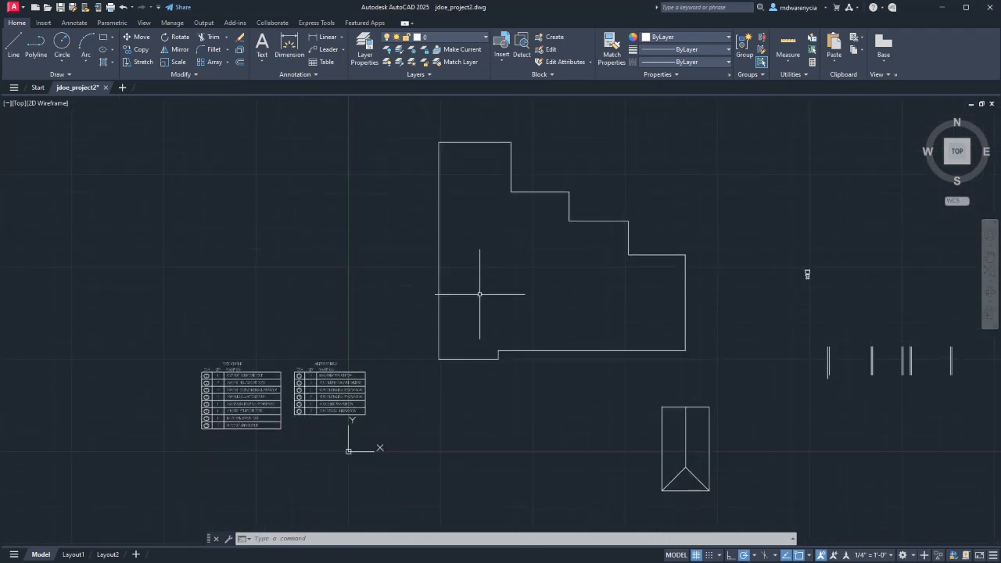
- Draw vertical ridge lines into the outline from the midpoints of the northwest wing's north side and the southwest wing's south side
key(Return)
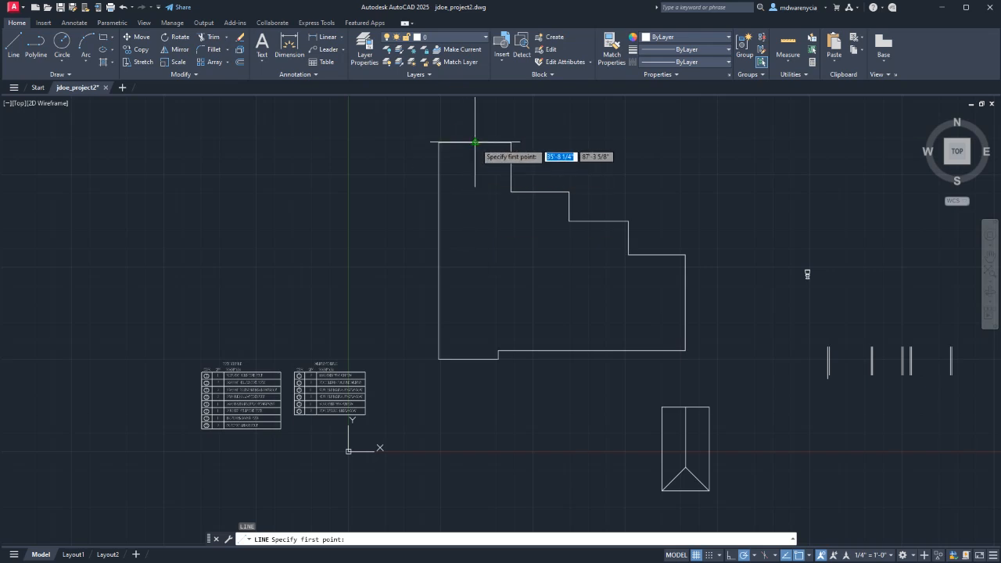
click(475, 142)
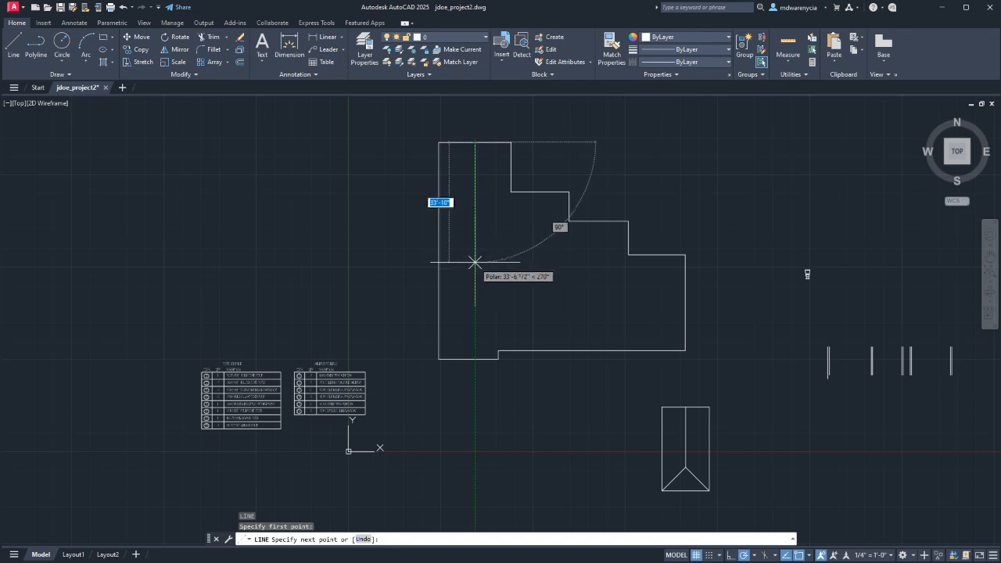
click(475, 266)
key(Return)
key(Return)
click(468, 358)
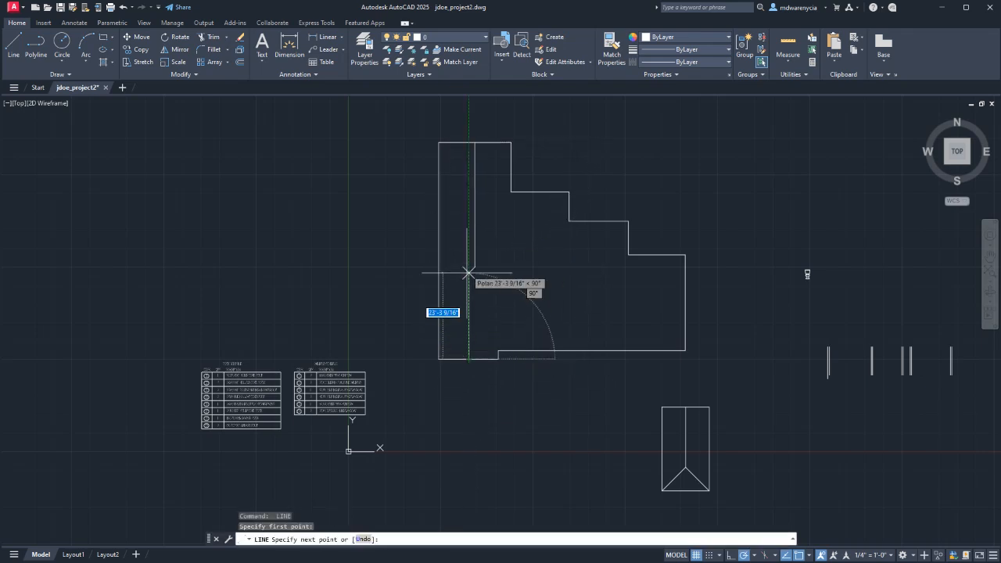
click(468, 233)
key(Escape)
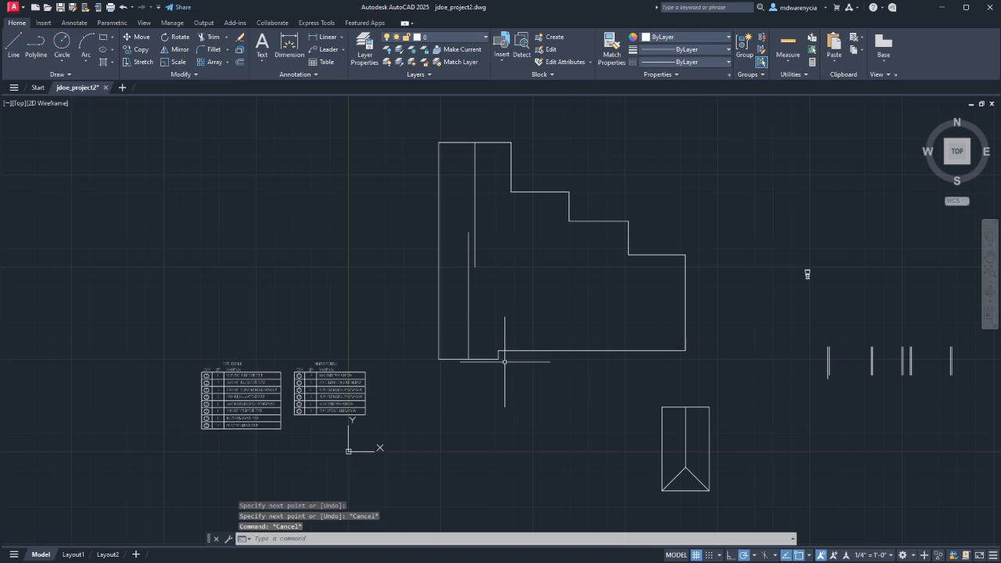
- Draw a horizontal ridge line from the midpoint of the outline's east side westward, ending short of the vertical ridge lines
key(Return)
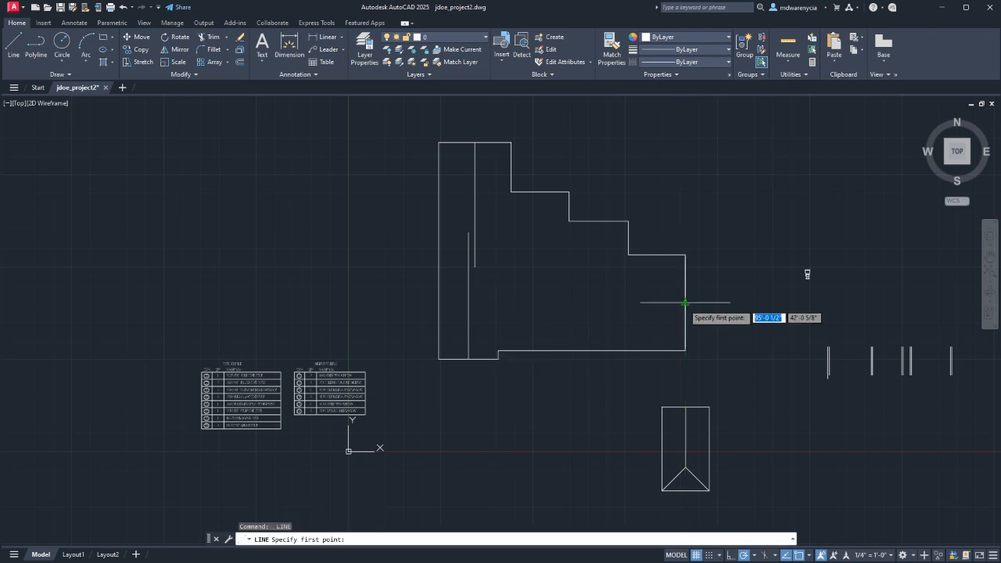
click(685, 302)
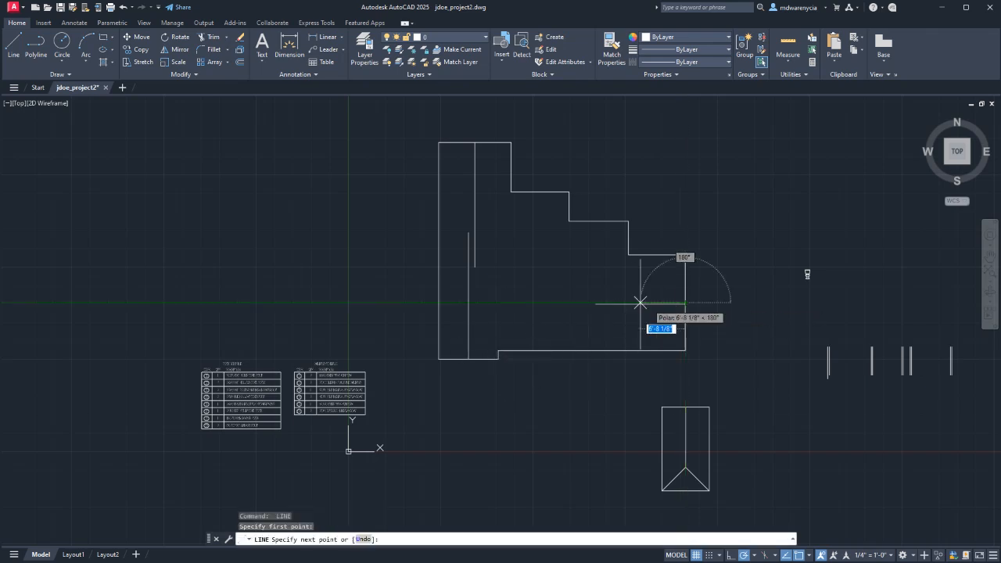
click(500, 301)
key(Return)
- Try a vertical line south from the midpoint of the north side between the two eastern steps, and erase it
key(Return)
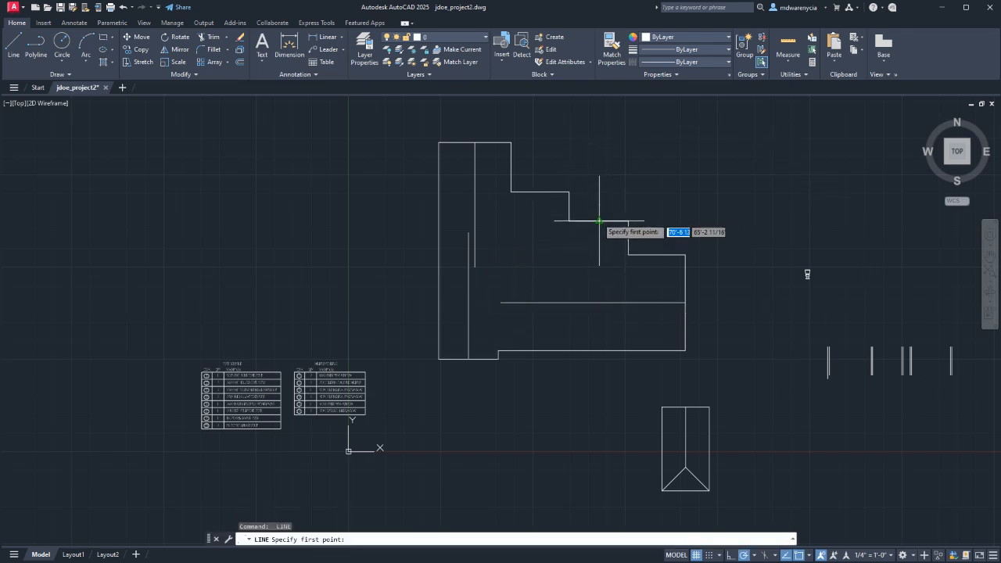
click(599, 221)
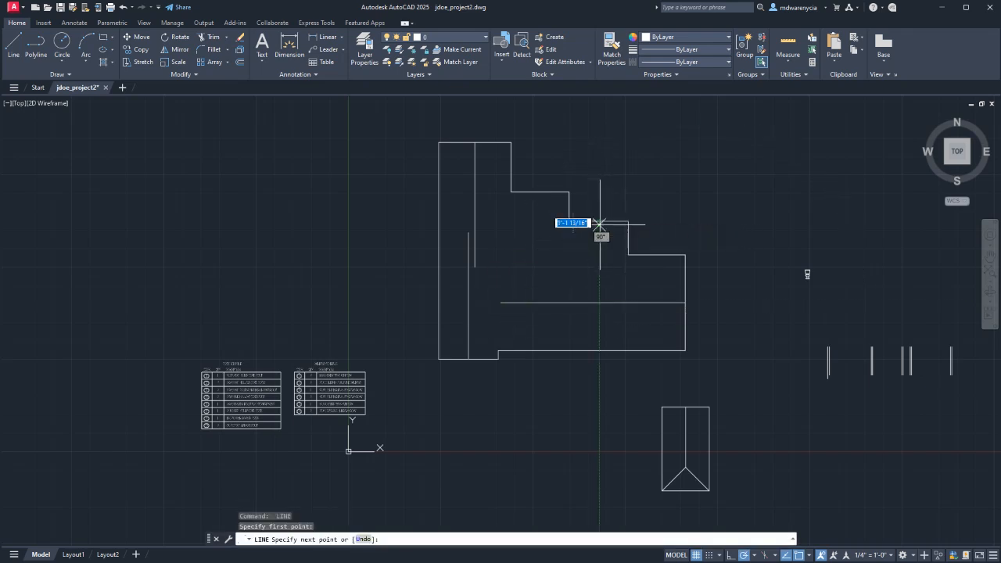
click(599, 287)
key(Return)
key(Return)
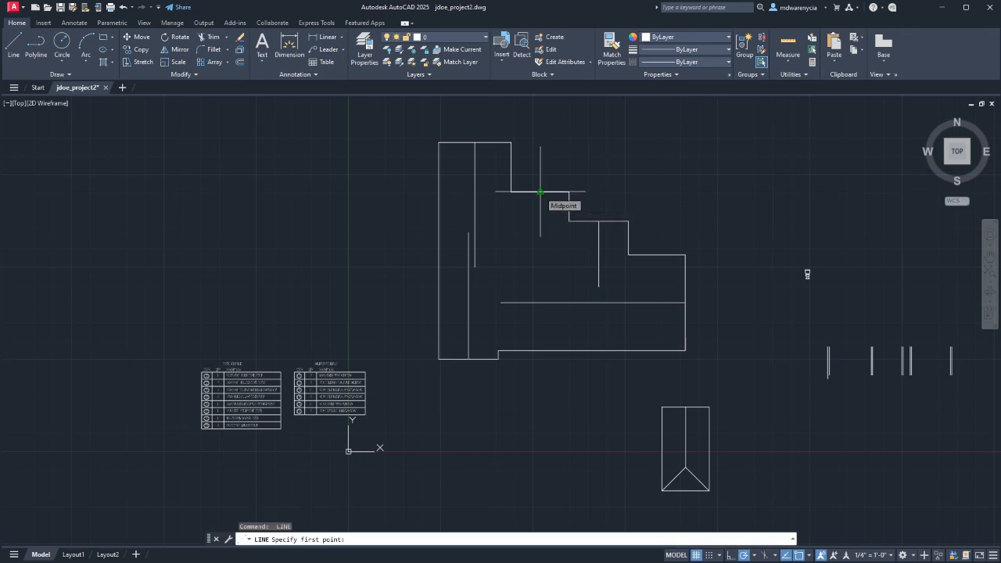
key(Escape)
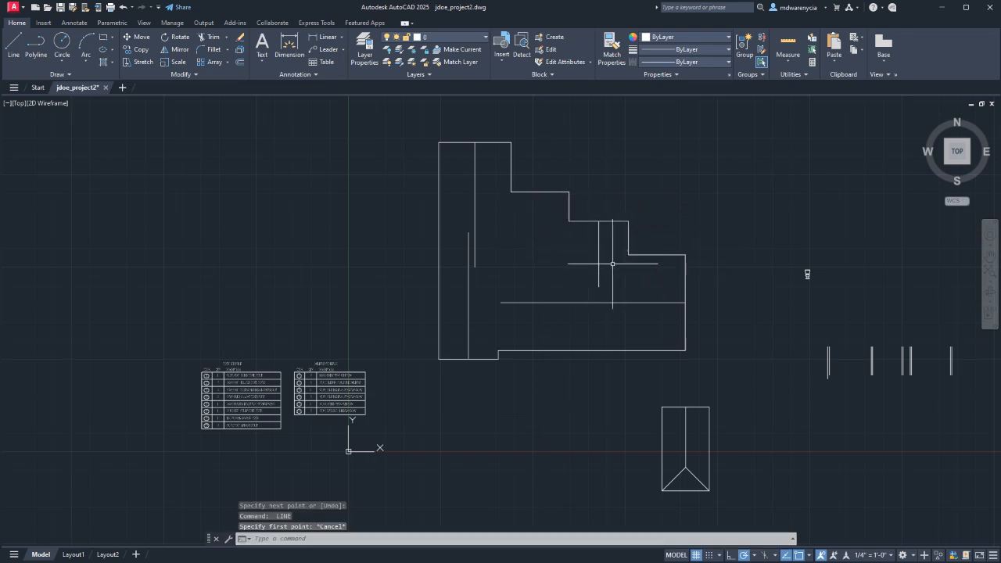
click(599, 270)
click(581, 251)
key(Delete)
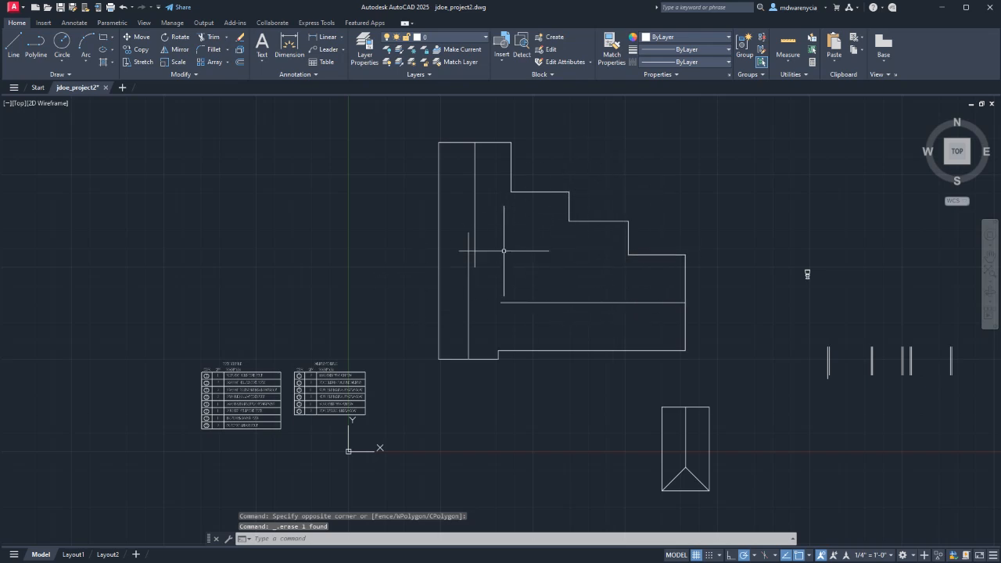
- Draw two 45° hip lines from the southwest wing's south corners to a shared point on its vertical ridge
key(l)
key(Return)
scroll(457, 356, up, 2)
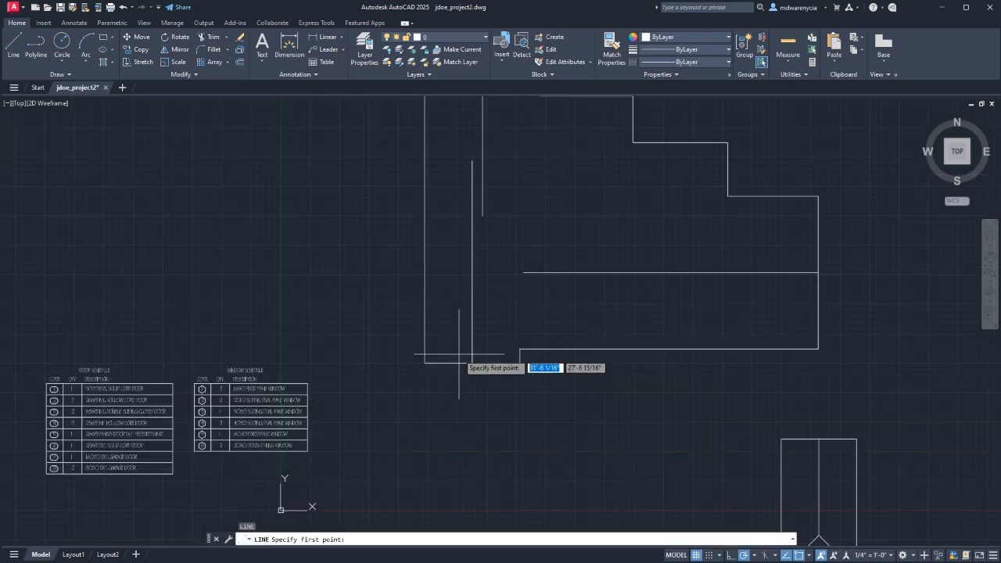
click(425, 362)
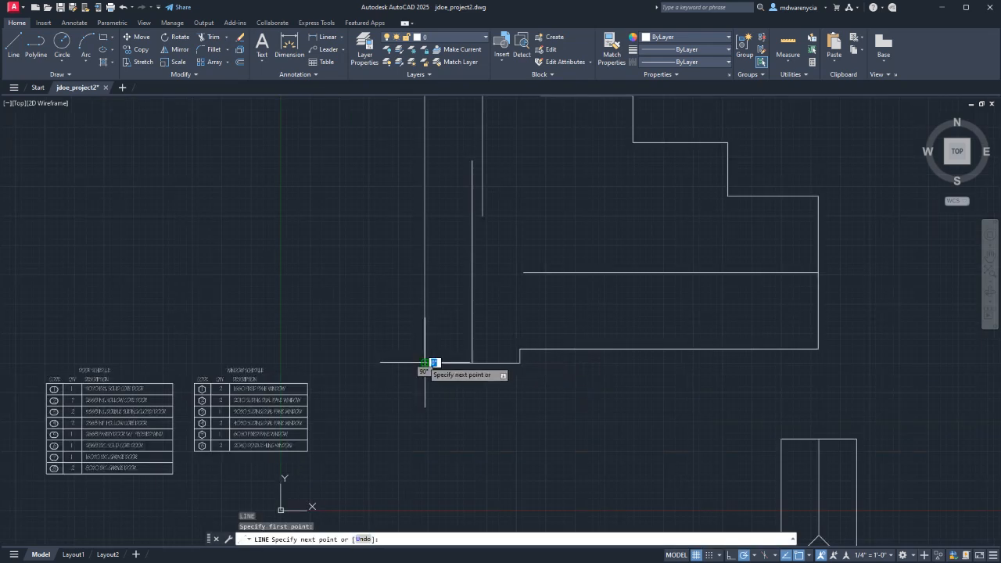
click(471, 316)
click(518, 361)
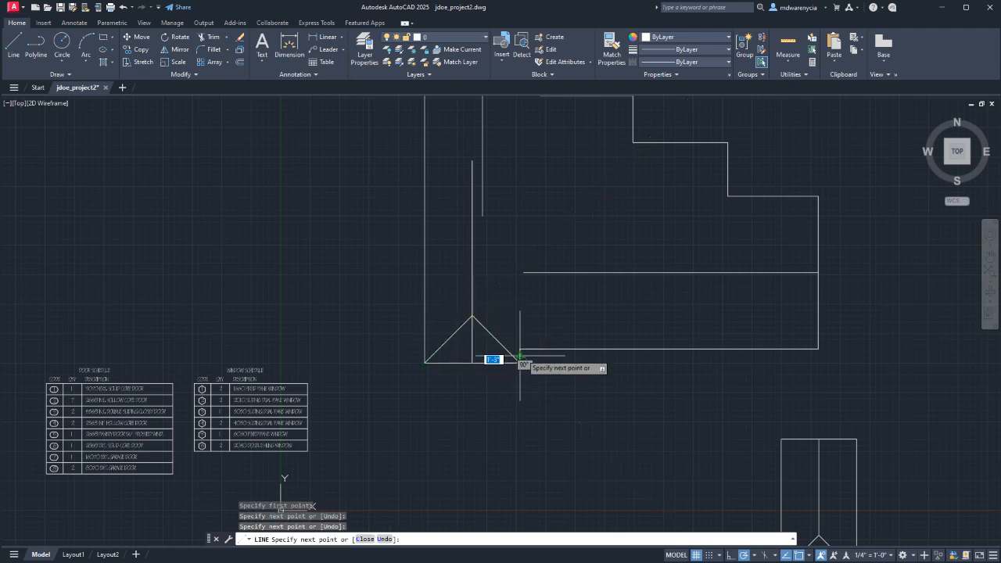
key(Return)
- Draw a 45° line from the southwest wing's inner corner up to the ridge, and continue it northeast past the horizontal ridge
key(Return)
click(519, 349)
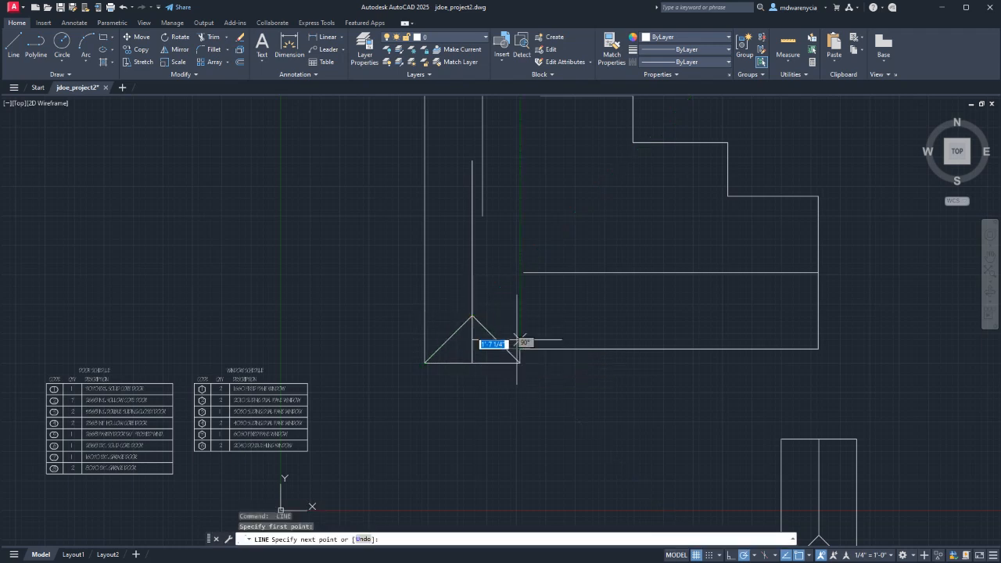
click(471, 300)
click(524, 249)
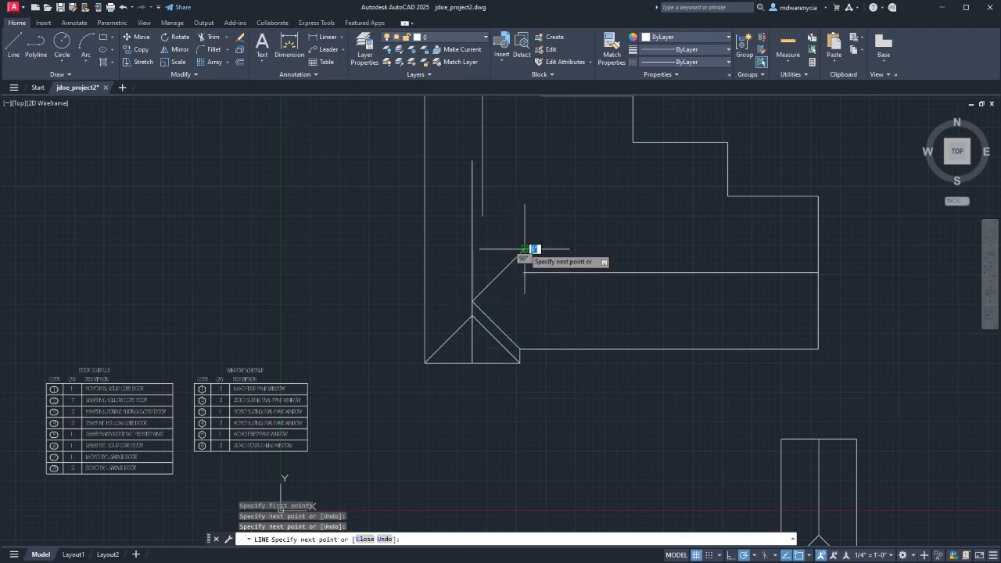
key(Escape)
key(Escape)
- Stretch the horizontal ridge's west end to meet the diagonal line running northeast from the southwest wing's ridge
click(551, 283)
click(528, 267)
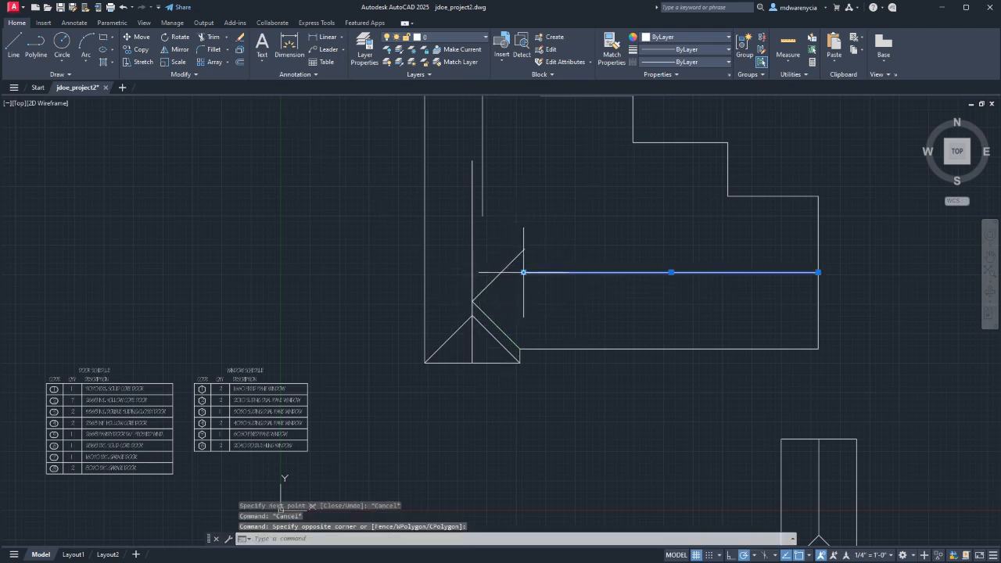
click(523, 272)
middle_drag(498, 212, 510, 328)
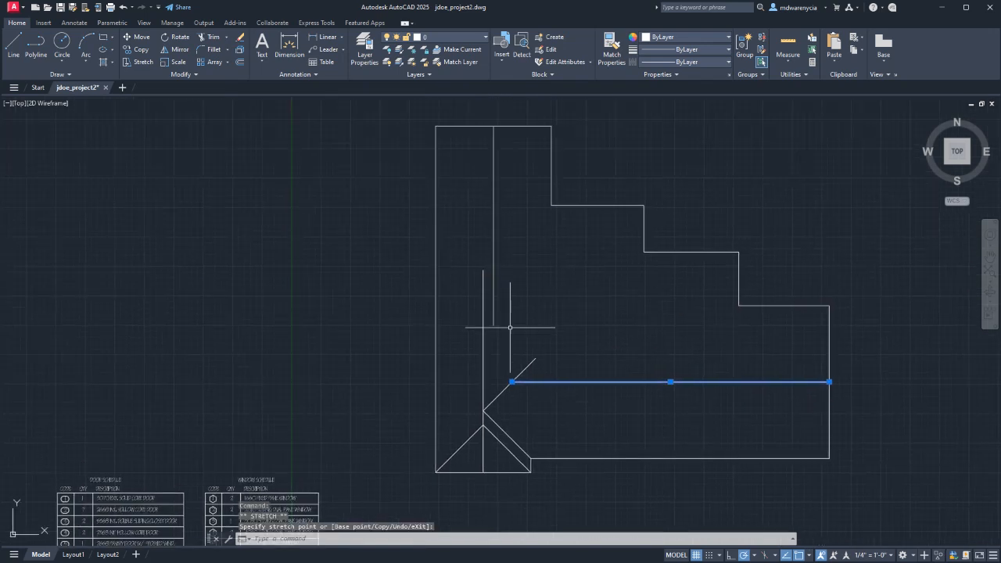
- Draw two 45° hip lines from the north wing's northwest and northeast corners to a shared point on its vertical ridge
key(Escape)
click(483, 357)
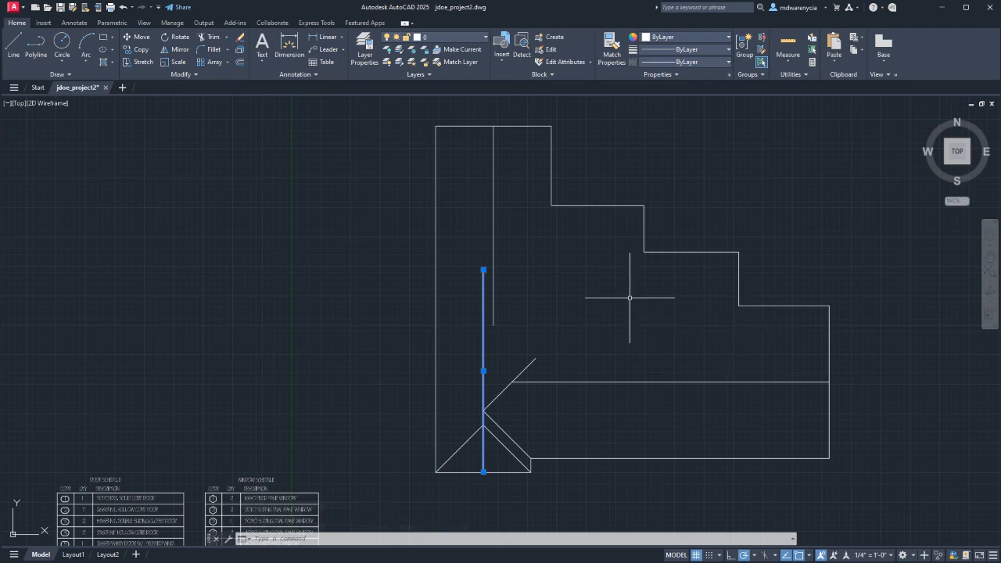
text(l)
key(Return)
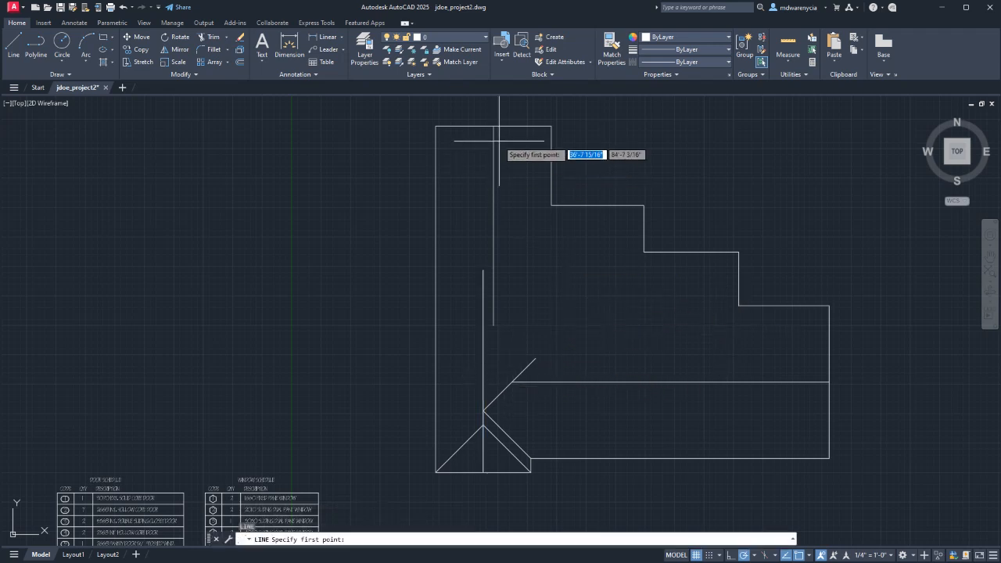
click(435, 126)
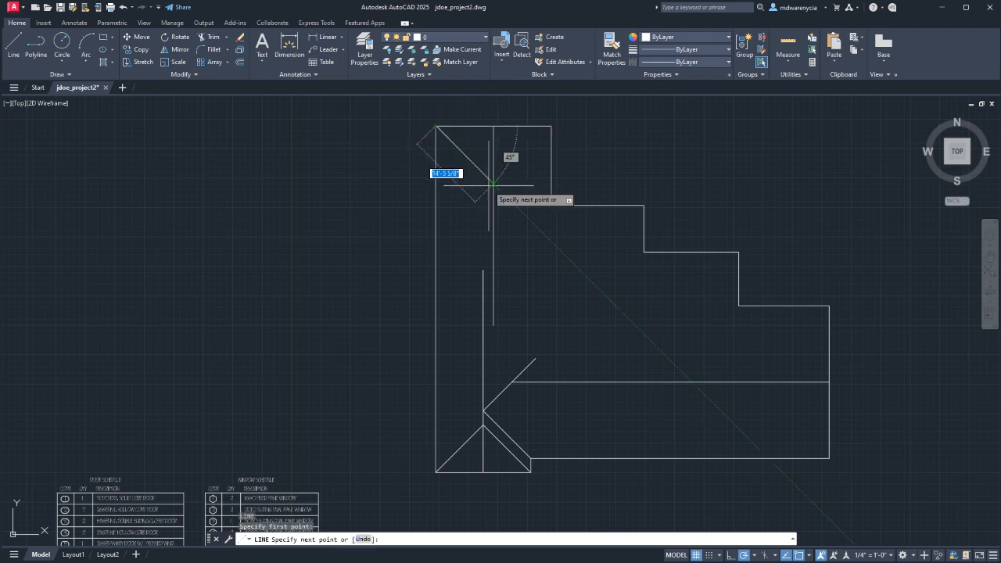
click(494, 184)
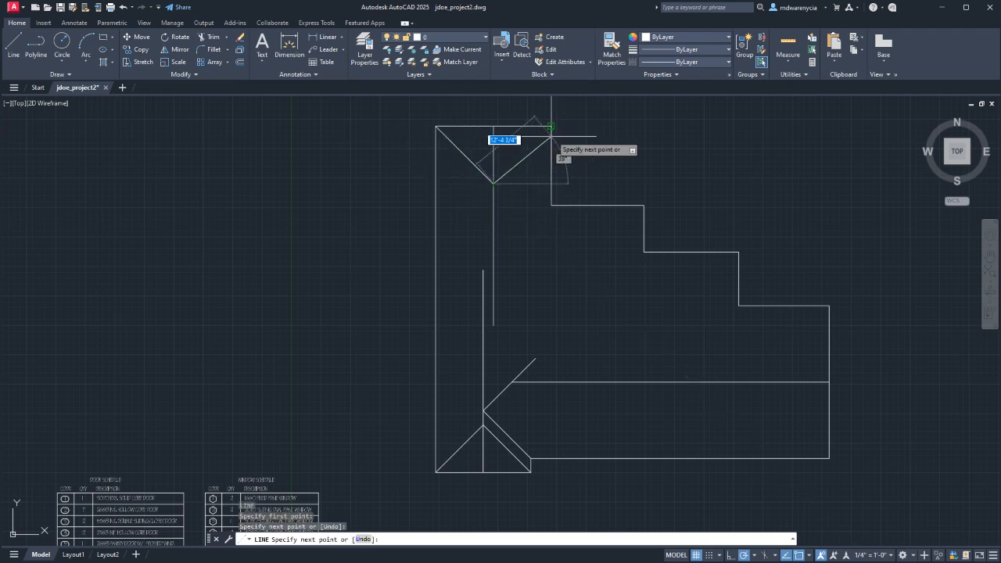
click(551, 126)
key(Return)
- Draw a 45° valley line southwest from the north wing's inner corner to its vertical ridge
key(Return)
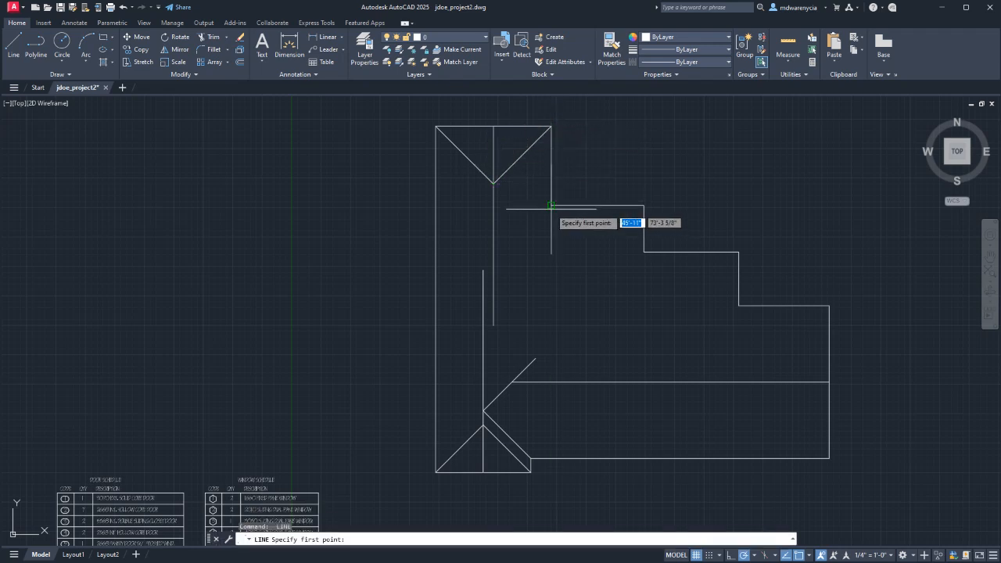
click(552, 205)
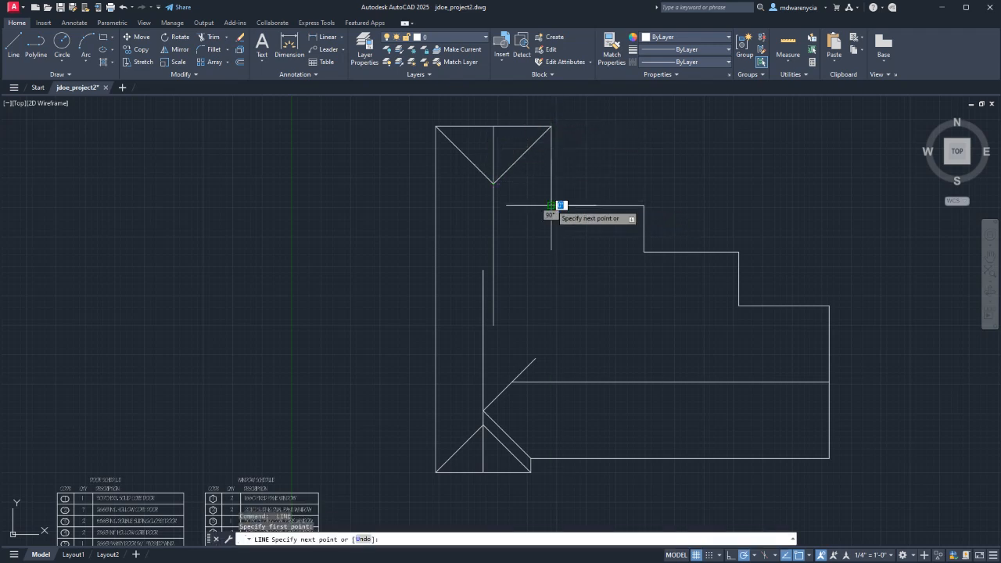
click(493, 264)
key(Escape)
key(Escape)
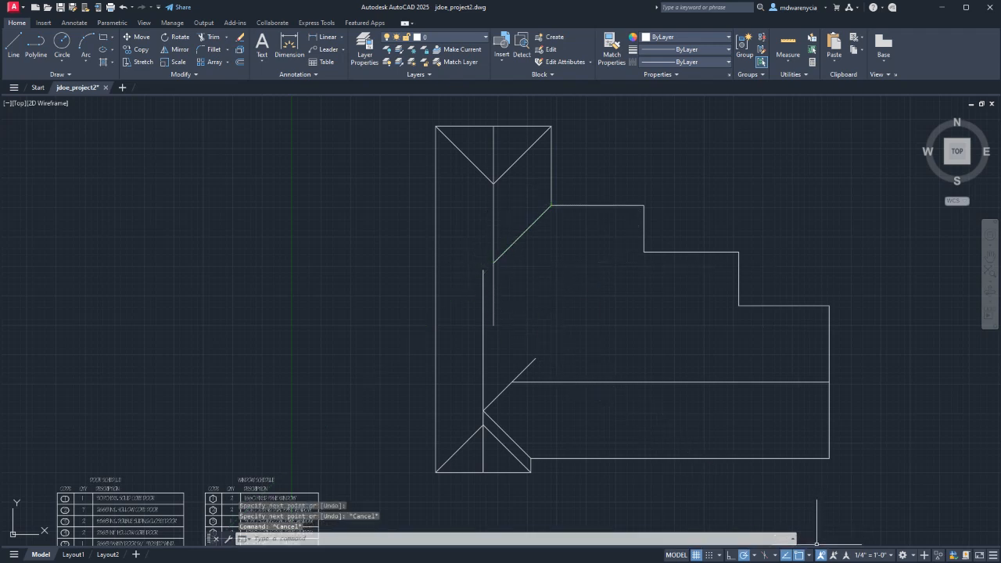
- Draw a long 45° line southwest from the outer corner of the first step east of the north wing, ending near the vertical ridges
click(754, 556)
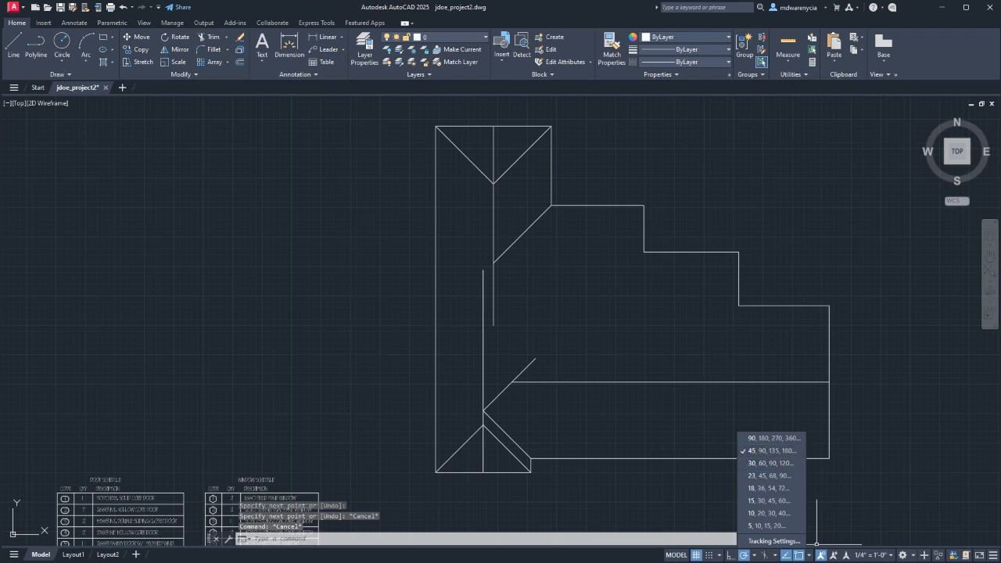
click(617, 294)
text(l)
key(Return)
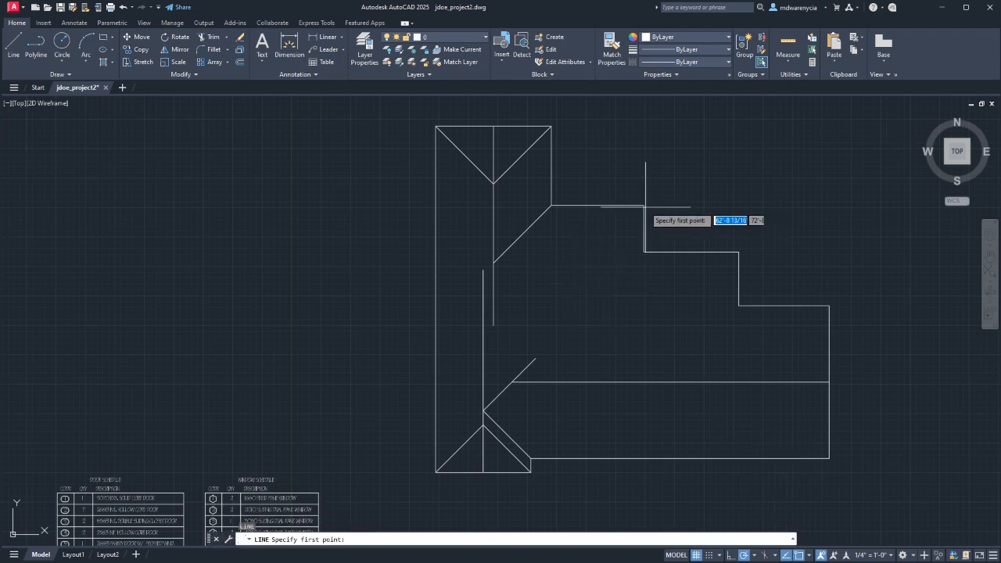
click(644, 205)
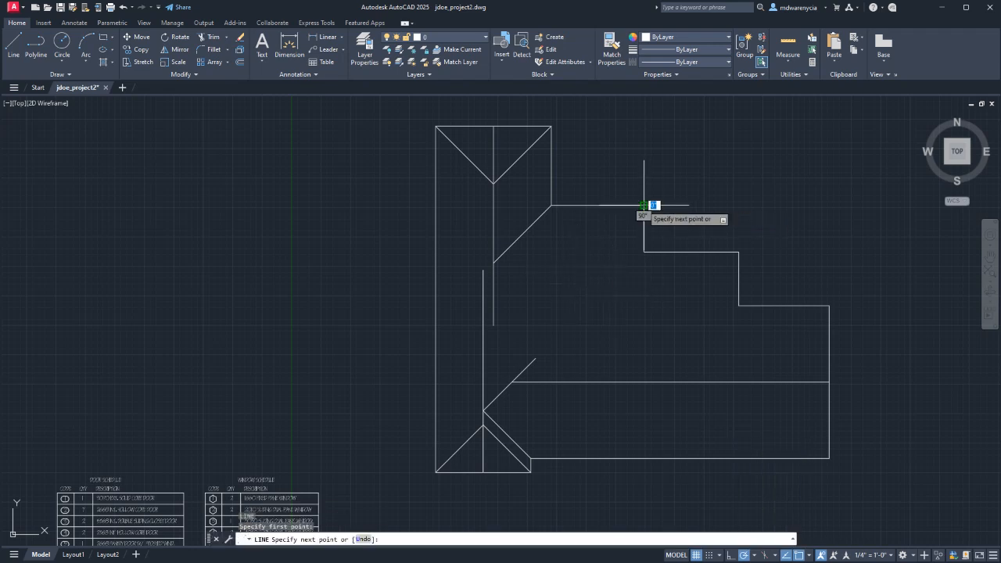
click(499, 349)
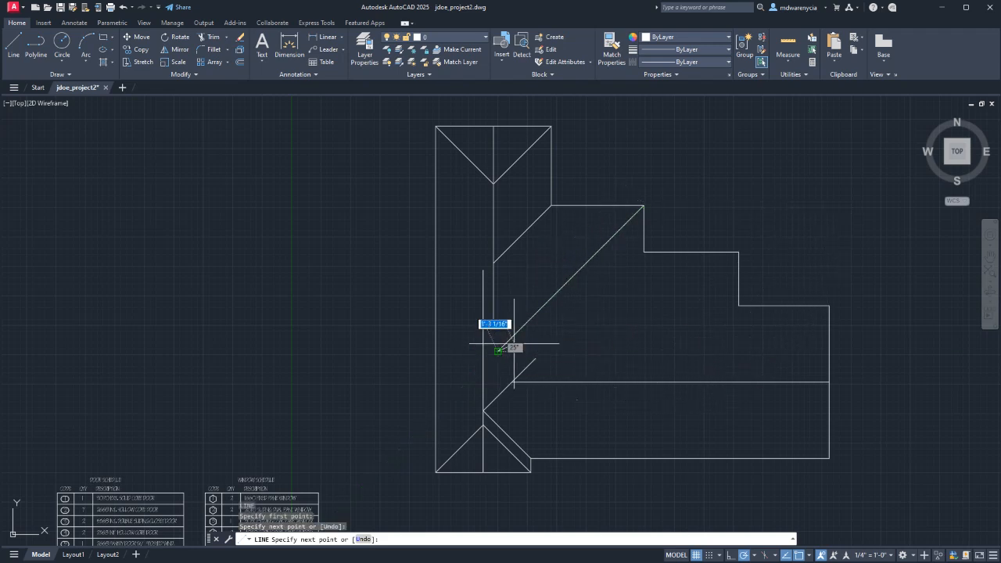
key(Return)
- Draw a 45° line southwest from the inner corner between the first and second eastern steps, stopping short of the horizontal ridge
key(Return)
click(643, 252)
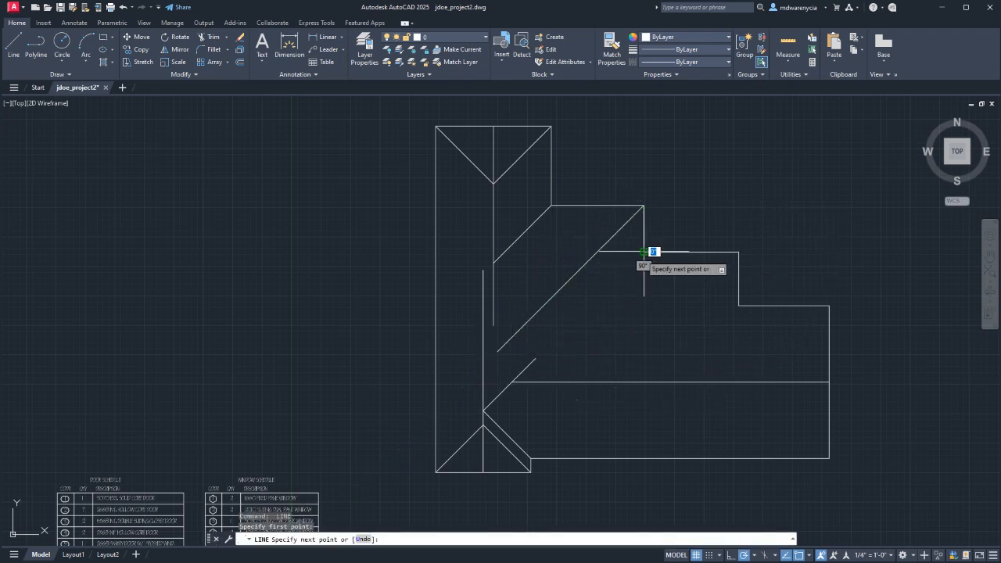
click(548, 350)
key(Return)
key(Return)
key(Return)
key(Return)
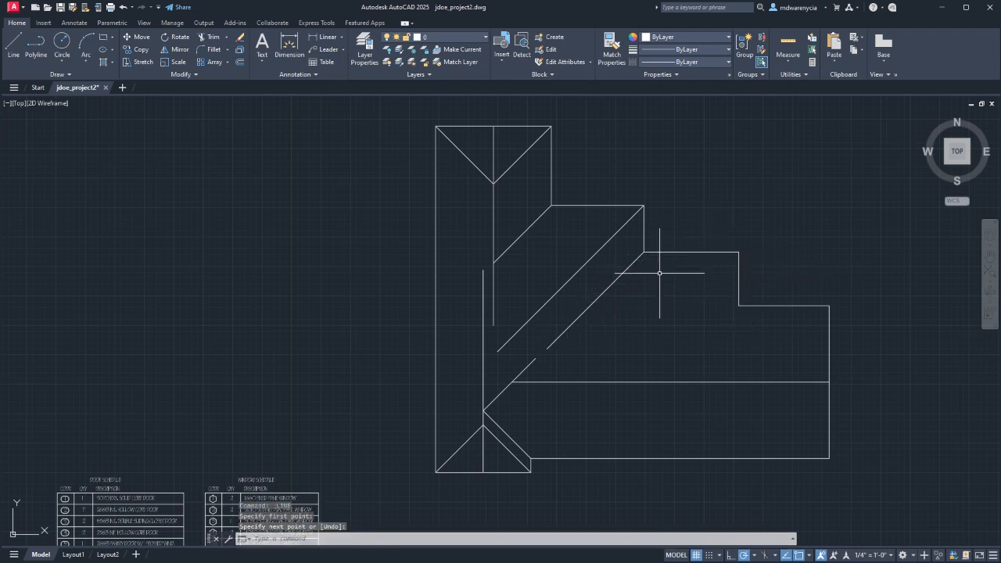
- Draw a 45-degree line from the upper outer corner of the middle step in the outline down to the long horizontal ridge line
key(Return)
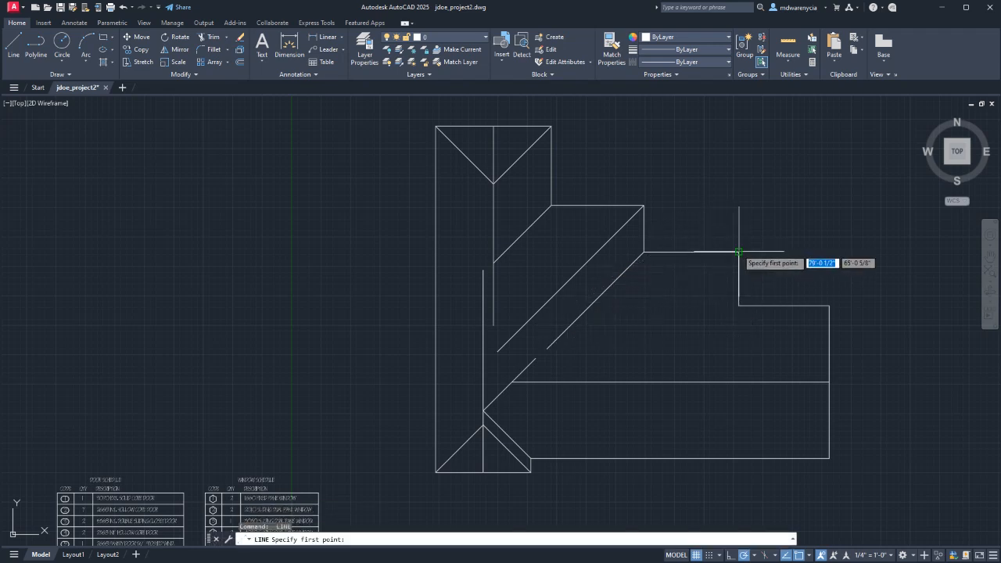
click(739, 252)
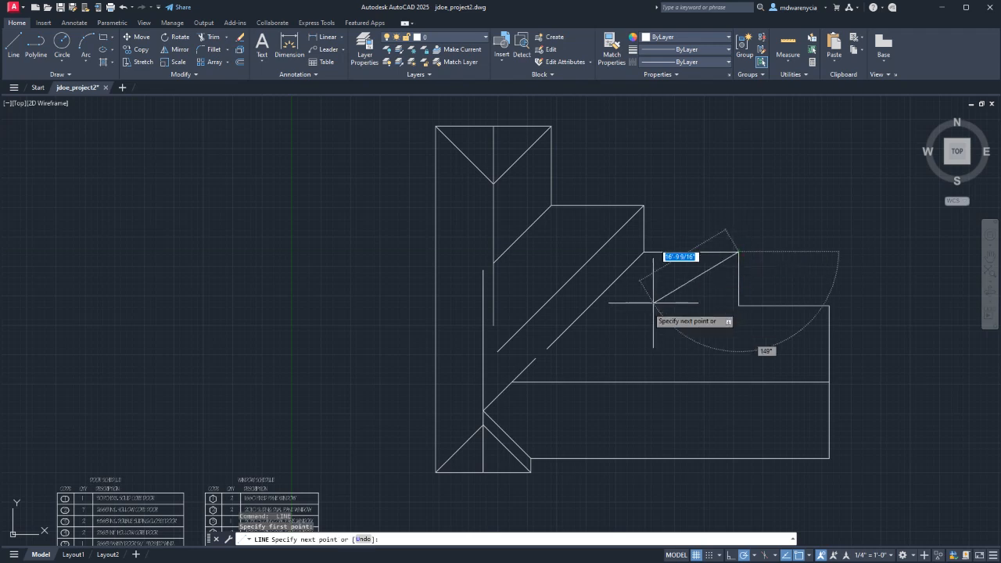
click(621, 368)
key(ctrl+z)
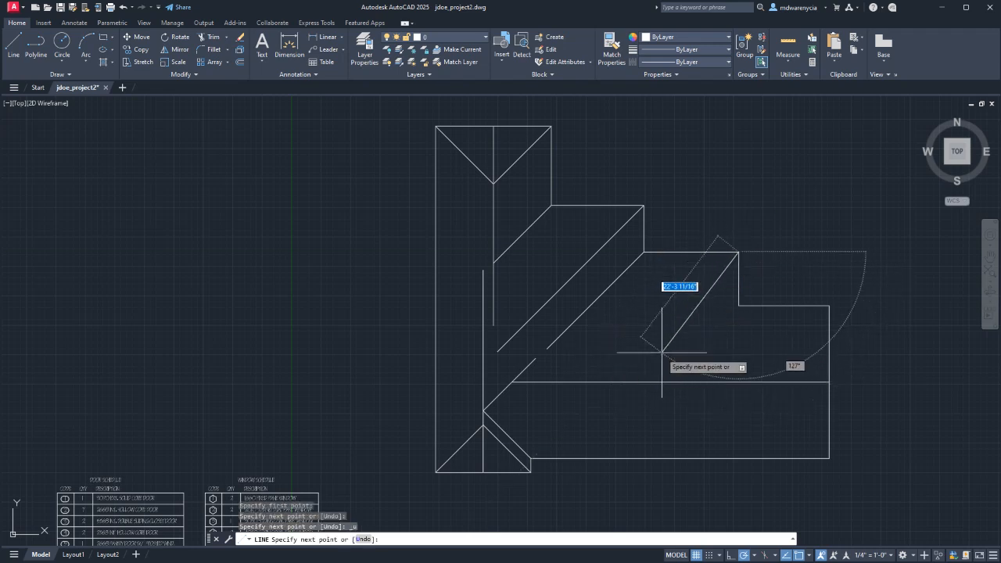
click(607, 382)
key(Return)
- Draw a 45-degree valley line from the inner corner between the middle and easternmost steps to the horizontal ridge line
key(Return)
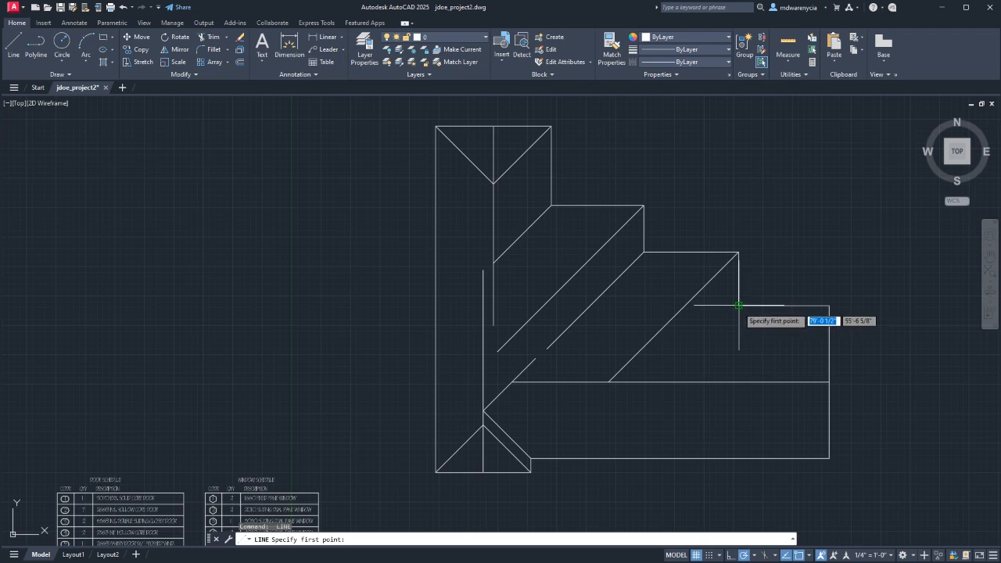
click(738, 305)
click(662, 382)
key(Return)
- Draw the two east-end hip lines from the upper corner to the horizontal ridge and from that ridge point to the lower corner
key(Return)
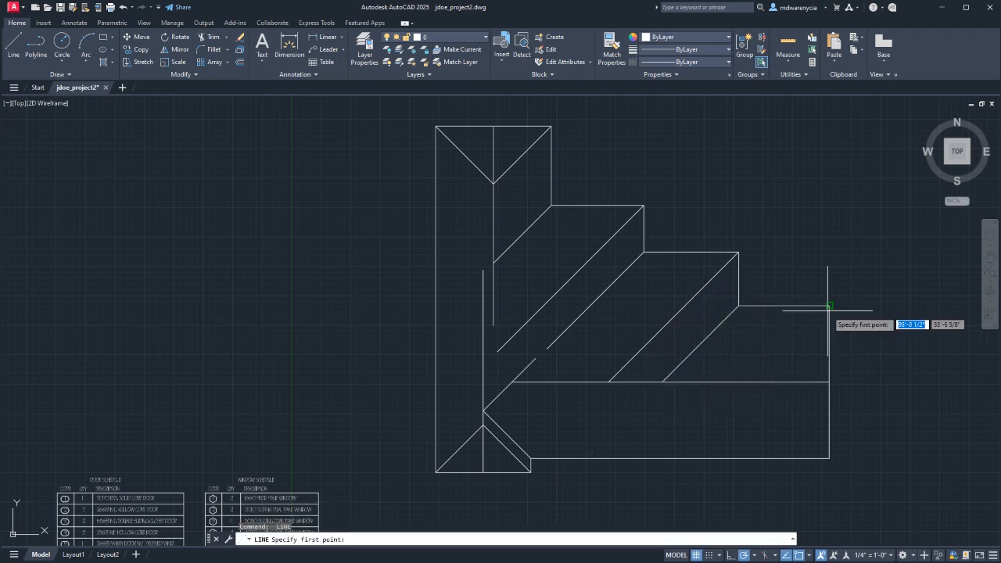
click(829, 305)
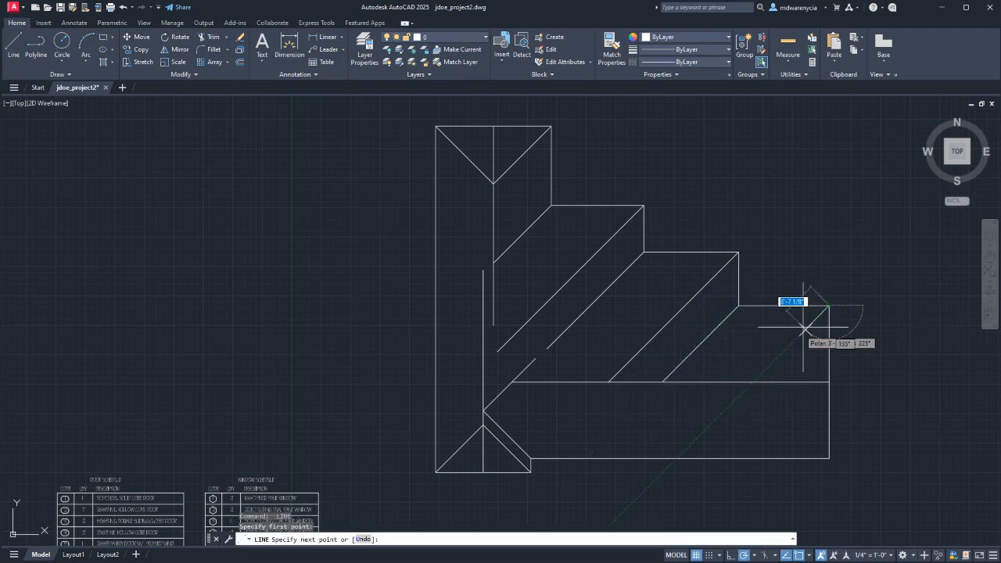
click(752, 381)
key(Return)
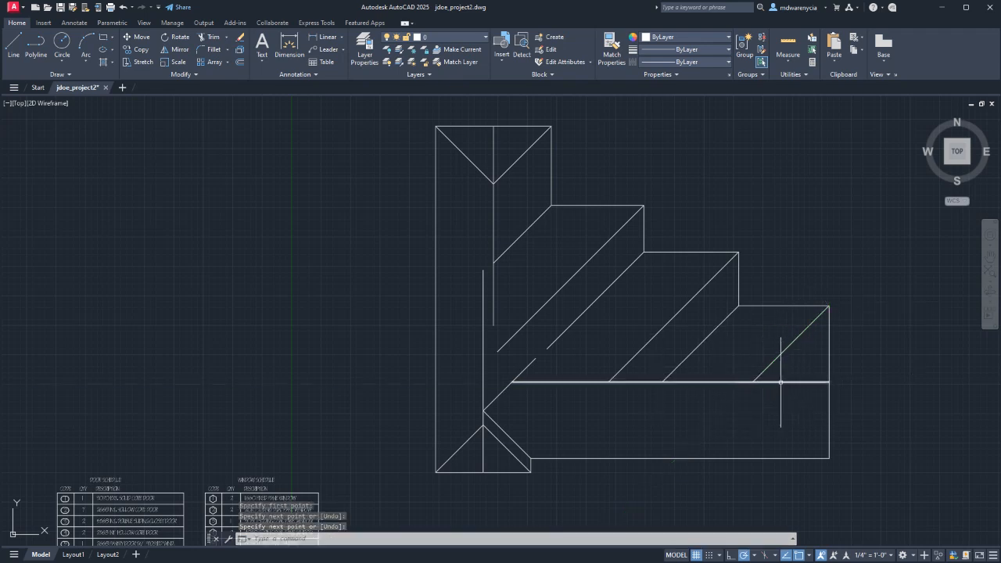
text(l)
key(Return)
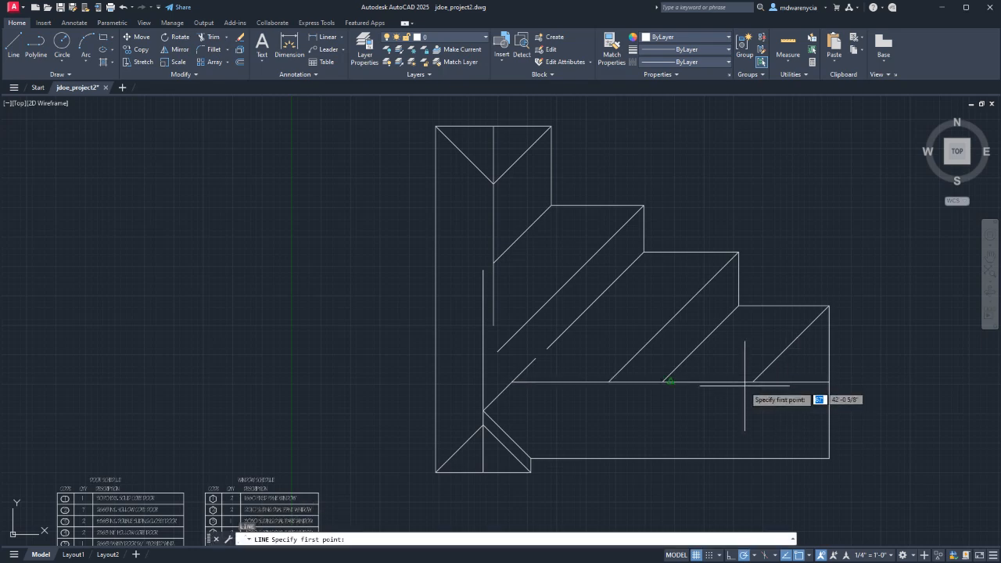
click(752, 382)
click(828, 457)
key(Escape)
key(Escape)
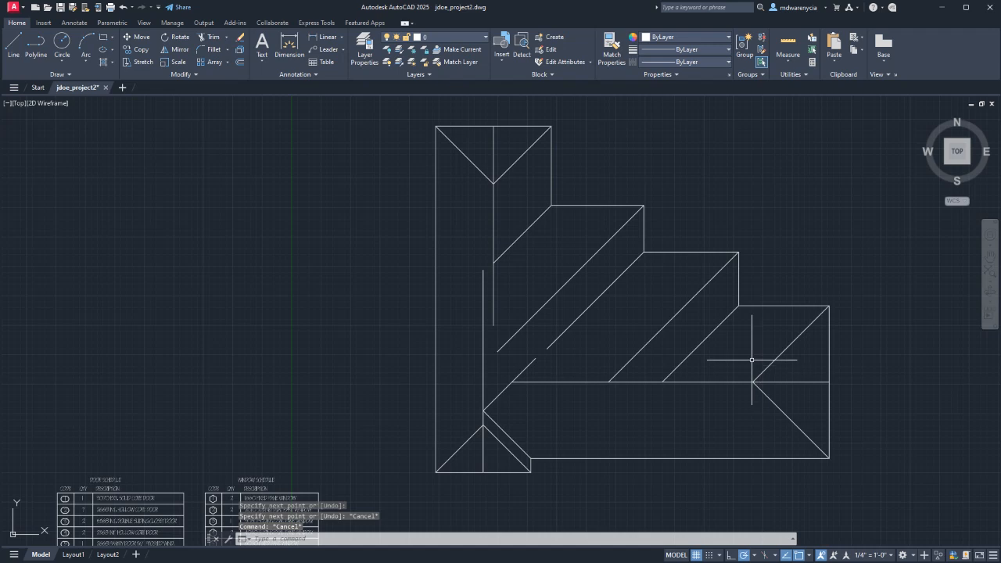
- Draw a 45-degree connector from the valley's ridge end up to the adjacent diagonal, continued west as a horizontal ridge about 23 feet long
text(l)
key(Return)
click(662, 382)
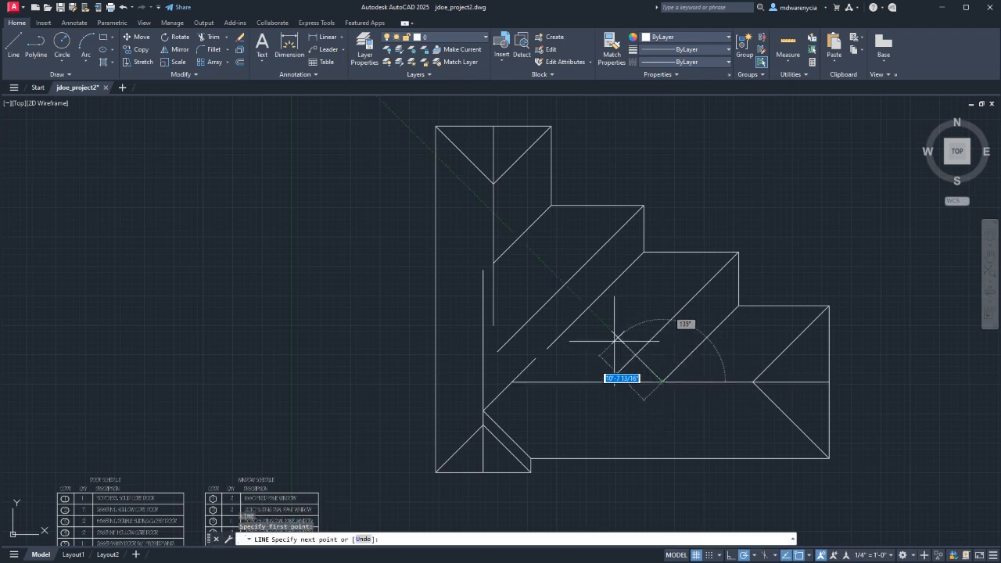
click(635, 355)
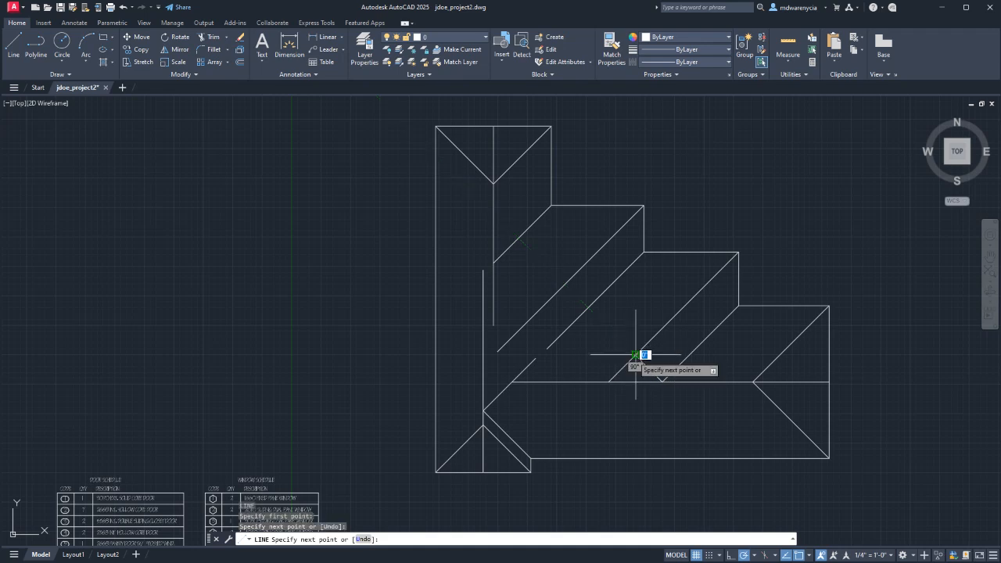
click(504, 354)
key(Escape)
key(Escape)
- Stretch the lower end of the middle step's diagonal back to its junction with the new upper ridge line
click(609, 369)
click(614, 368)
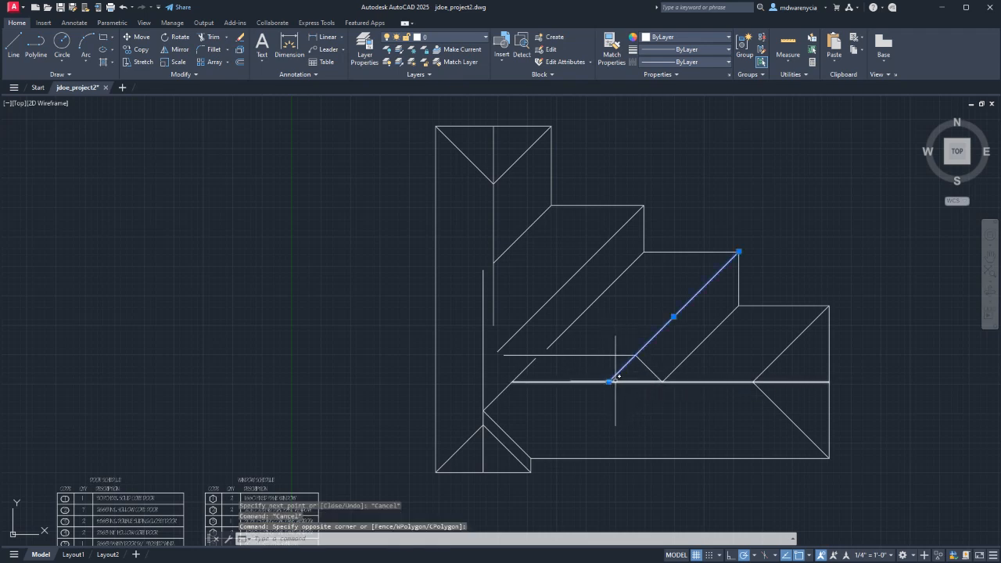
click(609, 381)
click(636, 355)
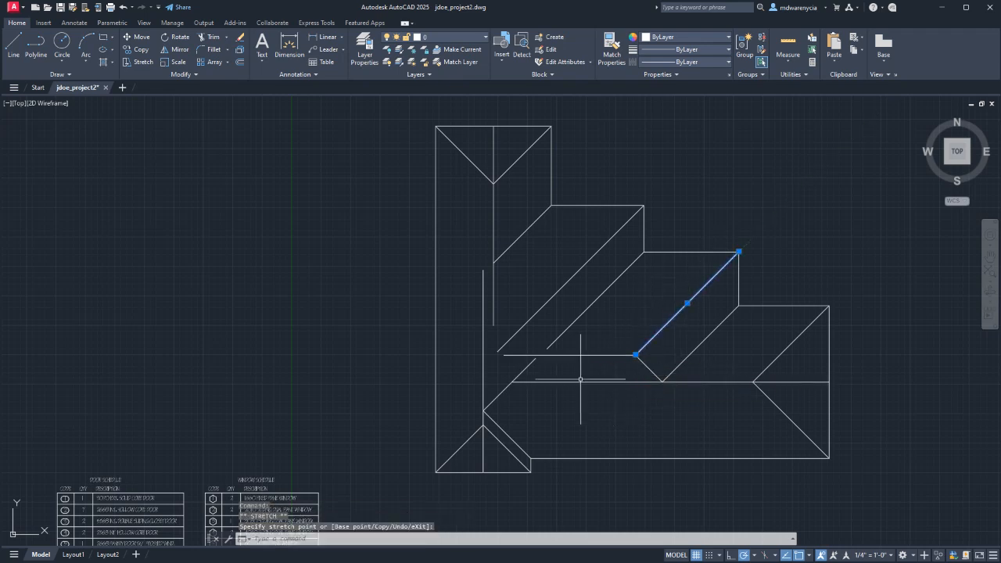
- Shorten the lower horizontal ridge at both ends so it spans from the valley junction to the east hip apex
click(578, 390)
click(567, 380)
click(513, 382)
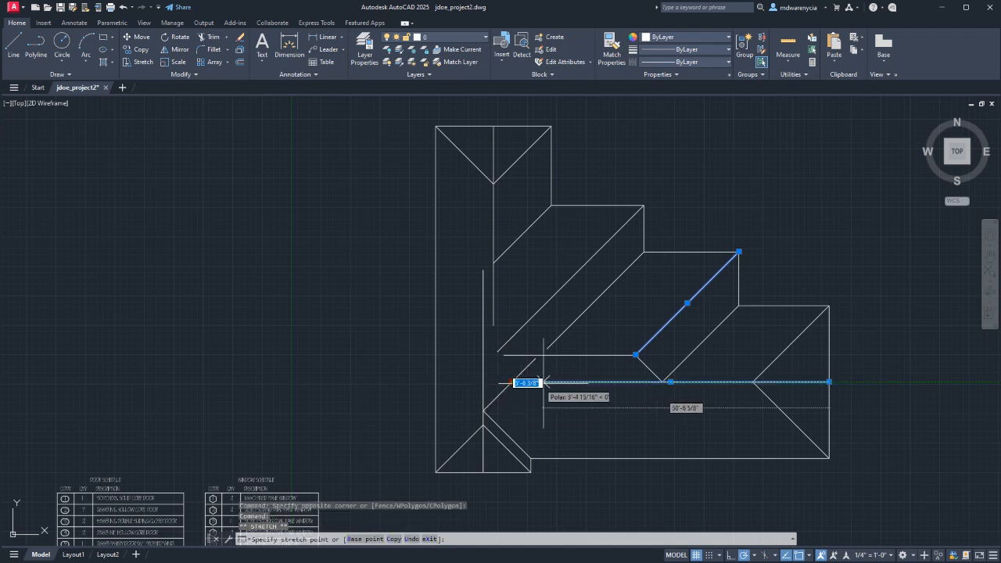
click(663, 382)
key(Escape)
key(Escape)
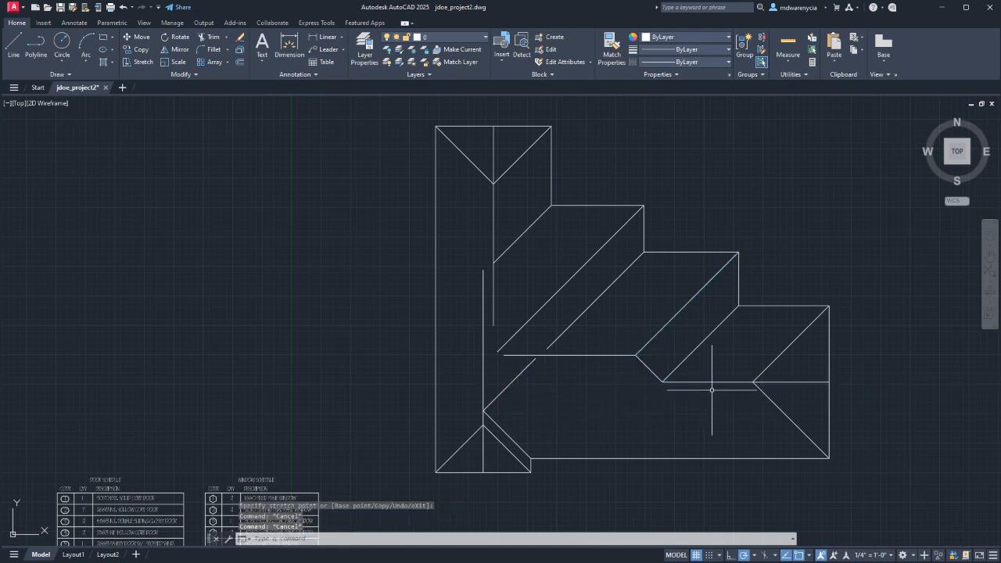
click(782, 383)
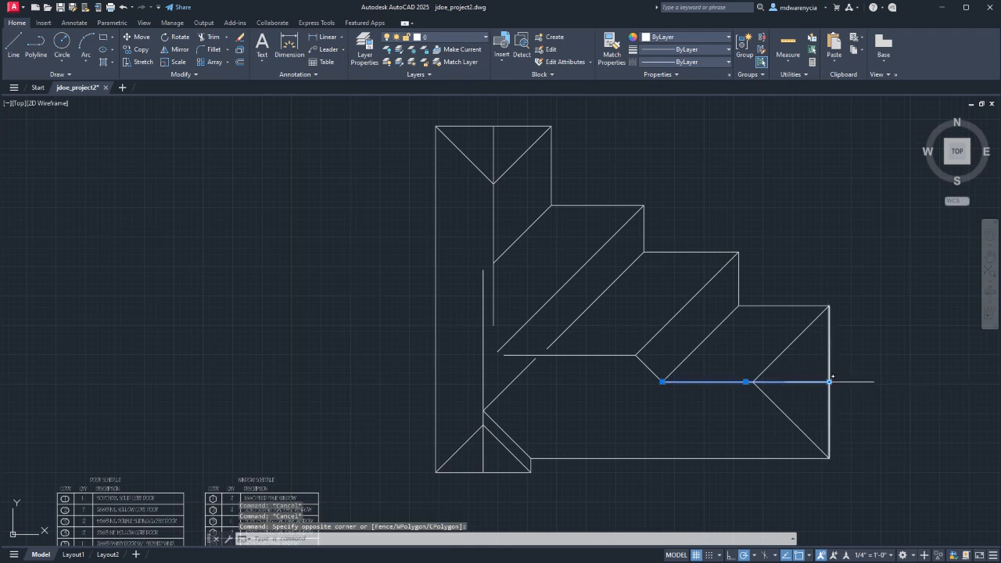
click(829, 382)
click(752, 382)
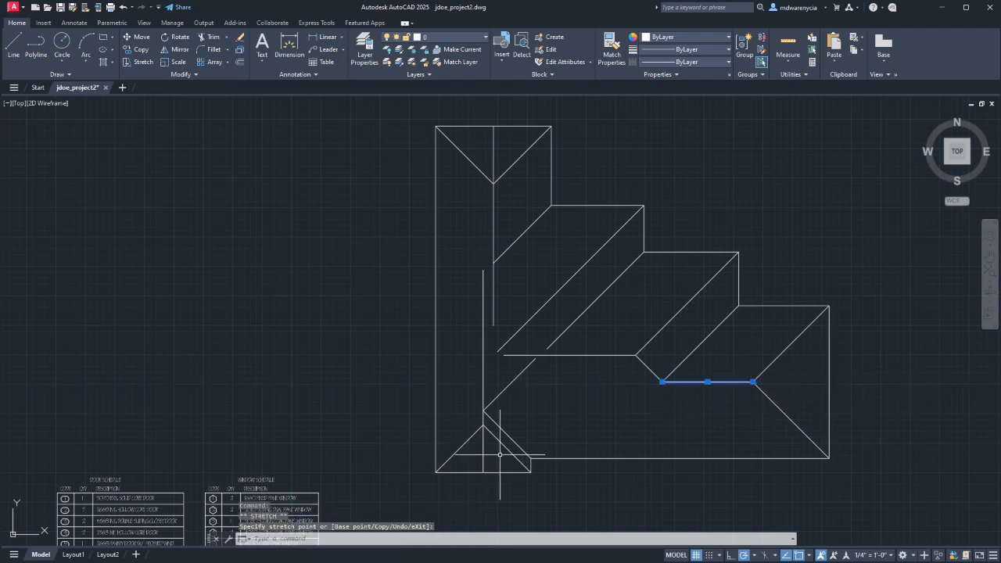
- Shorten the lower vertical ridge to run from the lower hip apex up to the lower end of the nearby diagonal line
click(483, 450)
click(483, 472)
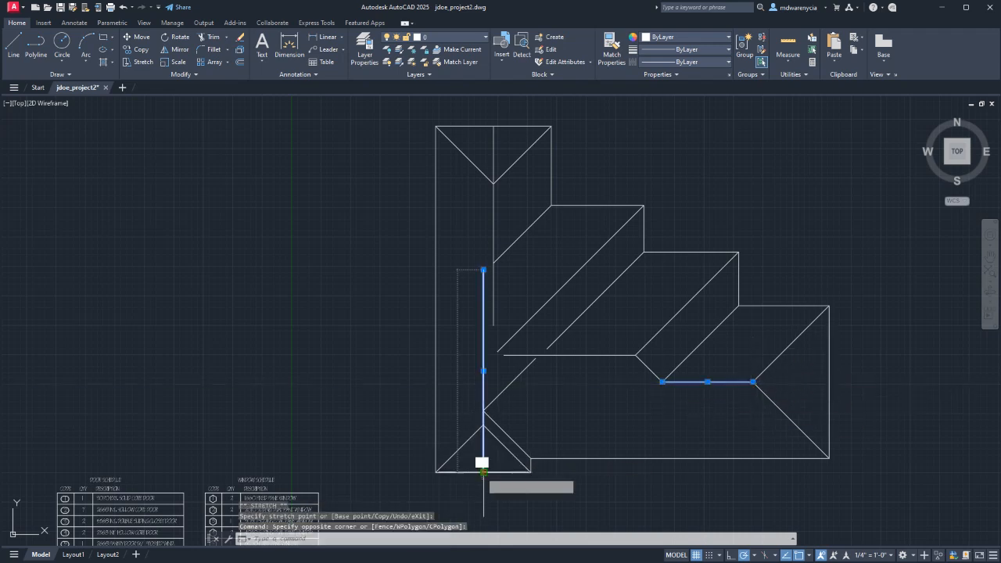
click(483, 424)
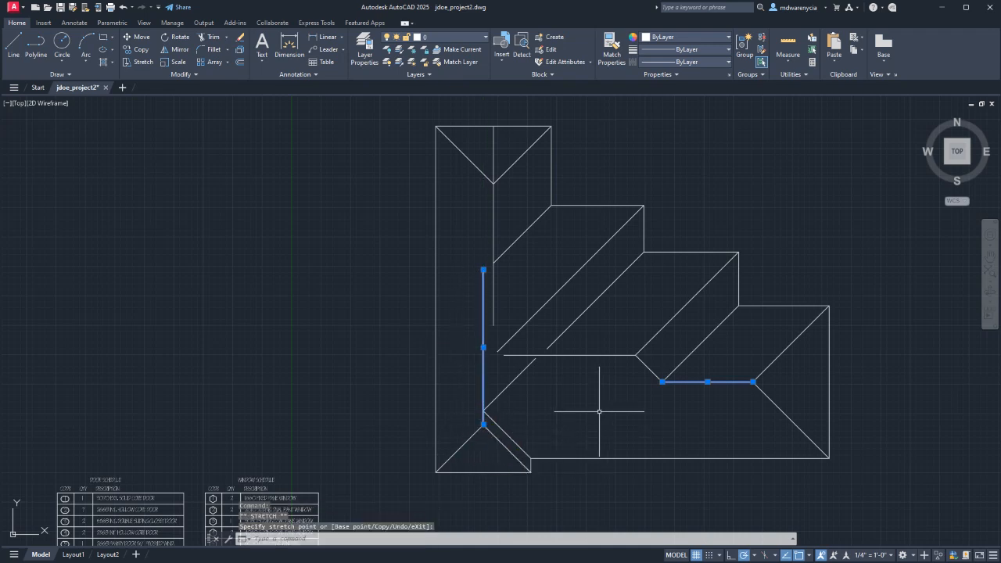
key(Escape)
key(Escape)
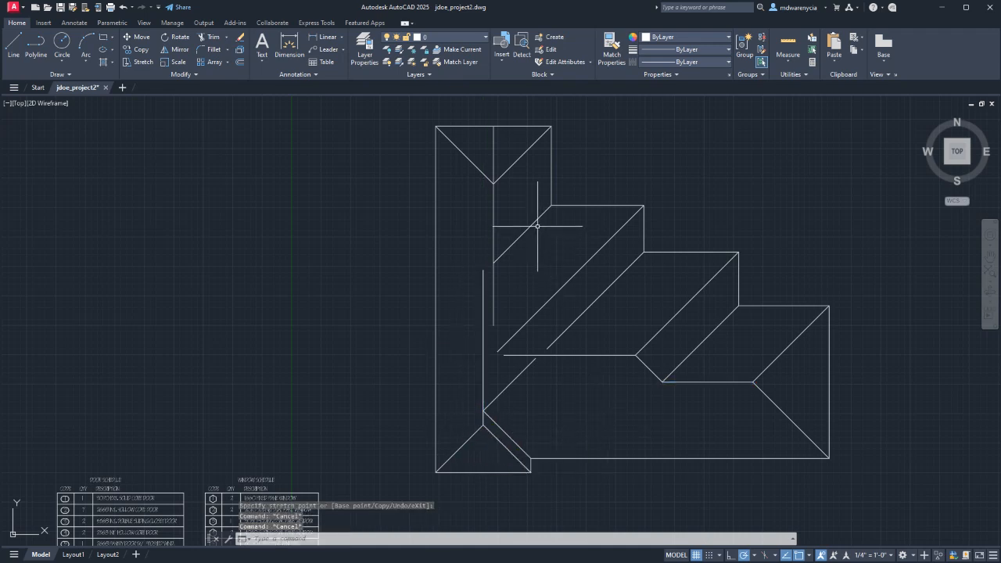
click(485, 300)
click(462, 278)
click(483, 270)
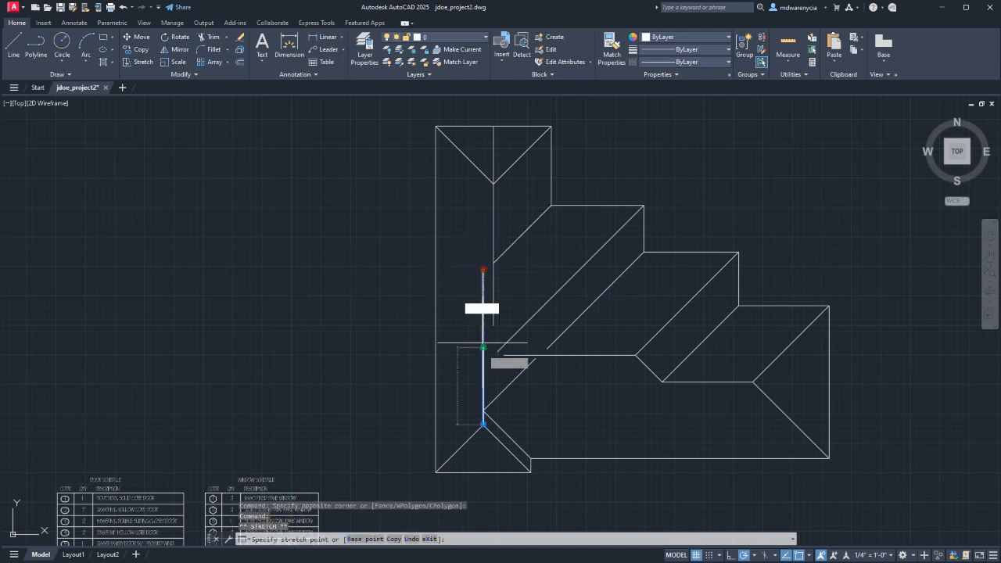
key(Escape)
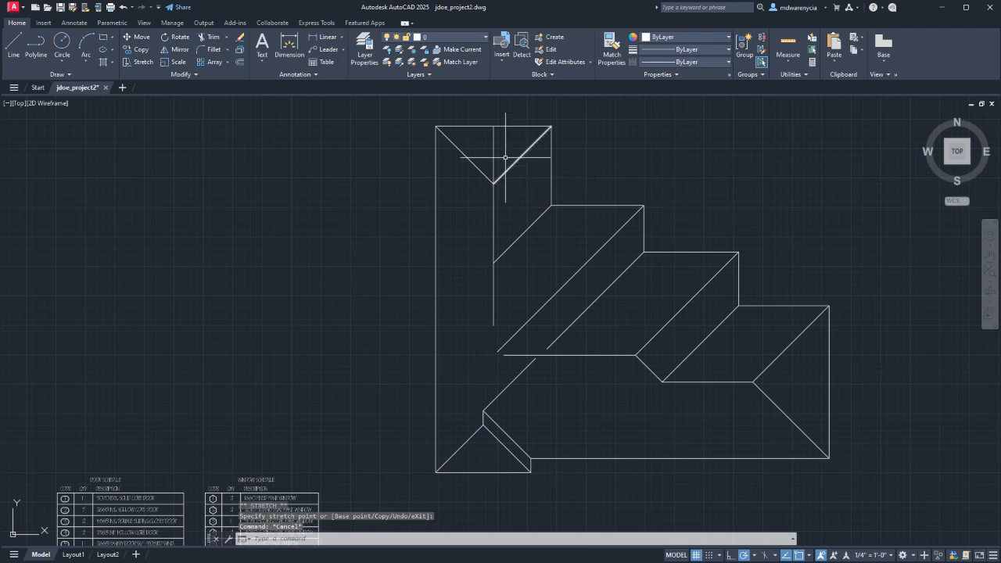
- Stretch the top end of the upper vertical ridge down to the apex of the two north hip lines
click(509, 127)
click(490, 137)
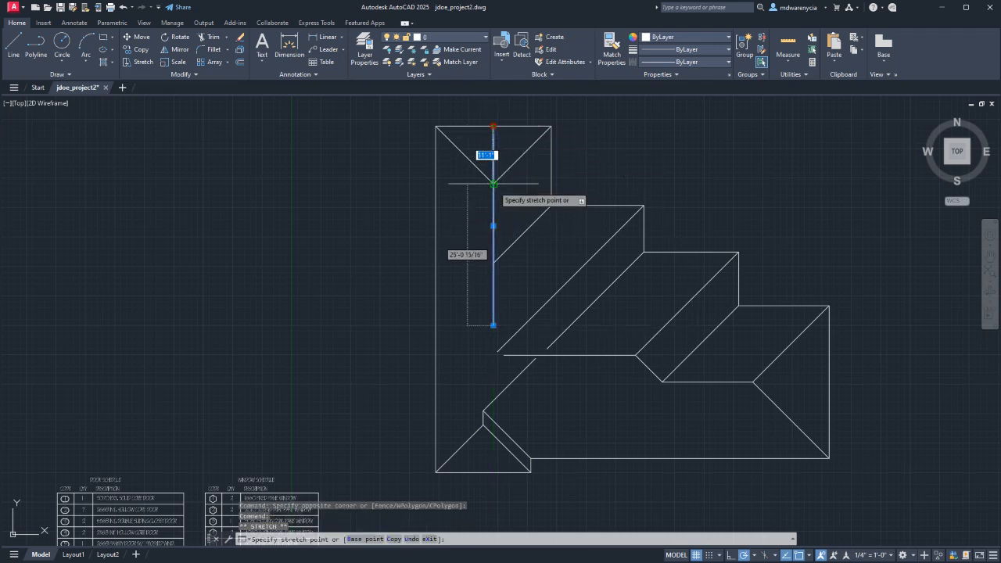
click(493, 125)
key(Escape)
key(Escape)
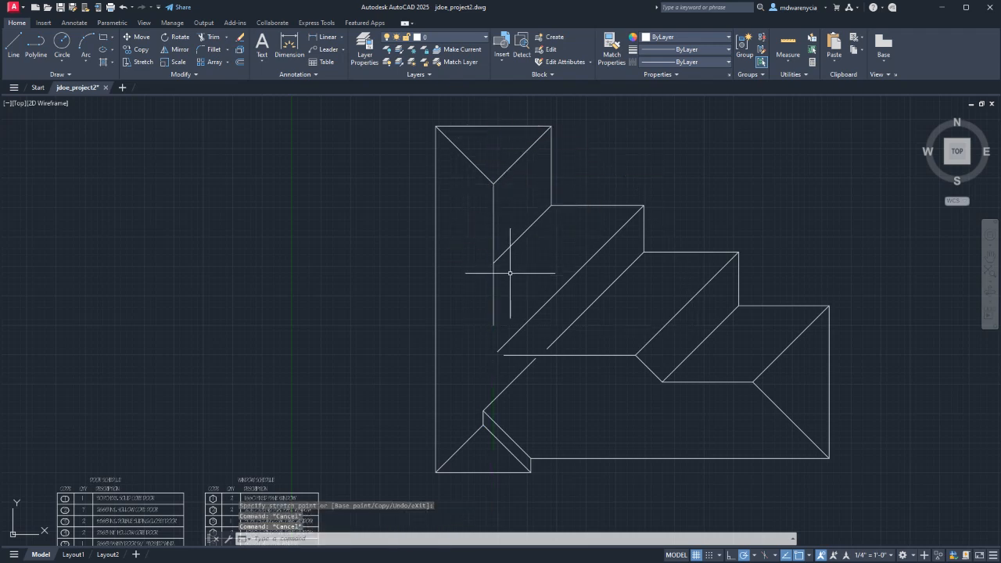
- Draw a 45-degree line from the valley junction on the upper vertical ridge down to the neighbouring long diagonal
text(l)
key(Return)
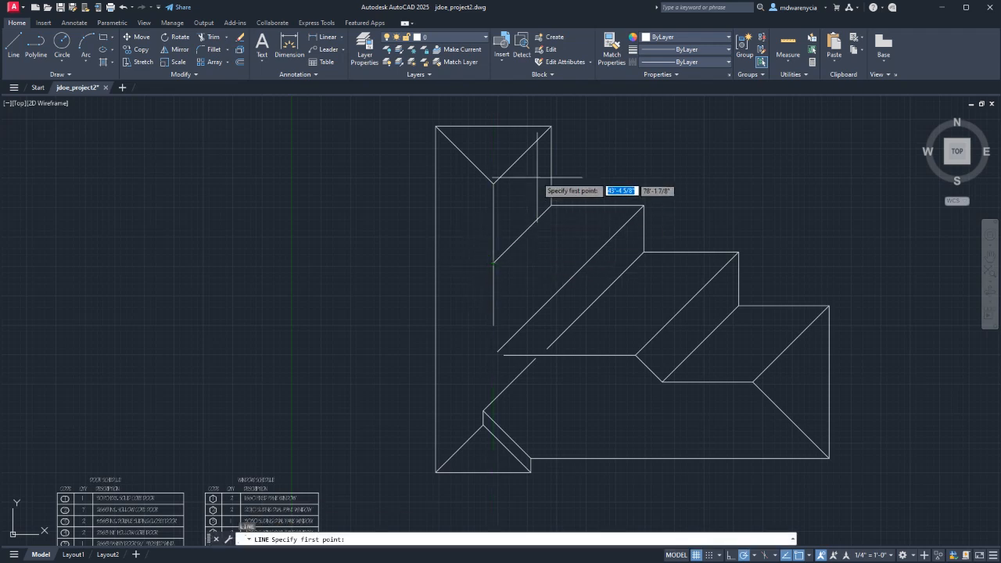
click(492, 262)
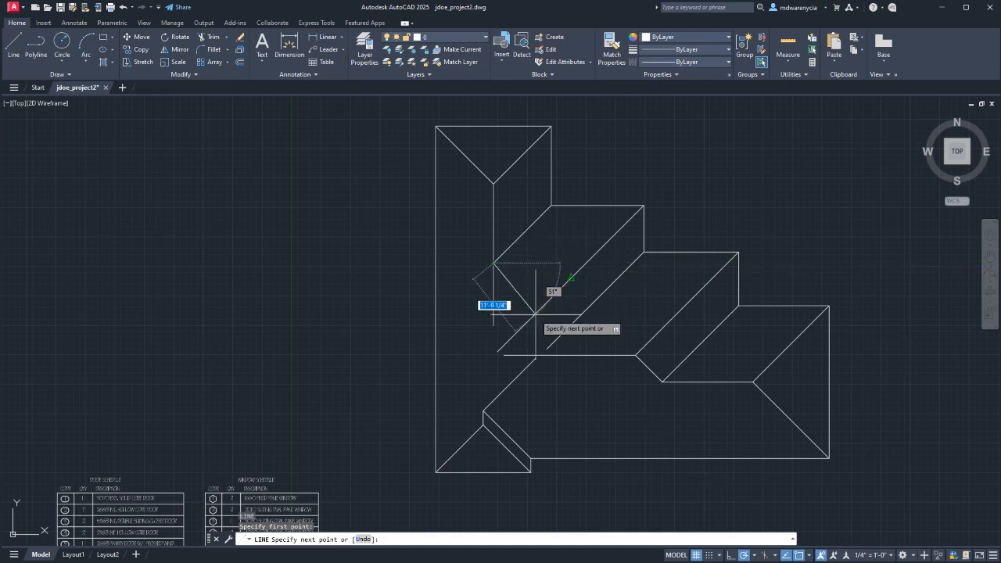
key(Escape)
key(Escape)
- Trim the vertical ridge and the long diagonal where they extend past the ends of the new 45-degree line
click(543, 336)
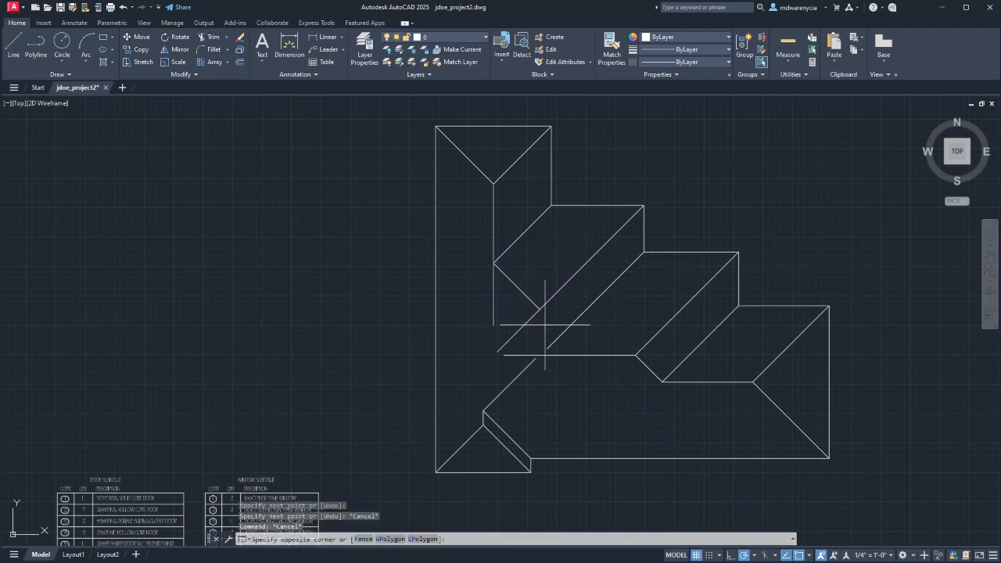
click(477, 251)
text(tr)
key(Return)
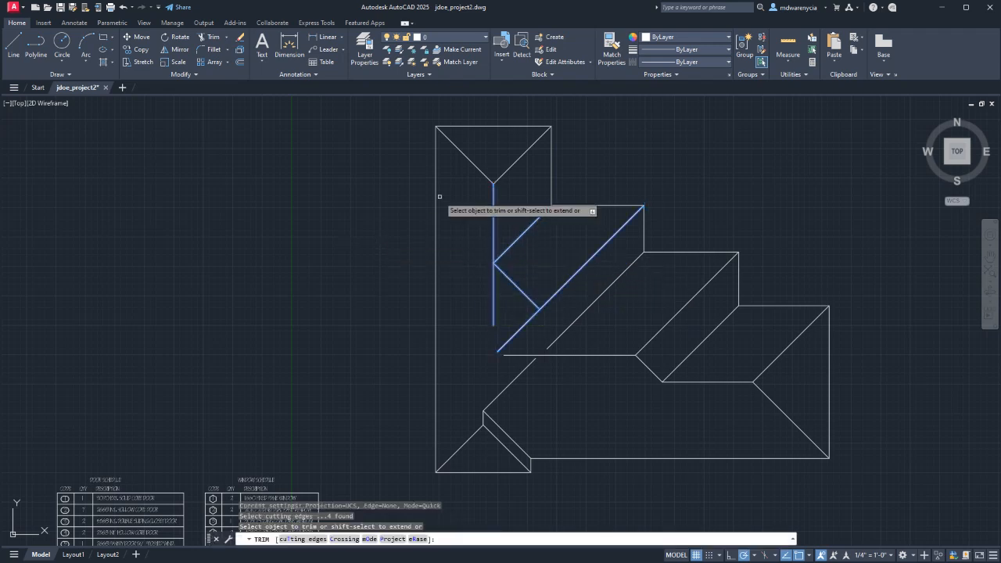
click(480, 261)
click(530, 329)
key(Escape)
key(Escape)
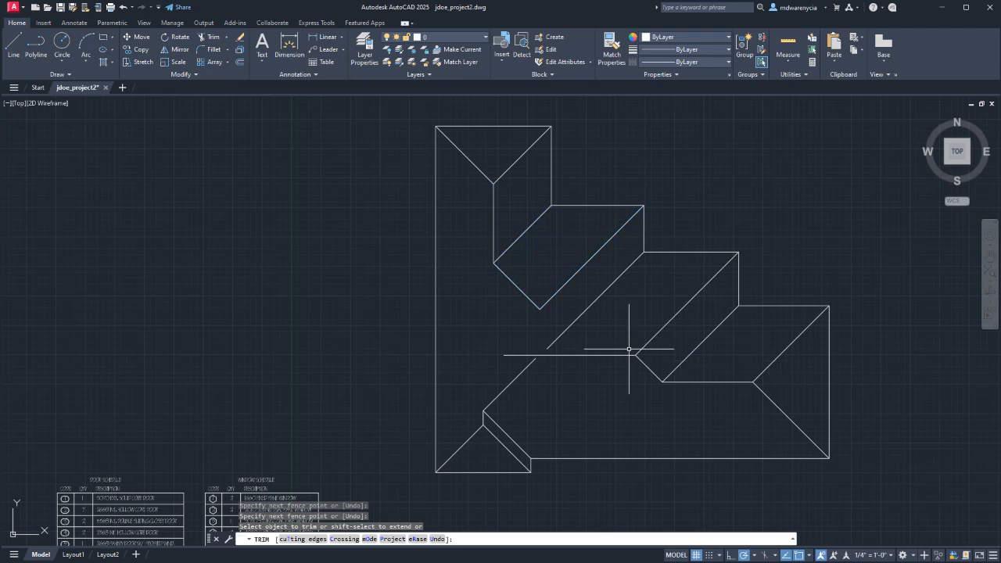
text(l)
key(Return)
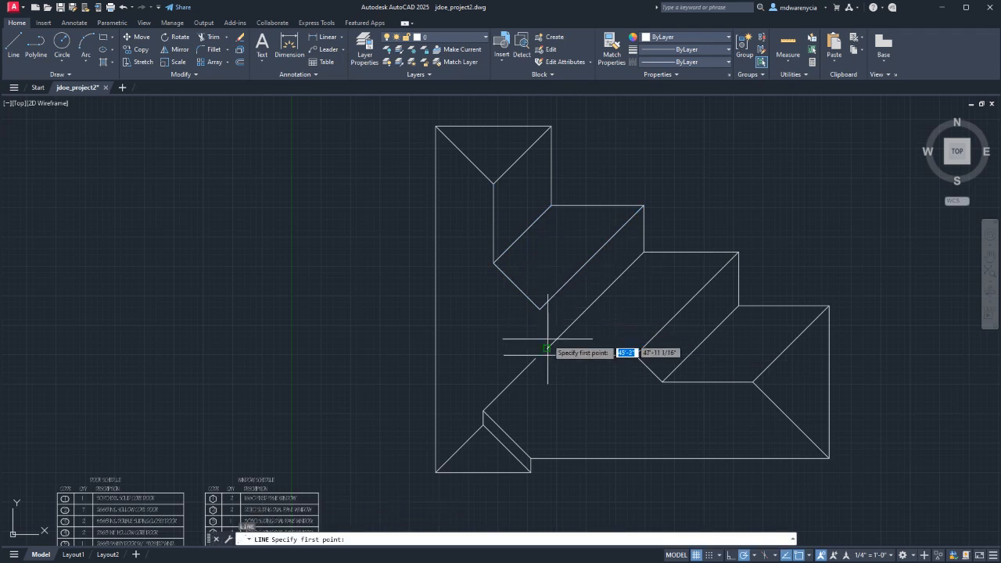
scroll(532, 352, up, 2)
key(Escape)
- Stretch the lower end of the valley line below the second step down onto the upper horizontal ridge
click(548, 356)
click(531, 342)
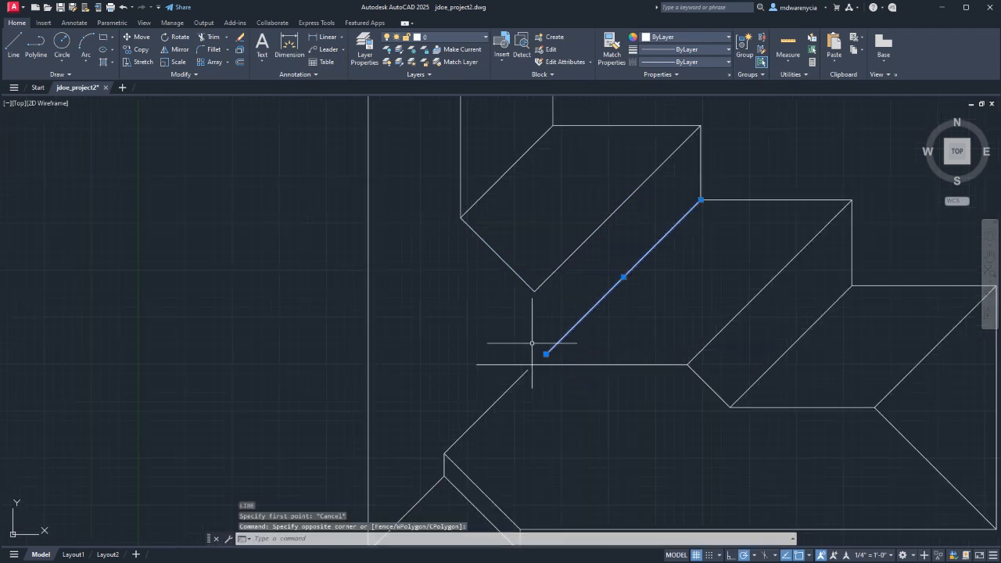
click(546, 354)
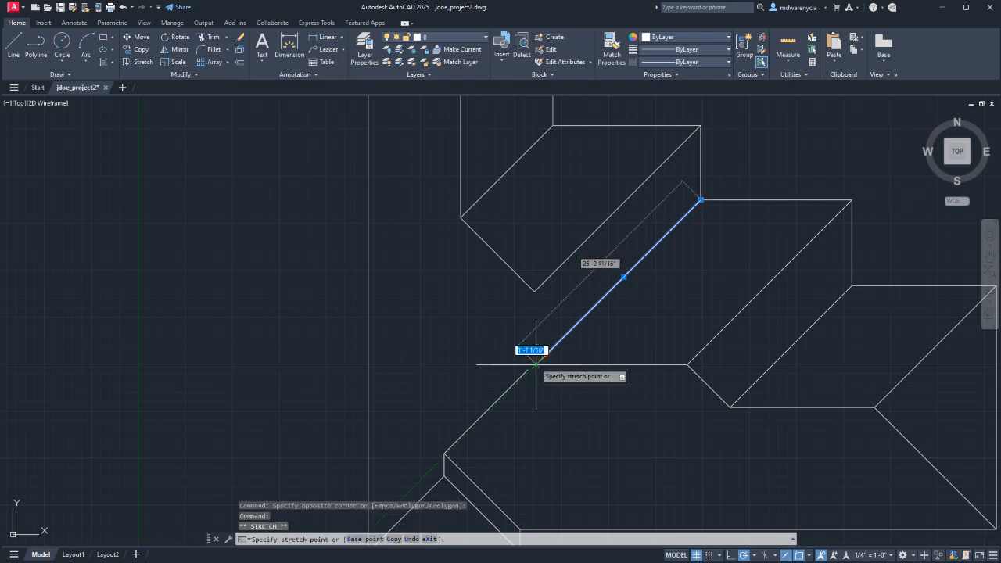
click(528, 370)
key(Escape)
- Extend the upper end of the lower-west diagonal to the upper horizontal ridge line
click(518, 388)
click(525, 378)
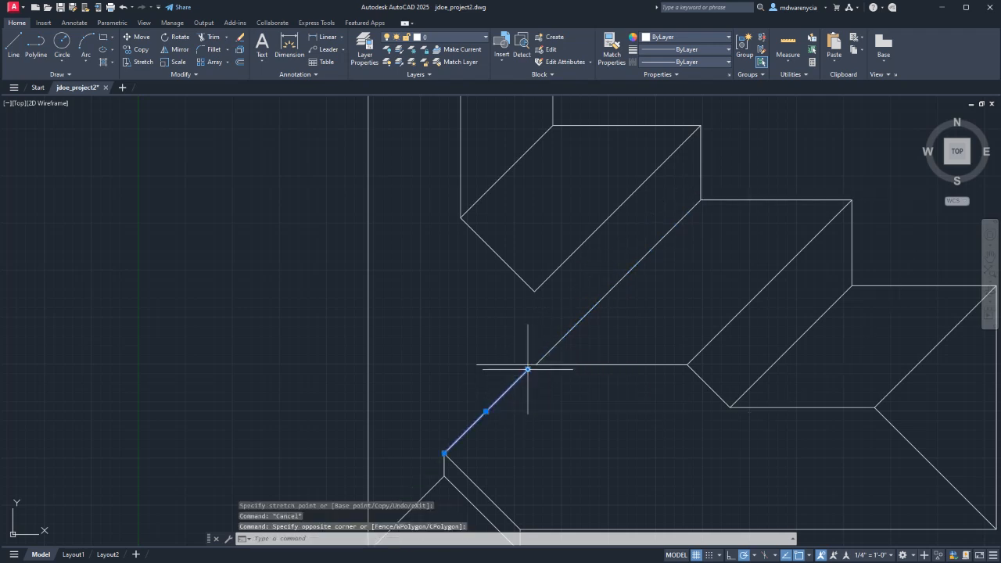
click(527, 368)
scroll(528, 369, up, 4)
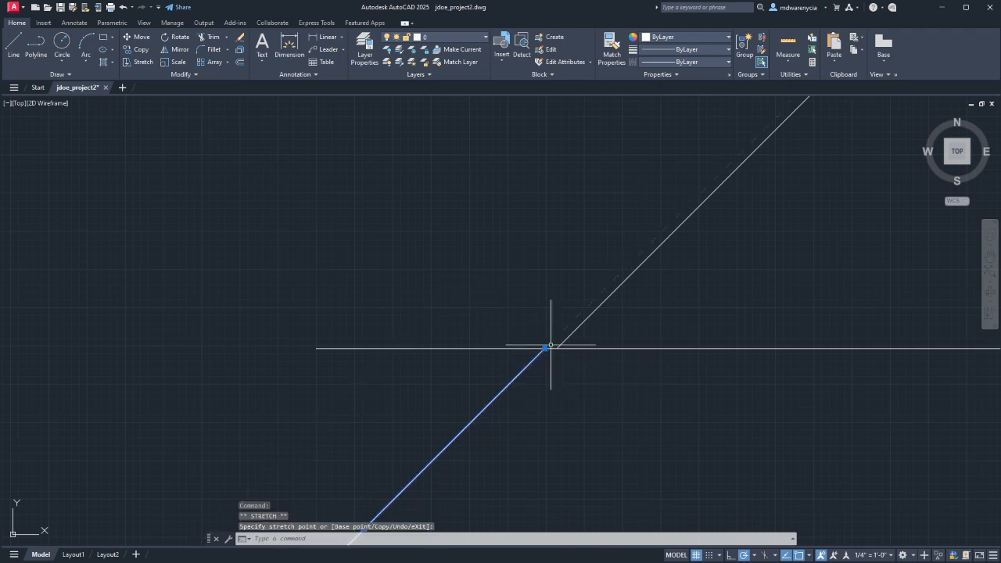
key(Escape)
- Stretch the west end of the upper horizontal ridge back to the upper end of the lower-west diagonal
click(478, 355)
click(455, 341)
click(316, 348)
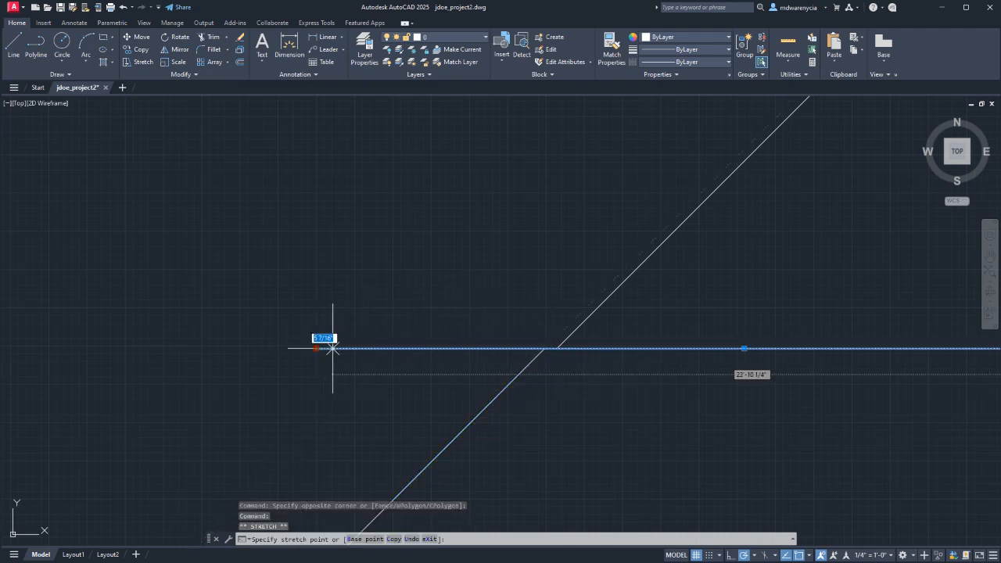
click(545, 348)
key(Escape)
scroll(615, 342, down, 3)
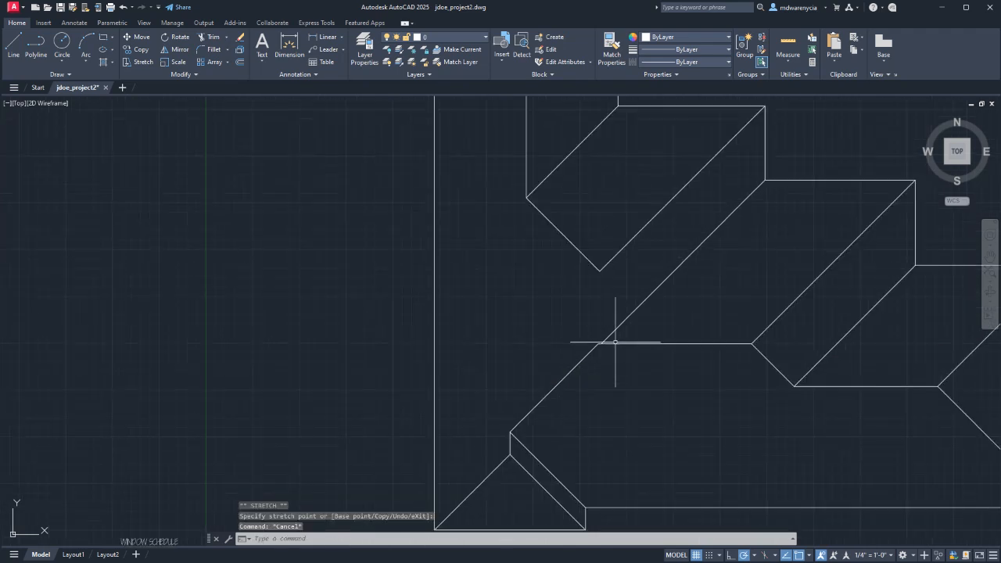
- Erase the 45-degree line joining the lower end of the upper vertical ridge to the neighbouring long diagonal
mouse_move(664, 275)
middle_down()
mouse_move(539, 277)
mouse_move(540, 314)
middle_up()
click(433, 311)
click(392, 255)
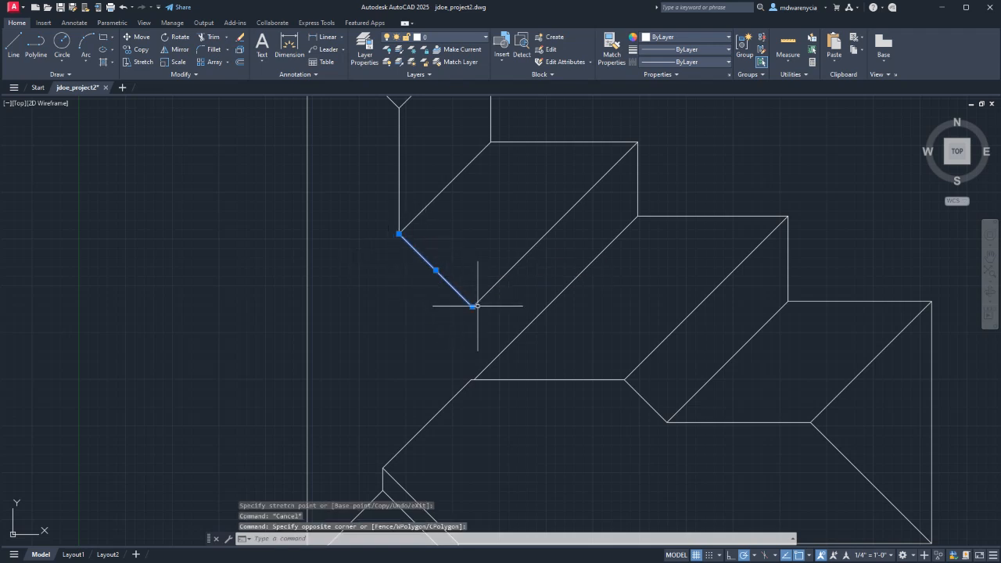
key(Delete)
- Draw lines from the upper vertical ridge's lower end to the long diagonal's lower end, and straight down to the horizontal ridge's west end
text(L')
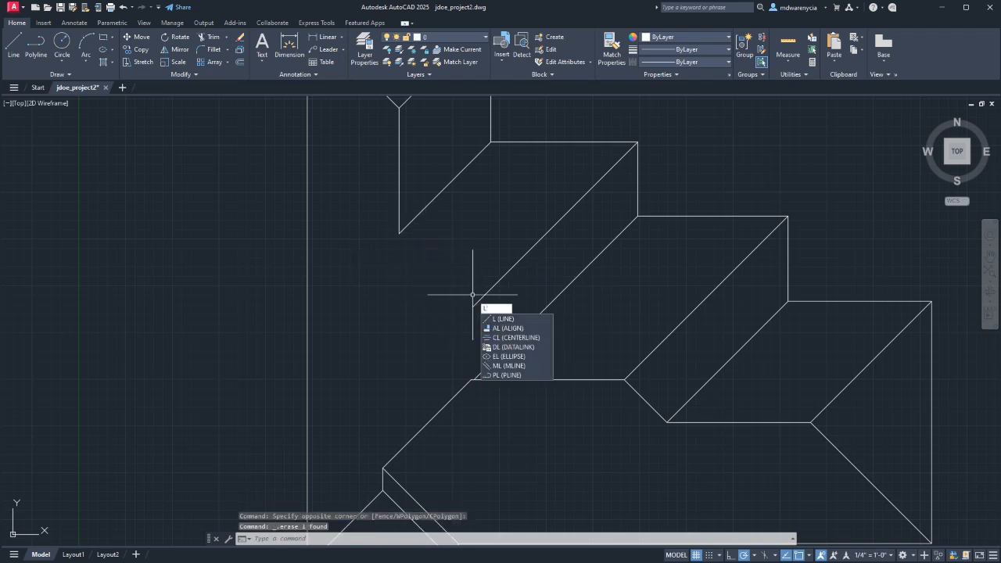
key(Return)
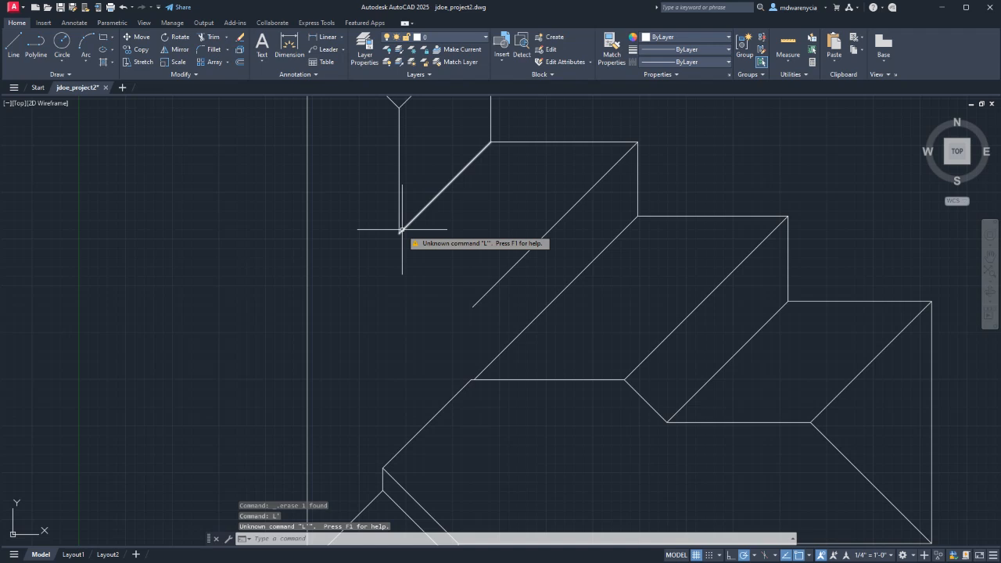
text(l)
key(Return)
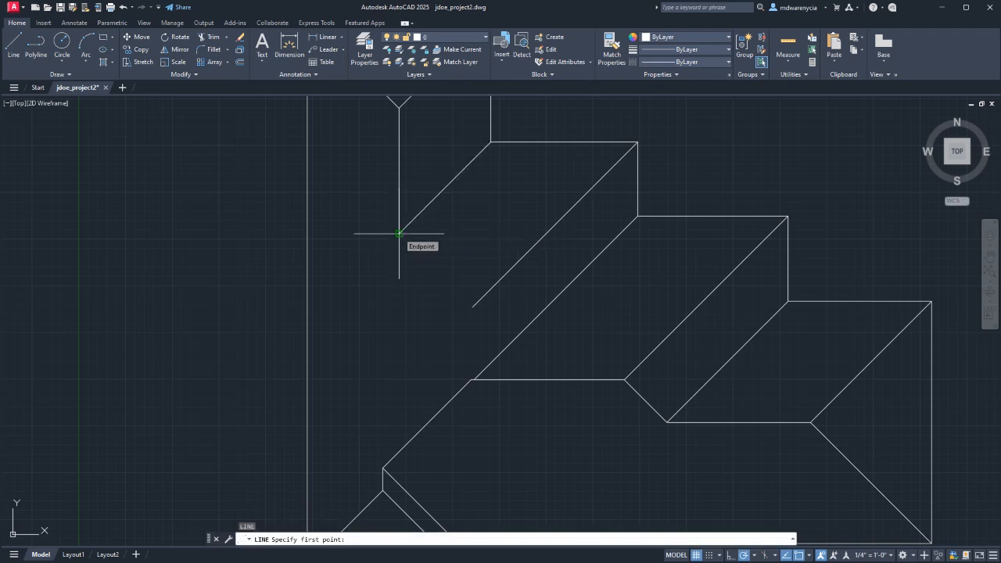
click(398, 233)
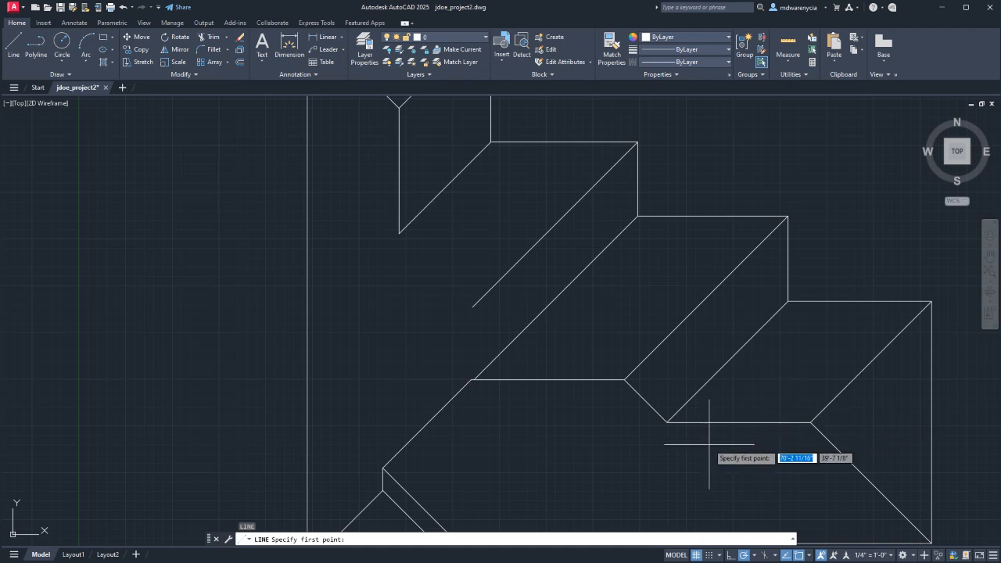
middle_drag(599, 394, 562, 298)
middle_drag(373, 269, 434, 323)
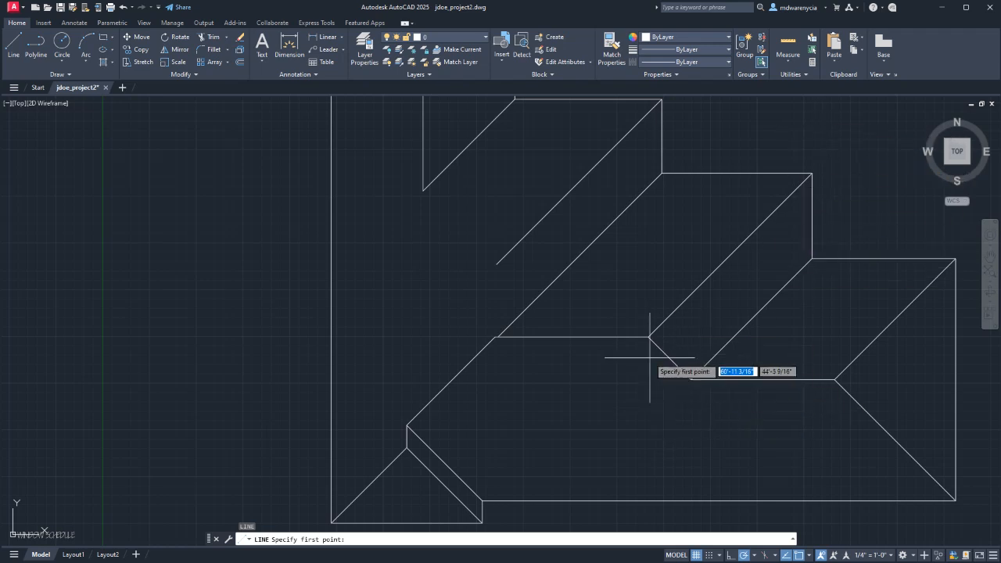
middle_drag(618, 195, 581, 309)
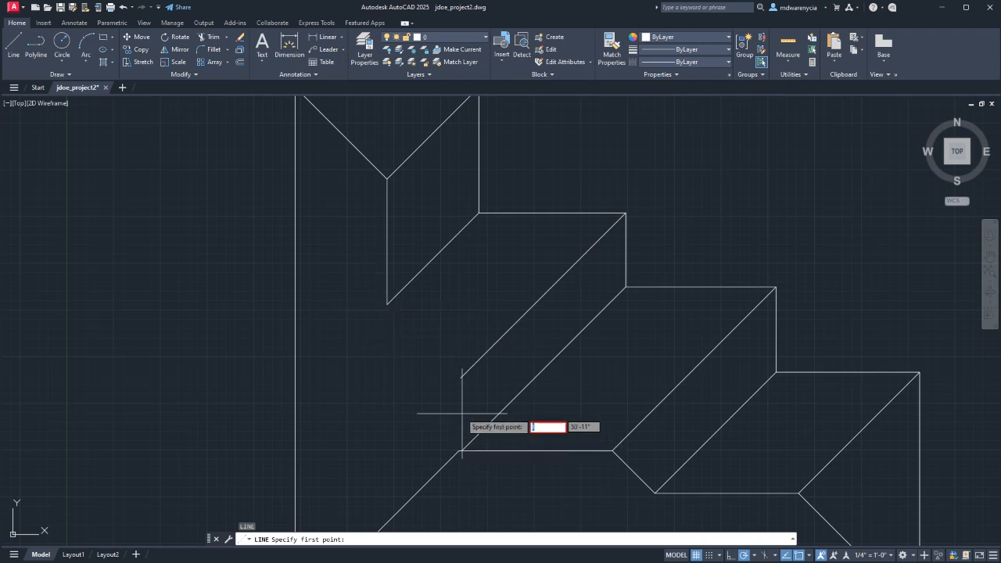
click(387, 303)
click(461, 377)
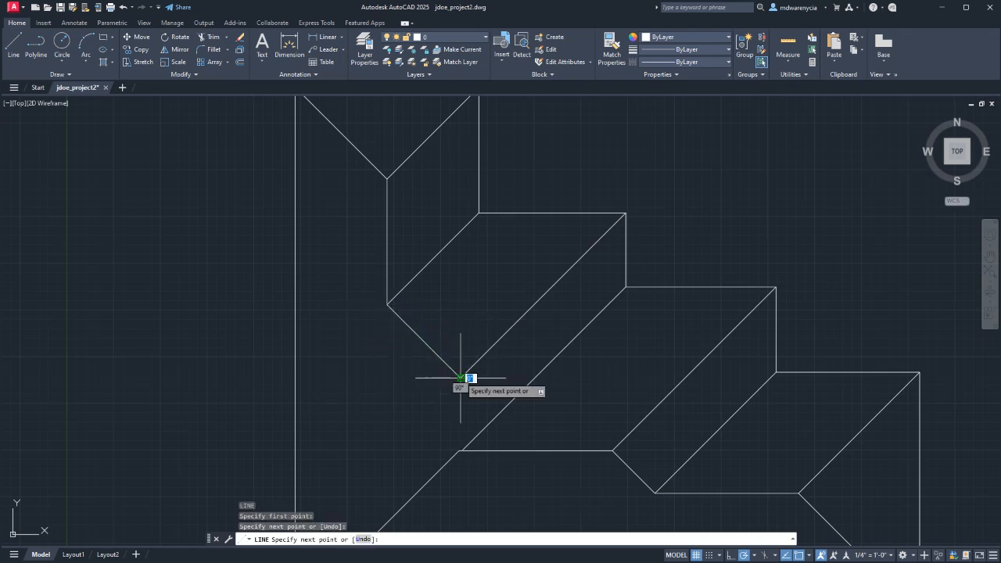
click(460, 450)
key(Escape)
key(Escape)
scroll(474, 458, up, 7)
scroll(387, 428, down, 5)
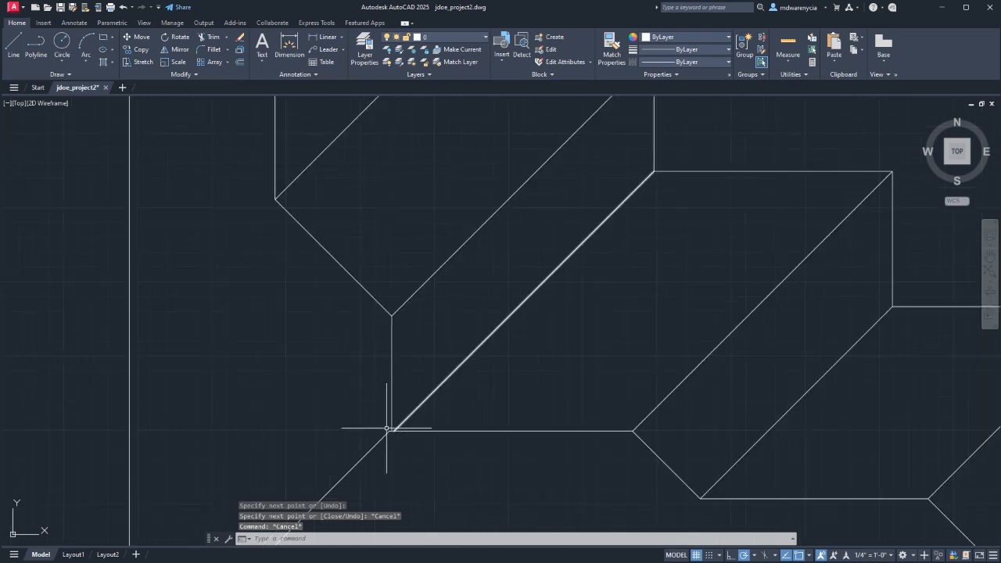
- Create two new layers named roof and roof-fill
scroll(387, 429, down, 4)
scroll(388, 461, down, 2)
middle_drag(459, 431, 560, 322)
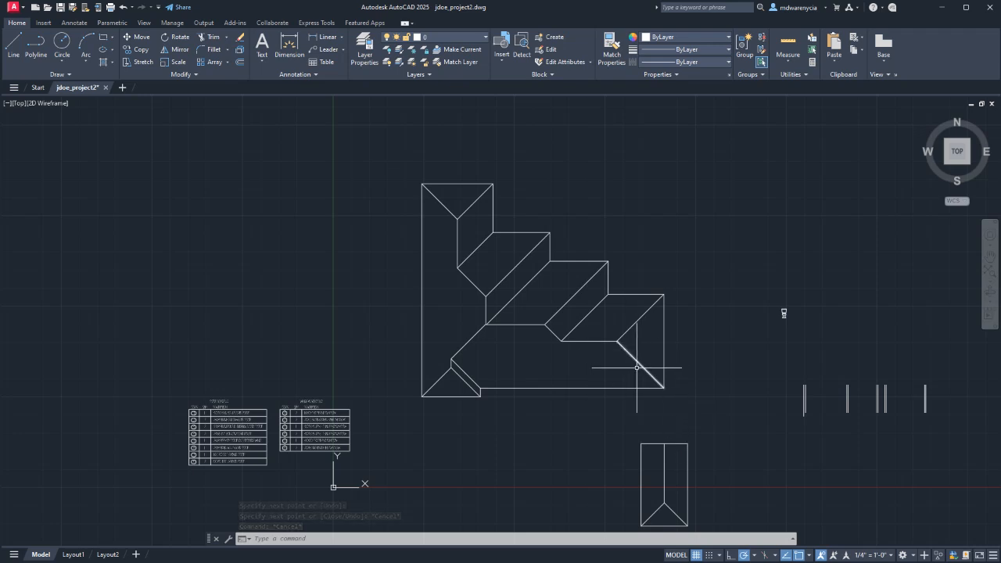
click(455, 36)
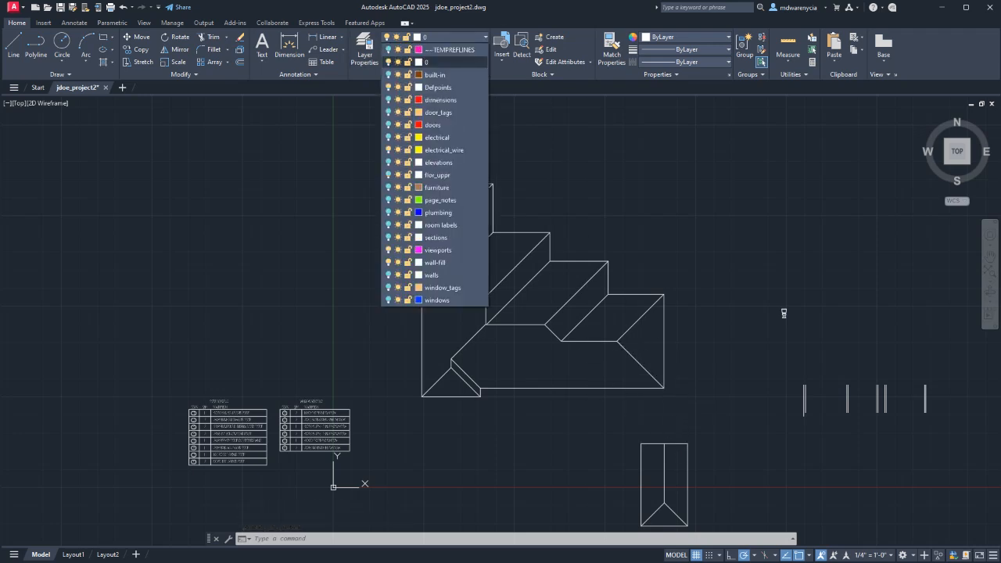
click(364, 50)
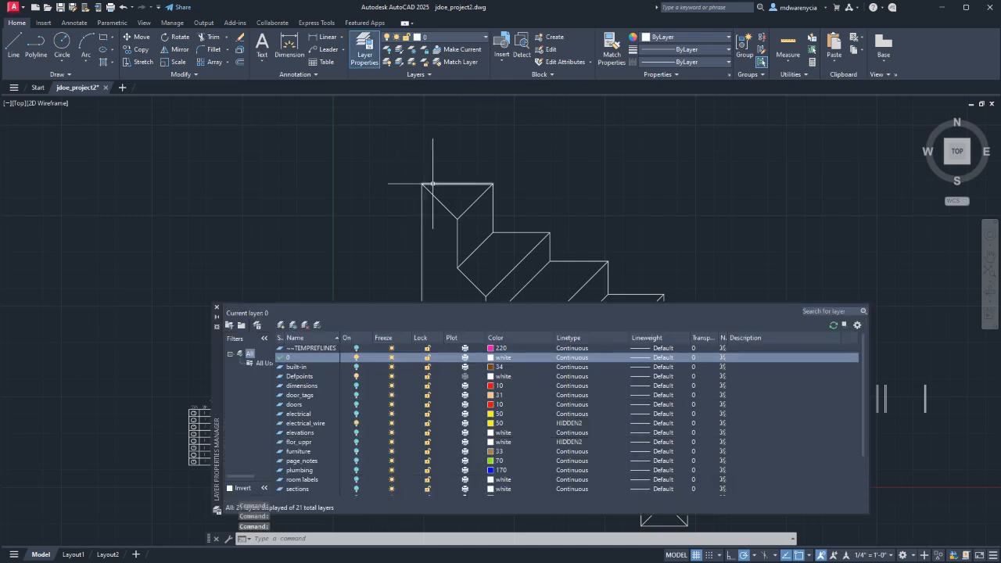
click(281, 324)
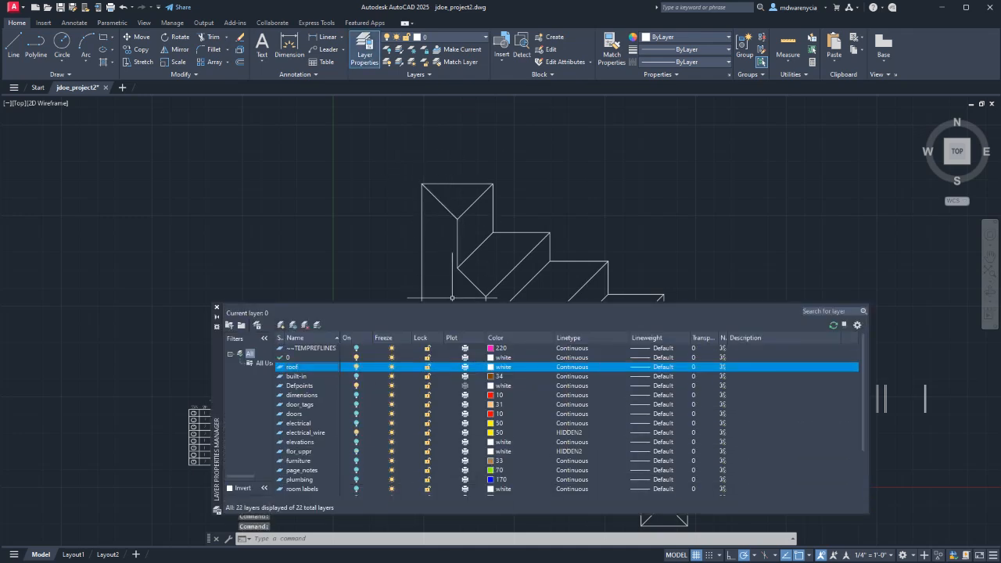
key(Return)
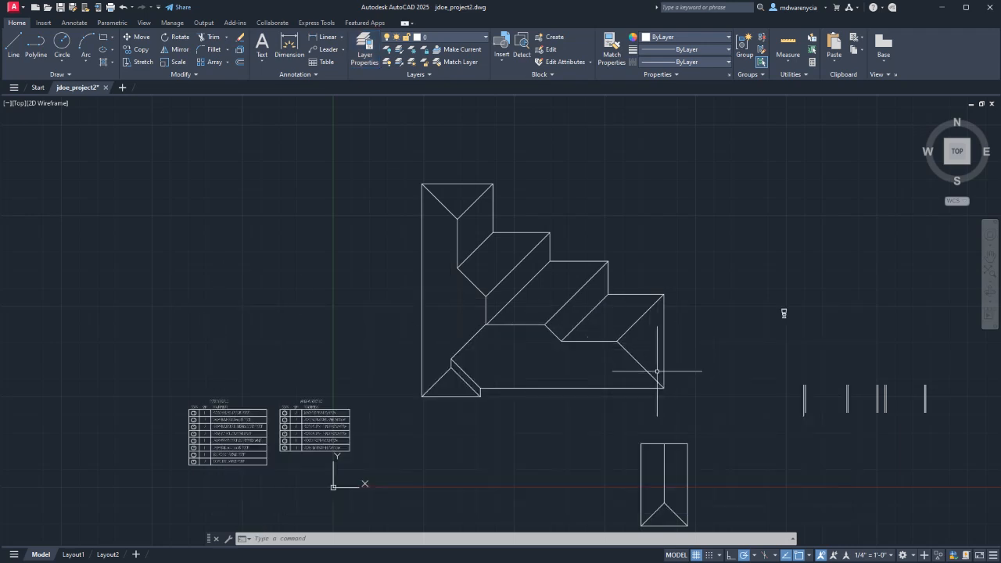
- Move all hip, valley and ridge lines inside the house roof outline to the roof-fill layer
click(655, 380)
click(438, 312)
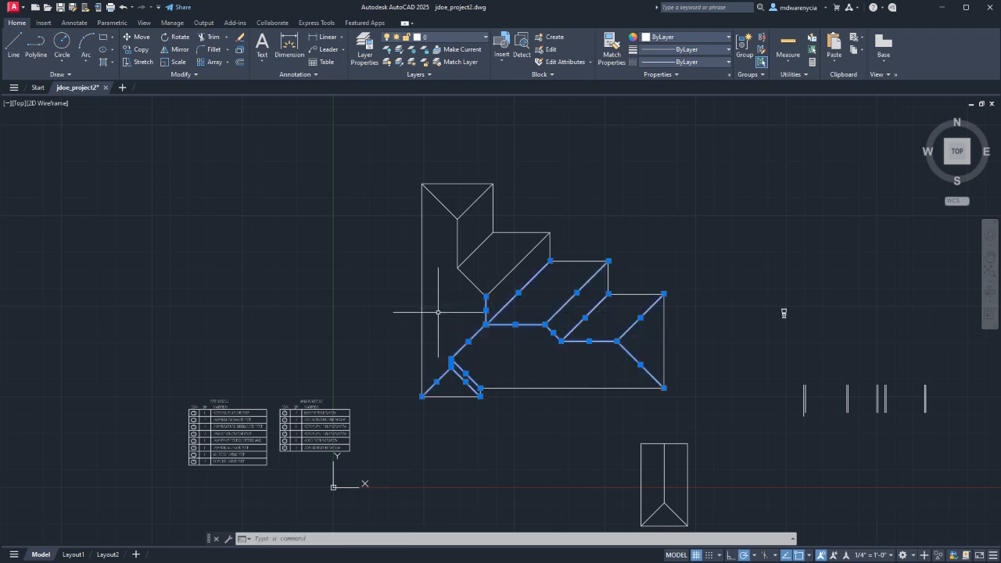
click(524, 339)
click(453, 270)
click(475, 256)
click(438, 216)
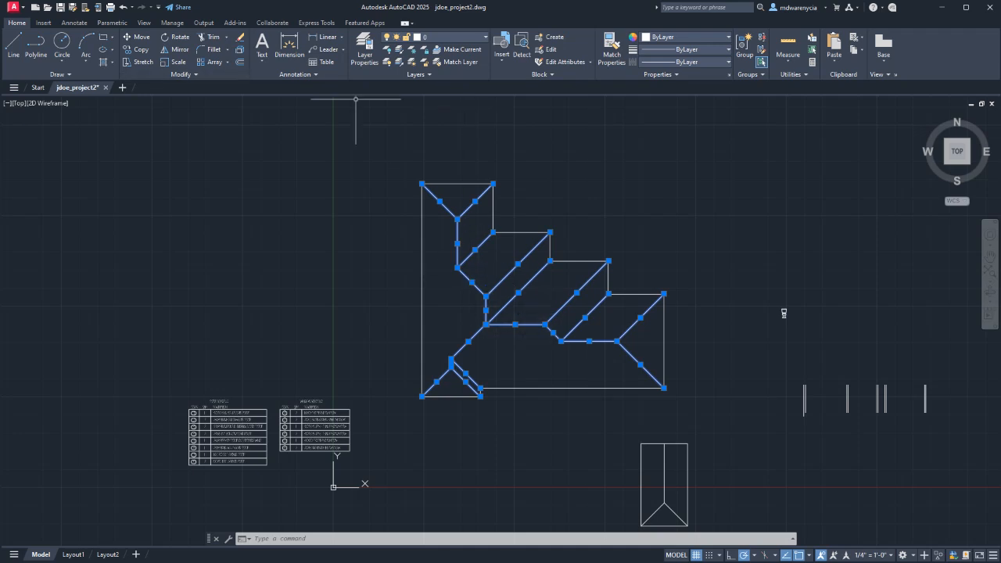
click(450, 37)
click(438, 244)
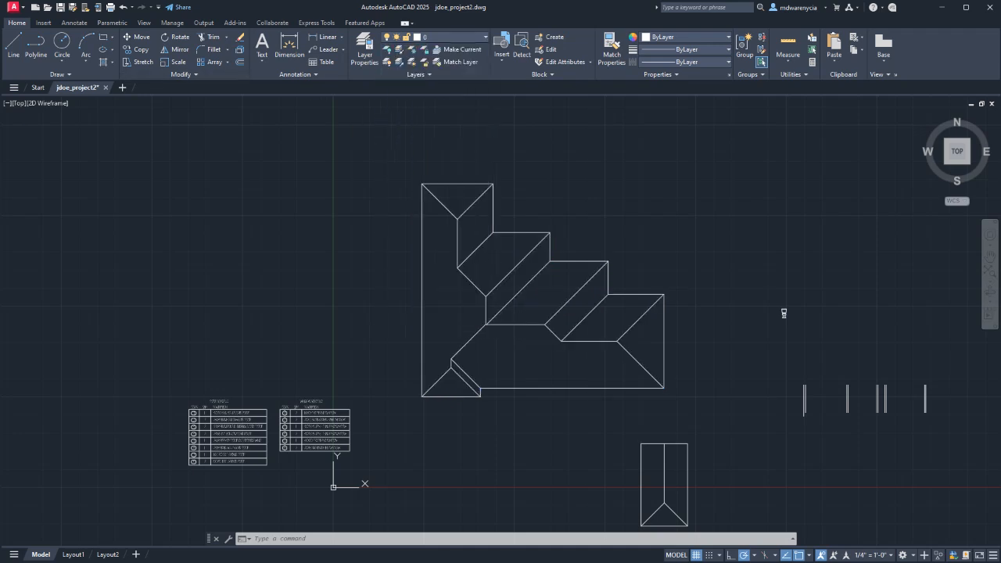
key(Escape)
- Turn off the roof-fill layer
click(449, 37)
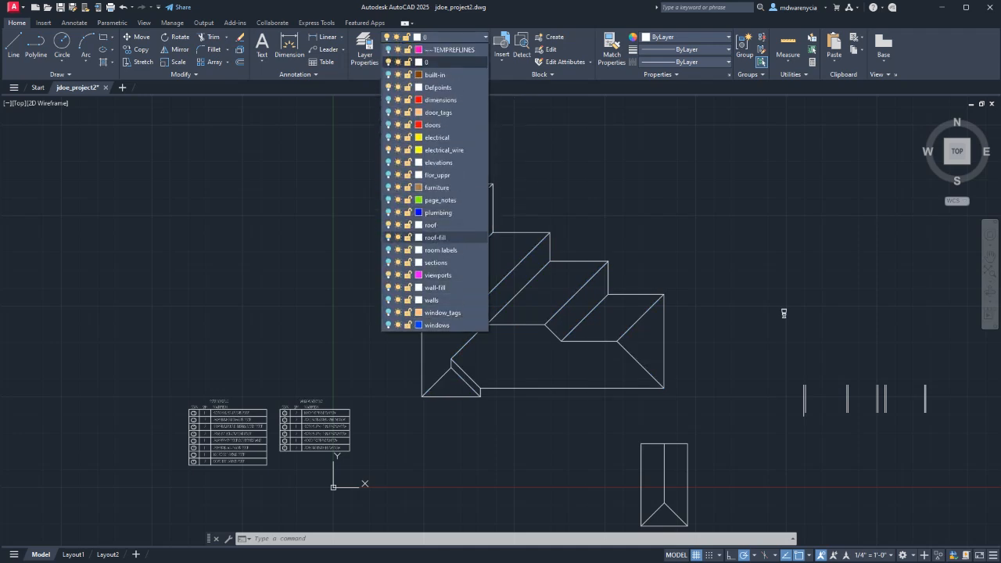
click(387, 238)
click(548, 348)
- Select the whole stepped roof outline and move it to the roof layer
click(698, 409)
click(386, 151)
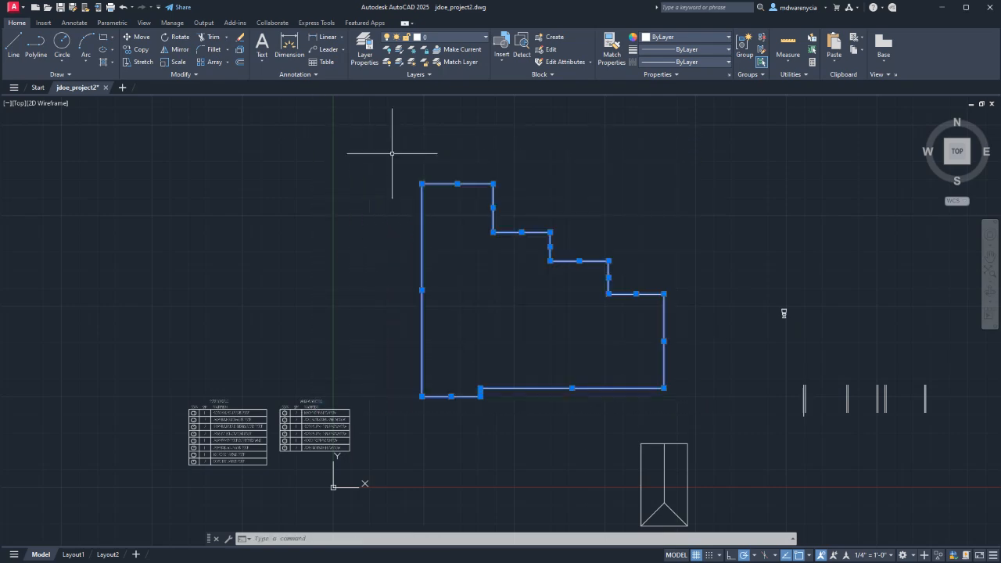
click(457, 37)
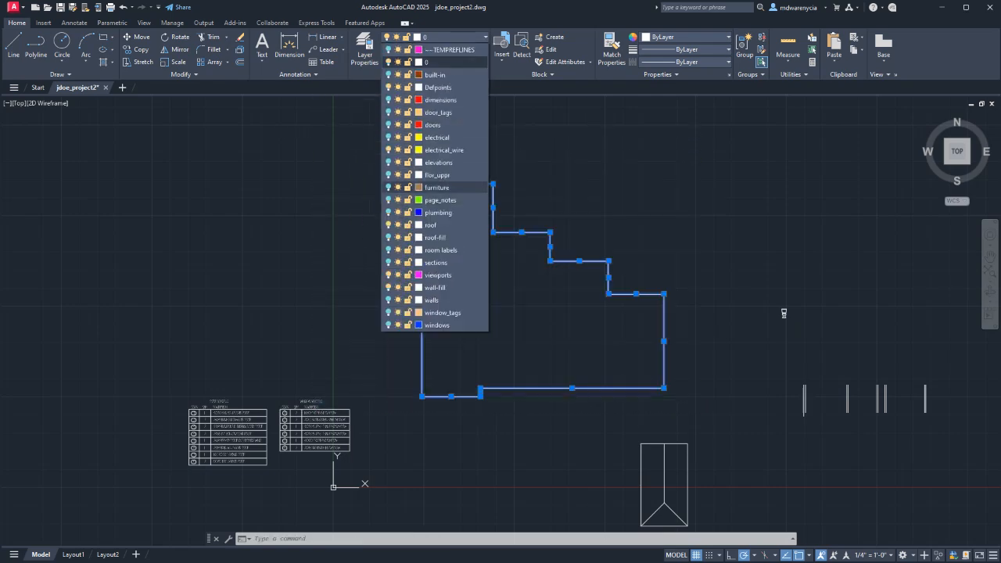
click(388, 162)
click(436, 226)
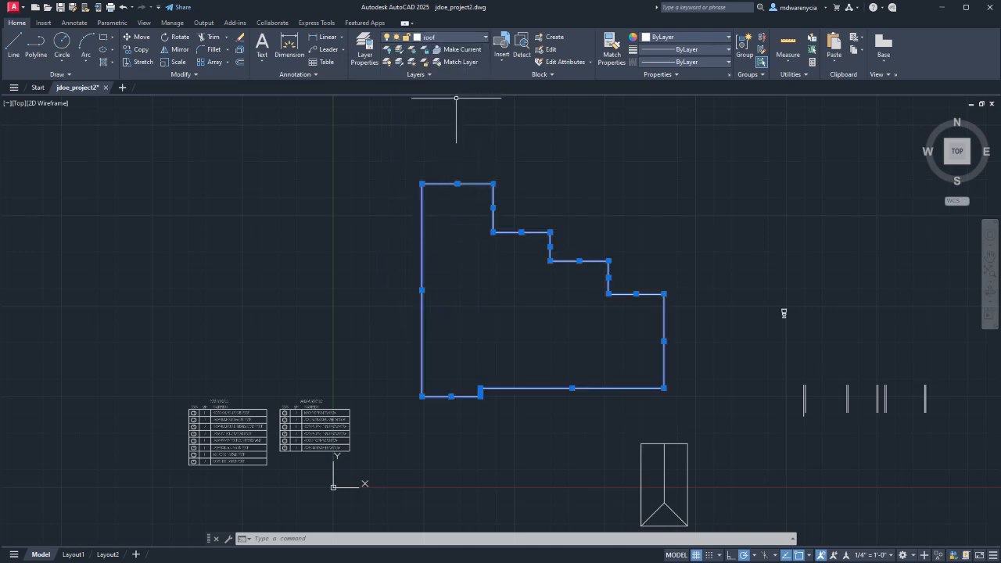
- Open the layer properties and bring the roof and roof-fill layers into view
click(450, 37)
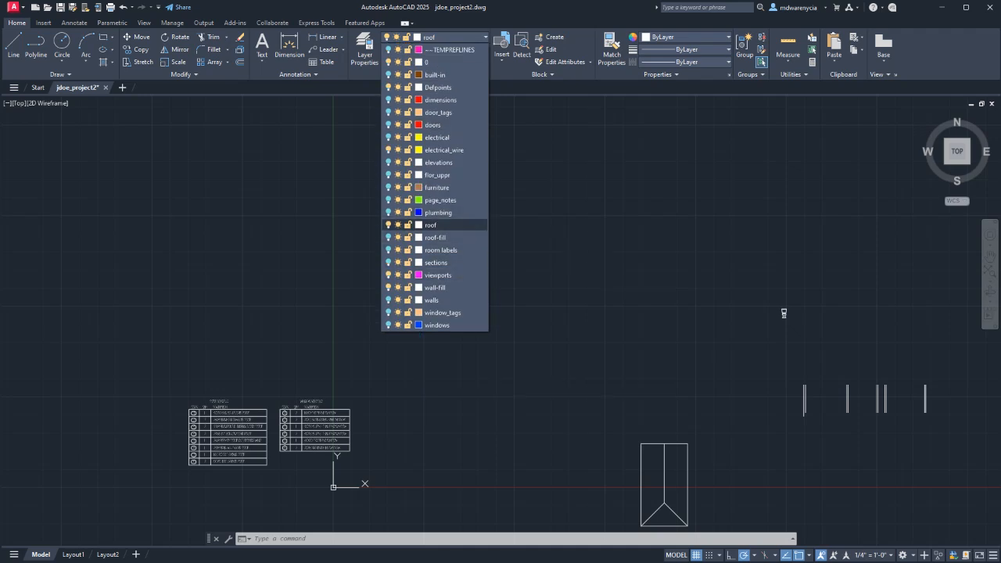
click(364, 51)
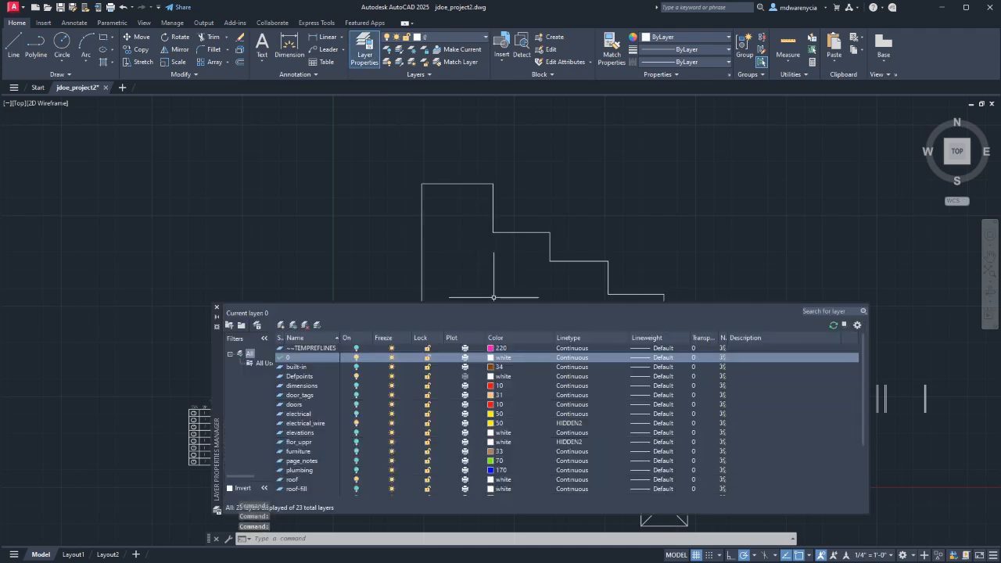
scroll(501, 419, down, 1)
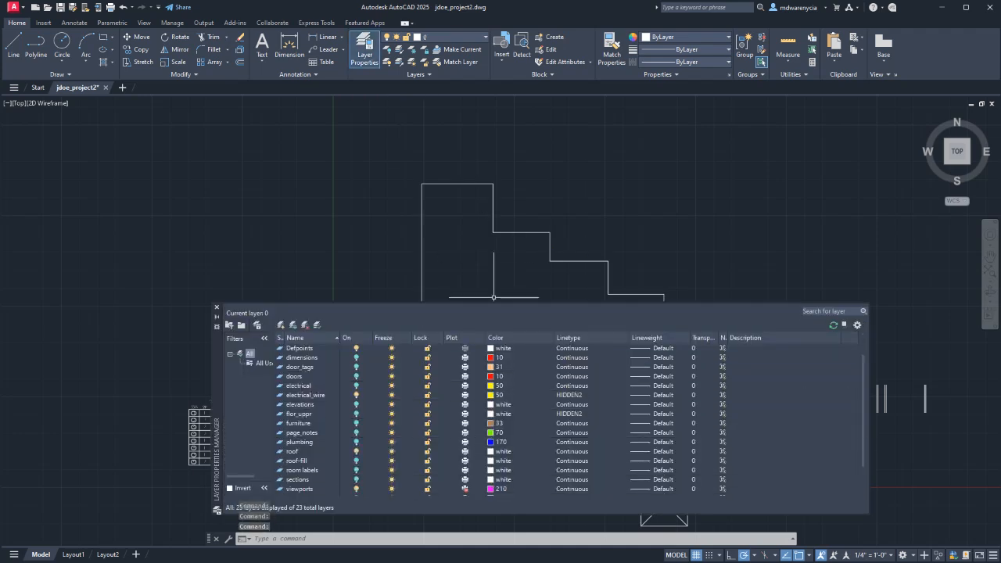
- Try the HIDDEN2 linetype on the roof-fill layer, and restore it to Continuous
click(573, 460)
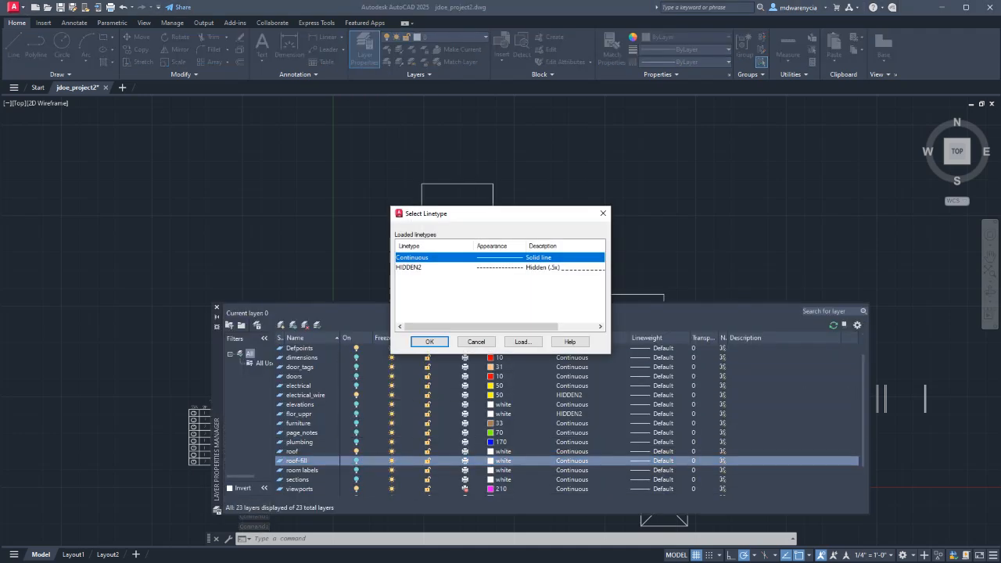
click(410, 267)
click(429, 342)
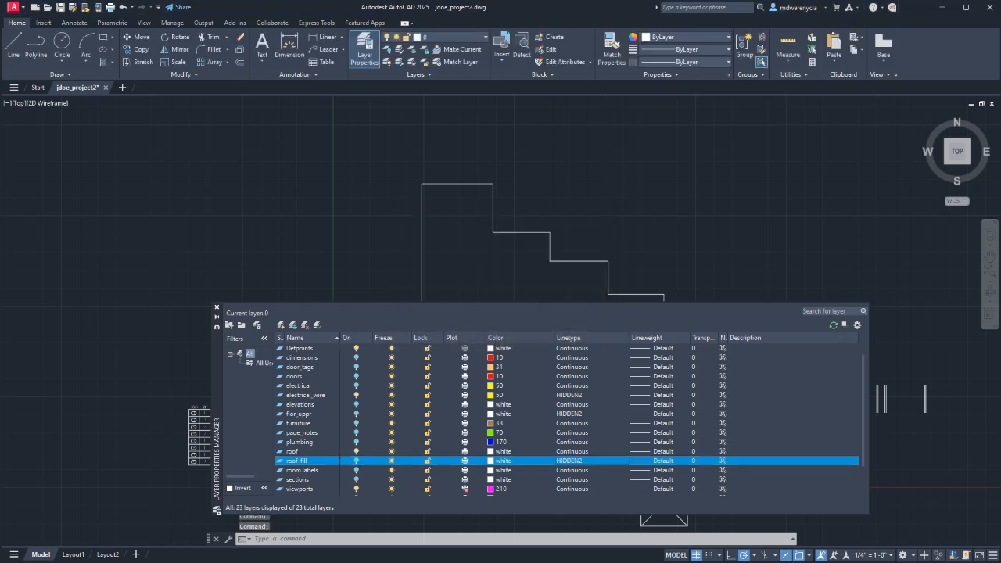
click(570, 461)
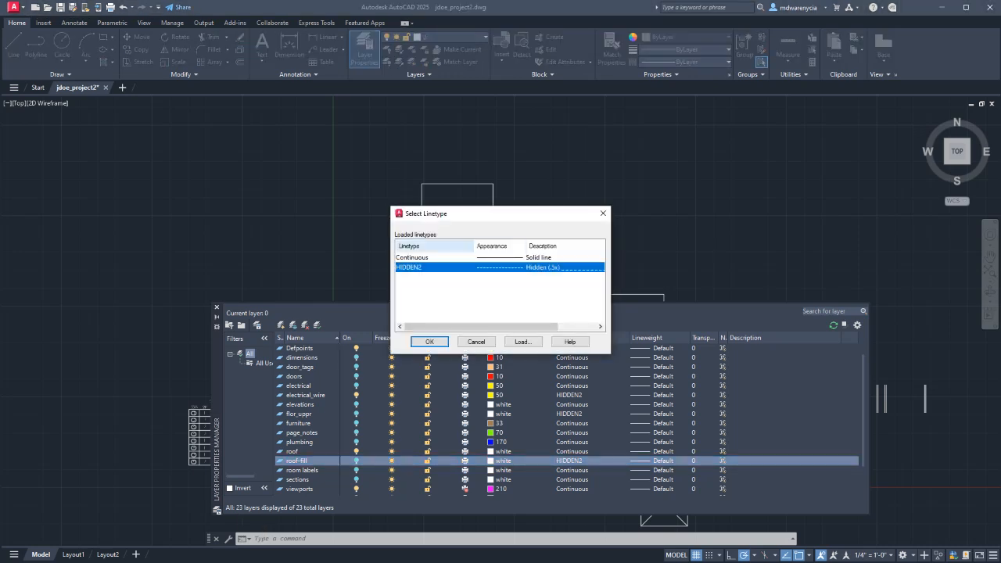
click(426, 257)
click(429, 342)
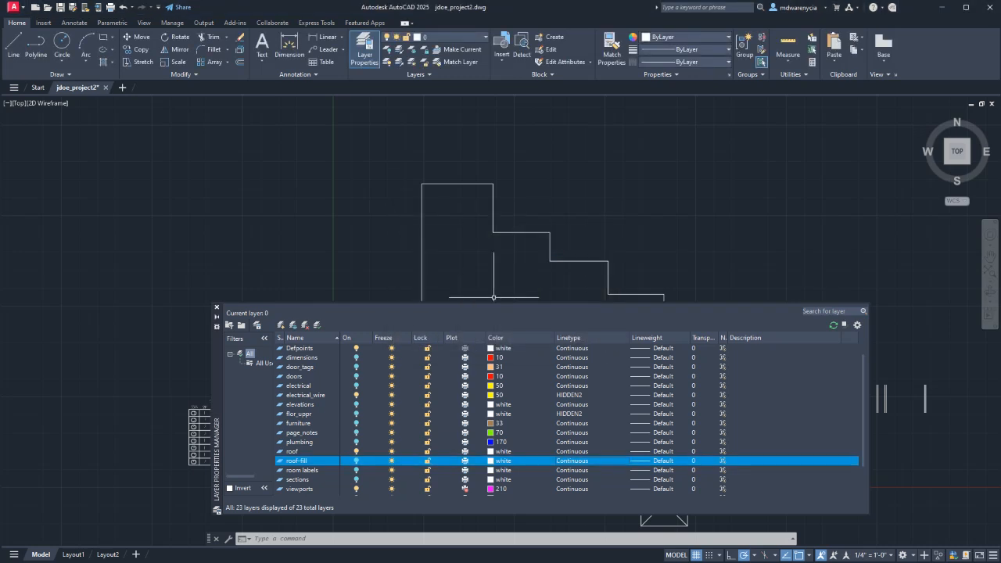
- Set the roof layer's linetype to HIDDEN2 and close the layer properties
click(571, 451)
click(572, 451)
click(408, 268)
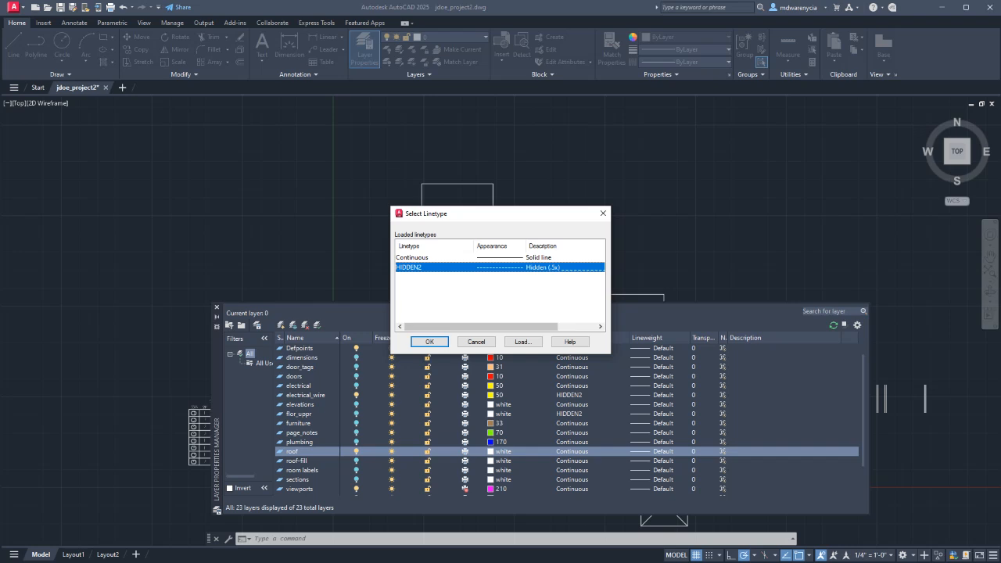
click(429, 342)
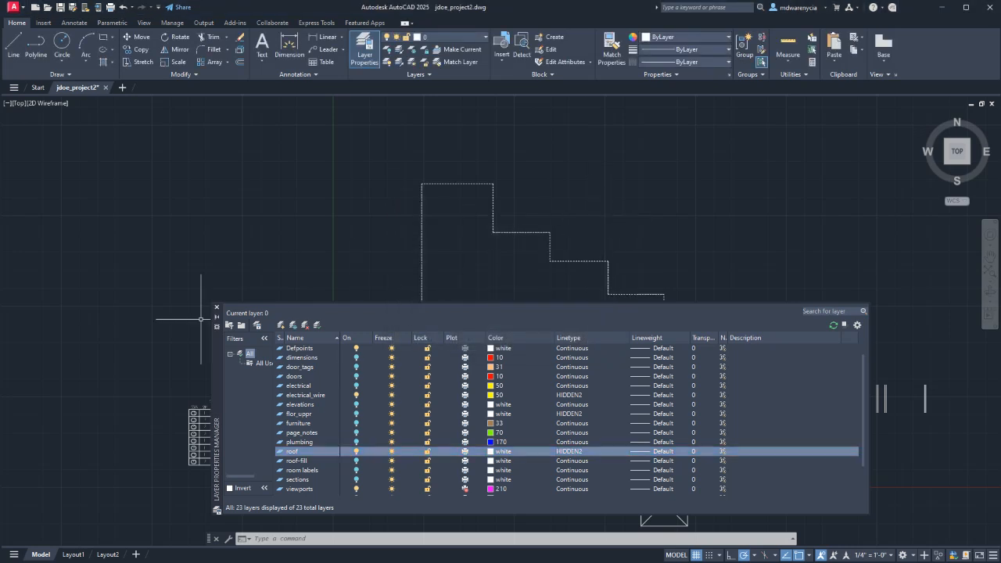
click(217, 308)
- Turn on the walls layer beneath the roof outline
scroll(460, 395, up, 2)
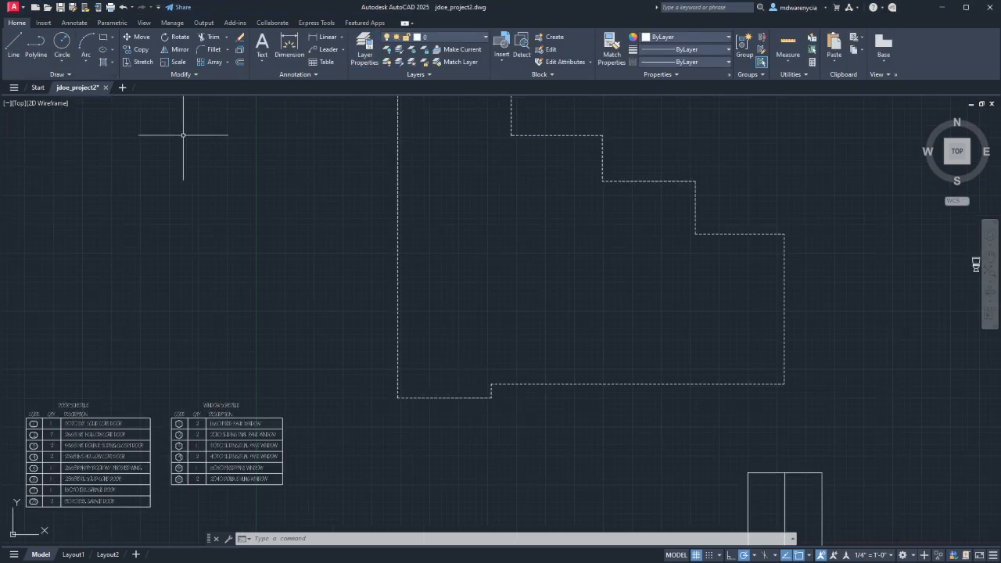
click(450, 37)
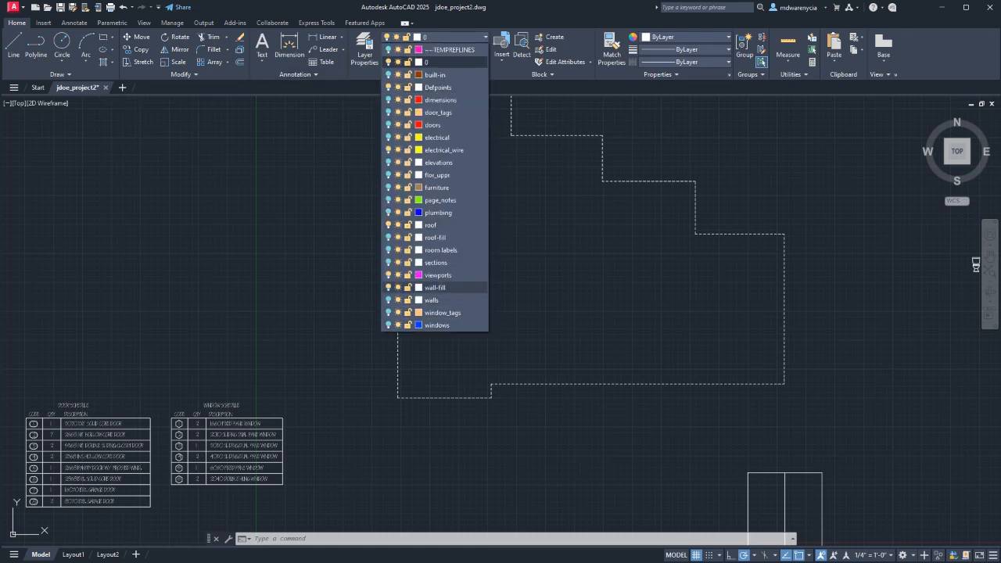
click(388, 299)
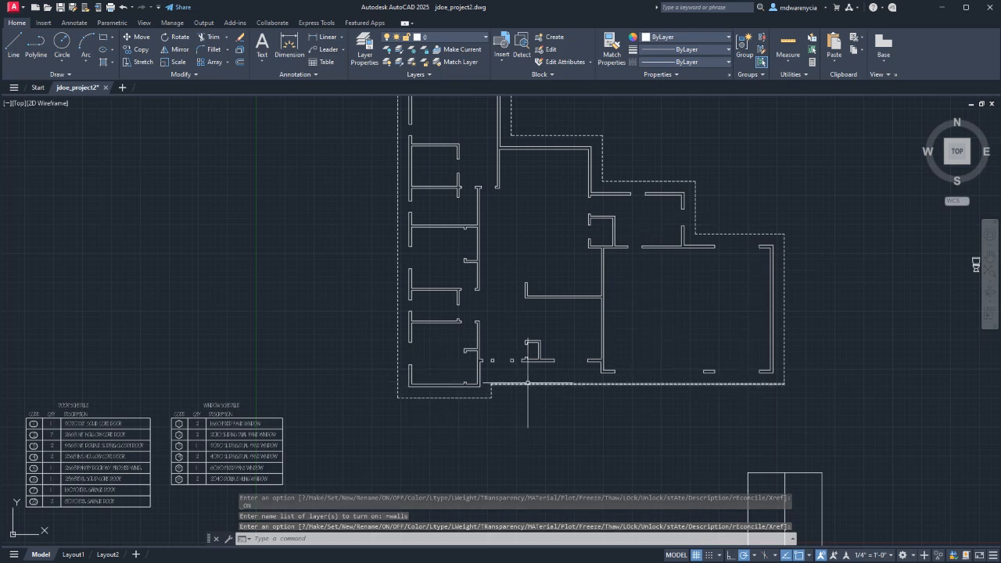
- Erase the small standalone hip roof sketch below the floor plan
mouse_move(639, 384)
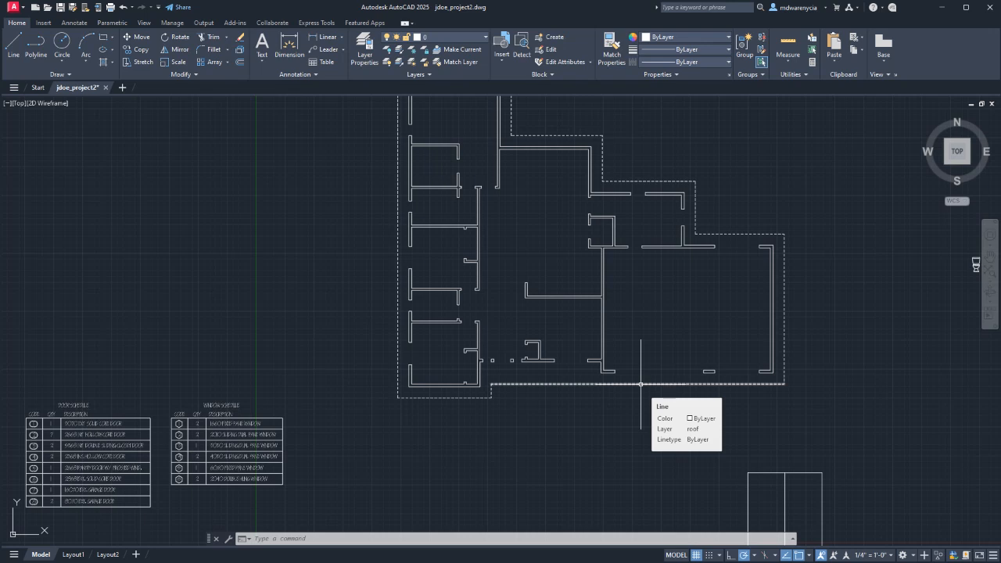
mouse_move(640, 384)
middle_down()
mouse_move(603, 335)
mouse_move(329, 273)
middle_up()
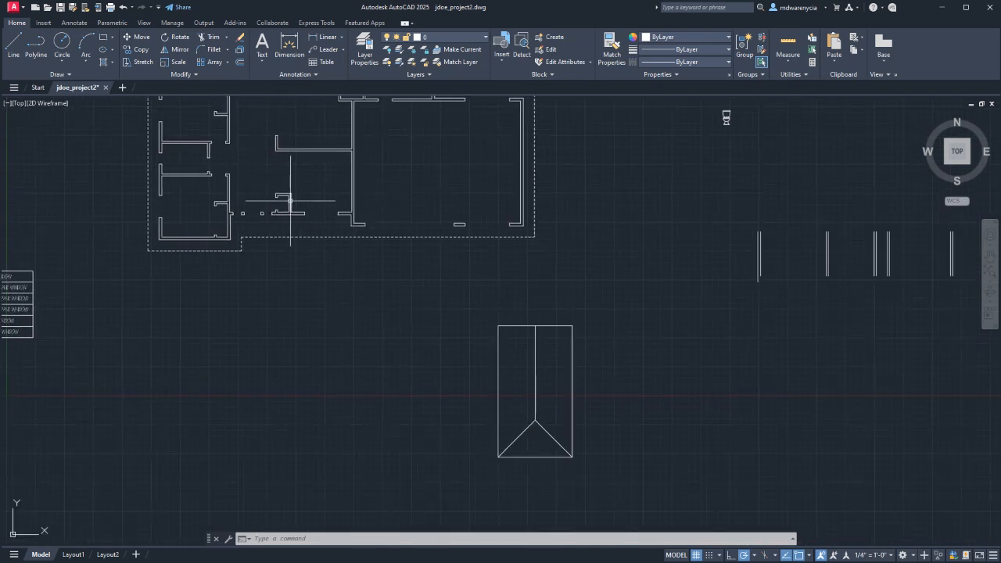
click(587, 469)
click(604, 479)
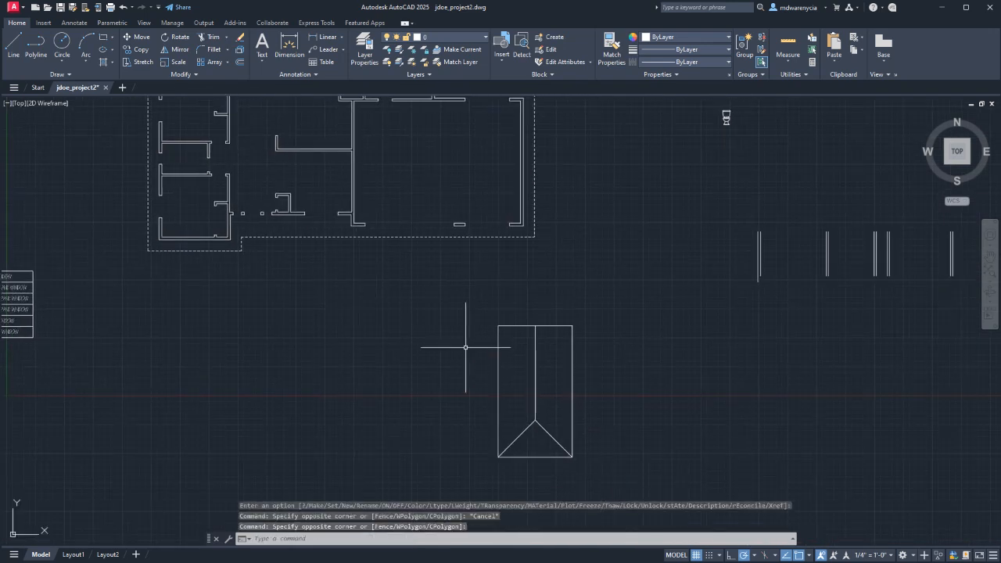
click(637, 481)
click(480, 316)
key(Delete)
- Turn on the built-in, windows, sections, room labels, roof-fill and plumbing layers
middle_drag(728, 312, 420, 394)
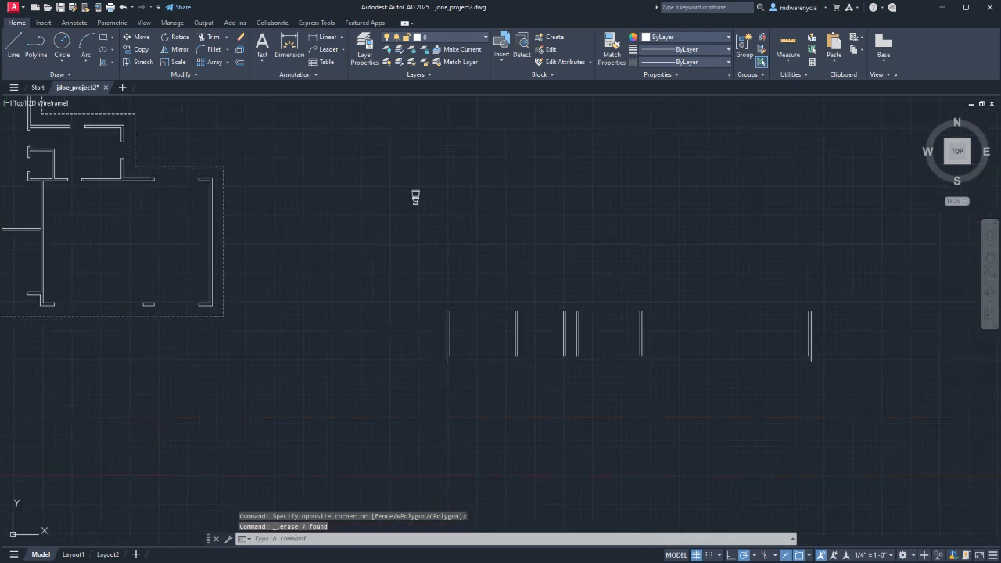
click(446, 36)
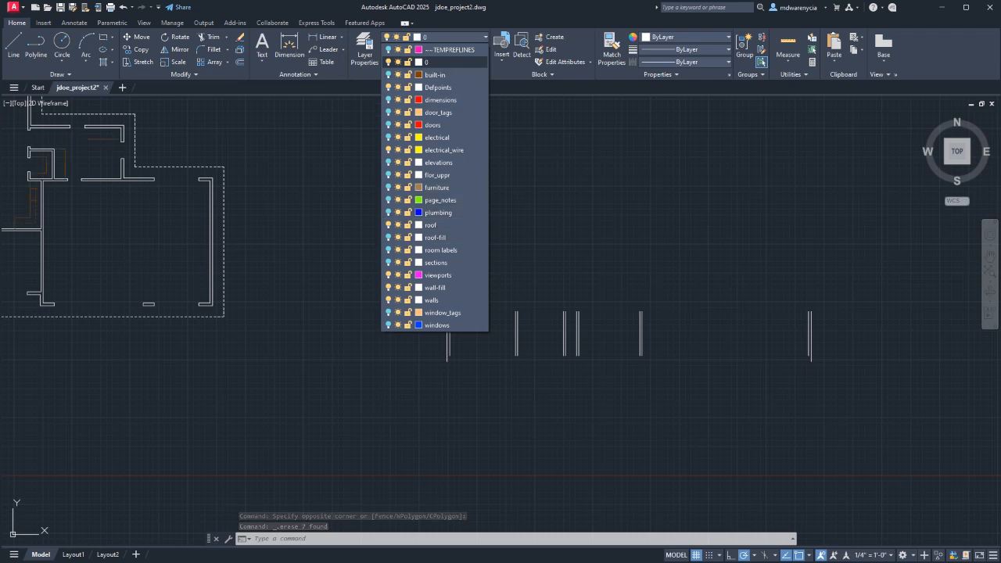
click(388, 75)
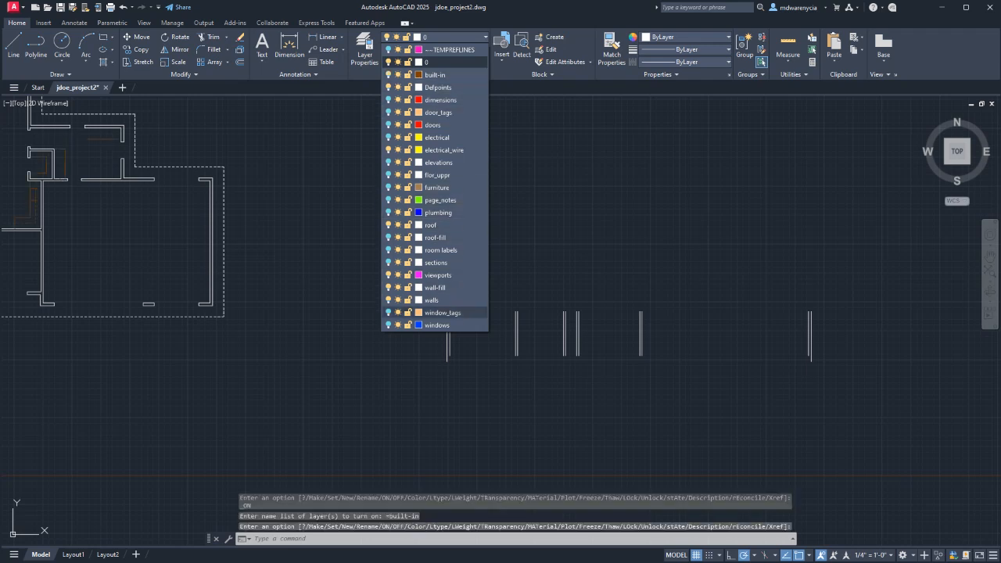
click(388, 325)
click(388, 262)
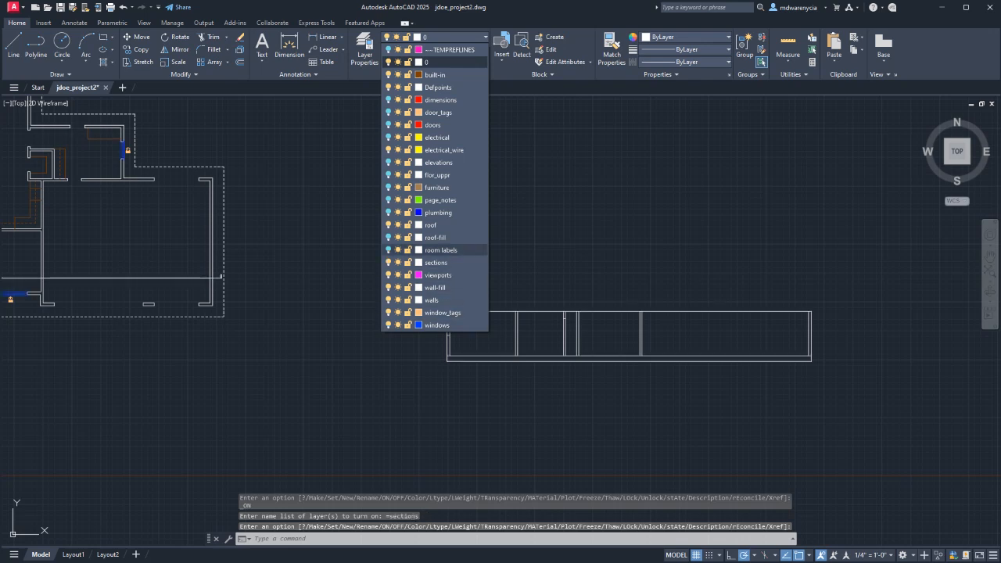
click(388, 250)
click(388, 238)
click(388, 213)
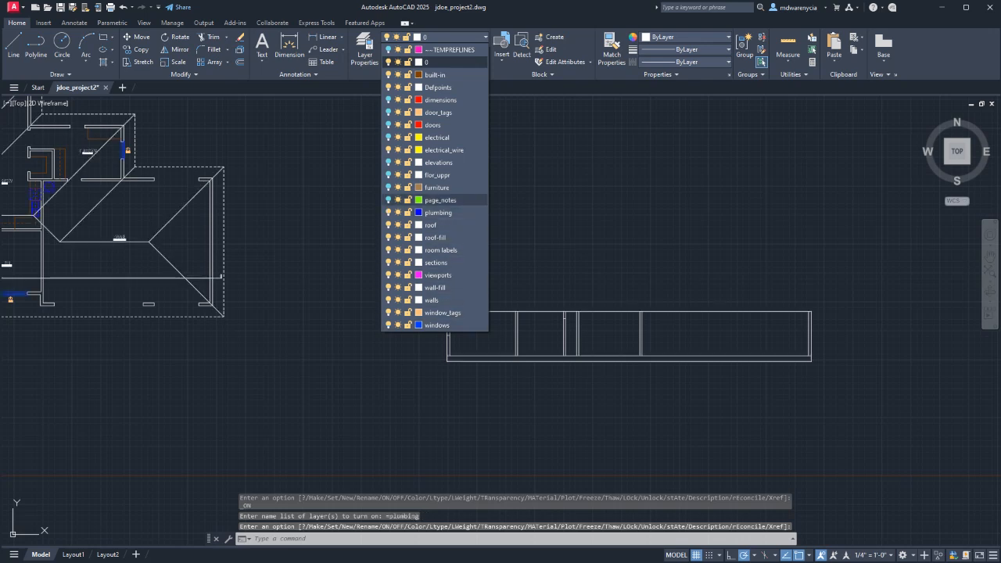
- Turn on the page_notes, furniture and flor_uppr layers, and make elevations the current layer
click(388, 200)
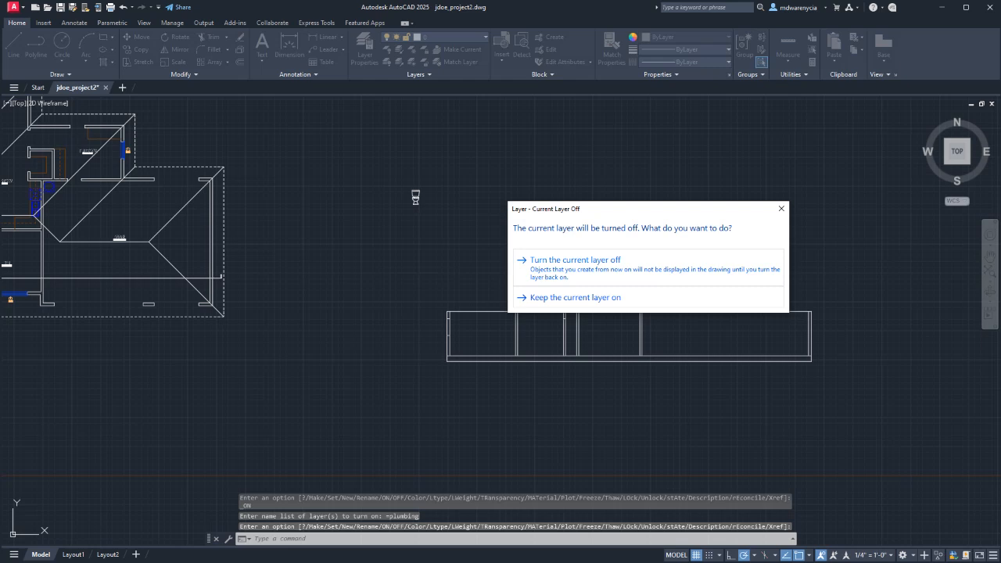
click(780, 208)
click(438, 36)
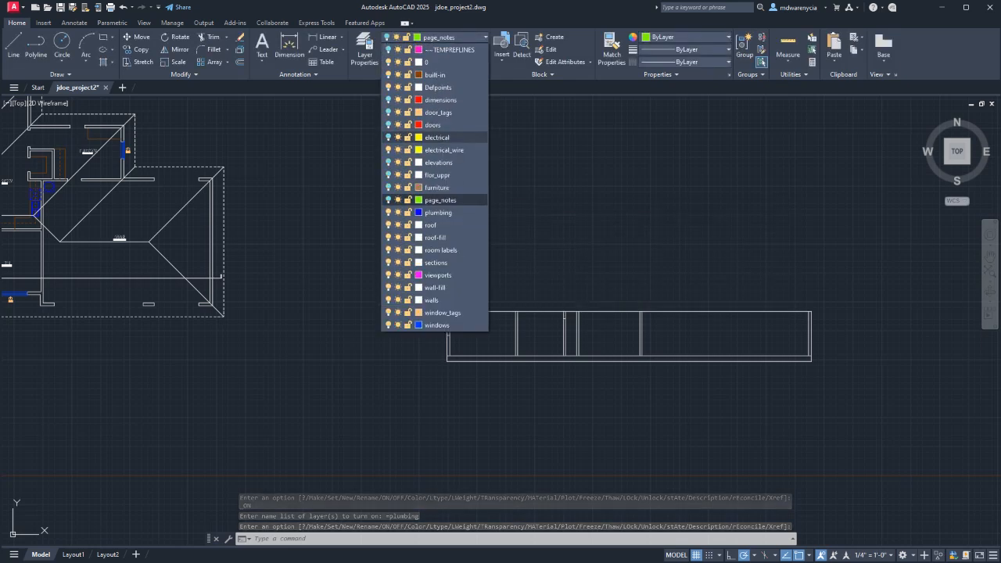
click(387, 175)
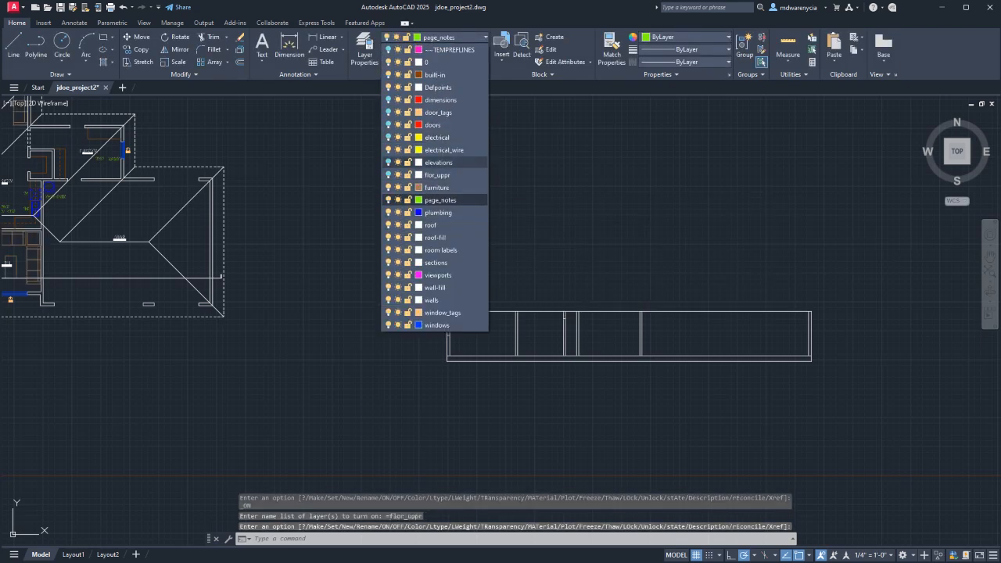
click(439, 162)
click(583, 267)
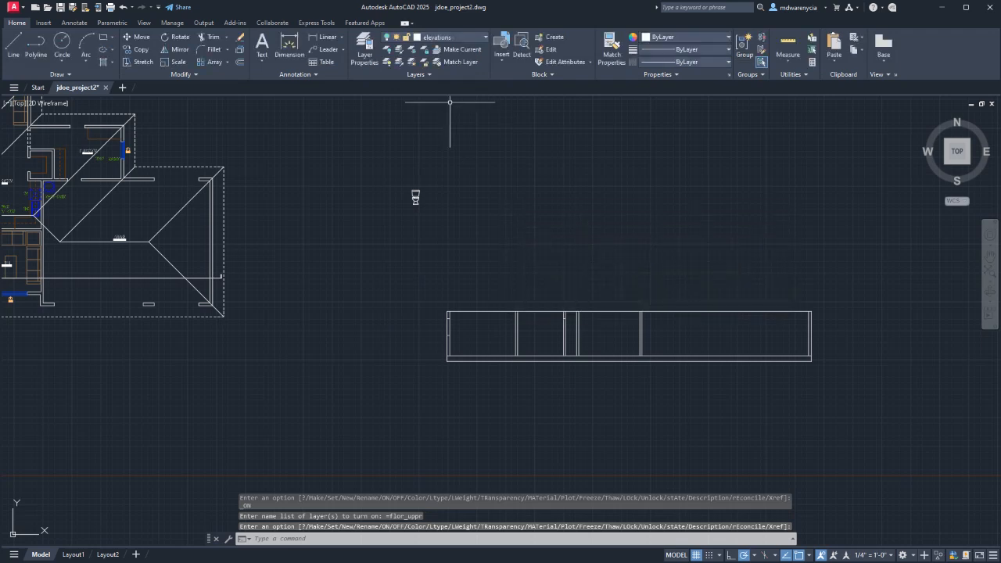
- Turn on the elevations, electrical, doors, door_tags and dimensions layers
click(438, 37)
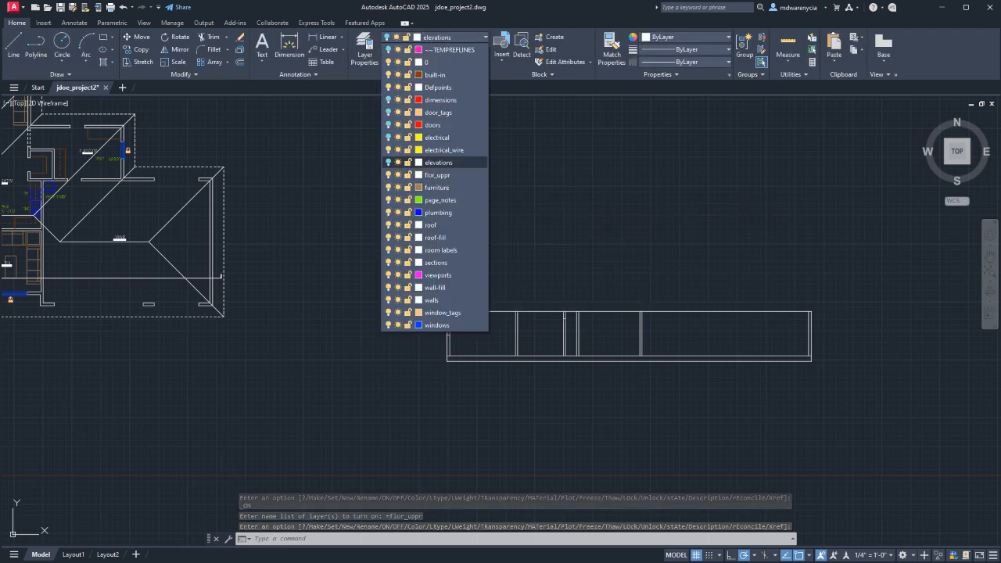
click(387, 163)
click(388, 138)
click(388, 125)
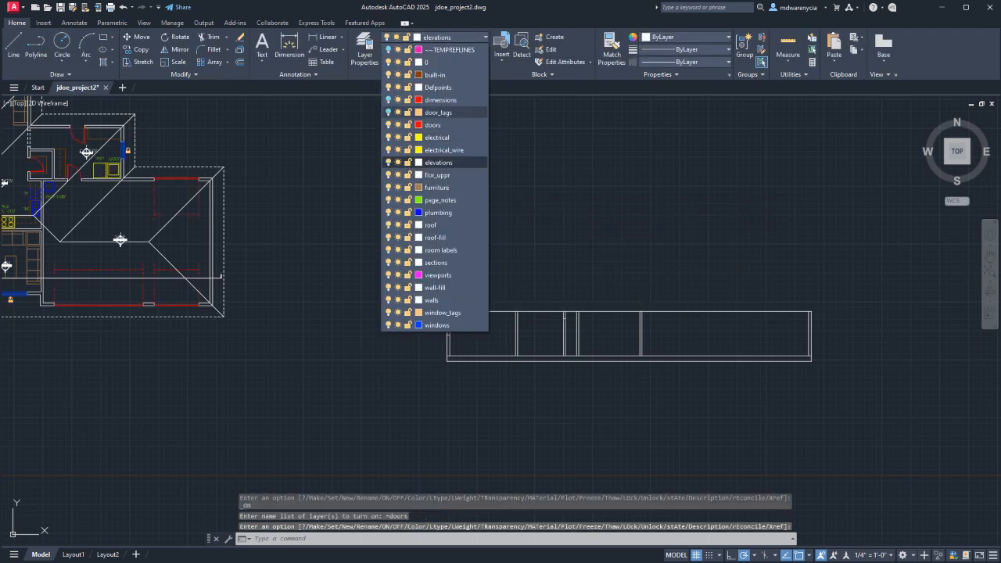
click(387, 112)
click(388, 100)
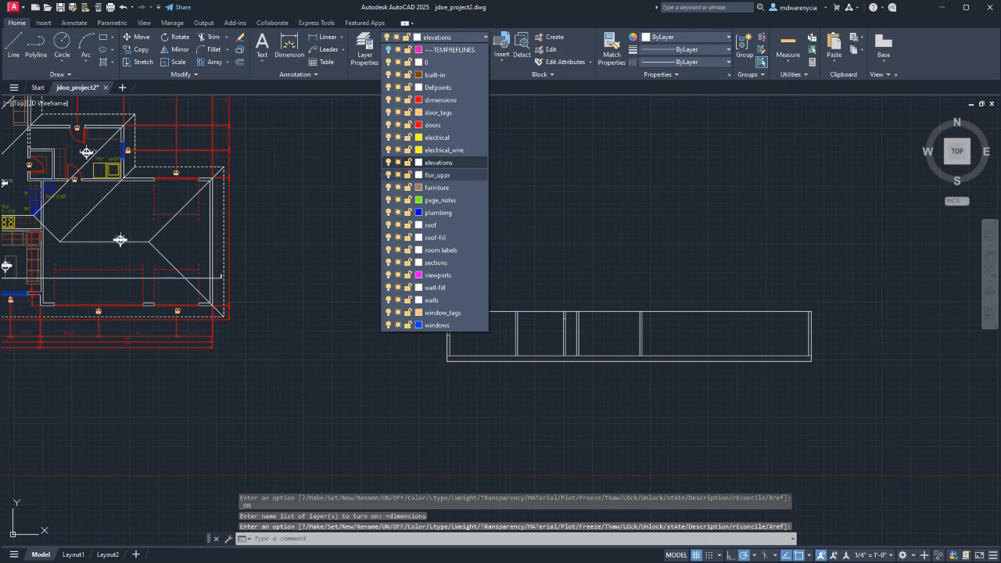
- Assign the entire section drawing beside the floor plan to layer 0 and clear the selection
click(874, 436)
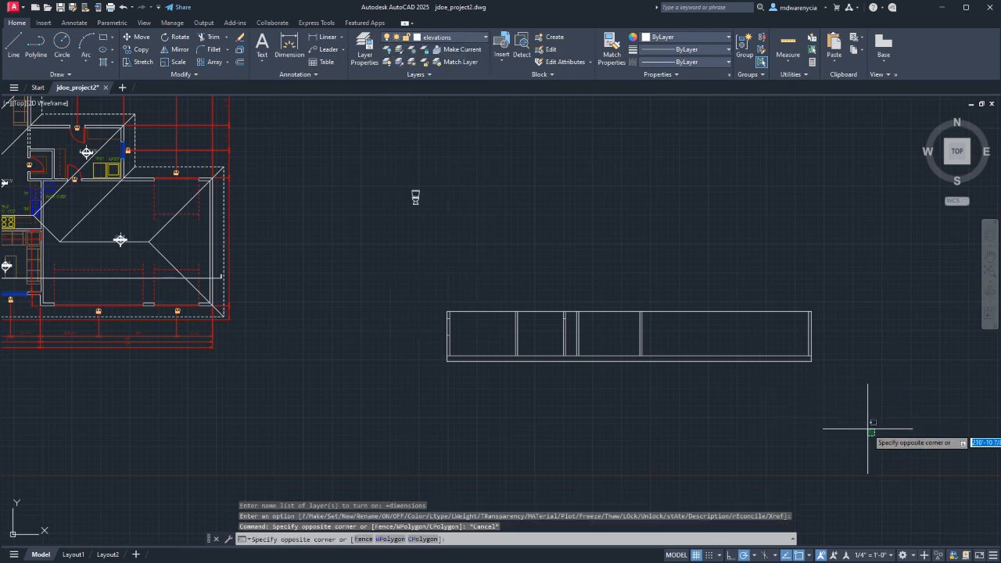
click(436, 260)
click(447, 38)
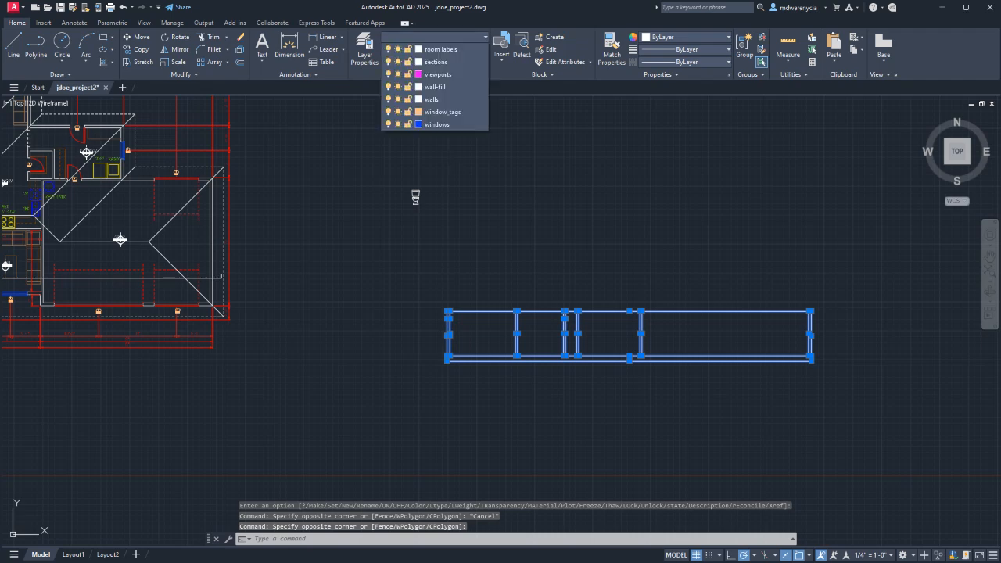
click(444, 63)
key(Escape)
- Offset the section drawing's left outer wall line outward by 2'
middle_drag(501, 372, 621, 347)
key(Escape)
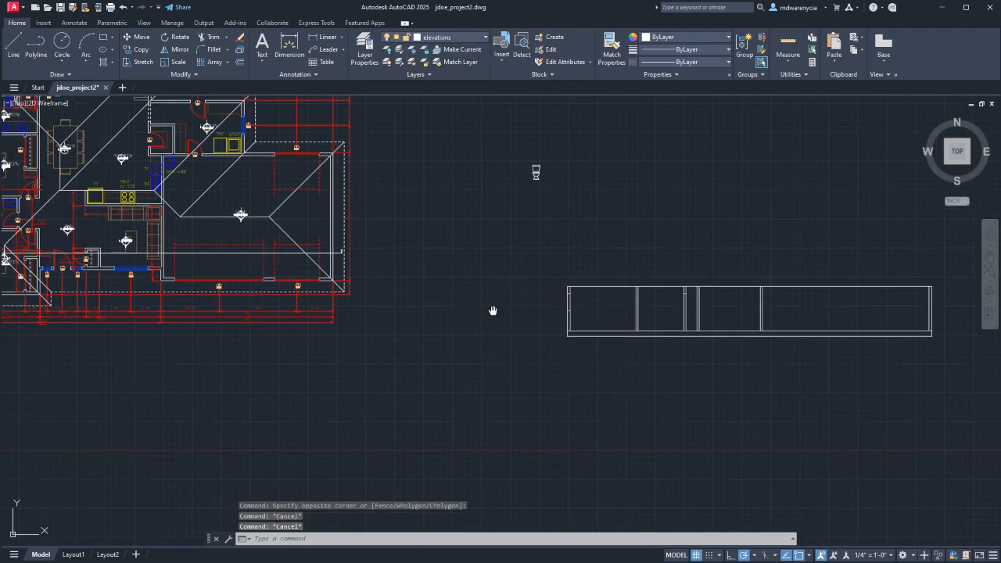
middle_drag(493, 310, 559, 323)
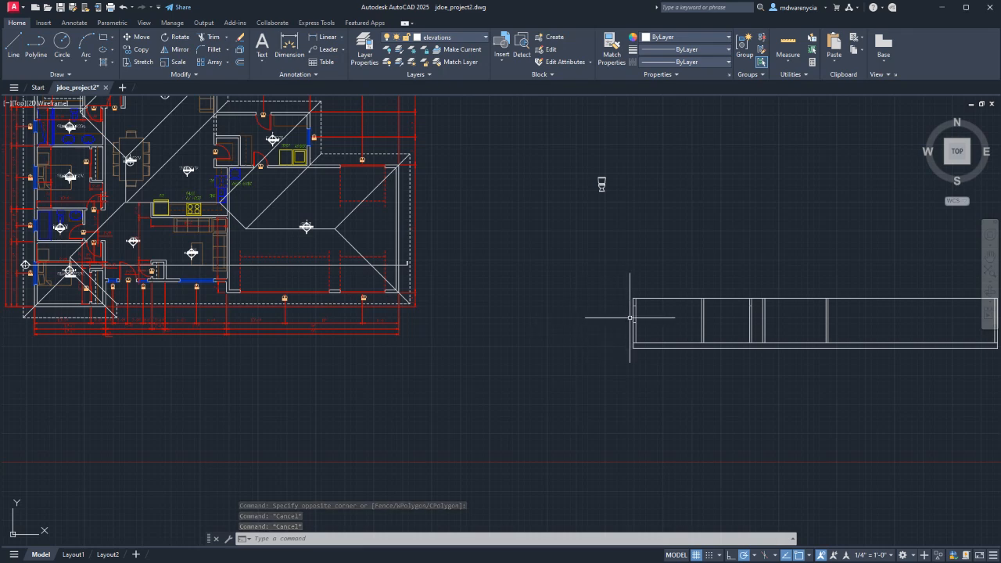
click(633, 323)
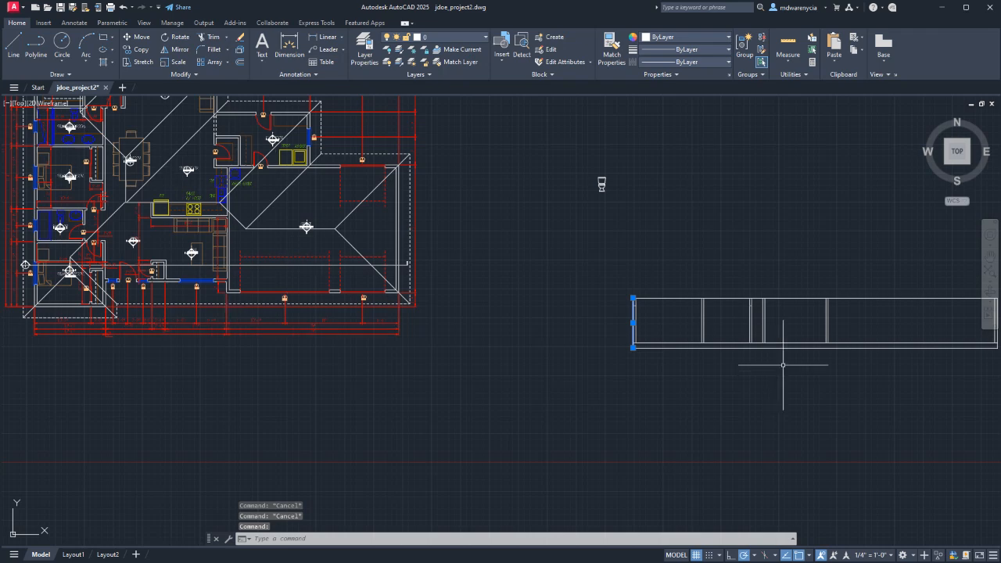
text(o)
key(Return)
text(2)
key(Return)
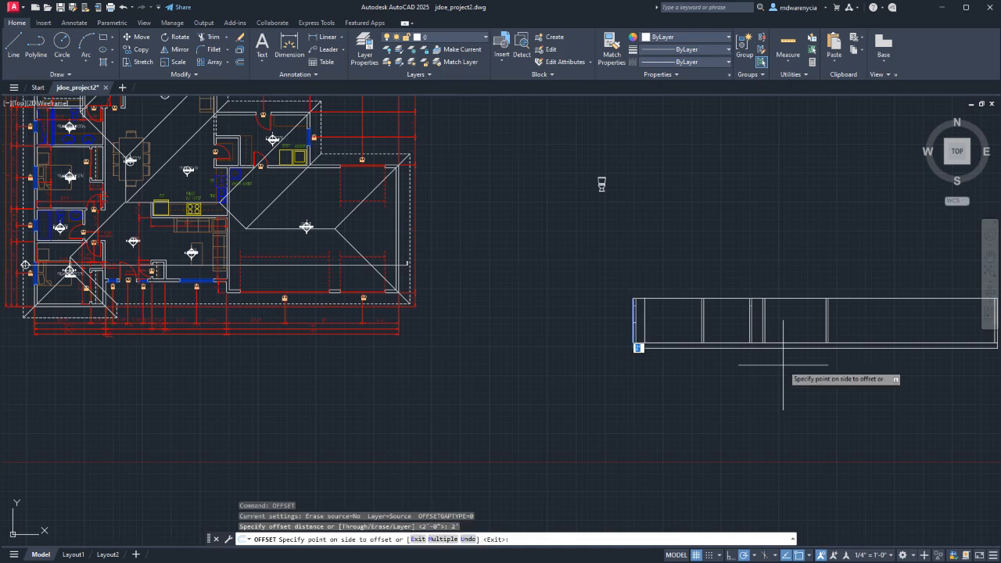
click(633, 324)
click(518, 292)
- Offset the section drawing's right outer wall line outward by 2' and end the Offset command
middle_drag(814, 289, 639, 286)
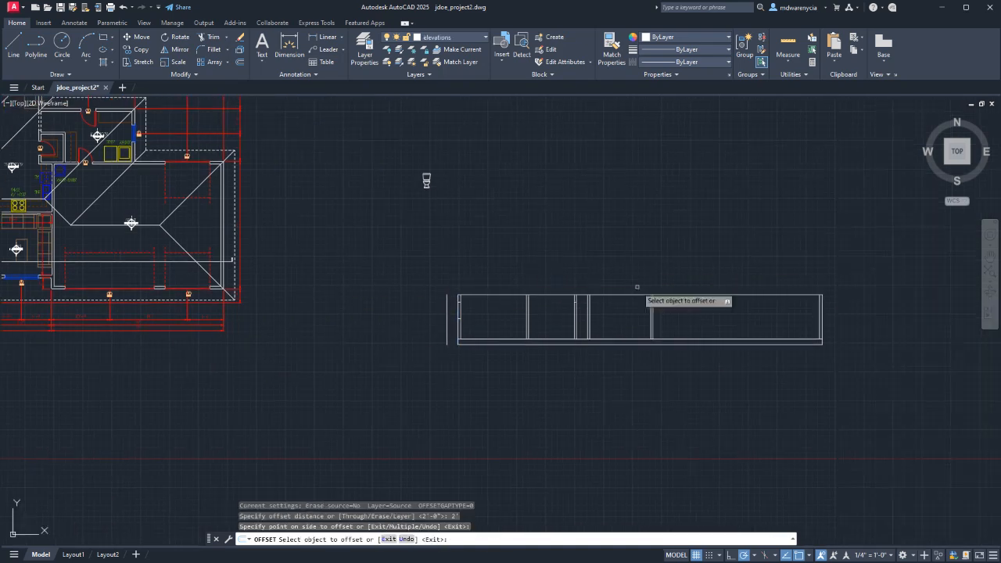
click(822, 314)
click(846, 314)
key(Escape)
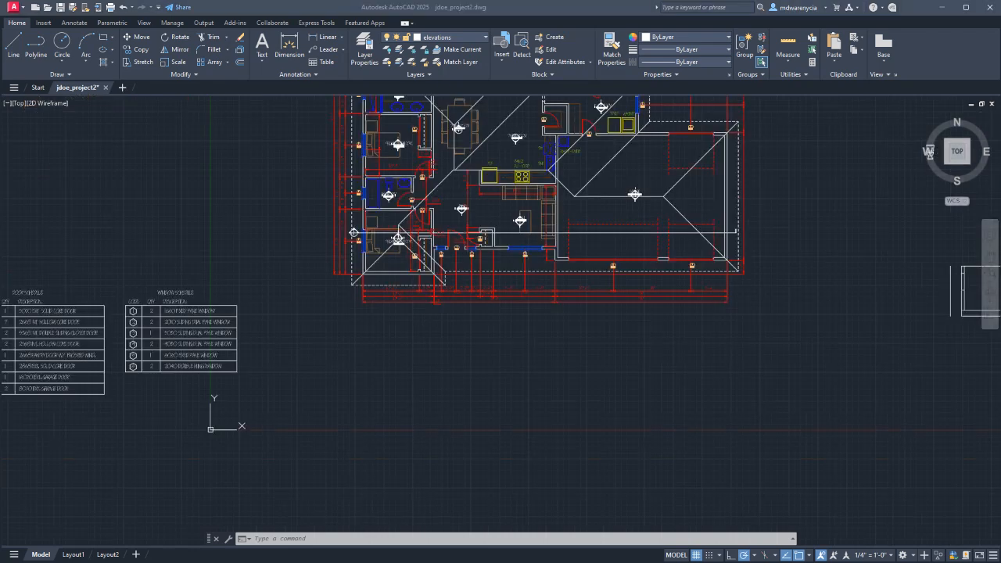
- Draw a short horizontal line in the empty space between the floor plan and the section drawing
middle_drag(929, 152, 693, 173)
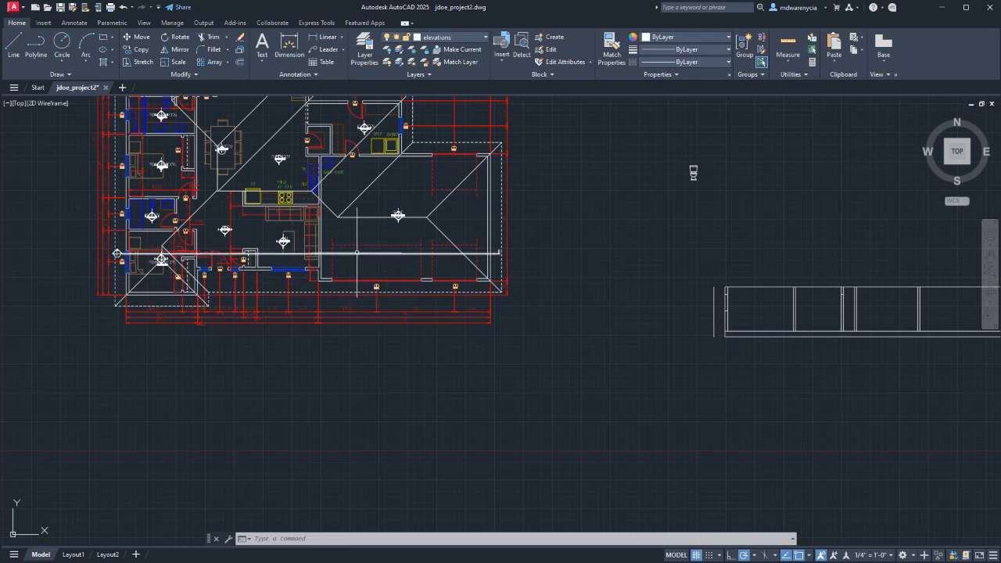
mouse_move(357, 253)
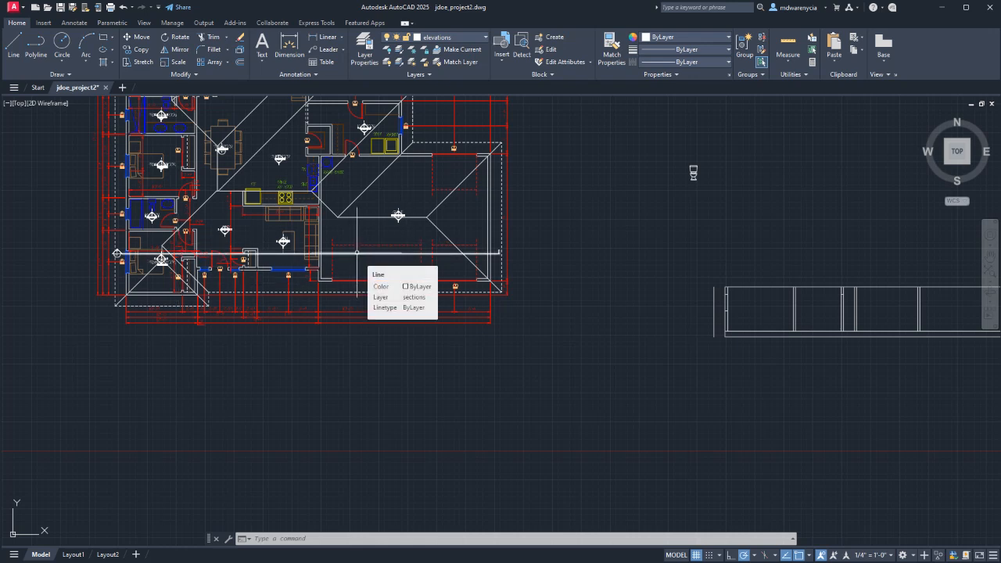
middle_drag(593, 279, 395, 326)
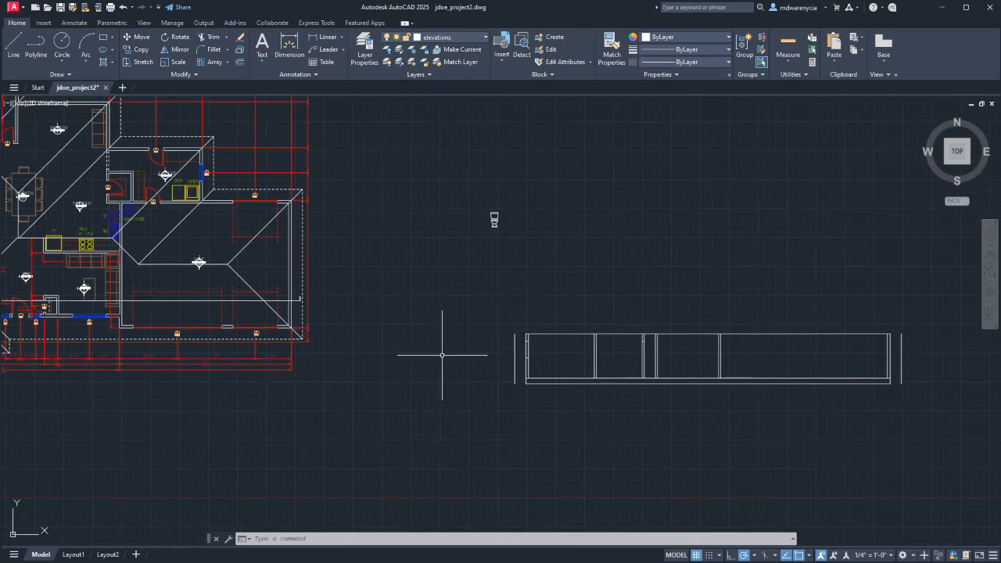
key(Escape)
scroll(506, 365, up, 4)
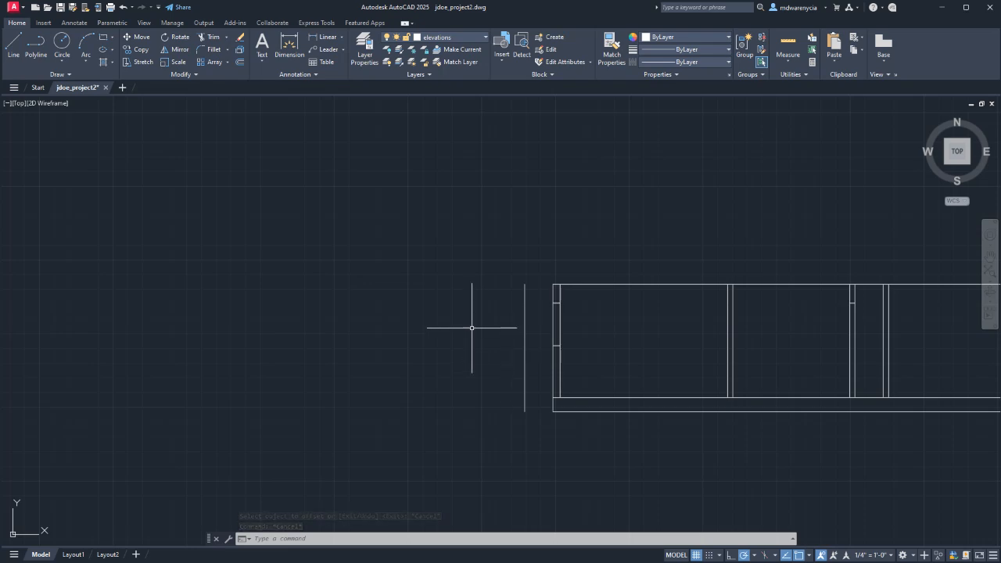
text(l)
key(Return)
click(235, 302)
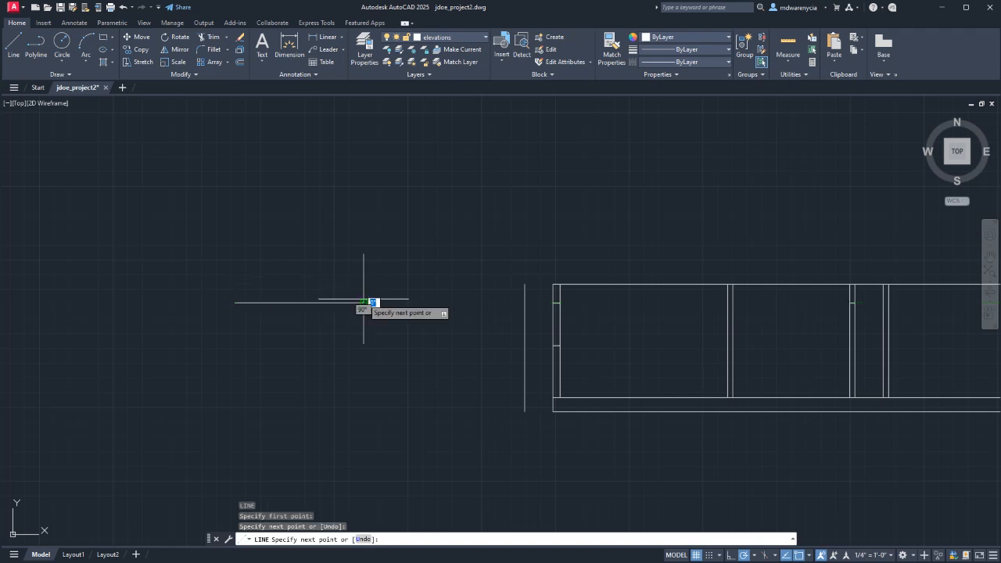
click(364, 303)
key(Escape)
- Draw a slightly downward-sloping line from the horizontal line's left end and join it to the right end with a short line
scroll(297, 305, up, 4)
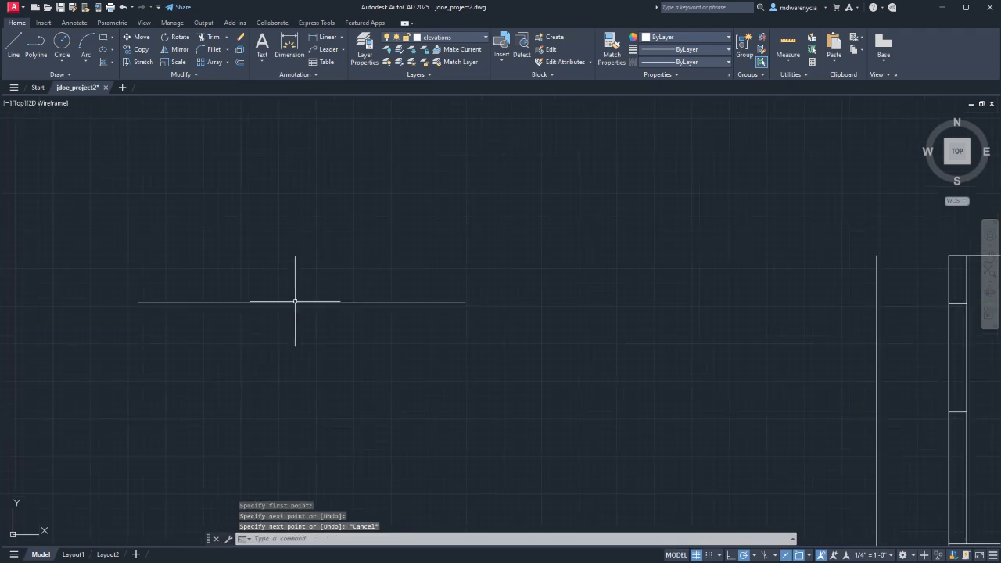
key(Return)
click(138, 302)
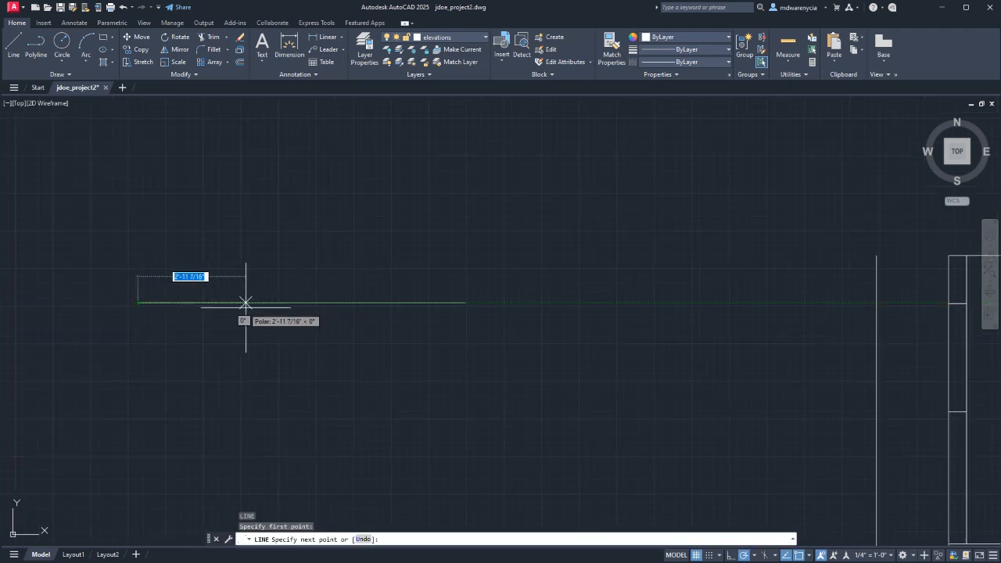
scroll(276, 303, up, 2)
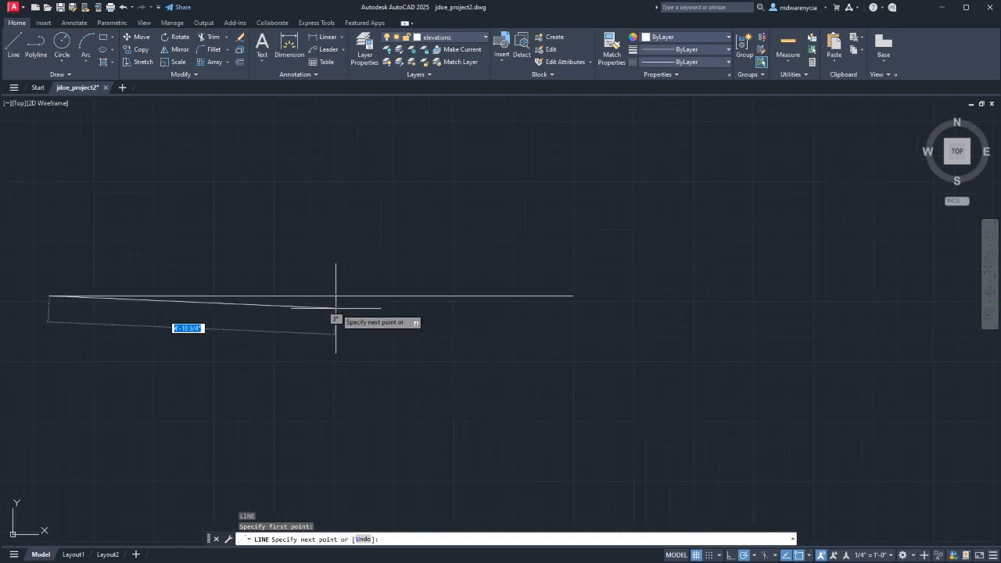
click(573, 306)
click(573, 297)
key(Escape)
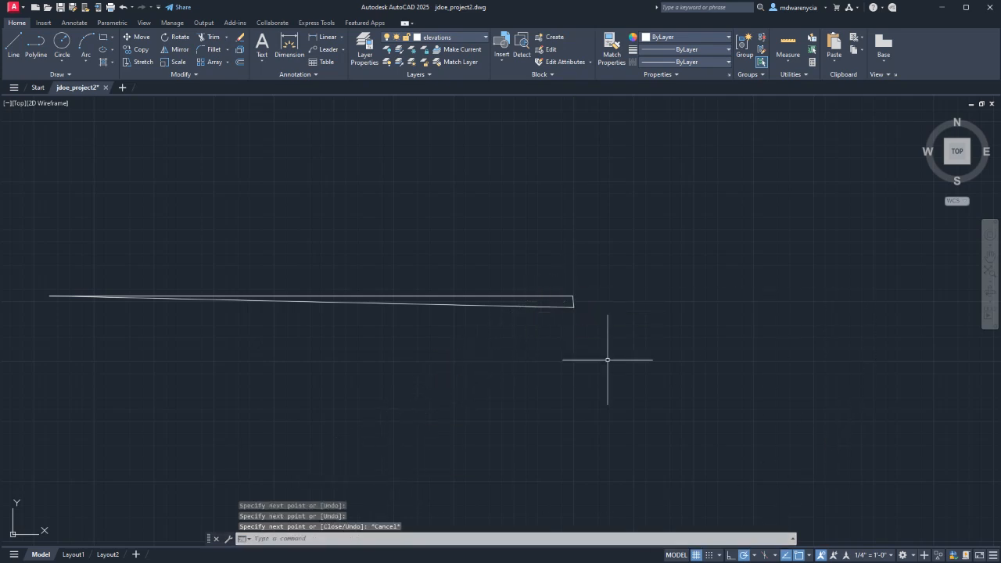
- Erase the sloping line and the short closing line, keeping the horizontal line
click(622, 337)
click(538, 298)
key(Delete)
- Draw a shallow V beneath the horizontal line, running from its left end to a low midpoint and back to its right end
middle_drag(284, 325, 413, 316)
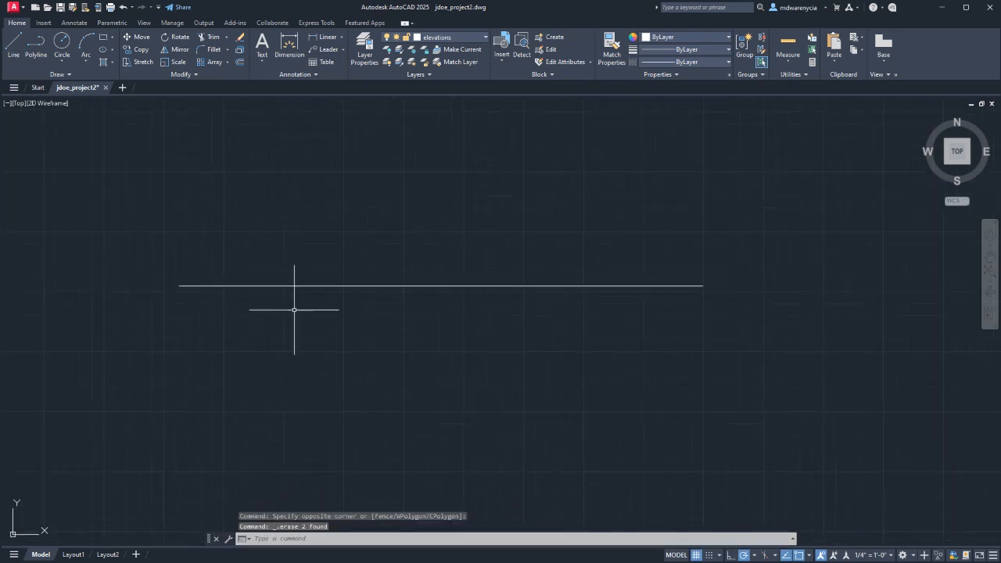
text(l)
key(Return)
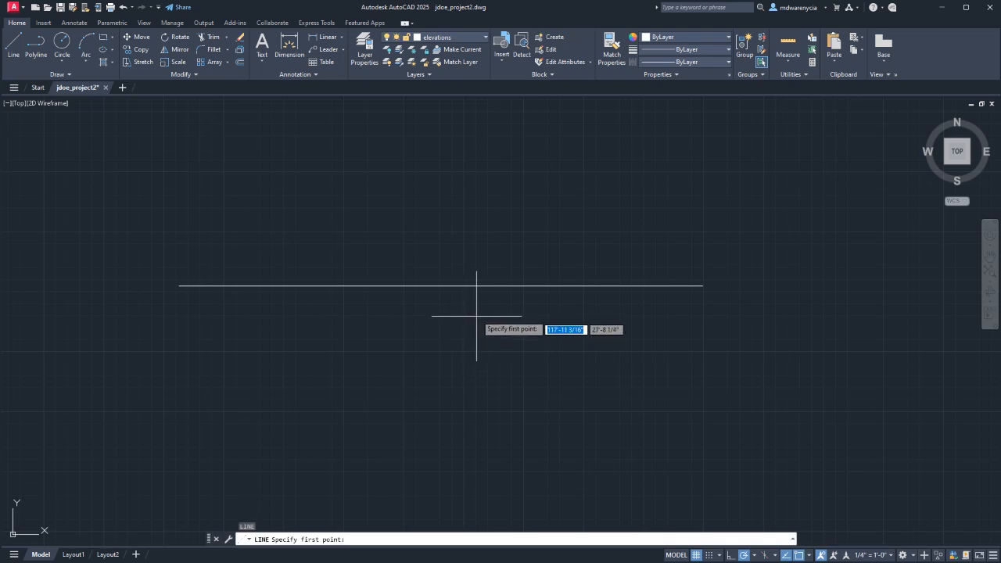
click(179, 286)
click(449, 296)
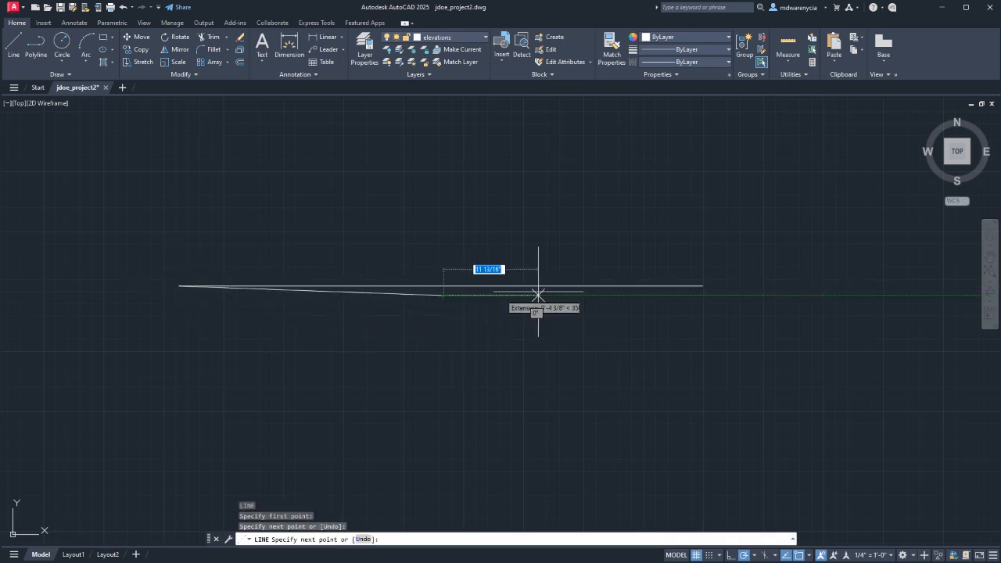
click(701, 287)
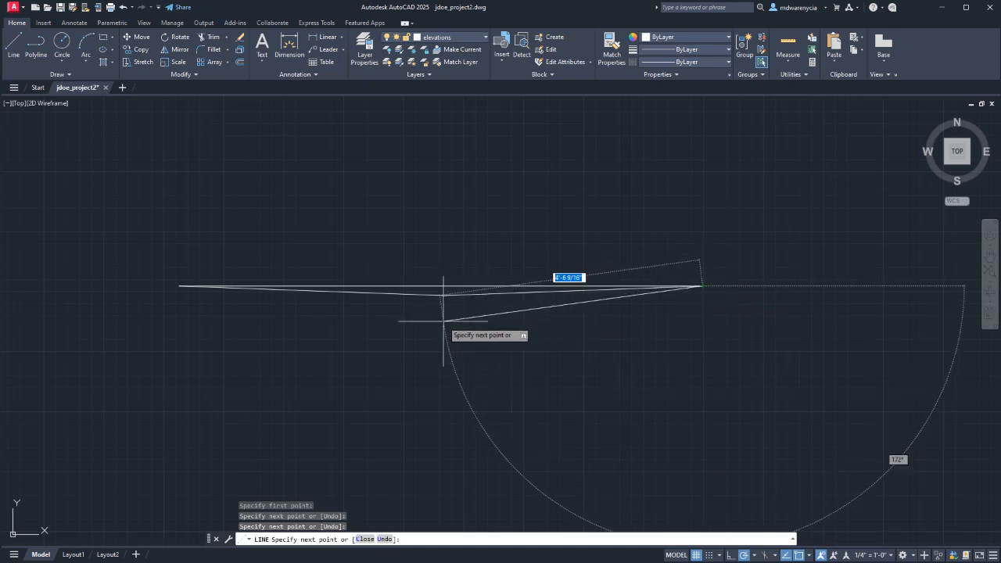
key(Return)
- Draw a vertical line straight down from the low point of the V
key(Return)
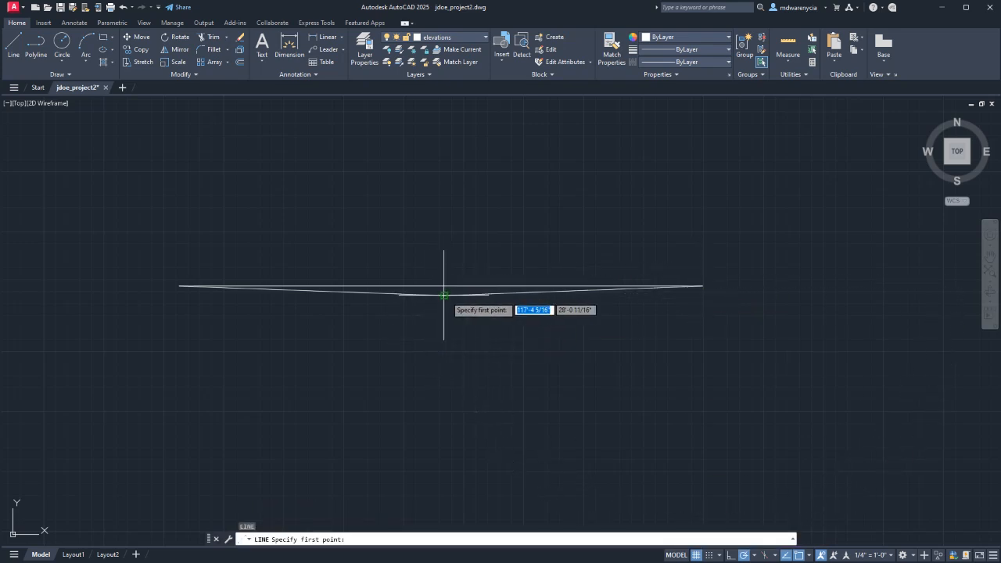
click(442, 295)
click(443, 483)
key(Escape)
key(Escape)
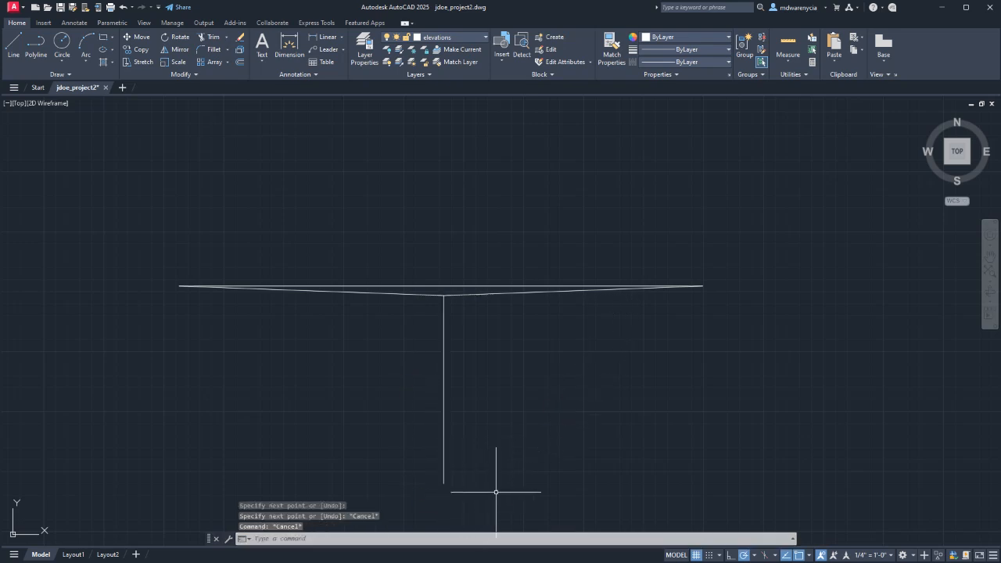
click(453, 286)
click(440, 271)
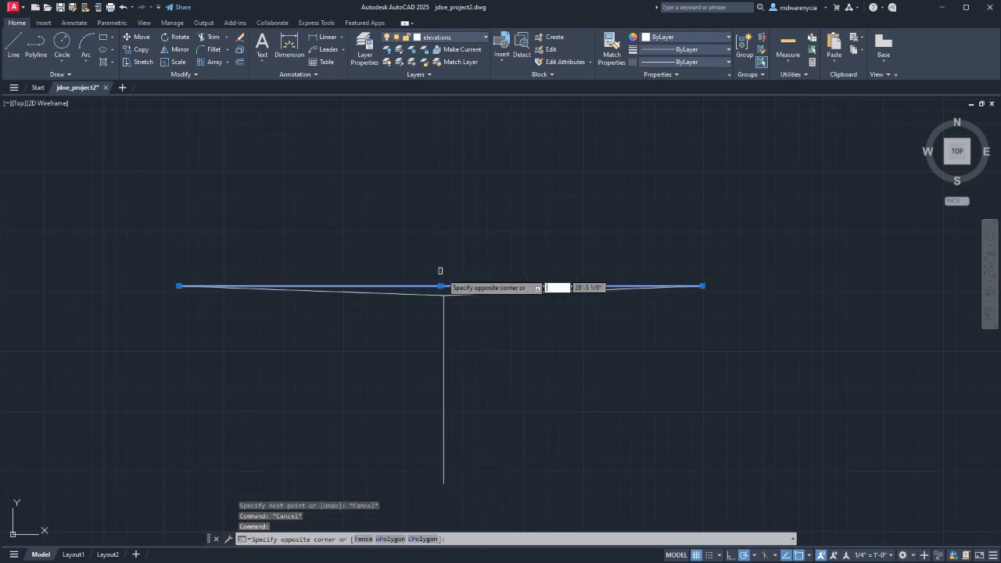
key(Escape)
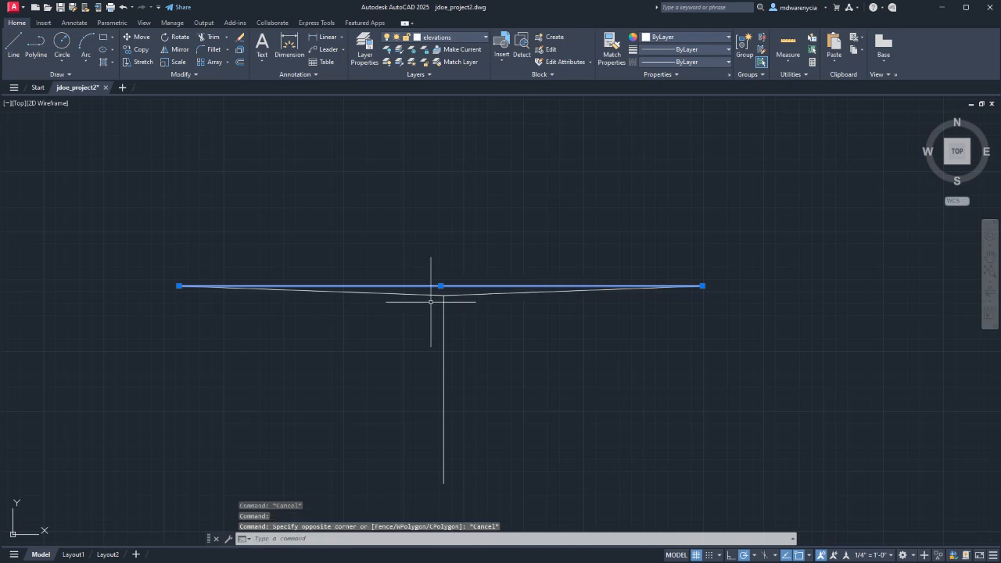
text(l)
key(Return)
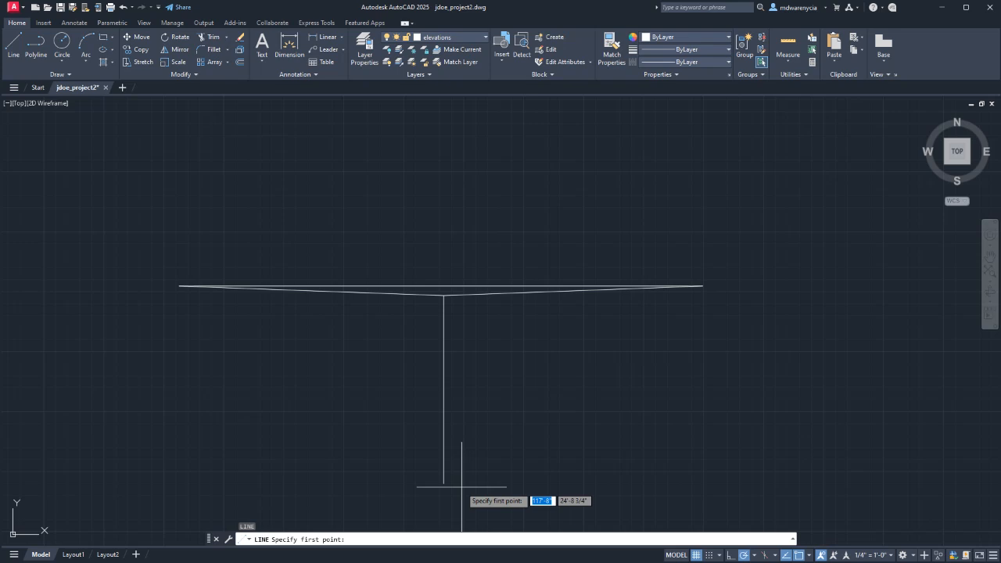
key(Escape)
- Copy the horizontal line, V and vertical line leftward so the copy's right end meets the original's left end
mouse_move(340, 359)
middle_down()
mouse_move(873, 330)
mouse_move(506, 314)
middle_up()
click(660, 380)
click(454, 131)
text(co)
key(space)
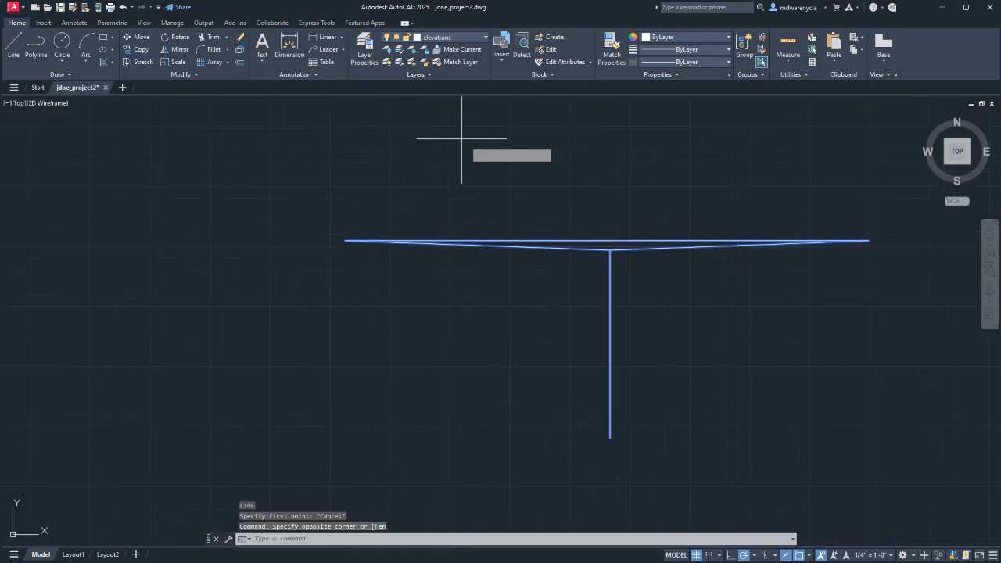
scroll(469, 147, down, 2)
click(719, 206)
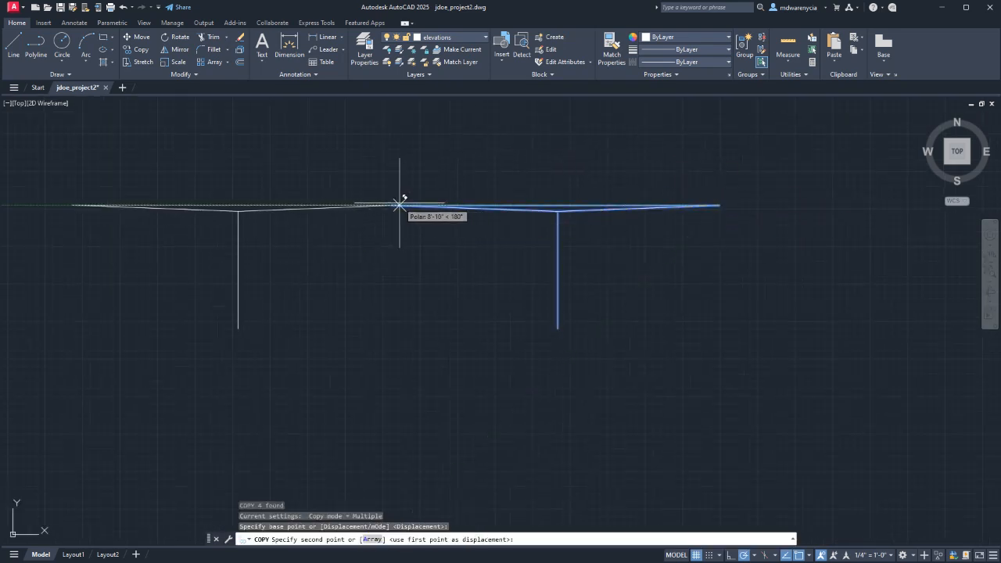
click(393, 205)
key(Escape)
key(Escape)
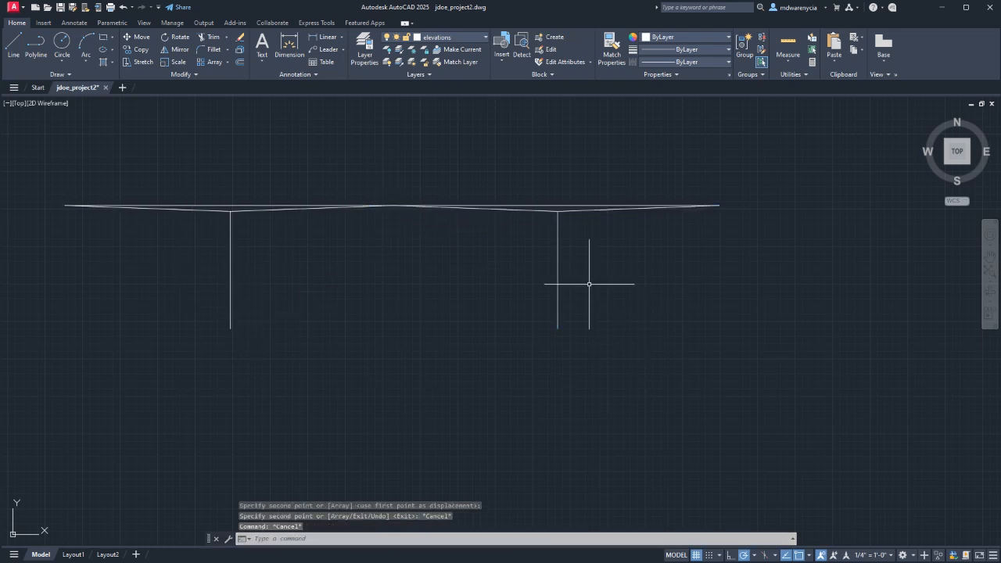
- Erase the left copy along with the original's V and vertical line, keeping only the original horizontal line
click(384, 284)
click(196, 180)
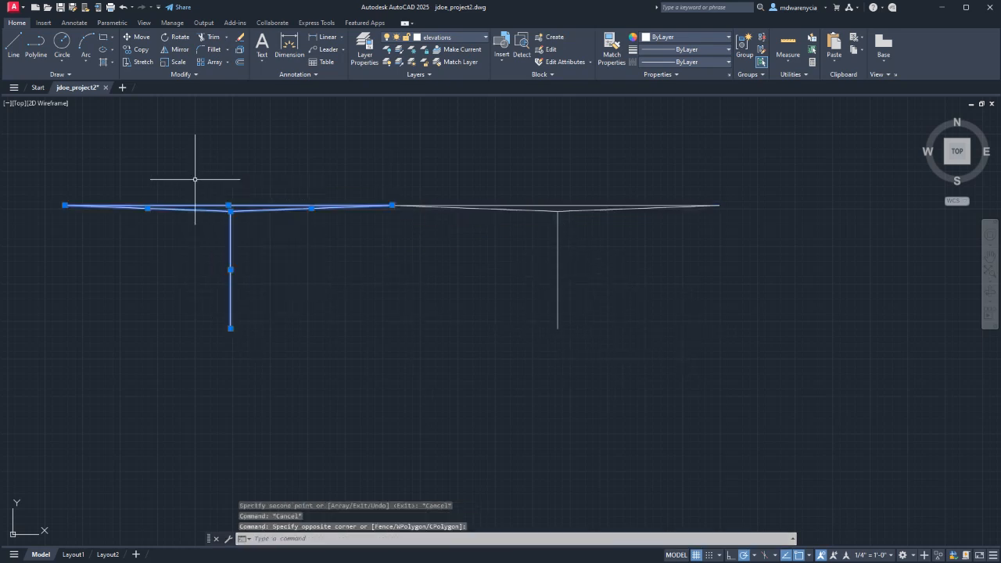
key(Delete)
click(595, 251)
click(511, 187)
key(Delete)
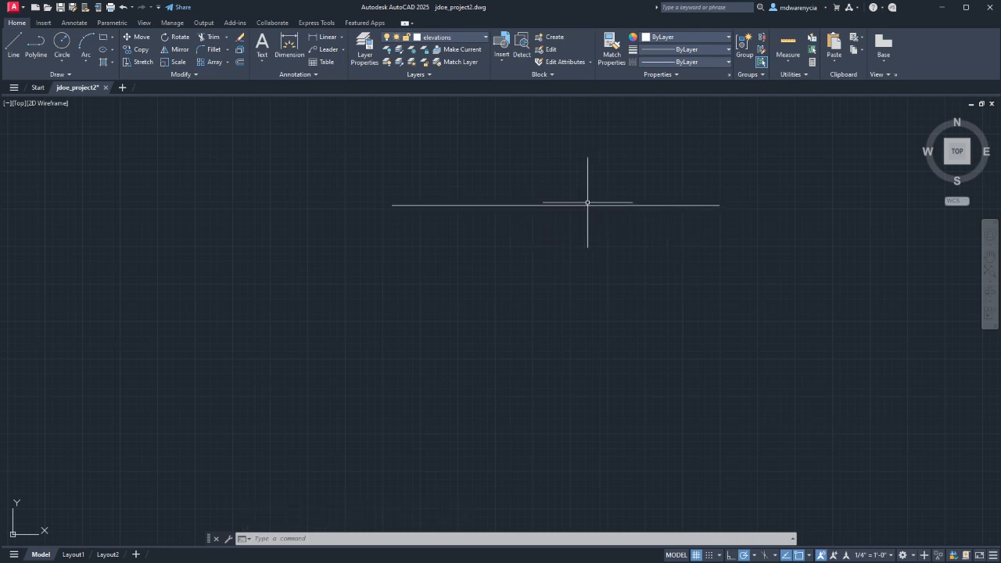
- Erase the remaining horizontal line from the empty drawing area
mouse_move(587, 203)
middle_down()
mouse_move(293, 467)
mouse_move(423, 415)
mouse_move(583, 399)
middle_up()
text(l)
key(Return)
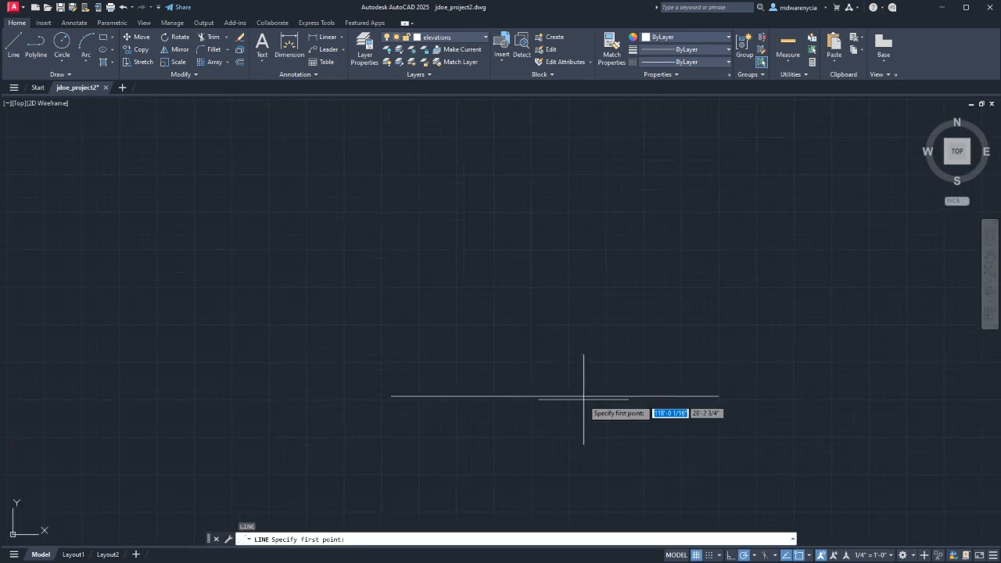
key(Escape)
drag(583, 399, 527, 393)
key(Delete)
- Draw a 12" horizontal line in the empty drawing area
text(l)
key(Return)
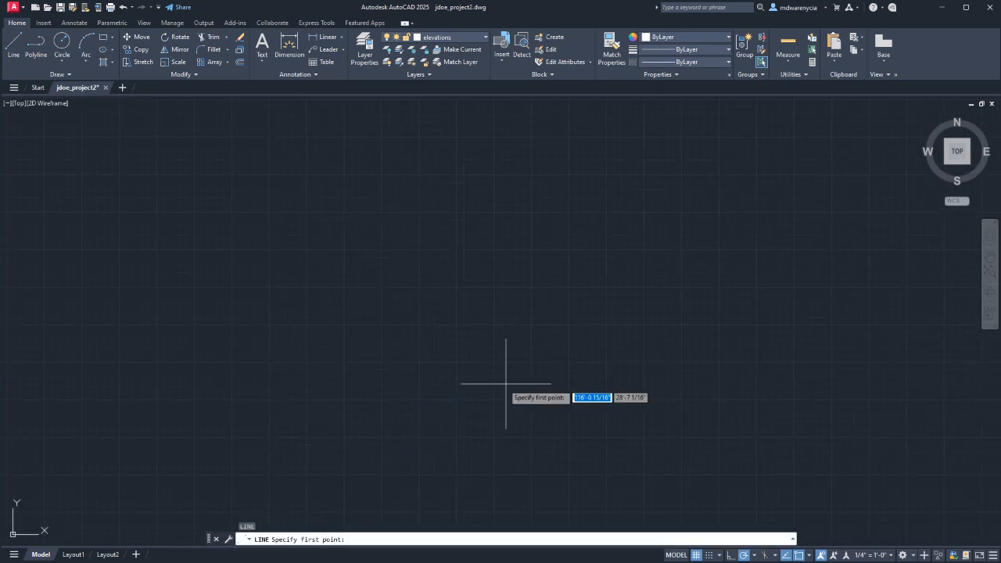
click(457, 382)
text(12)
key(Return)
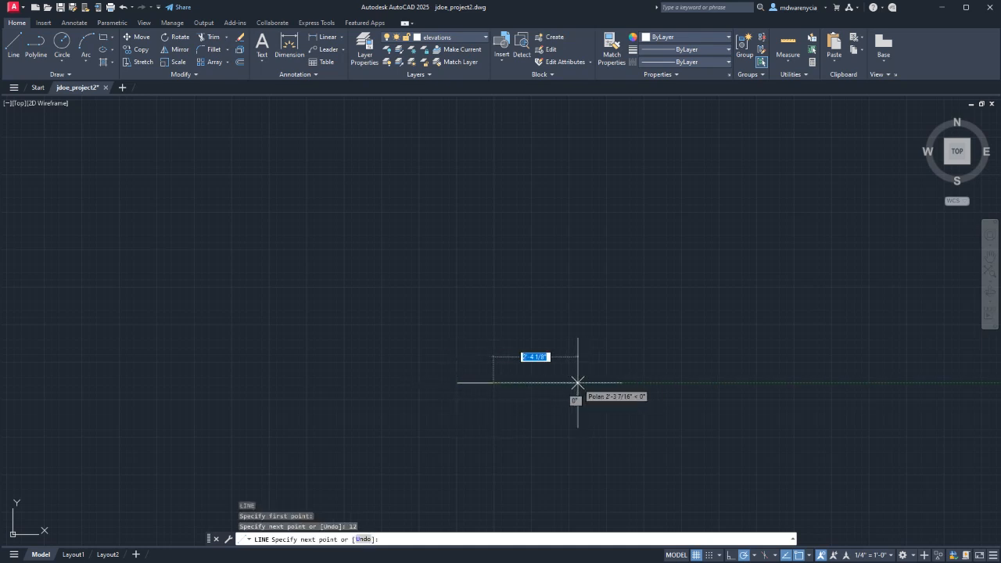
scroll(495, 382, up, 7)
key(Escape)
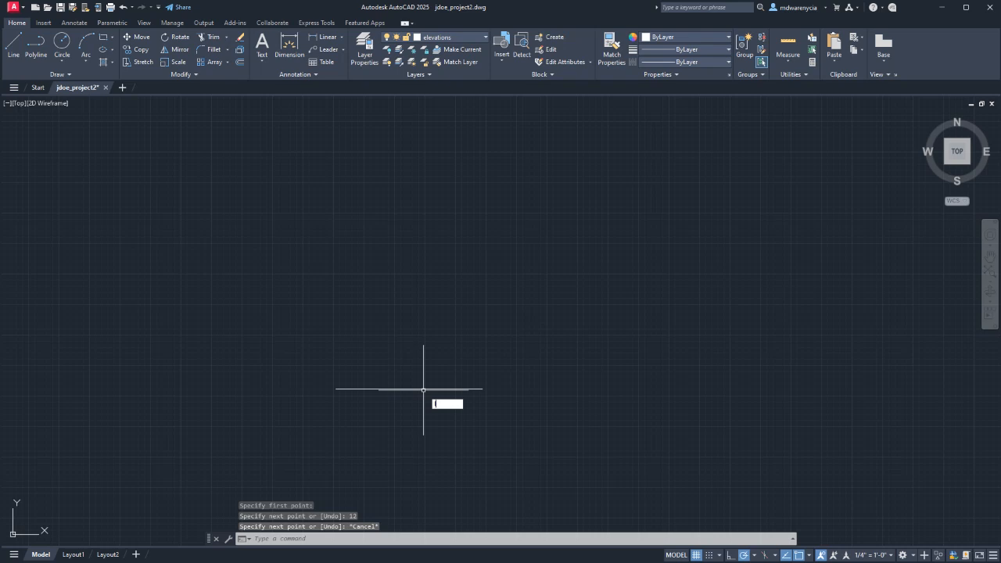
- Draw a 1" vertical line upward from the right end of the 12" line
key(Return)
click(482, 388)
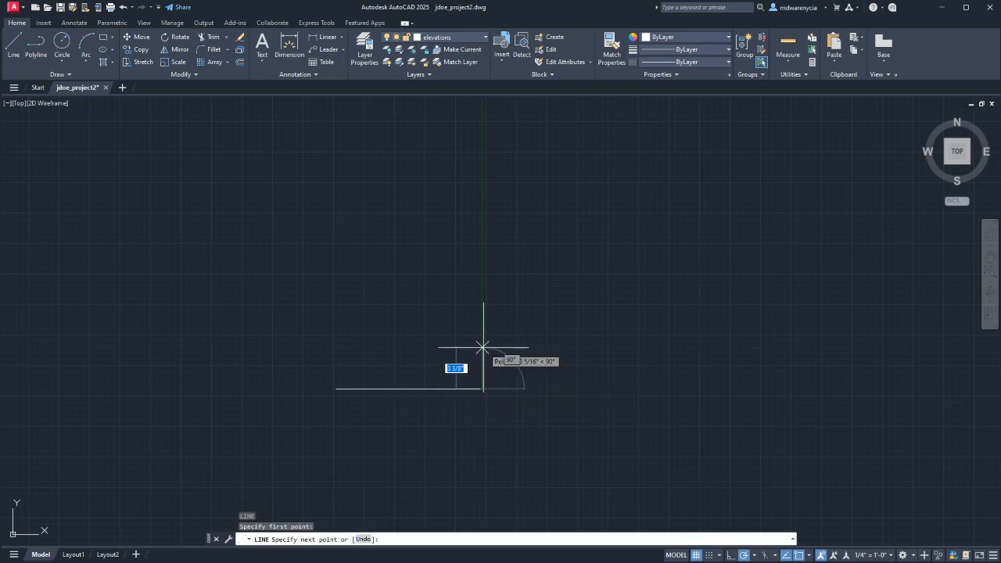
text(1)
key(Return)
key(Escape)
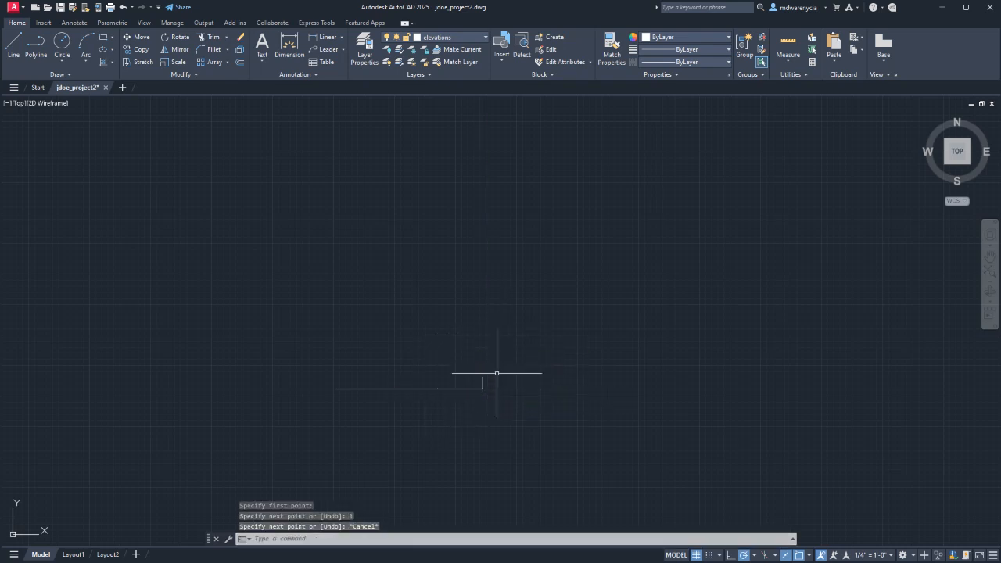
- Copy the 1" vertical line upward four times, stacking the copies end to end above the original
click(496, 373)
click(481, 384)
text(co)
key(Return)
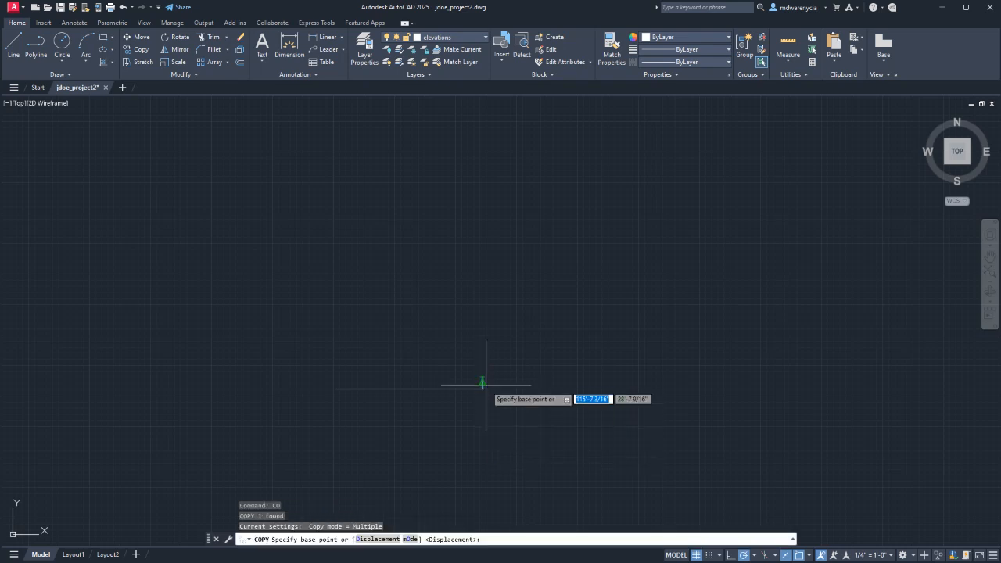
click(482, 389)
click(482, 376)
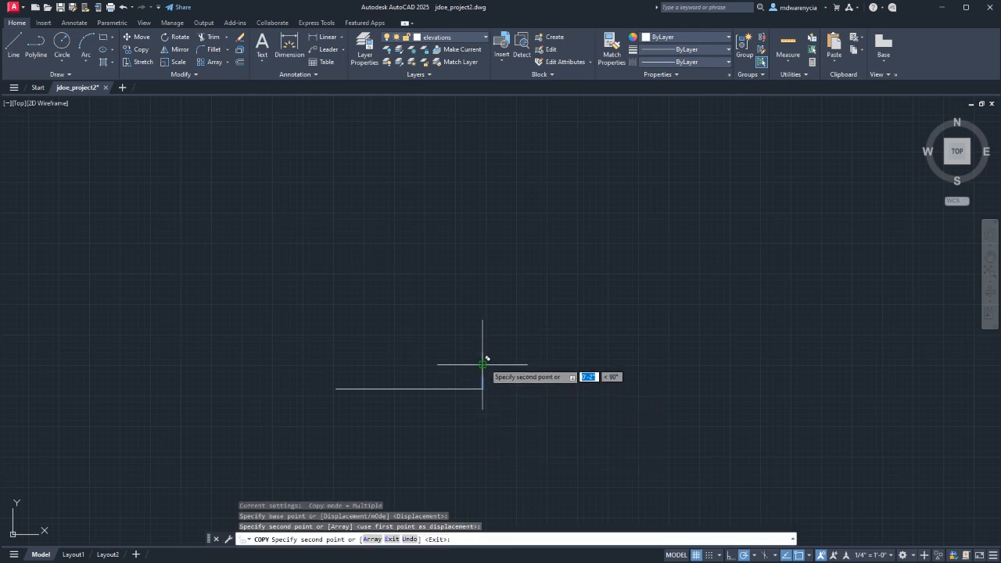
click(482, 363)
click(483, 351)
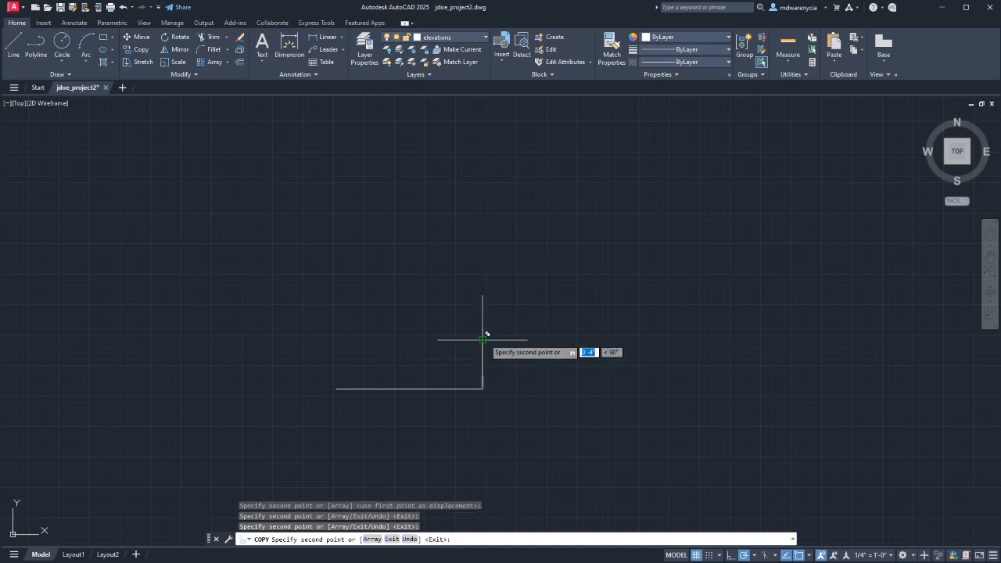
key(Escape)
- Examine the stacked vertical segments at the right end of the 12" line by selecting them, and clear the selection
click(469, 316)
click(579, 437)
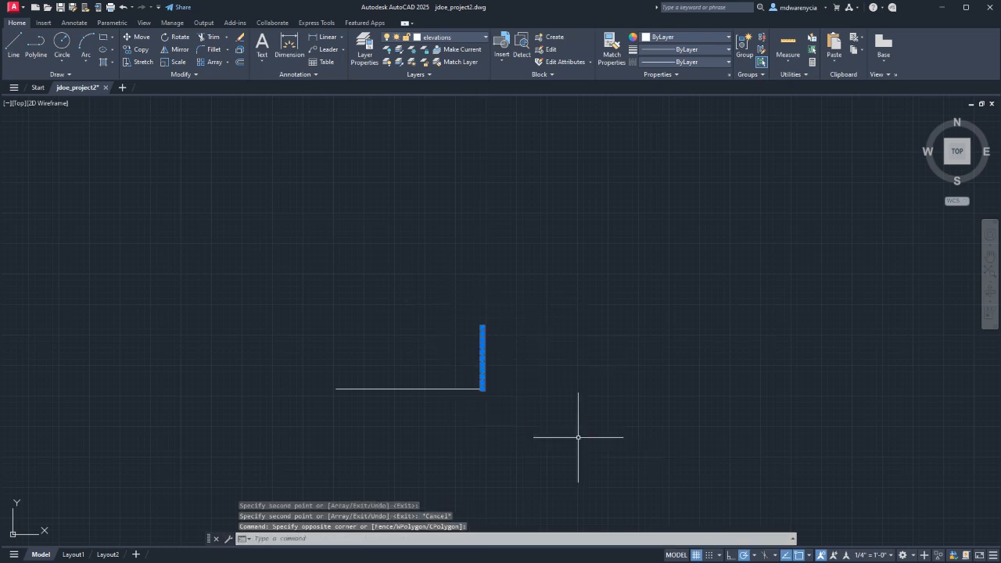
scroll(482, 382, up, 10)
key(Escape)
scroll(503, 394, down, 5)
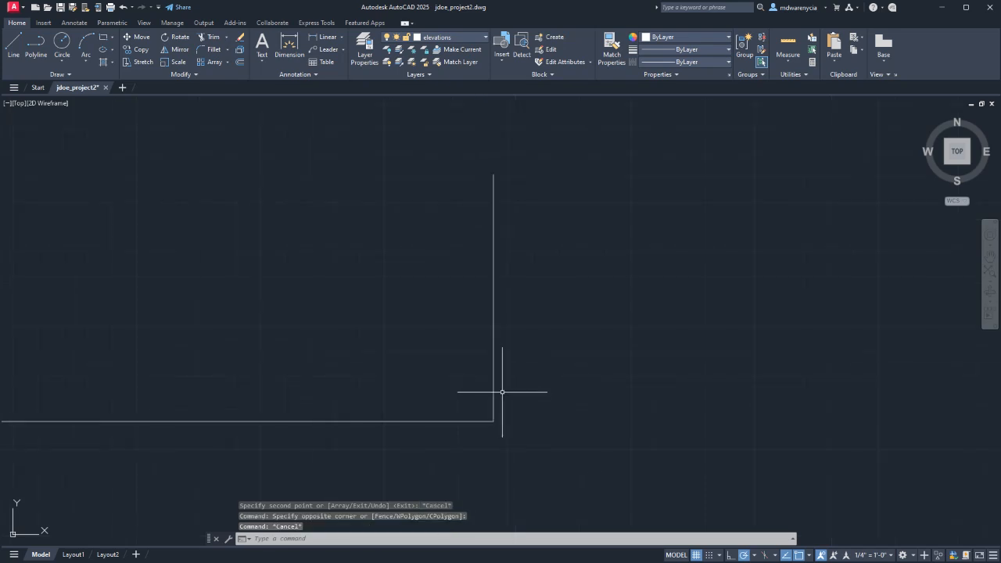
click(535, 393)
click(478, 397)
click(498, 318)
click(471, 304)
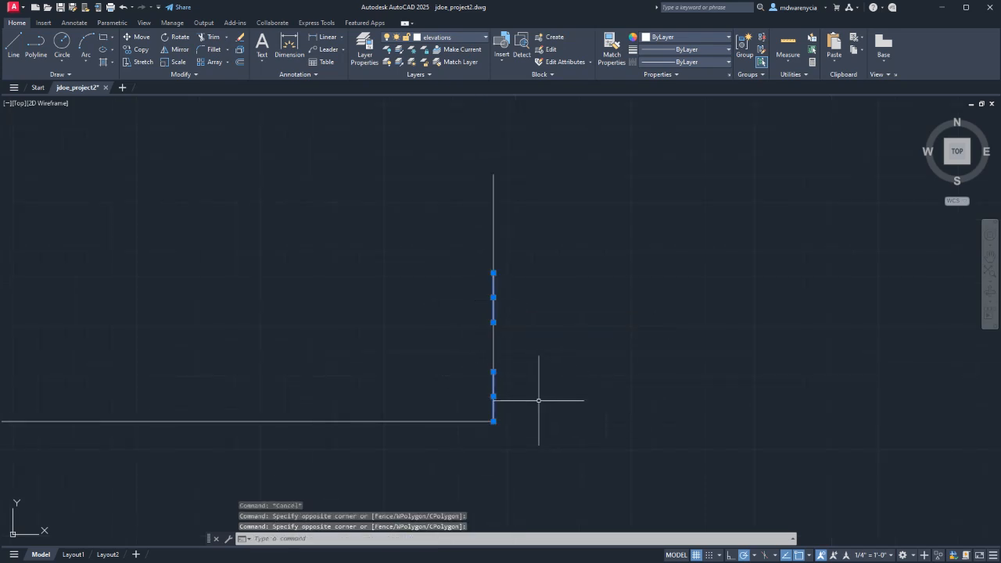
middle_drag(538, 400, 762, 373)
key(Escape)
- Draw two sloping lines from the 12" line's left end to the 1" and 2" heights on the vertical stack
text(l)
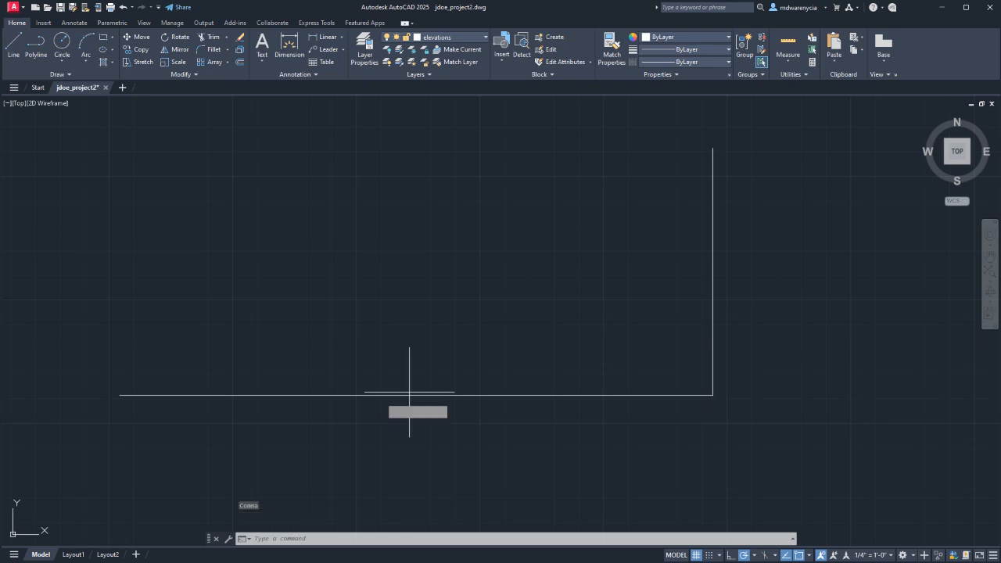
key(Return)
click(120, 395)
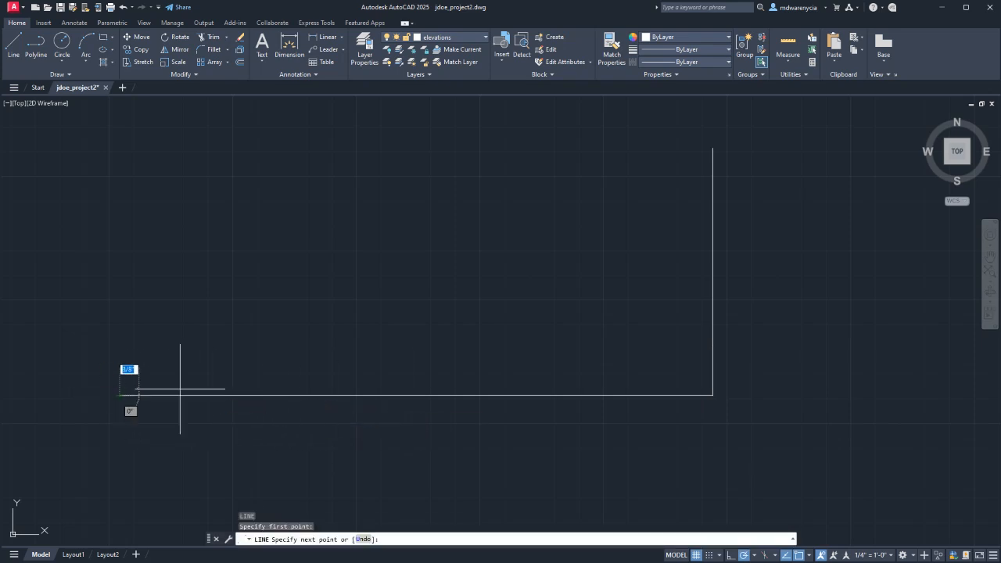
click(712, 345)
key(Return)
key(Return)
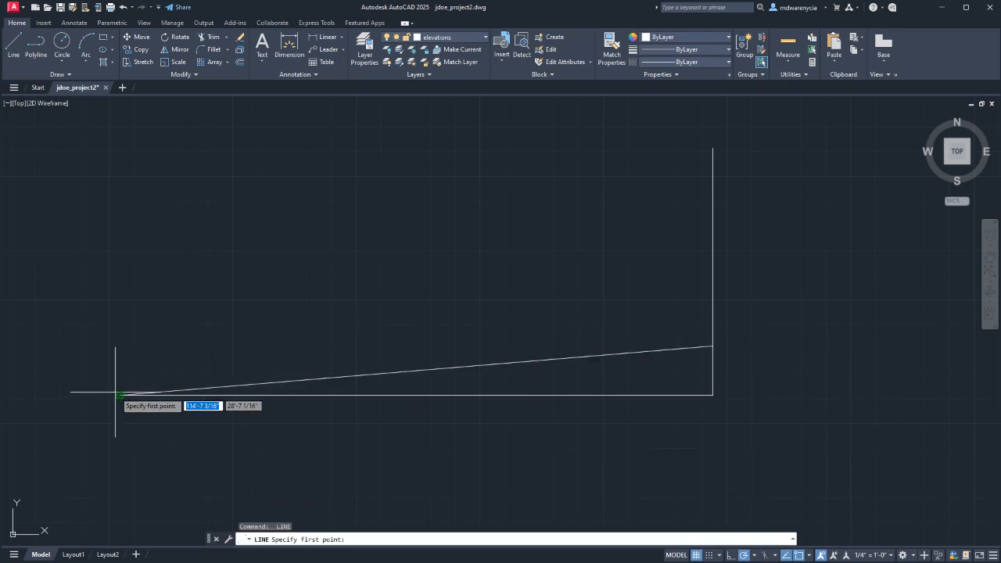
click(117, 393)
click(711, 297)
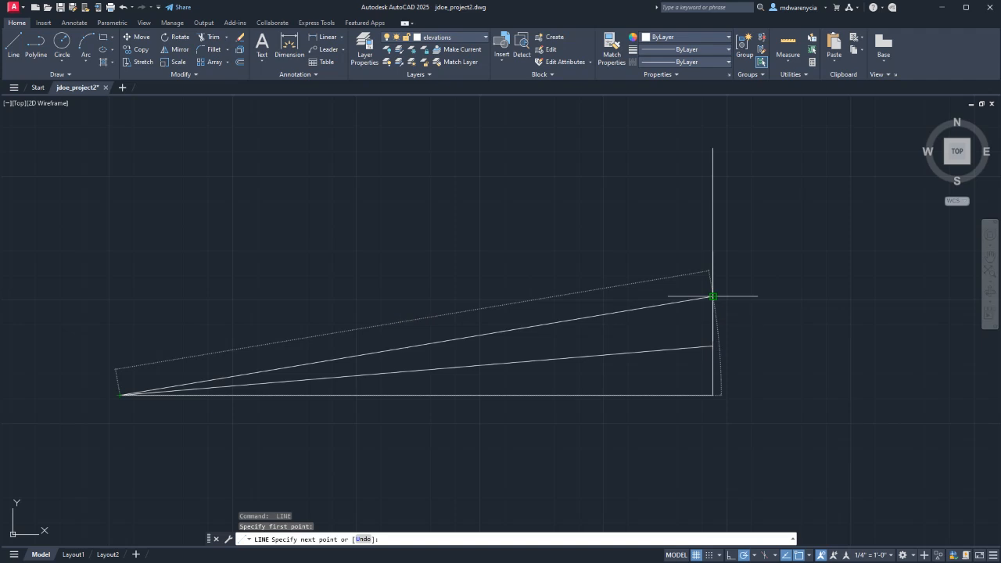
key(Escape)
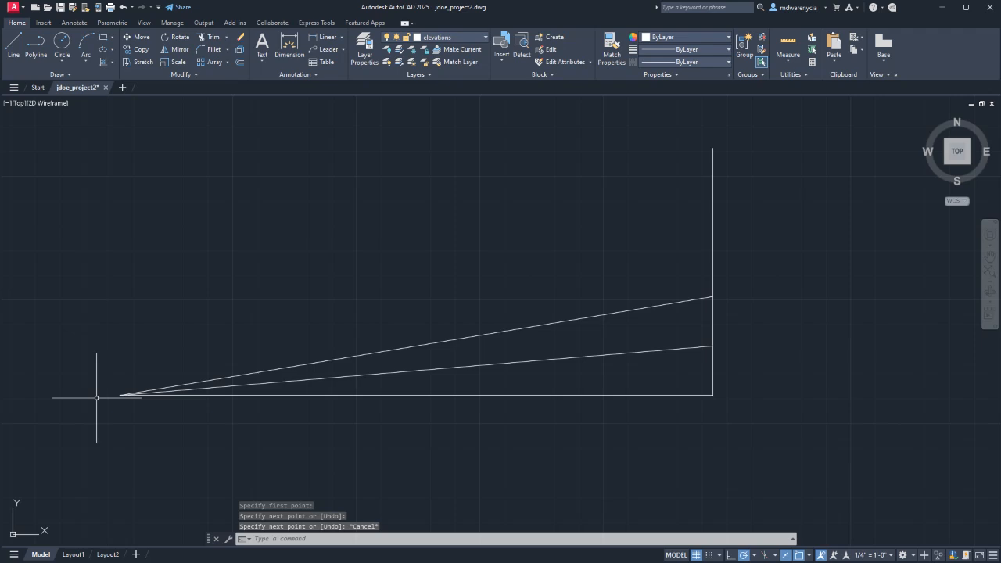
- Draw two more sloping lines from the 12" line's left end to the 3" and 4" heights on the vertical stack
key(space)
click(119, 395)
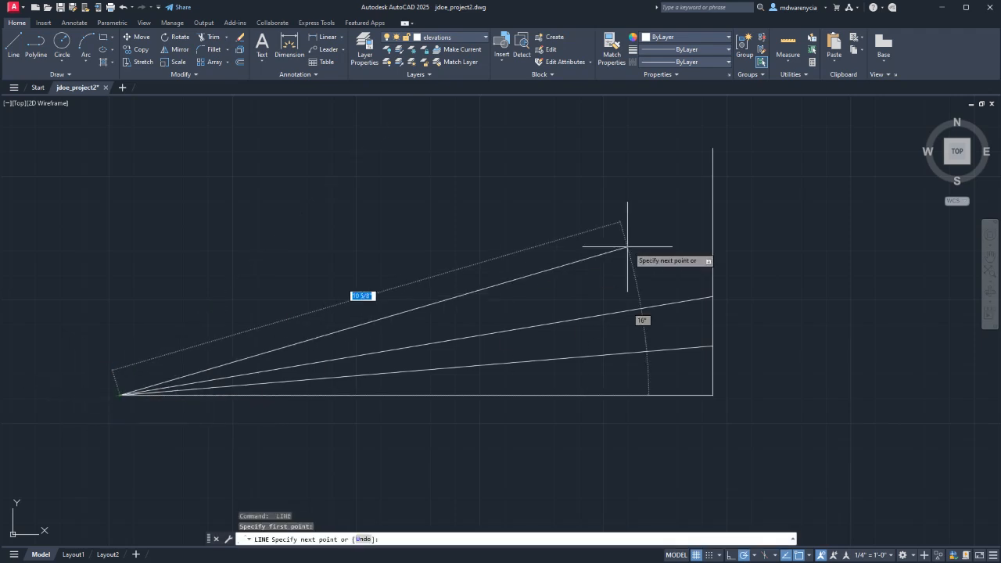
click(713, 247)
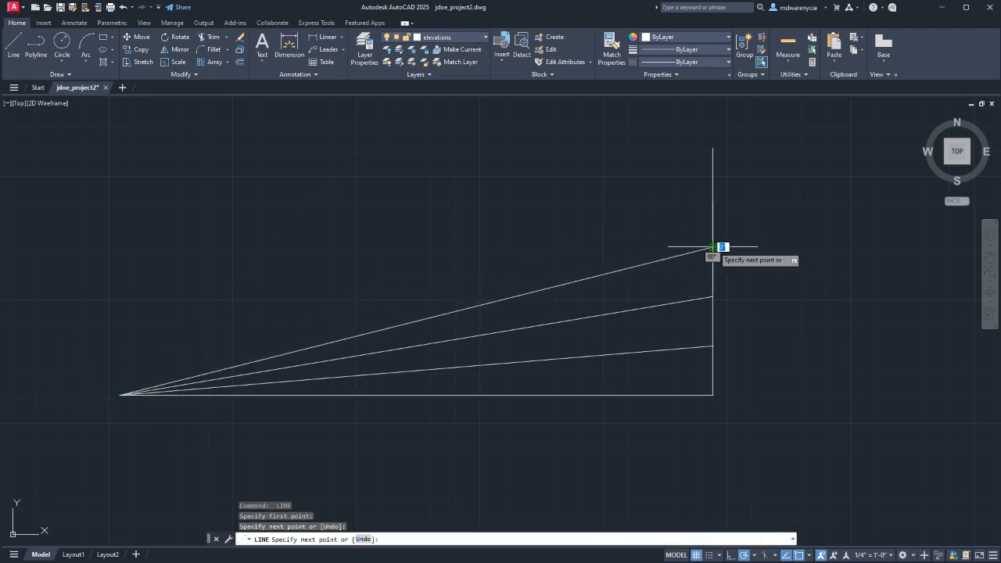
key(space)
key(space)
click(119, 395)
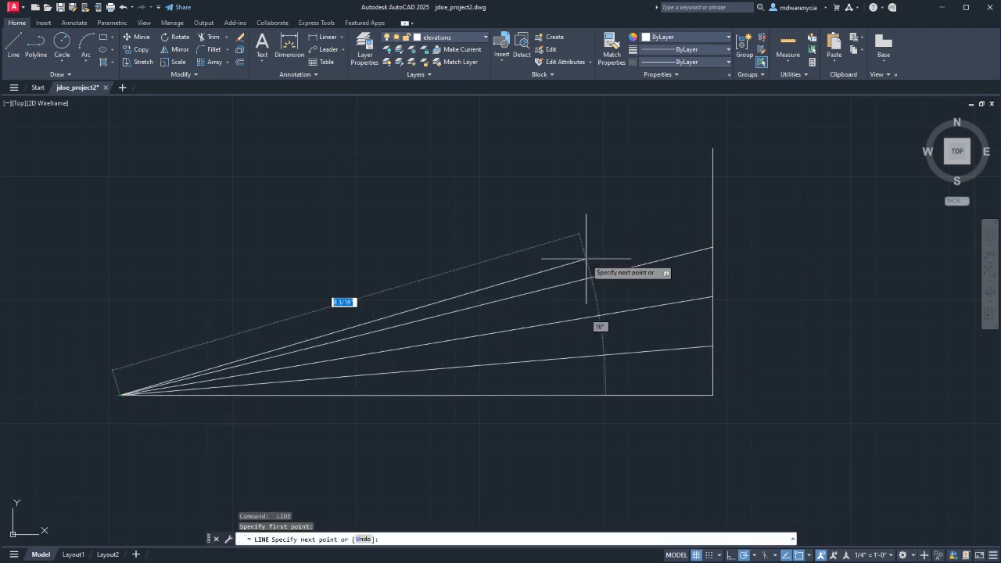
click(713, 198)
key(space)
- Draw a sloping line from the 12" line's left end to the 5" height at the stack's upper end
key(space)
click(120, 395)
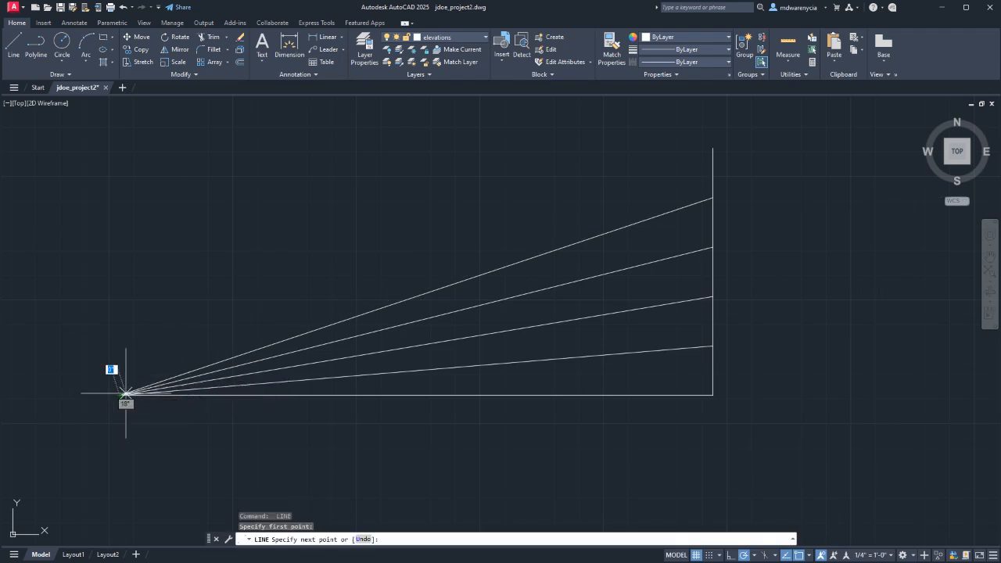
click(713, 149)
key(Escape)
- Examine the fan of five pitch lines up close and at the scale of the surrounding roof plan and section
scroll(390, 354, down, 6)
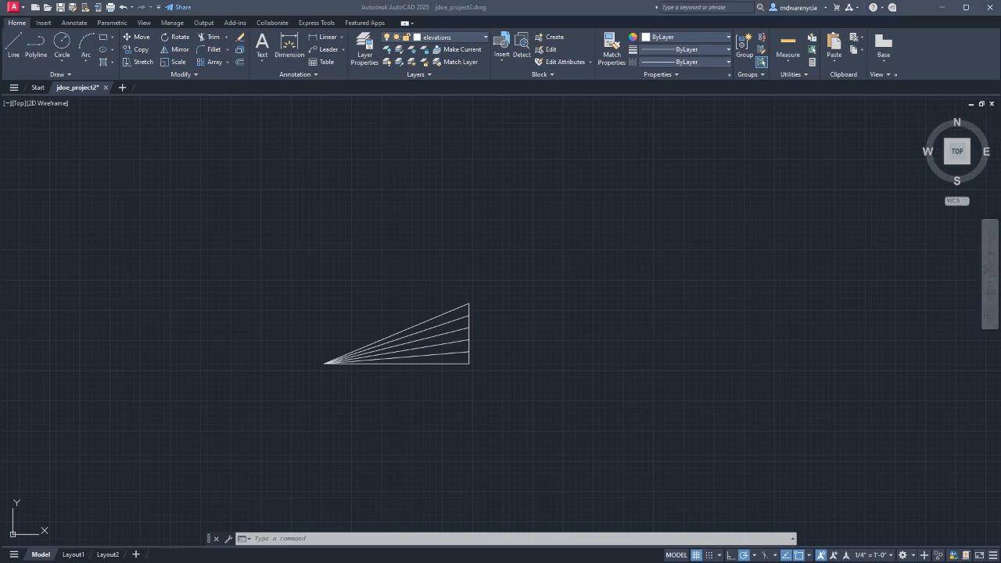
scroll(443, 353, down, 4)
middle_drag(444, 353, 444, 353)
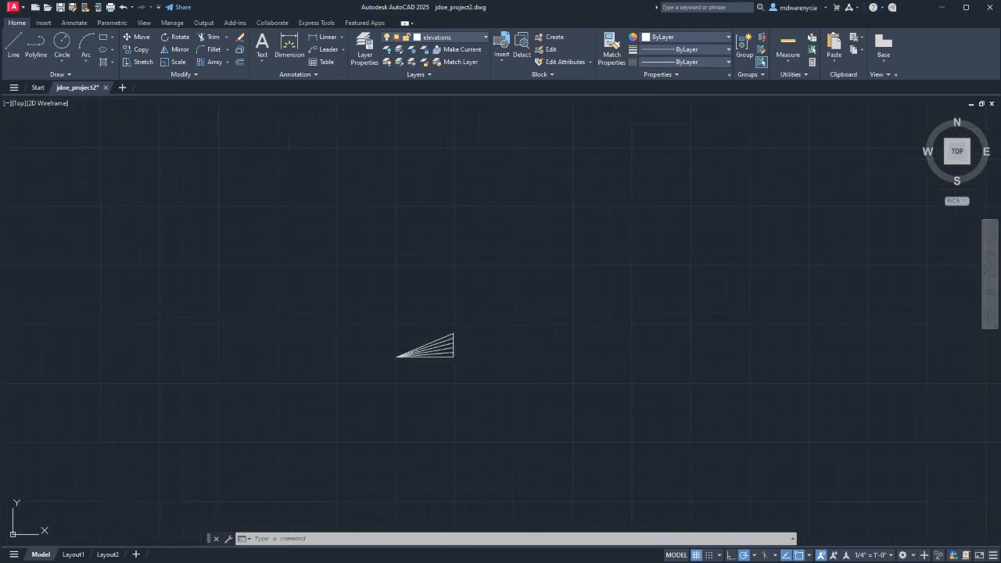
scroll(587, 359, down, 5)
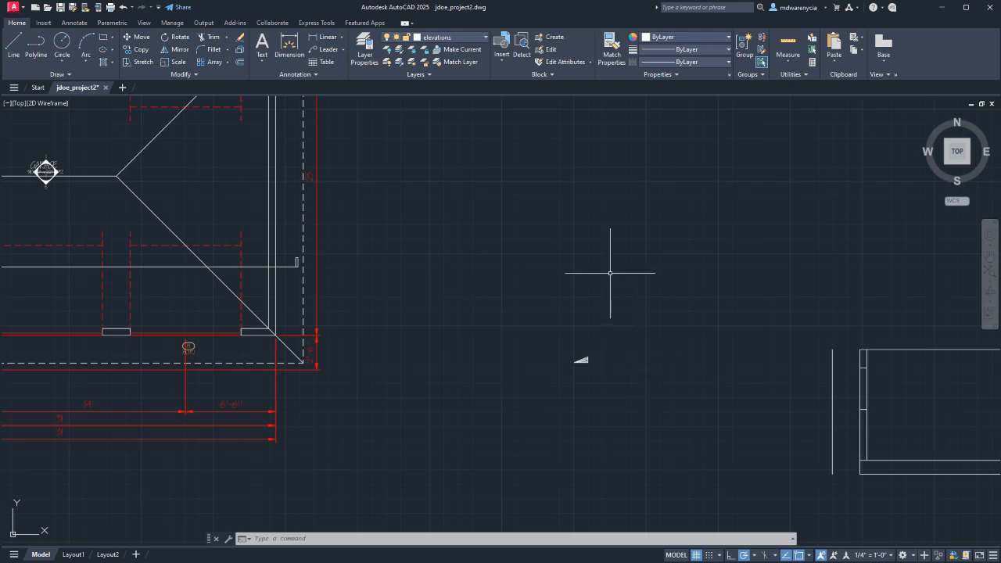
scroll(610, 273, up, 6)
middle_drag(591, 376, 593, 184)
middle_drag(588, 326, 611, 182)
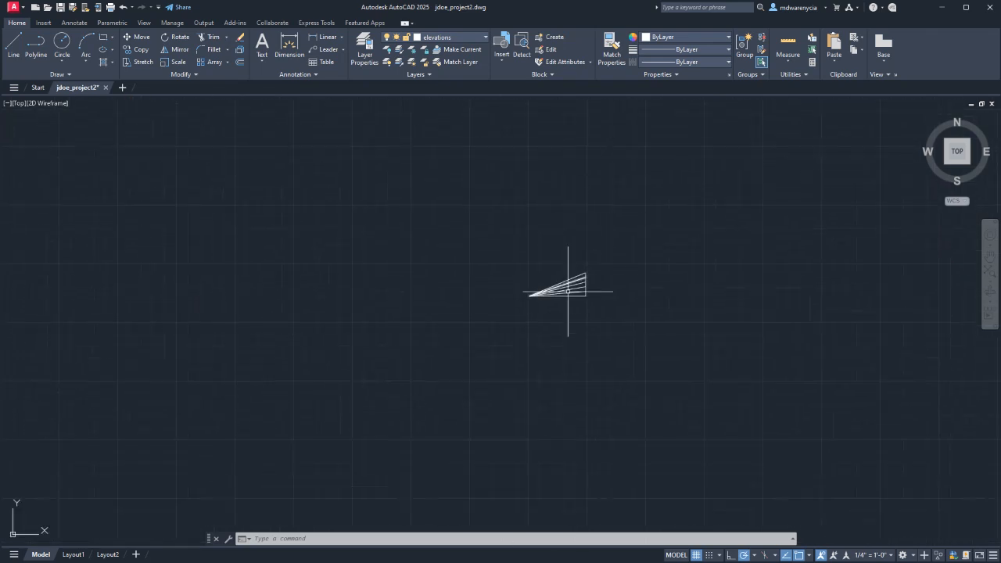
scroll(568, 292, up, 5)
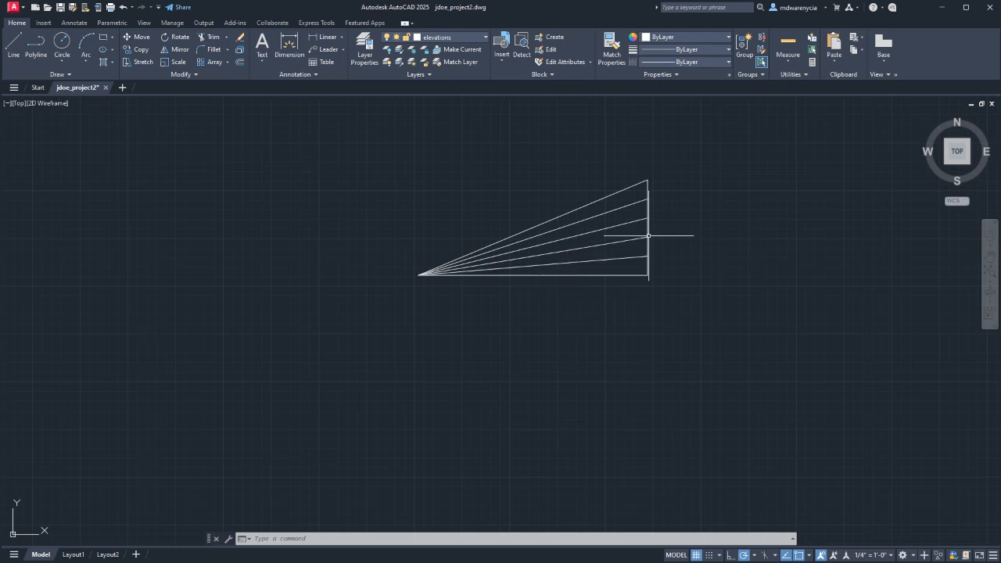
scroll(648, 235, down, 3)
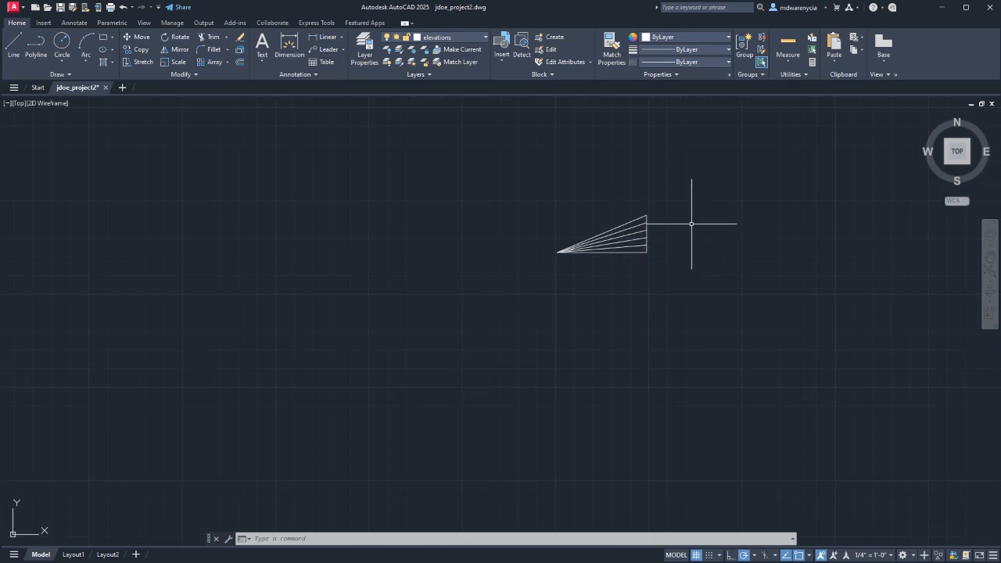
middle_drag(662, 205, 647, 290)
text(l)
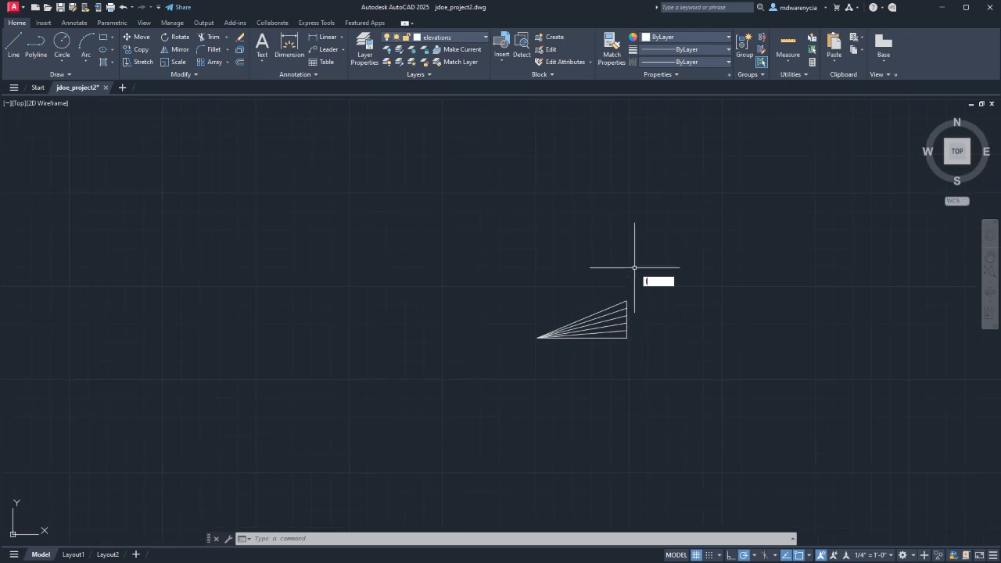
key(Return)
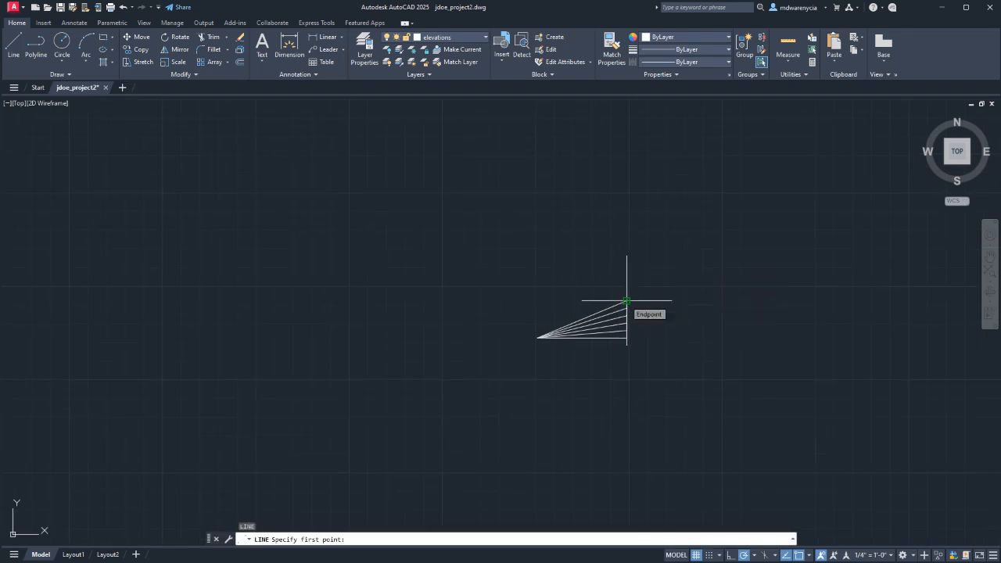
click(626, 301)
middle_drag(628, 167, 629, 201)
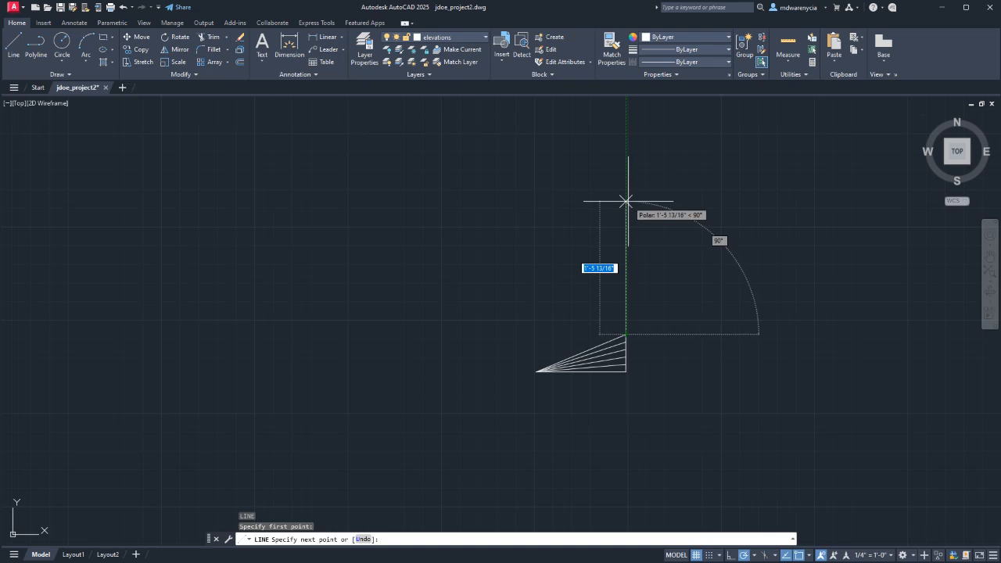
key(Escape)
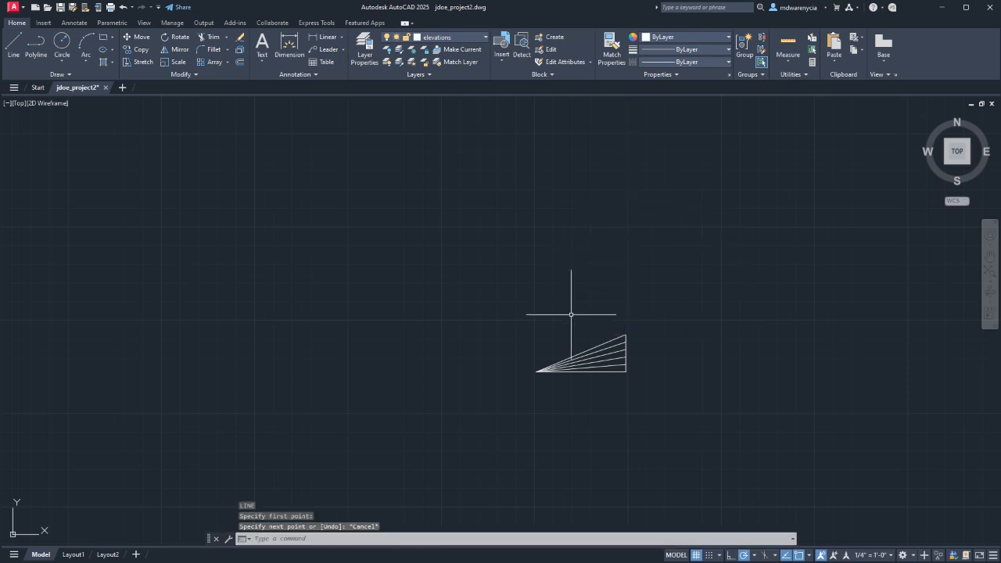
- Try a steep sloping line about 2'-4" long from the 12" line's left end, and erase it
key(Return)
click(536, 371)
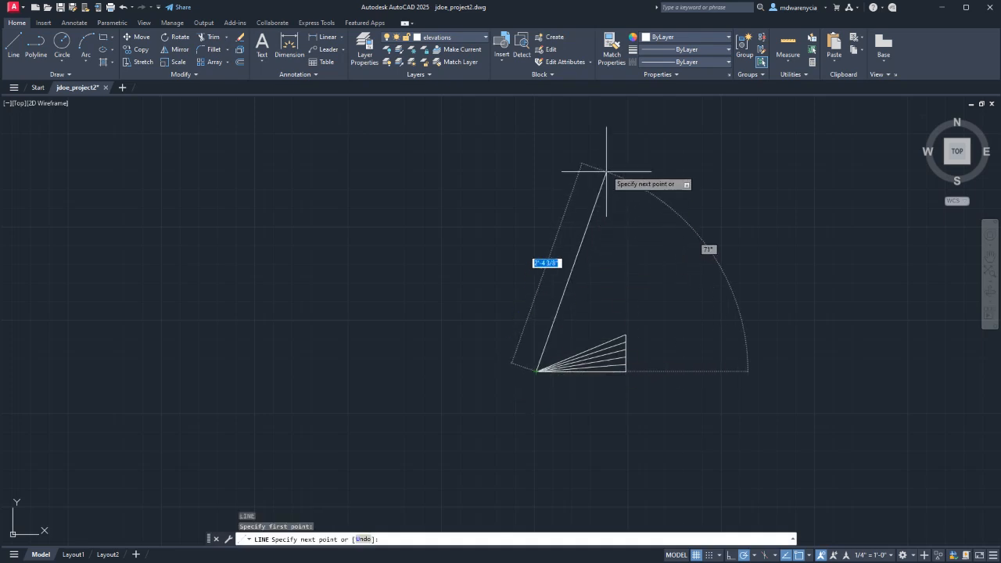
click(604, 168)
key(Escape)
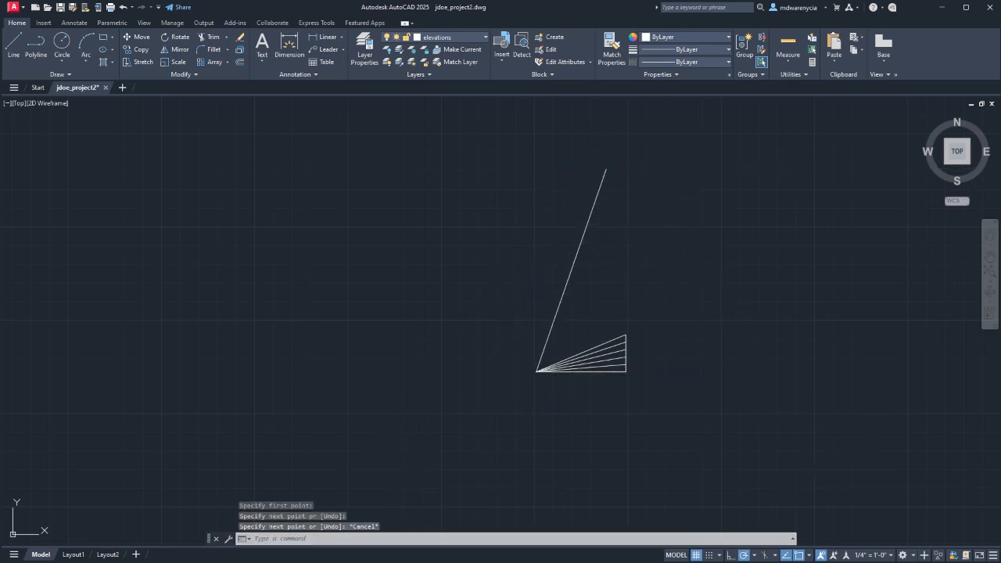
click(576, 259)
click(546, 270)
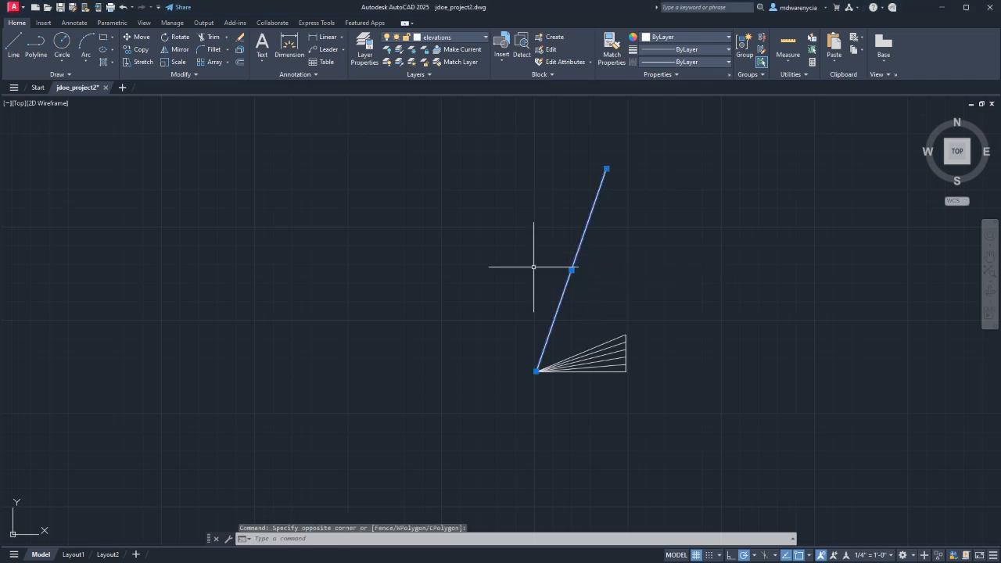
key(Delete)
- Draw an 18" vertical line up from the 12" line's right end and a sloping line back to its left end
text(l)
key(Return)
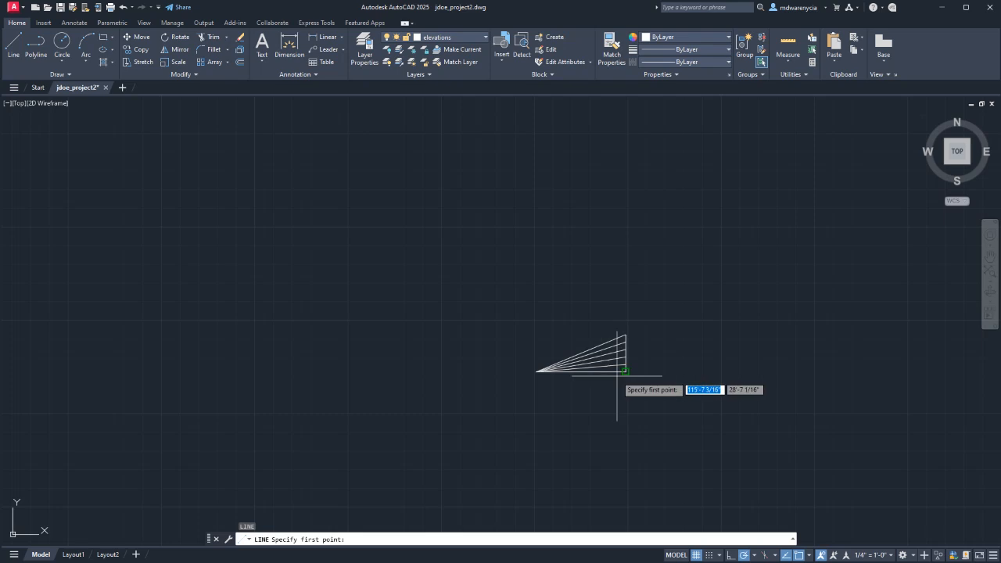
click(625, 371)
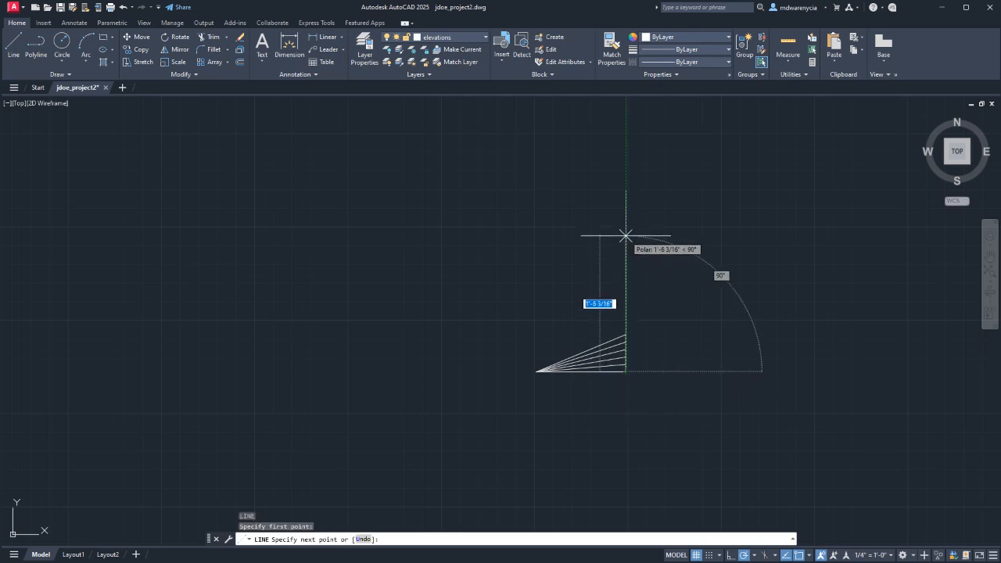
text(18)
key(Return)
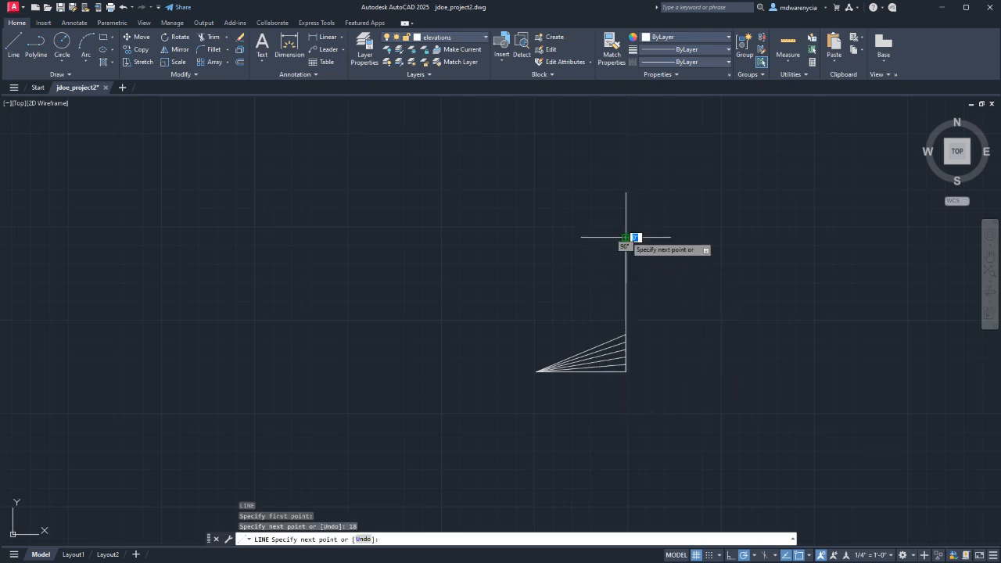
click(534, 373)
key(Escape)
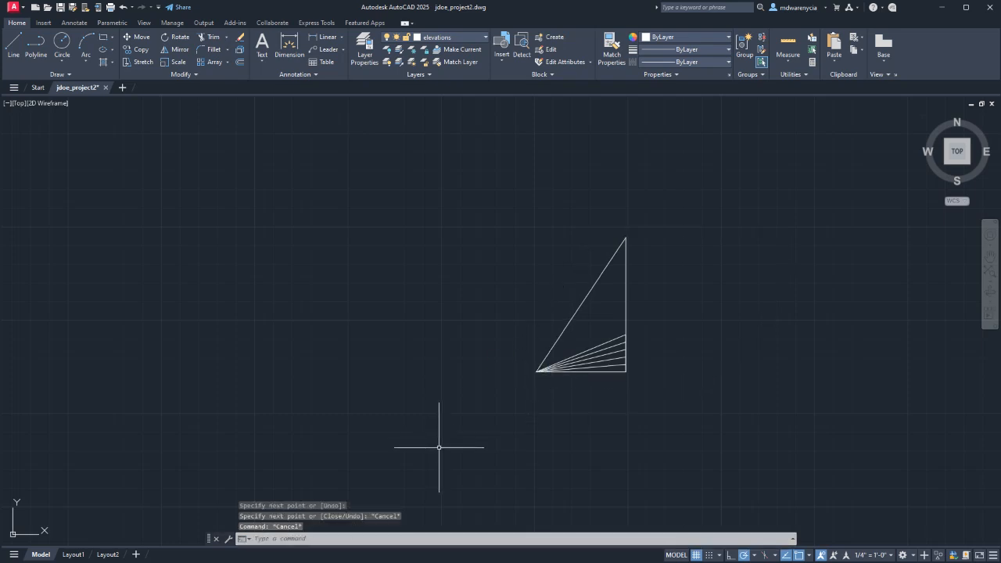
- Erase the 18" vertical line and the steep sloping line that joins it to the 12" line's left end
key(Return)
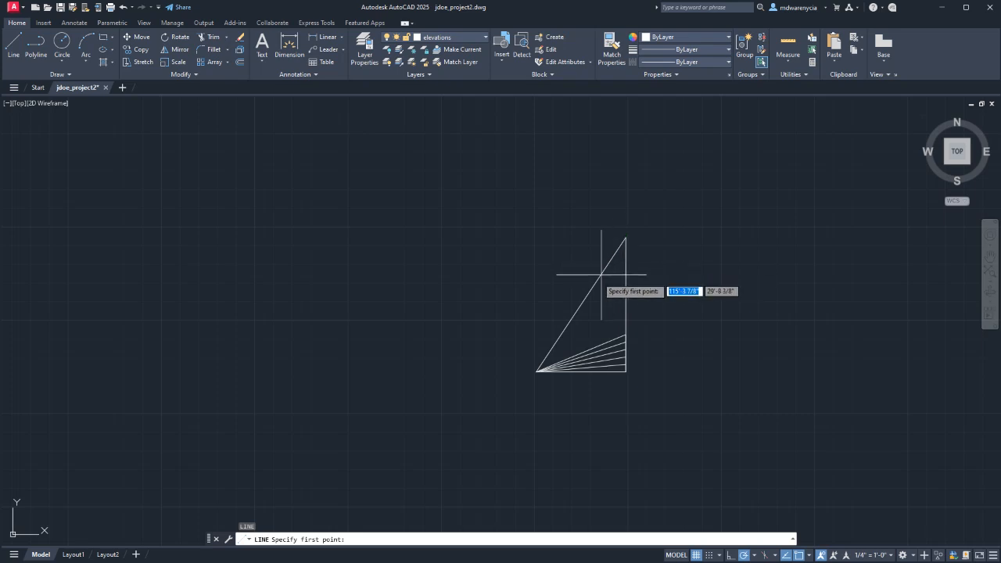
key(Escape)
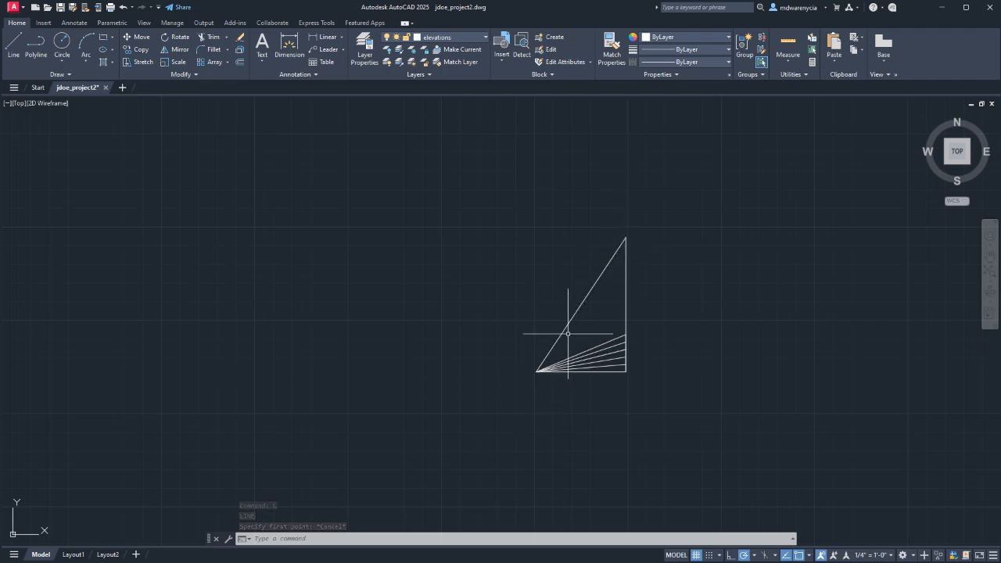
click(720, 252)
click(574, 224)
key(Delete)
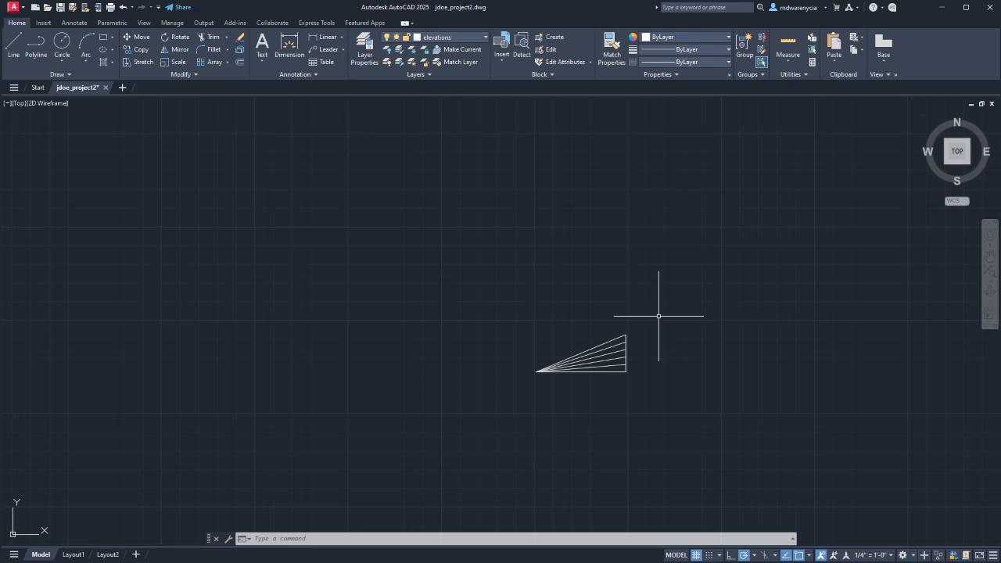
- Examine the lines of the whole pitch diagram by selecting them, and clear the selection
click(643, 403)
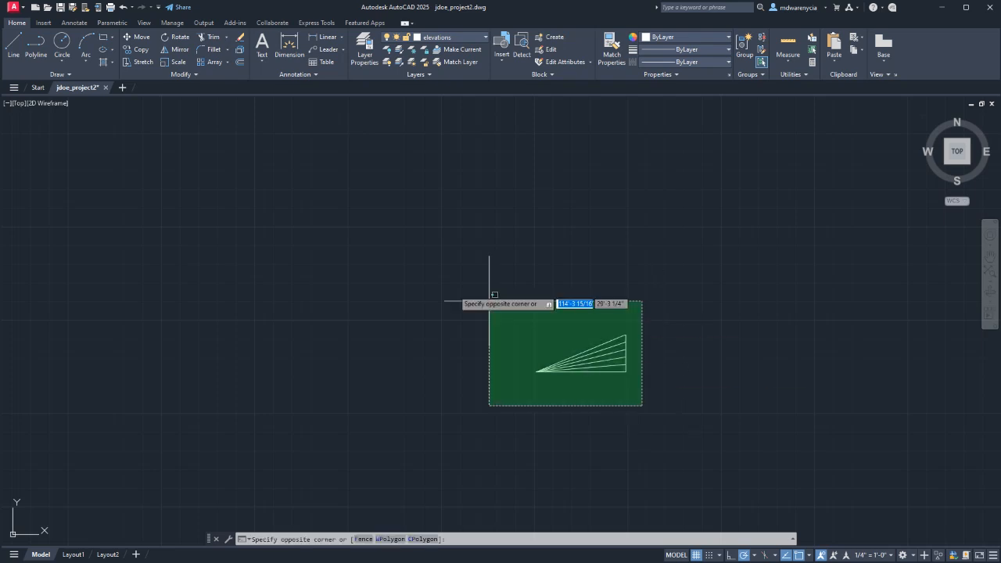
click(488, 300)
scroll(596, 395, down, 3)
scroll(451, 326, up, 5)
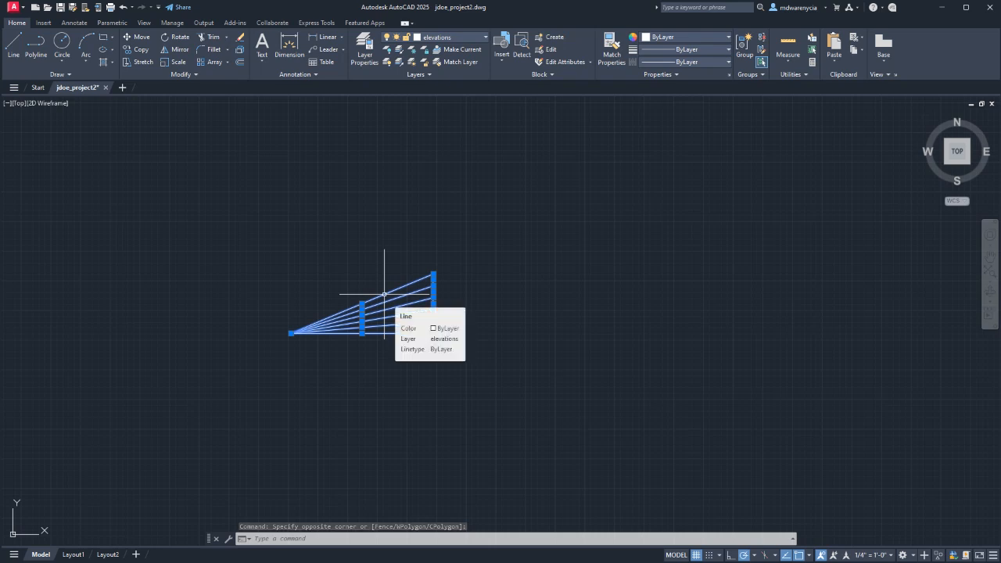
key(Delete)
key(Escape)
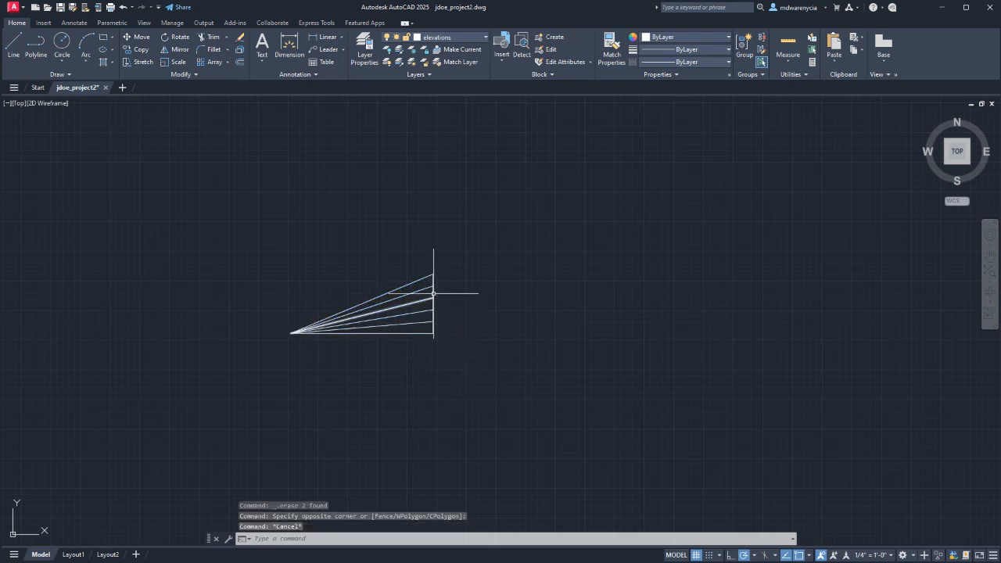
click(528, 445)
click(254, 243)
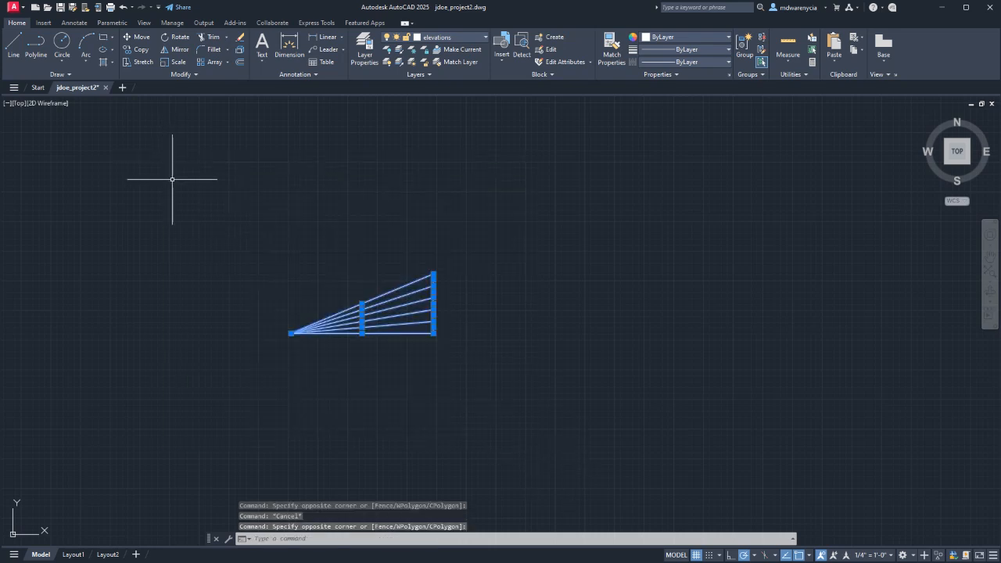
key(Escape)
- Extend the vertical stack upward with a 1" line and draw a sloping line from its upper end to the 12" line's left end
key(l)
key(Return)
click(432, 274)
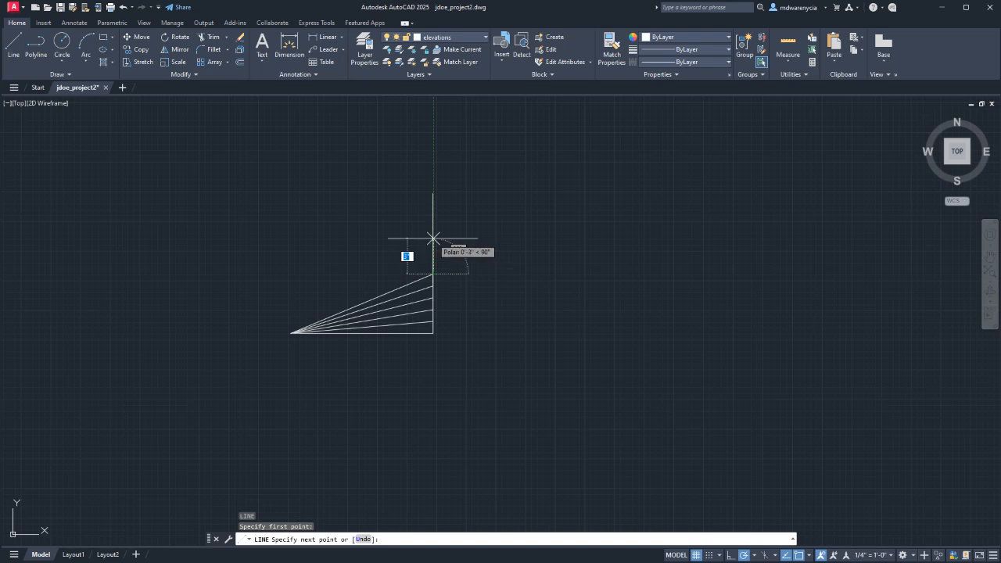
text(1)
key(Return)
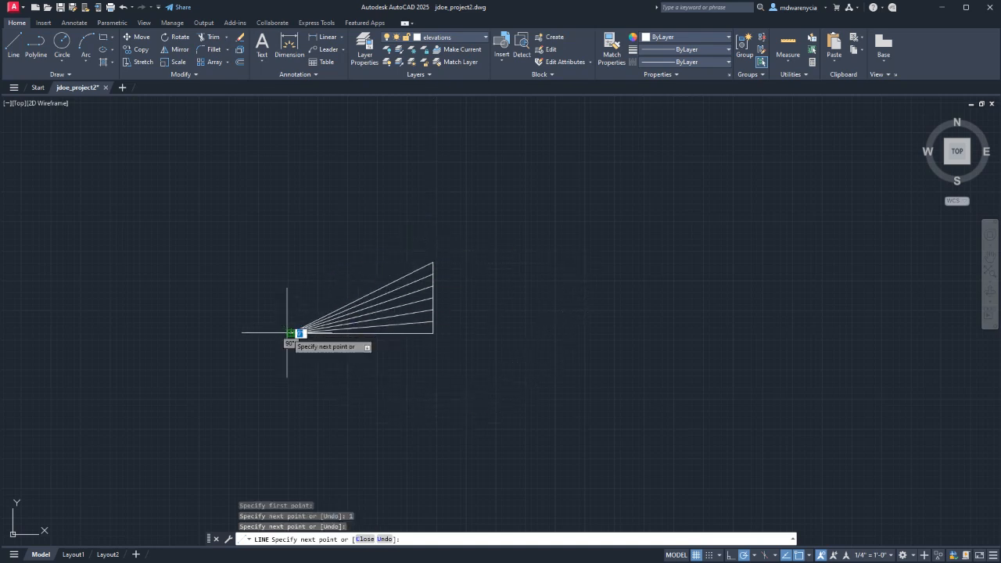
key(Escape)
- Copy the uppermost sloping line of the pitch diagram to the clipboard and paste it above and outside the section's left overhang
click(423, 267)
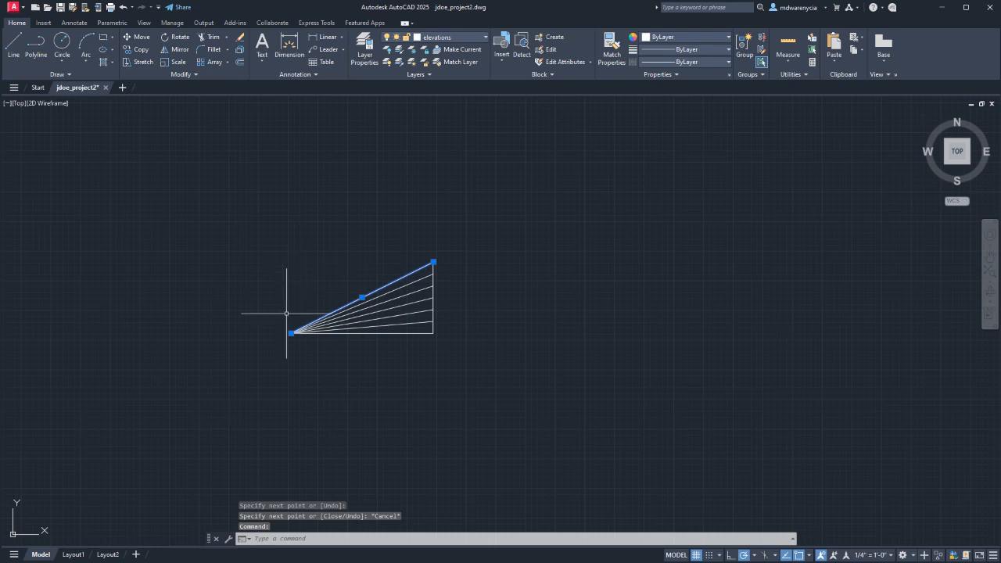
scroll(278, 359, down, 4)
key(ctrl+c)
scroll(427, 392, down, 4)
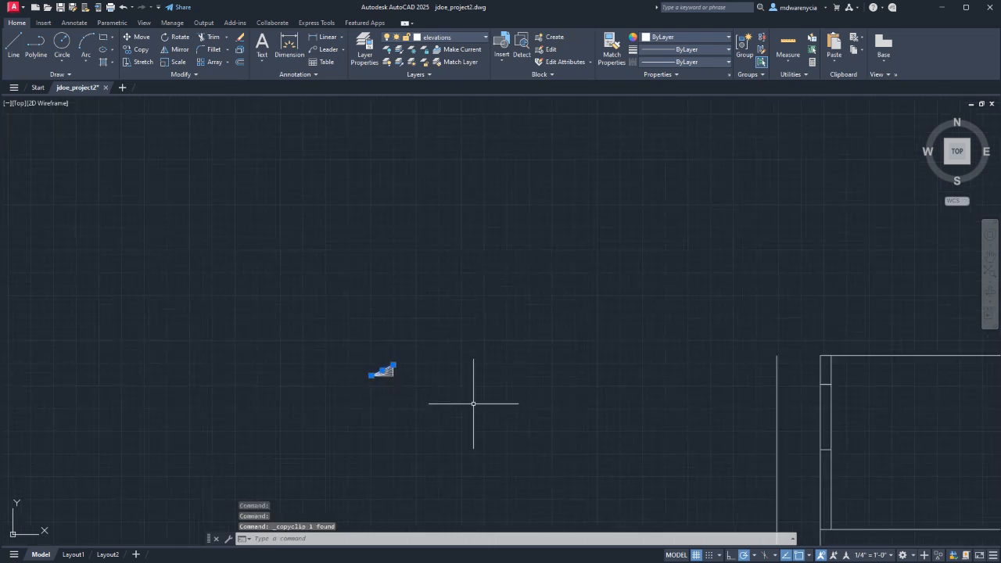
middle_drag(473, 405, 339, 271)
key(ctrl+v)
key(Escape)
key(Escape)
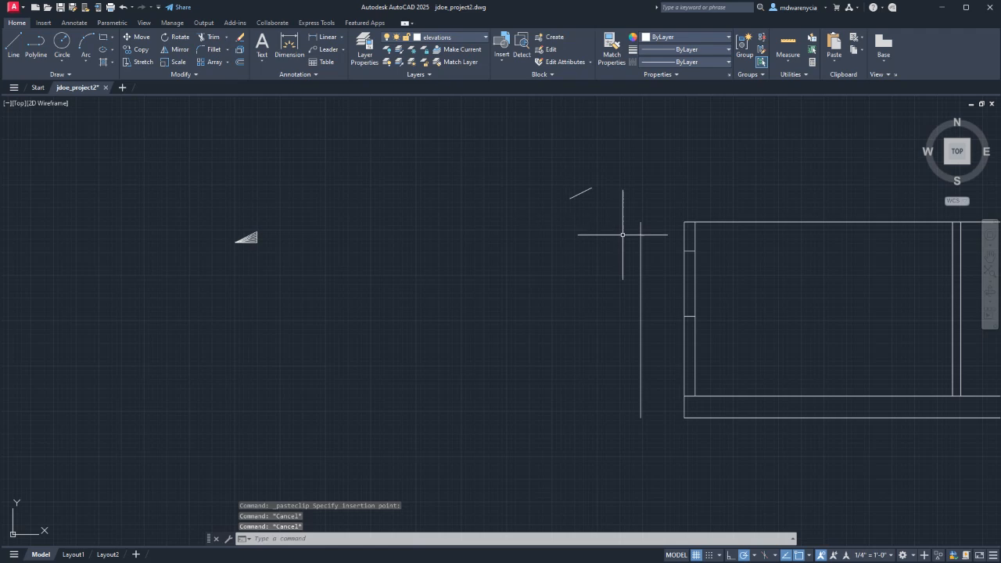
- Stretch the lower end of the left overhang's vertical line to the wall's upper outer corner, turning it into a horizontal overhang line
middle_drag(621, 232, 523, 266)
drag(549, 447, 536, 447)
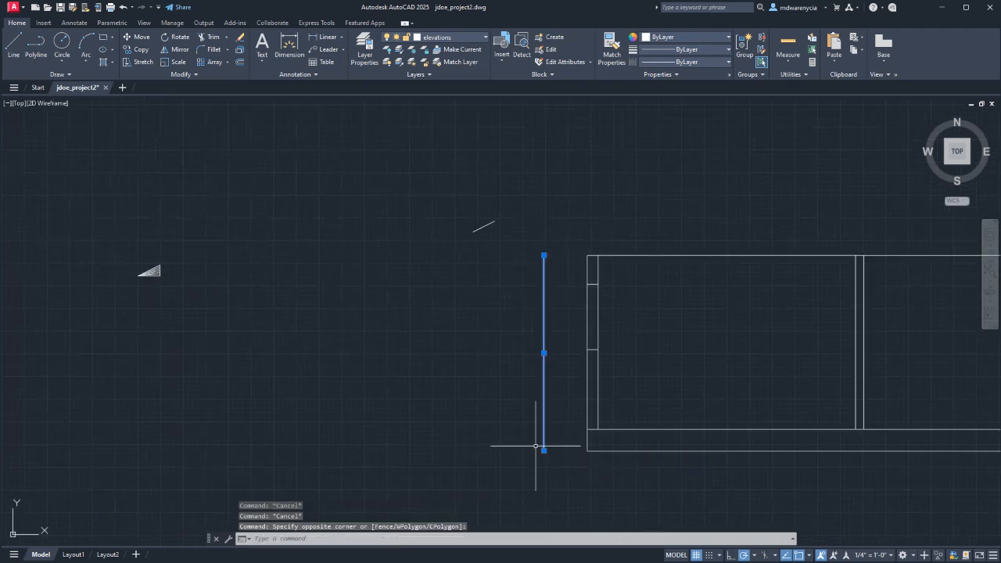
click(543, 451)
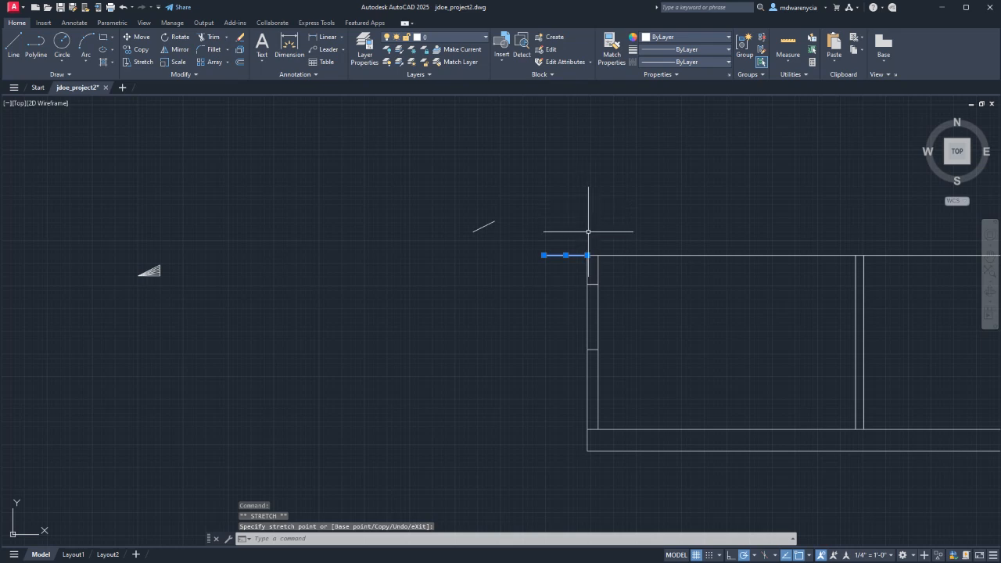
- Draw an 8" vertical line upward from the outer end of the section's left overhang line
text(l)
key(Return)
click(543, 254)
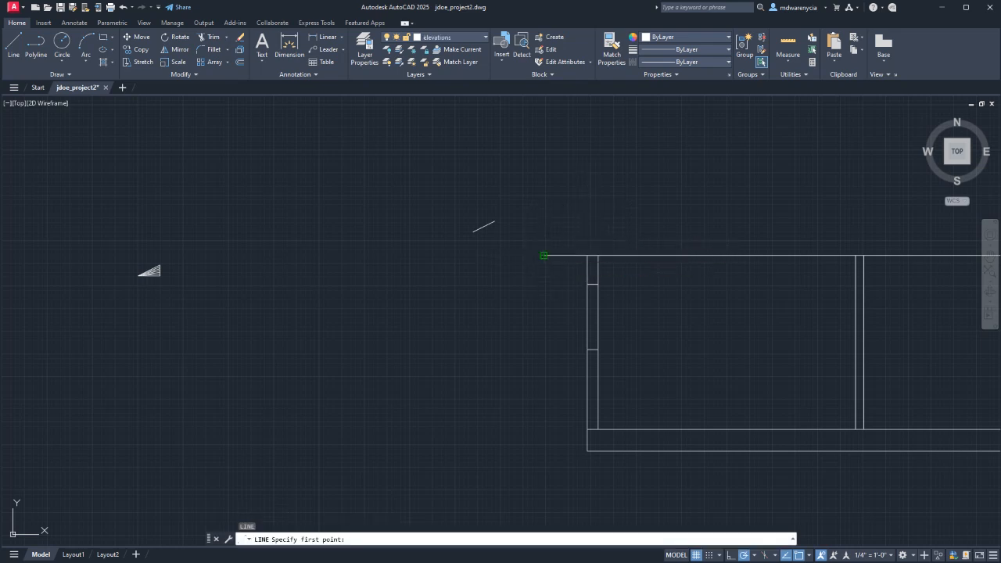
click(543, 255)
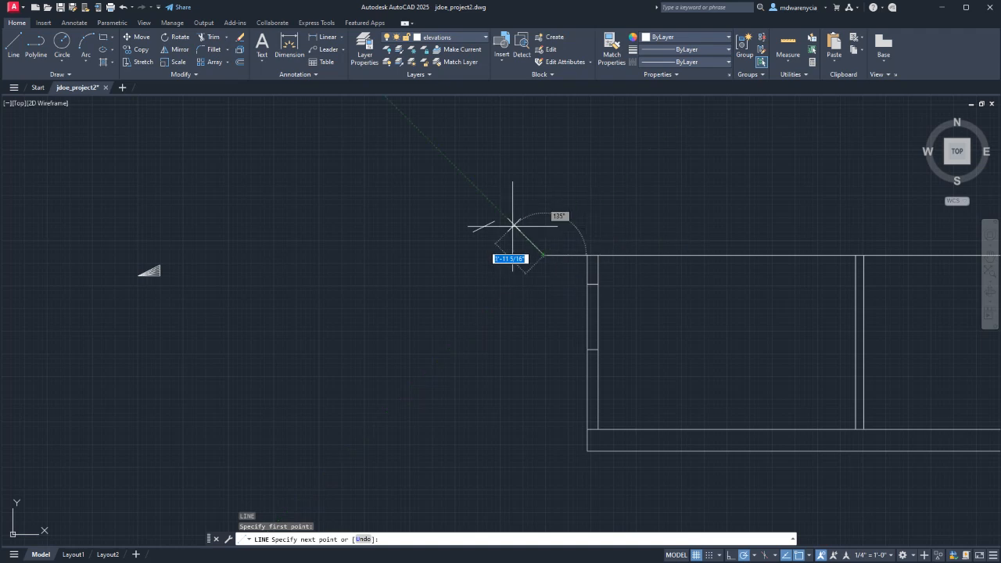
scroll(530, 228, up, 4)
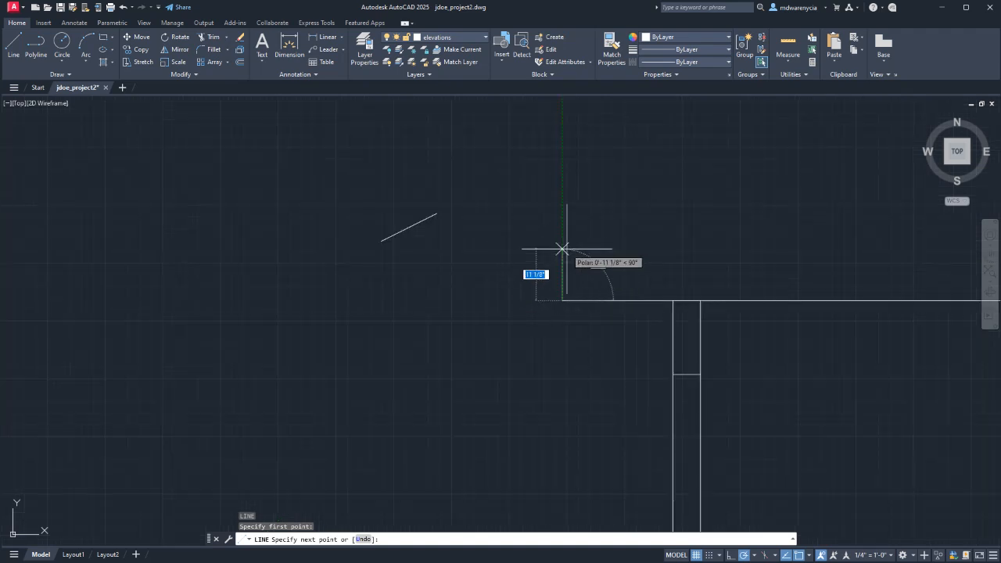
text(8)
key(Return)
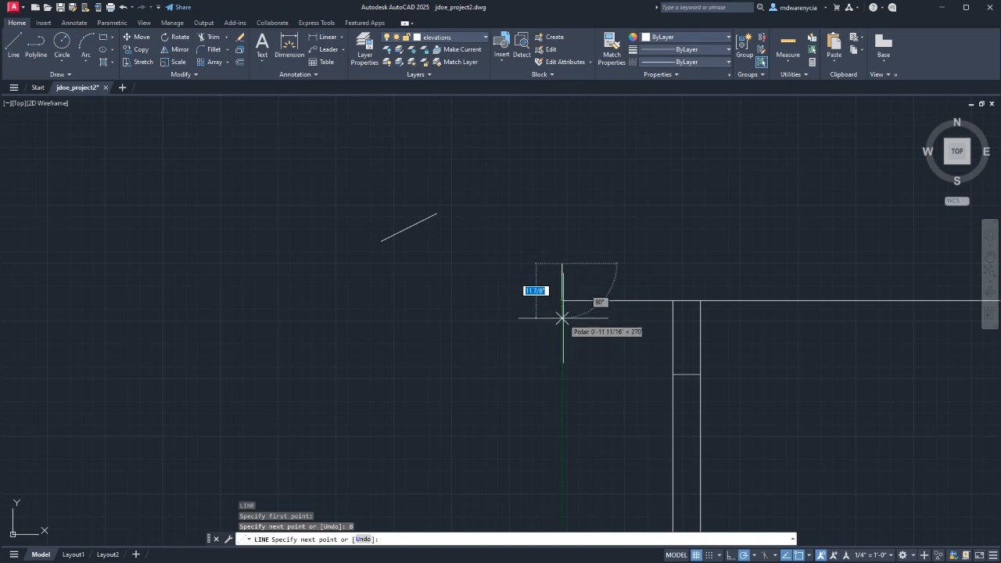
key(Escape)
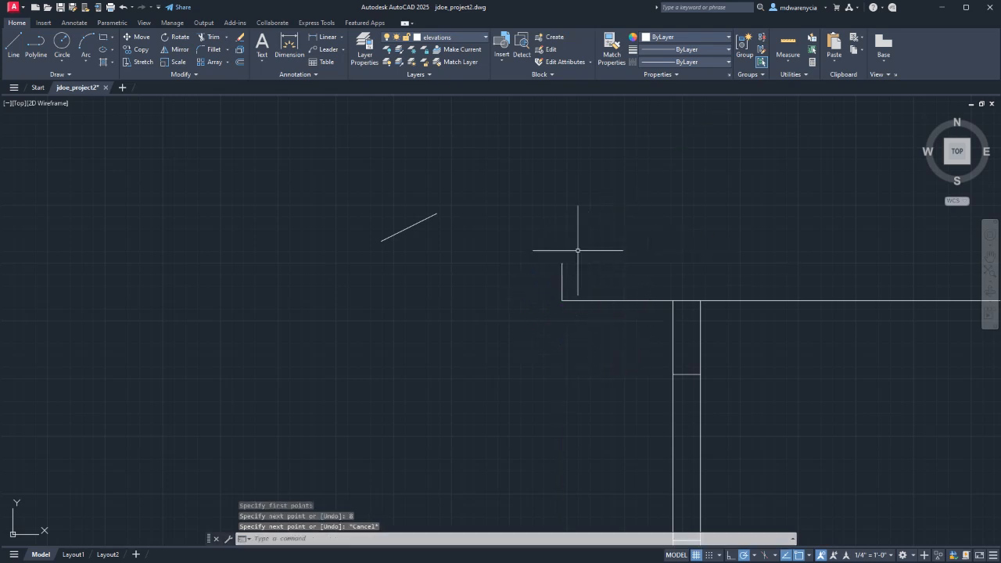
- Draw a 5:12 pitch triangle from the 8" line's upper end: 12" horizontal, 5" vertical, and a sloping line back to the start
drag(449, 252, 356, 212)
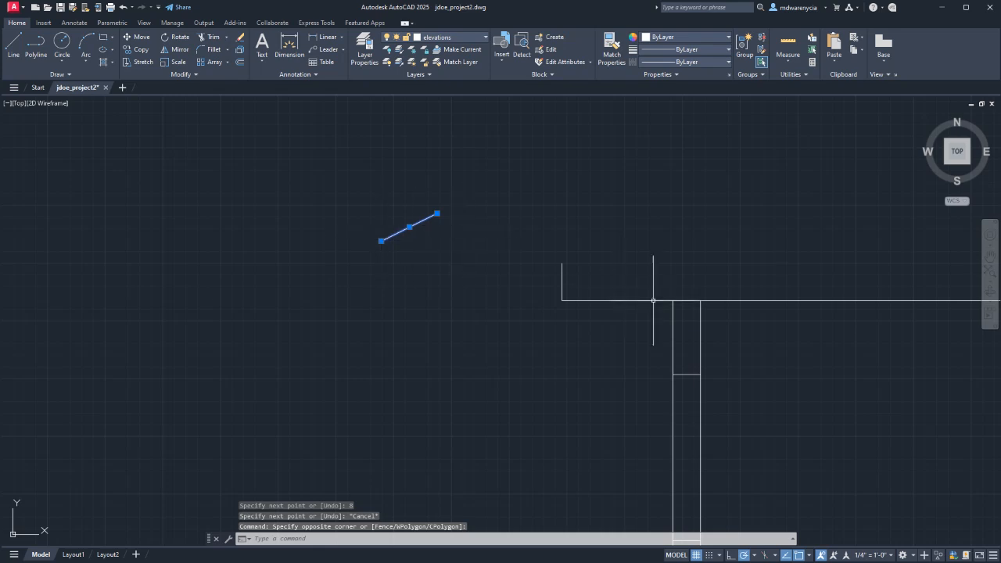
key(Return)
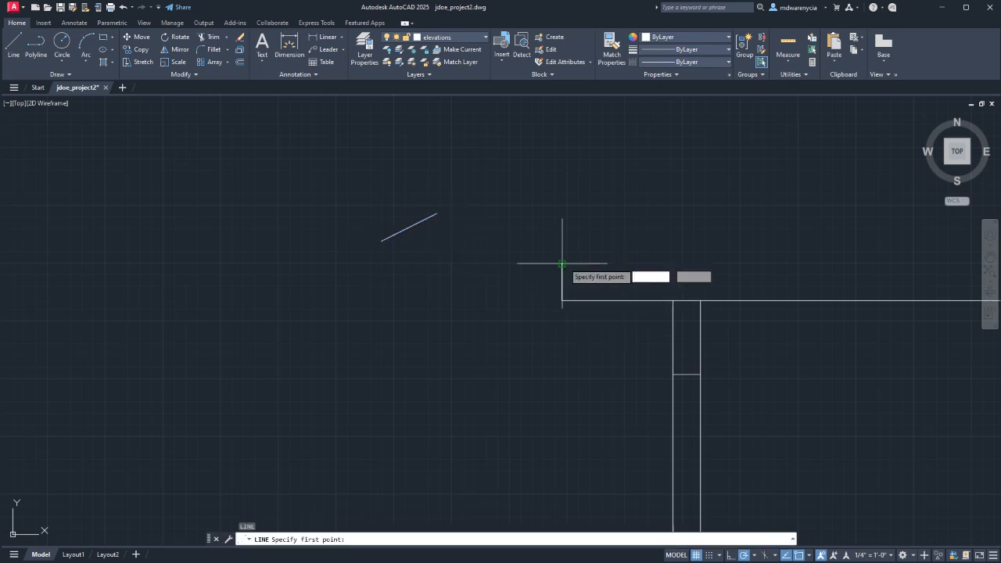
click(561, 264)
text(12)
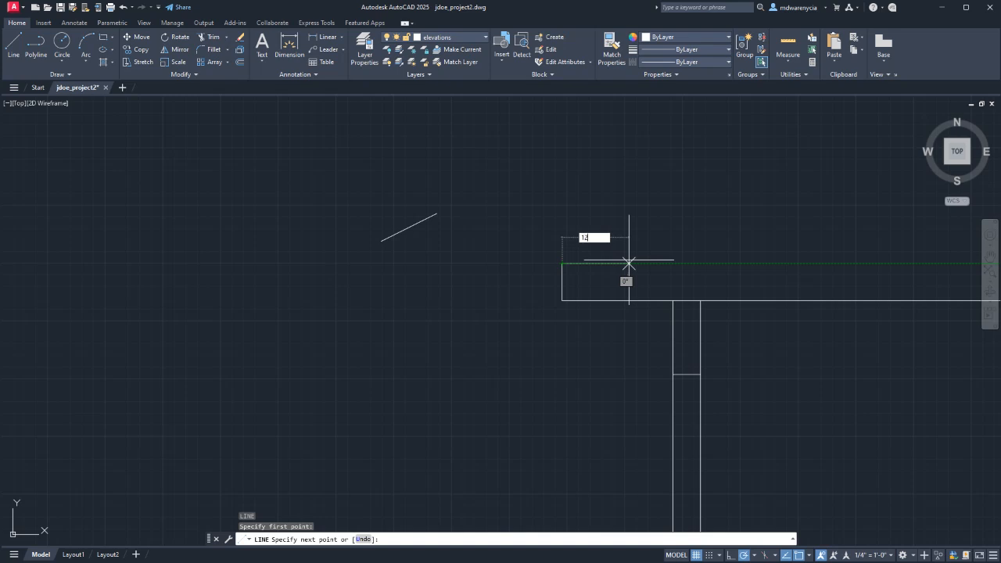
key(Return)
text(5)
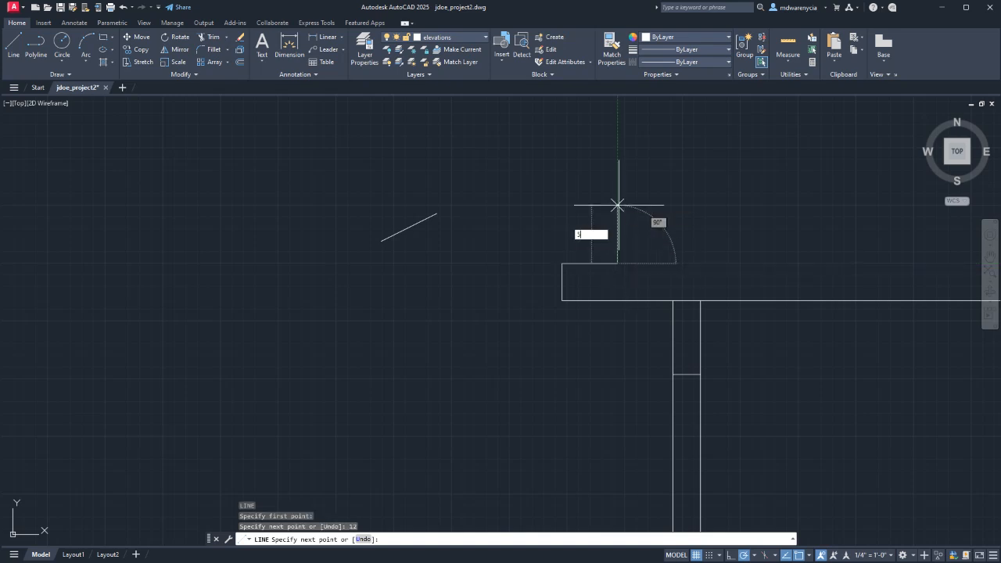
key(Return)
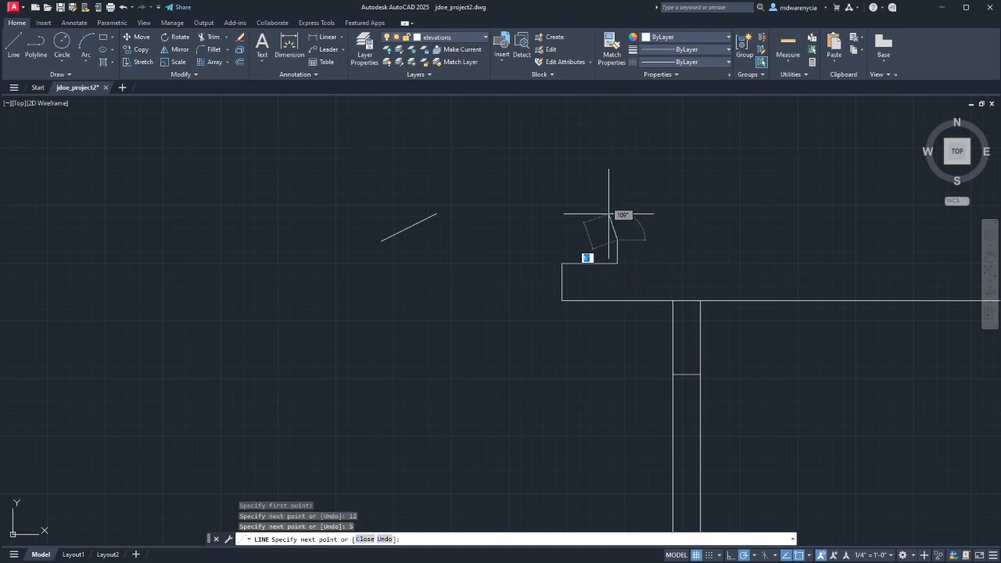
click(562, 263)
key(Escape)
key(Escape)
- Stretch the upper end of the triangle's sloping line farther along its own direction, past the left exterior wall
click(605, 247)
click(591, 242)
scroll(590, 250, down, 4)
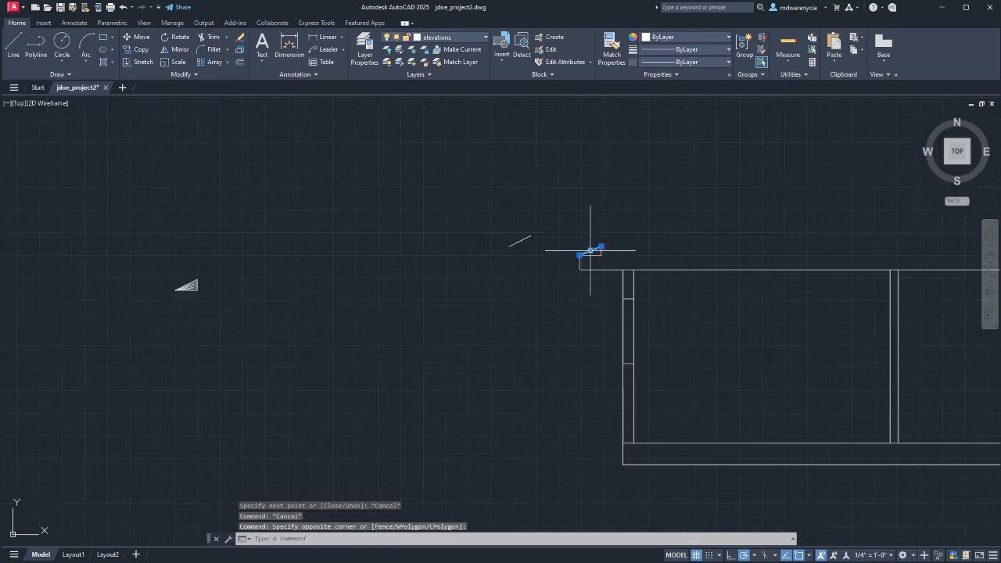
click(601, 247)
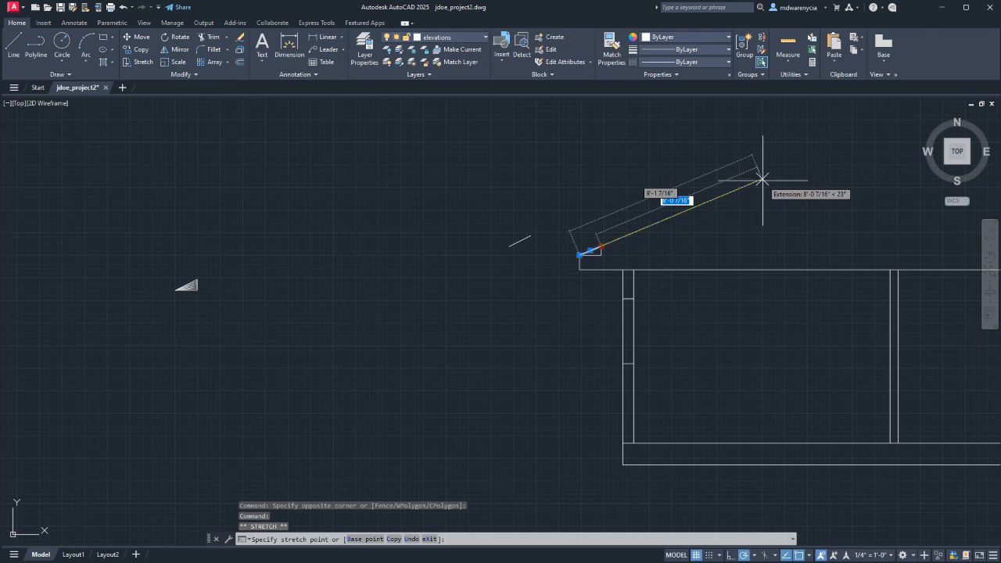
scroll(728, 215, down, 2)
middle_drag(728, 215, 509, 318)
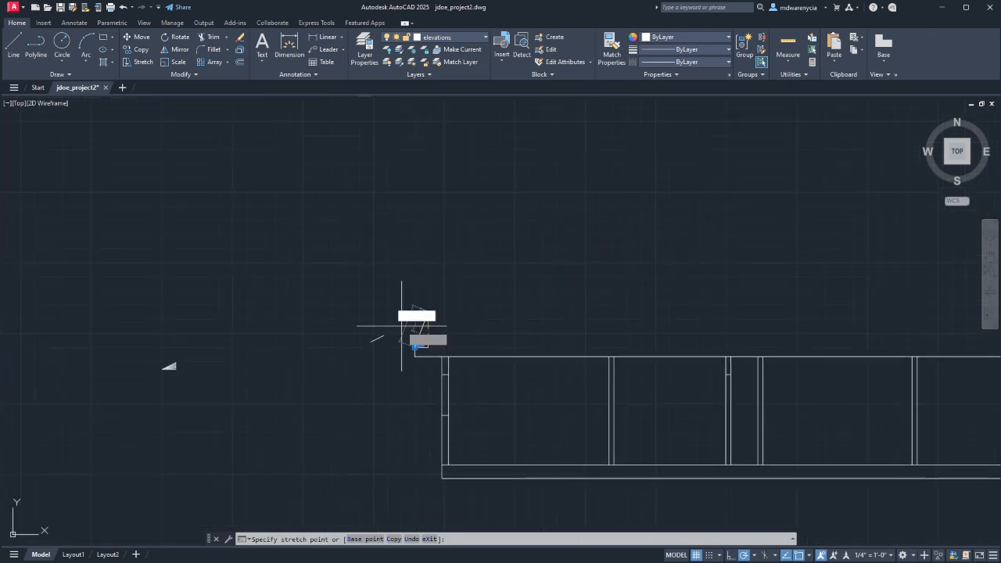
scroll(403, 321, up, 5)
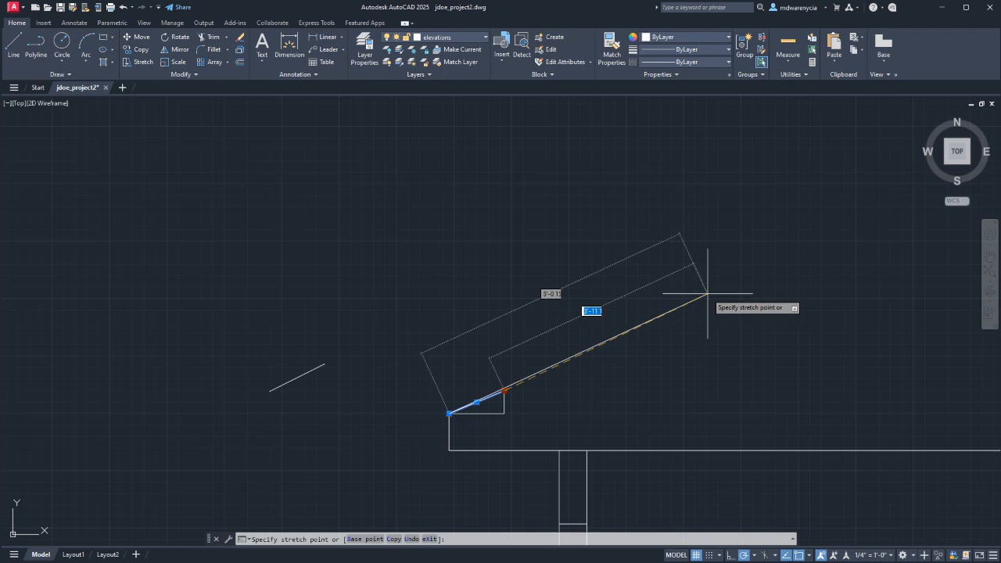
click(769, 279)
middle_drag(769, 279, 11, 376)
scroll(237, 340, down, 5)
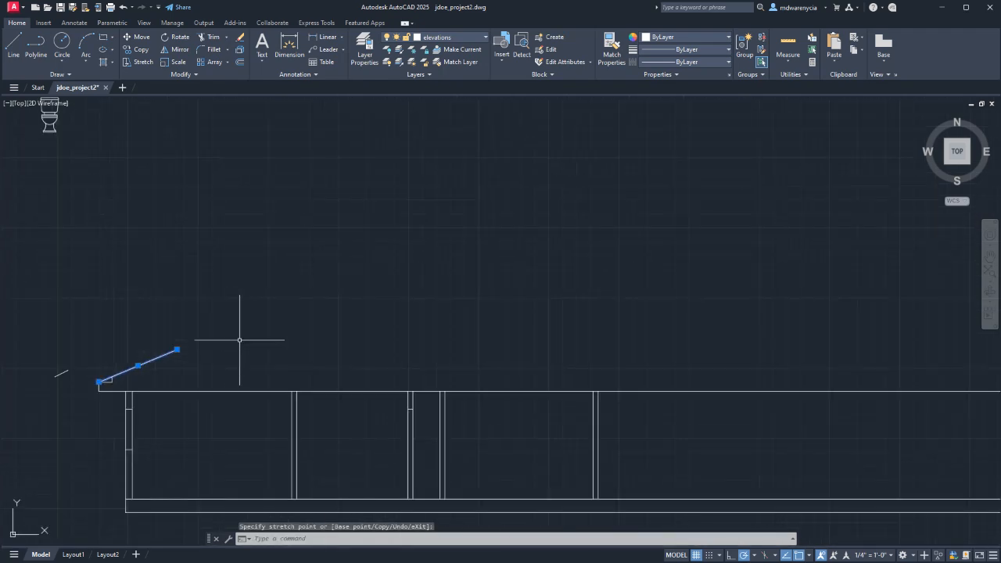
- Copy the floor plan's lower bedroom hip, short ridge and adjoining diagonal roof line plus the garage's lower-right hip, and paste them below the section
middle_drag(241, 339, 375, 303)
scroll(405, 297, down, 4)
middle_drag(284, 279, 765, 240)
scroll(389, 342, down, 2)
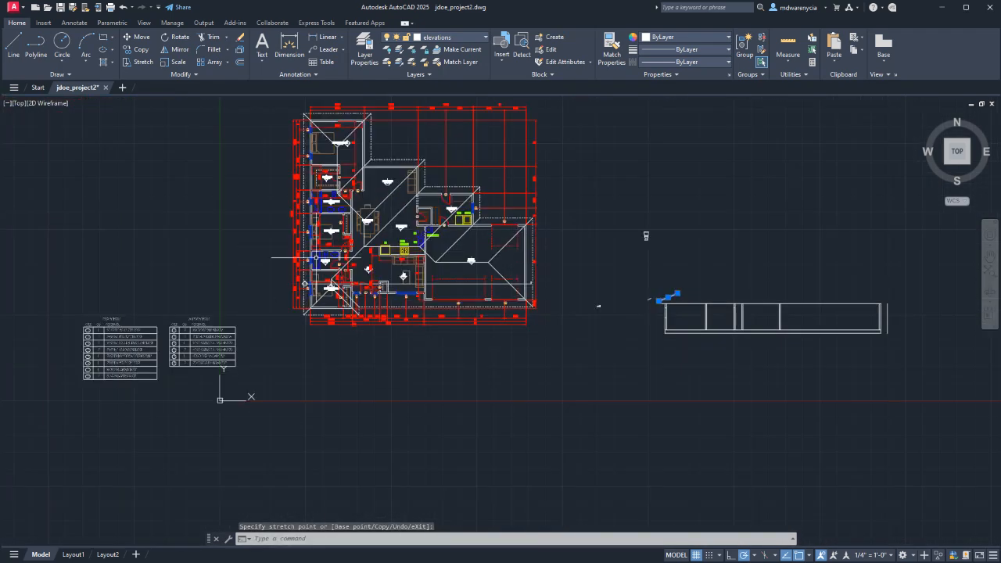
key(Escape)
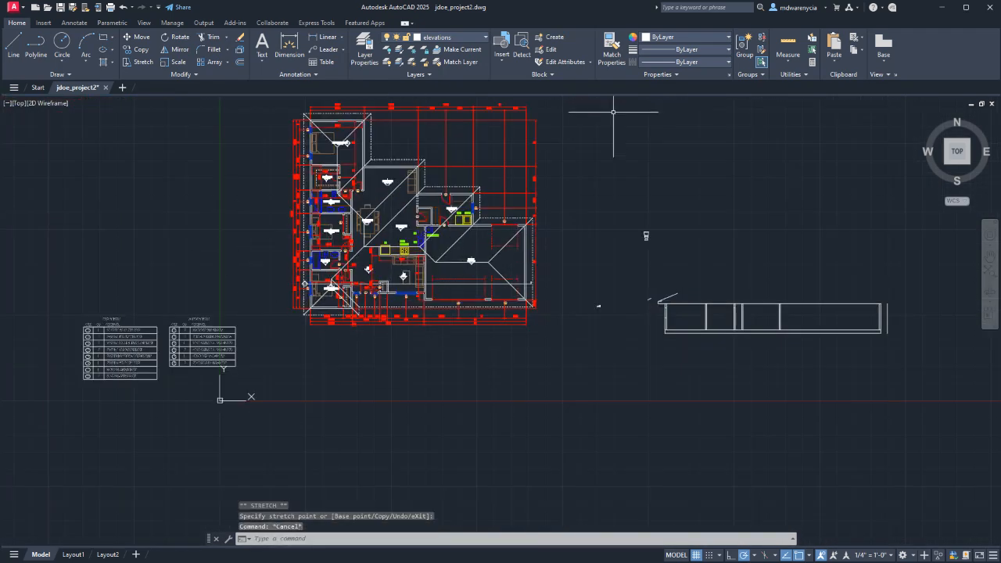
scroll(338, 271, up, 5)
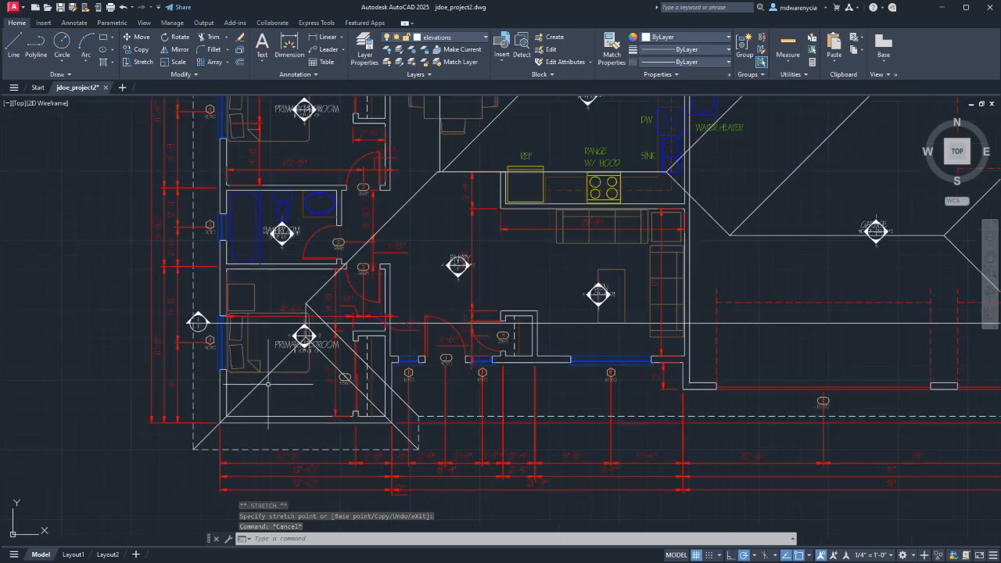
click(267, 384)
click(257, 384)
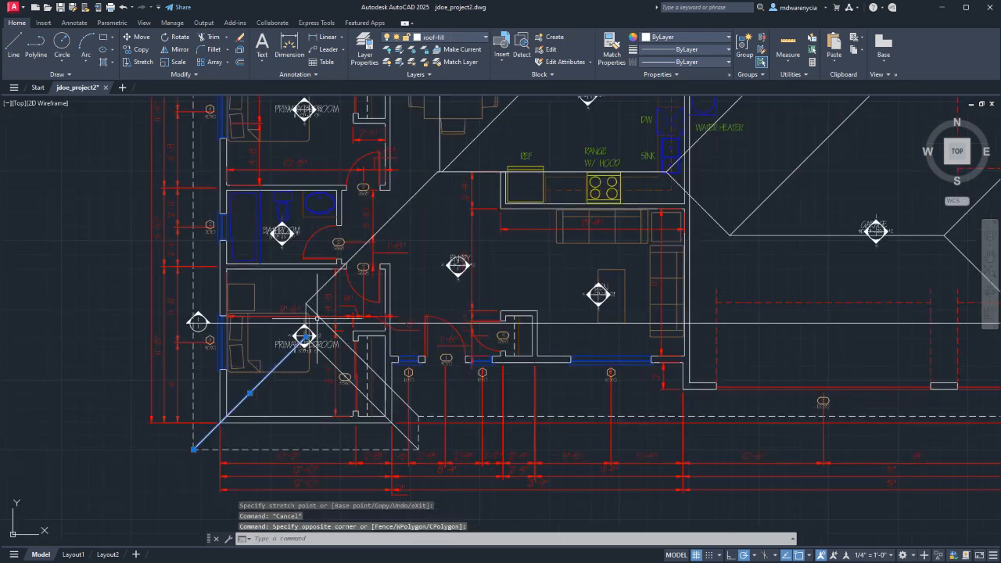
scroll(307, 307, up, 4)
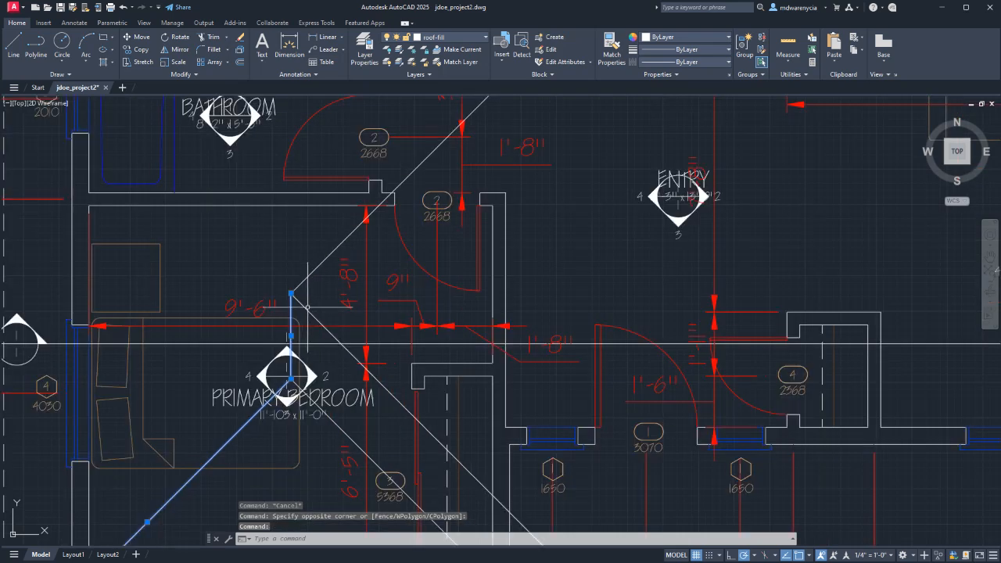
click(308, 307)
scroll(307, 308, down, 2)
middle_drag(590, 371, 263, 335)
scroll(247, 344, down, 2)
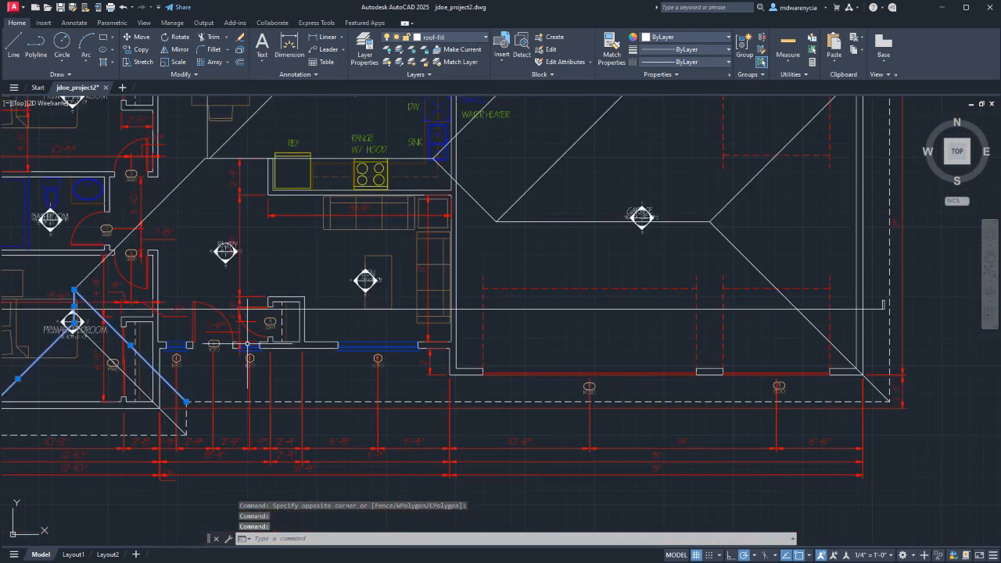
click(805, 317)
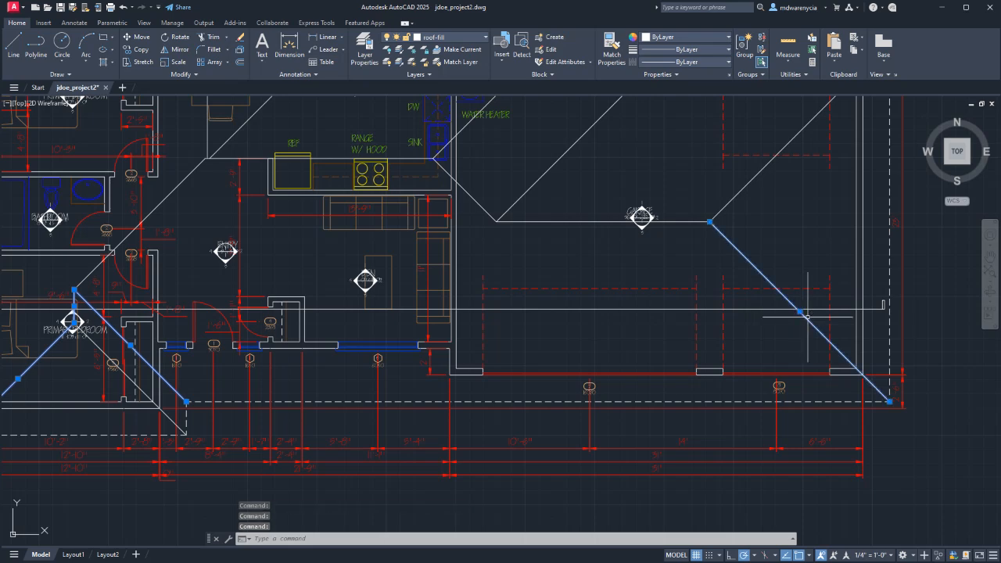
scroll(805, 316, down, 5)
middle_drag(726, 387, 431, 269)
key(ctrl+c)
key(ctrl+v)
click(590, 380)
key(Escape)
click(846, 402)
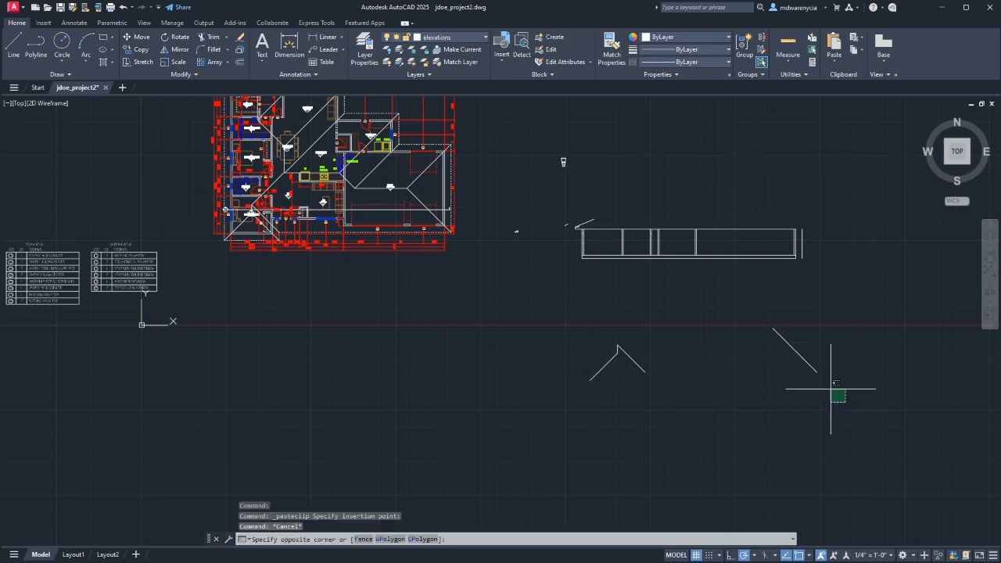
click(544, 302)
text(m)
key(Return)
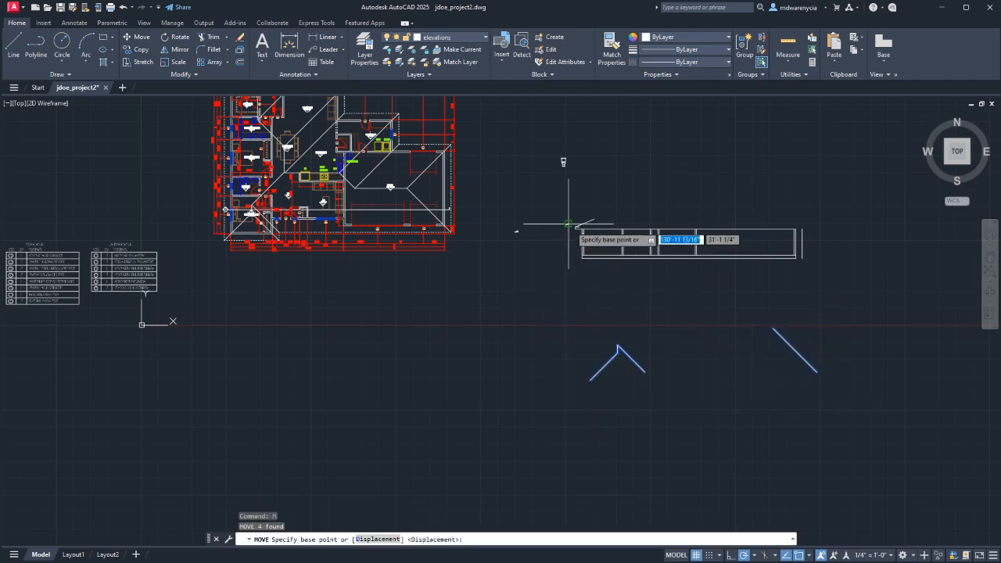
click(576, 227)
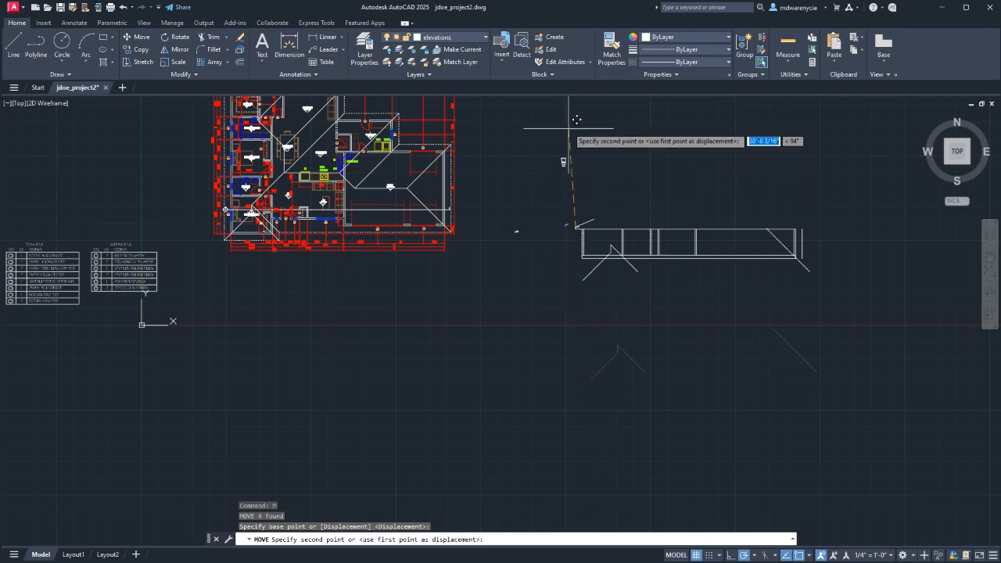
middle_drag(574, 129, 578, 227)
key(Escape)
- Move the pasted roof lines by the lower-left end of the bedroom hip to directly above the section's left overhang end
click(565, 390)
click(827, 493)
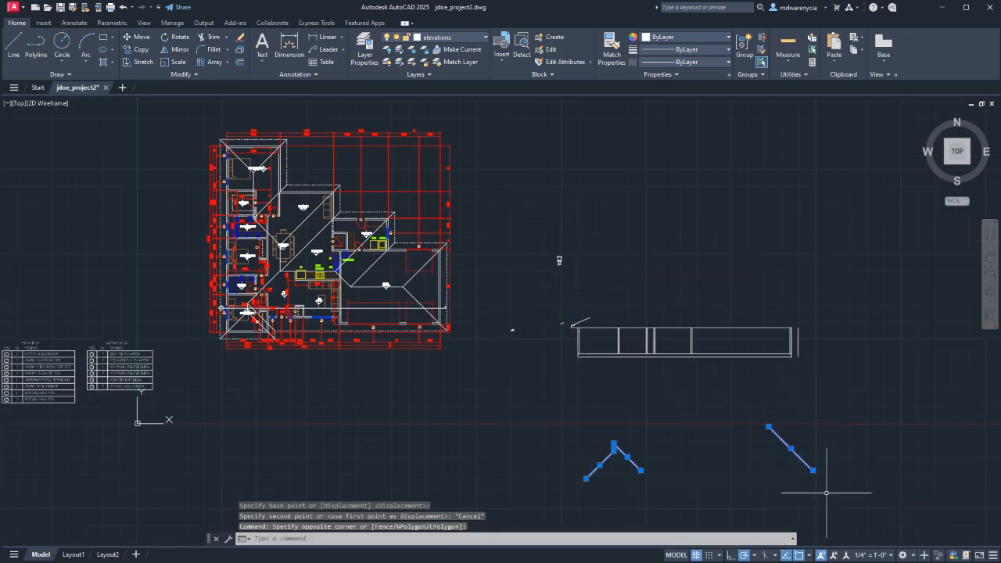
text(c)
key(BackSpace)
text(m)
key(Return)
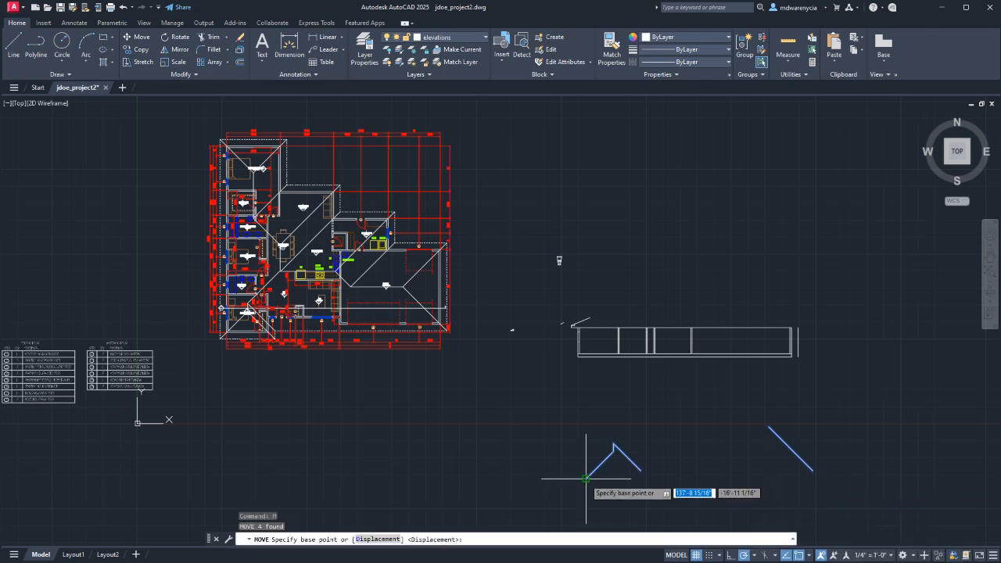
click(585, 478)
scroll(578, 326, up, 4)
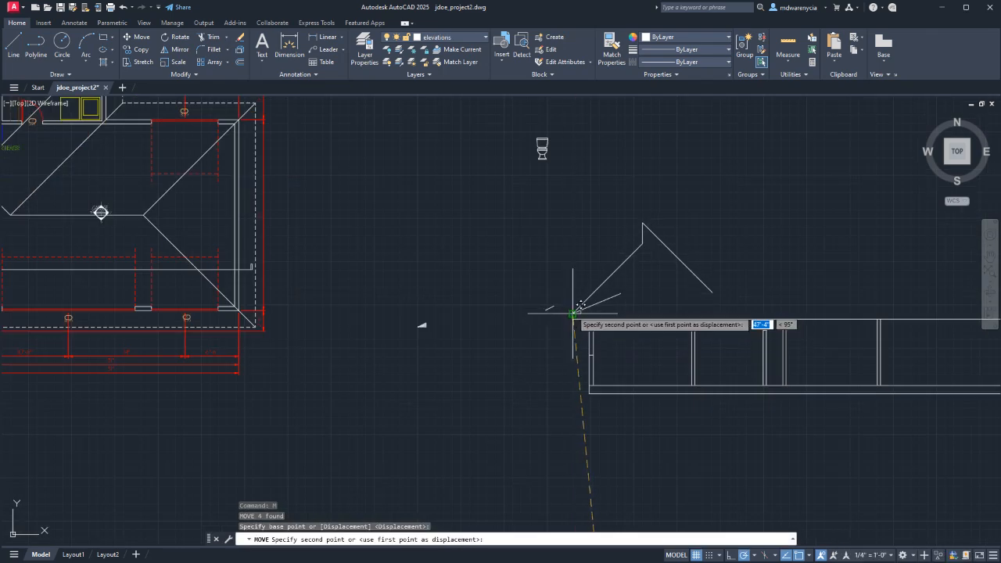
scroll(573, 314, up, 3)
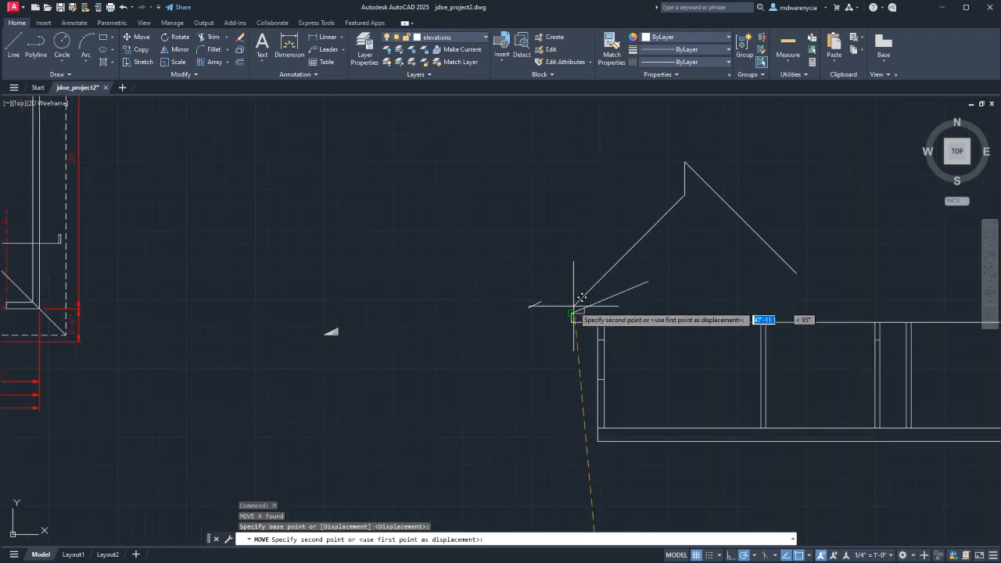
key(Escape)
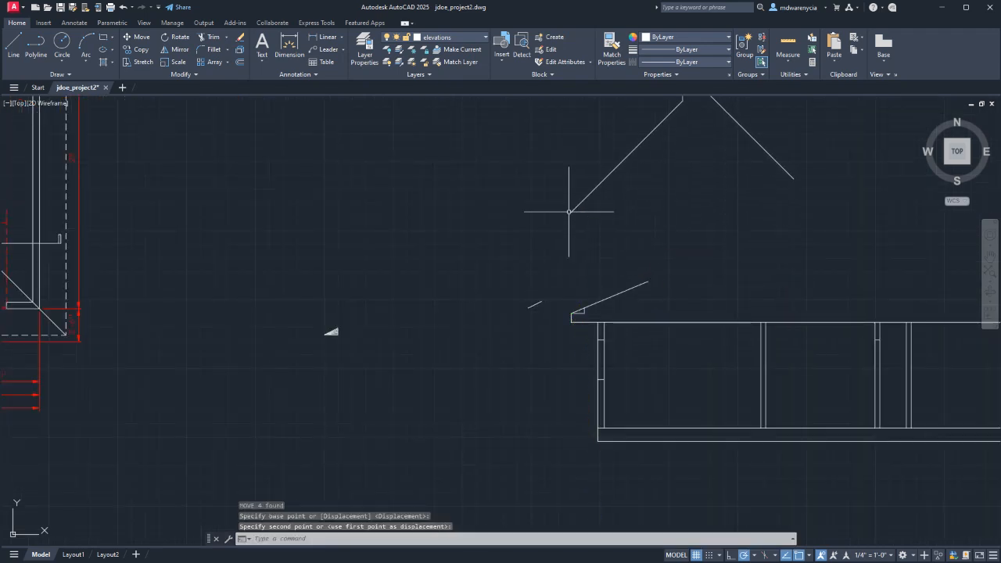
- Select the section's extended roof slope line and examine the roof lines that the section line crosses on the floor plan
middle_drag(587, 236, 530, 297)
click(583, 325)
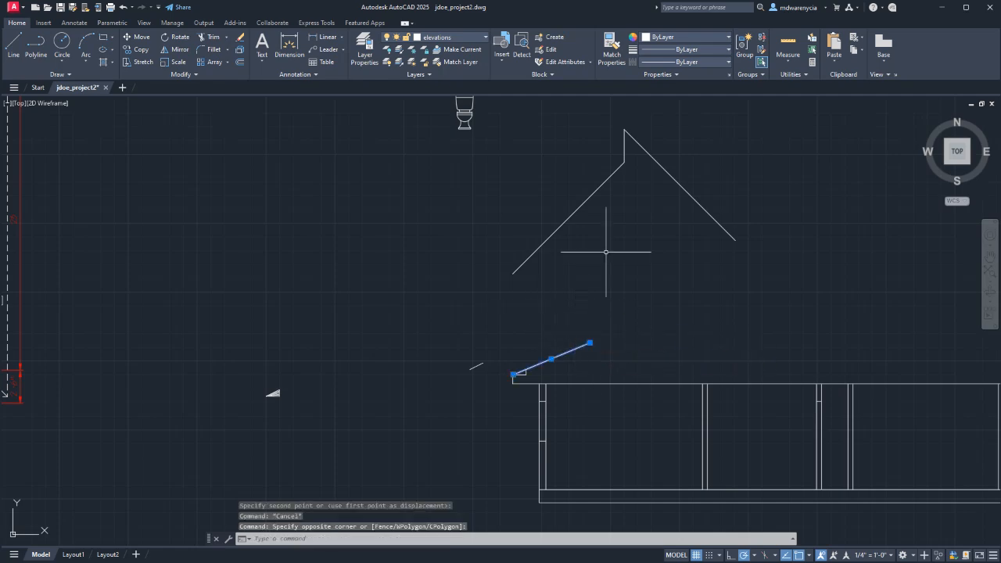
scroll(641, 338, down, 5)
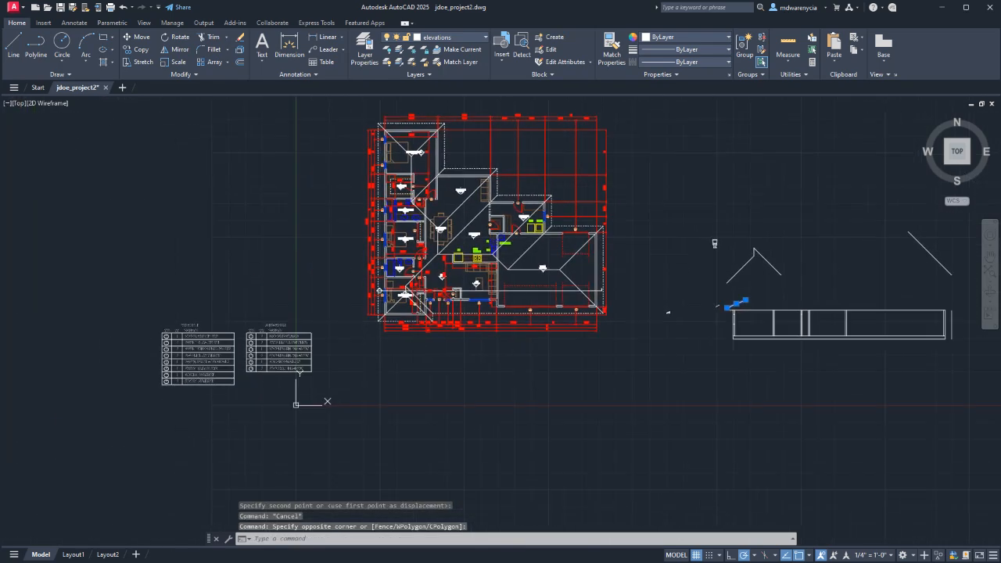
scroll(442, 293, up, 2)
middle_drag(445, 293, 160, 290)
middle_drag(698, 279, 671, 293)
middle_drag(515, 289, 869, 292)
scroll(420, 322, up, 4)
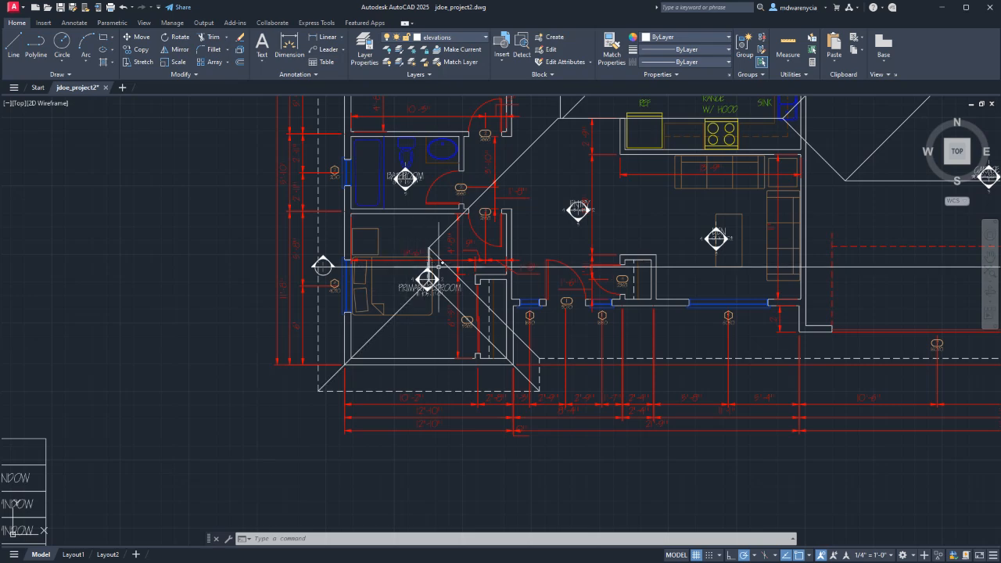
middle_drag(708, 285, 205, 288)
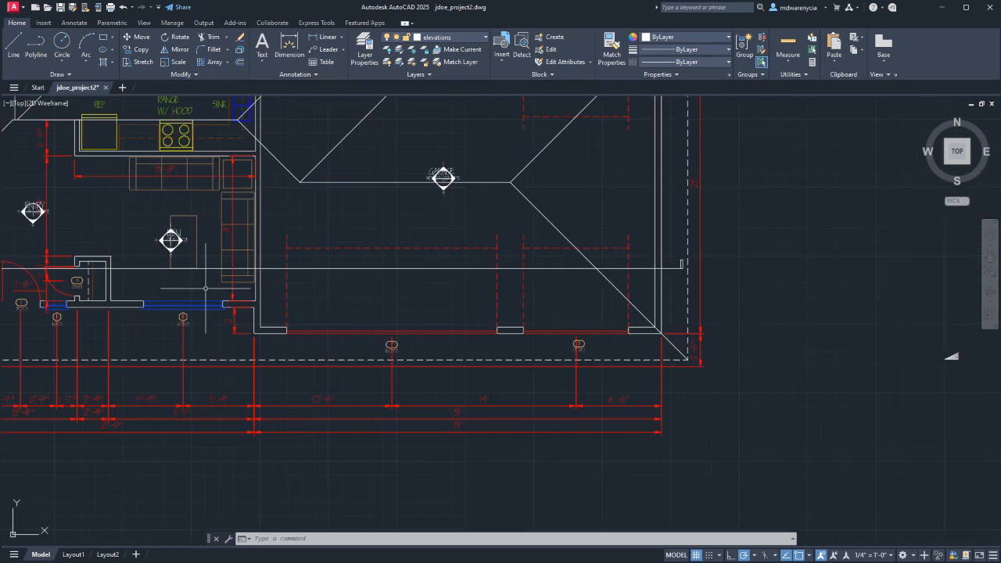
scroll(219, 288, down, 2)
middle_drag(810, 285, 590, 299)
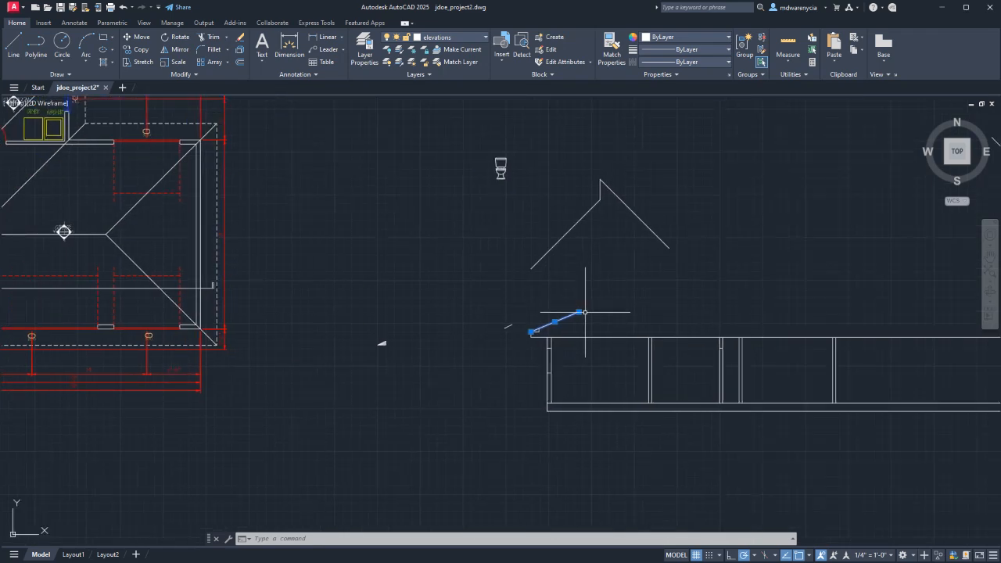
- Stretch the section's left roof slope line along its own direction until its upper end lies directly below the copied bedroom hip's peak
click(579, 312)
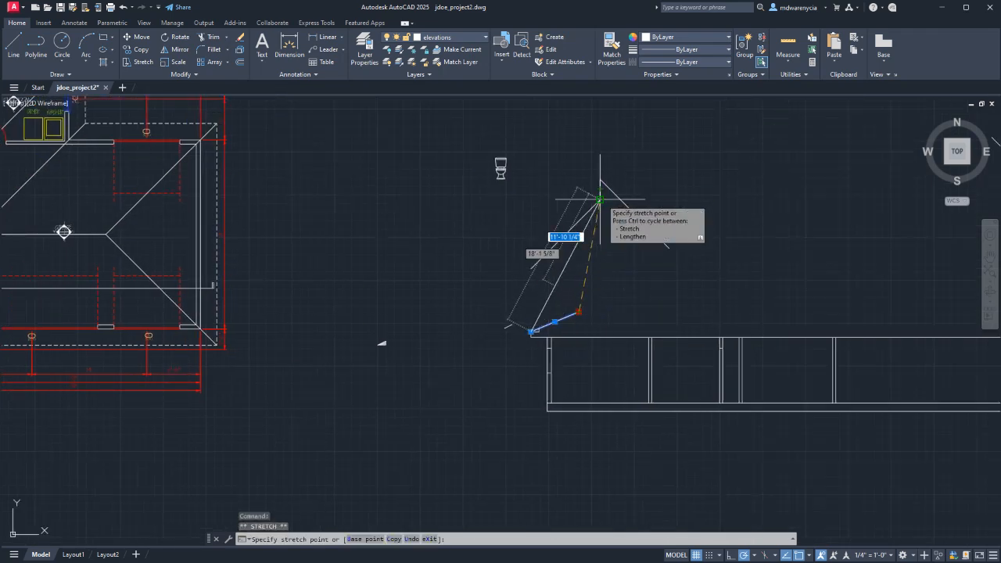
click(600, 302)
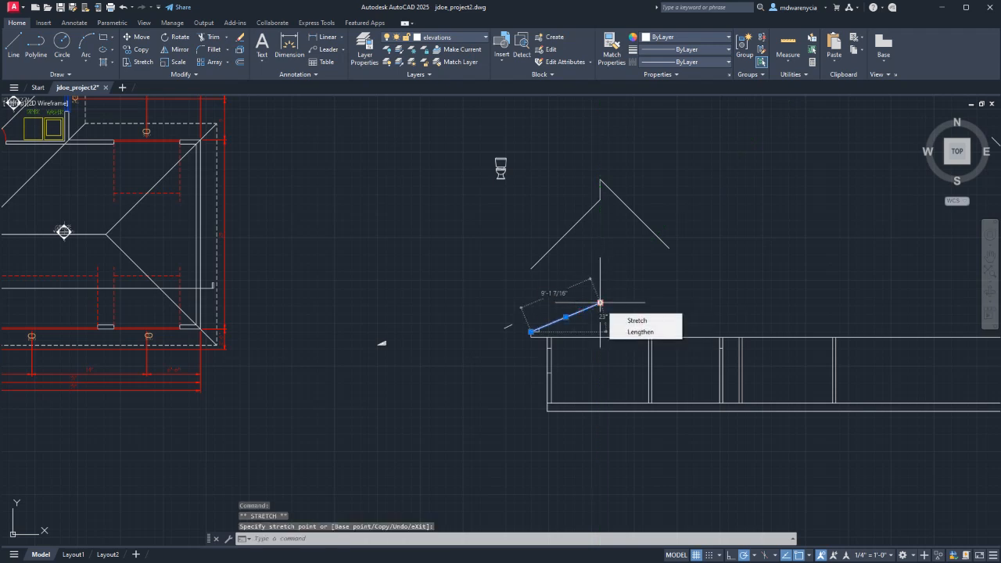
key(Escape)
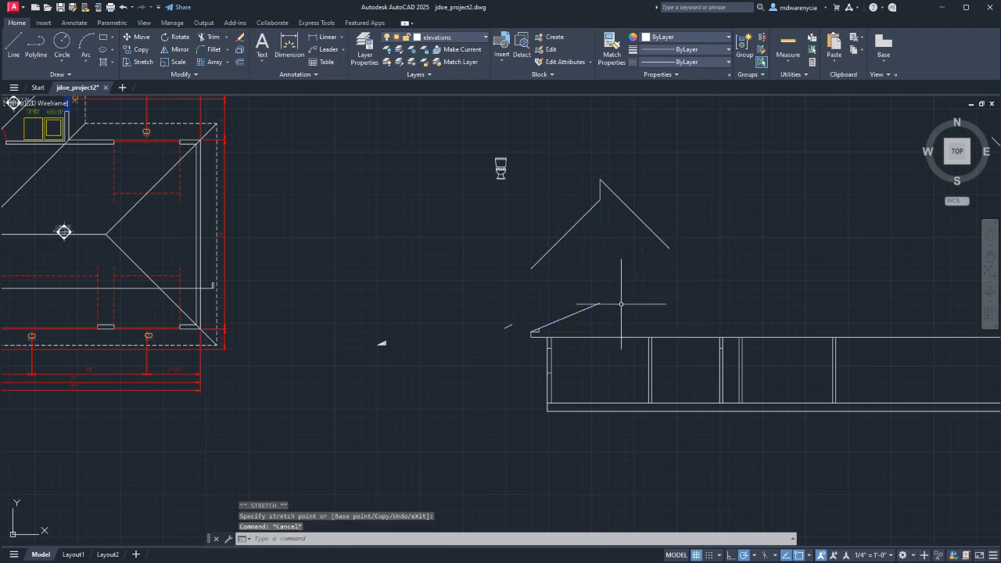
click(614, 306)
text(MIRROR)
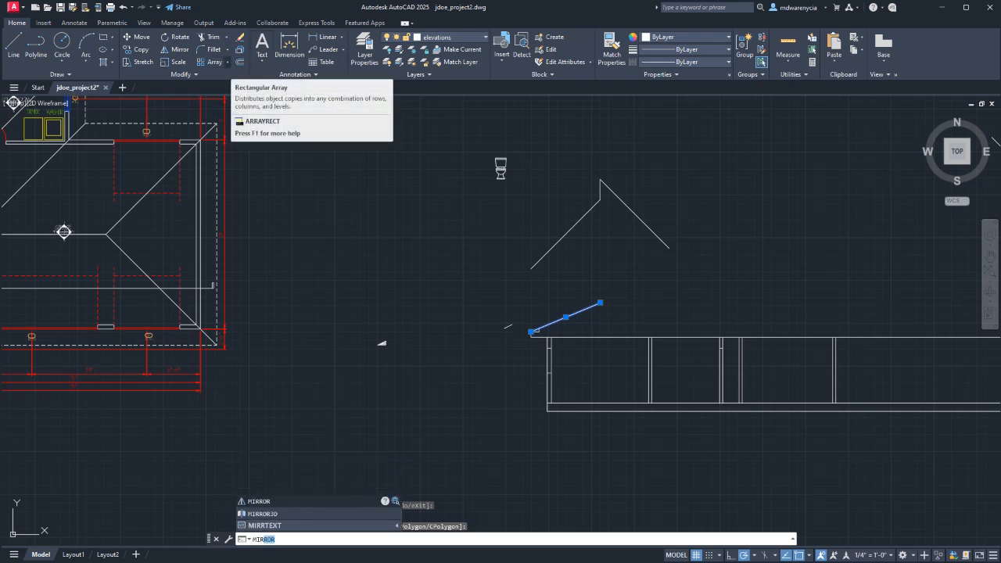
key(Down)
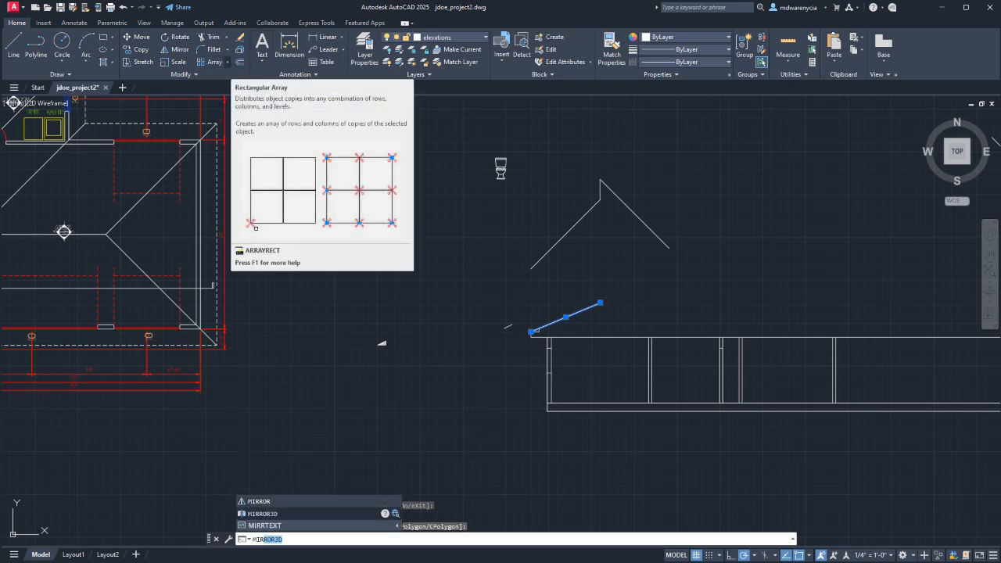
key(Escape)
- Mirror the left roof slope line about a vertical axis through its upper end, keeping the source line
click(618, 313)
click(588, 283)
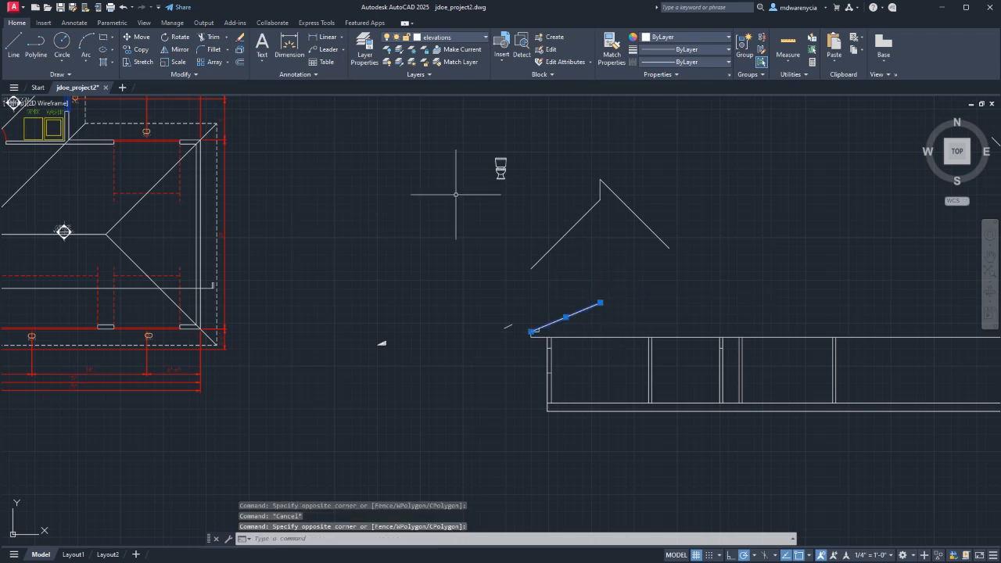
text(mir)
key(Return)
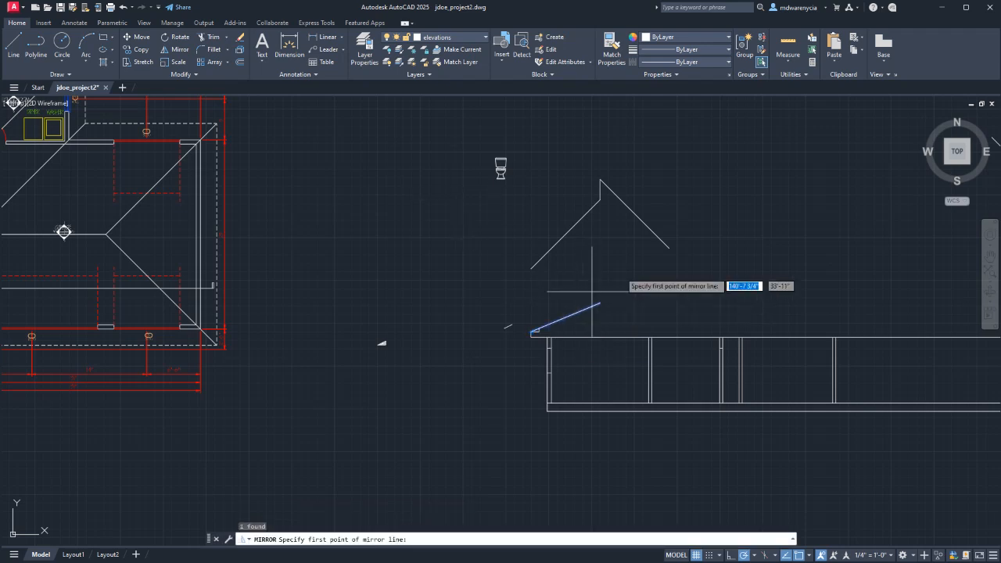
click(600, 303)
click(599, 229)
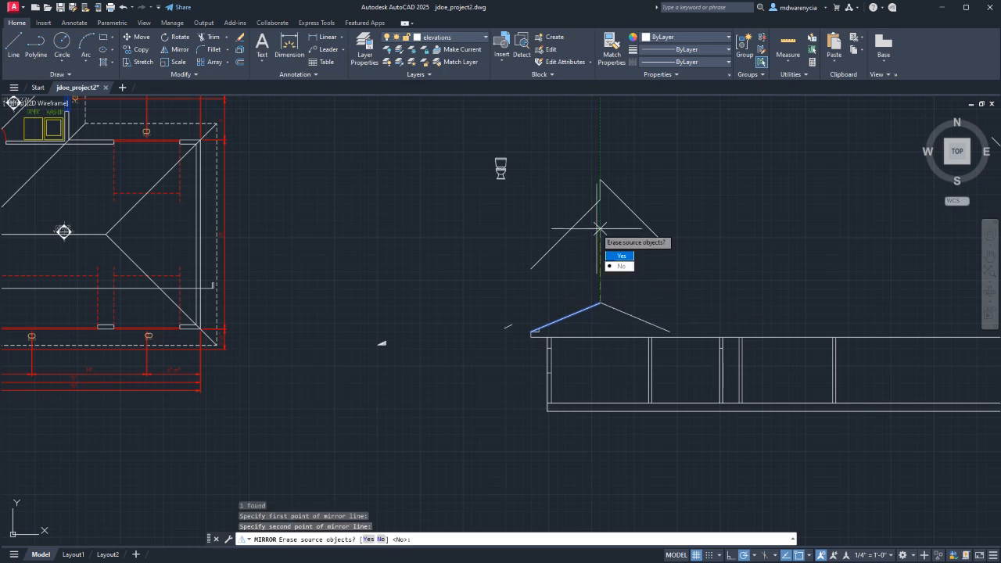
key(Return)
- Draw a vertical line on the floor plan from where the garage's lower-right hip crosses the section line down to the dashed roof edge
middle_drag(335, 313, 738, 290)
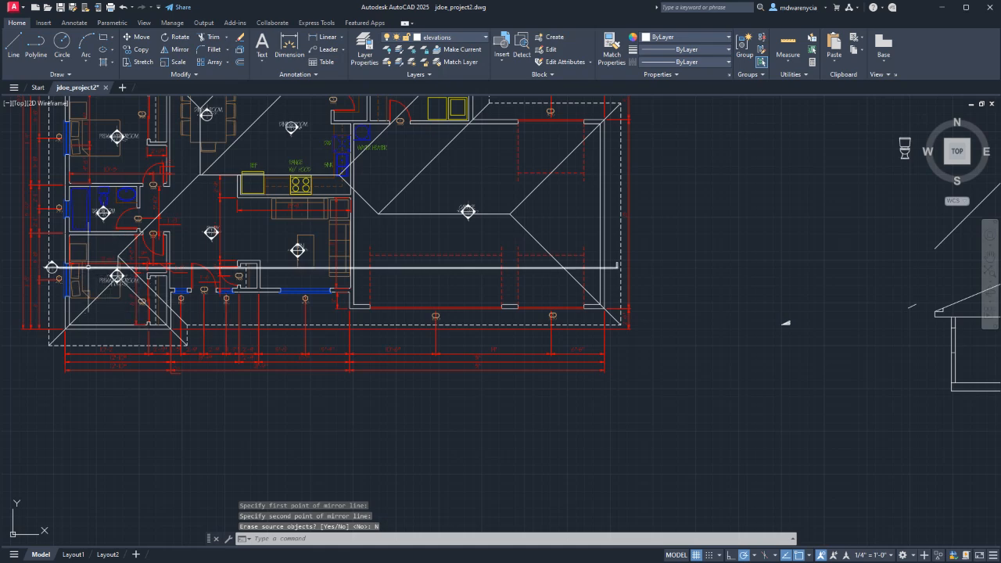
scroll(106, 270, up, 2)
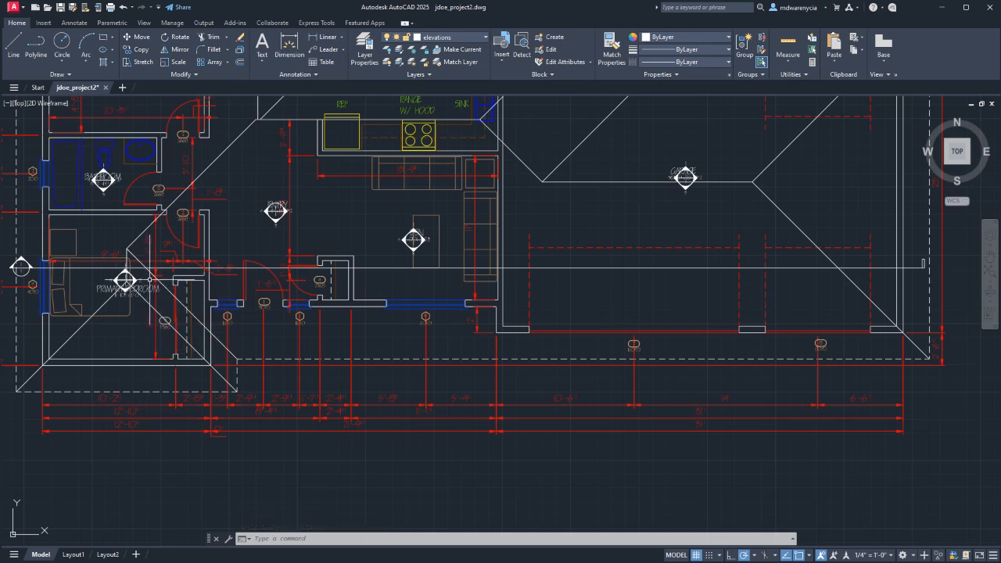
middle_drag(906, 363, 646, 355)
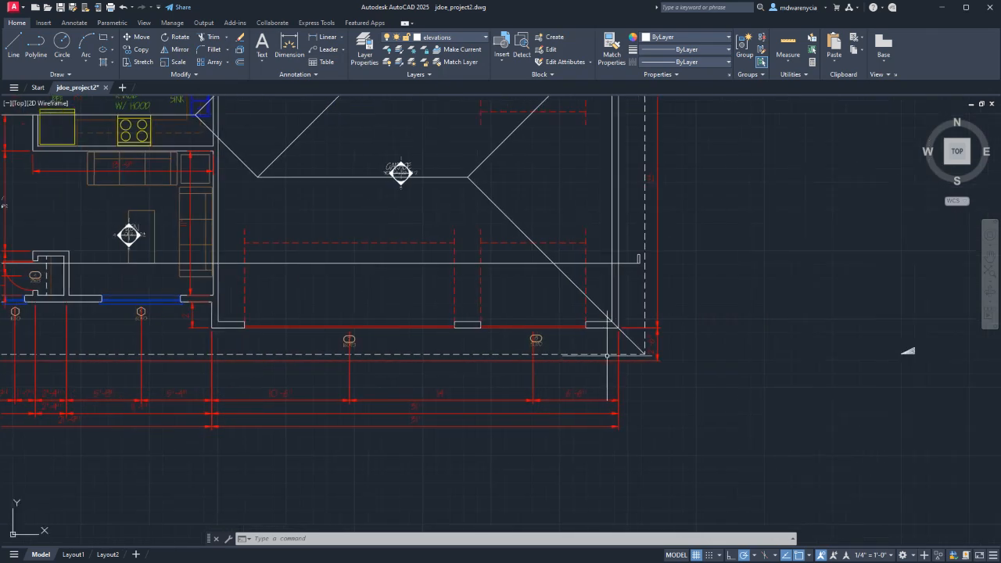
key(Escape)
text(l)
key(Return)
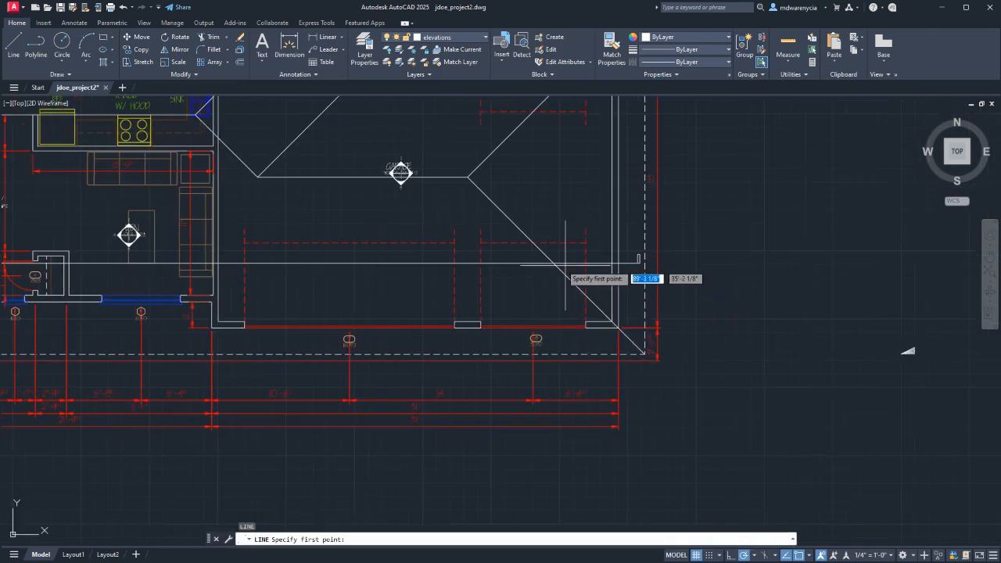
click(553, 264)
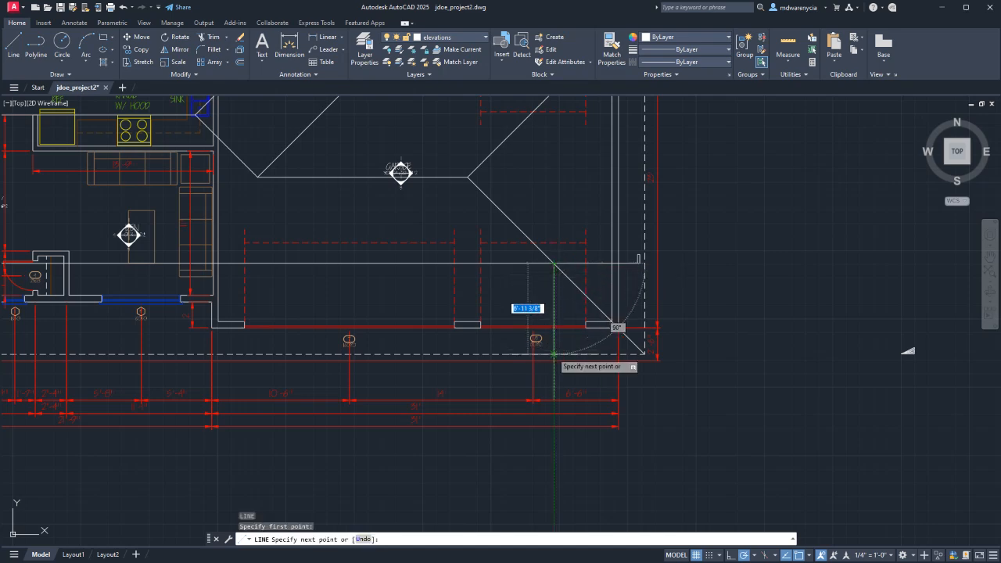
click(553, 353)
key(Escape)
click(552, 338)
key(ctrl+c)
scroll(767, 348, down, 5)
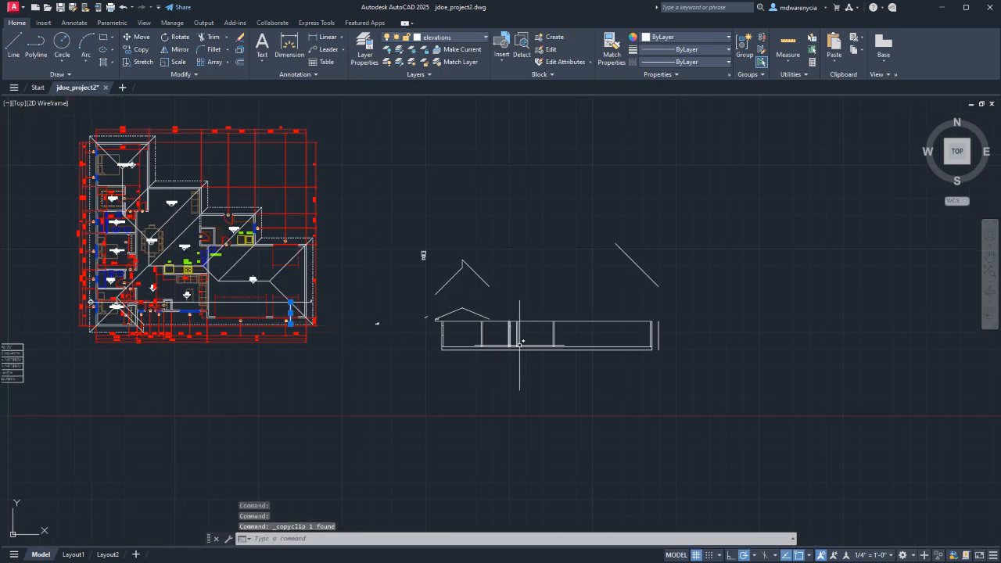
key(ctrl+v)
scroll(632, 313, up, 6)
scroll(440, 296, down, 5)
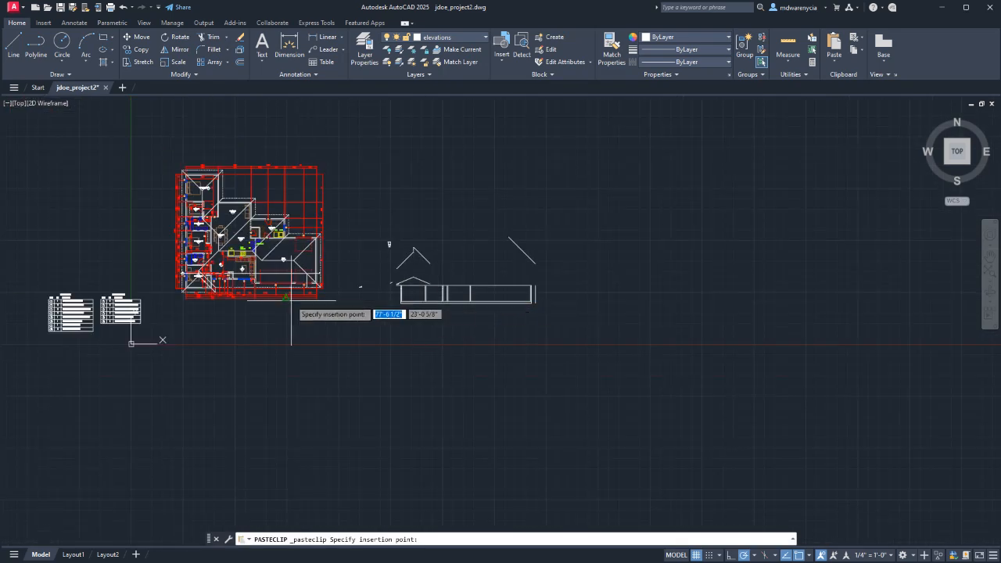
scroll(291, 299, up, 6)
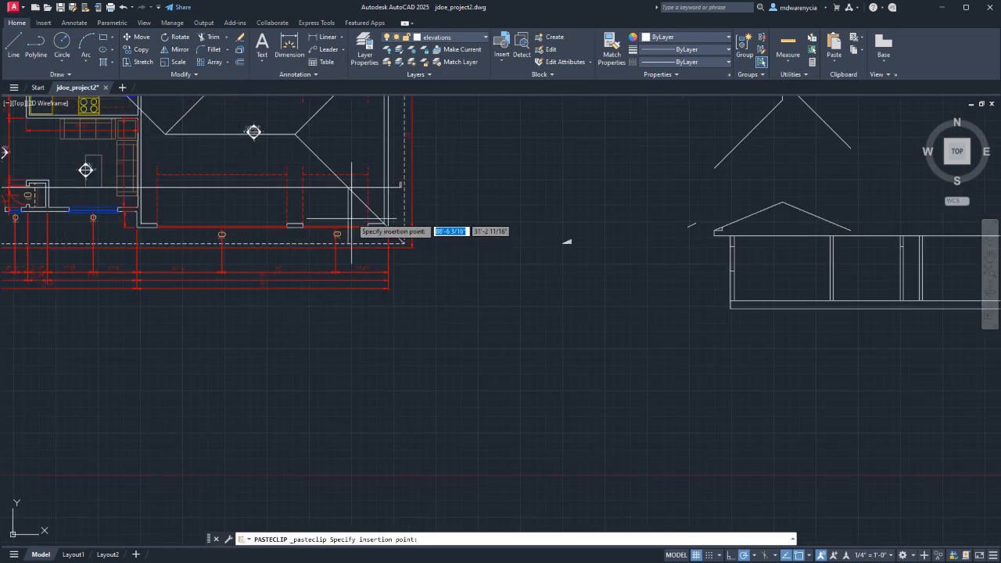
key(Escape)
- Cut the new vertical line from the floor plan, paste it below the section, and paste a copy of the short slope line at its upper end
click(348, 216)
middle_drag(624, 306, 340, 313)
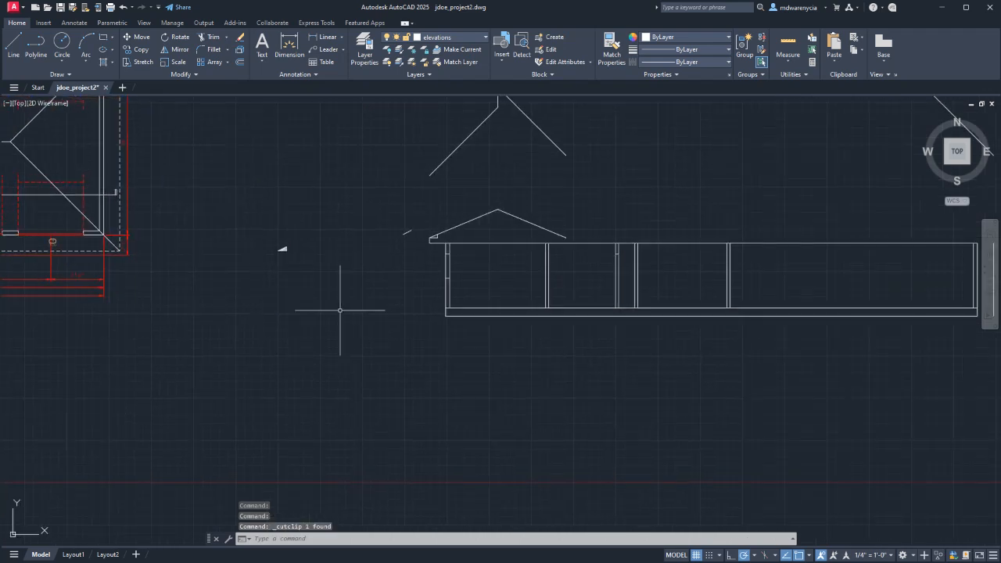
key(ctrl+v)
key(Escape)
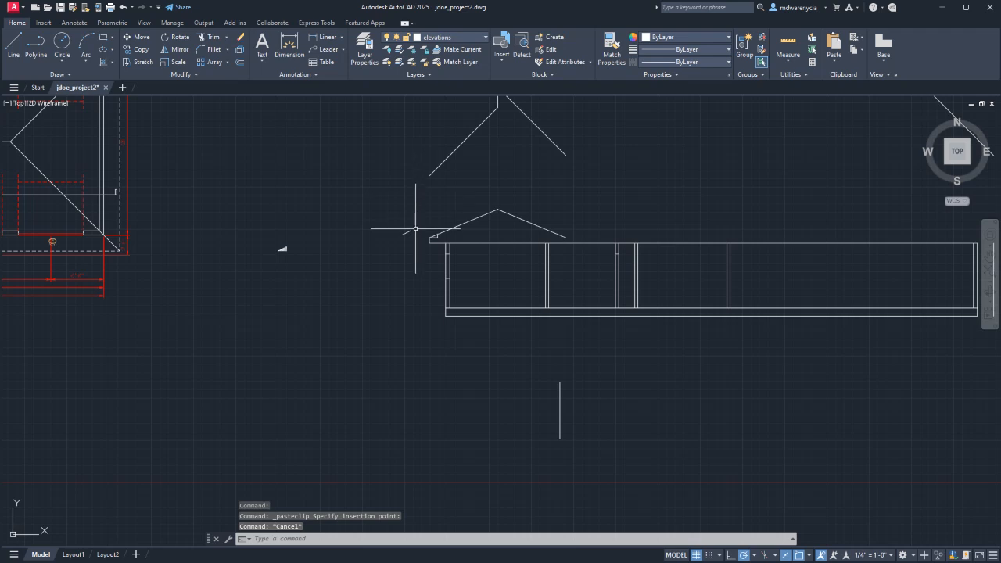
key(ctrl+v)
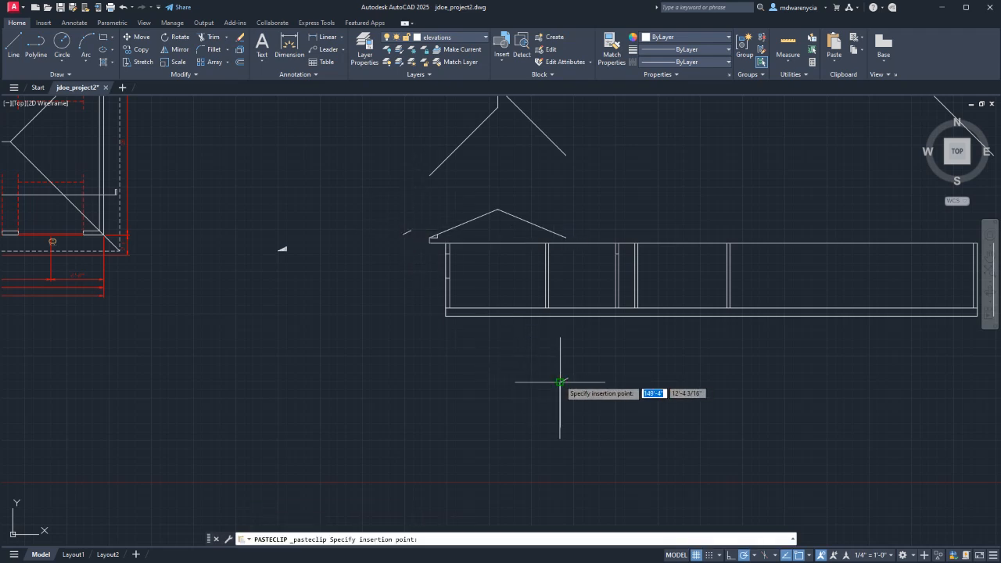
key(Escape)
- Rotate the pasted vertical line about its upper end until it runs horizontally to the right, under the short slope line
click(560, 436)
click(555, 424)
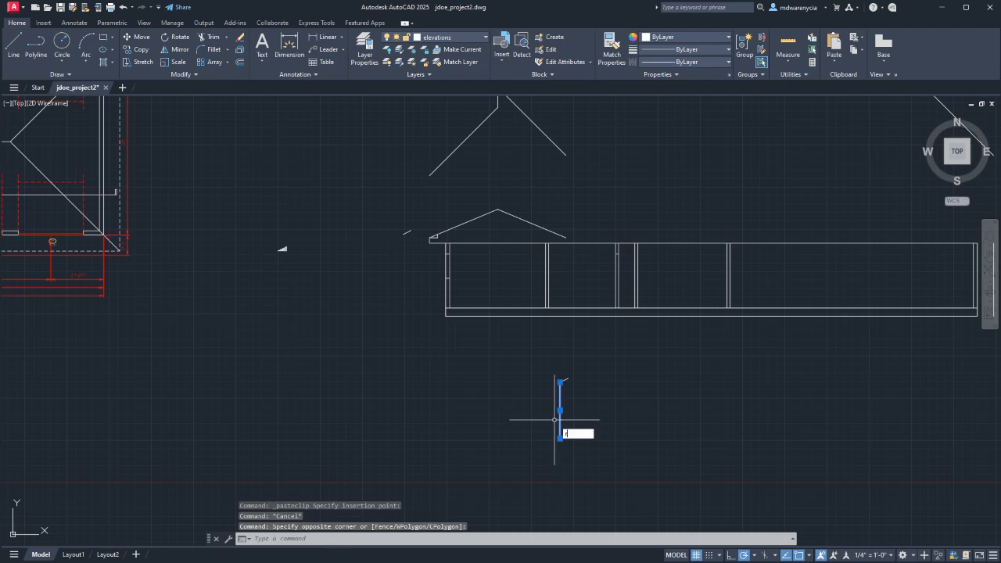
text(ro)
key(Return)
click(559, 382)
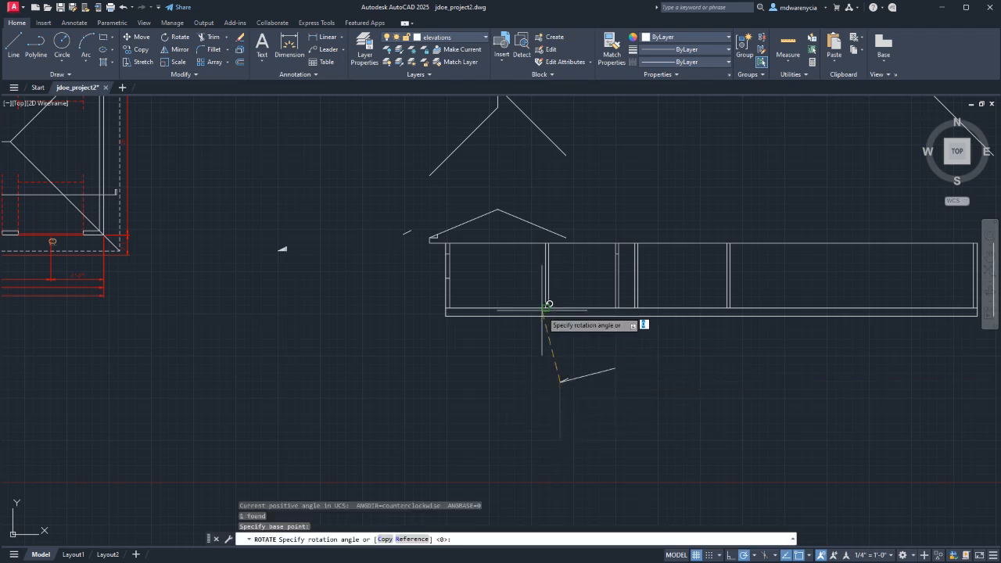
key(Escape)
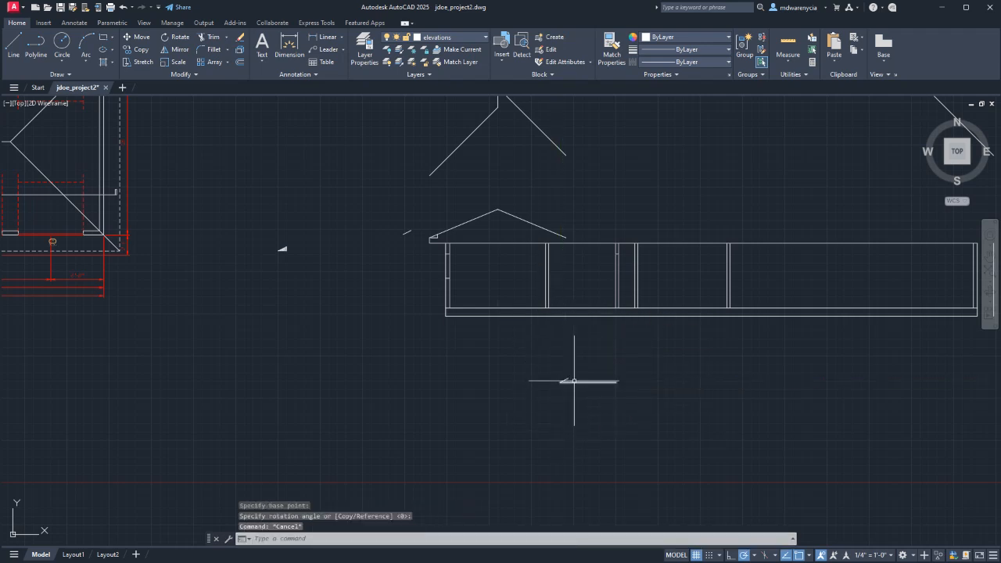
- Stretch the short slope line's free end along its own direction to directly above the horizontal line's right end
click(574, 382)
click(532, 362)
click(558, 399)
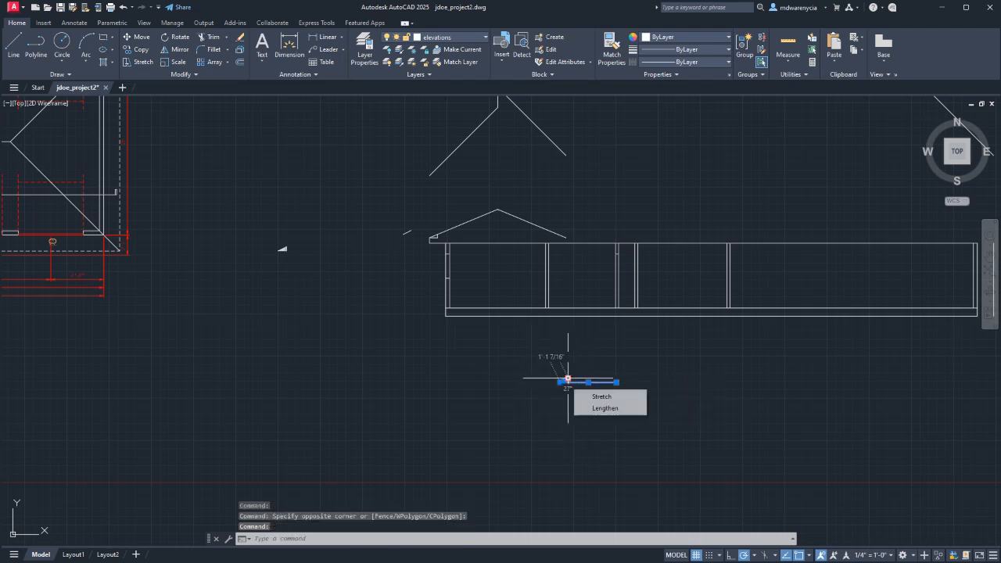
click(559, 381)
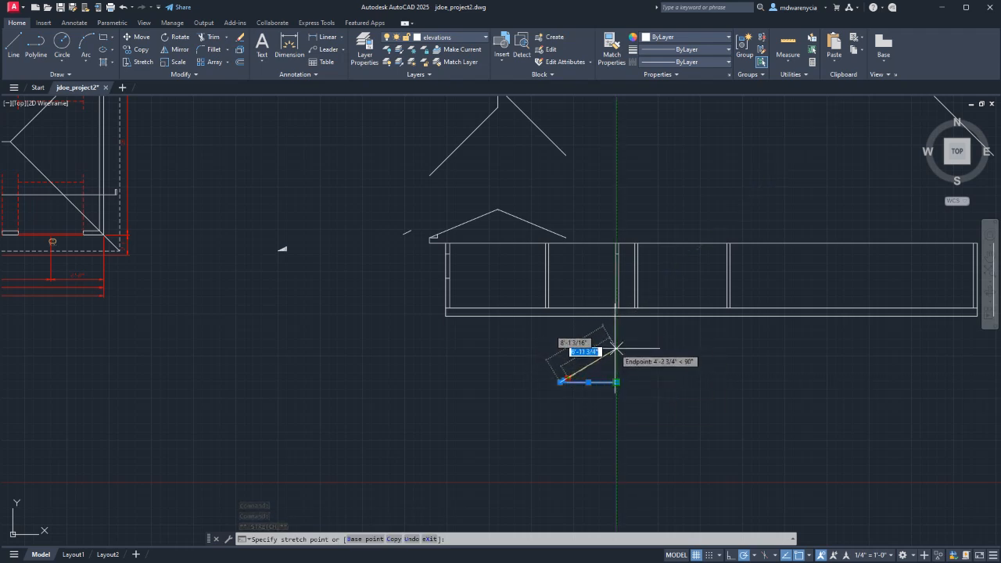
key(Escape)
key(Escape)
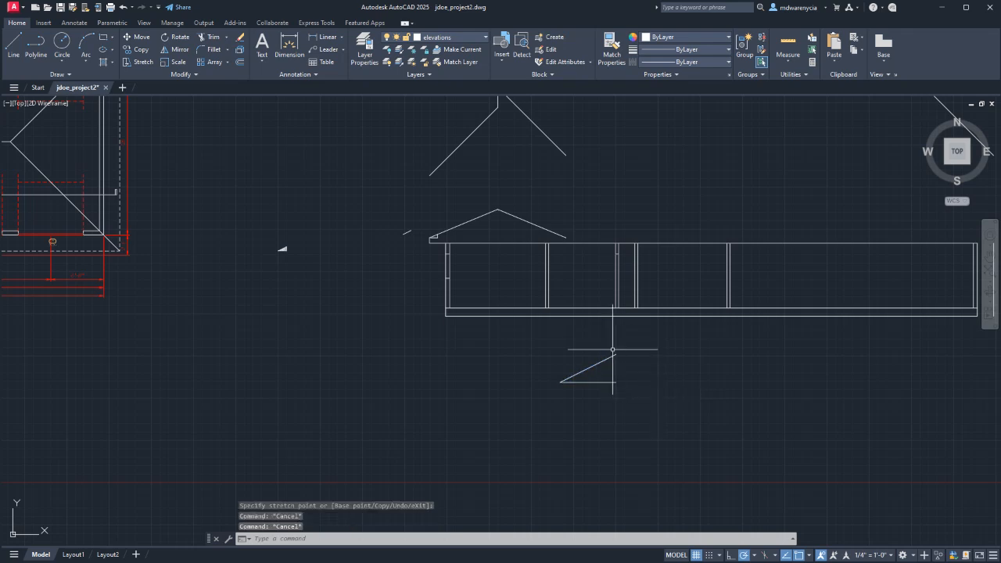
- Draw a vertical line from the slope line's upper end to the horizontal line's right end, closing the triangle
scroll(612, 350, down, 2)
click(593, 357)
key(Escape)
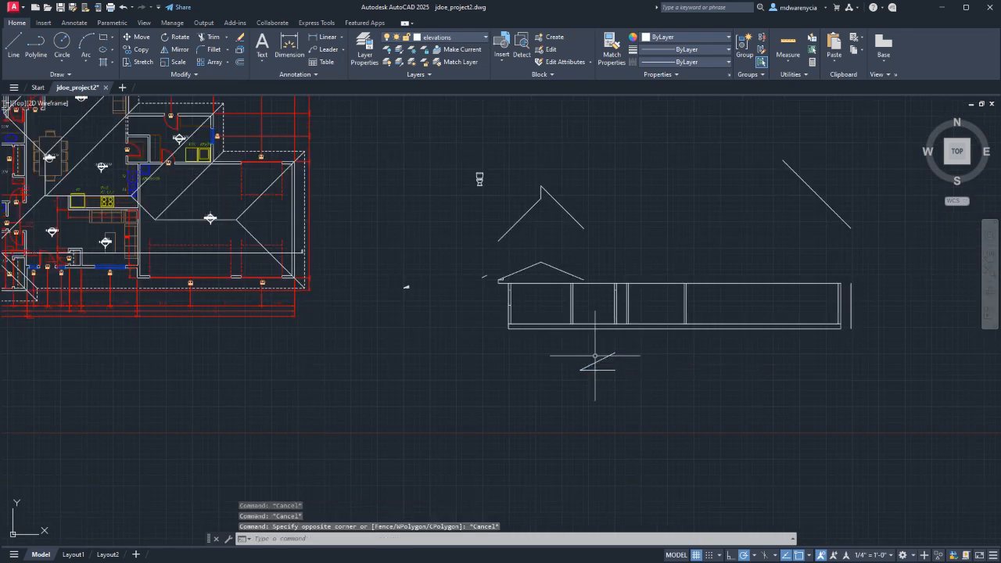
text(l)
key(Return)
click(614, 353)
click(615, 370)
key(Escape)
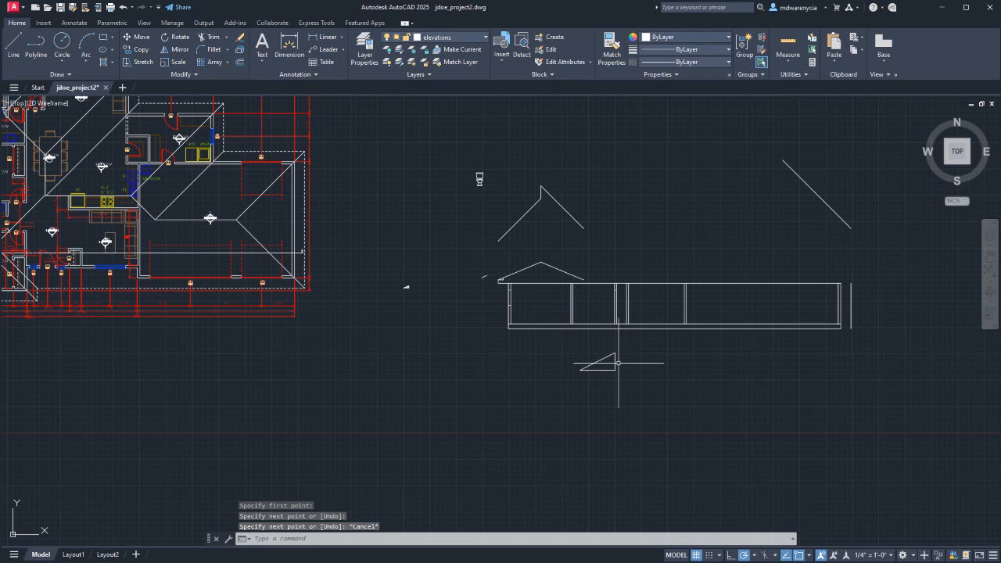
click(614, 364)
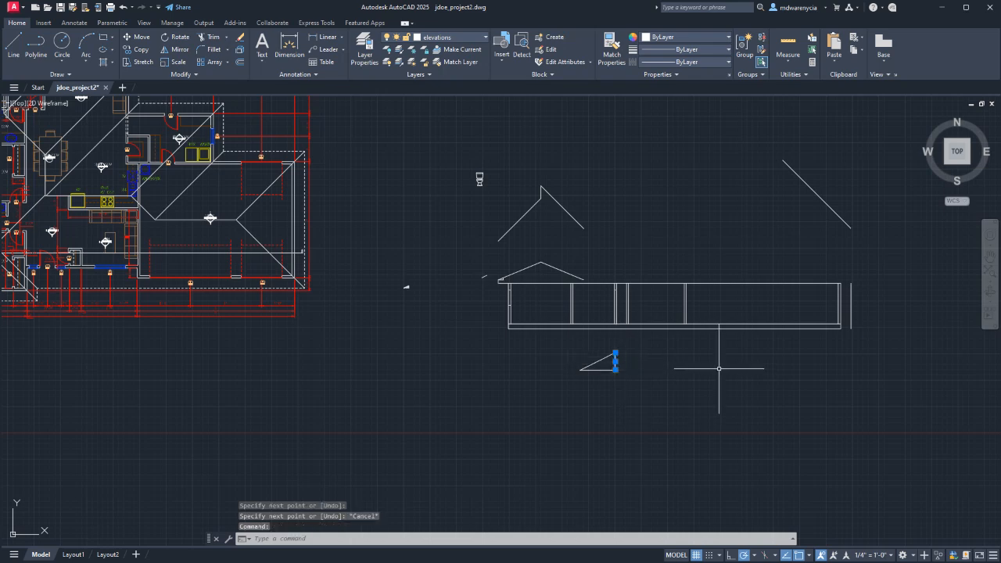
middle_drag(620, 367, 708, 374)
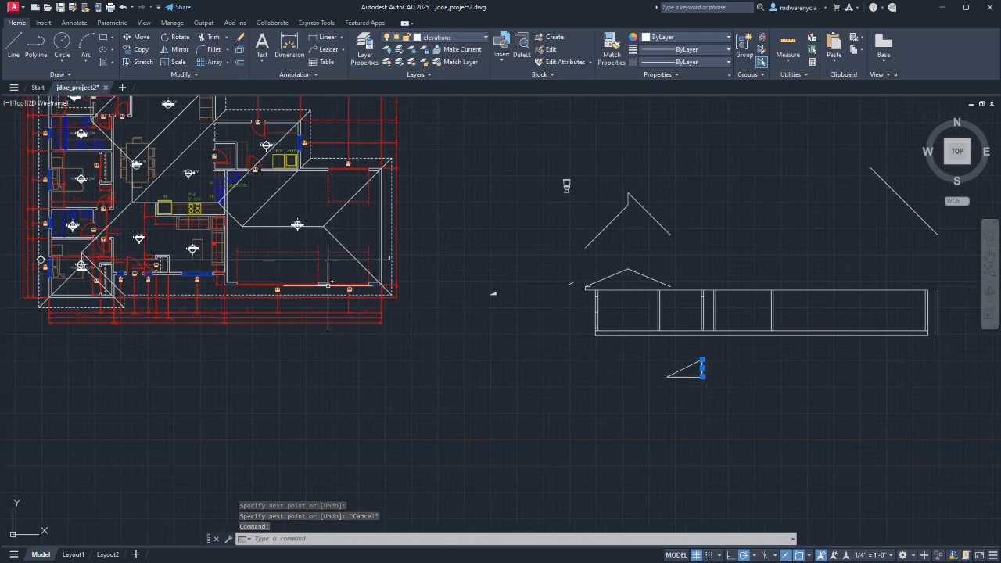
key(ctrl+c)
key(ctrl+v)
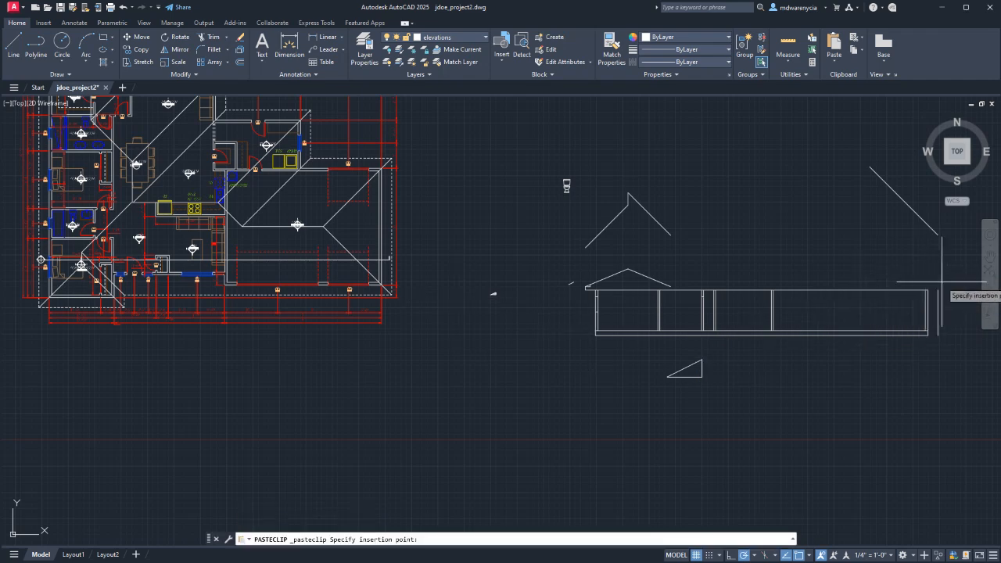
key(Escape)
- Copy the triangle's vertical side by its lower end to the upper end of the vertical overhang line right of the section
click(768, 369)
text(c)
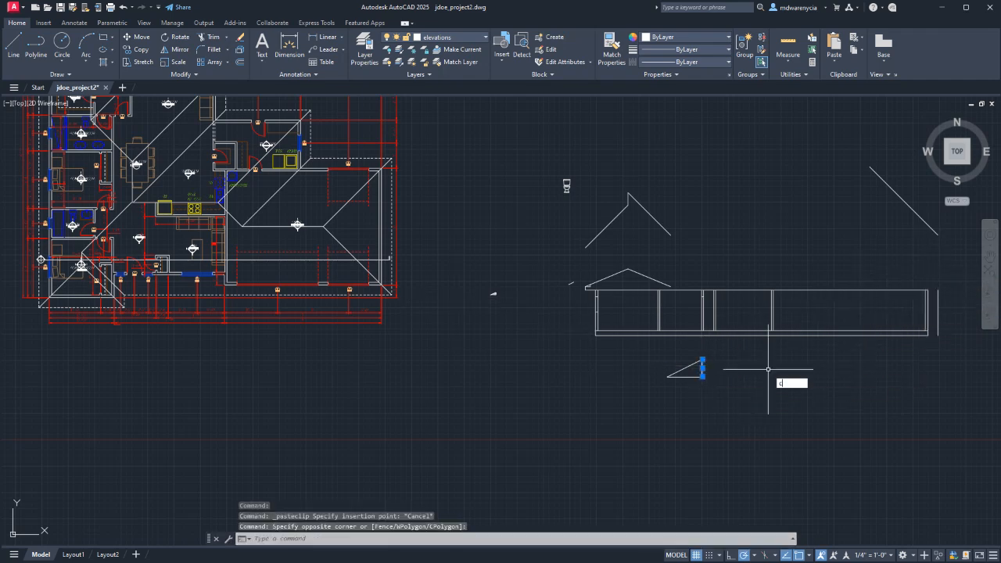
text(o)
key(Return)
click(703, 376)
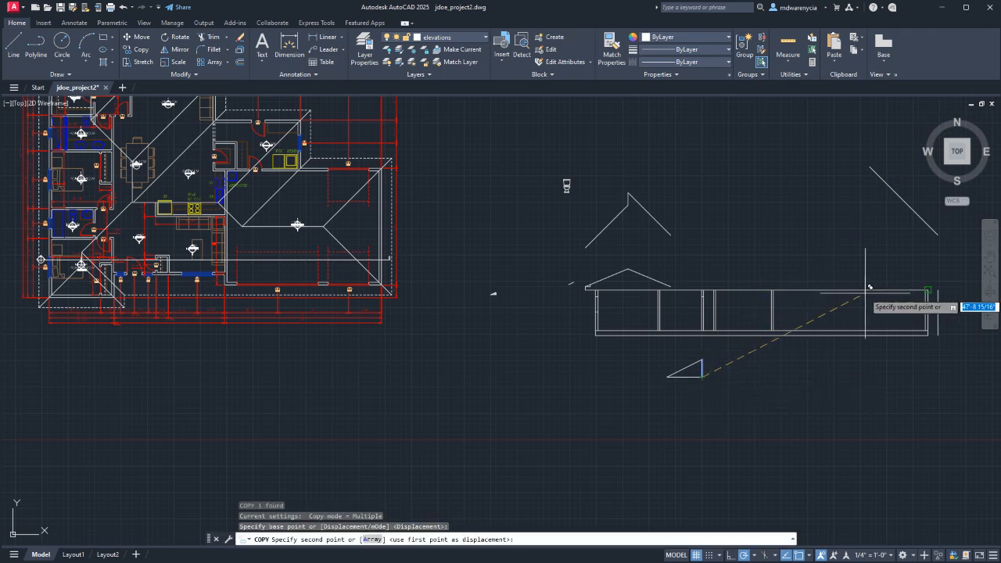
click(937, 291)
key(Escape)
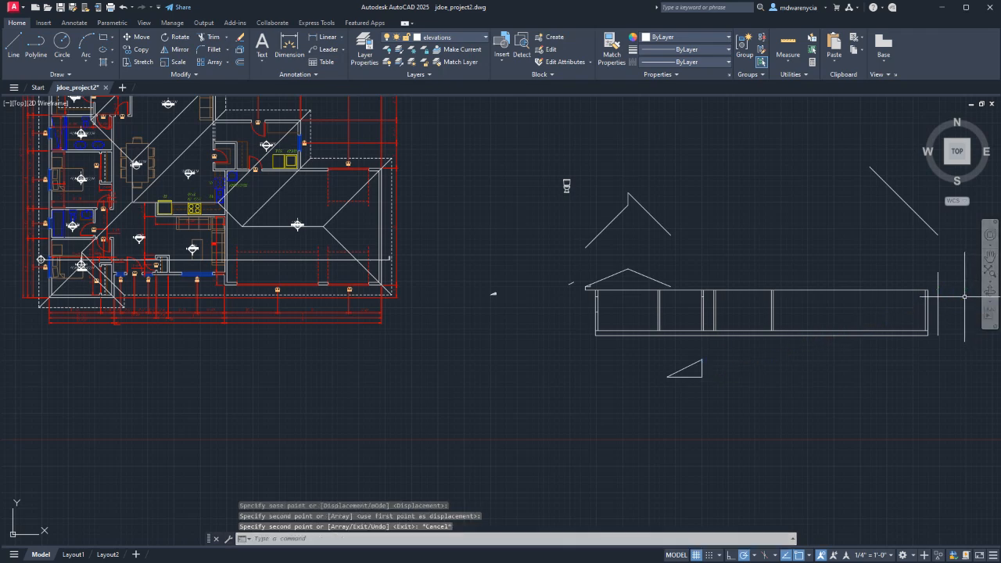
- Move the copied vertical height line horizontally to the left, onto the section's top line above the garage
middle_drag(964, 296, 899, 308)
click(862, 289)
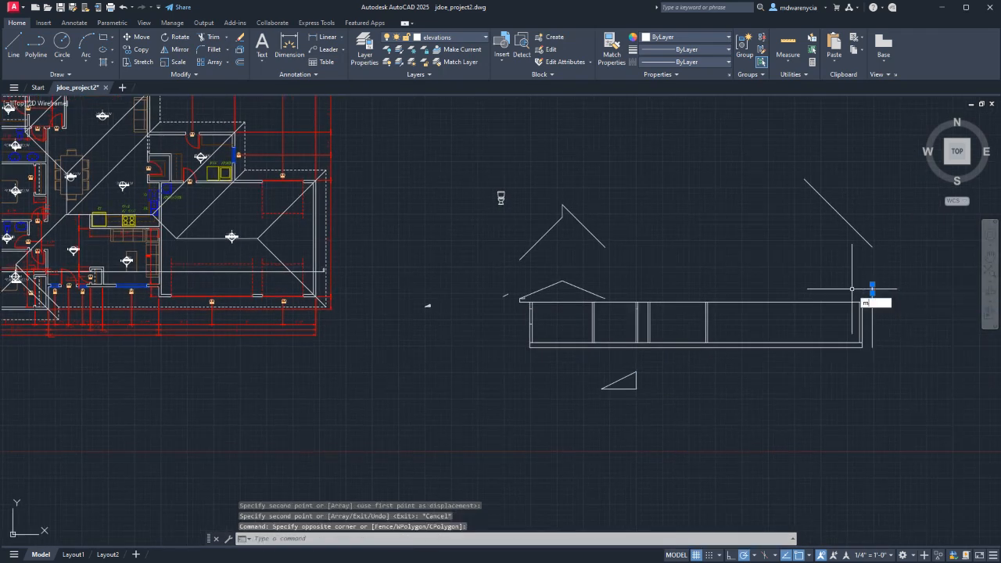
key(Return)
click(848, 279)
click(747, 278)
key(Escape)
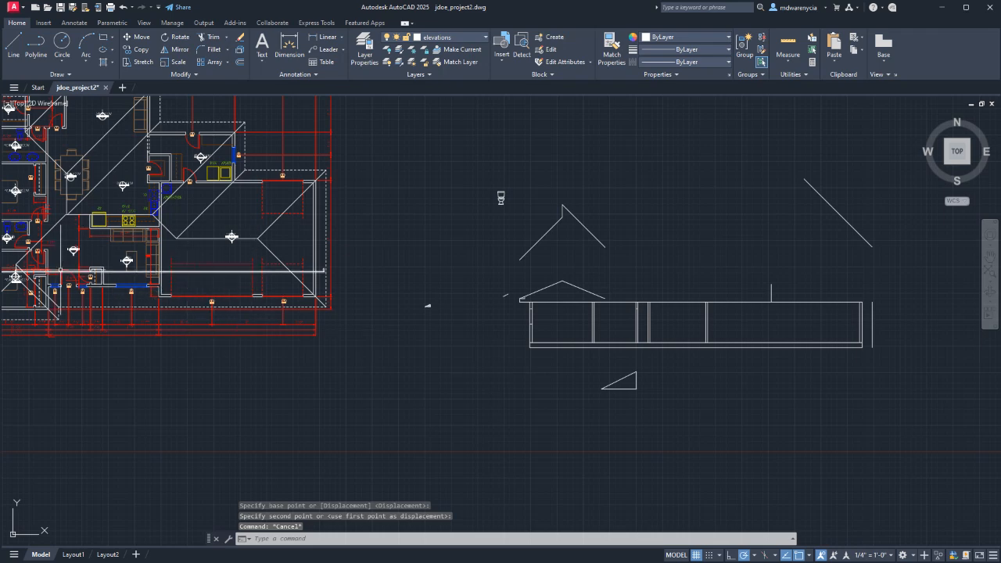
- Draw a horizontal line from the upper end of the garage's vertical height line left to the peaked roof's descending slope
middle_drag(40, 273, 271, 277)
scroll(227, 275, up, 4)
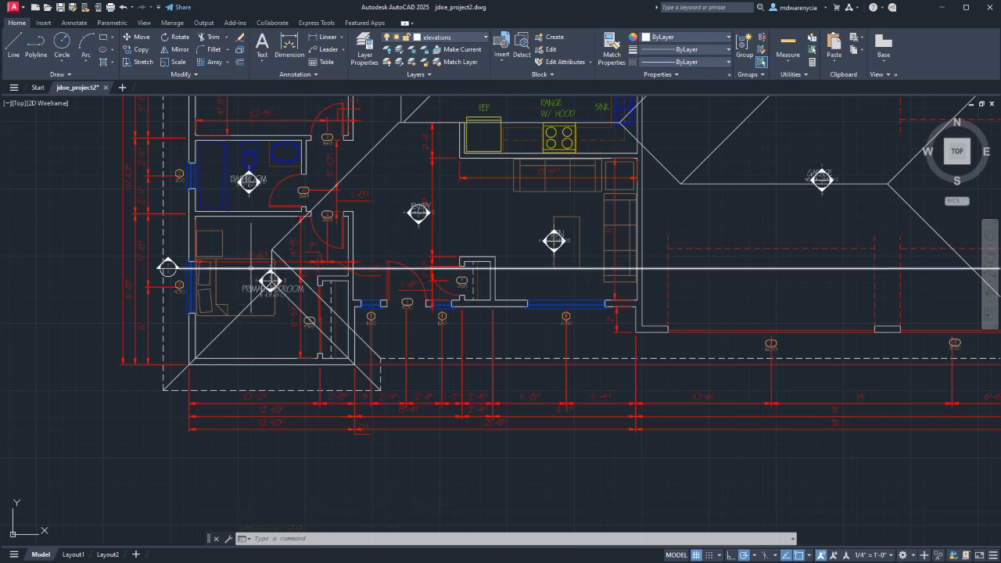
middle_drag(726, 297, 151, 264)
middle_drag(829, 331, 570, 323)
middle_drag(786, 312, 371, 305)
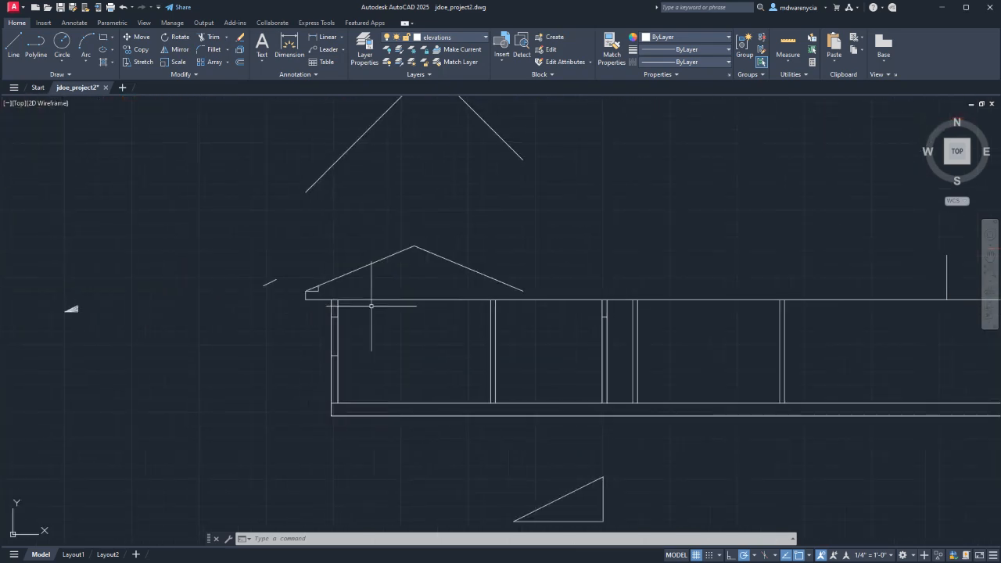
text(l)
key(Return)
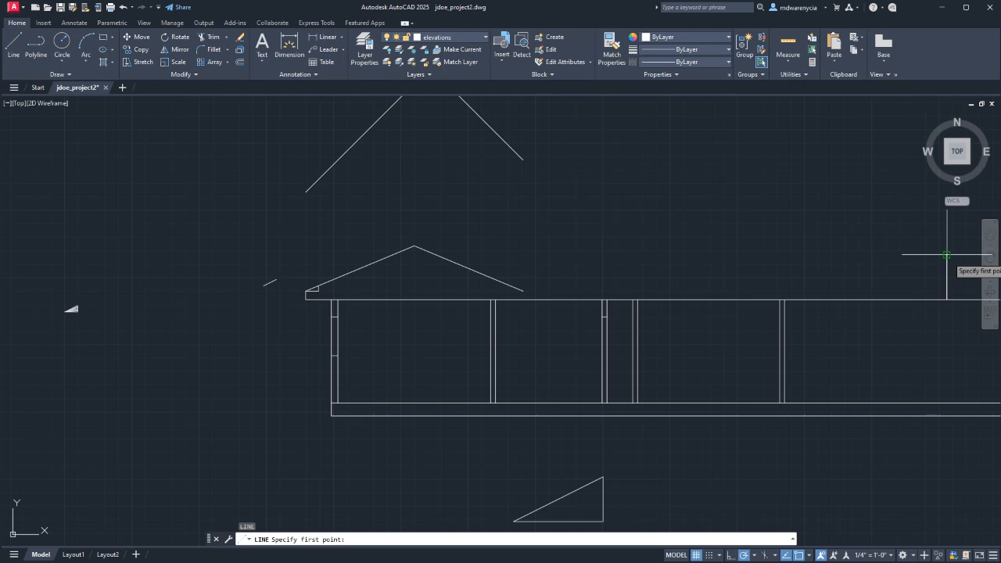
click(946, 255)
click(436, 255)
key(Escape)
key(Escape)
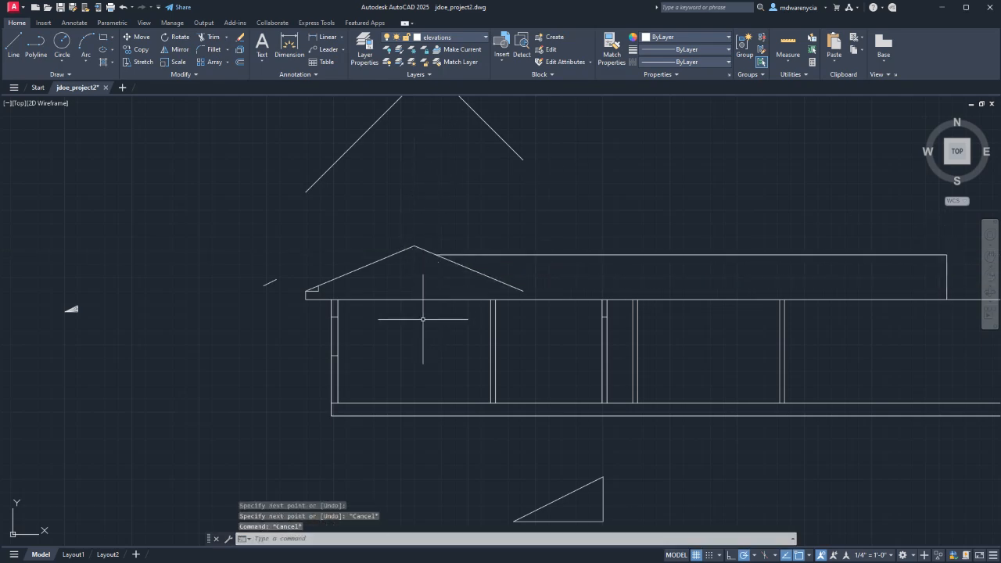
- Examine where the section line crosses the roof lines on the plan, from the primary bedroom to the garage, and compare with the section
scroll(347, 319, down, 6)
middle_drag(67, 288, 492, 299)
scroll(482, 305, up, 4)
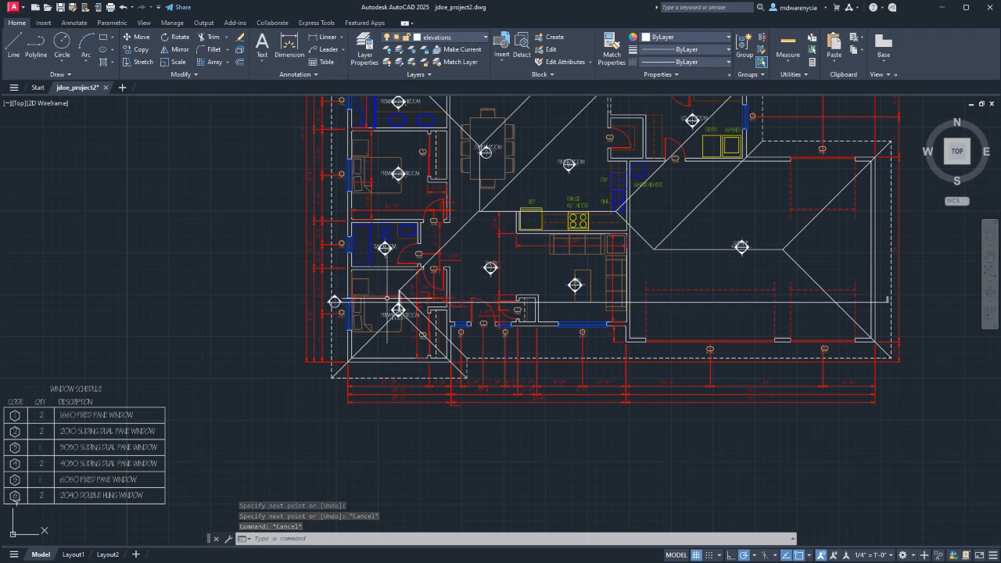
scroll(369, 309, up, 6)
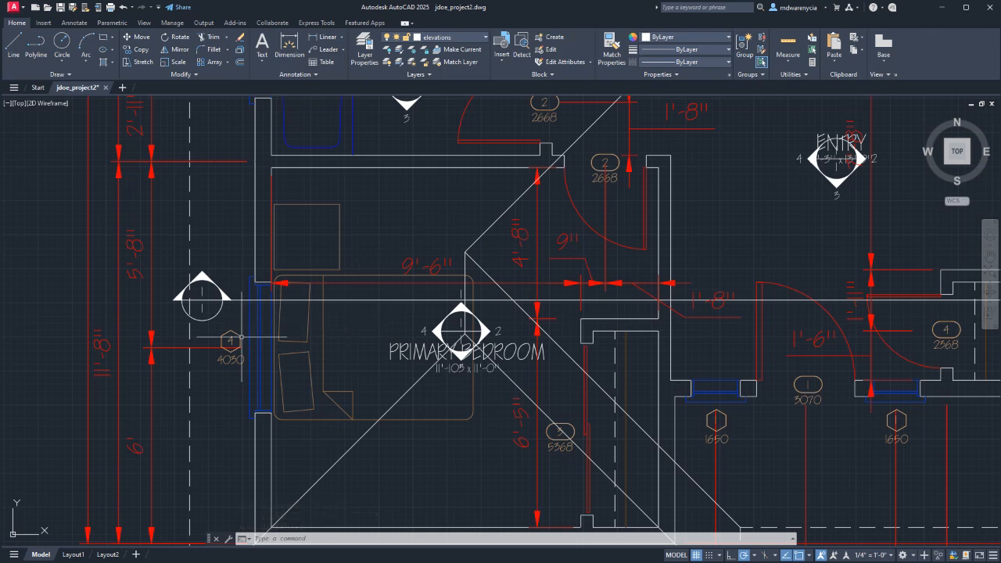
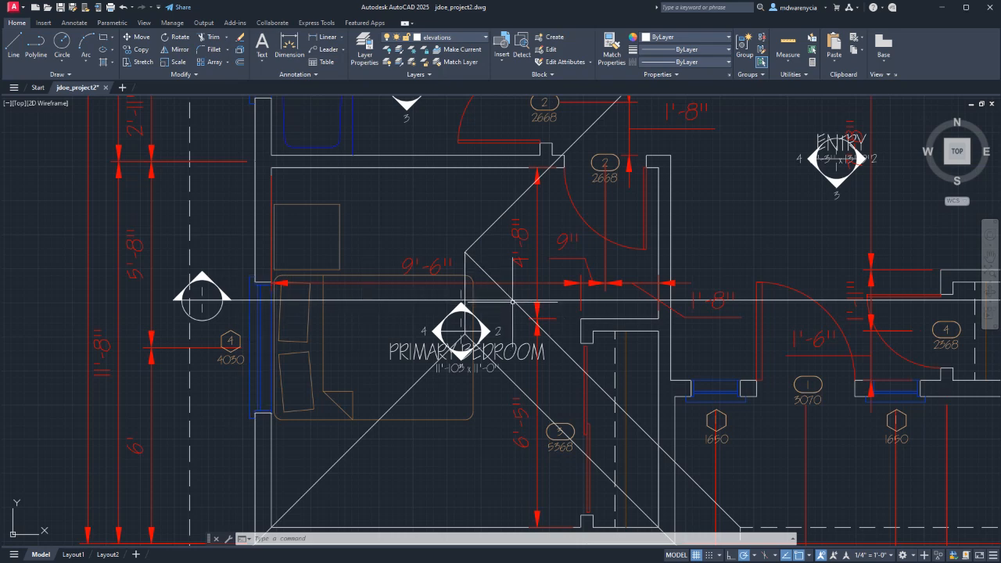
scroll(503, 296, down, 7)
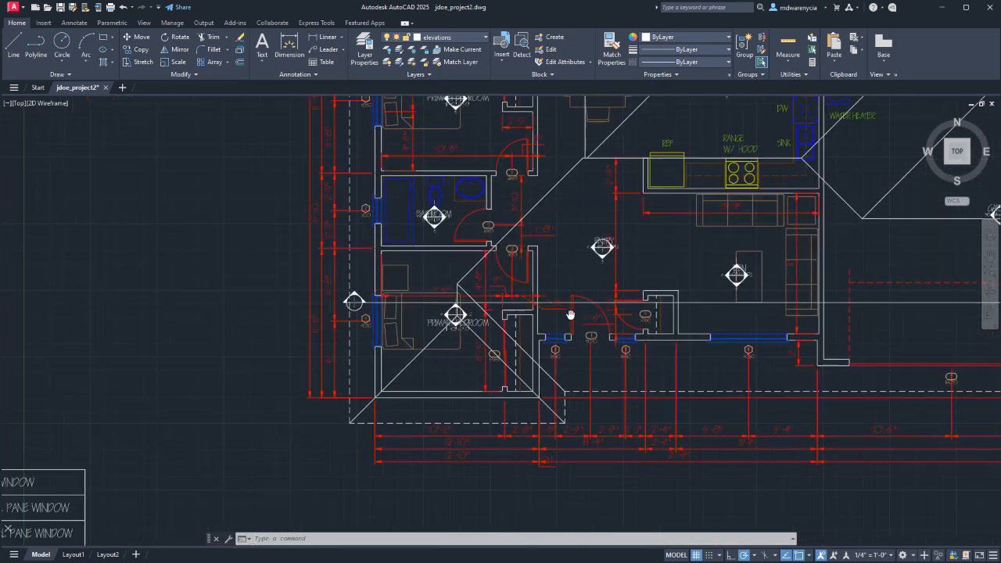
scroll(738, 292, up, 3)
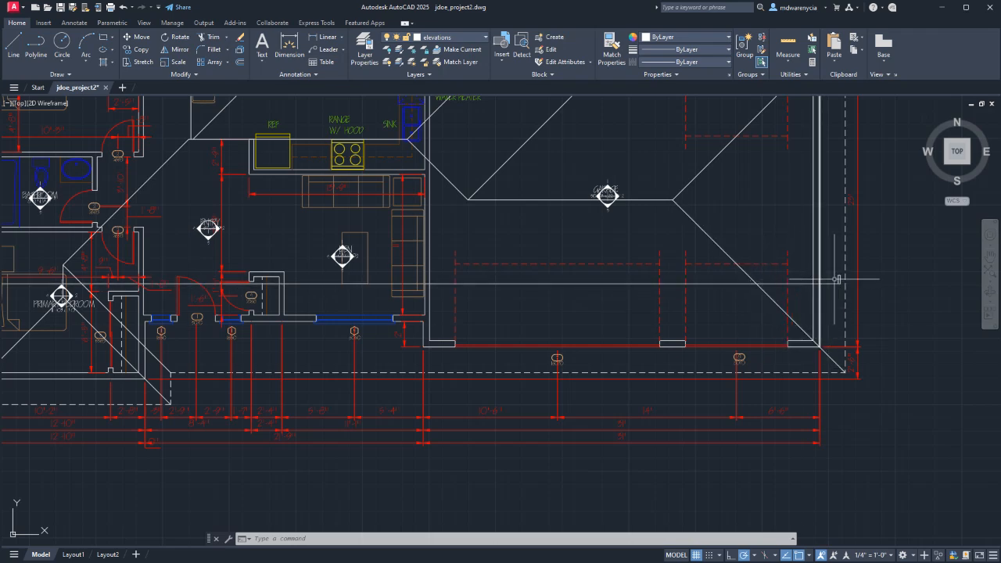
scroll(837, 279, down, 5)
scroll(610, 288, up, 4)
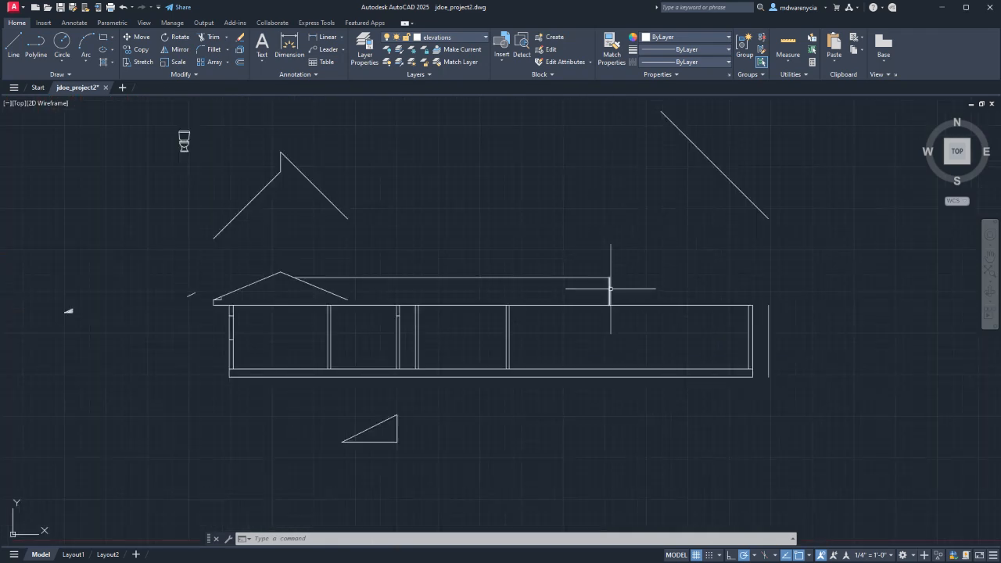
scroll(608, 285, down, 1)
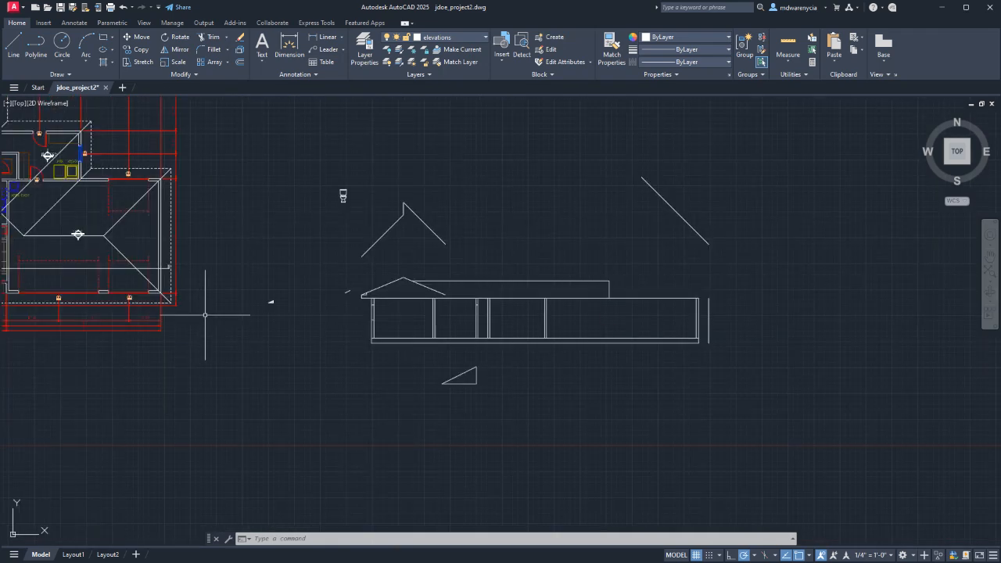
- Mirror the section's left roof slope about a vertical axis through the midpoint of the base line, keeping the original
click(394, 283)
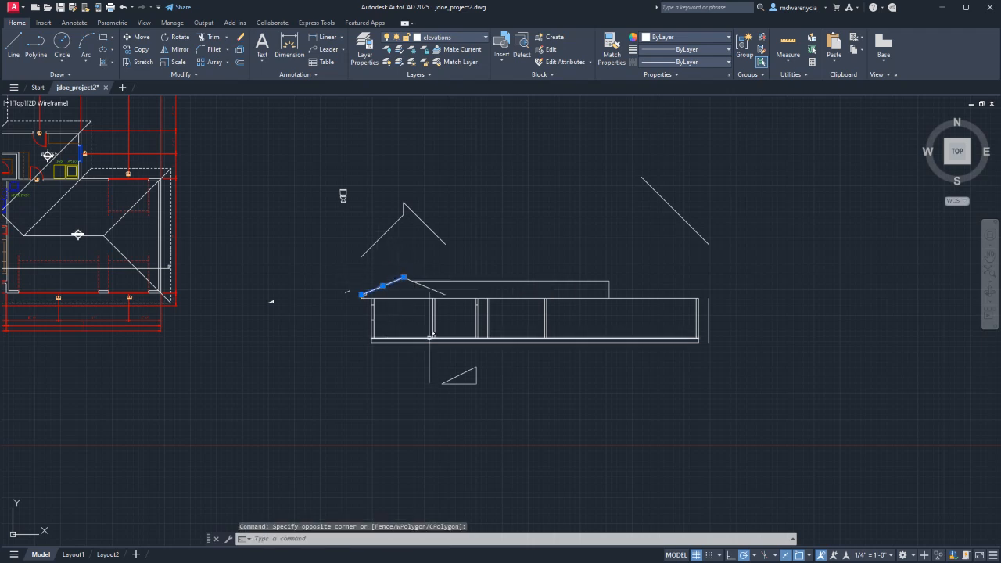
text(mi)
key(Return)
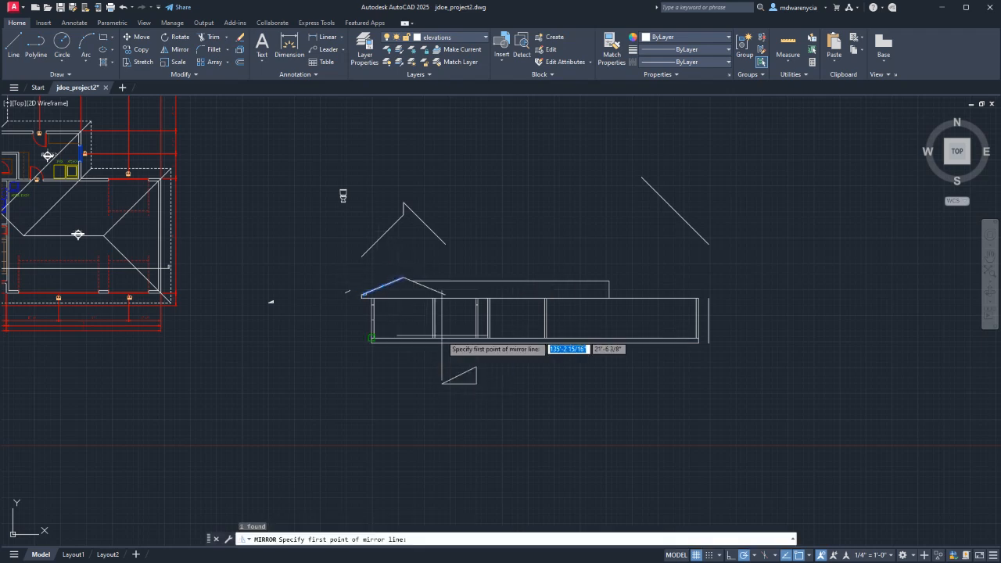
click(535, 343)
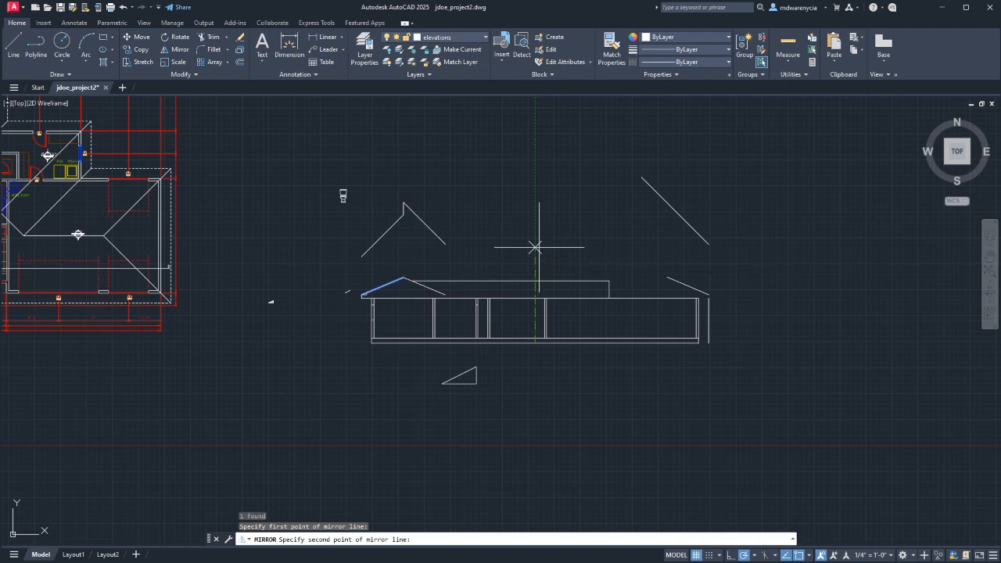
click(535, 247)
key(Return)
key(Escape)
key(Escape)
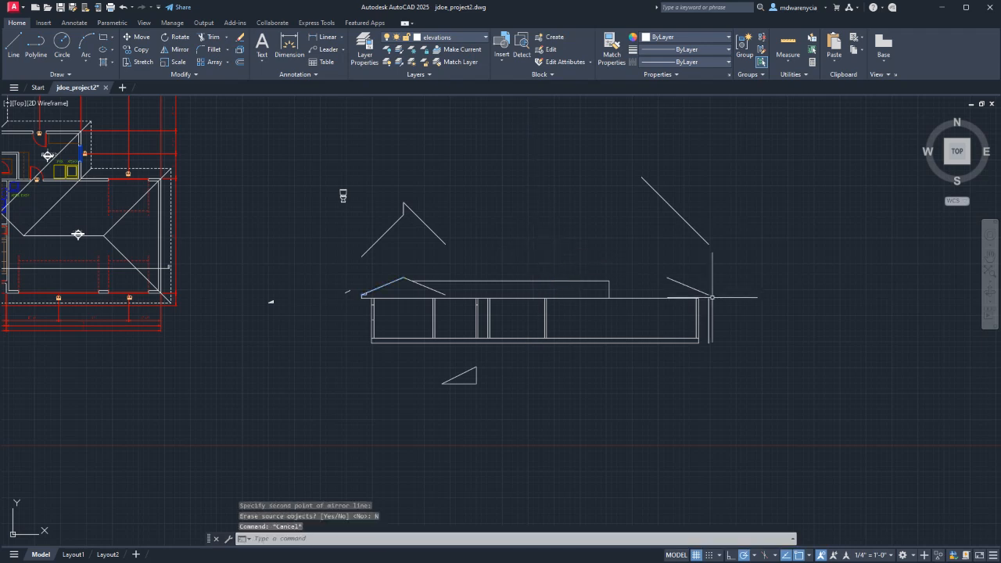
- Stretch the lower end of the right vertical overhang line up to the lower end of the mirrored roof slope
click(720, 337)
click(710, 314)
click(706, 318)
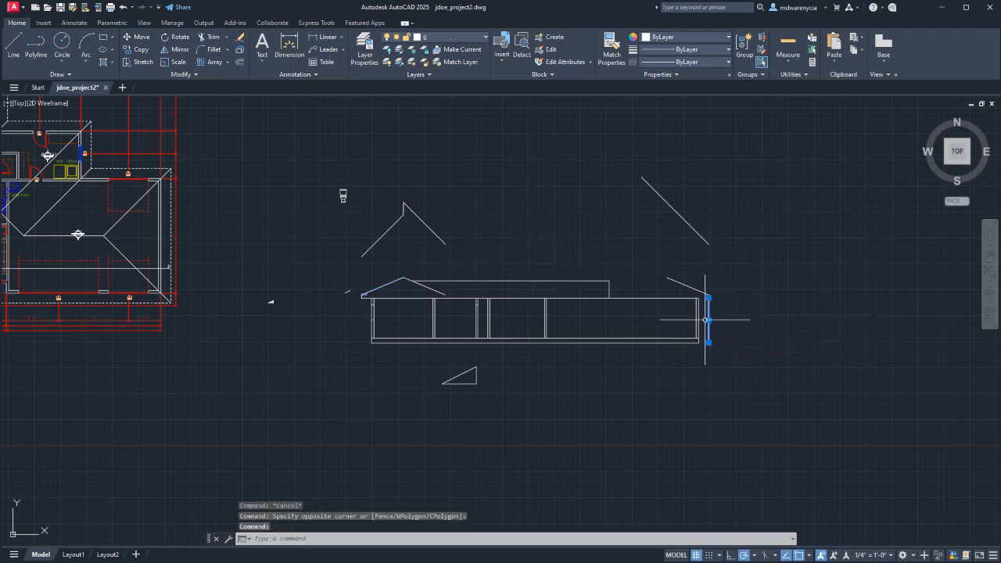
scroll(726, 328, up, 5)
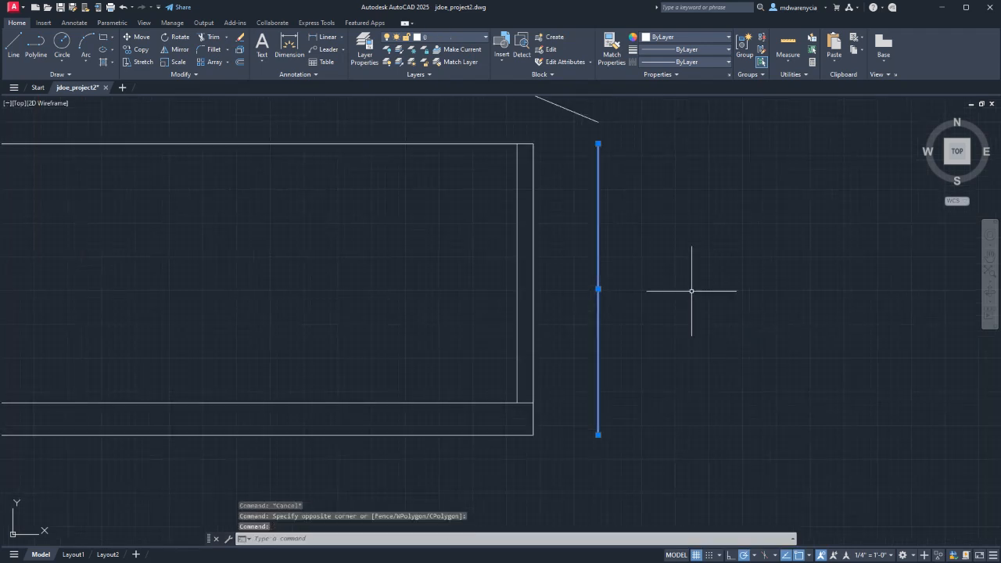
click(598, 435)
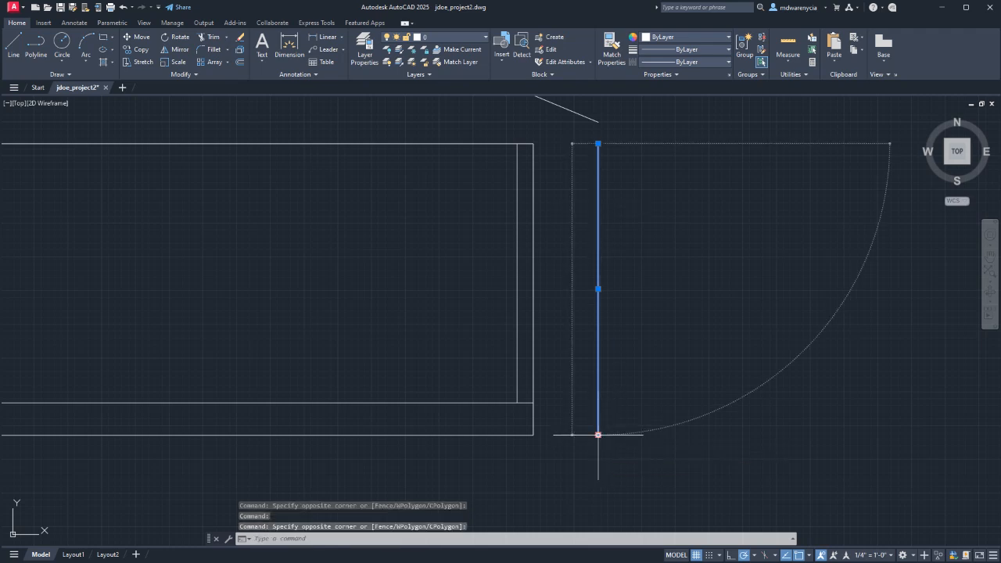
click(598, 122)
key(Escape)
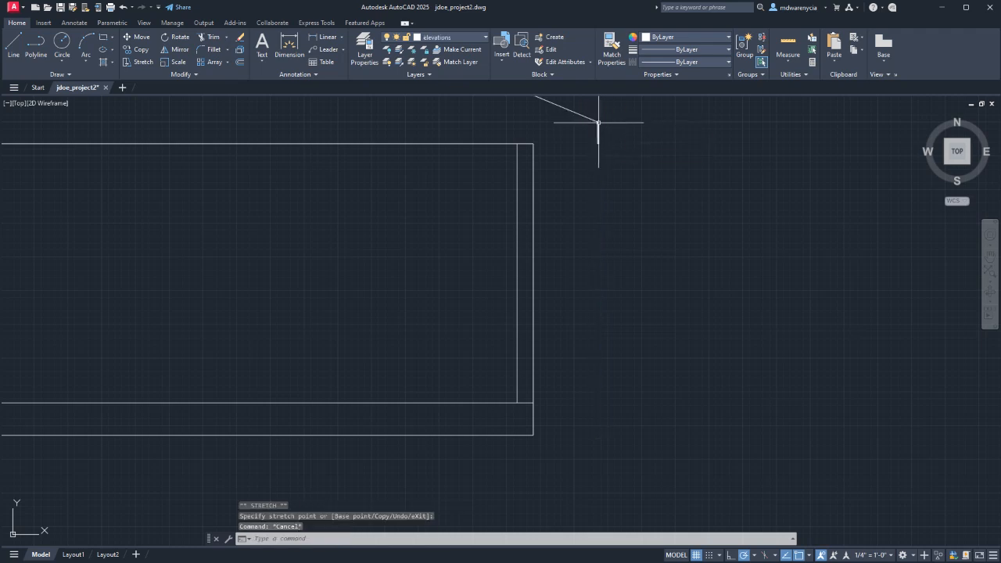
- Draw a horizontal soffit line from the lower end of the right overhang's vertical edge to the section's upper right wall corner
text(l)
key(Return)
click(598, 144)
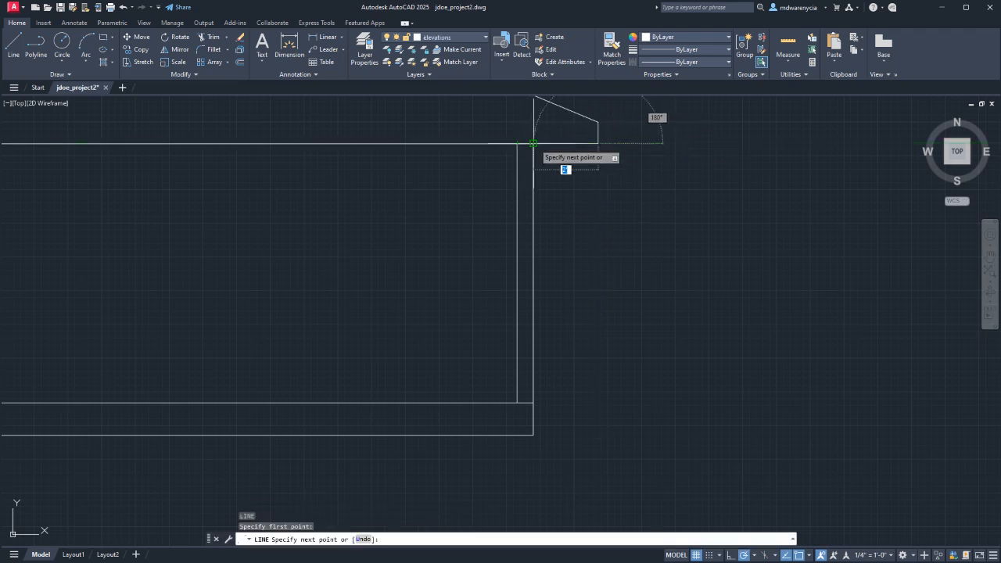
click(533, 144)
key(Escape)
key(Escape)
scroll(754, 363, down, 4)
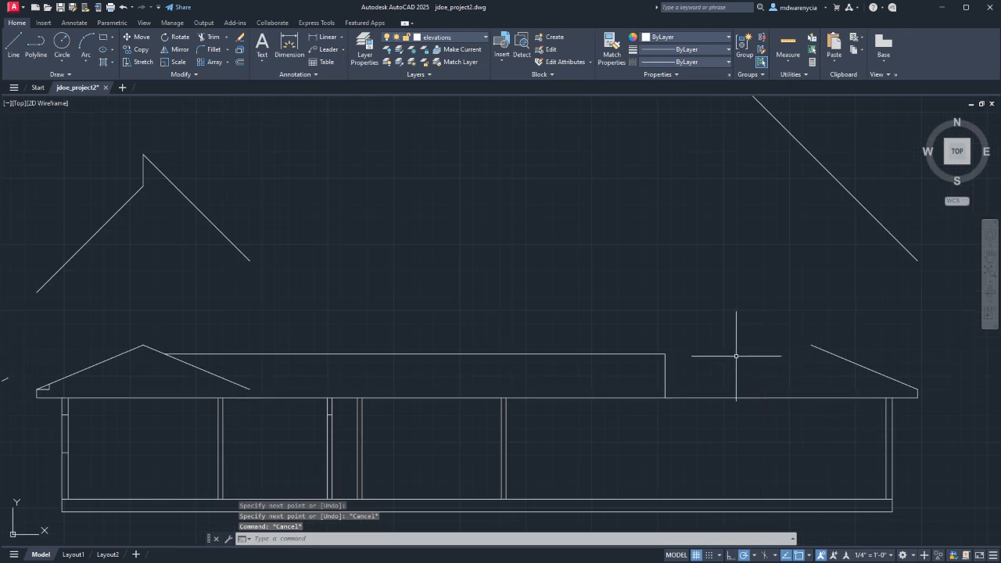
text(l)
key(Return)
key(Escape)
- Stretch the right end of the horizontal roof line horizontally past the mirrored slope at the right overhang
click(664, 355)
click(663, 360)
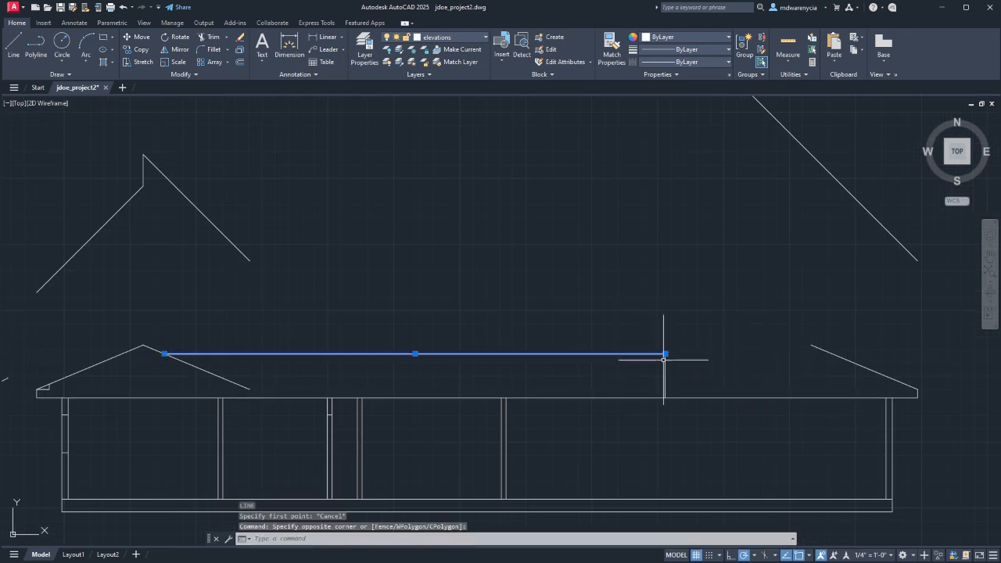
click(664, 353)
click(907, 353)
key(Escape)
key(Escape)
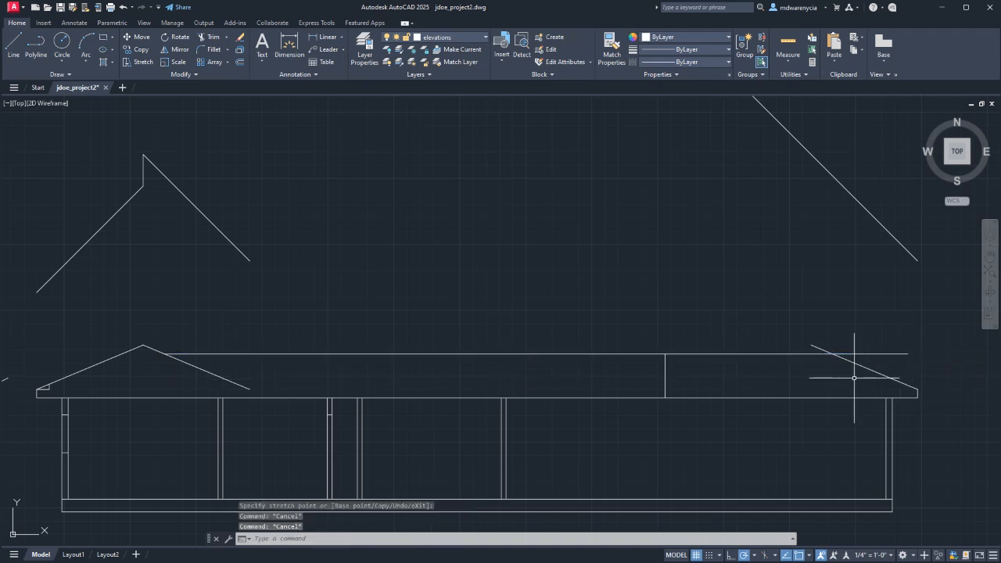
- Erase the vertical height line above the garage
click(767, 374)
click(667, 362)
key(Delete)
- Trim the horizontal roof line and right slope at their intersection, and the left peak's descending slope below the horizontal line
click(849, 368)
click(805, 328)
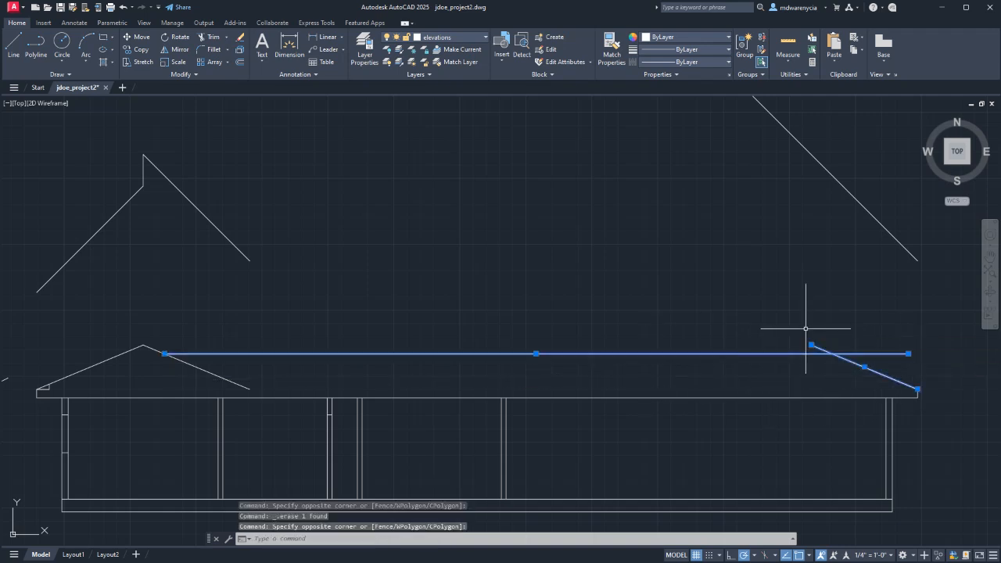
key(Return)
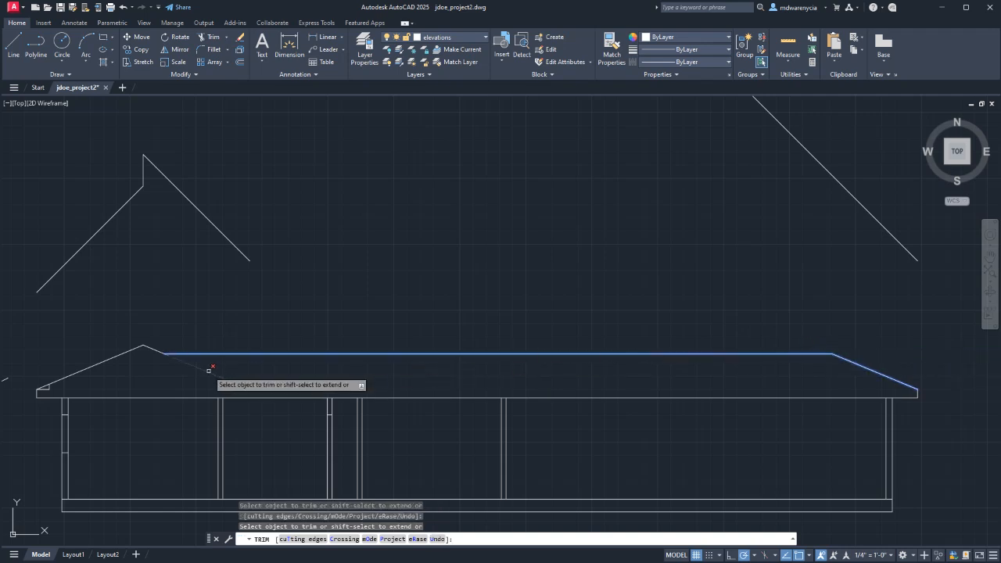
middle_drag(22, 388, 249, 351)
key(Escape)
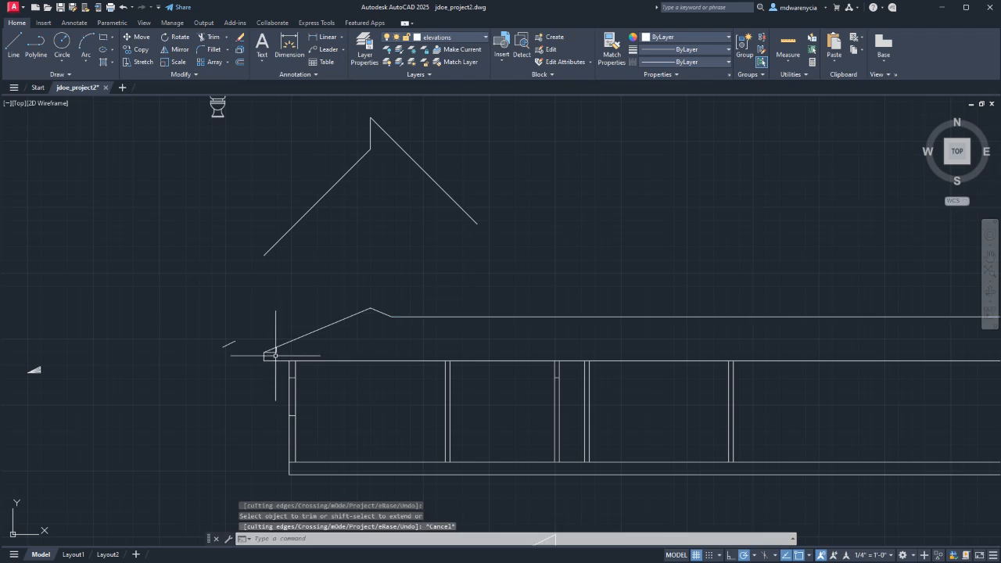
- Erase the small horizontal helper line in the left overhang and the short loose slope line beside it
click(274, 354)
key(Delete)
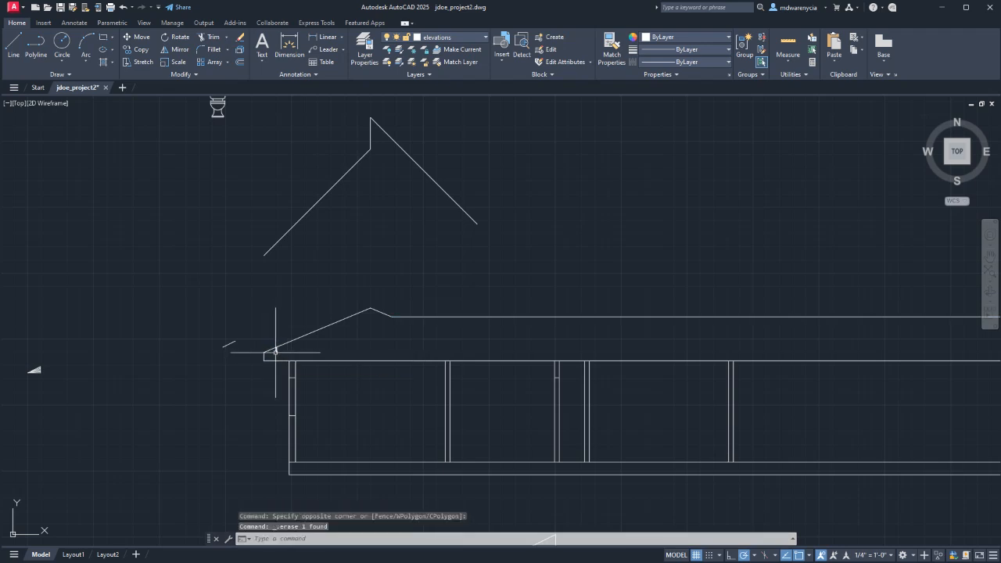
click(276, 352)
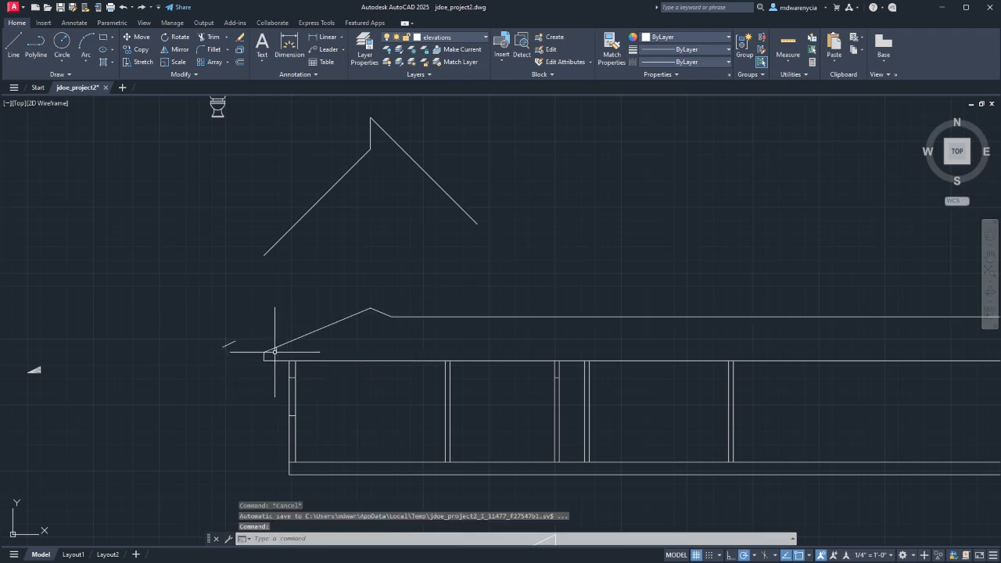
click(269, 351)
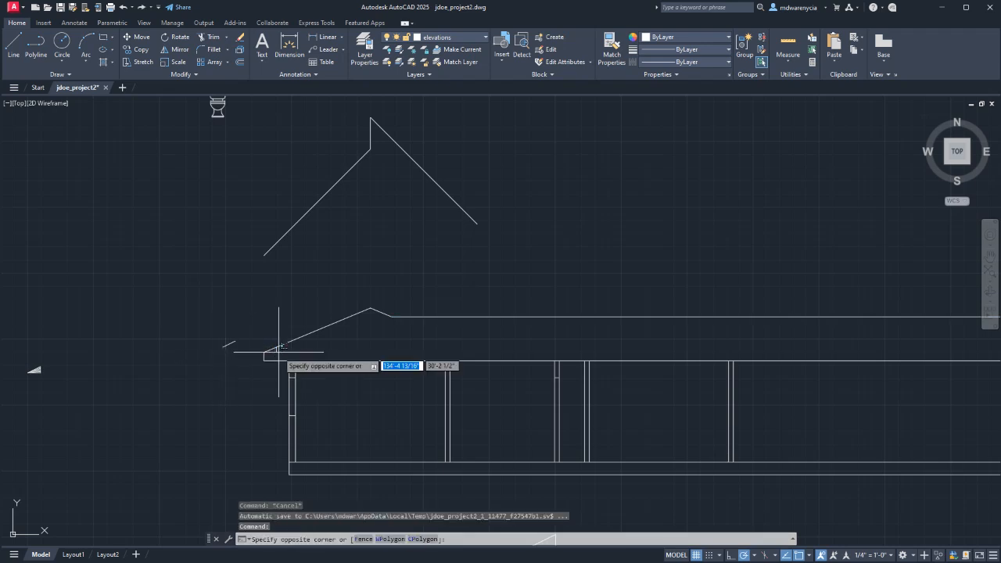
click(232, 346)
key(Delete)
scroll(243, 331, down, 2)
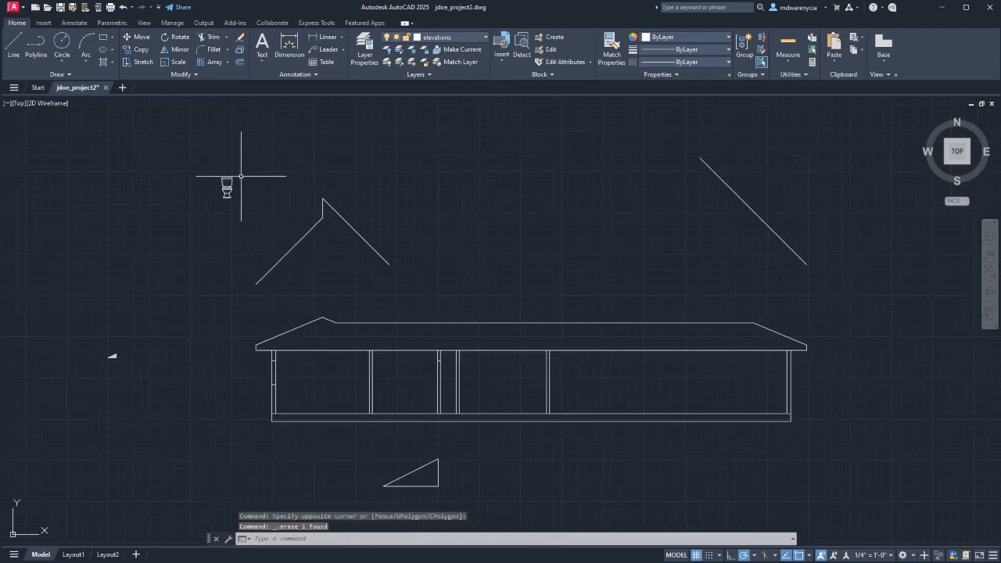
- Erase the copied angled plan roof lines above the section, both the left group and the single right diagonal
click(241, 176)
click(470, 299)
key(Delete)
click(757, 246)
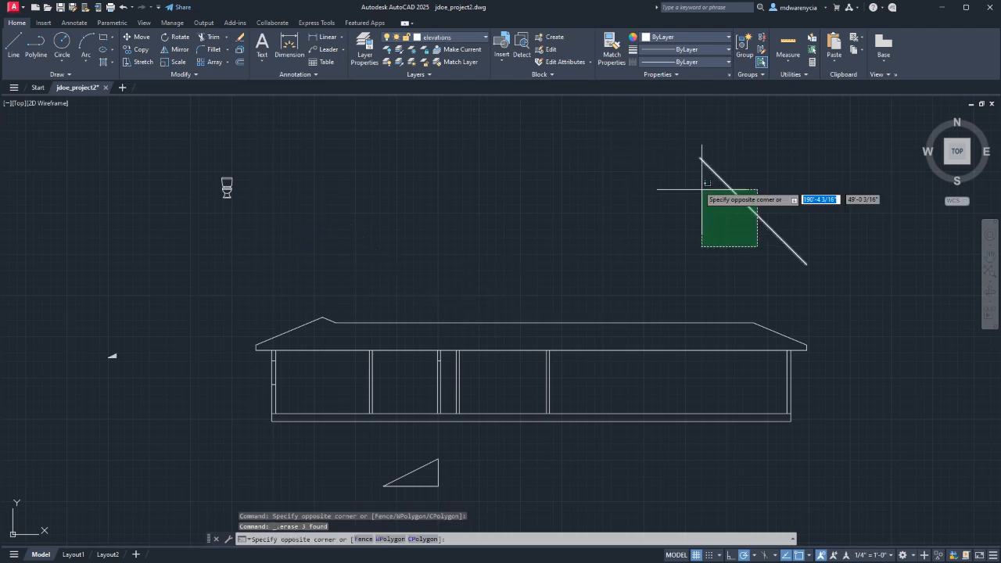
click(701, 190)
key(Delete)
- Erase the small slope triangle left of the section and the larger height triangle below it
middle_drag(458, 442, 526, 262)
click(138, 160)
click(207, 206)
key(Delete)
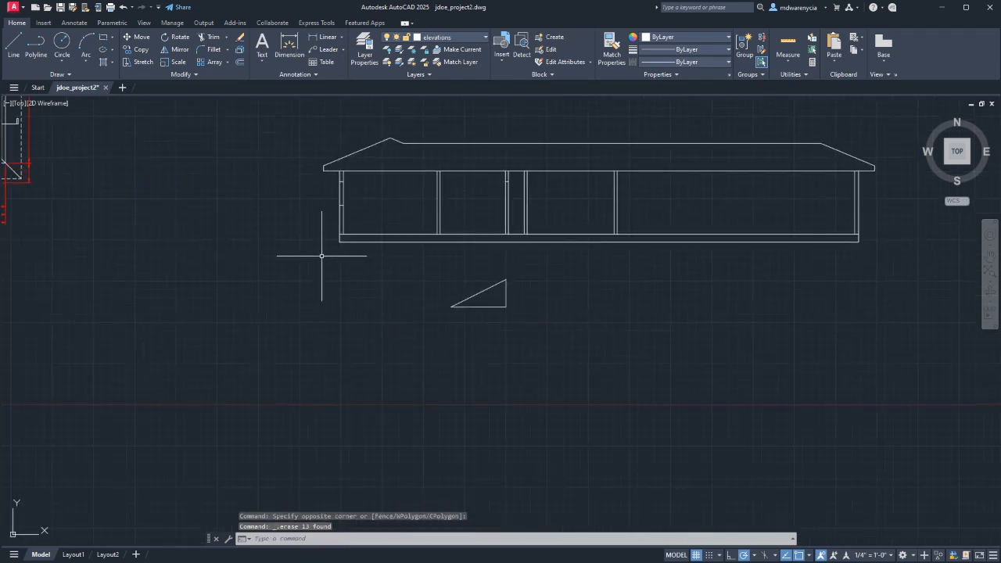
click(391, 268)
click(577, 351)
key(Delete)
middle_drag(563, 298, 483, 430)
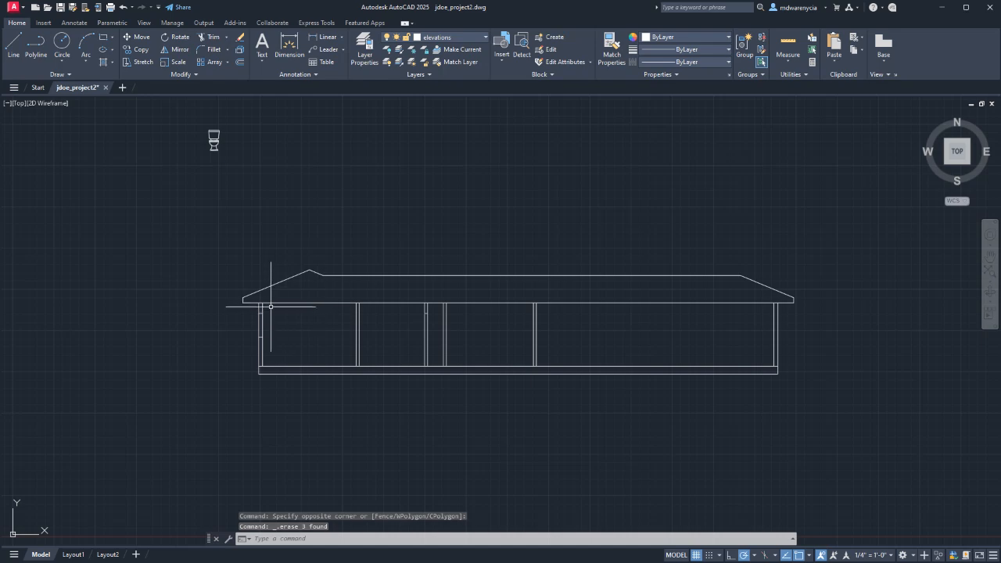
scroll(274, 305, up, 4)
scroll(529, 379, down, 4)
middle_drag(331, 397, 830, 350)
middle_drag(352, 314, 613, 326)
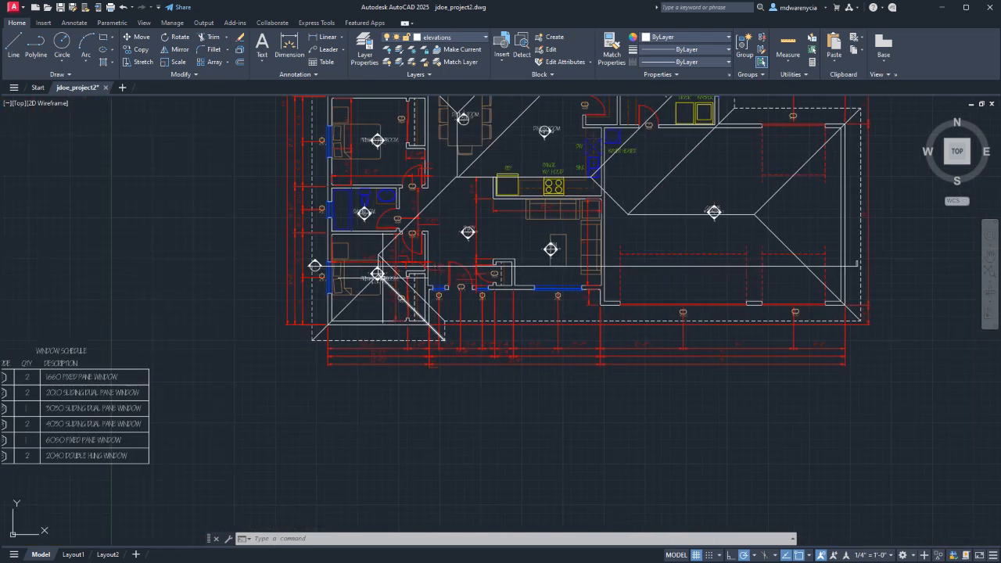
middle_drag(732, 266, 31, 275)
scroll(544, 366, up, 2)
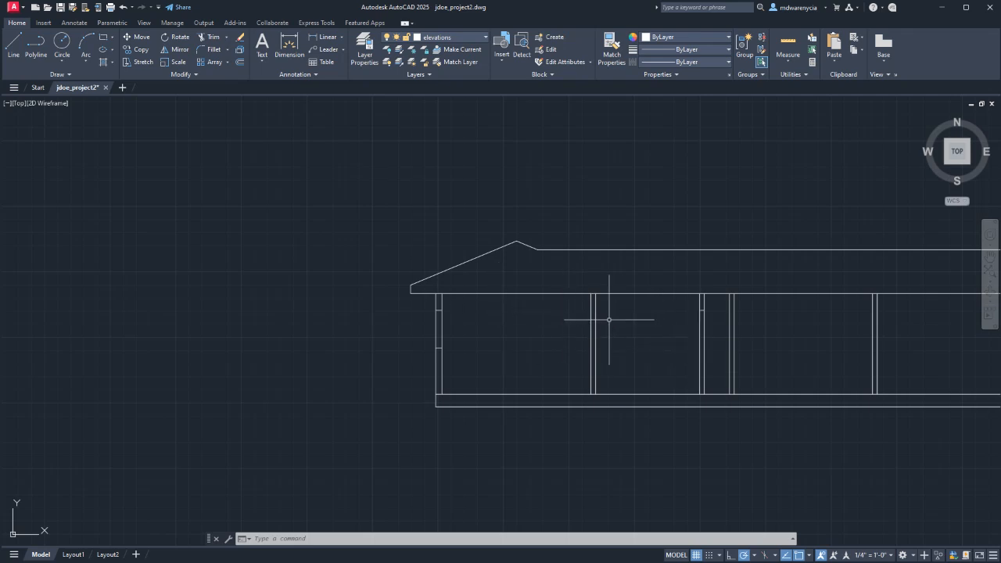
- Trim away the wall-top line across the four room openings, using the whole section as cutting edges and keeping the piece over the narrow hall
scroll(609, 319, down, 5)
click(904, 422)
click(476, 275)
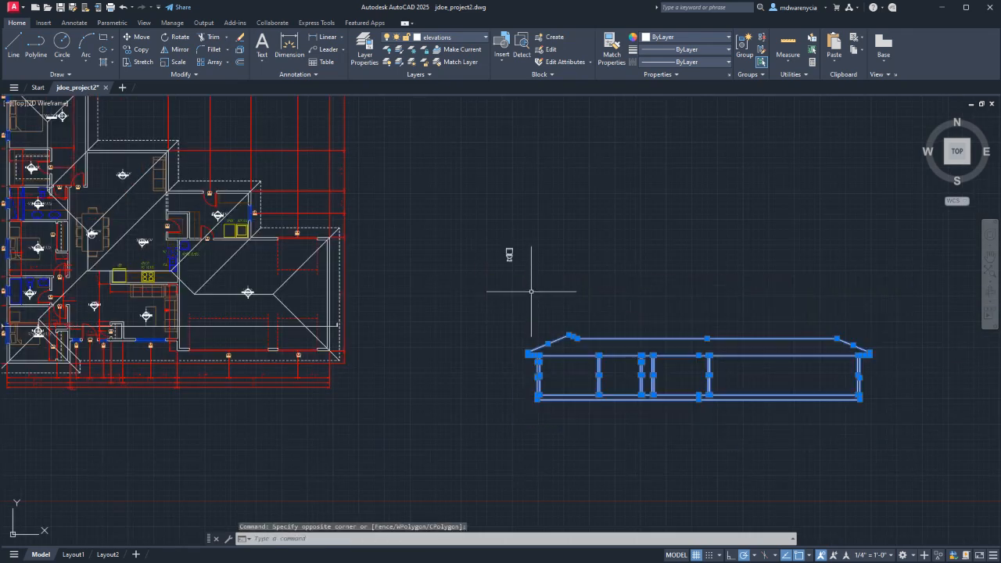
key(ctrl+c)
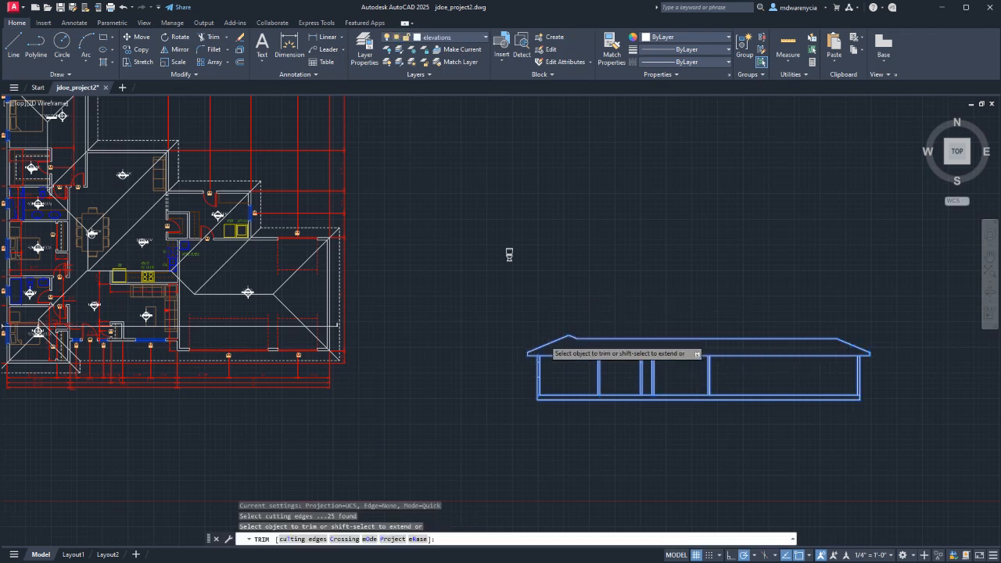
scroll(545, 338, up, 2)
click(594, 375)
click(594, 362)
click(659, 371)
click(660, 360)
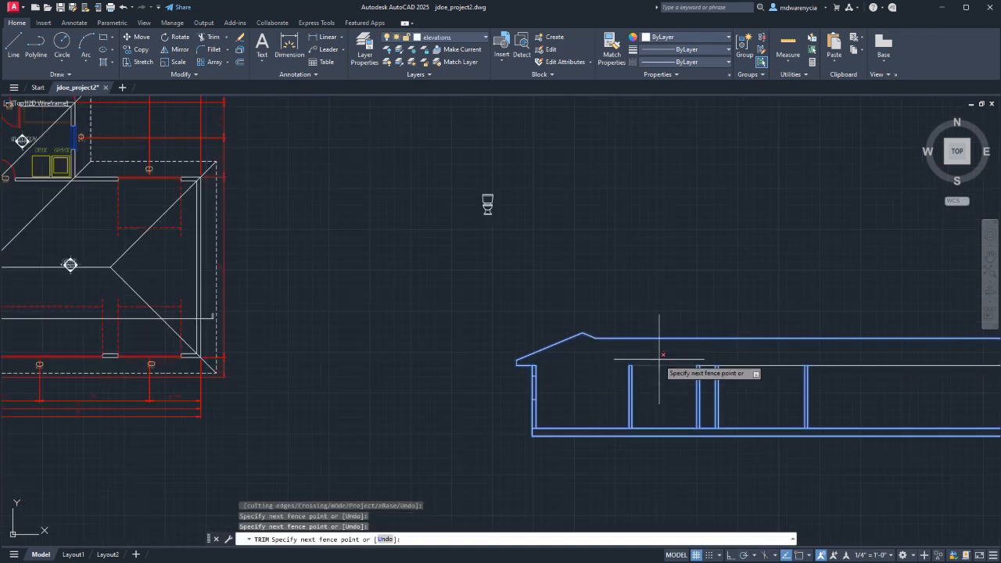
click(750, 382)
click(750, 355)
click(847, 374)
click(852, 359)
scroll(584, 367, up, 2)
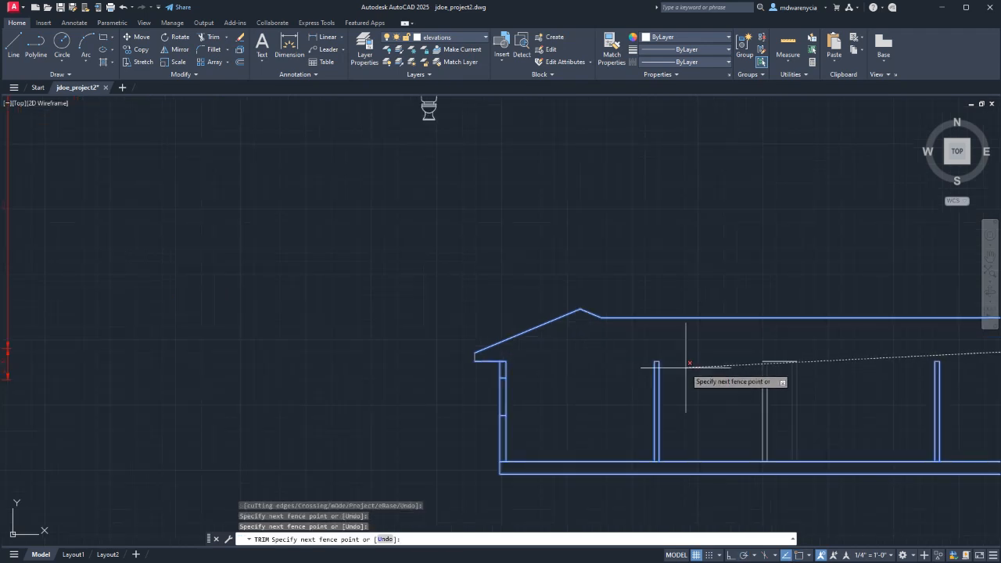
key(Escape)
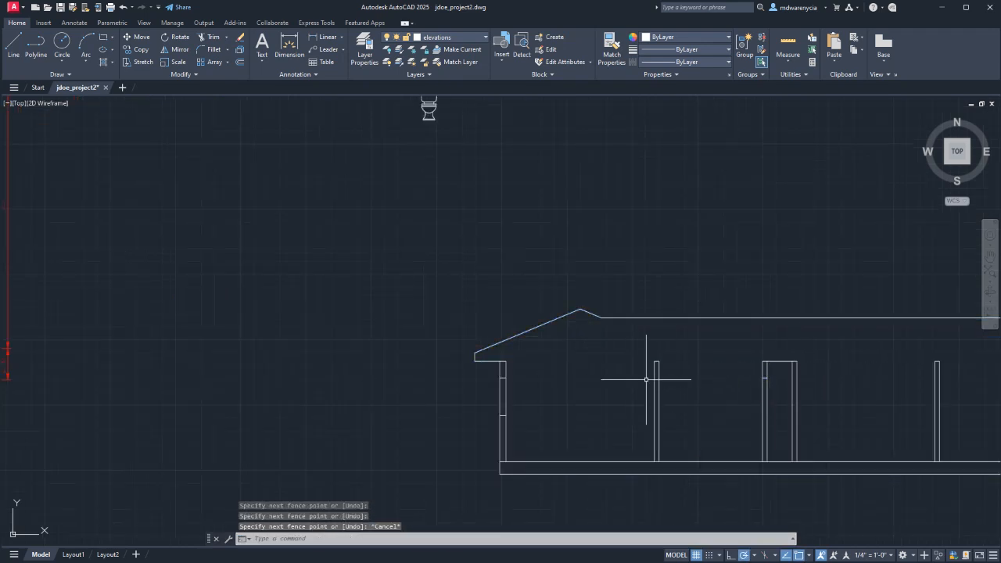
- Draw a horizontal ceiling line across the leftmost room, between the inner wall faces at wall-top height
text(l)
key(Return)
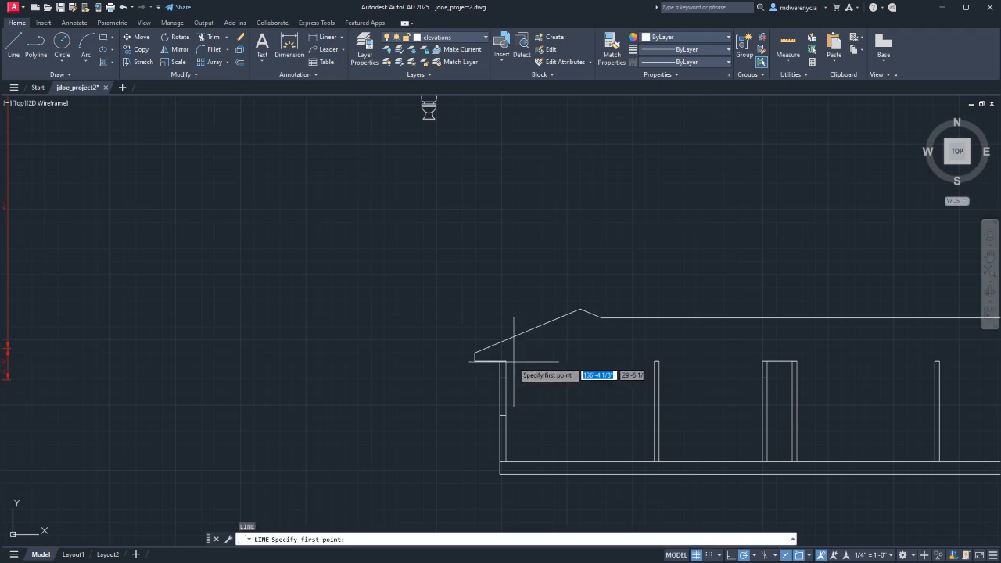
click(504, 361)
key(Escape)
- Try moving the leftmost room's ceiling line straight up 9 inches
click(624, 374)
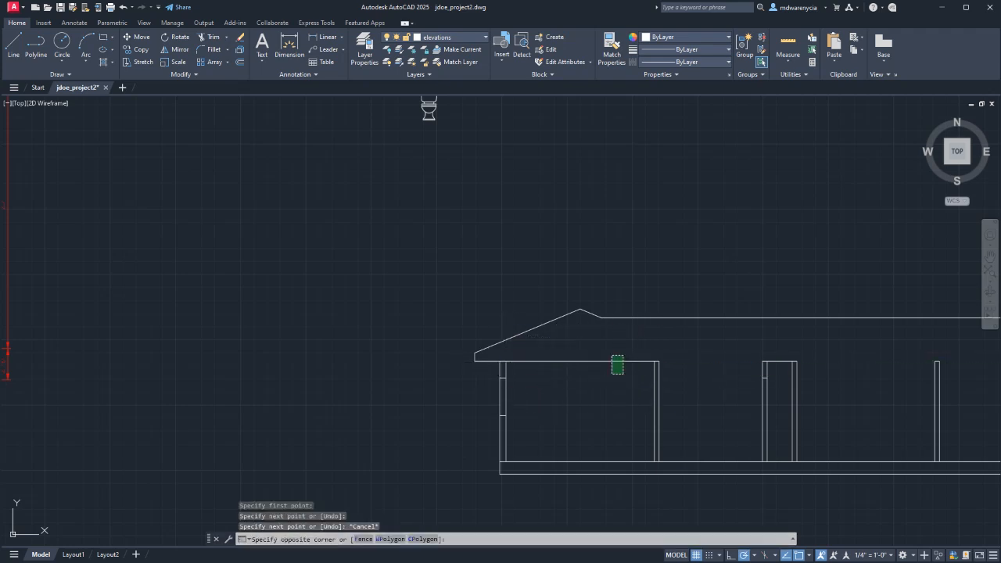
click(611, 355)
text(m)
key(Return)
click(608, 399)
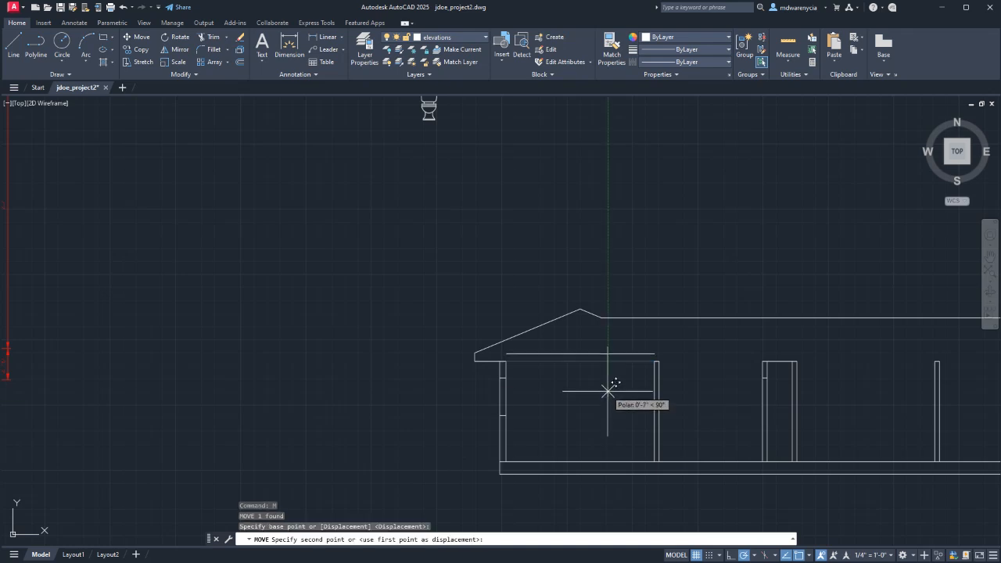
text(9)
key(Return)
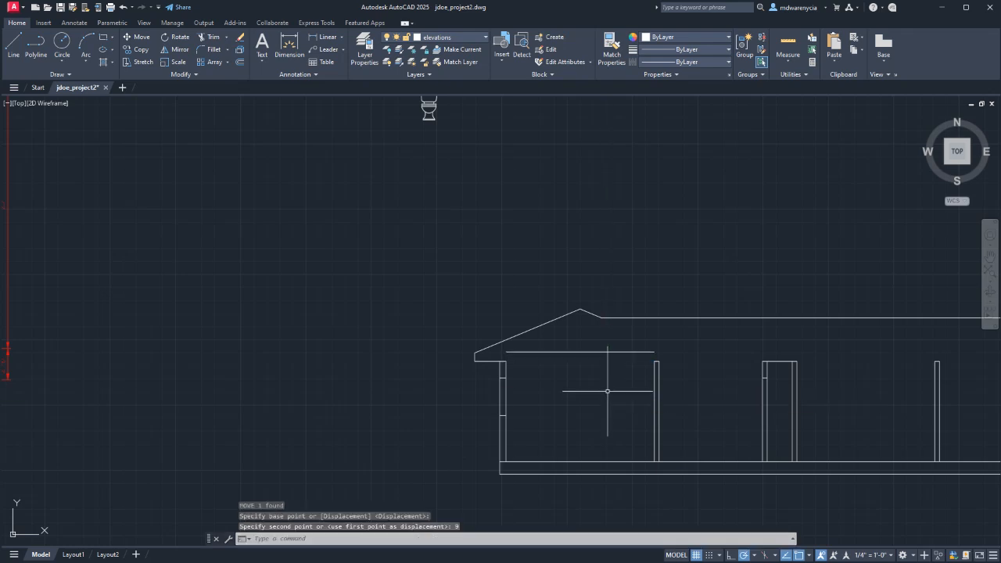
key(ctrl+z)
- Move the leftmost room's ceiling line straight up 12 inches
click(604, 371)
click(591, 354)
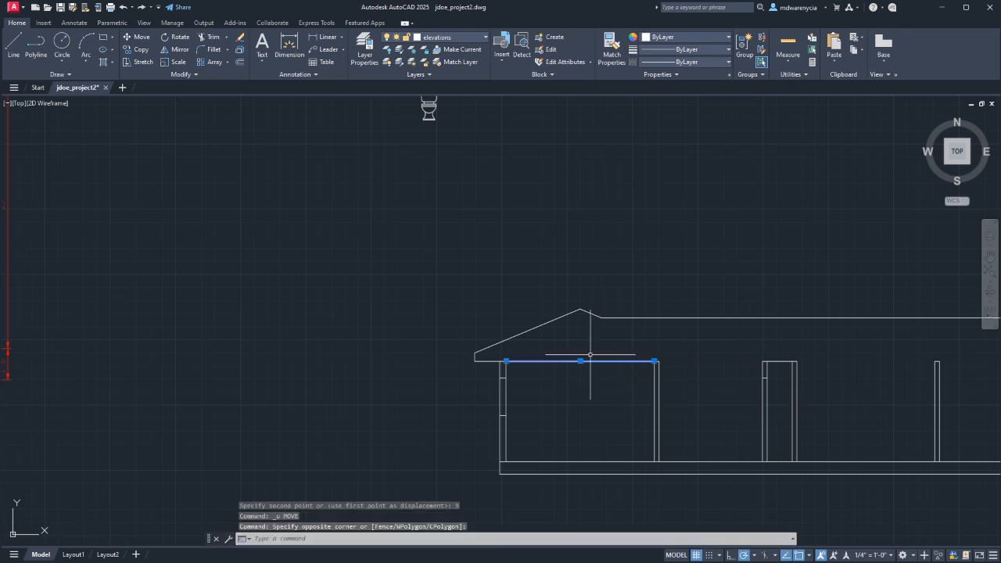
key(Return)
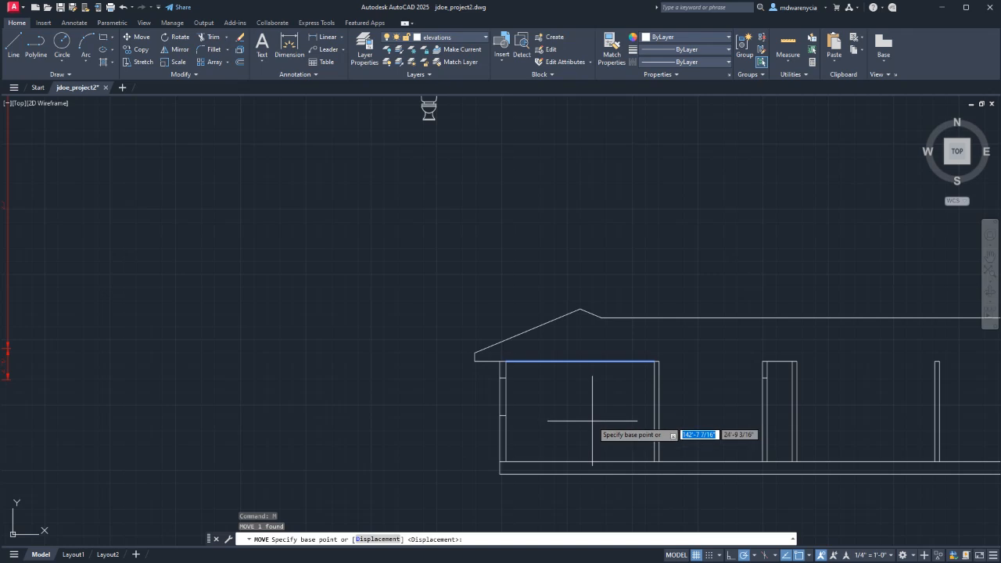
click(592, 420)
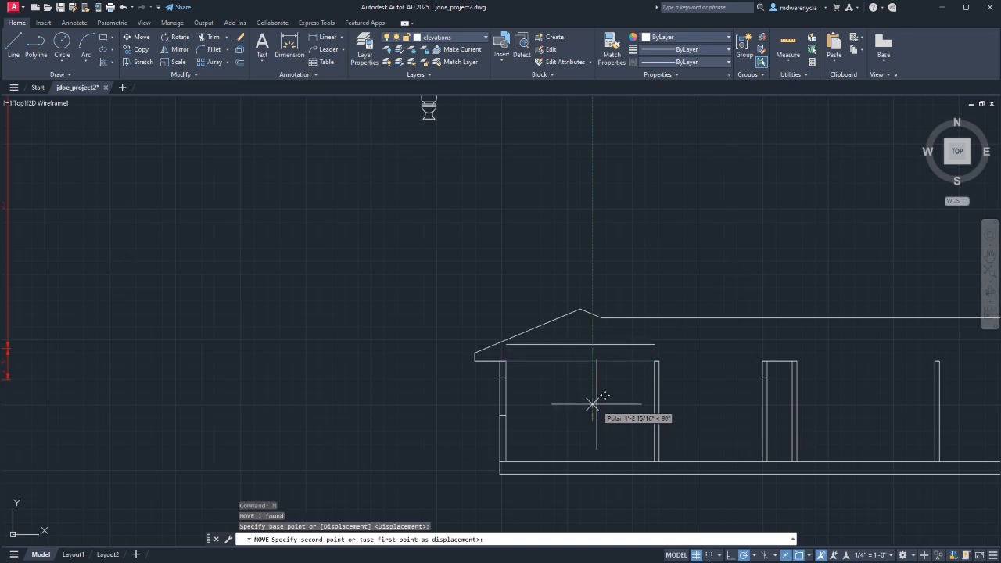
text(12)
key(Return)
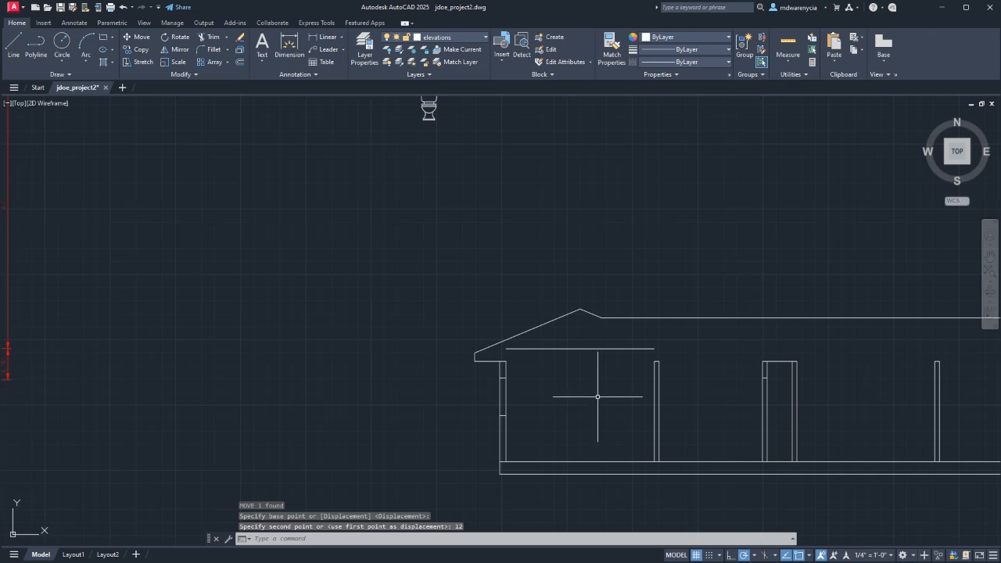
key(Escape)
key(Escape)
- Draw a horizontal ceiling line across the second room from the left, between its inner wall faces at wall-top height
middle_drag(672, 399, 475, 383)
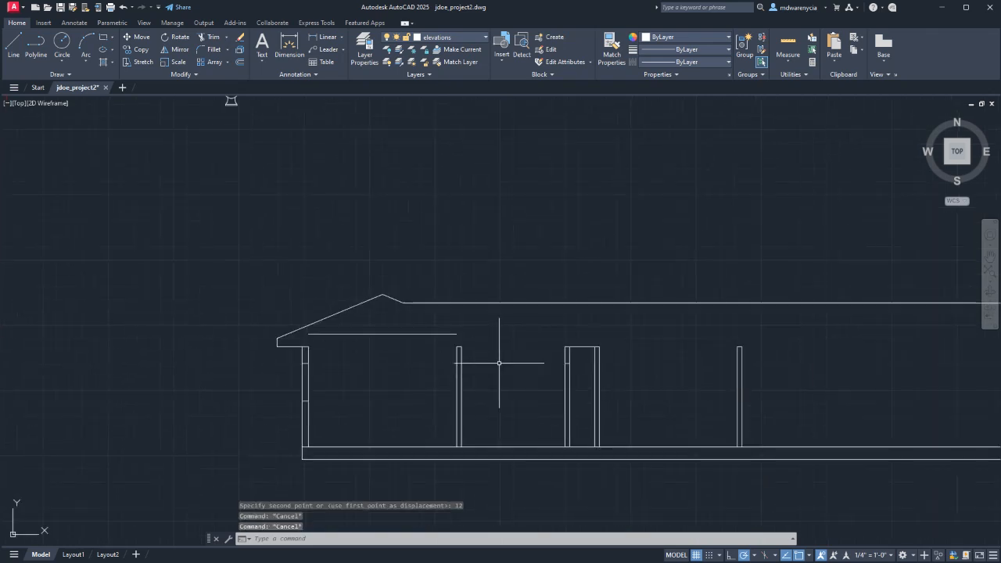
text(l)
key(Return)
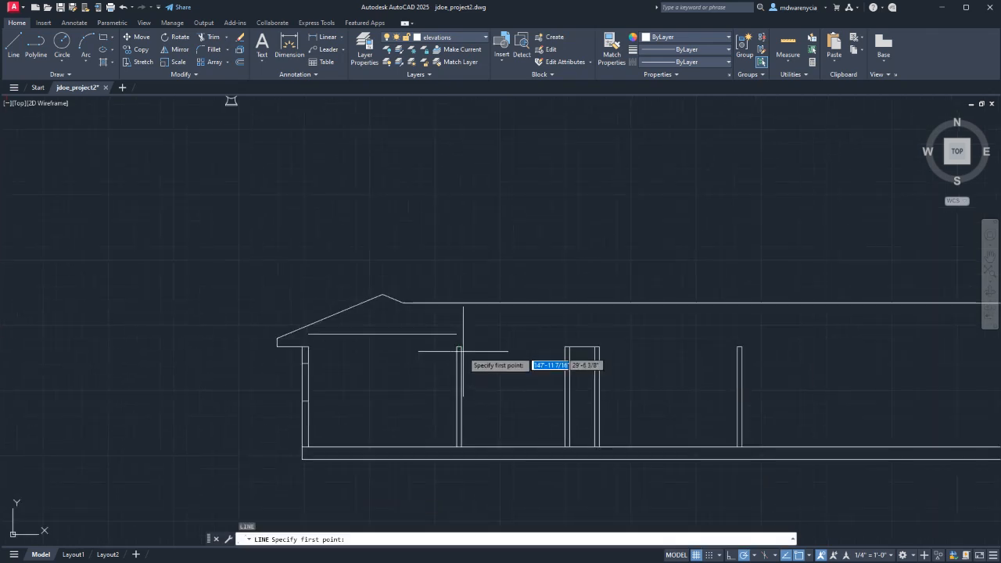
click(460, 346)
click(566, 351)
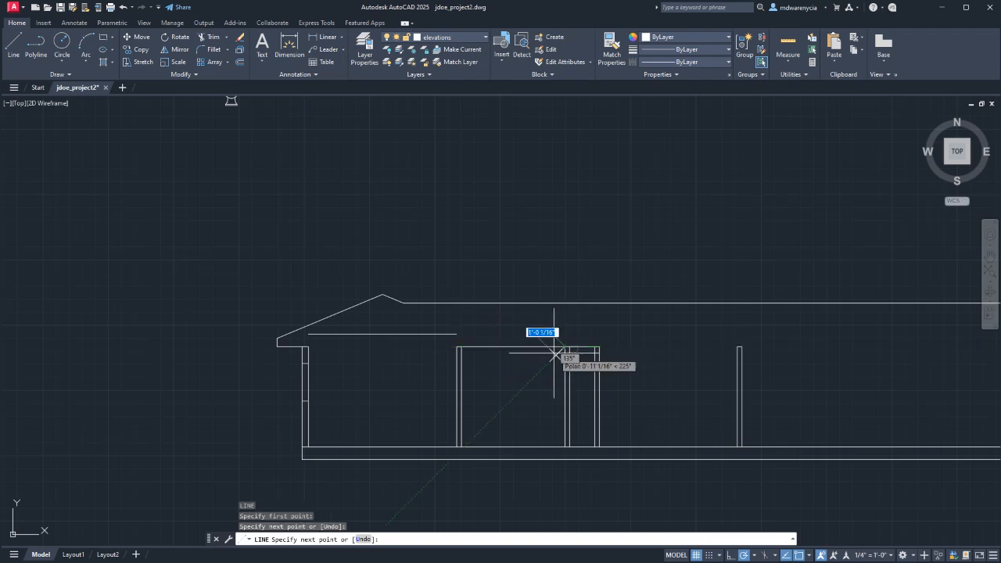
key(Escape)
key(Escape)
- Move the second room's ceiling line straight up 2 feet
click(535, 362)
click(508, 332)
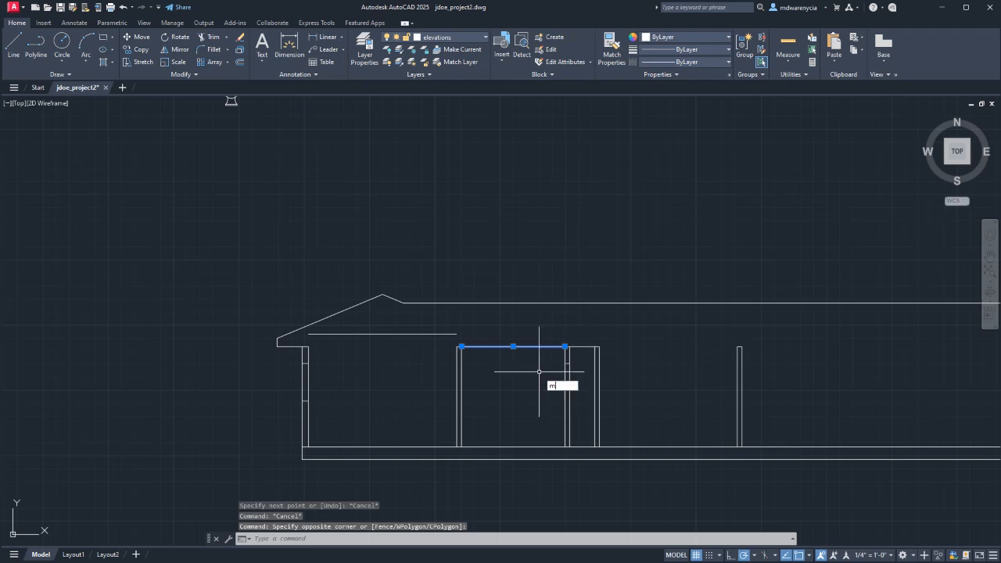
key(Return)
click(505, 398)
text(1)
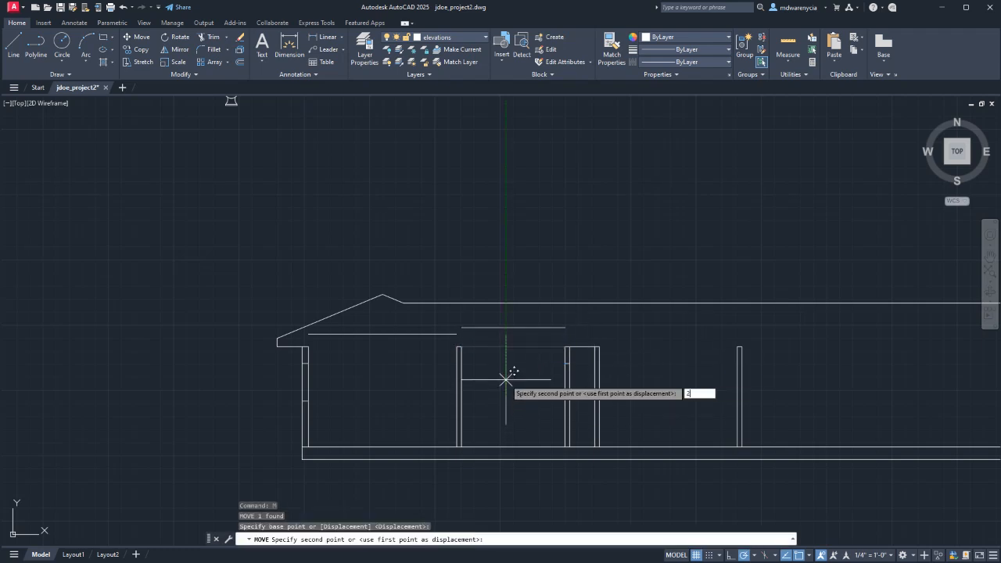
text(')
key(Return)
- Draw a horizontal ceiling line across the room just right of the narrow hall, between its inner wall faces at wall-top height
text(l)
key(Return)
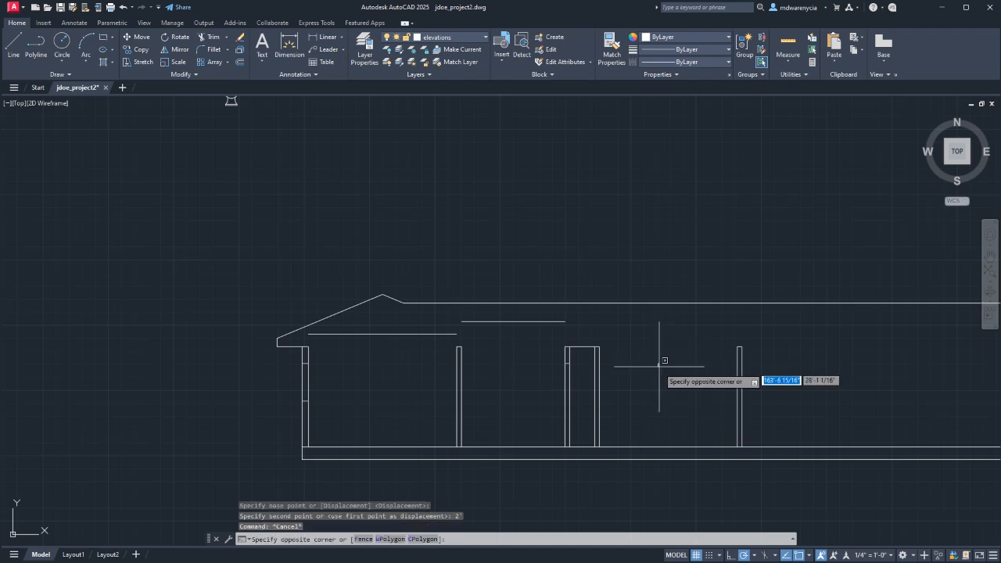
click(599, 347)
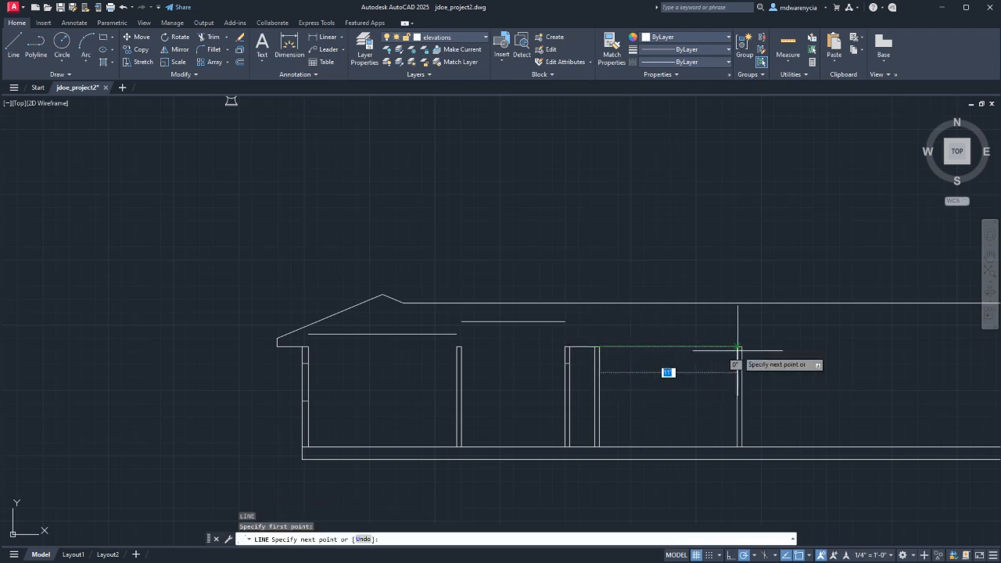
click(737, 348)
key(Escape)
- Move the ceiling line of the room right of the hall straight up 2 feet
click(690, 367)
click(667, 345)
text(m)
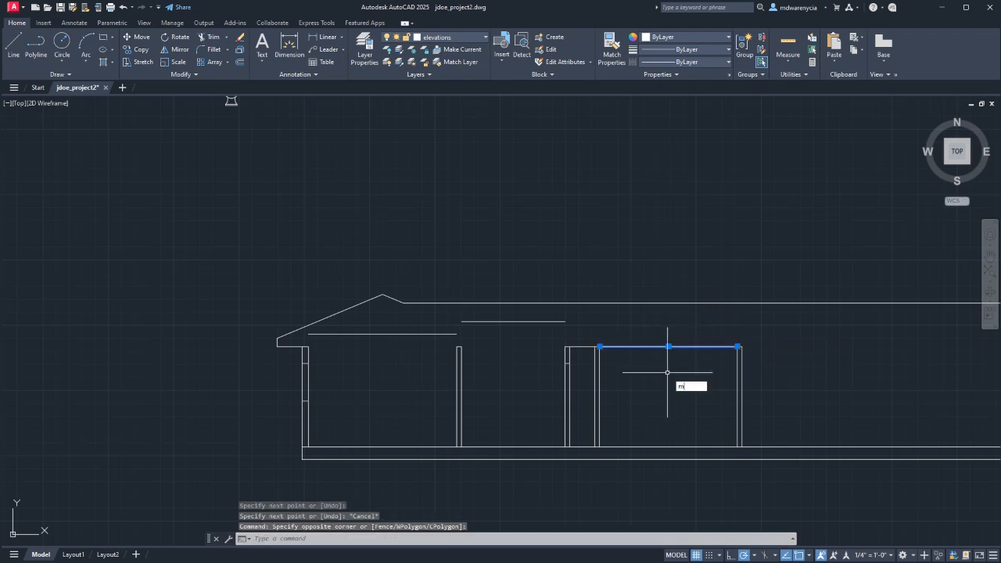
key(Return)
click(667, 372)
text(2')
key(Return)
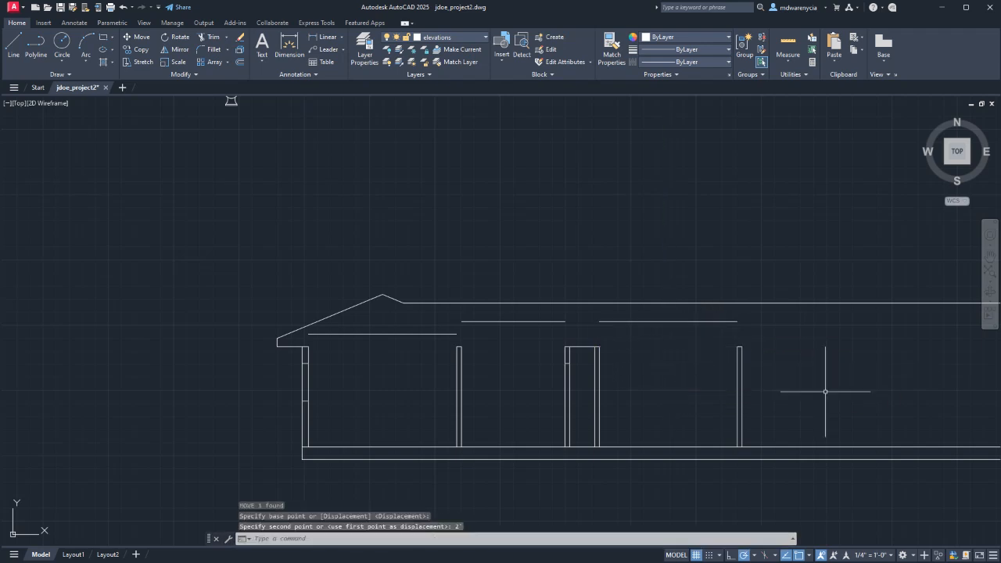
- Draw a horizontal ceiling line across the wide rightmost room, between its inner wall faces at wall-top height
middle_drag(825, 391, 529, 368)
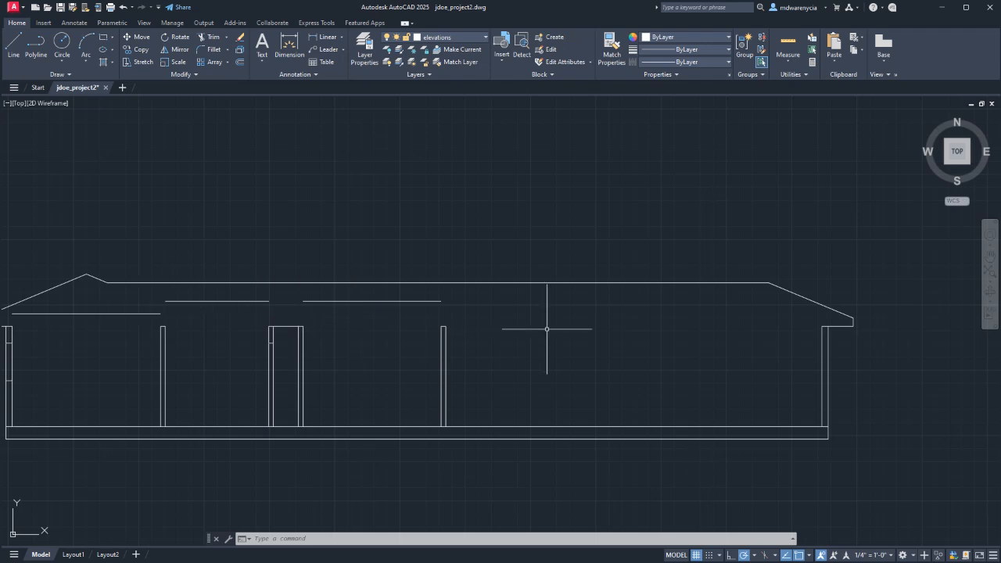
text(l)
key(Return)
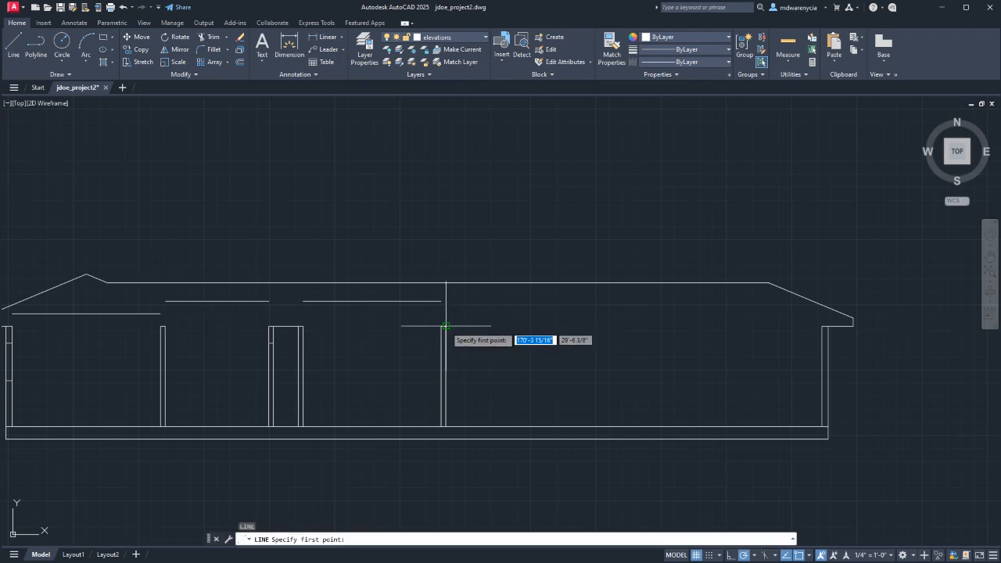
click(445, 326)
click(822, 326)
key(Escape)
key(Escape)
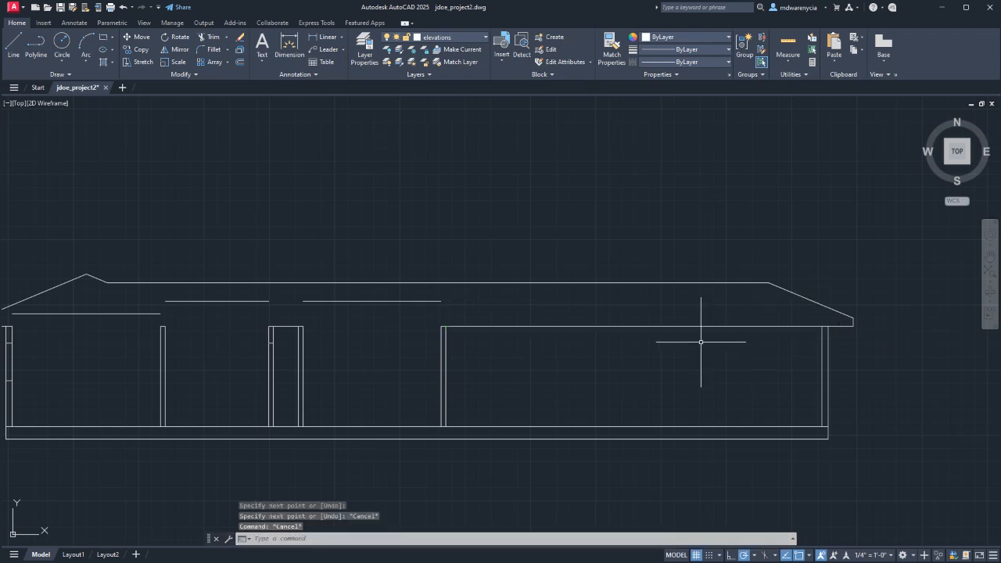
- Move the rightmost room's ceiling line straight up 1 foot
click(701, 343)
click(662, 320)
text(m)
key(Return)
click(604, 368)
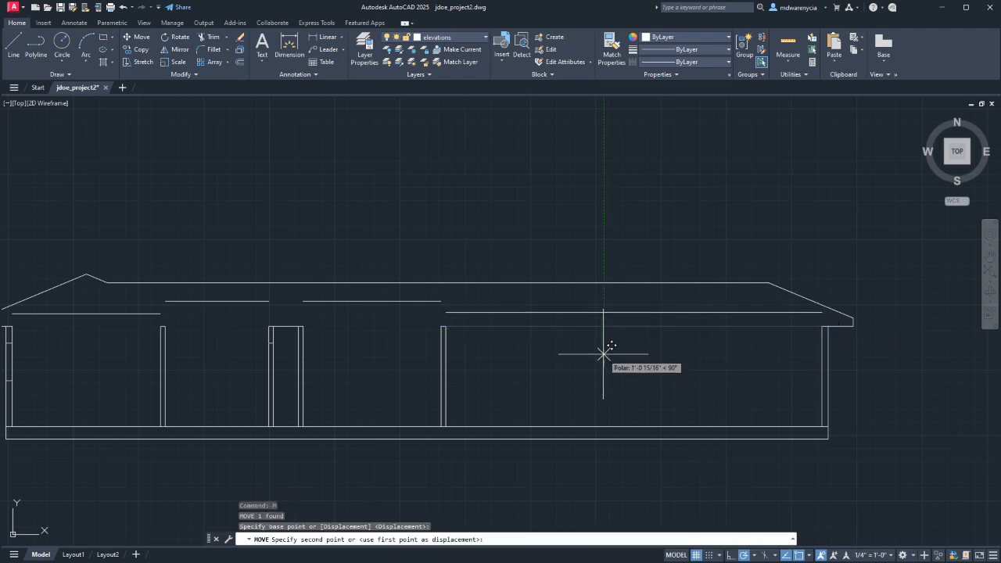
text(1')
key(Return)
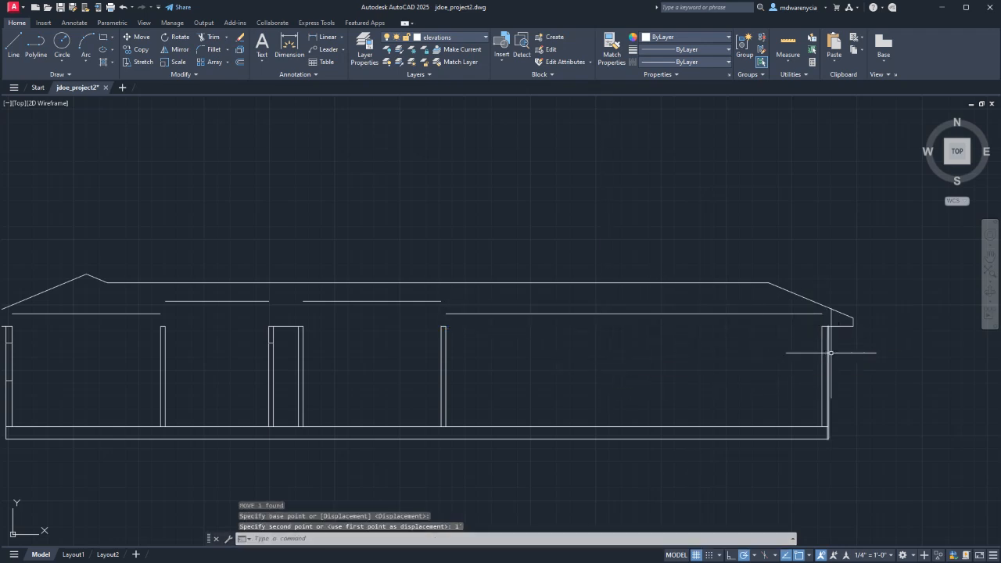
key(Escape)
- Extend the inner wall faces of the rightmost room up to its raised ceiling line
click(641, 303)
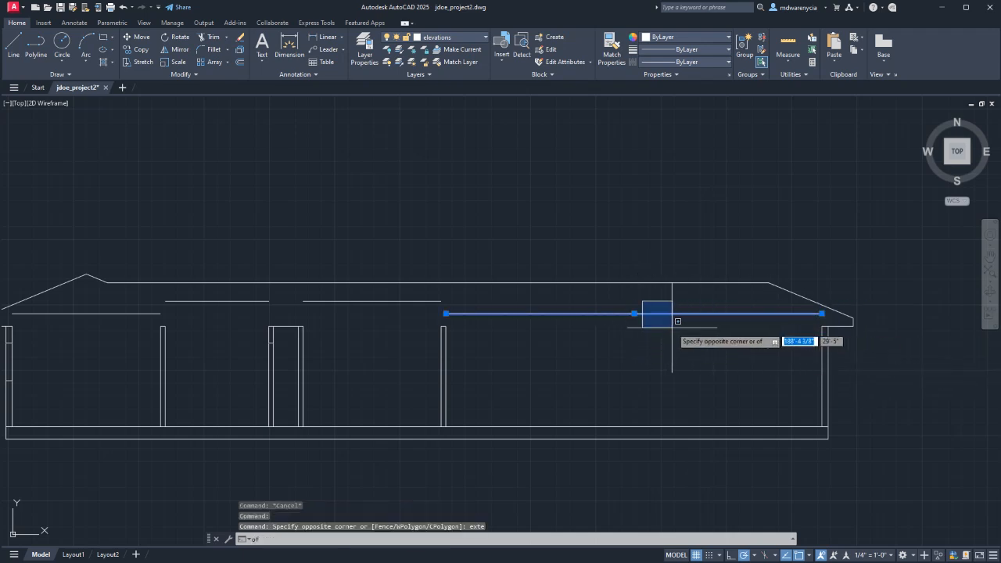
key(Escape)
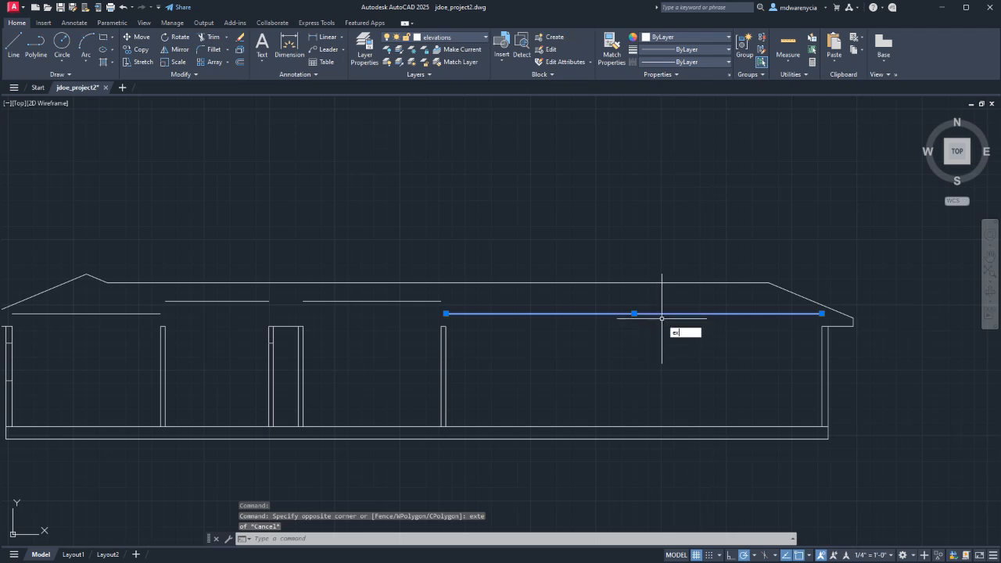
text(extend)
key(Return)
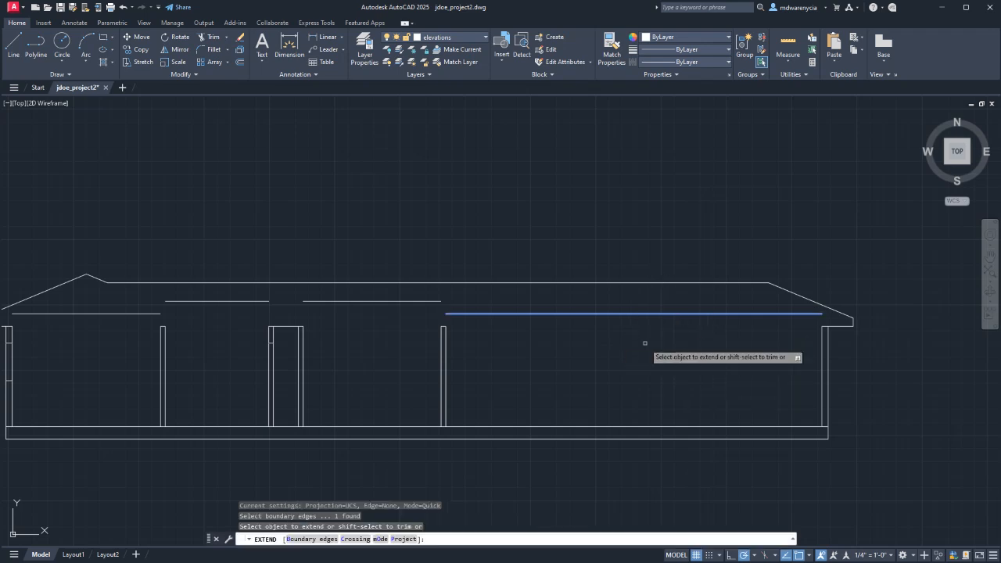
click(821, 342)
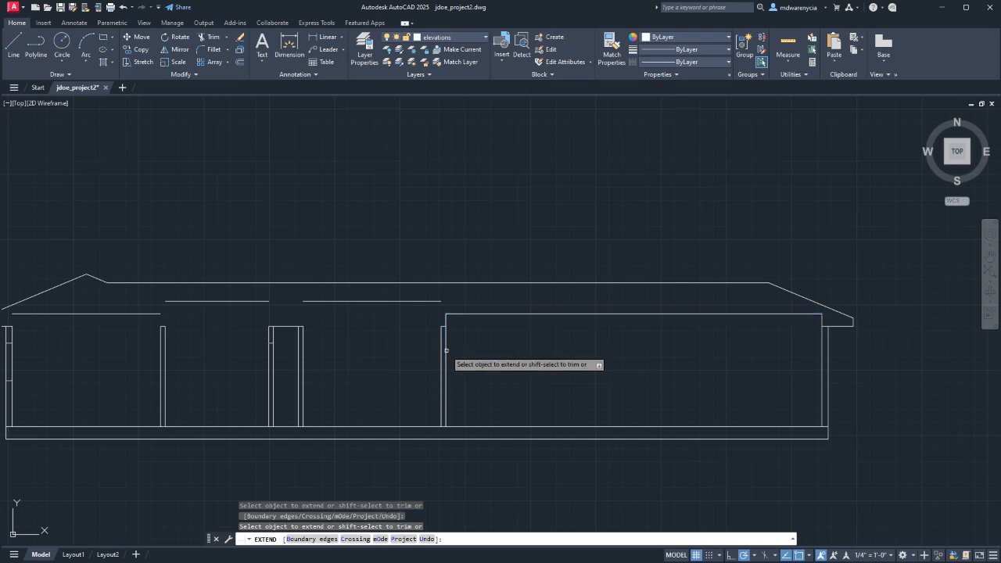
key(Escape)
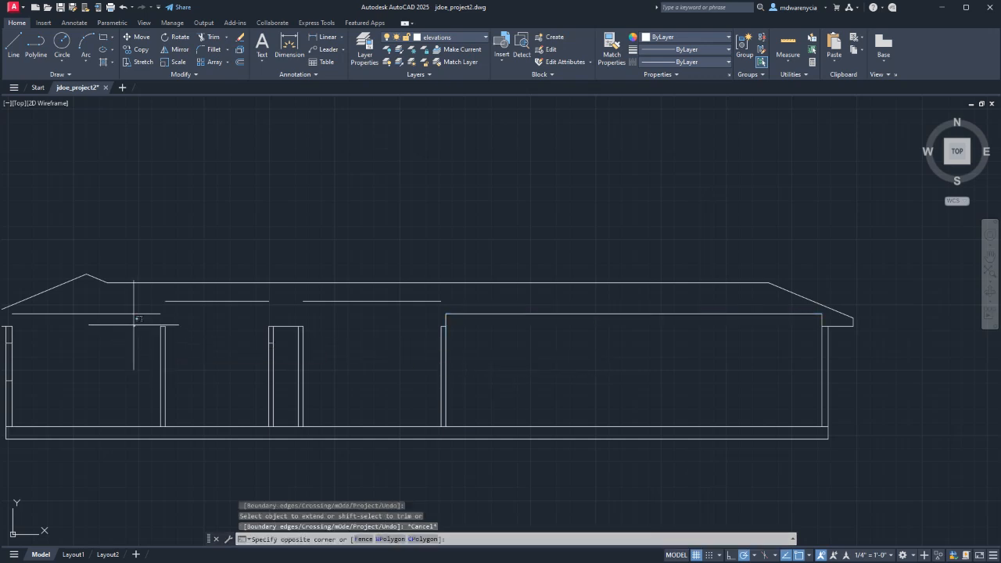
- Extend the inner wall faces of the leftmost room up to its raised ceiling line
click(120, 313)
text(extend)
key(Return)
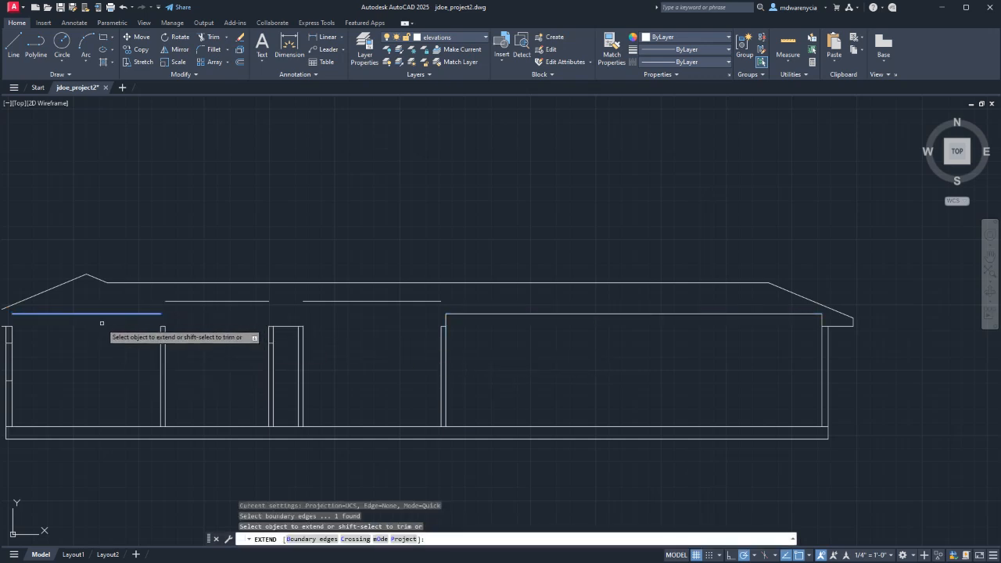
click(11, 335)
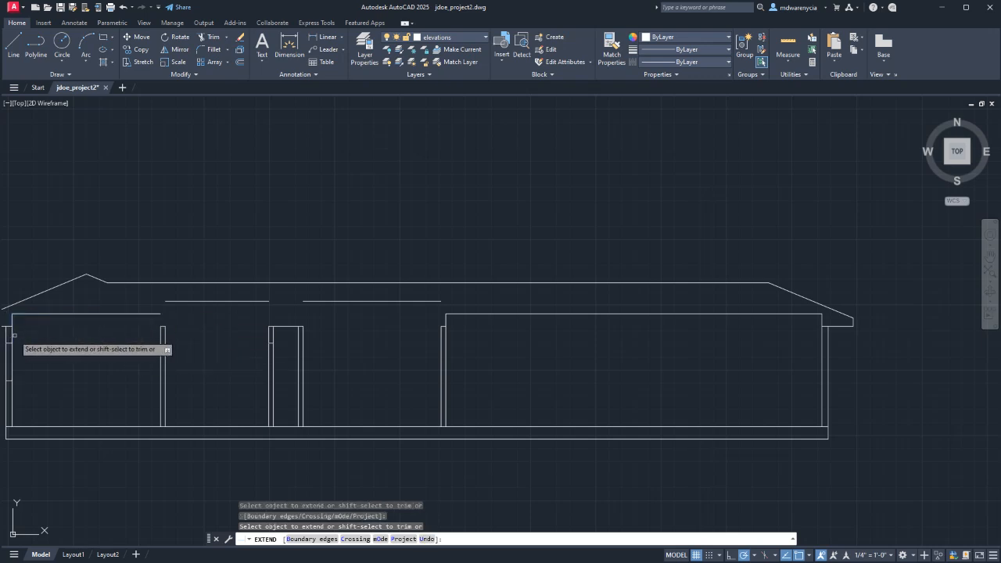
click(162, 346)
key(Escape)
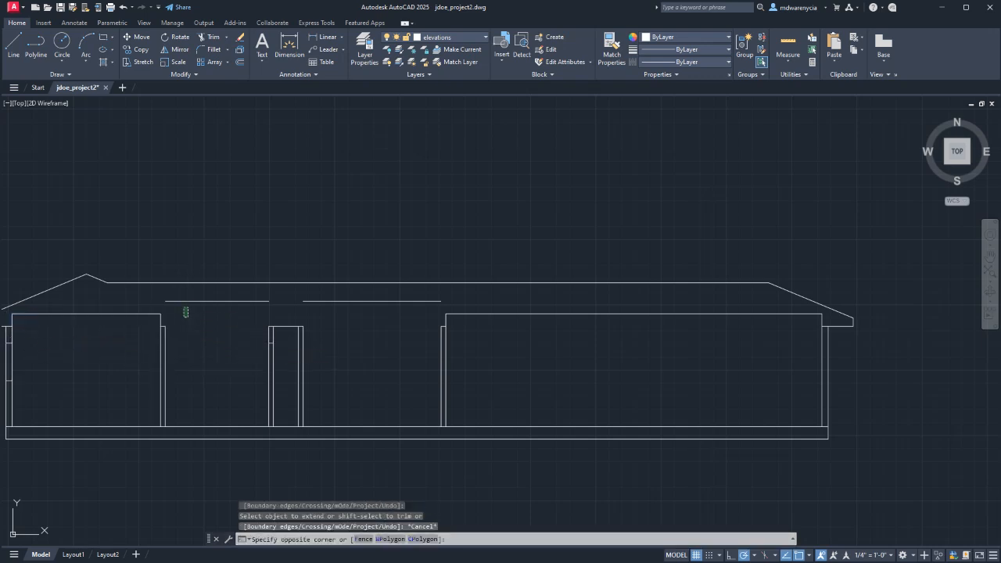
- Extend the inner wall faces of the second room up to its raised ceiling line
click(173, 300)
text(exte)
key(Return)
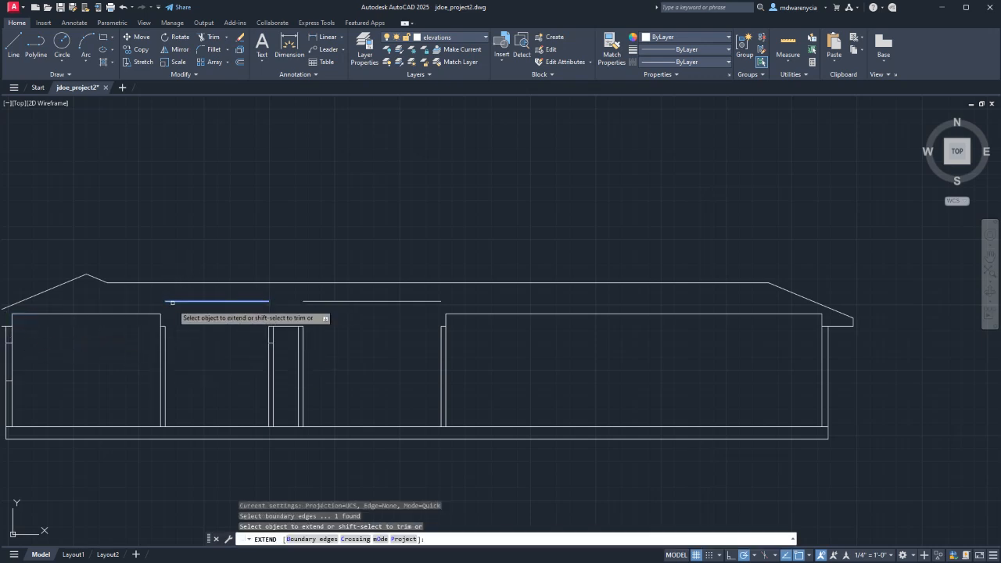
click(269, 340)
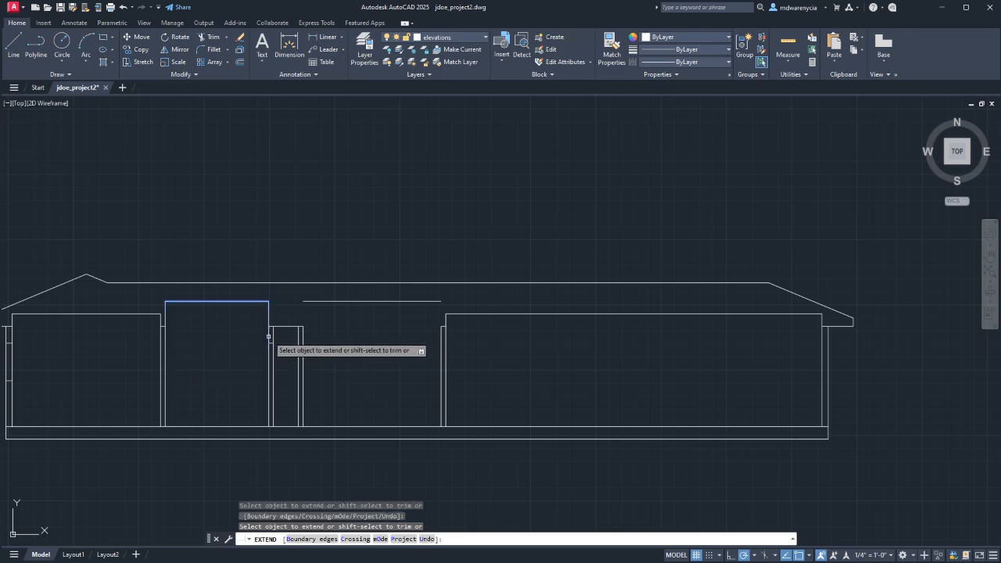
key(Escape)
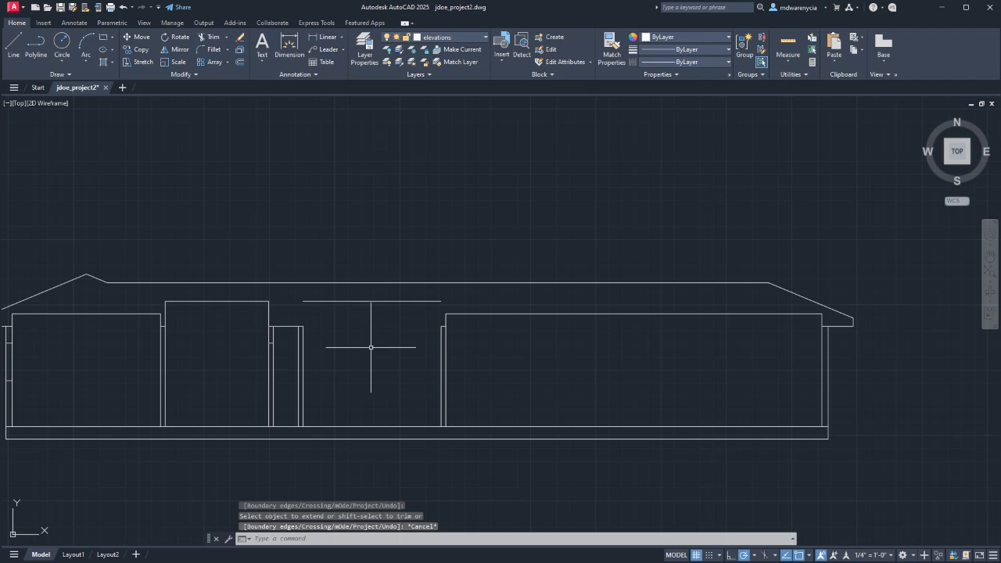
- Extend the inner wall faces of the room right of the hall up to its raised ceiling line
click(305, 301)
right_click(306, 311)
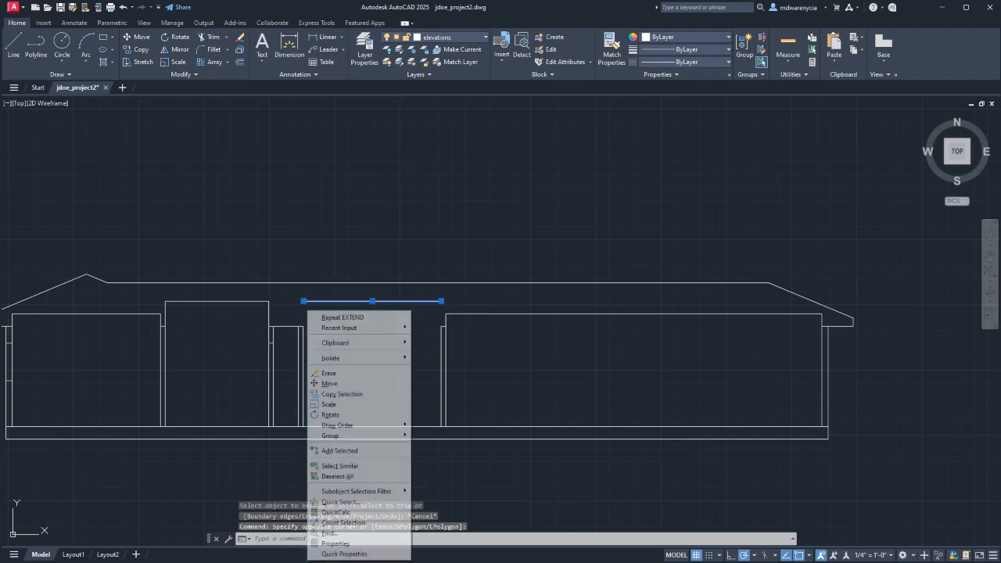
- Extend the two wall lines beside the isolated ceiling line up to that line to close the room's outline
click(290, 306)
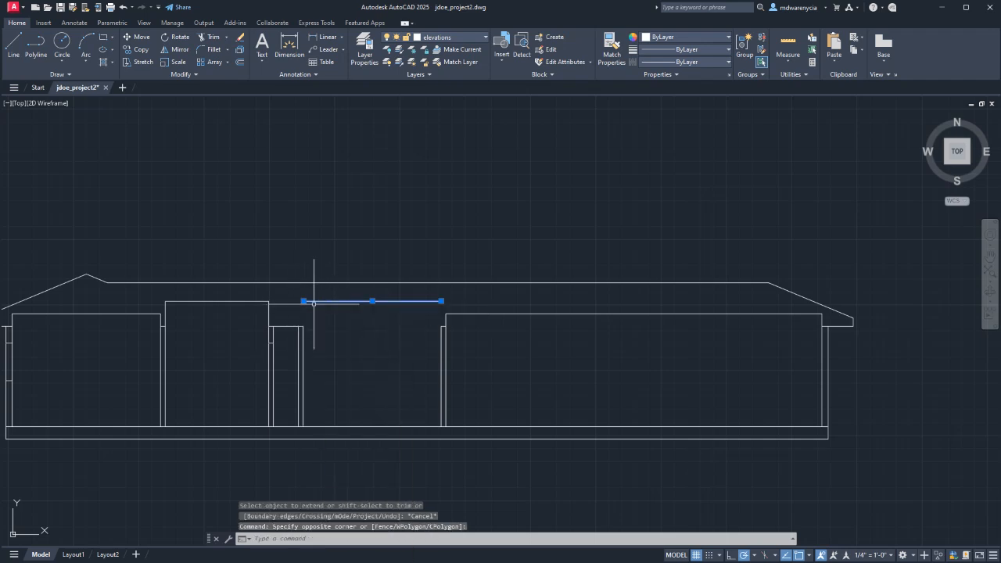
mouse_move(179, 303)
middle_down()
mouse_move(440, 279)
mouse_move(152, 300)
middle_up()
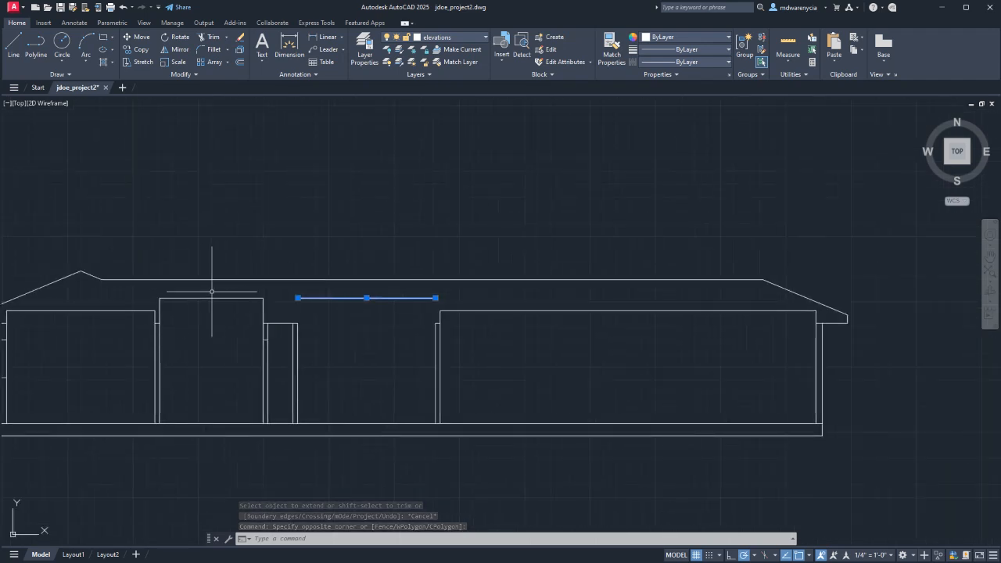
text(exten)
key(Return)
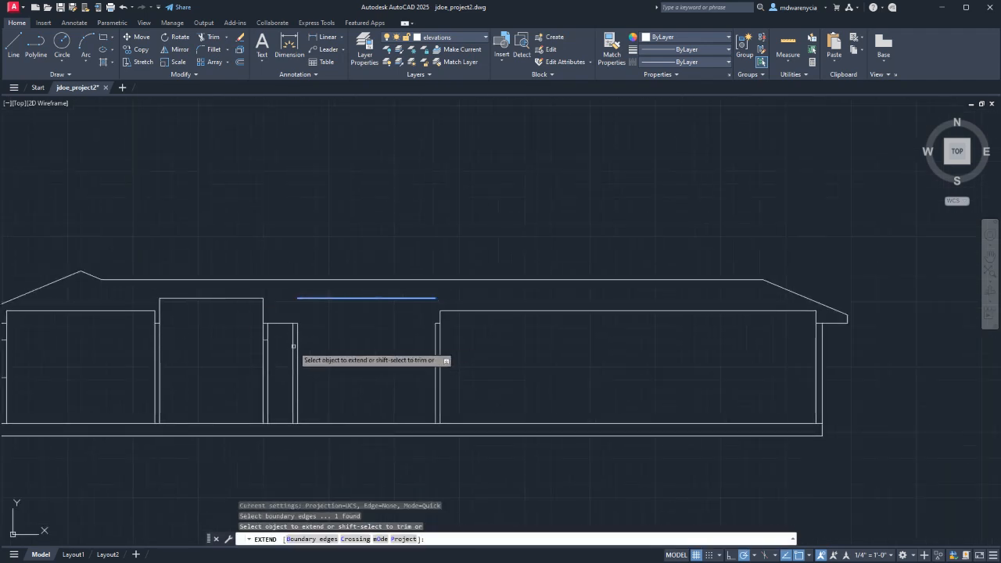
key(Escape)
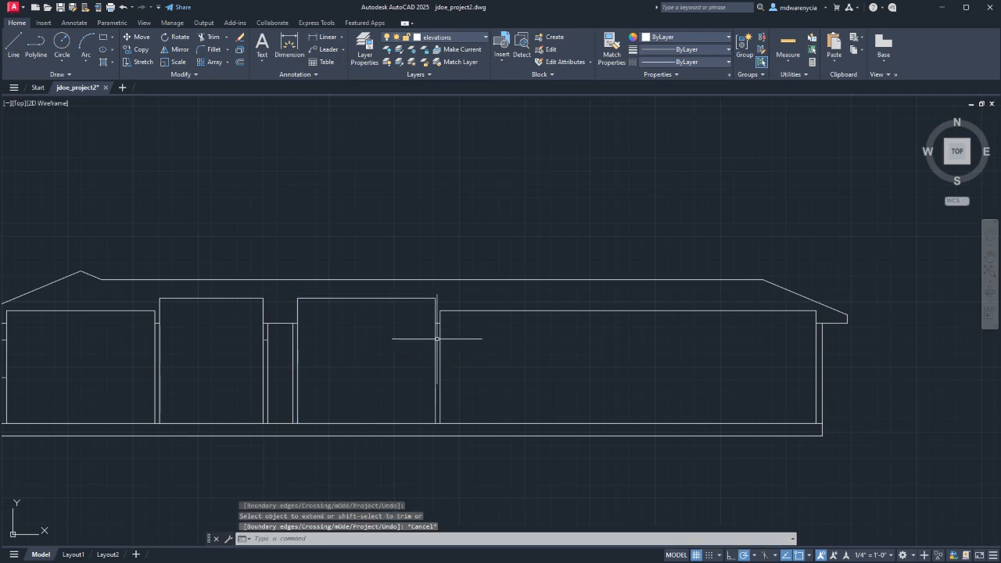
- Erase the short horizontal line inside the wall between the third tall room and the long garage space
middle_drag(305, 340, 821, 308)
middle_drag(187, 279, 656, 294)
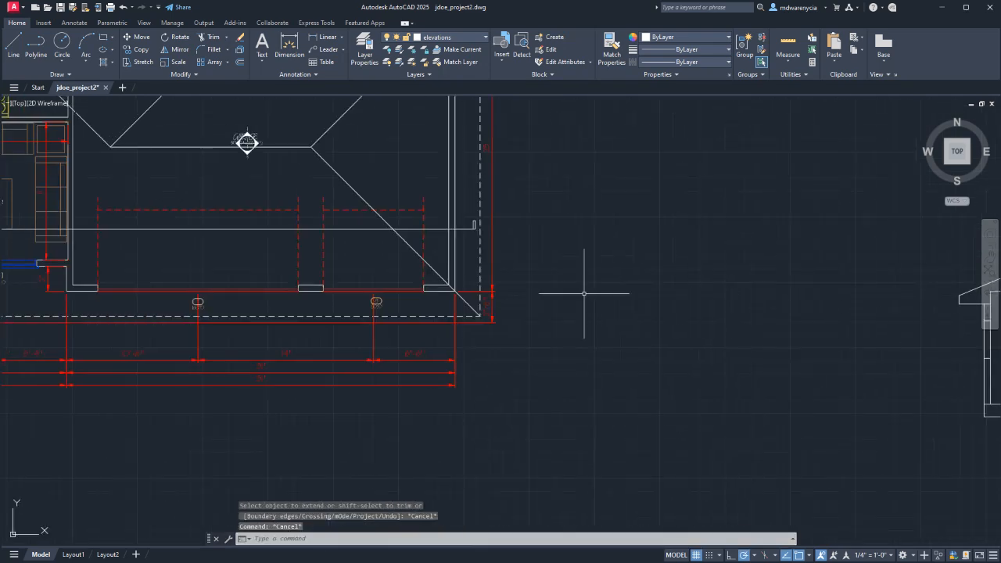
scroll(438, 292, down, 2)
middle_drag(727, 327, 323, 314)
key(Escape)
middle_drag(832, 357, 794, 351)
click(610, 279)
click(630, 292)
key(Delete)
- Trim the narrow closet's ceiling line where it runs into the walls on both sides of the closet
scroll(500, 276, up, 2)
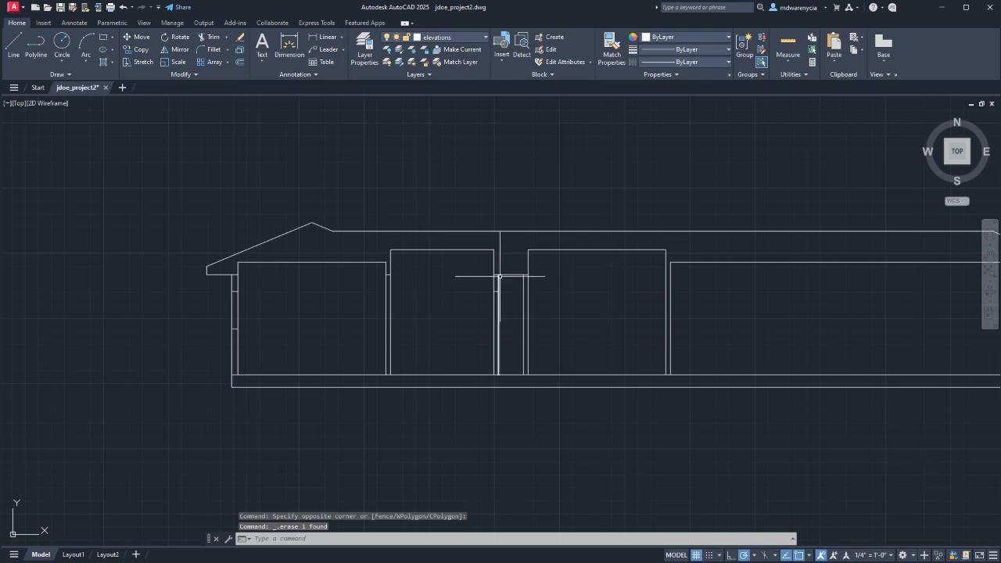
scroll(515, 279, up, 5)
click(623, 380)
click(407, 206)
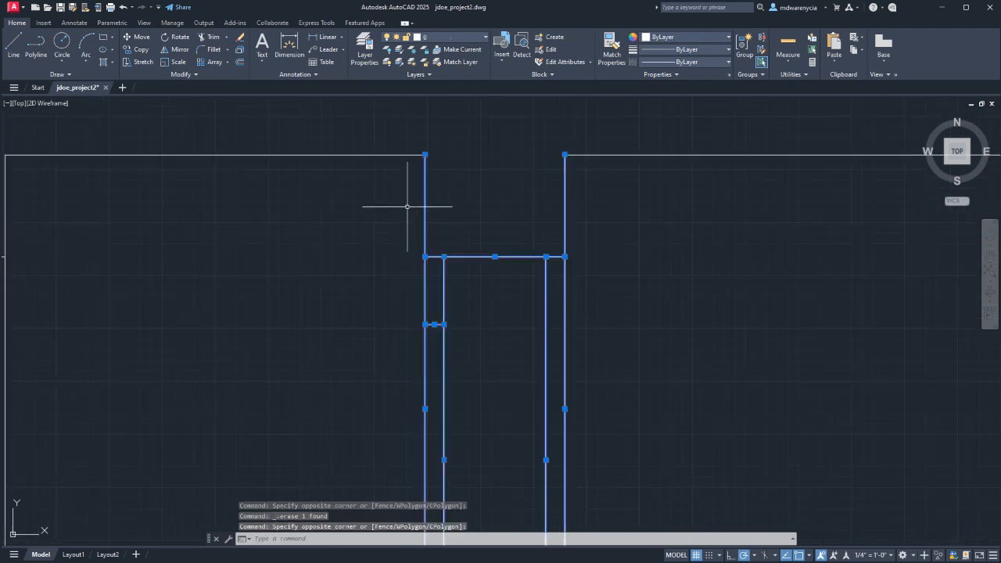
key(Return)
click(404, 266)
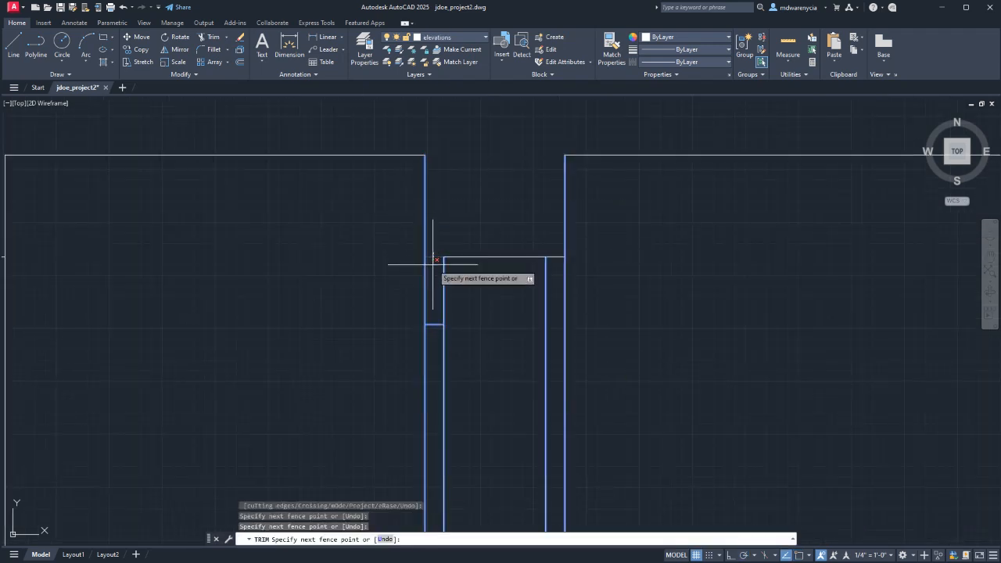
click(555, 291)
scroll(550, 332, down, 5)
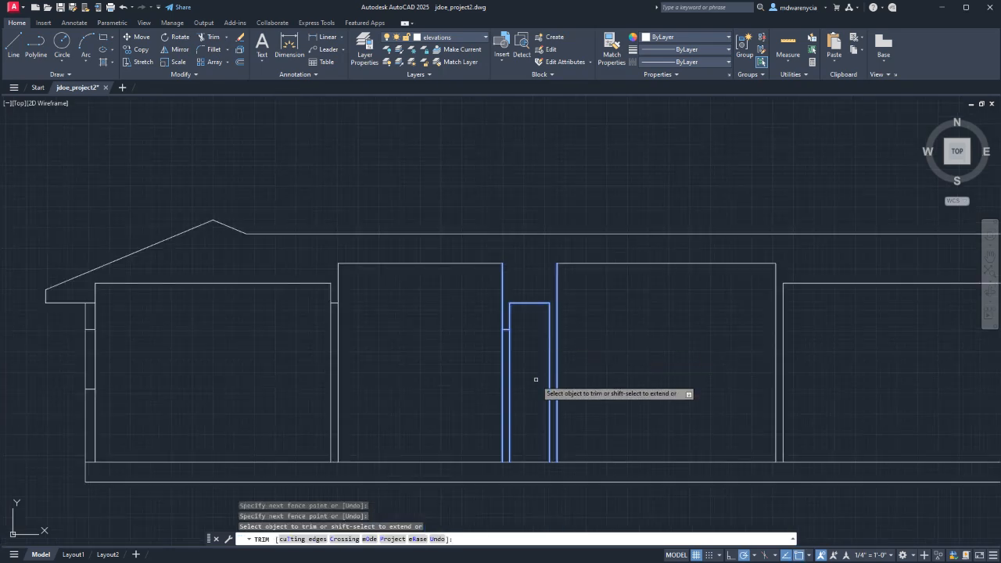
middle_drag(540, 370, 552, 269)
key(Escape)
- Erase the short horizontal line inside the wall between the first room and the taller room beside it
click(334, 197)
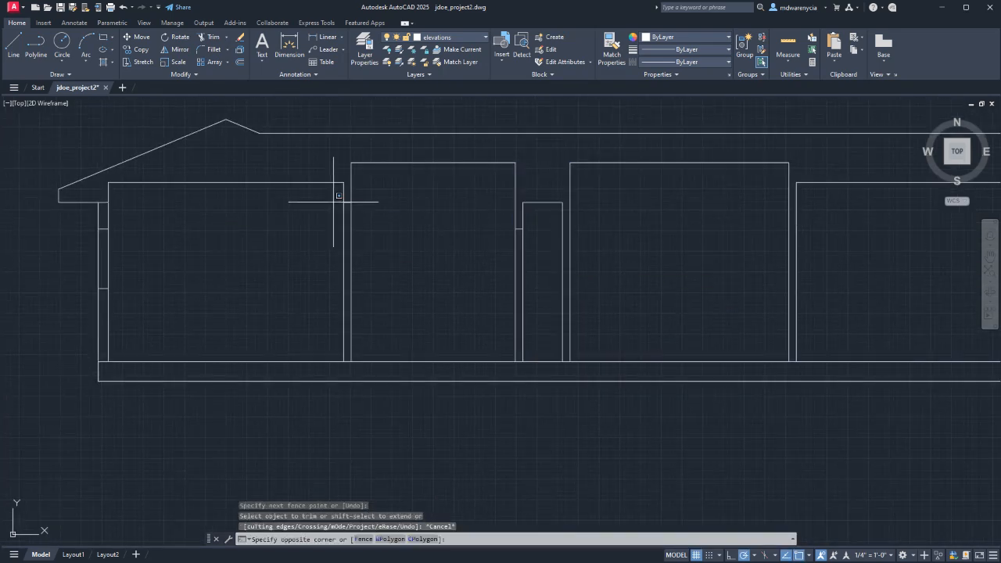
click(381, 219)
key(Delete)
- Examine the floor plan along the section cut line, from the primary bedroom through the entry and den to the garage
middle_drag(134, 282, 838, 235)
middle_drag(487, 286, 962, 286)
middle_drag(599, 305, 789, 475)
scroll(178, 346, down, 3)
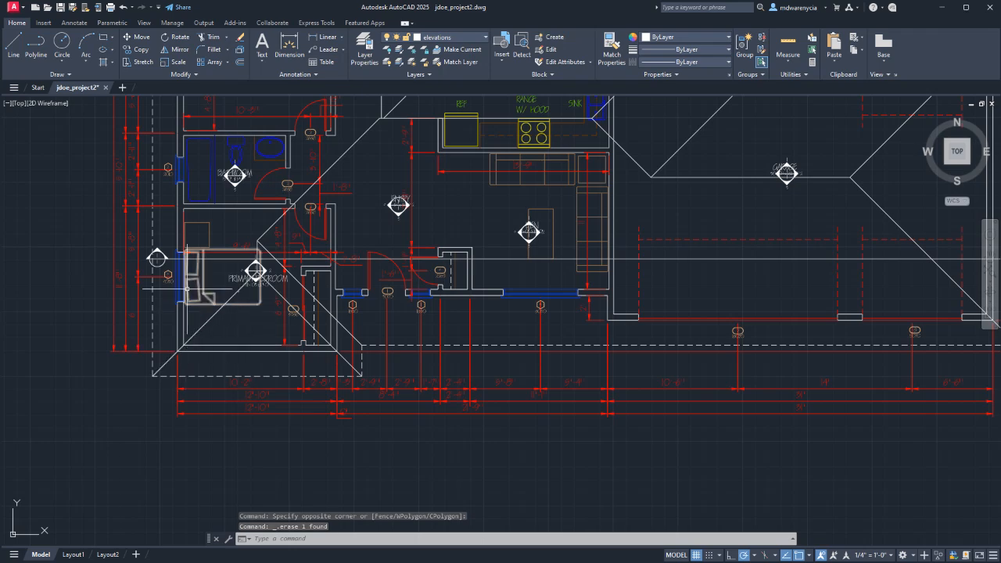
scroll(202, 295, down, 2)
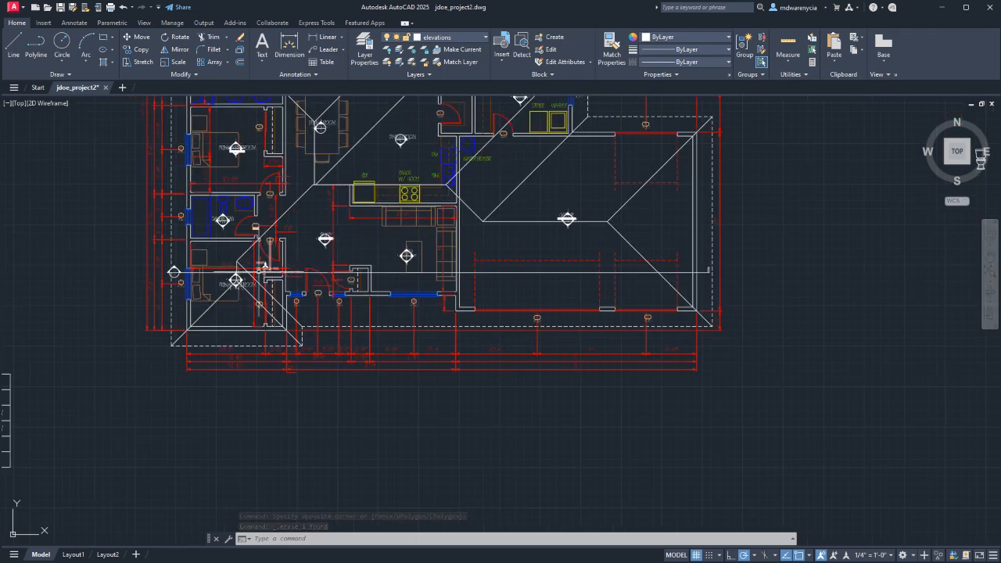
scroll(266, 269, up, 3)
scroll(285, 258, up, 3)
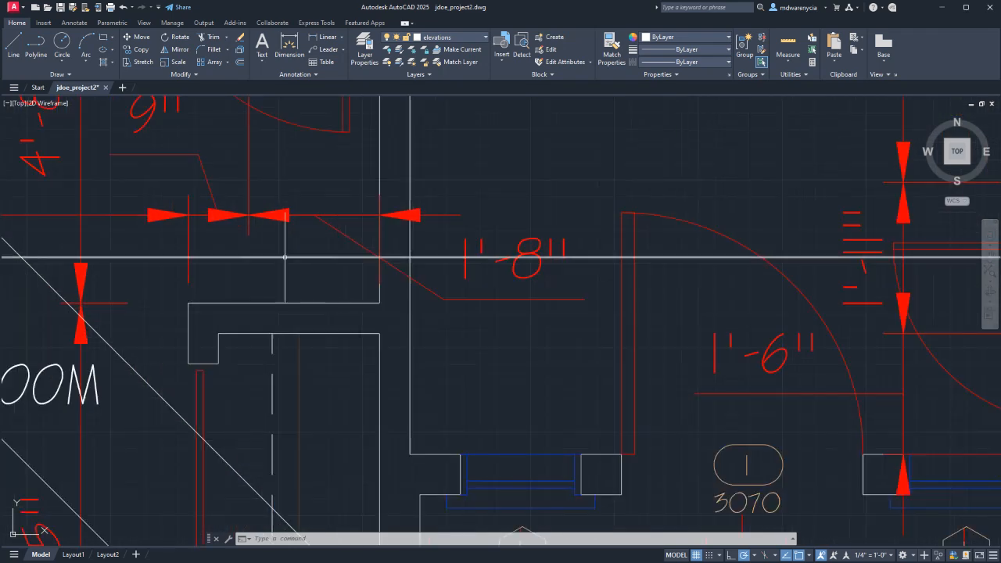
scroll(284, 264, down, 3)
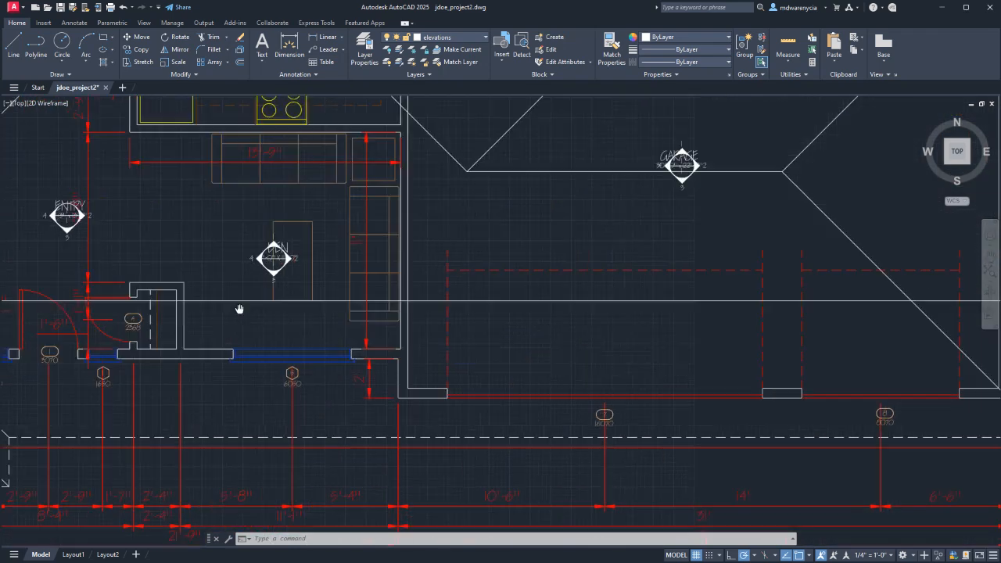
scroll(487, 311, down, 3)
- Try to trim the soffit line out of the left exterior wall, using the whole section drawing as cutting edges
scroll(487, 311, up, 4)
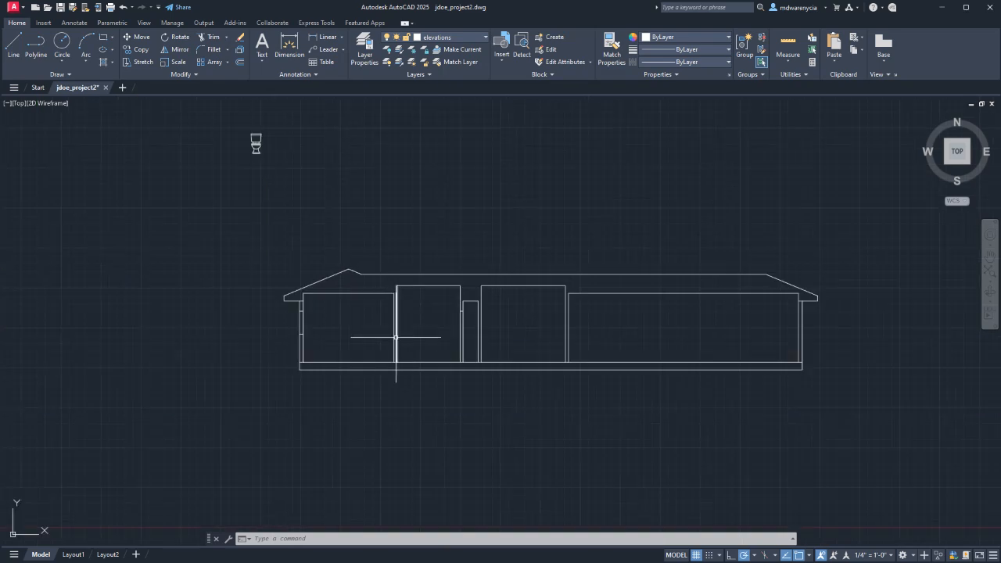
click(829, 394)
click(213, 223)
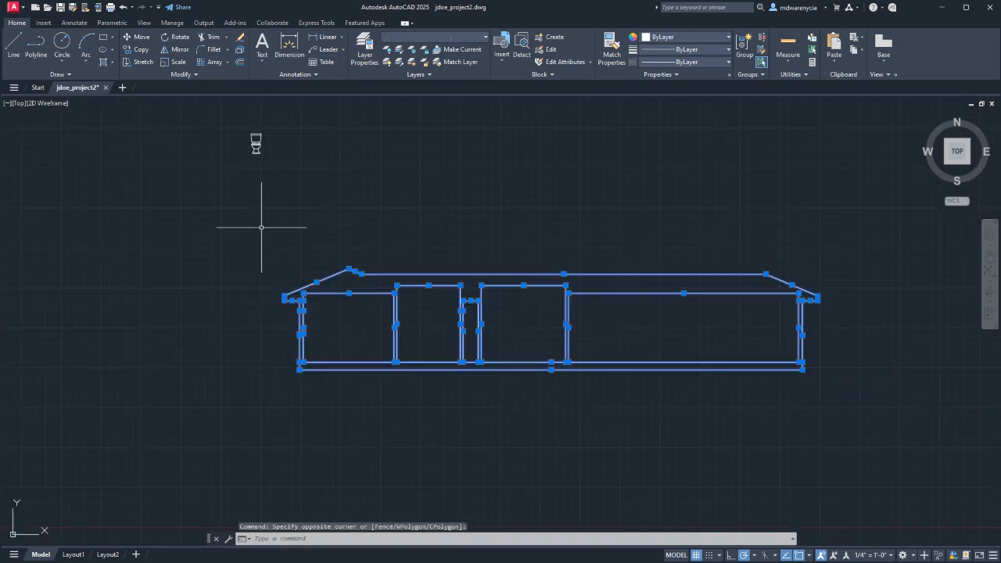
text(tr)
key(Return)
right_click(227, 233)
click(161, 271)
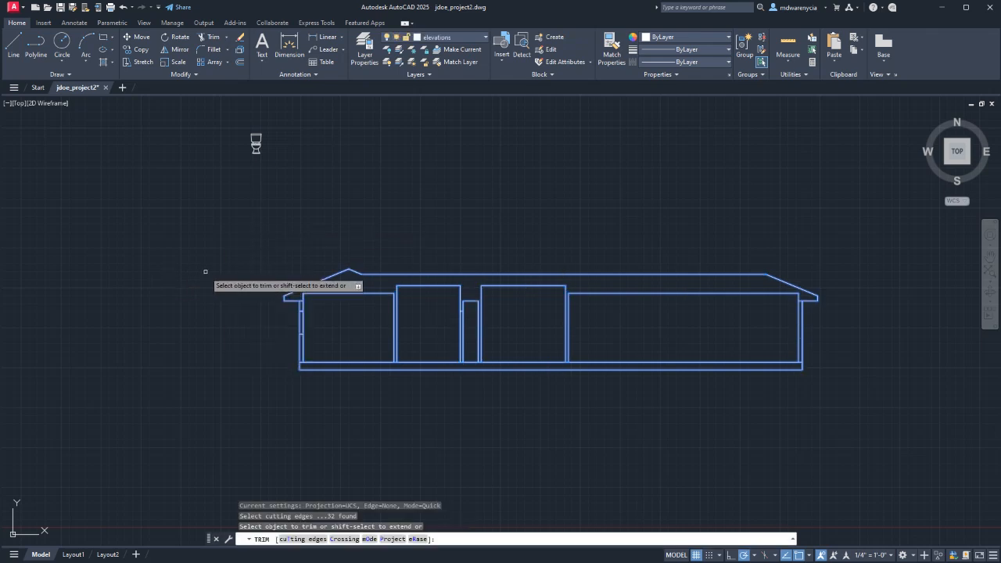
scroll(290, 297, up, 3)
drag(332, 301, 331, 311)
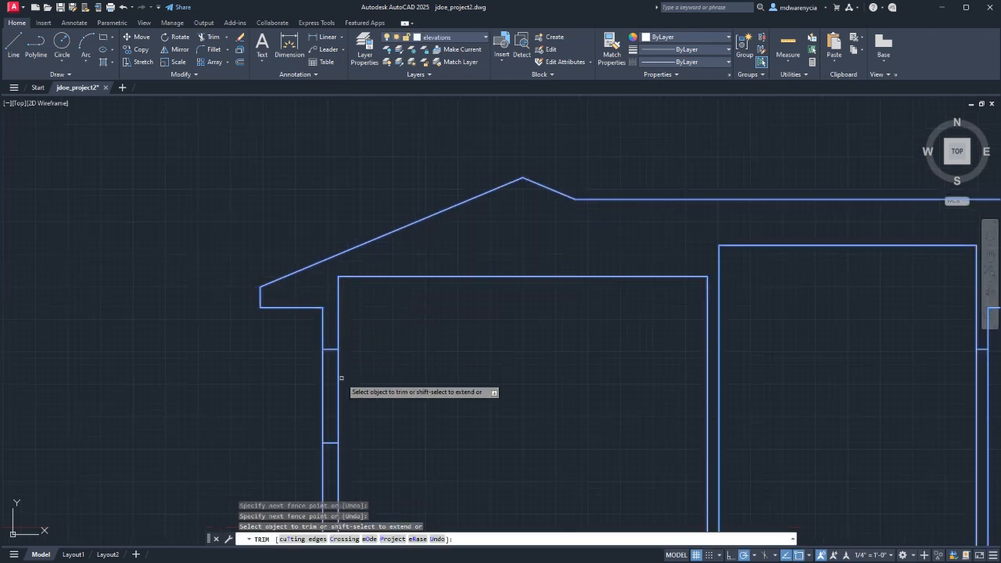
- Try to trim the floor line where it crosses the left exterior wall and the interior walls up to the closet
middle_drag(341, 380, 340, 210)
click(329, 375)
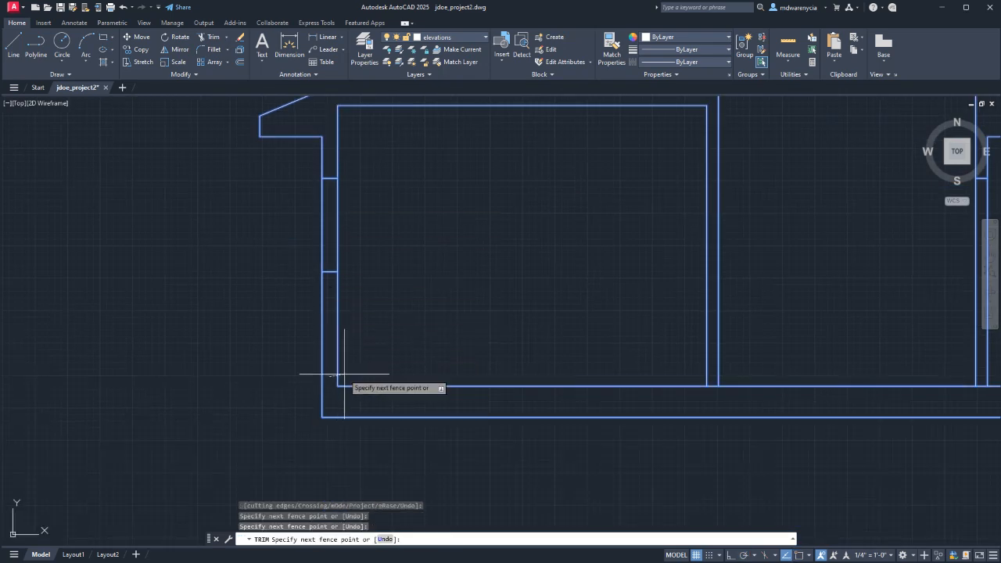
middle_drag(431, 328, 287, 335)
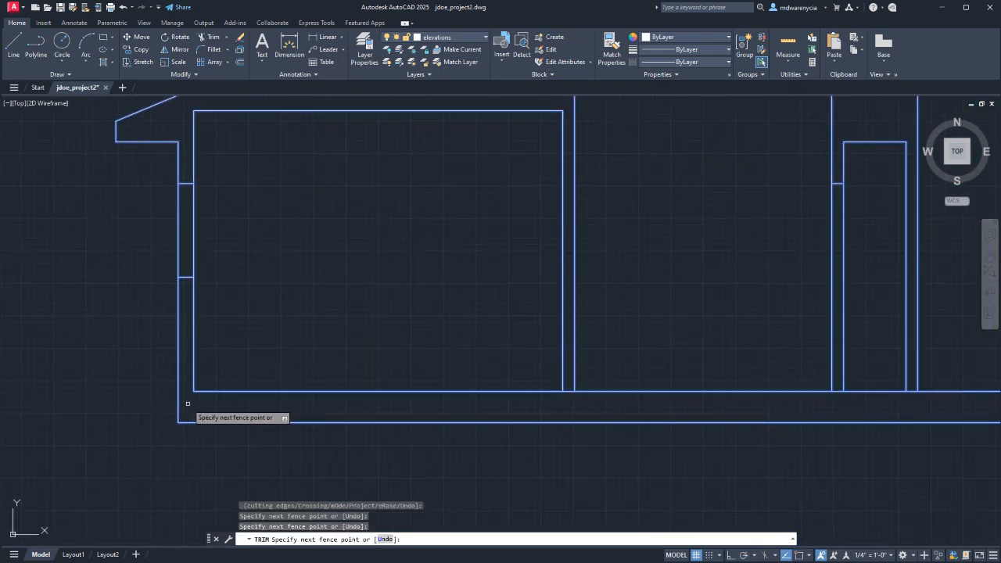
key(Return)
drag(569, 408, 572, 384)
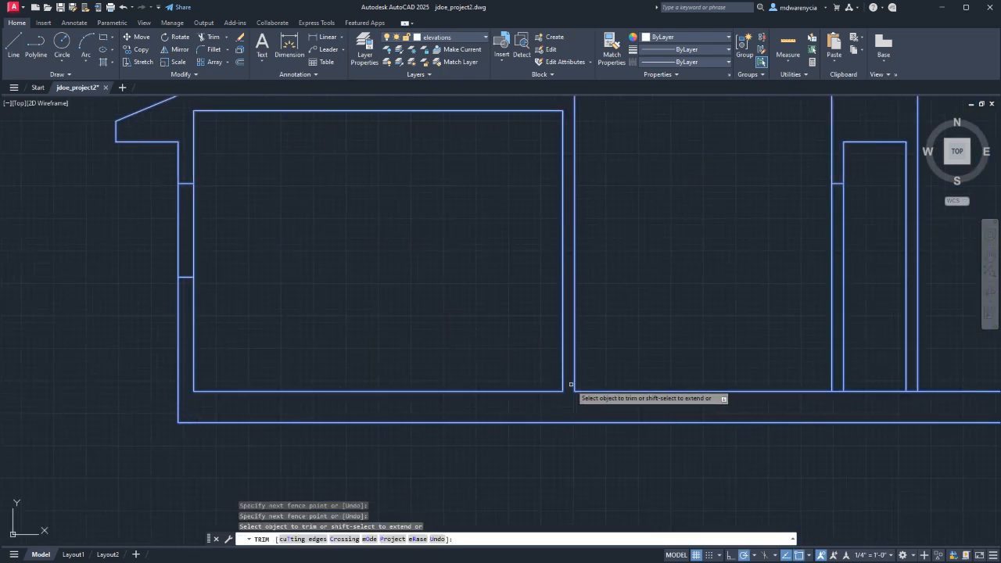
click(838, 399)
click(839, 387)
click(915, 400)
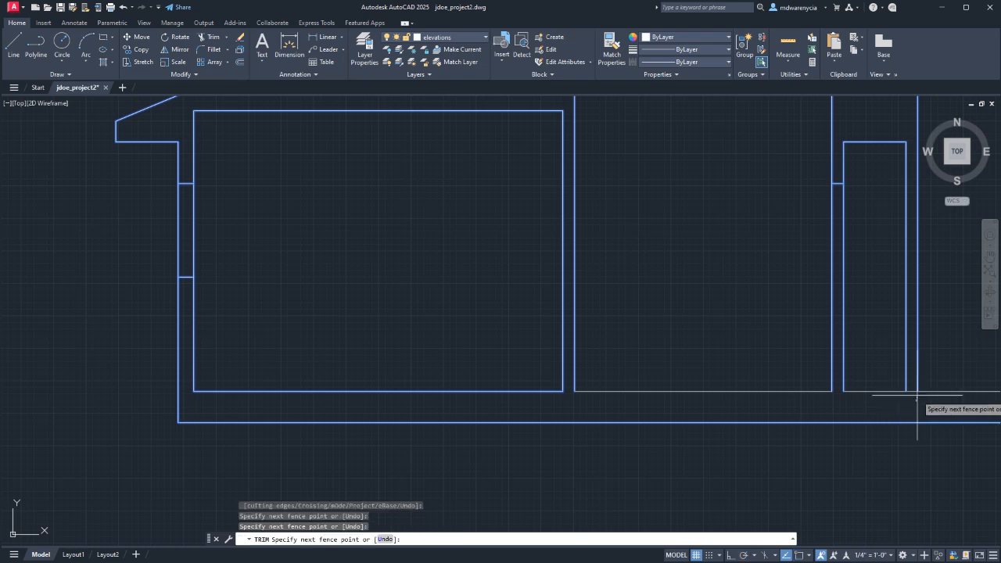
- Cancel the running trim and undo the whole set of trims made on the section drawing
key(Escape)
scroll(643, 393, up, 3)
key(ctrl+z)
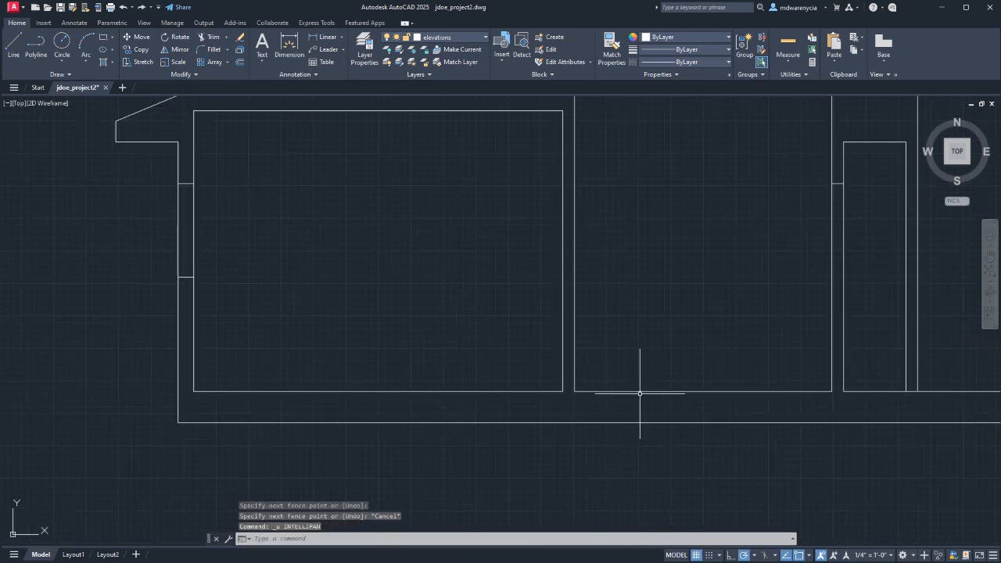
key(ctrl+z)
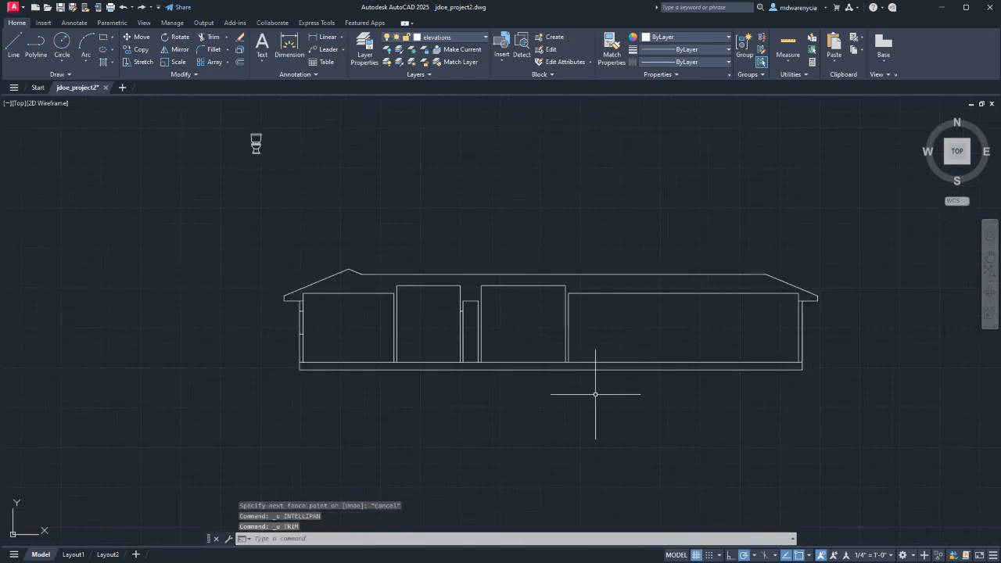
key(Escape)
- Trim the soffit and floor lines out of the right exterior wall, using the whole section as cutting edges
click(824, 408)
click(243, 218)
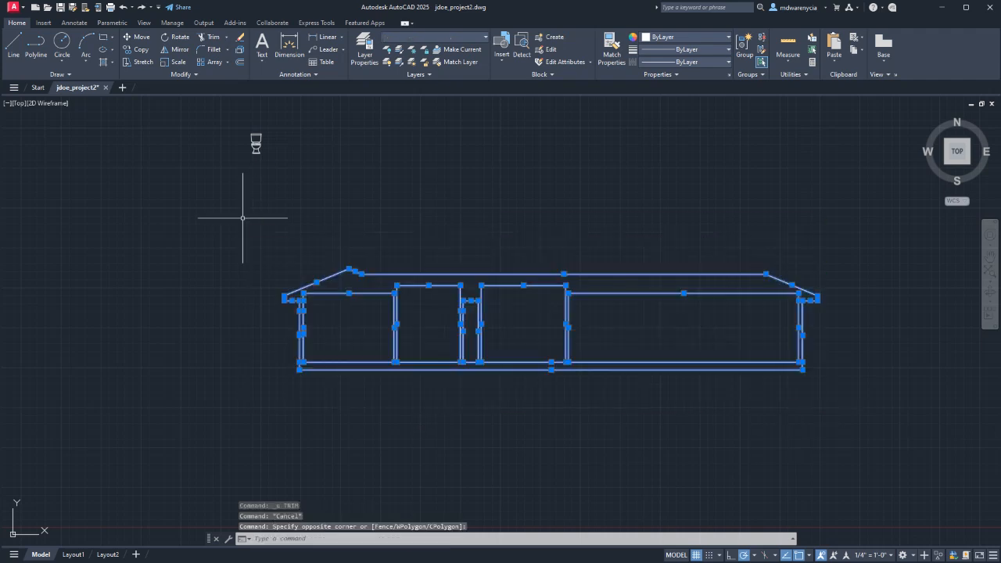
text(tr)
key(Return)
scroll(722, 288, up, 4)
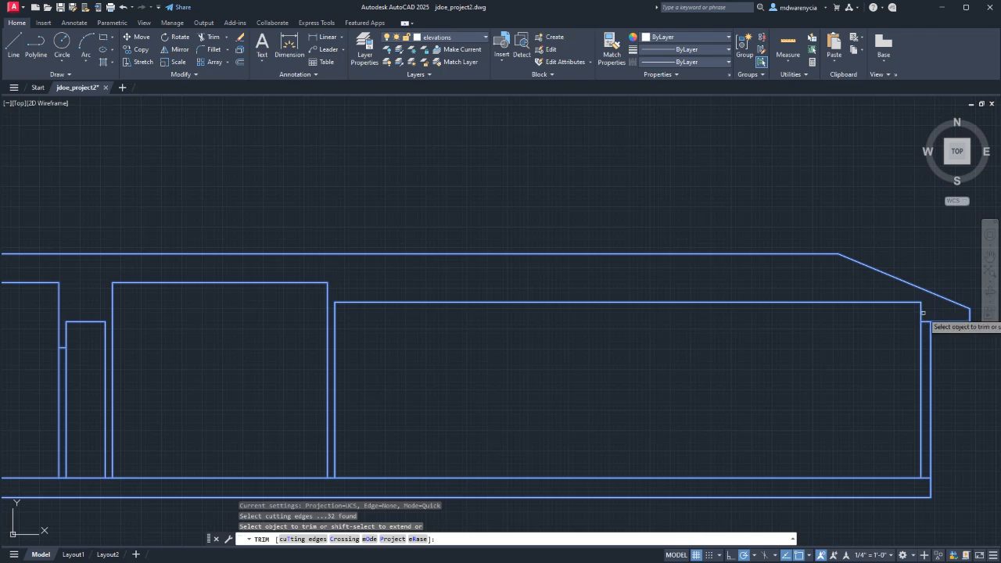
click(925, 313)
click(925, 481)
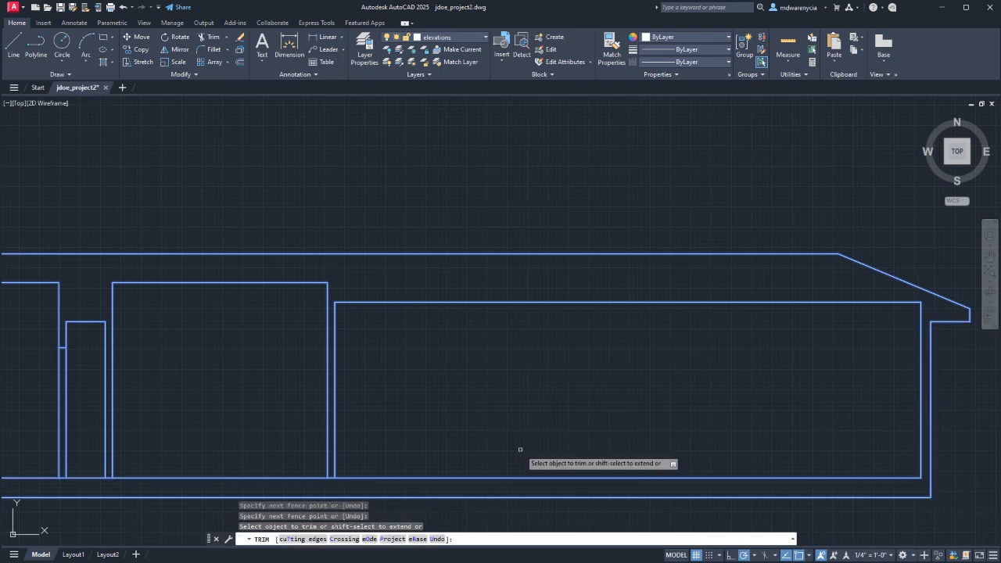
- Trim the floor line out of the two interior walls on either side of the tall room next to the garage
middle_drag(319, 391, 685, 244)
click(698, 339)
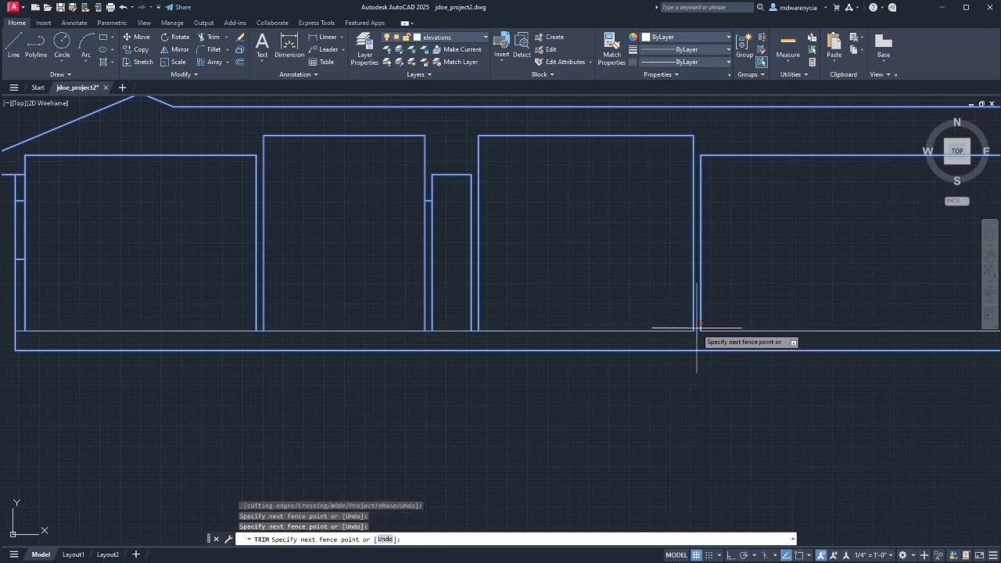
click(697, 327)
click(476, 338)
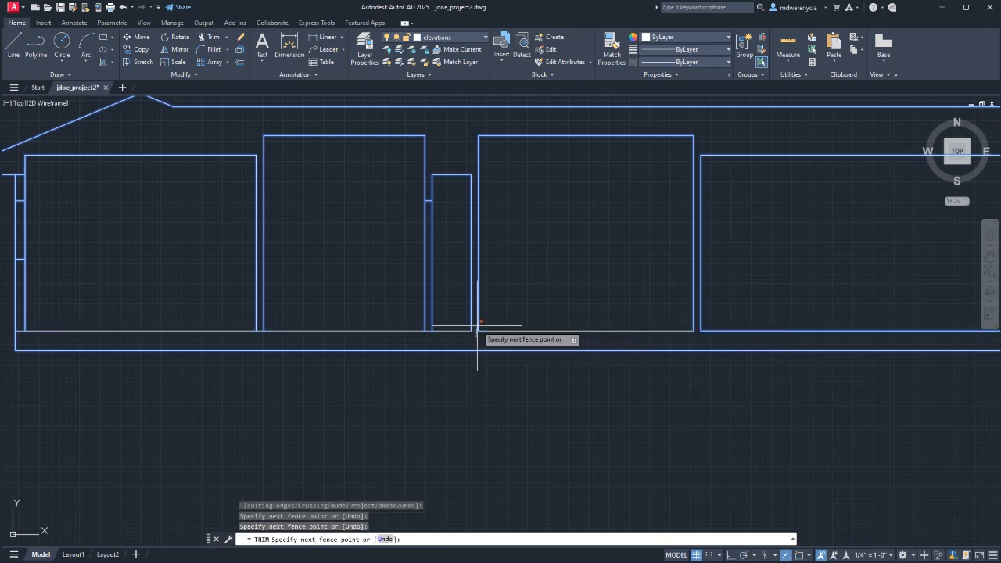
key(Return)
- Trim the floor line out of the wall between the first two rooms and out of the left exterior wall
middle_drag(431, 261, 644, 228)
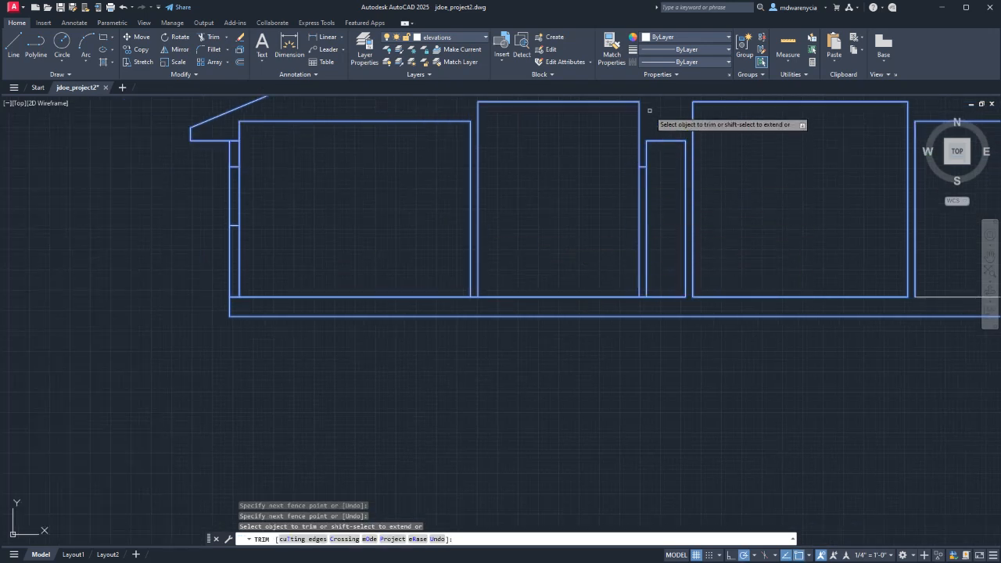
click(473, 304)
click(472, 292)
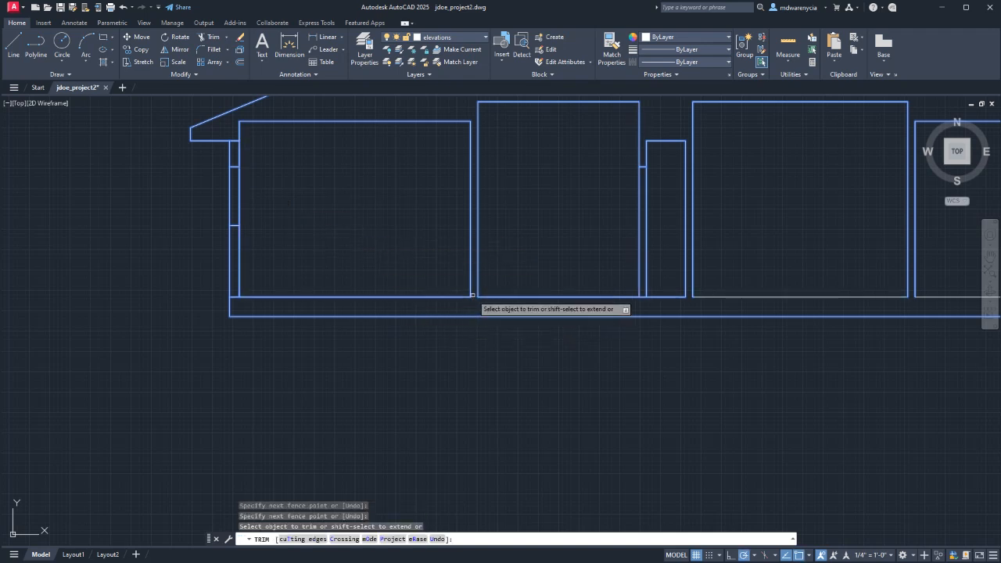
click(235, 305)
click(234, 292)
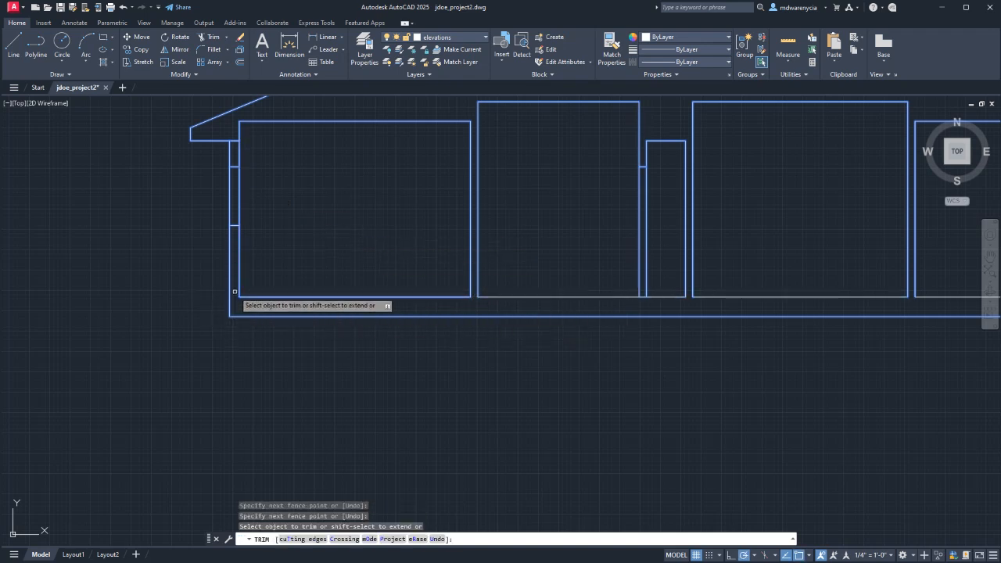
- Trim the soffit line out of the top of the left exterior wall and end the trim command
click(234, 132)
click(234, 143)
key(Escape)
key(Escape)
key(Escape)
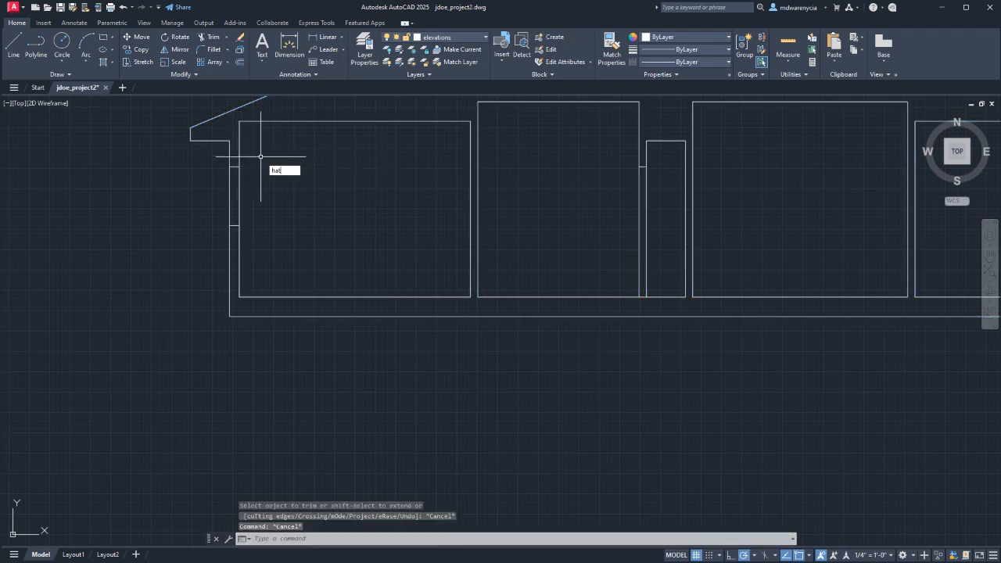
- Hatch the connected area formed by the section's walls, floor slab and roof, picking a point inside the roof
text(h)
key(Return)
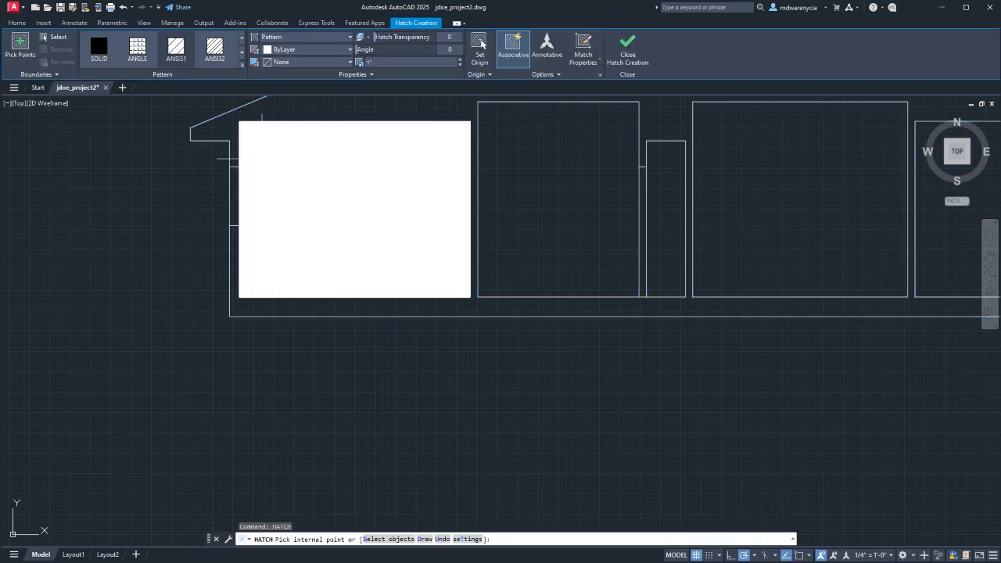
middle_drag(278, 121, 72, 355)
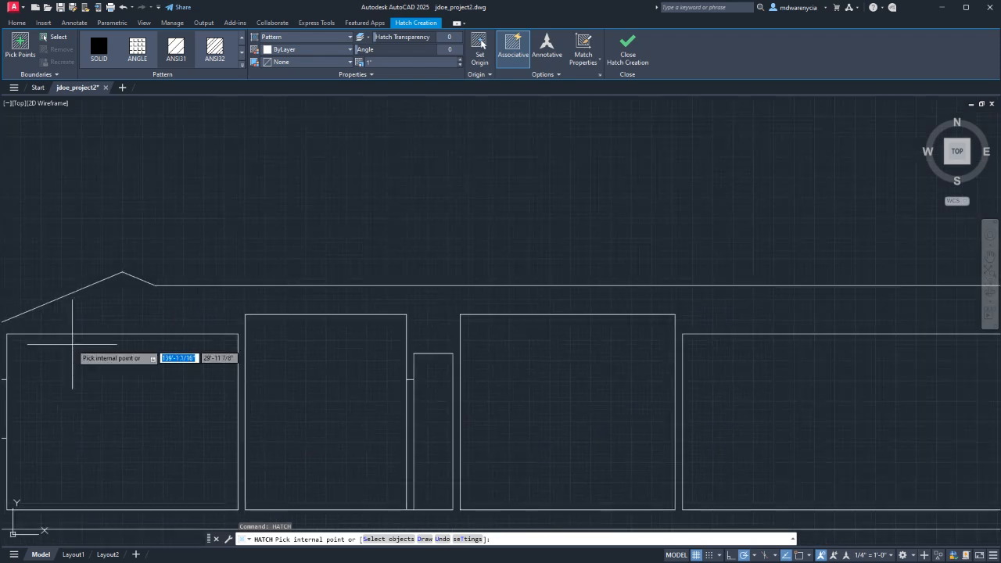
click(428, 328)
scroll(427, 344, down, 3)
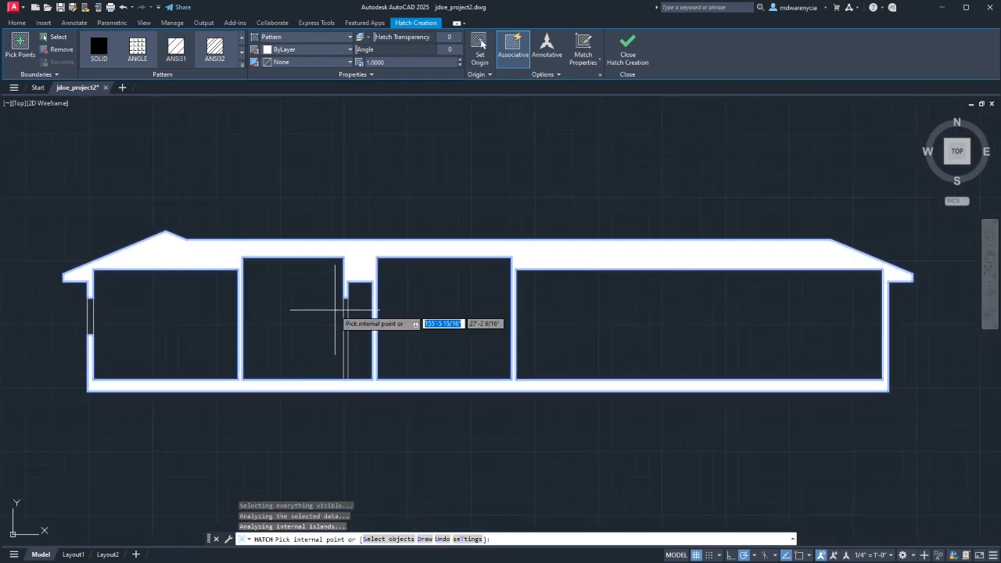
key(Escape)
- Examine the hatched section alongside the floor plan it was cut from
middle_drag(380, 424, 554, 321)
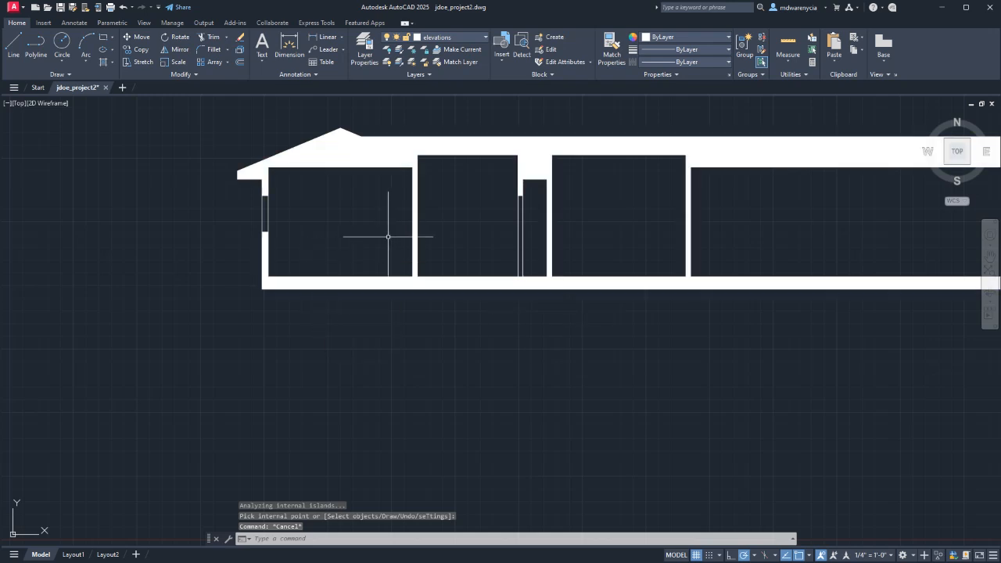
scroll(493, 336, down, 2)
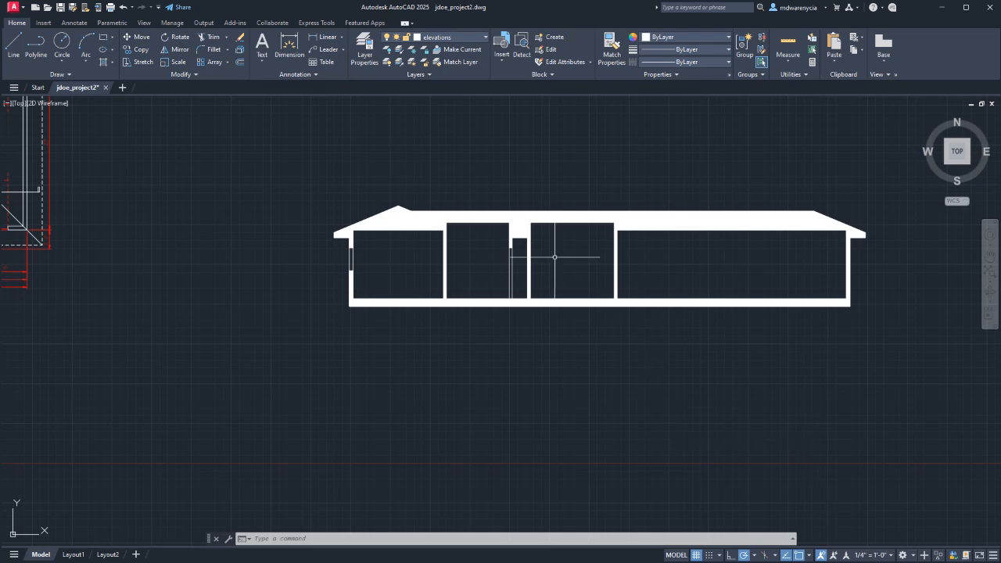
mouse_move(405, 277)
middle_down()
mouse_move(384, 268)
mouse_move(759, 279)
mouse_move(222, 266)
middle_up()
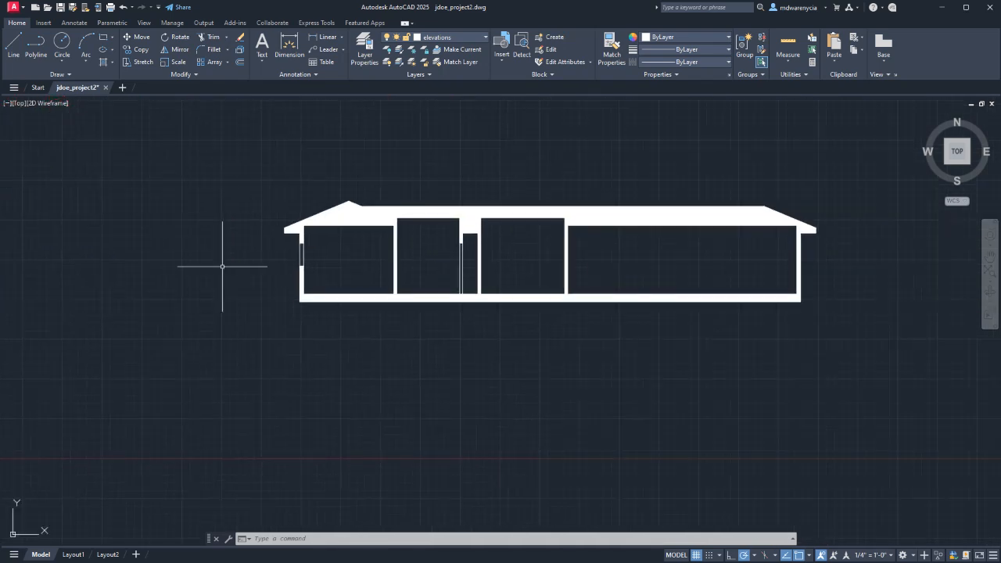
middle_drag(239, 323, 630, 290)
middle_drag(279, 288, 425, 327)
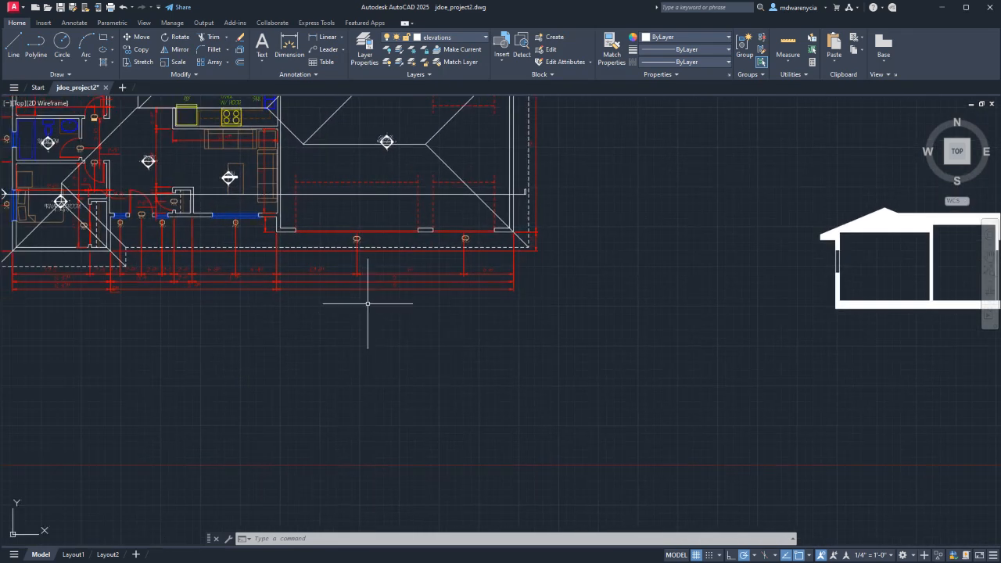
middle_drag(688, 265, 160, 286)
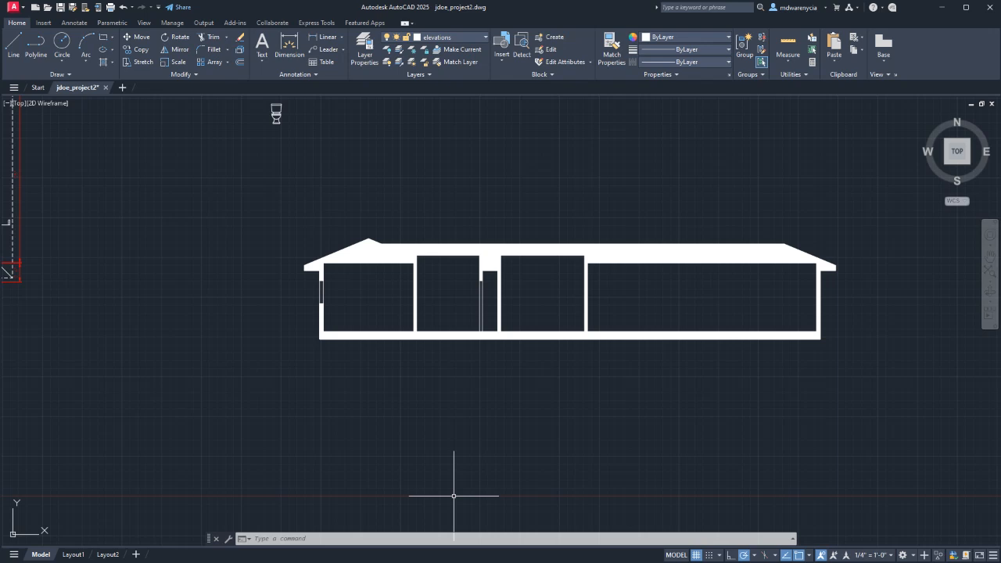
middle_drag(133, 469, 240, 427)
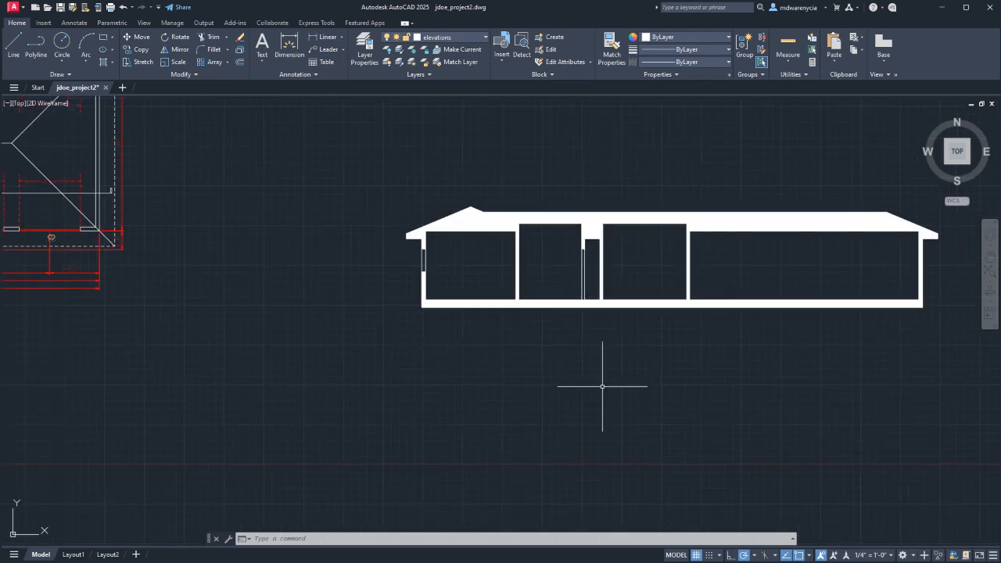
scroll(445, 383, down, 4)
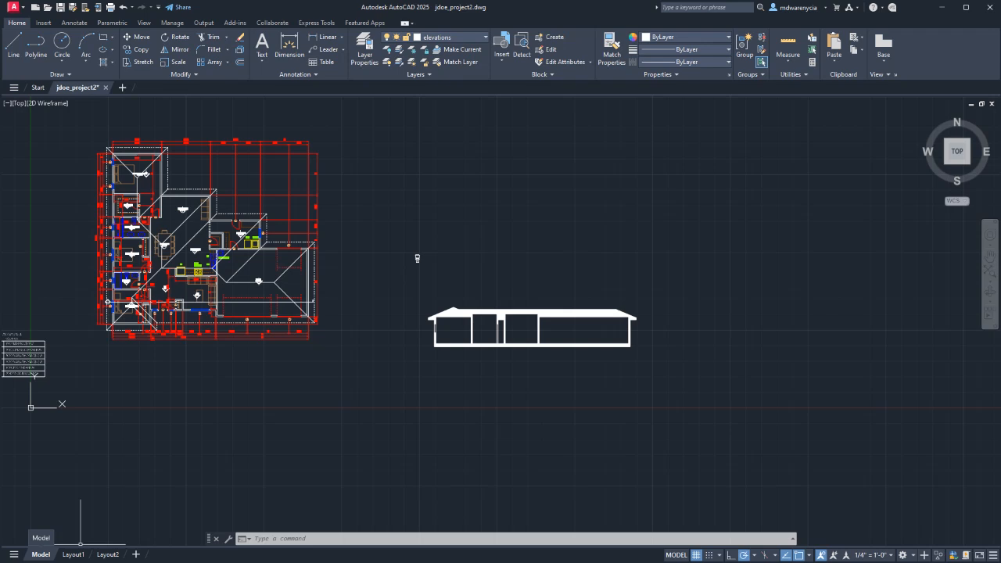
mouse_move(72, 554)
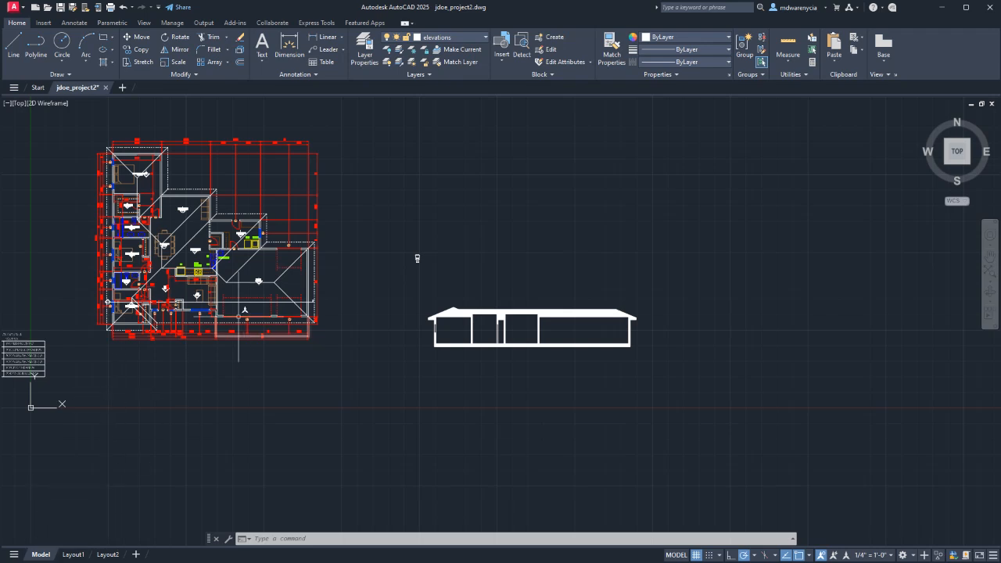
middle_drag(366, 379, 348, 290)
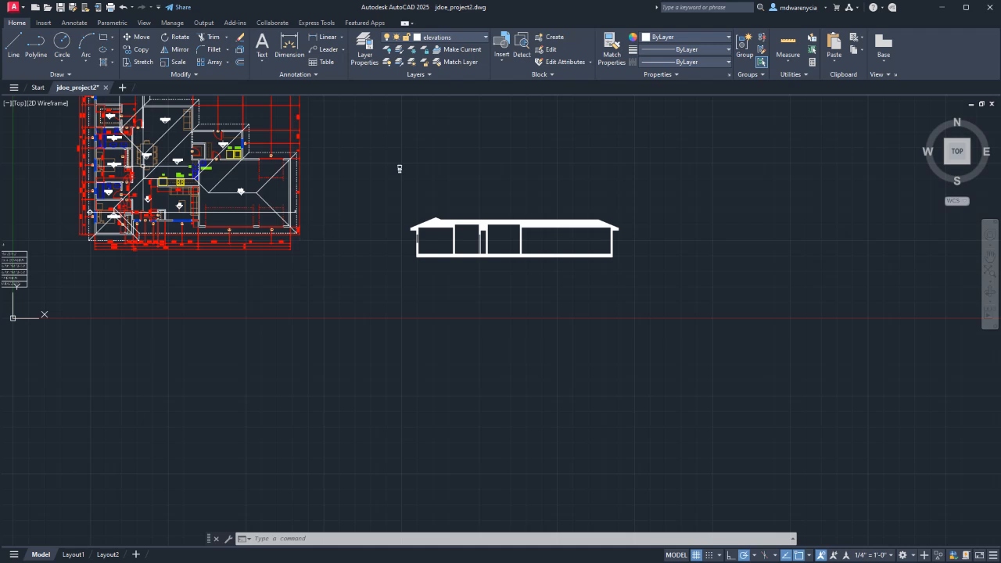
key(Escape)
key(Escape)
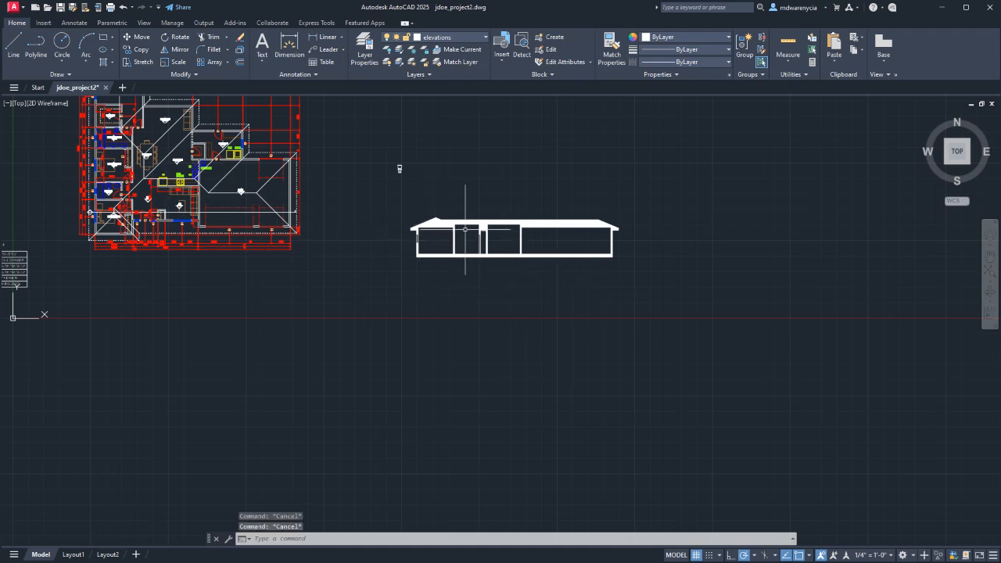
key(Return)
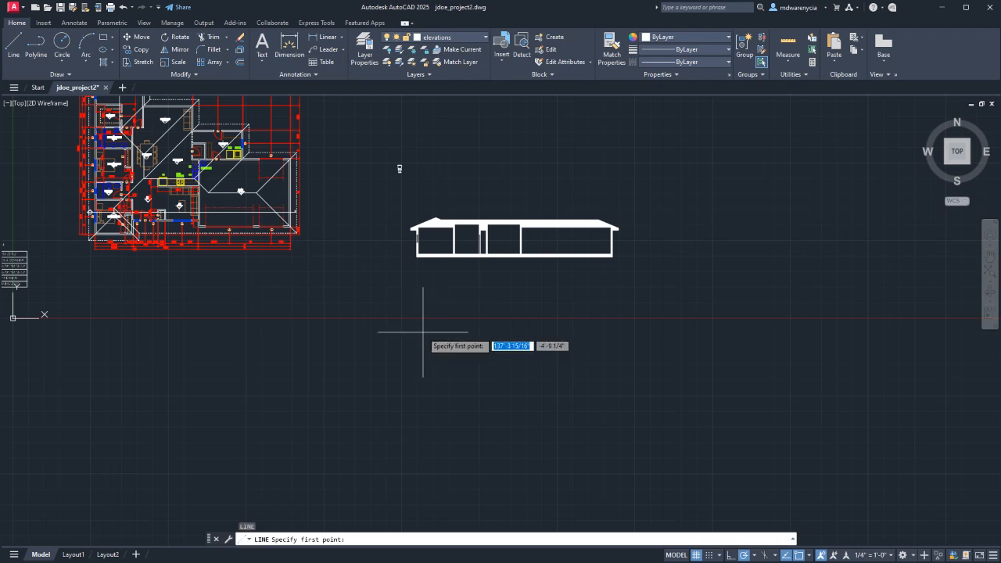
key(Escape)
- Copy the entire hatched section and paste the duplicate directly below the original
scroll(423, 224, up, 2)
scroll(423, 223, up, 2)
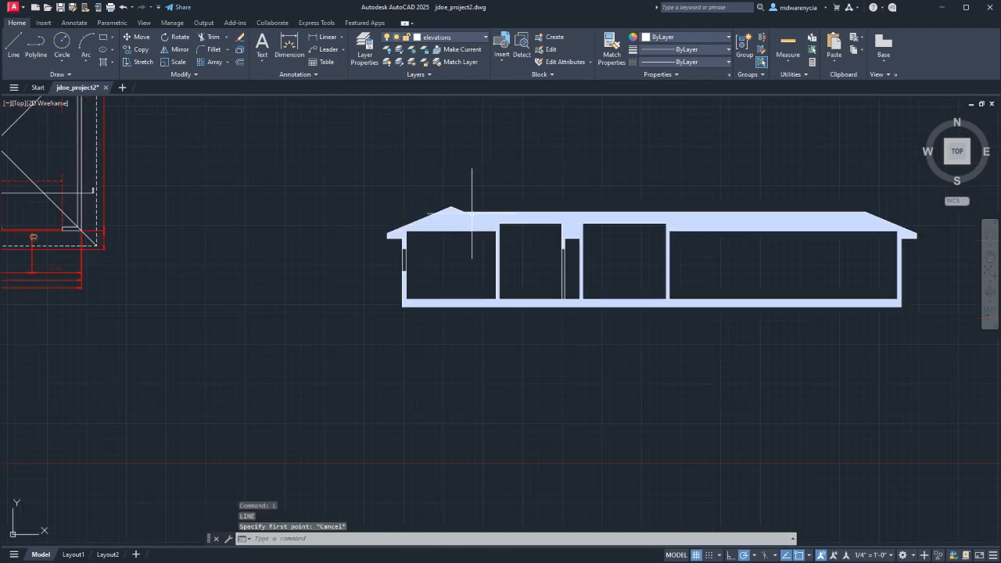
click(380, 187)
click(961, 387)
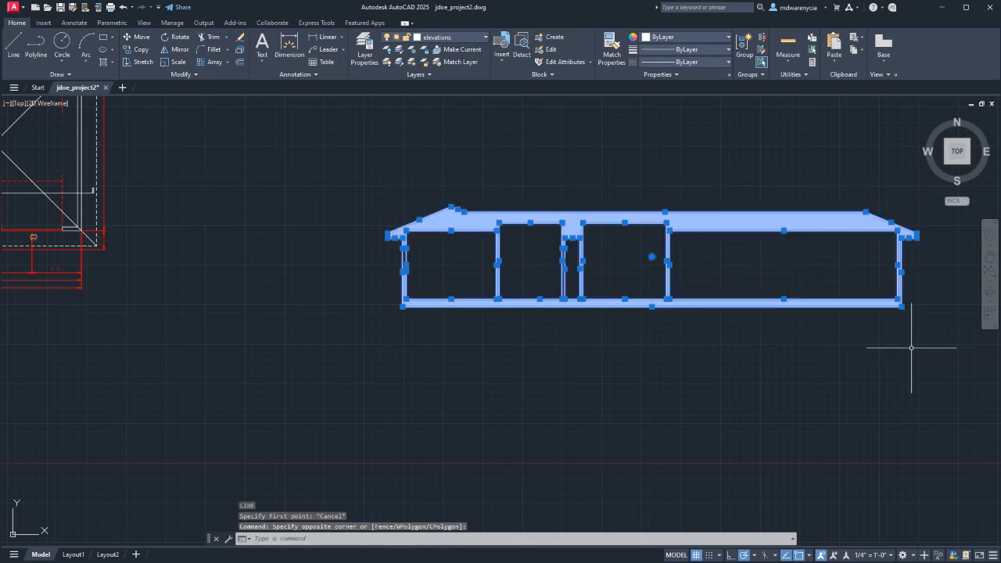
key(ctrl+c)
key(ctrl+v)
middle_drag(378, 456, 380, 404)
click(376, 415)
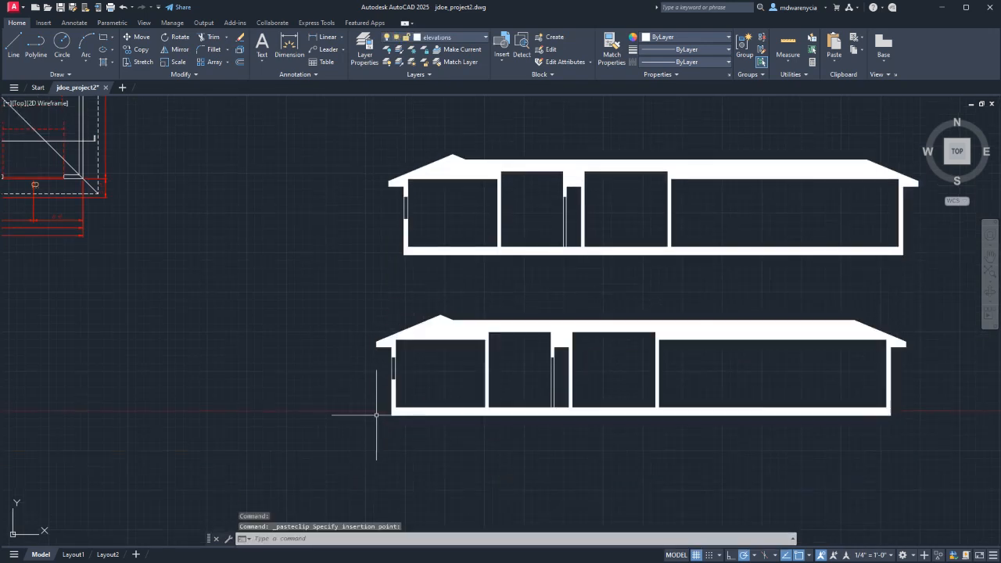
key(Escape)
- Delete the hatch, the left roof slopes and the ridge line from the pasted copy, keeping the right roof slope
click(482, 293)
click(424, 324)
key(Delete)
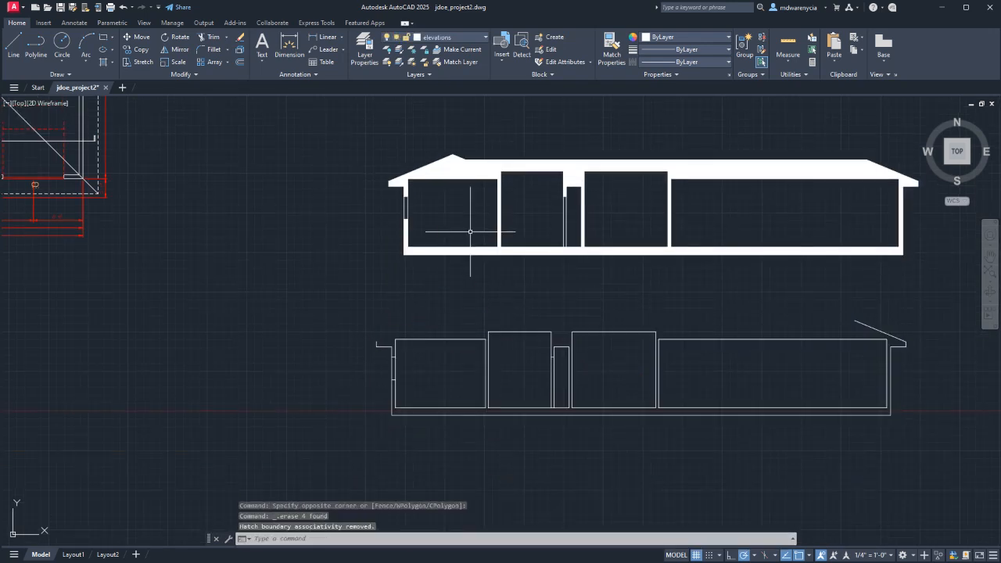
- Move the whole remaining outline of the copied section further down, away from the hatched section
click(941, 455)
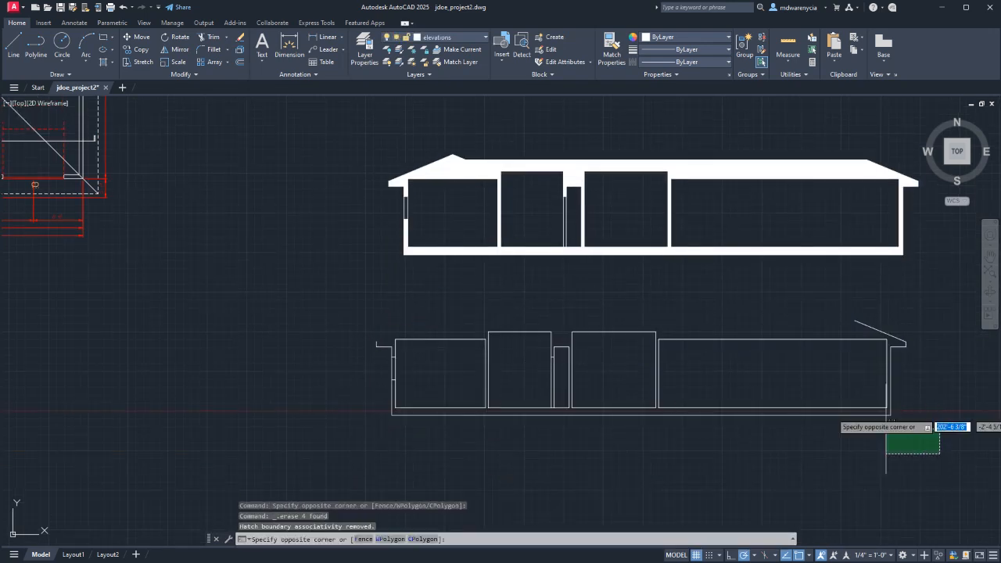
click(300, 287)
middle_drag(299, 287, 290, 174)
text(m)
key(Return)
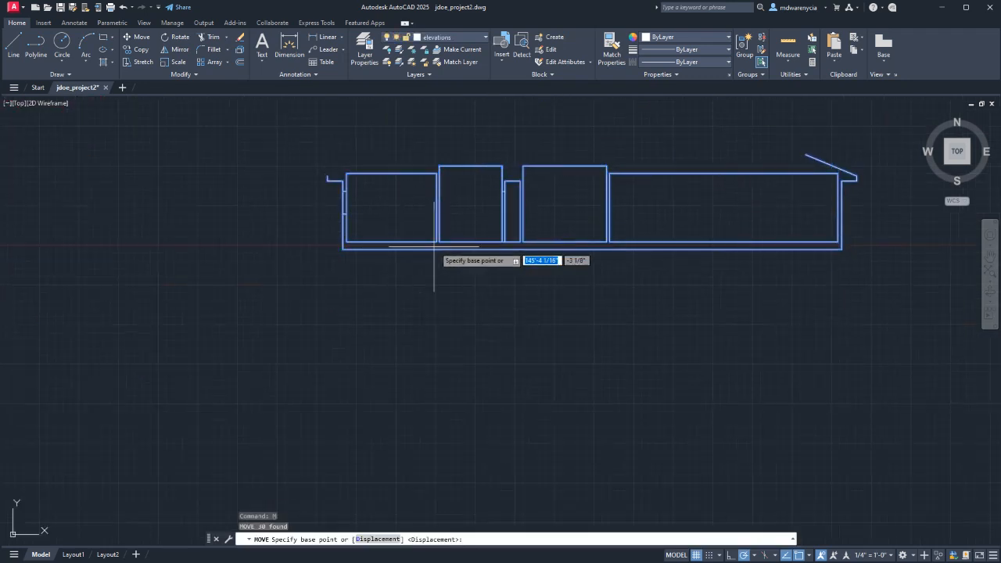
click(461, 283)
key(Escape)
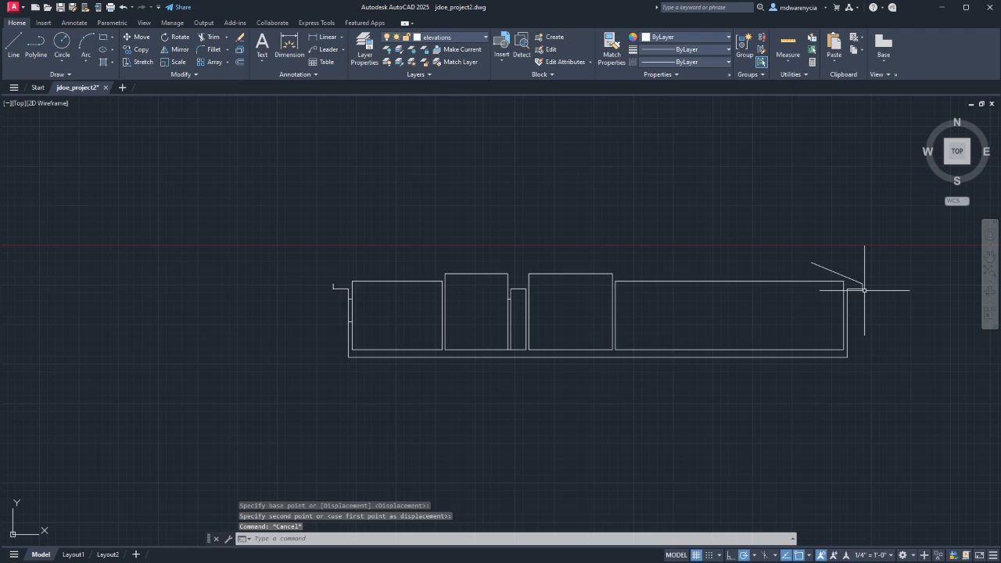
- Stretch the upper end of the copy's right roof slope up along its own direction, past the middle of the building
click(829, 269)
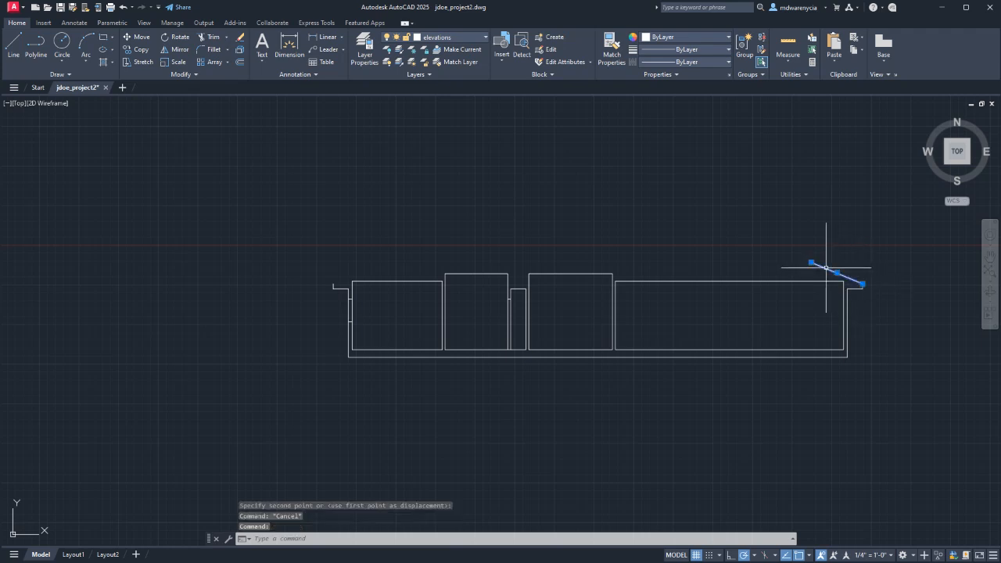
click(811, 263)
middle_drag(641, 172, 735, 240)
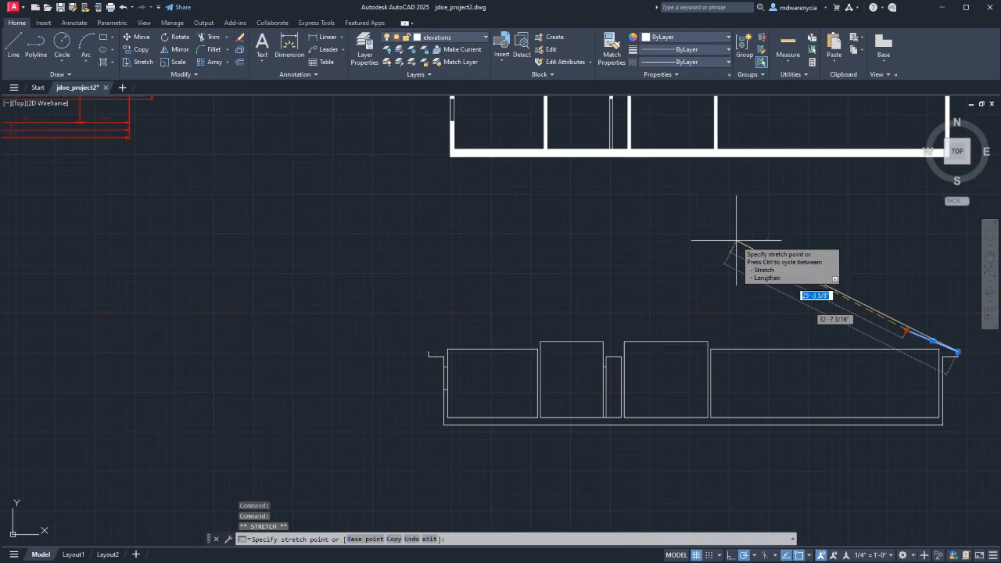
click(587, 195)
key(Escape)
key(Escape)
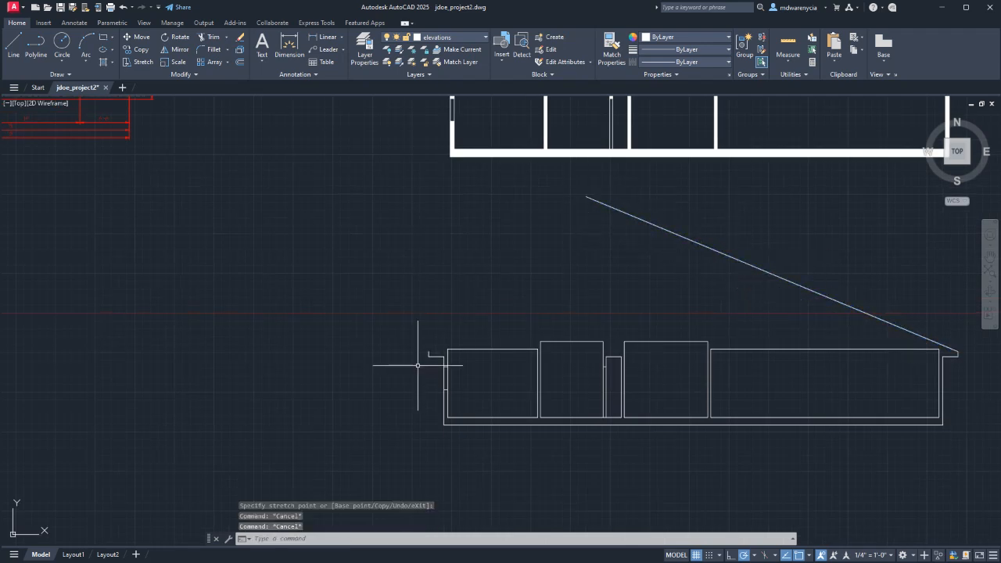
click(693, 233)
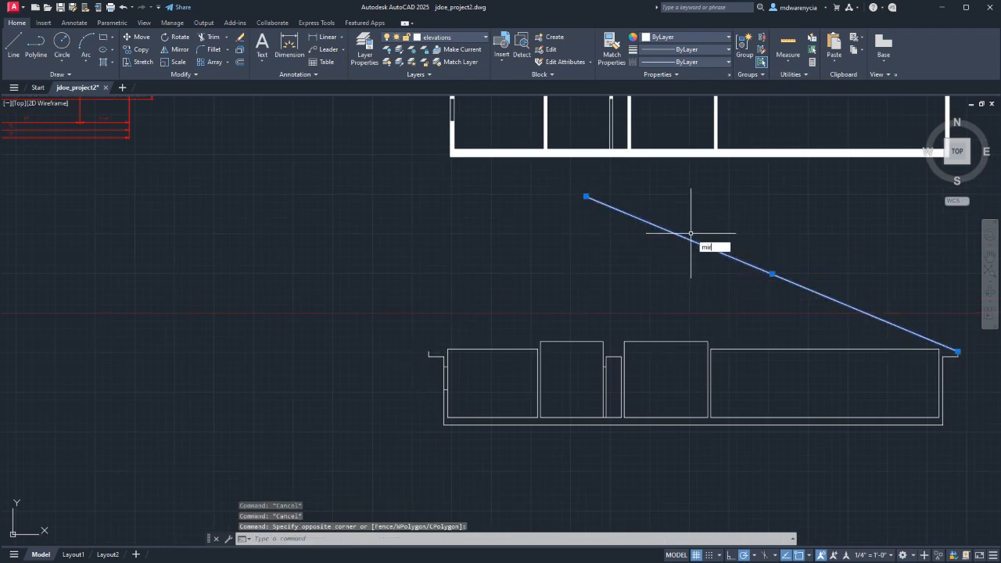
text(mir)
key(Return)
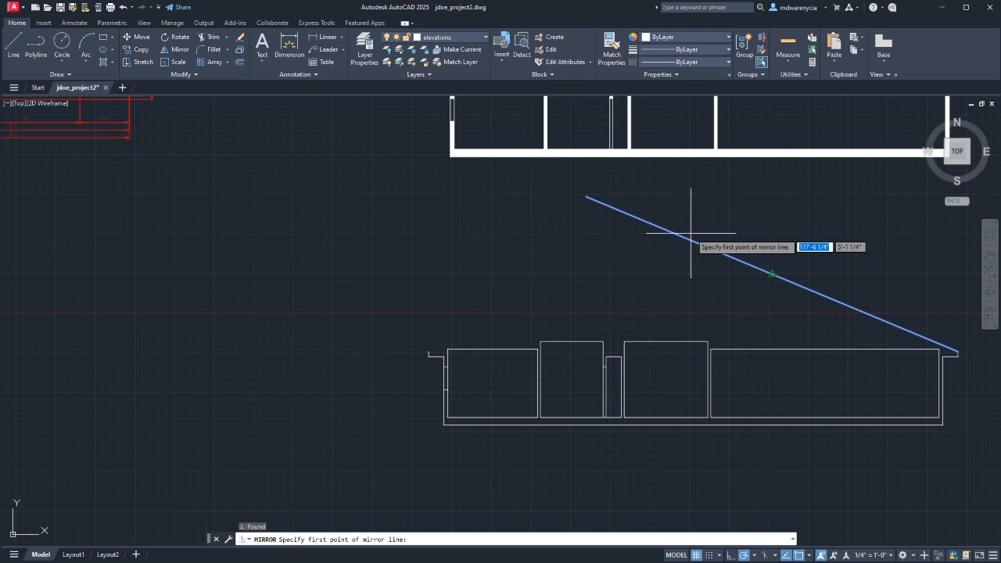
click(693, 424)
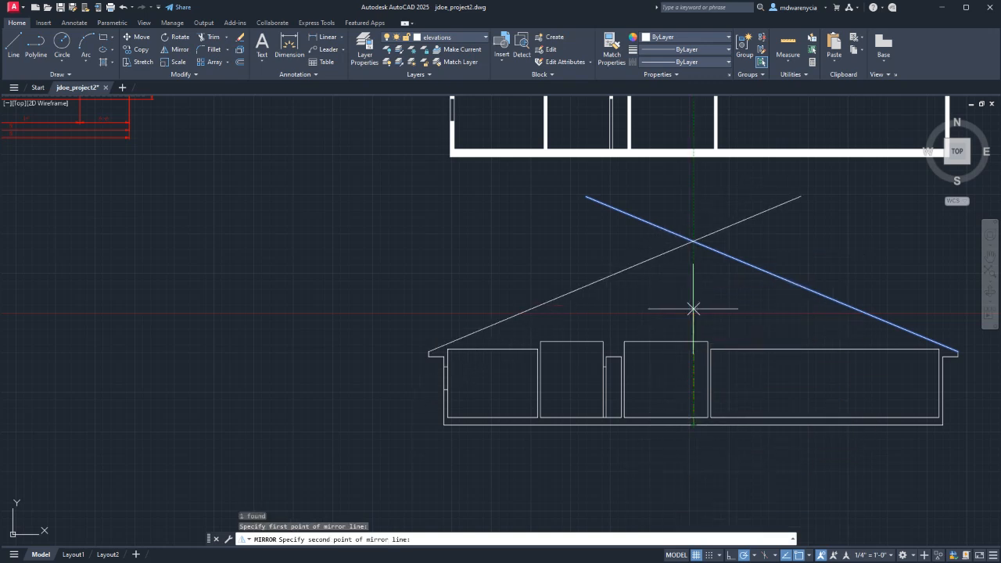
click(697, 305)
key(Escape)
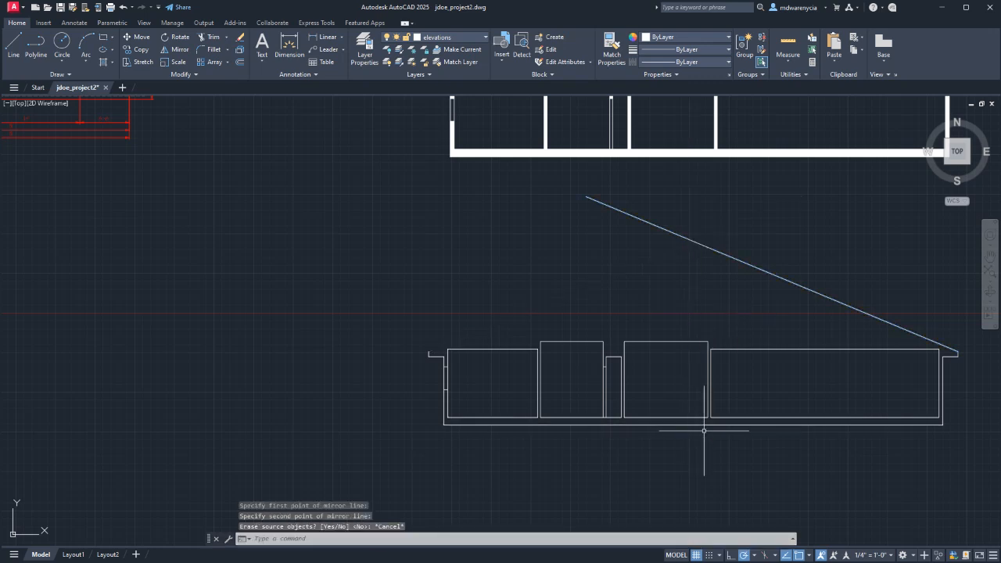
- Mirror the extended roof slope about the vertical line through the midpoint of the slab's bottom edge, keeping the source line
key(Return)
click(743, 290)
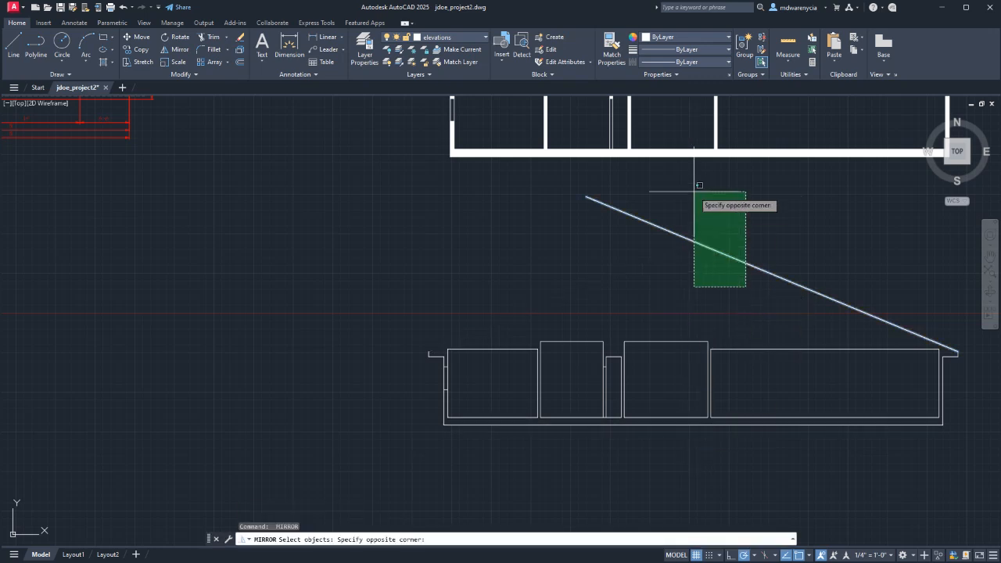
click(693, 193)
key(Return)
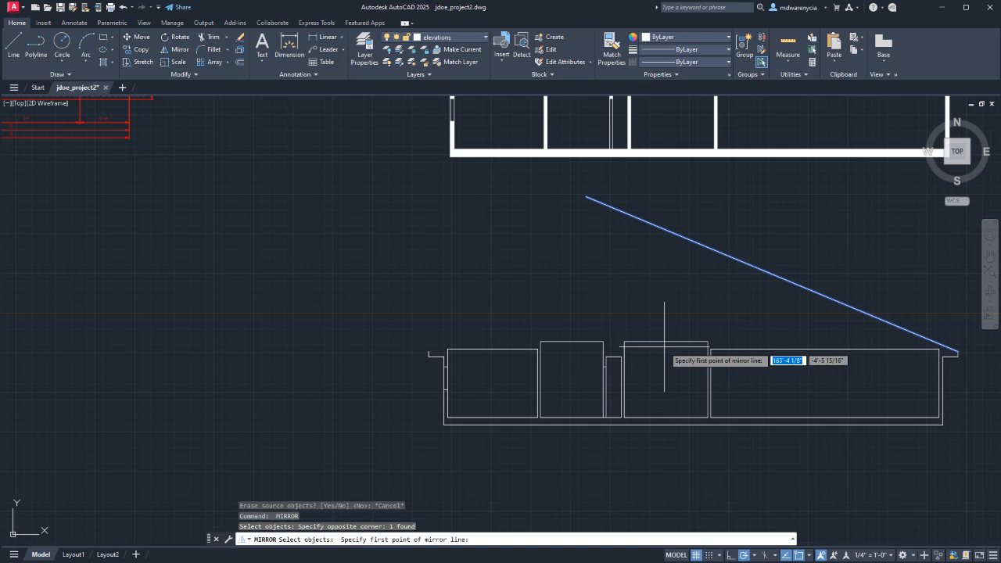
click(693, 425)
click(693, 319)
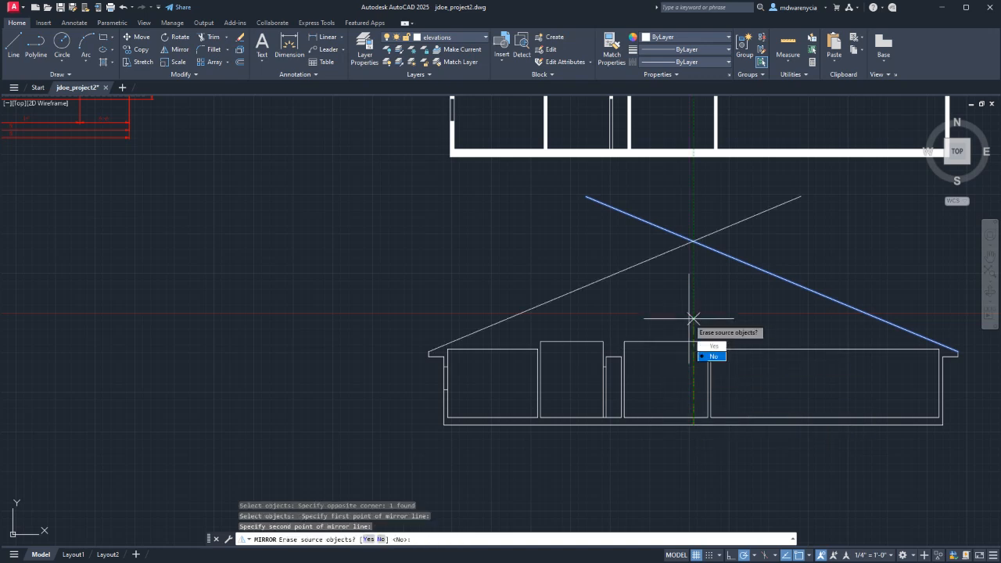
text(n)
key(Return)
key(Escape)
- Trim both roof slopes beyond their crossing point, using the two slopes as cutting edges, to form a single ridge
click(719, 252)
click(660, 213)
text(t)
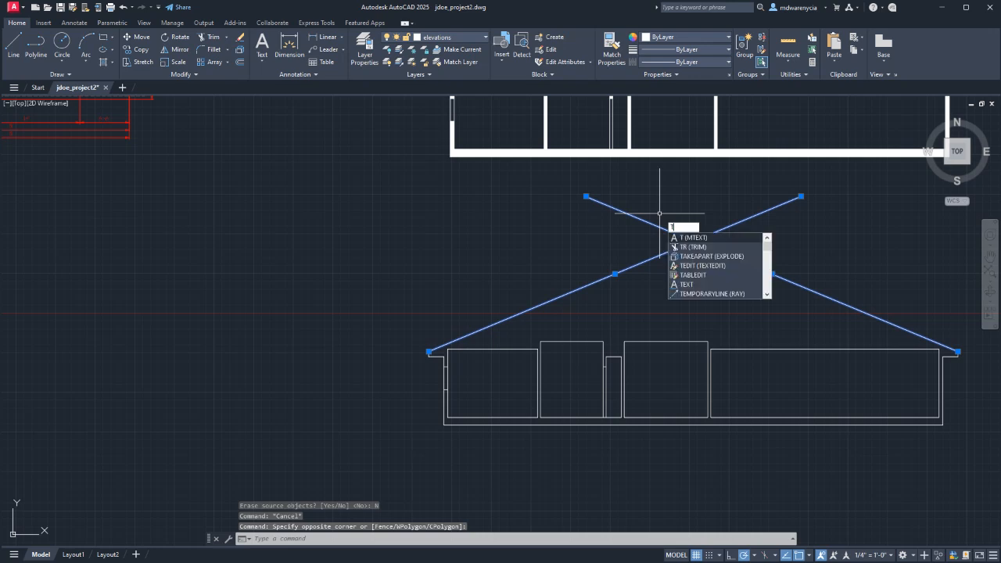
key(BackSpace)
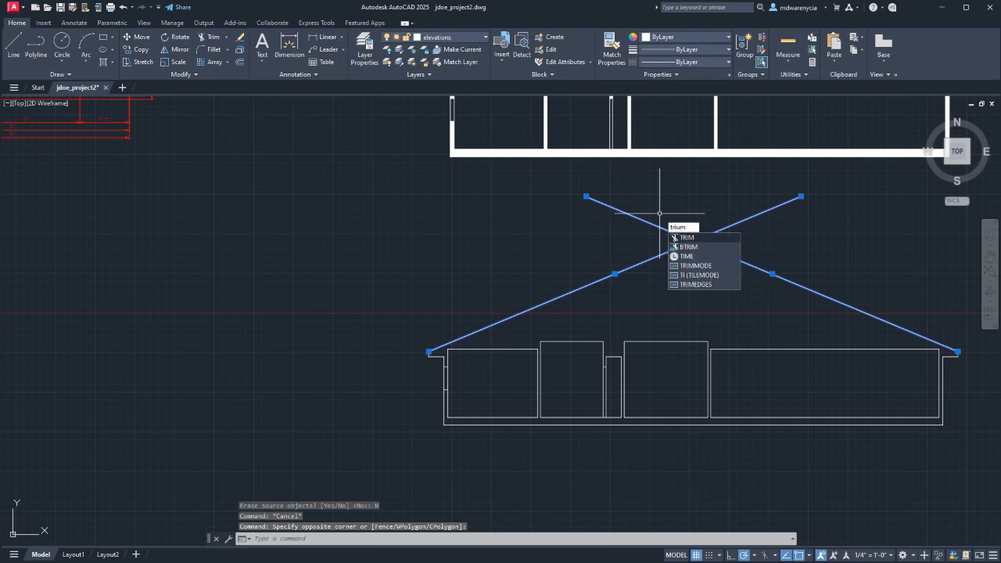
text(trim)
key(Return)
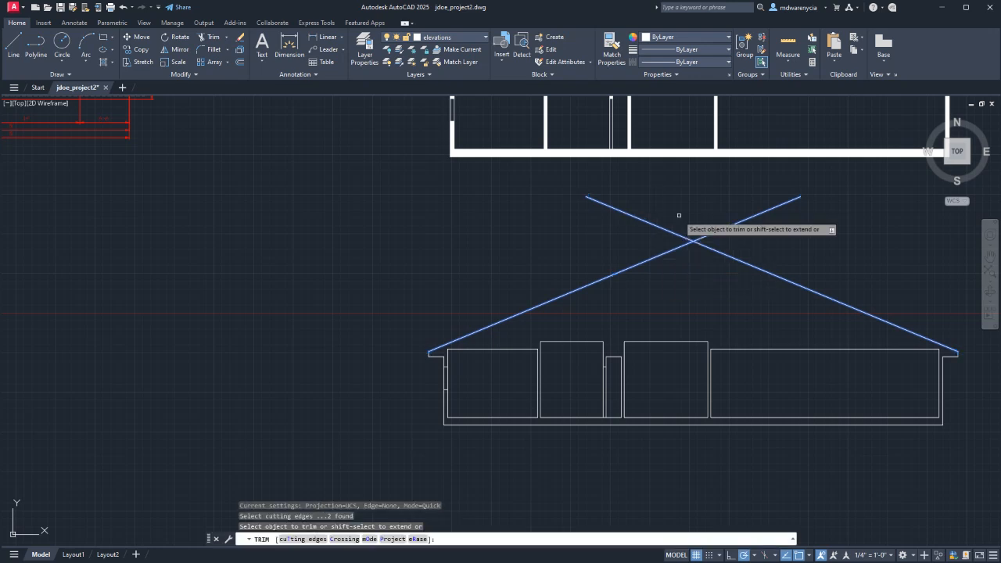
click(759, 214)
click(657, 216)
click(552, 225)
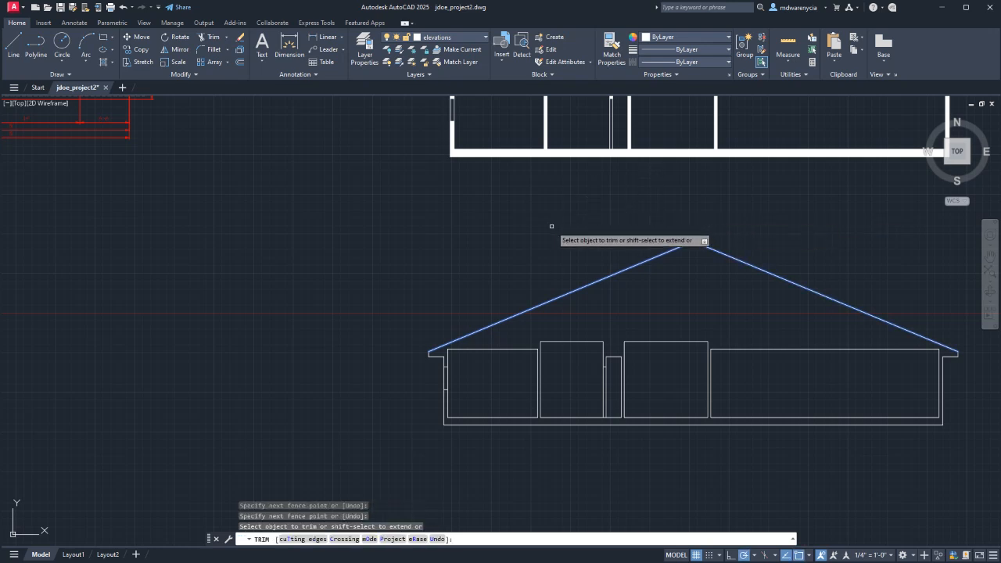
key(Escape)
key(Escape)
middle_drag(680, 276, 479, 262)
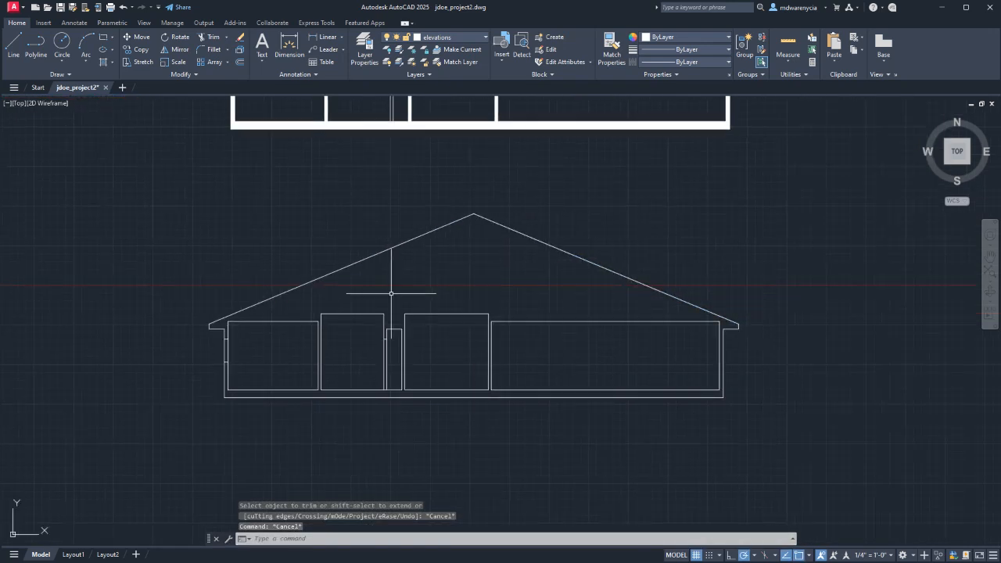
scroll(397, 291, down, 5)
scroll(393, 217, up, 5)
key(Escape)
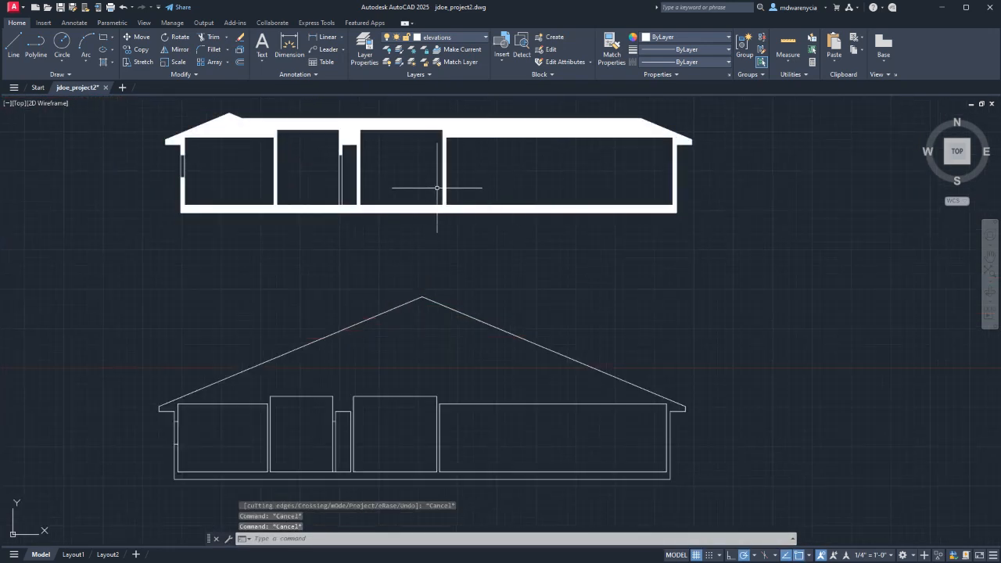
middle_drag(279, 204, 634, 217)
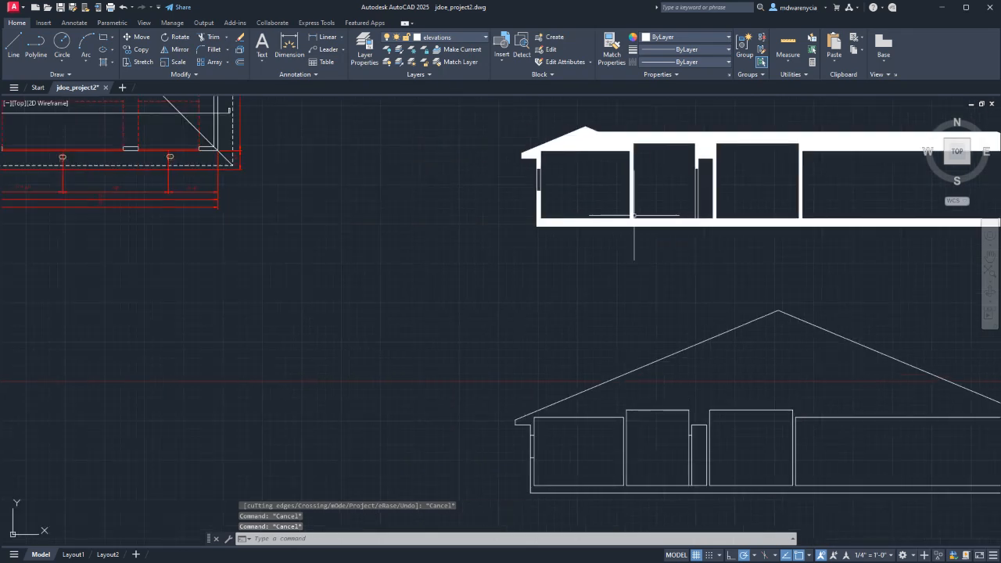
middle_drag(639, 374, 469, 249)
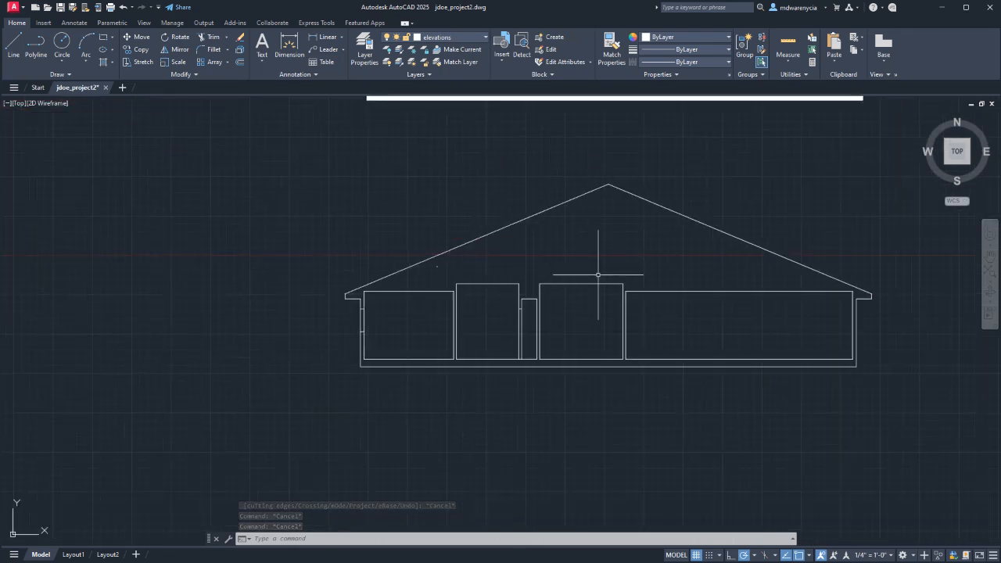
middle_drag(539, 280, 501, 403)
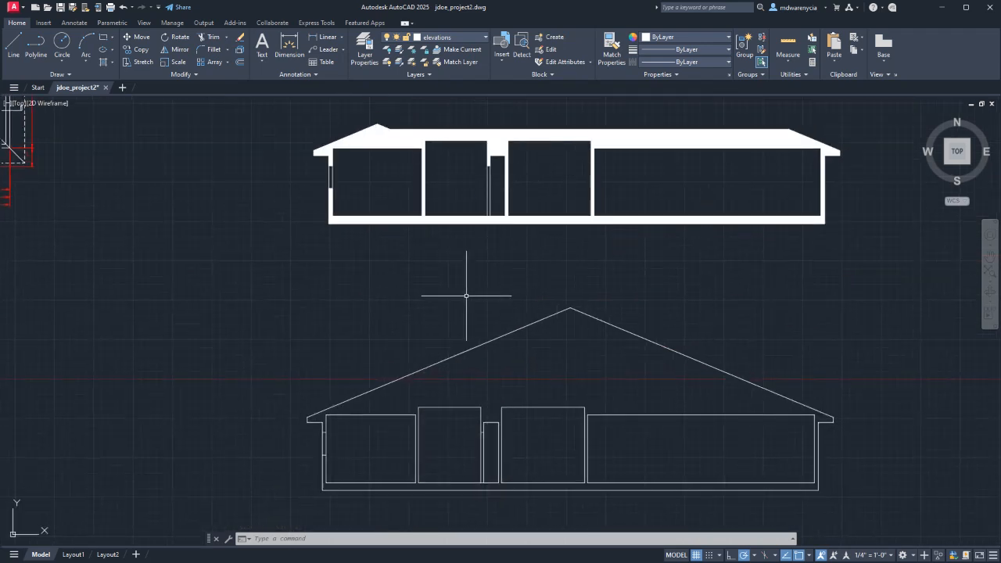
scroll(467, 384, down, 2)
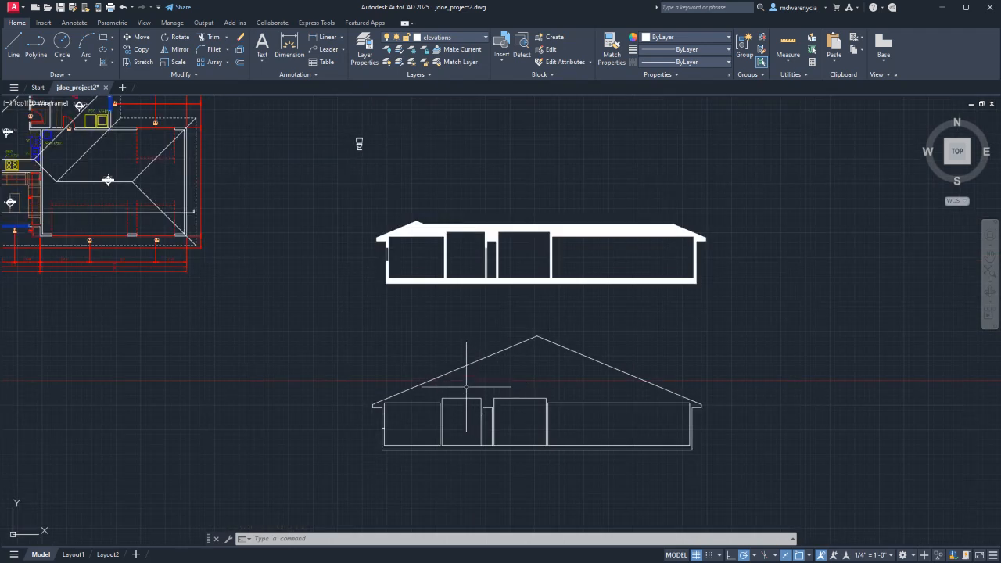
text(trim)
key(Return)
click(530, 373)
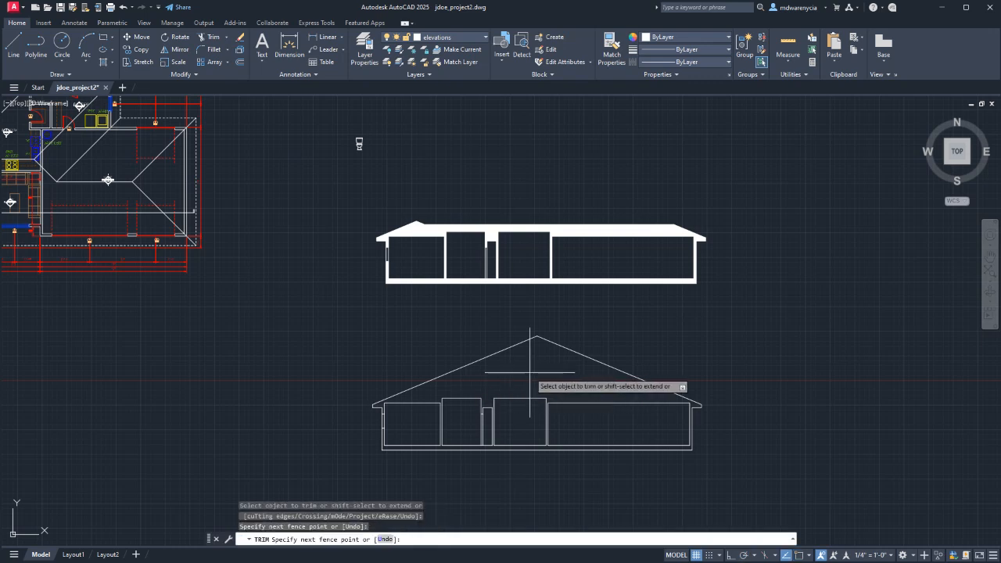
key(Escape)
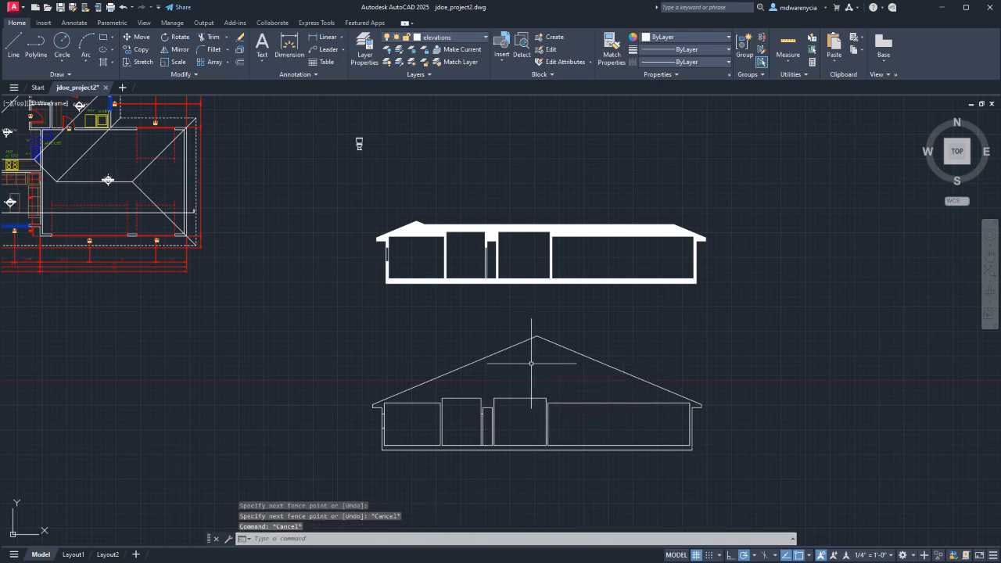
- Fill the cut portions of the lower gable-roofed section, including the roof area, walls and slab, with a solid hatch
text(hatch)
key(Return)
click(524, 385)
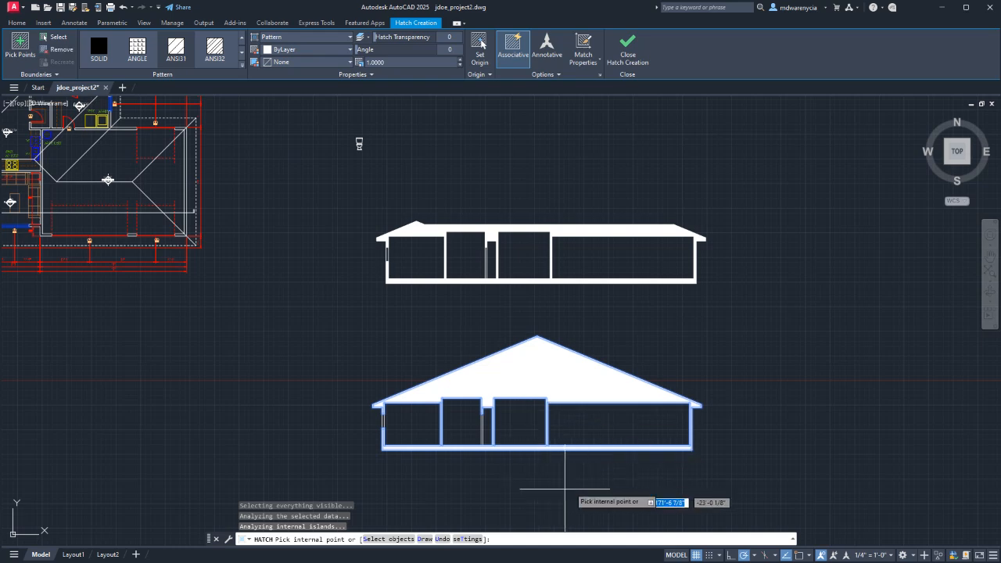
click(627, 49)
middle_drag(408, 344, 477, 284)
key(Escape)
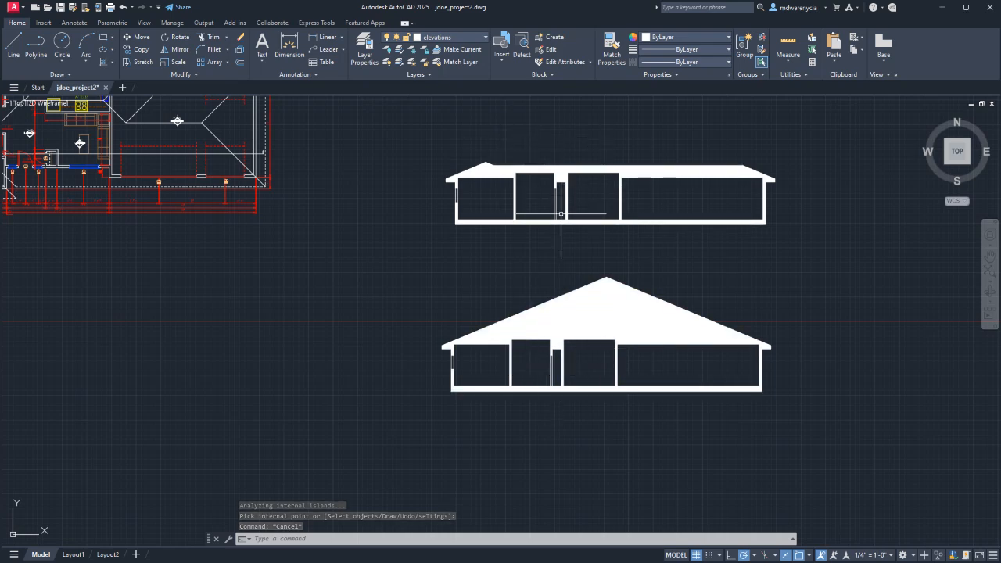
middle_drag(486, 229, 537, 244)
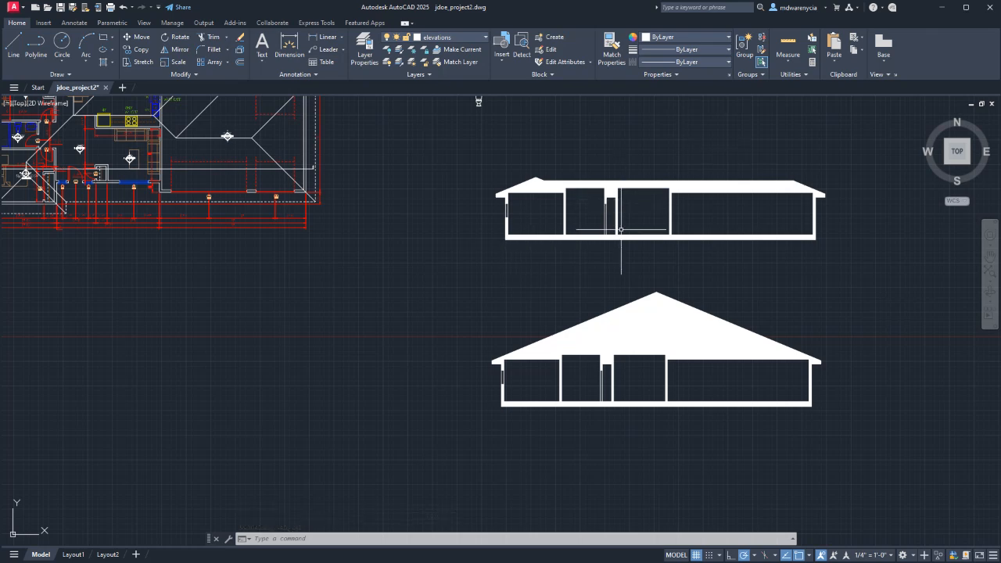
scroll(595, 215, up, 4)
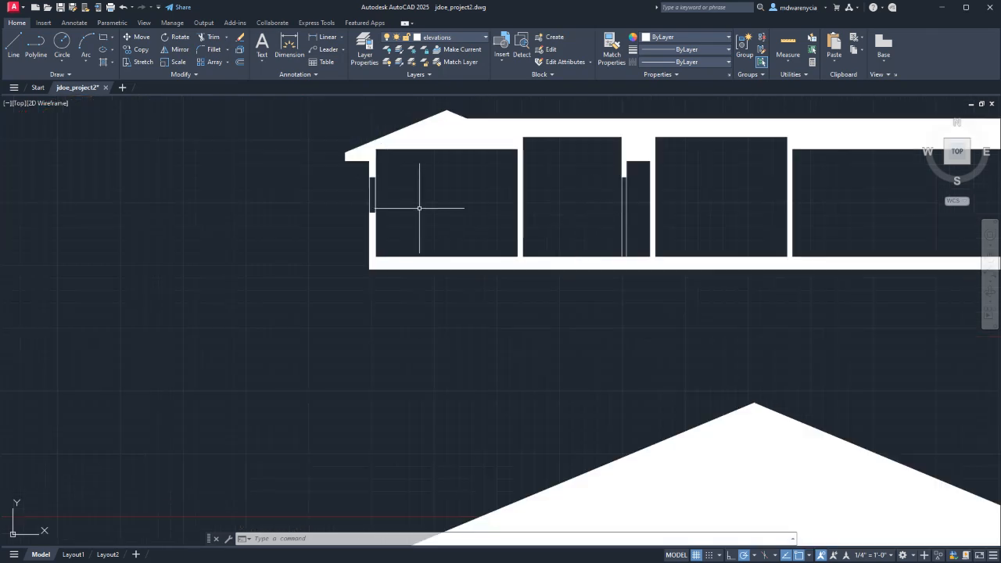
key(Escape)
key(Escape)
scroll(379, 218, down, 4)
middle_drag(390, 232, 443, 247)
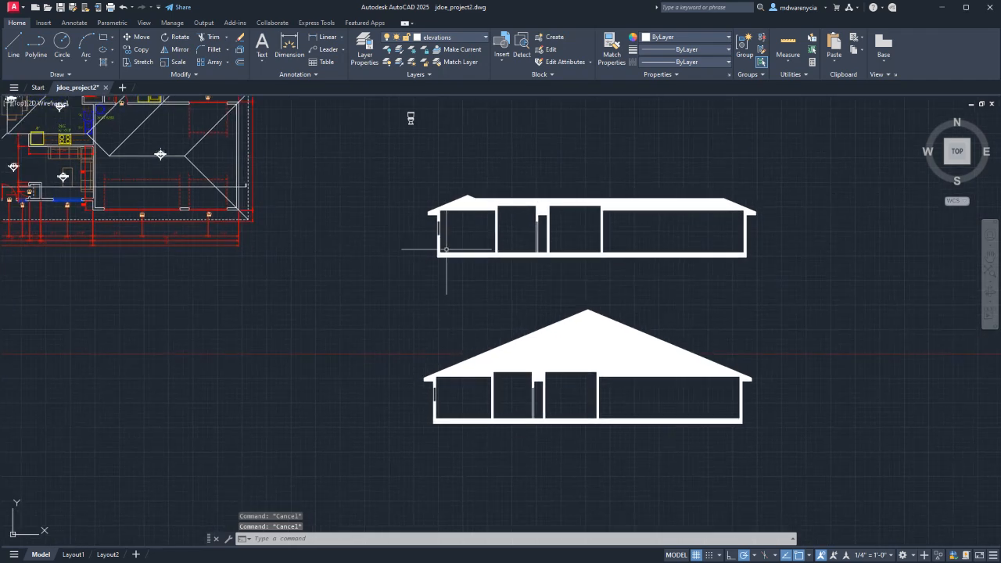
- Try a footing outline with a narrow stem and flared base, drawn as lines beneath the left slab corner of the upper section
scroll(445, 272, up, 6)
text(l)
key(Return)
click(413, 207)
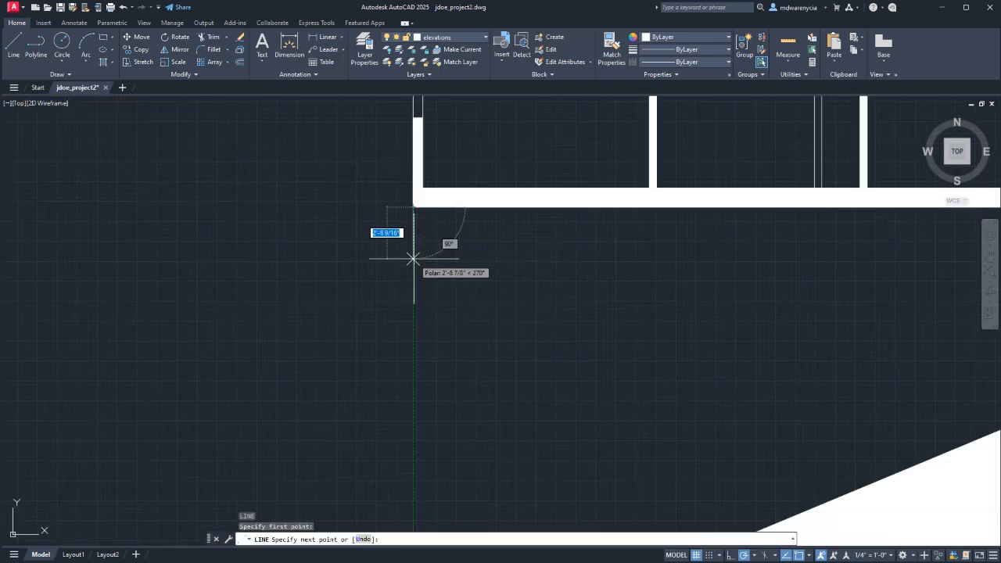
click(413, 237)
scroll(405, 247, up, 4)
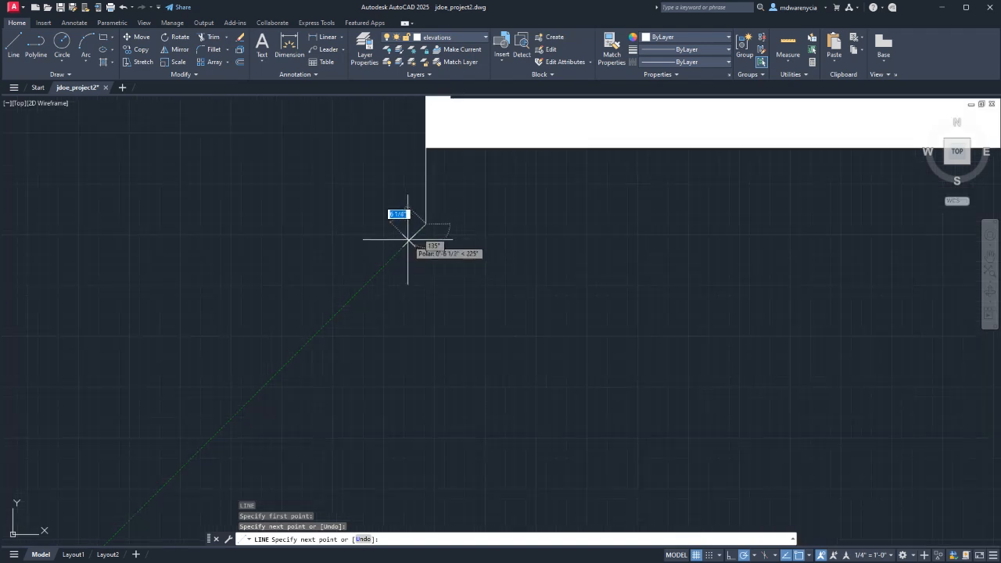
click(416, 234)
click(415, 248)
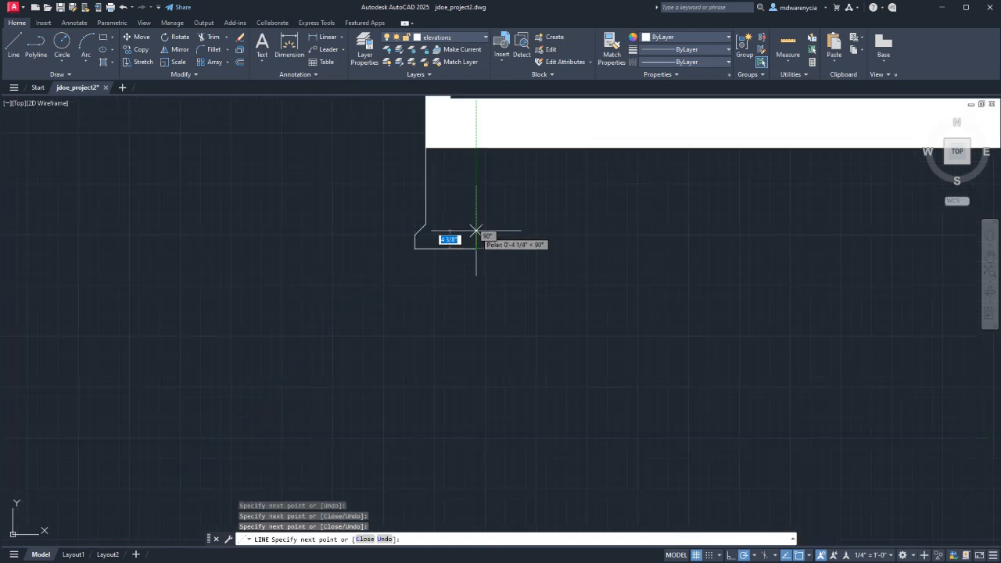
click(463, 247)
click(468, 226)
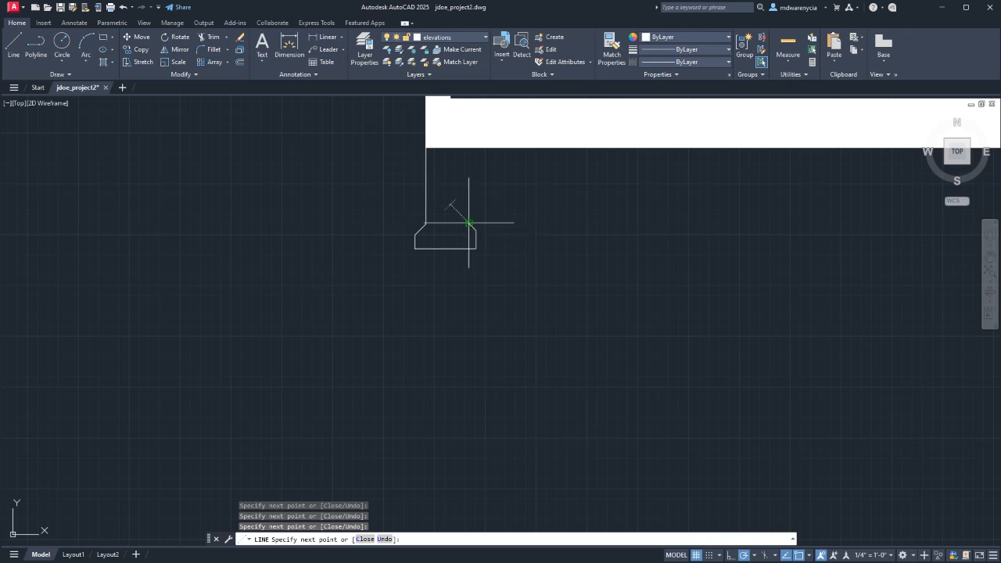
key(Escape)
- Erase the footing outline beneath the left slab corner of the upper section
scroll(452, 259, down, 4)
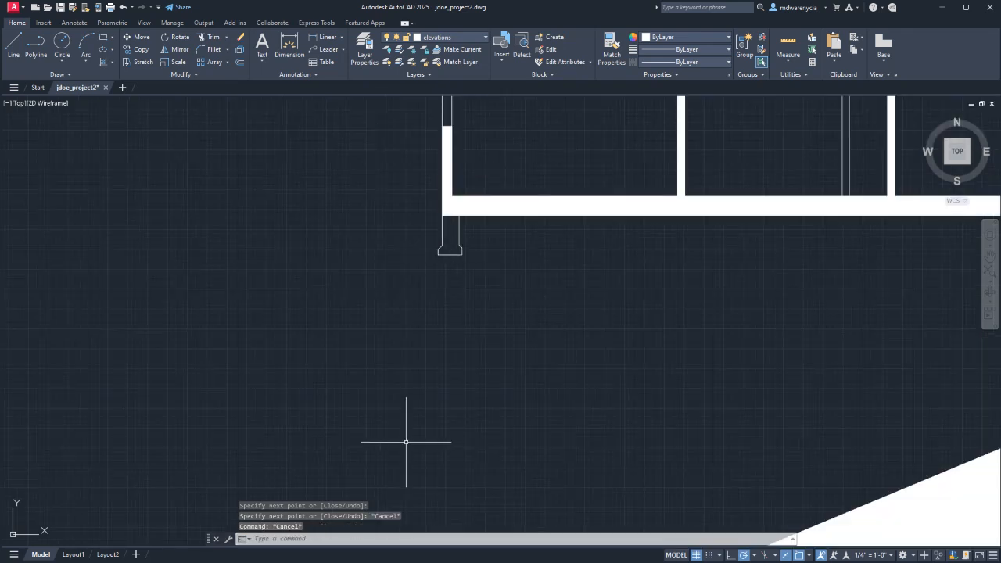
scroll(401, 423, down, 2)
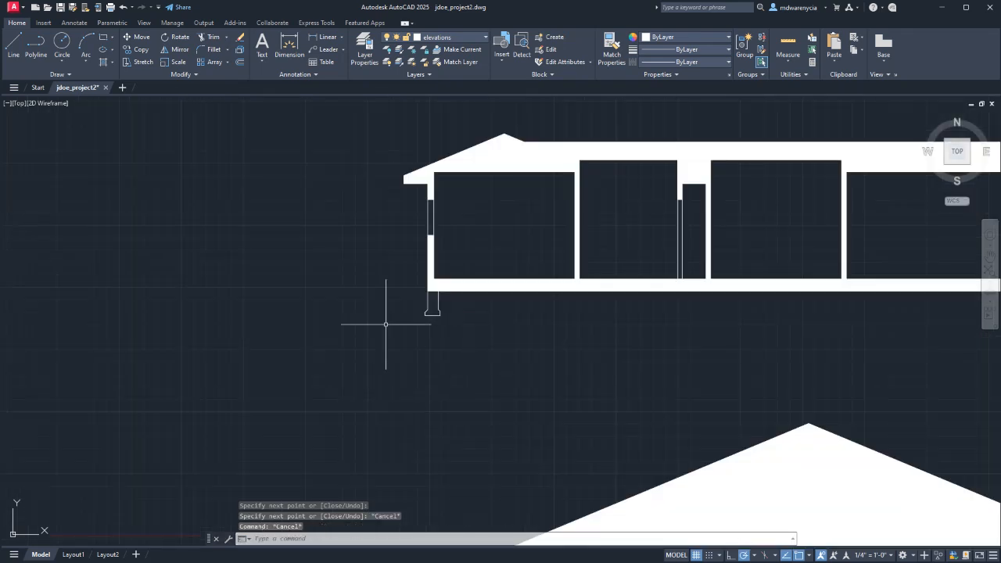
click(458, 352)
click(393, 313)
key(Delete)
- Delete the solid hatch from the upper building section, keeping its outline
scroll(486, 331, down, 6)
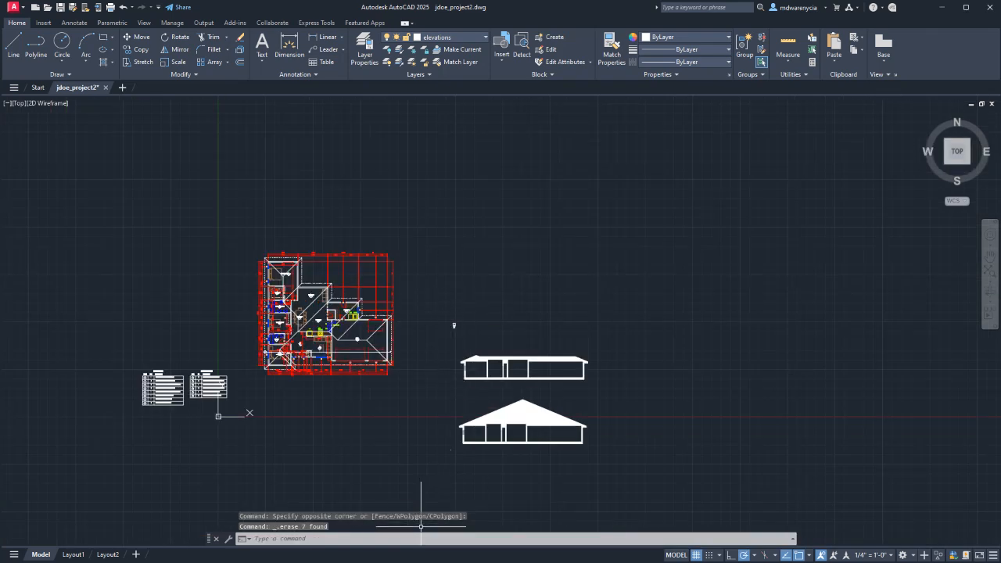
middle_drag(472, 416, 469, 342)
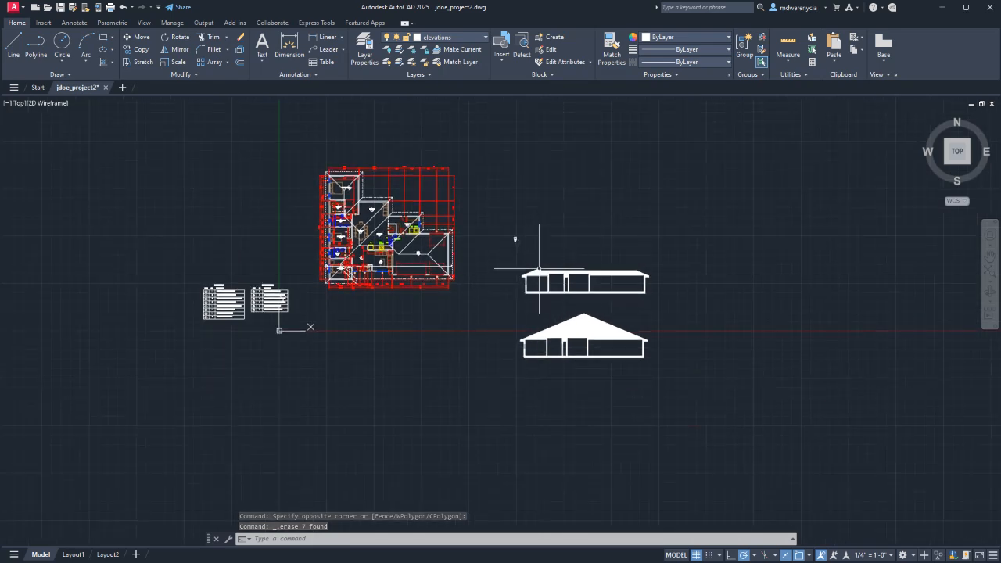
scroll(531, 266, up, 5)
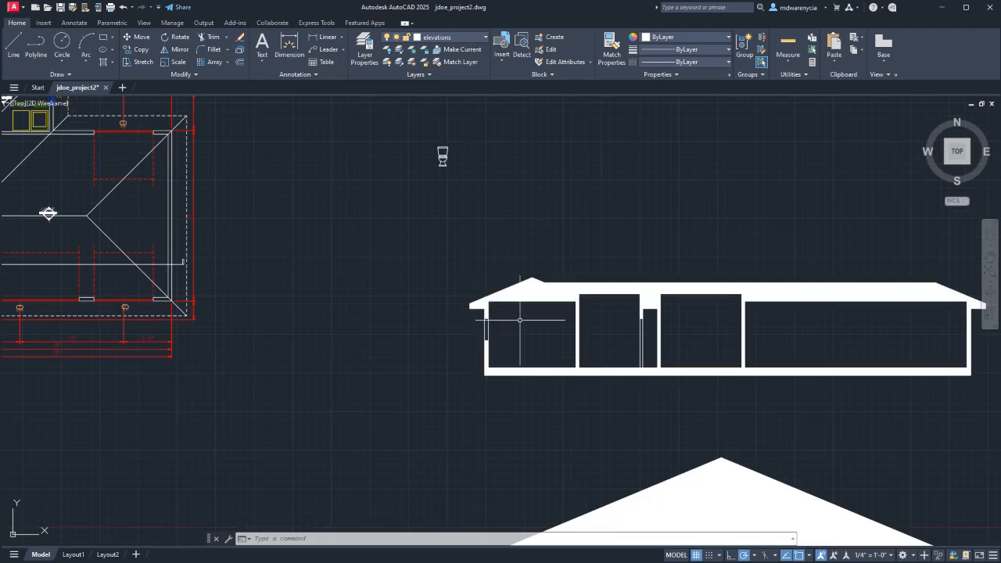
click(550, 285)
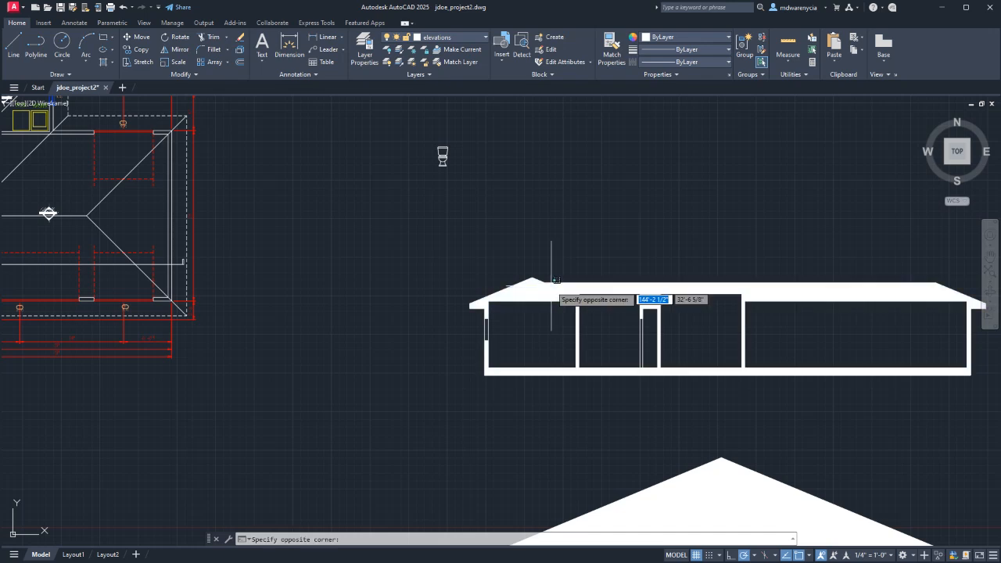
click(547, 294)
key(Delete)
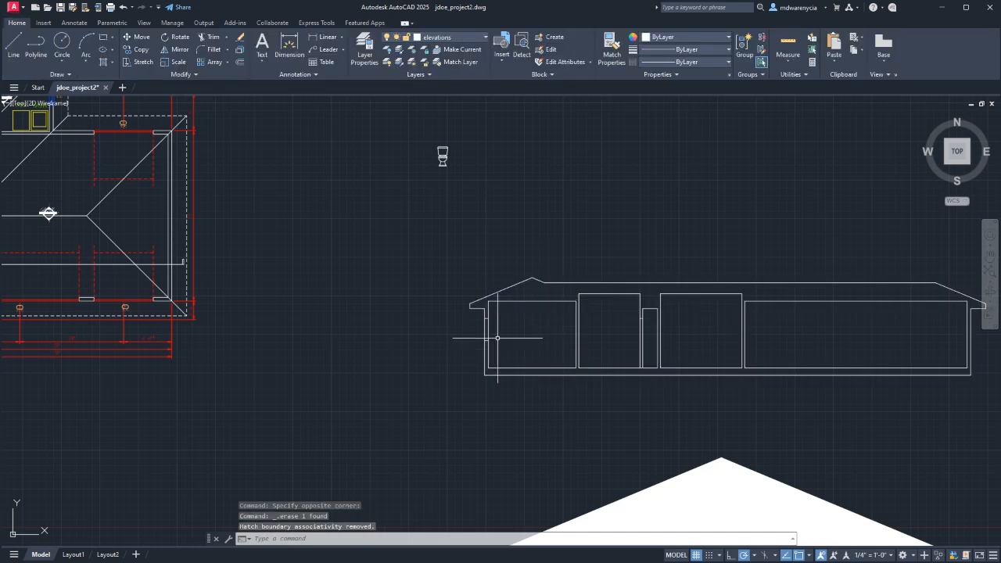
- Copy the left end of the upper section, with its eave, outer wall, first room and slab lines, and paste it in the empty area below the floor plan
click(491, 397)
click(416, 298)
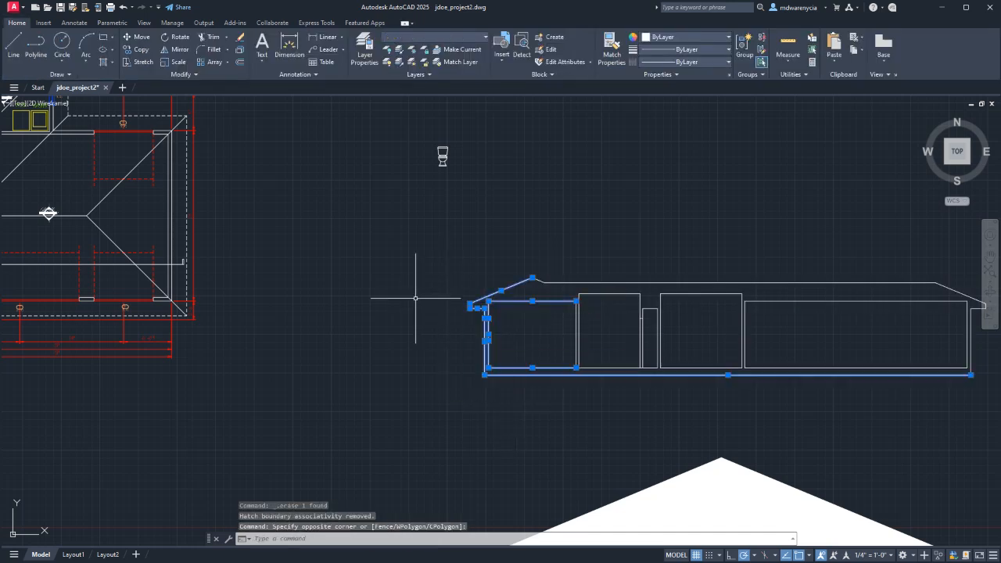
key(ctrl+c)
scroll(271, 329, down, 4)
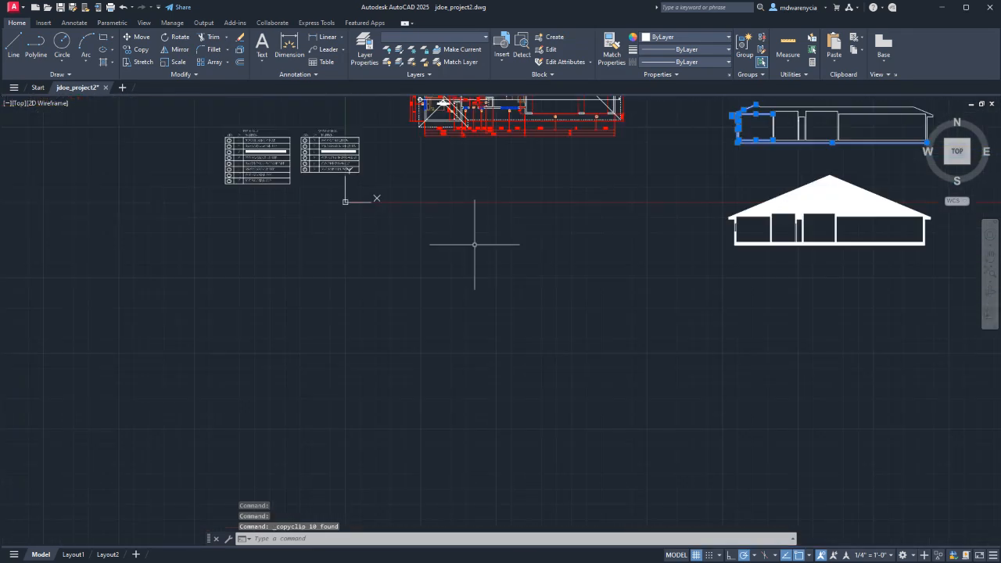
key(ctrl+v)
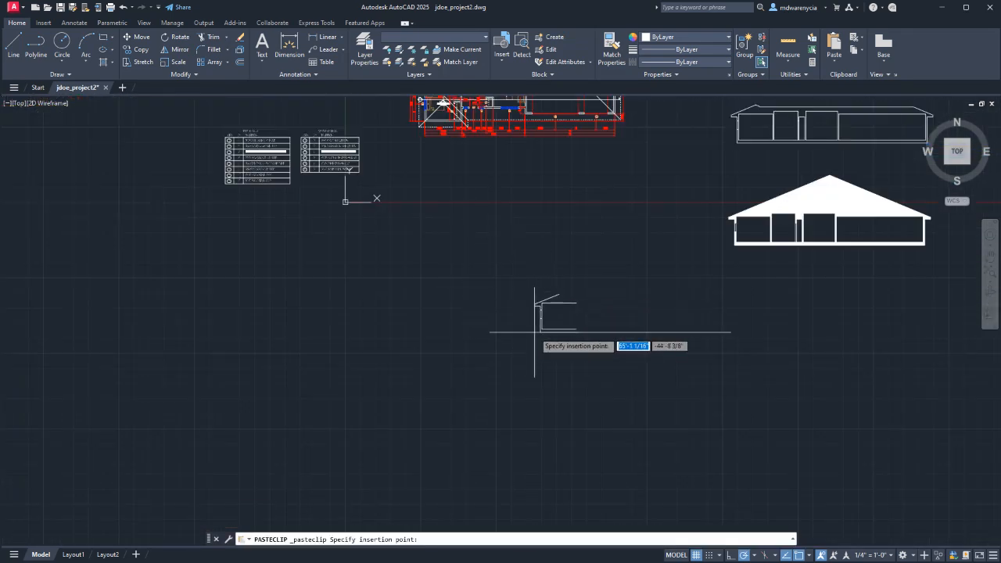
click(551, 336)
key(Escape)
key(Escape)
- Stretch the left end of the pasted copy's floor line to the outer face of the wall
scroll(553, 336, up, 5)
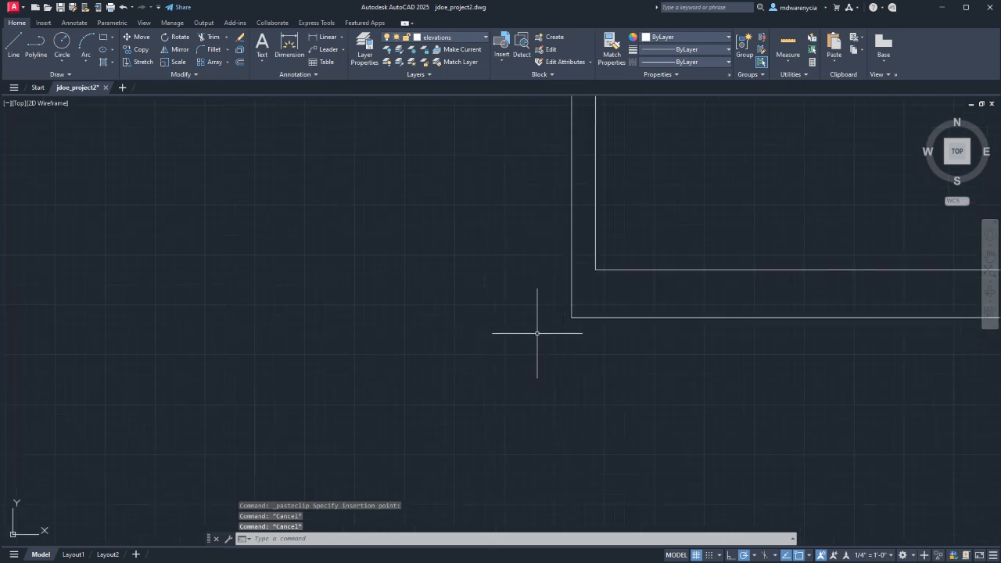
scroll(625, 241, up, 2)
click(604, 329)
click(577, 356)
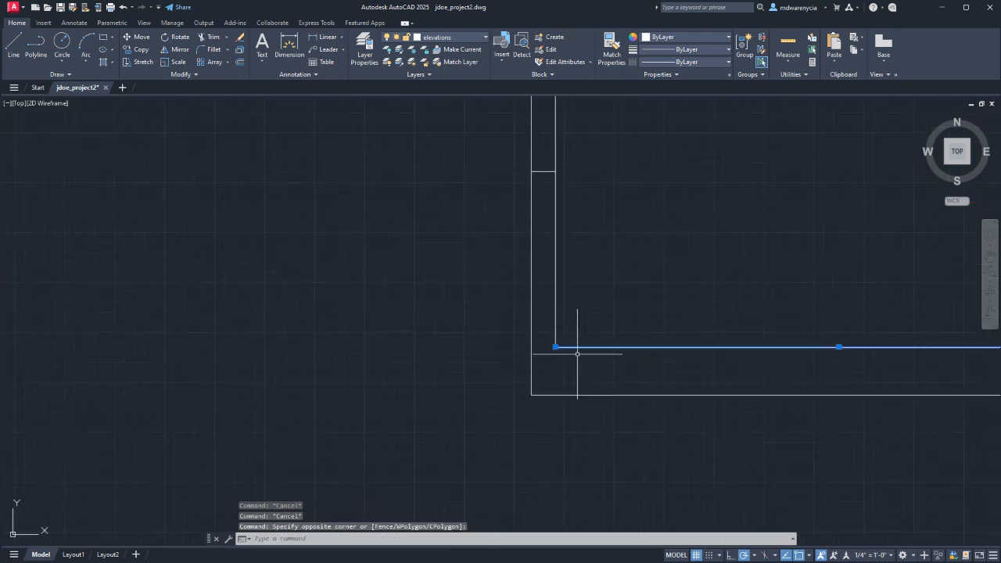
click(555, 347)
key(Escape)
key(Escape)
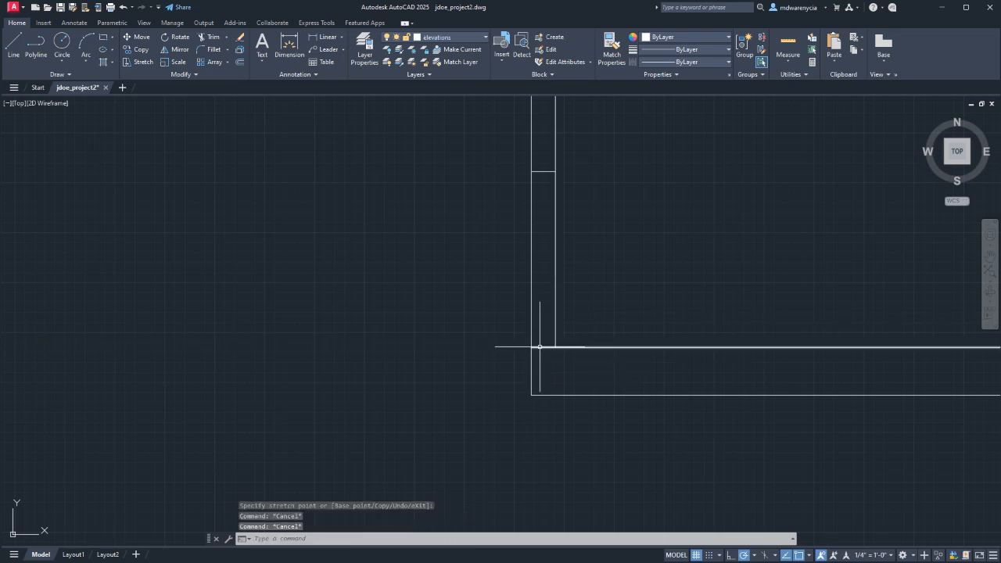
- Shorten the pasted slab's long bottom edge from its right end so that it stops beneath the first room
middle_drag(633, 313, 543, 402)
scroll(476, 358, down, 4)
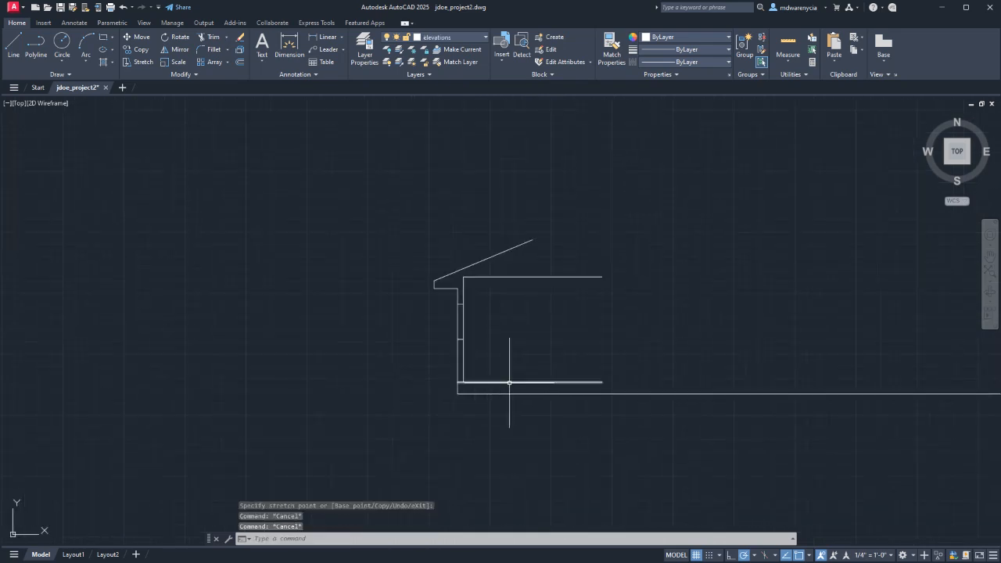
scroll(695, 419, down, 4)
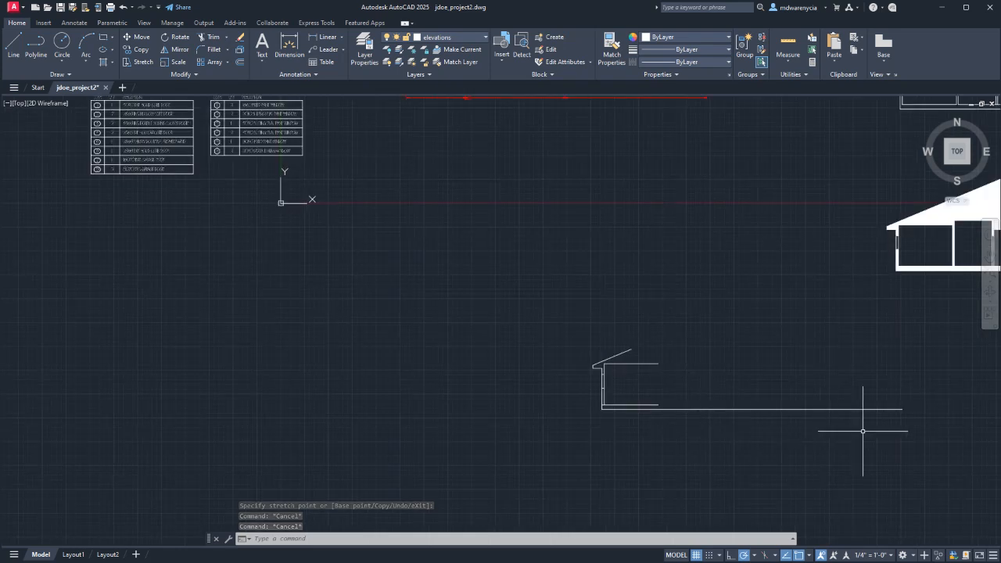
click(945, 417)
click(880, 402)
click(904, 409)
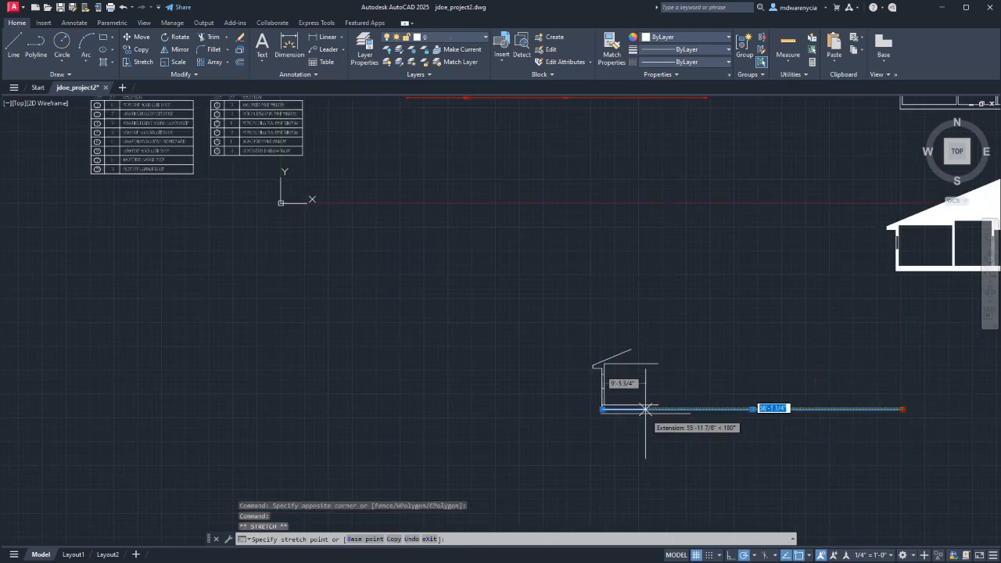
key(Escape)
scroll(595, 407, up, 5)
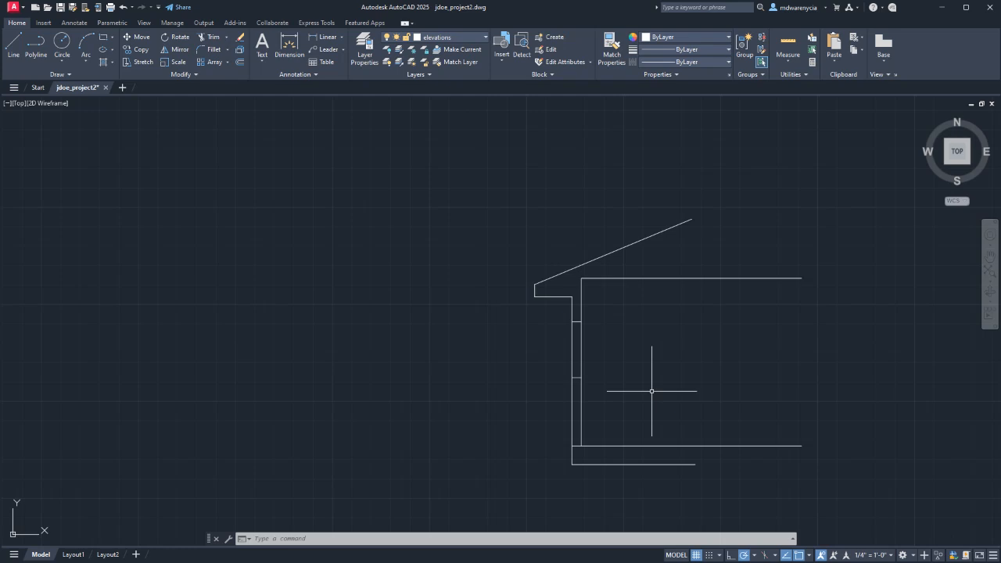
key(Escape)
key(Escape)
scroll(580, 423, up, 4)
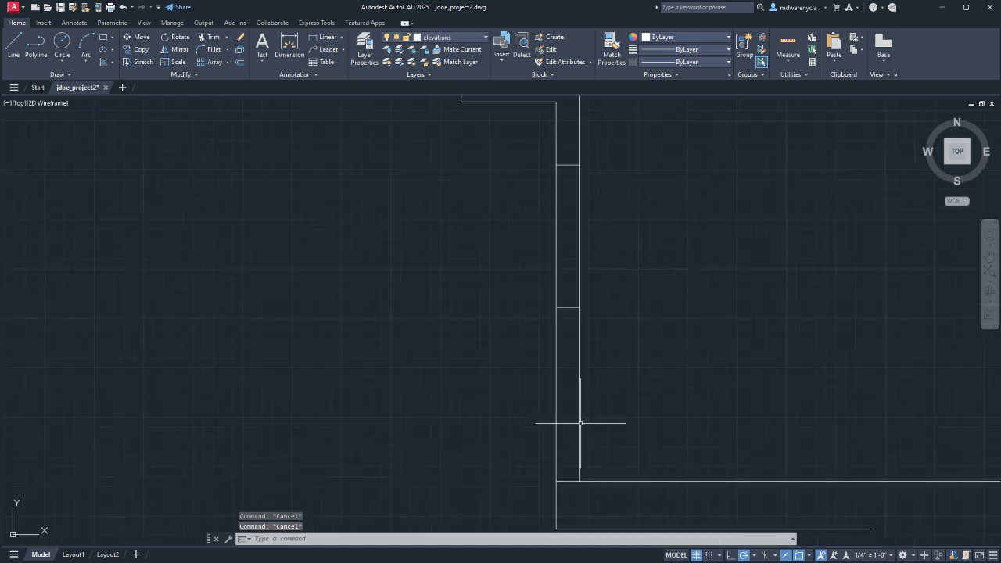
scroll(582, 423, up, 4)
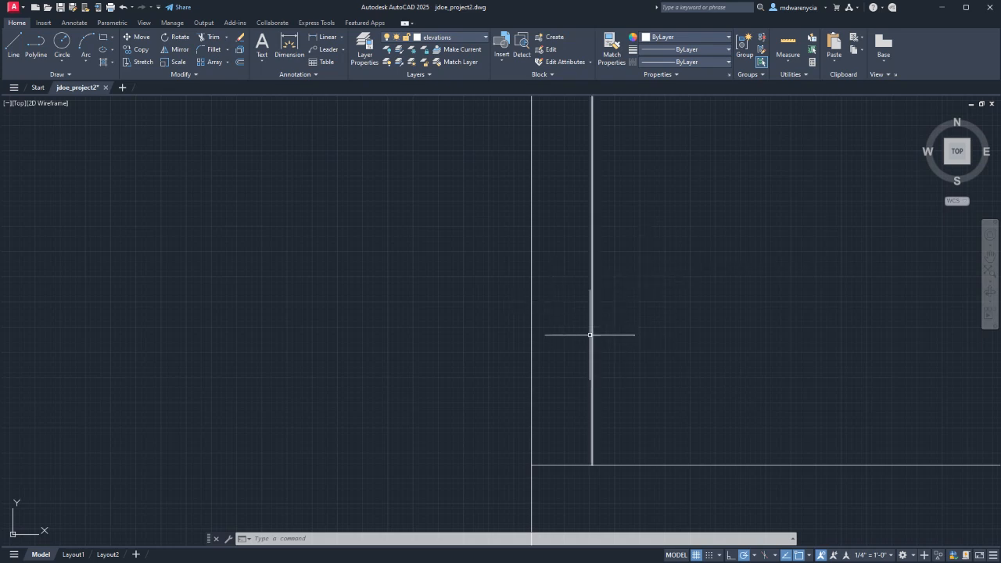
click(631, 372)
click(574, 311)
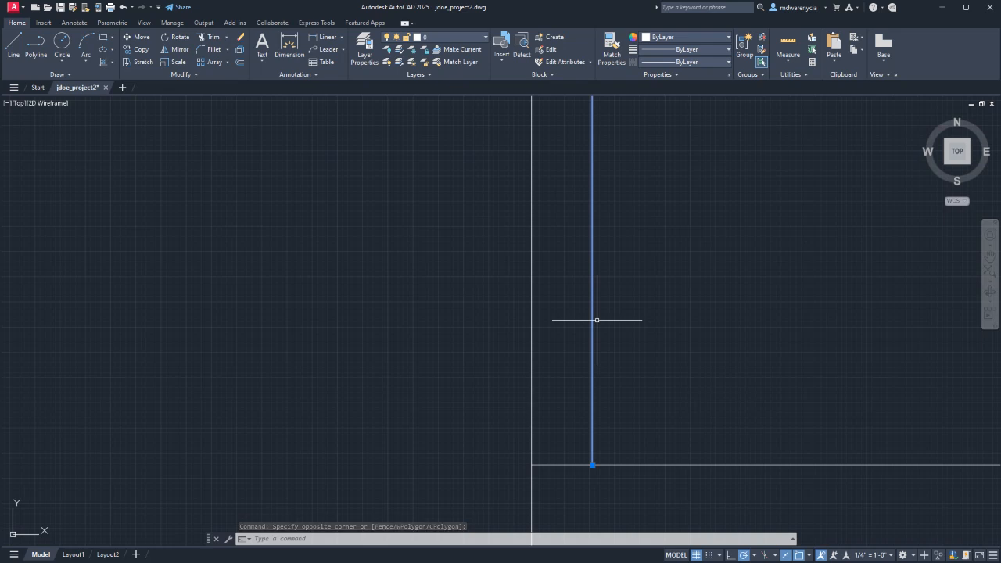
text(OF)
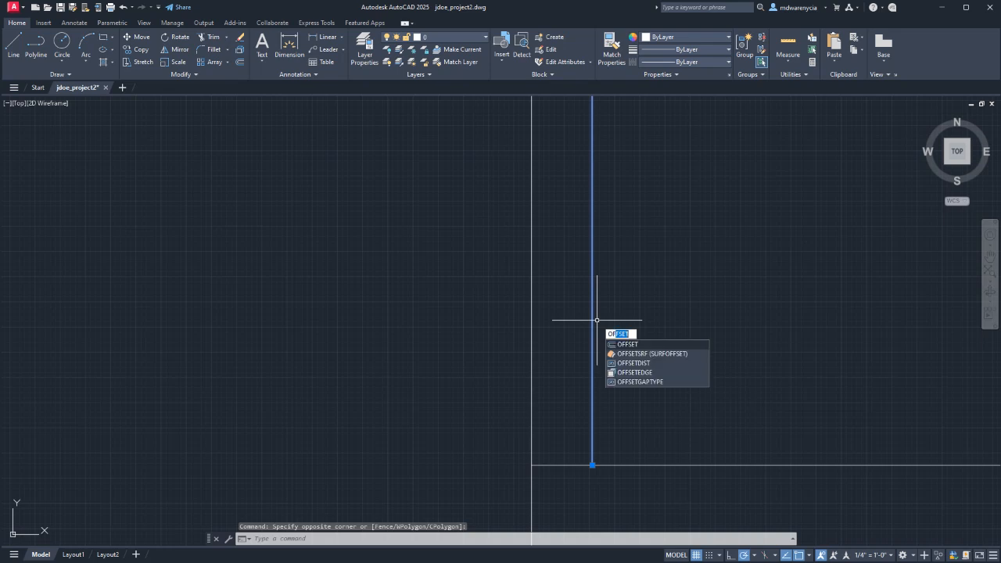
text(FSET)
key(Return)
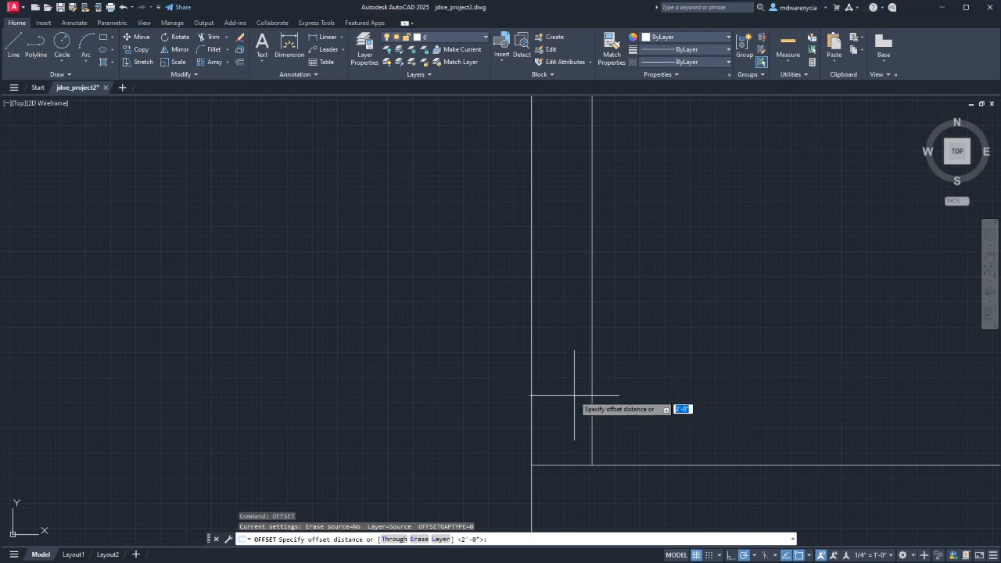
key(Escape)
- Offset the inner wall face line 0.5" toward the inside of the wall
click(613, 417)
click(566, 375)
text(offs)
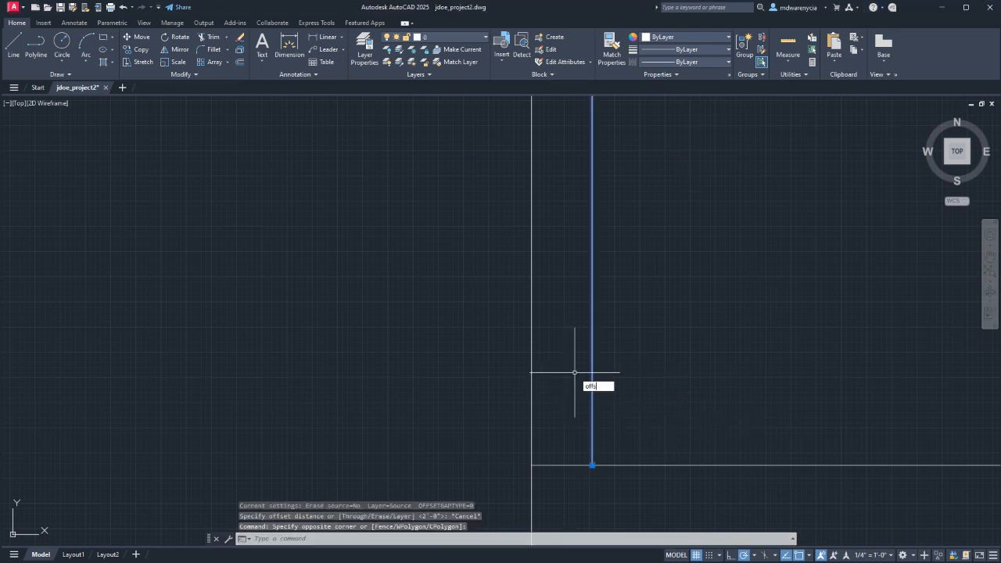
key(Return)
text(.5)
key(Return)
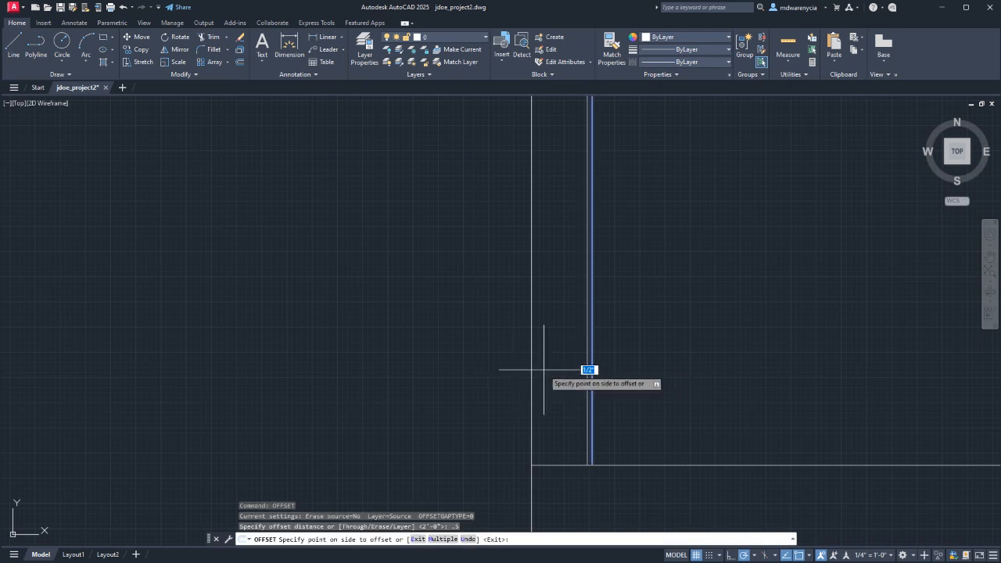
click(540, 364)
key(Escape)
scroll(530, 349, down, 2)
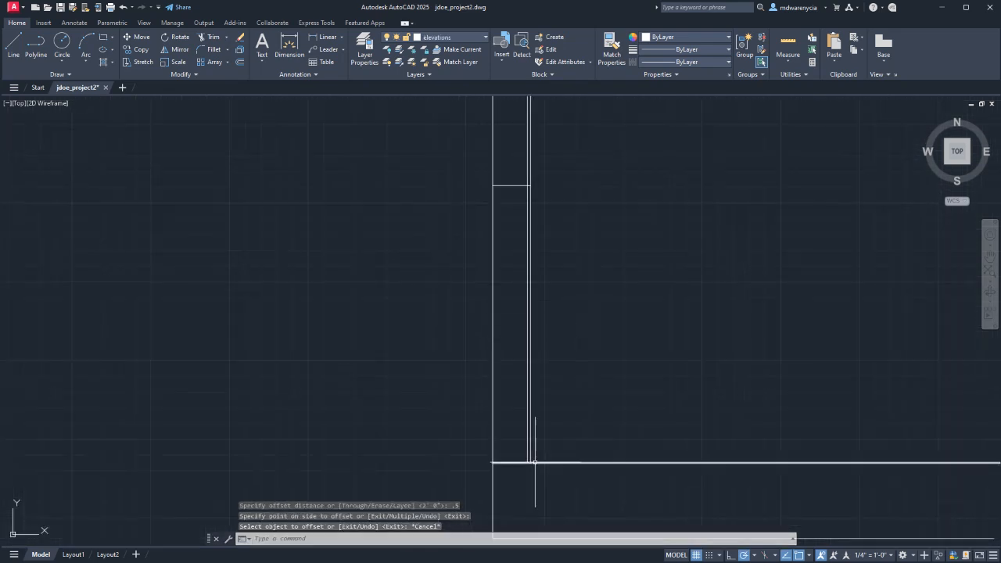
scroll(530, 350, down, 2)
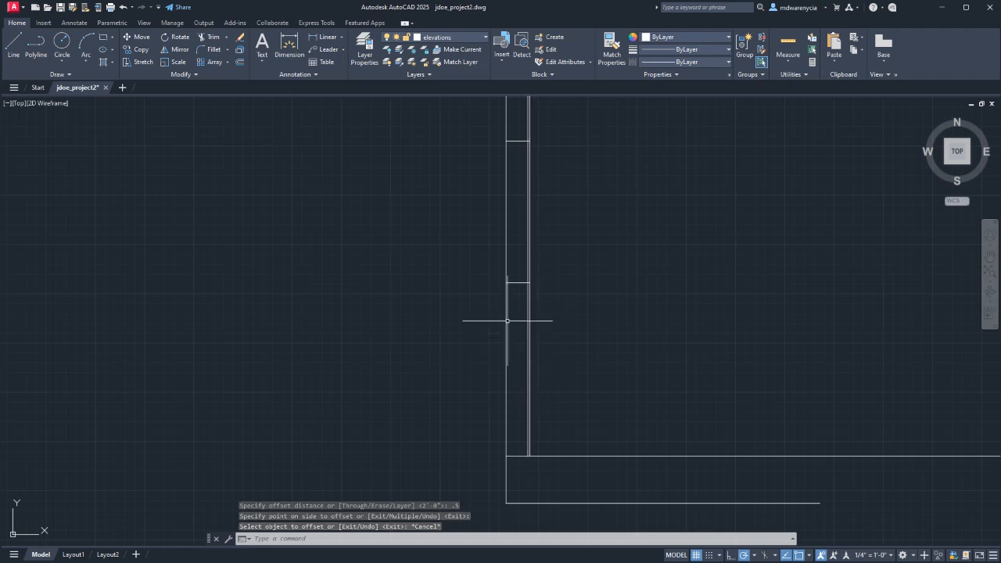
scroll(519, 342, up, 3)
middle_drag(519, 342, 515, 234)
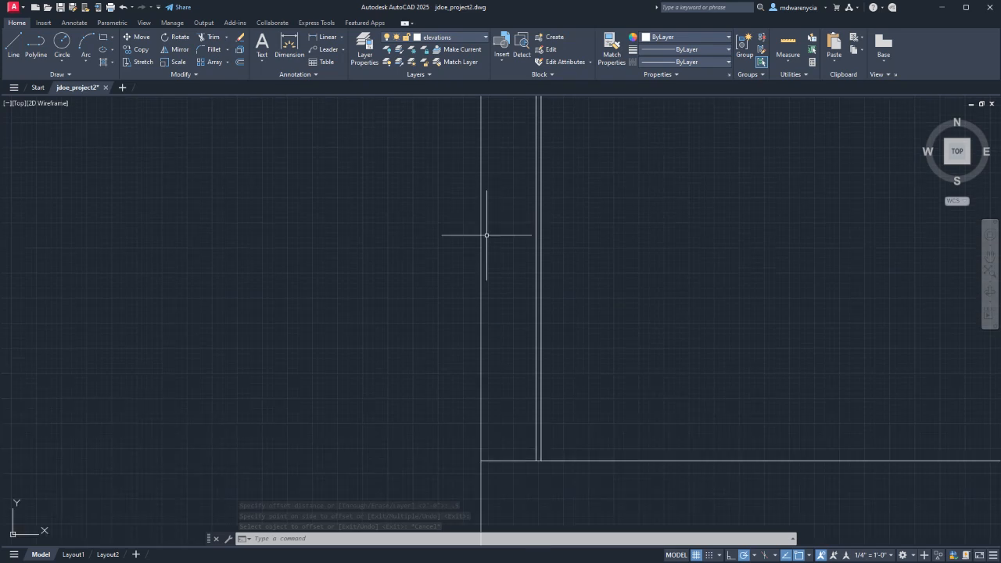
key(Escape)
click(525, 468)
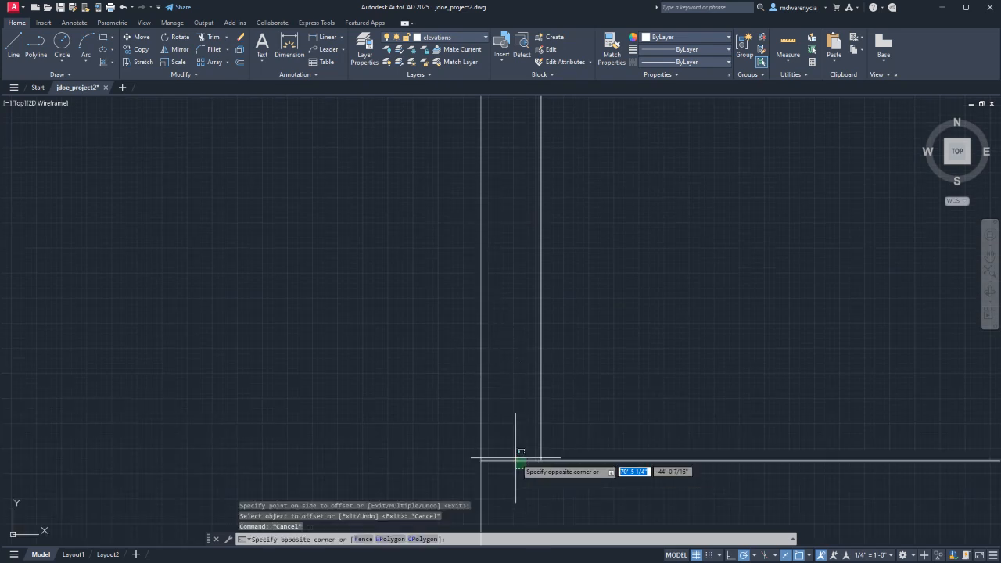
scroll(531, 462, down, 3)
key(Escape)
scroll(510, 447, up, 3)
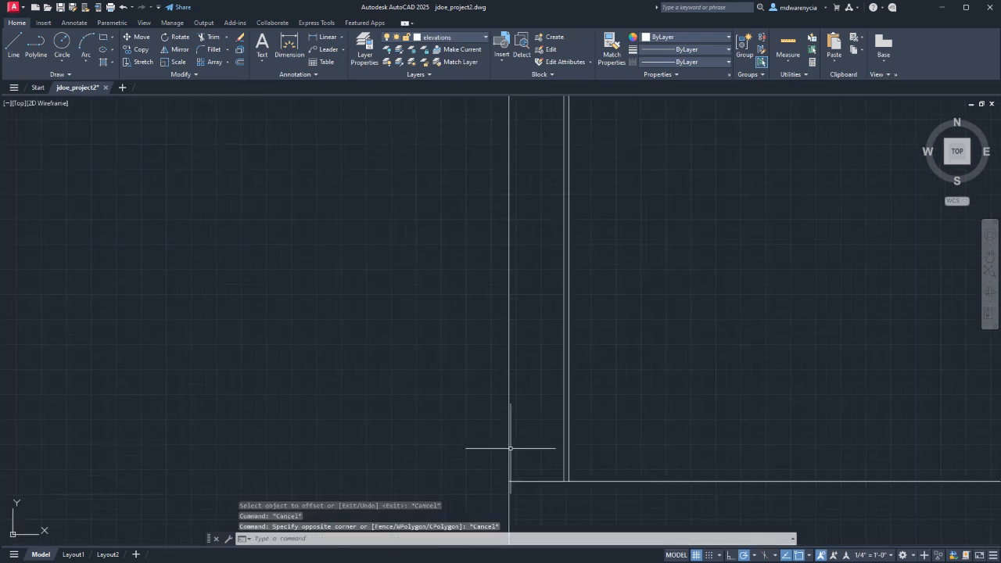
click(545, 494)
click(520, 466)
text(offset)
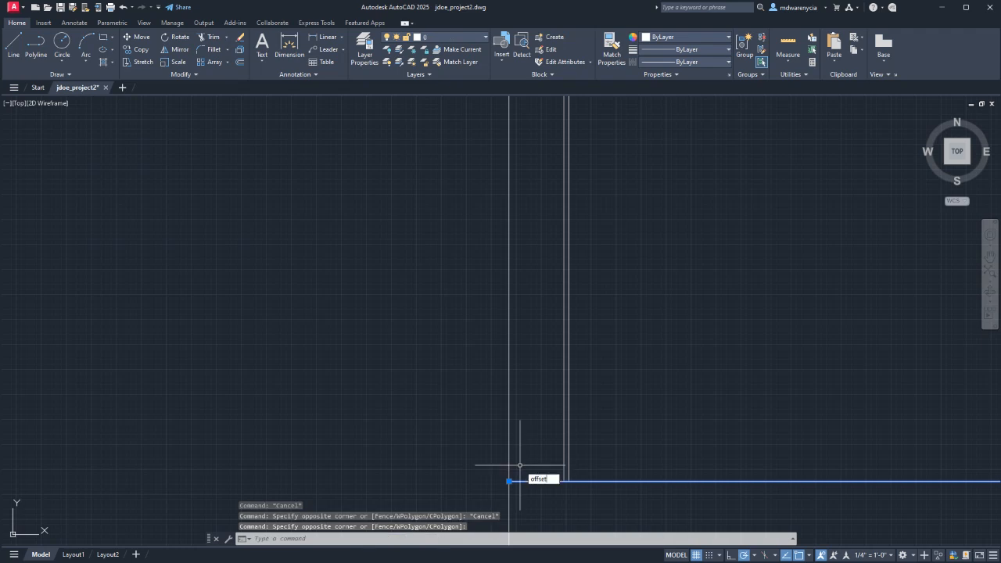
key(Return)
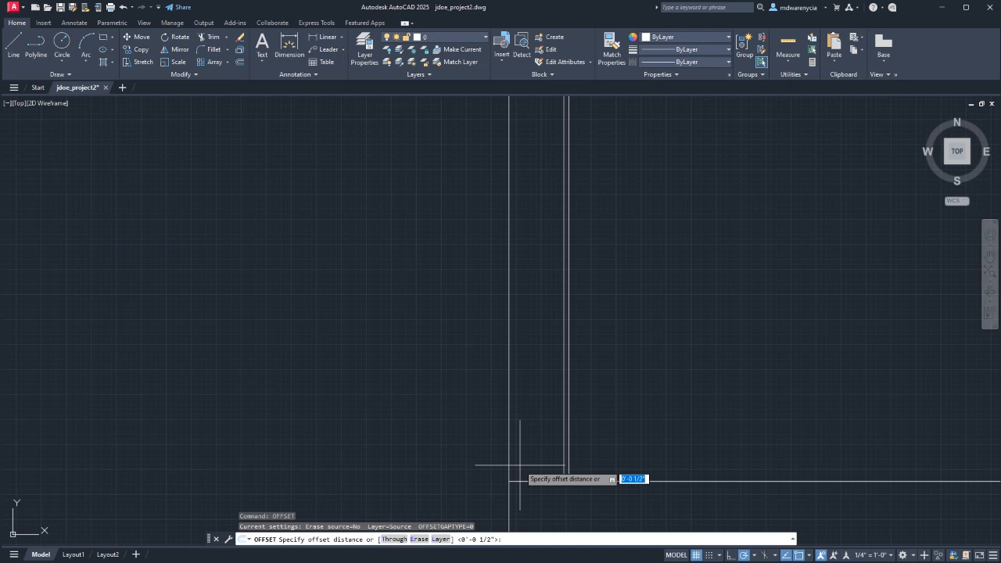
key(Escape)
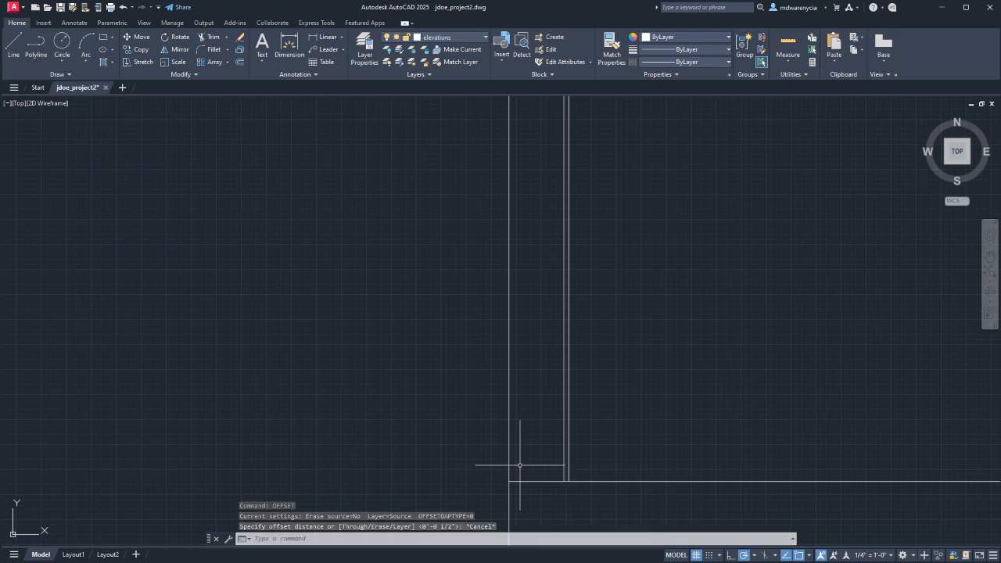
- Draw a rectangle from lines, 4" wide and 2" high, in the empty room area beside the wall
text(l)
key(Return)
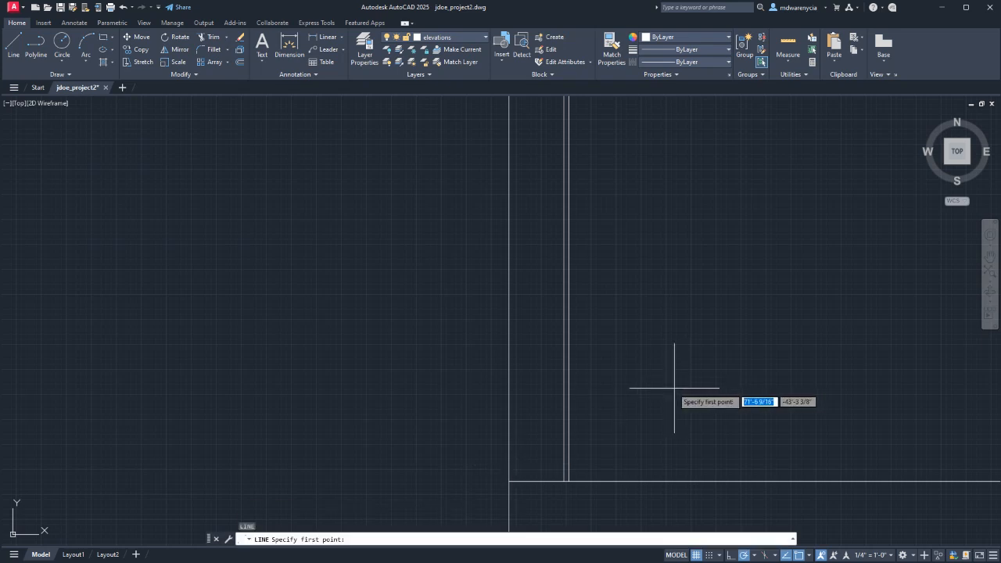
click(663, 385)
key(Return)
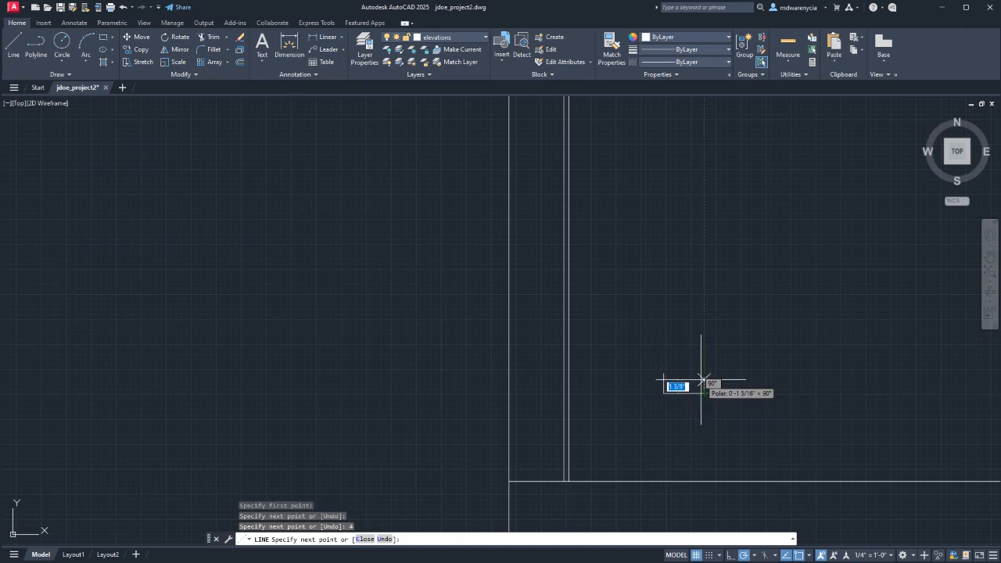
text(4)
key(Return)
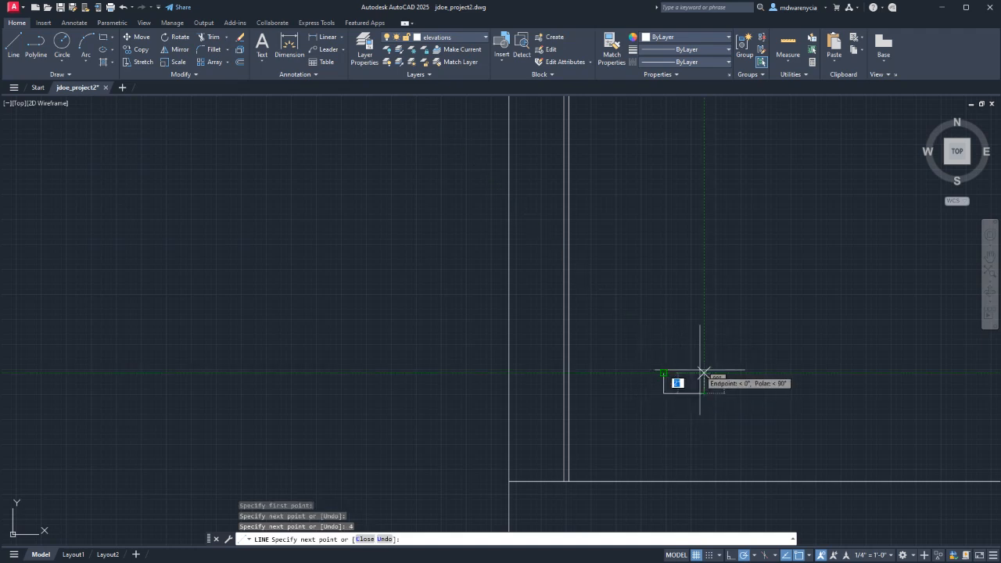
key(Escape)
- Draw a second rectangle from lines, 3.5" wide and 1.5" high, above the first and aligned with its left side
middle_drag(665, 380, 562, 393)
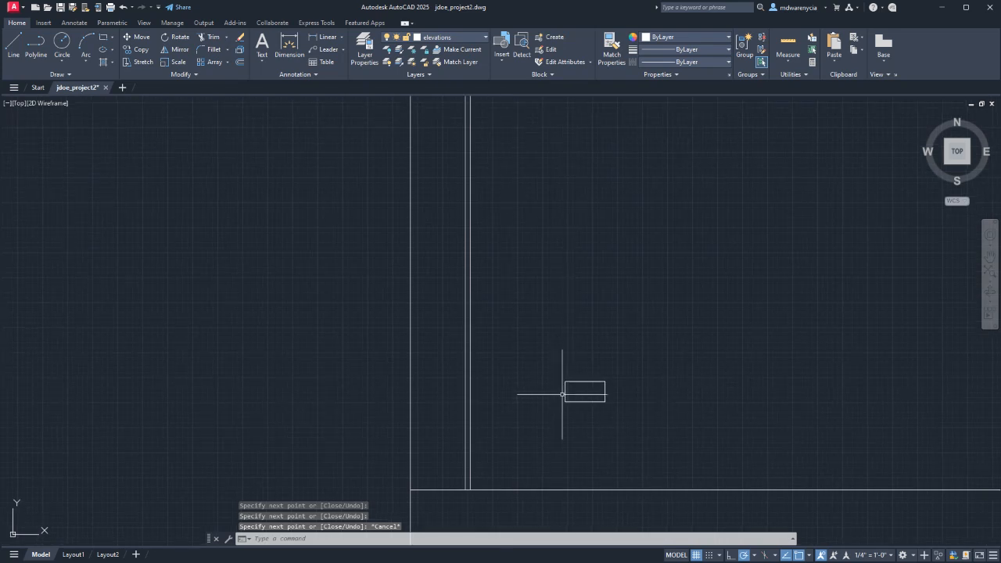
scroll(562, 394, up, 4)
text(l)
key(Return)
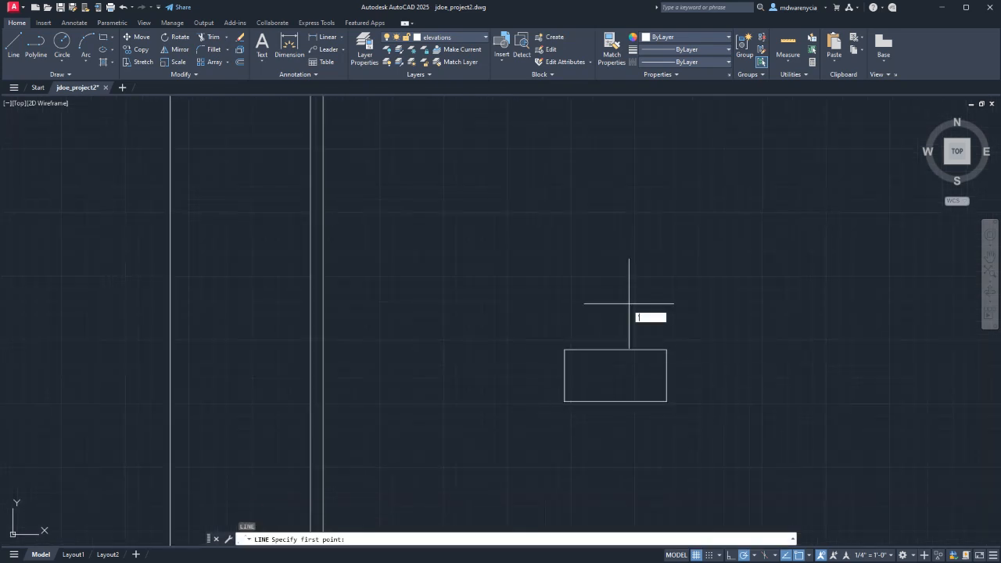
text(l)
key(Return)
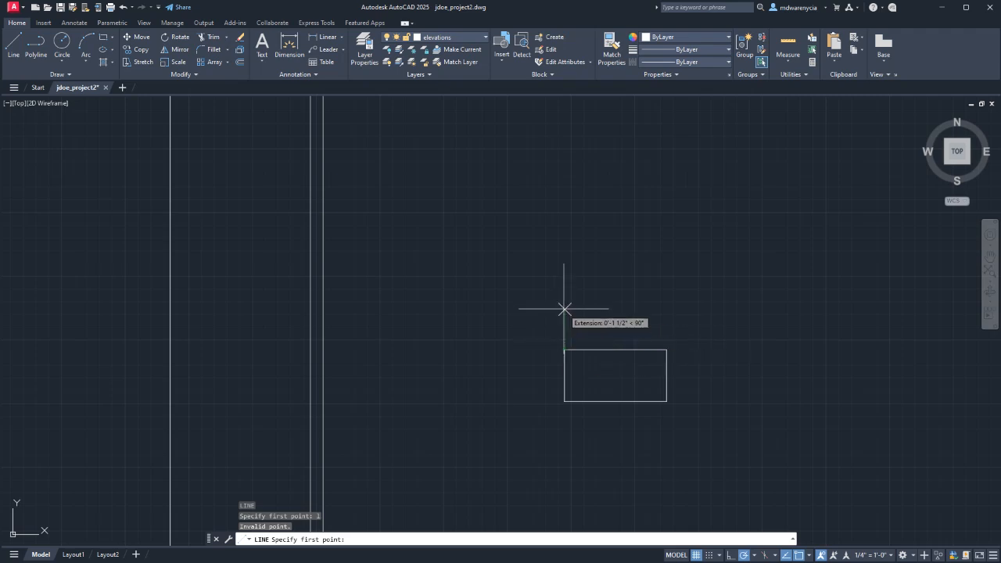
click(565, 307)
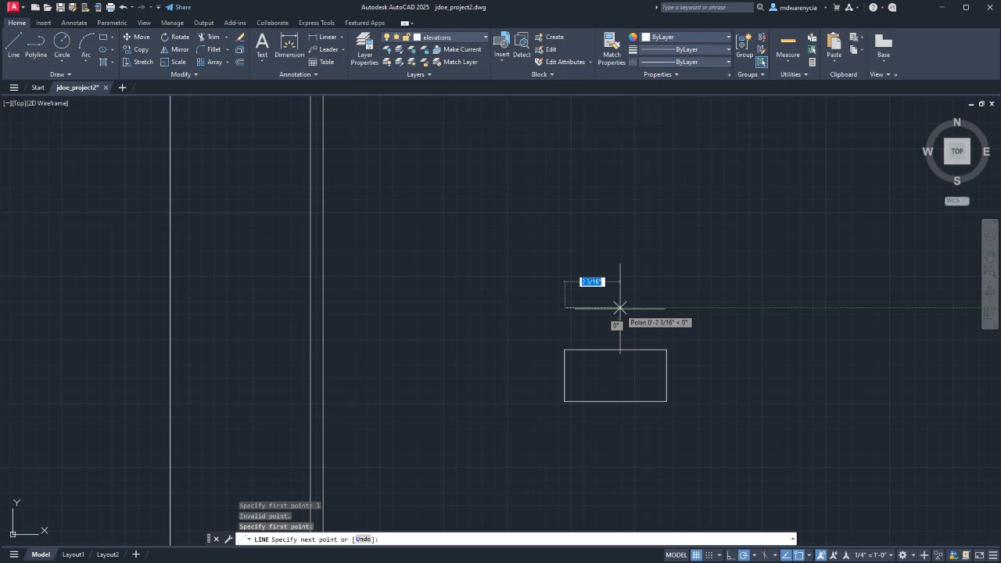
text(3.5)
key(Return)
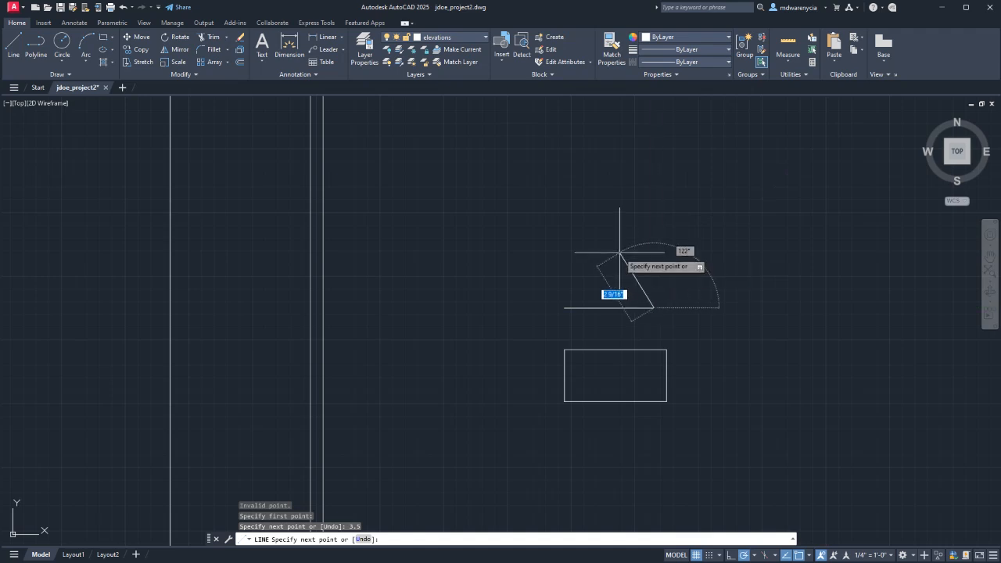
text(1.5)
key(Return)
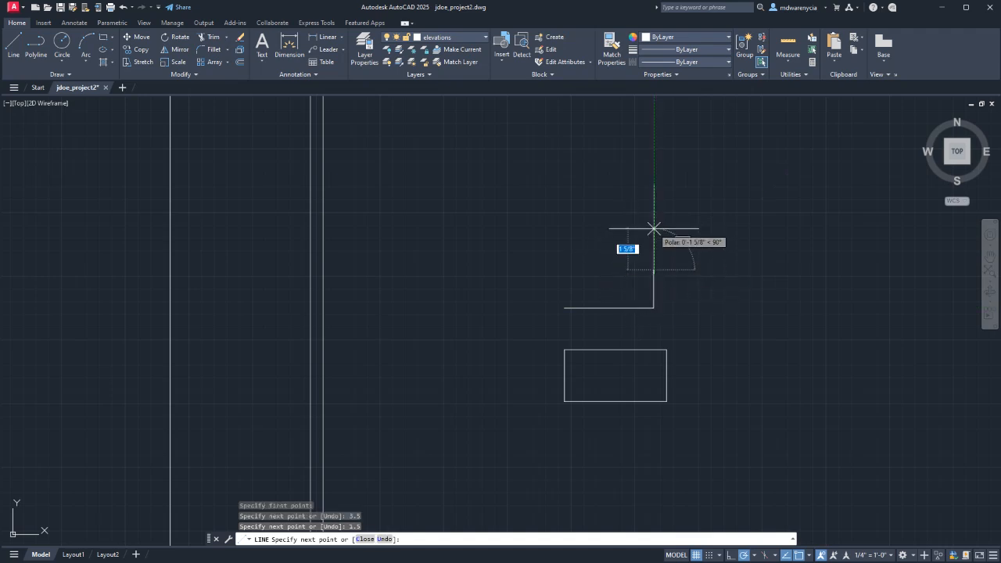
click(564, 270)
click(564, 308)
key(Escape)
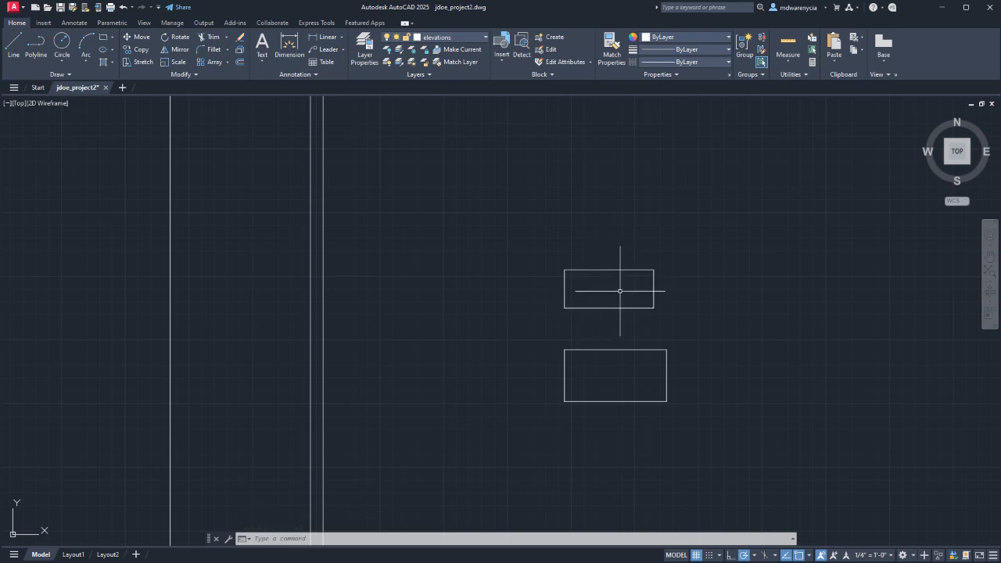
- Move the 3.5" by 1.5" rectangle by its lower right corner to where the offset wall line meets the floor line
click(547, 252)
click(650, 311)
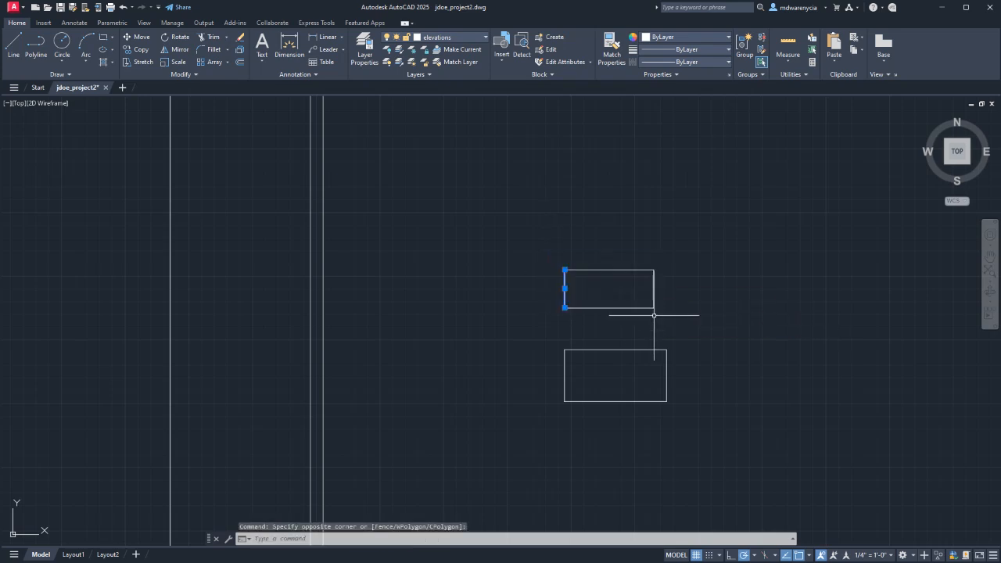
click(673, 317)
click(561, 242)
middle_drag(514, 324, 555, 279)
text(m)
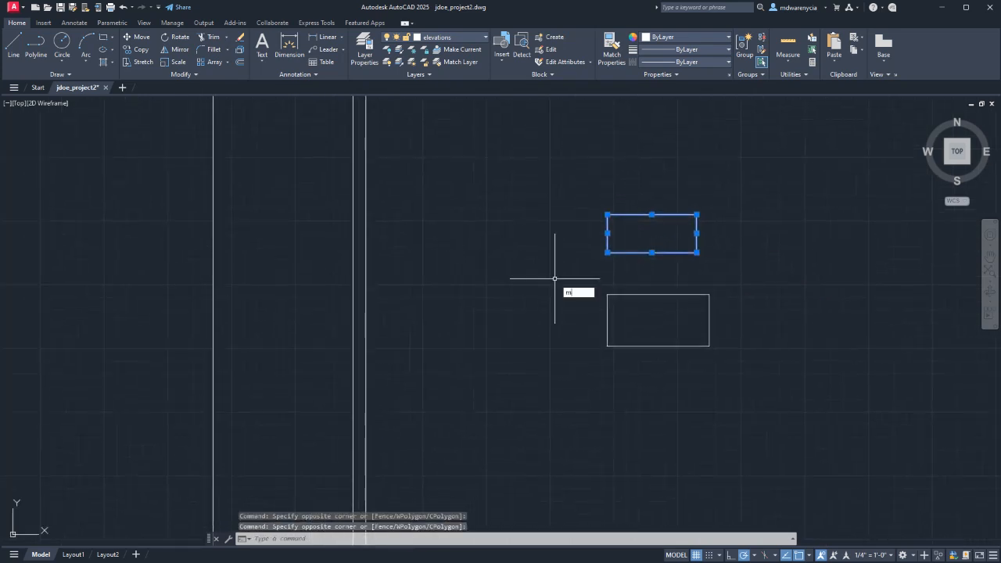
key(Return)
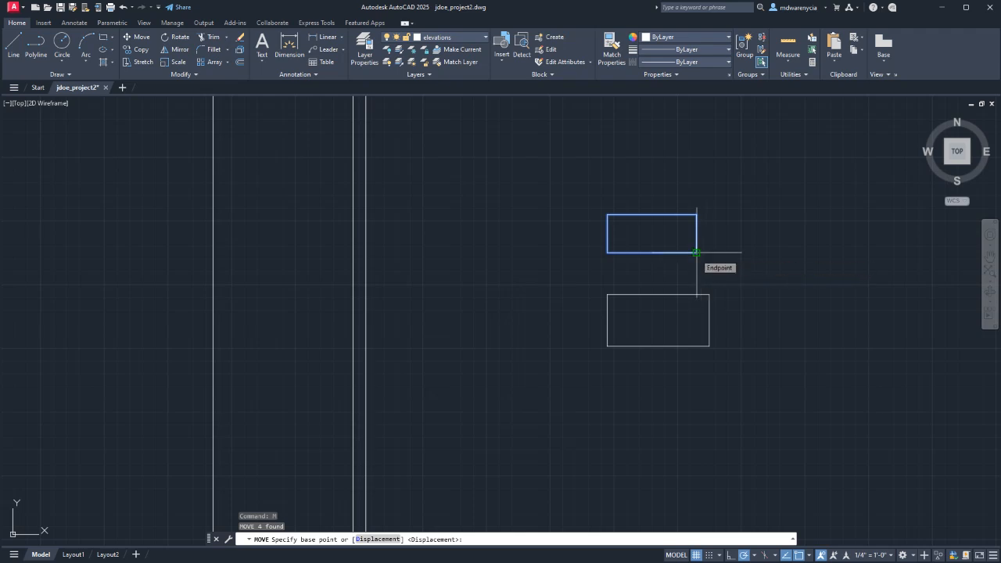
click(696, 252)
middle_drag(425, 342, 509, 335)
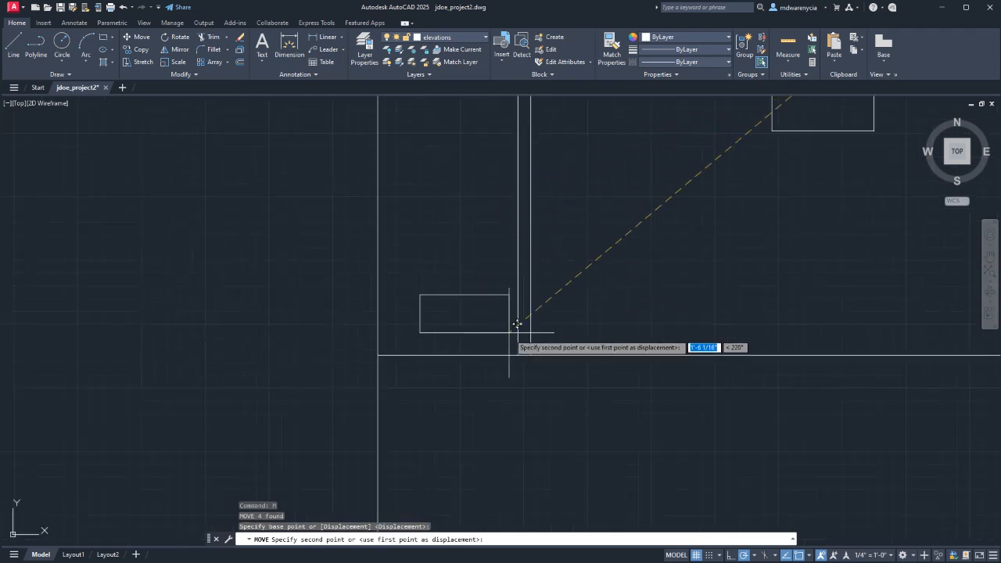
key(Escape)
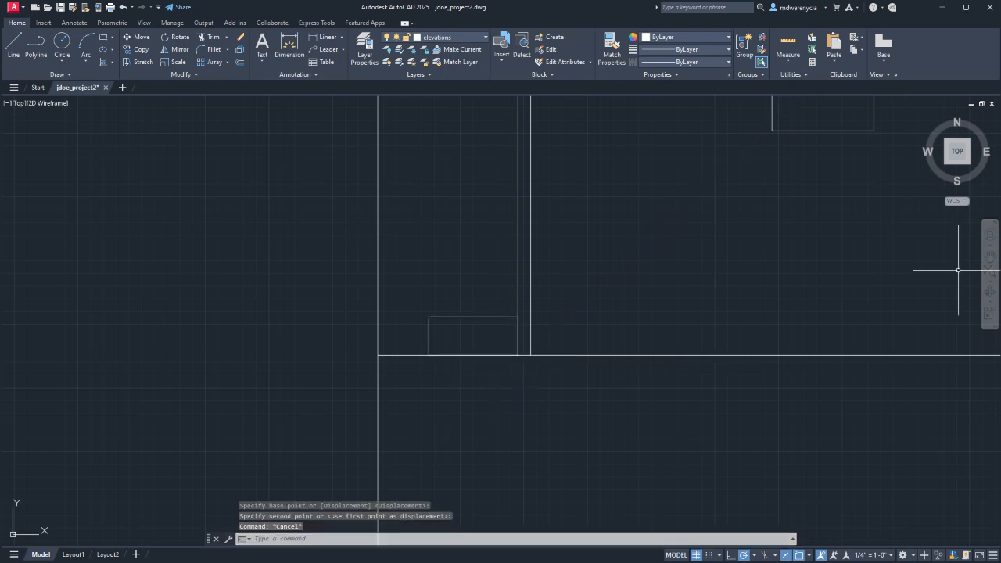
- Switch to the browser and examine stud framing reference images, including the interior wall parts and labelled house framing diagrams
key(alt+Tab)
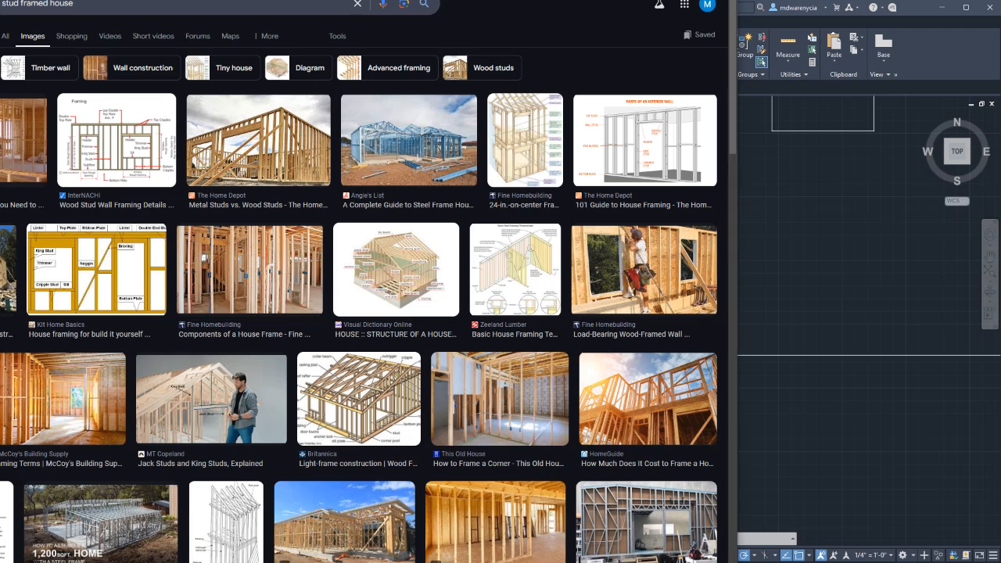
click(499, 399)
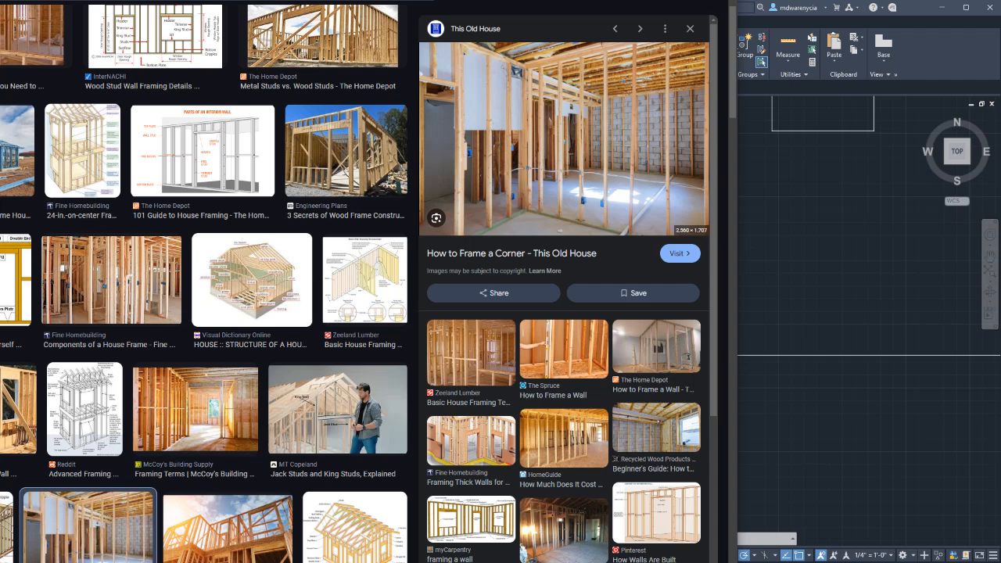
click(203, 151)
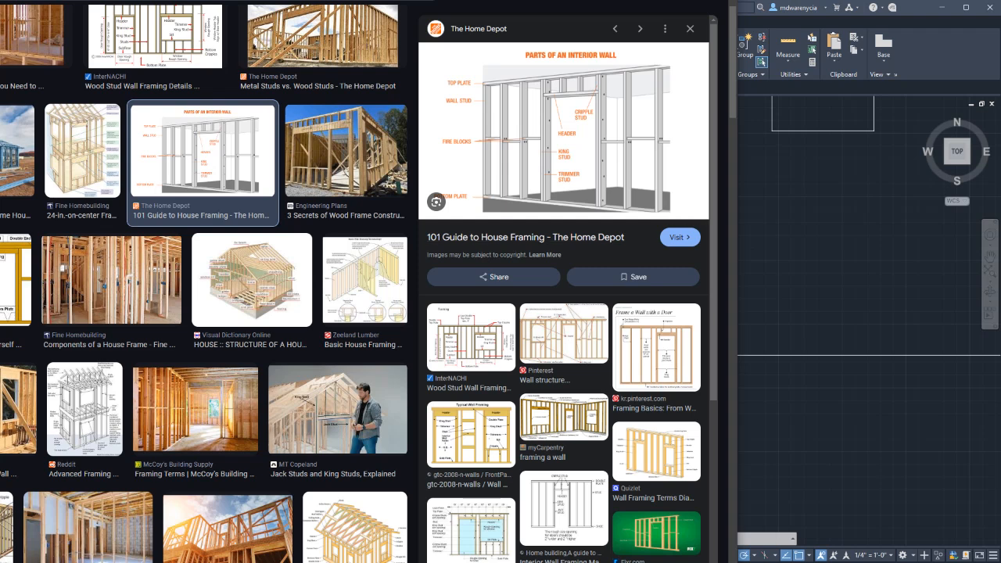
click(15, 280)
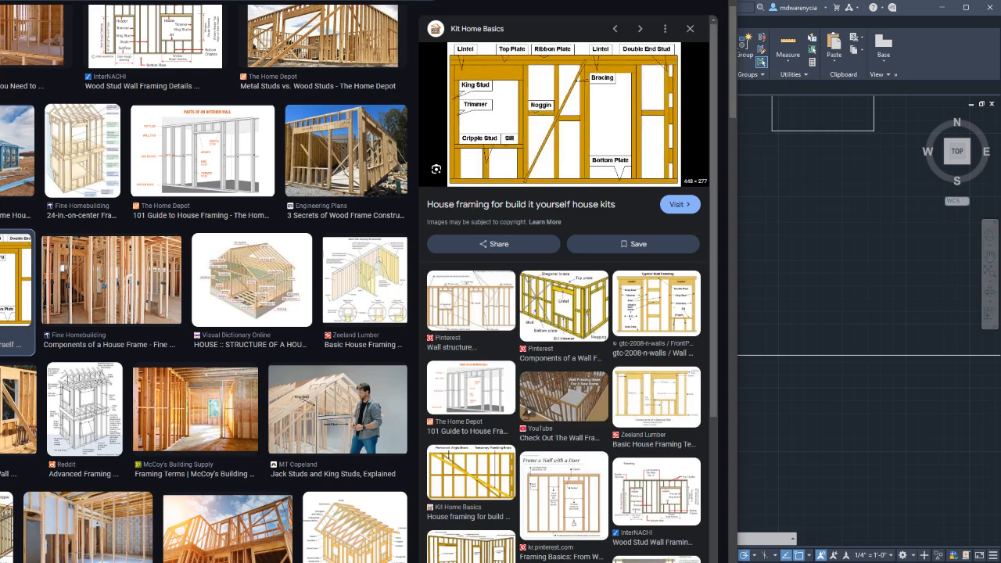
click(818, 211)
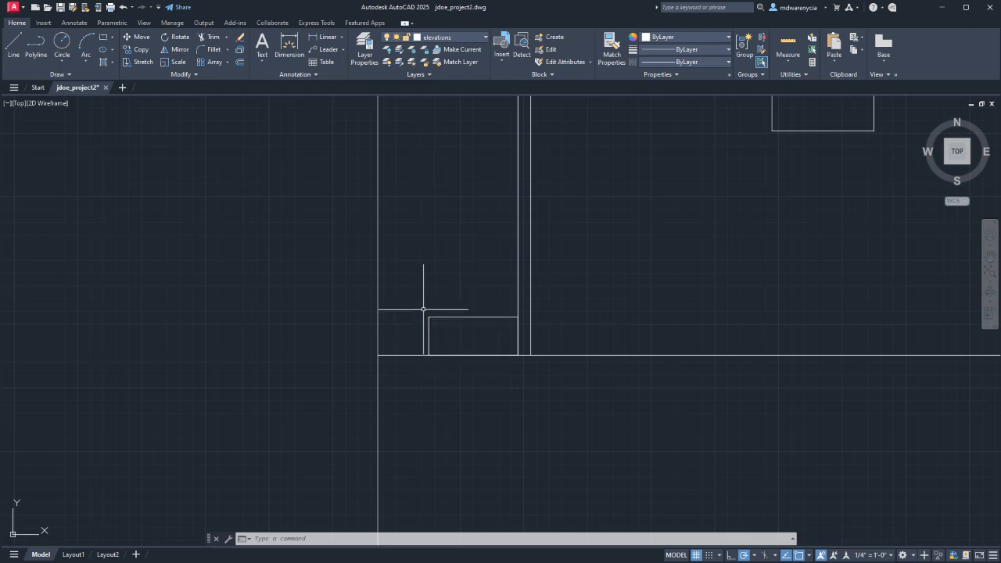
key(alt+Tab)
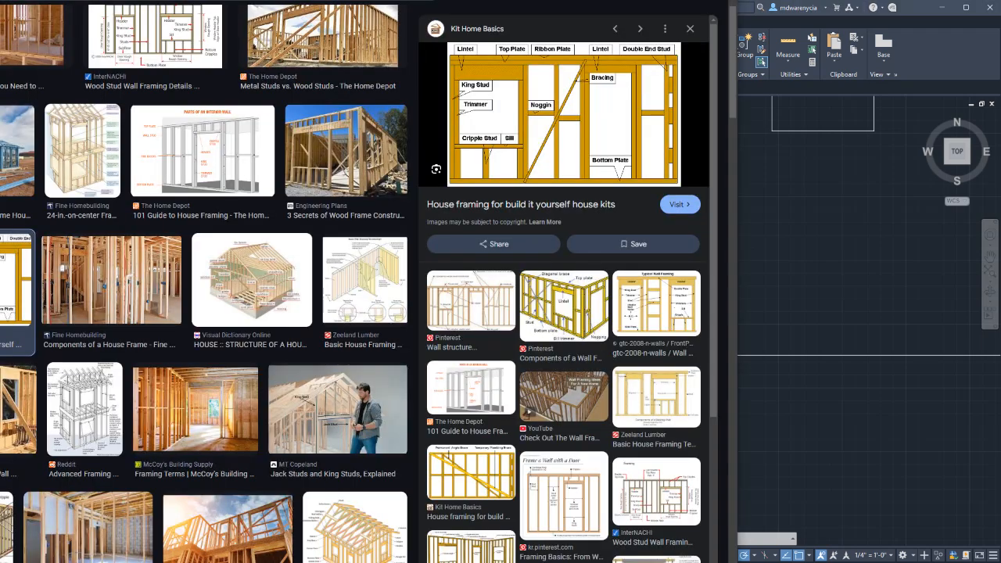
- Switch back to AutoCAD and erase the 3.5" by 1.5" rectangle at the base of the wall section
click(819, 272)
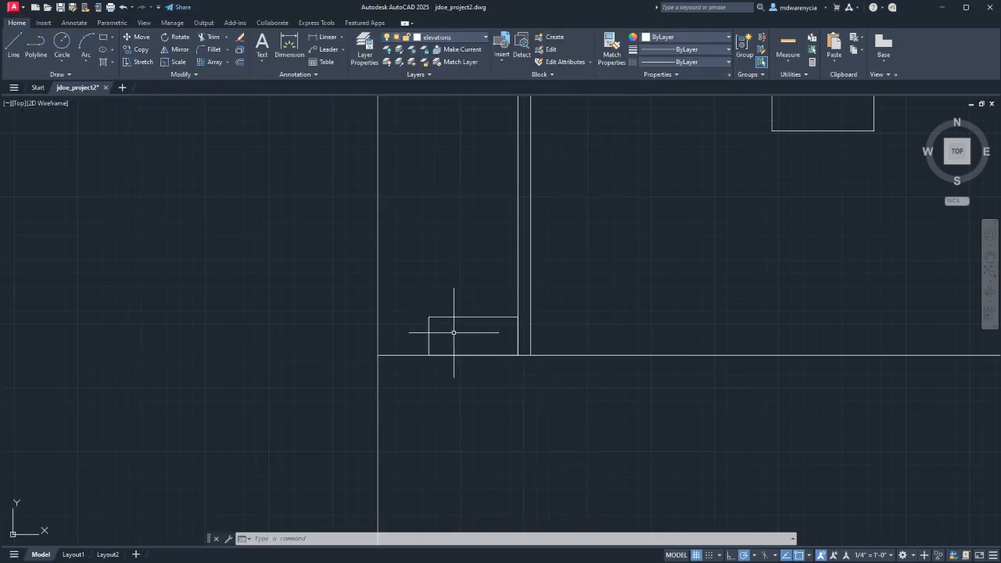
click(385, 291)
click(518, 380)
middle_drag(552, 360, 449, 428)
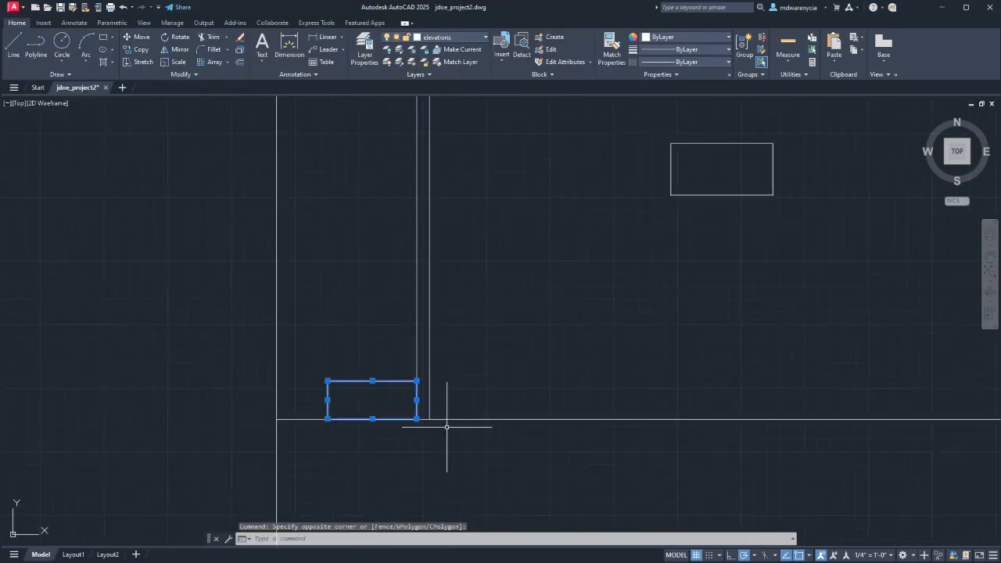
key(Delete)
- Undo the erasure of the 3.5" by 1.5" rectangle at the wall's base
middle_drag(779, 240, 439, 361)
scroll(436, 364, down, 3)
key(ctrl+z)
key(ctrl+z)
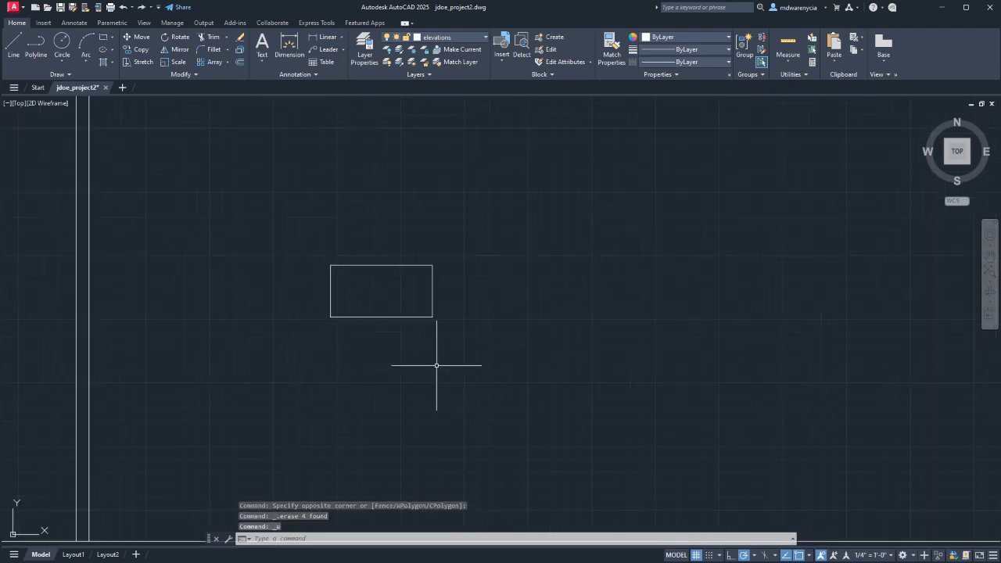
key(ctrl+z)
- Move the 3.5" by 1.5" rectangle from the wall's base into the empty room area, just above the 4" by 2" rectangle
click(311, 364)
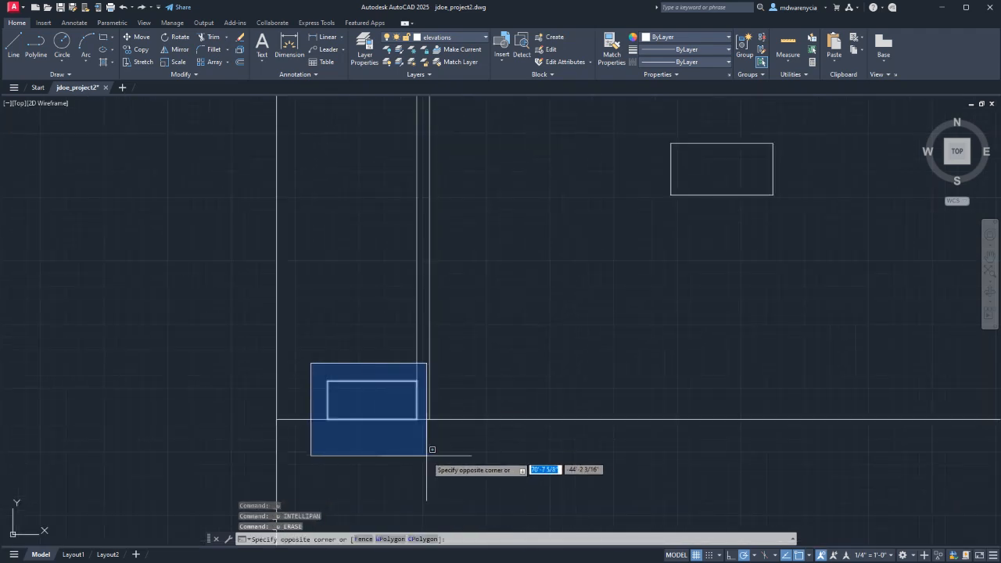
click(423, 458)
middle_drag(539, 287, 423, 440)
text(m)
key(Return)
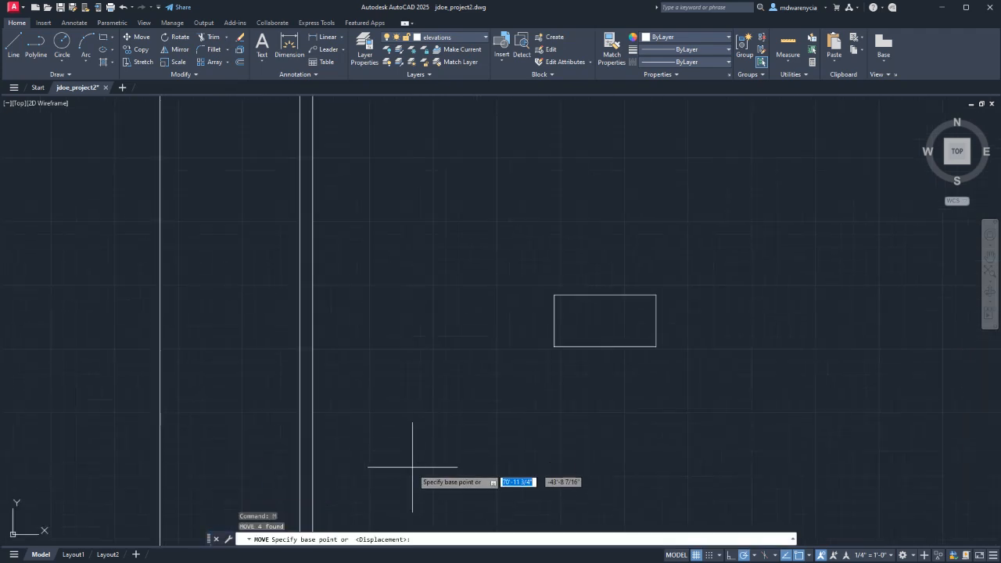
click(406, 466)
key(Escape)
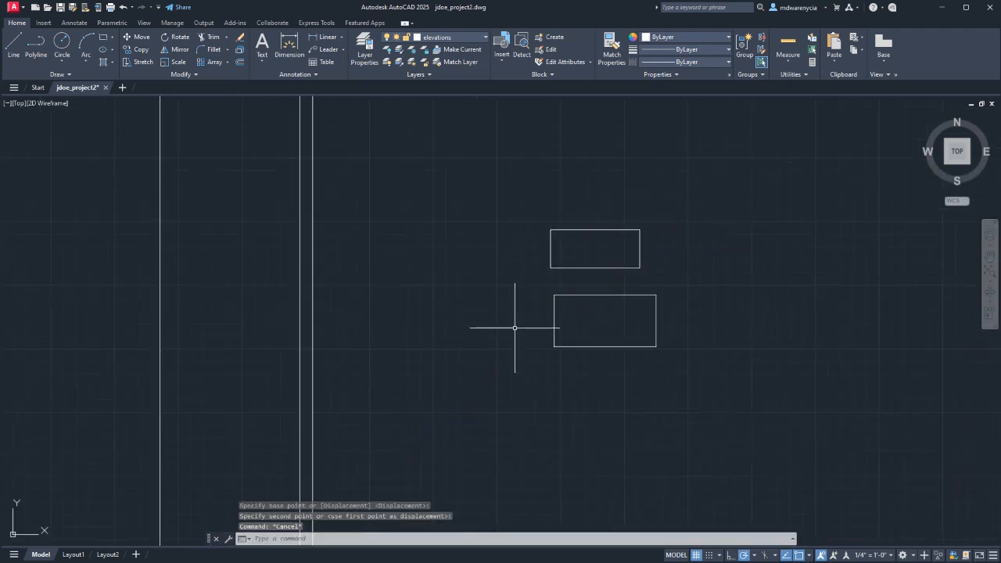
scroll(514, 331, down, 4)
middle_drag(560, 373, 527, 315)
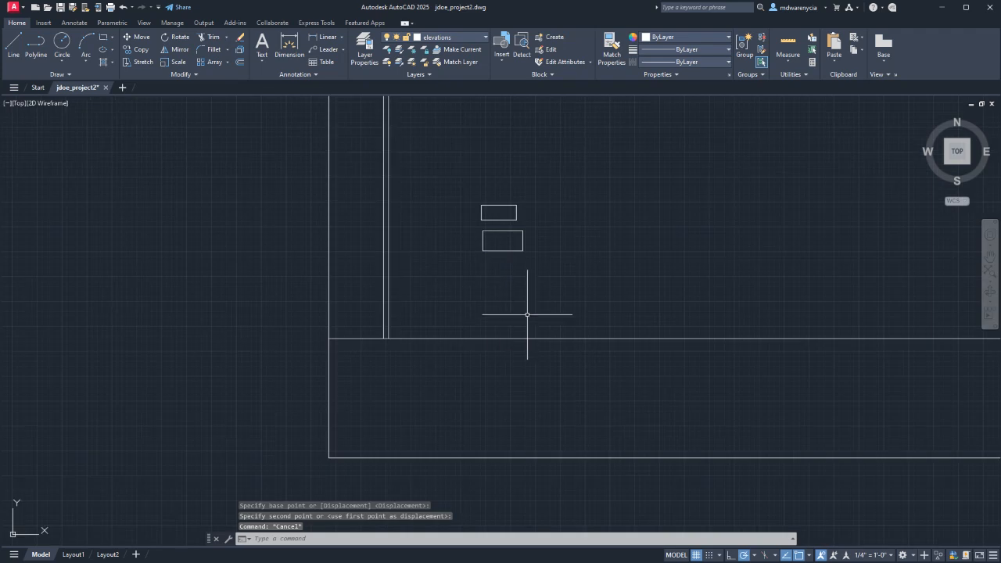
text(l)
key(Return)
click(577, 274)
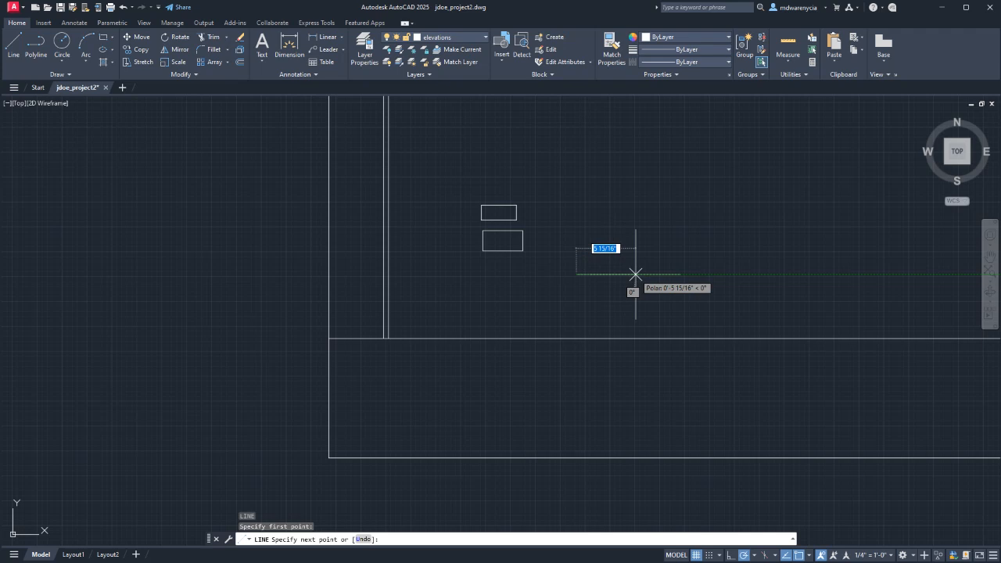
text(5.5)
key(Return)
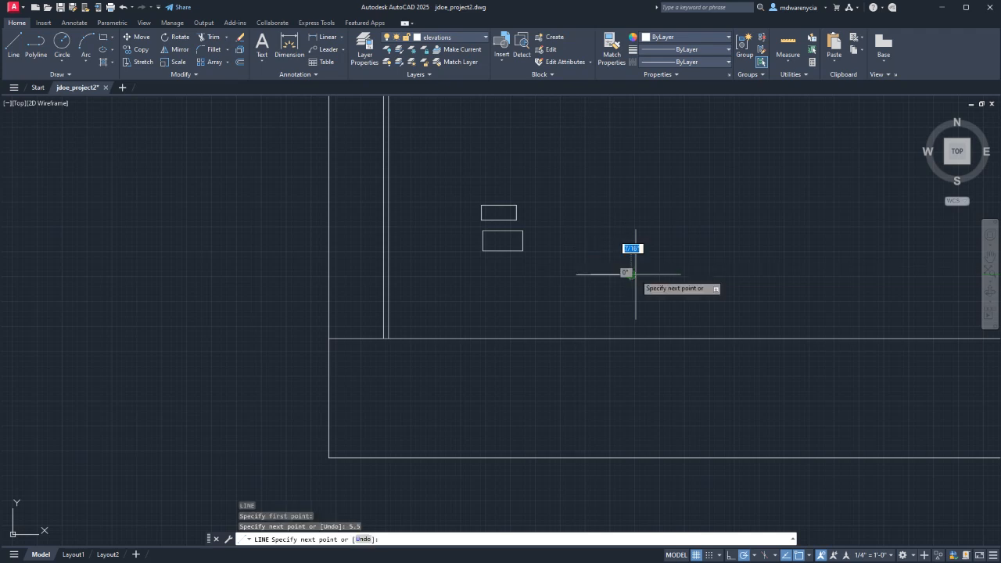
text(1.5)
key(Return)
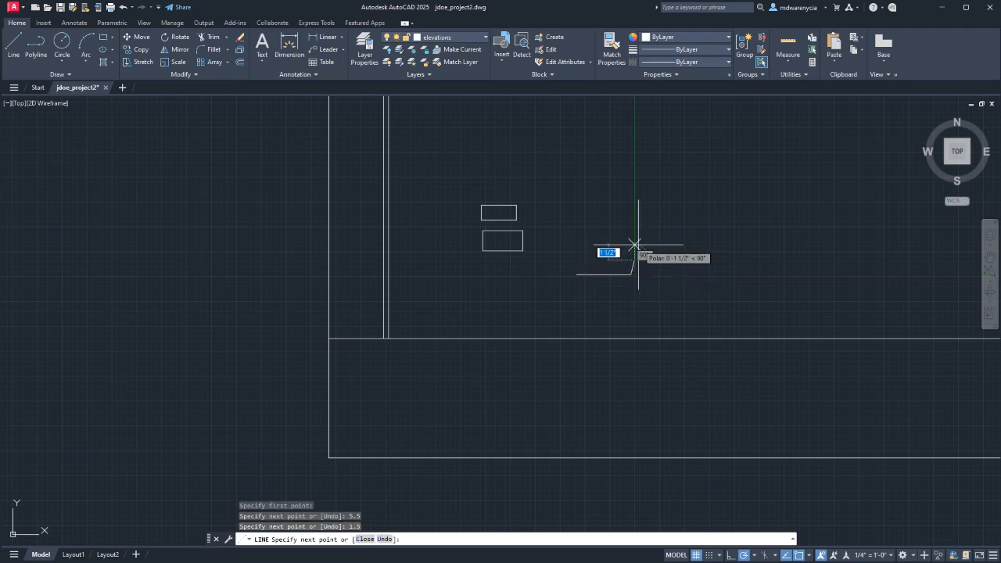
key(Return)
key(ctrl+z)
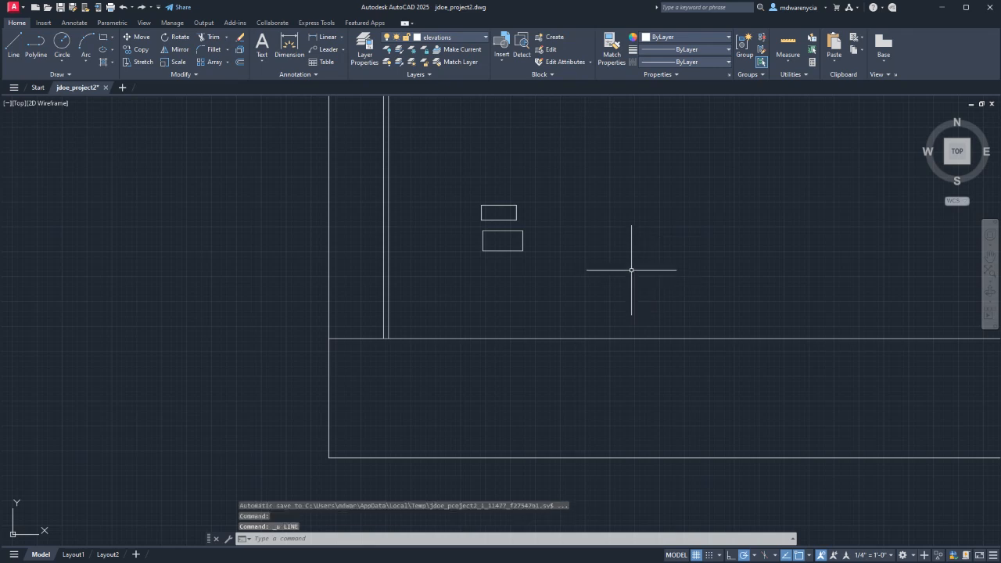
- Draw a rectangle from lines, 5.5" wide and 1.5" high, in the empty room area beside the two smaller rectangles
text(l)
key(Return)
click(587, 287)
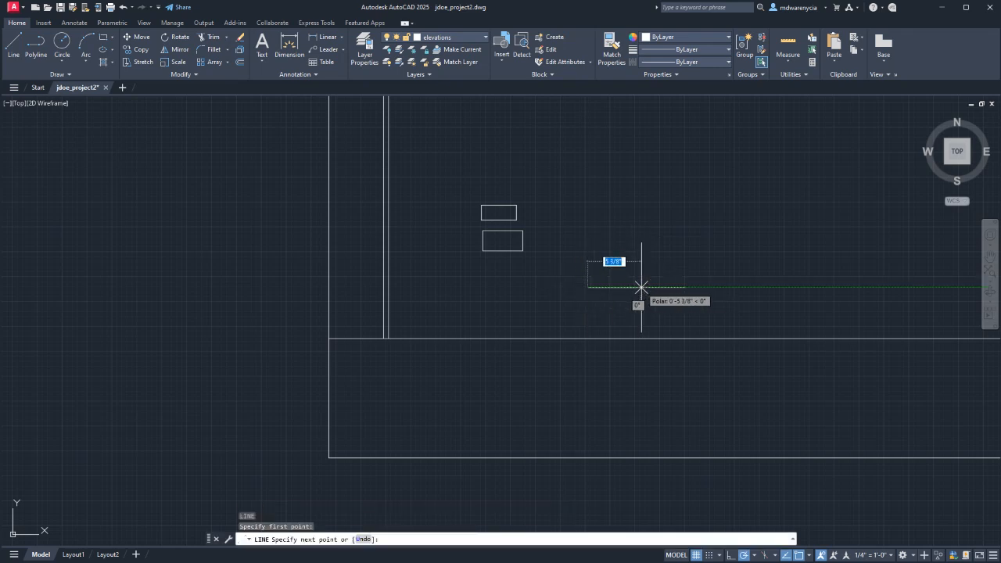
key(BackSpace)
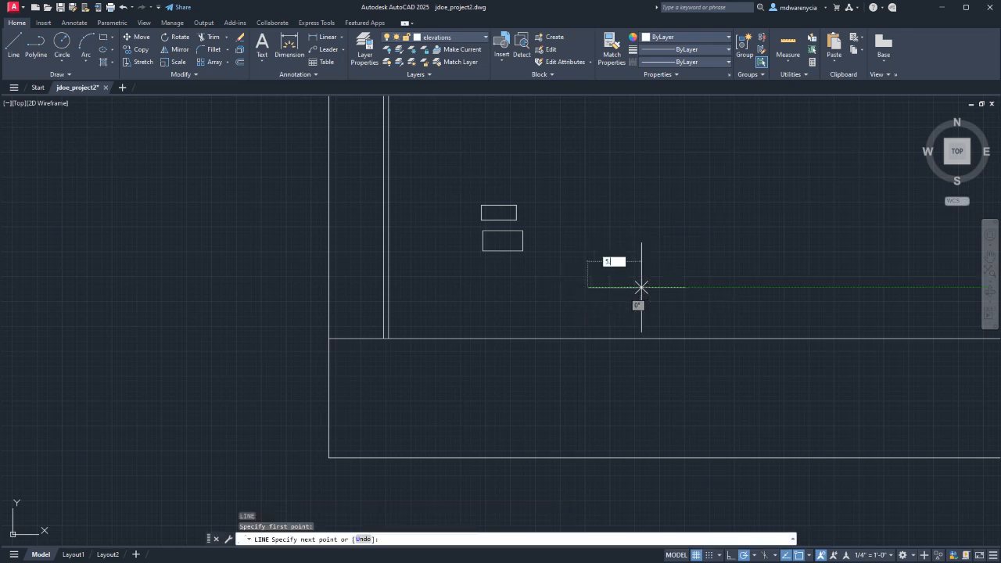
text(5.5)
key(Return)
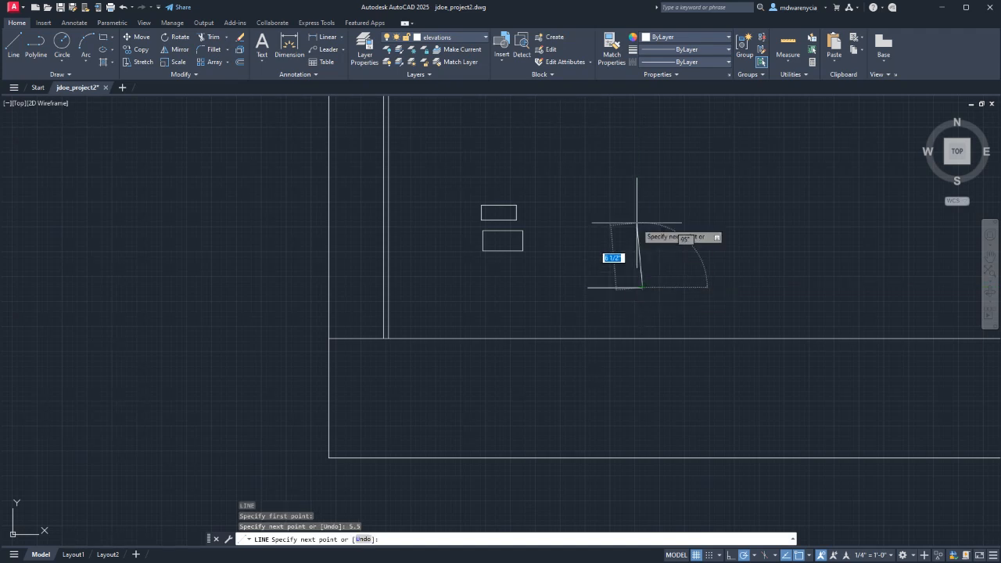
text(1)
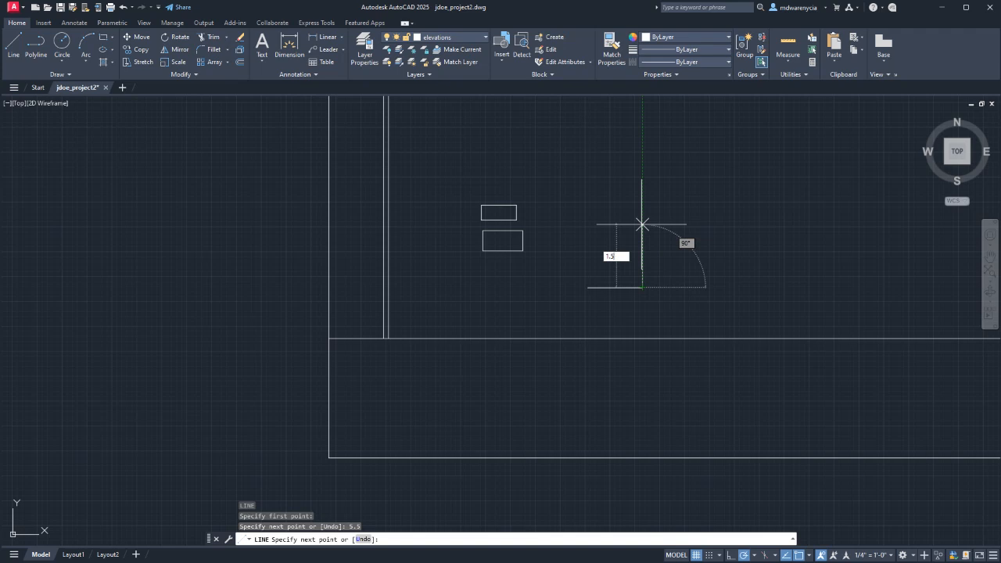
text(.5)
key(Return)
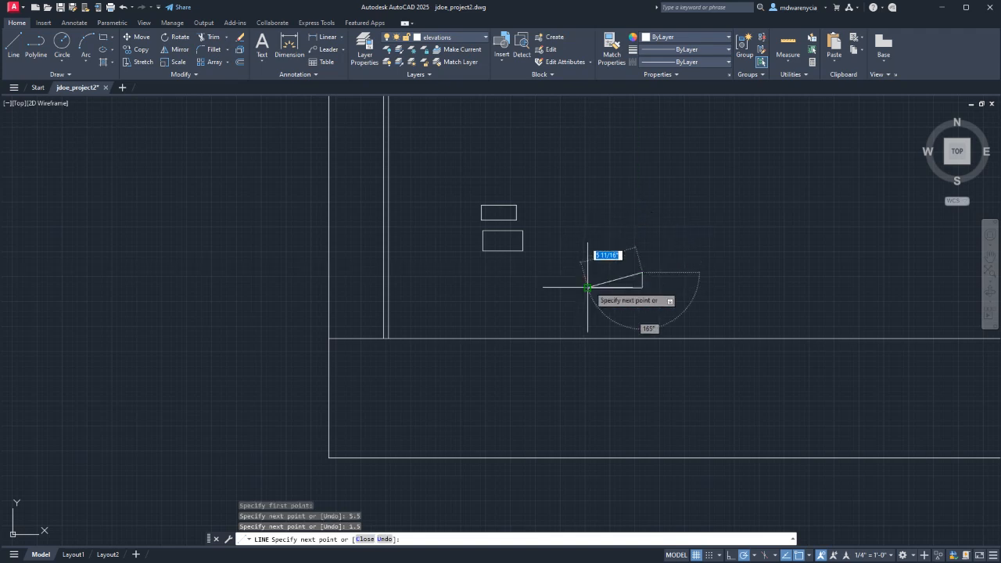
click(588, 273)
click(588, 287)
key(Escape)
key(Escape)
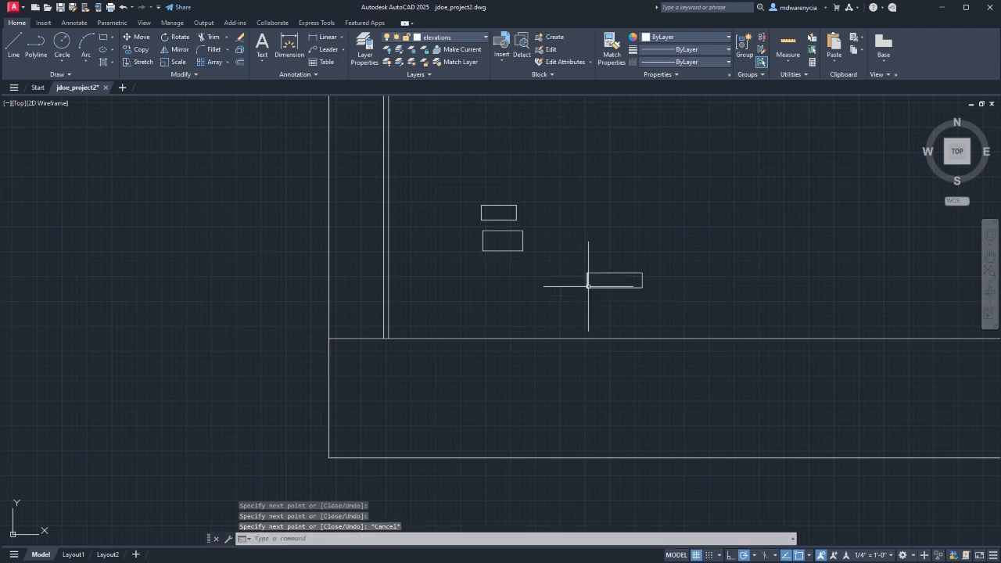
- Move the 5.5" by 1.5" rectangle by its lower right corner to where the inner offset wall line meets the floor line
click(581, 263)
click(683, 297)
text(m)
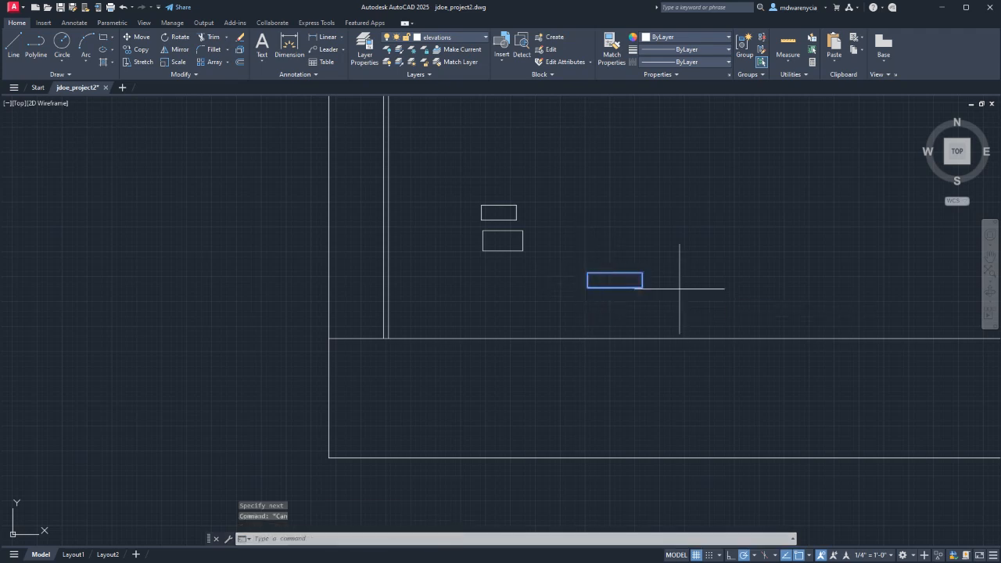
key(Return)
click(642, 288)
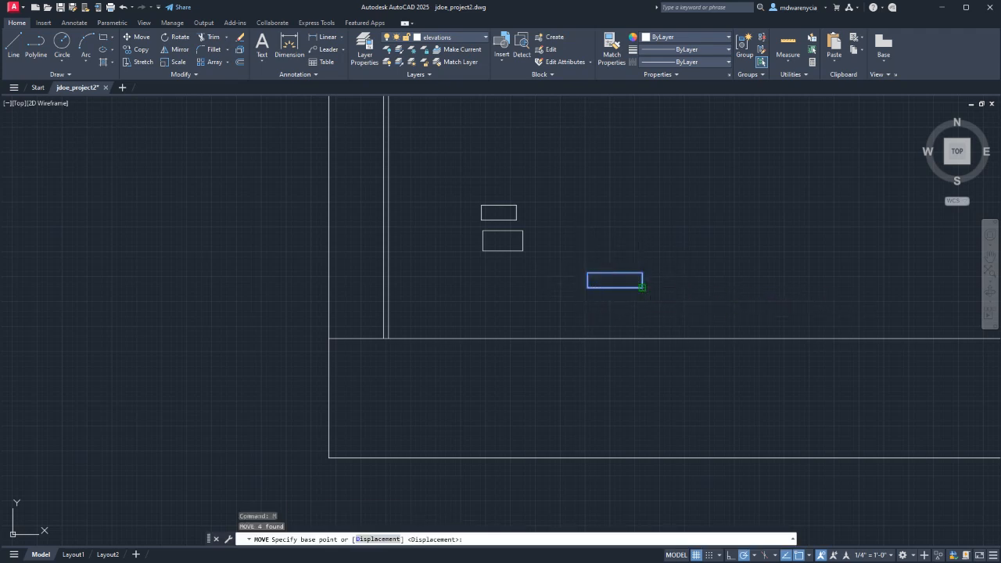
click(383, 338)
key(Escape)
key(Escape)
- Select the exterior face line of the wall section
scroll(357, 324, up, 2)
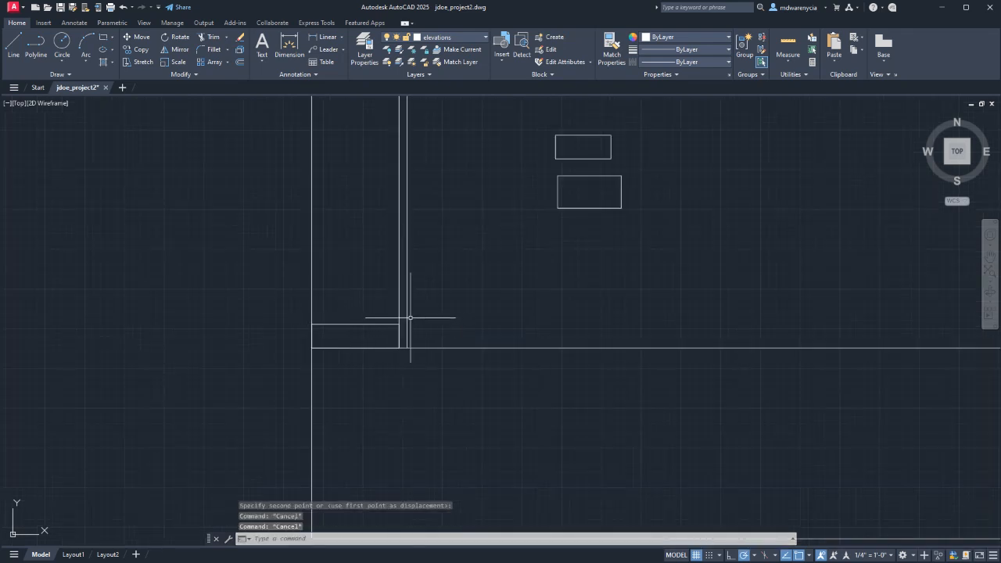
click(312, 299)
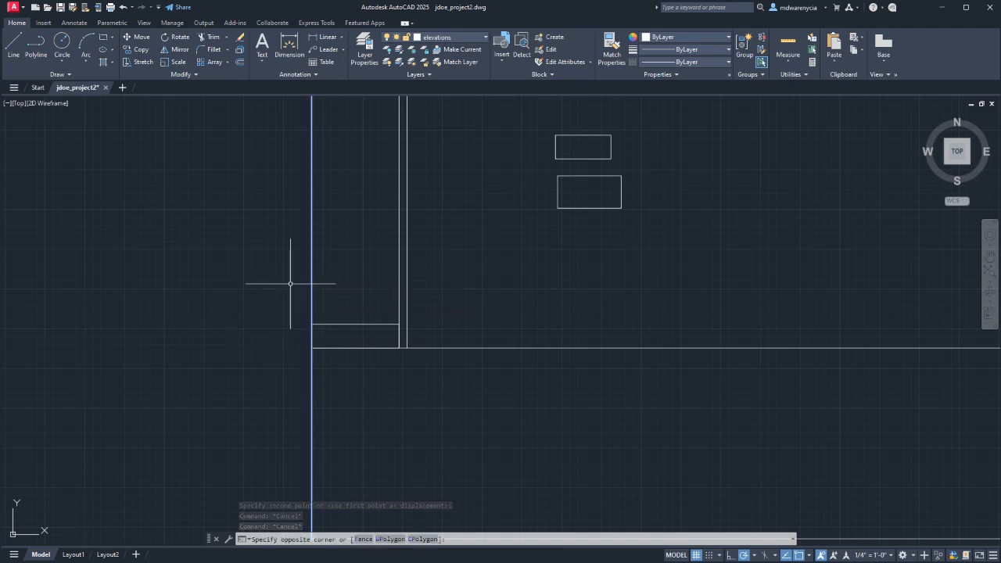
scroll(310, 295, down, 4)
middle_drag(309, 295, 538, 362)
scroll(539, 366, down, 4)
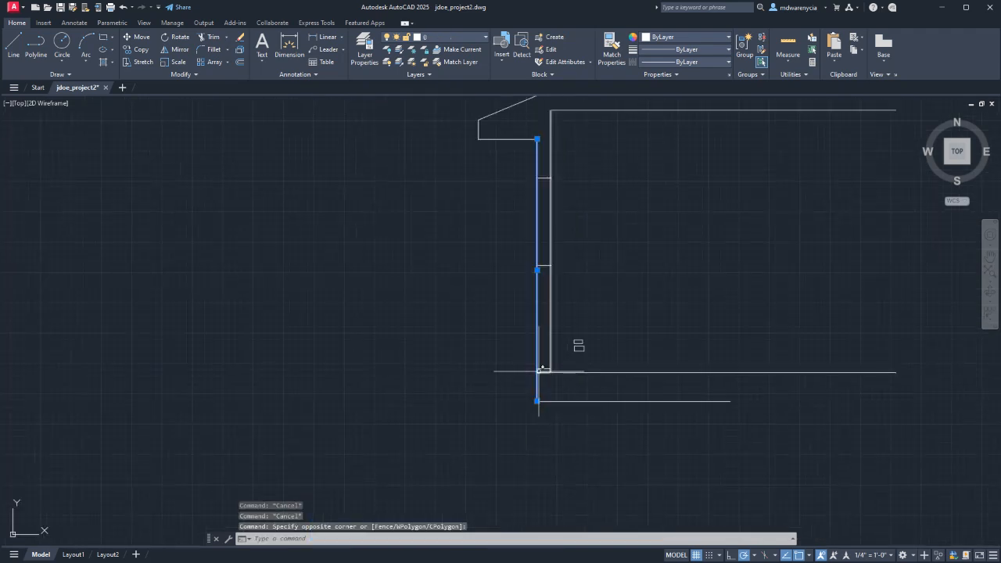
scroll(538, 370, up, 4)
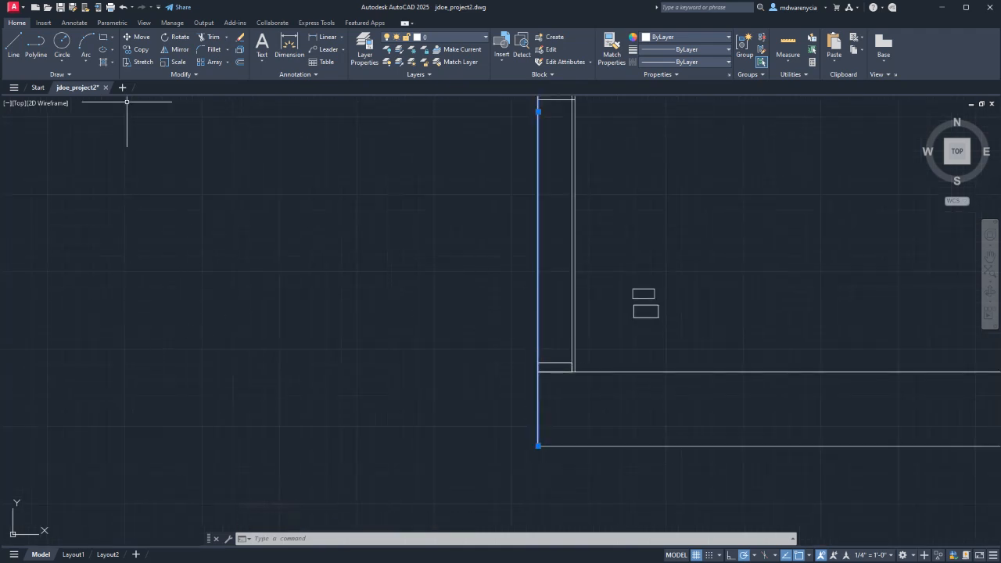
- Switch to the browser and examine panel siding diagrams, including the outside corner trim detail and the layered wood siding illustration
key(alt+Tab)
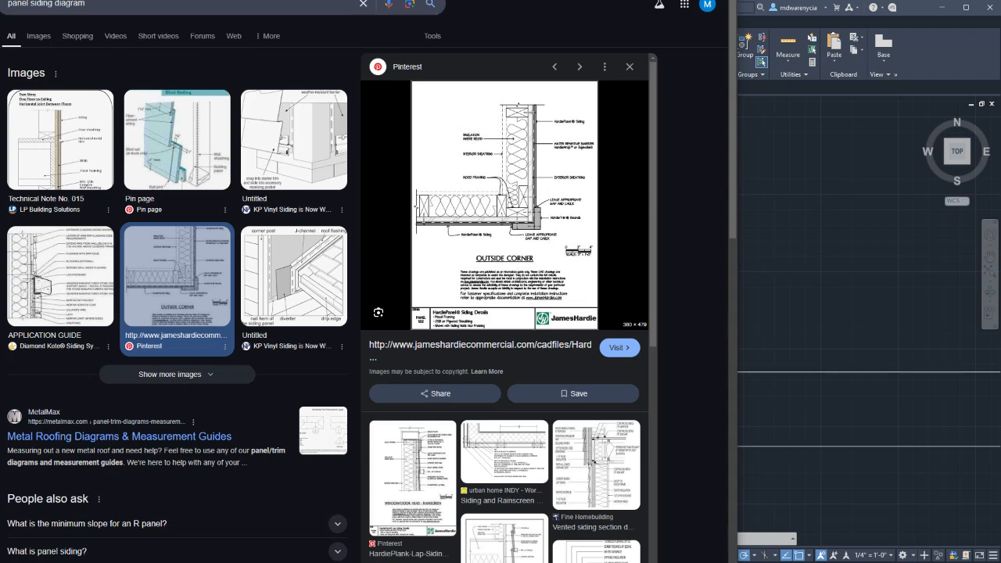
click(39, 36)
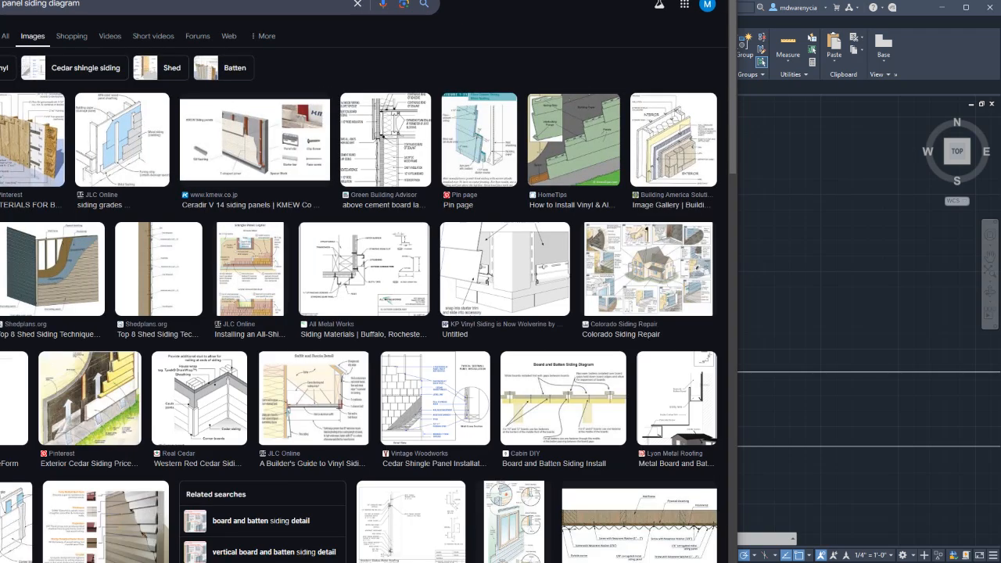
click(363, 268)
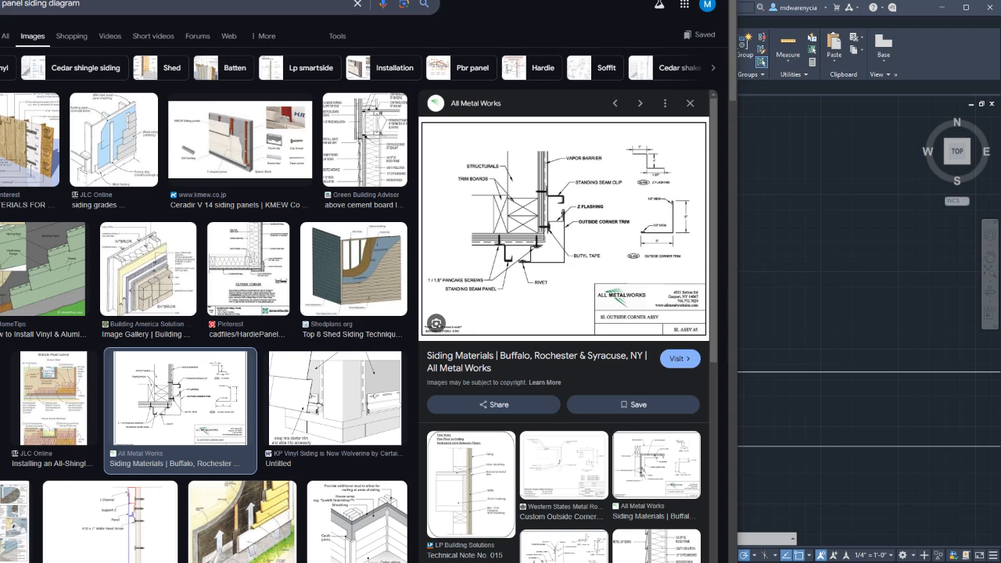
click(113, 141)
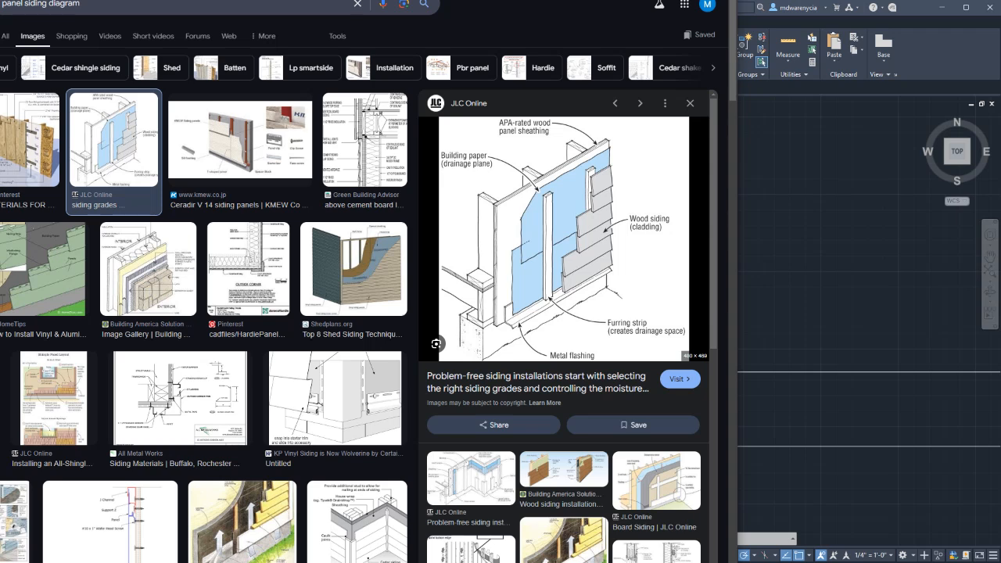
- Switch back to AutoCAD and offset the exterior wall line 0.5" outward, away from the room
click(857, 327)
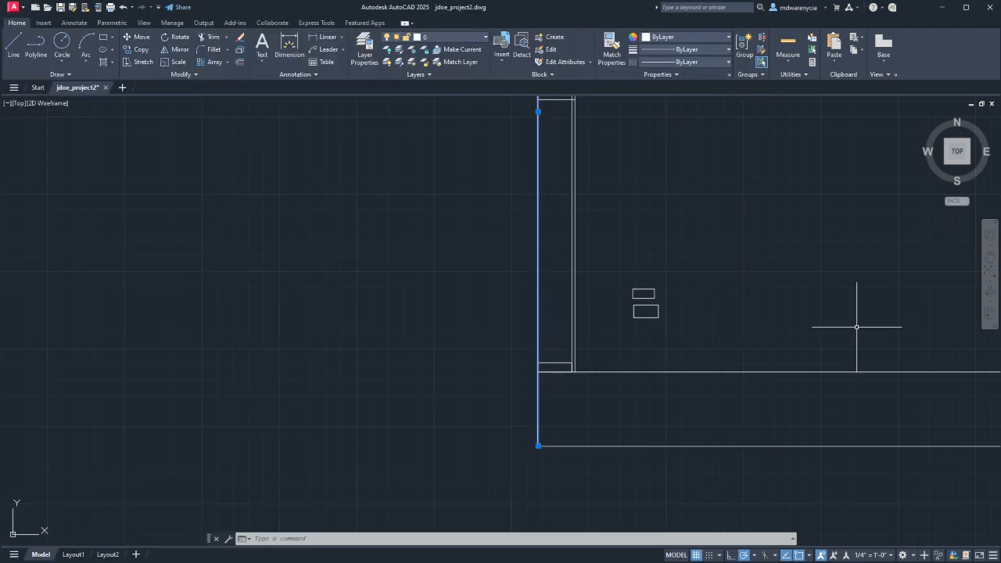
click(552, 284)
click(520, 271)
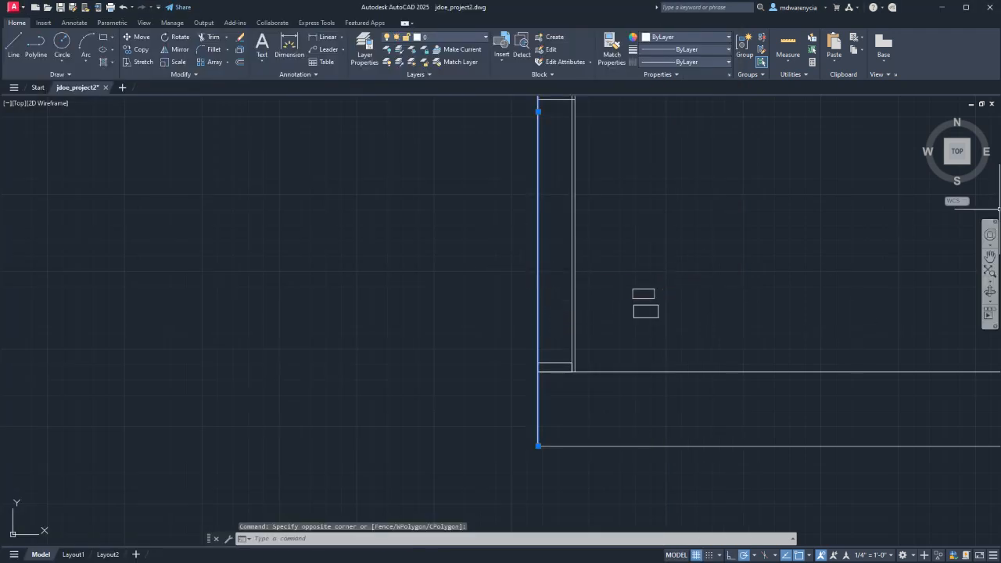
text(offse)
key(Return)
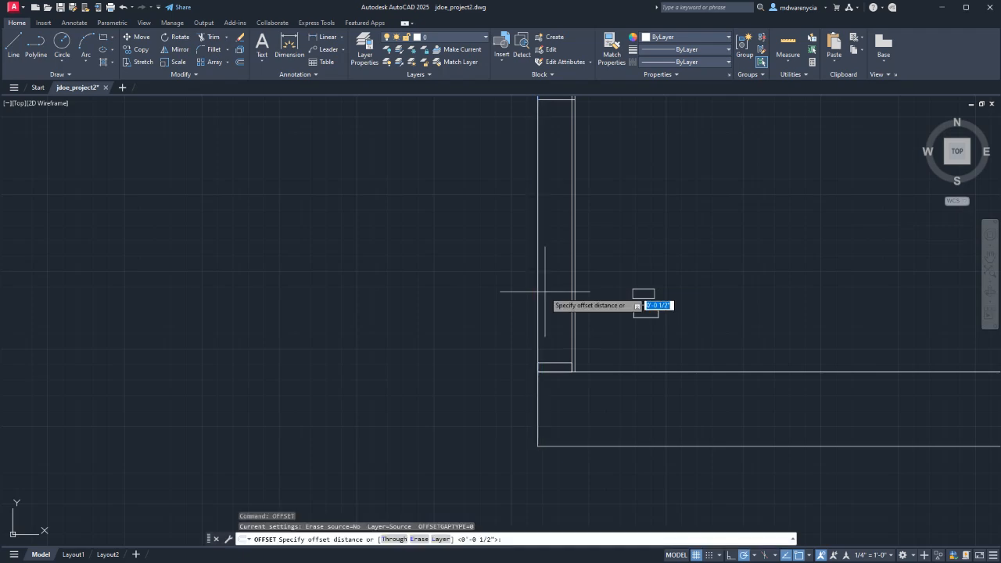
text(.5)
key(Return)
click(532, 293)
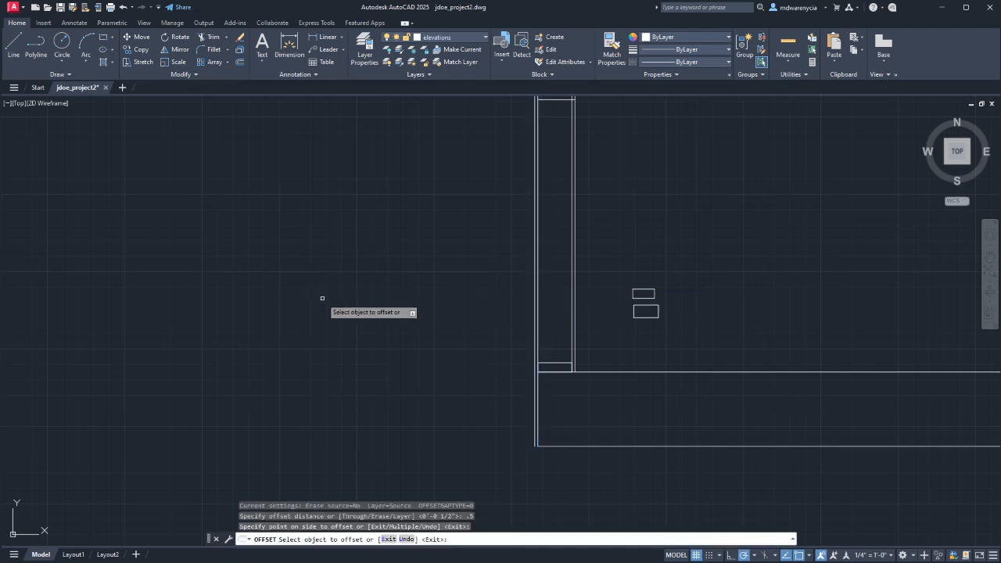
key(Escape)
key(Escape)
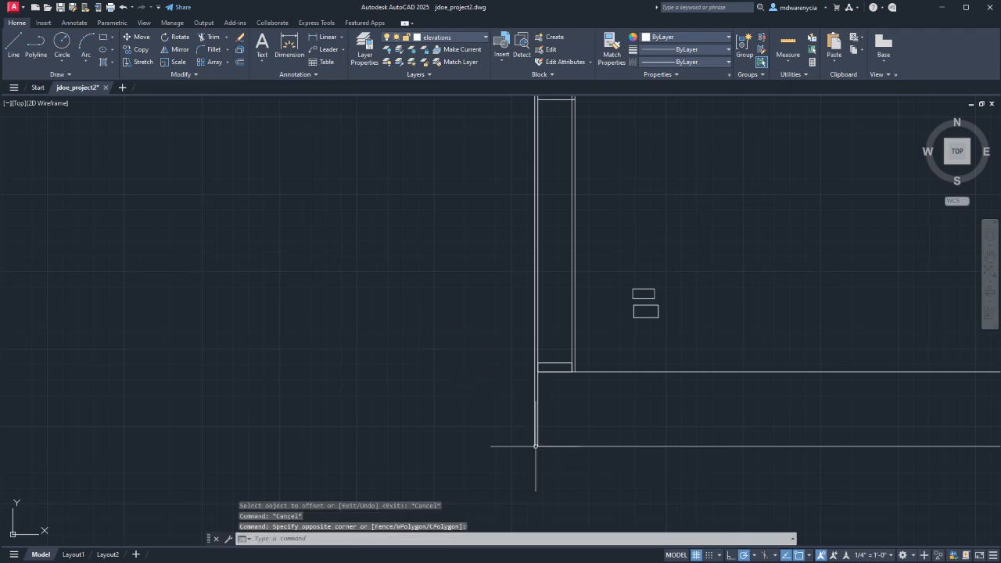
- Shorten the outward offset line by stretching its lower end up to the floor line level
click(535, 440)
click(534, 443)
scroll(536, 380, up, 5)
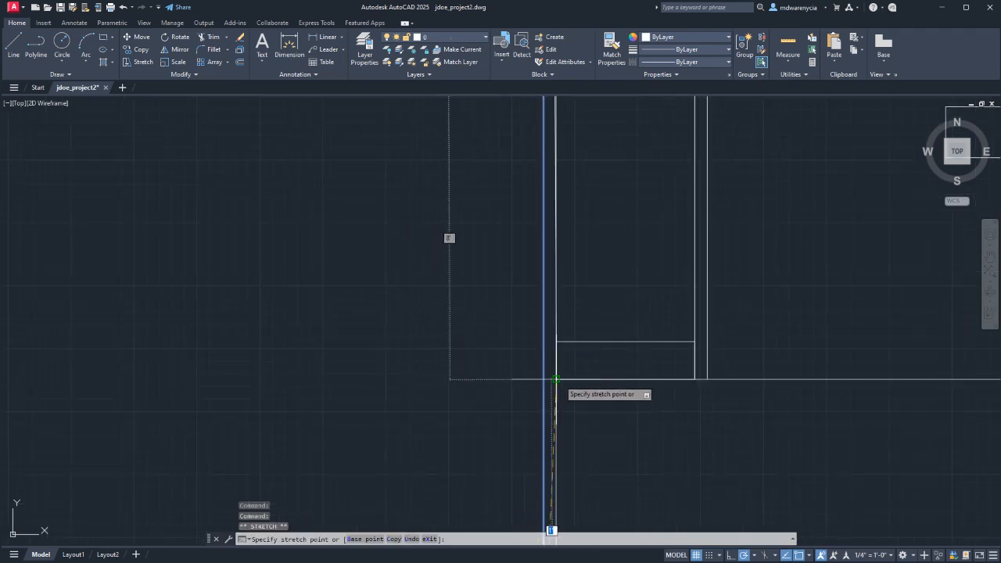
click(557, 387)
key(Escape)
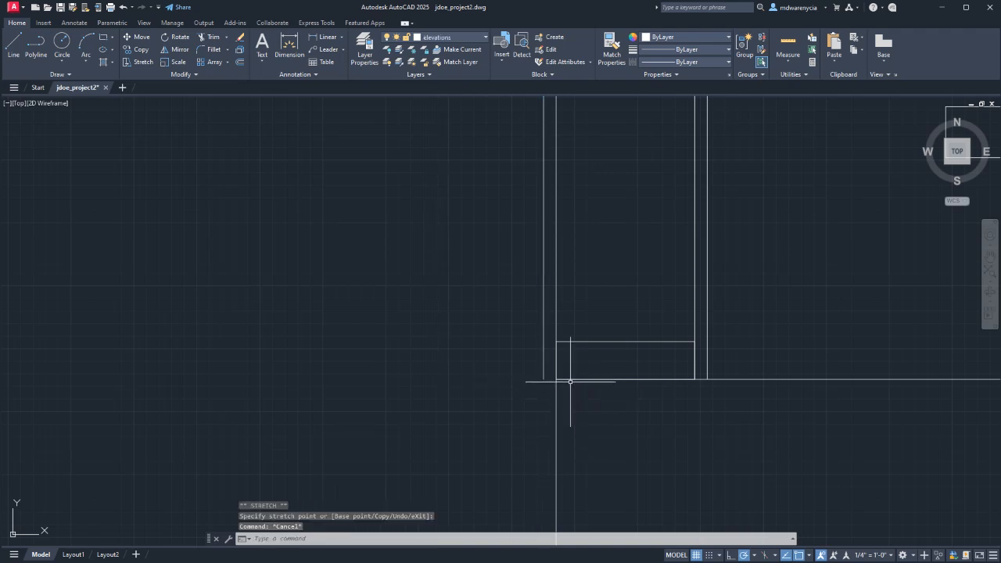
- Draw a short horizontal line from the bottom plate's lower outer corner outward past the shortened offset line
text(l)
key(Return)
click(556, 379)
click(537, 380)
key(Escape)
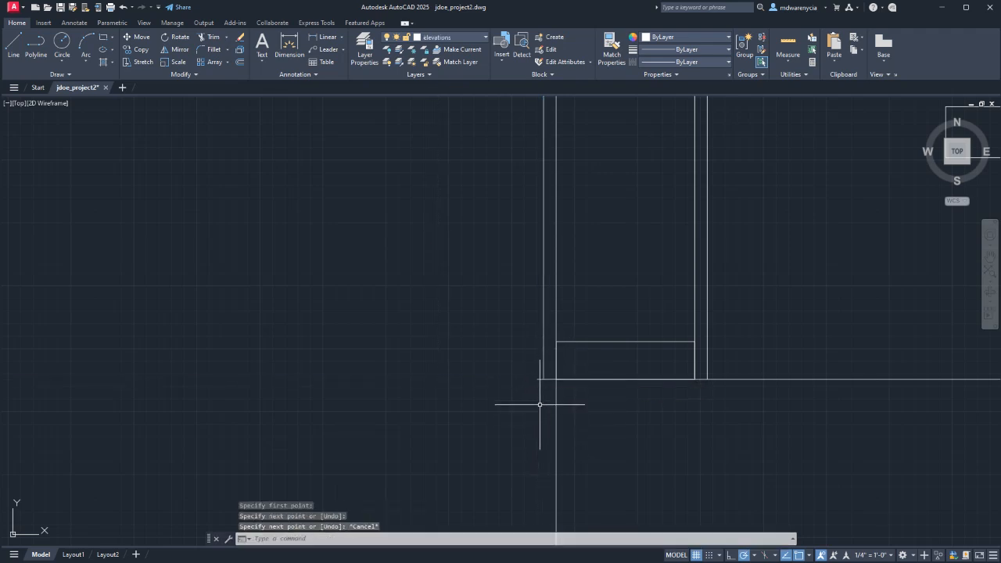
- Shorten the short horizontal line at the wall base so its outer end meets the outward offset line's lower end
click(537, 381)
key(Escape)
click(539, 380)
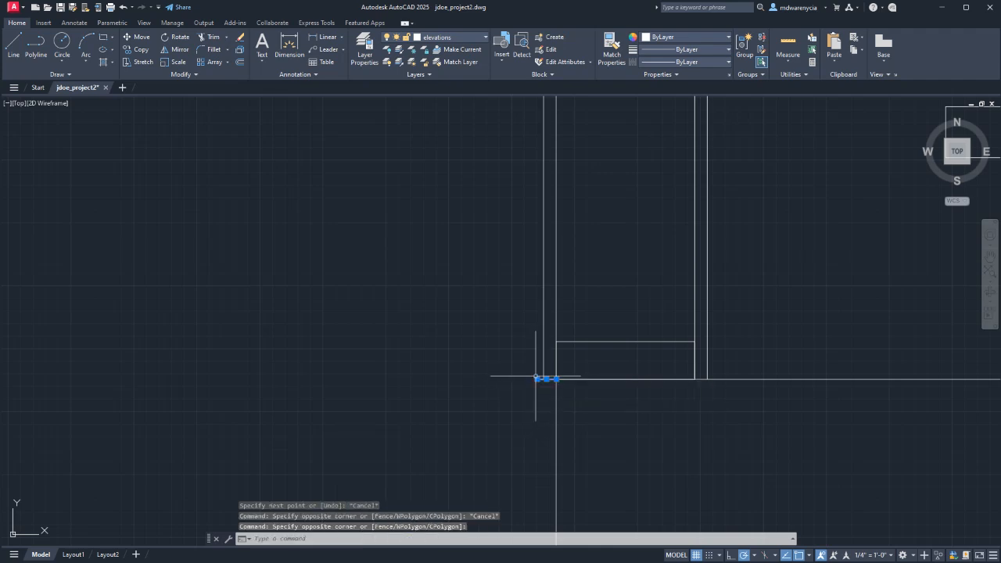
click(543, 379)
key(Escape)
- Switch to the browser, examine the Green Building Advisor wall section with vertical board siding, and return to AutoCAD
scroll(572, 422, down, 4)
middle_drag(540, 359, 469, 475)
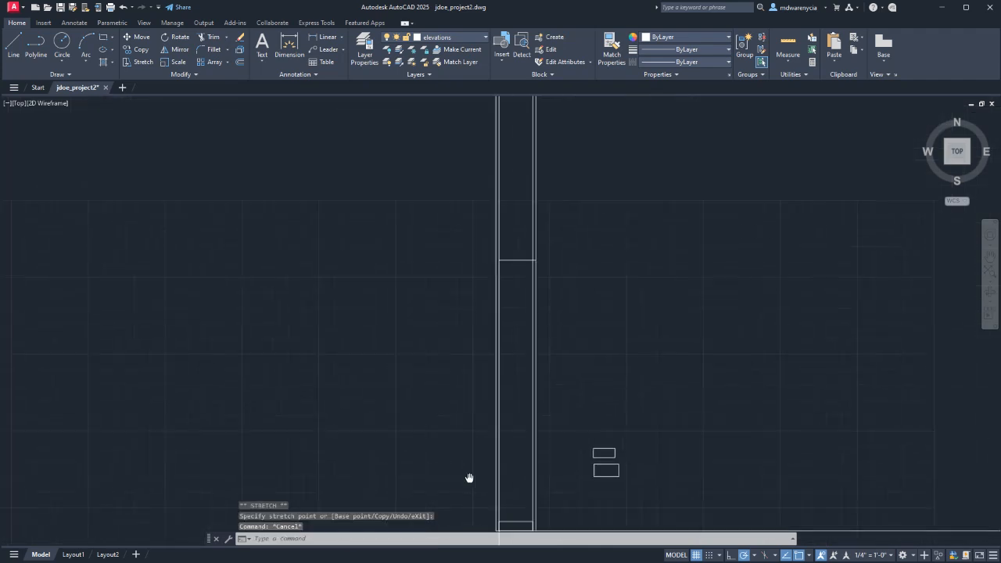
middle_drag(476, 383, 478, 285)
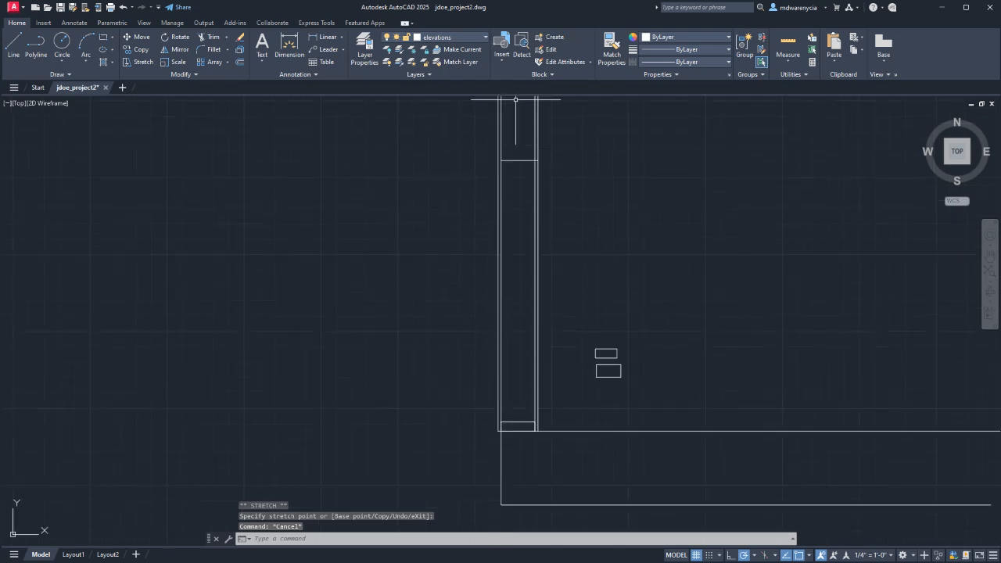
key(alt+Tab)
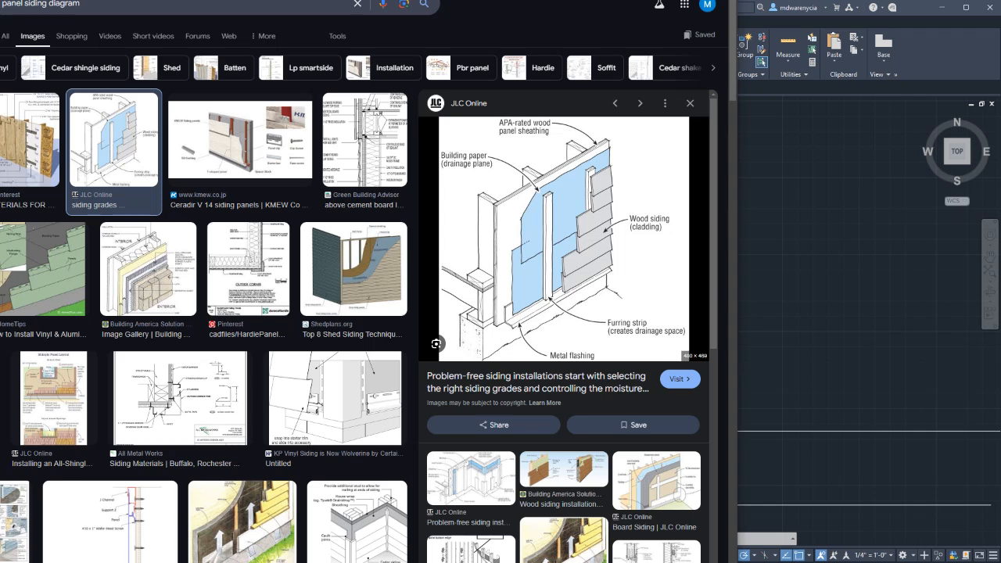
click(364, 140)
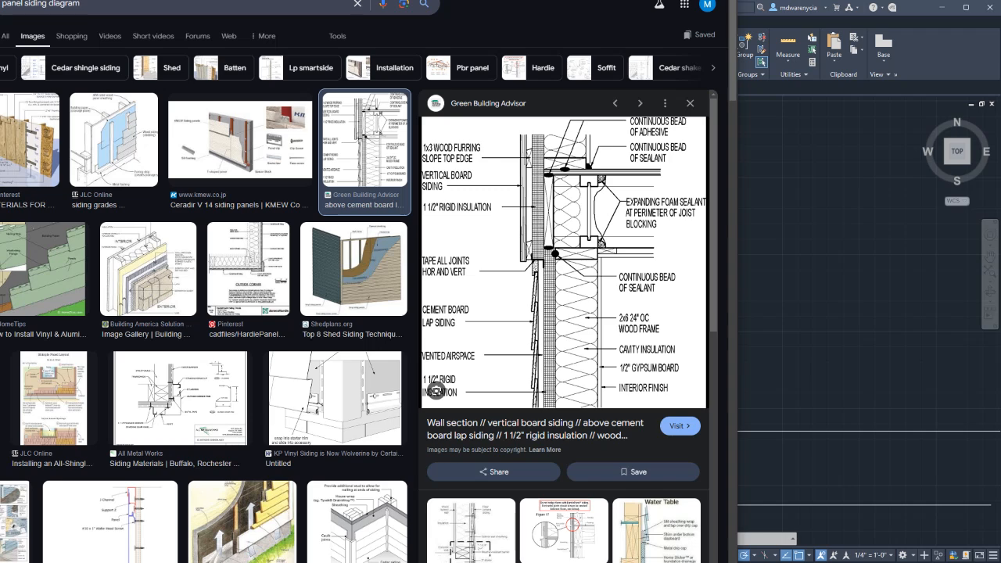
key(alt+Tab)
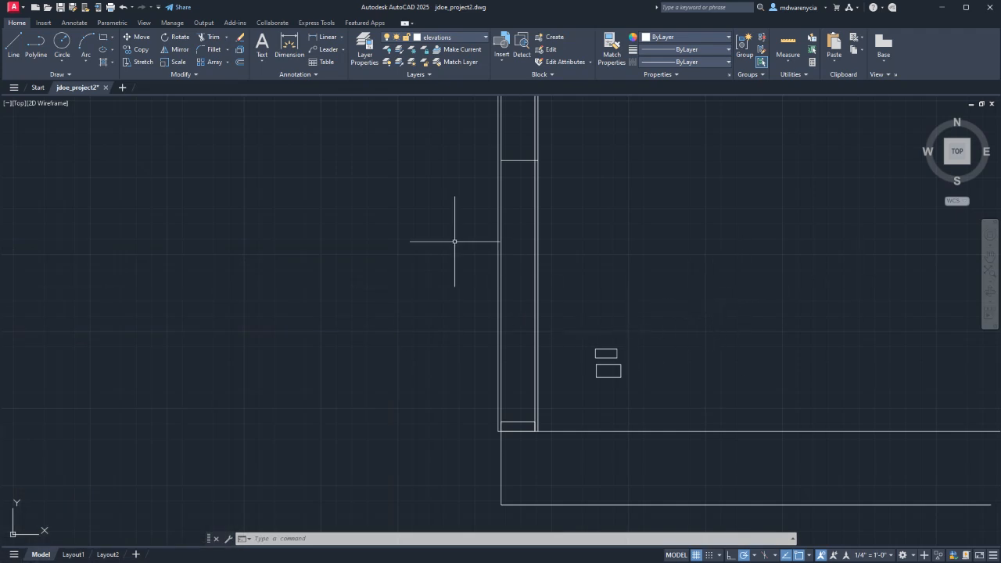
- Examine the wall section's base around the bottom plate and the stretch of wall above it
scroll(560, 314, down, 2)
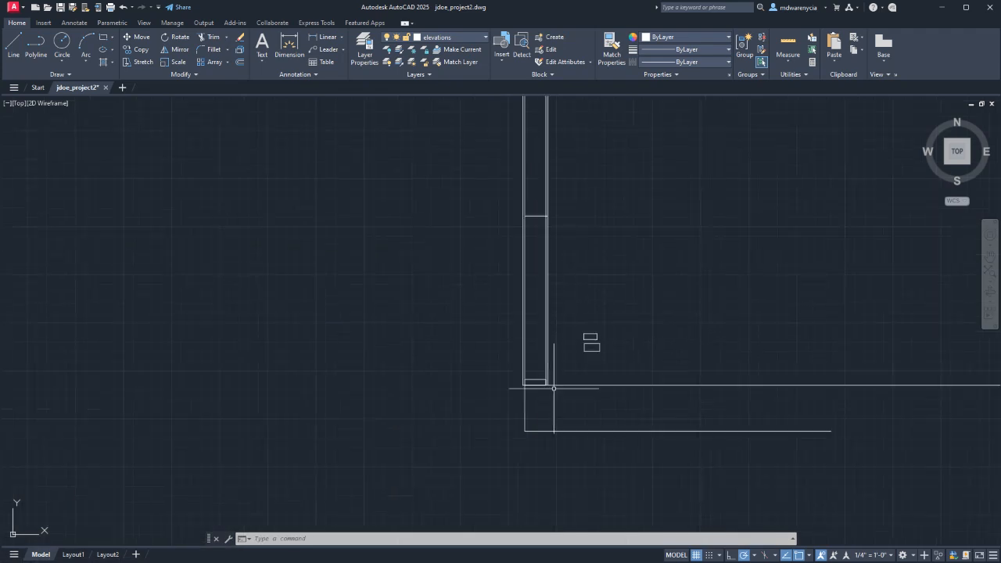
scroll(540, 383, up, 4)
key(Escape)
key(Escape)
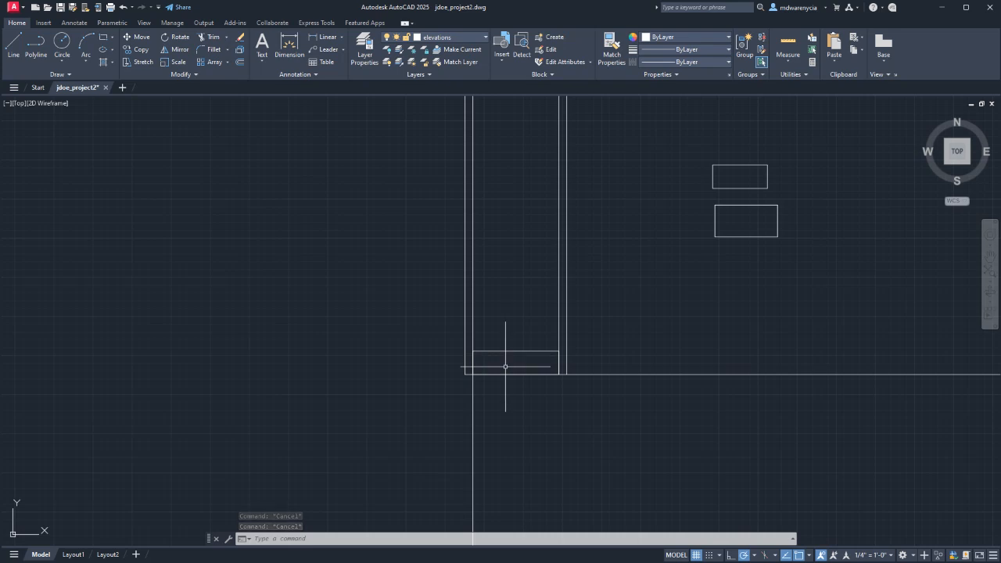
scroll(539, 441, down, 4)
middle_drag(518, 293, 443, 452)
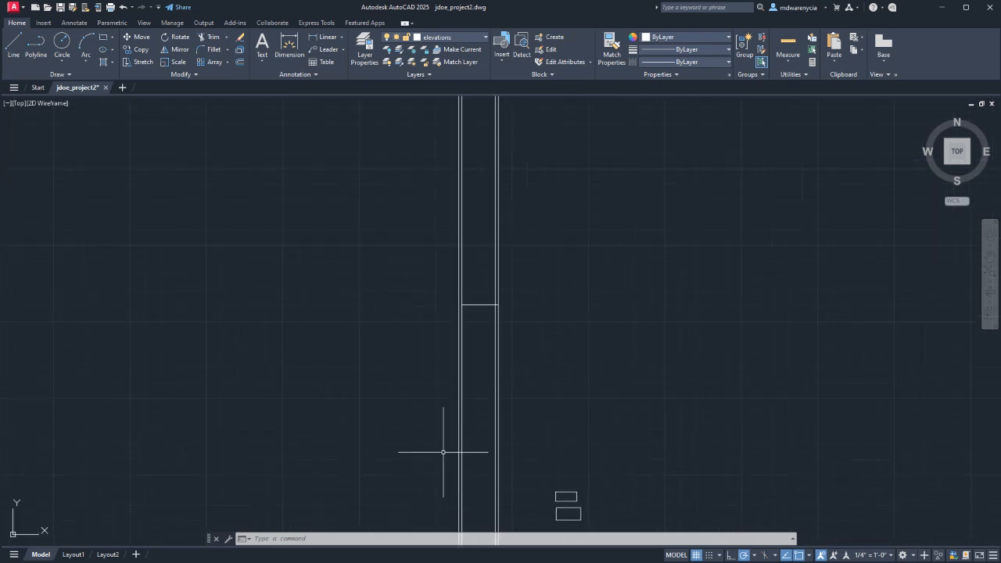
middle_drag(466, 369, 430, 196)
scroll(490, 358, up, 2)
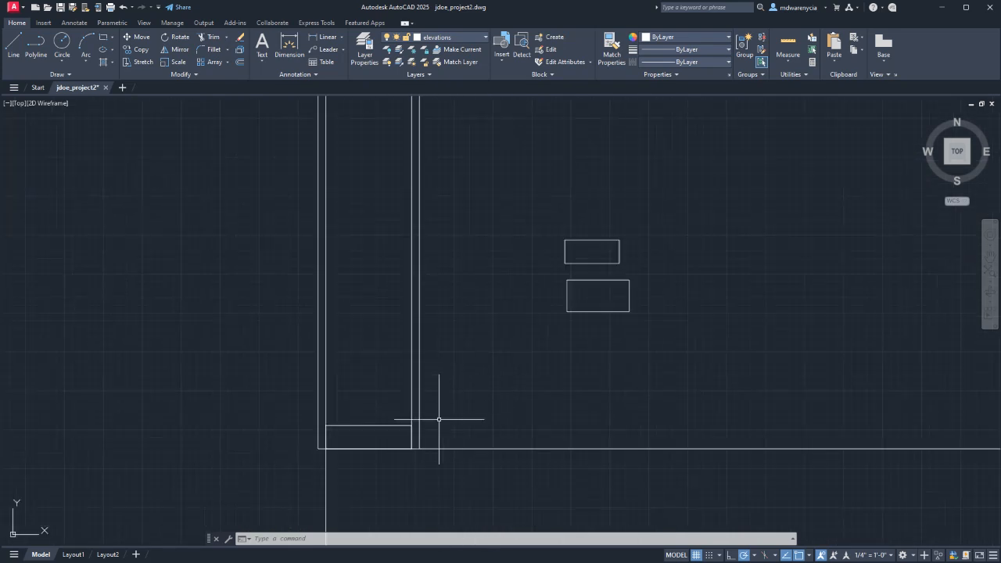
scroll(438, 417, down, 1)
middle_drag(373, 247, 432, 448)
scroll(434, 268, down, 1)
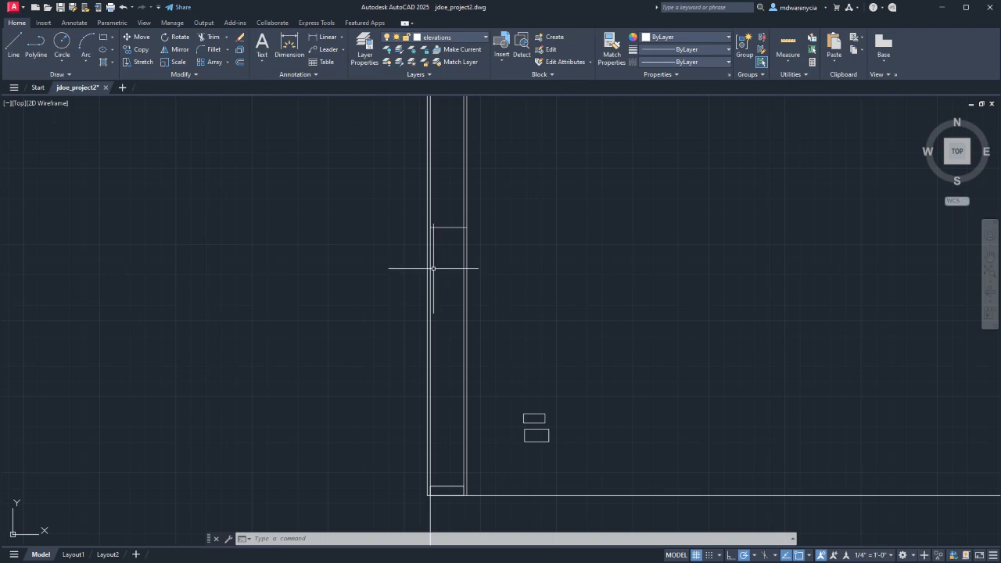
- Switch to the browser, examine the Kit Home Basics house framing diagram, and return to AutoCAD
click(125, 561)
key(ctrl+Tab)
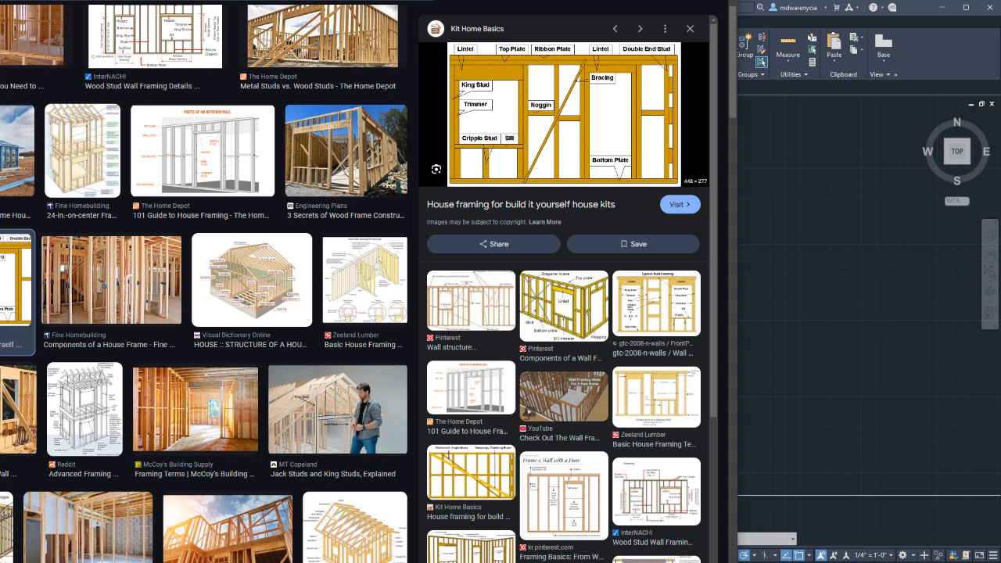
click(852, 372)
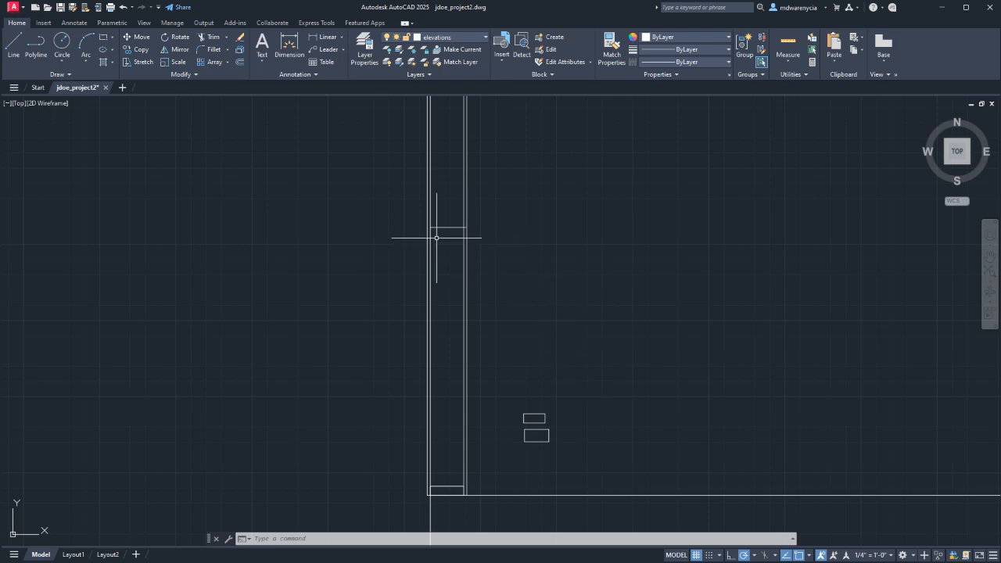
key(alt+Tab)
key(alt+Tab)
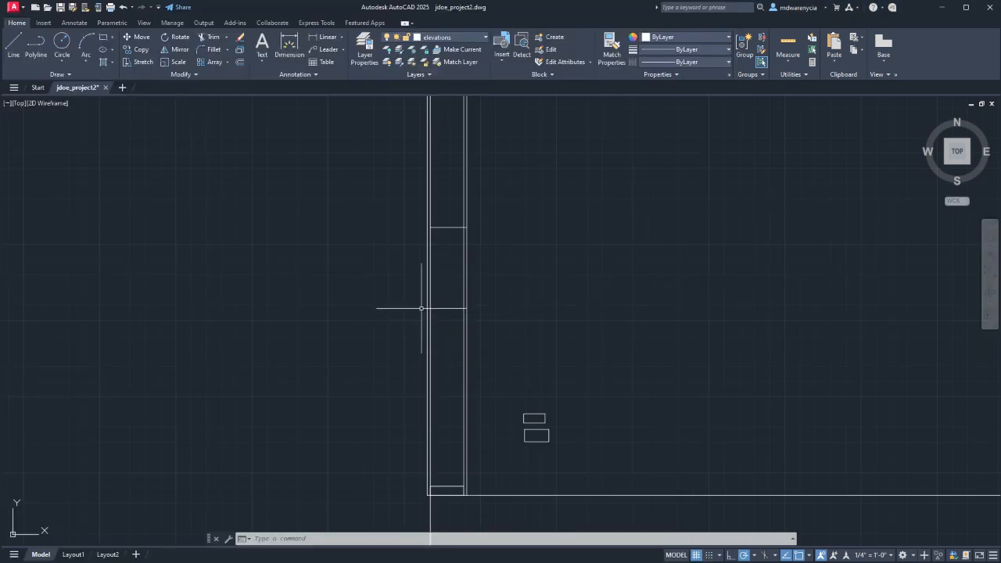
- Copy the bottom plate rectangle into the open area inside the room and delete the original at the wall base
scroll(419, 277, up, 2)
middle_drag(444, 307, 436, 195)
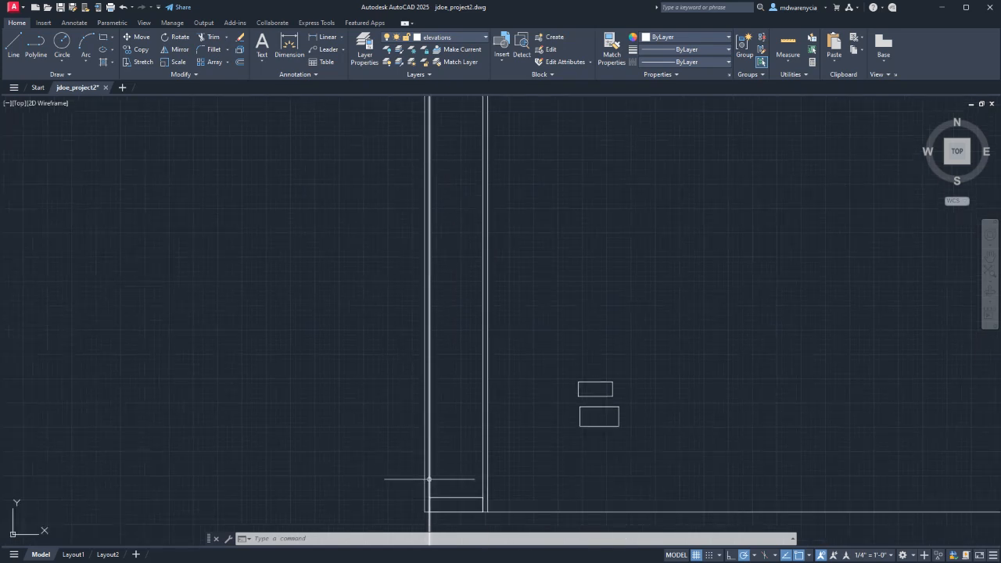
middle_drag(429, 479, 426, 393)
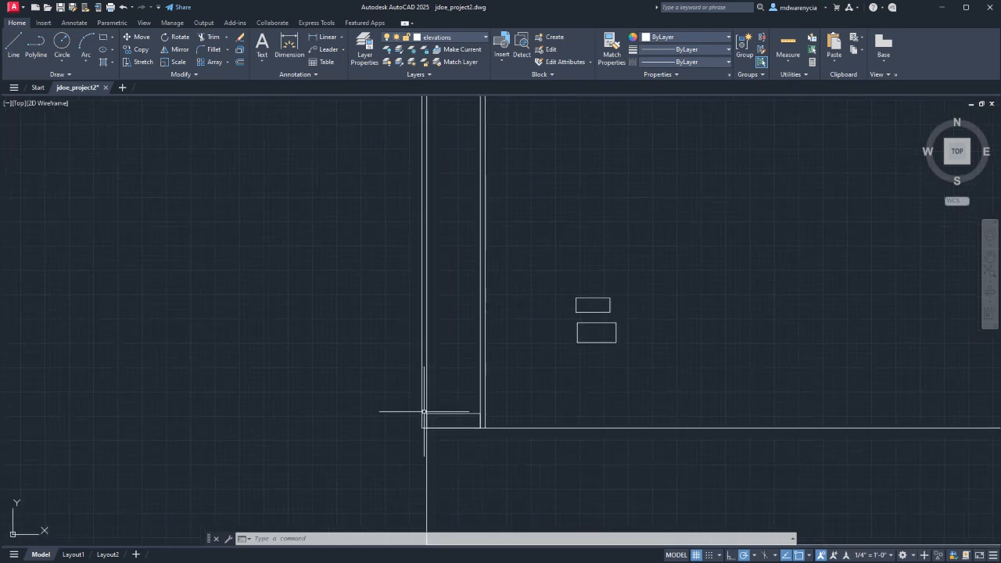
click(424, 412)
click(484, 432)
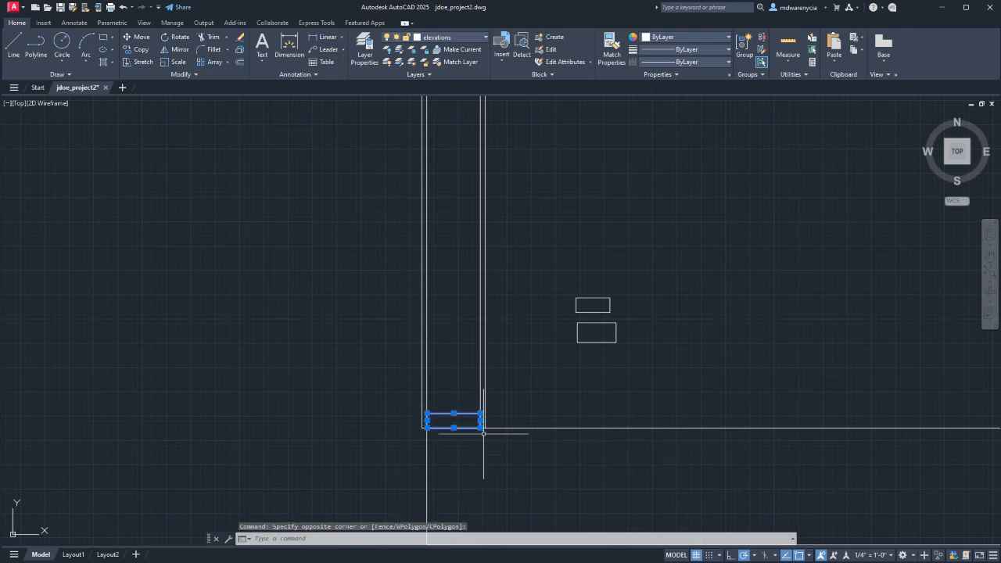
key(ctrl+c)
key(ctrl+v)
click(653, 368)
key(Escape)
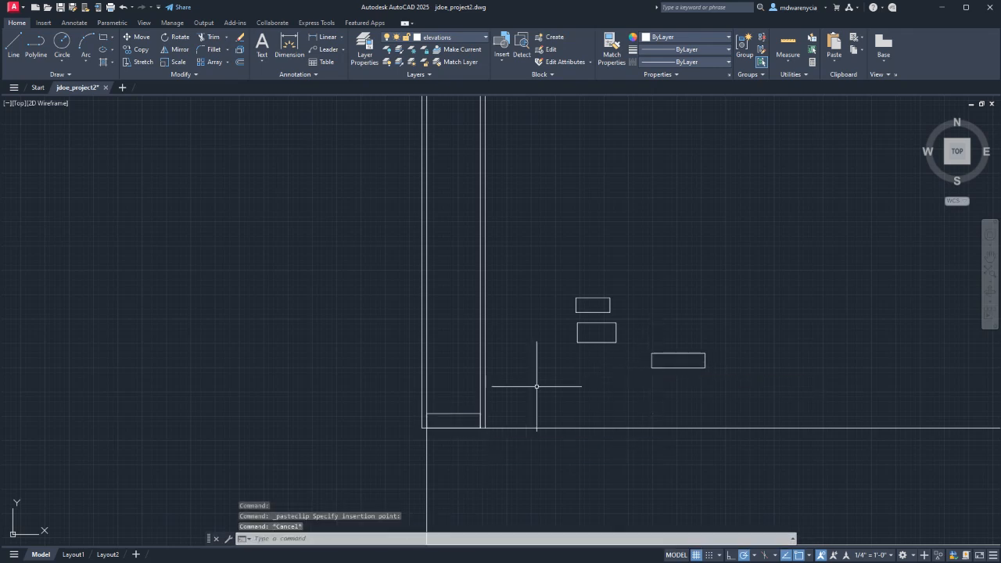
click(425, 412)
click(481, 444)
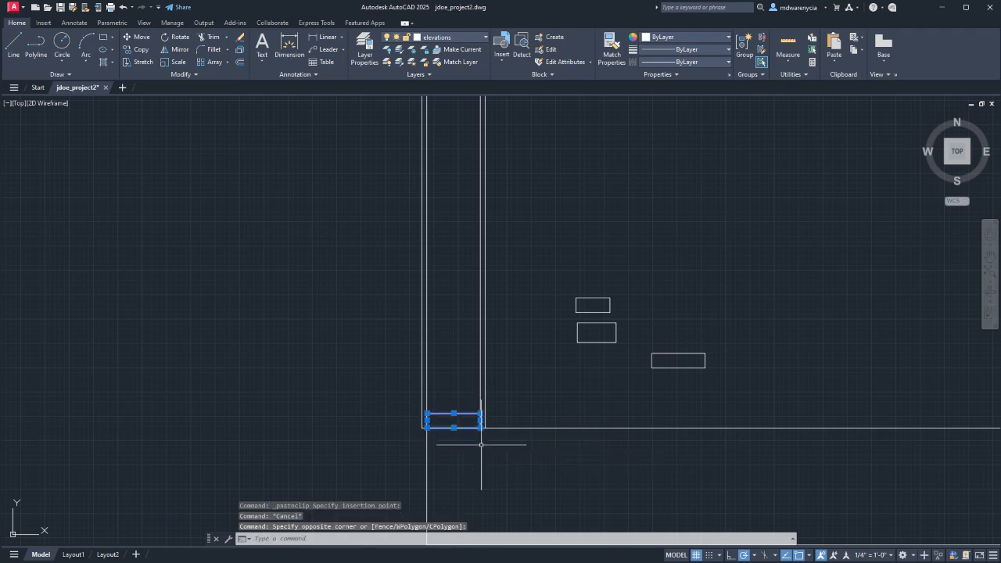
key(Delete)
- Draw two crossing diagonal lines between opposite corners of the copied plate rectangle
text(l)
key(Return)
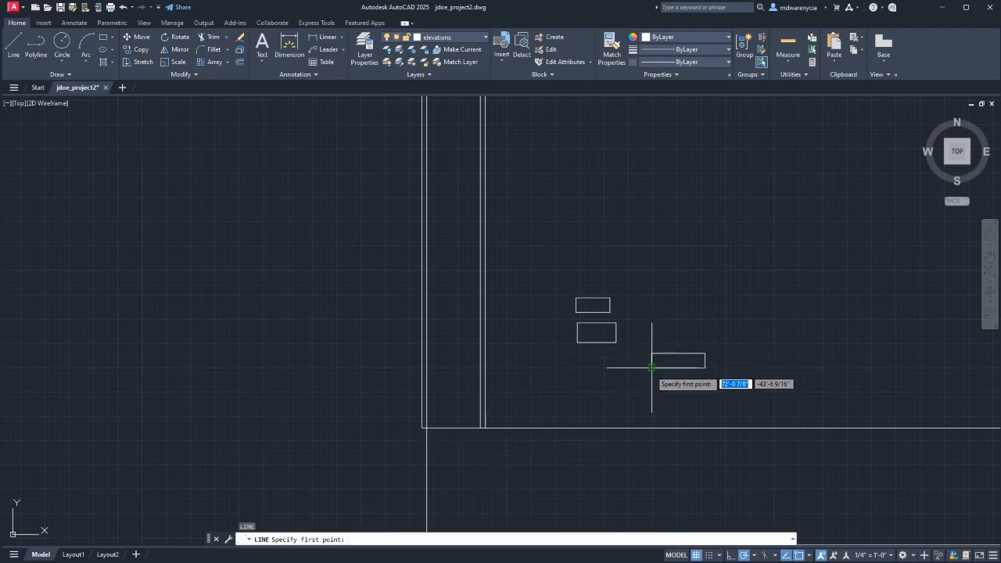
click(651, 366)
click(705, 354)
key(Return)
key(Return)
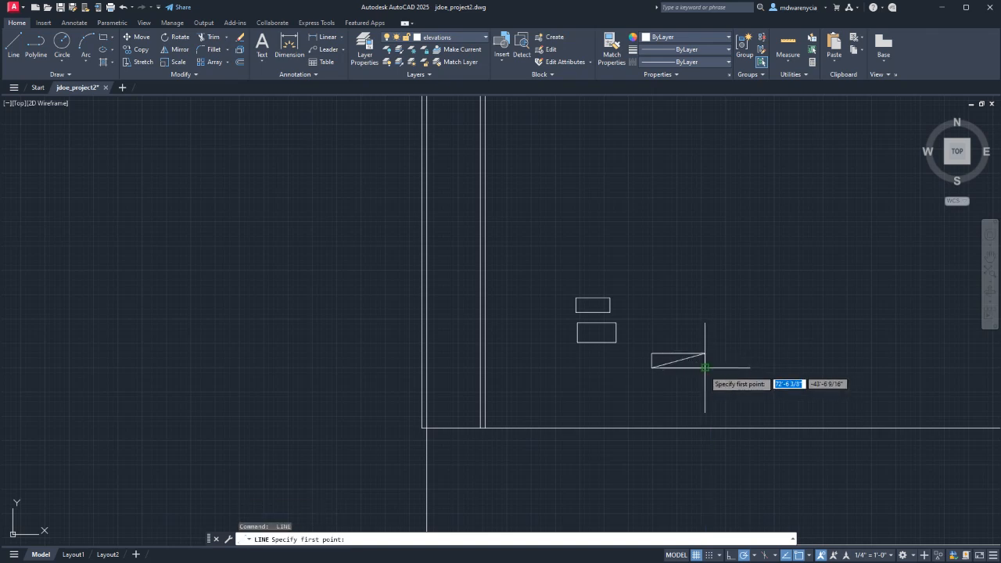
click(704, 366)
click(651, 354)
key(Escape)
key(Escape)
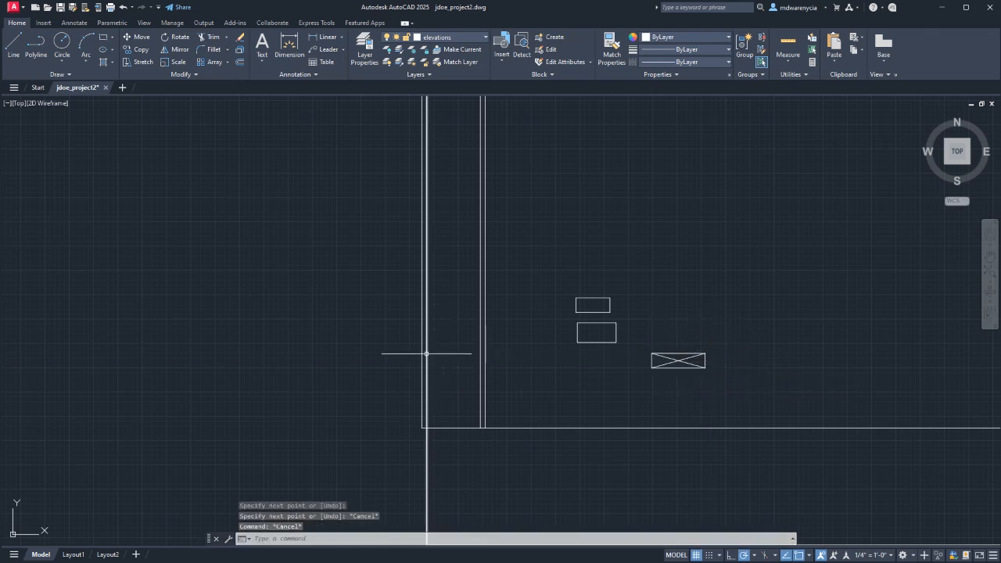
- Try offsetting the outermost wall line 3/4" outward, and erase the resulting line
click(426, 353)
click(381, 352)
key(Escape)
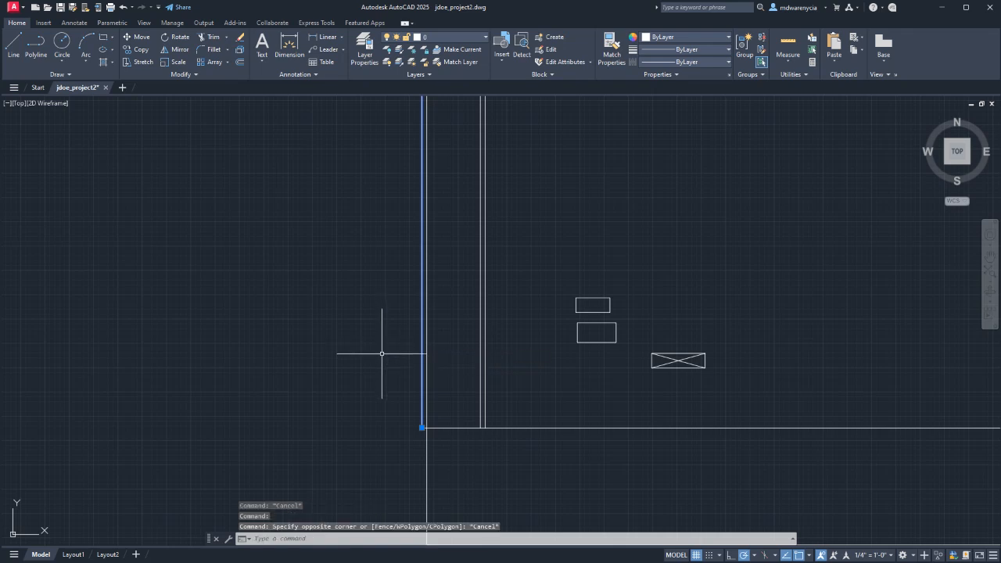
middle_drag(381, 354, 435, 401)
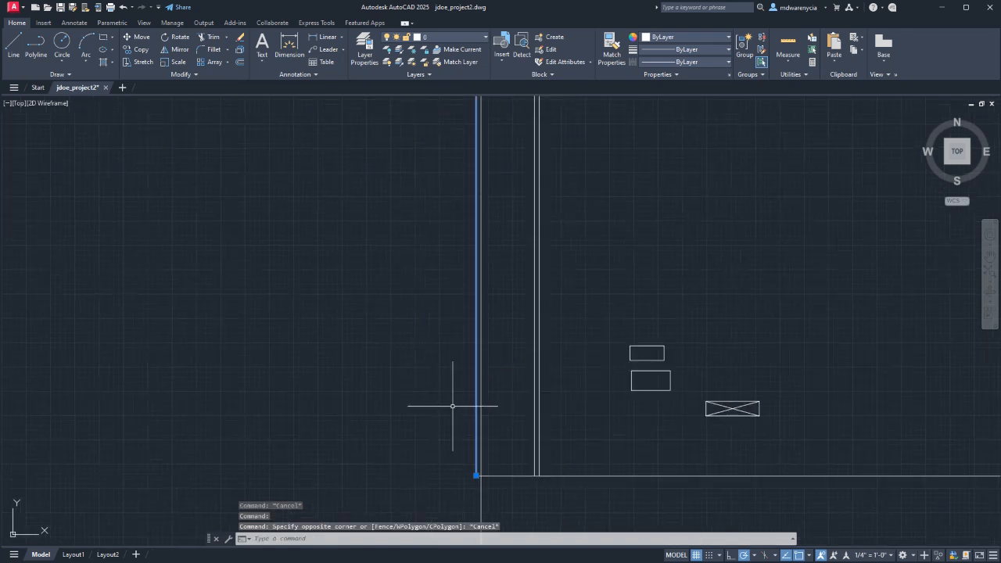
text(off)
key(Return)
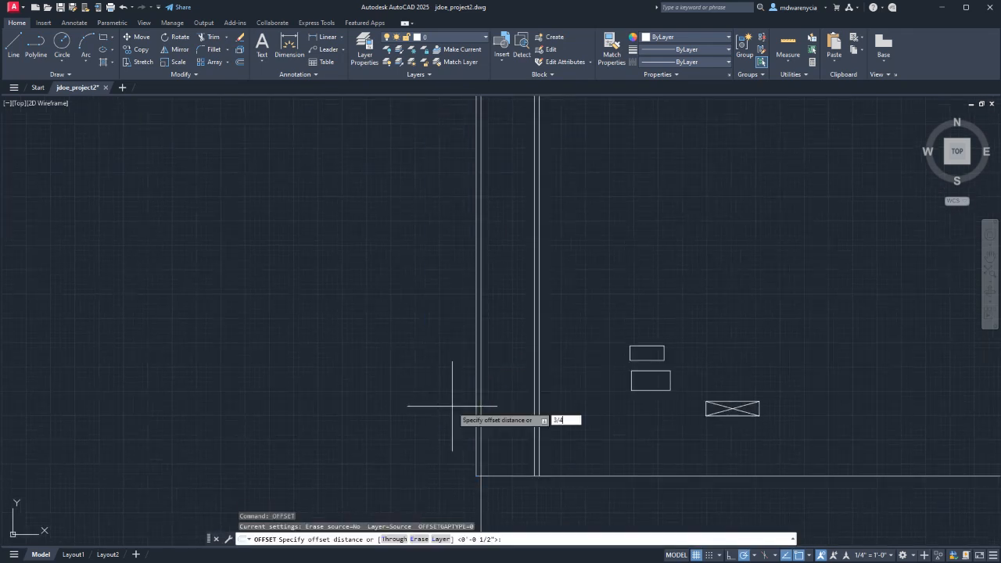
key(Return)
click(480, 406)
click(452, 406)
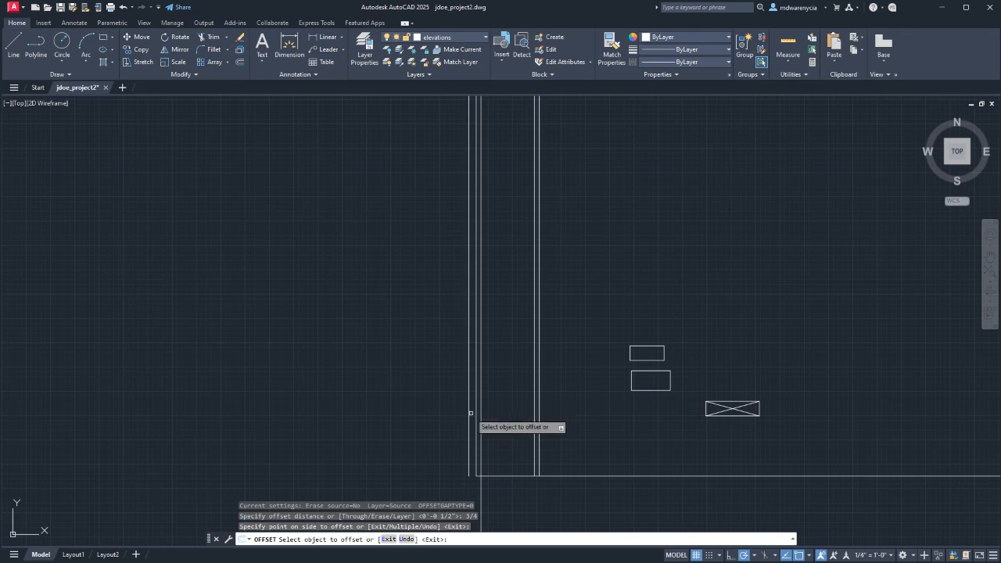
key(Escape)
click(470, 414)
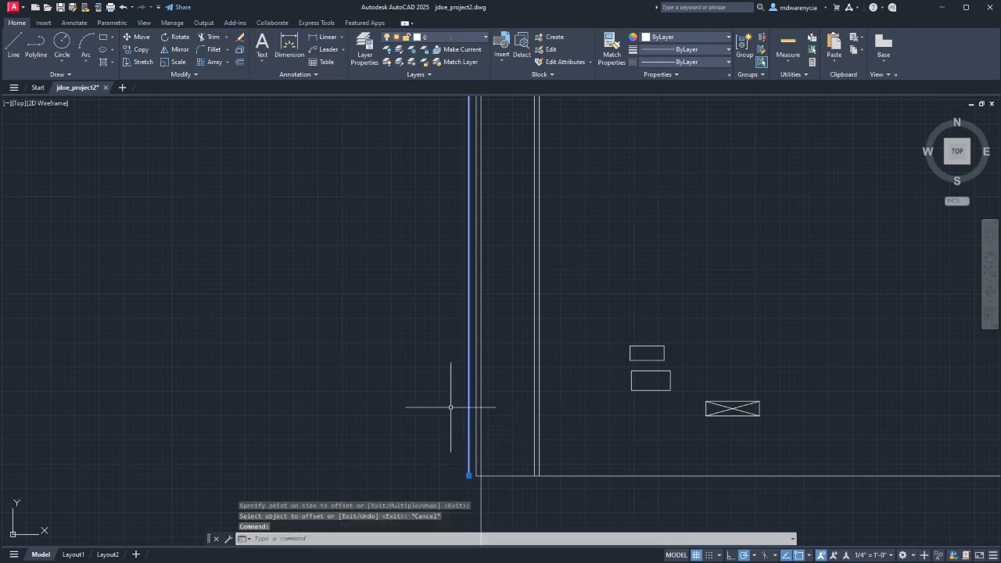
key(Delete)
- Offset the outermost wall line 0.5" outward, away from the room
click(487, 440)
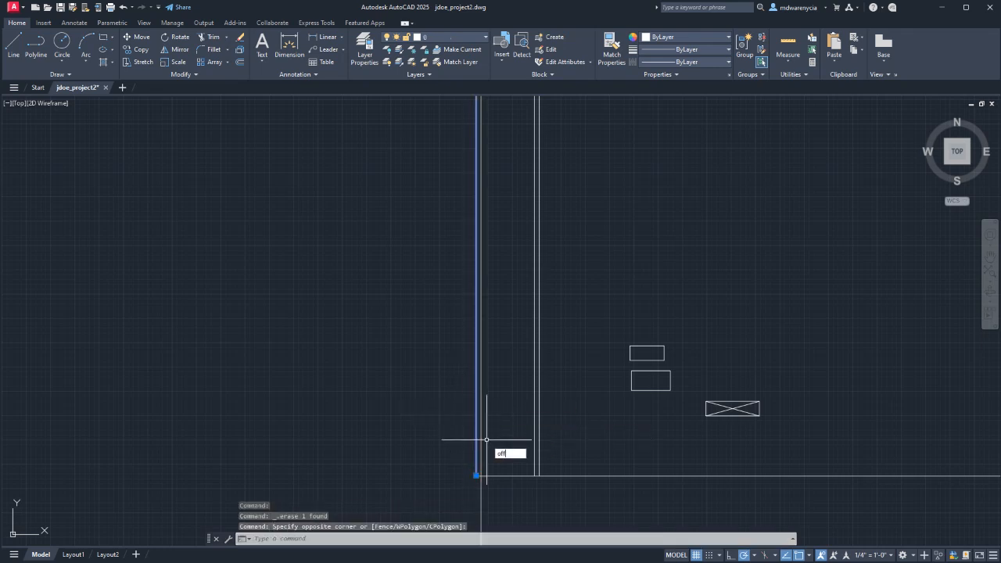
text(off)
key(Return)
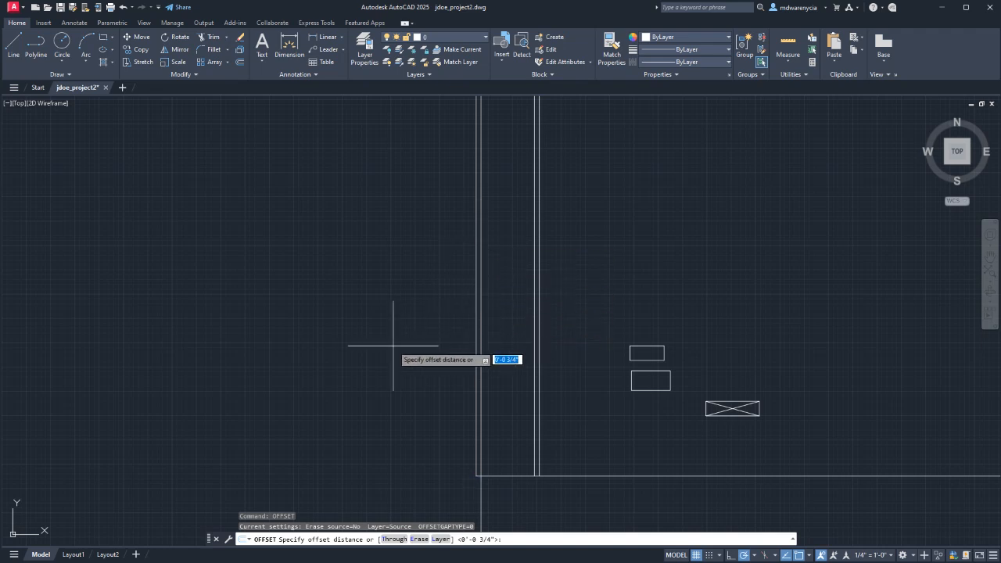
text(.5)
key(Return)
click(477, 345)
click(369, 342)
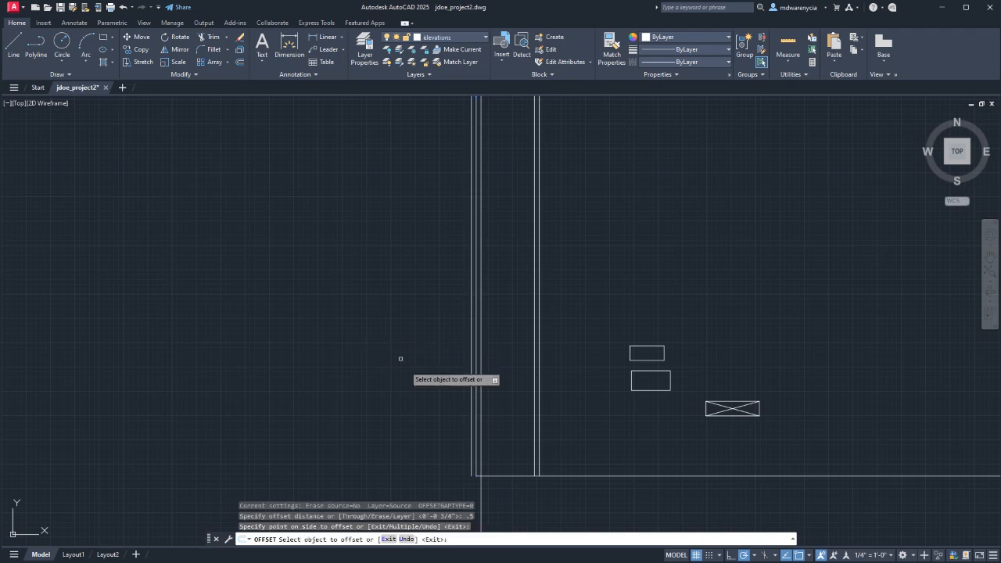
key(Escape)
- Offset the new outermost line 3/4" outward to add another exterior layer
click(471, 414)
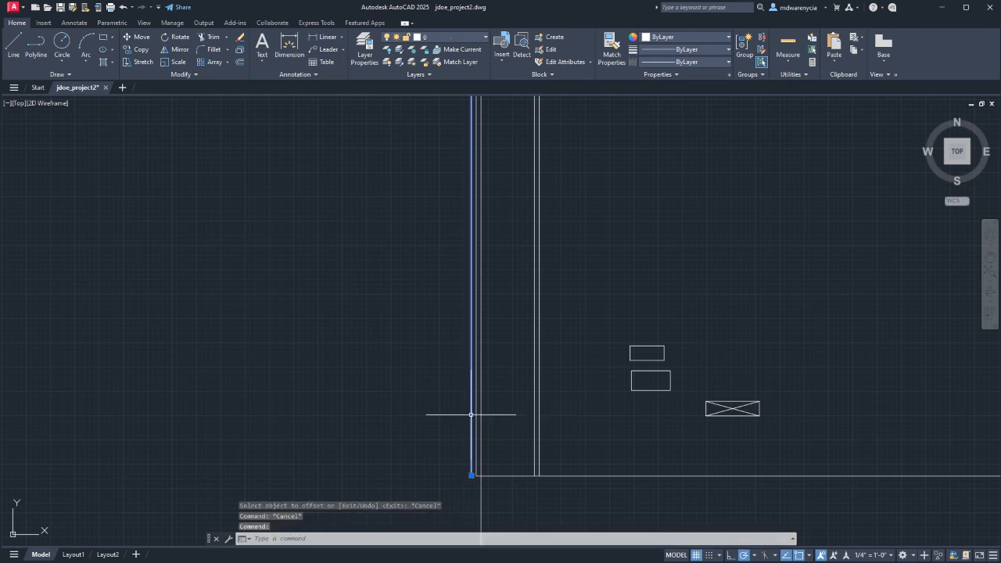
text(offset)
key(Return)
text(3/)
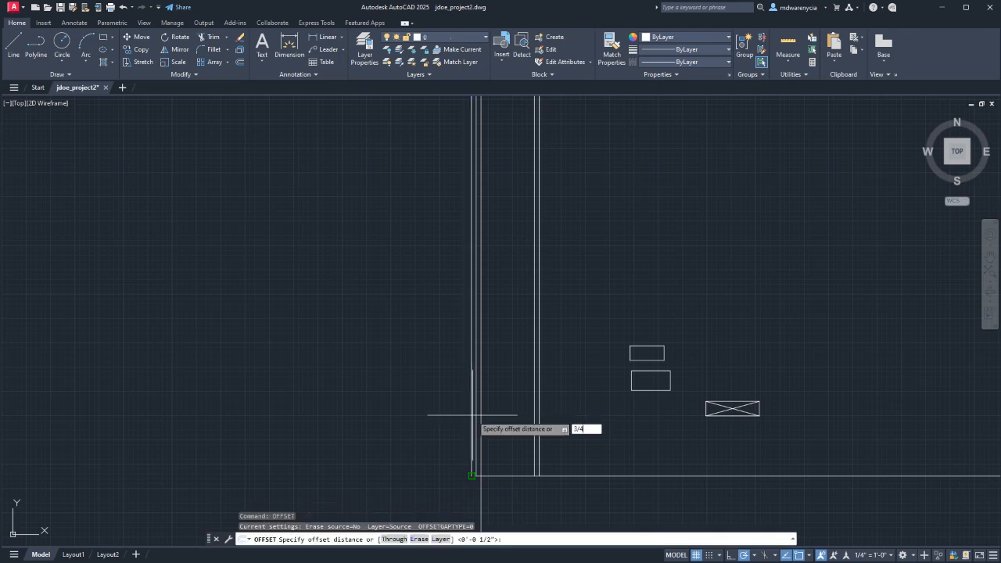
text(4)
key(Return)
click(473, 407)
click(387, 393)
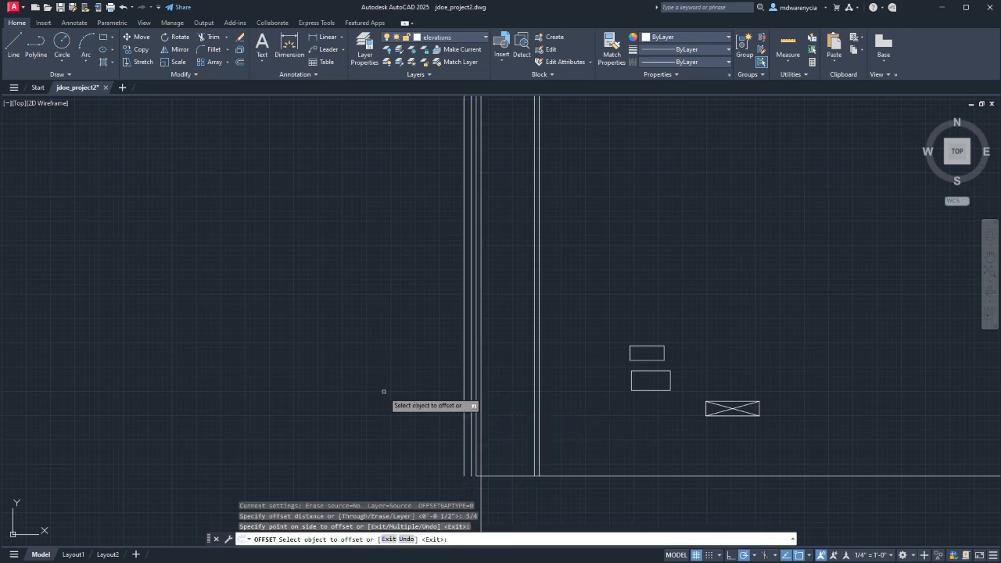
key(Escape)
- Draw a short horizontal line closing the base of the outermost 3/4" exterior layer
scroll(423, 407, down, 3)
scroll(411, 375, up, 5)
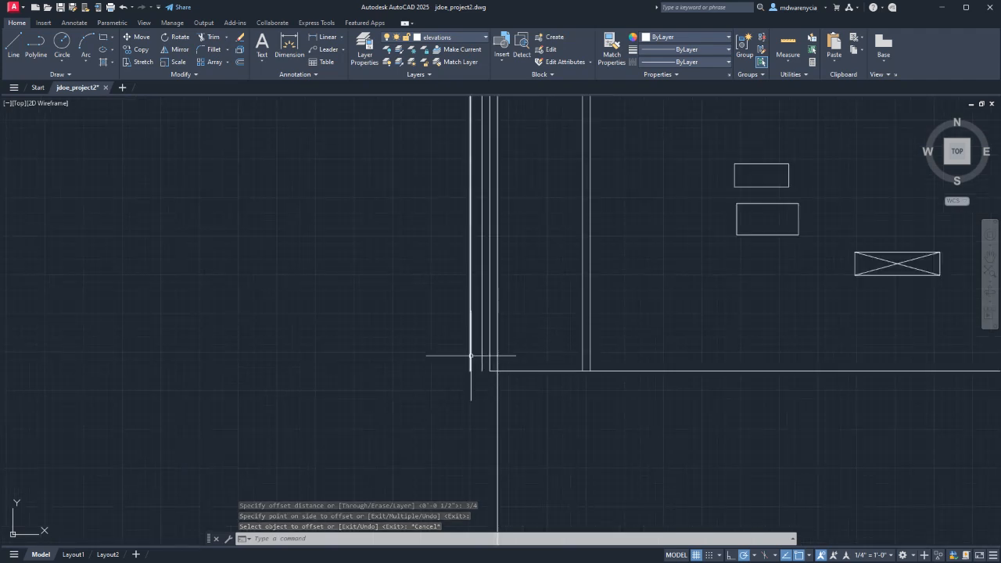
text(l)
key(Return)
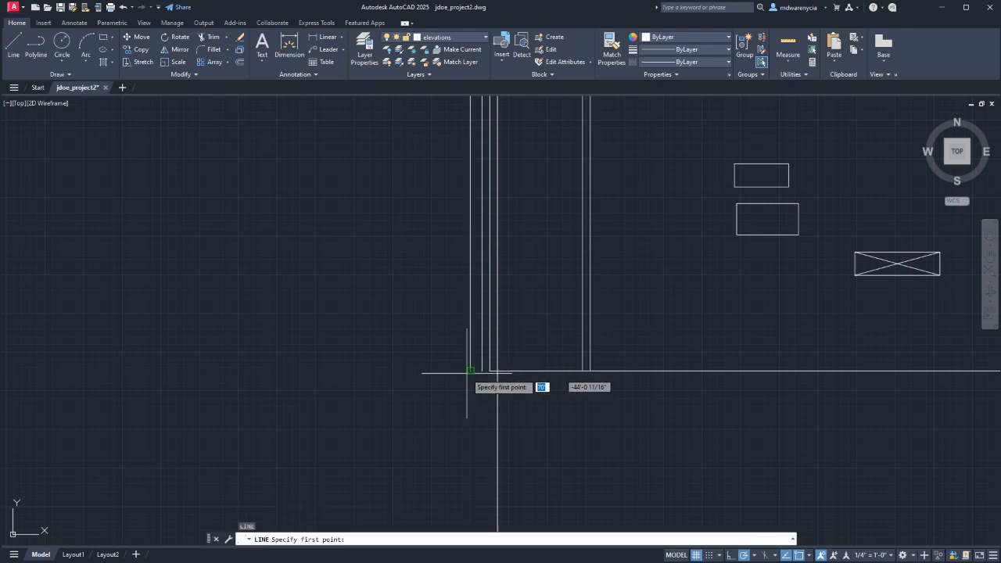
click(470, 370)
click(482, 371)
key(Escape)
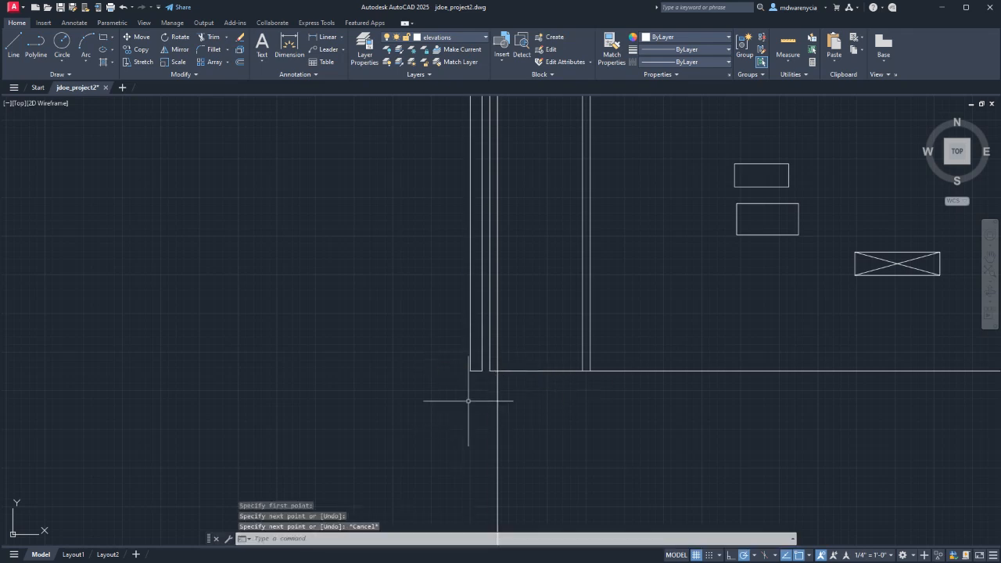
- Draw a short horizontal line closing the base of the adjacent 0.5" layer, joining it to the existing floor line
middle_drag(464, 335, 450, 423)
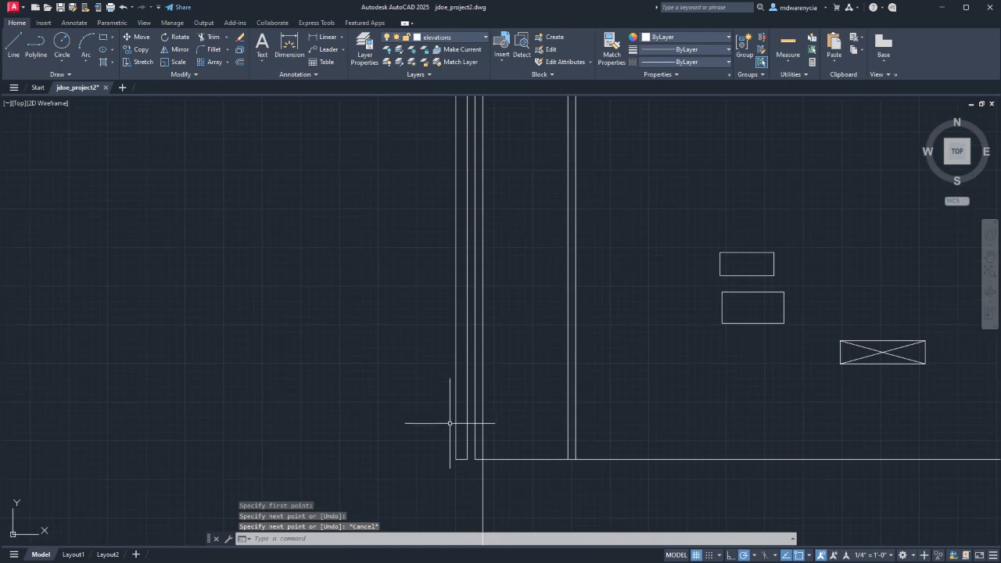
text(l)
key(Return)
middle_drag(473, 460, 472, 419)
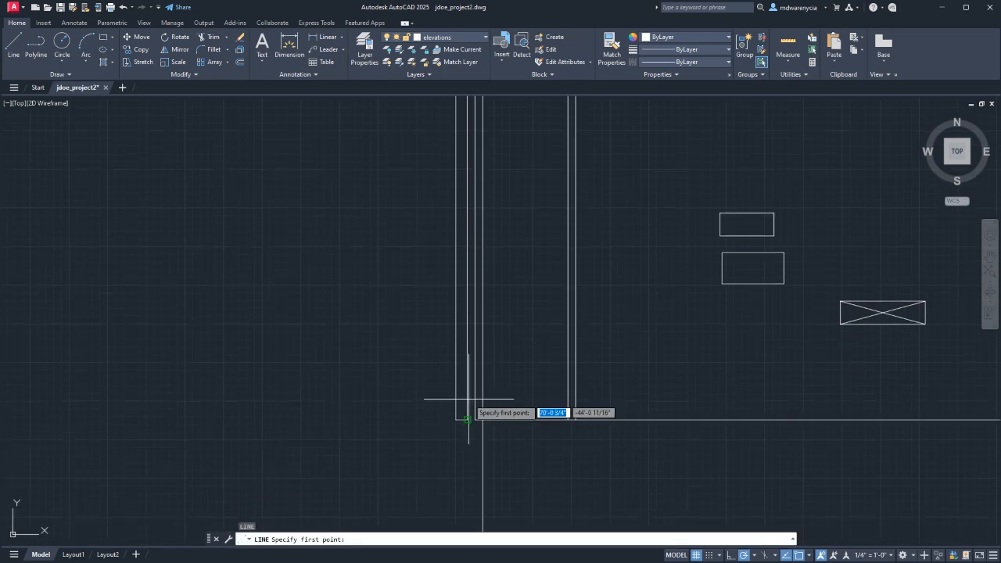
scroll(472, 420, up, 2)
click(465, 430)
key(Escape)
scroll(532, 407, down, 3)
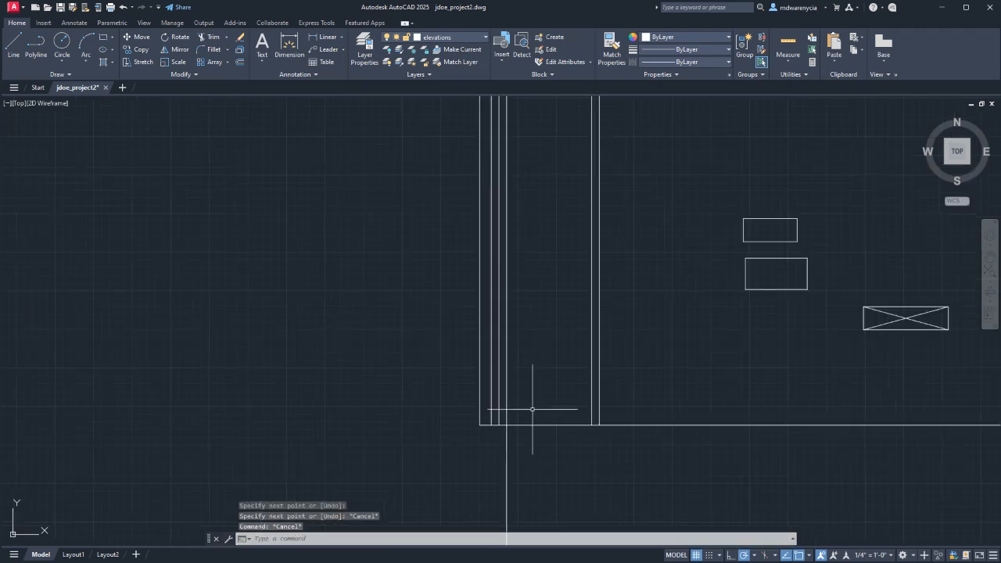
- Copy the crossed plate by its lower inner corner to the base of the stud cavity, flush with the interior stud line
click(695, 353)
click(755, 366)
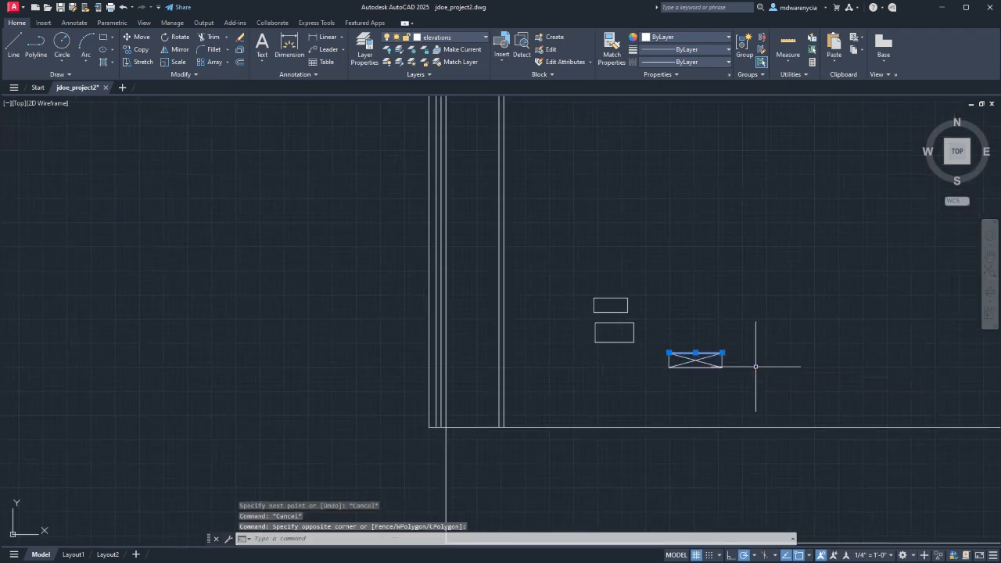
click(656, 334)
click(728, 378)
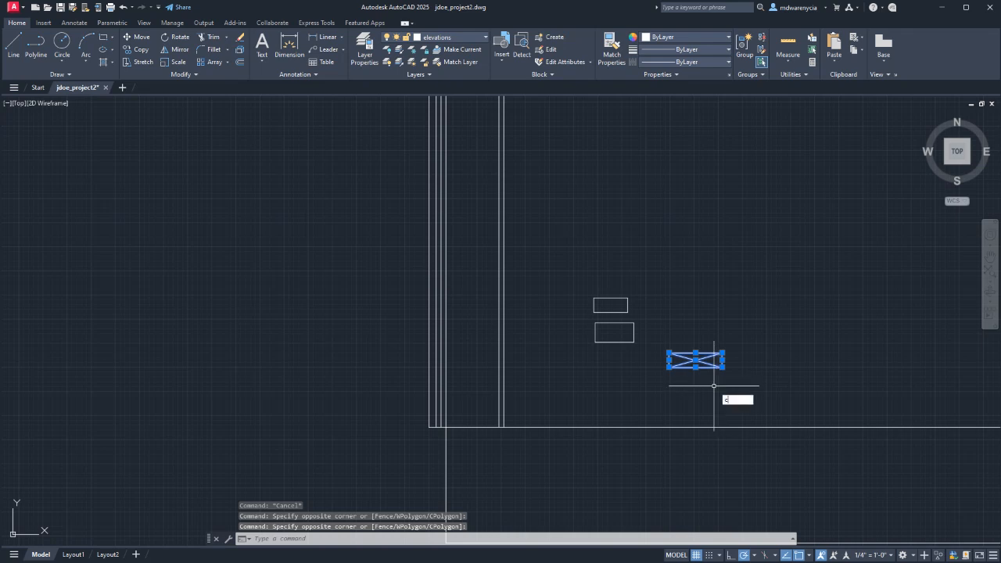
text(co)
key(Return)
click(722, 368)
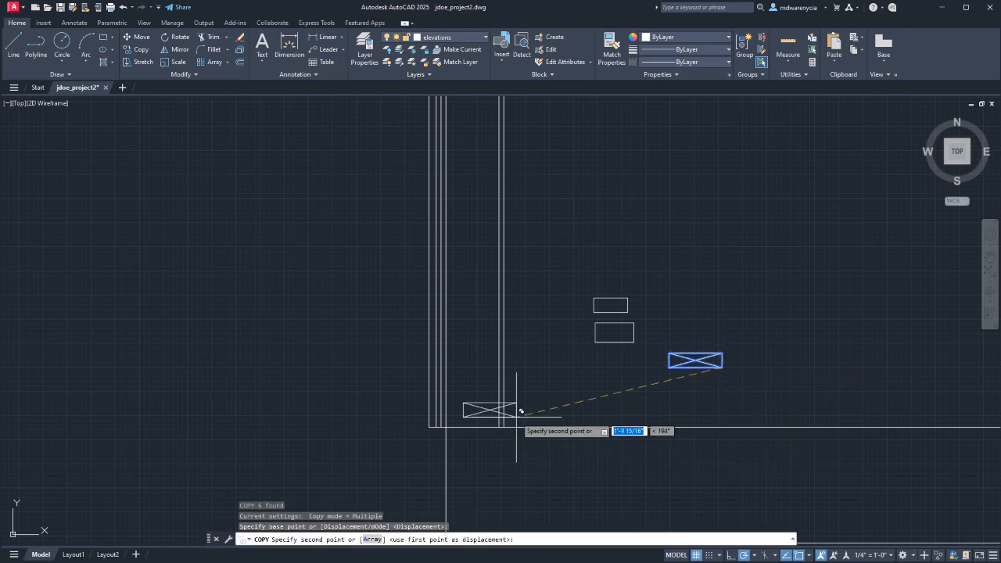
scroll(520, 417, up, 4)
click(470, 443)
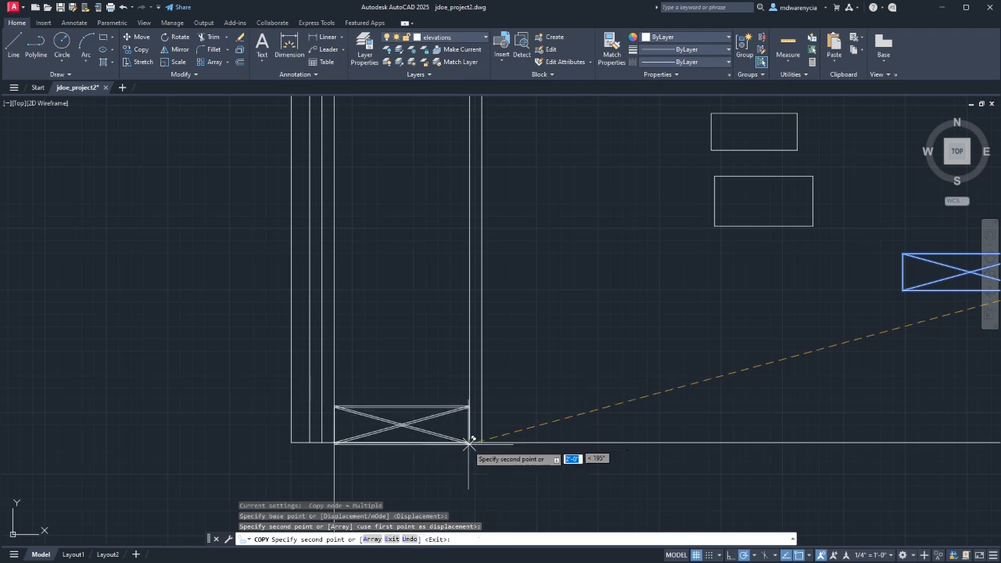
key(Escape)
scroll(401, 423, down, 2)
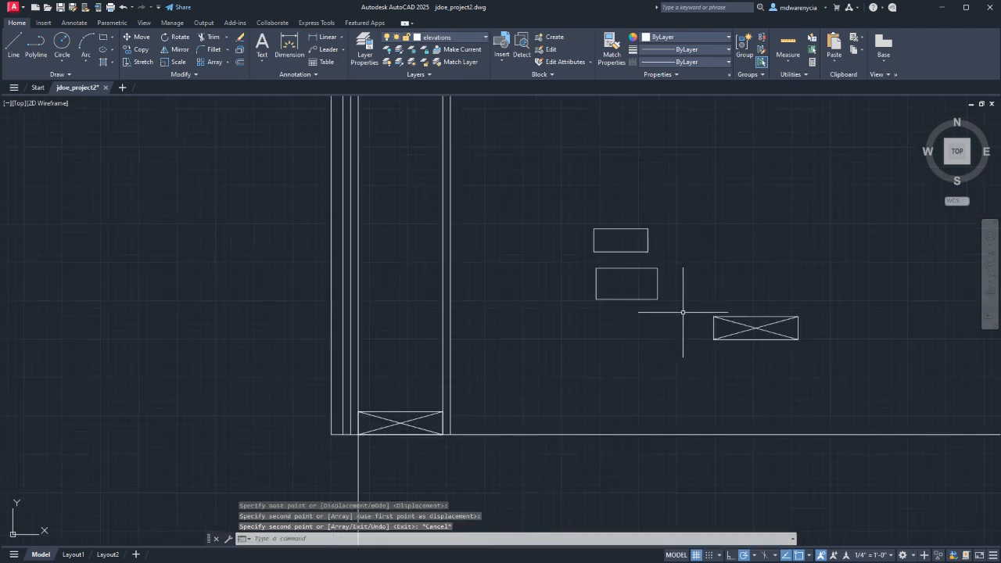
click(683, 312)
click(842, 357)
text(M)
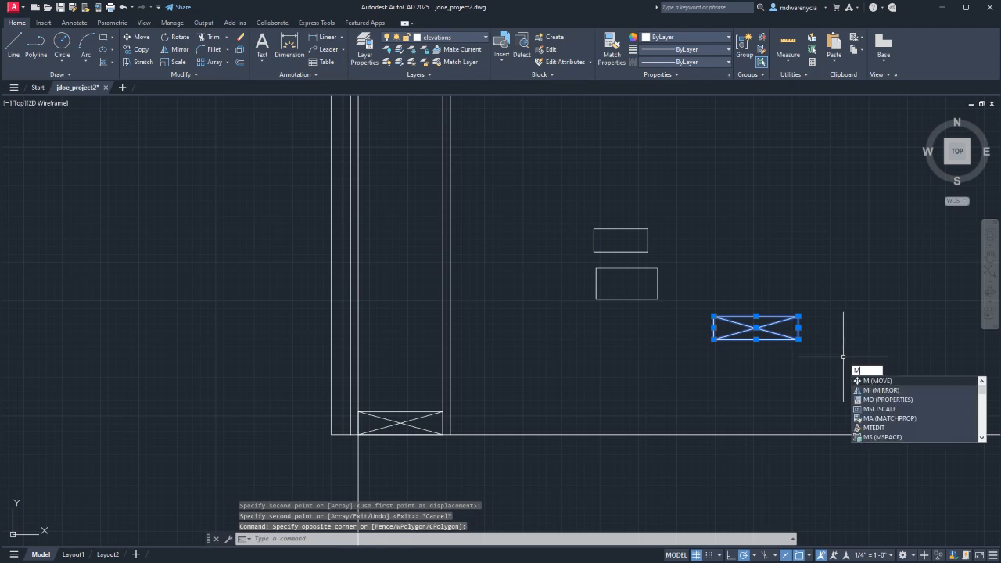
key(Escape)
key(Escape)
- Copy the crossed plate by its upper inner corner to the interior stud line higher up in the stud cavity
click(810, 380)
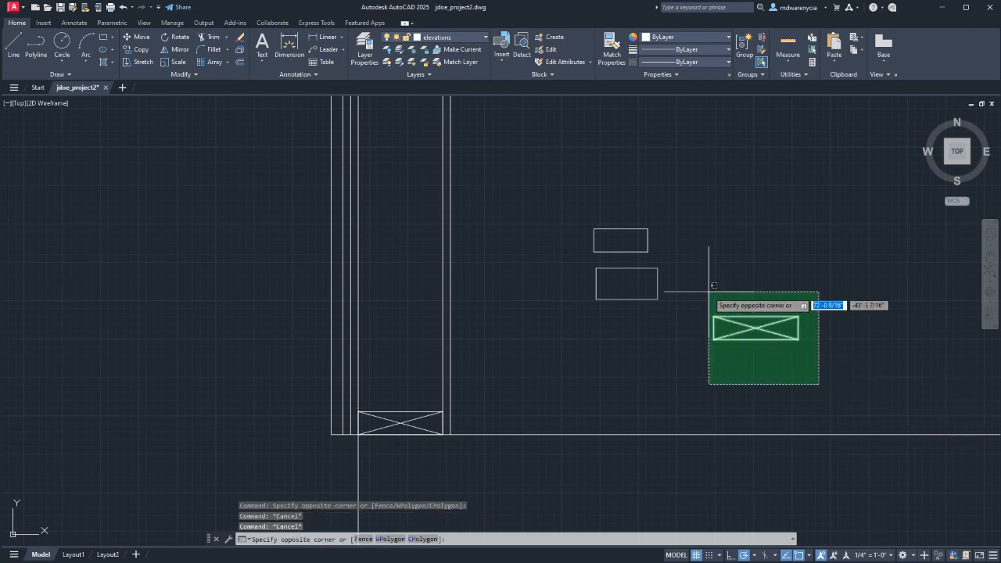
click(710, 266)
text(co)
key(Return)
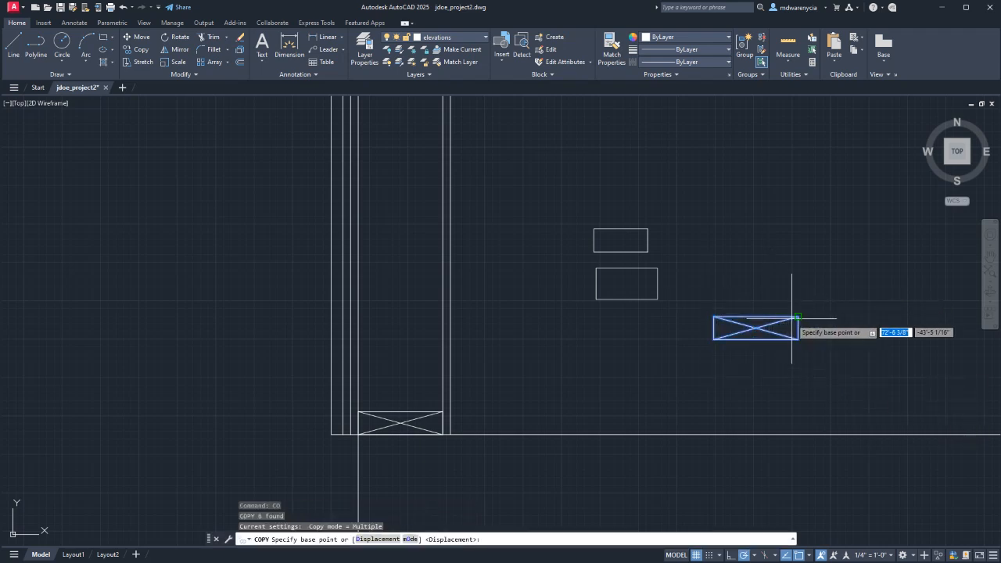
click(798, 317)
middle_drag(444, 166, 585, 491)
middle_drag(584, 372, 584, 420)
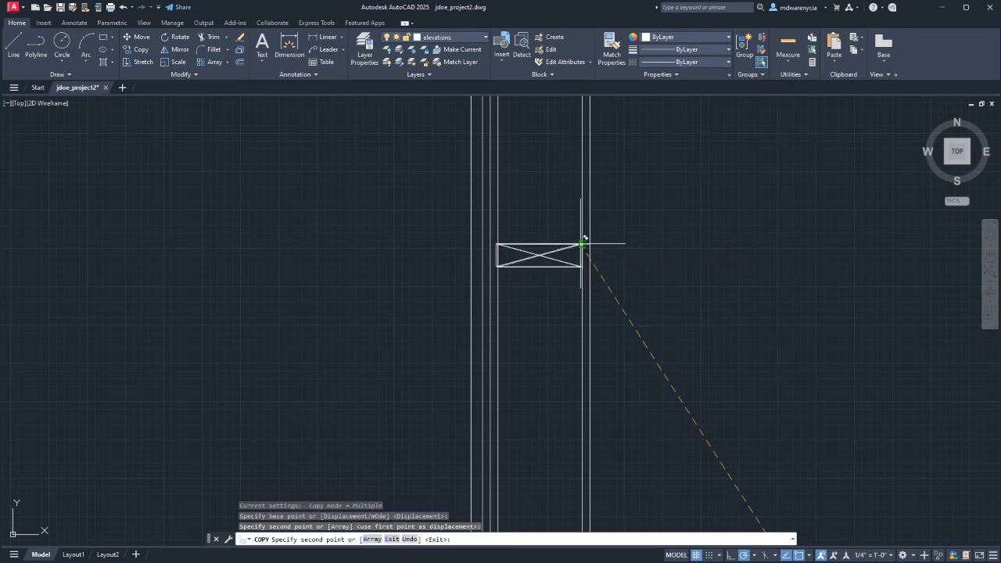
key(Escape)
scroll(618, 344, down, 3)
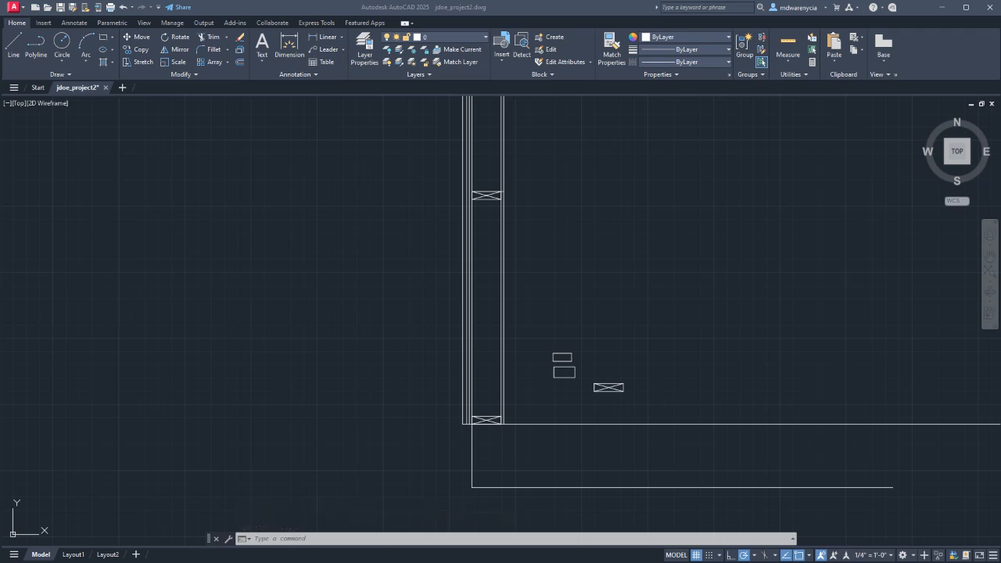
- Draw a circle with a 1" radius in the open space beside the base of the wall, on the room side
scroll(586, 302, up, 4)
scroll(547, 270, down, 5)
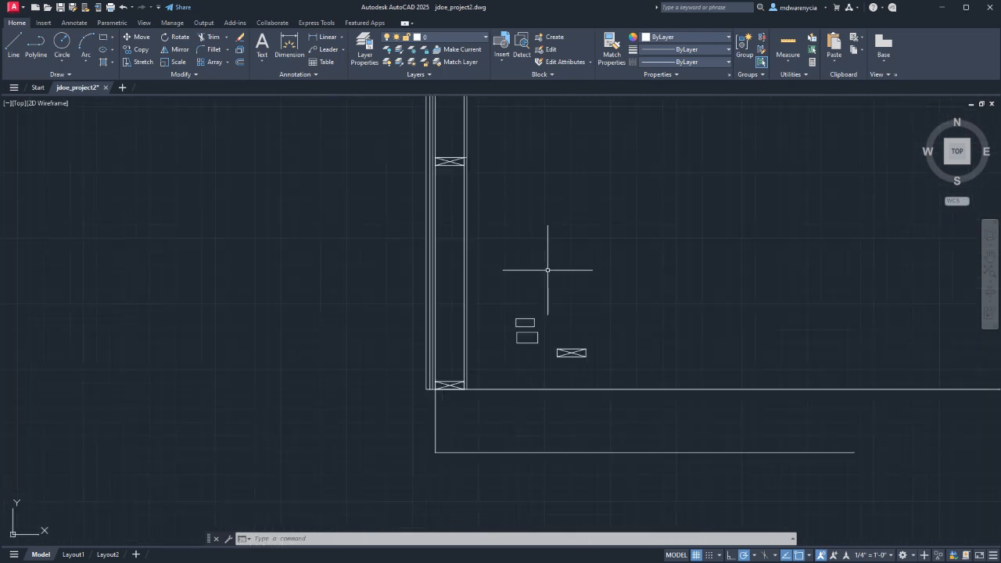
scroll(497, 275, up, 4)
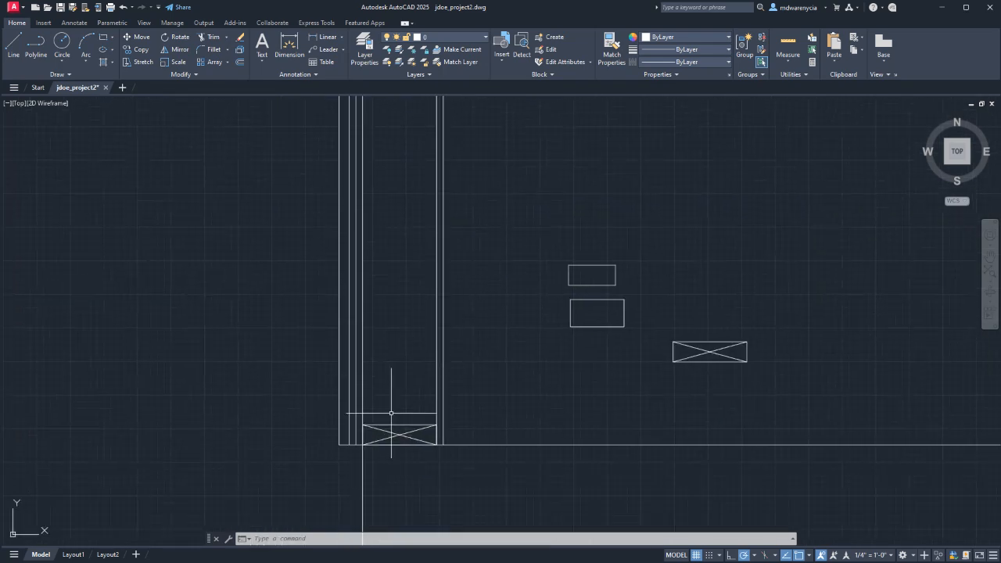
scroll(393, 414, up, 2)
text(C)
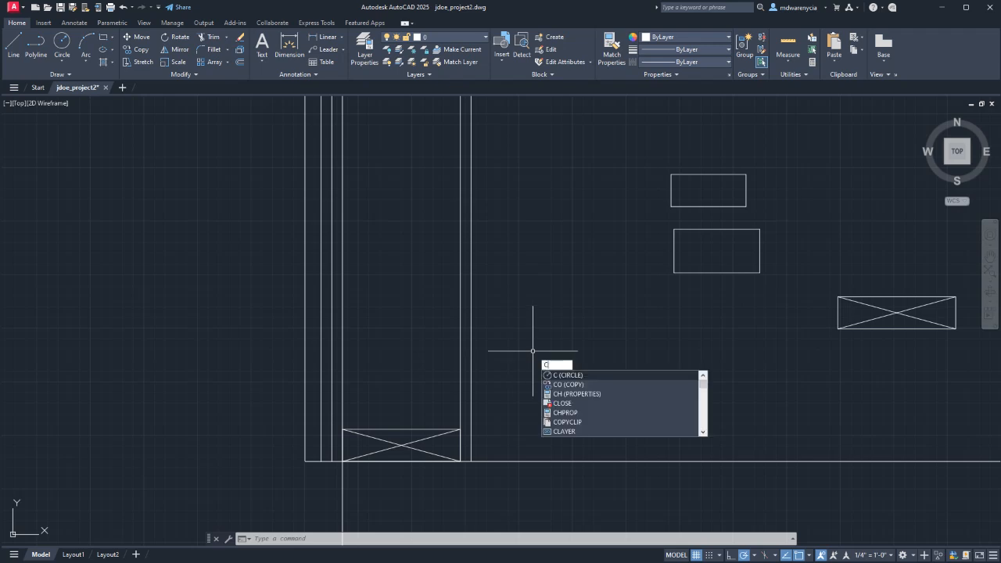
key(Return)
click(555, 358)
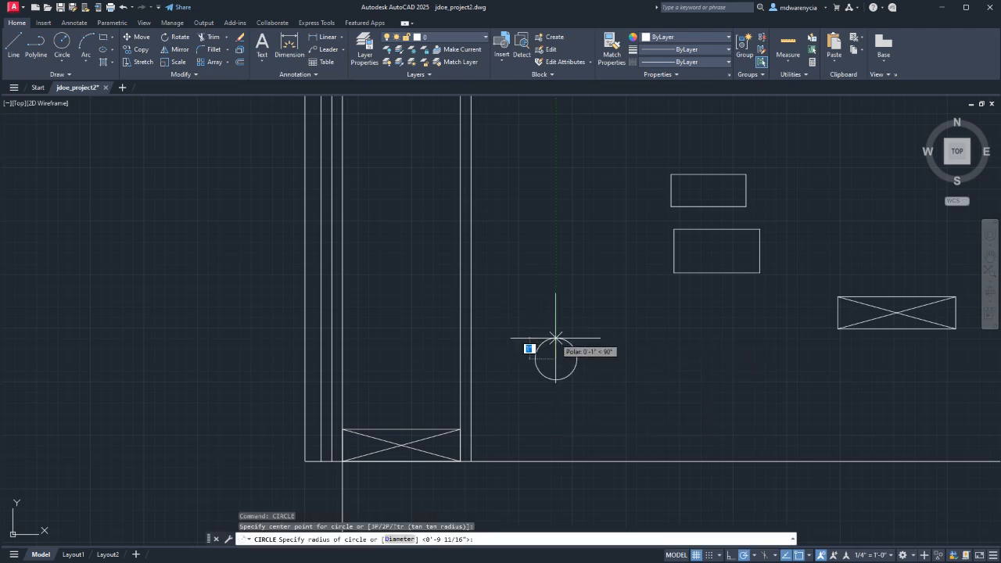
click(555, 338)
key(Escape)
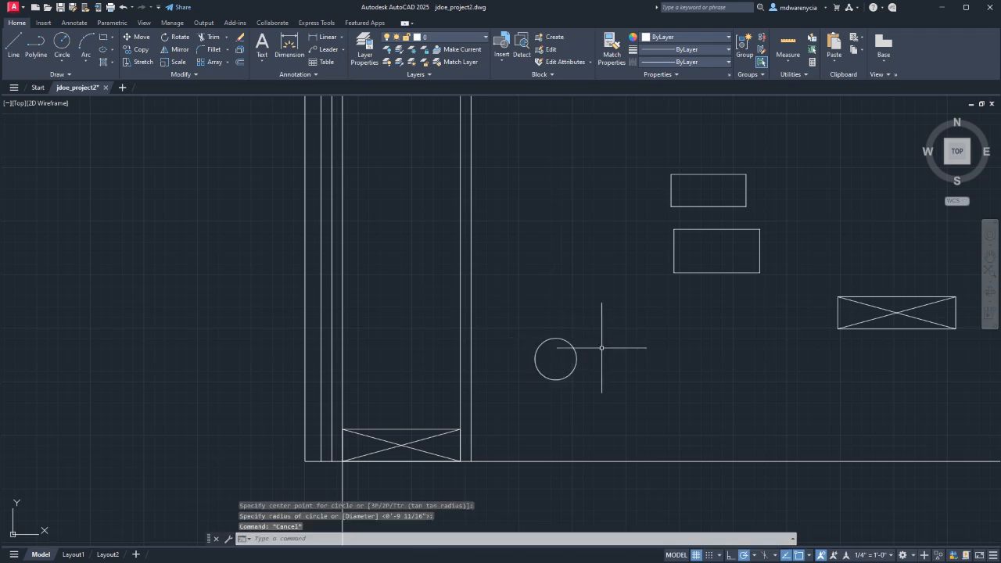
- Draw a vertical line from the circle's center past its top, and stretch its lower end below the circle
text(l)
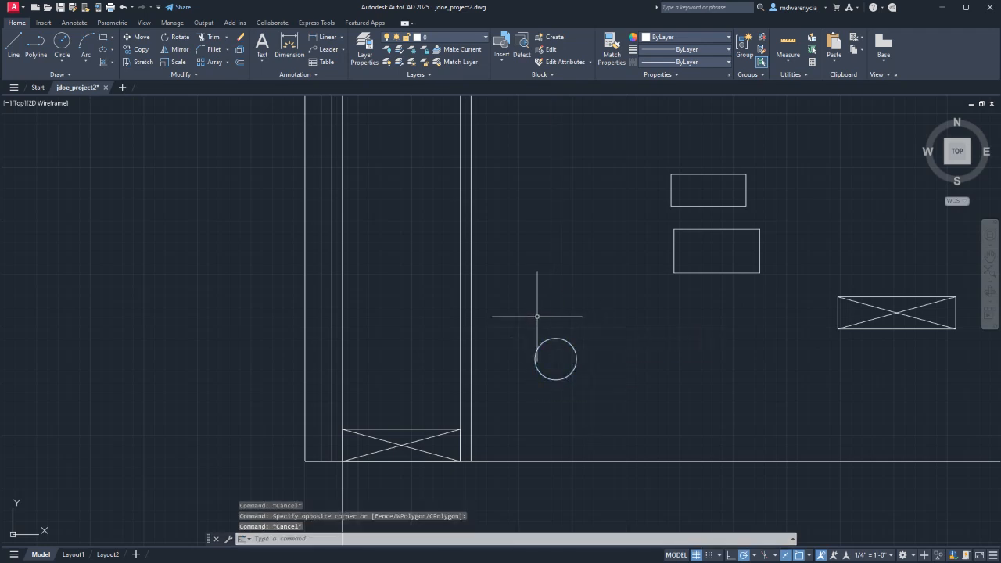
key(Return)
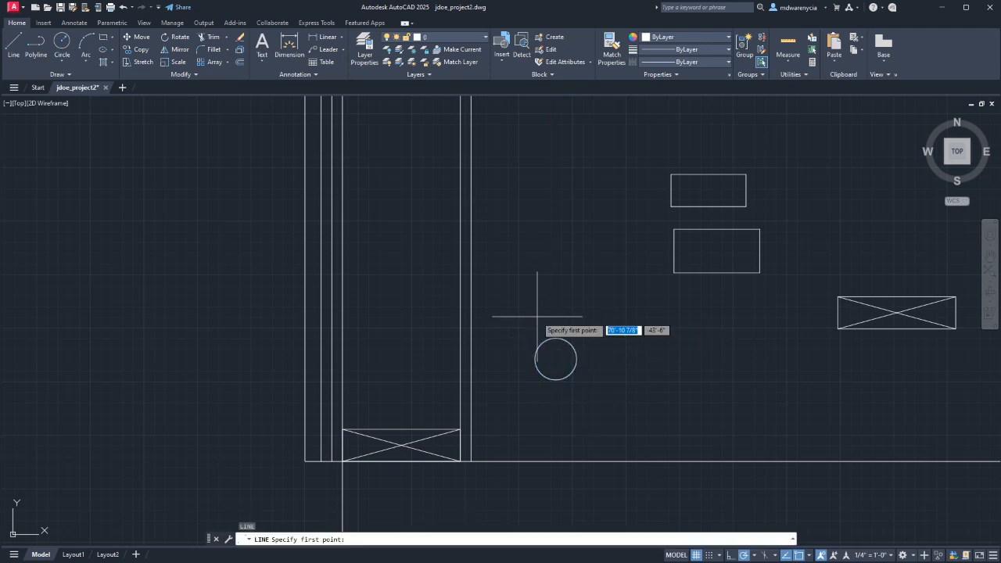
click(555, 358)
click(555, 332)
key(Escape)
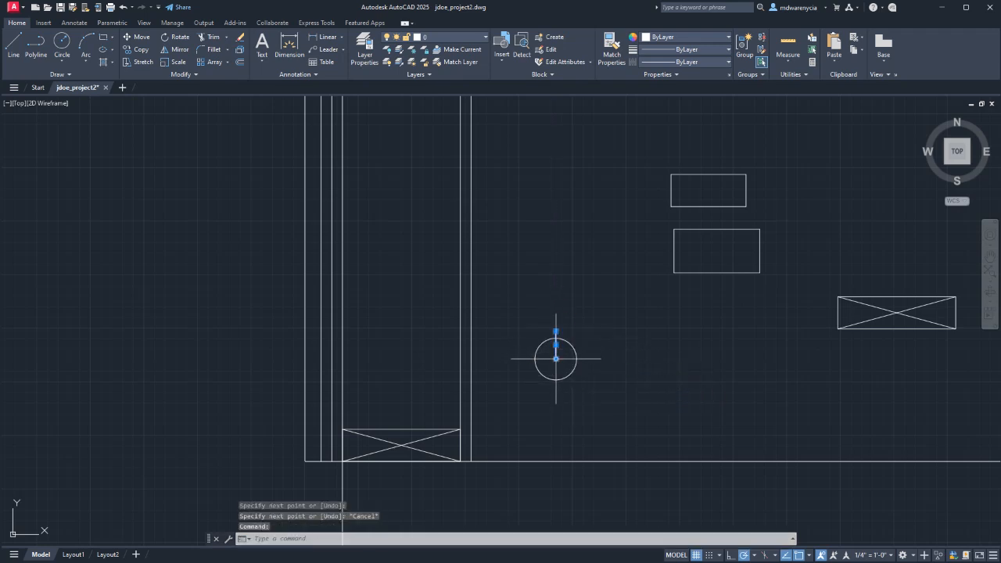
click(555, 359)
click(555, 400)
key(Escape)
- Trim away the right half of the circle at the vertical line
click(598, 397)
click(539, 333)
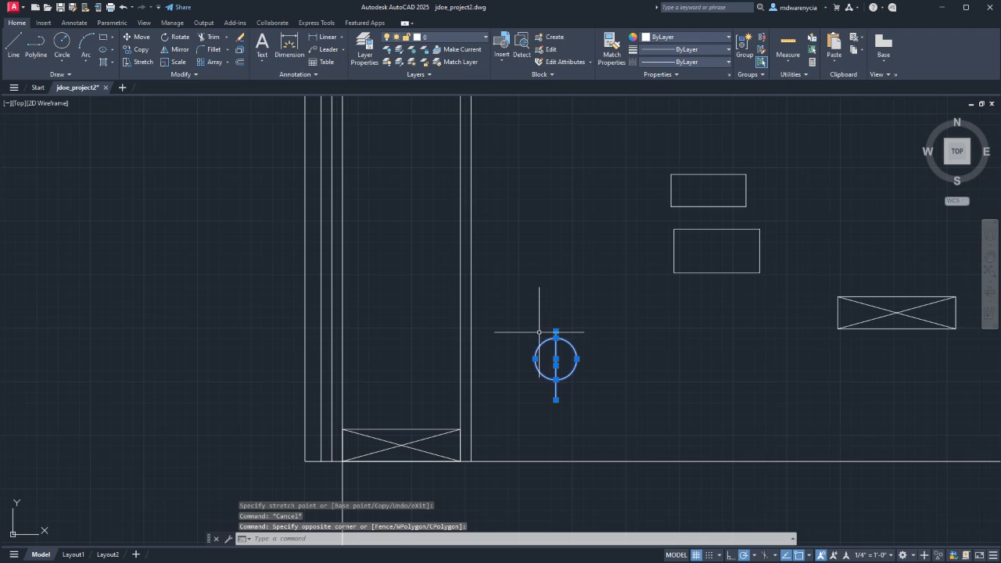
key(Return)
click(587, 382)
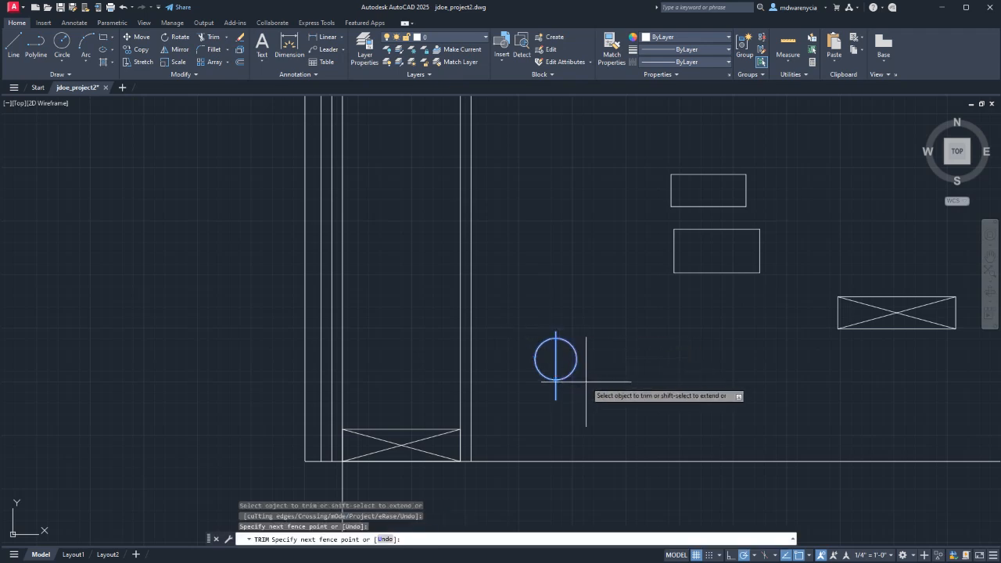
click(571, 360)
key(Escape)
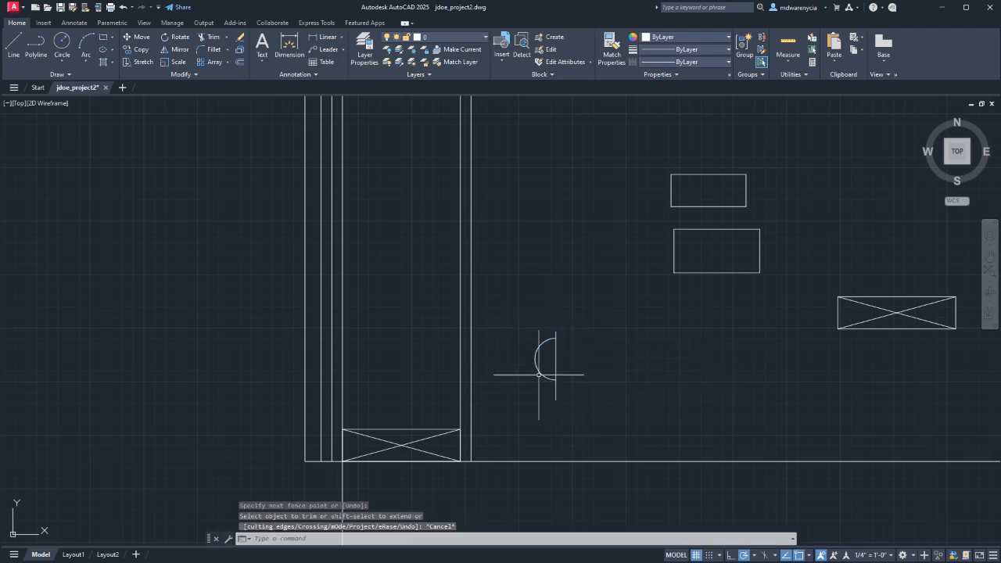
- Mirror the remaining half-circle arc across the vertical line, keeping the source arc
click(539, 359)
click(539, 357)
click(539, 357)
click(522, 346)
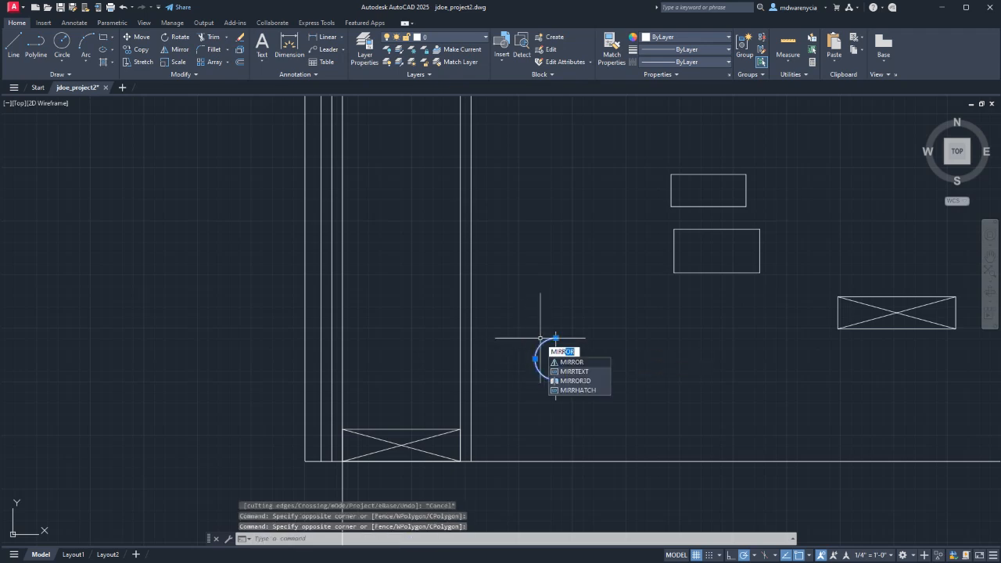
key(Return)
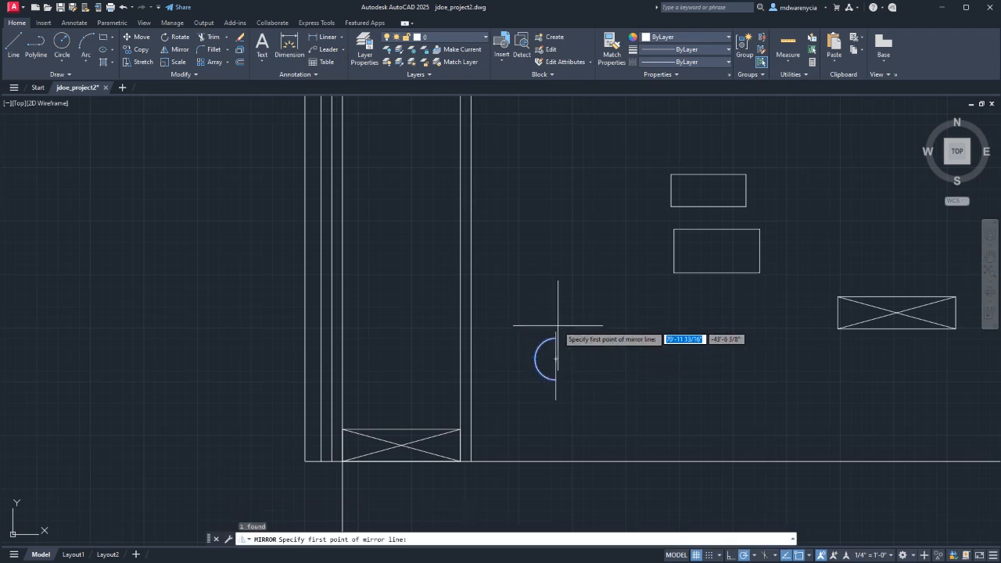
click(556, 337)
click(555, 277)
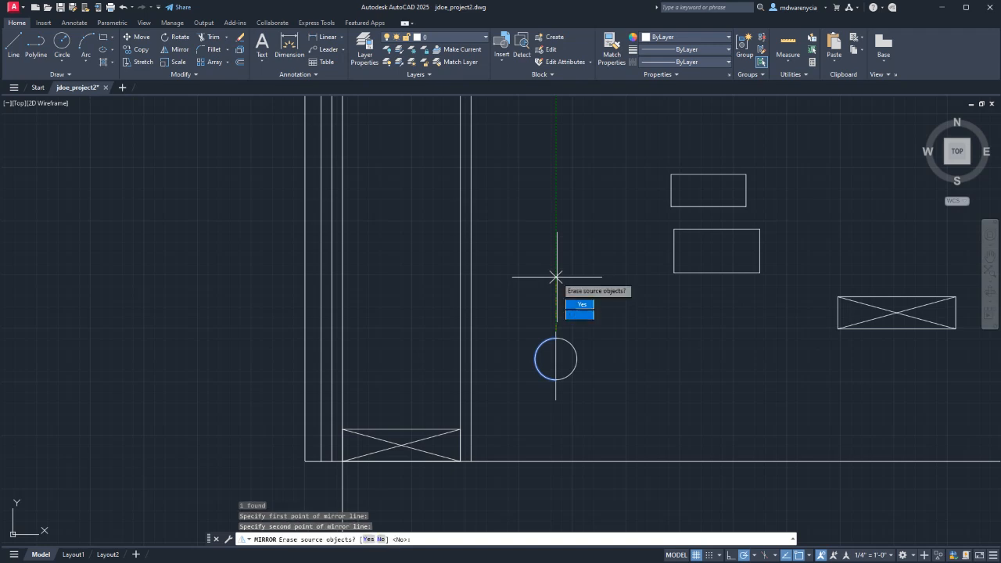
key(Return)
key(Escape)
- Move the mirrored right arc up so its lower endpoint sits at the center of the left arc
click(588, 368)
click(569, 340)
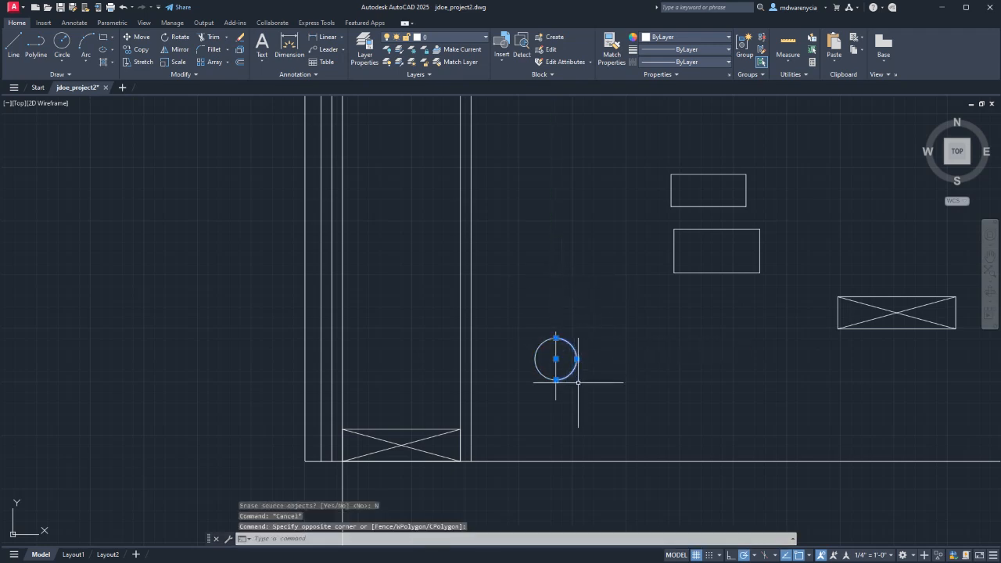
key(Return)
scroll(571, 380, up, 5)
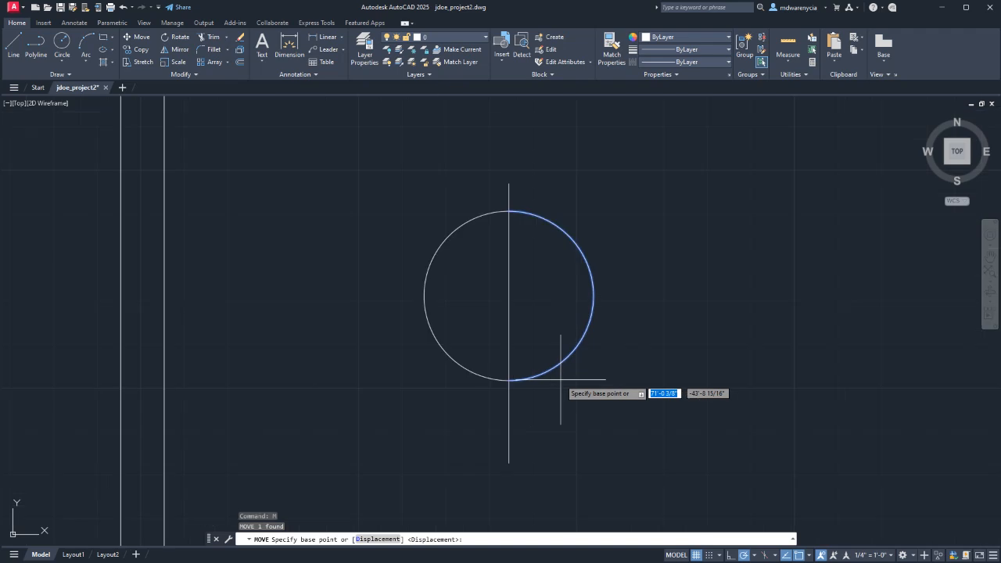
click(508, 379)
click(507, 295)
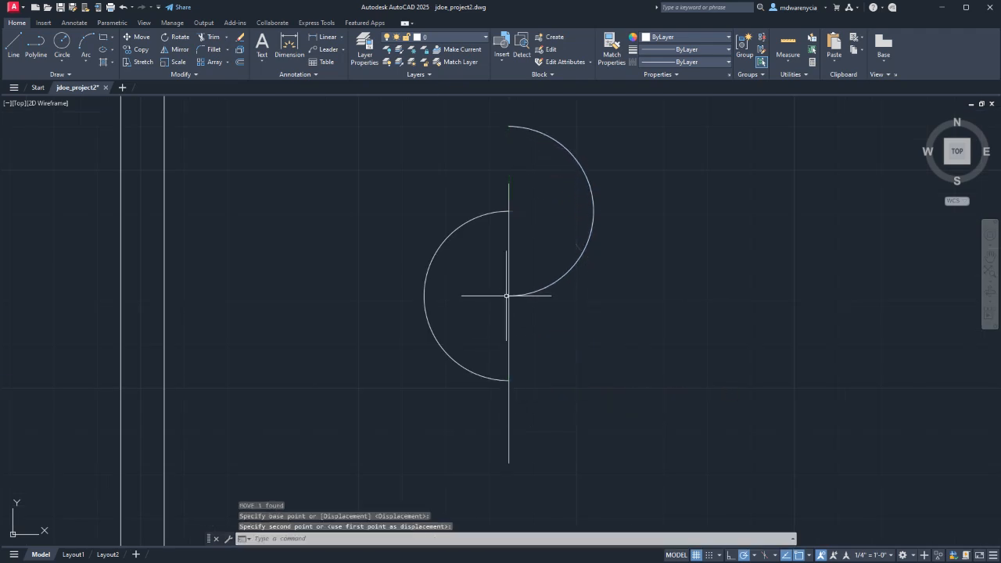
scroll(560, 303, down, 4)
key(Escape)
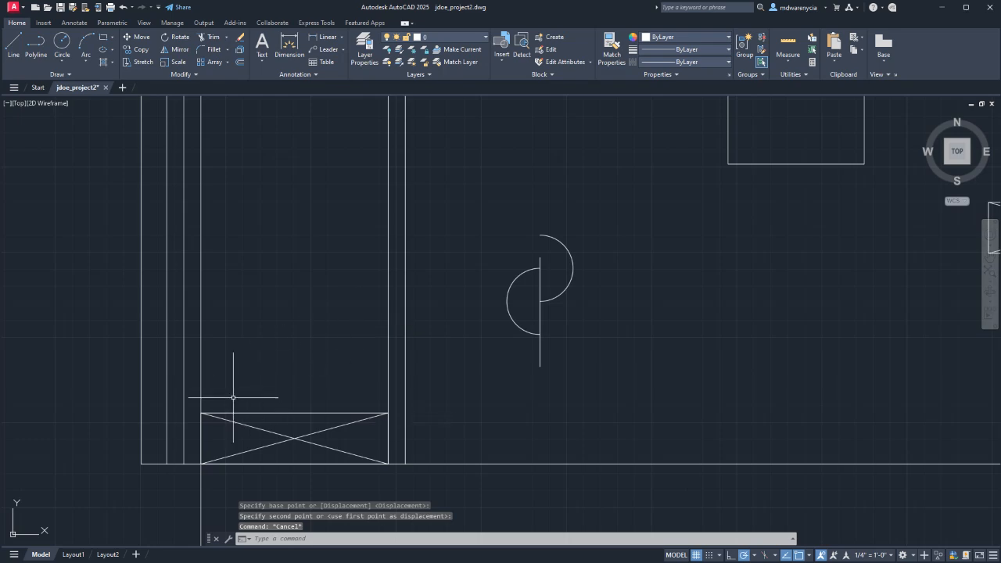
- Copy the two half-circle arcs without the vertical line and paste them below the separate crossed plate
middle_drag(568, 359, 470, 380)
click(381, 228)
click(563, 371)
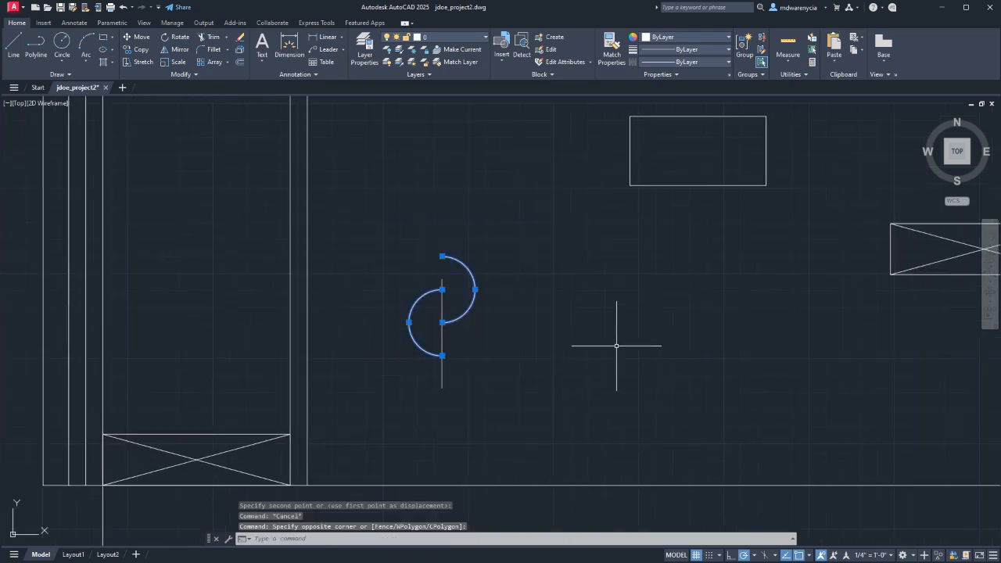
middle_drag(614, 347, 346, 313)
key(ctrl+c)
key(ctrl+v)
click(545, 391)
- Erase the original pair of arcs together with their vertical construction line
click(246, 359)
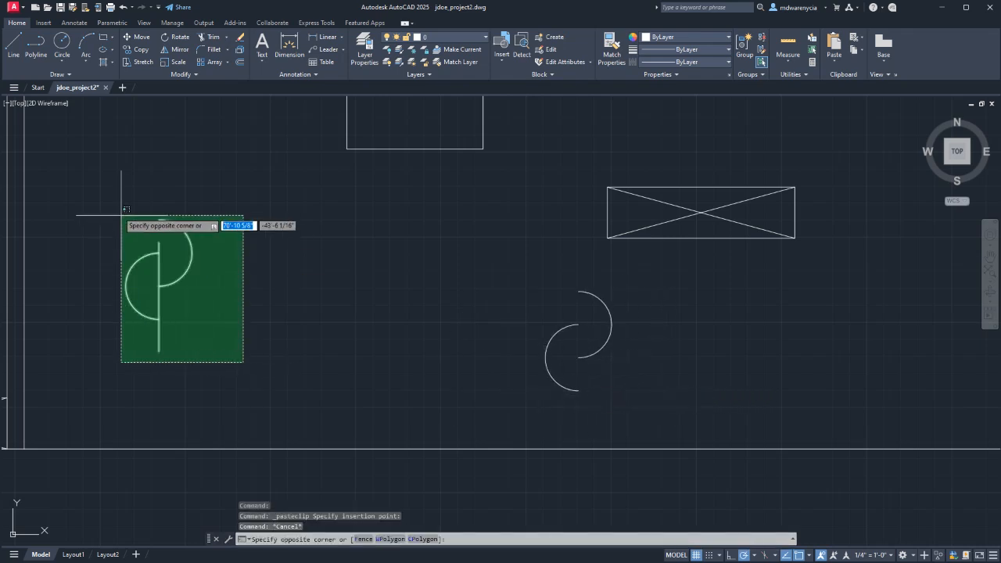
click(117, 217)
key(Delete)
- Move the pasted right arc horizontally so its outermost point lines up with the right edge of the crossed plate above
click(628, 333)
click(593, 316)
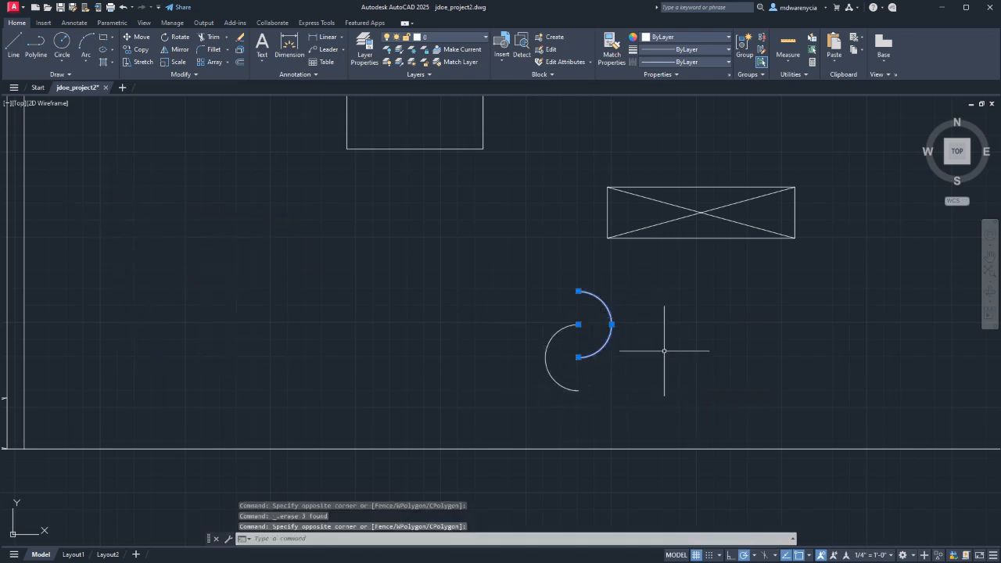
key(Escape)
click(655, 349)
click(609, 308)
middle_drag(639, 340, 613, 341)
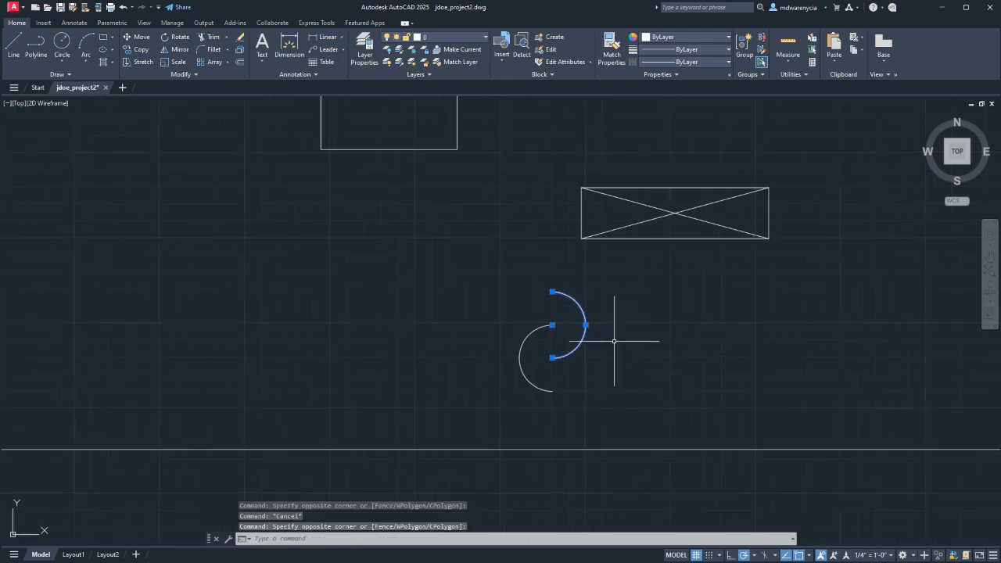
text(m)
key(Return)
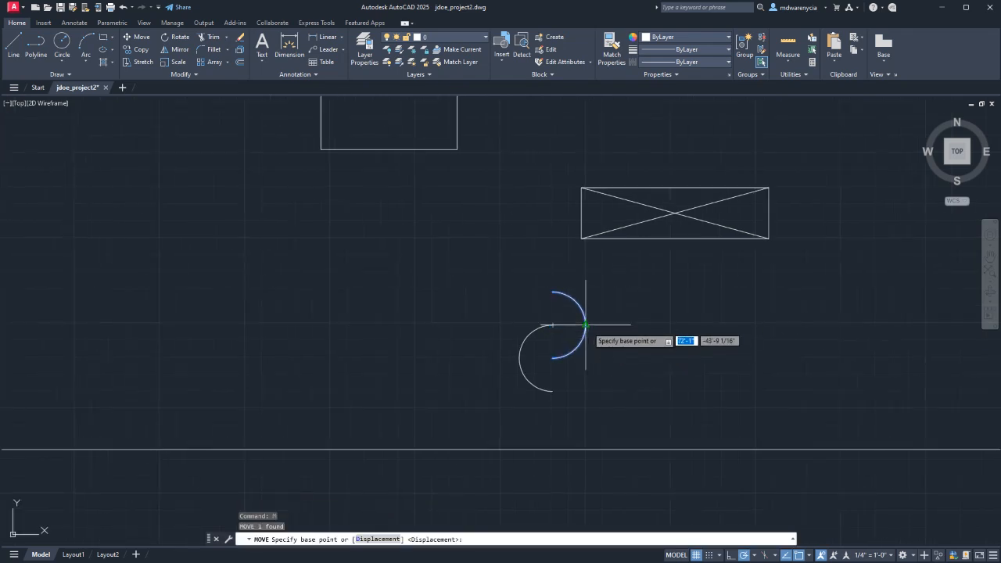
click(585, 324)
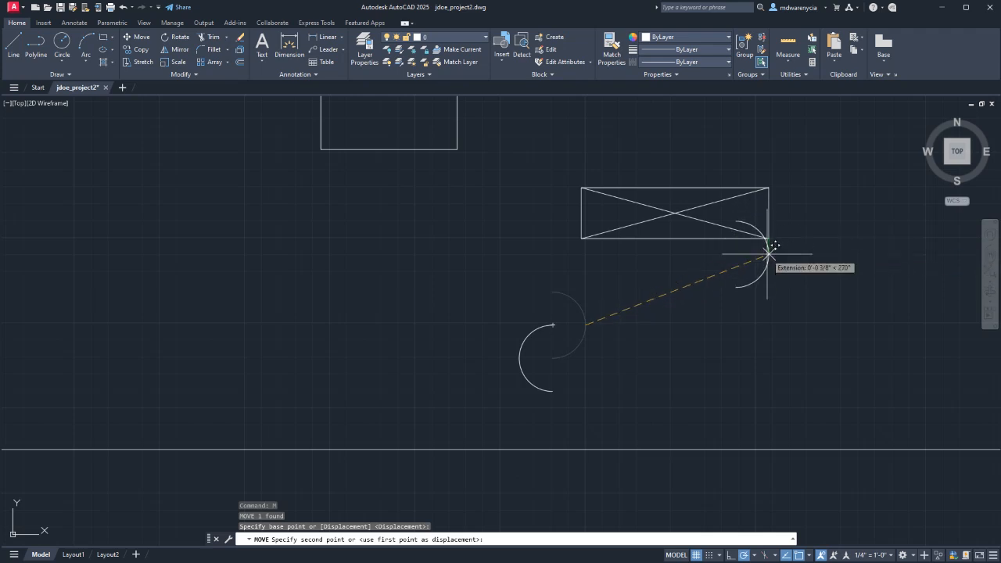
key(Escape)
key(Escape)
- Move the pasted left arc horizontally so its outermost point lines up with the left edge of the crossed plate above
click(556, 404)
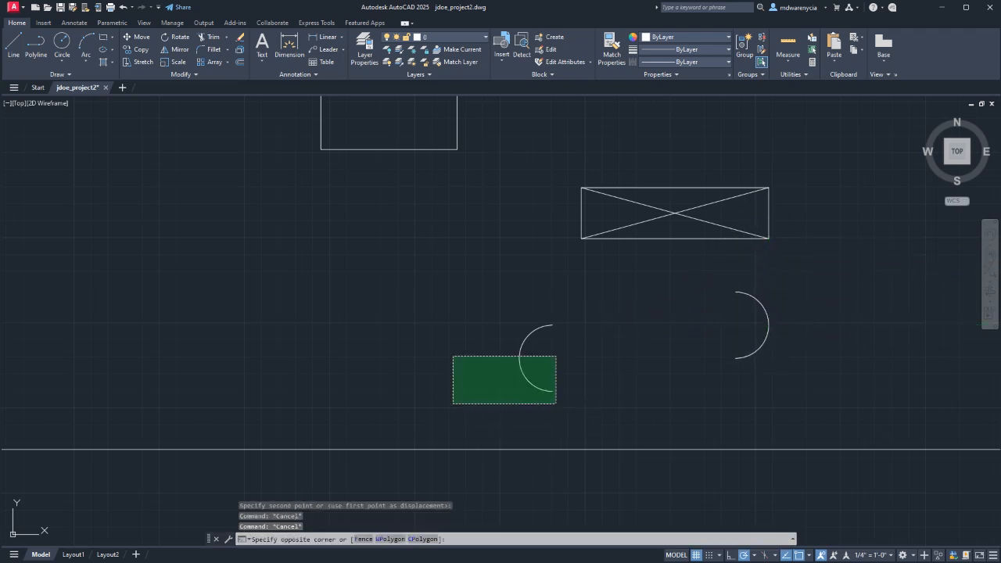
click(445, 353)
key(Return)
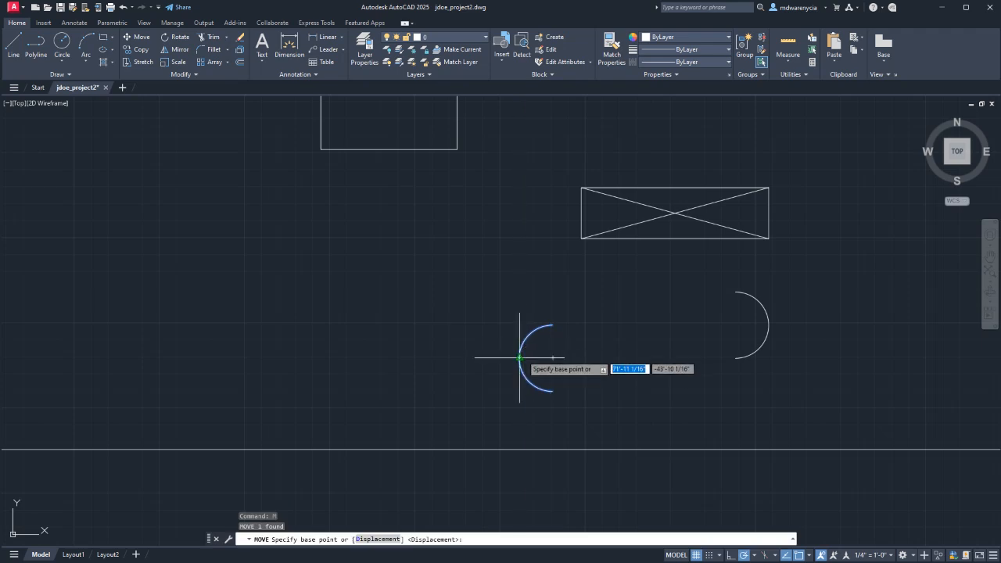
click(520, 358)
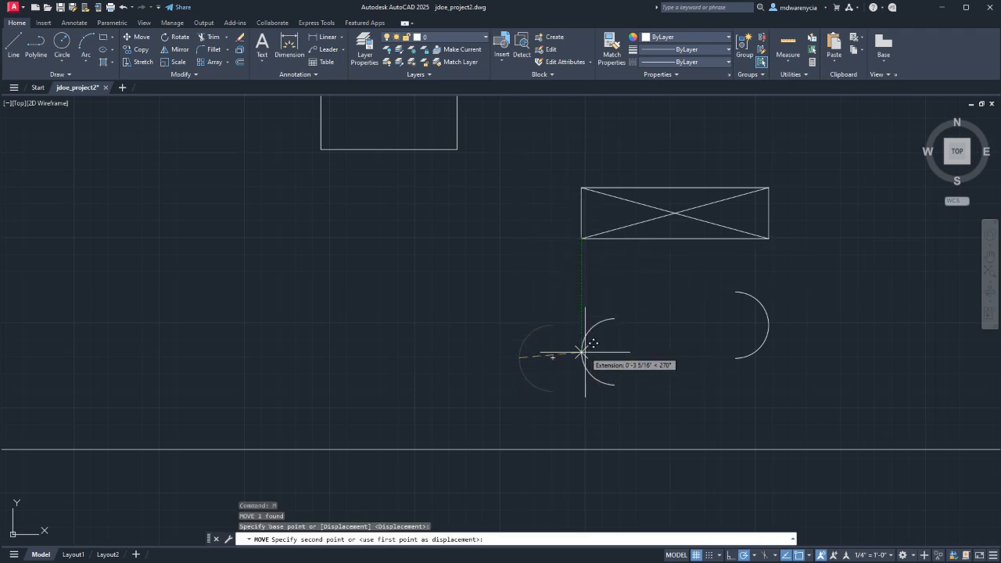
click(585, 356)
key(Escape)
key(Escape)
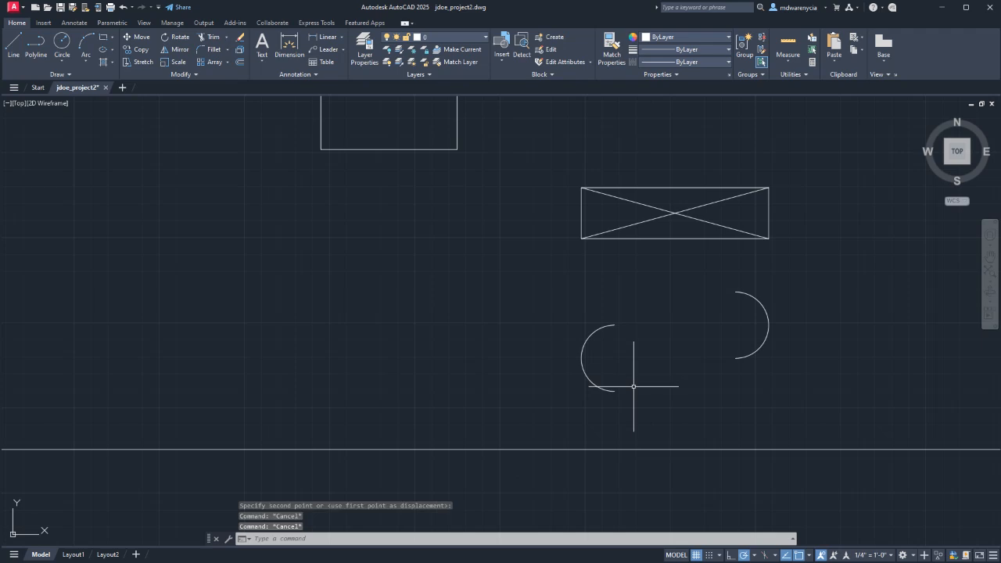
- Draw lines from the left arc's upper endpoint to the right arc's lower endpoint and back to the left arc's lower endpoint
text(l)
key(Return)
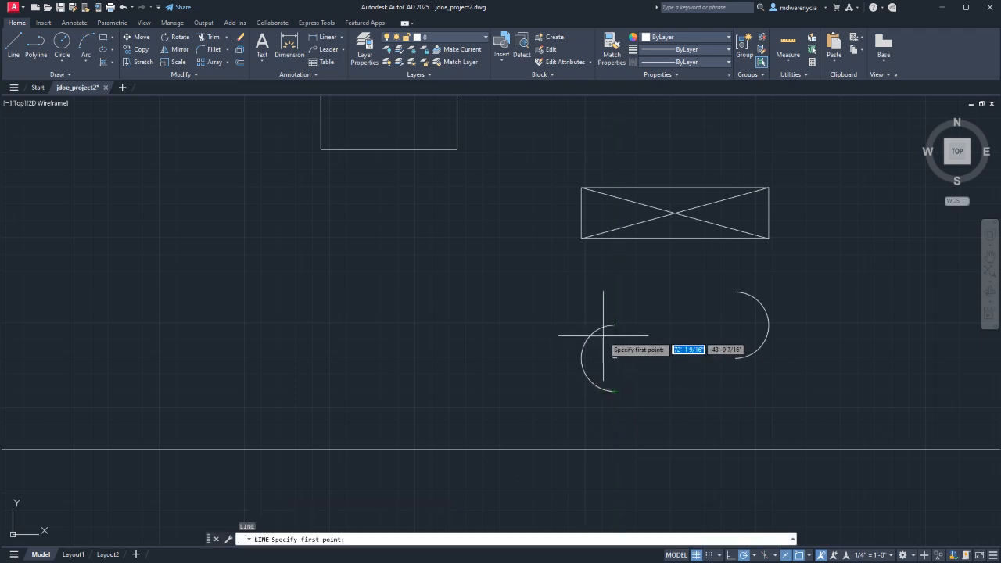
click(614, 324)
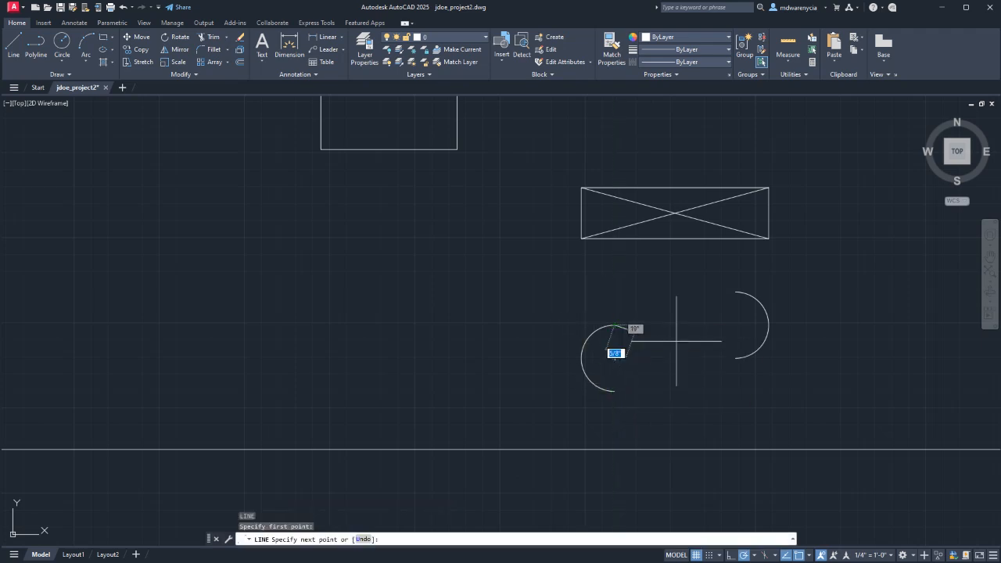
click(736, 357)
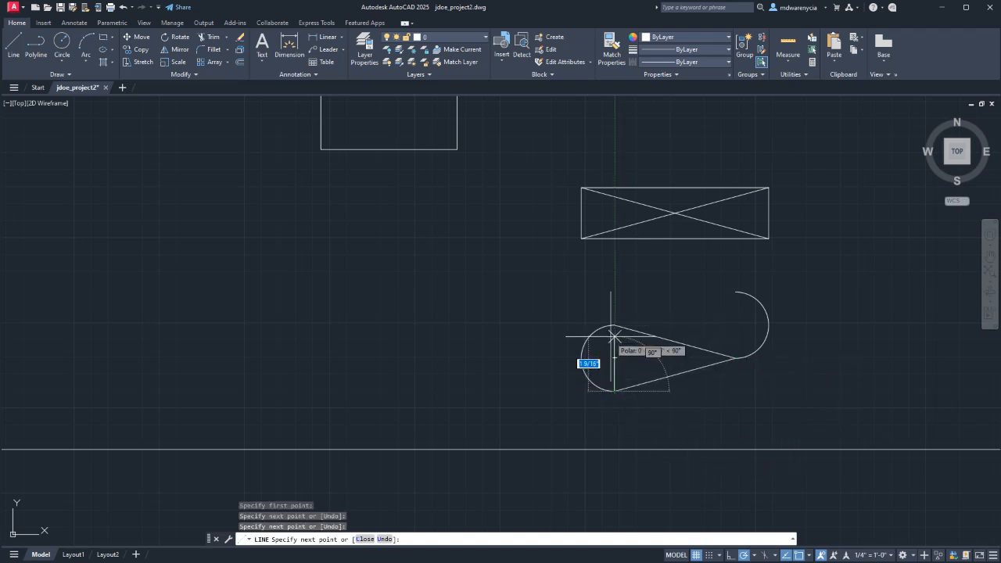
click(614, 391)
key(Return)
key(Return)
key(Escape)
key(Escape)
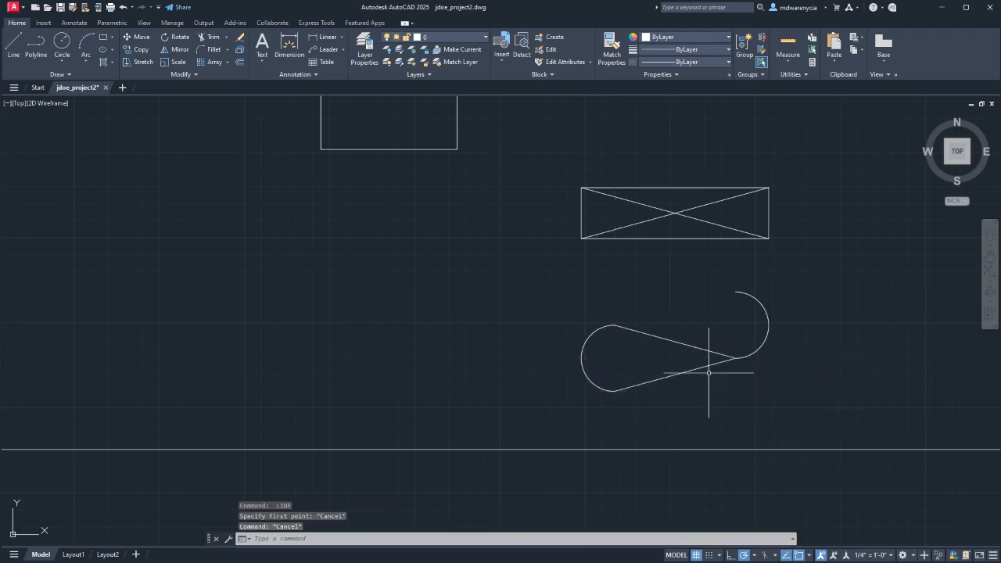
- Copy the complete looped shape of two arcs and two lines and paste it in the empty area to its right
click(756, 409)
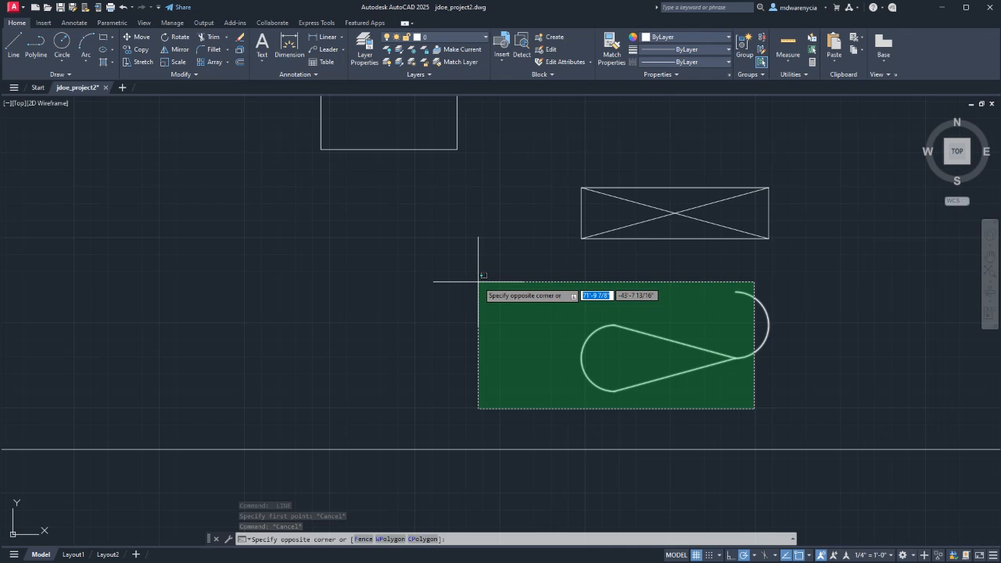
key(Escape)
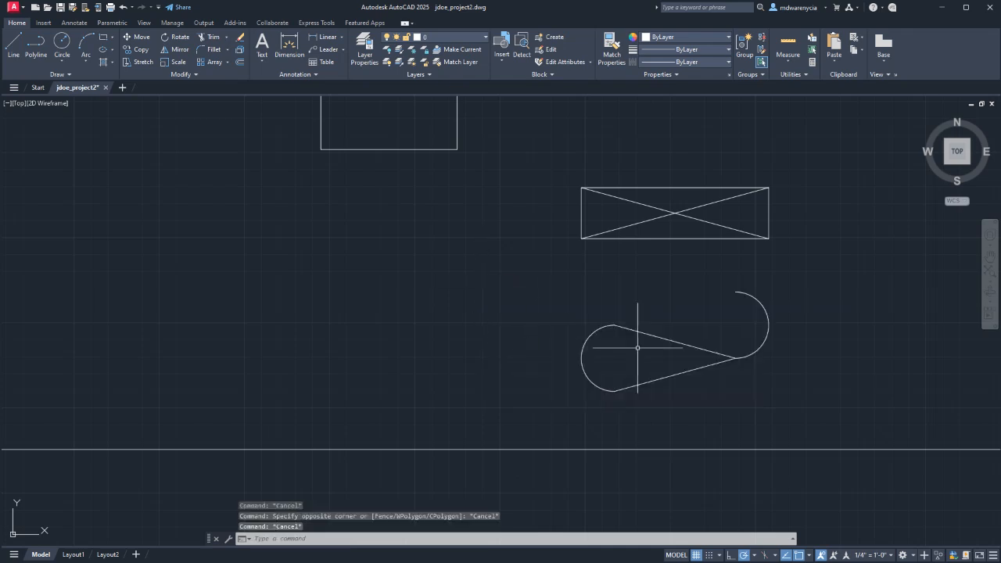
click(764, 408)
click(454, 290)
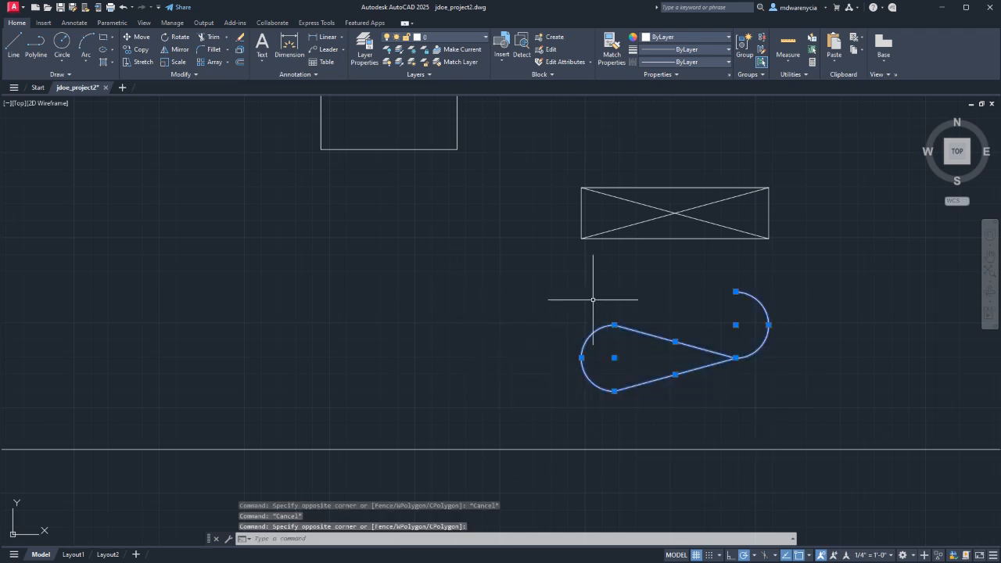
middle_drag(763, 359, 442, 361)
key(ctrl+c)
key(ctrl+v)
click(607, 361)
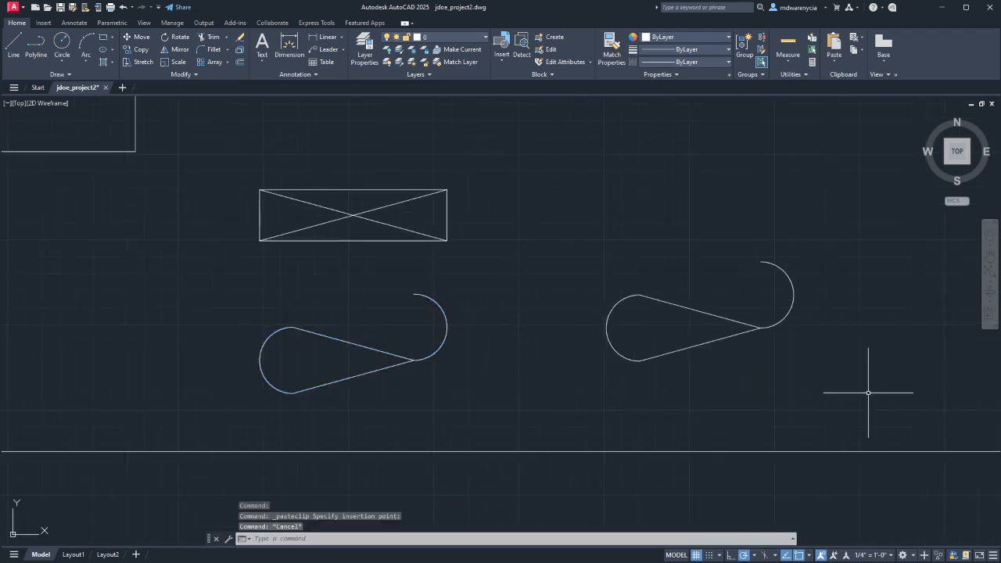
- Copy the pasted looped shape upward five times, joining each copy's lower left arc endpoint to the upper one beneath it
click(871, 386)
click(466, 170)
middle_drag(508, 234, 432, 277)
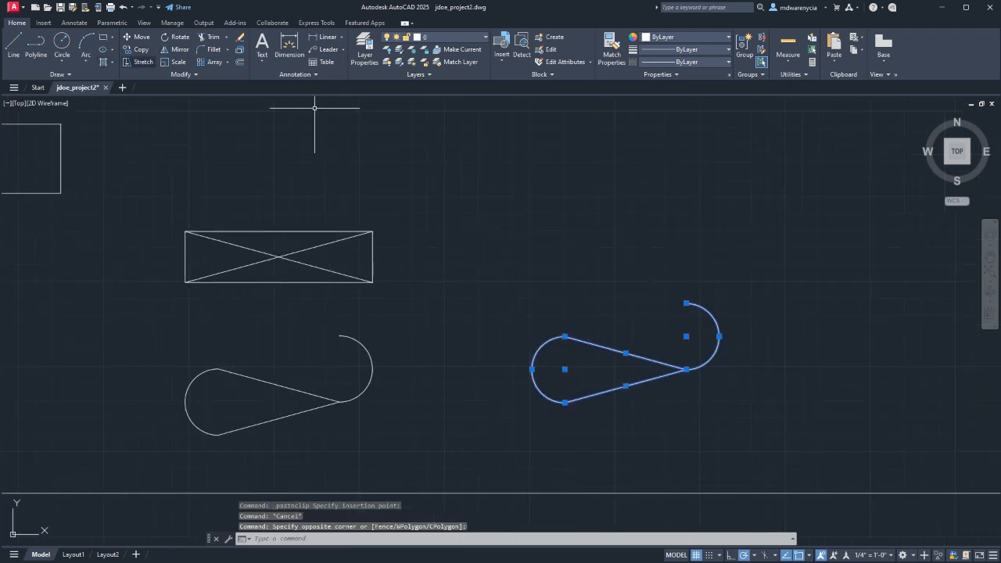
text(co)
key(Return)
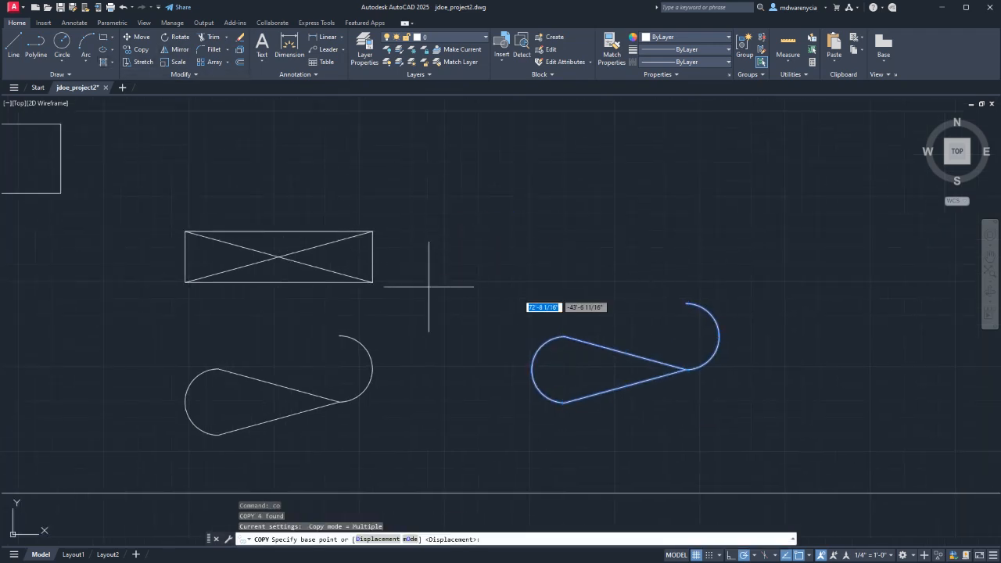
click(565, 403)
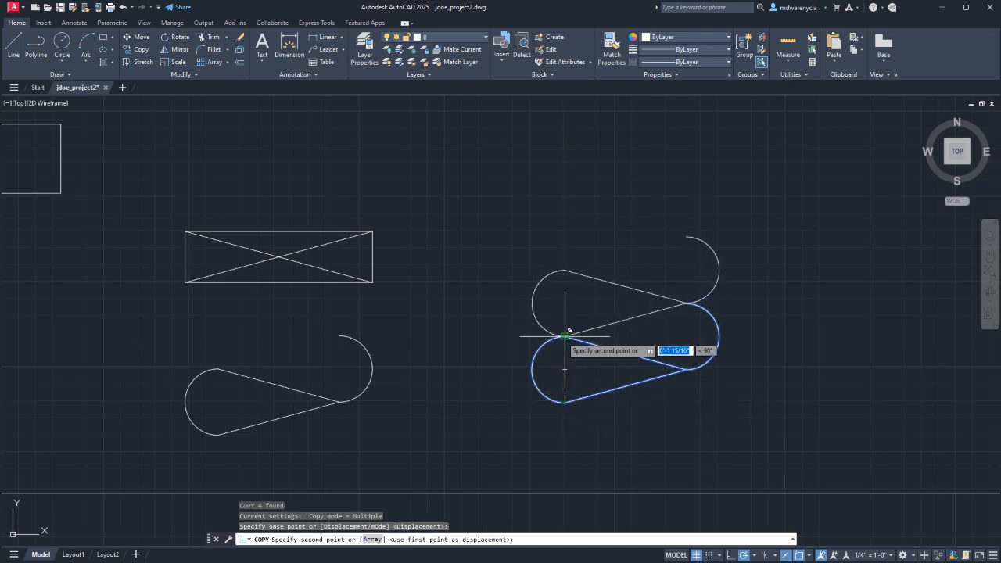
click(564, 336)
click(565, 270)
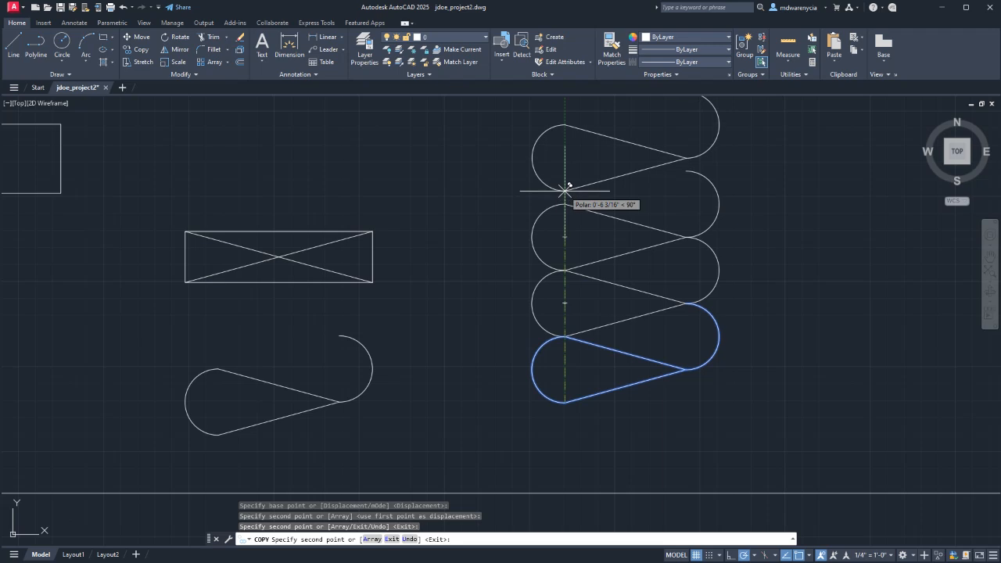
click(565, 203)
middle_drag(563, 134, 586, 314)
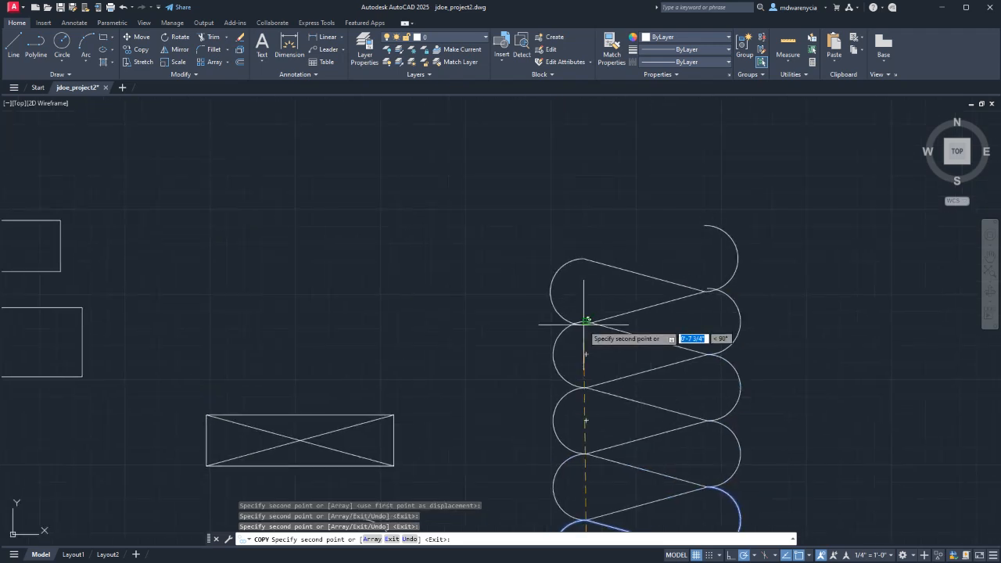
click(586, 321)
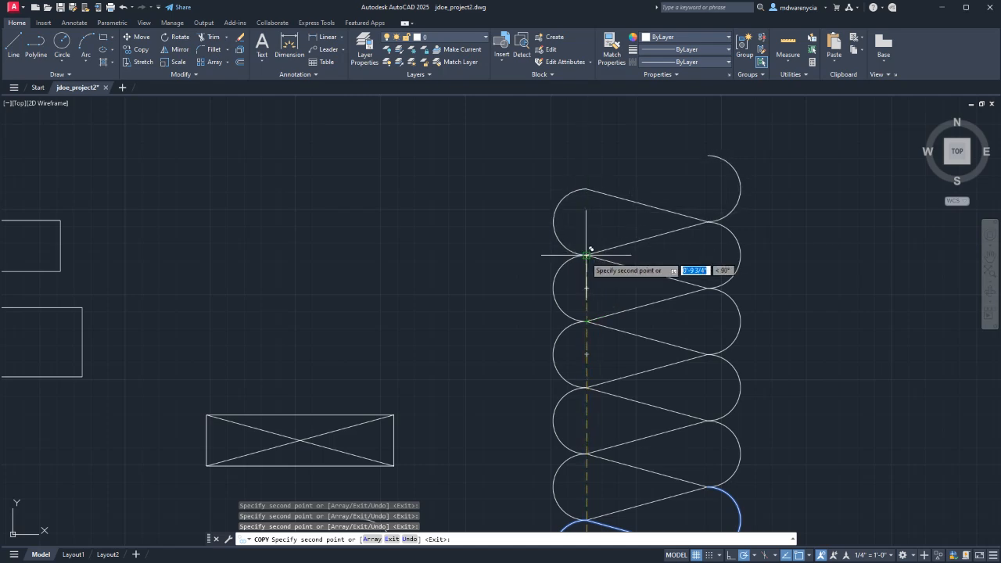
key(Escape)
- Move the original looped shape into the wall, placing its lower left arc endpoint on the bottom plate's upper-left corner
scroll(553, 309, down, 2)
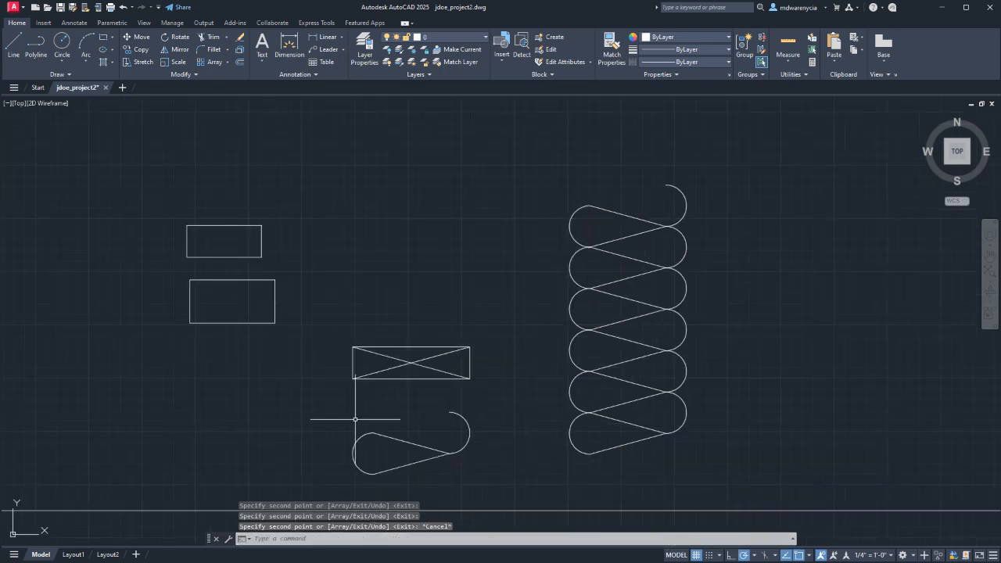
middle_drag(355, 419, 479, 374)
click(601, 433)
click(417, 367)
middle_drag(272, 368, 695, 339)
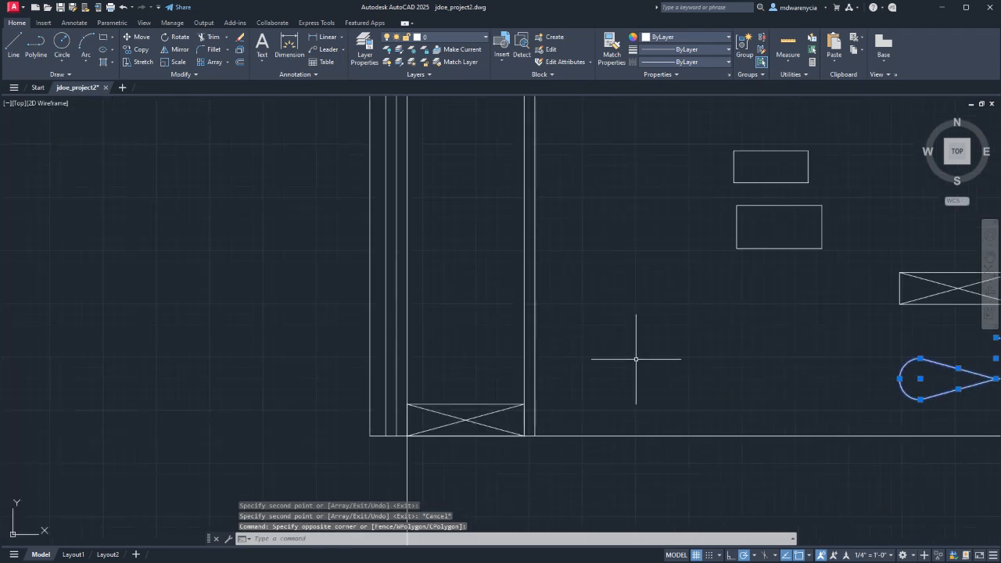
middle_drag(636, 359, 399, 295)
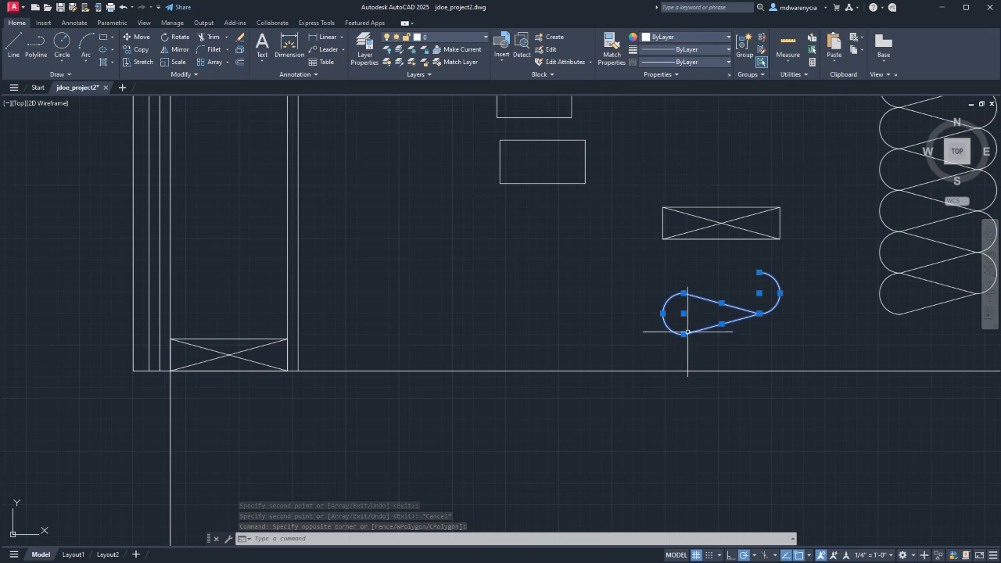
text(m)
key(Return)
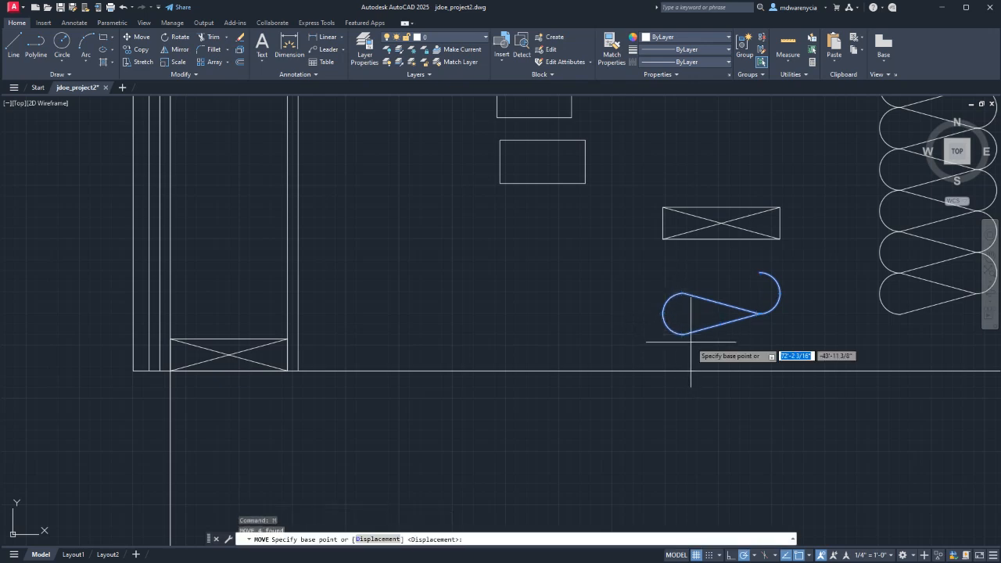
click(683, 334)
scroll(114, 334, up, 4)
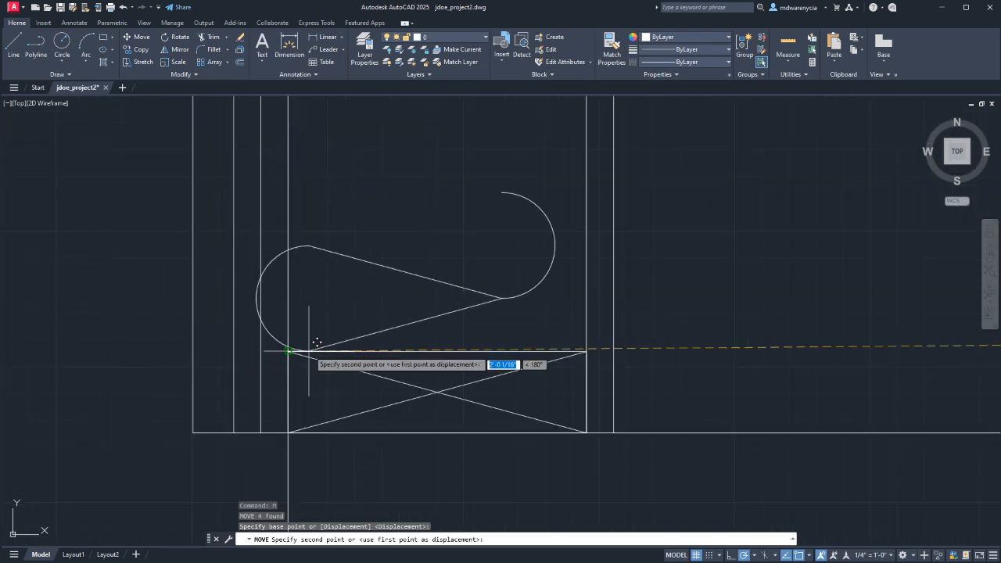
key(Escape)
- Move the looped shape right so its left arc's outermost point touches the left line of the stud cavity
click(203, 165)
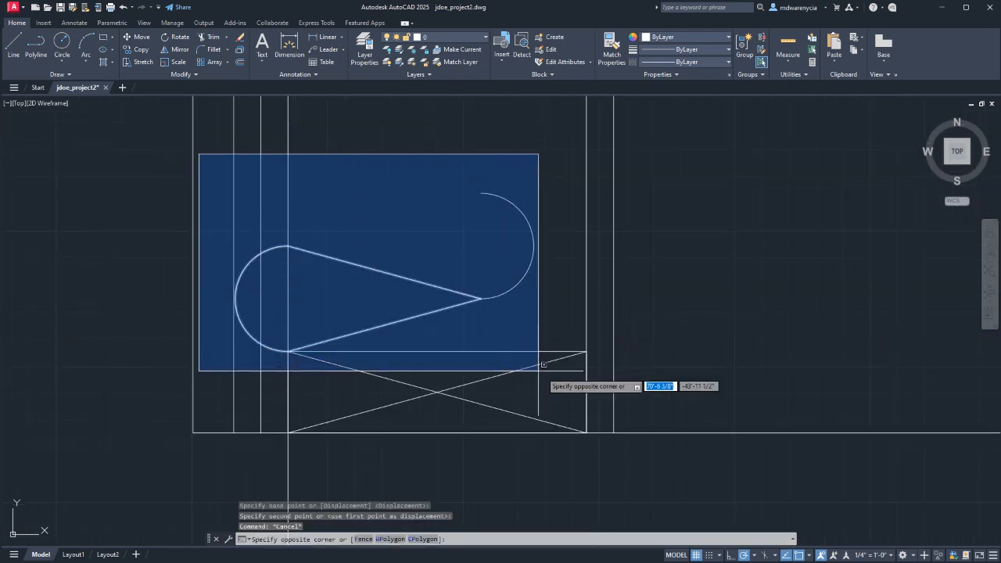
click(535, 375)
text(m)
key(Return)
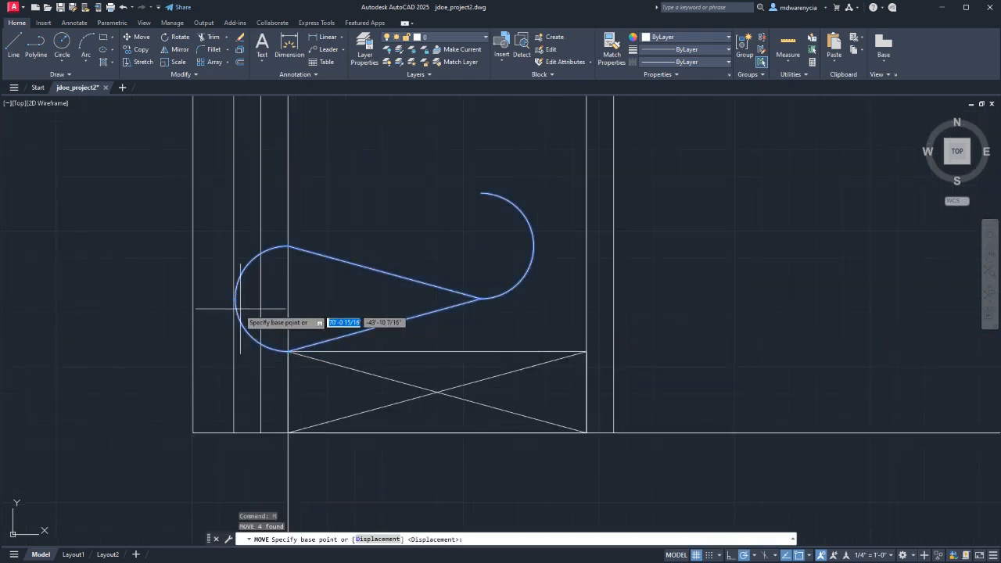
click(236, 298)
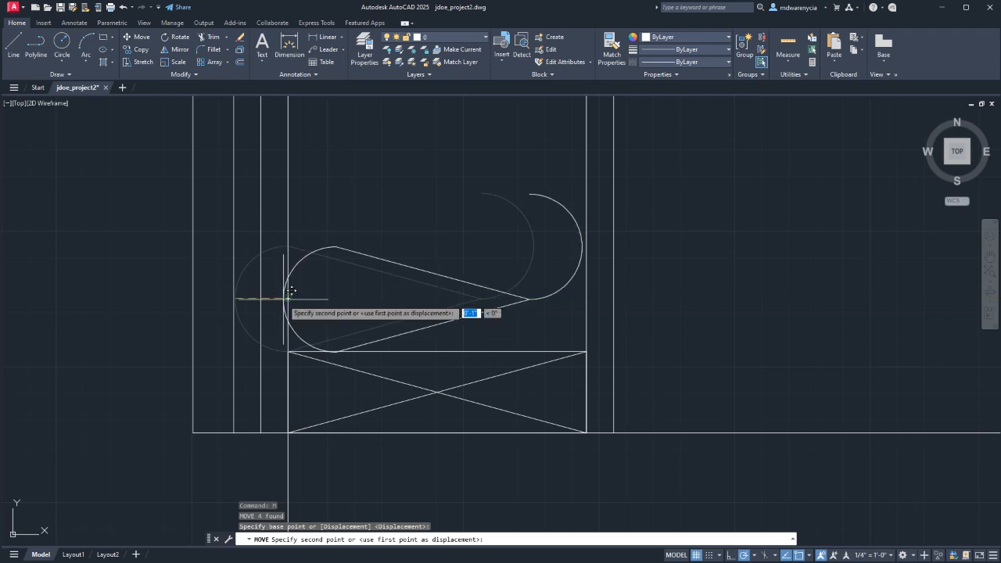
key(Escape)
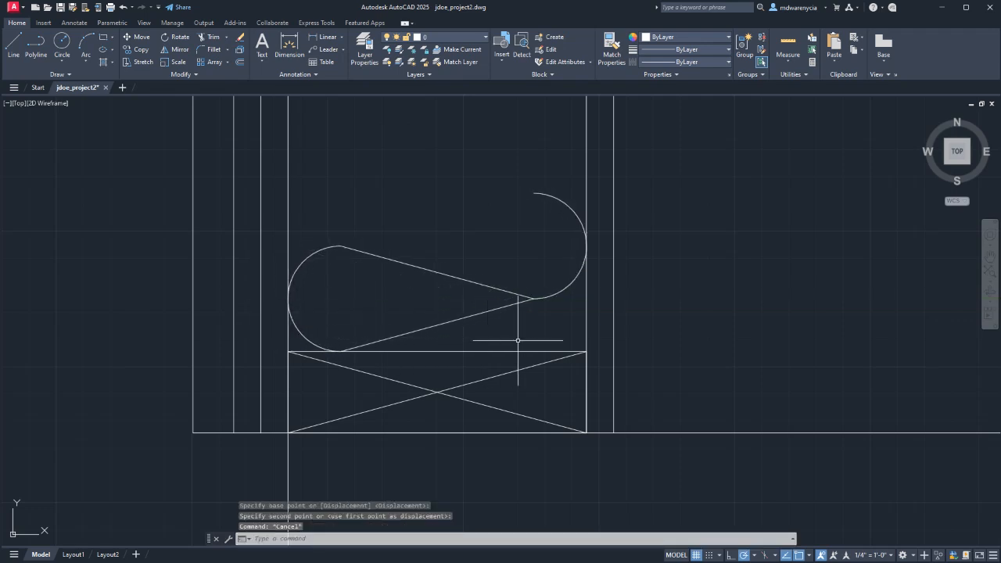
- Copy the looped shape repeatedly upward, joining each copy's lower left arc endpoint to the upper one beneath it, until the stack reaches the upper crossed plate
click(546, 331)
click(322, 231)
scroll(344, 187, up, 2)
middle_drag(315, 271, 290, 370)
text(c)
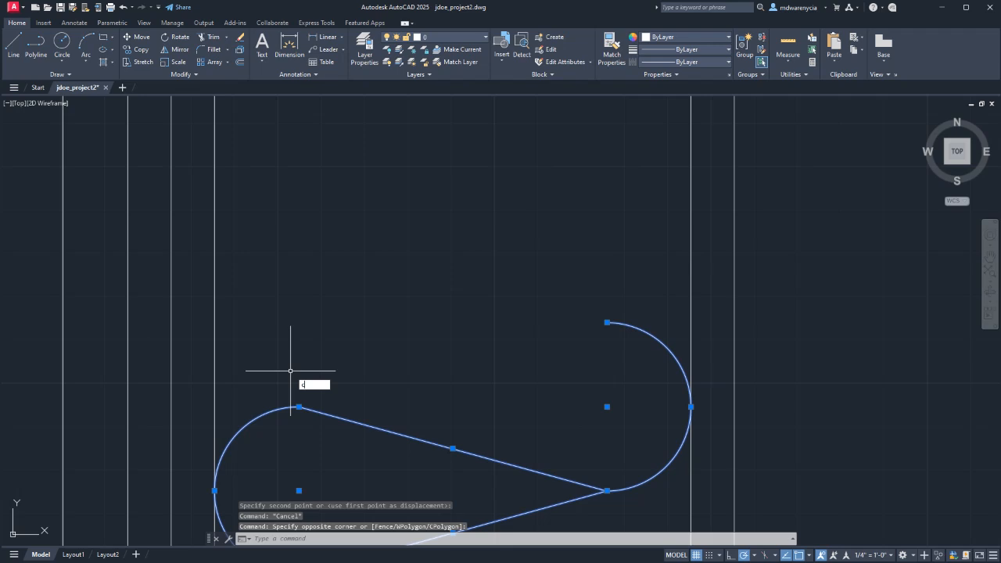
text(o)
key(Return)
scroll(293, 415, down, 3)
middle_drag(295, 414, 303, 365)
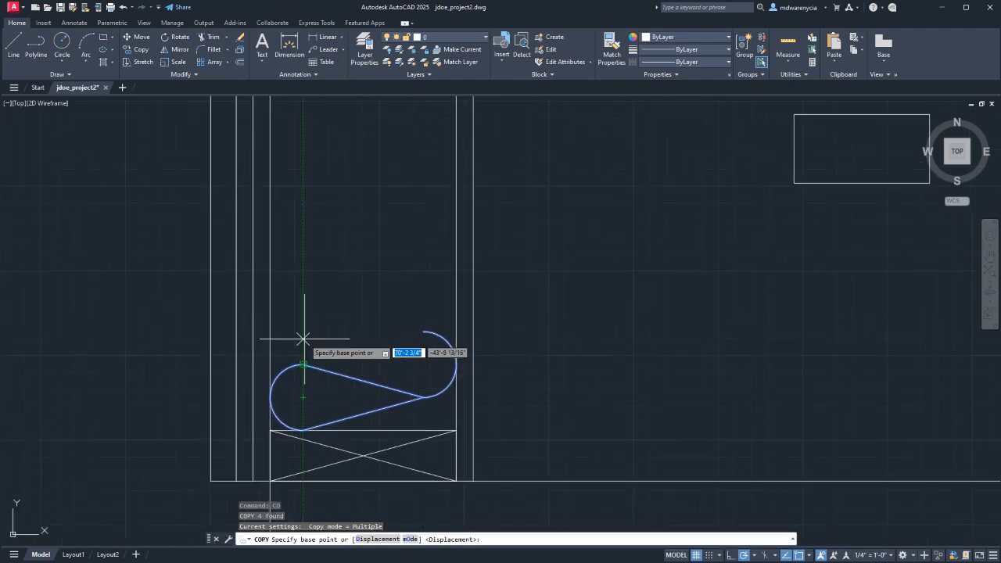
click(303, 430)
click(303, 363)
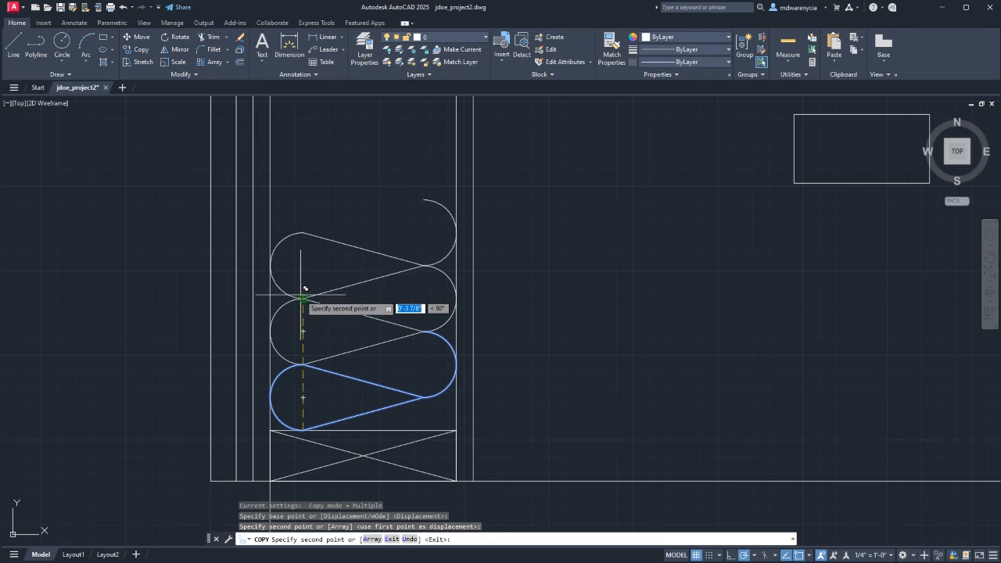
click(304, 298)
middle_drag(295, 212, 317, 293)
click(308, 282)
click(312, 273)
middle_drag(315, 204, 316, 271)
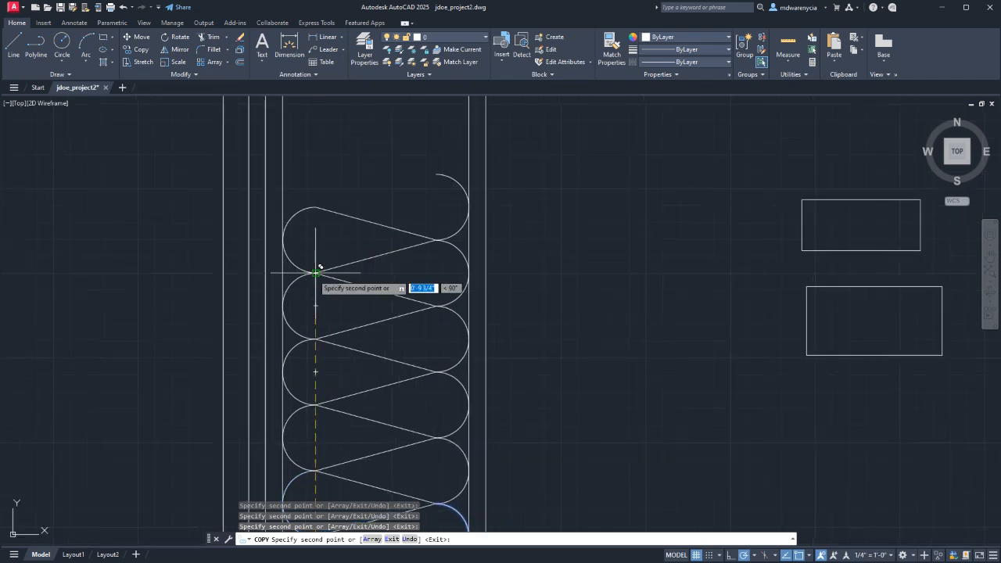
click(315, 272)
click(315, 207)
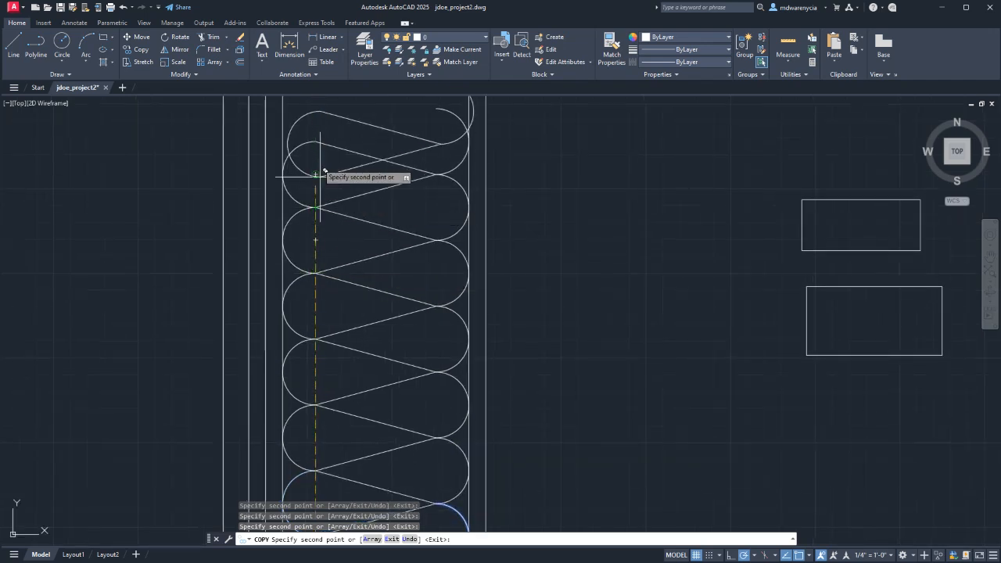
middle_drag(315, 158, 322, 371)
click(323, 357)
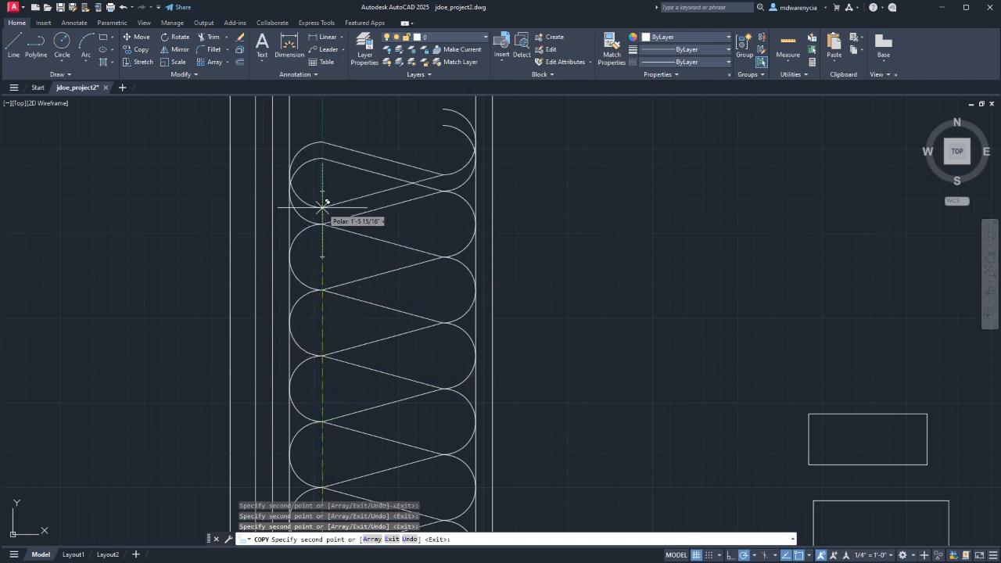
middle_drag(322, 207, 324, 277)
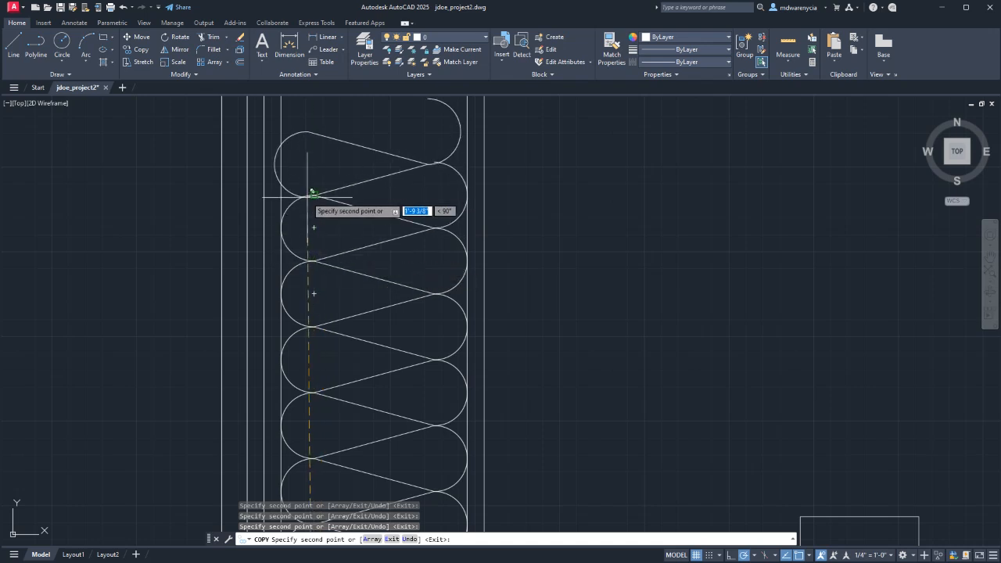
middle_drag(309, 238, 392, 356)
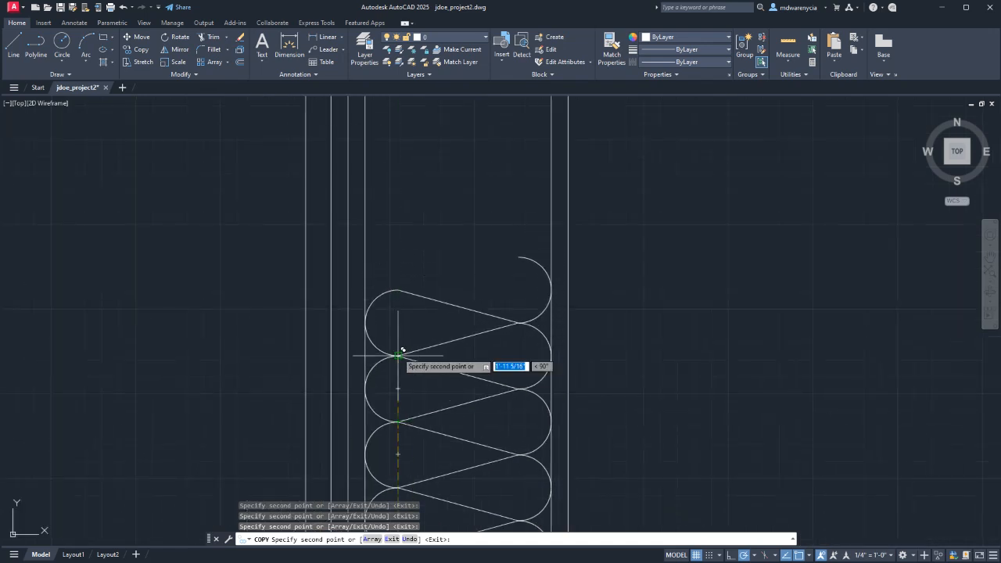
click(397, 352)
click(397, 286)
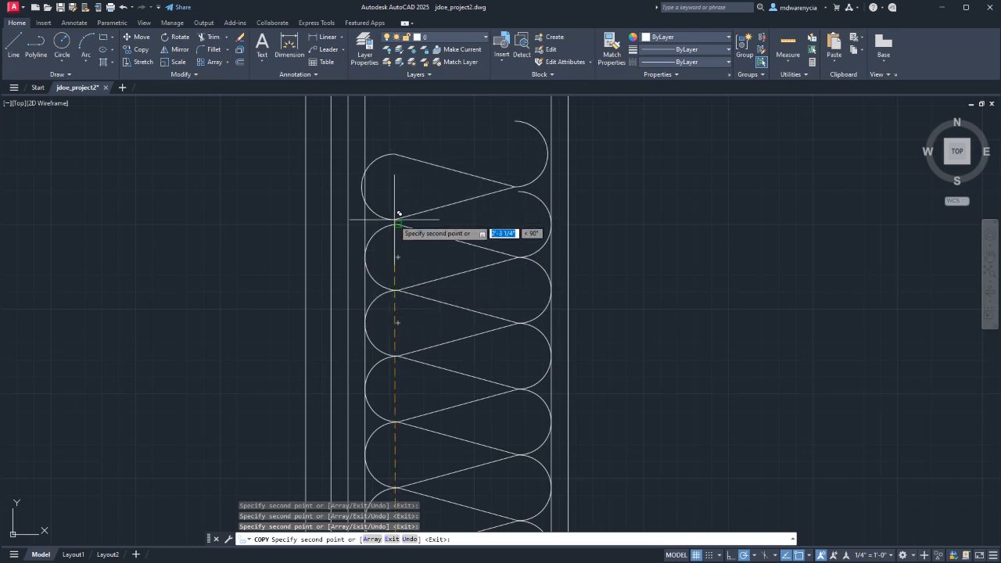
scroll(399, 223, down, 6)
scroll(442, 332, up, 6)
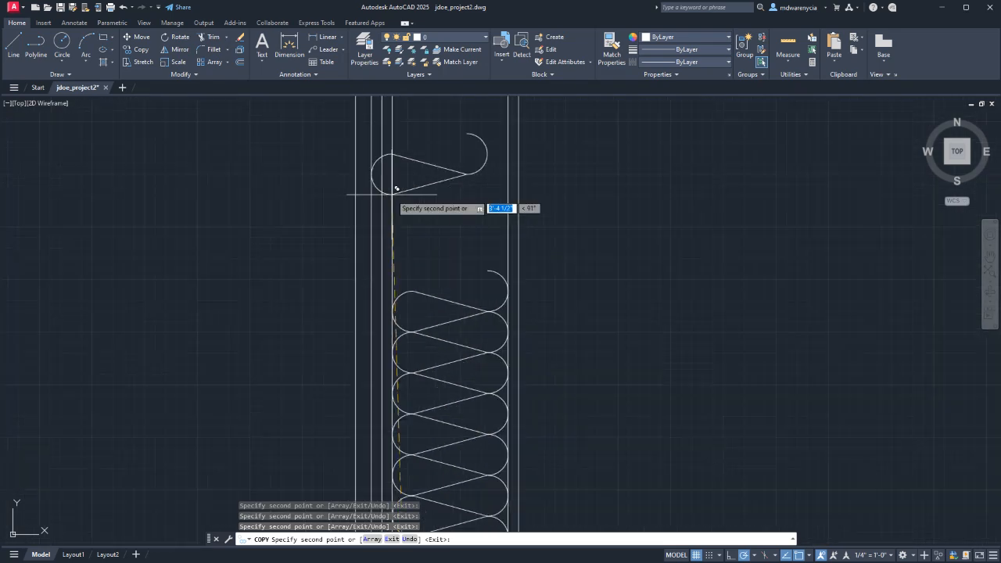
click(421, 410)
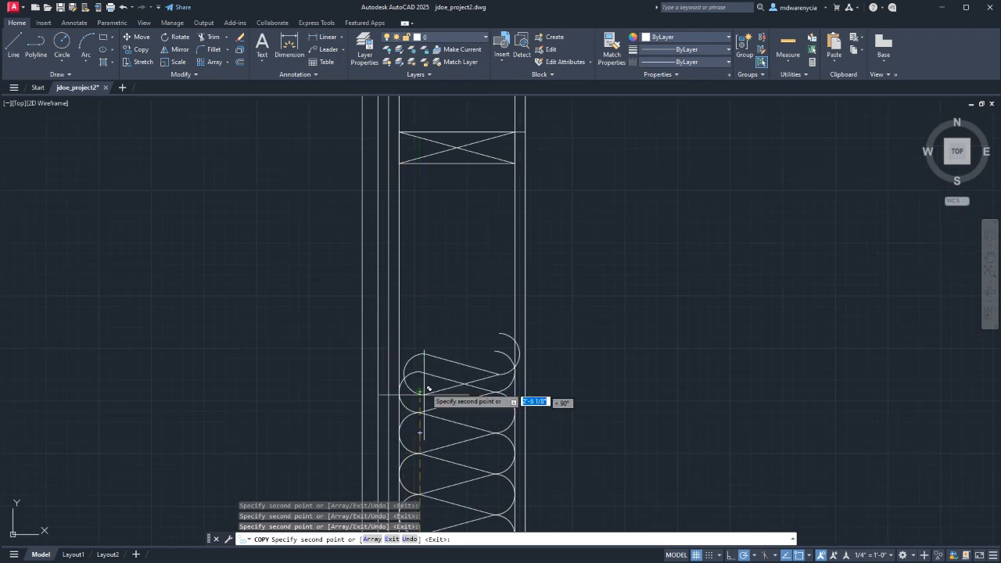
click(420, 370)
click(420, 328)
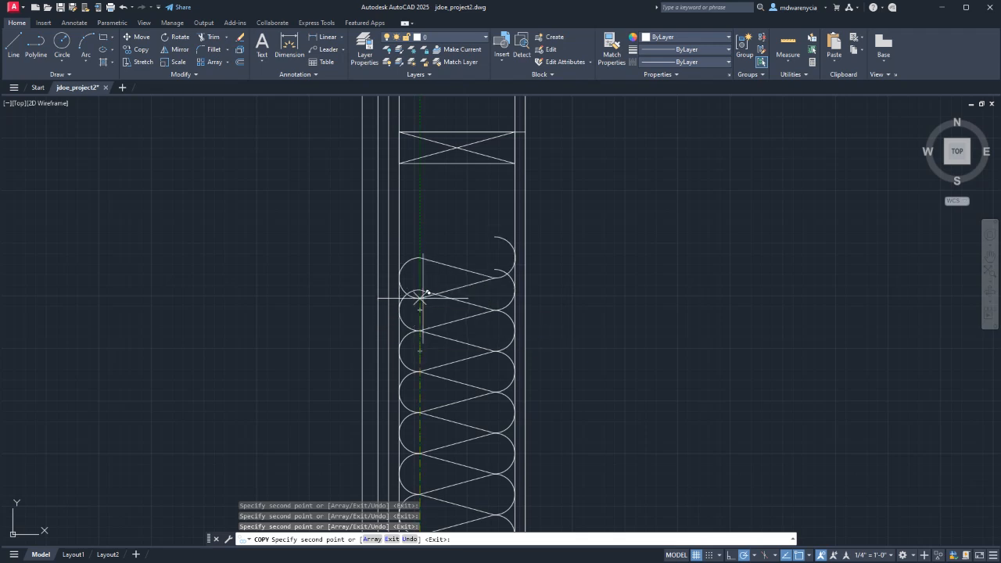
click(420, 289)
key(Escape)
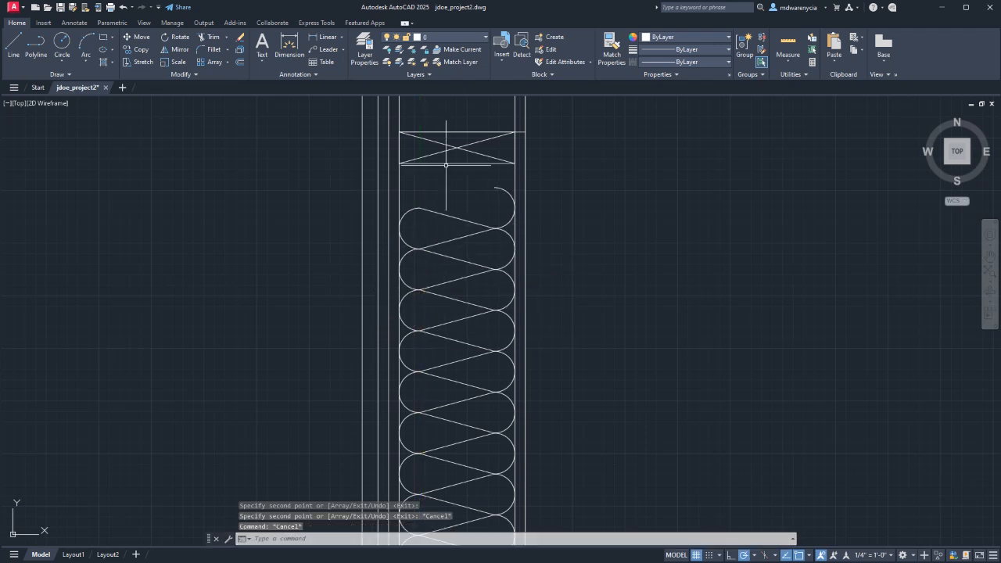
middle_drag(418, 175, 384, 235)
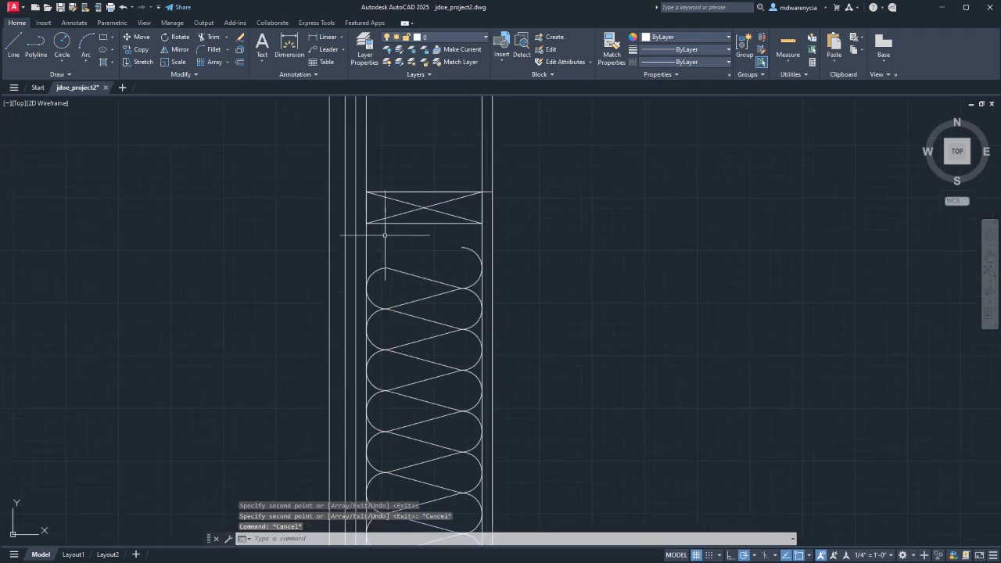
click(486, 233)
key(Escape)
scroll(421, 195, up, 4)
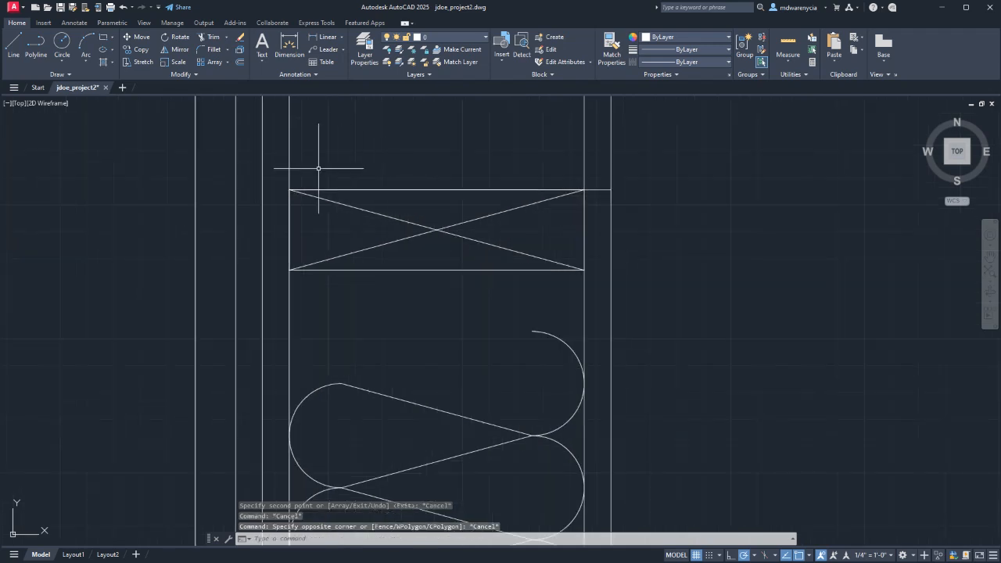
click(269, 184)
click(592, 290)
click(497, 297)
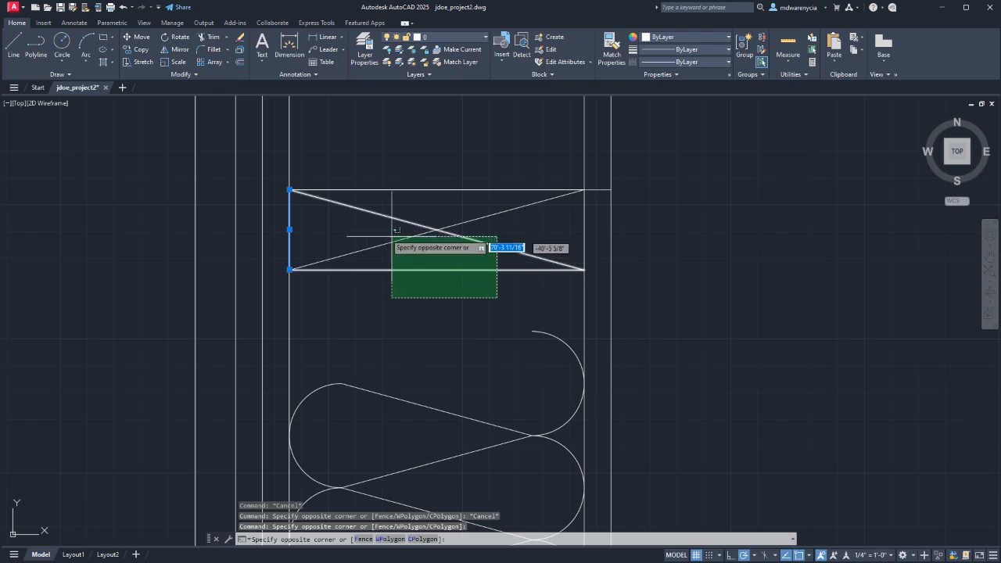
click(392, 236)
click(586, 228)
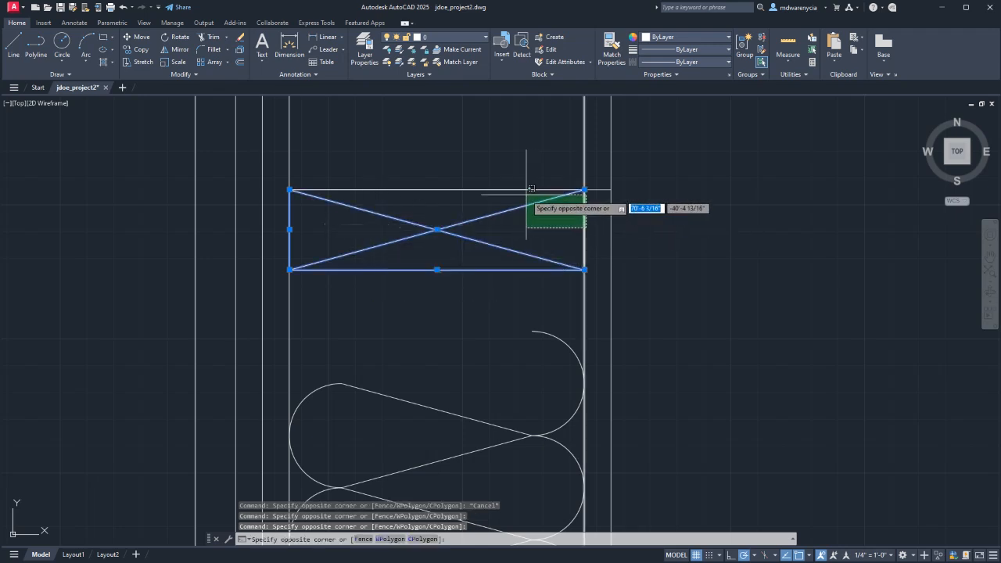
click(557, 230)
key(Escape)
key(Escape)
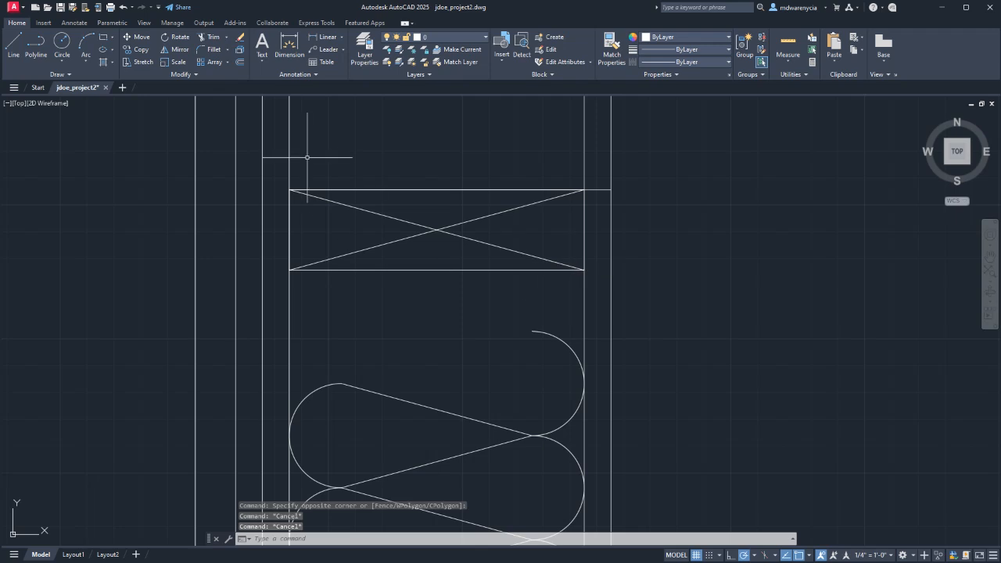
- Copy the upper crossed framing plate directly beneath itself, placing its upper-right corner on the original's lower-right corner
click(278, 173)
click(601, 286)
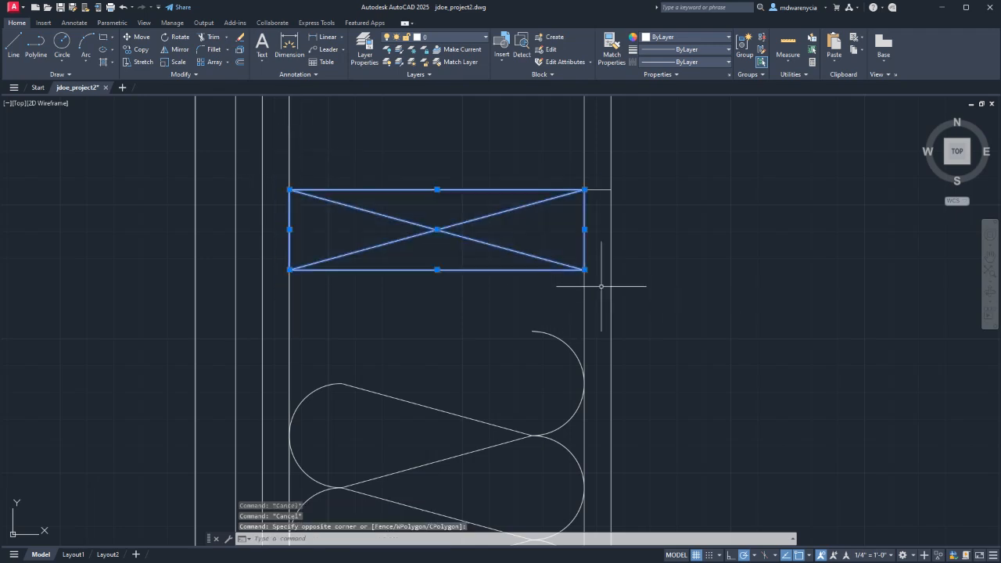
key(Return)
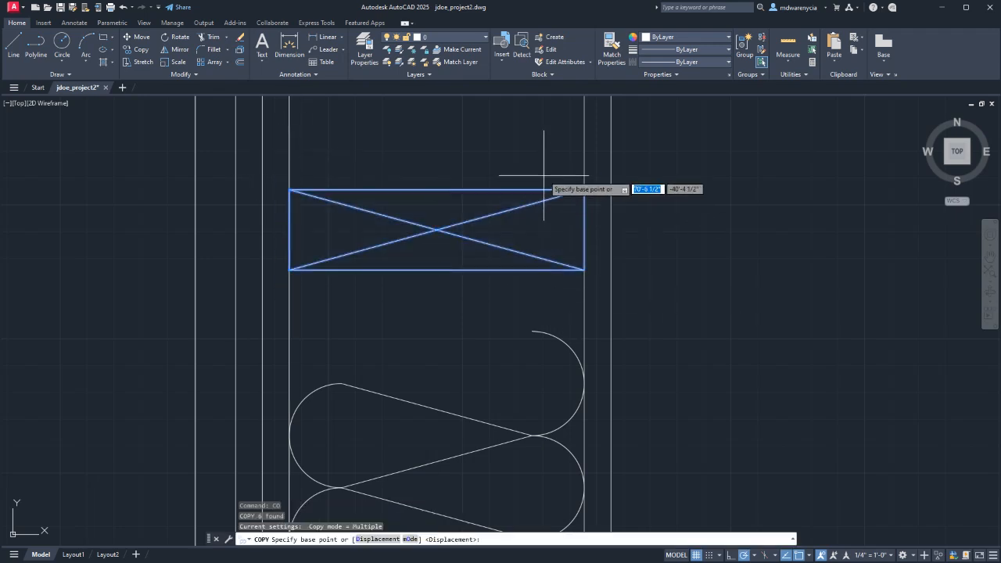
click(584, 189)
click(584, 269)
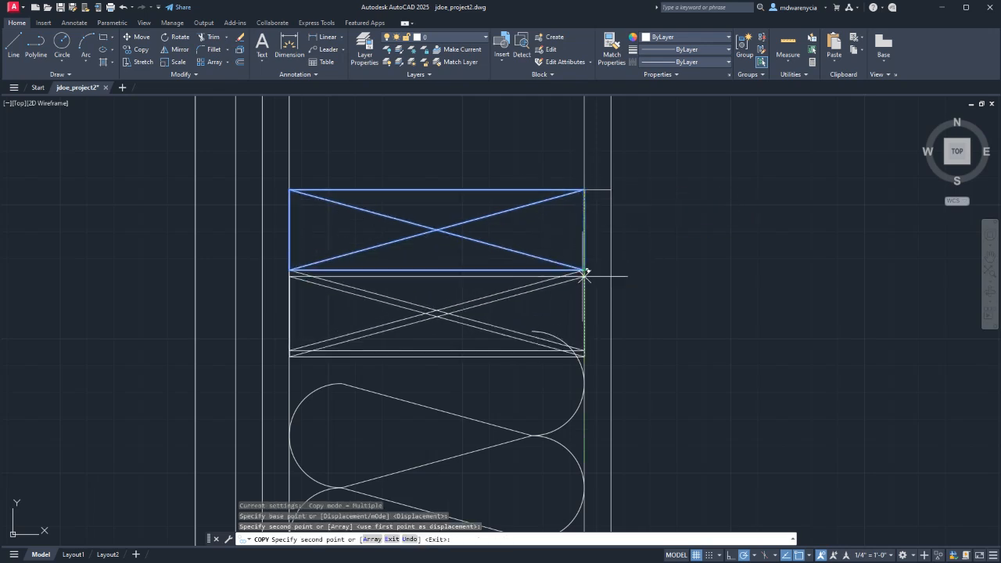
key(Escape)
key(Escape)
- Trim the topmost looped shape's right arc where it extends above the lower edge of the second crossed plate
click(563, 342)
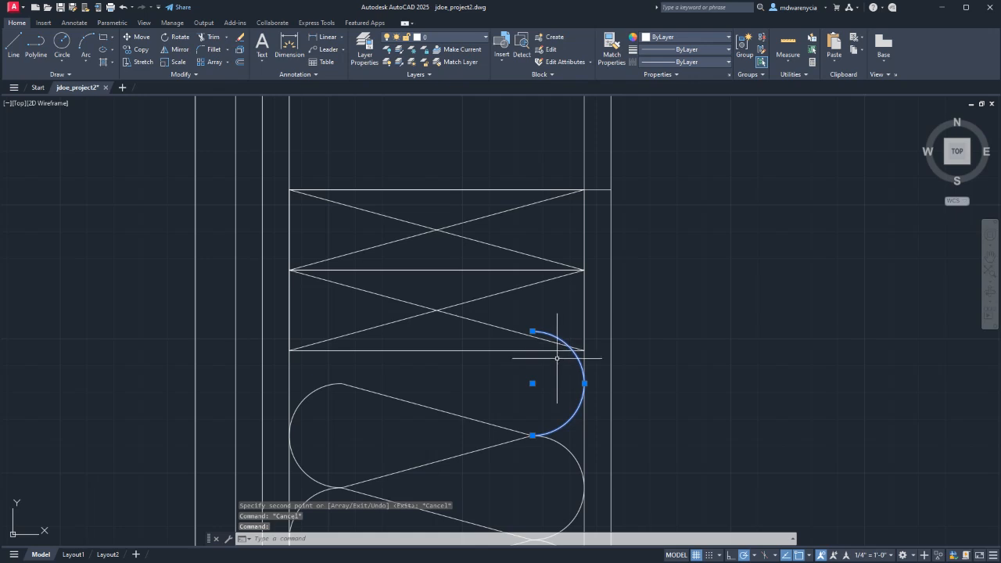
click(534, 349)
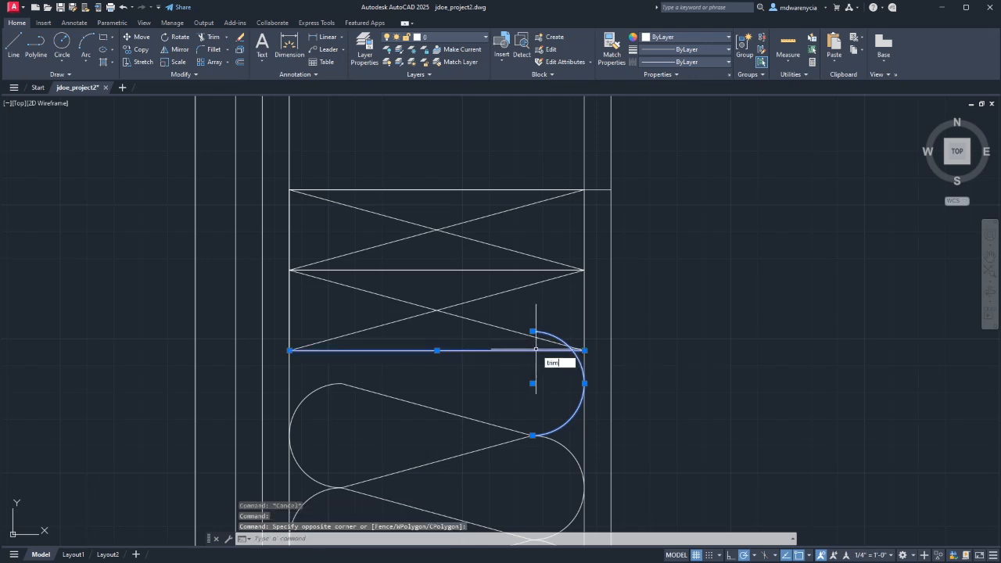
key(Return)
click(558, 337)
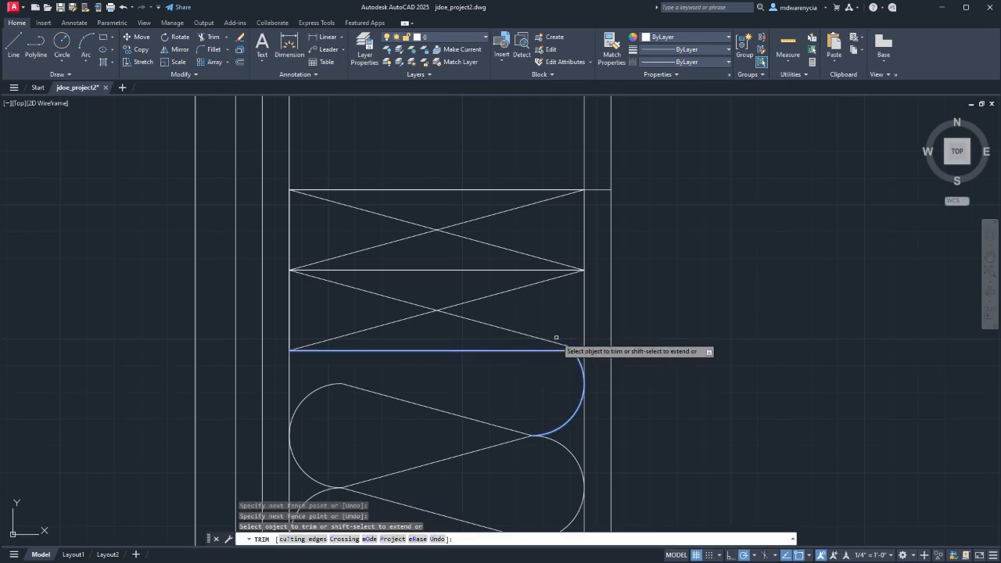
key(Escape)
scroll(681, 425, down, 6)
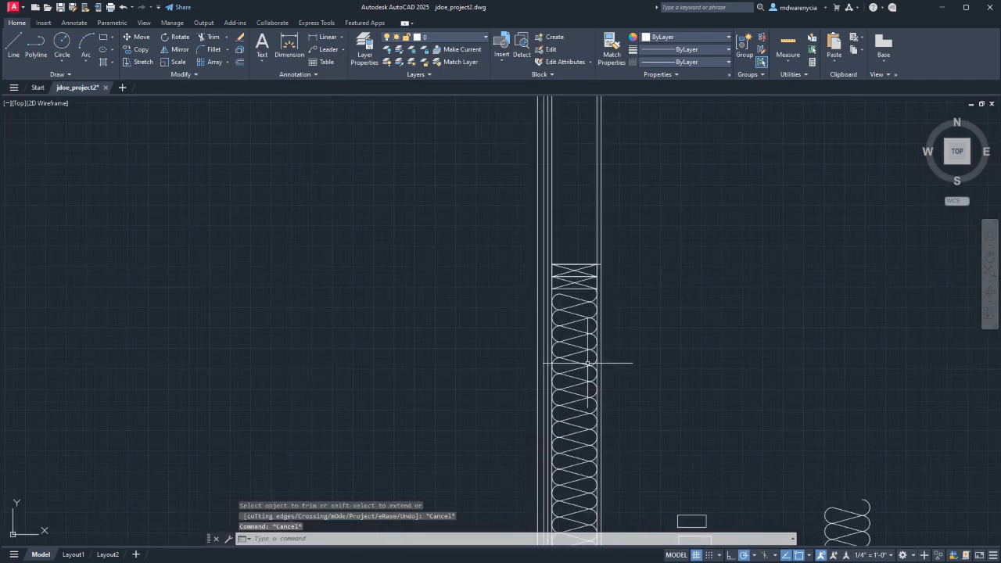
scroll(587, 363, down, 5)
scroll(591, 399, up, 8)
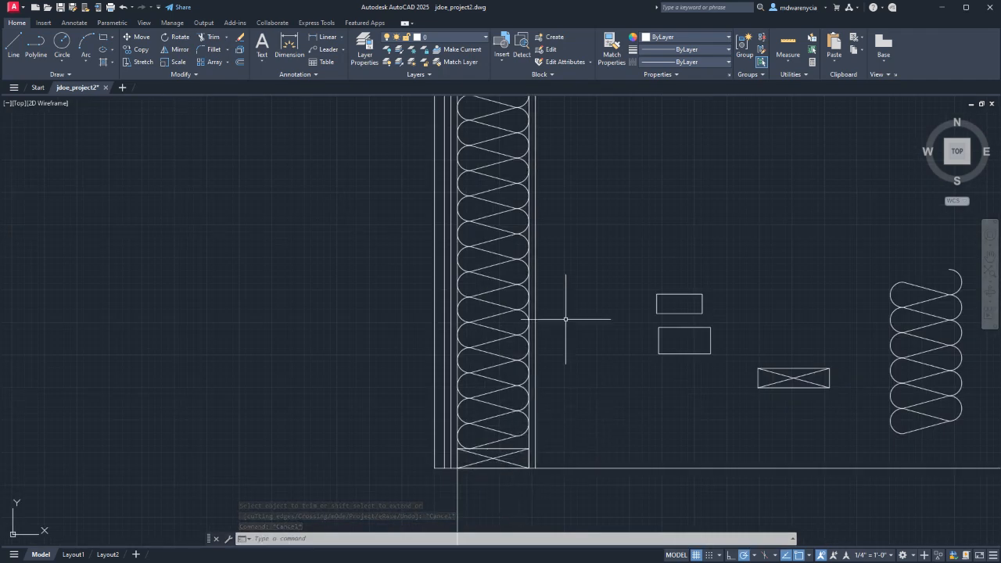
middle_drag(535, 291, 475, 419)
scroll(464, 420, down, 4)
middle_drag(484, 153, 464, 323)
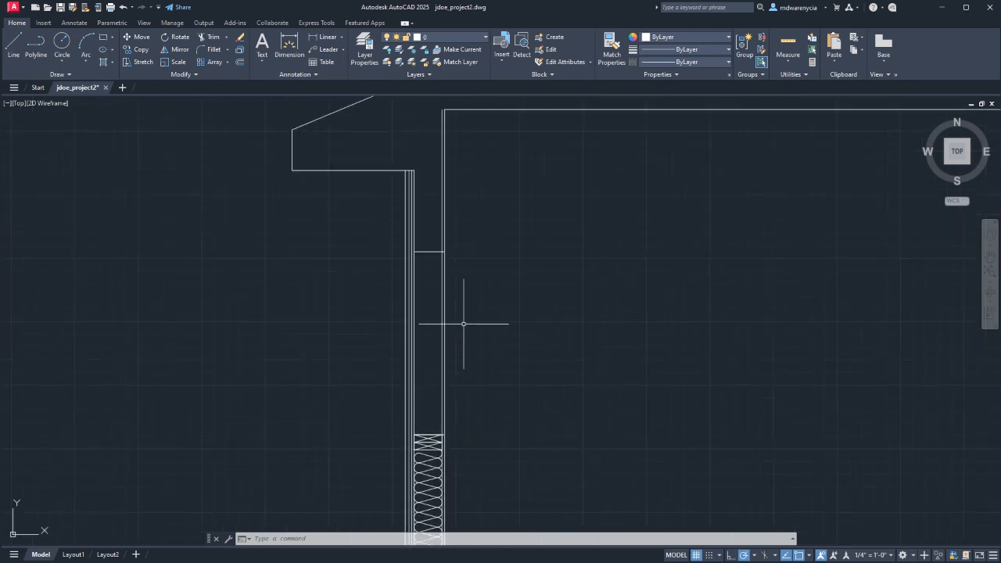
scroll(409, 465, up, 8)
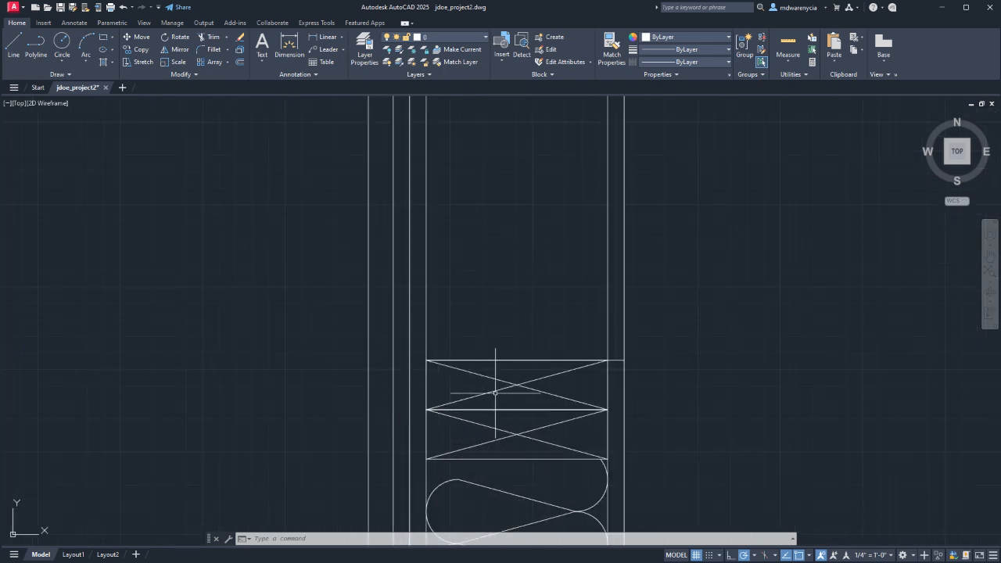
click(495, 392)
click(491, 338)
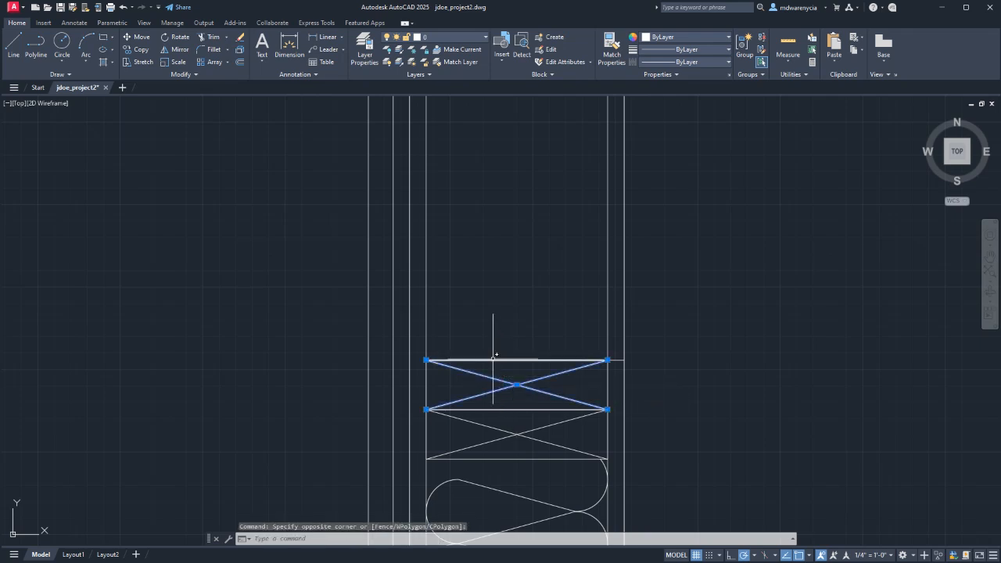
click(426, 388)
click(609, 381)
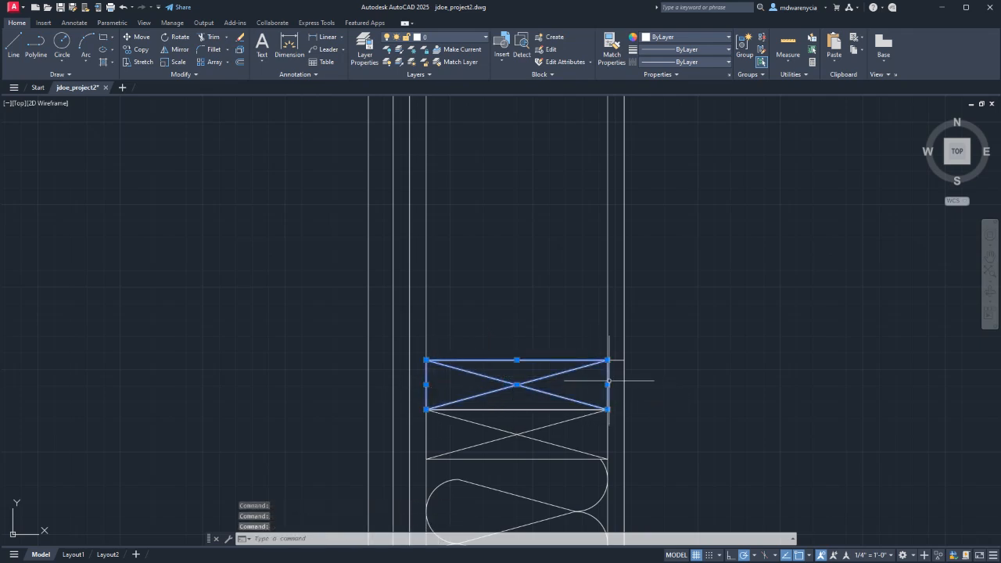
click(535, 404)
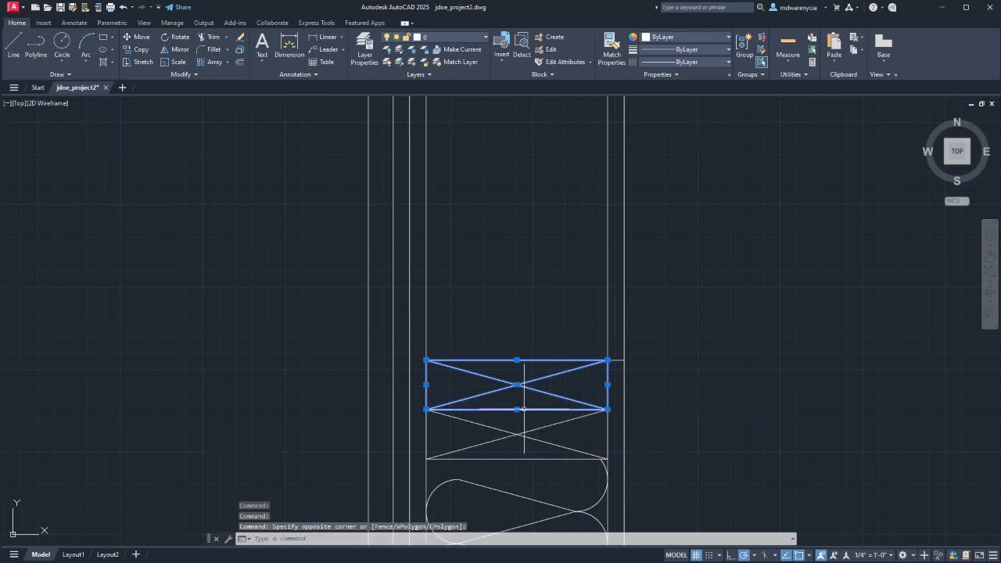
middle_drag(550, 302, 498, 512)
scroll(494, 328, up, 1)
middle_drag(503, 313, 540, 474)
key(Escape)
- Shorten the horizontal line above the doubled plates so its right end meets the right line of the stud cavity
scroll(547, 312, down, 2)
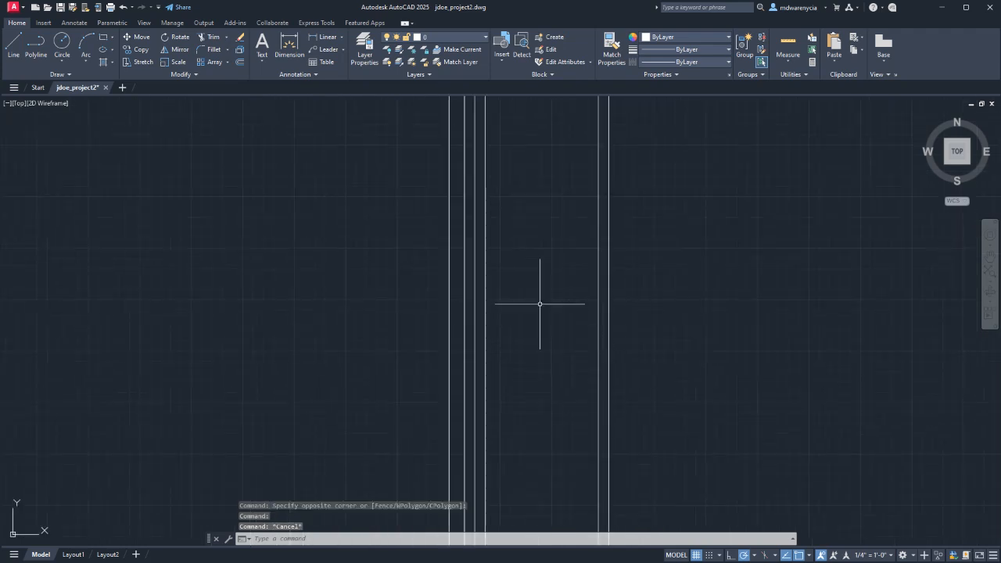
middle_drag(539, 304, 513, 413)
middle_drag(558, 259, 538, 377)
click(527, 318)
click(500, 287)
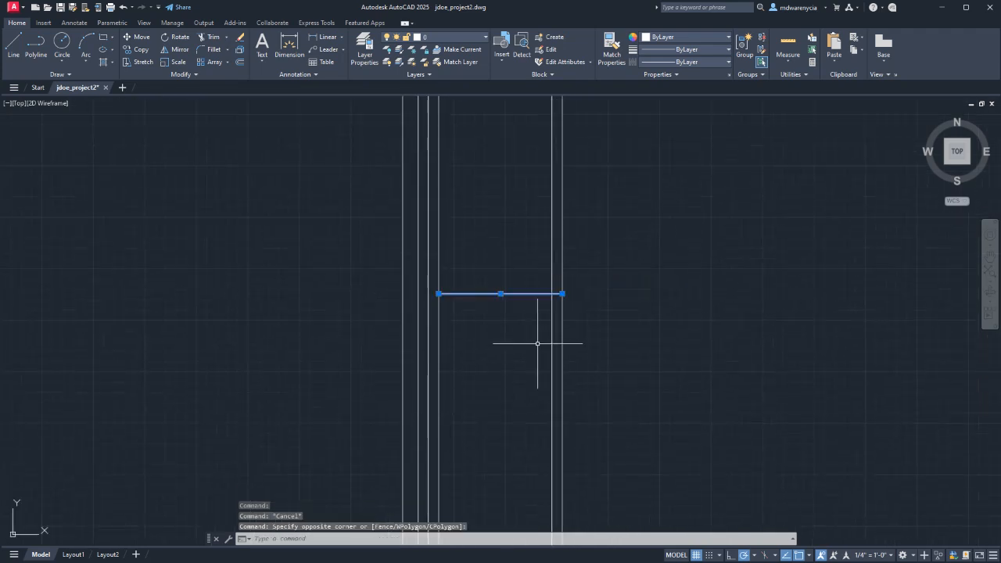
click(562, 293)
- Offset the horizontal line above the doubled plates downward by 7.5 inches
click(538, 302)
click(525, 287)
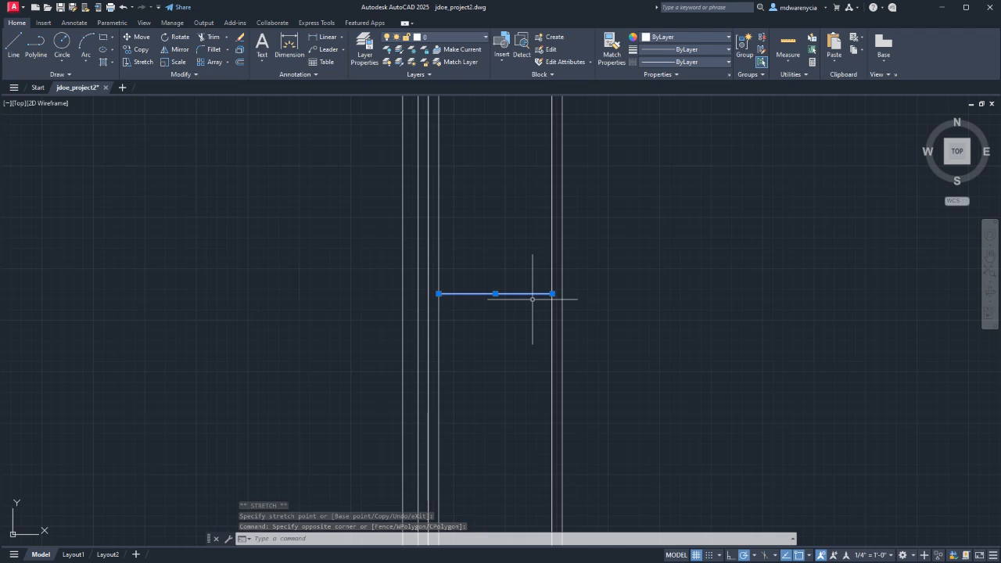
text(OFFSET)
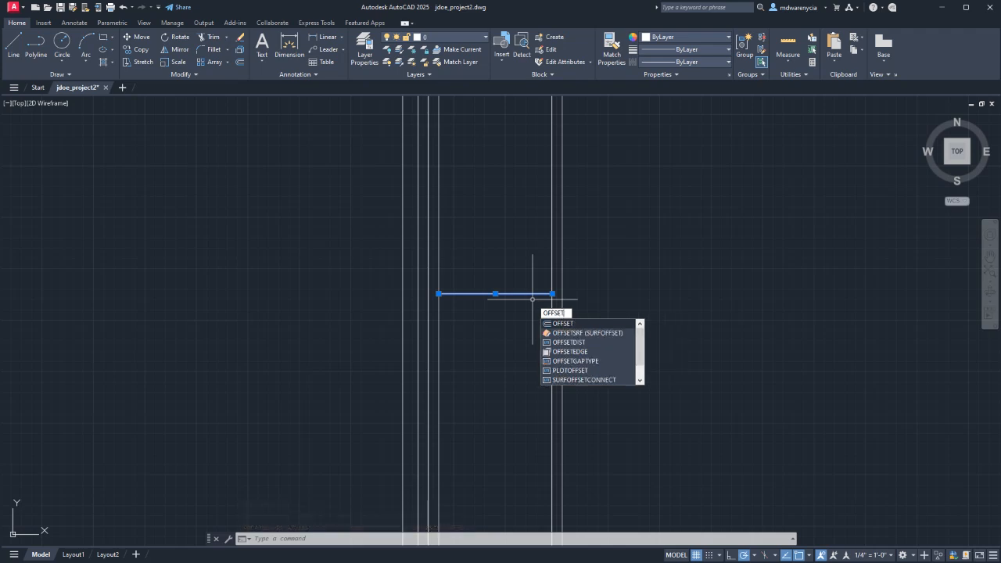
key(Return)
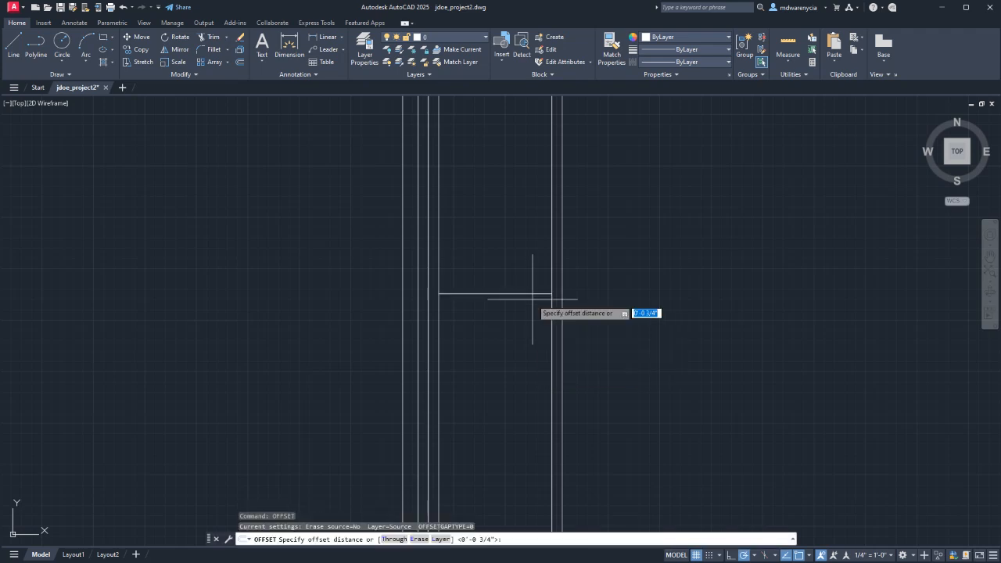
key(Return)
click(532, 299)
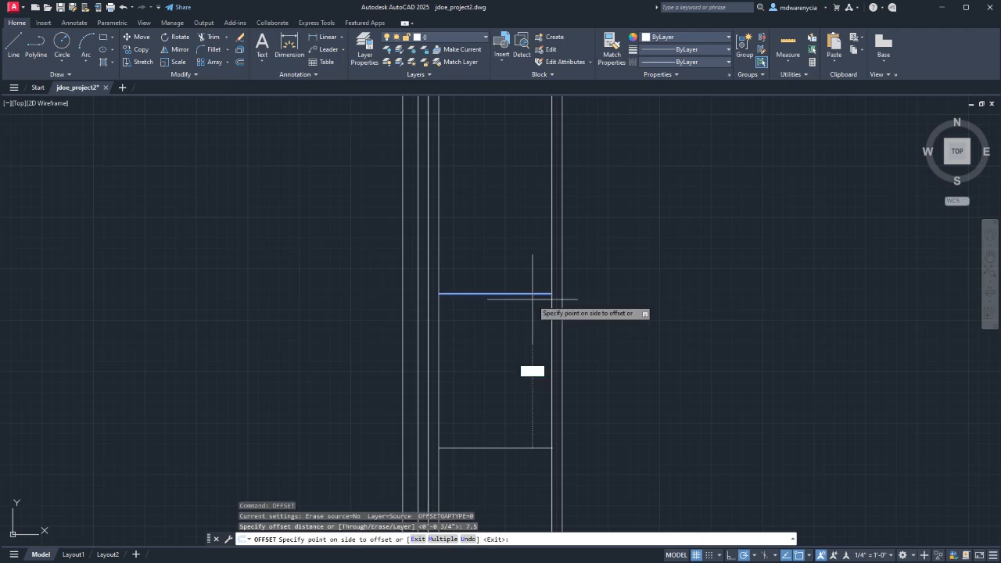
- Offset the horizontal line across the wall cavity by 7.5 inches to form the header, and consult the framing reference image in the browser
click(529, 214)
scroll(524, 210, down, 2)
key(Escape)
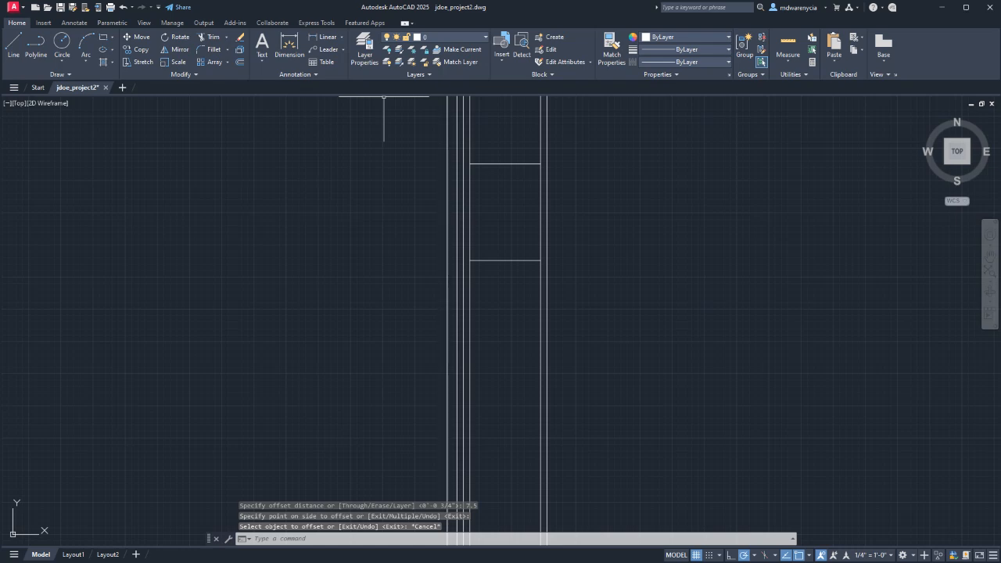
key(alt+Tab)
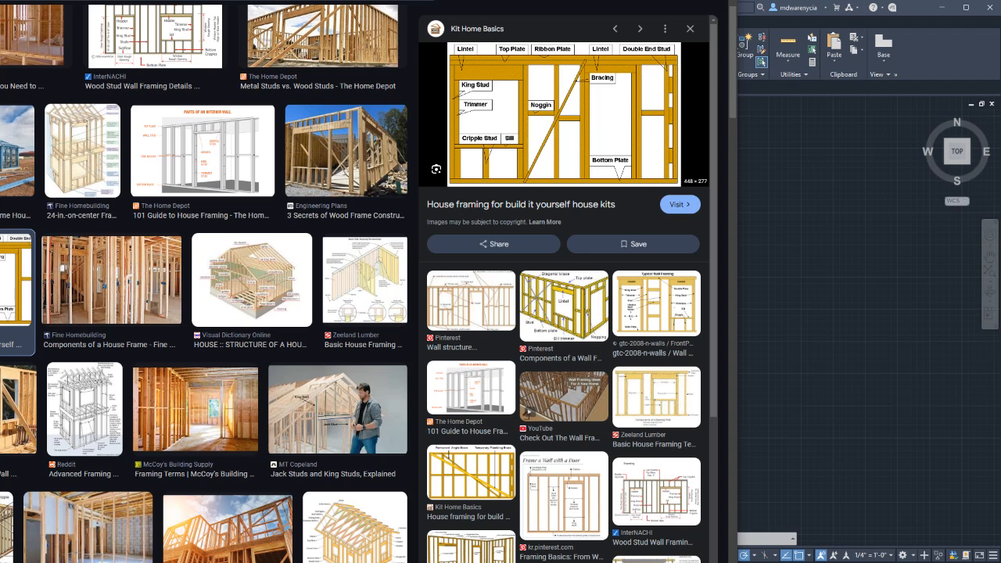
click(834, 266)
- Draw a diagonal line across the header rectangle from its lower-left corner to its upper-right corner
middle_drag(610, 216, 586, 284)
key(Escape)
text(l)
key(Return)
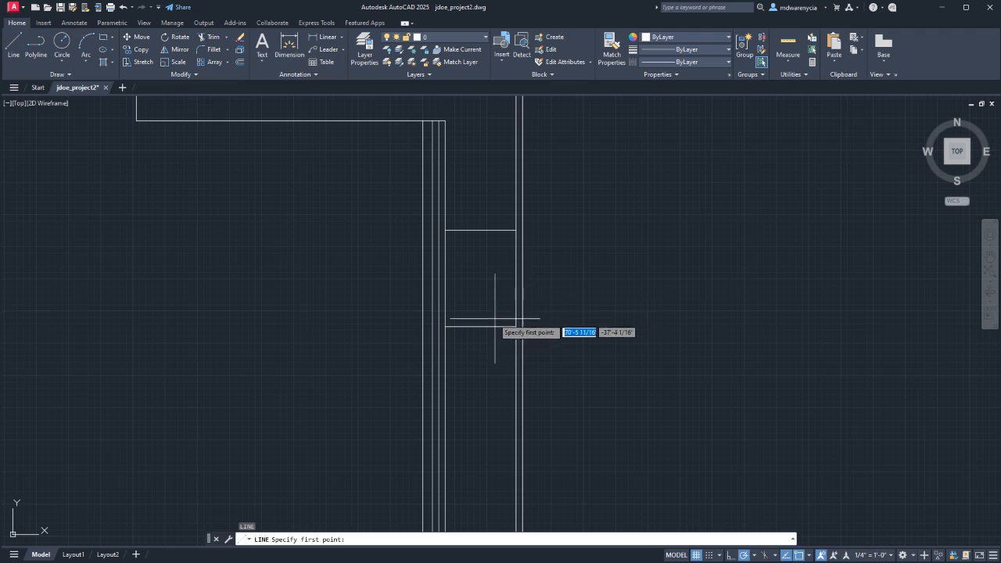
click(446, 326)
click(510, 229)
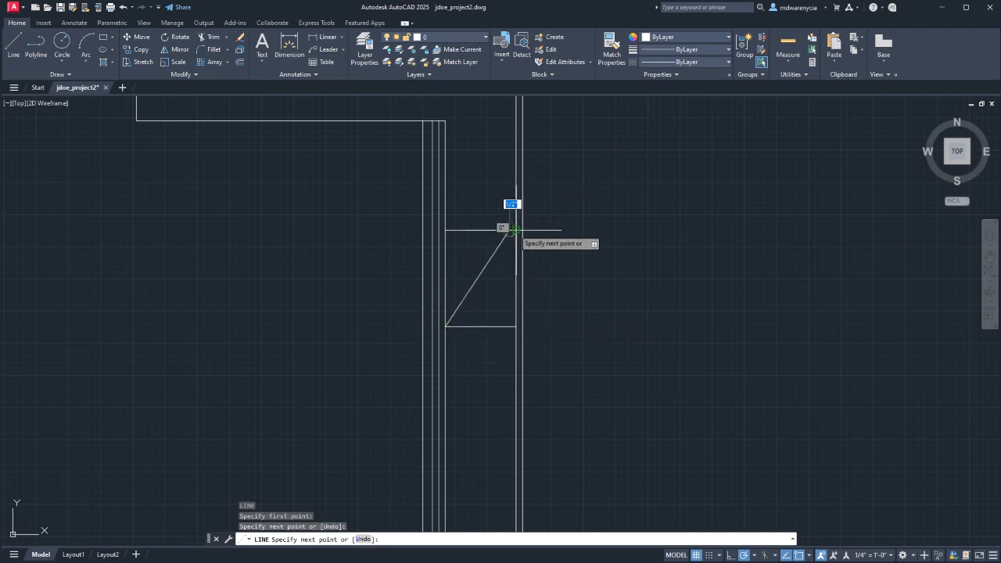
key(Escape)
click(499, 252)
click(485, 245)
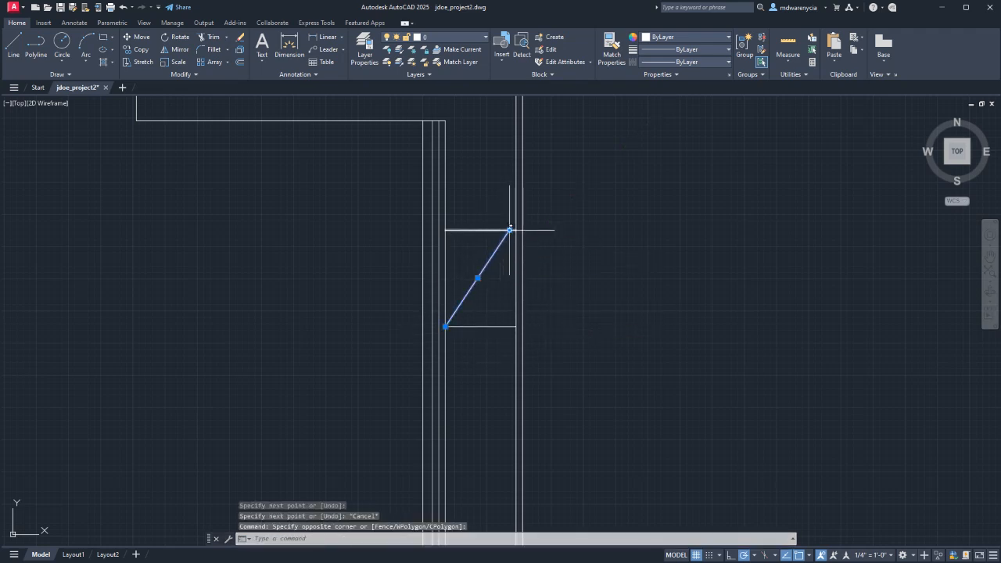
key(Return)
click(512, 230)
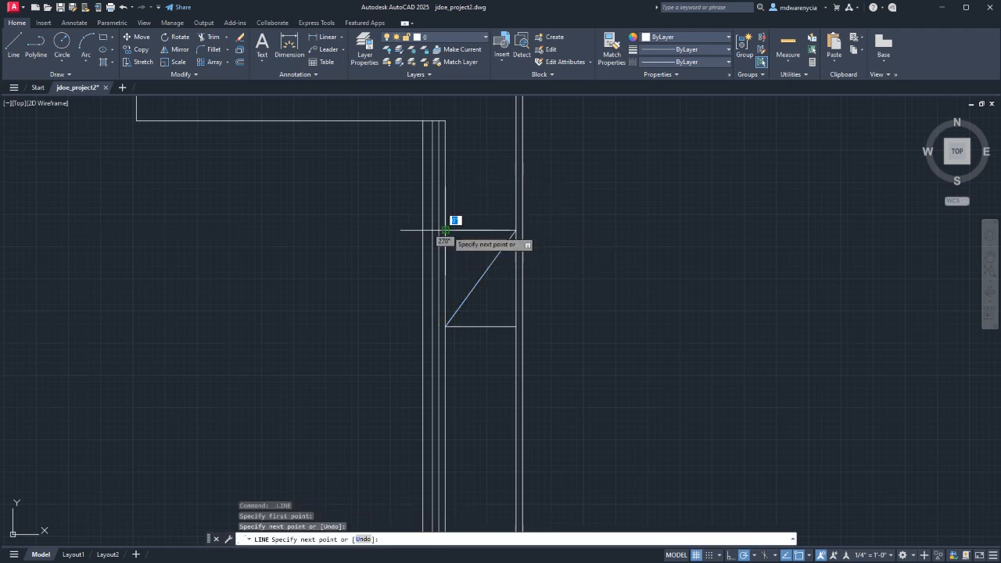
- Draw the opposite diagonal across the header rectangle from its upper-left corner to its lower-right corner
click(446, 230)
click(515, 326)
key(Escape)
scroll(509, 334, down, 2)
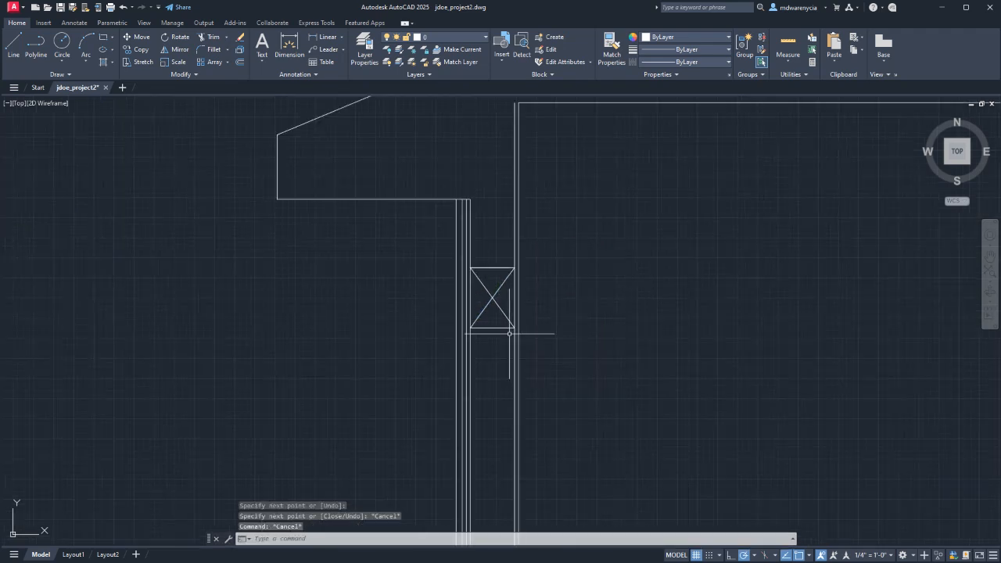
scroll(509, 334, down, 2)
middle_drag(512, 353, 477, 200)
scroll(546, 493, down, 2)
middle_drag(538, 445, 409, 273)
click(606, 375)
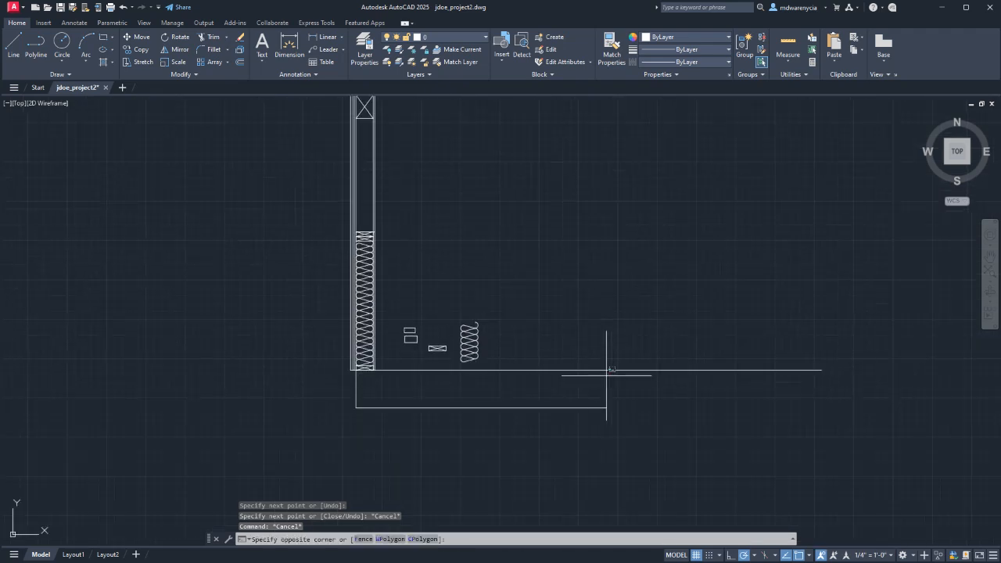
click(606, 375)
text(o)
key(Return)
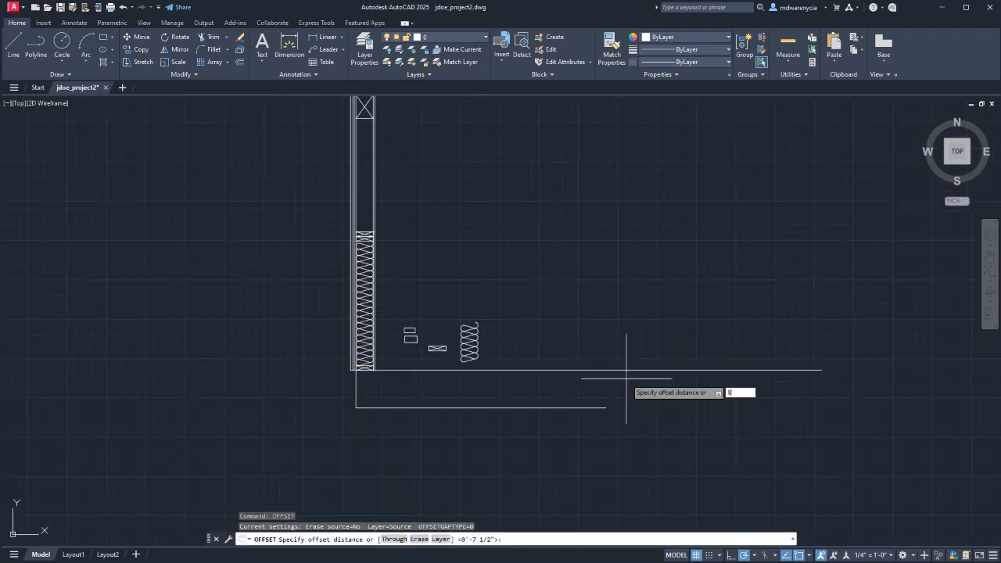
key(Return)
click(626, 370)
middle_drag(666, 154, 662, 347)
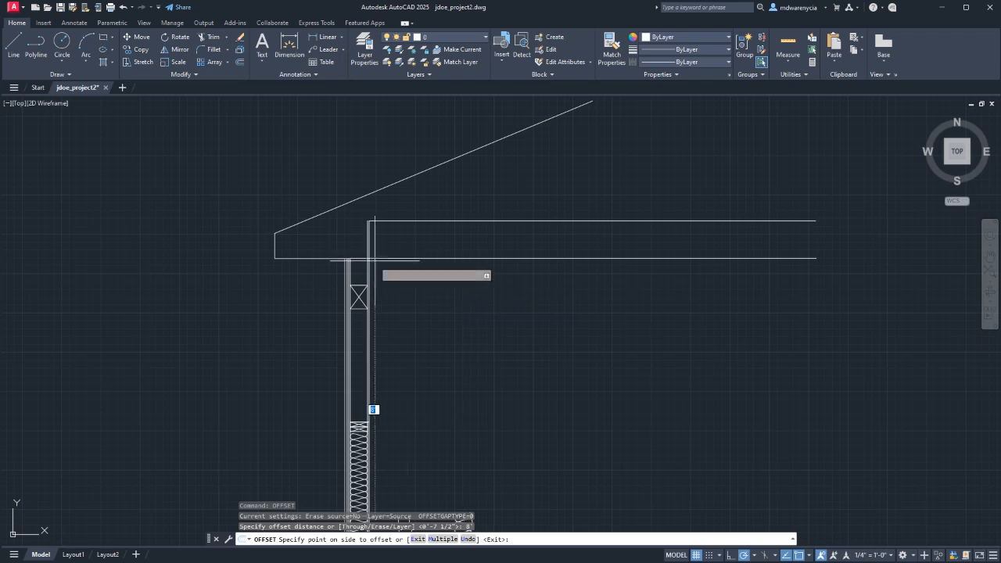
key(Escape)
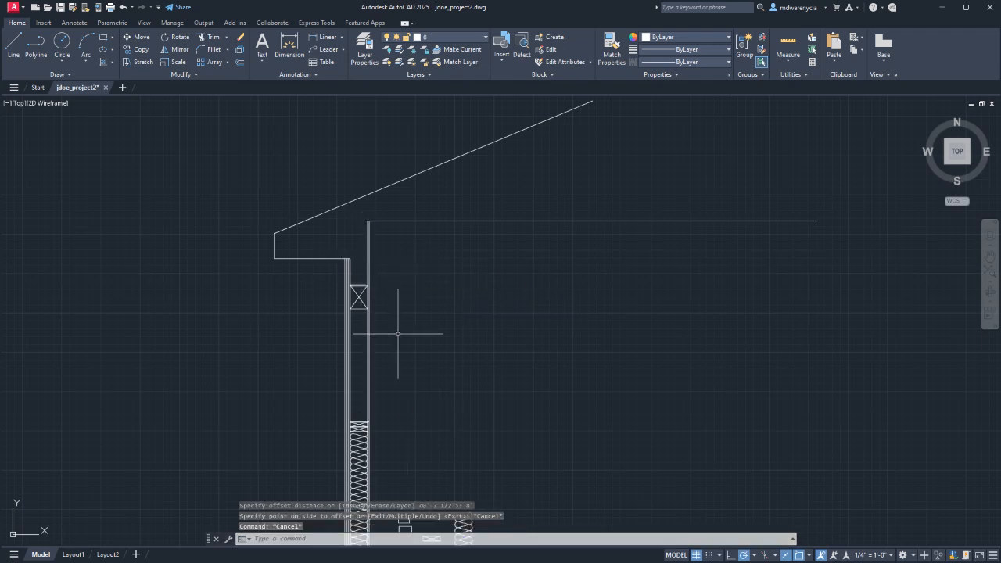
- Try a horizontal line across the wall cavity at soffit level, and undo it
middle_drag(398, 334, 434, 179)
scroll(503, 407, up, 2)
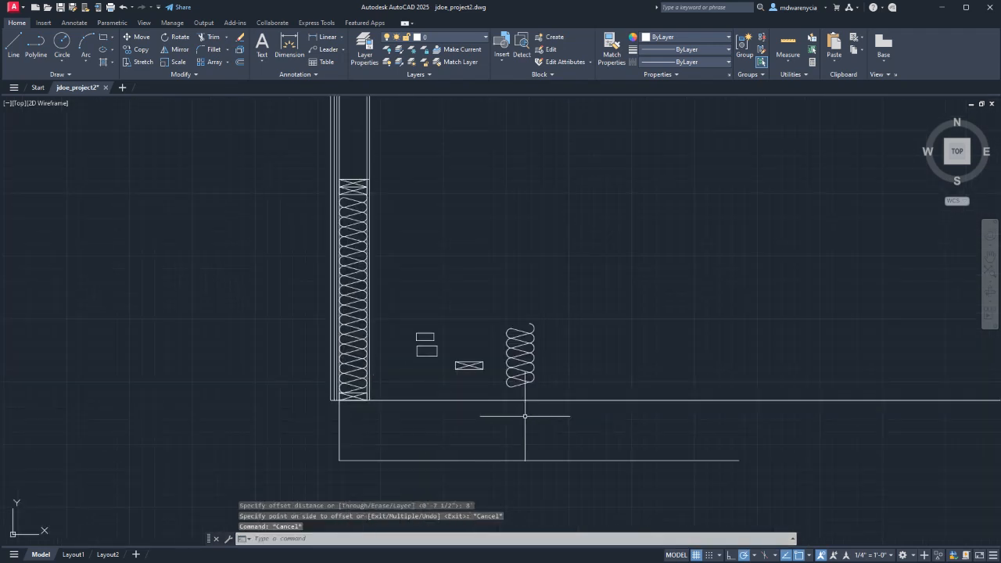
drag(521, 417, 486, 394)
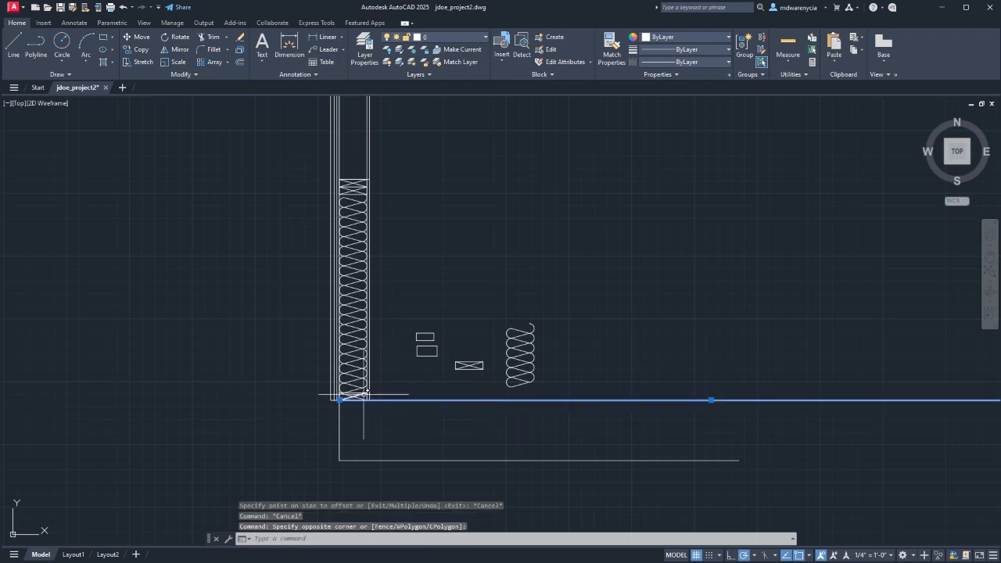
middle_drag(438, 159, 440, 480)
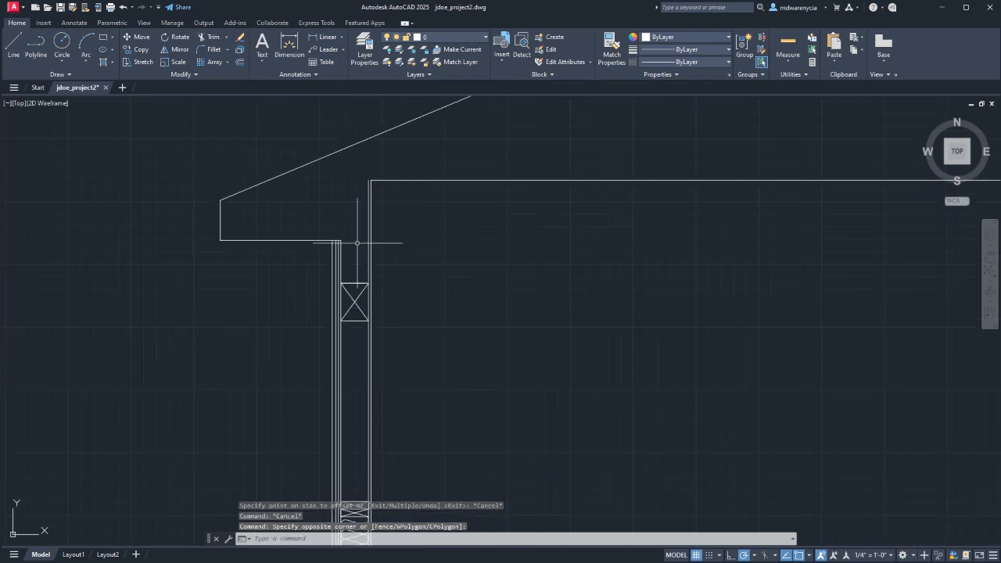
text(l)
key(Return)
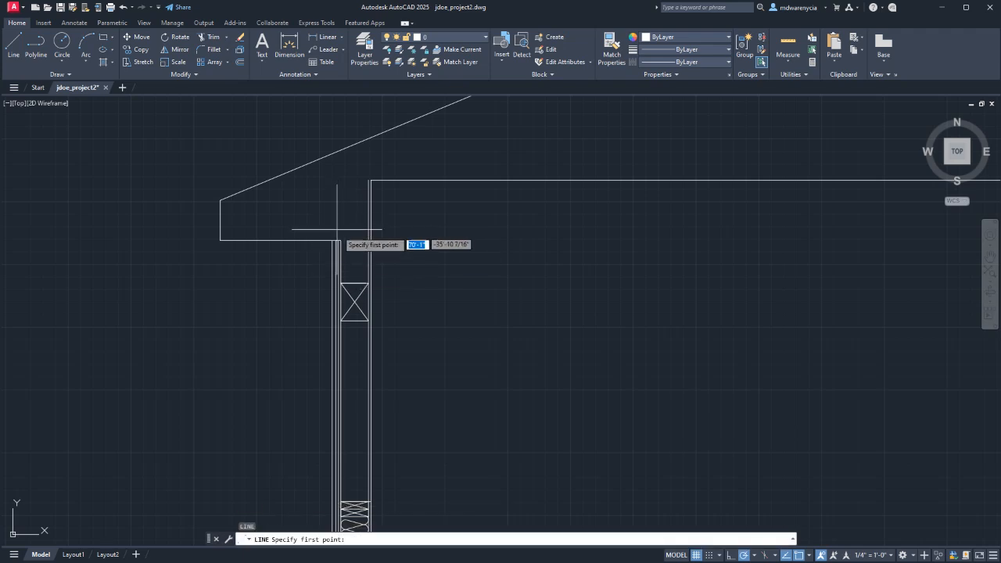
click(339, 240)
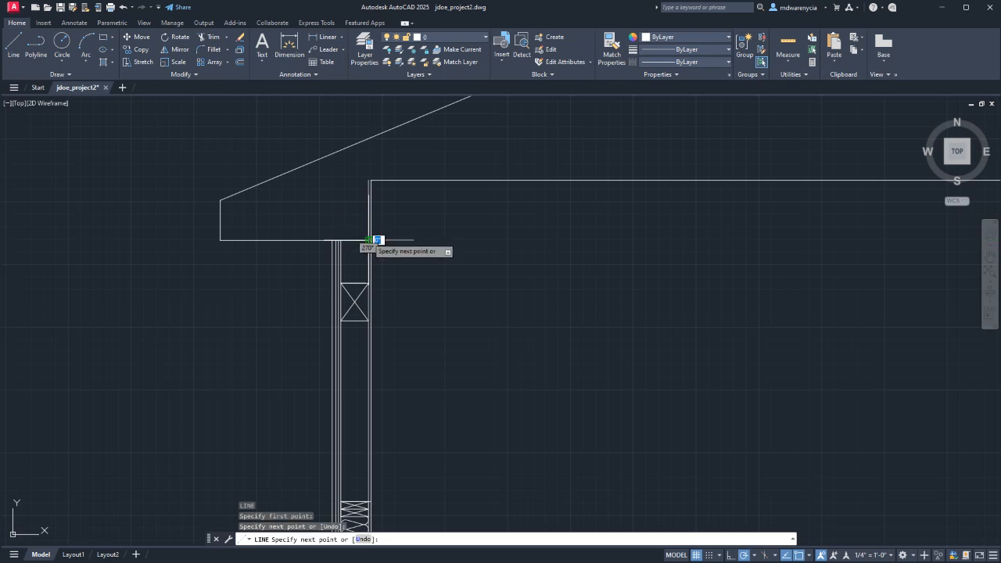
key(Escape)
key(Escape)
scroll(481, 312, down, 2)
middle_drag(481, 311, 391, 187)
key(ctrl+z)
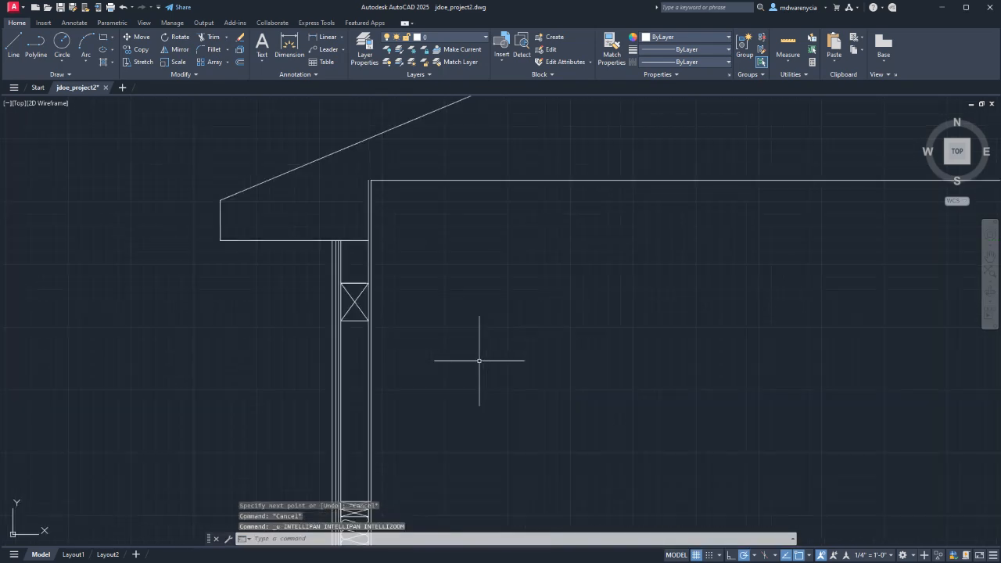
key(ctrl+z)
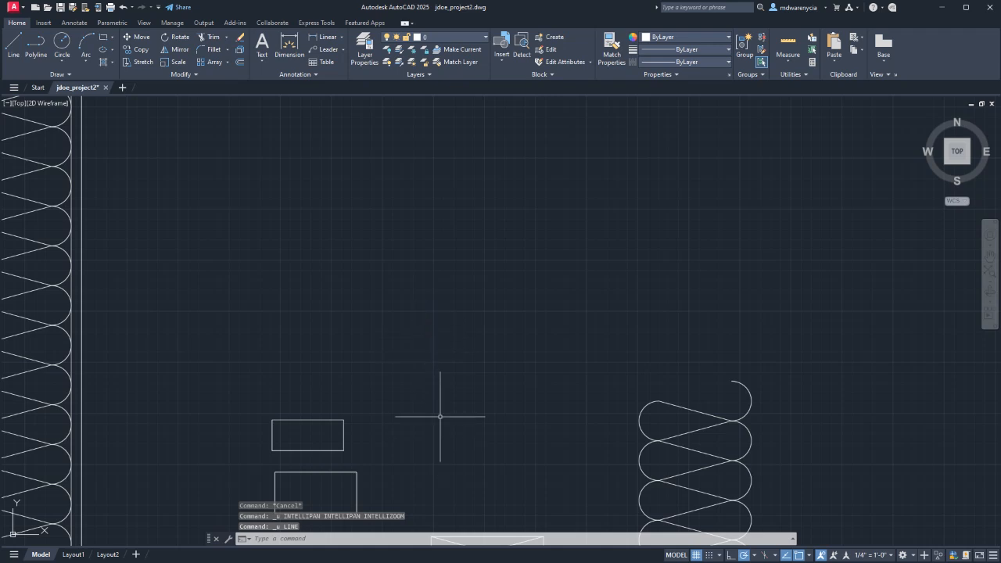
- Copy the loose crossed plate from its lower-left corner to the inner end of the soffit line, placing it across the wall cavity
click(435, 436)
click(491, 485)
text(CO)
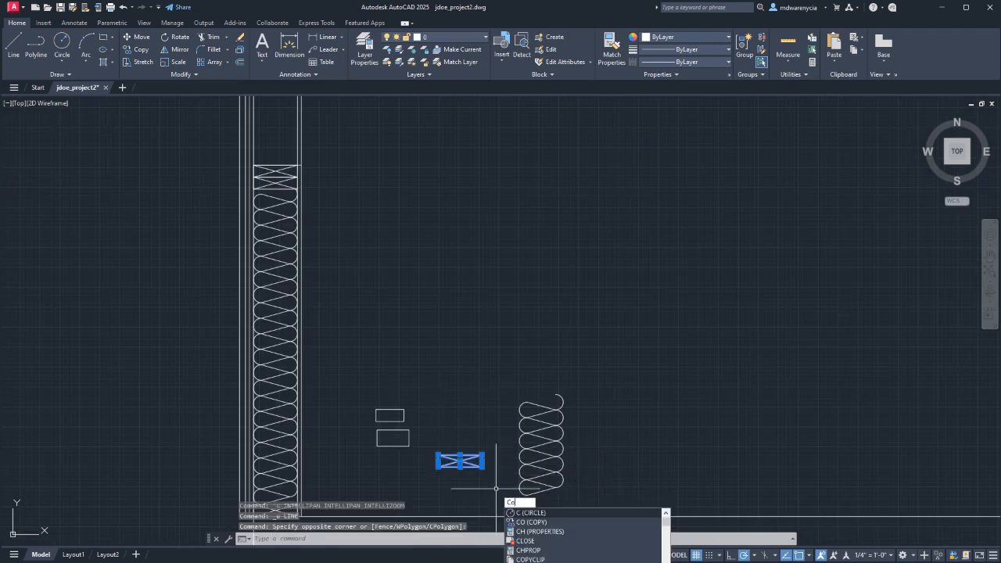
key(Return)
click(438, 467)
middle_drag(258, 125, 467, 513)
middle_drag(452, 259, 455, 383)
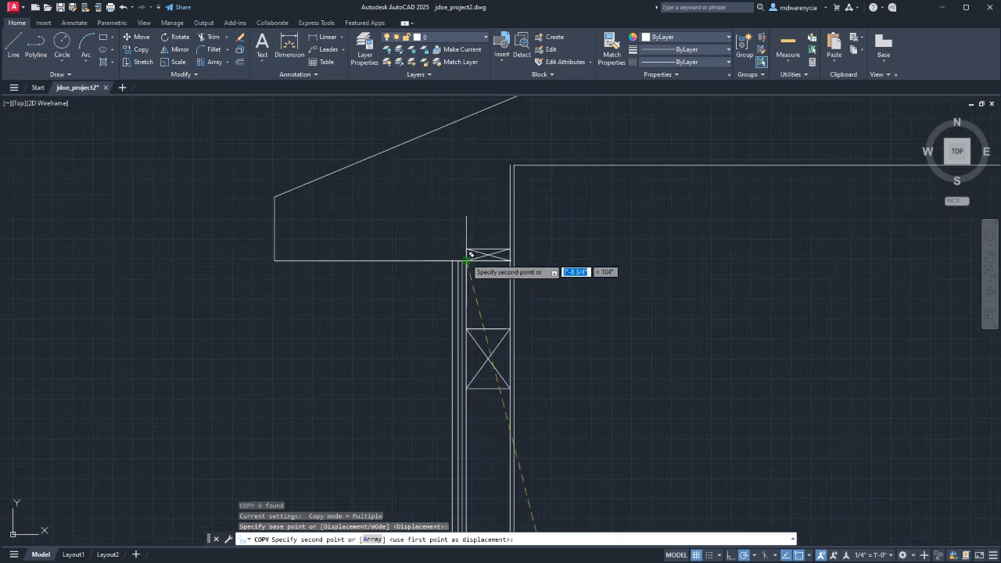
scroll(469, 258, up, 6)
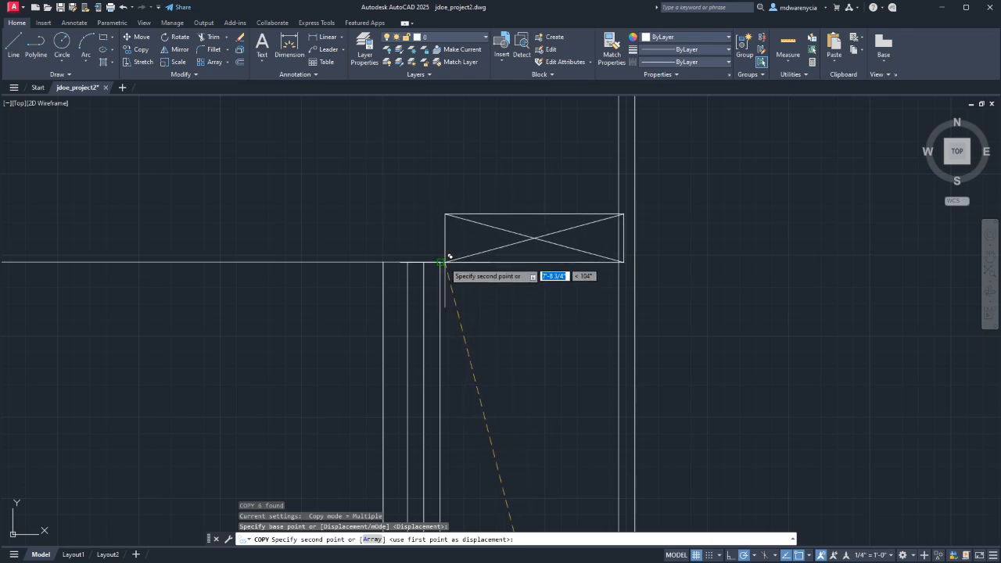
click(441, 261)
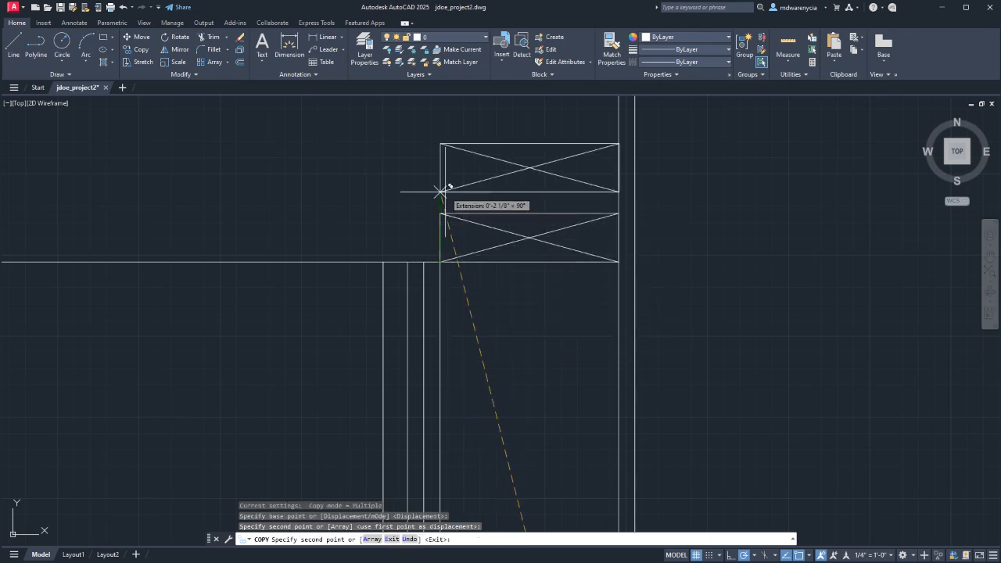
key(Escape)
- Check the framing reference image in the browser and copy the crossed top plate directly on top of itself to make a double top plate
key(alt+Tab)
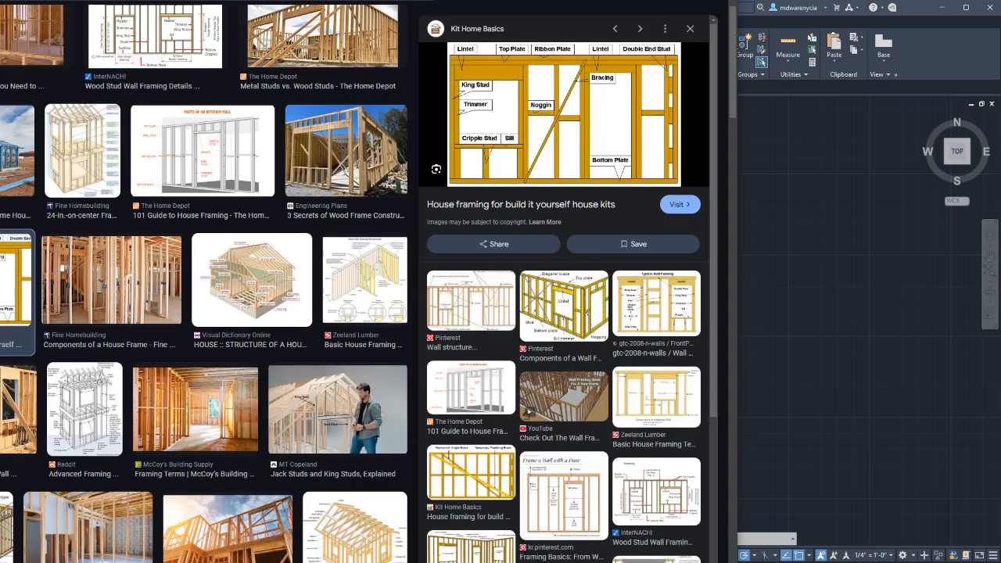
key(alt+Tab)
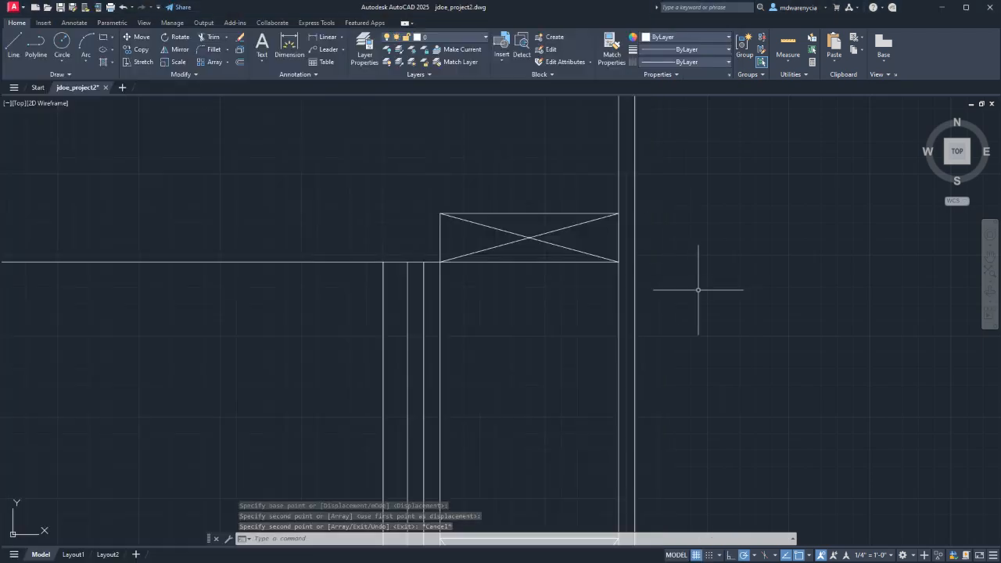
click(432, 197)
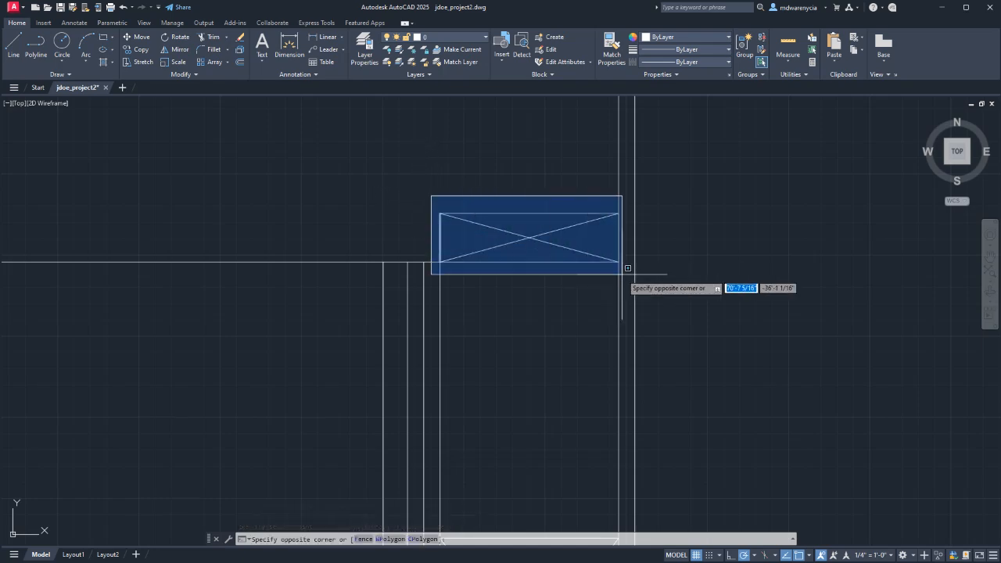
click(631, 277)
text(Co)
key(Return)
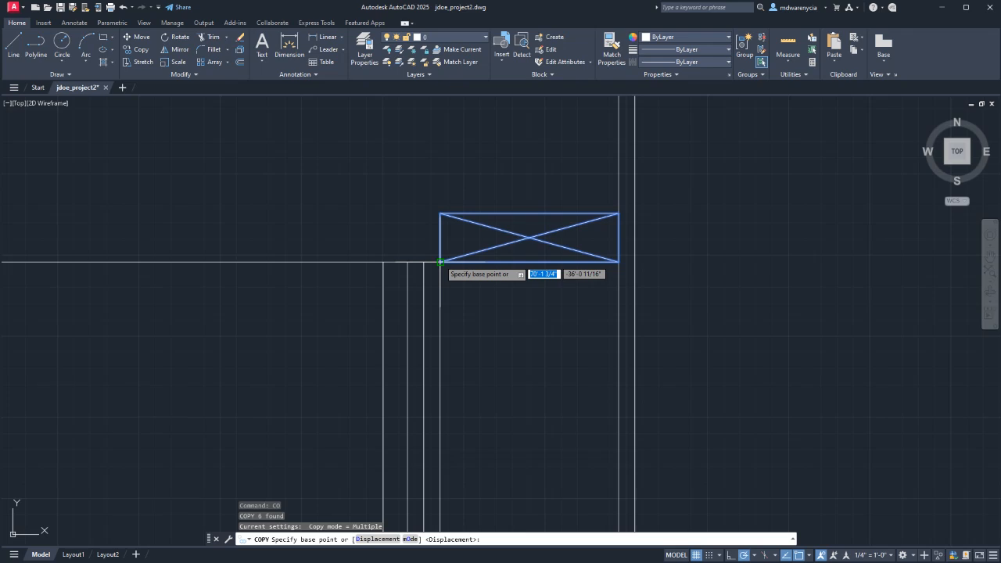
click(440, 262)
click(441, 212)
key(Escape)
key(Escape)
scroll(494, 296, down, 3)
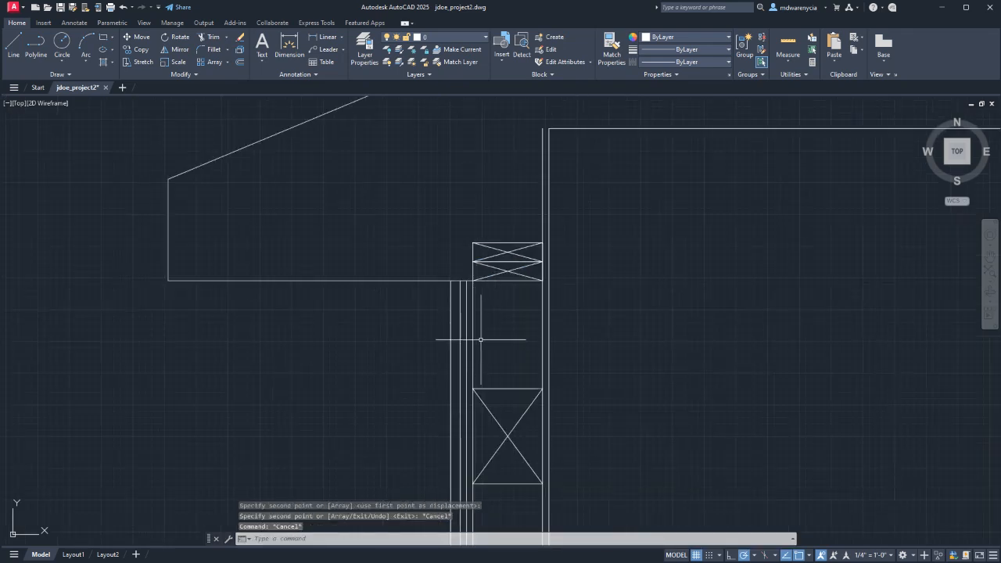
- Stretch the upper end of the wall layer line nearest the stud cavity up to the joint between the two top plates
middle_drag(476, 337, 474, 258)
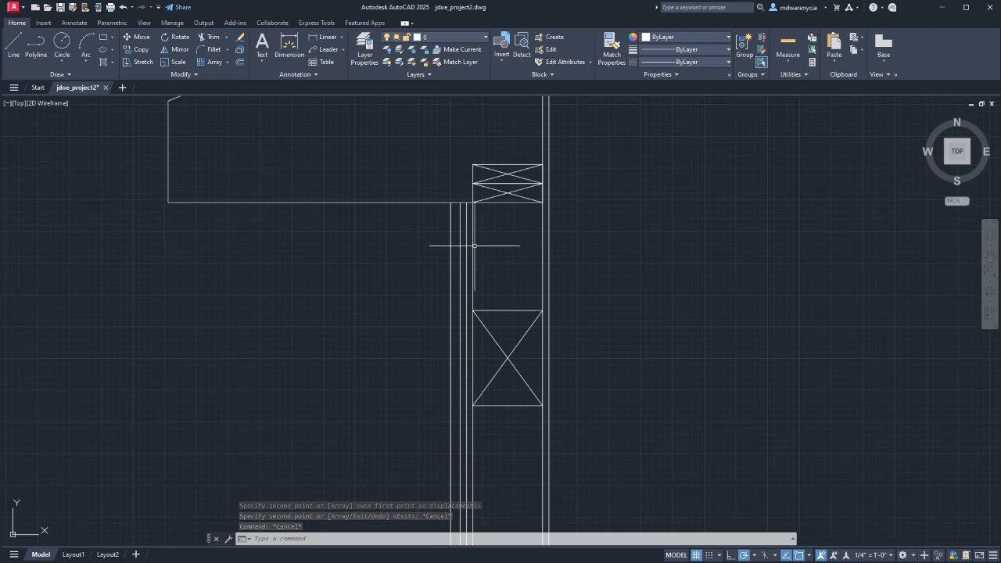
click(467, 241)
click(466, 202)
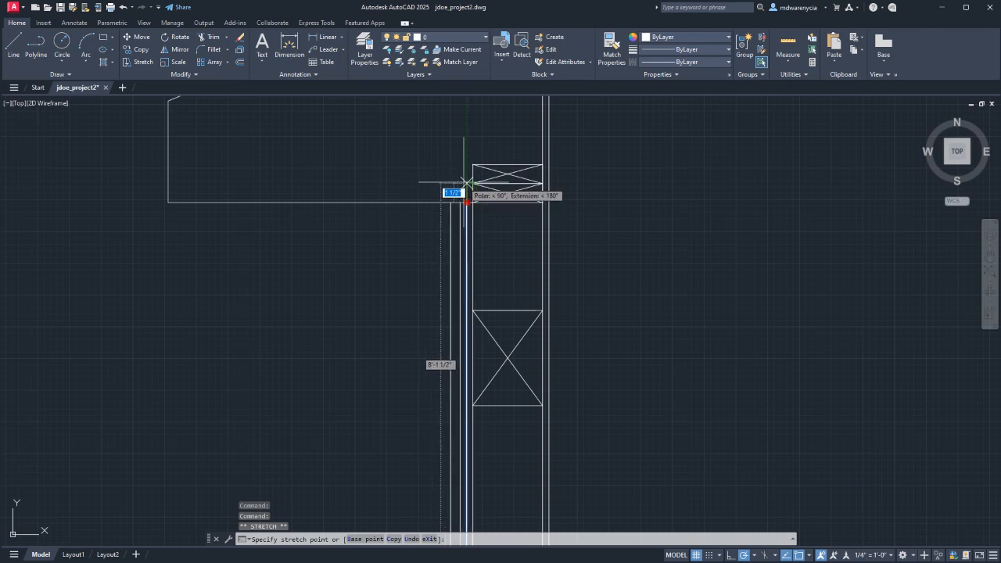
scroll(475, 168, up, 4)
key(Escape)
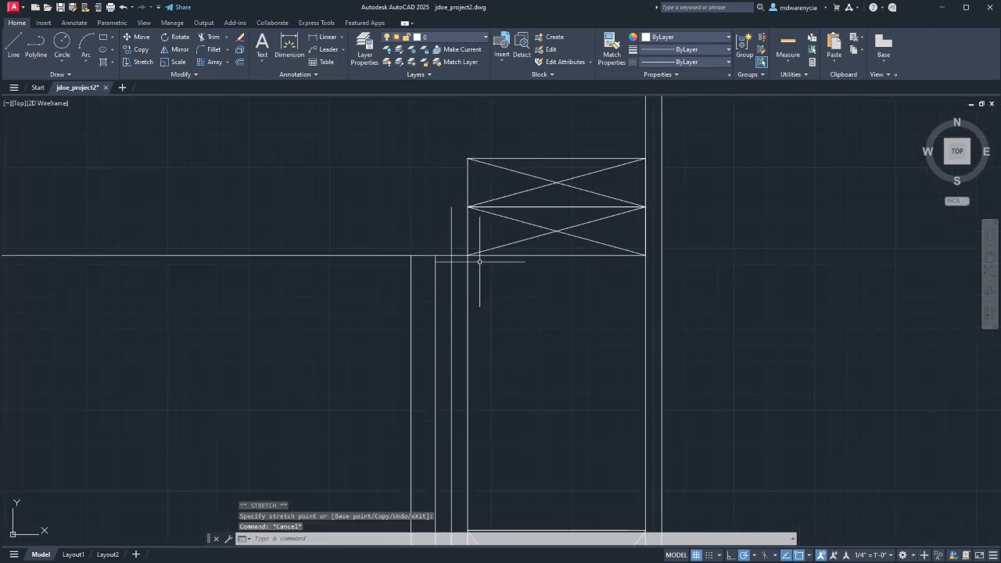
- Stretch the inner end of the soffit line back to the wall layer line nearest the stud cavity
click(458, 255)
click(467, 254)
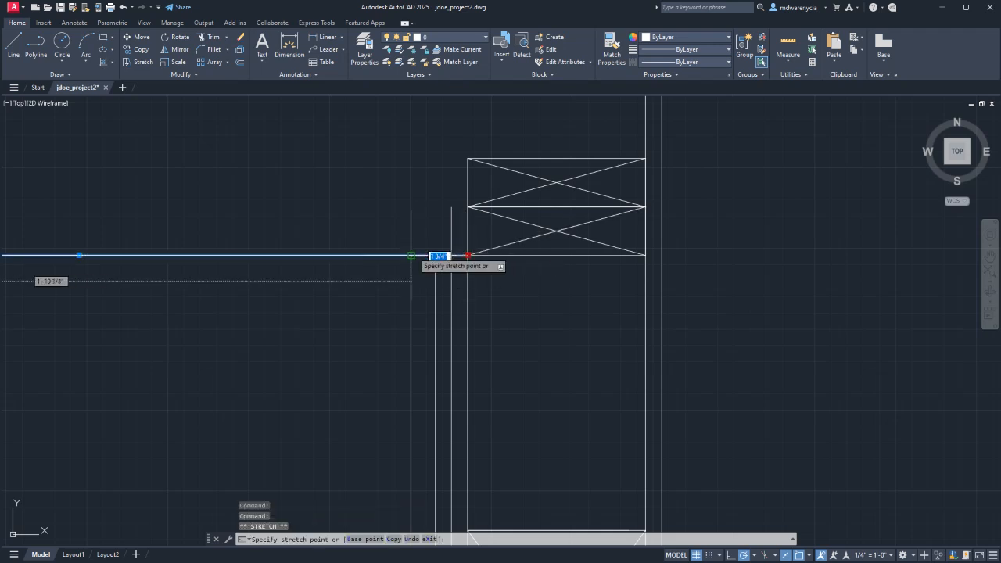
click(451, 255)
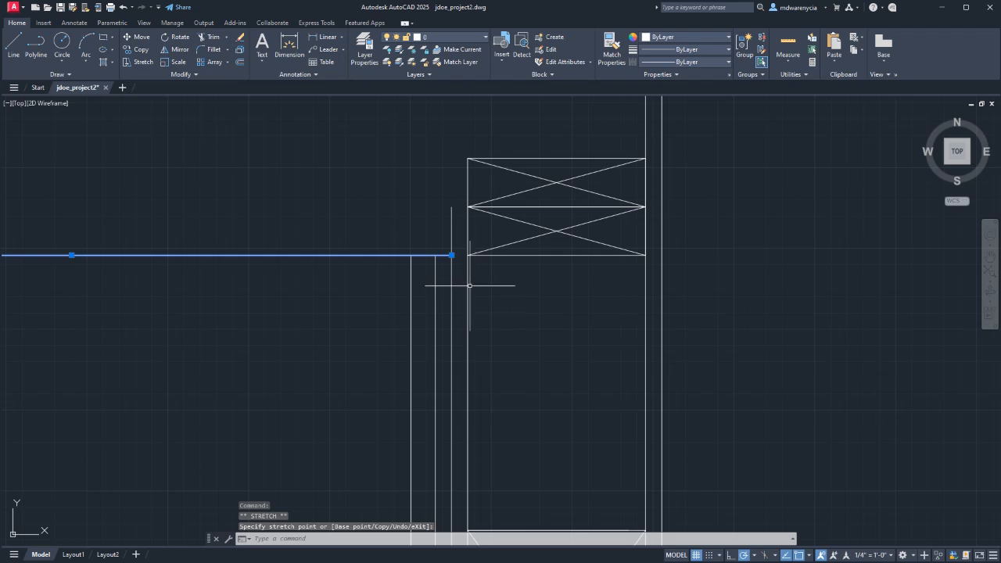
- Stretch the upper end of the raised wall layer line down to the end of the soffit line
click(452, 225)
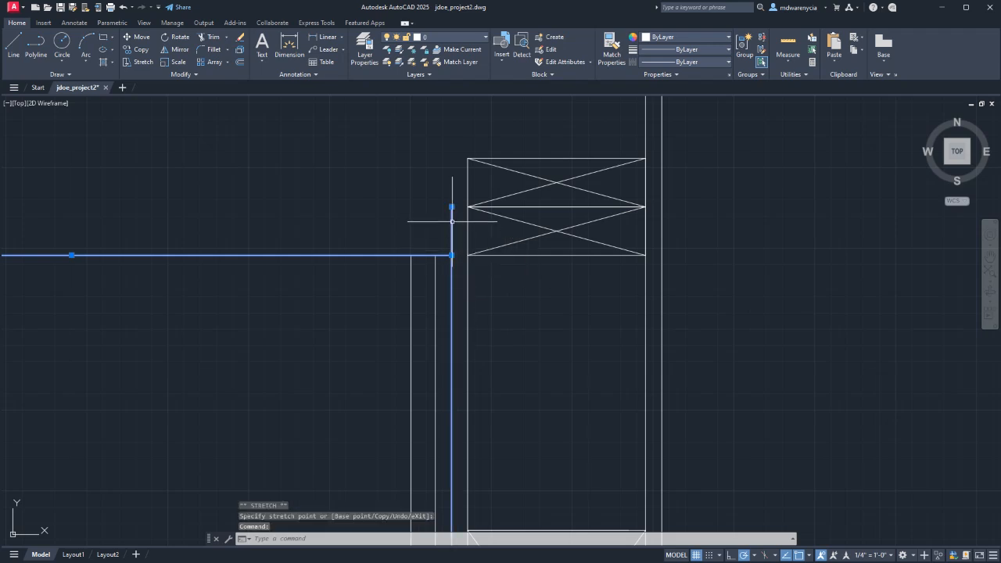
click(451, 206)
click(451, 255)
key(Escape)
key(Escape)
- Stretch the inner end of the soffit line to the lower outer corner of the double top plate
click(375, 251)
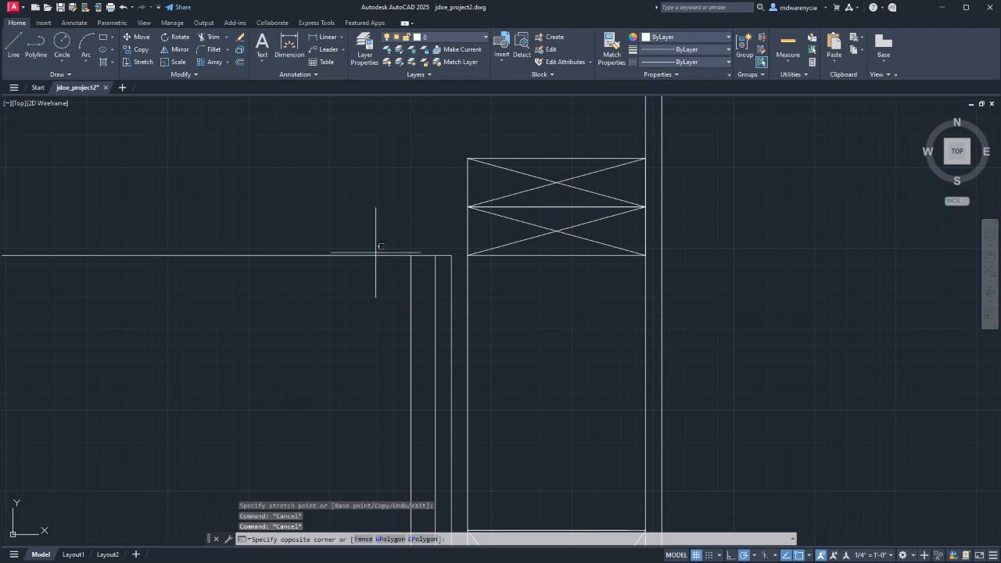
click(362, 262)
click(451, 255)
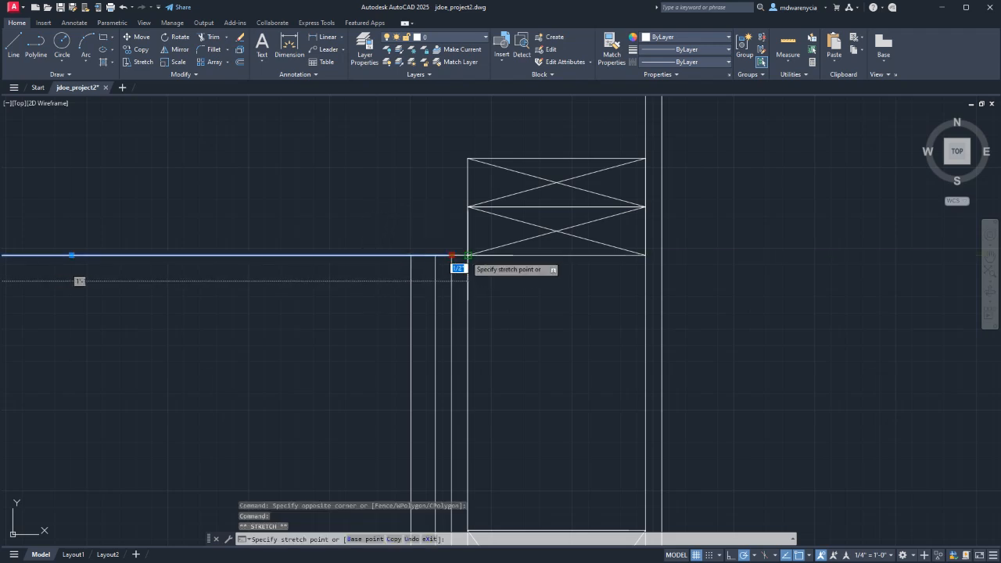
key(Escape)
key(Escape)
- Look over the wall section from the eave and header down to the sill insulation and floor lines
scroll(537, 337, down, 4)
mouse_move(538, 379)
middle_down()
mouse_move(534, 110)
mouse_move(515, 142)
mouse_move(506, 299)
middle_up()
middle_drag(261, 182, 254, 254)
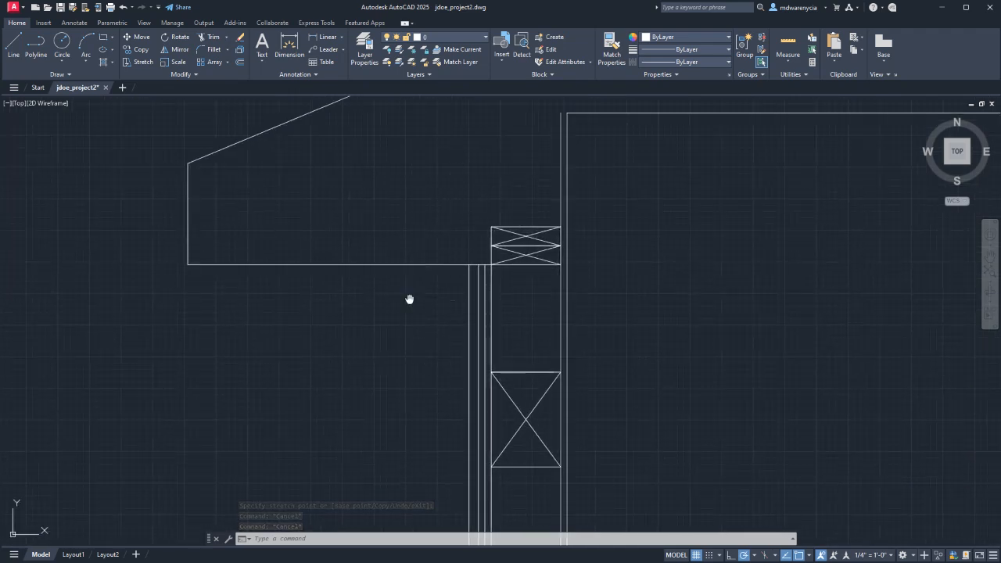
middle_drag(409, 300, 377, 220)
scroll(377, 220, down, 4)
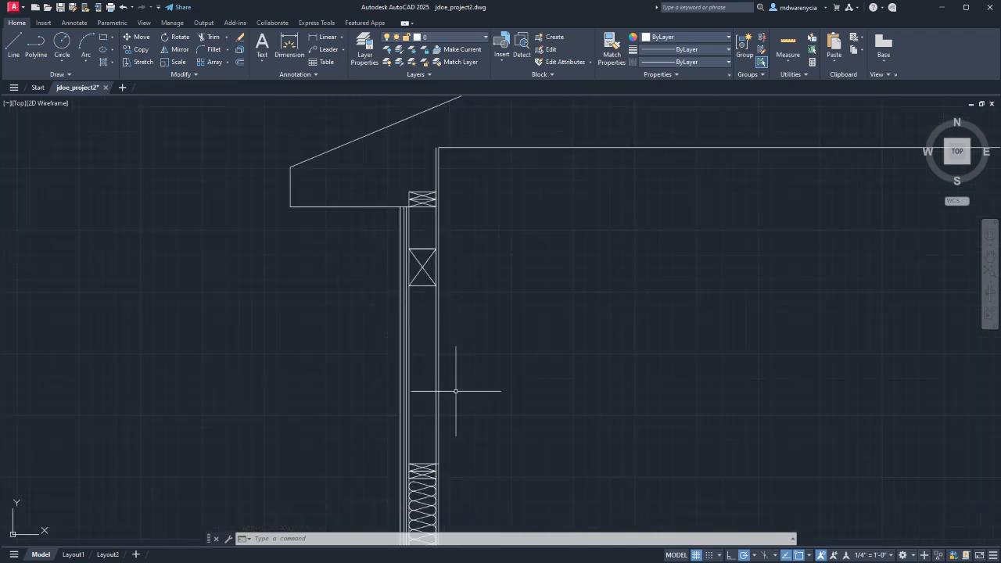
middle_drag(459, 331, 475, 121)
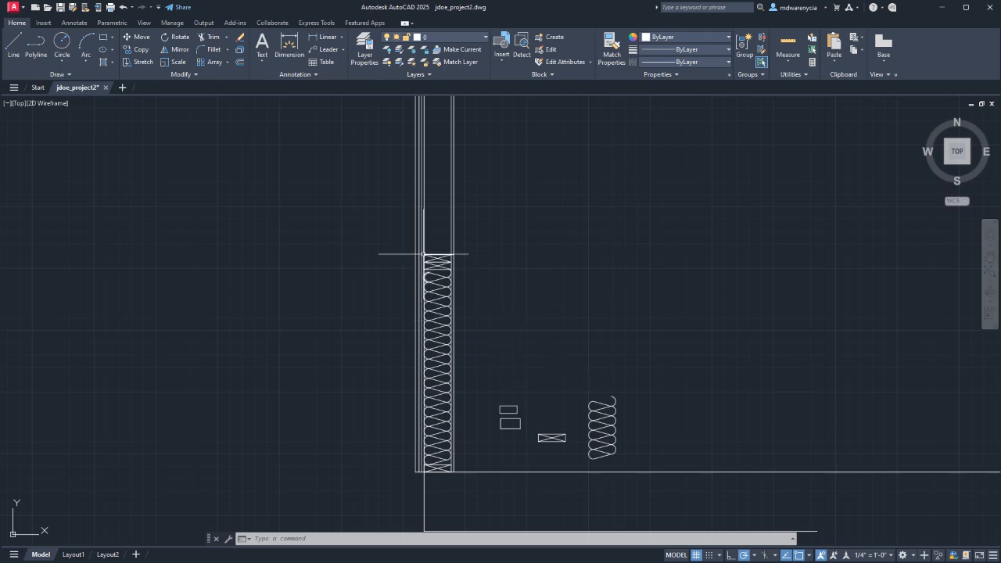
middle_drag(501, 488, 499, 378)
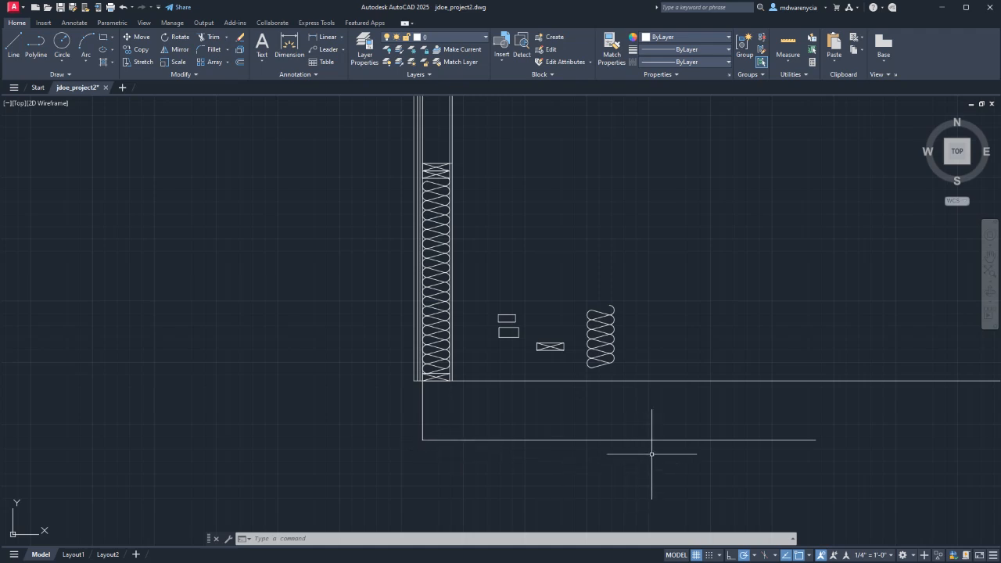
scroll(464, 346, down, 5)
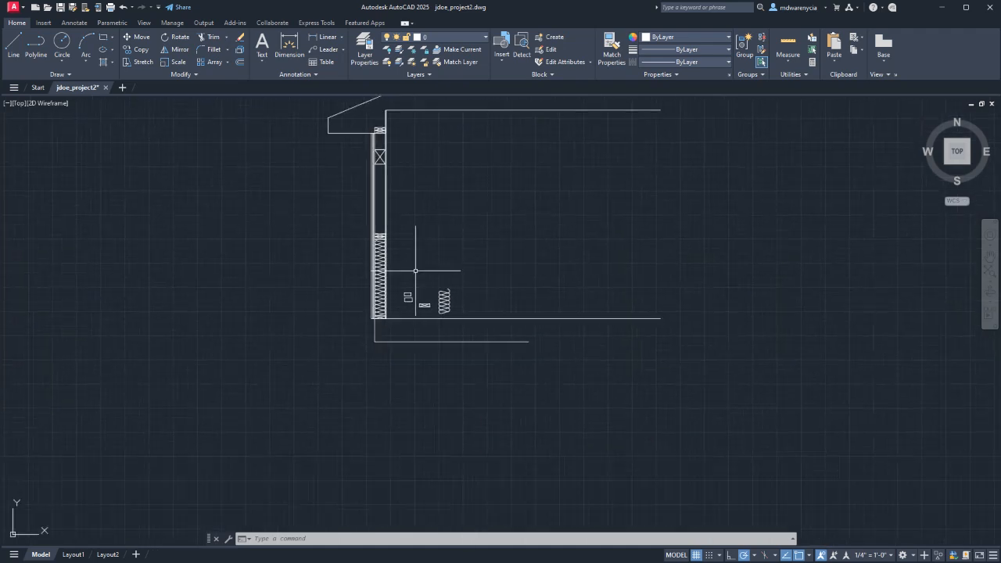
scroll(448, 333, up, 6)
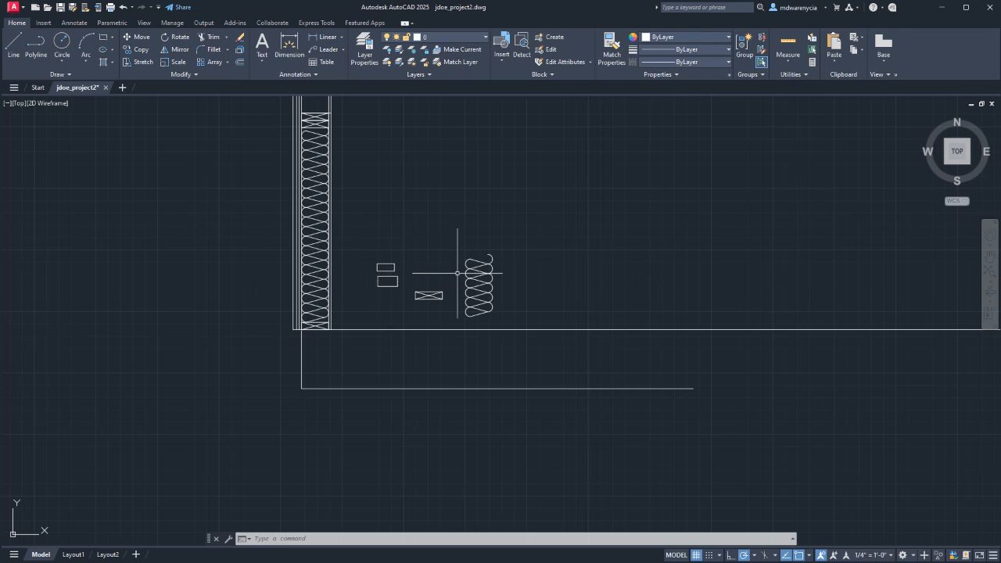
drag(689, 369, 577, 319)
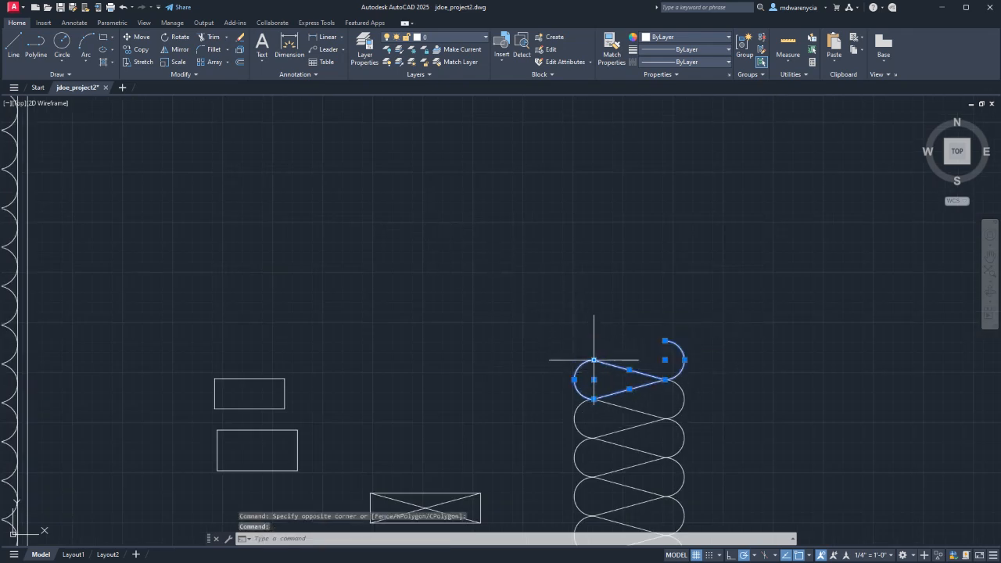
mouse_move(18, 224)
middle_down()
mouse_move(545, 230)
mouse_move(475, 171)
mouse_move(524, 250)
mouse_move(462, 305)
middle_up()
key(Escape)
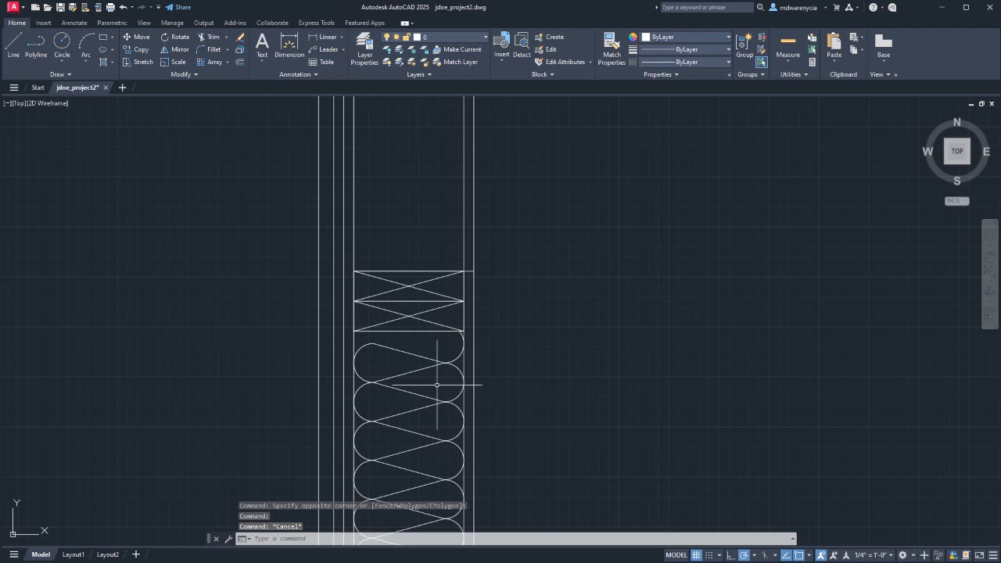
click(411, 369)
click(368, 340)
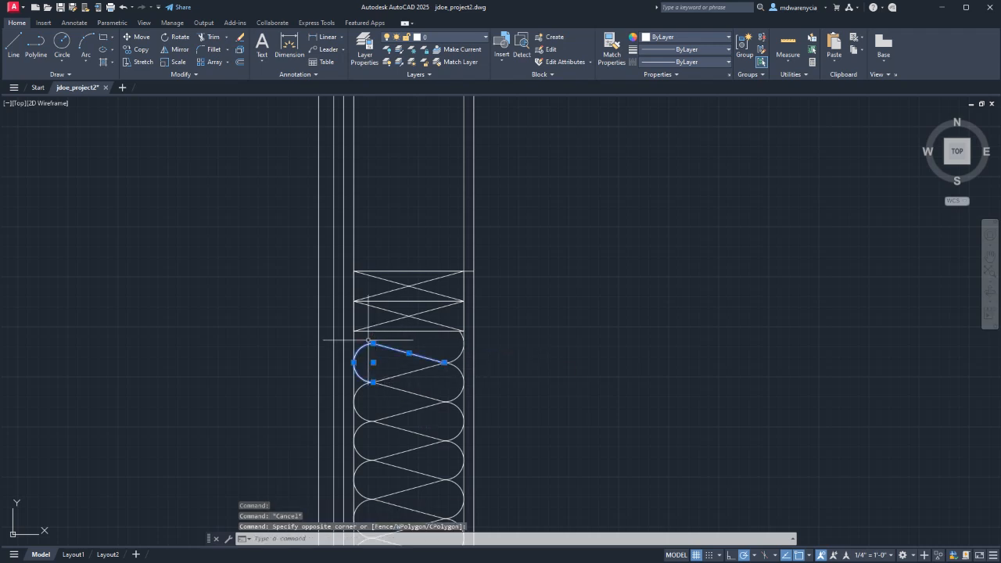
key(Escape)
- Copy one repeat of the insulation pattern, two arcs and two diagonals, from the lower wall onto the top of the crossed header
click(400, 400)
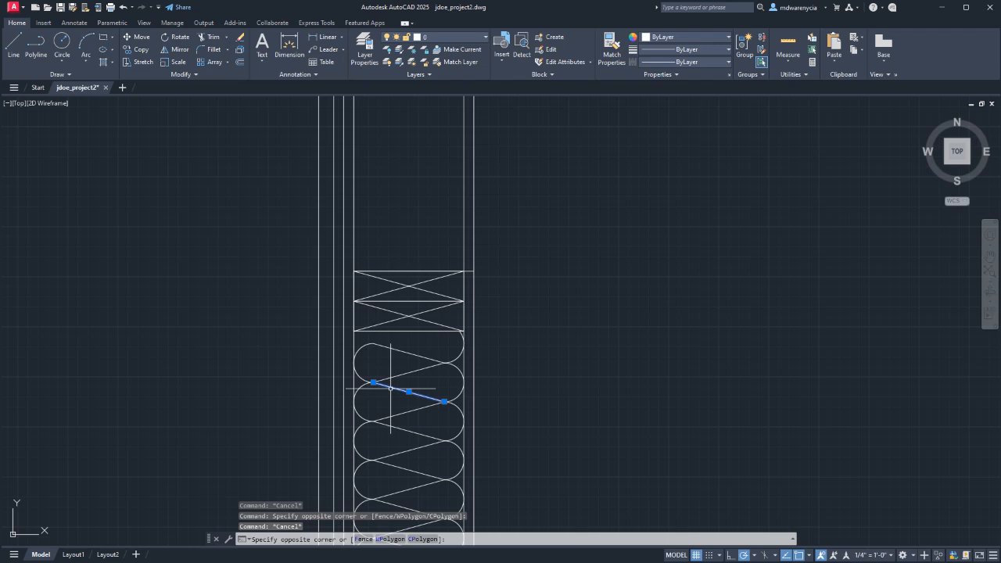
click(387, 387)
click(362, 391)
click(360, 388)
click(398, 416)
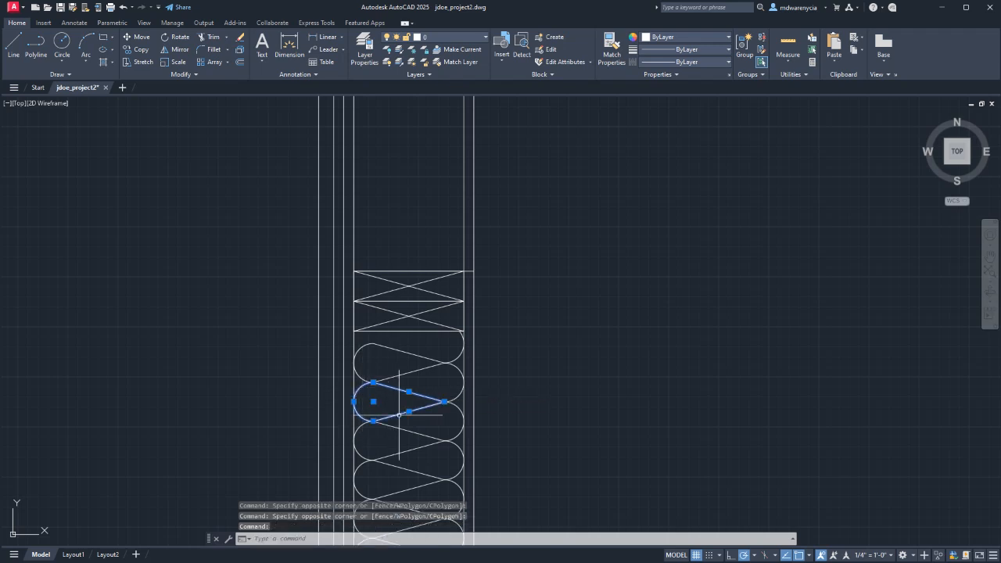
click(458, 396)
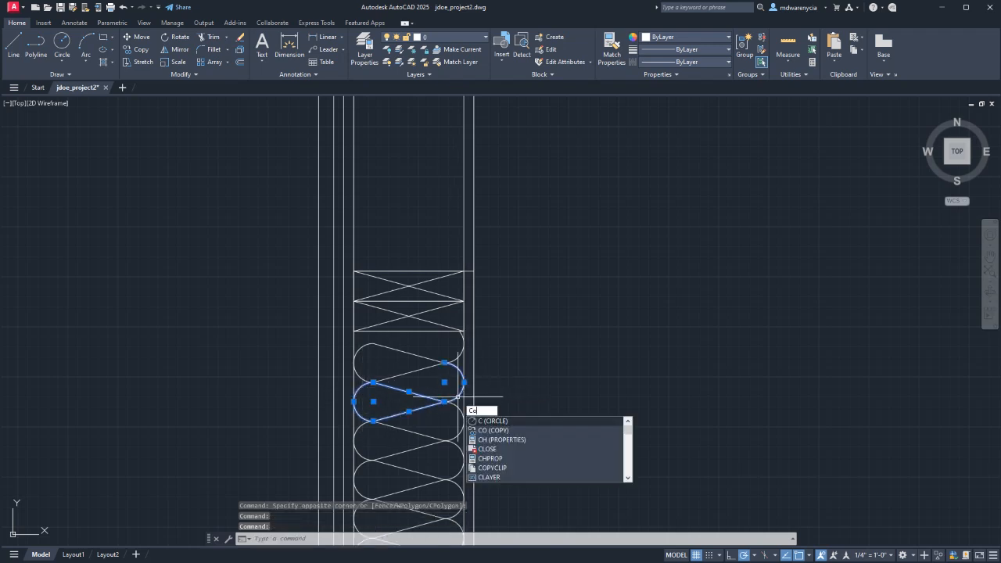
key(Return)
click(357, 402)
scroll(368, 324, down, 3)
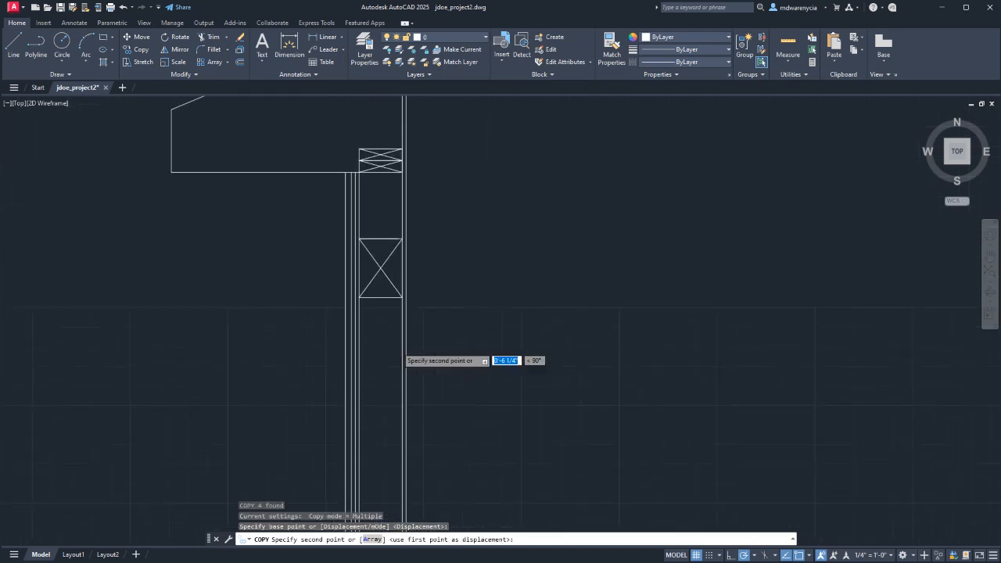
scroll(364, 220, up, 4)
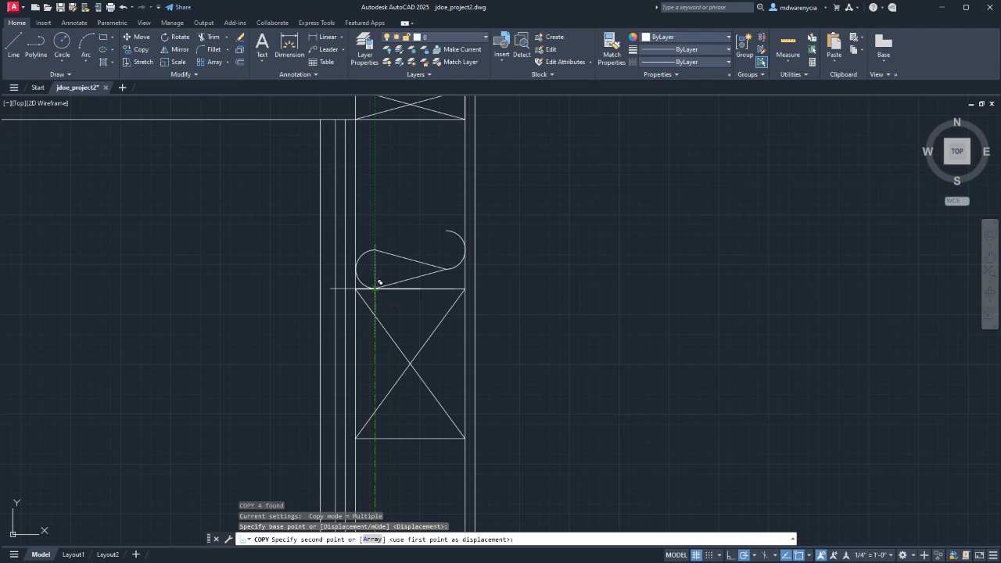
- Stack further copies of the insulation repeat upward end to end until they overlap the double top plate
click(379, 249)
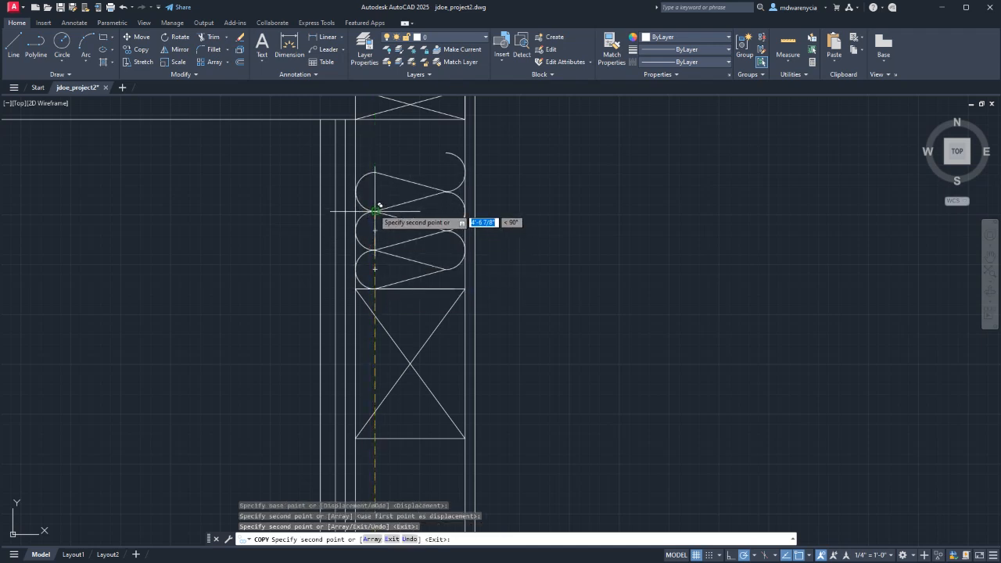
click(376, 211)
key(ctrl+z)
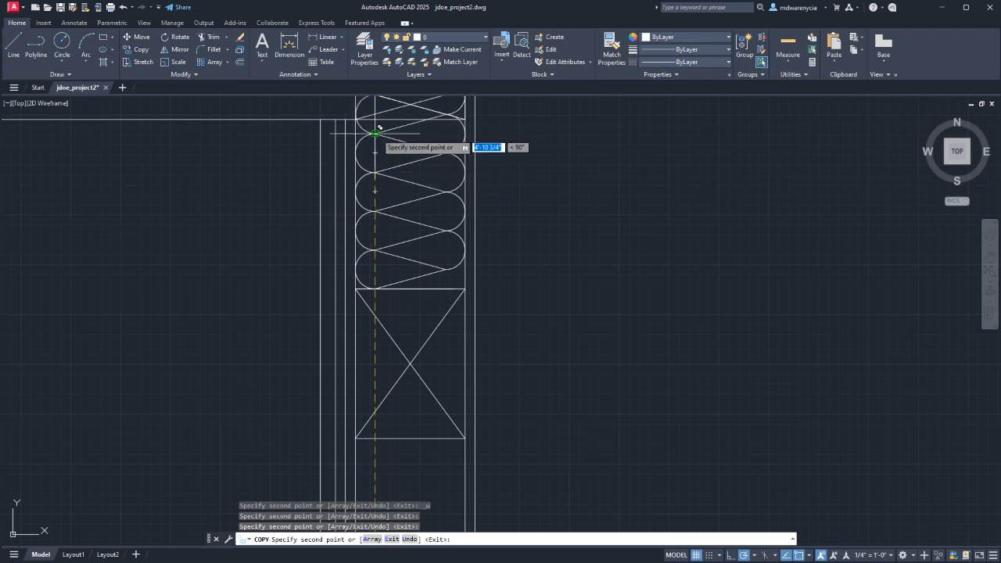
middle_drag(376, 133, 356, 303)
key(Escape)
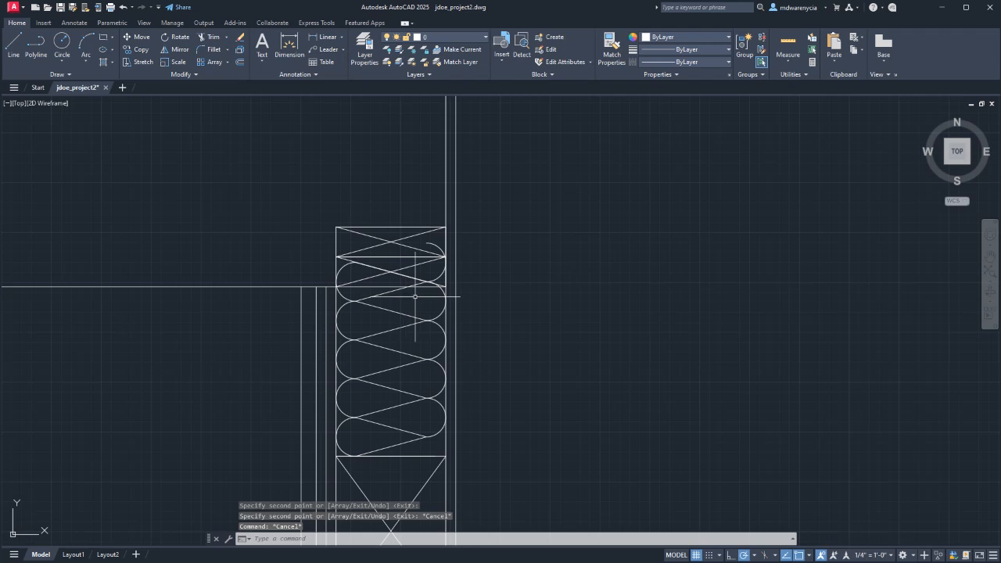
- Erase the topmost insulation diagonal and arc that overlap the double top plate
click(416, 296)
click(404, 280)
key(Delete)
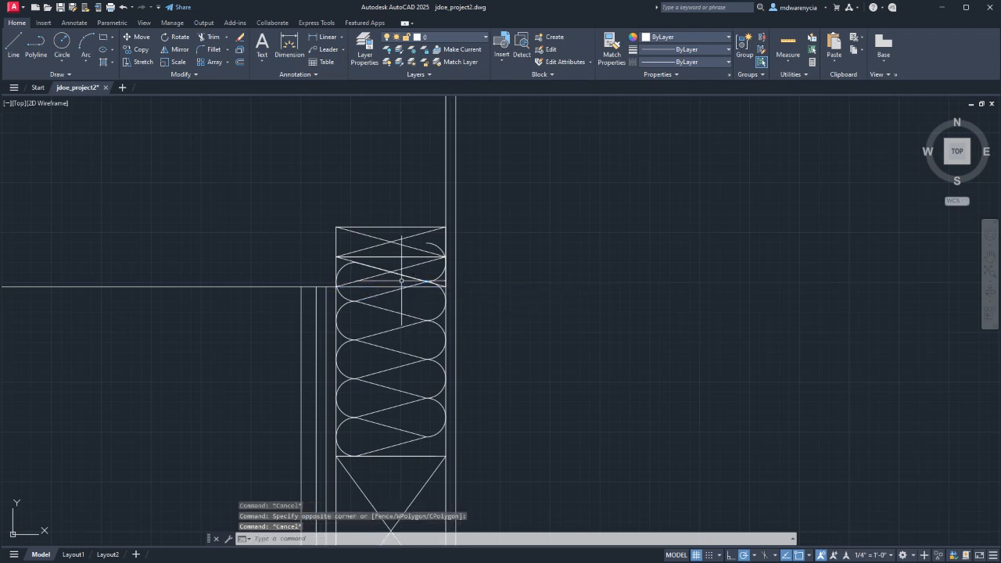
click(437, 278)
key(Delete)
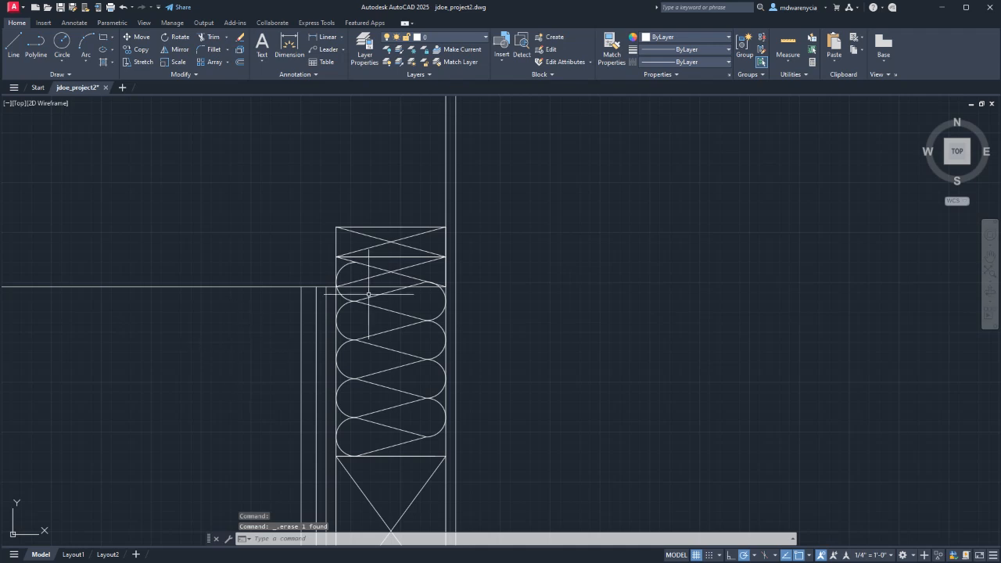
- Trim the remaining insulation arcs and diagonal that extend above the underside of the lower top plate
scroll(368, 294, up, 4)
click(519, 319)
click(391, 286)
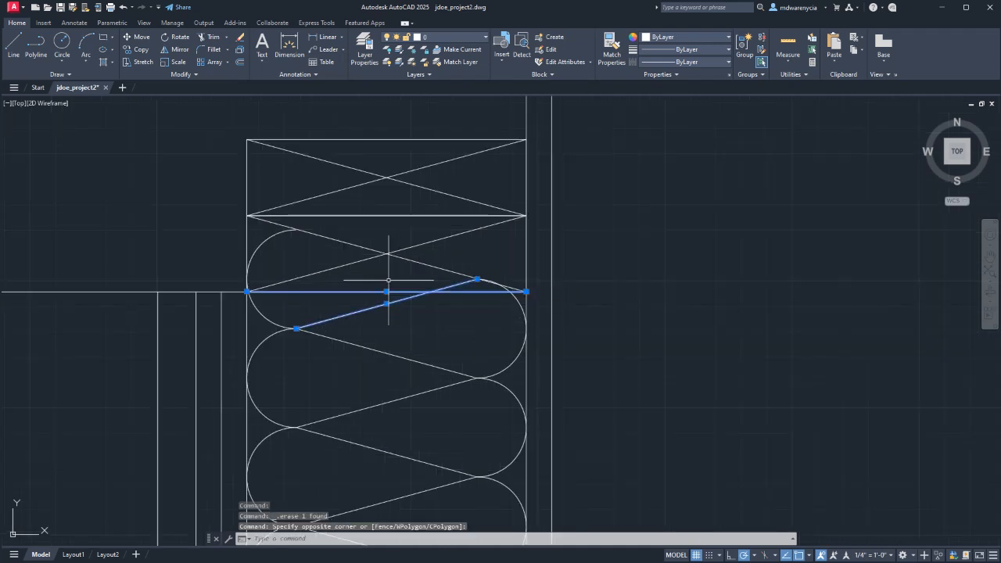
click(518, 302)
click(265, 321)
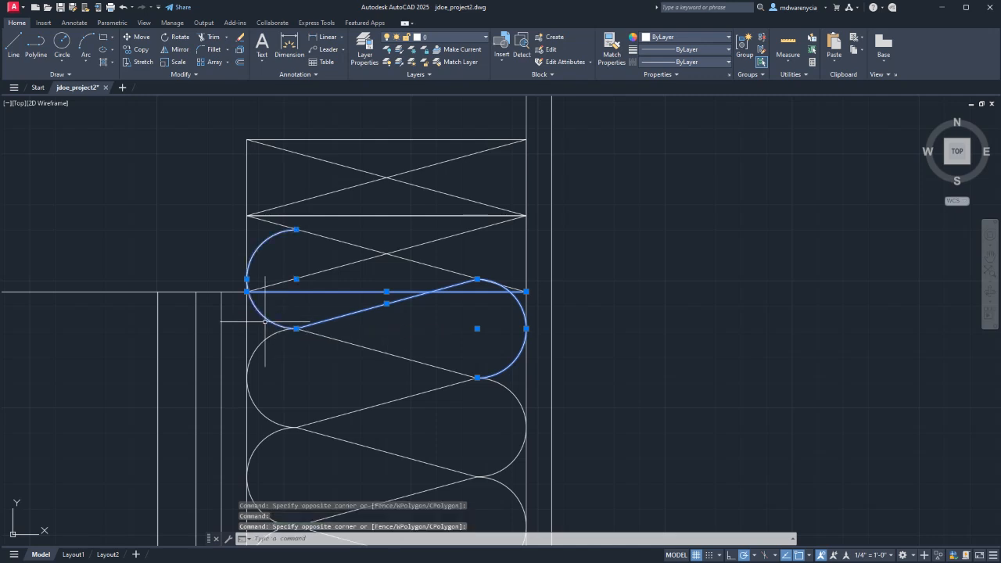
text(trim)
key(Return)
click(257, 246)
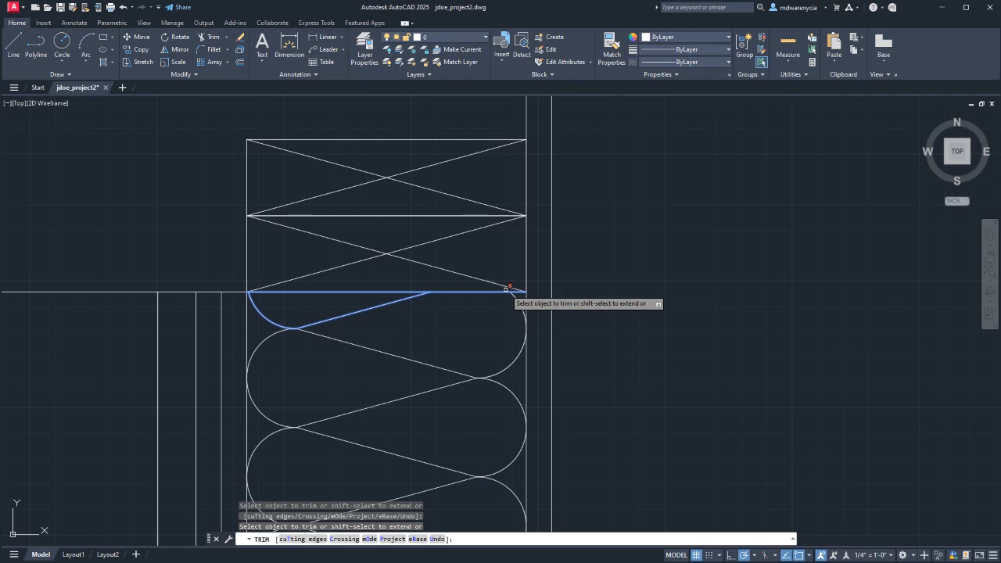
key(Escape)
- Look through the text styles available for annotating the wall section
scroll(540, 375, down, 4)
scroll(338, 344, down, 10)
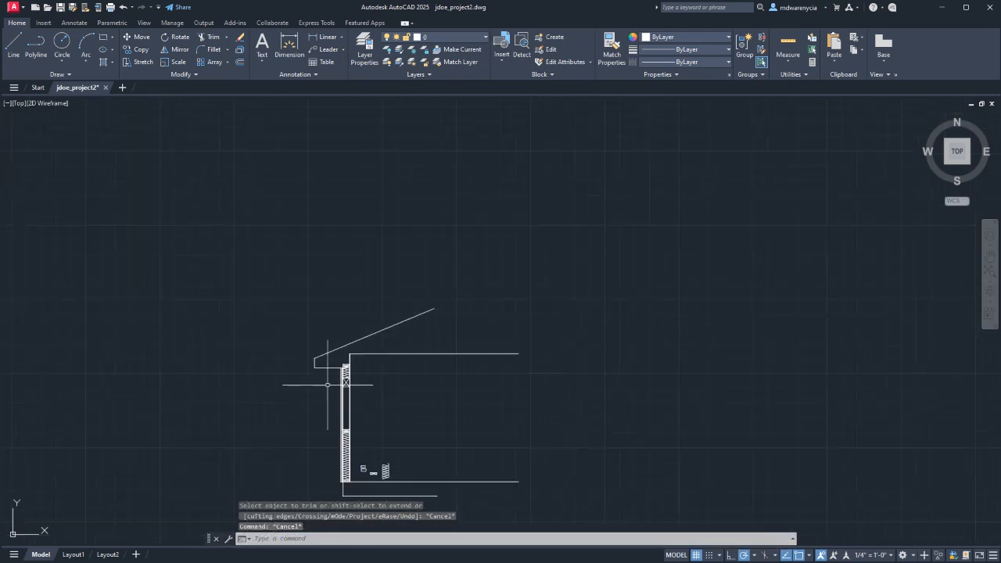
middle_drag(317, 387, 391, 295)
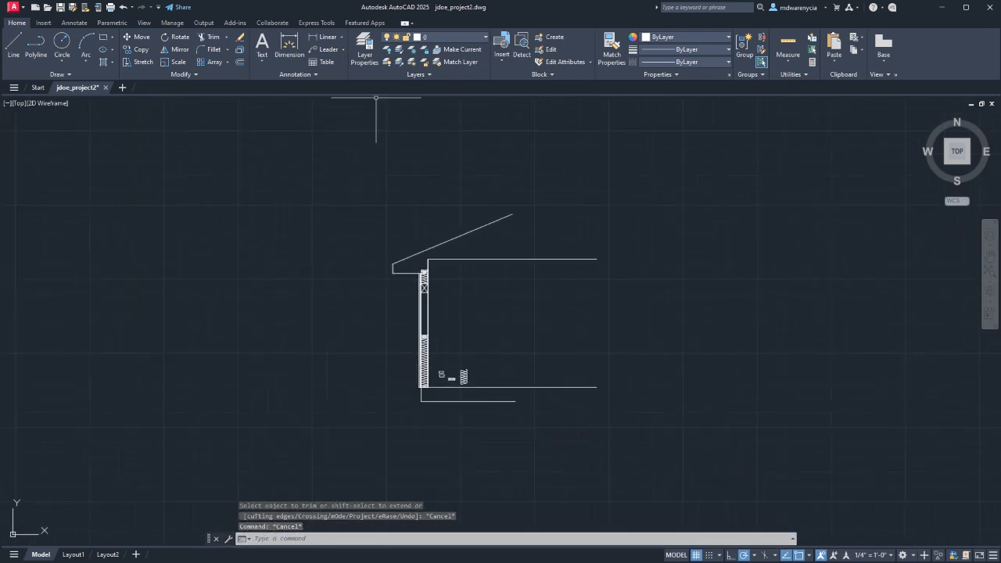
click(43, 23)
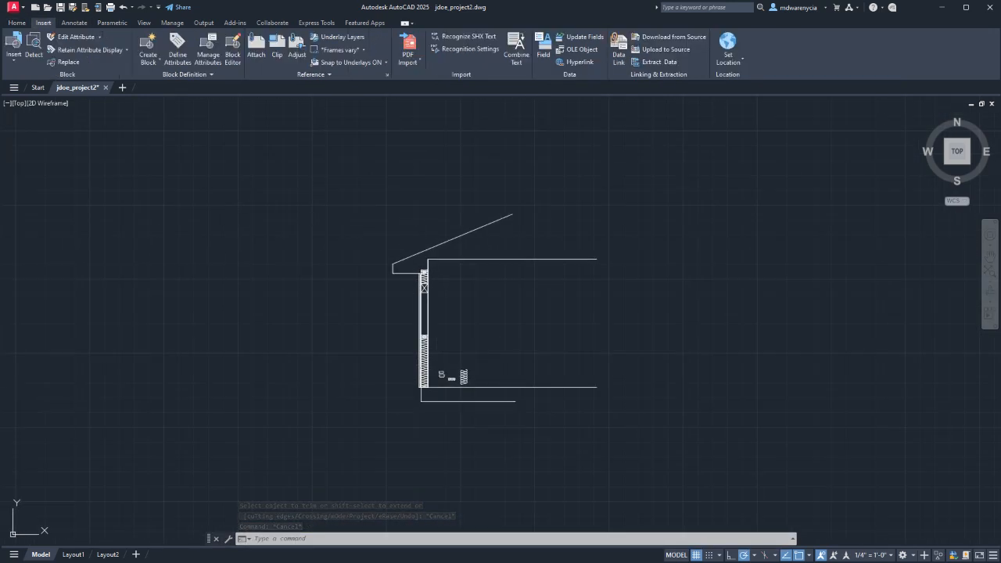
click(74, 22)
click(153, 37)
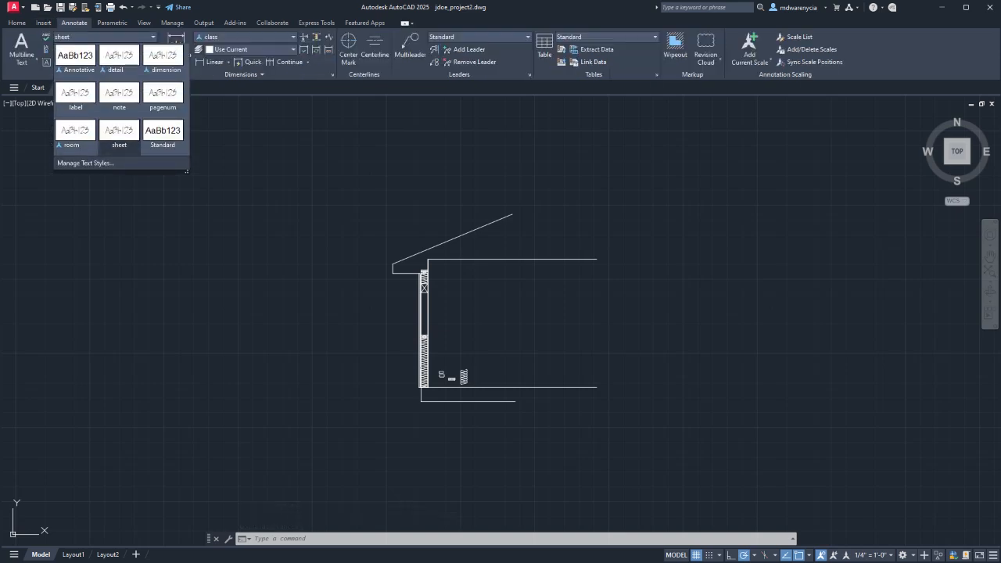
key(Escape)
key(Escape)
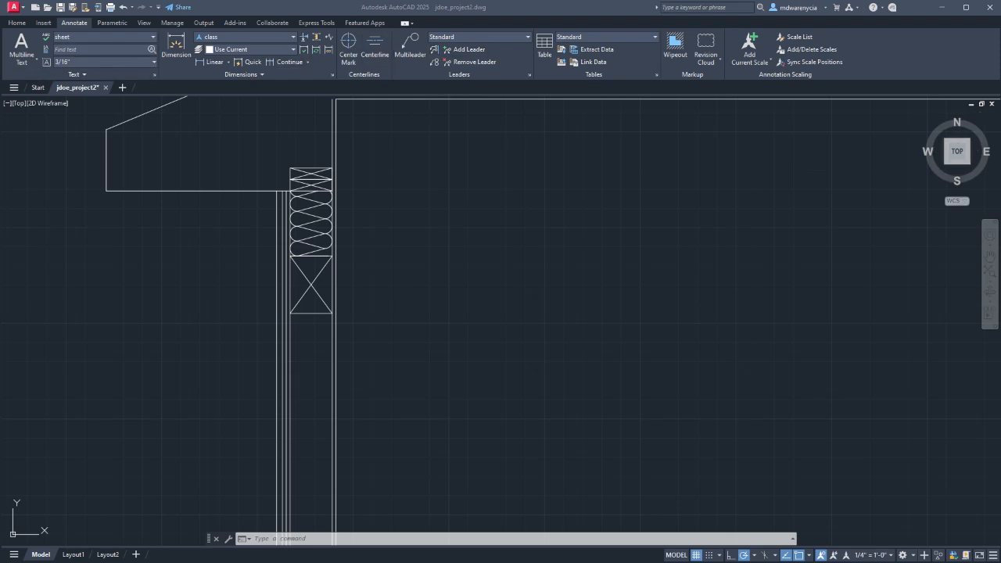
middle_drag(258, 321, 528, 303)
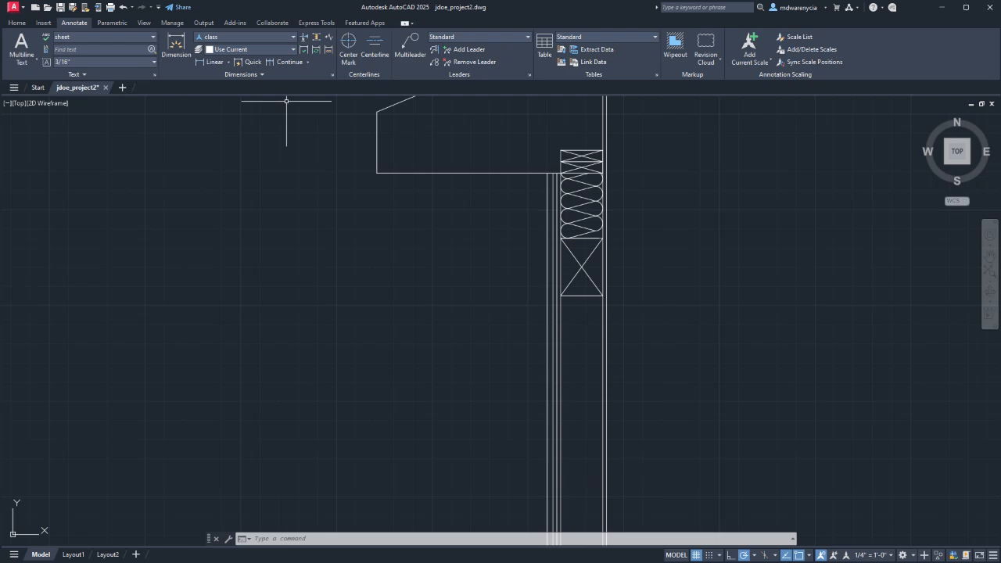
key(alt+Tab)
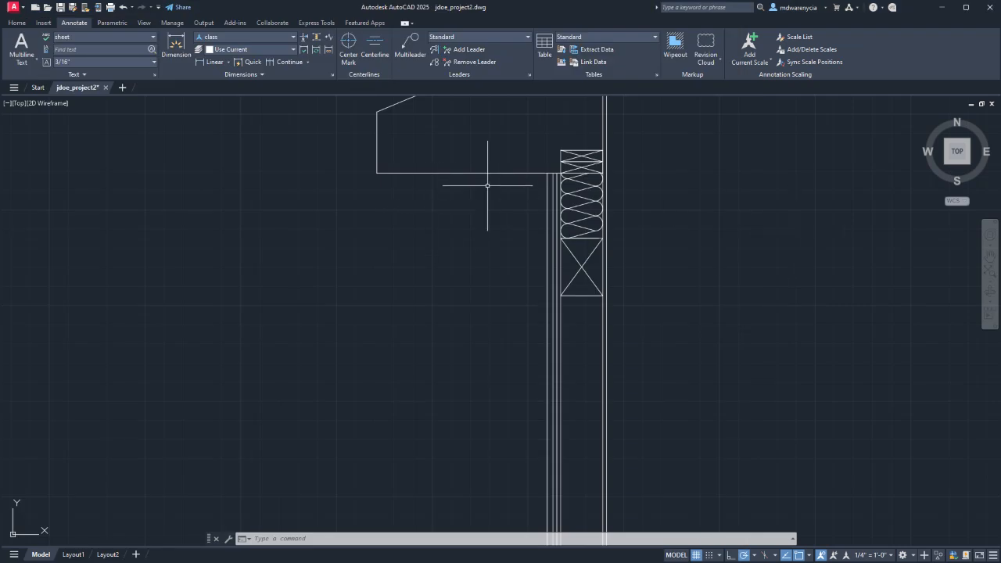
scroll(545, 251, down, 2)
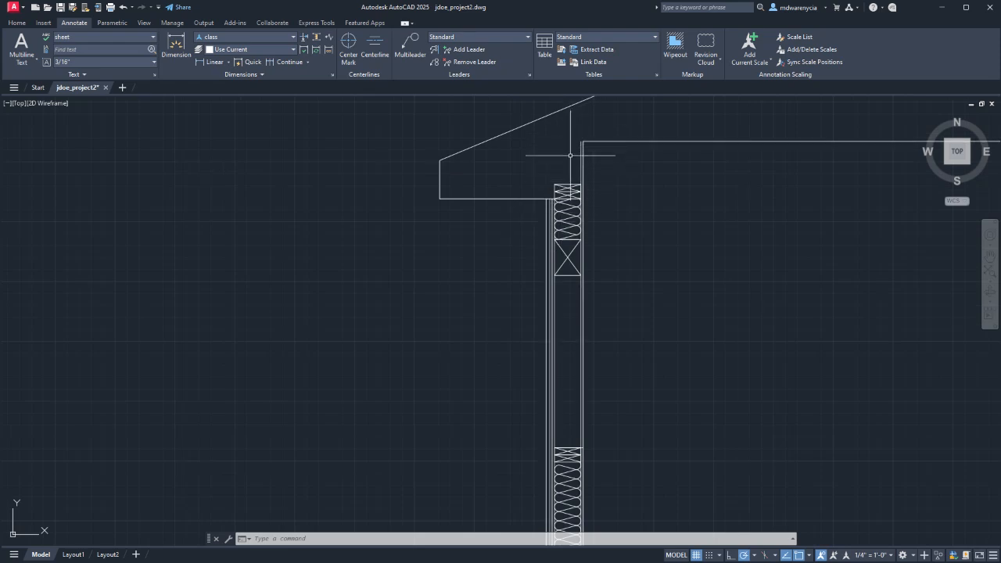
middle_drag(569, 211, 565, 243)
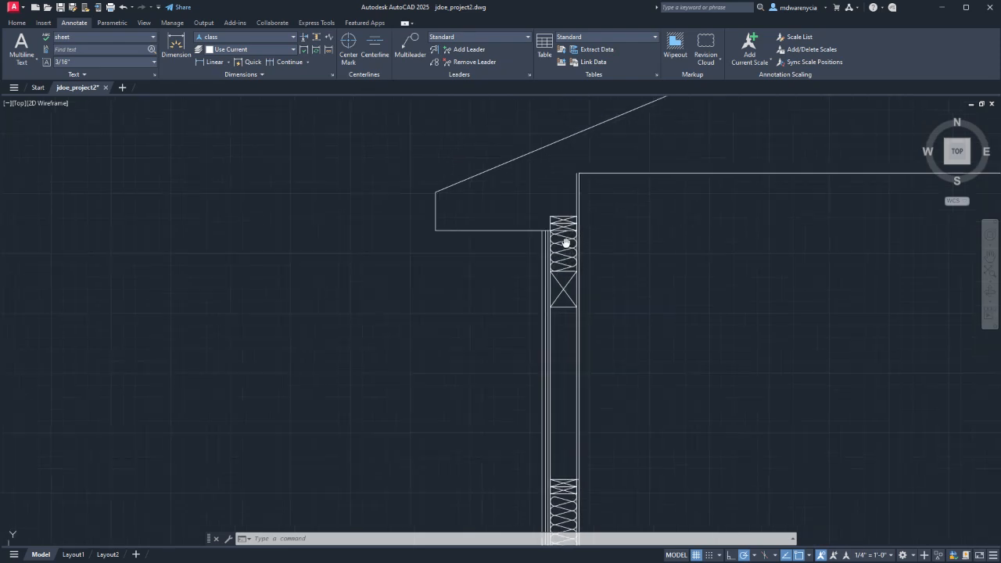
scroll(564, 243, up, 4)
click(492, 273)
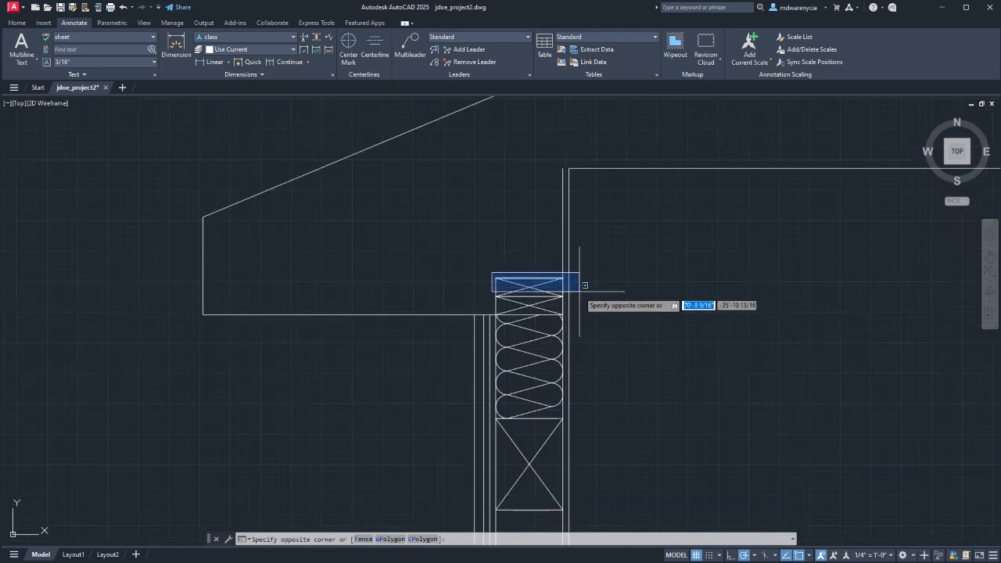
click(510, 197)
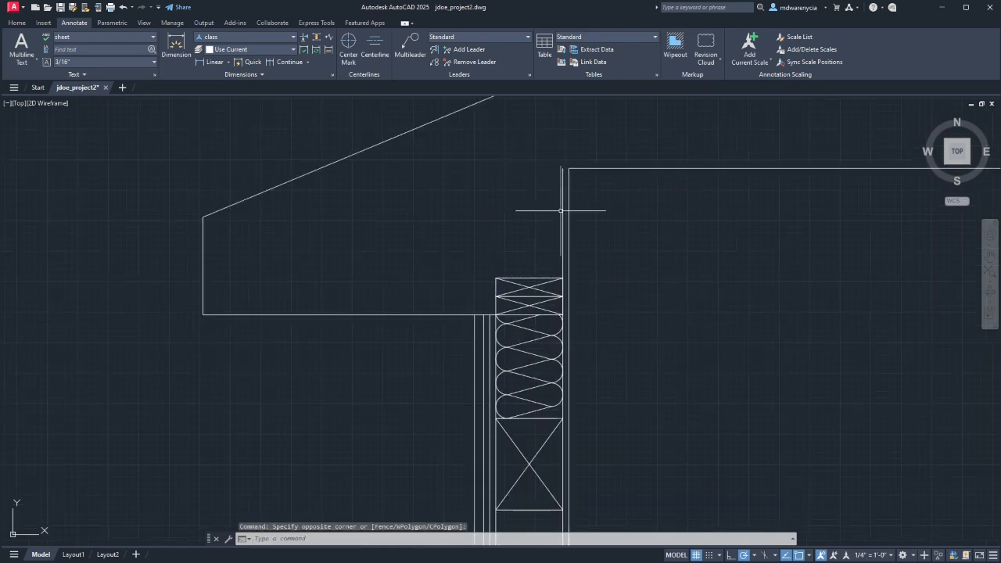
- Move the crossed double top plate straight up by its inner middle corner to the upper end of the inner stud line at ceiling level
middle_drag(576, 387, 557, 306)
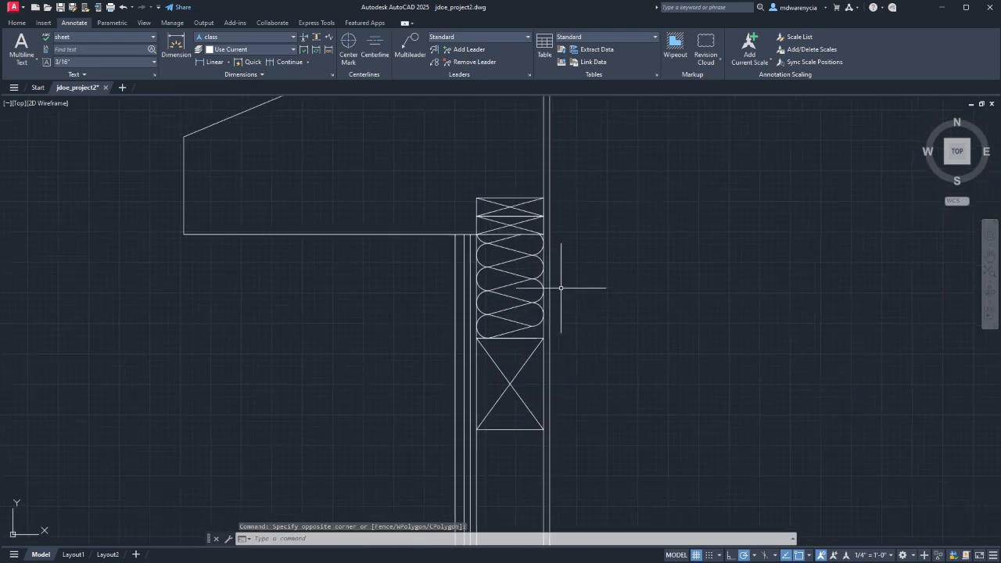
scroll(537, 238, down, 4)
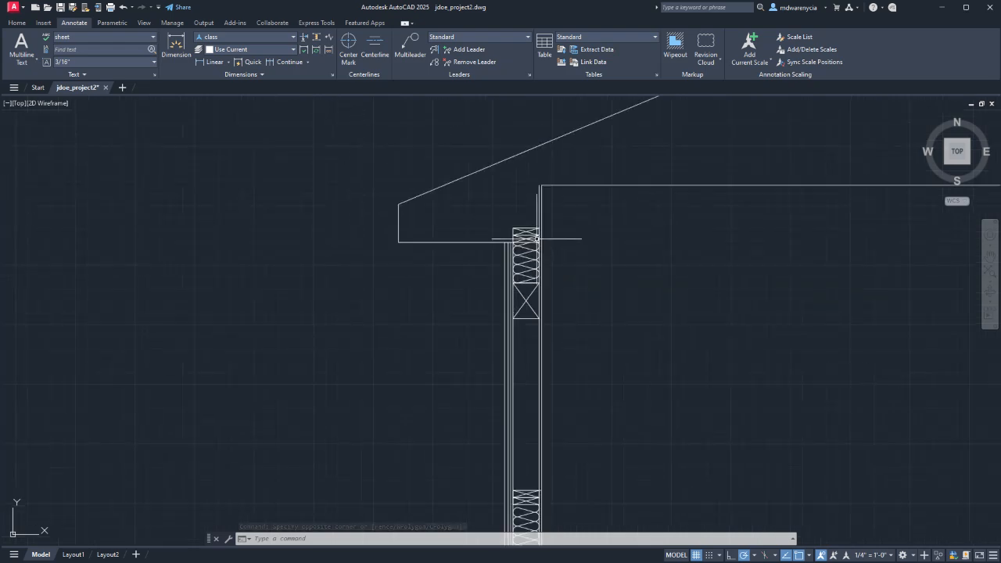
scroll(537, 238, up, 6)
click(571, 243)
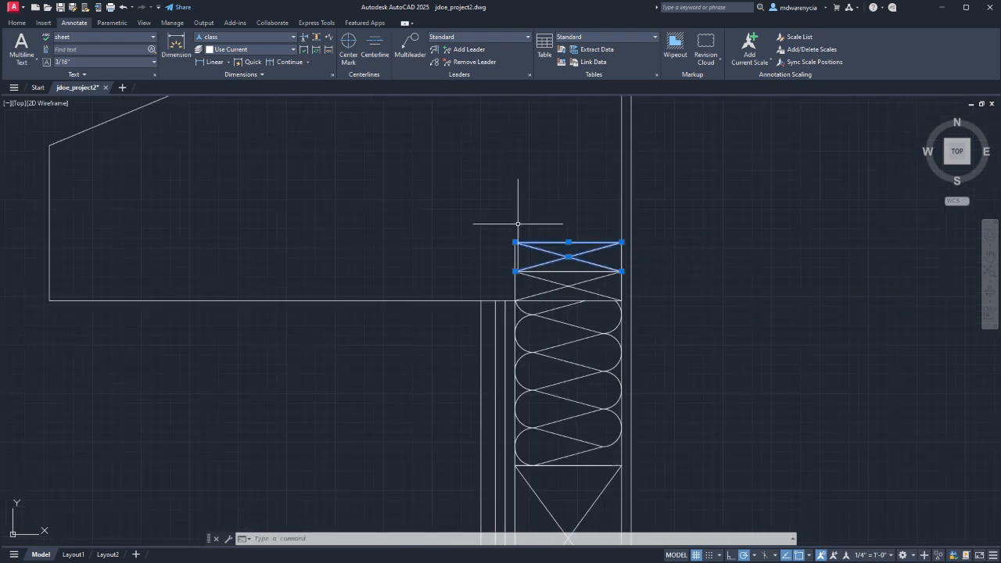
click(516, 263)
click(560, 271)
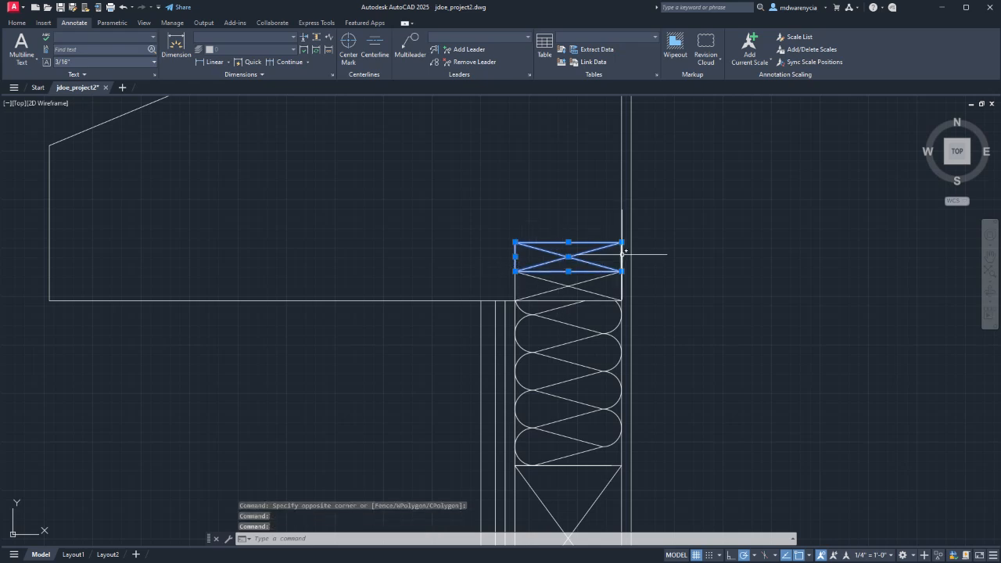
click(624, 255)
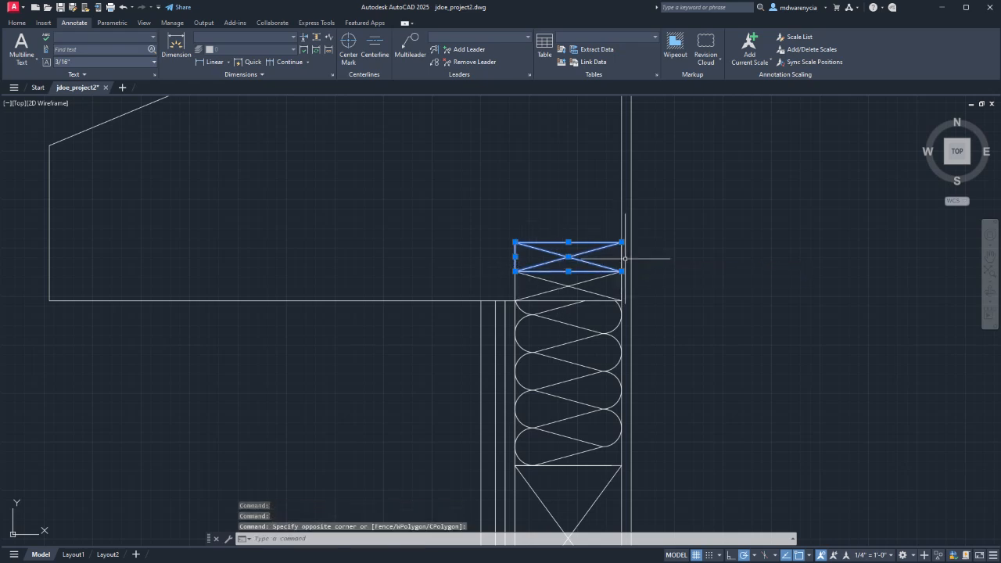
click(626, 258)
middle_drag(765, 167, 709, 286)
scroll(677, 301, down, 2)
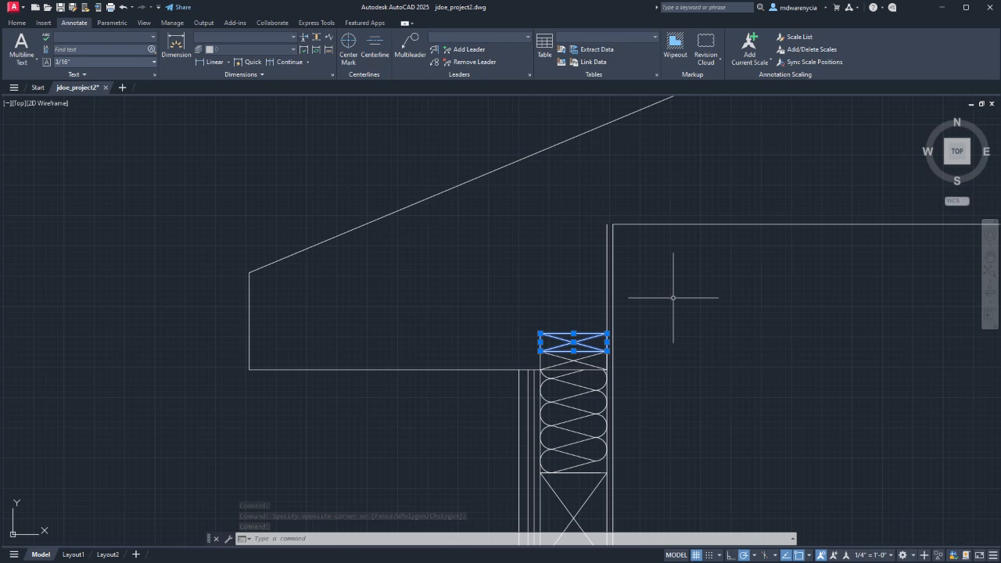
scroll(585, 338, up, 5)
click(625, 424)
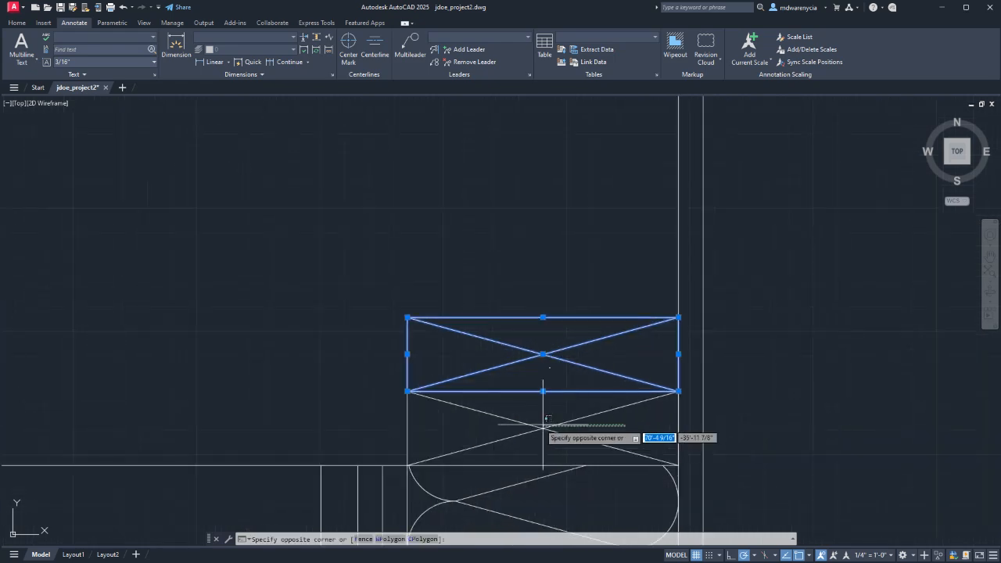
click(543, 424)
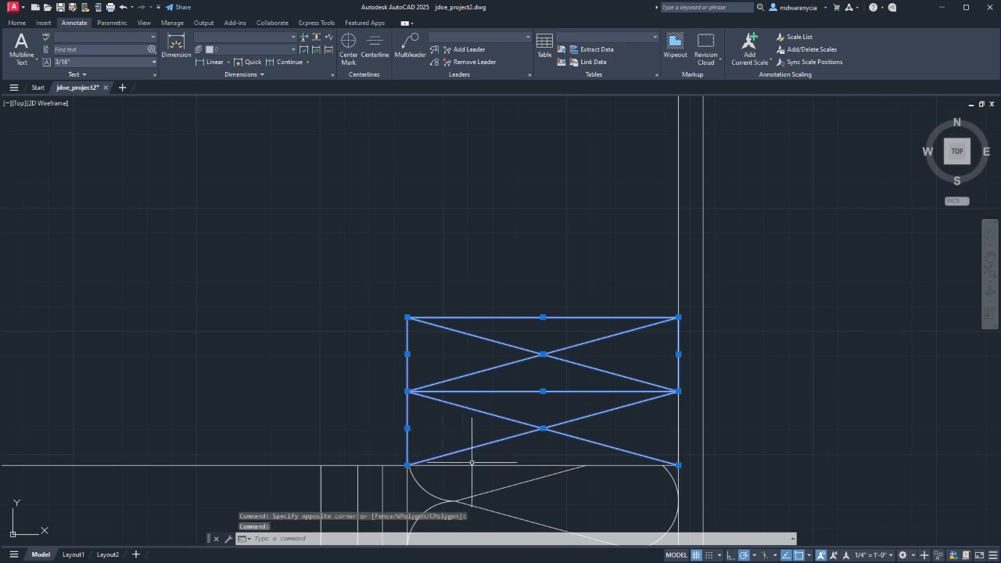
click(471, 464)
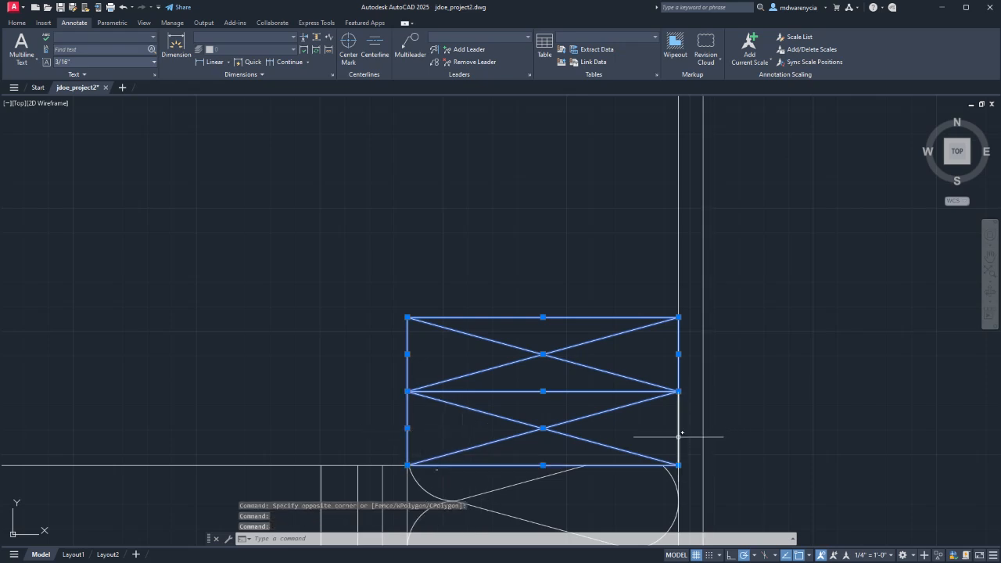
scroll(689, 414, down, 2)
text(m)
key(Return)
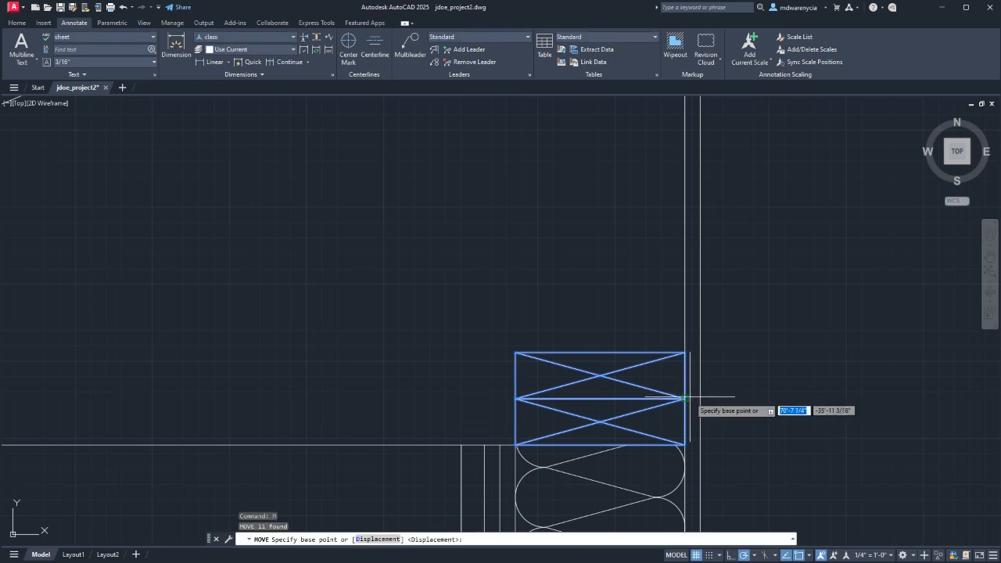
click(686, 399)
middle_drag(700, 218, 688, 401)
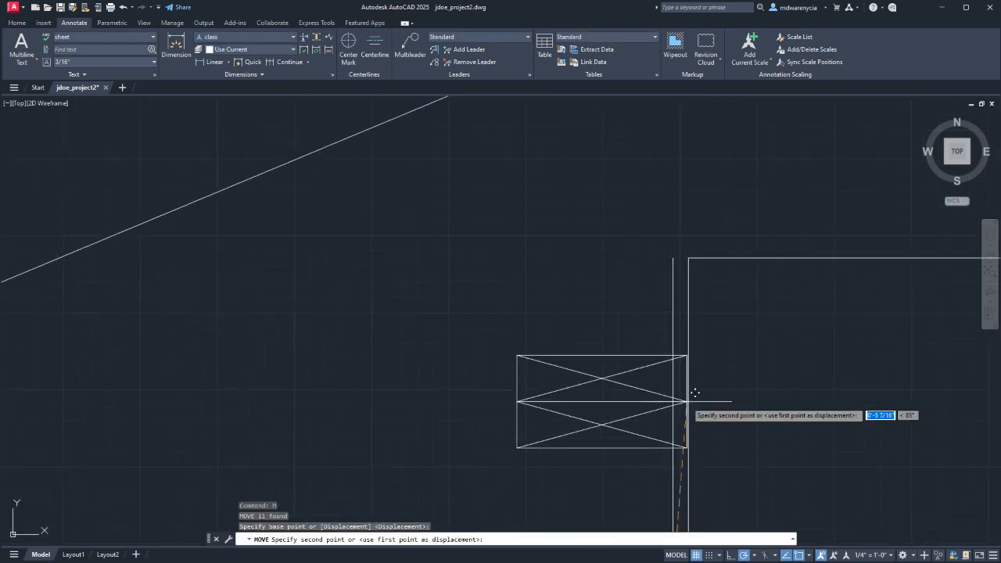
click(682, 248)
key(Escape)
- Erase the stray horizontal line left at the plate's former position and stretch the outer stud line up to the raised plate's underside
scroll(592, 358, down, 2)
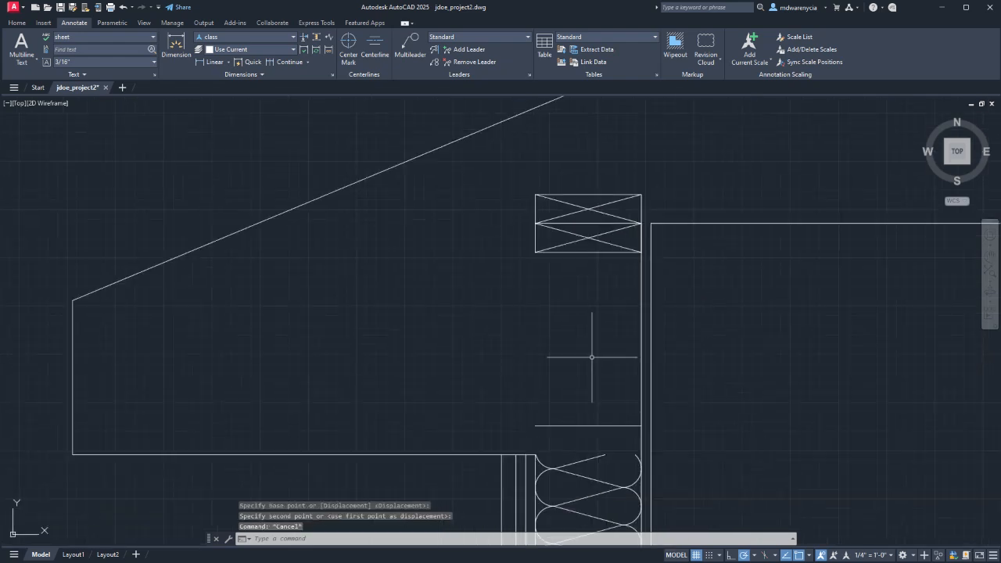
click(578, 426)
key(Delete)
click(534, 460)
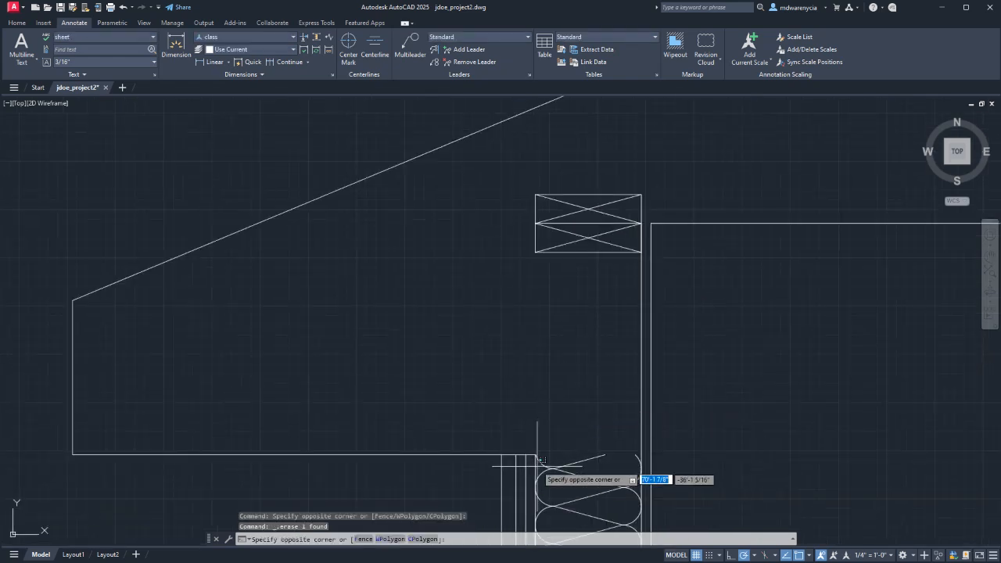
click(534, 462)
click(536, 455)
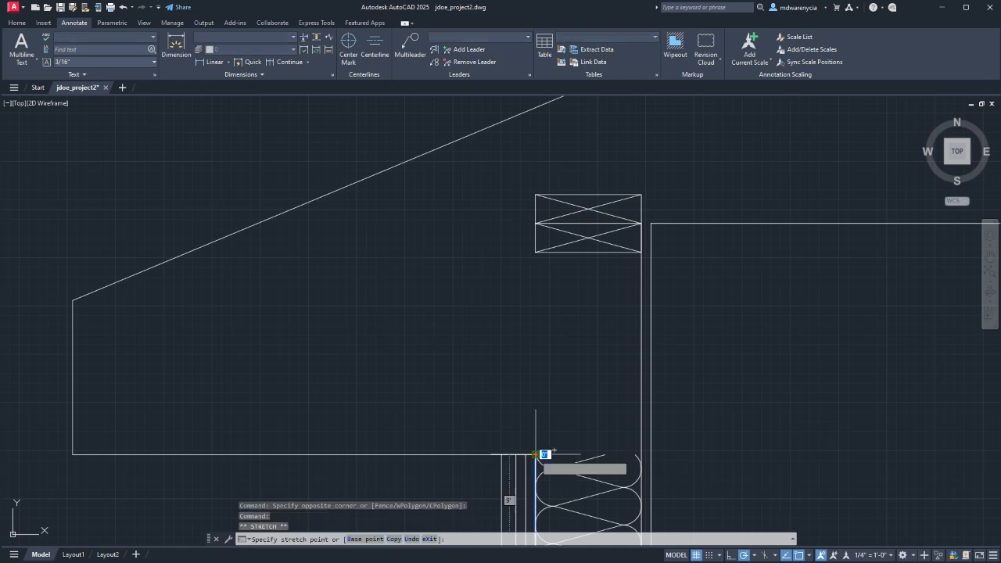
click(536, 252)
middle_drag(594, 415, 562, 336)
key(Escape)
- Erase the trimmed arcs and diagonals at the top of the wall insulation, back to the last complete repeat
click(572, 383)
click(551, 369)
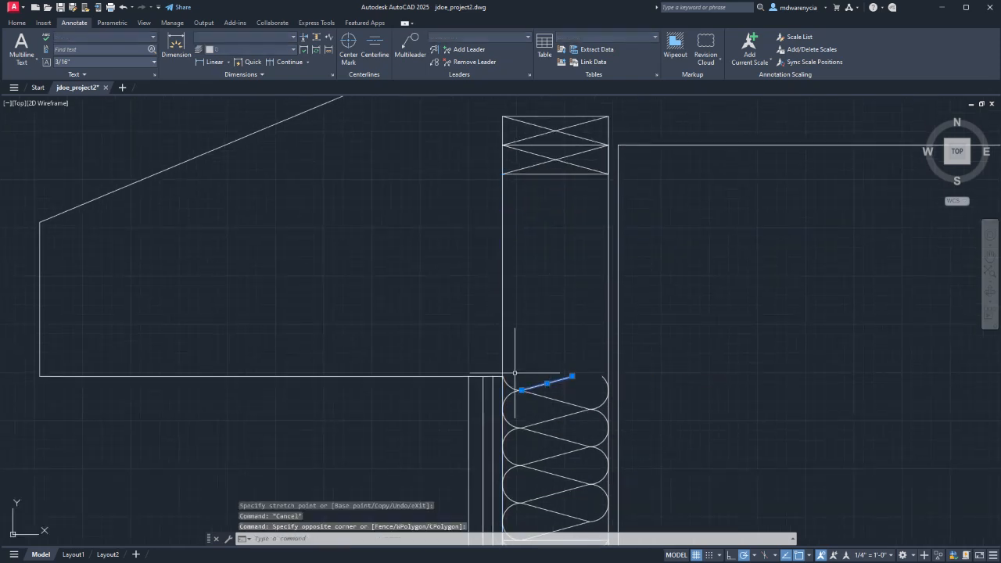
key(Delete)
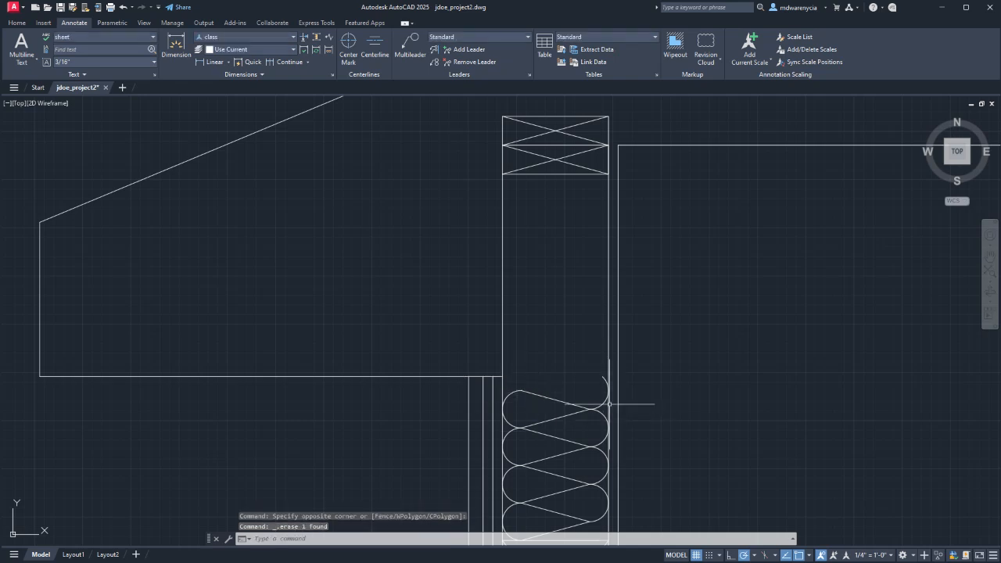
click(541, 402)
click(527, 384)
click(522, 399)
click(513, 383)
key(Delete)
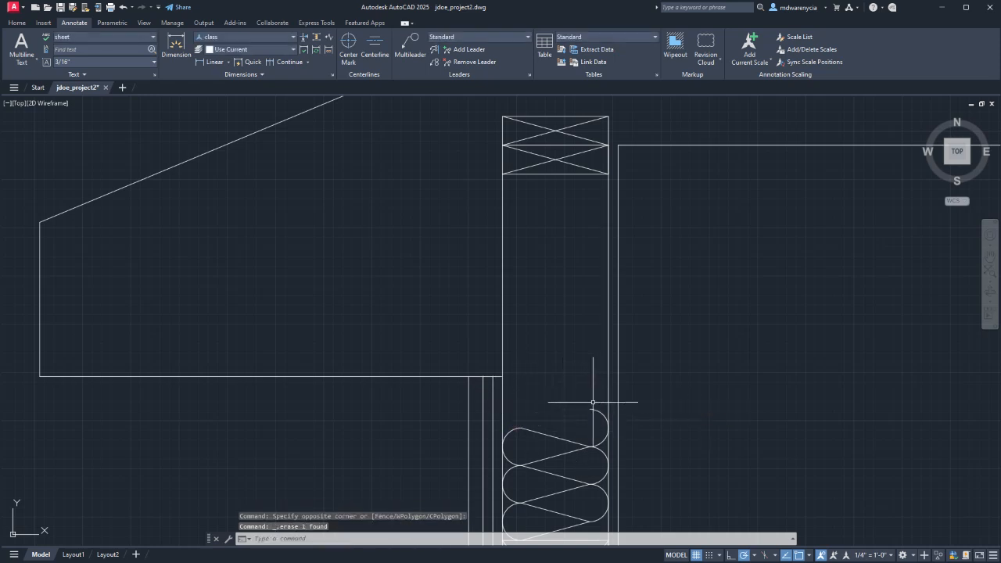
- Copy the topmost complete insulation repeat, two arcs and two diagonals, upward end to end until it overlaps the raised double top plate
click(593, 402)
click(536, 431)
click(542, 459)
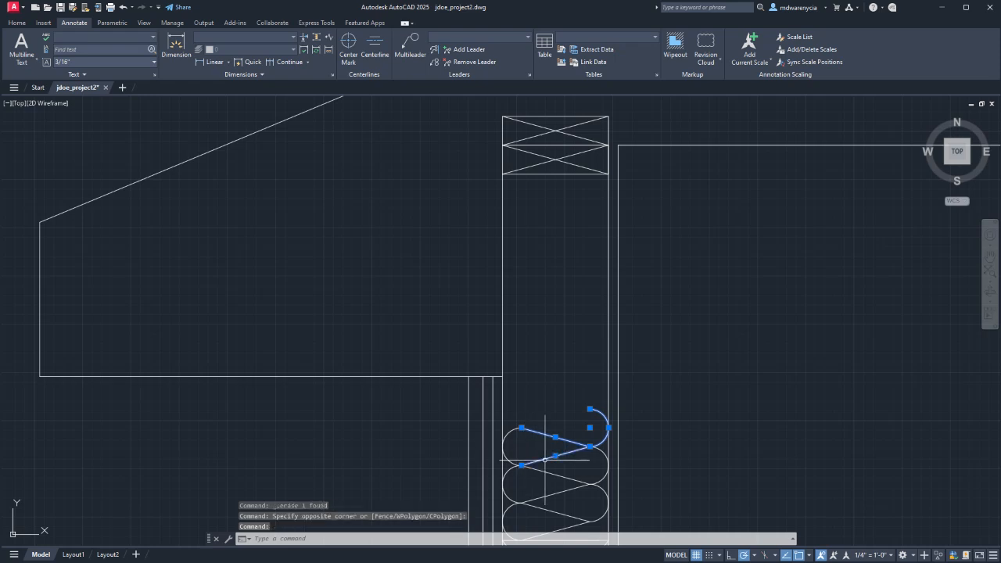
click(516, 439)
click(509, 421)
text(c)
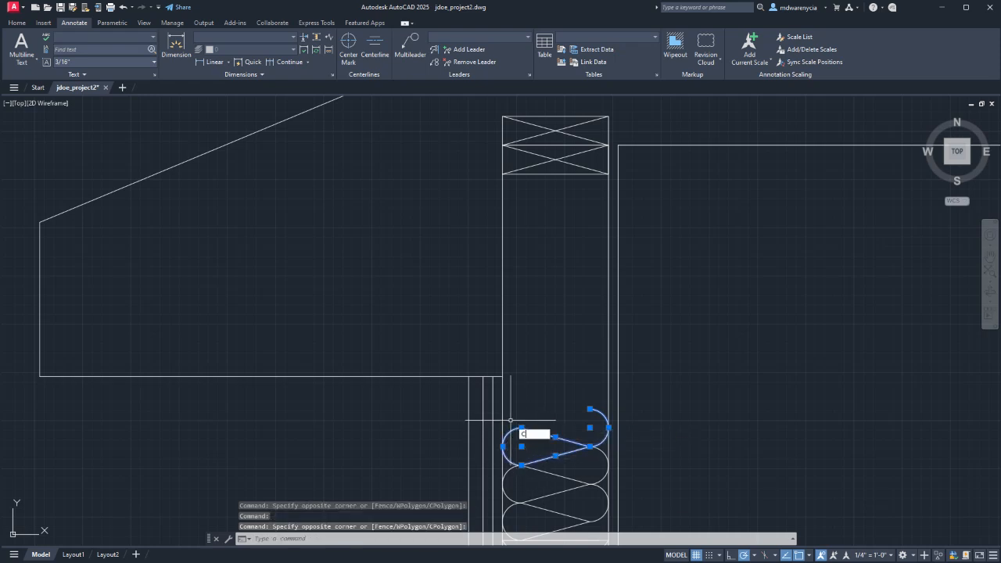
text(o)
key(Return)
click(521, 465)
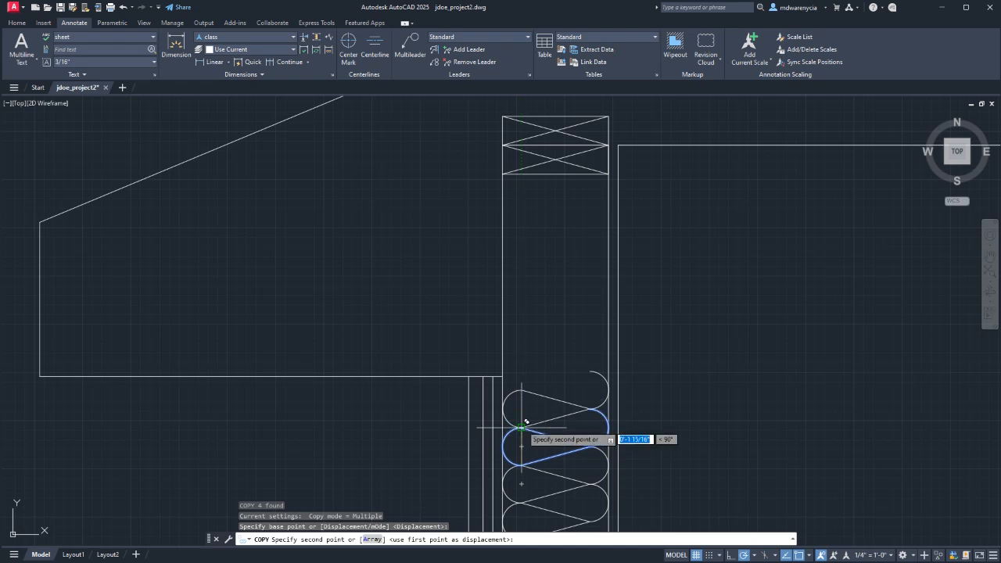
click(521, 428)
click(521, 390)
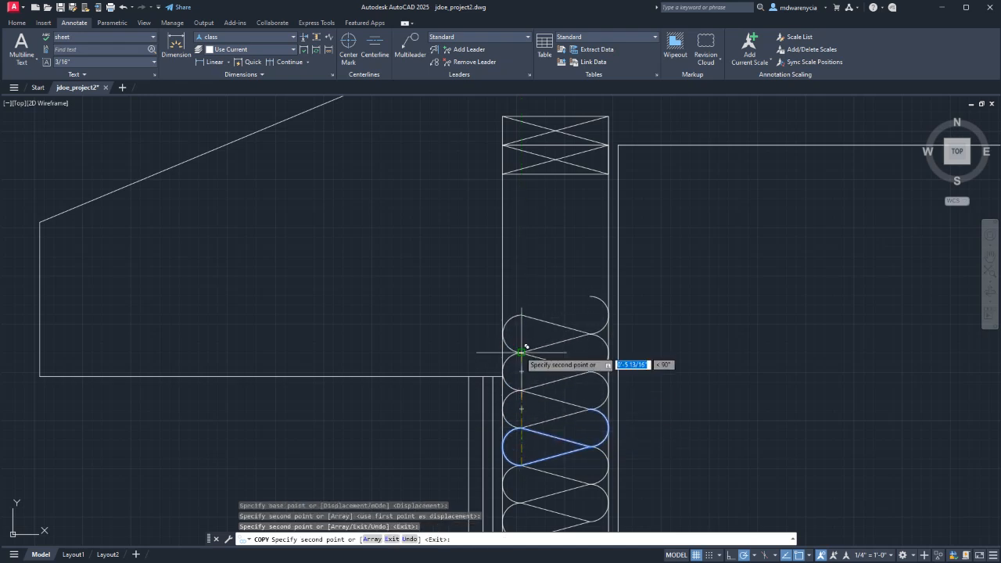
click(521, 353)
click(521, 315)
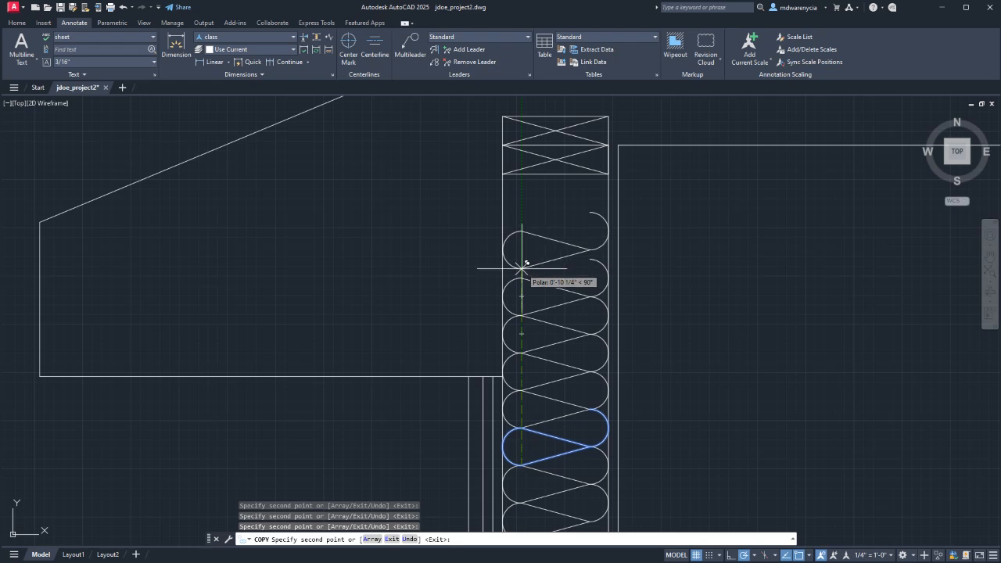
click(521, 278)
click(521, 240)
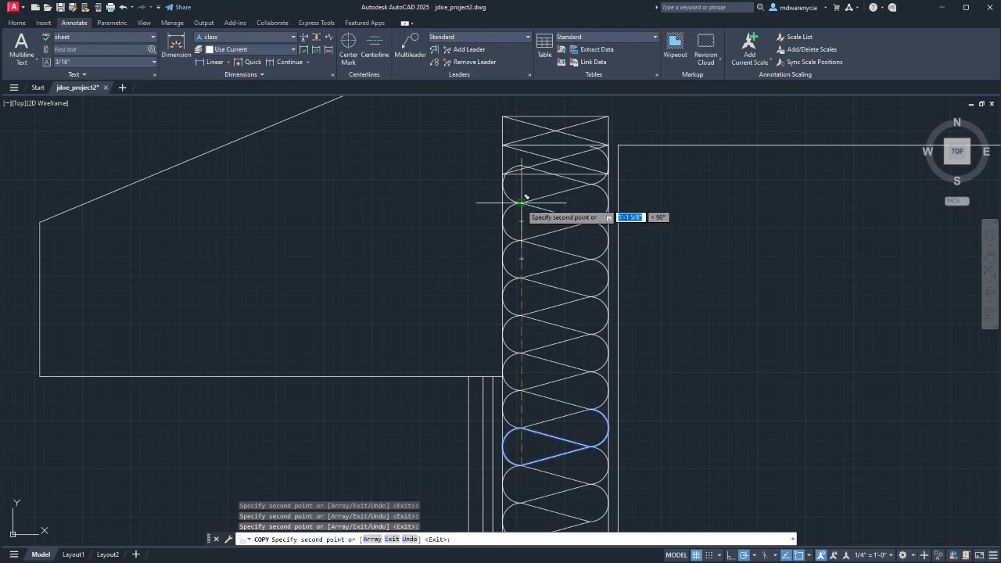
key(Escape)
- Trim the insulation arcs and diagonal that extend above the underside of the raised double top plate
scroll(582, 168, up, 2)
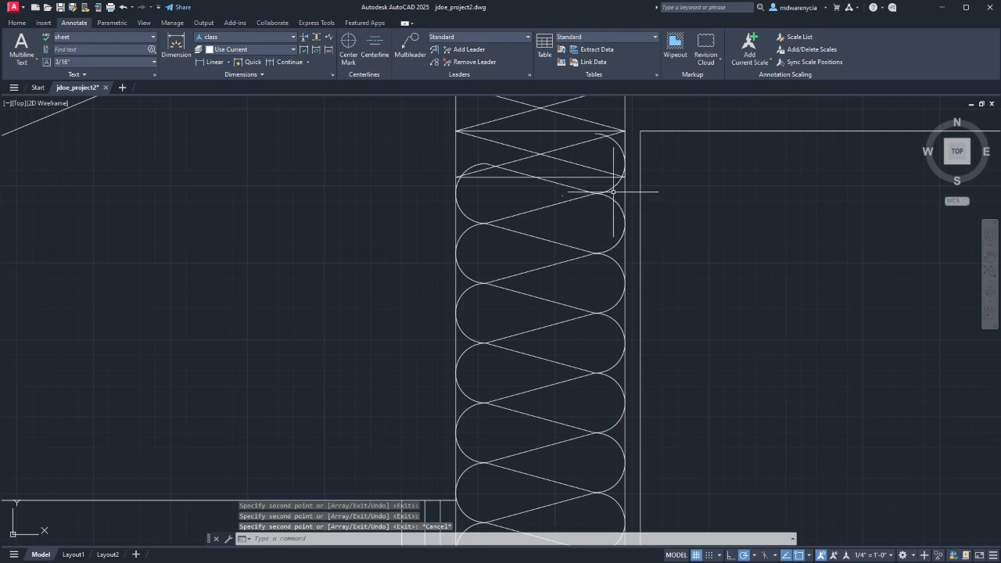
click(614, 191)
click(572, 173)
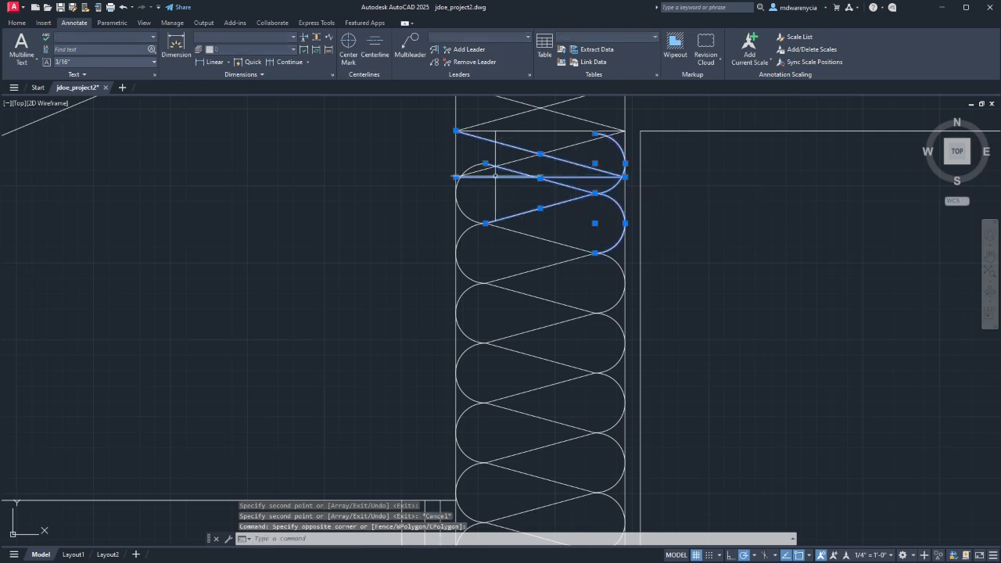
click(473, 186)
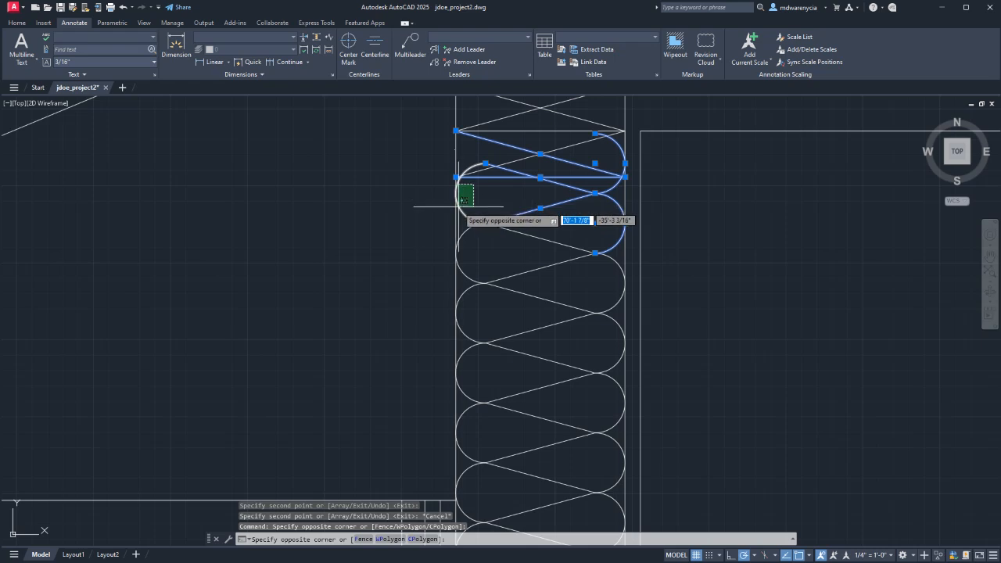
click(461, 201)
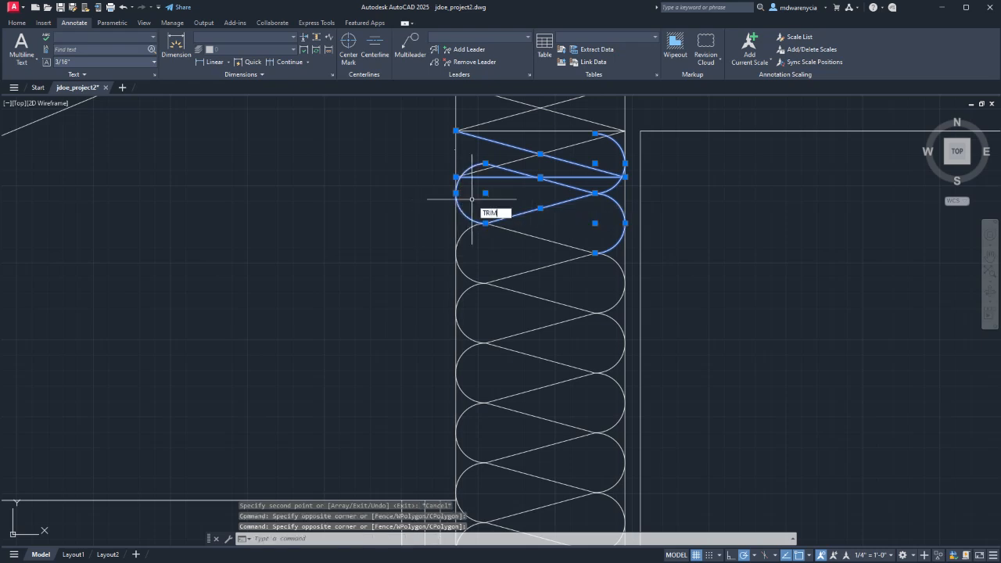
key(Return)
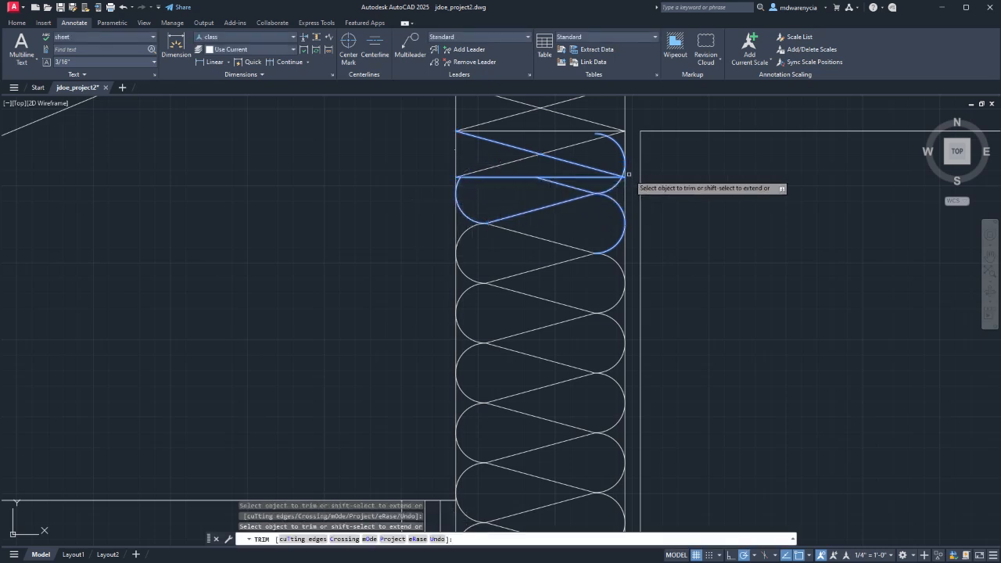
click(625, 166)
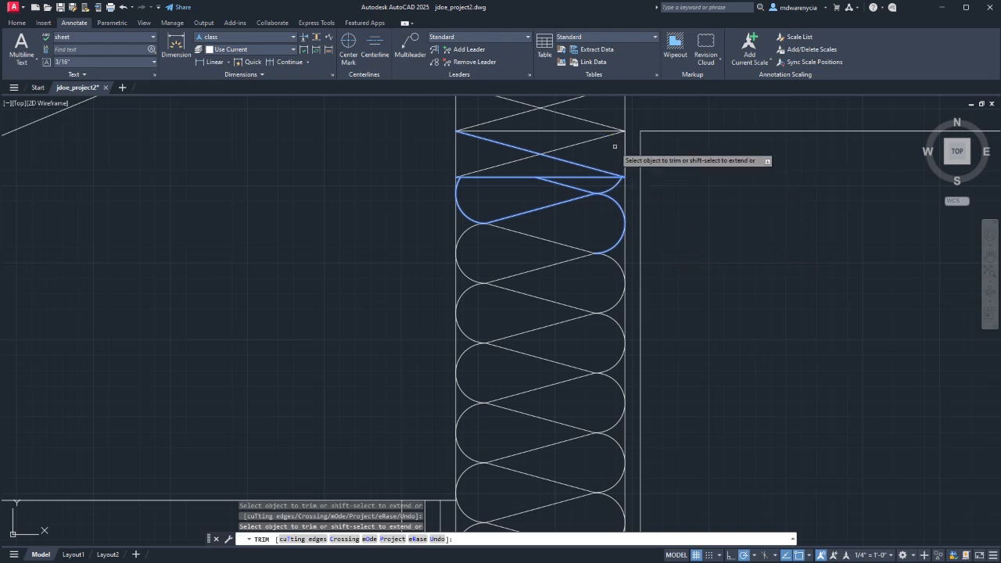
scroll(616, 152, up, 5)
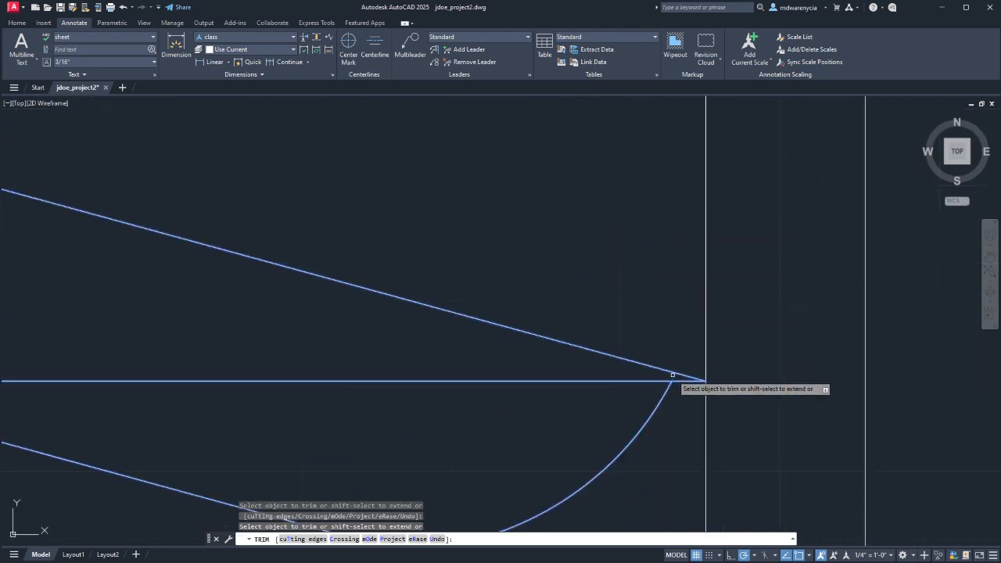
scroll(626, 327, down, 3)
scroll(457, 354, down, 3)
key(Escape)
key(Escape)
- Create a new multileader style named class, based on the Standard style
middle_drag(458, 354, 460, 264)
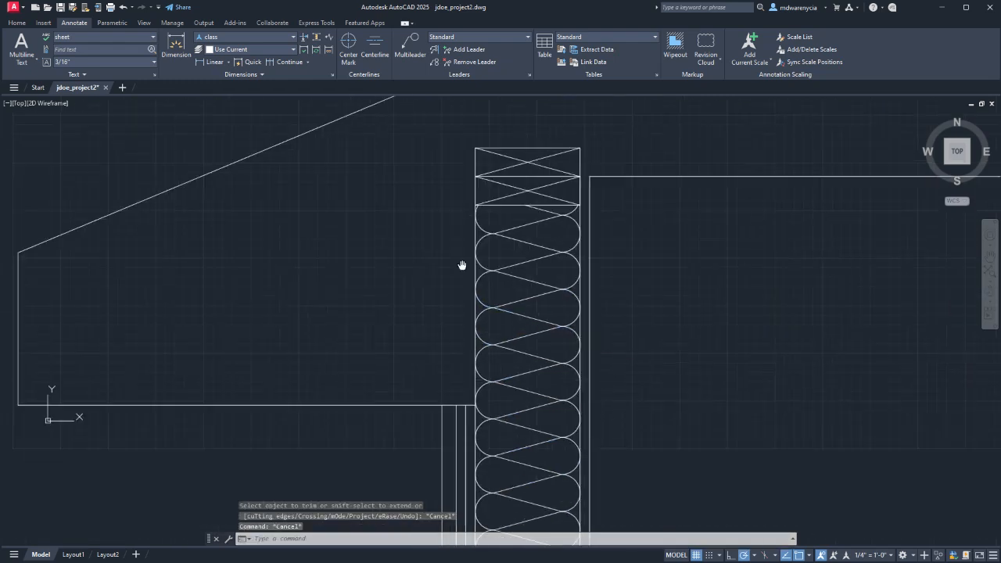
scroll(500, 219, down, 3)
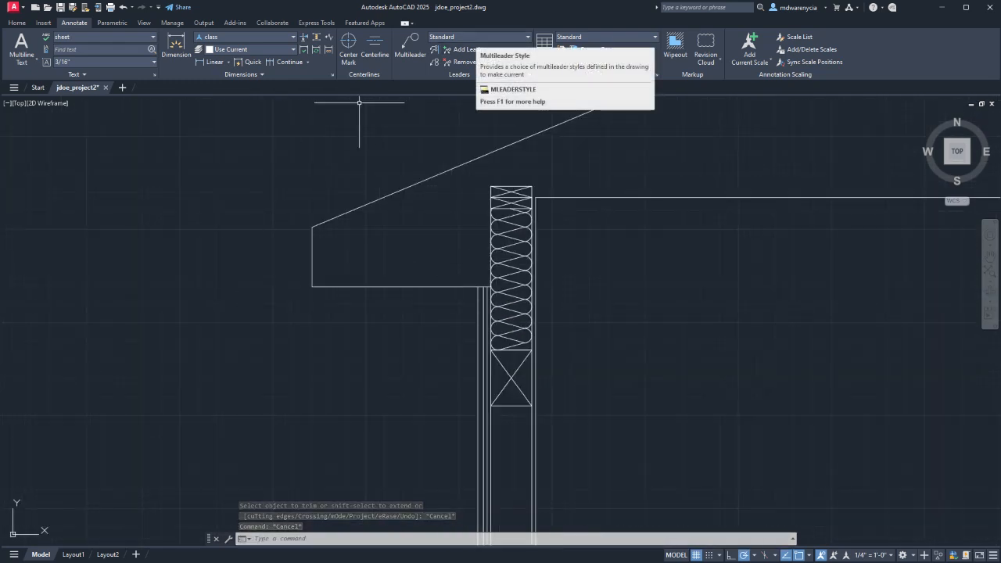
click(477, 37)
click(470, 100)
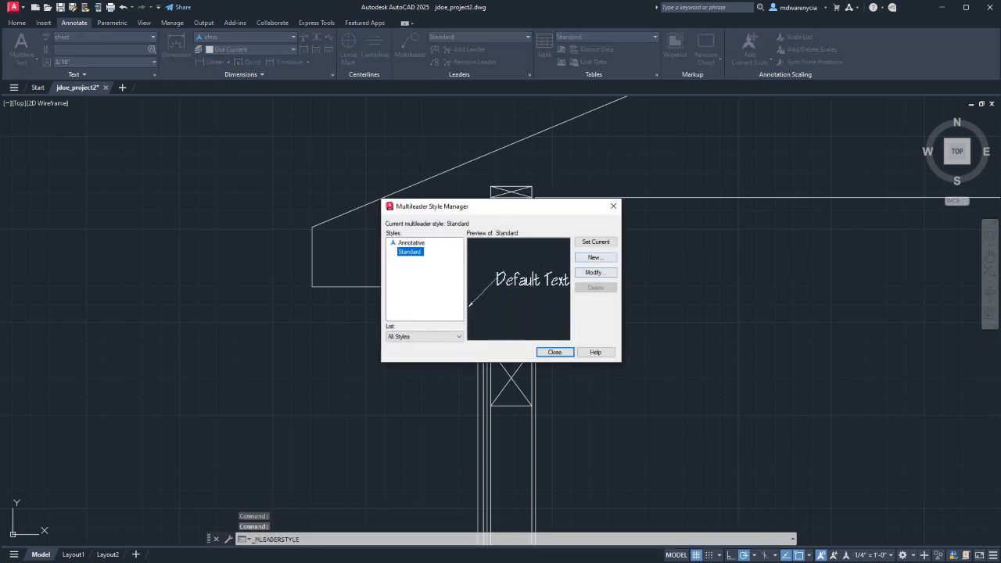
click(595, 272)
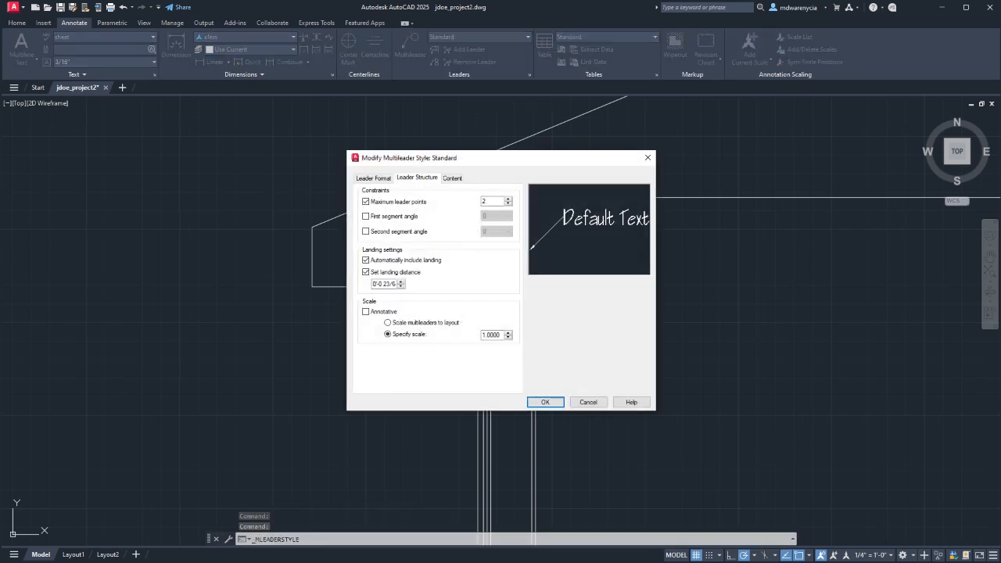
click(374, 178)
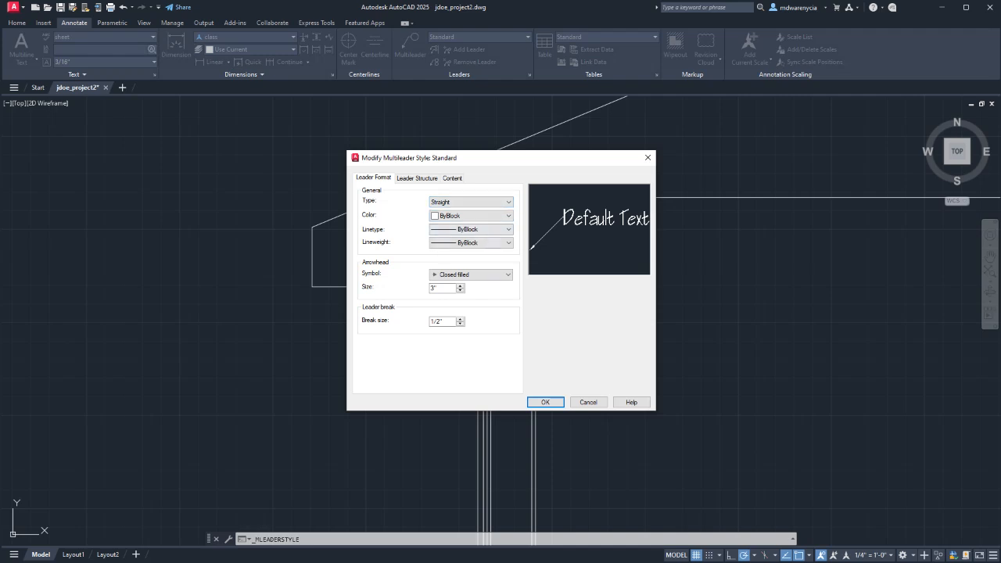
click(588, 402)
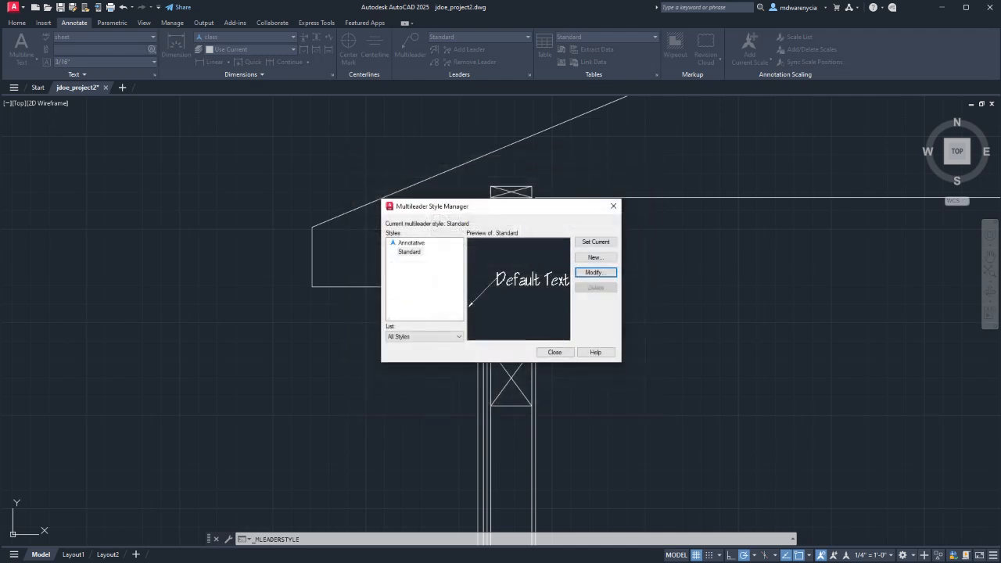
click(595, 257)
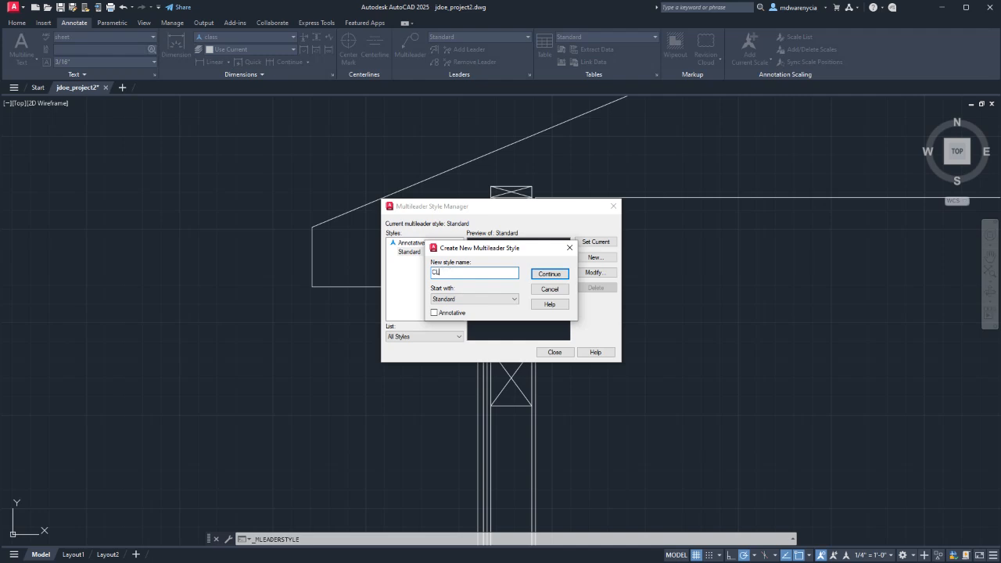
key(Return)
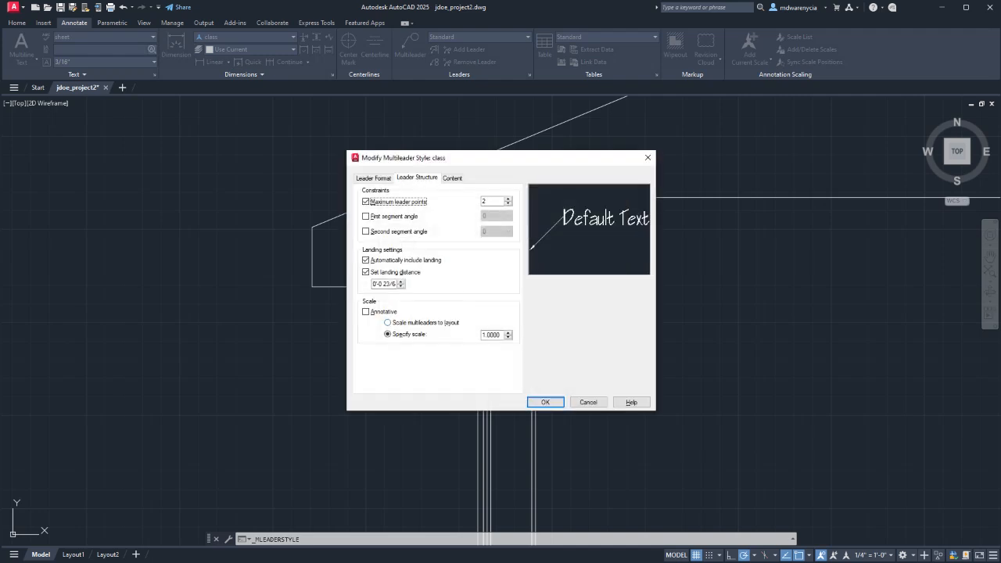
- Set the class multileader style's content to Mtext with the sheet text style, and check that text style's font and height
click(374, 178)
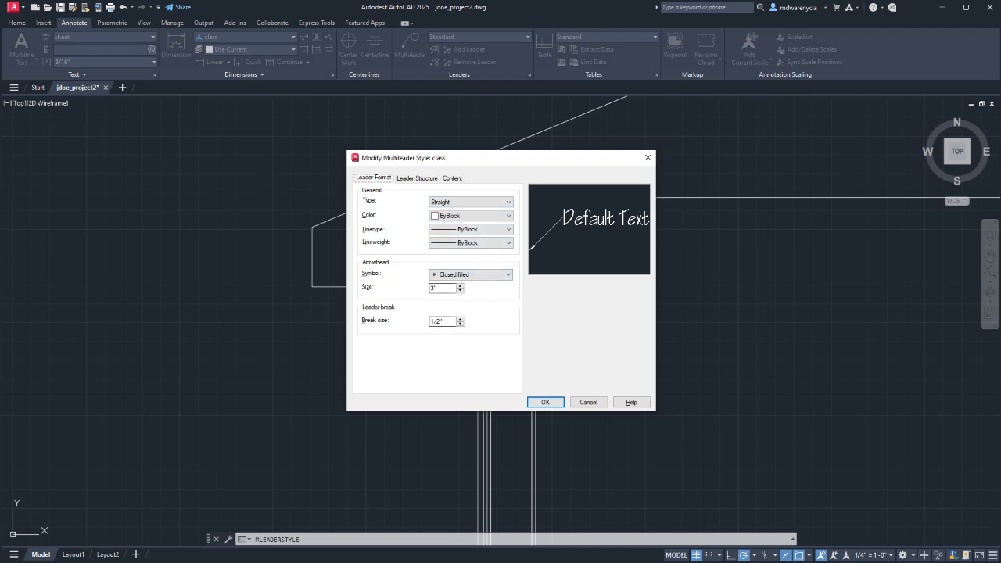
click(417, 178)
click(373, 179)
click(417, 178)
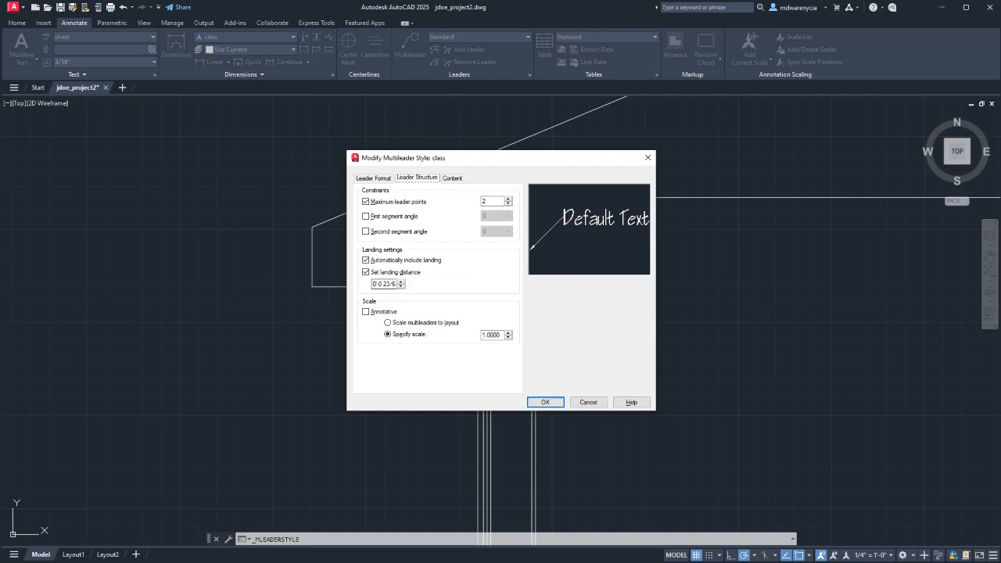
click(452, 178)
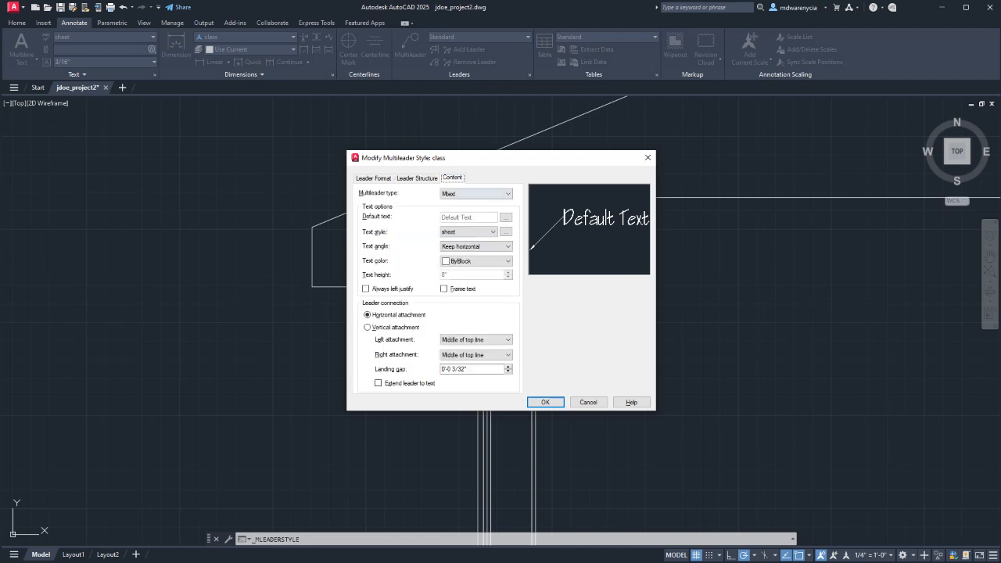
click(477, 194)
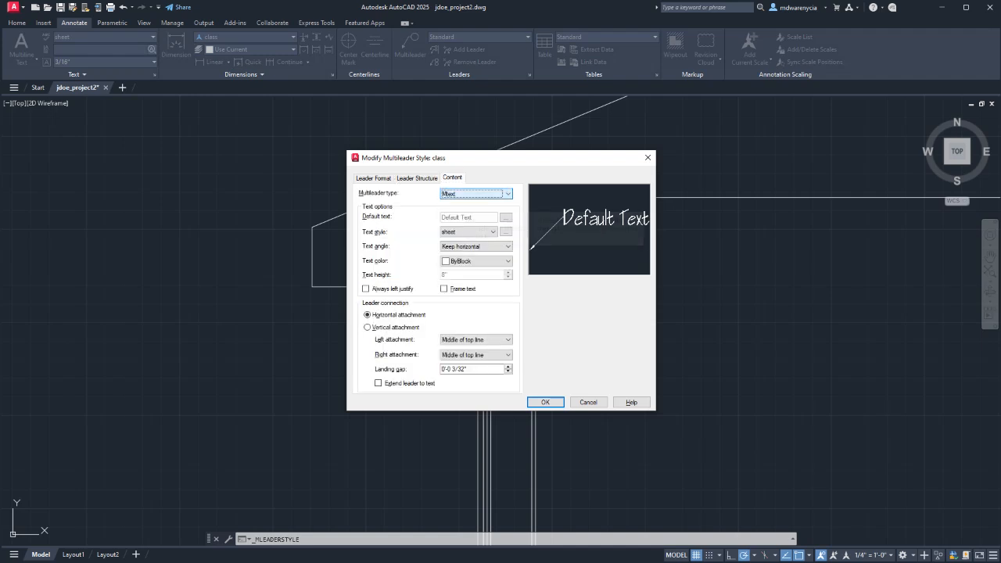
click(477, 233)
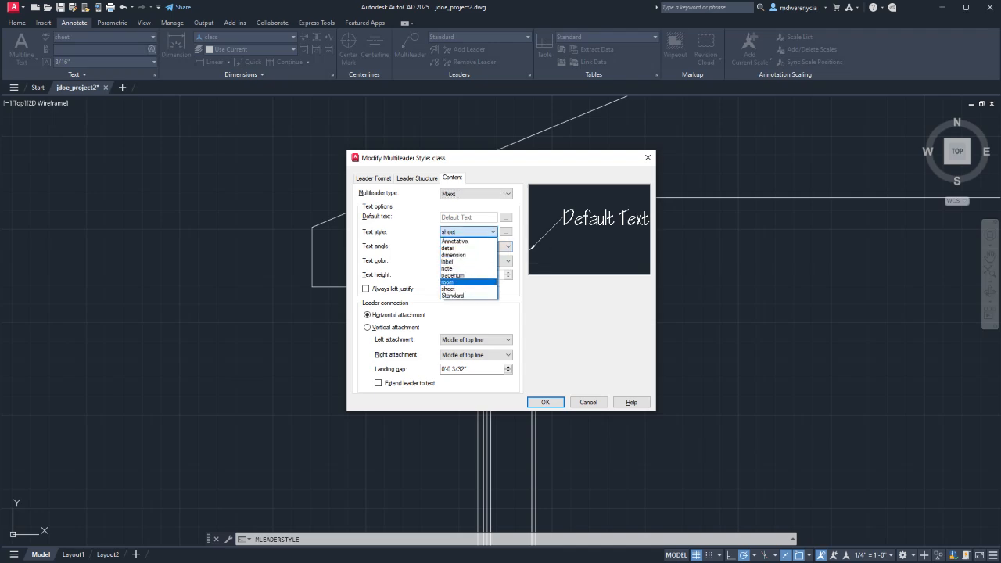
click(469, 288)
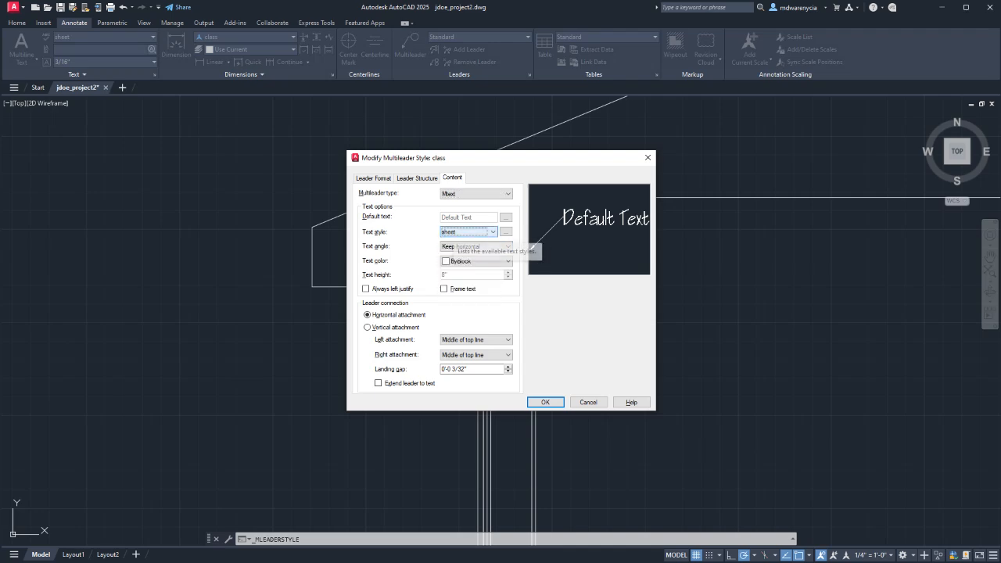
click(506, 231)
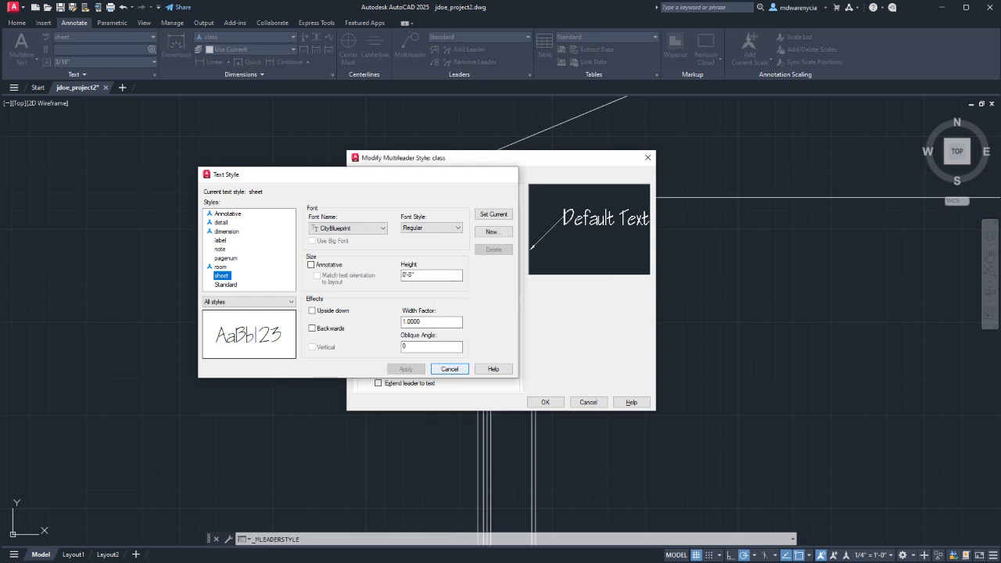
click(449, 368)
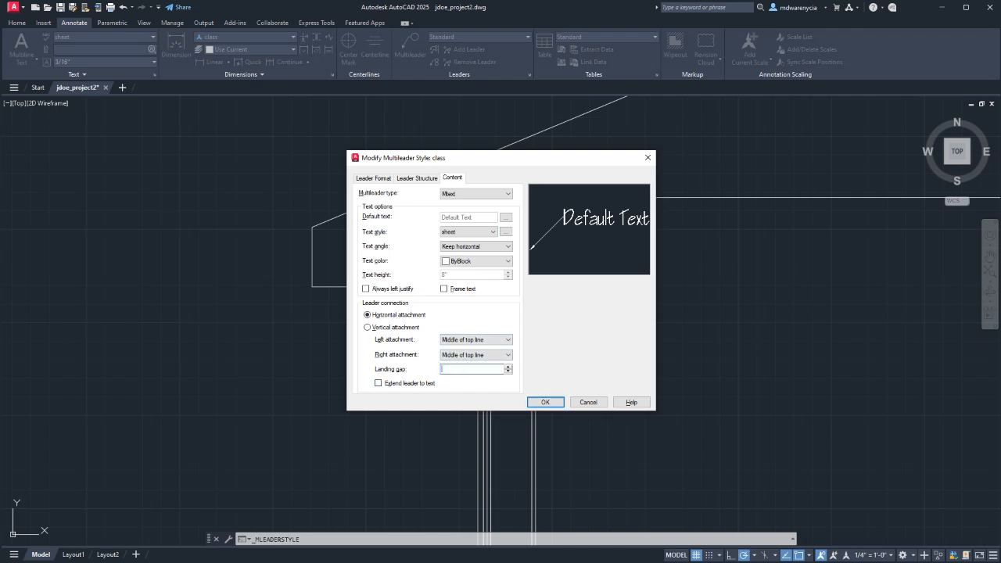
- Set the class multileader style's landing gap to 1" and landing distance to 6", and save the style
key(Tab)
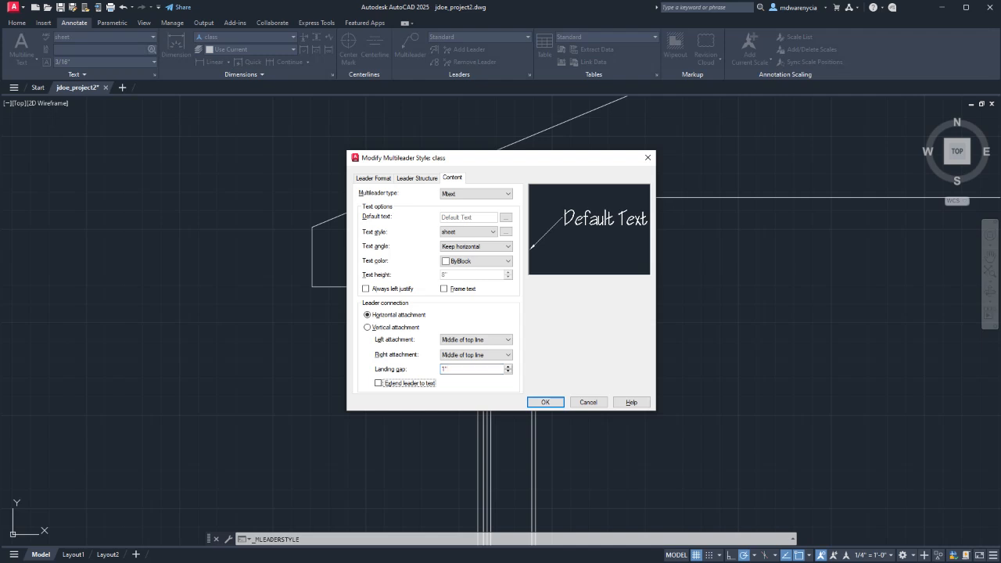
click(417, 178)
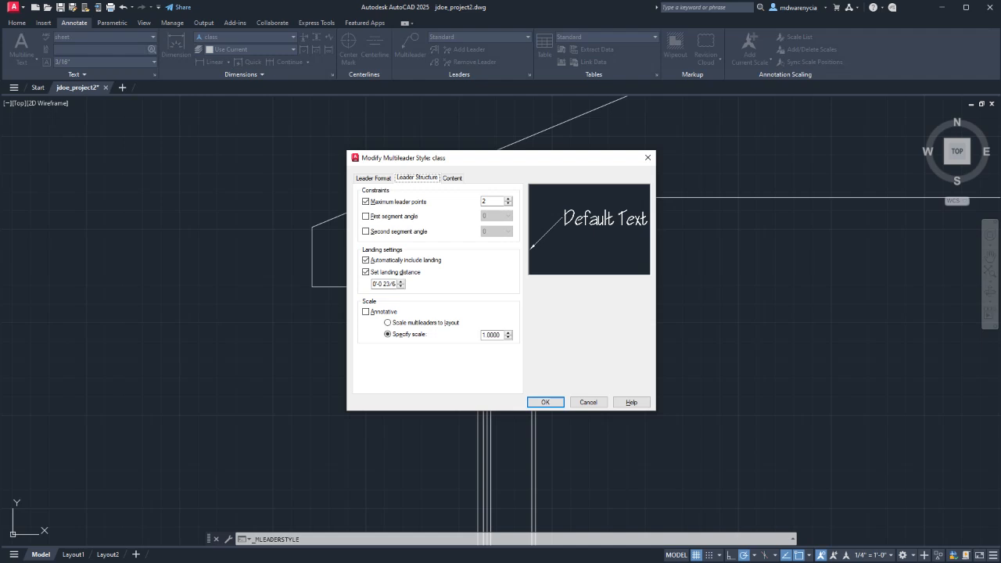
click(379, 283)
key(Tab)
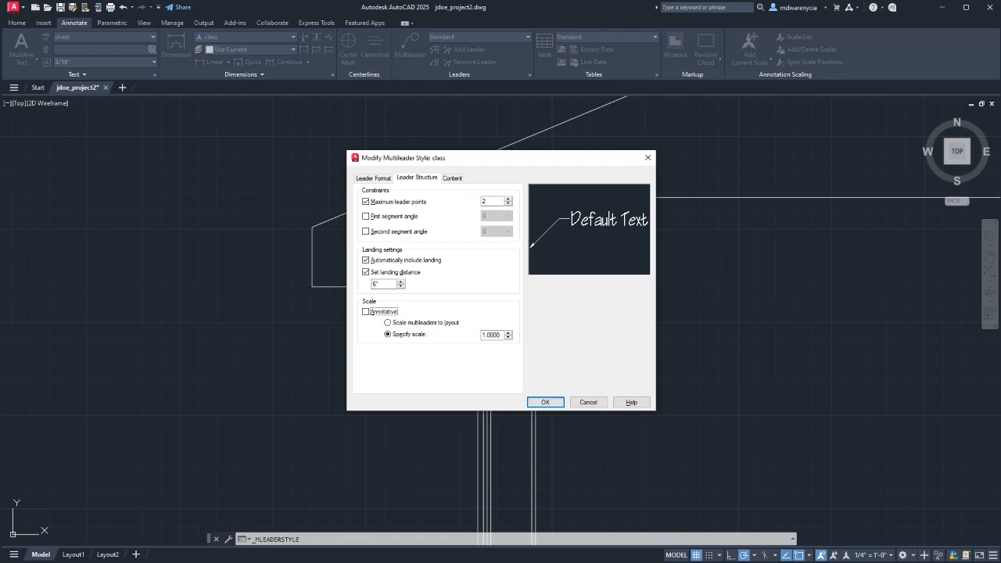
key(Return)
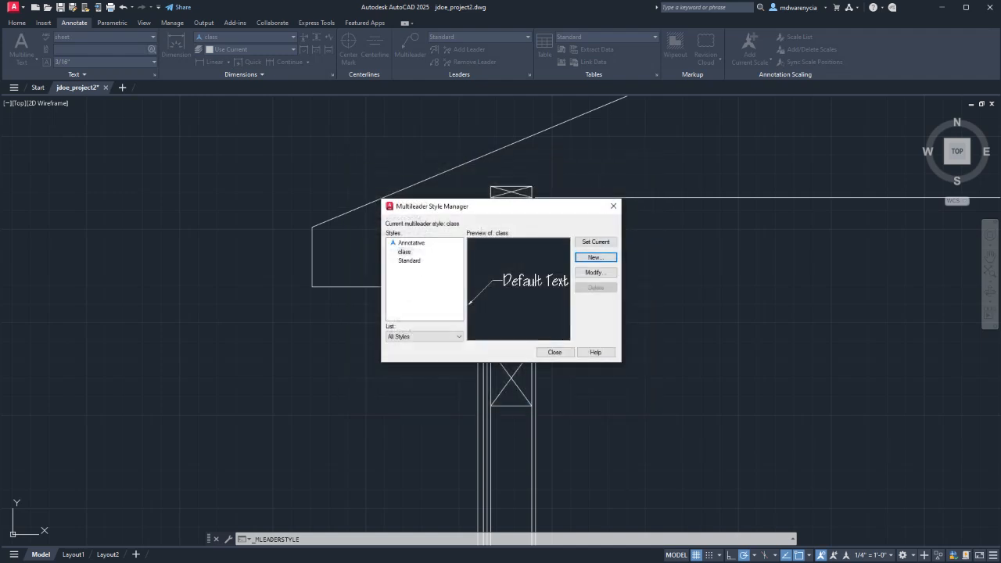
click(555, 352)
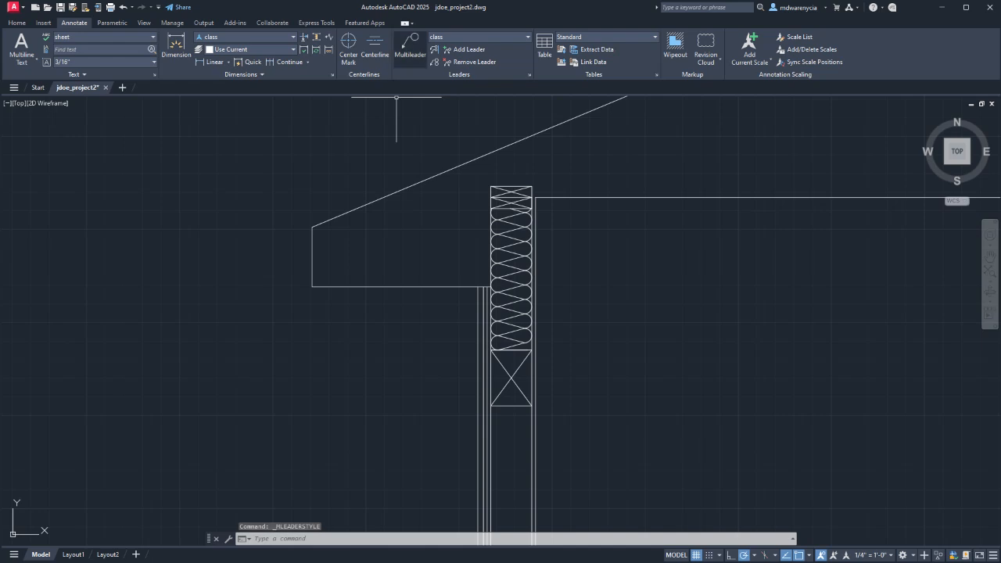
- Place a multileader with its arrowhead on the outermost siding line beside the header top and its landing lower, outside the wall
click(410, 45)
middle_drag(393, 417, 443, 298)
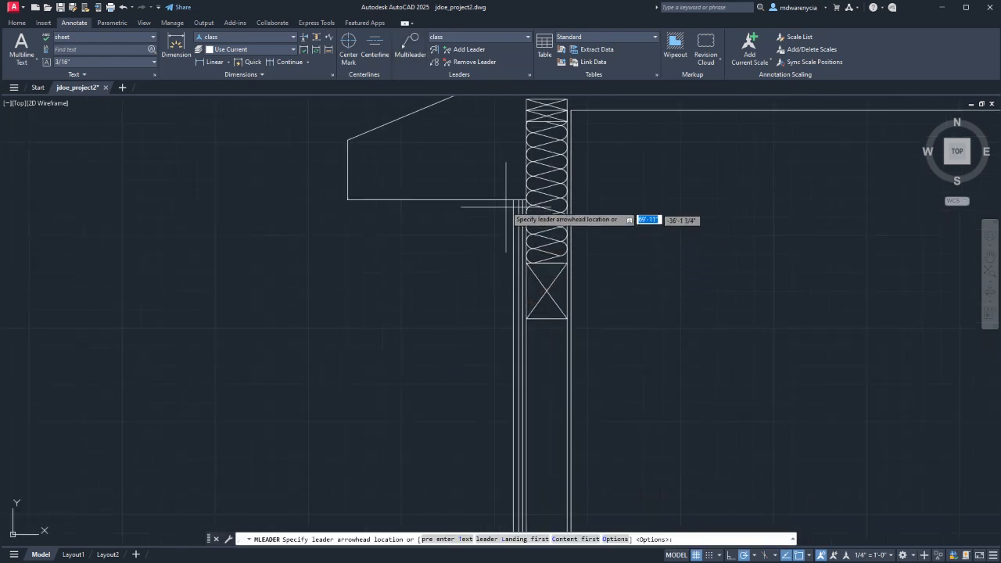
click(512, 260)
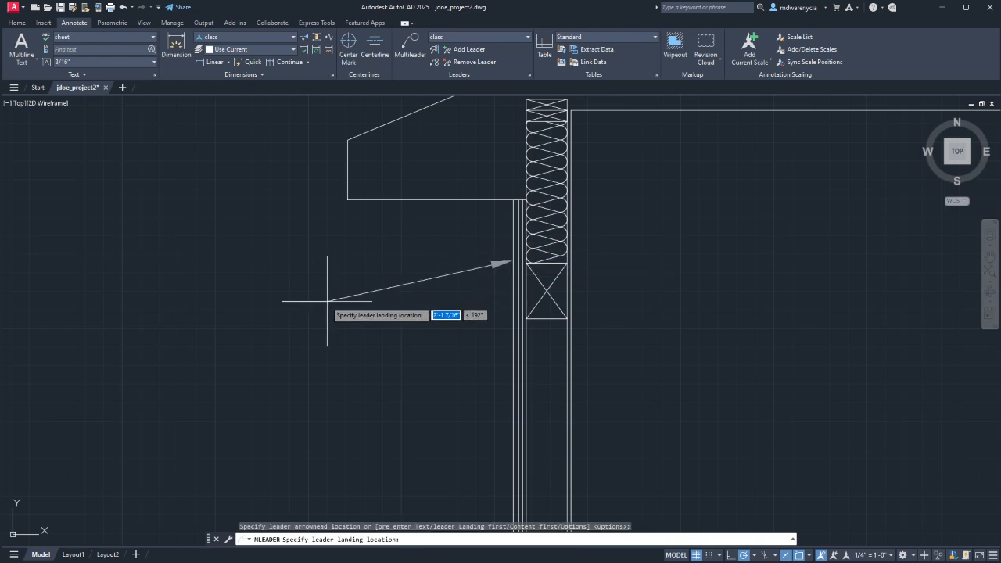
click(270, 310)
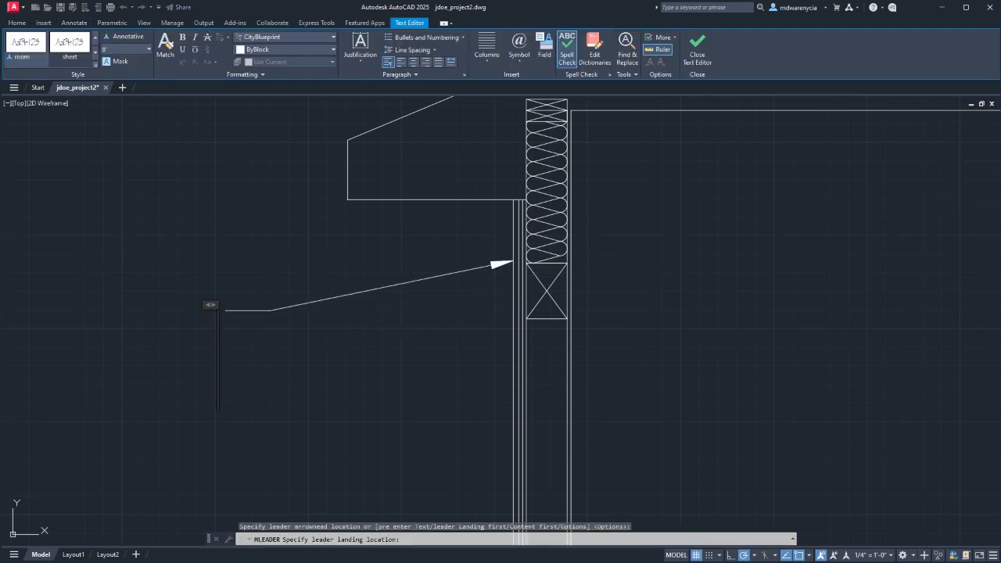
- Enter 3/4" EXT. SIDING, GREY as the multileader text, with the fraction stacked, and finish the text
text(3/4" ex)
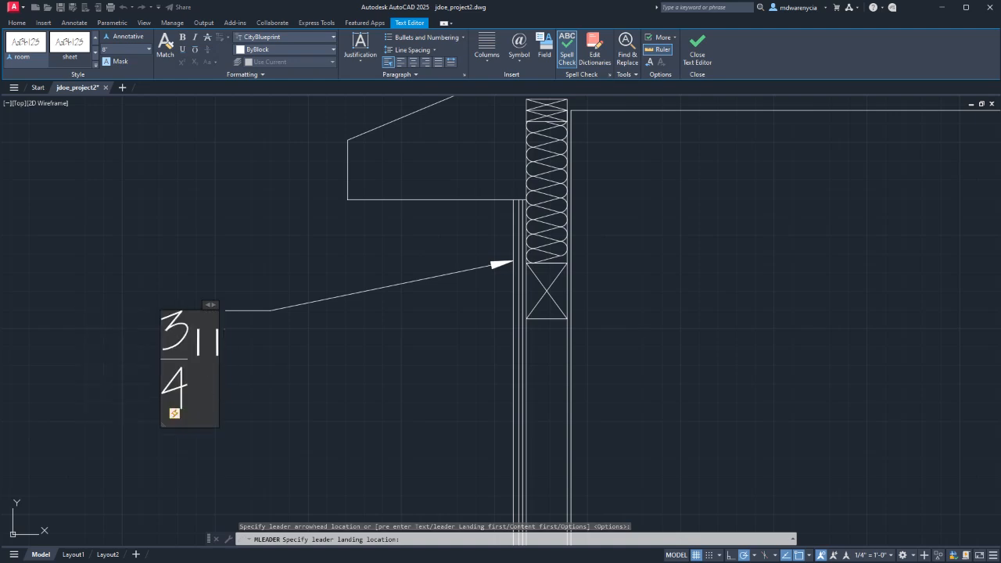
key(BackSpace)
key(BackSpace)
key(BackSpace)
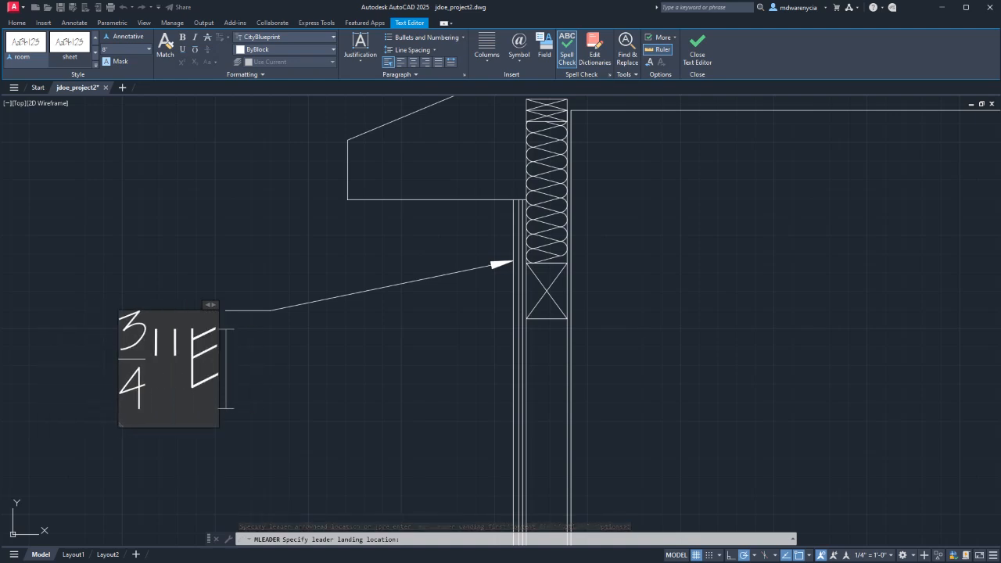
text(EXIT)
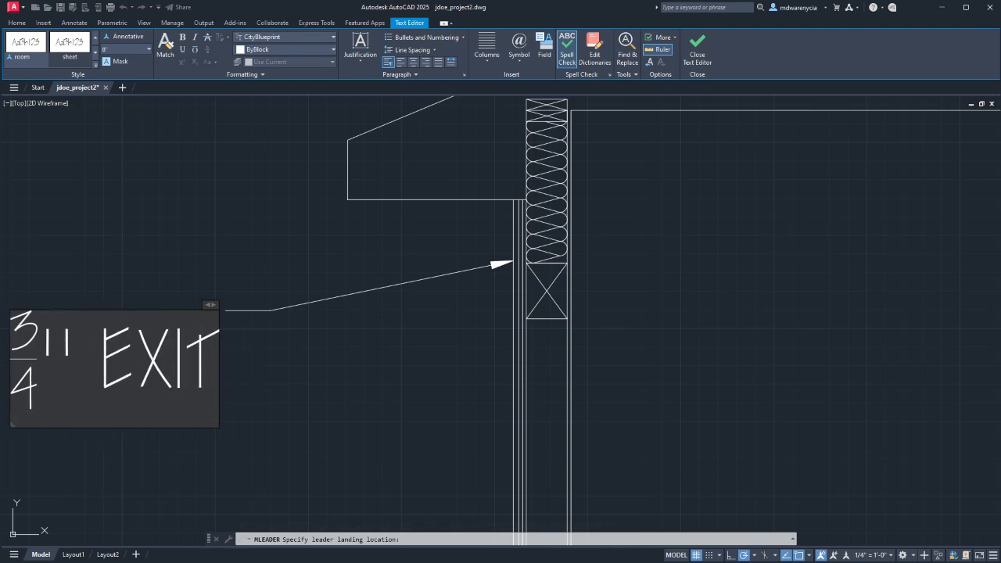
text(. SIDING)
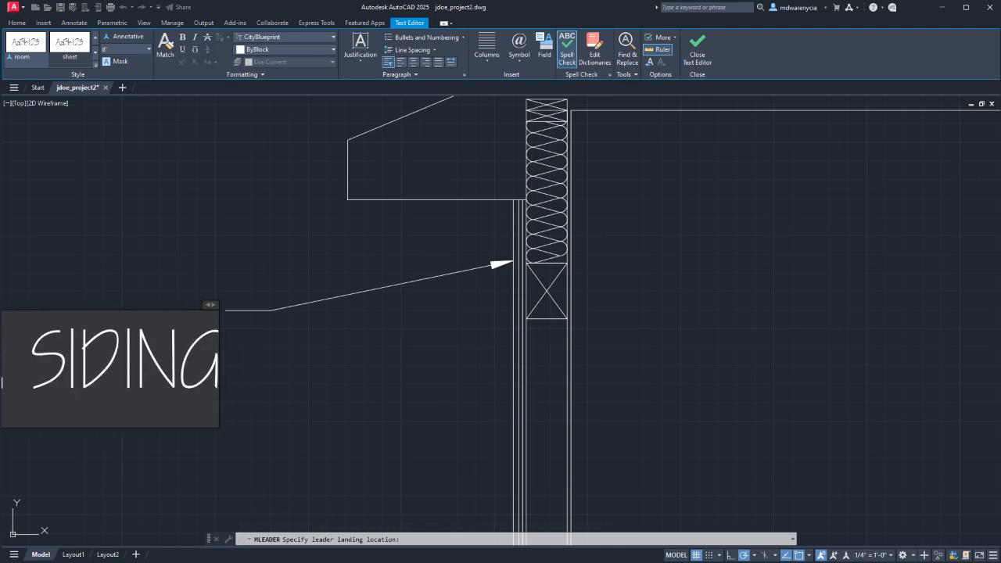
text(,)
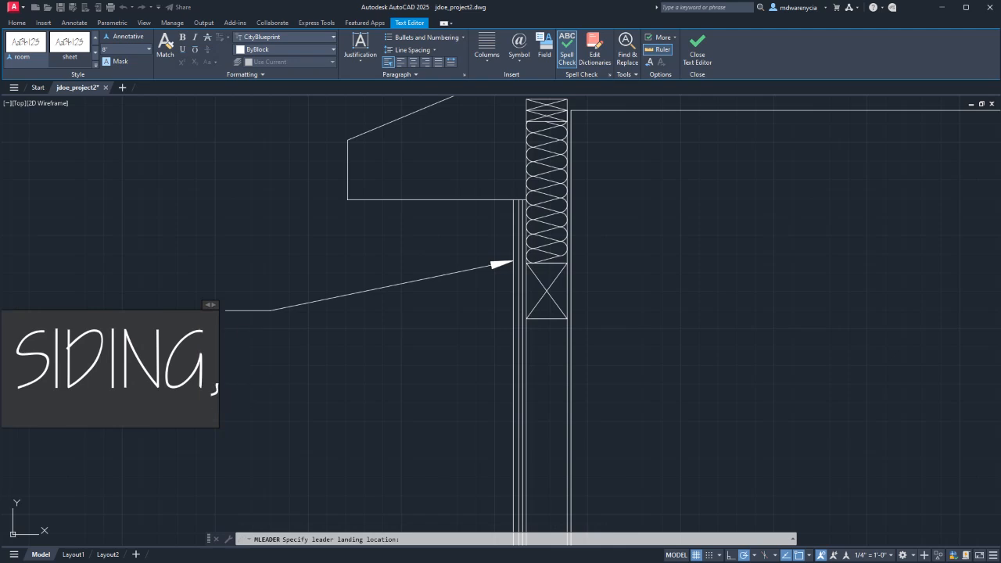
text( GREY)
key(Return)
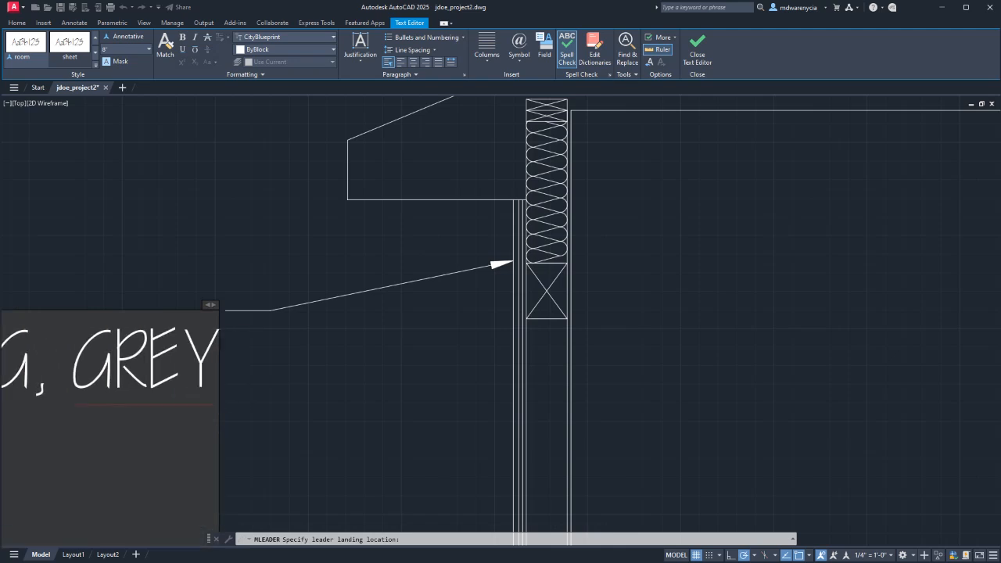
key(BackSpace)
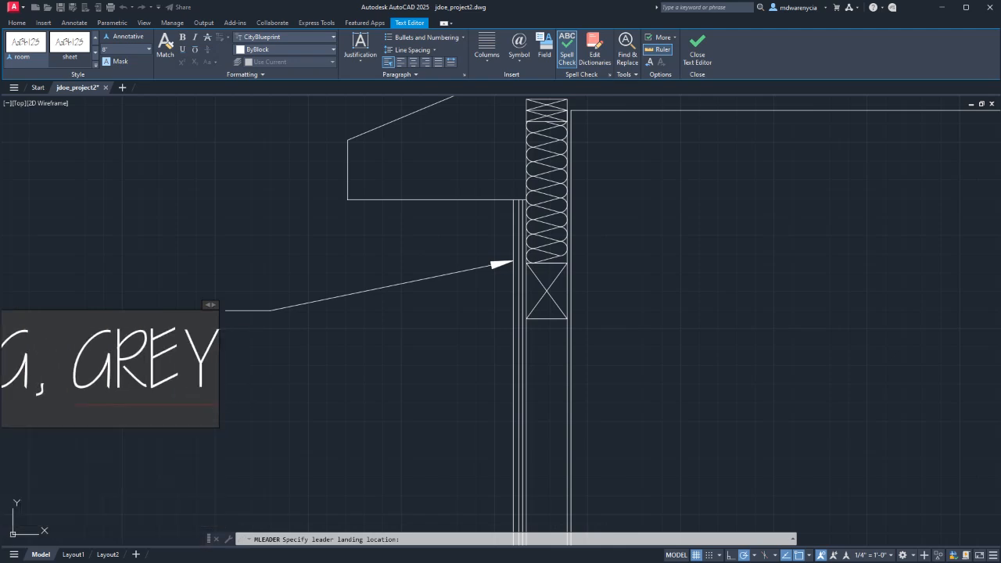
middle_drag(359, 296, 671, 308)
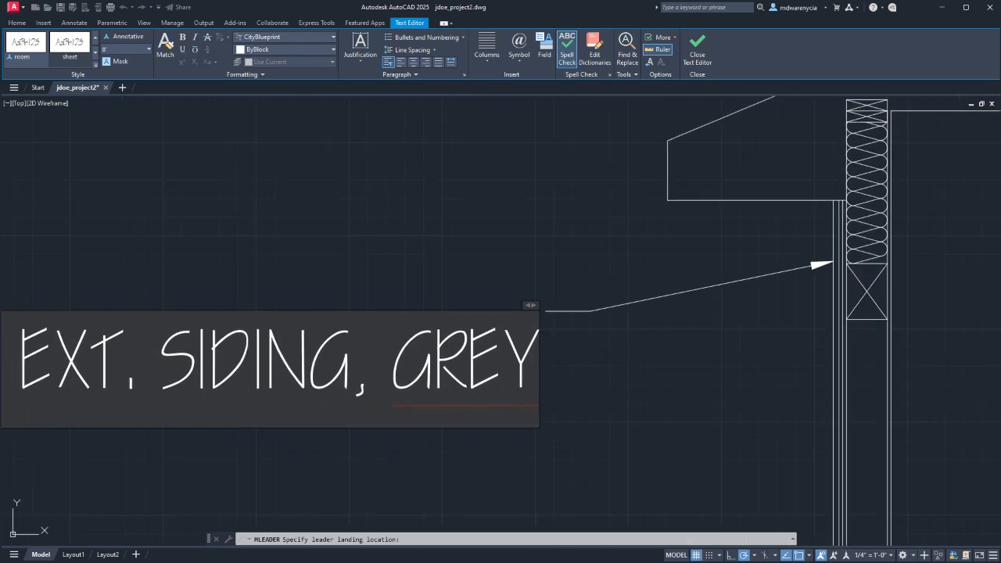
click(697, 48)
scroll(543, 335, down, 4)
middle_drag(543, 336, 529, 230)
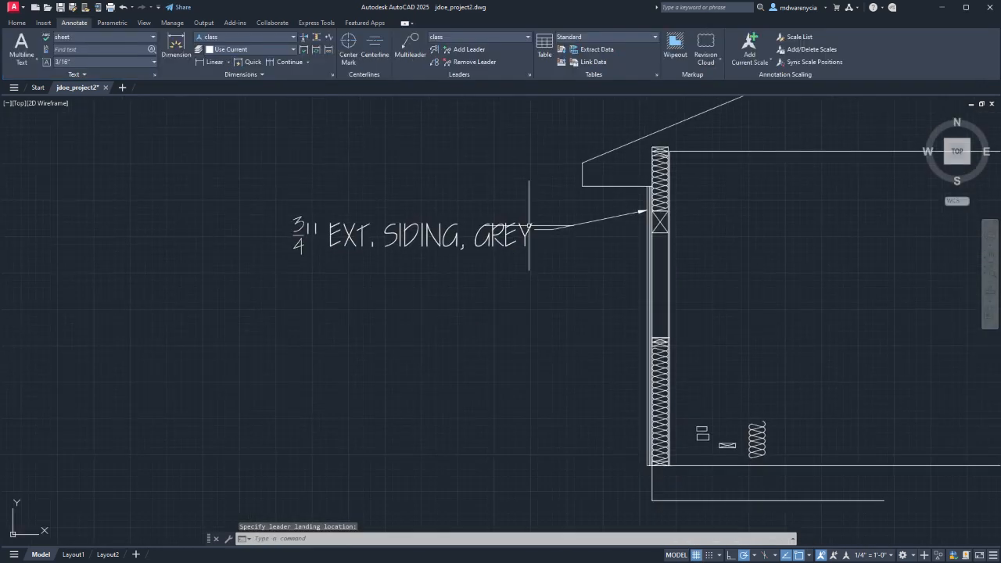
scroll(632, 208, up, 6)
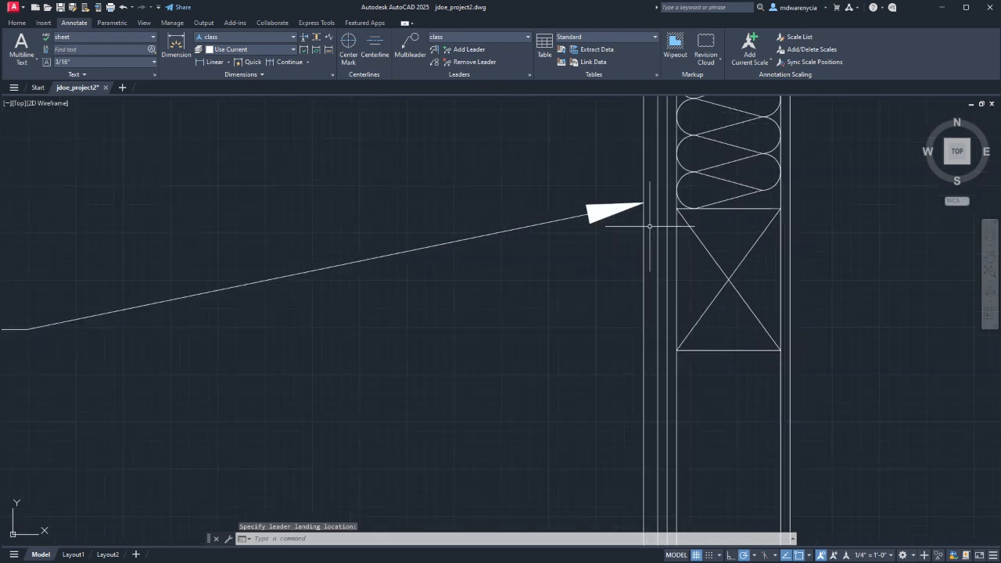
middle_drag(652, 297, 657, 187)
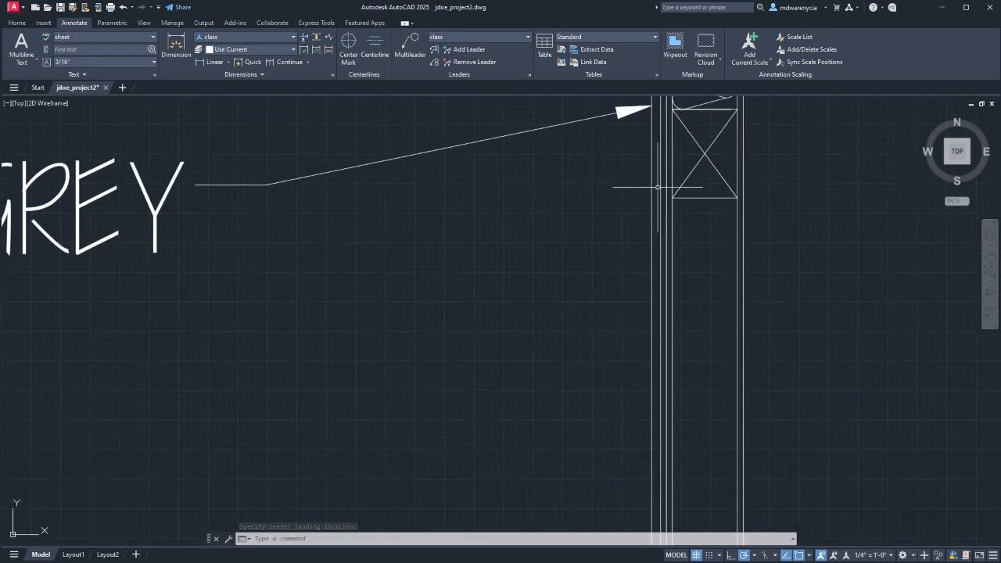
middle_drag(651, 515, 645, 329)
middle_drag(650, 251, 647, 423)
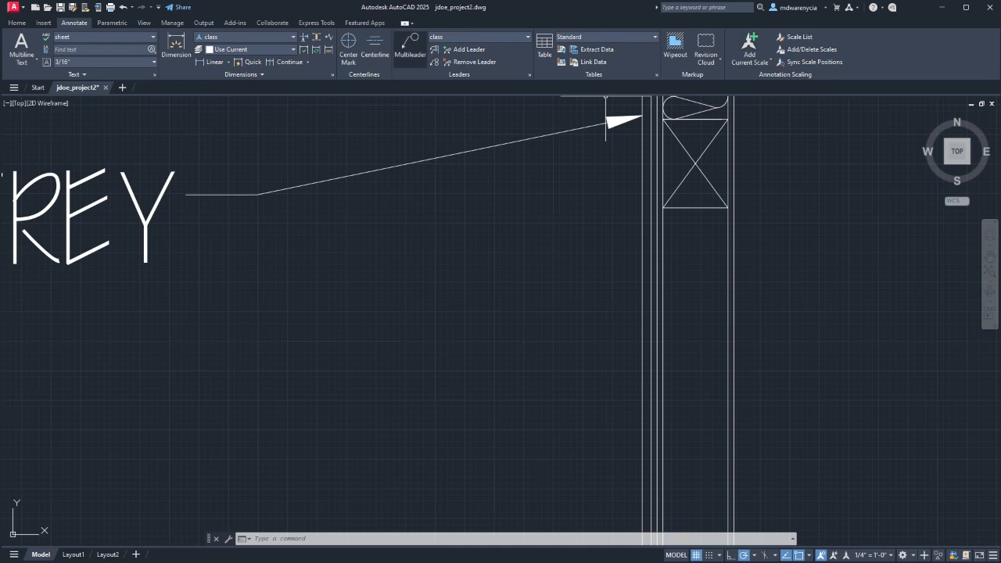
click(410, 48)
middle_drag(613, 117, 599, 180)
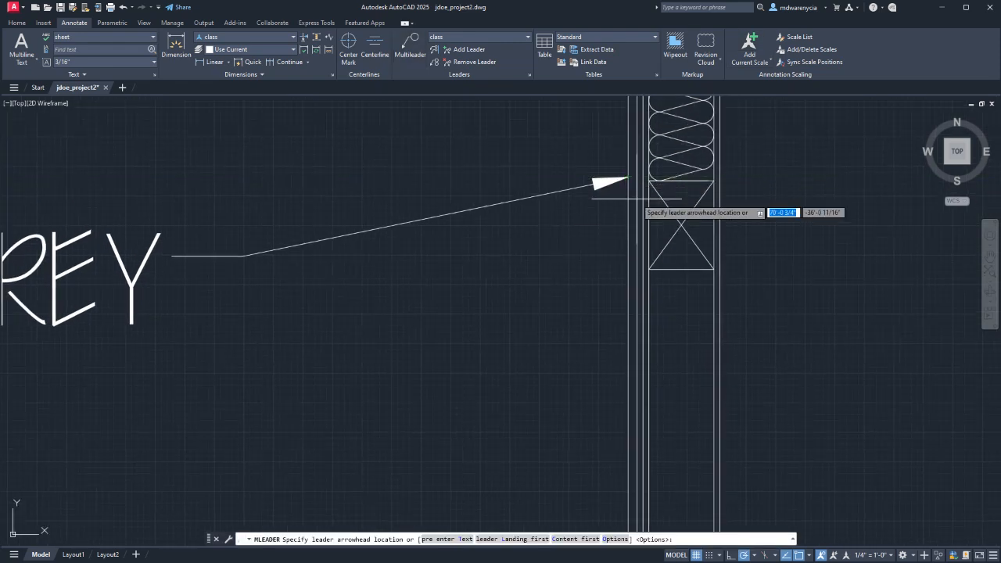
middle_drag(634, 466, 628, 315)
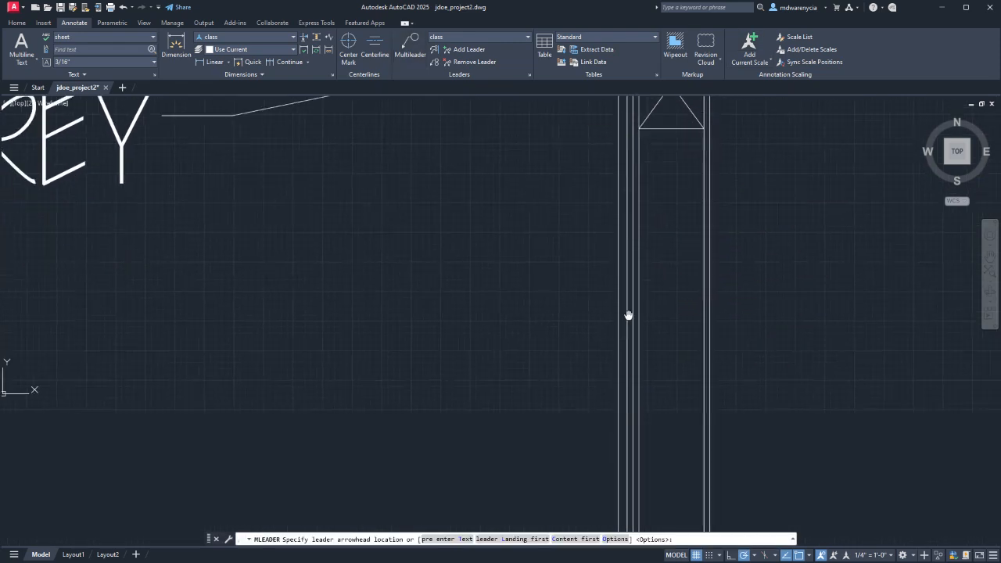
scroll(628, 315, down, 4)
key(Escape)
- Try to trim the wall layer lines across the window opening, using only those lines as cutting edges
click(735, 356)
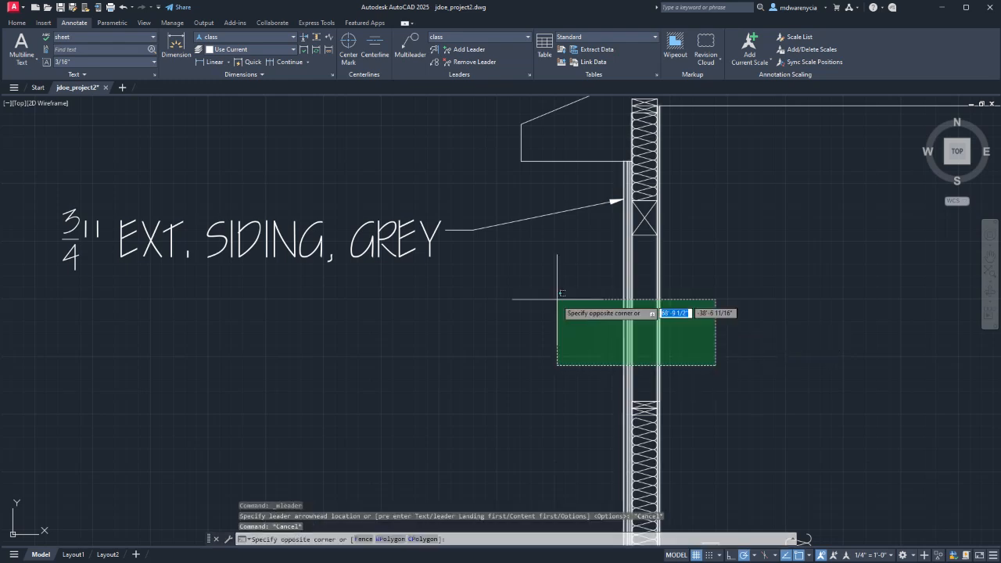
click(557, 301)
text(TRIM)
key(Return)
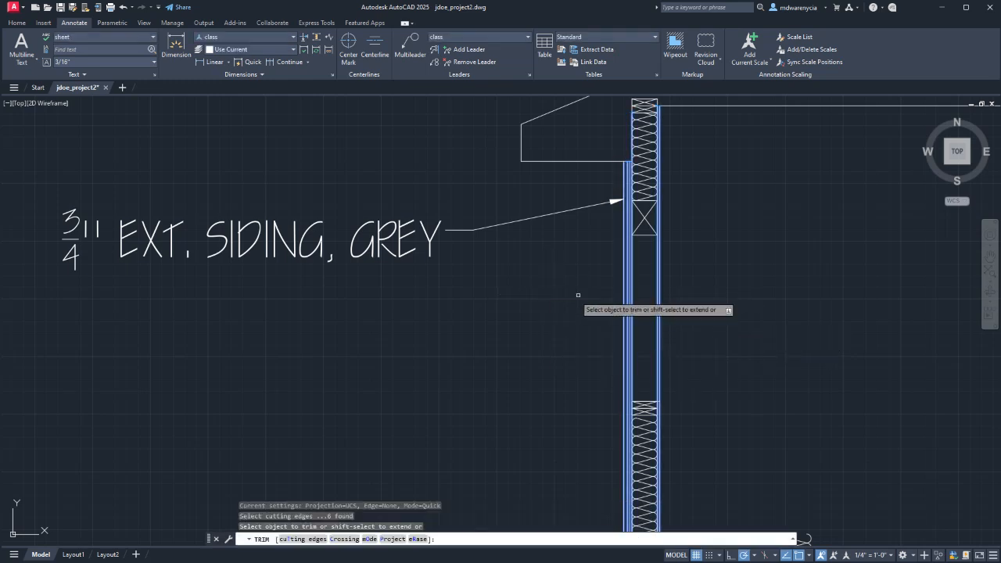
click(671, 305)
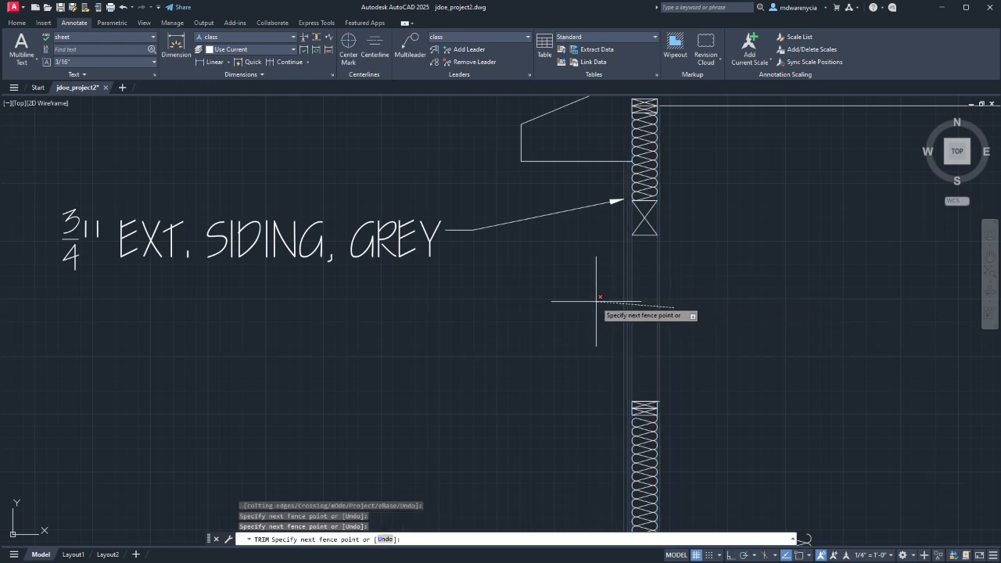
key(Escape)
key(Escape)
- Try to trim the wall lines between header and sill with both framing members as cutting edges, and undo the trim
click(693, 415)
click(583, 233)
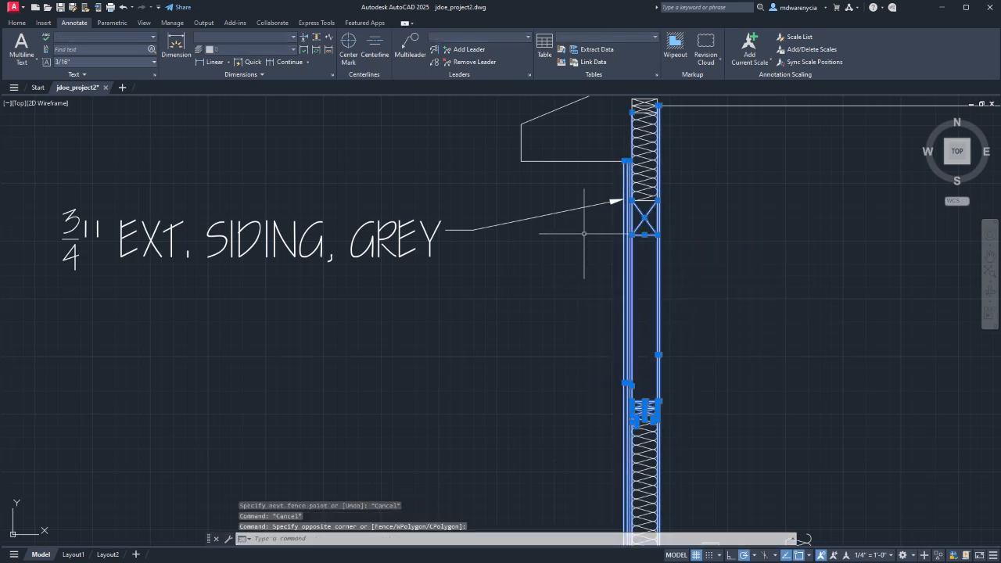
text(TRIM)
key(Return)
click(675, 286)
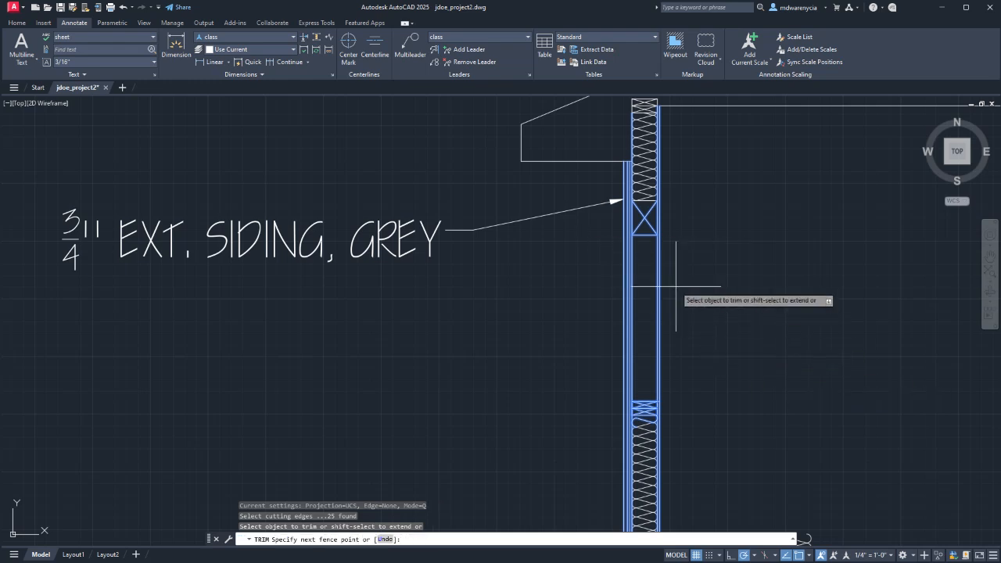
click(605, 284)
key(Return)
key(ctrl+z)
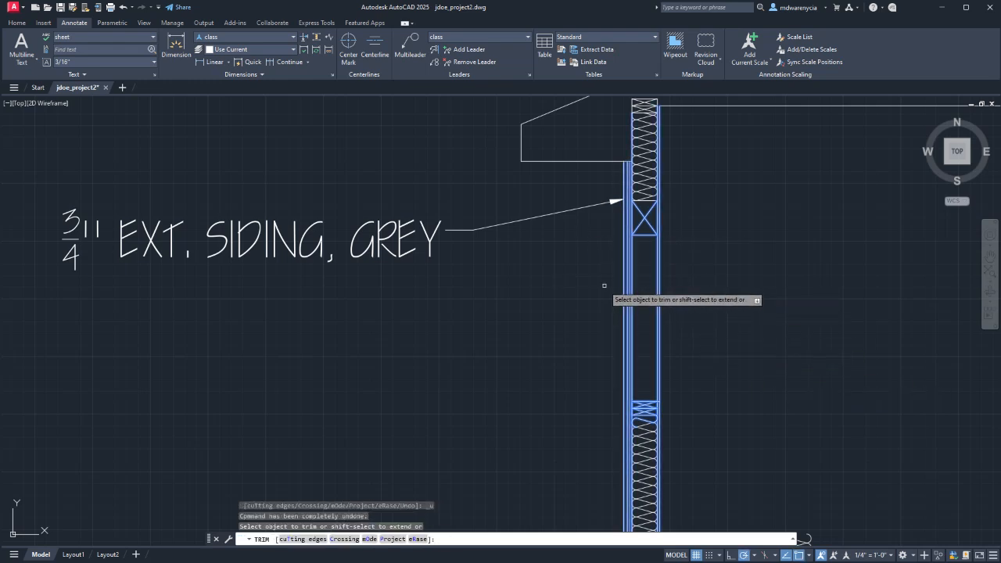
key(Escape)
key(Escape)
- Stretch both ends of the header's bottom line so it spans from the outermost siding line to the interior wall face
scroll(651, 249, up, 4)
click(623, 234)
click(612, 223)
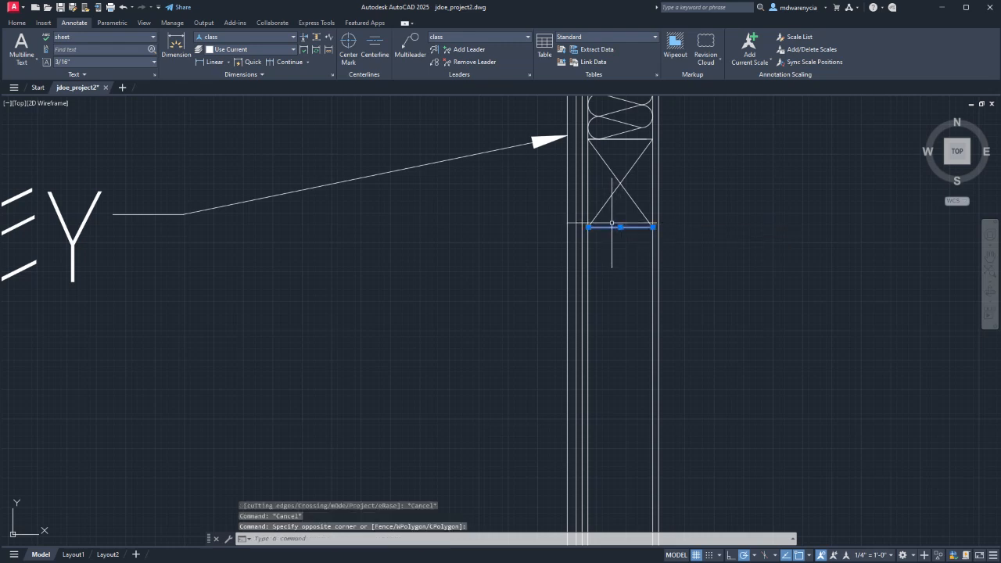
click(588, 226)
click(567, 227)
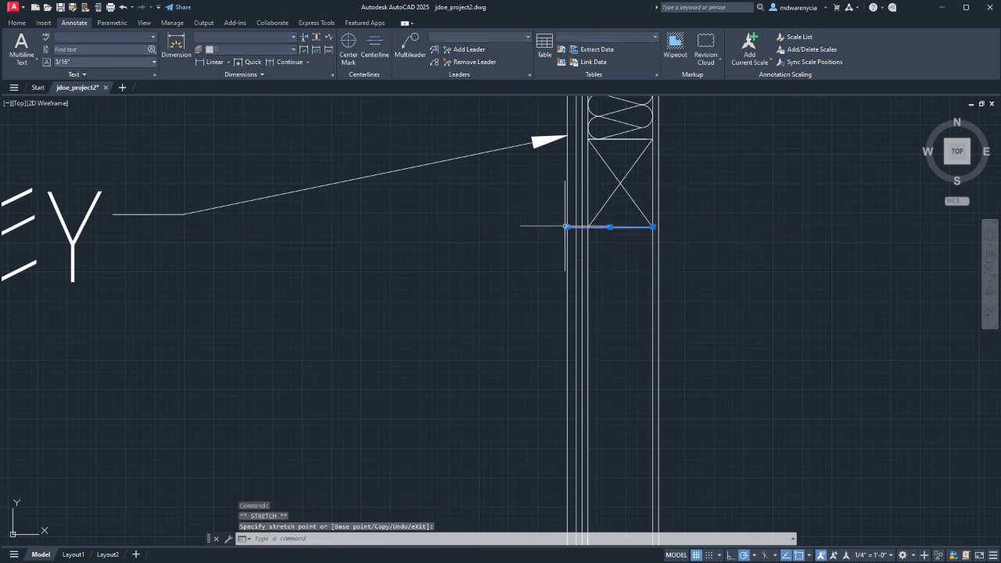
click(653, 227)
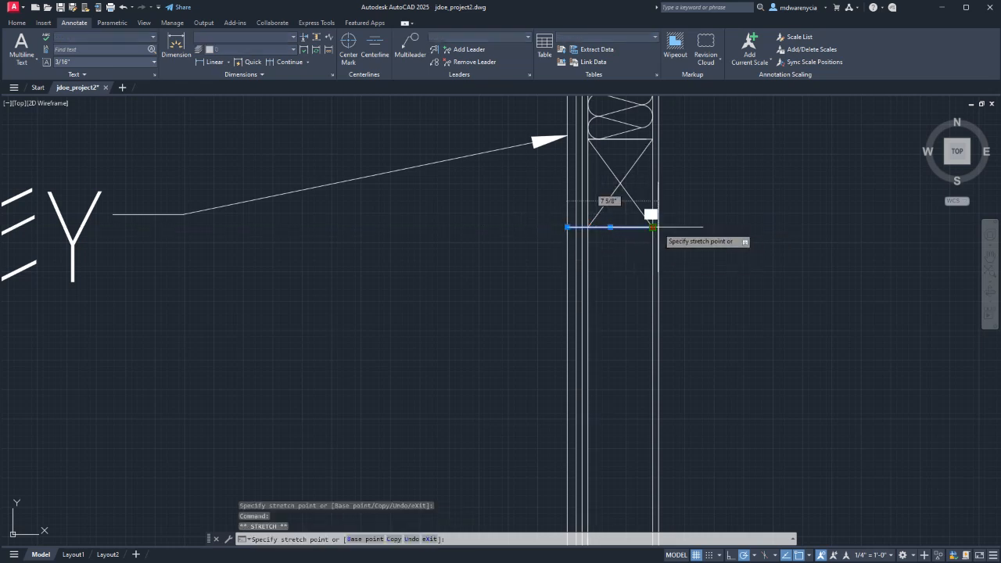
click(658, 226)
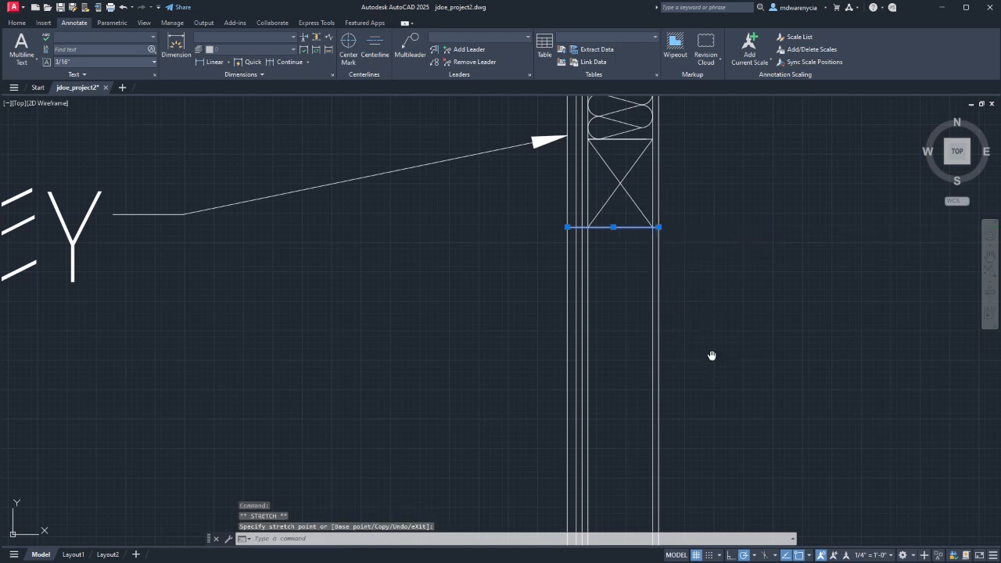
- Stretch the outer end of the sill's top line to the outermost siding line
middle_drag(712, 356, 702, 174)
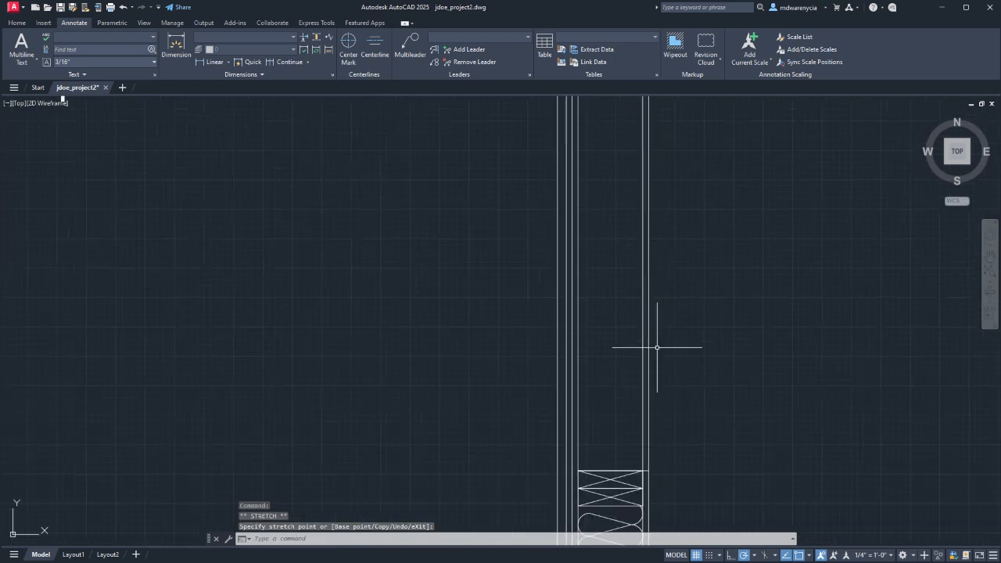
click(647, 470)
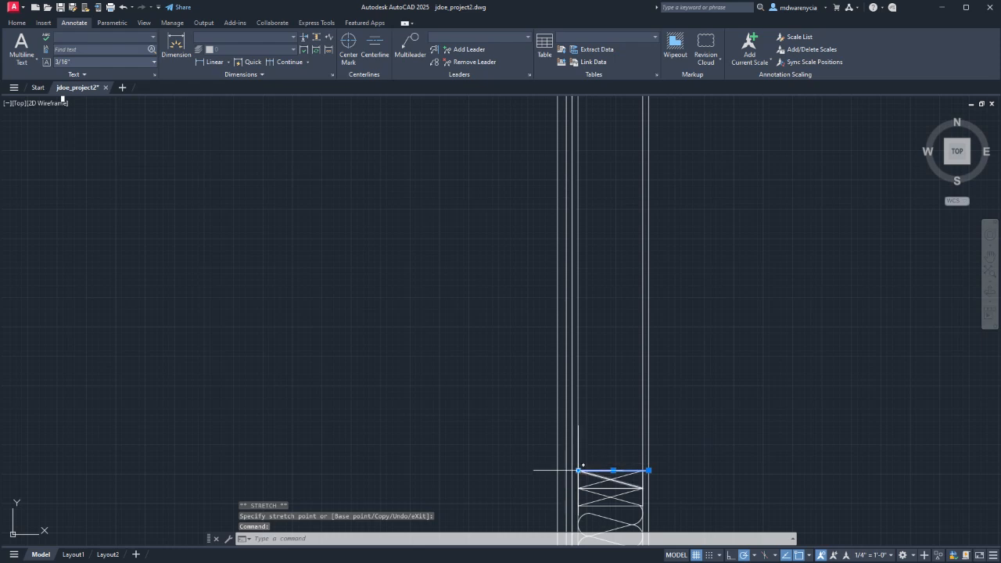
key(Escape)
key(Escape)
- Trim all the wall layer lines between the header's bottom line and the sill's top line to open the window
click(703, 477)
scroll(522, 407, down, 2)
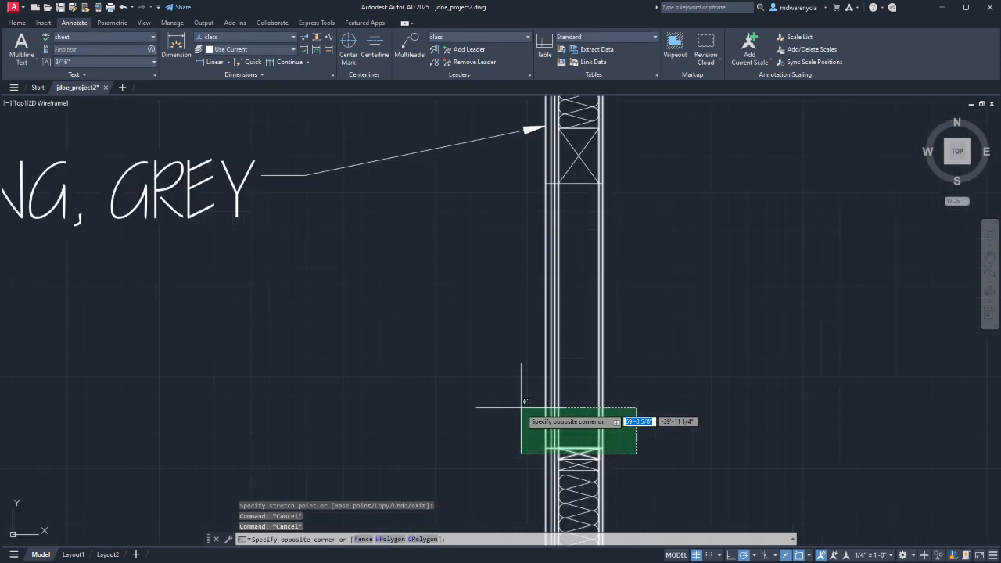
click(525, 402)
click(630, 186)
click(529, 166)
text(tr)
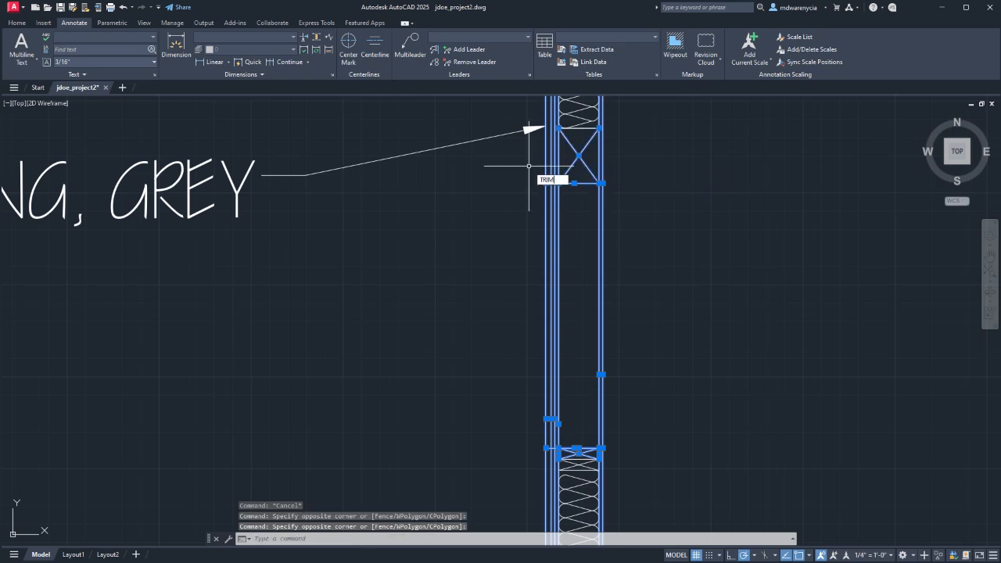
key(Return)
click(637, 231)
click(513, 273)
key(Escape)
key(Escape)
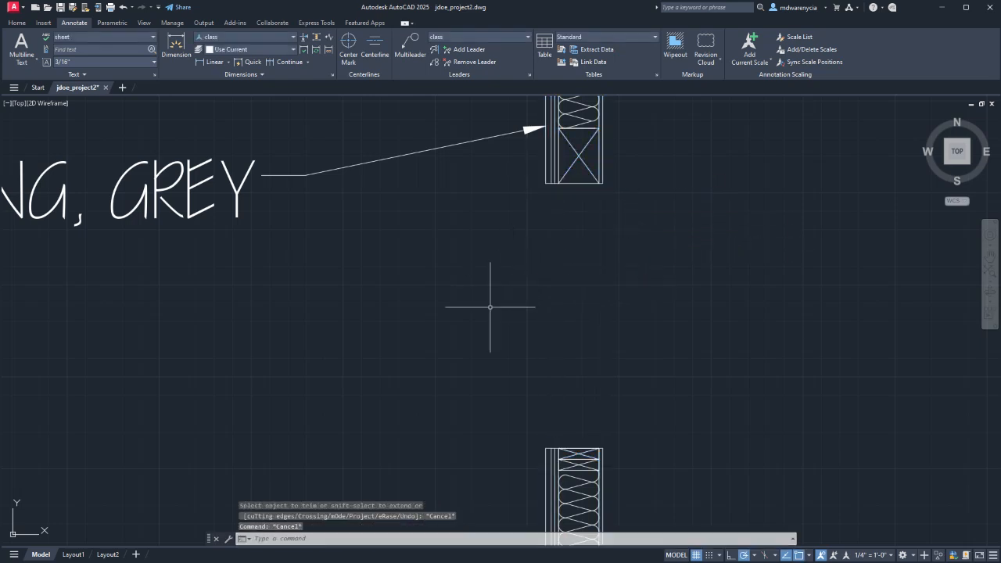
- Stretch the interior wall face line from the header's bottom corner down to the sill's top corner
middle_drag(545, 336, 678, 311)
scroll(673, 318, down, 4)
scroll(700, 297, up, 4)
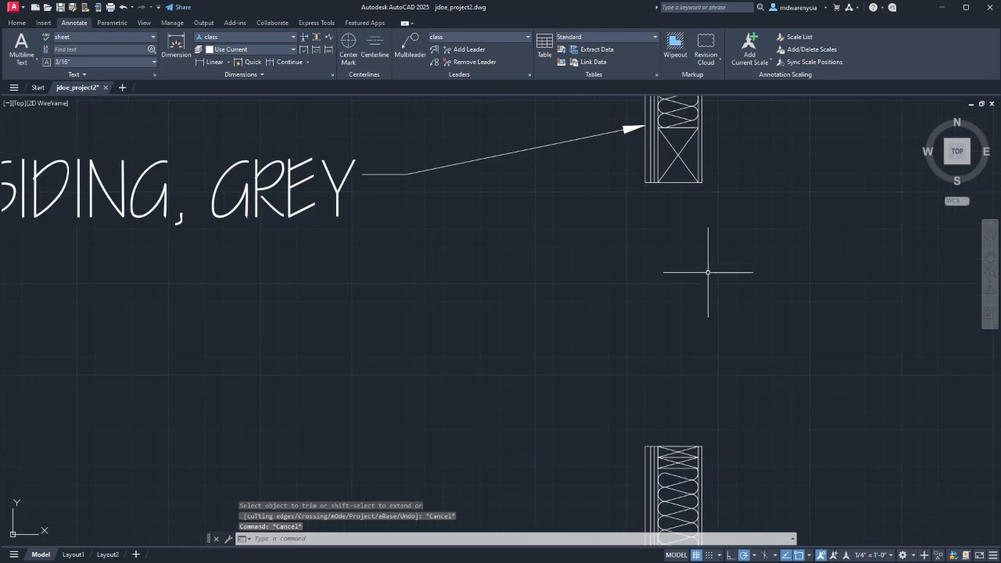
click(702, 179)
click(701, 182)
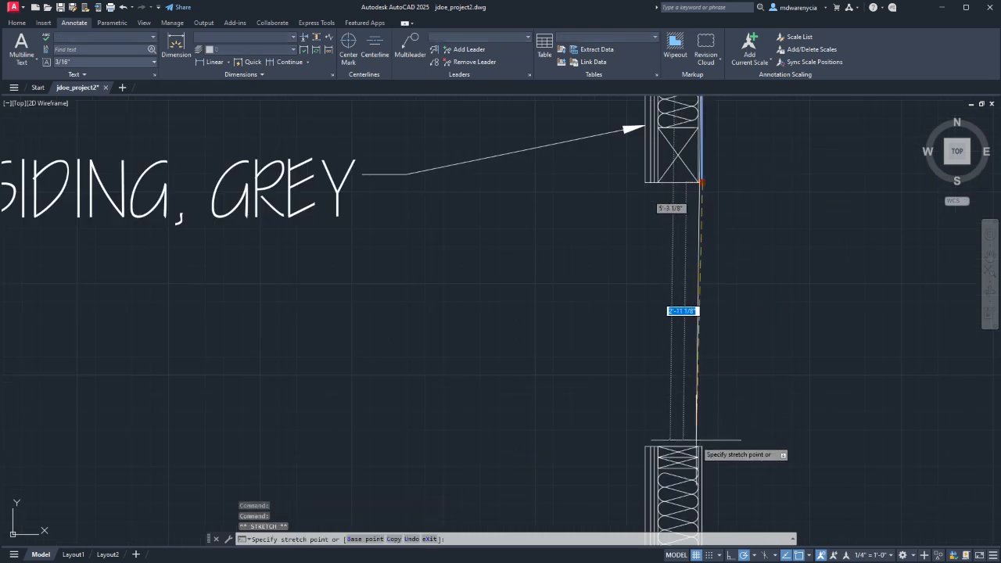
click(701, 446)
key(Escape)
- Stretch the outermost siding line from the sill's top corner up to the header's bottom corner
click(643, 458)
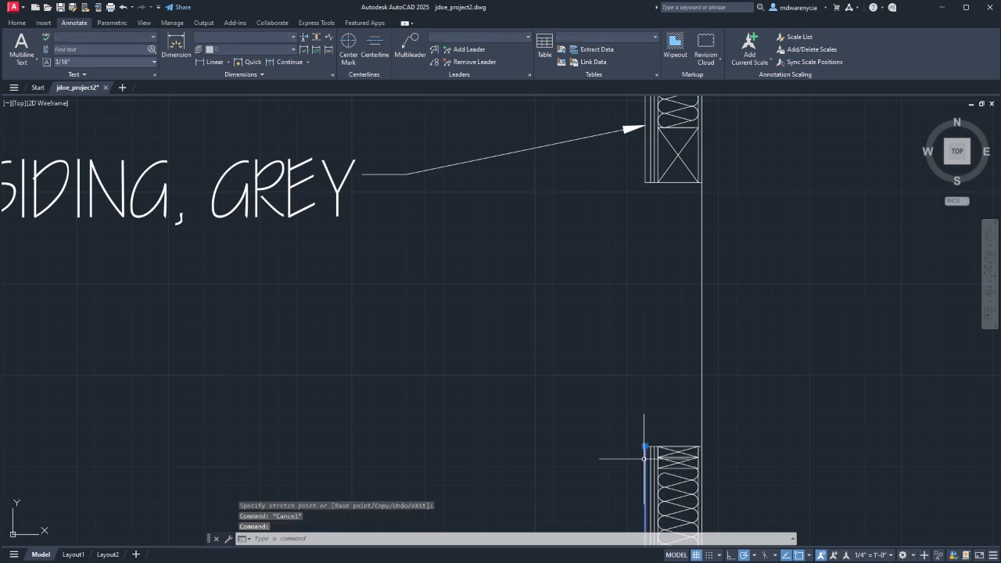
click(645, 447)
click(645, 182)
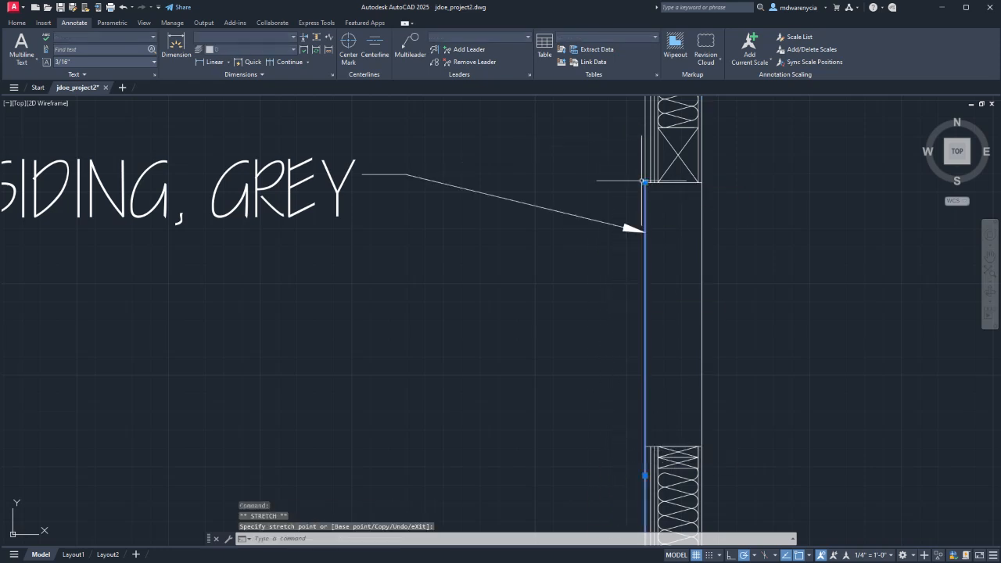
key(Escape)
- Move the siding multileader's arrowhead back up the outermost siding line, beside the header
click(602, 237)
click(586, 220)
middle_drag(604, 233, 569, 318)
click(610, 316)
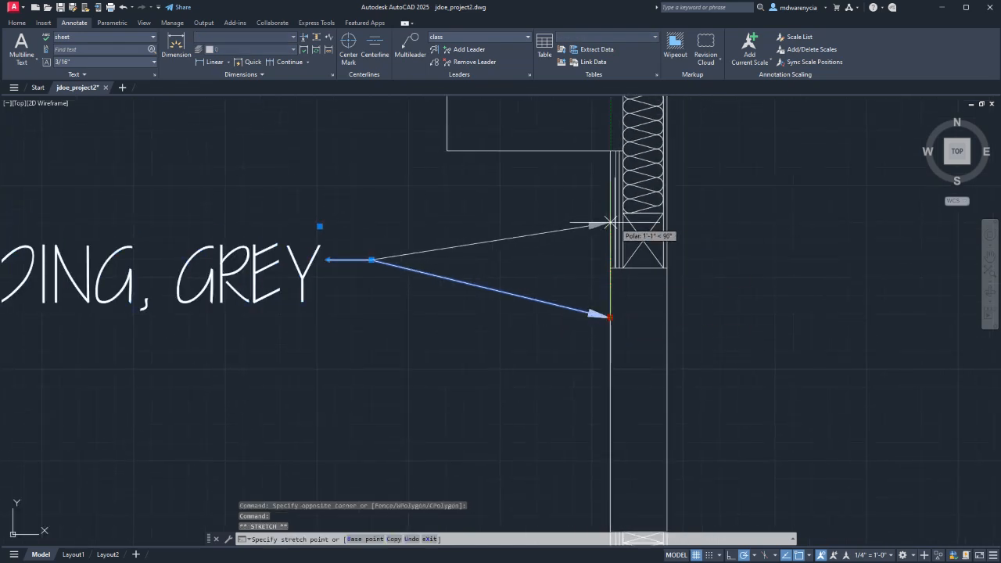
click(611, 230)
- Move the siding multileader's landing and text straight up by about 1'-3 1/2"
scroll(484, 369, down, 4)
middle_drag(426, 396, 484, 340)
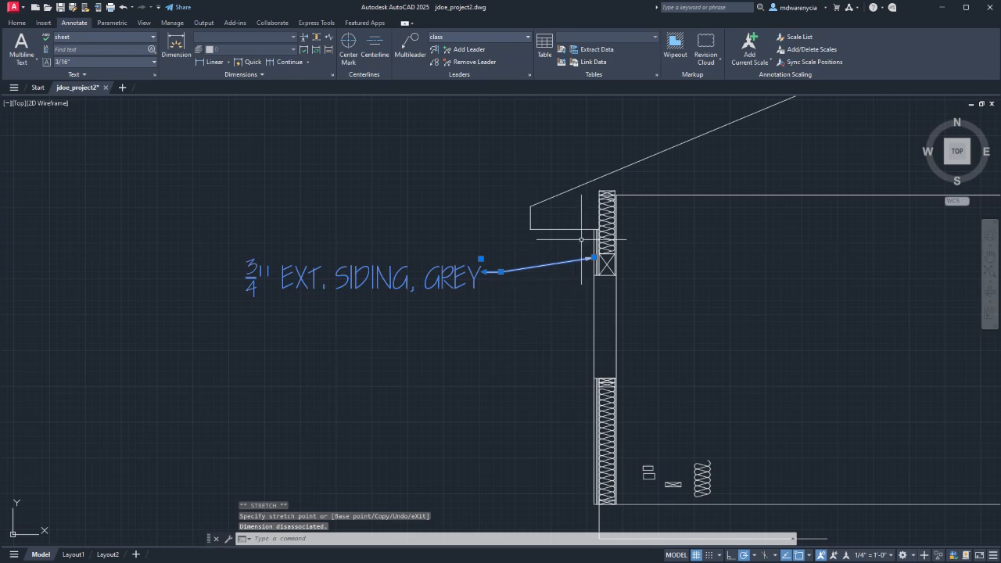
scroll(582, 239, up, 4)
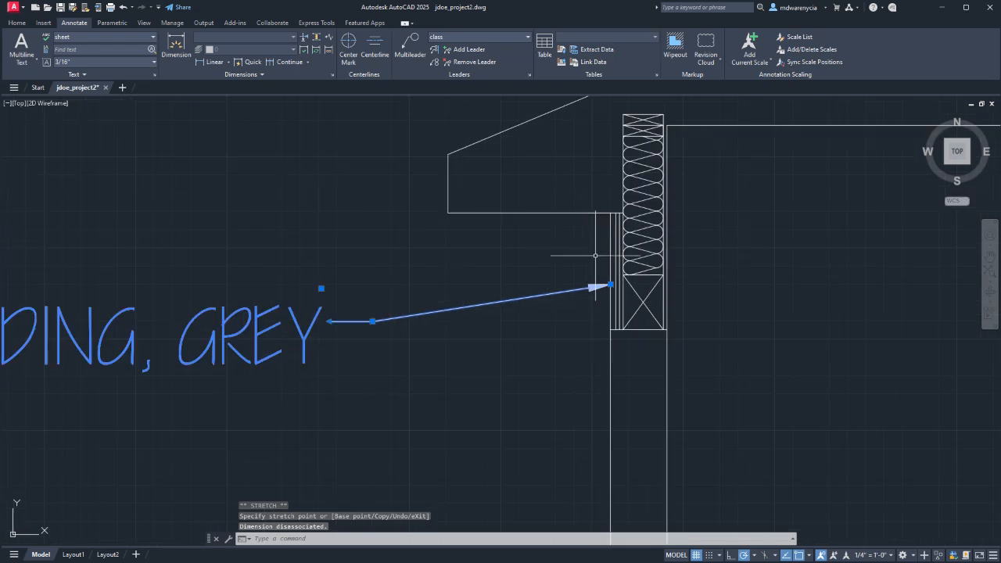
click(372, 320)
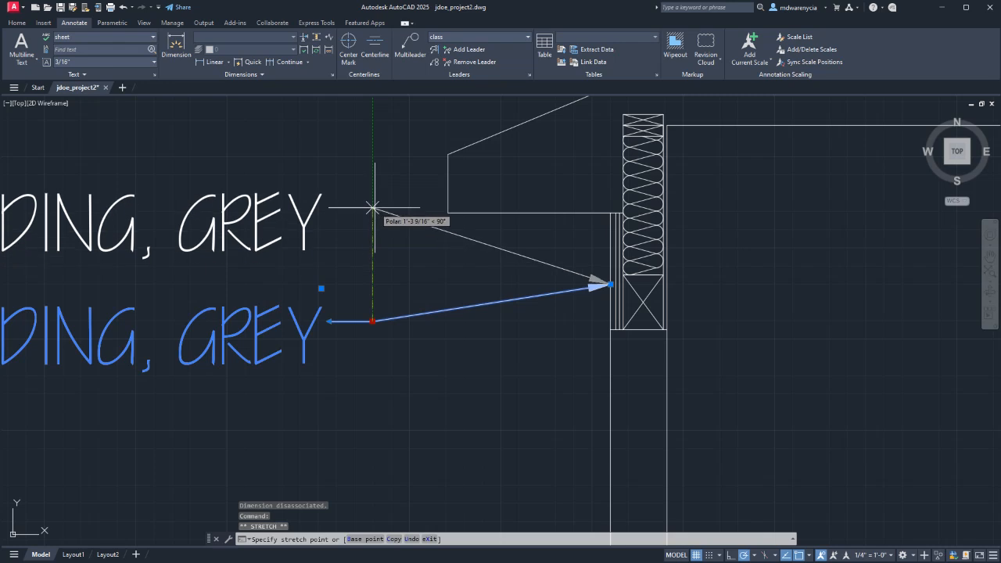
click(372, 209)
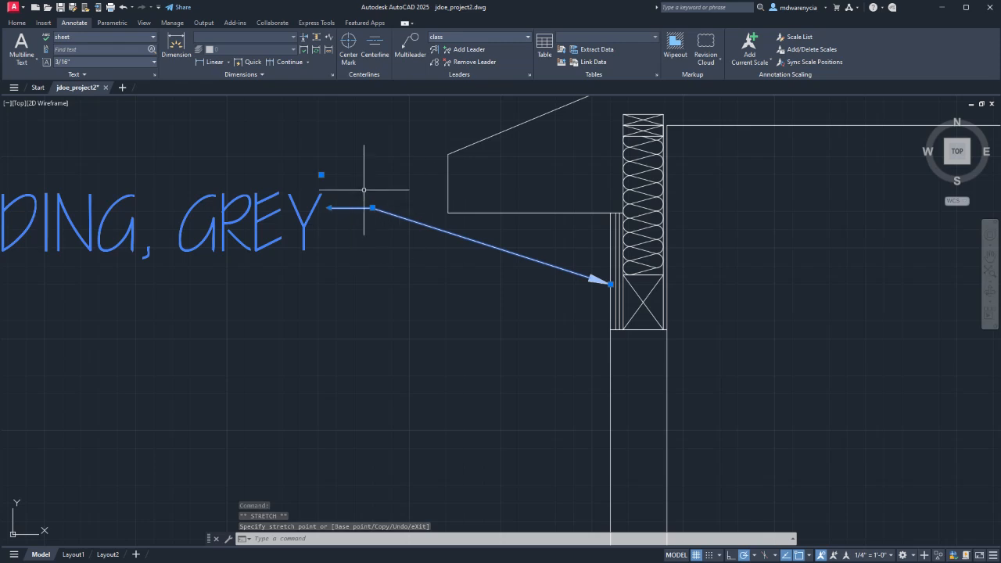
- Place a trial multileader on the line behind the siding near the header's bottom, leave its text empty, and delete it
click(410, 48)
scroll(614, 316, up, 2)
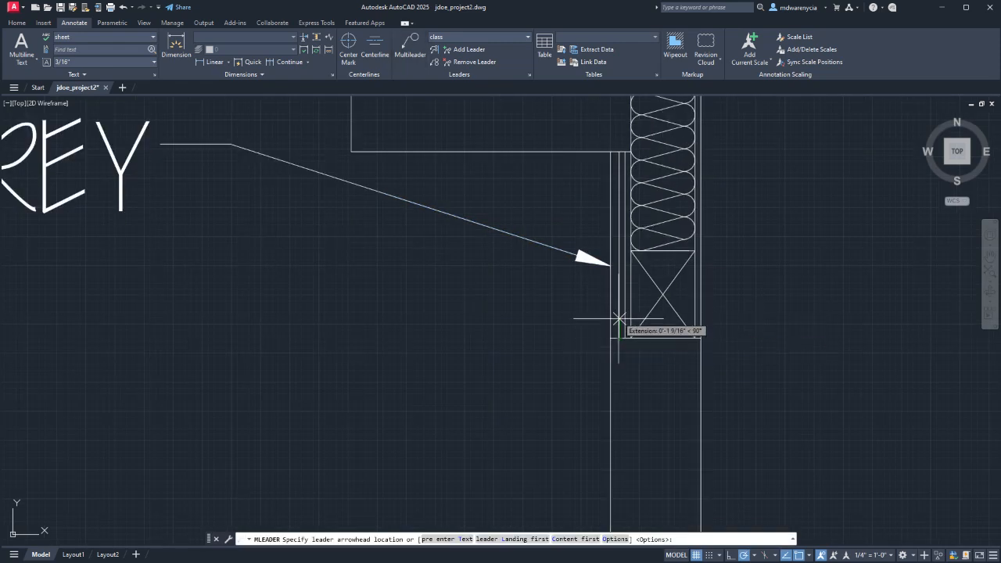
click(617, 319)
scroll(520, 367, down, 1)
middle_drag(348, 383, 625, 331)
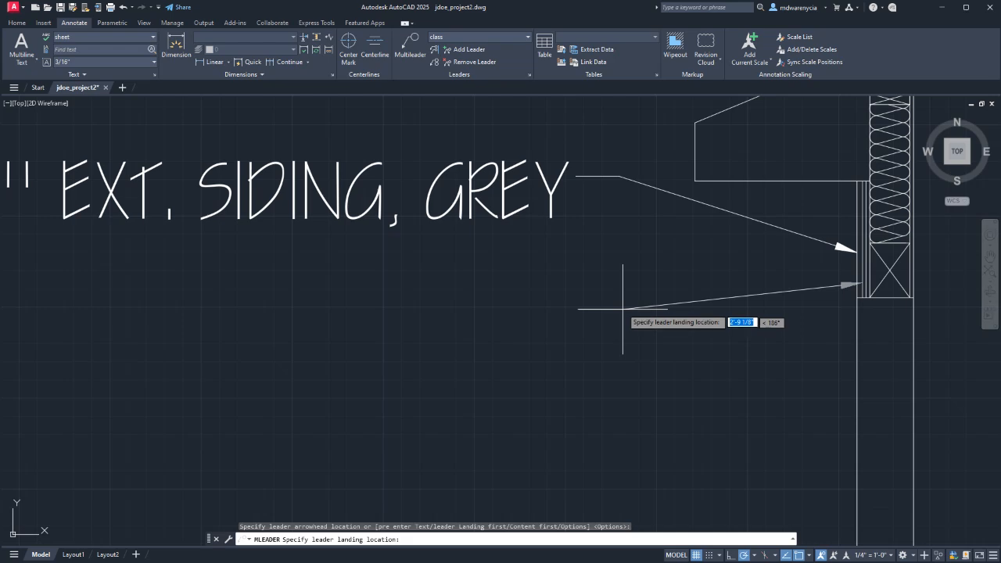
click(619, 178)
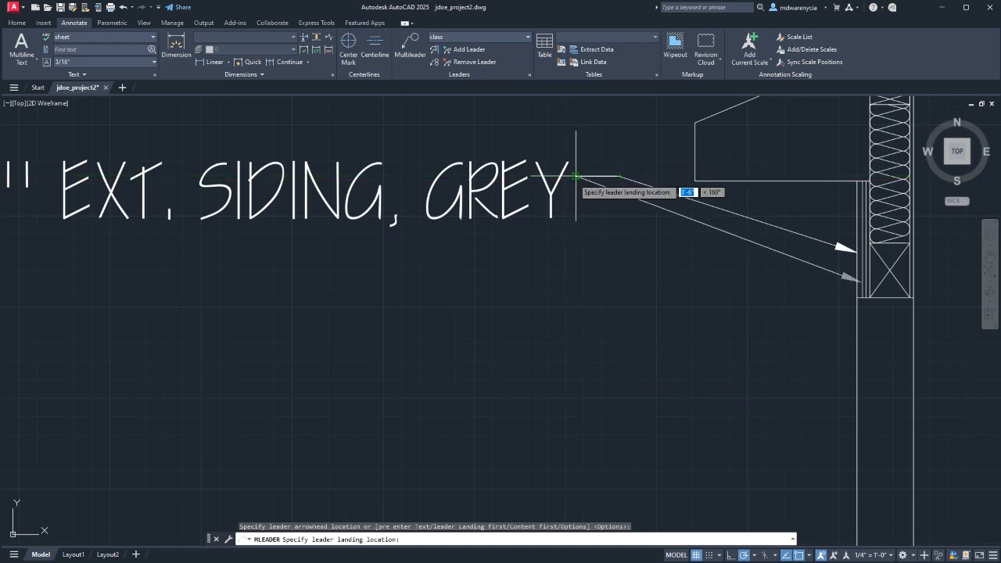
click(576, 369)
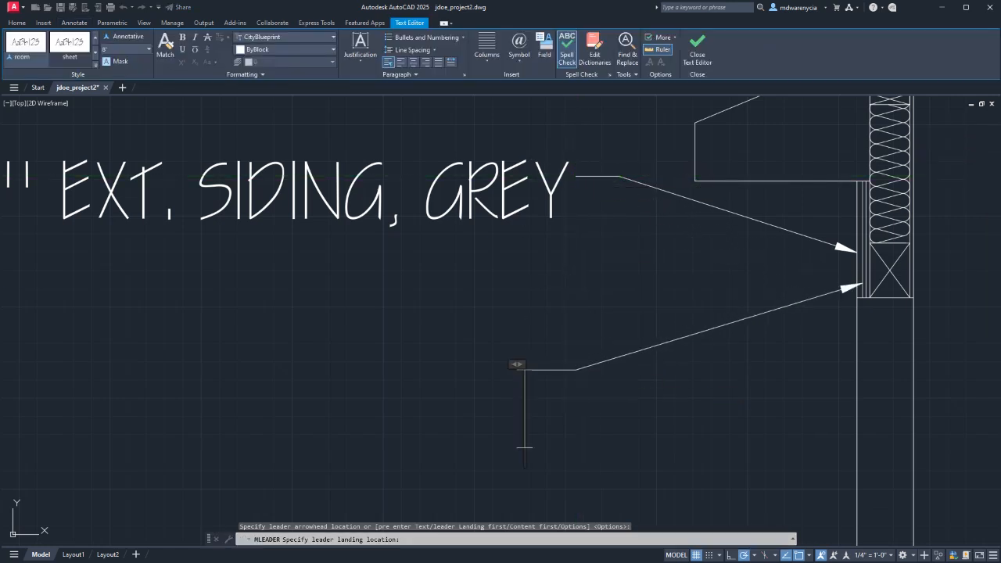
click(697, 48)
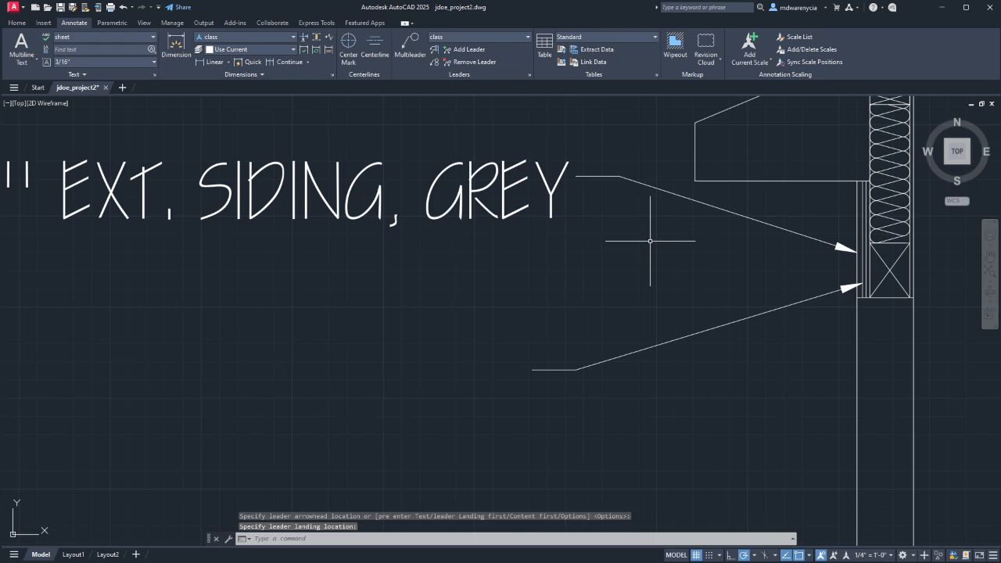
click(618, 356)
key(Delete)
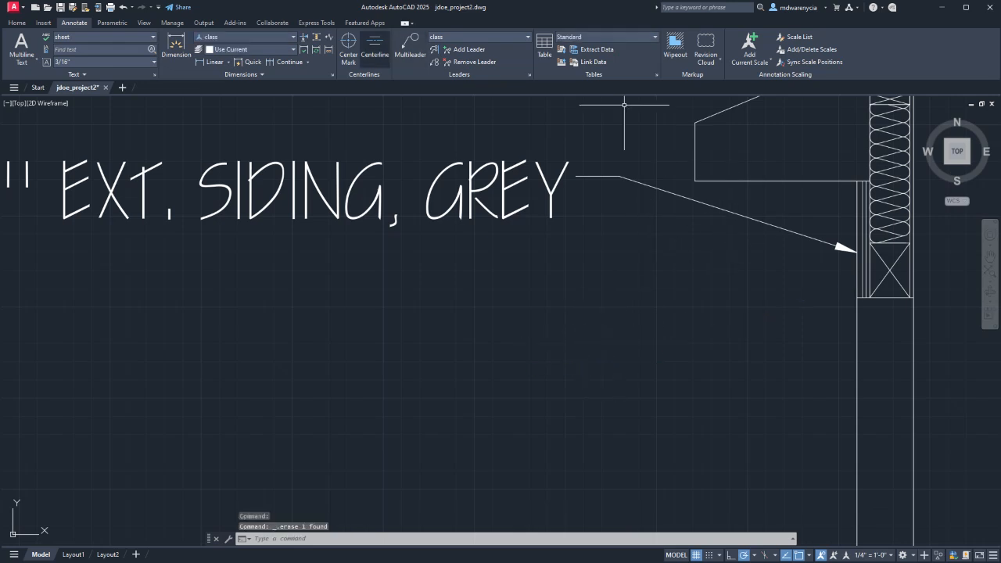
- Place a multileader on the line behind the siding near the header's bottom, with its landing aligned below the siding note's landing
click(410, 45)
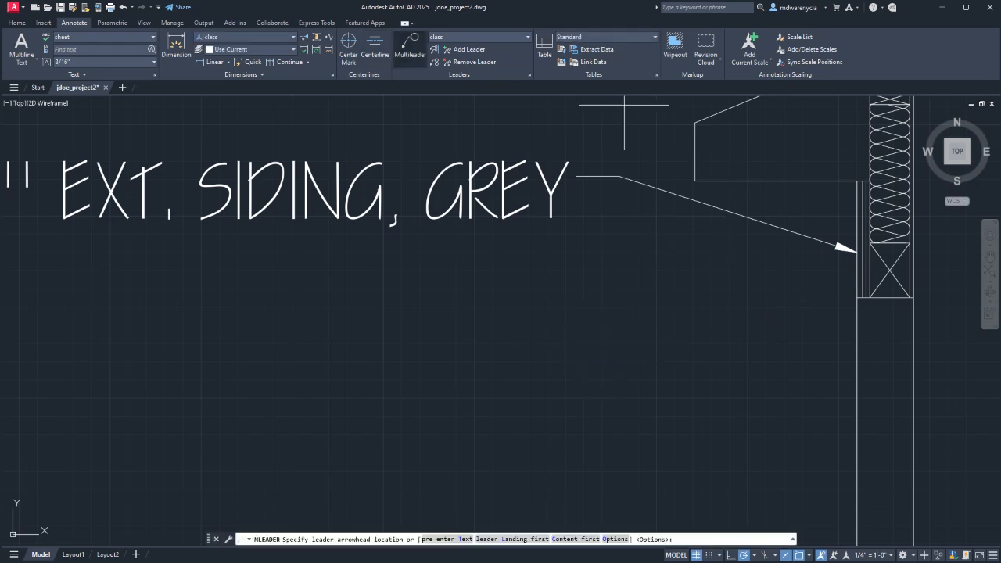
click(862, 284)
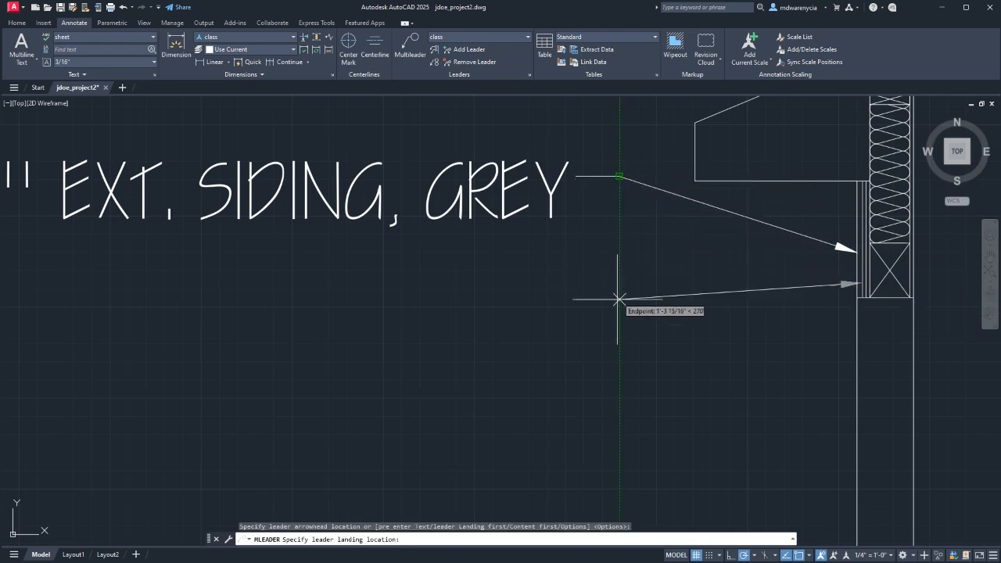
click(619, 348)
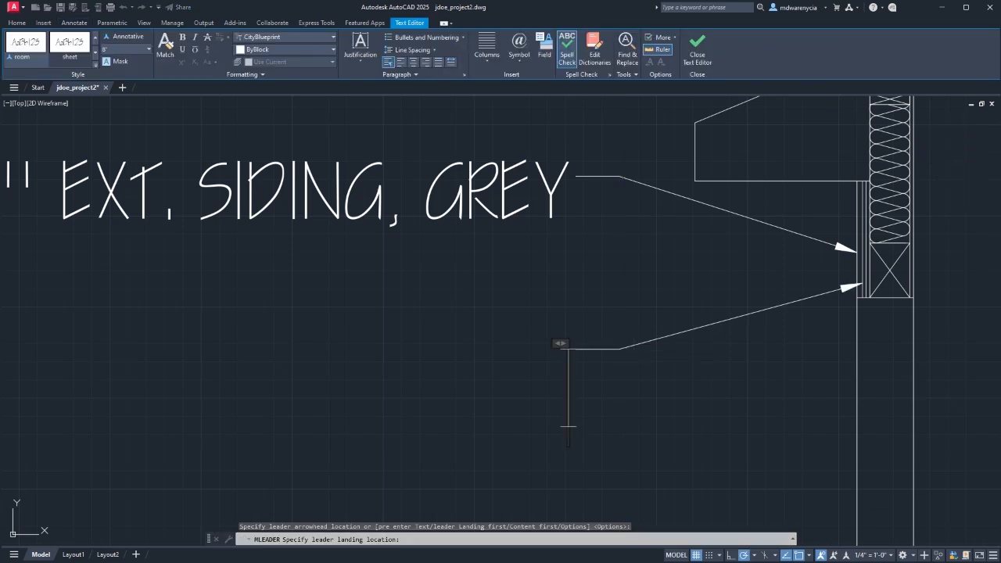
- Begin the new multileader's text with 1/2" as a stacked fraction followed by FURRI
text(1/2)
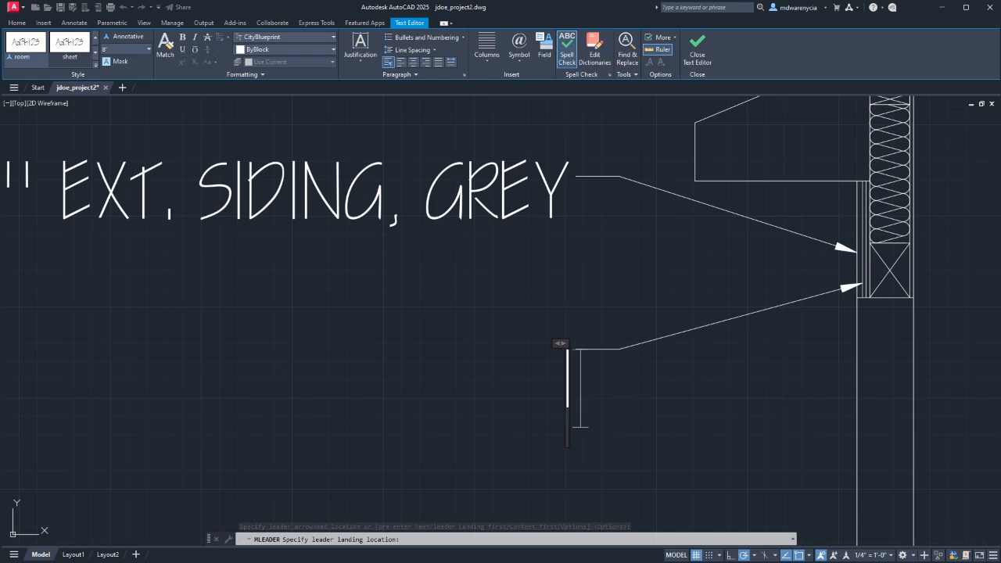
key(BackSpace)
key(BackSpace)
key(BackSpace)
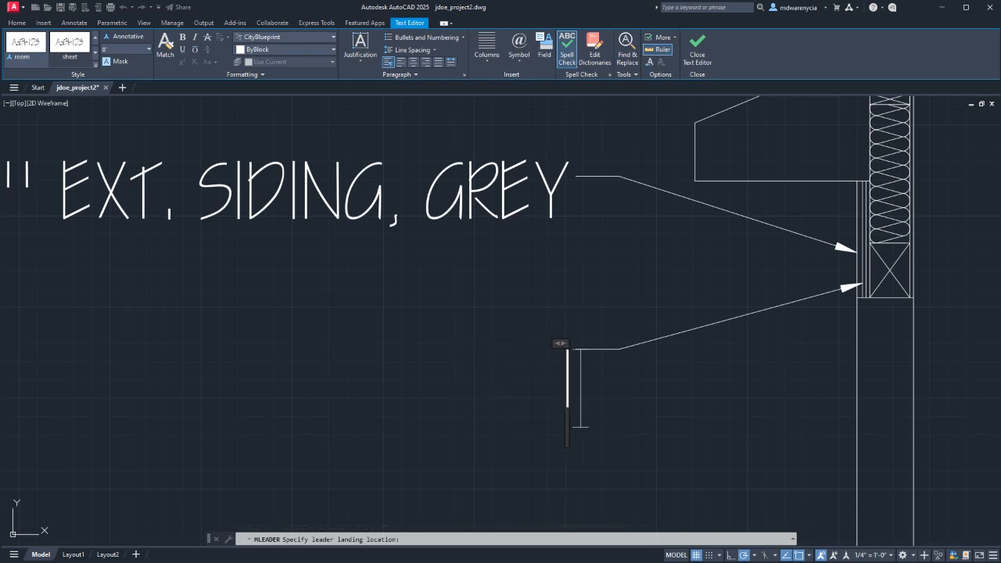
text(1/2)
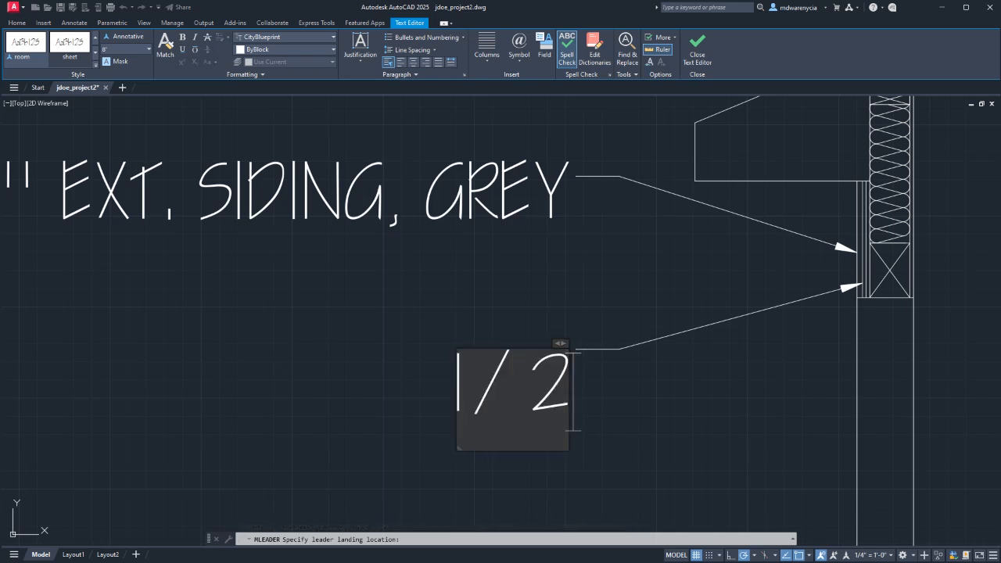
text(" FURRIN)
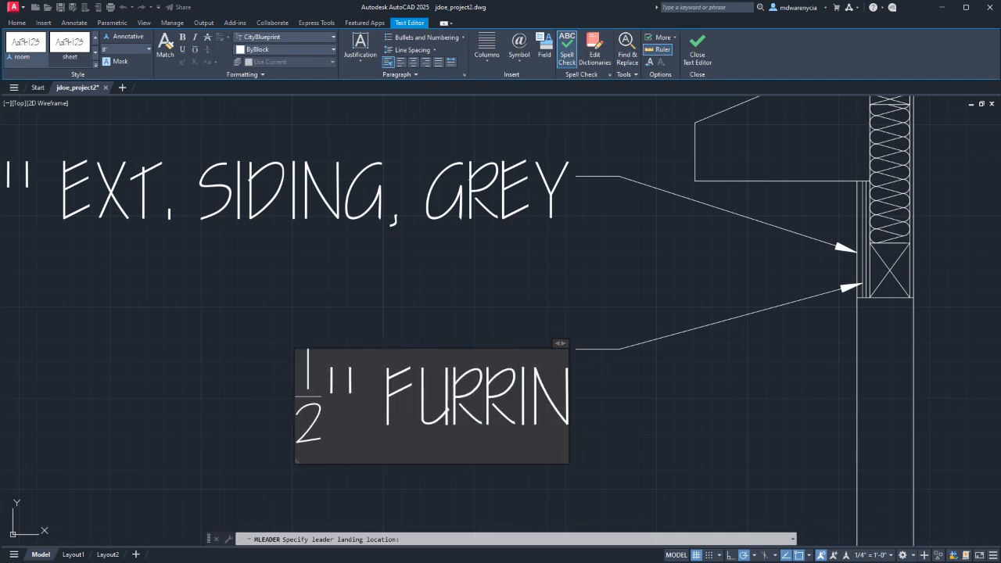
key(BackSpace)
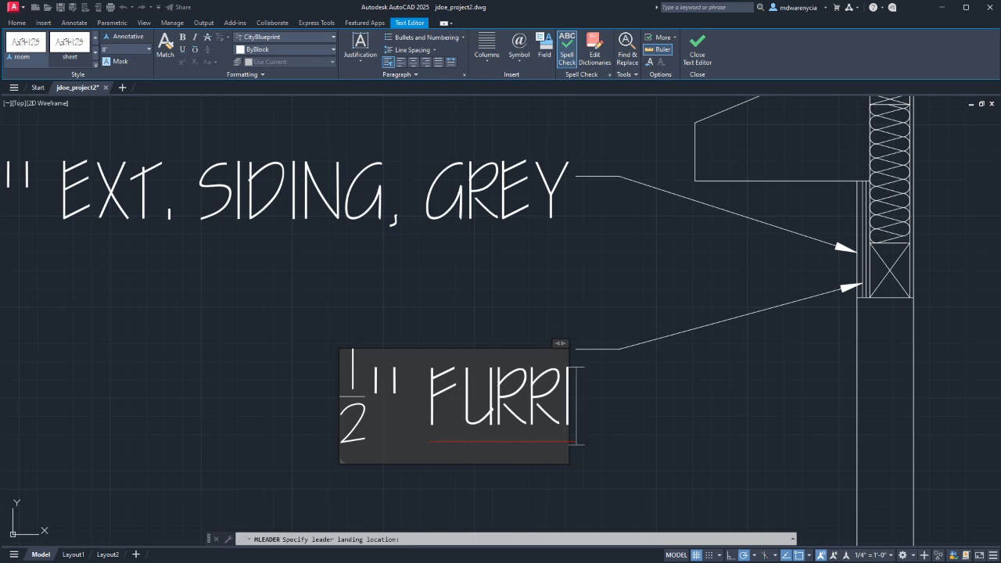
- Switch to the browser to check the furring callout in the wall section reference image, and return to AutoCAD
key(alt+Tab)
key(ctrl+Tab)
key(ctrl+shift+Tab)
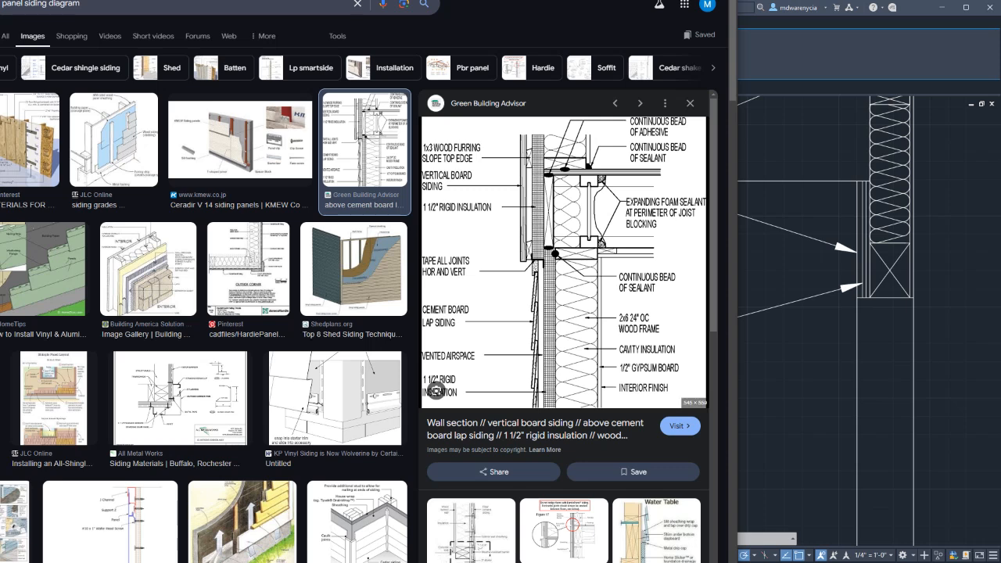
key(alt+Tab)
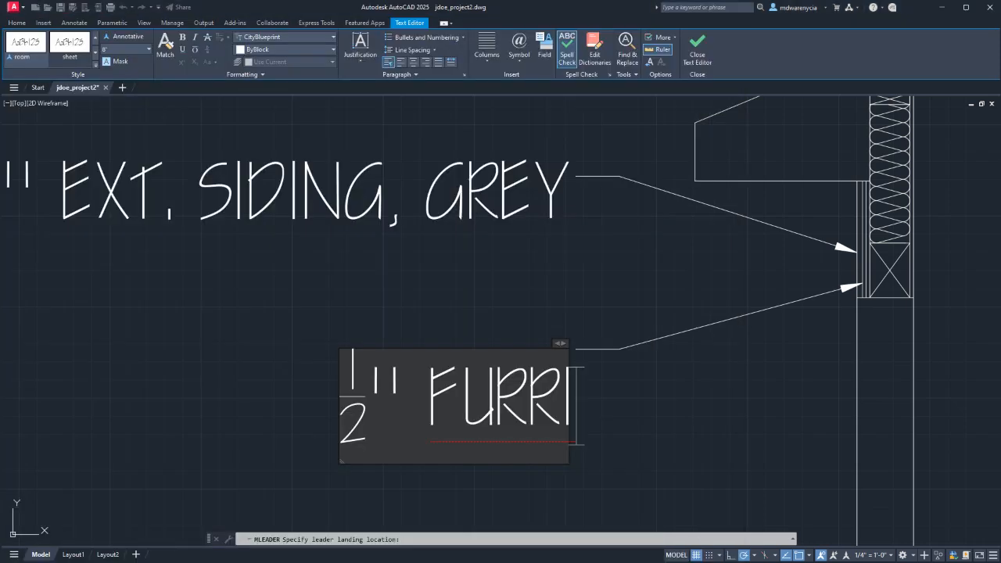
- Complete the multileader's text as 1/2" FURRING and close the text editor
text(NG)
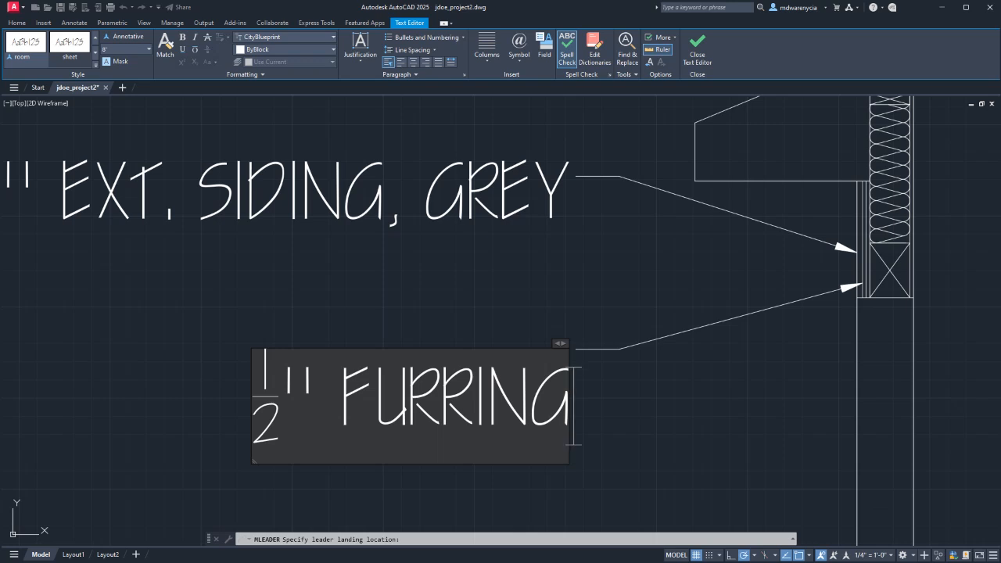
key(Return)
key(BackSpace)
click(697, 50)
scroll(580, 293, down, 7)
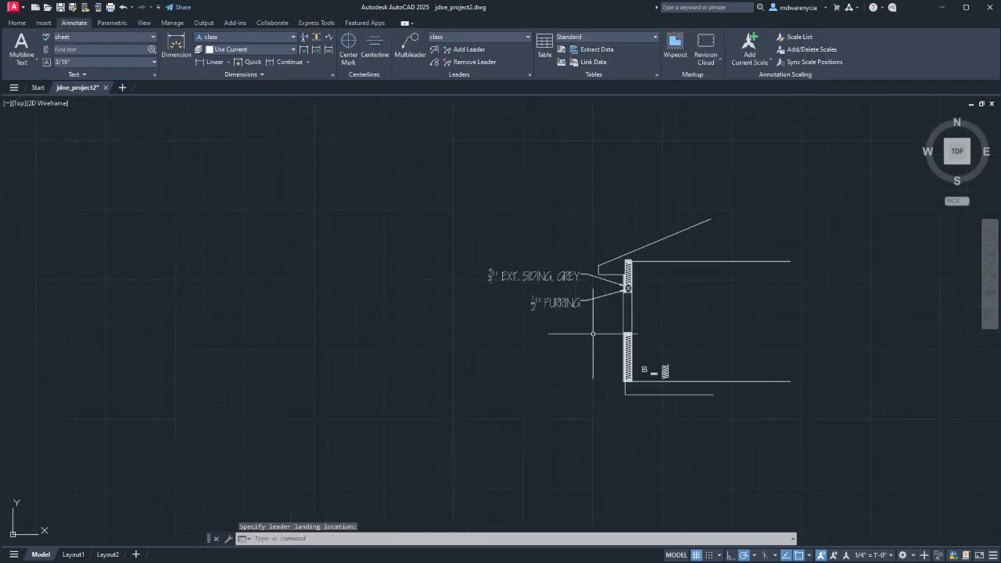
key(Escape)
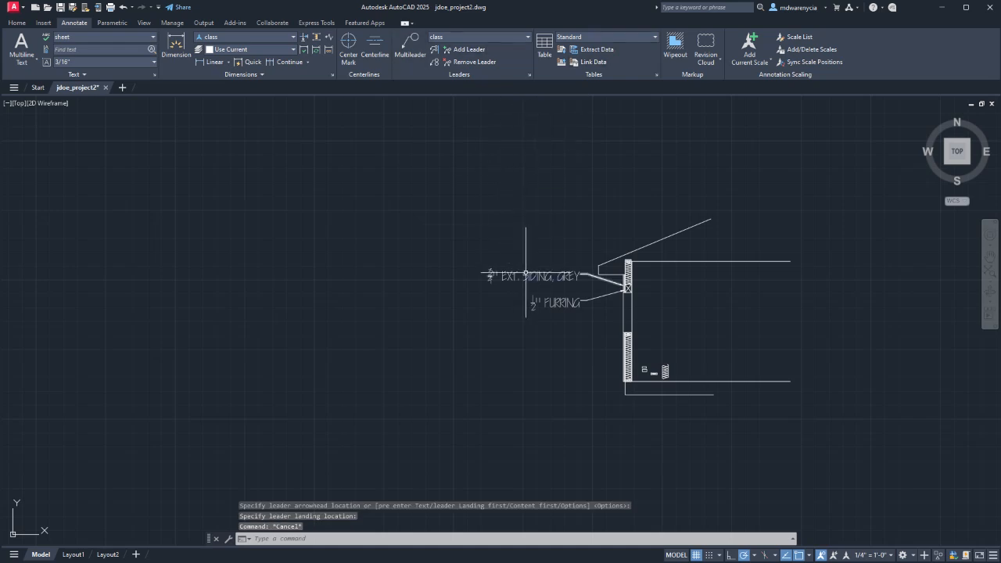
- Review the class multileader style's leader structure, content and leader format settings, leaving them as they are
click(485, 37)
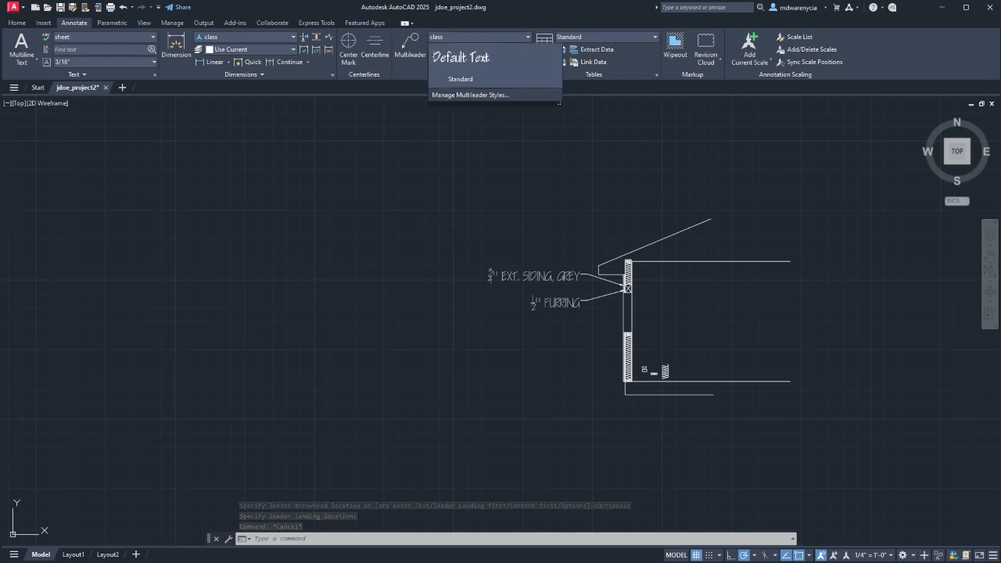
click(472, 149)
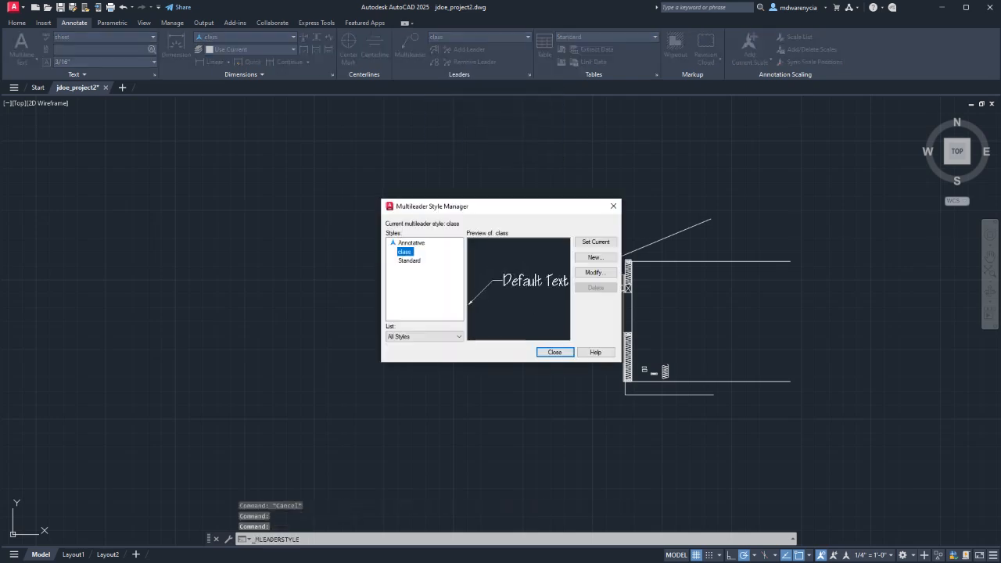
click(595, 272)
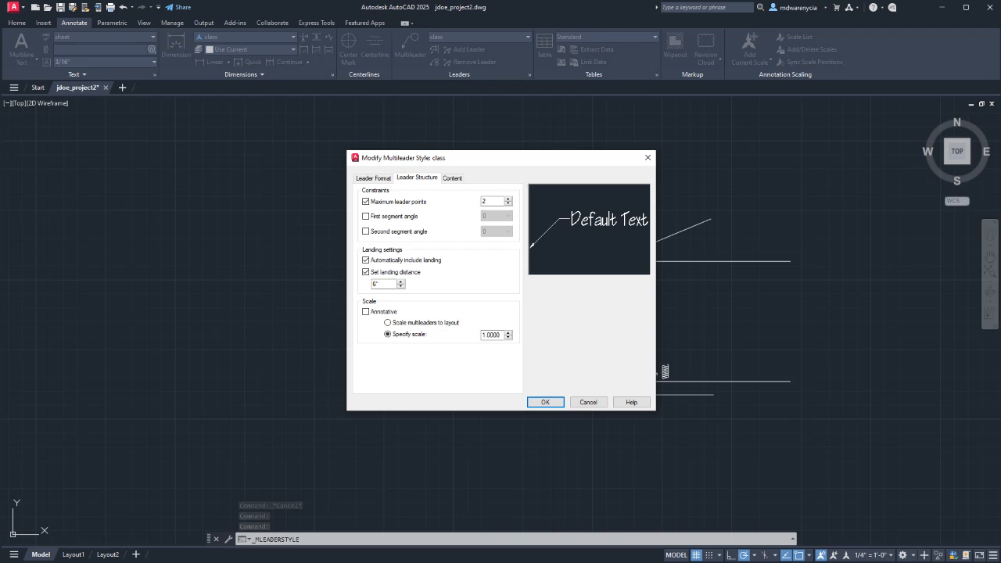
click(452, 178)
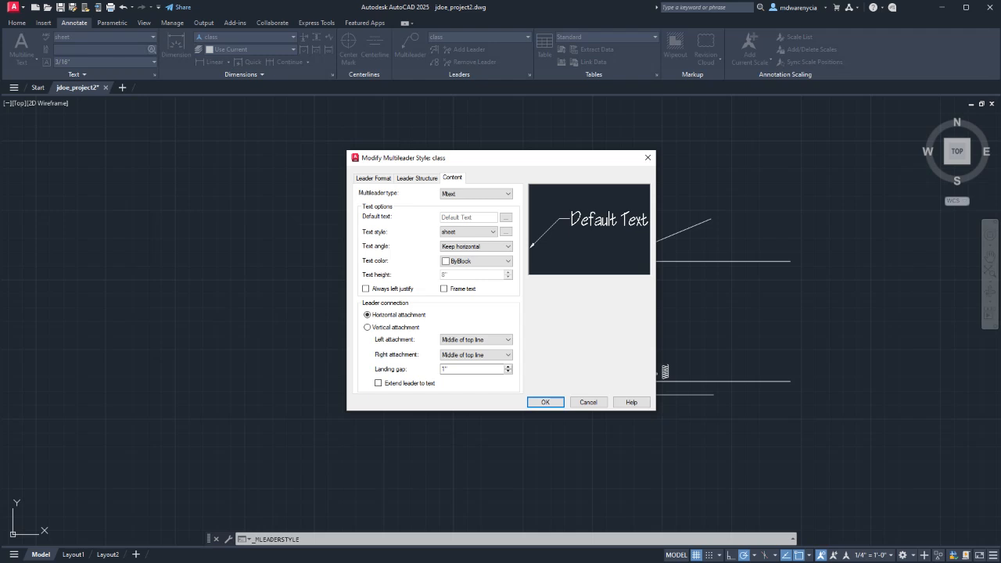
click(477, 194)
click(476, 195)
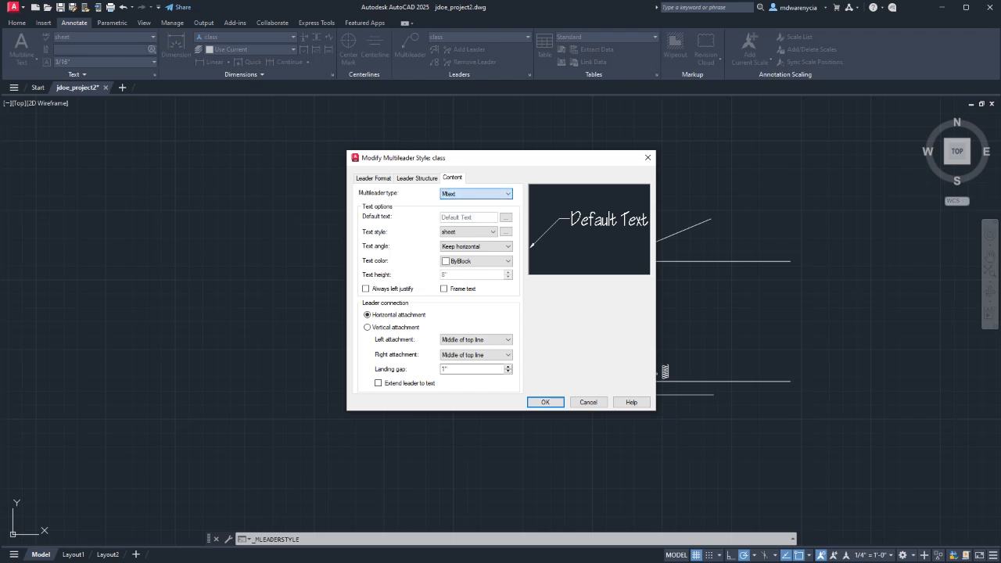
click(374, 178)
key(Return)
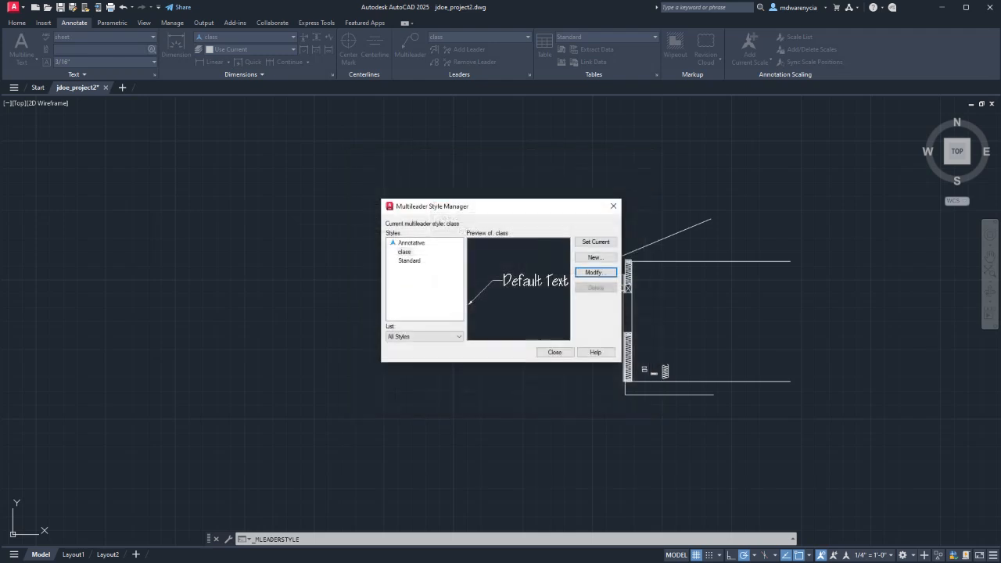
click(554, 352)
- Move the furring multileader's landing and text straight up, closer to the siding note
middle_drag(559, 352, 373, 299)
scroll(355, 239, up, 5)
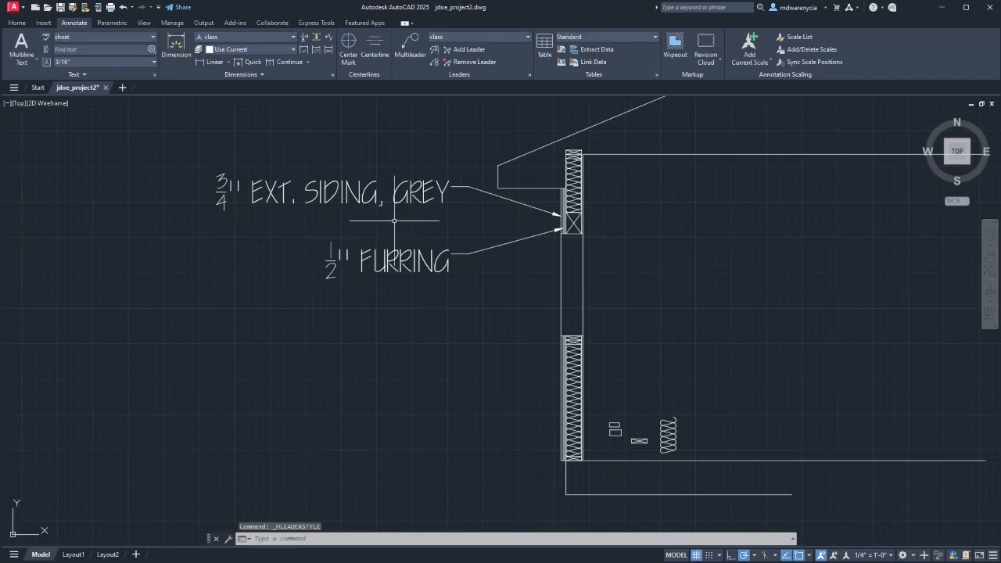
click(543, 251)
click(450, 248)
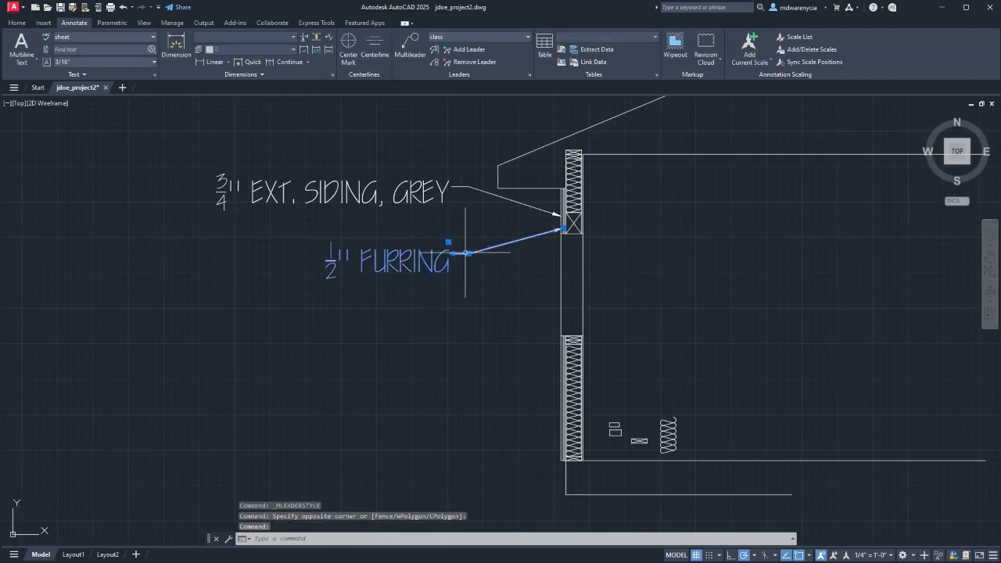
click(467, 253)
click(467, 238)
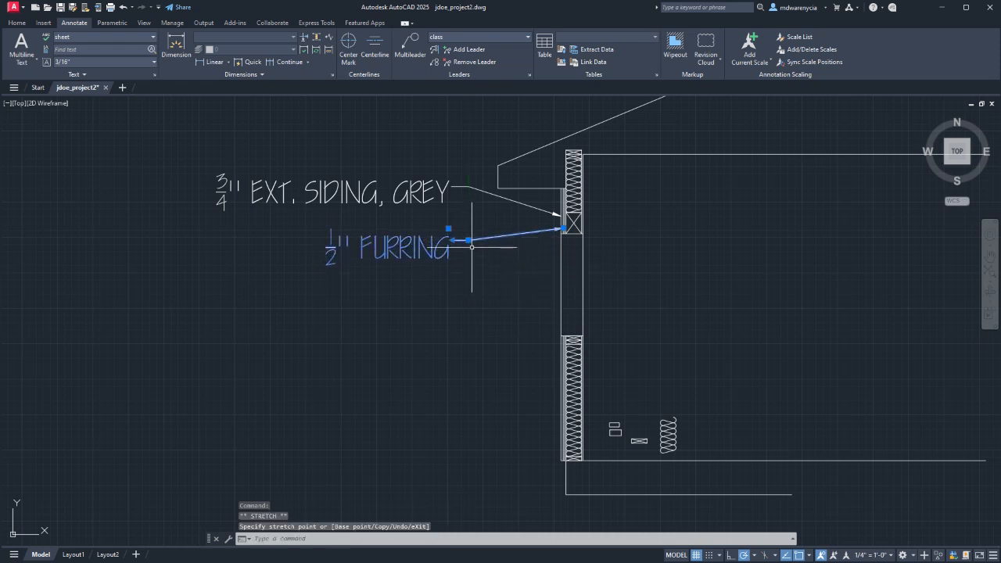
key(Escape)
- Place a multileader on the membrane line behind the furring at the window sill's top, its landing aligned below the furring note's landing
scroll(541, 238, up, 8)
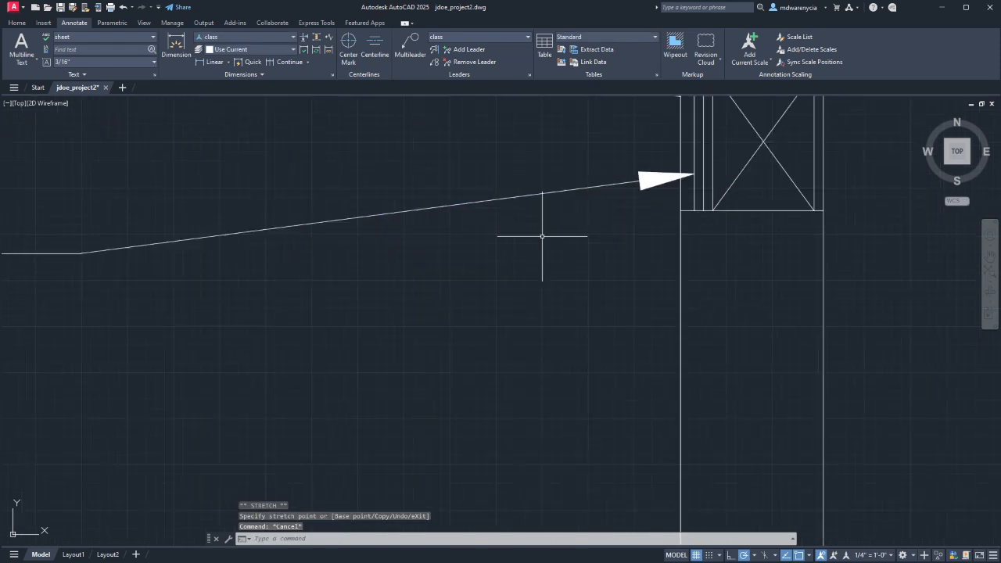
scroll(679, 193, down, 5)
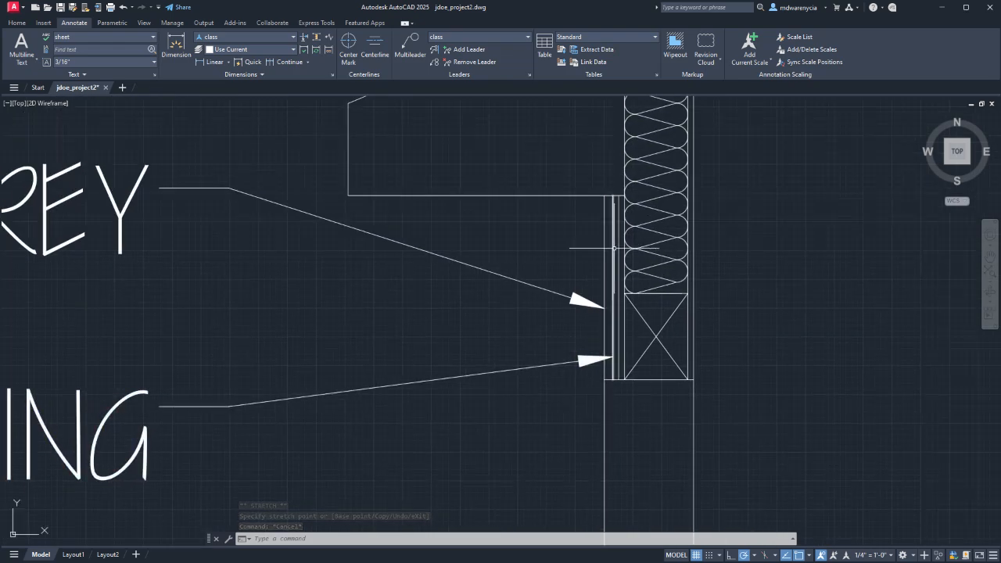
scroll(425, 188, down, 5)
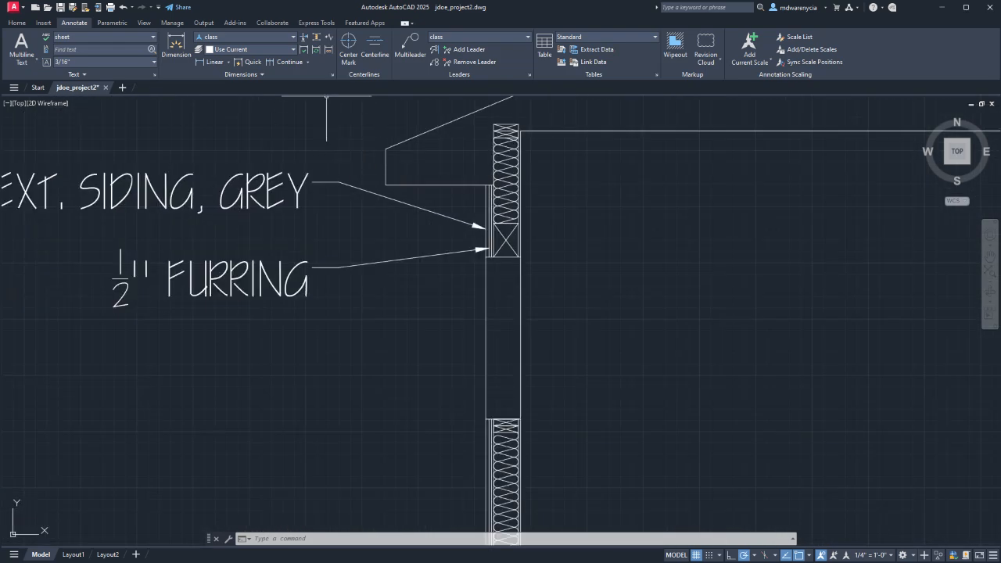
click(410, 47)
scroll(490, 363, up, 3)
scroll(491, 363, up, 2)
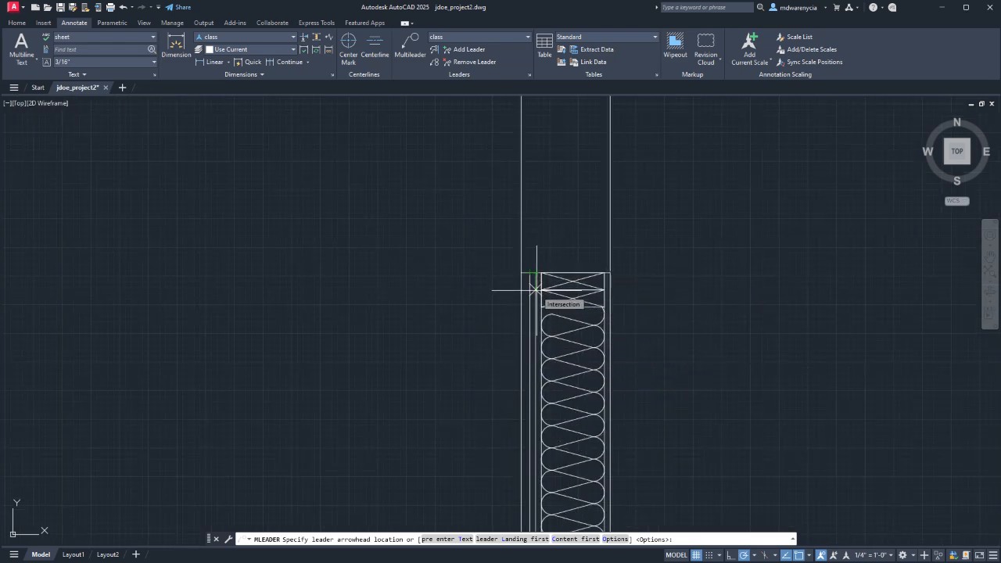
click(534, 285)
scroll(487, 393, down, 4)
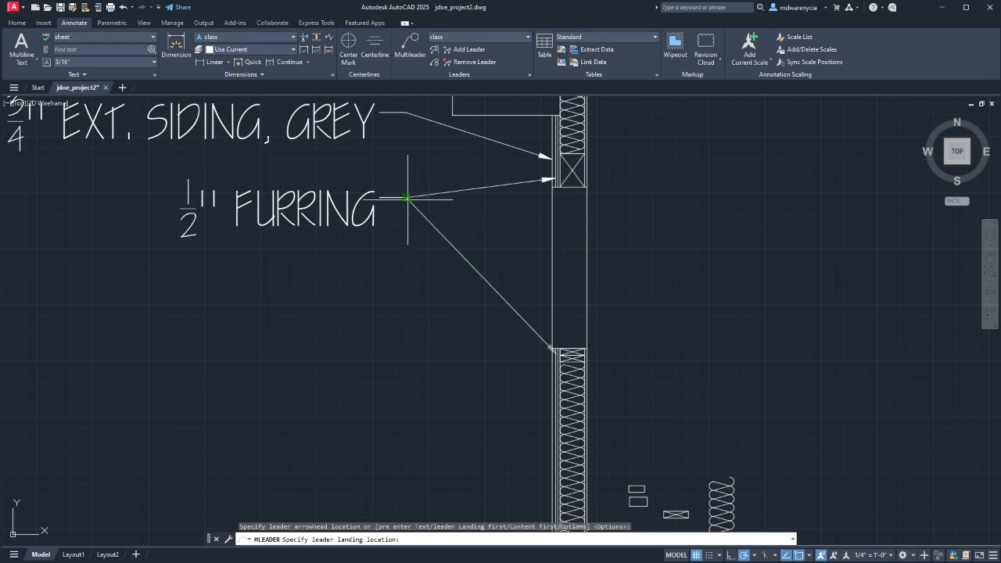
click(405, 309)
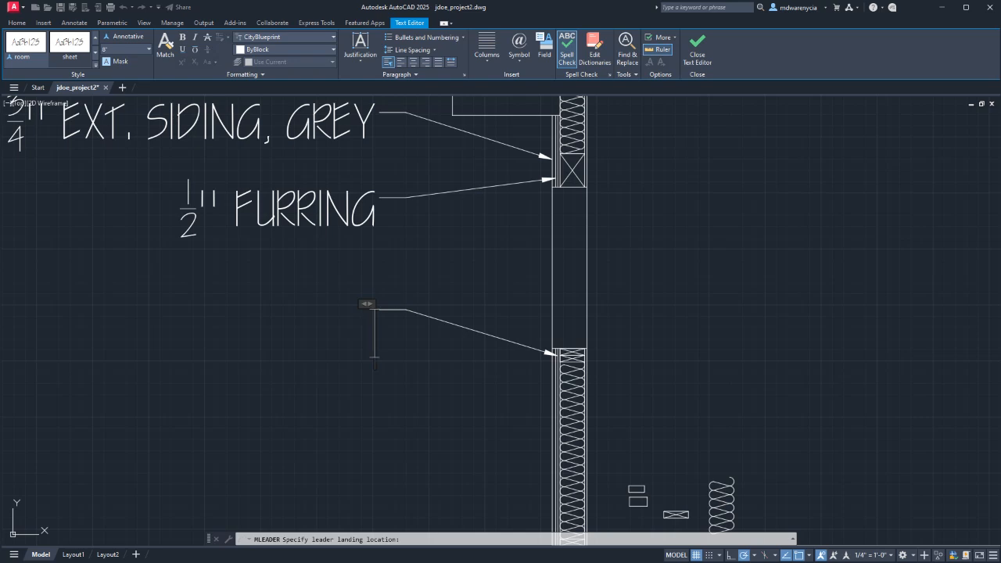
- Enter WATERPROOF MEMBRANE as the sill multileader's text and close the text editor
text(WATERPR)
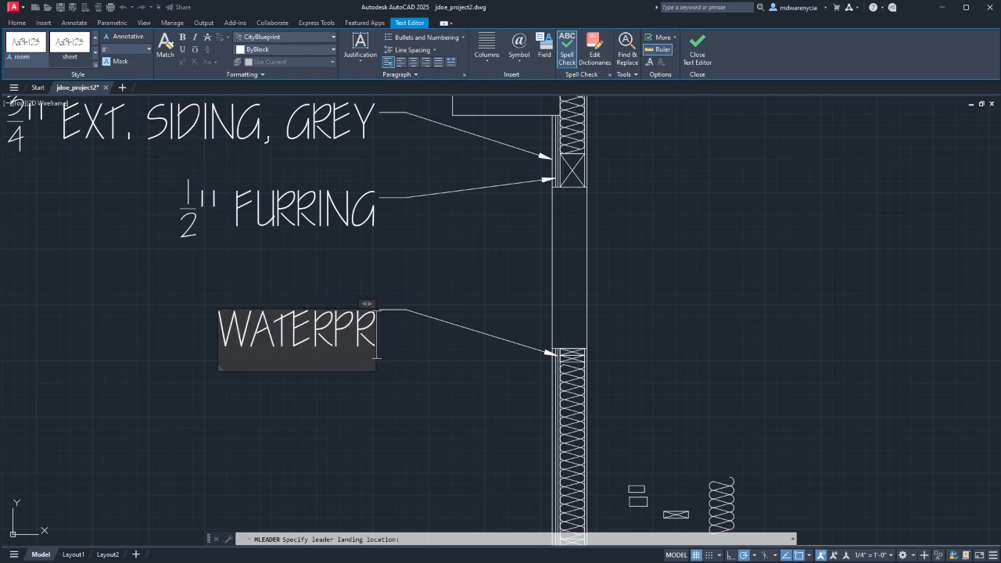
key(BackSpace)
text(OO)
key(BackSpace)
key(BackSpace)
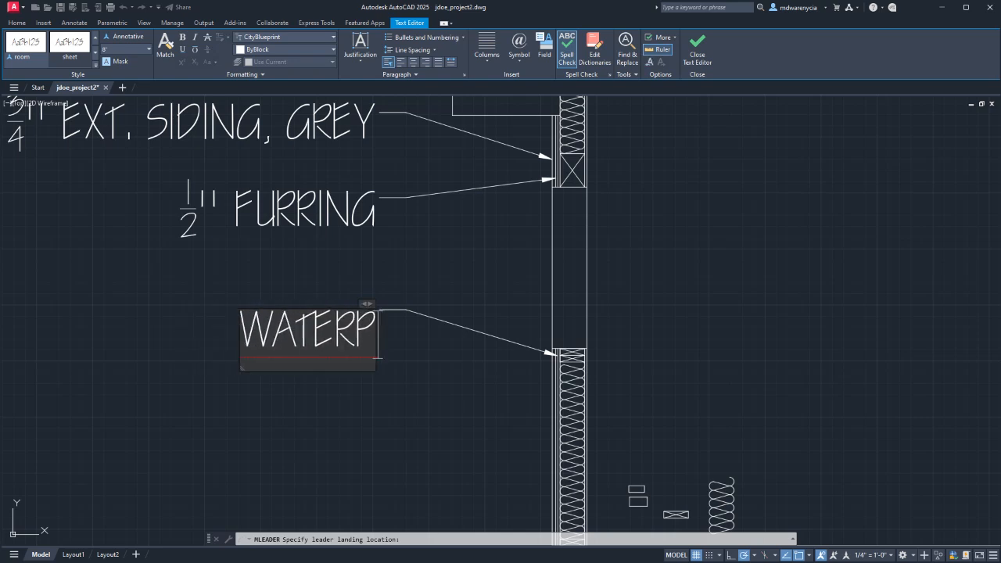
text(ROOF MEMBRANE)
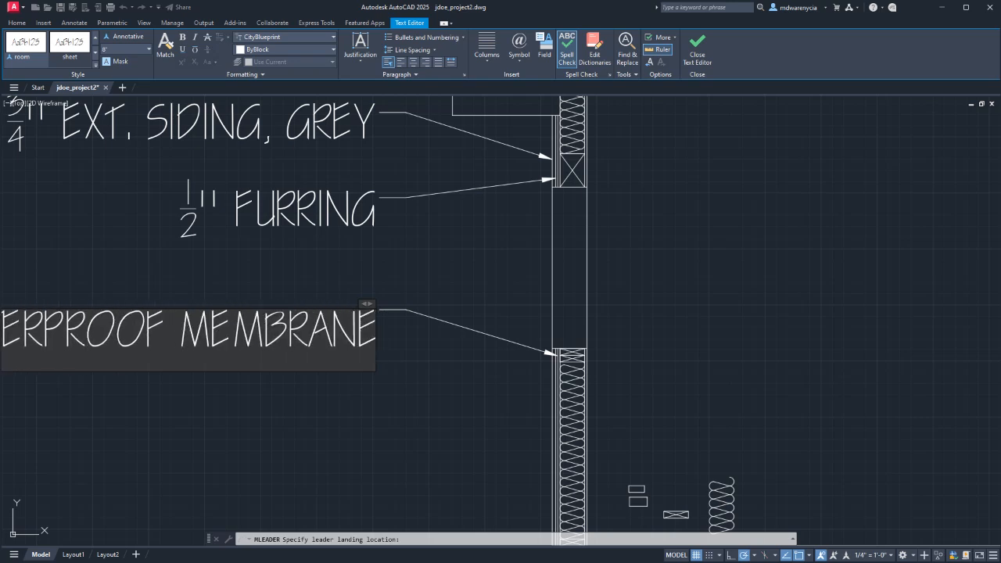
key(Return)
key(BackSpace)
click(696, 49)
scroll(416, 337, down, 2)
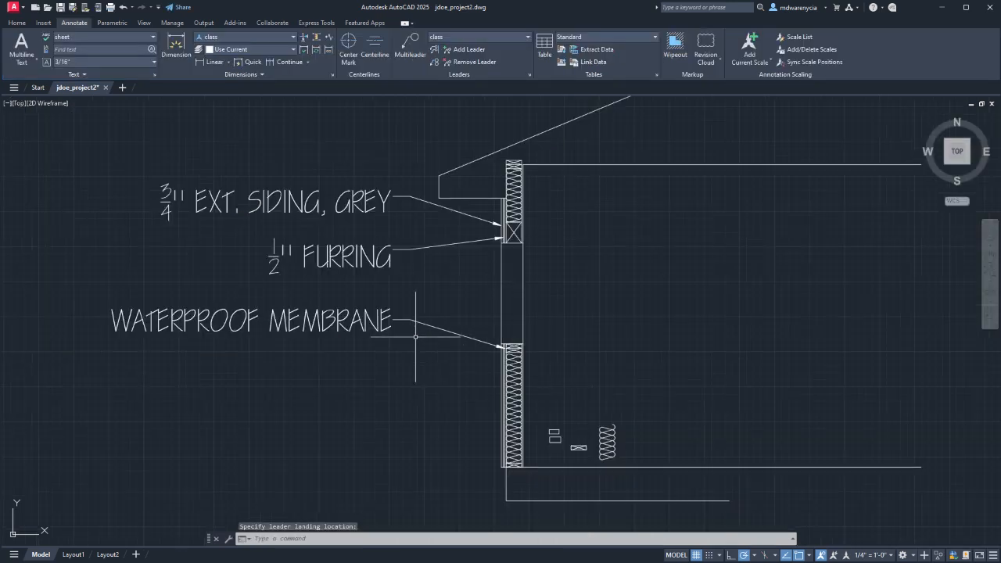
- Move the furring multileader's landing and text slightly down, spacing it between the siding and waterproof membrane notes
middle_drag(399, 378, 398, 297)
click(387, 179)
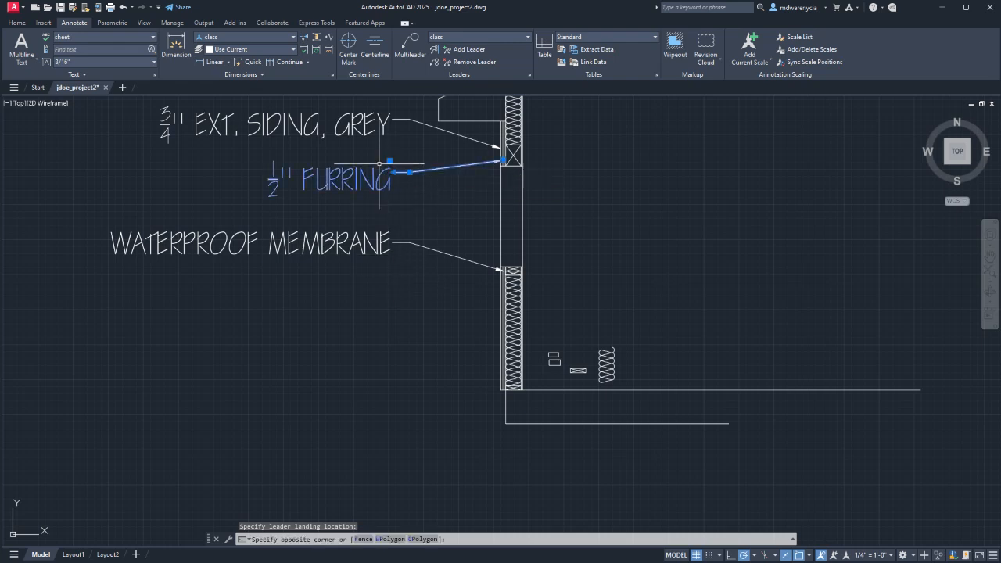
click(409, 181)
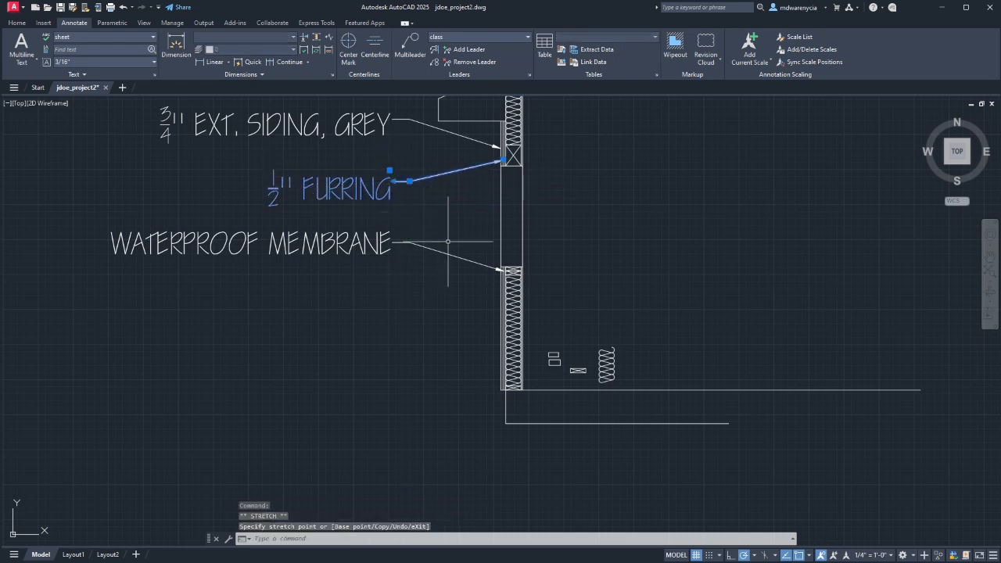
- Place a multileader on the outer face of the plywood sheathing below the window sill, its landing aligned below the membrane note's landing
click(410, 47)
scroll(492, 337, up, 6)
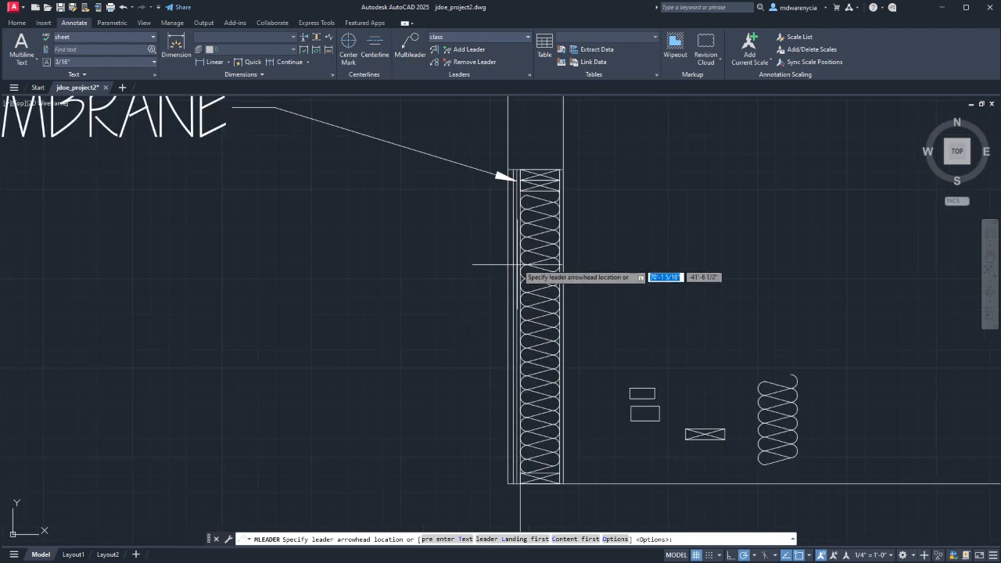
scroll(516, 200, down, 2)
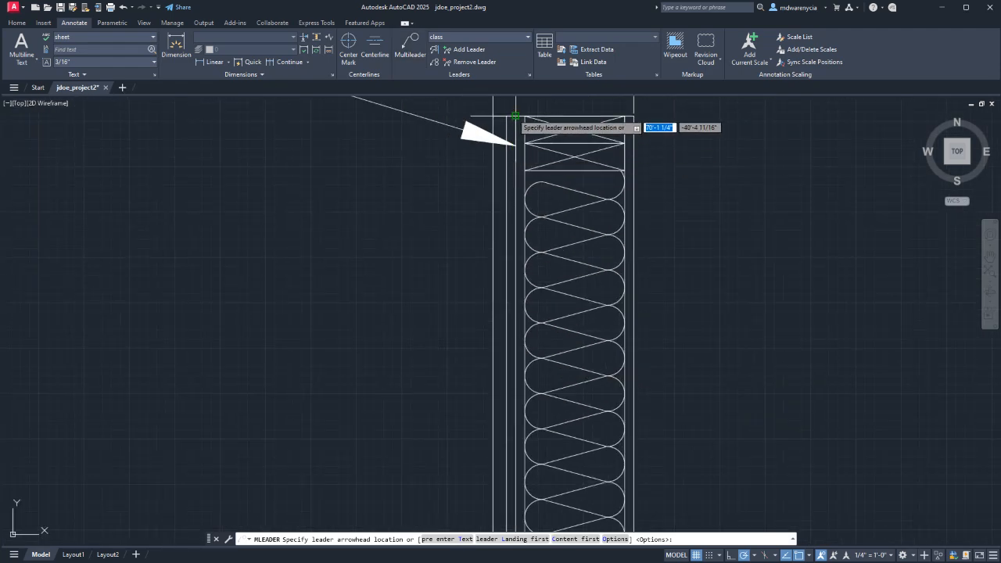
click(516, 240)
scroll(323, 311, down, 3)
middle_drag(321, 305, 462, 324)
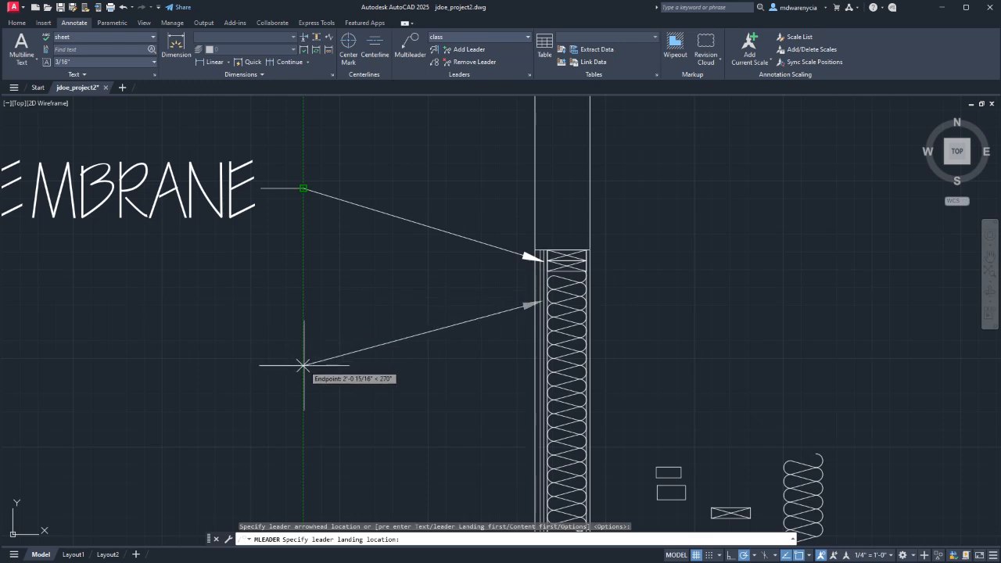
click(303, 365)
- Enter 1/2" PLYWOOD SHEATHING as the new multileader's text and close the text editor
scroll(539, 305, up, 10)
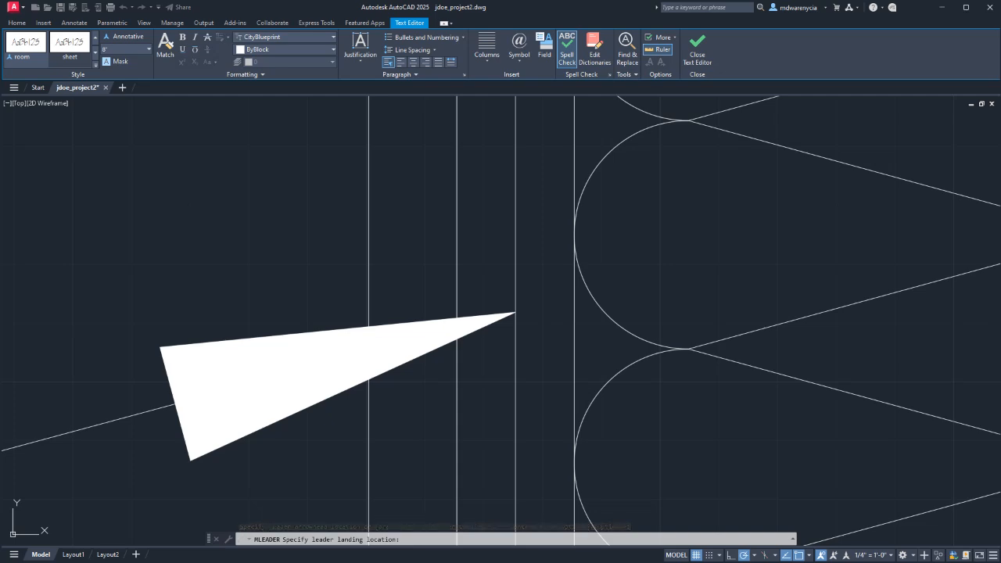
scroll(407, 333, down, 10)
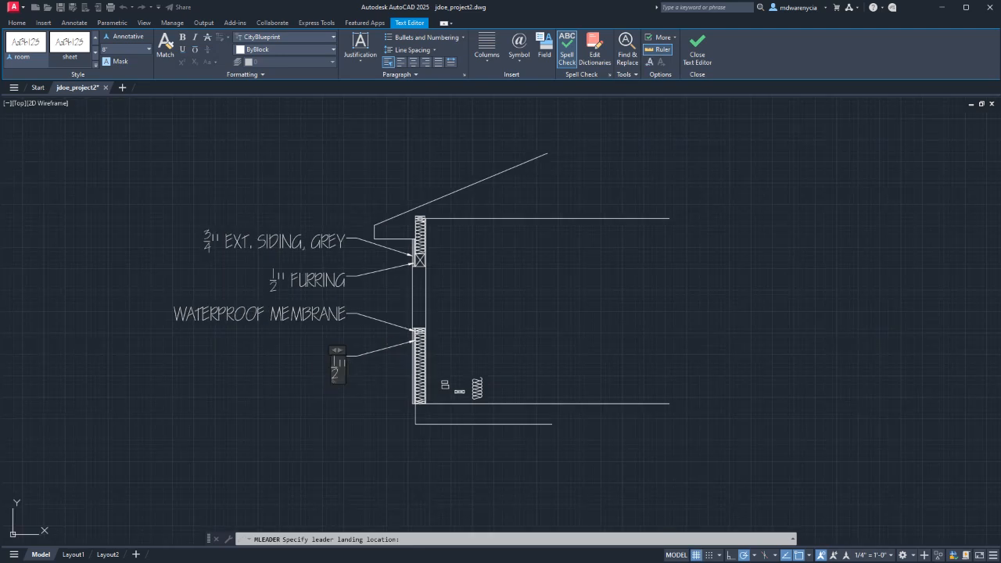
text(PLYWOO)
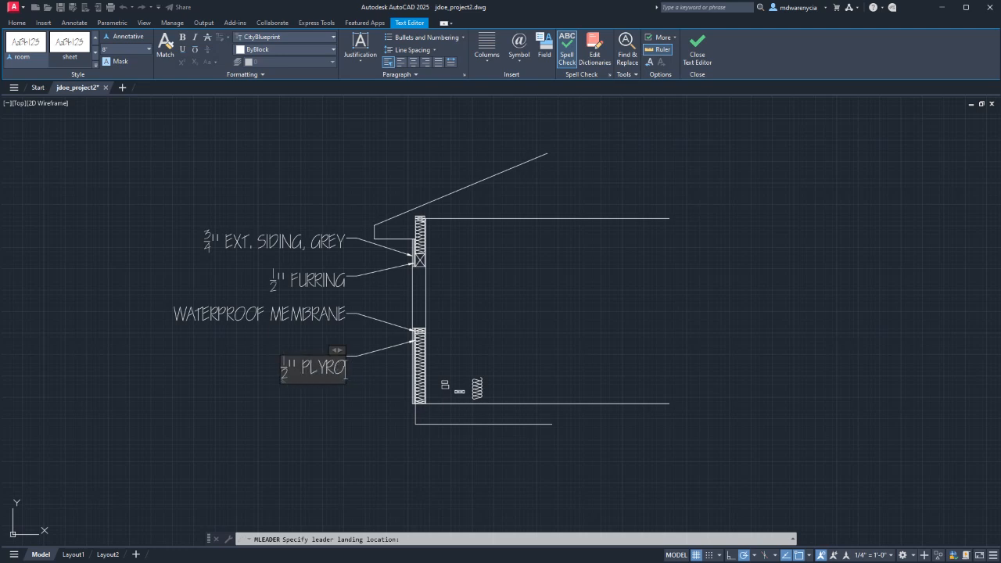
text(D SHEATHING)
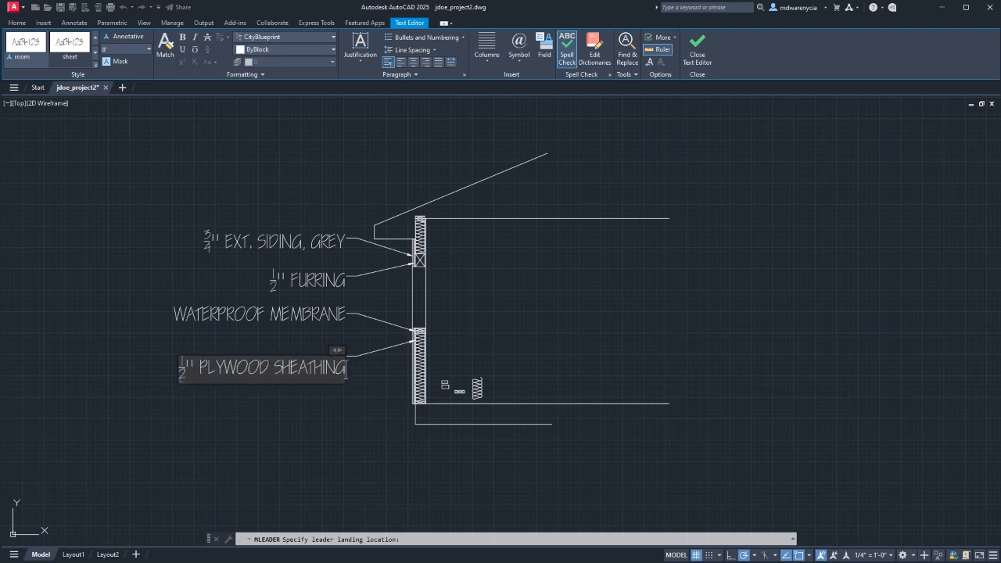
key(Return)
key(BackSpace)
click(697, 48)
- Move the plywood sheathing multileader's landing and text straight up, closer to the waterproof membrane note
scroll(392, 333, up, 4)
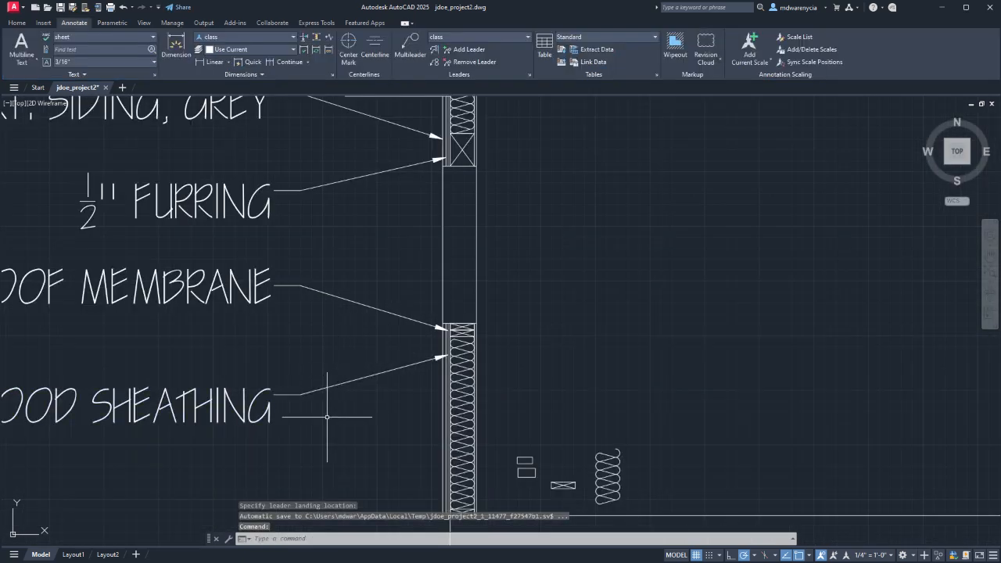
click(367, 411)
click(296, 380)
click(301, 393)
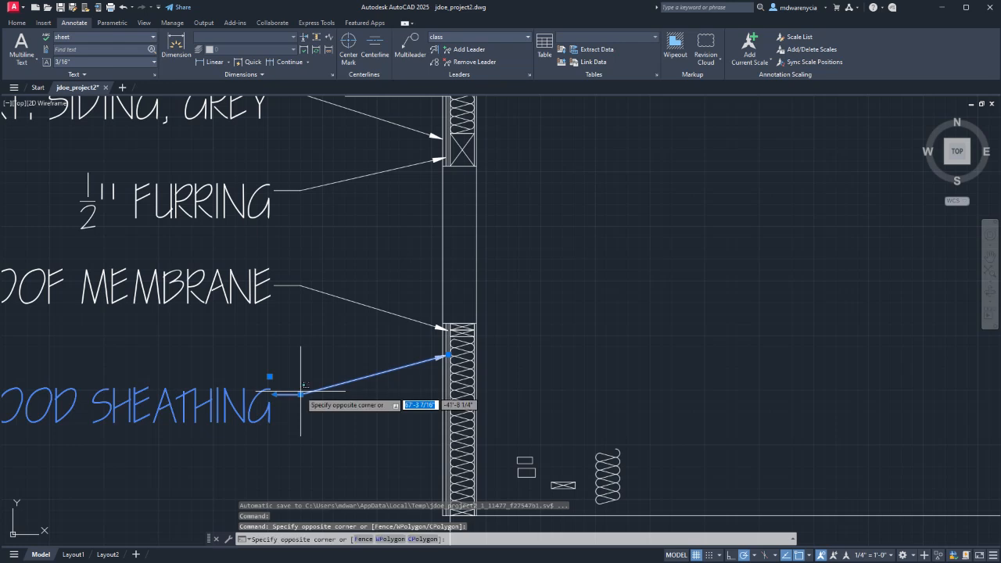
click(300, 376)
click(300, 393)
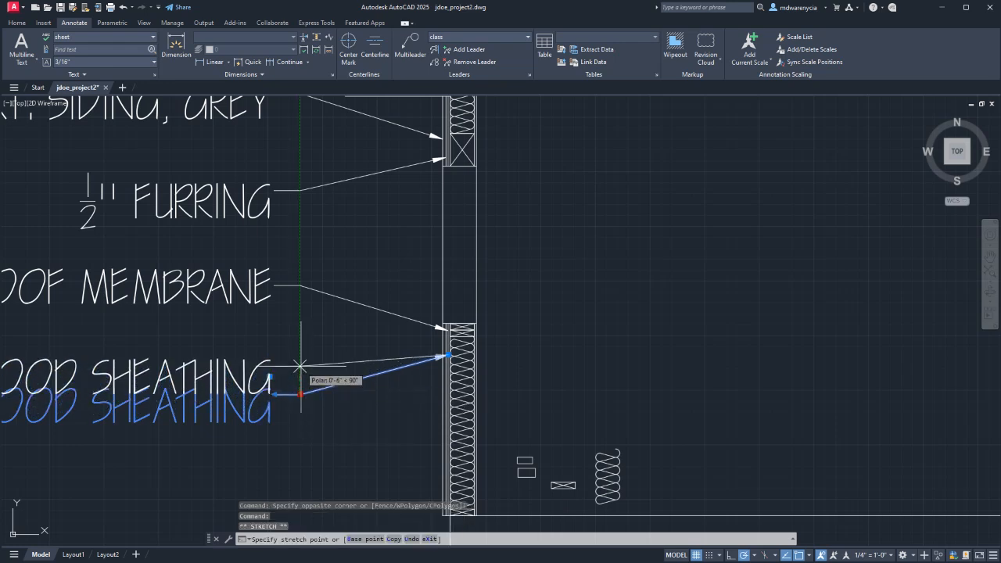
click(300, 359)
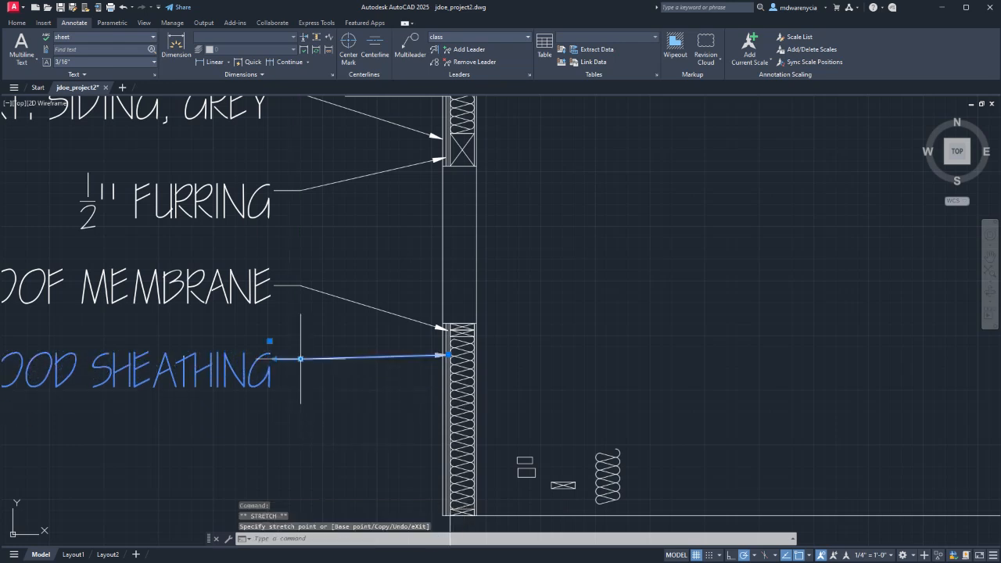
key(Escape)
key(Escape)
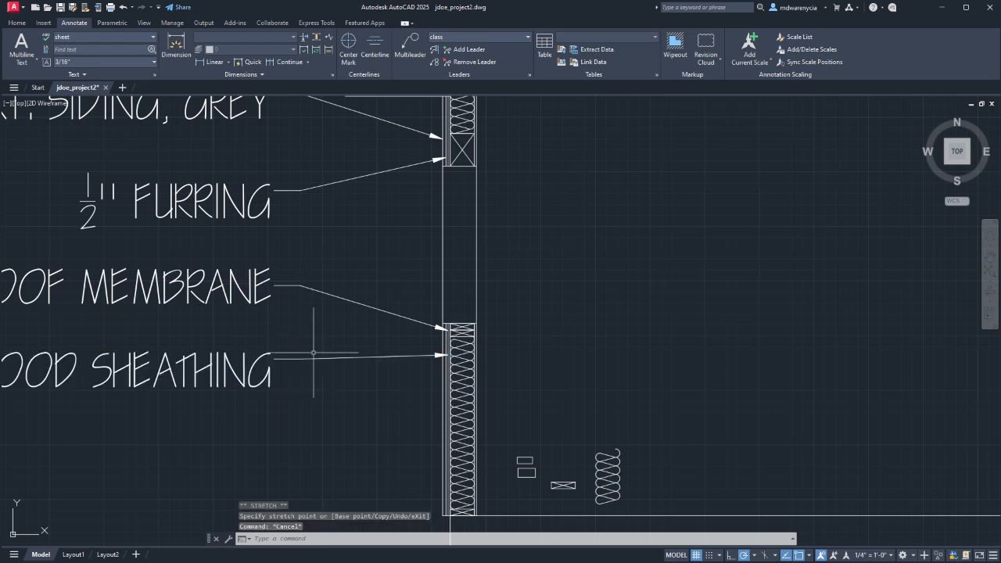
- Move the plywood sheathing multileader's landing and text slightly down to even out the spacing below the membrane note
scroll(297, 409, down, 3)
click(271, 389)
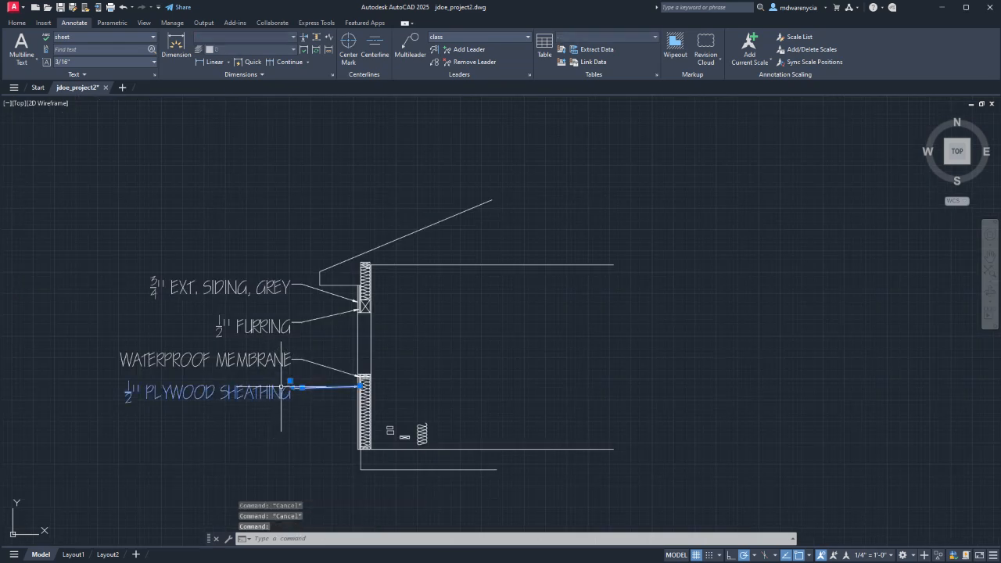
scroll(291, 380, up, 4)
click(286, 380)
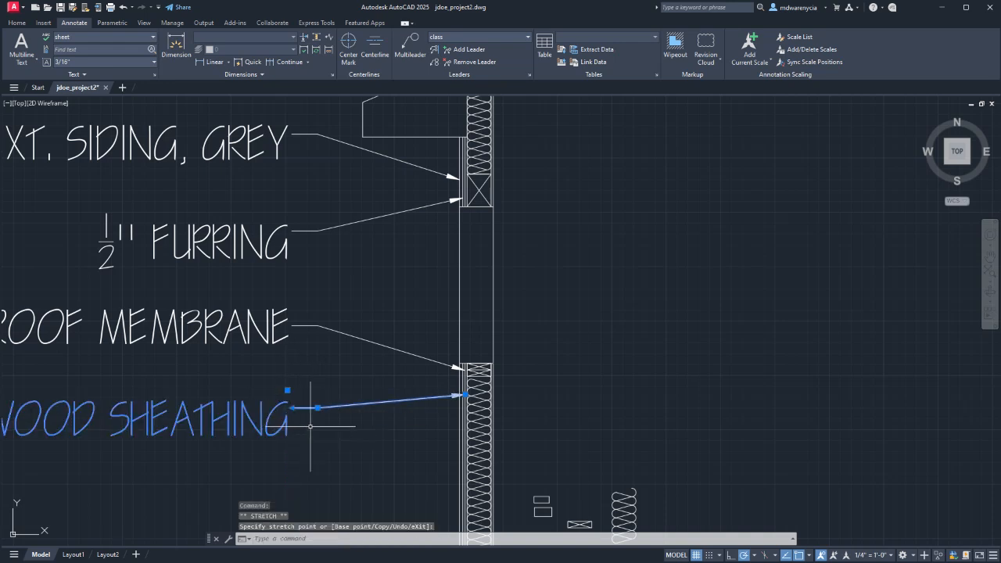
key(Escape)
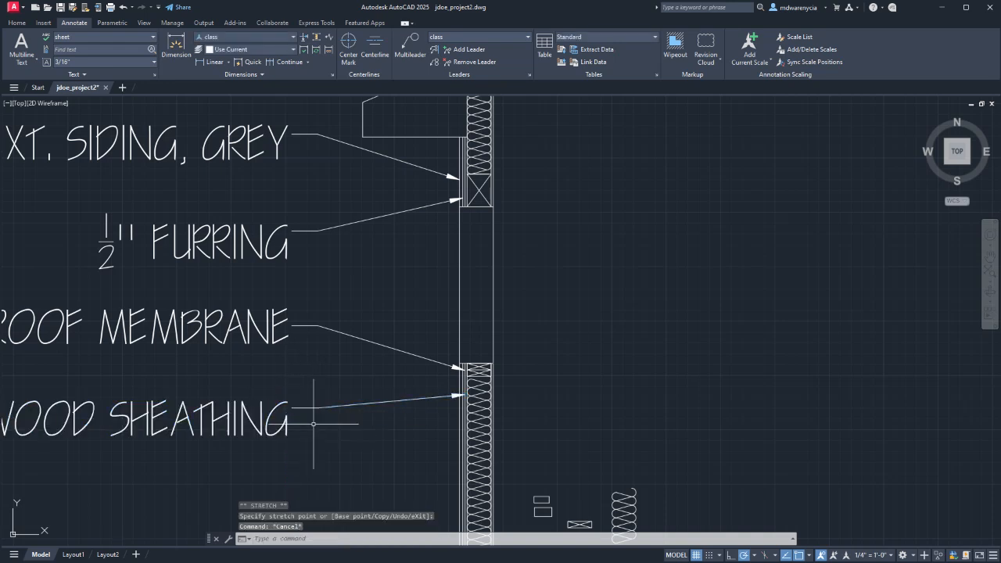
- Place a multileader on the outer edge of the insulated stud cavity below the sheathing arrow, its landing aligned below the sheathing note's landing
scroll(313, 424, down, 2)
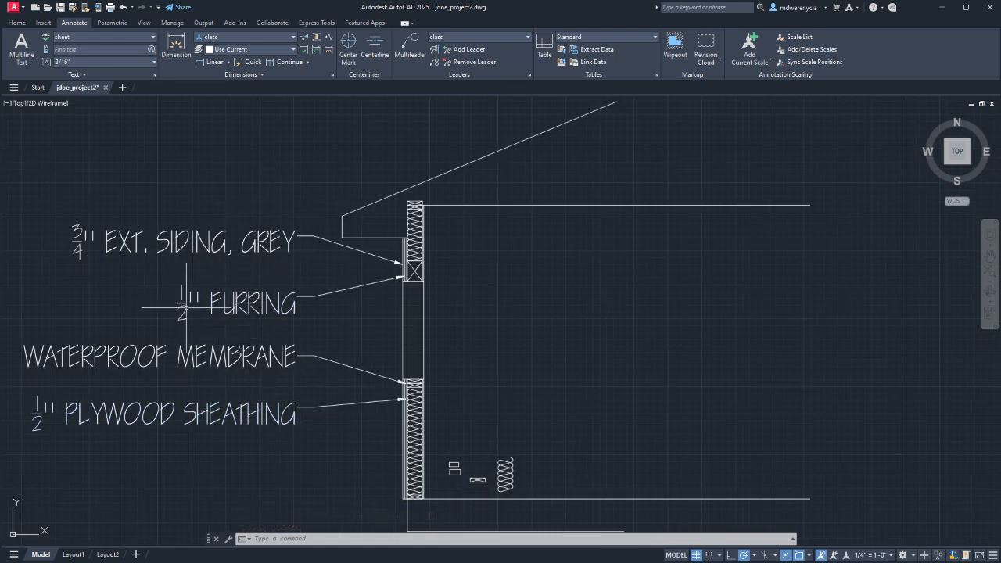
middle_drag(196, 446, 174, 341)
scroll(354, 333, up, 6)
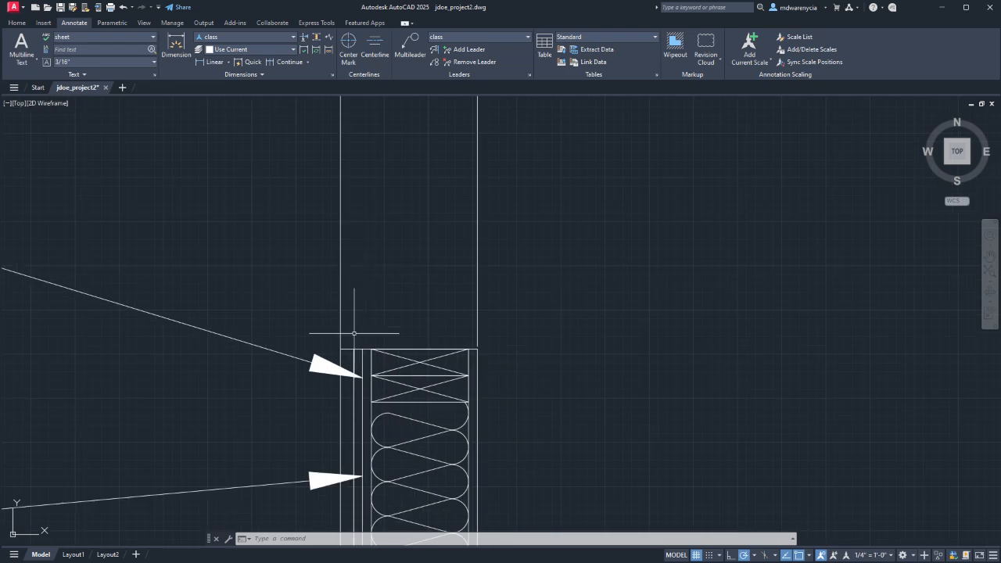
scroll(369, 437, down, 6)
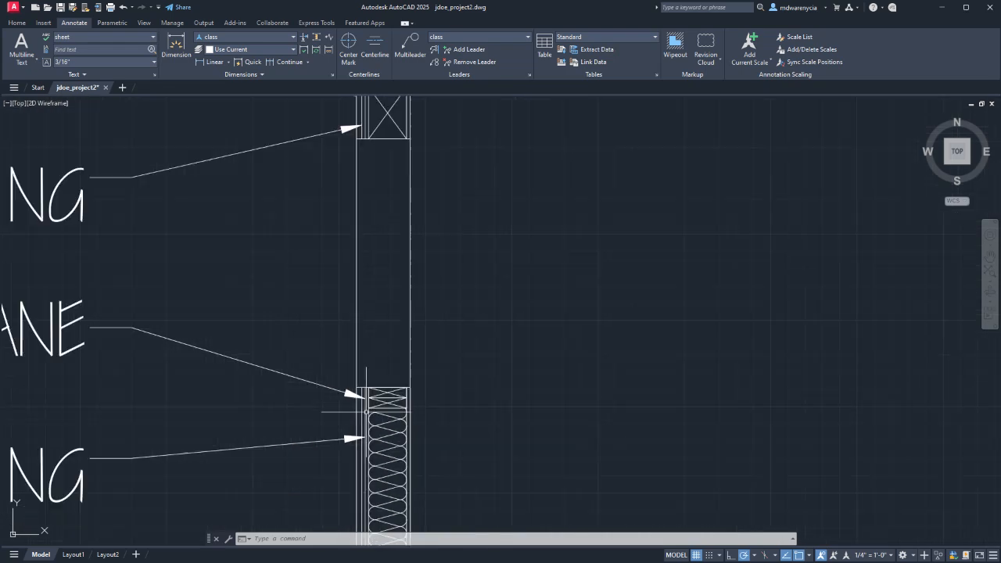
click(410, 43)
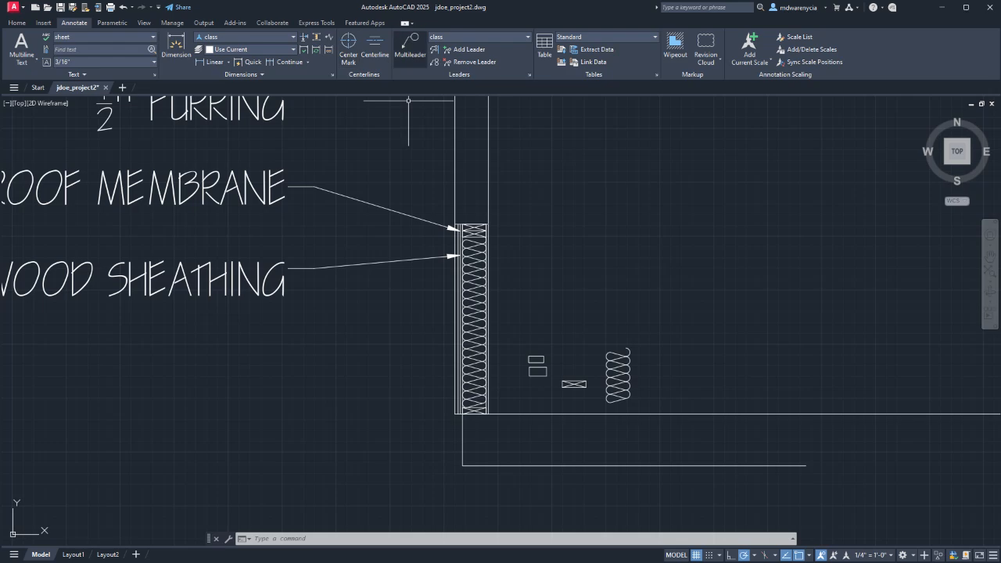
scroll(460, 226, up, 8)
middle_drag(530, 141, 529, 112)
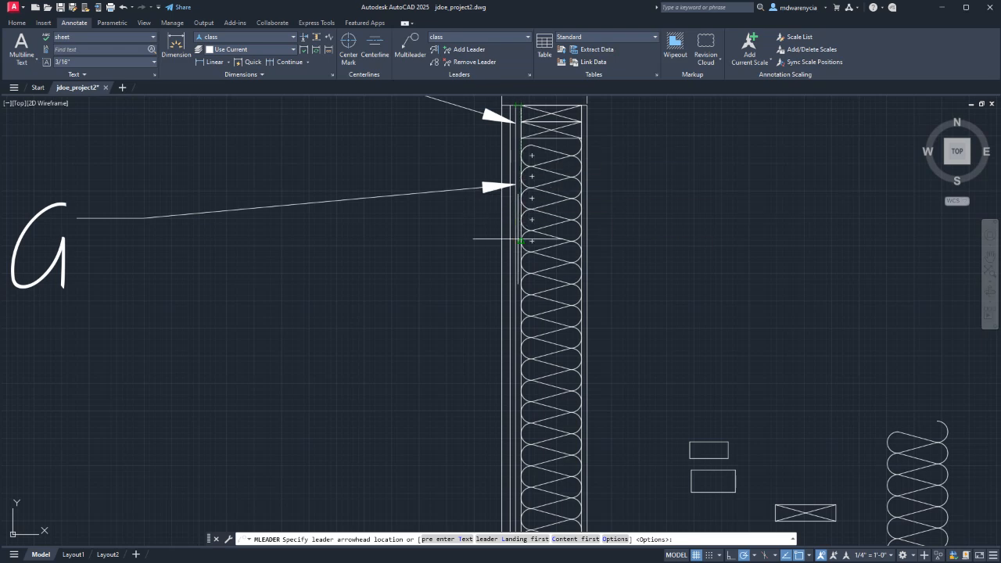
click(520, 299)
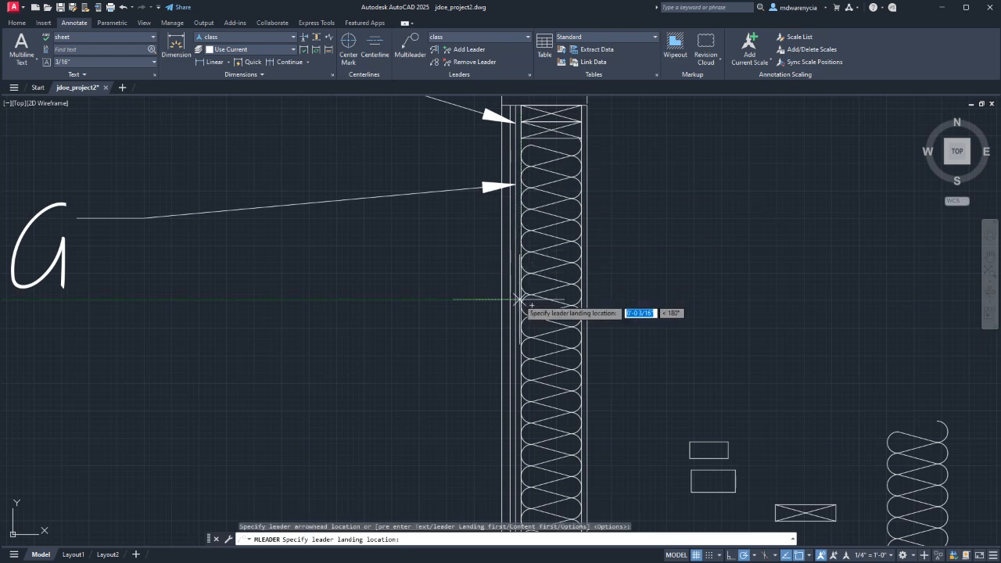
scroll(496, 435, down, 2)
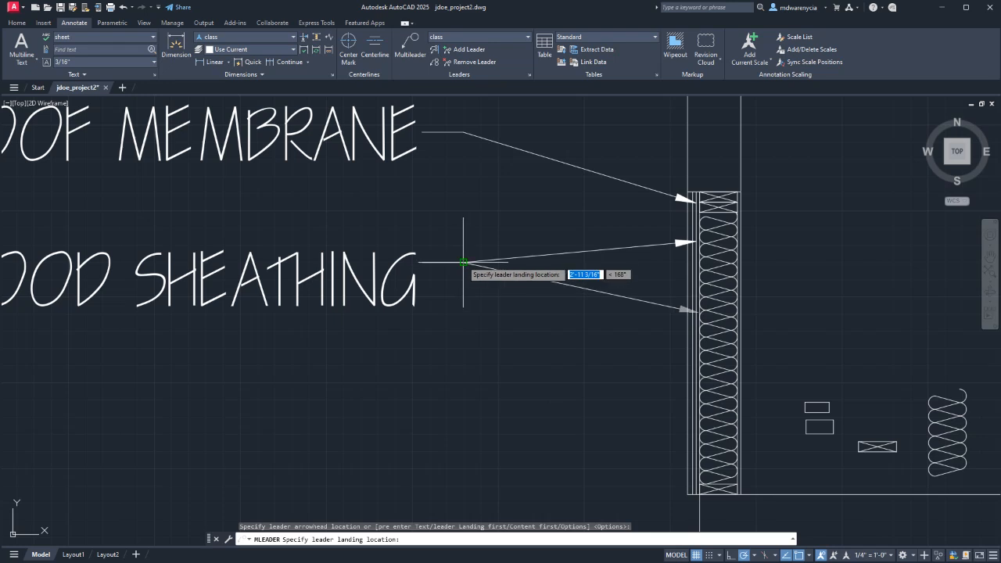
click(463, 417)
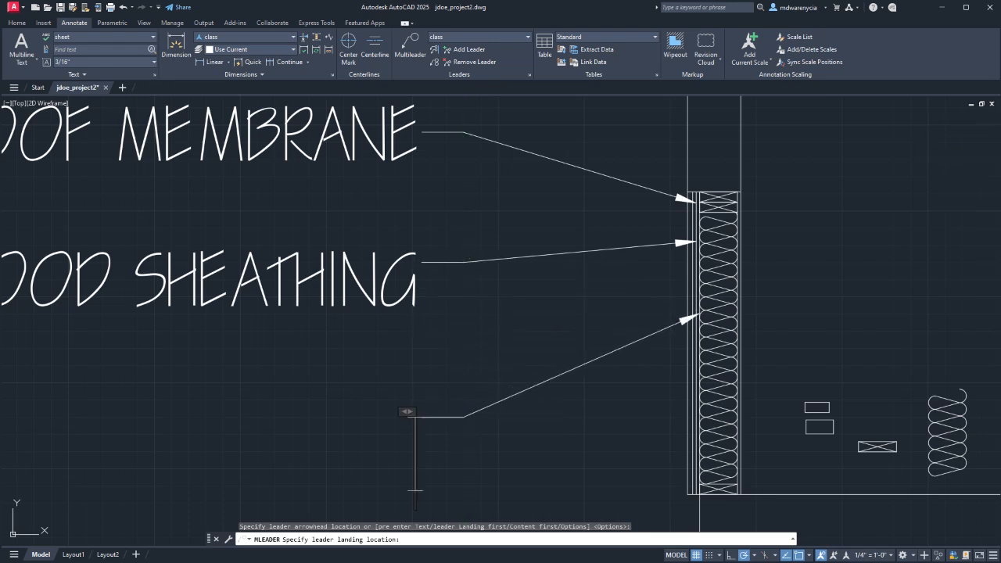
- Enter the two-line note 6" NOM. STUD W\ and BATT. INSULATION as the stud multileader's text and close the text editor
text(6" NOM.)
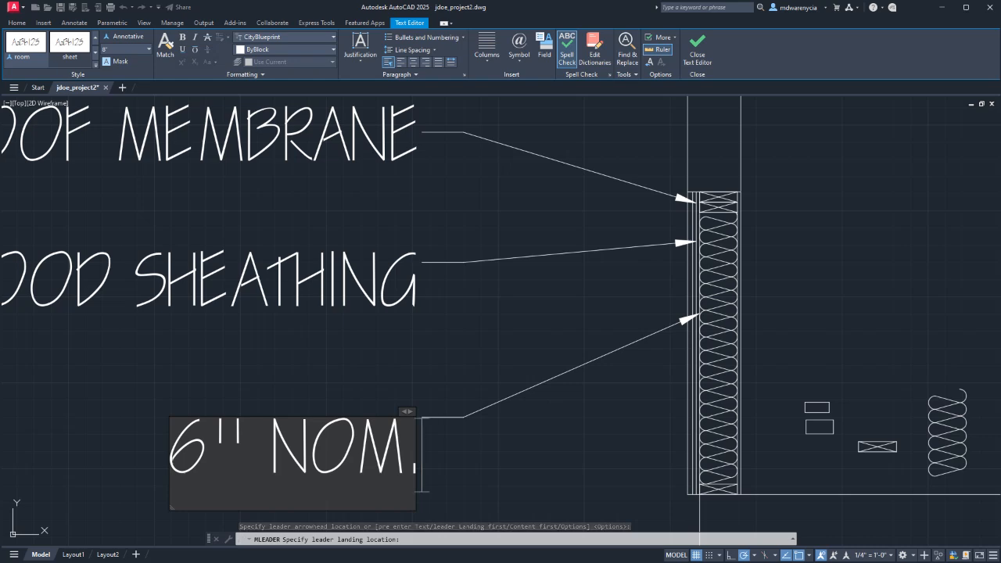
text( STUD)
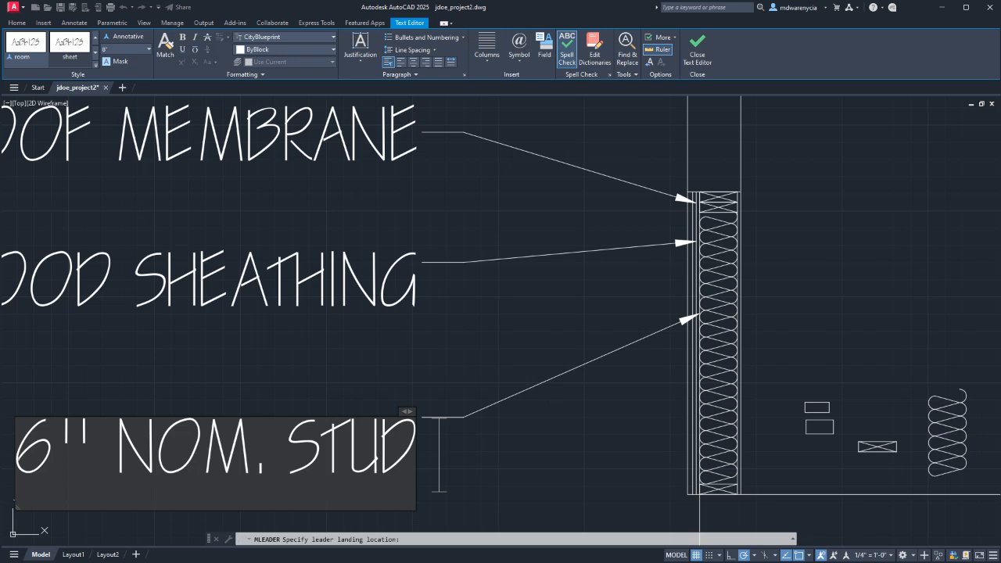
text( W\)
key(Return)
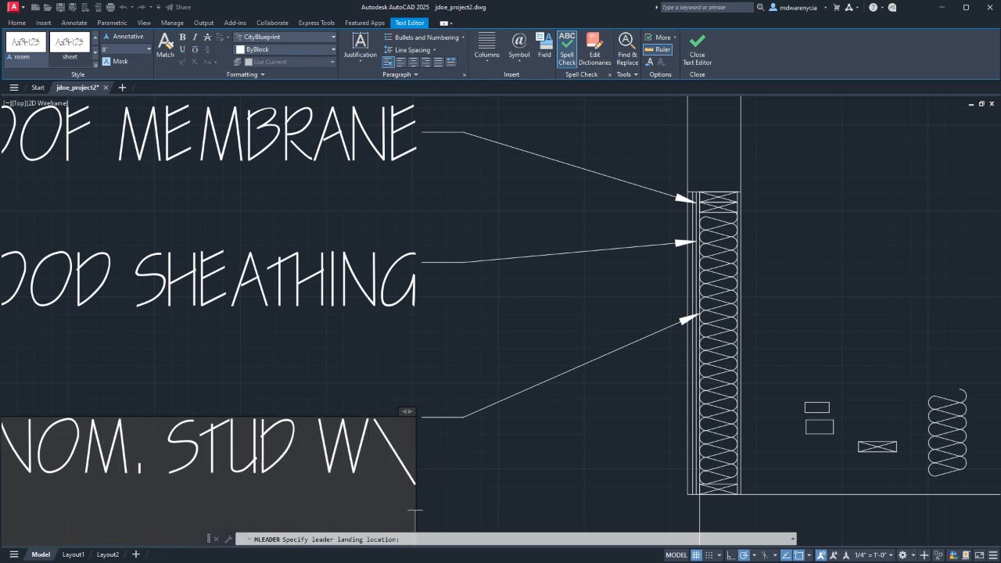
scroll(491, 344, down, 4)
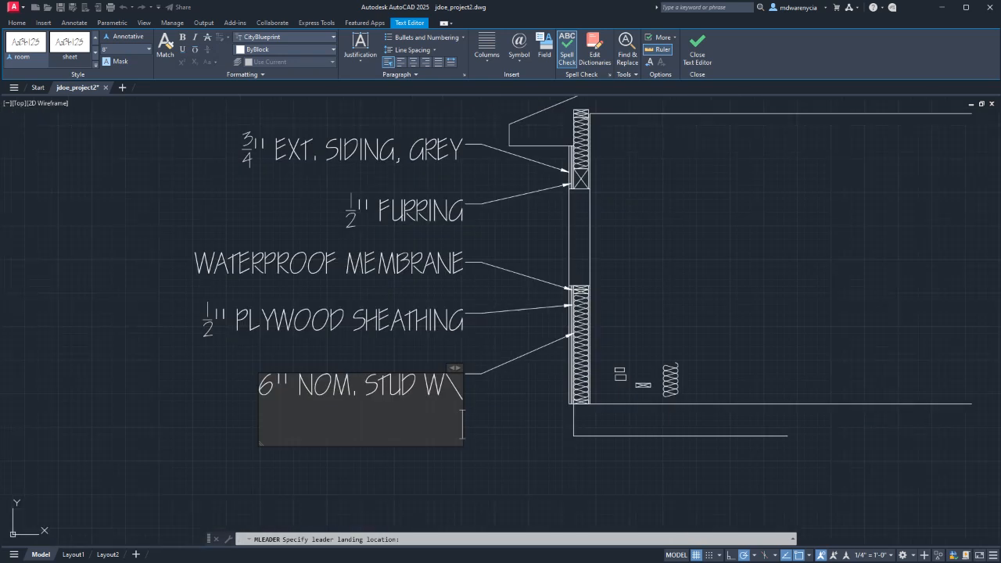
text(BATT. INSULATION)
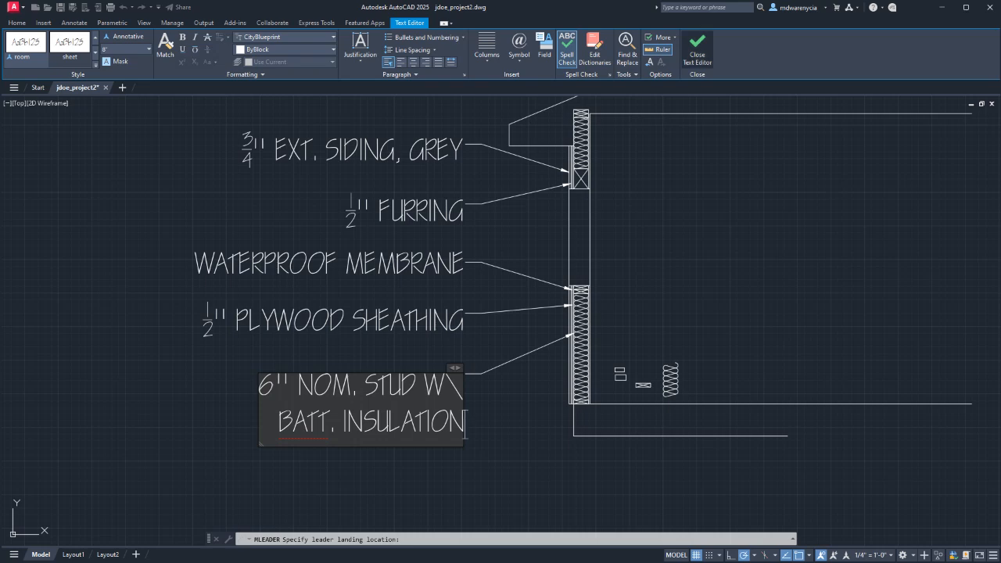
click(697, 51)
- Place a multileader on the interior wall board's line near the wall's base, its landing aligned below the stud and insulation note's landing
scroll(560, 310, up, 2)
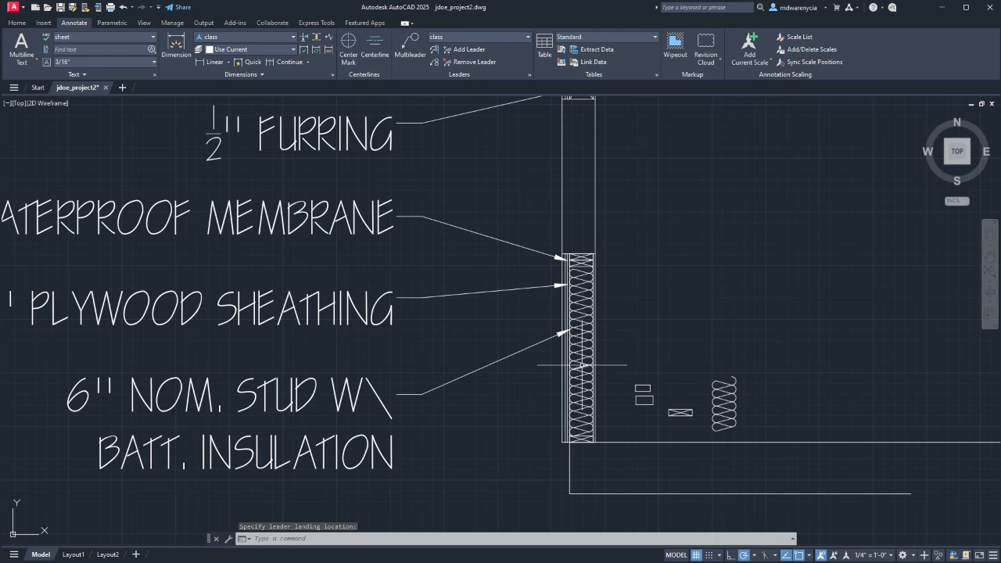
key(Escape)
scroll(617, 341, up, 2)
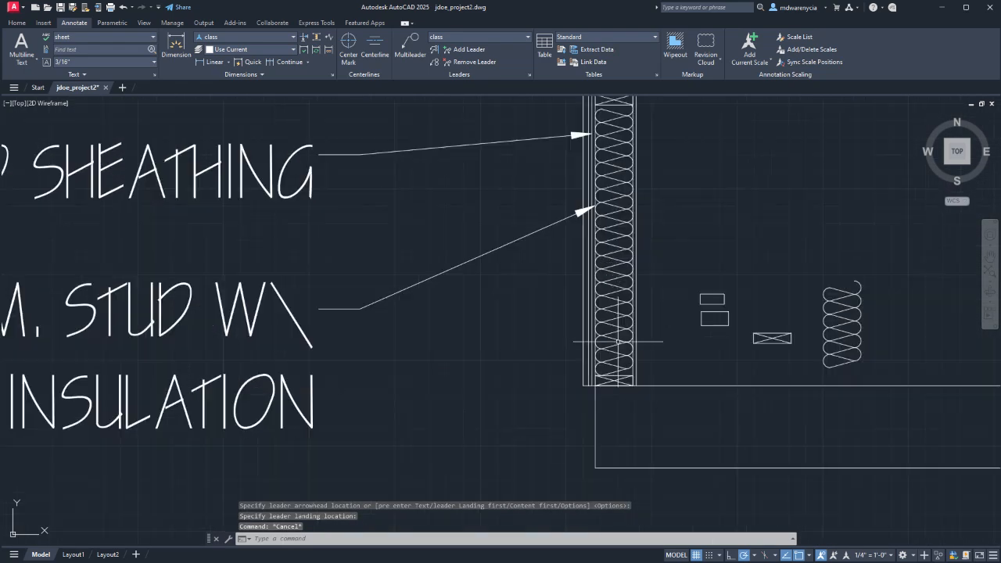
scroll(618, 341, down, 2)
click(409, 43)
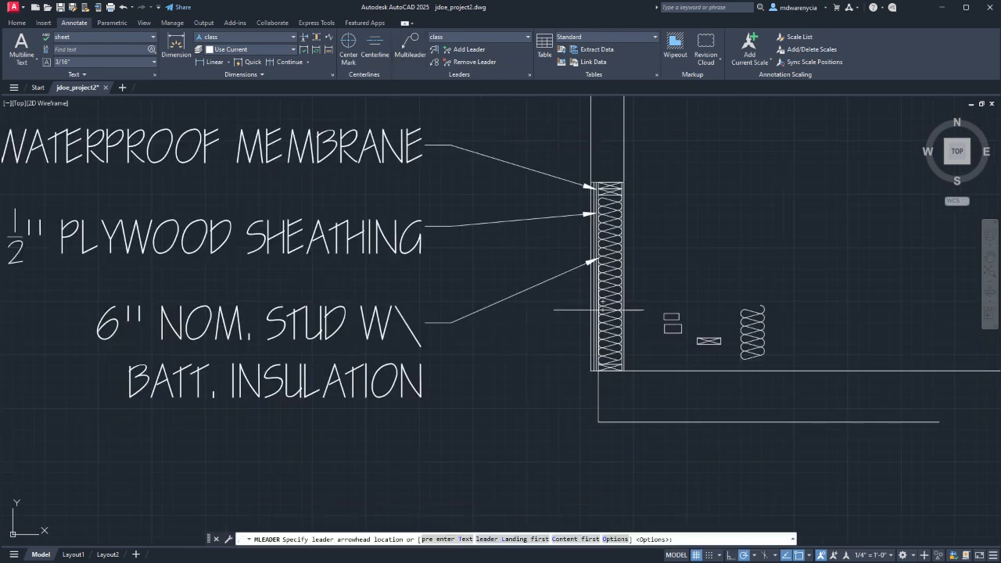
scroll(626, 316, up, 2)
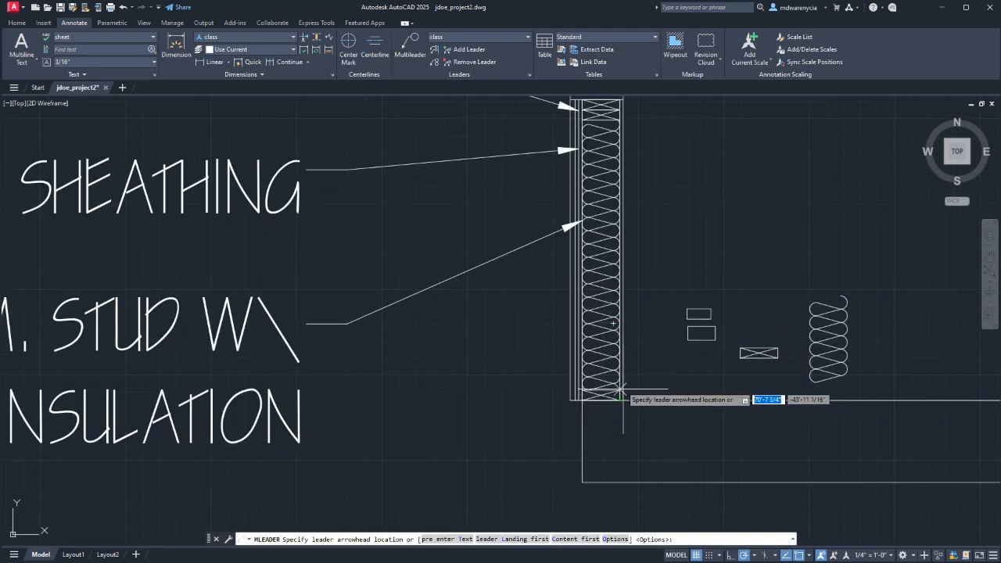
click(618, 350)
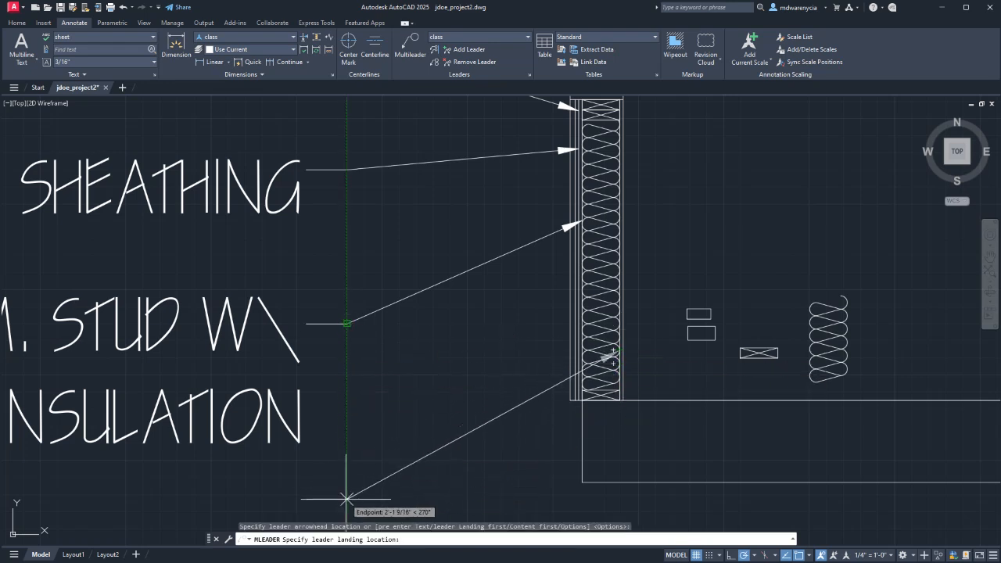
click(346, 514)
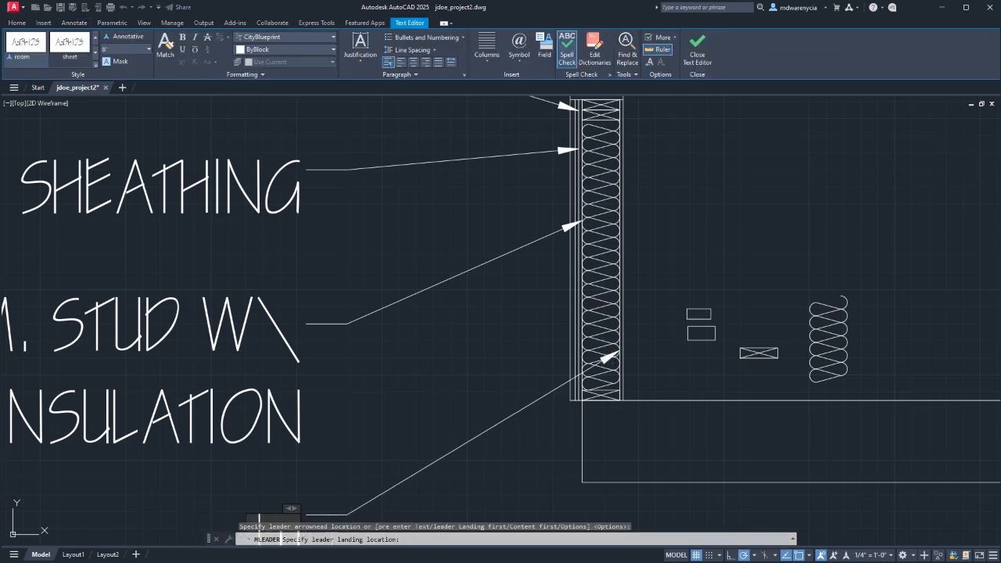
- Enter 1/2" DRYWALL, WHITE as the interior wall board multileader's text and close the text editor
scroll(405, 465, down, 5)
text(1/2" D)
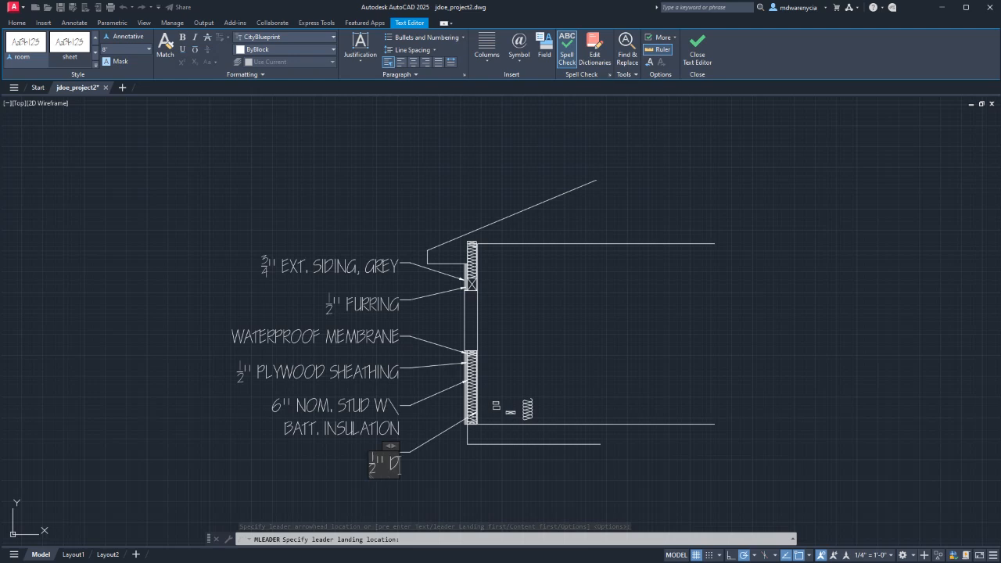
text(RYWALL,)
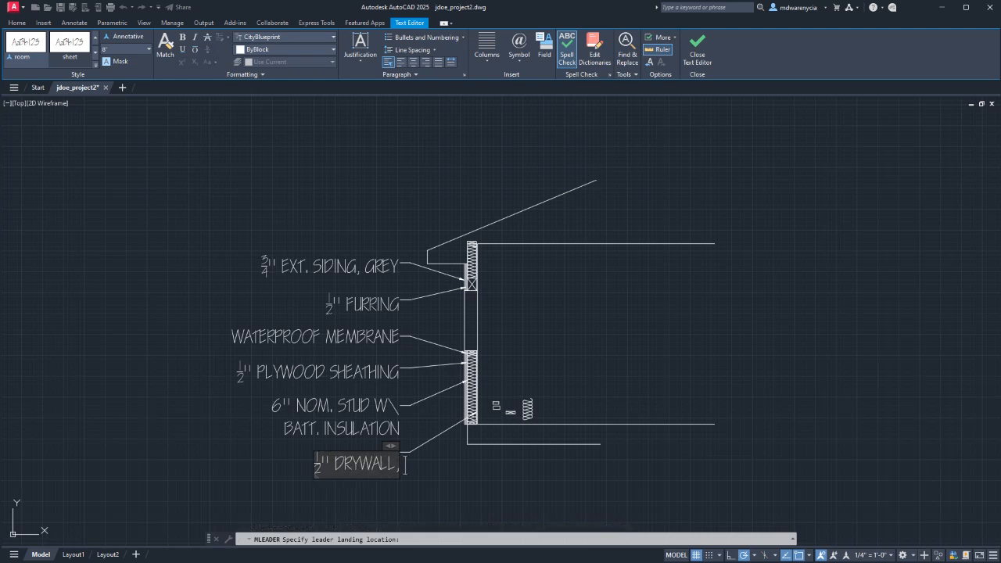
text( WHITE)
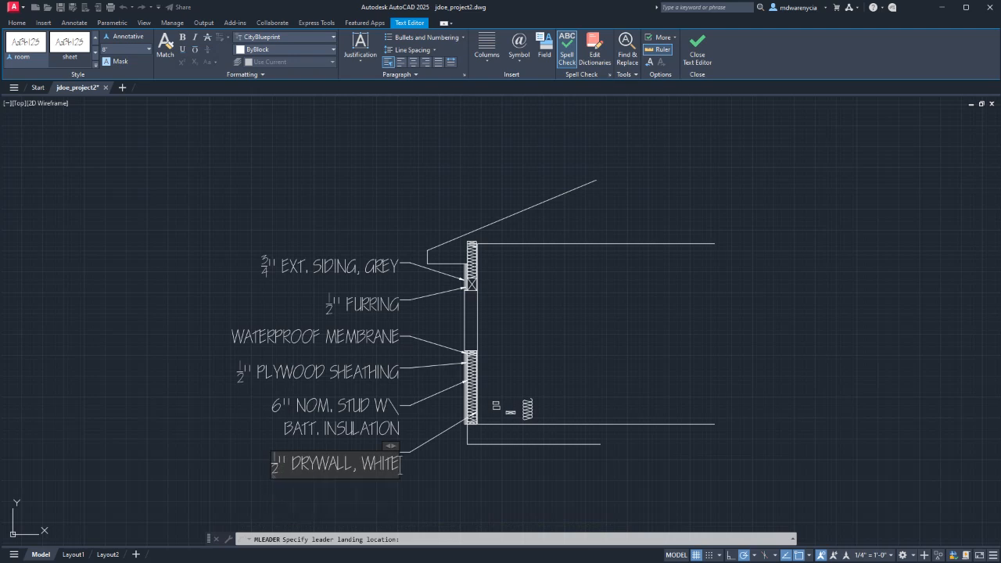
click(697, 48)
key(Escape)
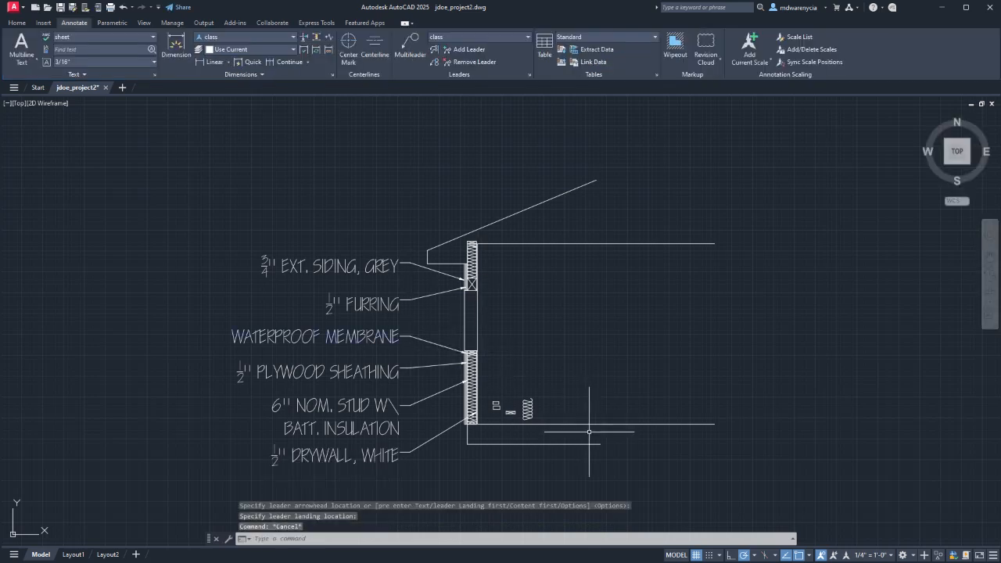
- Erase the leftover lumber and insulation construction pieces inside the room beside the lower wall
scroll(491, 376, up, 2)
click(482, 396)
click(587, 453)
key(Delete)
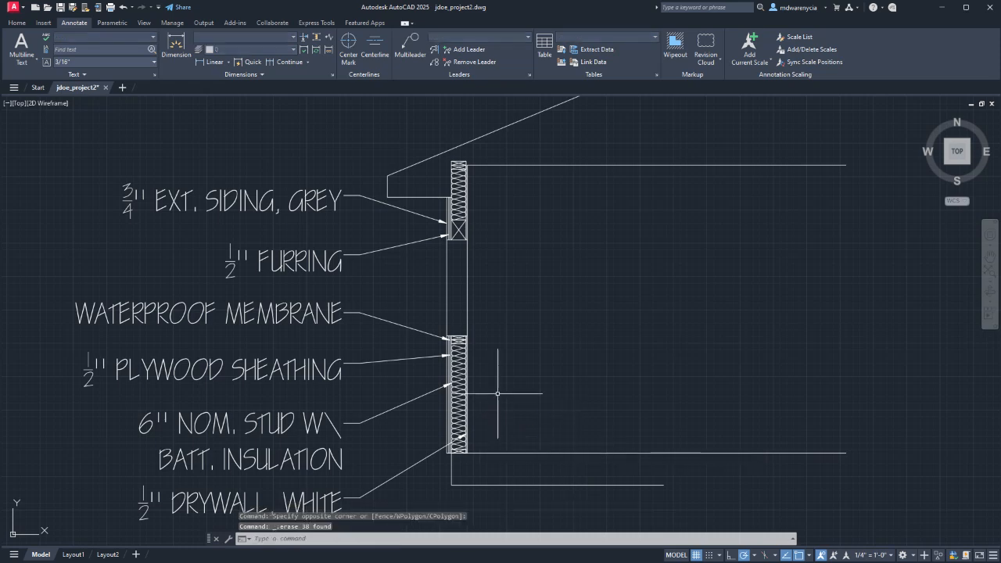
scroll(694, 371, down, 2)
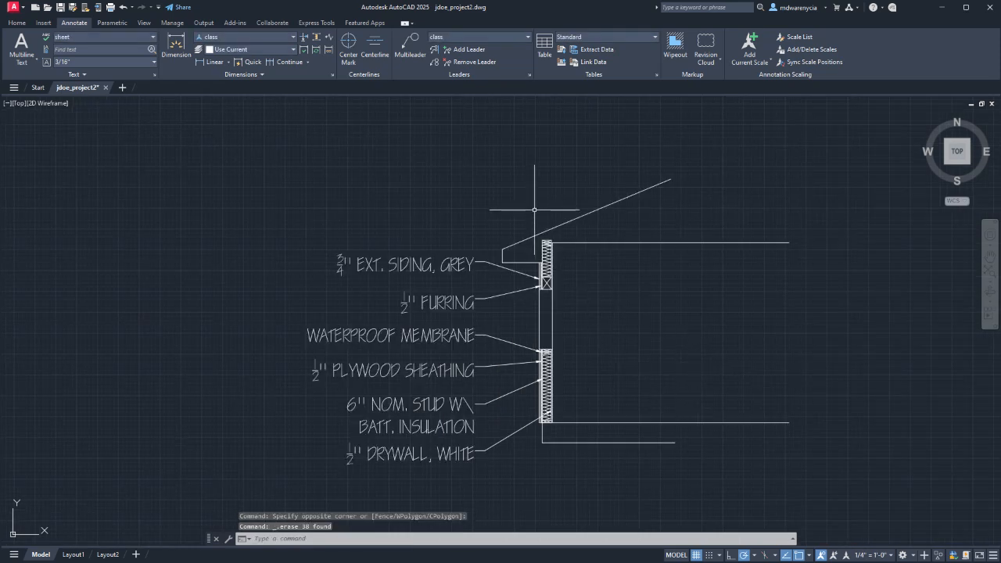
click(772, 462)
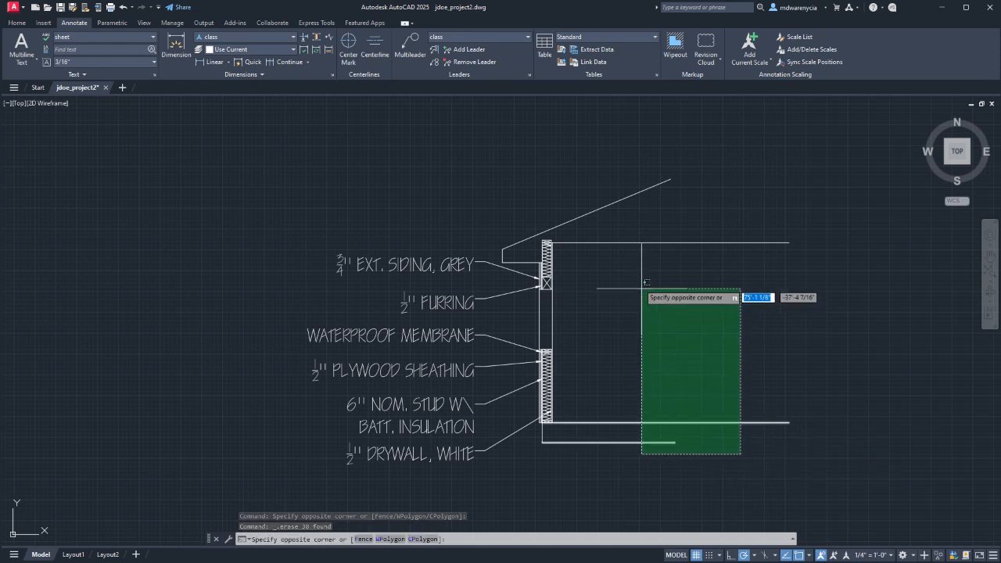
click(572, 197)
text(l)
key(Return)
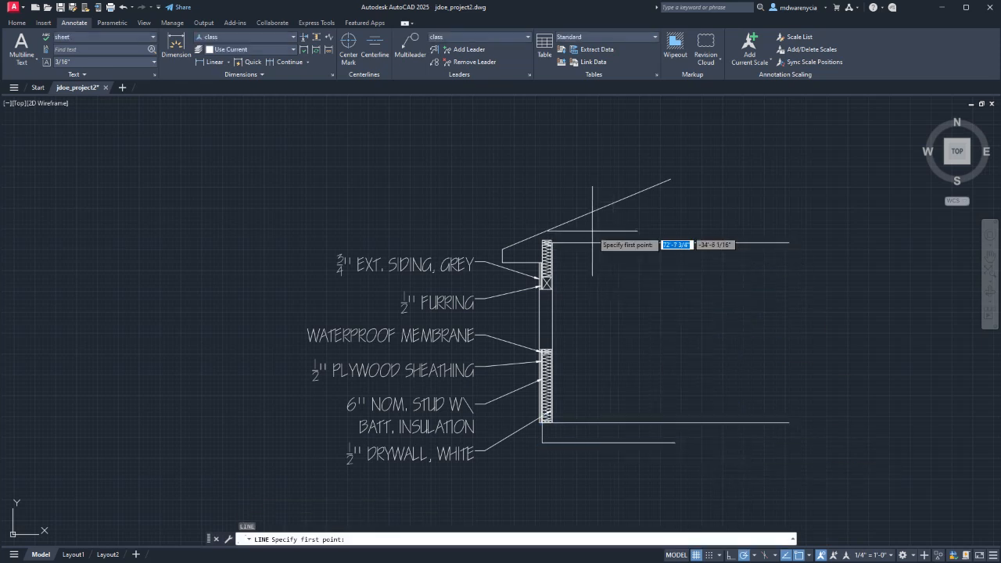
key(Escape)
click(797, 493)
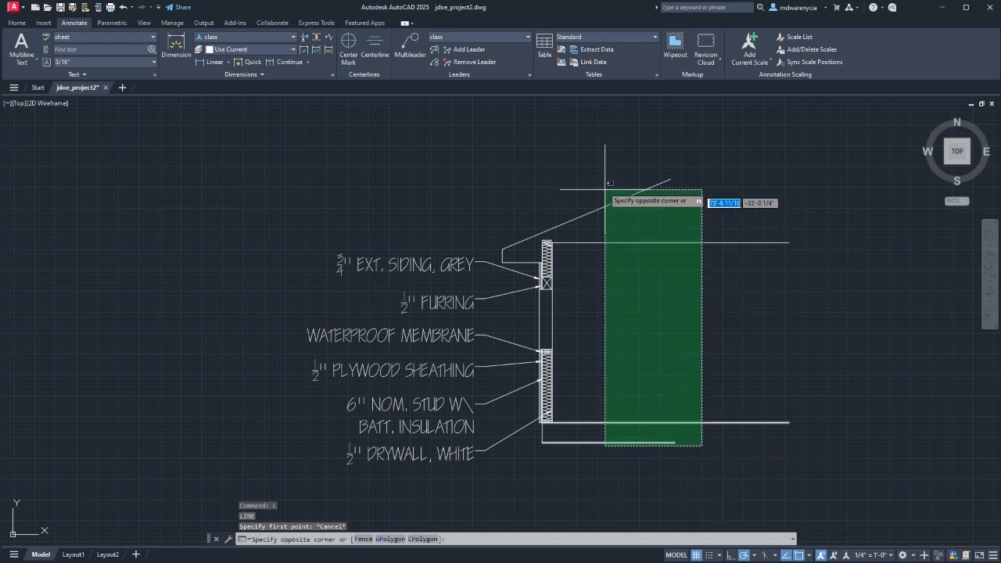
click(599, 181)
key(Escape)
- Draw a vertical line a short distance inside the wall, crossing the roof, ceiling, floor and pad lines
text(l)
key(Return)
click(589, 175)
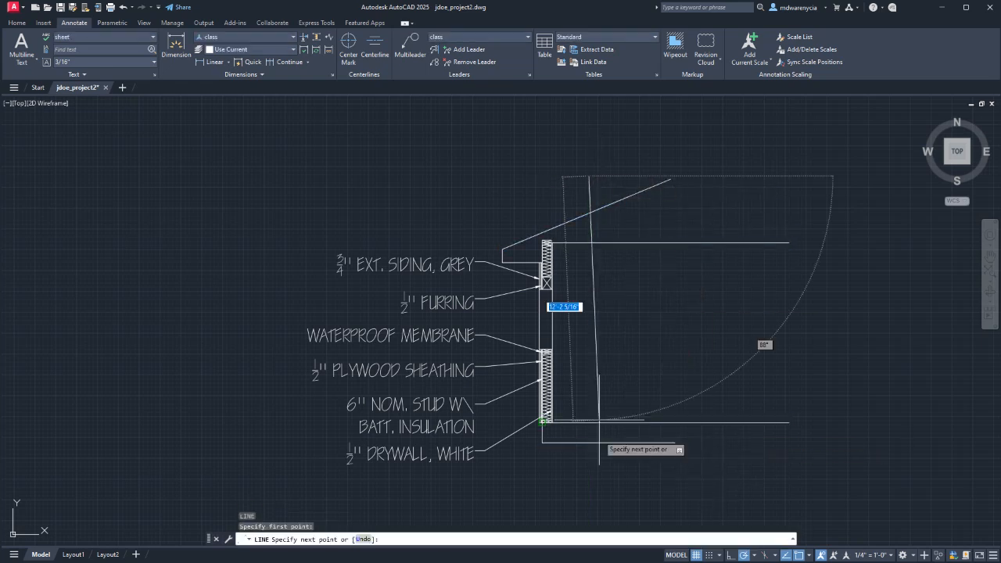
click(589, 467)
key(Escape)
key(Escape)
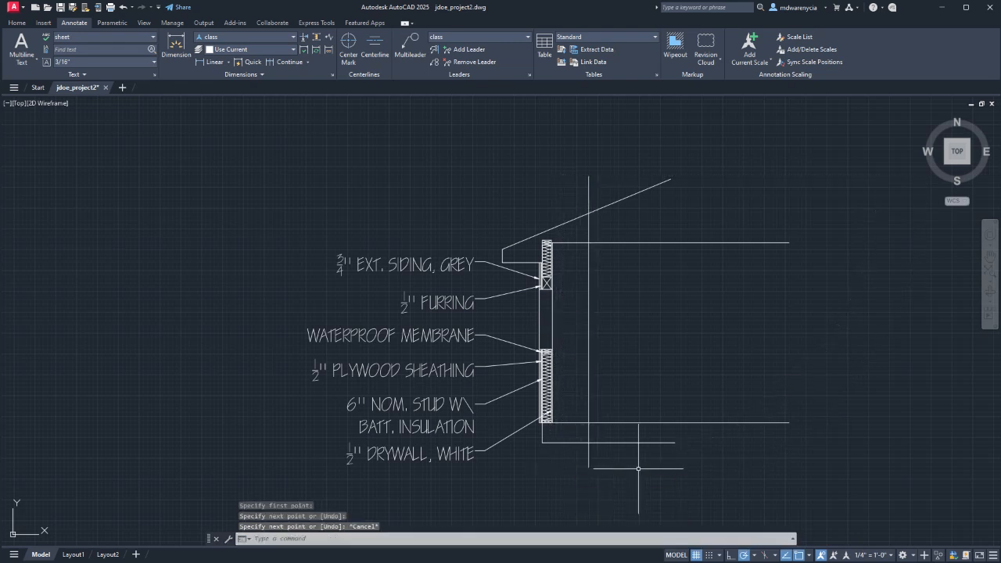
- Trim the roof, ceiling, floor and pad bottom lines back to the vertical line on the room side
click(774, 471)
click(566, 199)
text(tr)
key(Return)
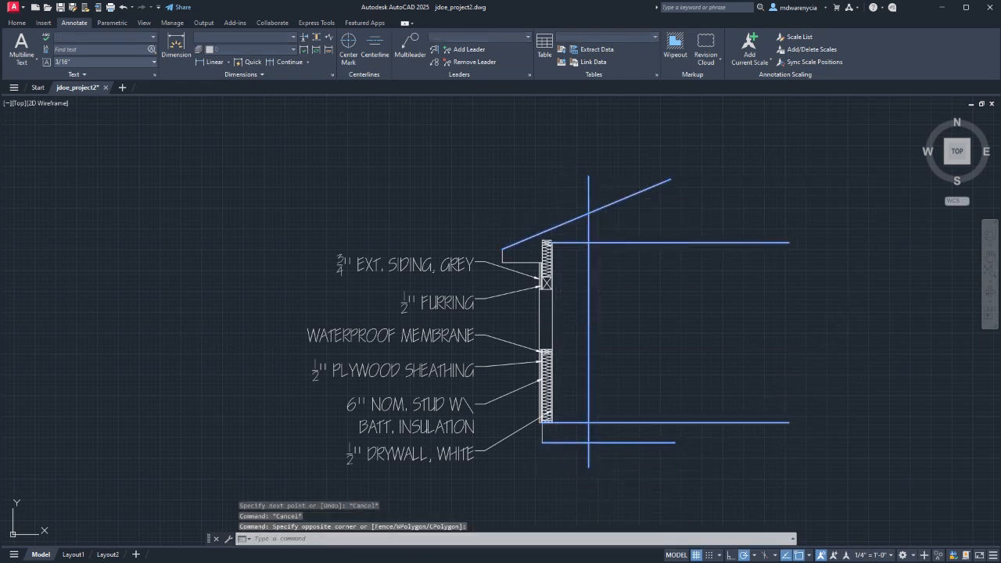
click(556, 179)
click(648, 221)
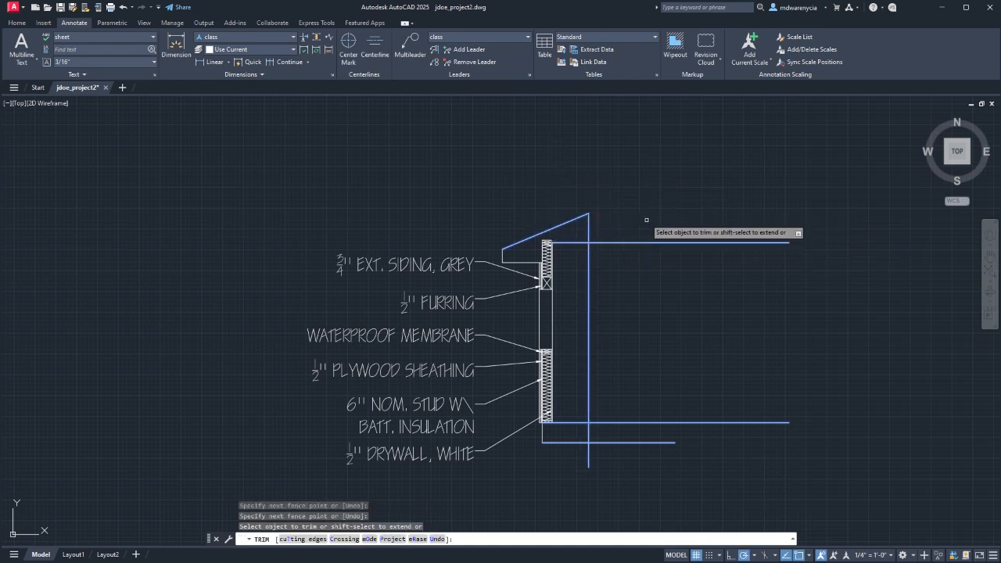
click(628, 235)
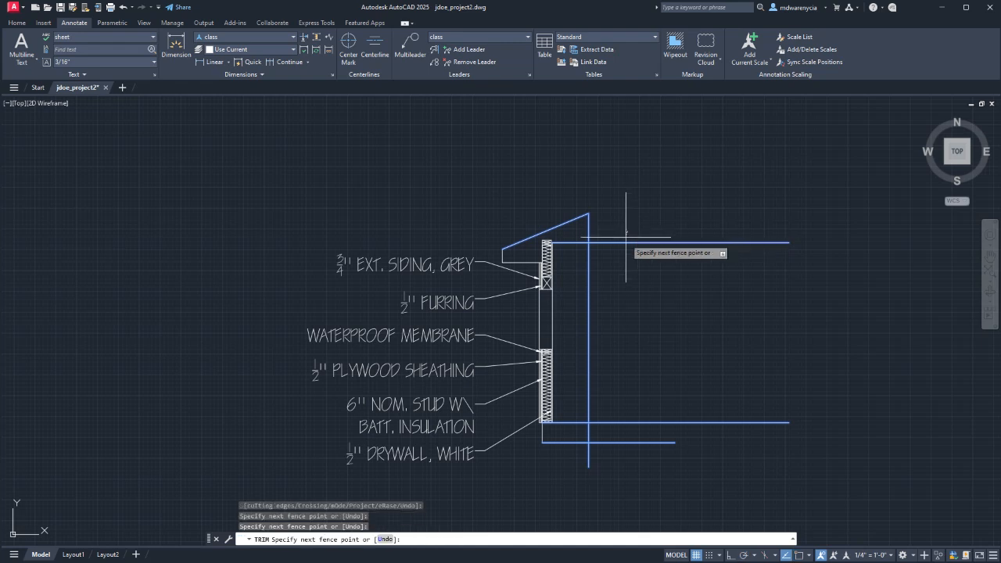
click(621, 464)
key(Return)
click(621, 464)
key(Escape)
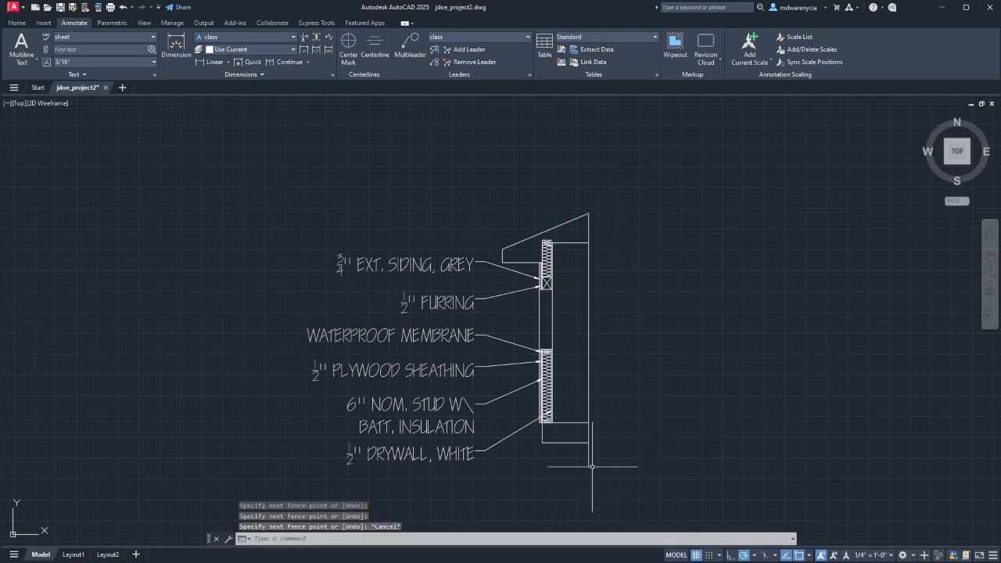
- Erase the vertical line used as the trimming edge inside the wall
click(598, 466)
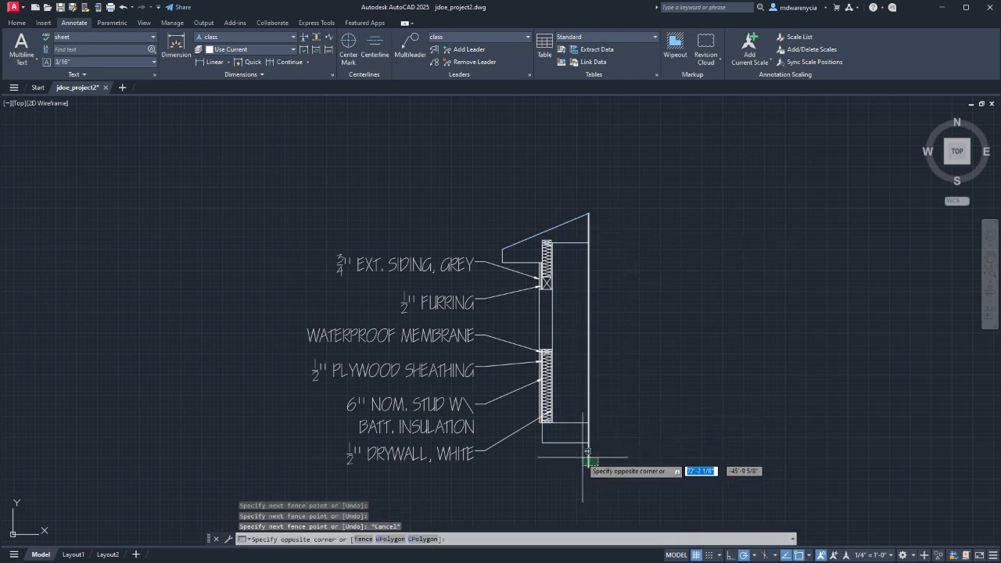
click(584, 469)
key(Delete)
- Place a multileader on the concrete pad's lower outer corner, its landing aligned below the drywall note's landing
middle_drag(549, 455, 597, 426)
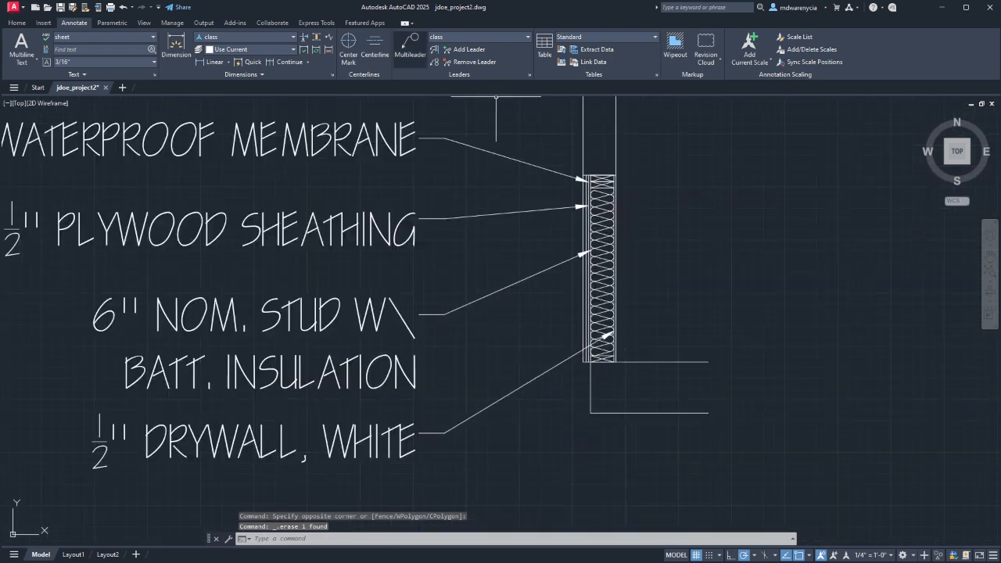
click(409, 46)
middle_drag(513, 407, 620, 215)
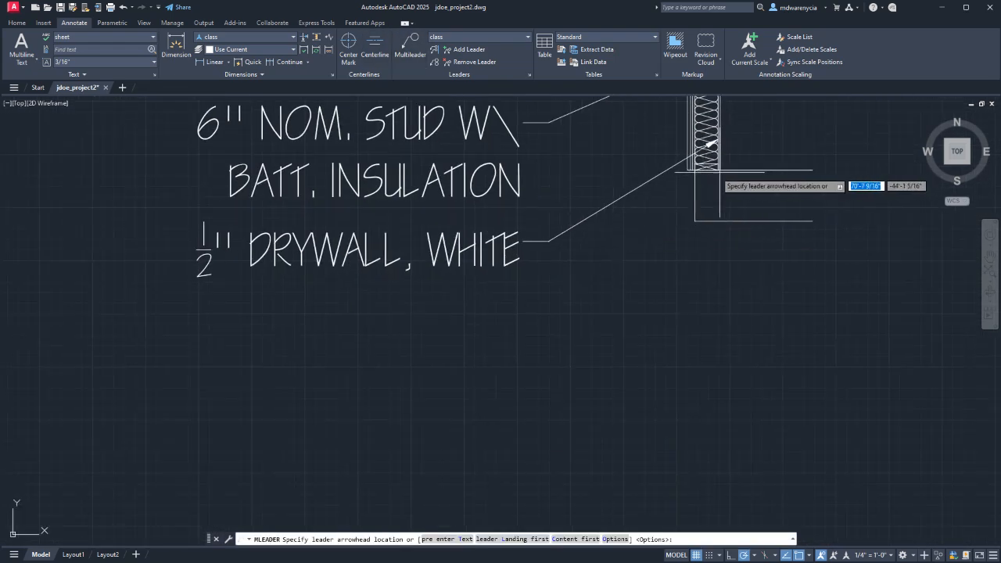
click(692, 226)
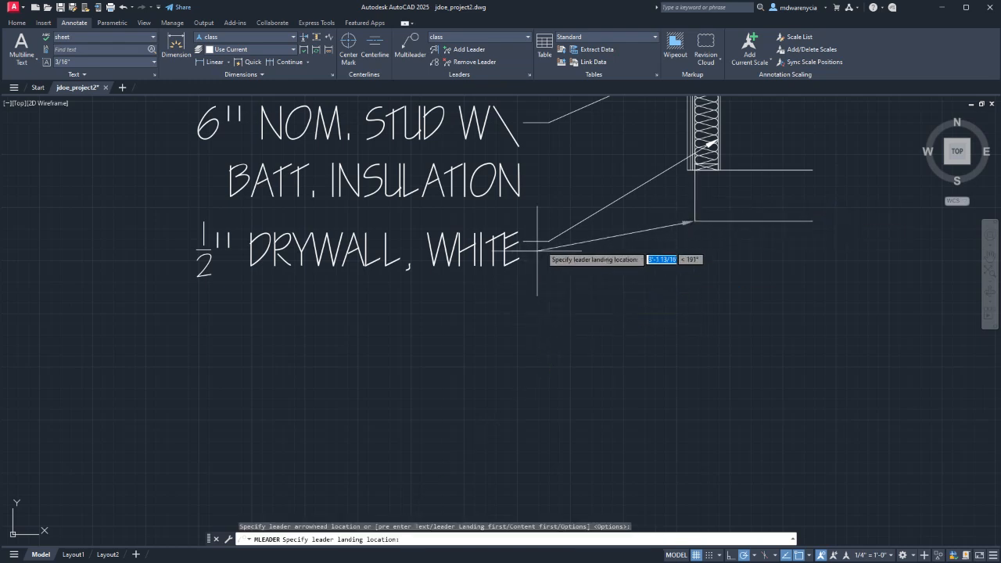
click(547, 349)
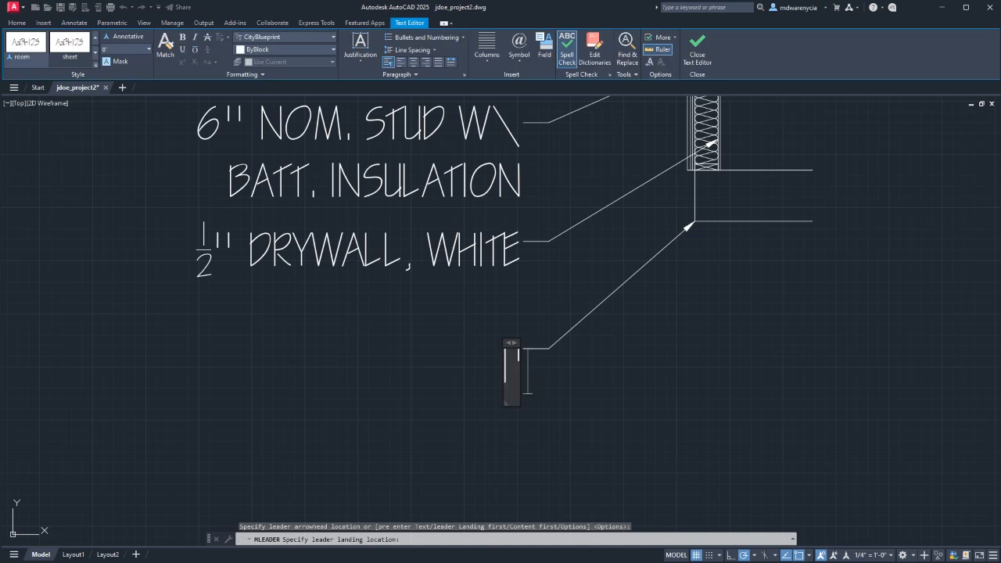
- Enter 1' CONCRETE PAD as the pad multileader's text and close the text editor
text(1' CONCREP)
key(BackSpace)
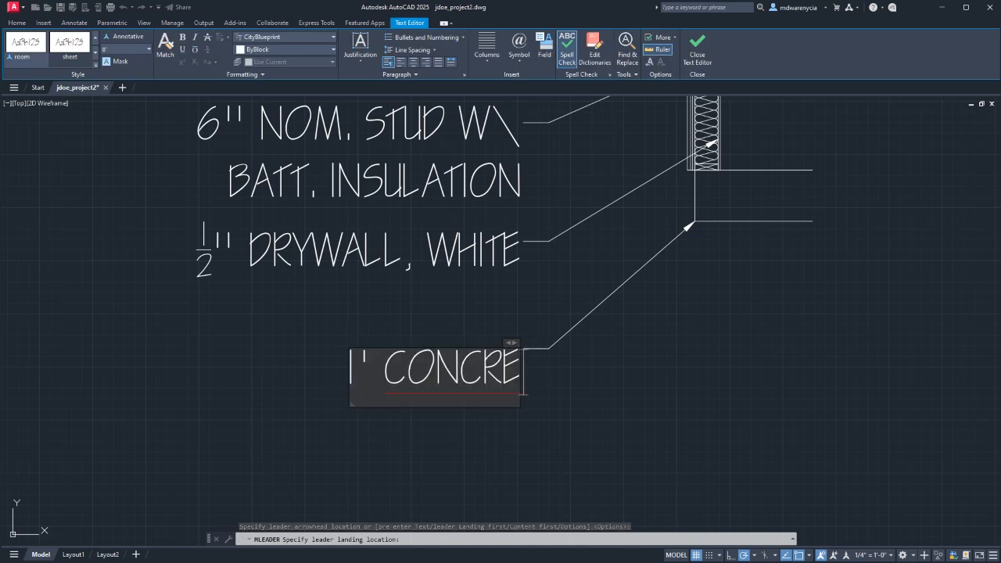
text(TE PAD)
key(Return)
key(BackSpace)
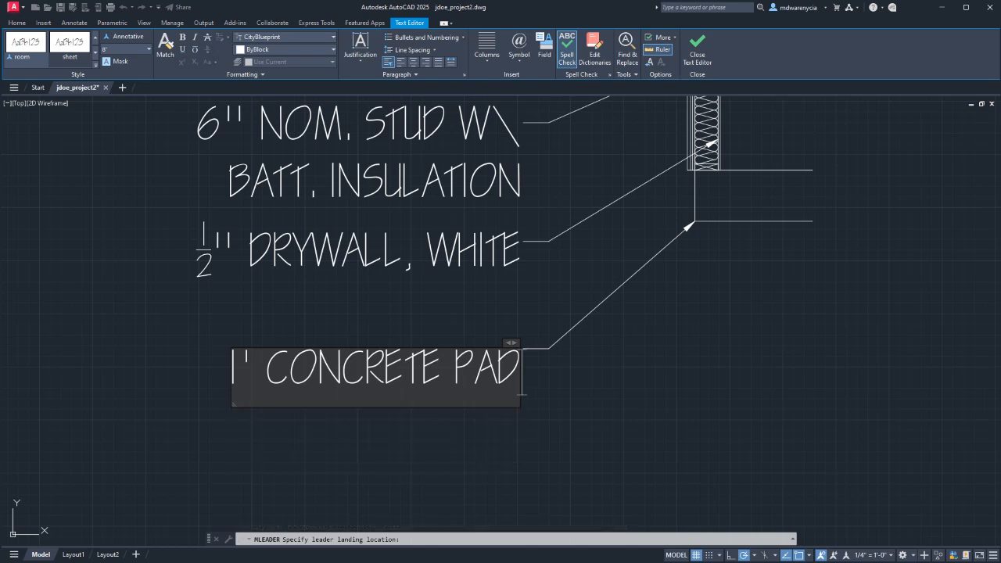
click(555, 364)
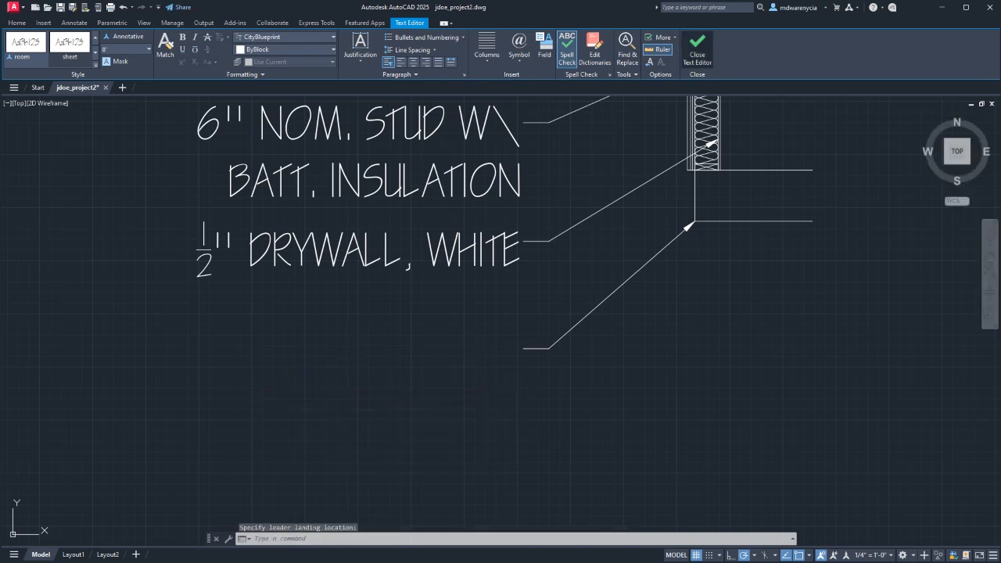
key(Escape)
- Move the concrete pad multileader's landing and text straight up about 6" toward the drywall note
click(554, 365)
click(535, 334)
click(548, 344)
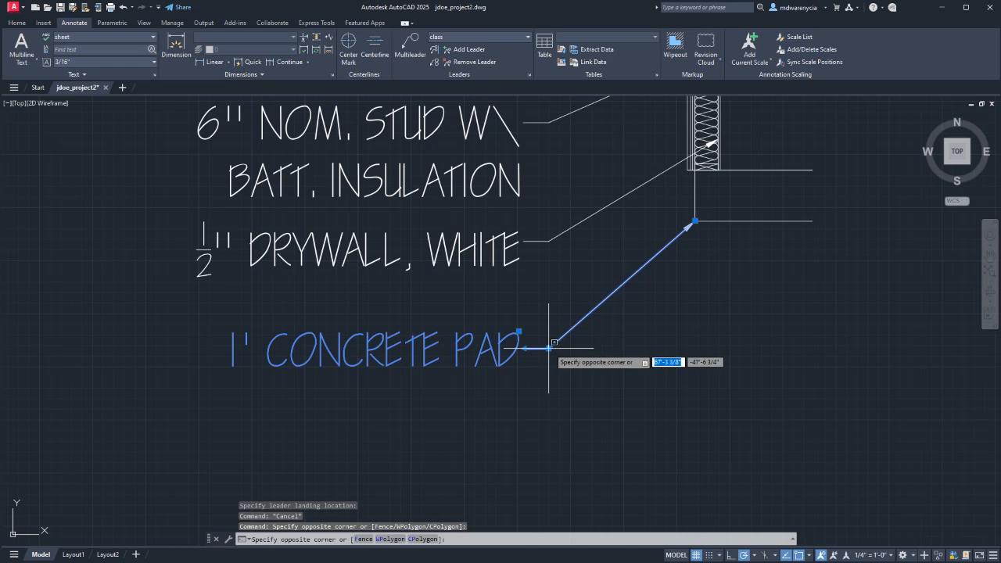
click(548, 348)
click(548, 348)
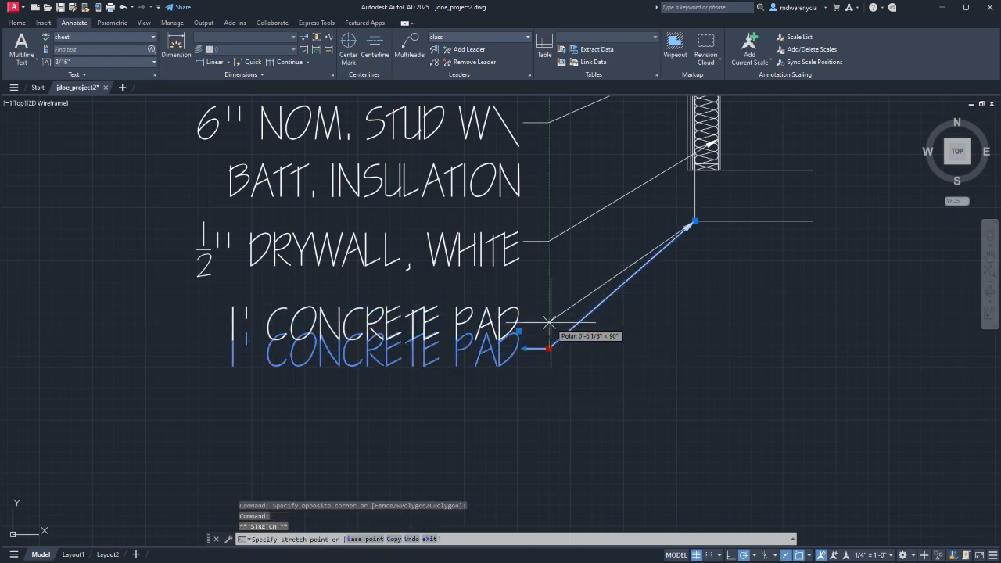
click(548, 321)
middle_drag(532, 218, 460, 488)
scroll(459, 488, down, 4)
key(Escape)
key(Escape)
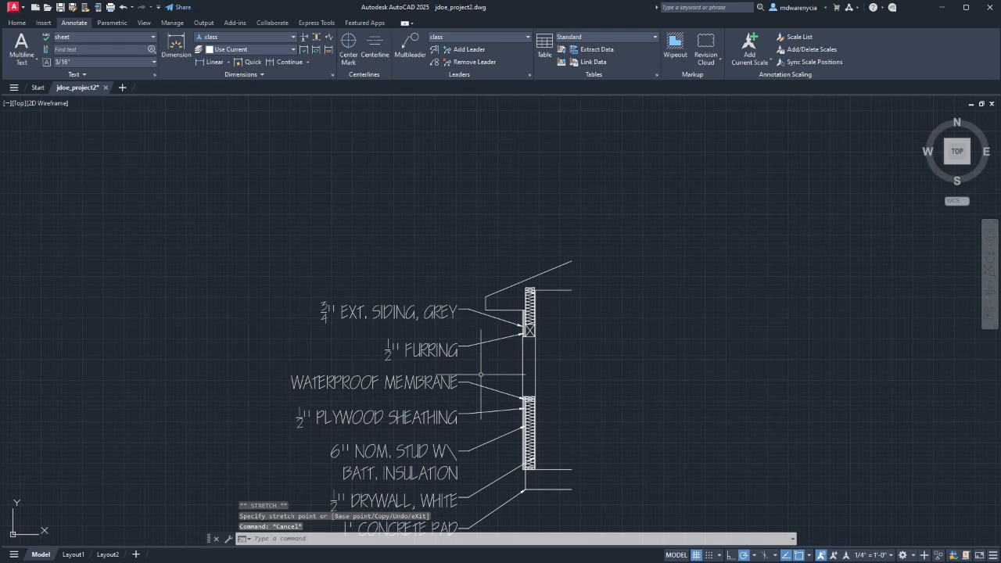
middle_drag(488, 418, 523, 306)
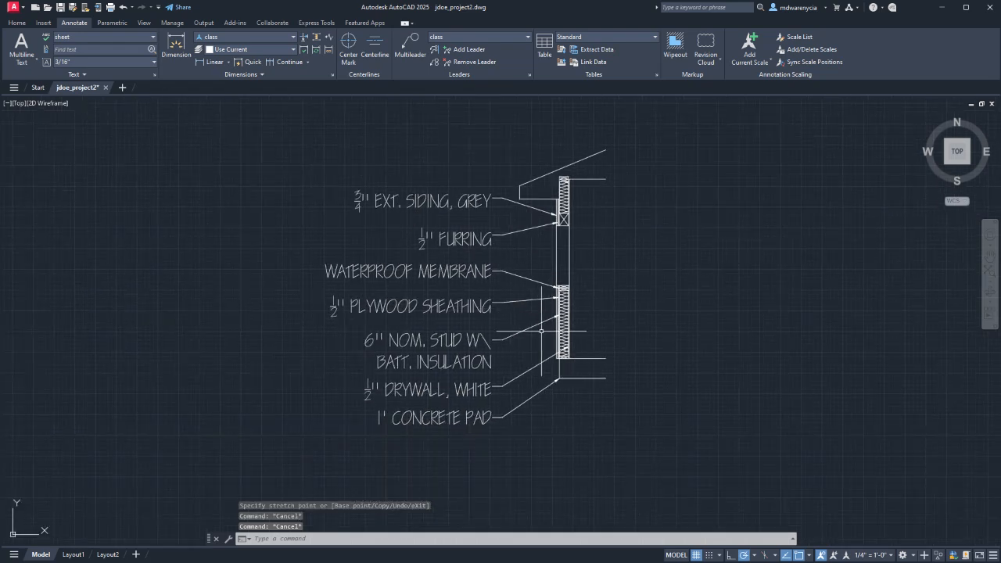
text(hatch)
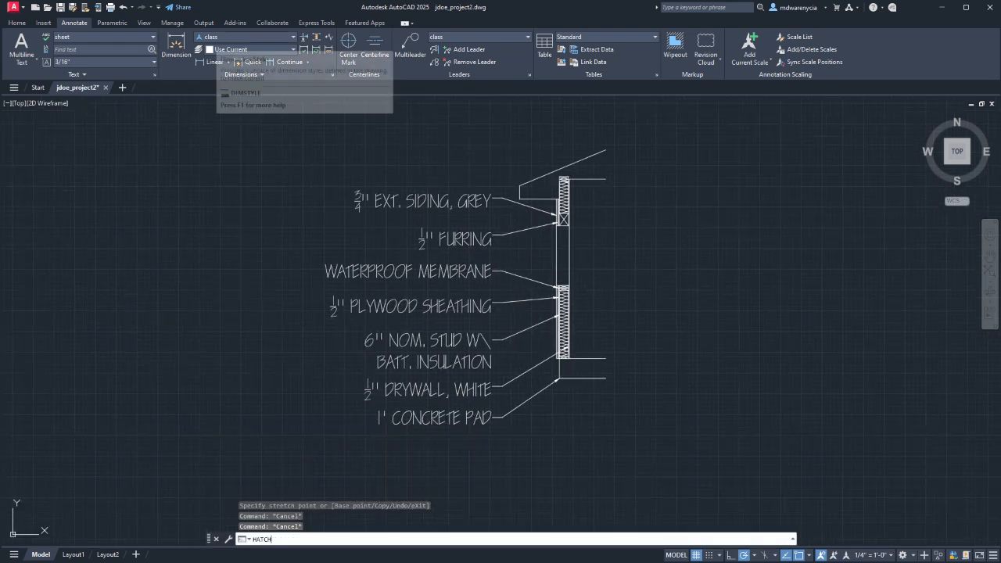
key(Return)
scroll(223, 51, down, 3)
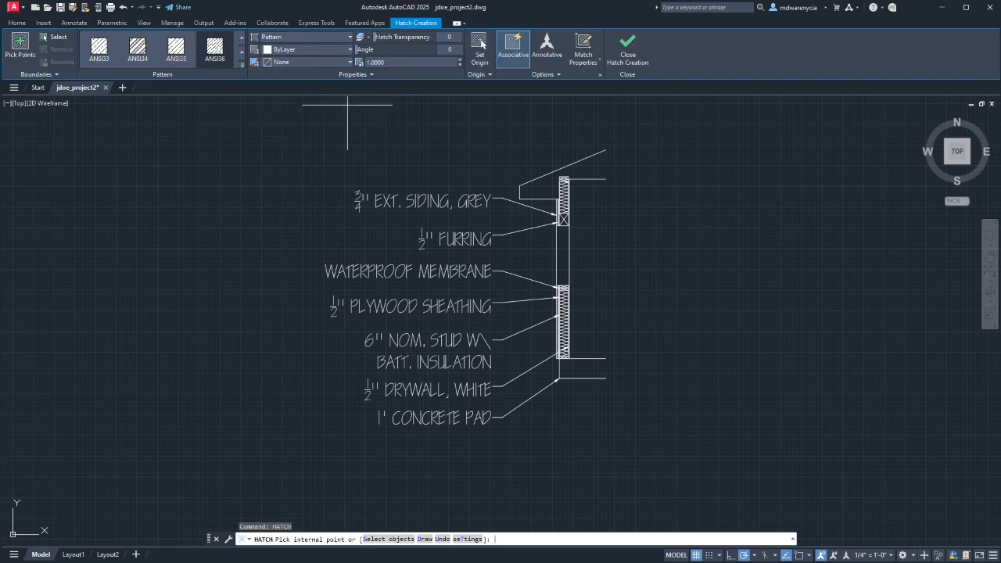
scroll(156, 51, down, 1)
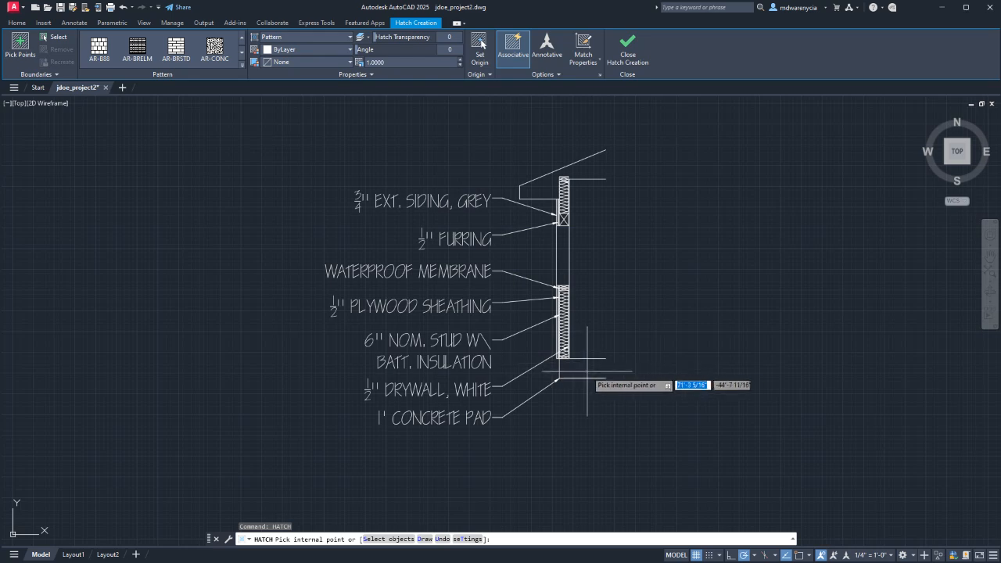
scroll(588, 369, up, 2)
key(Escape)
- Draw a vertical line joining the inner ends of the floor and pad bottom lines to close the concrete pad
text(l)
key(Return)
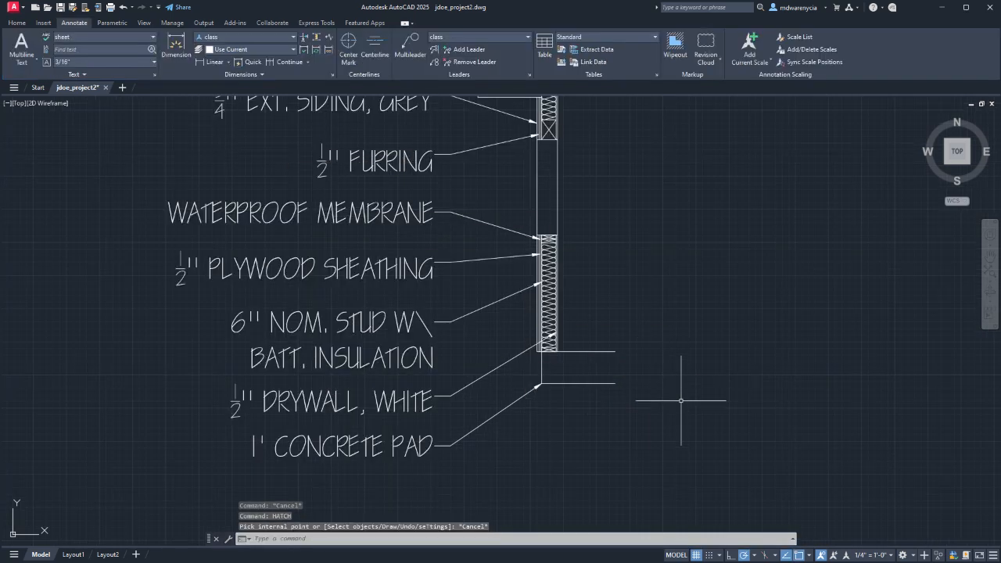
click(615, 352)
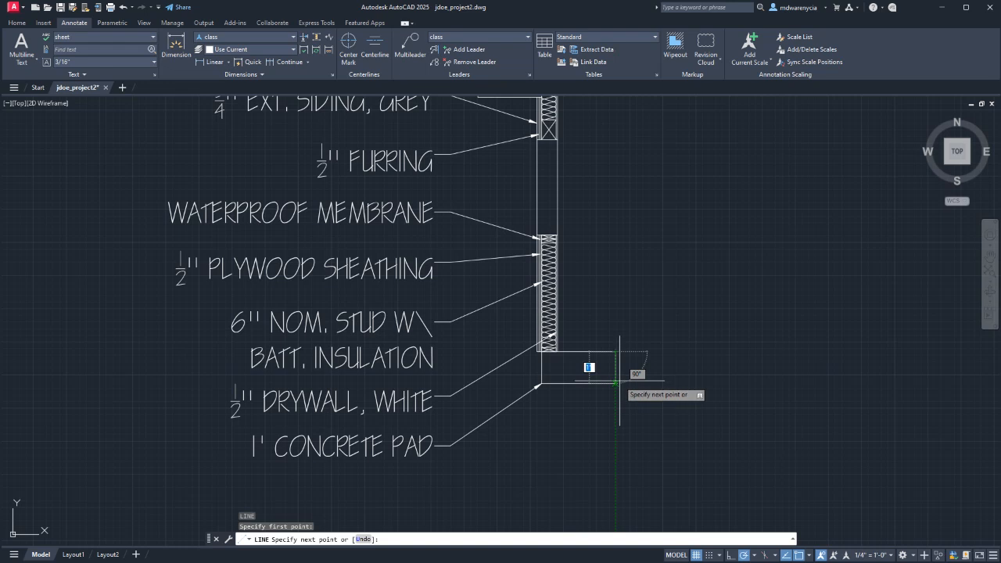
click(615, 382)
key(Escape)
key(Escape)
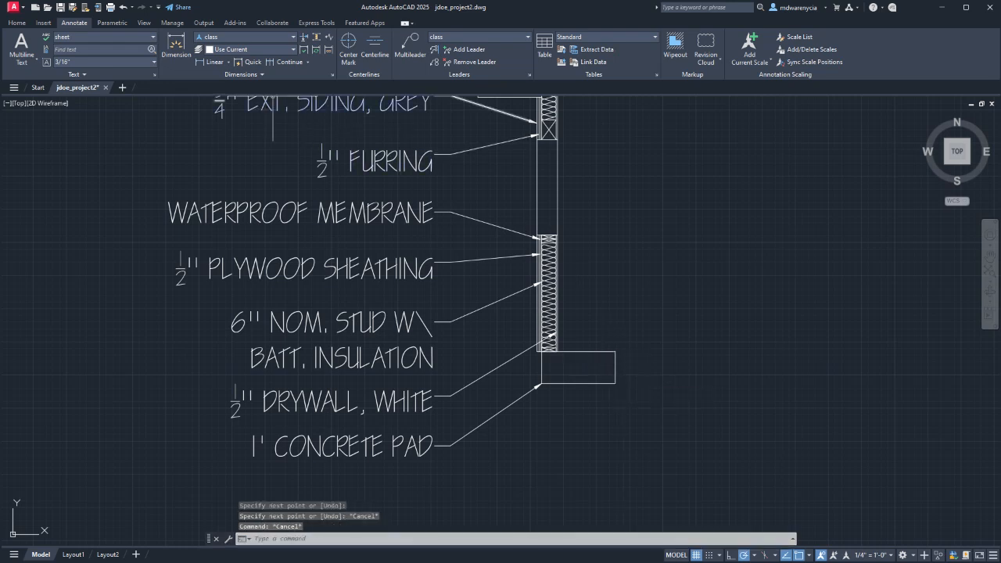
- Fill the closed concrete pad with a hatch
text(hatch)
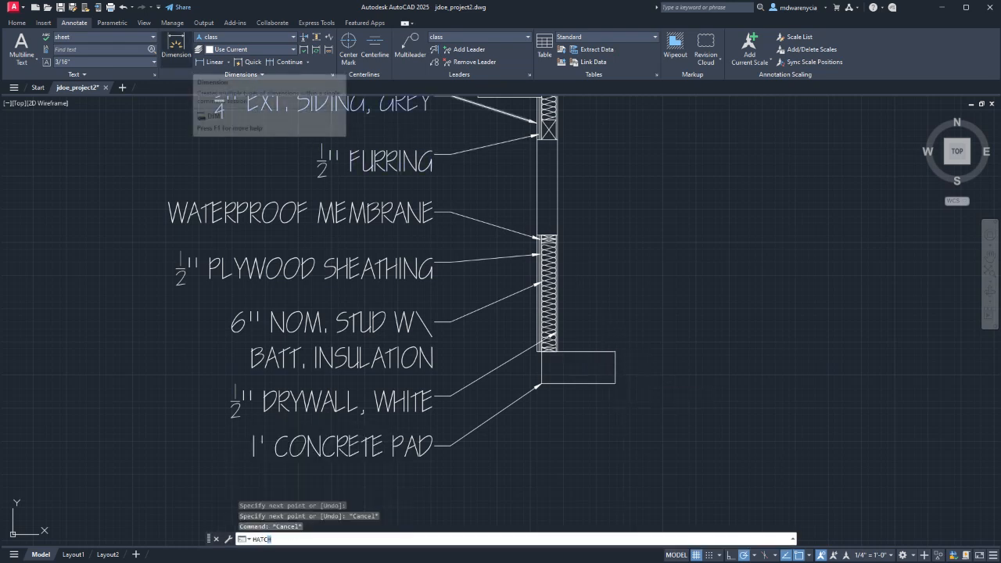
key(Return)
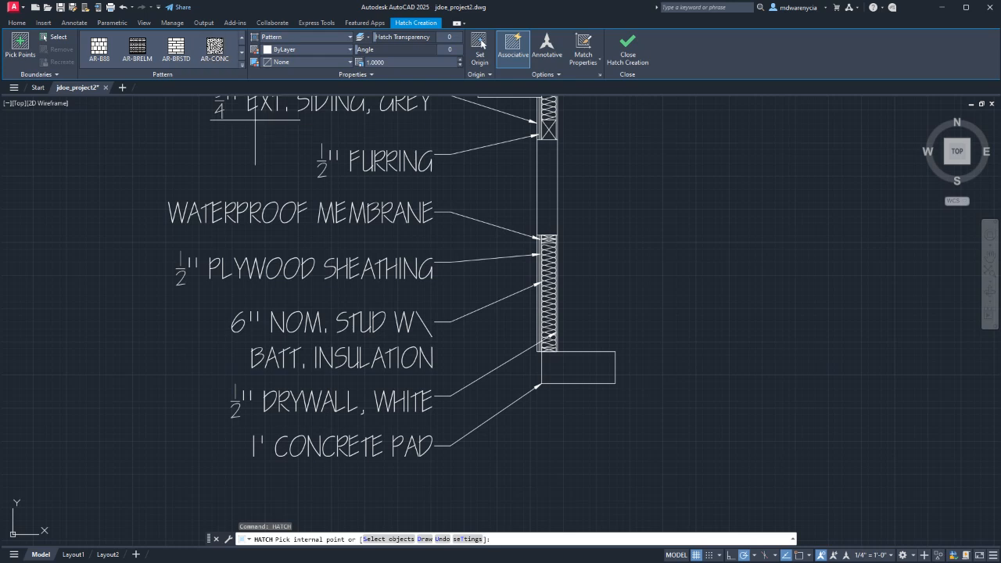
click(603, 370)
key(Escape)
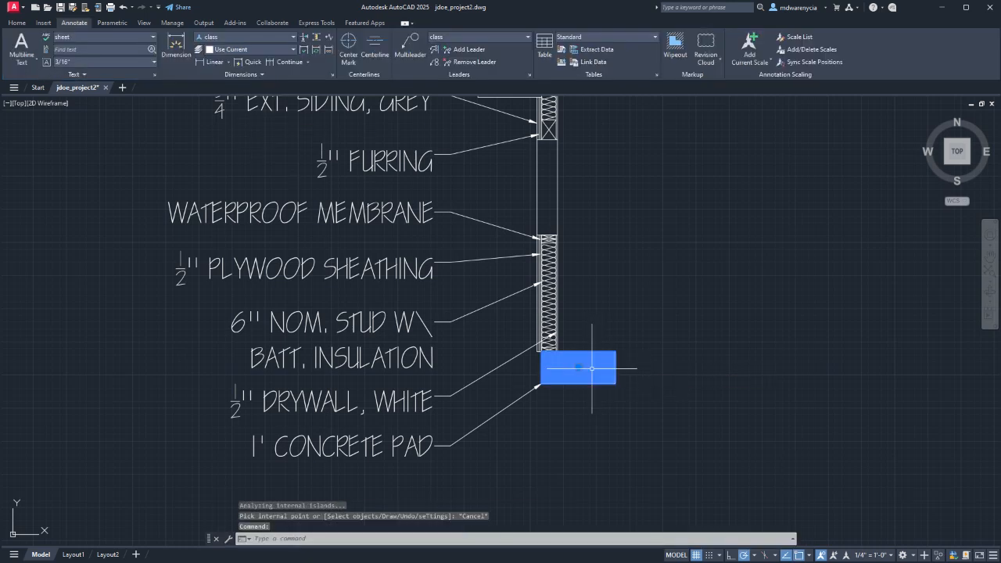
- Try a scale of 0.125 on the concrete pad's hatch and replace it with 16
click(592, 368)
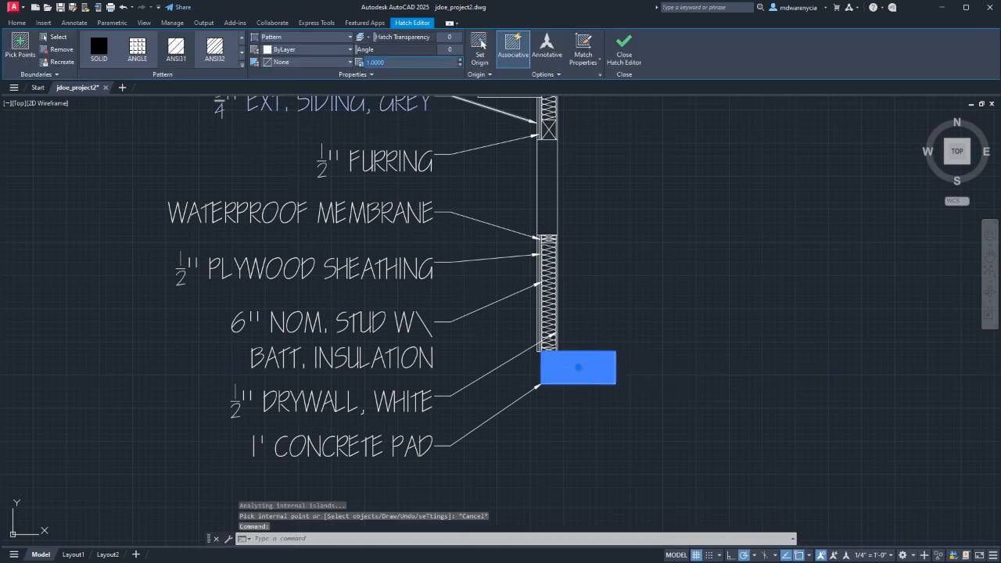
text(.125)
key(Return)
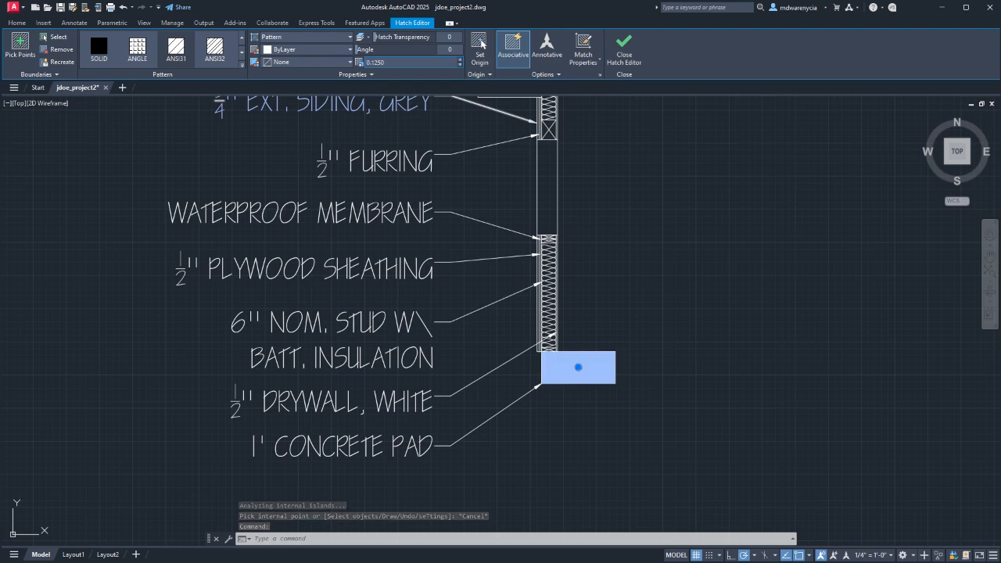
scroll(579, 383, up, 8)
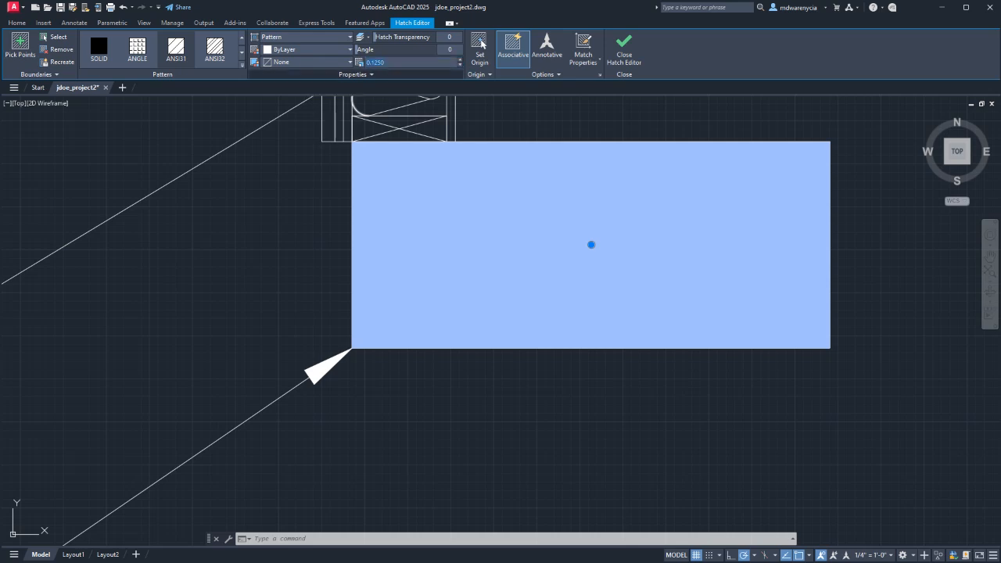
text(16)
key(Return)
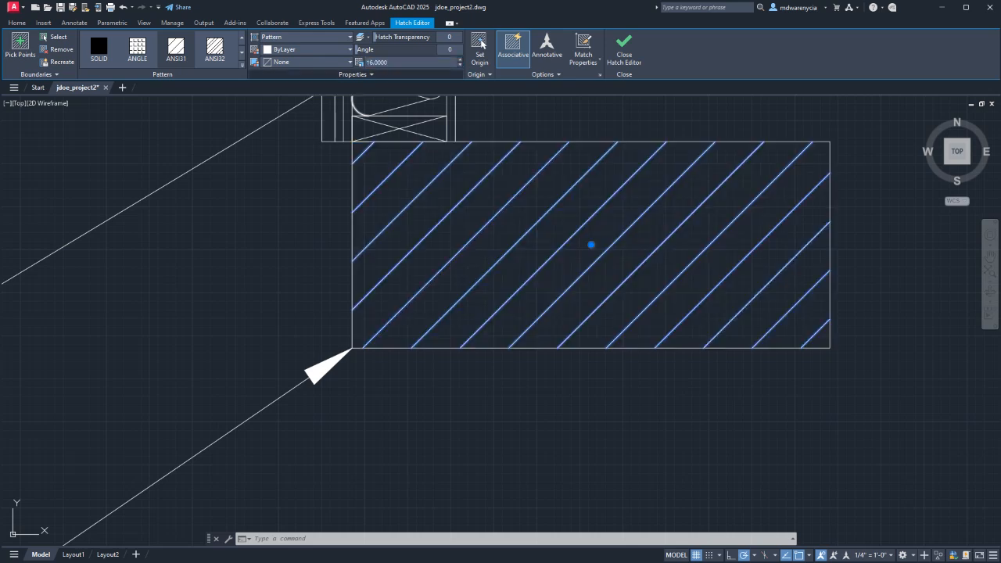
- Try the AR-CONC pattern at scale 128 on the pad's hatch and erase that hatch
scroll(215, 49, down, 3)
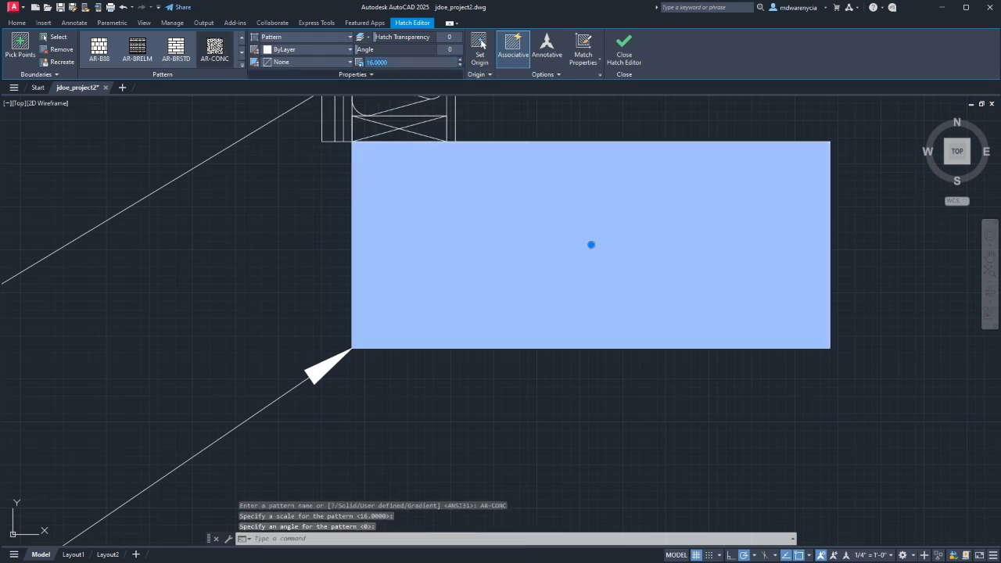
key(Return)
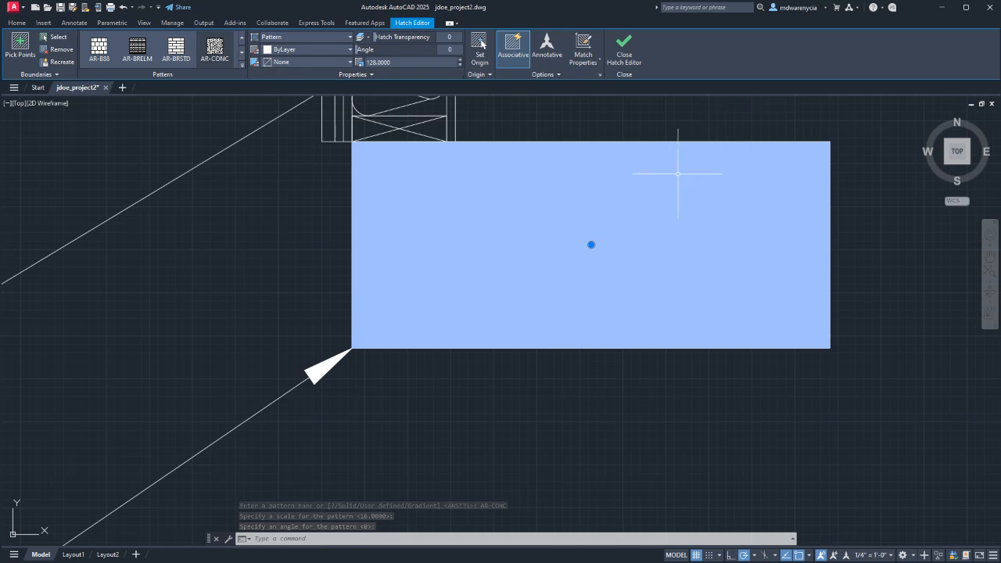
drag(670, 188, 588, 372)
scroll(585, 392, down, 4)
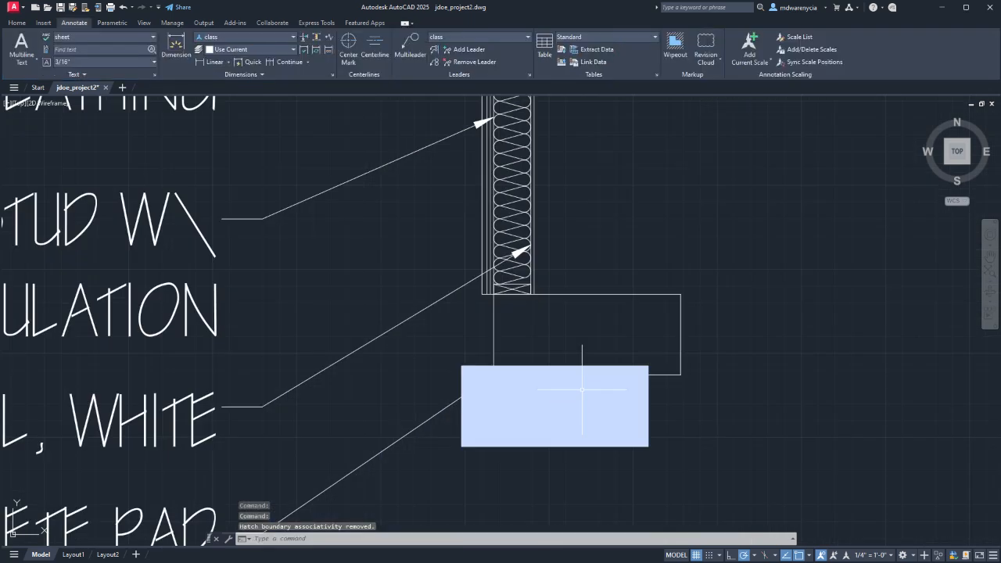
click(587, 416)
key(Delete)
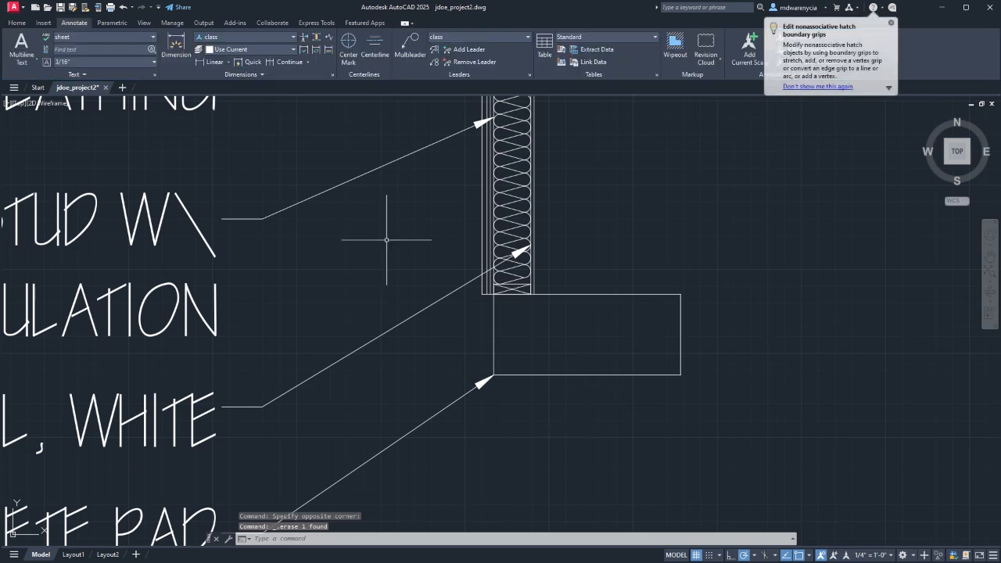
- Hatch the concrete pad with the AR-CONC pattern at a scale of 0.25
text(HATCH)
key(Return)
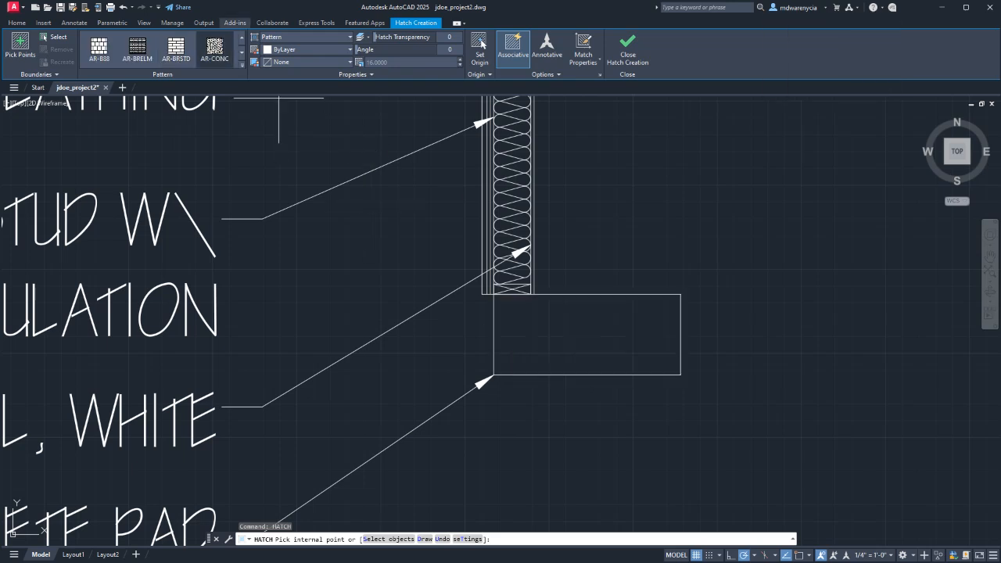
click(399, 63)
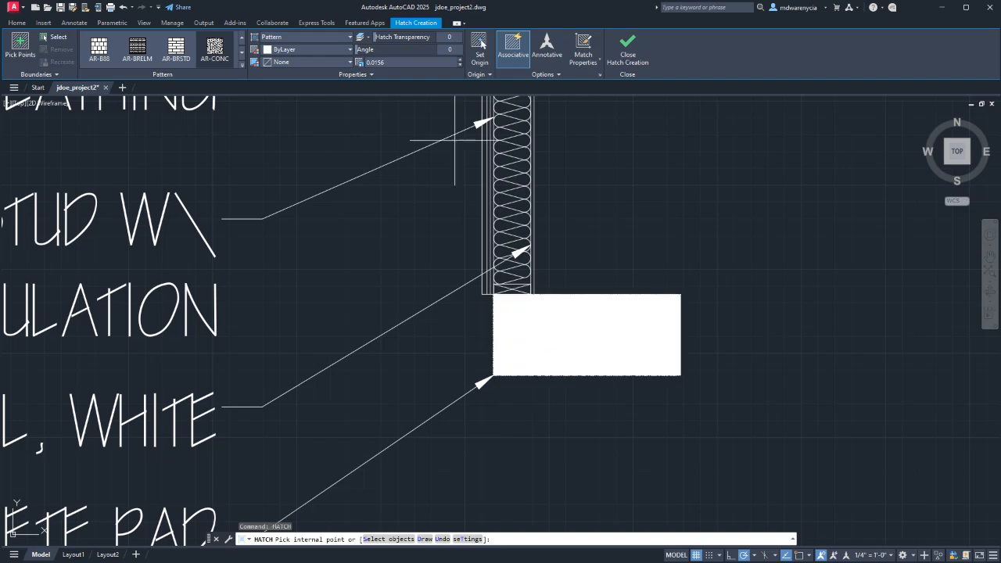
scroll(559, 336, down, 2)
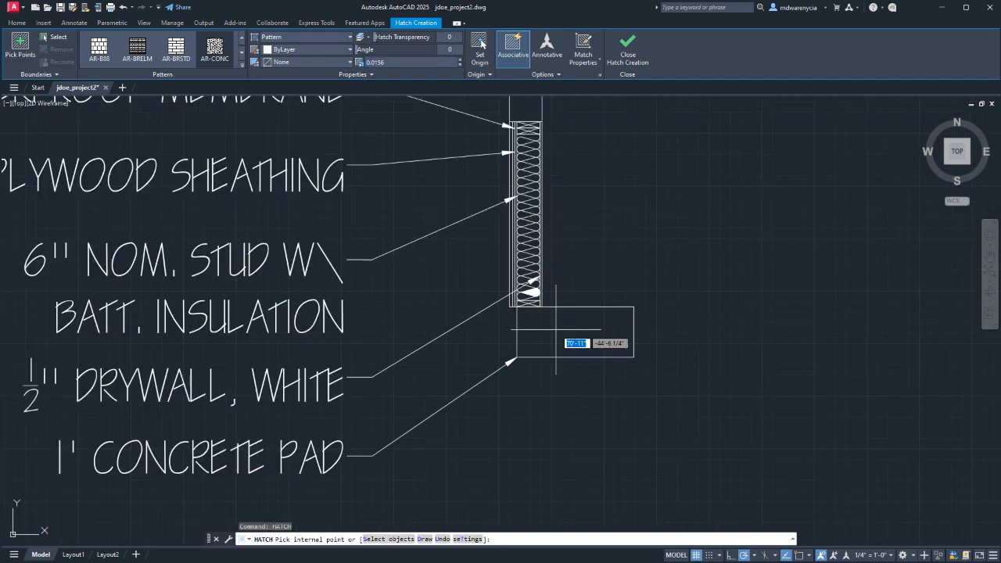
scroll(559, 336, up, 4)
scroll(558, 334, down, 3)
scroll(557, 335, up, 5)
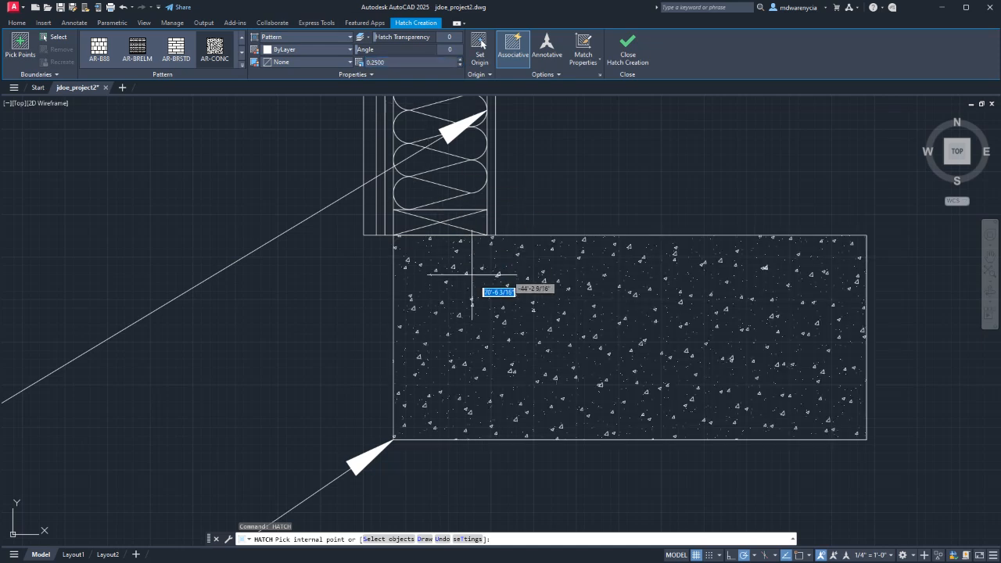
click(494, 315)
scroll(571, 352, down, 5)
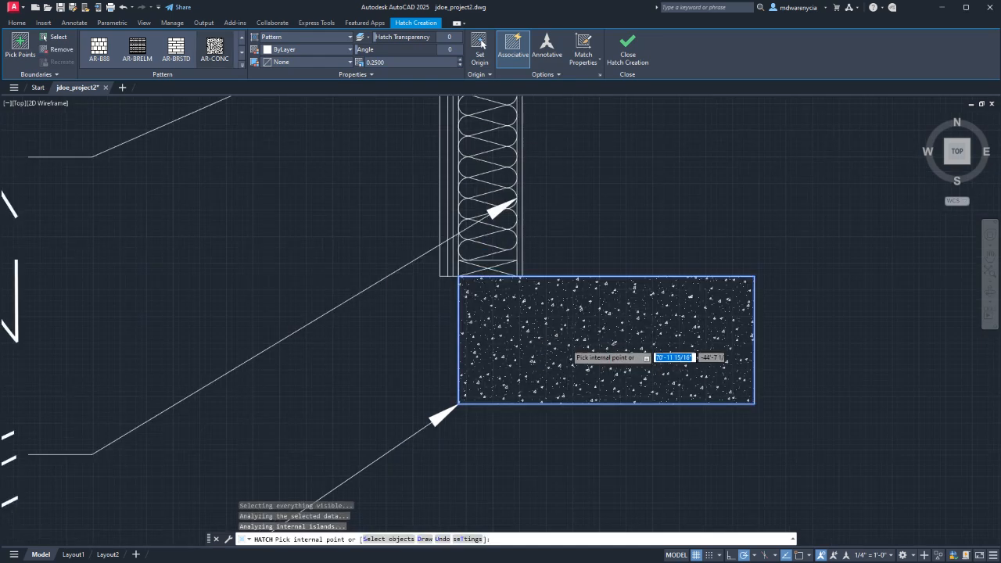
key(Escape)
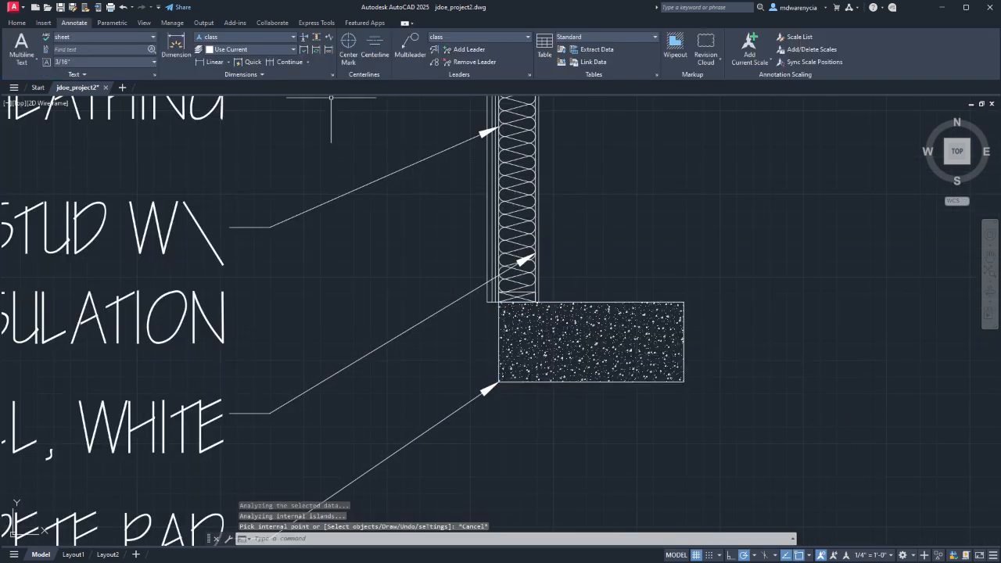
text(h)
key(Return)
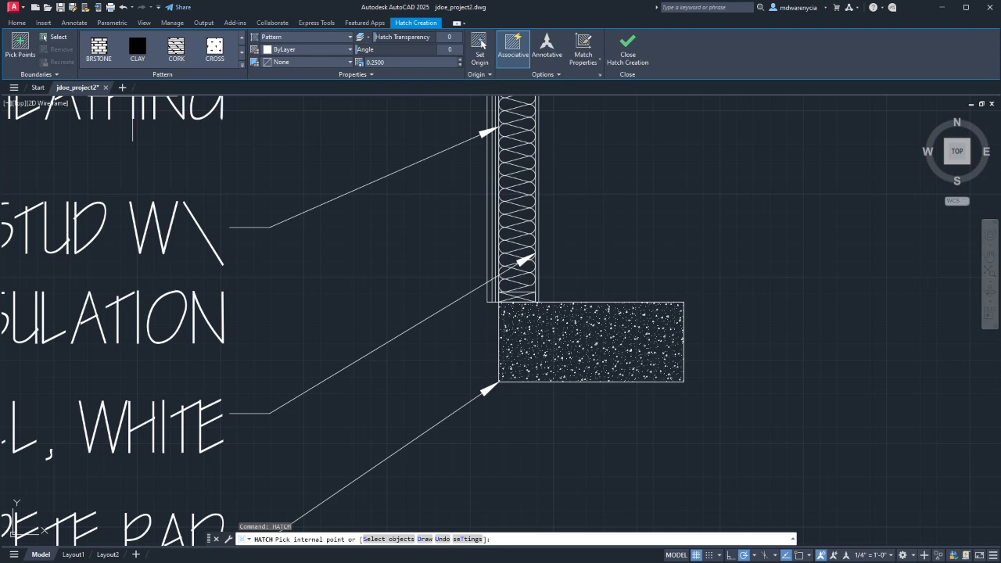
scroll(134, 51, down, 3)
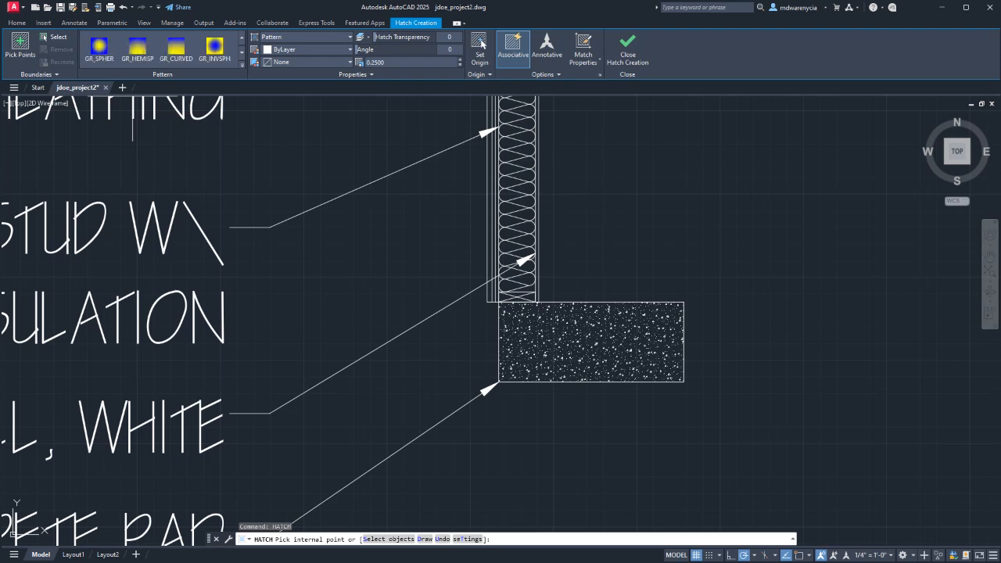
mouse_move(521, 192)
middle_down()
mouse_move(545, 373)
mouse_move(582, 379)
middle_up()
scroll(582, 375, down, 6)
key(Escape)
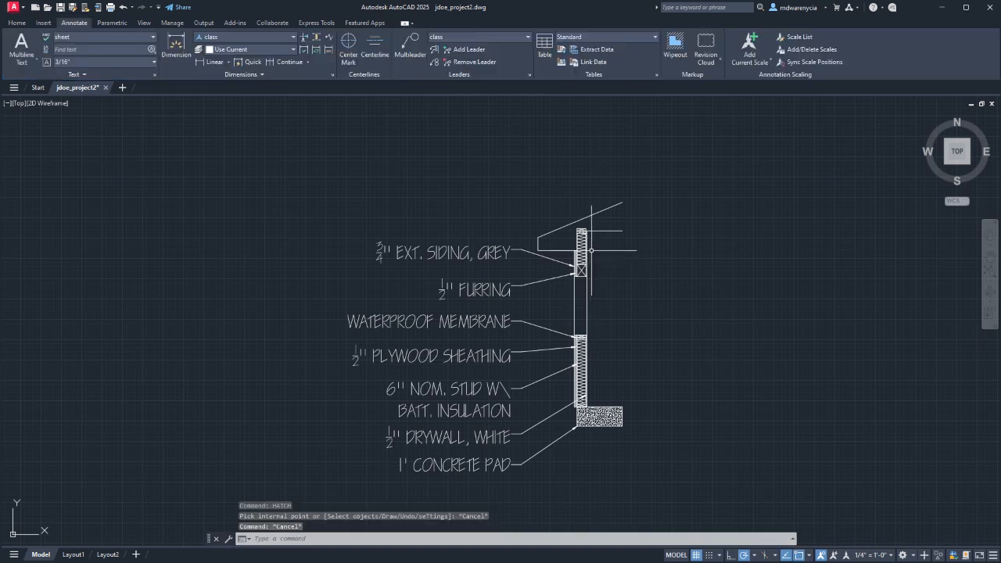
- Examine the annotated wall section from the roof overhang down to the hatched concrete pad
scroll(586, 258, up, 3)
middle_drag(533, 415, 563, 242)
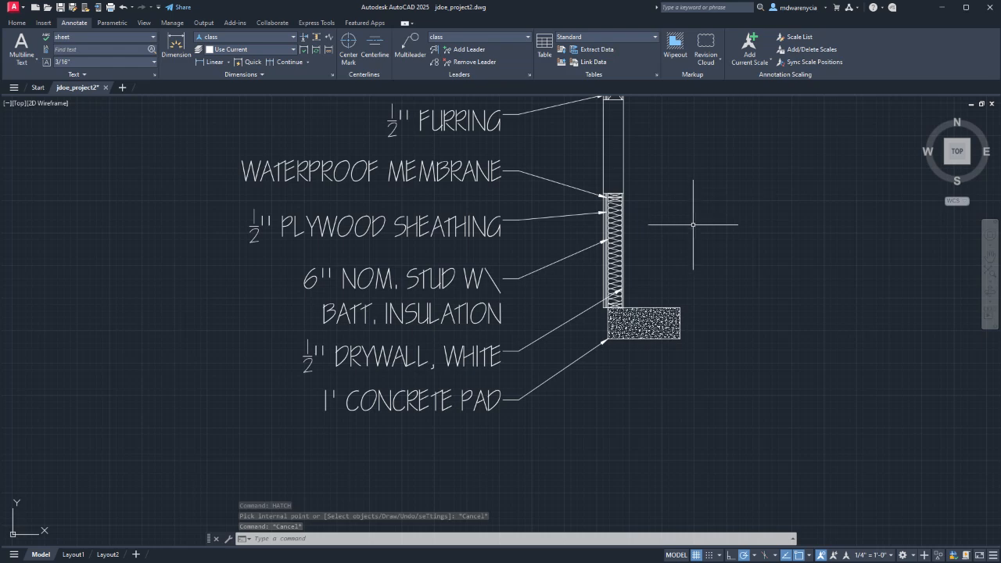
scroll(670, 327, up, 3)
scroll(632, 384, down, 5)
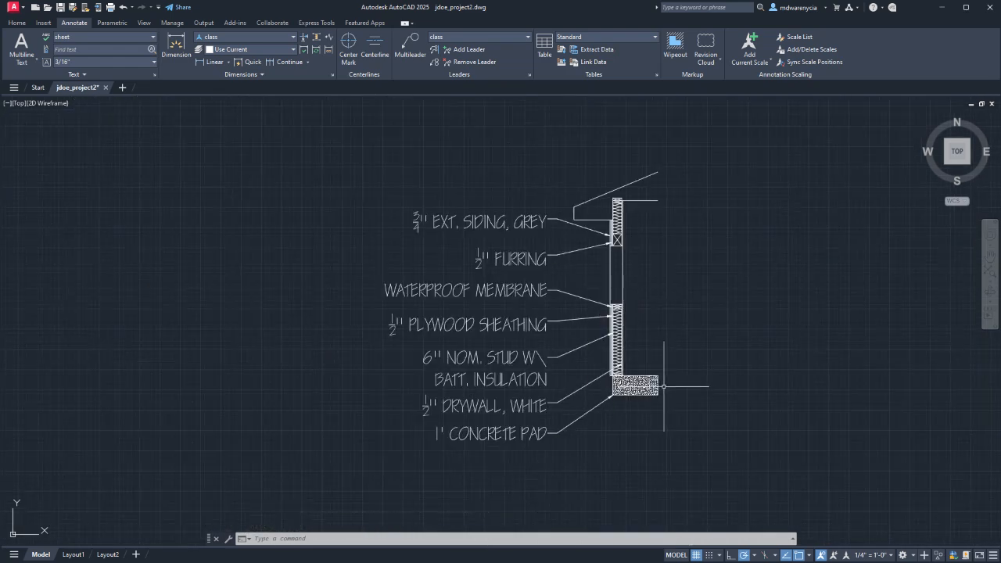
scroll(636, 188, up, 6)
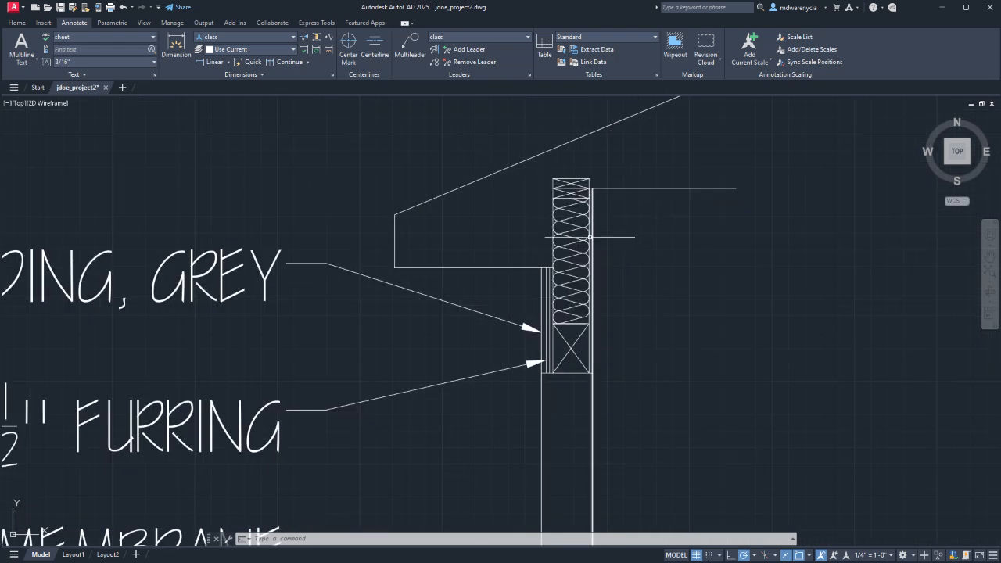
scroll(577, 248, down, 4)
middle_drag(507, 354, 492, 235)
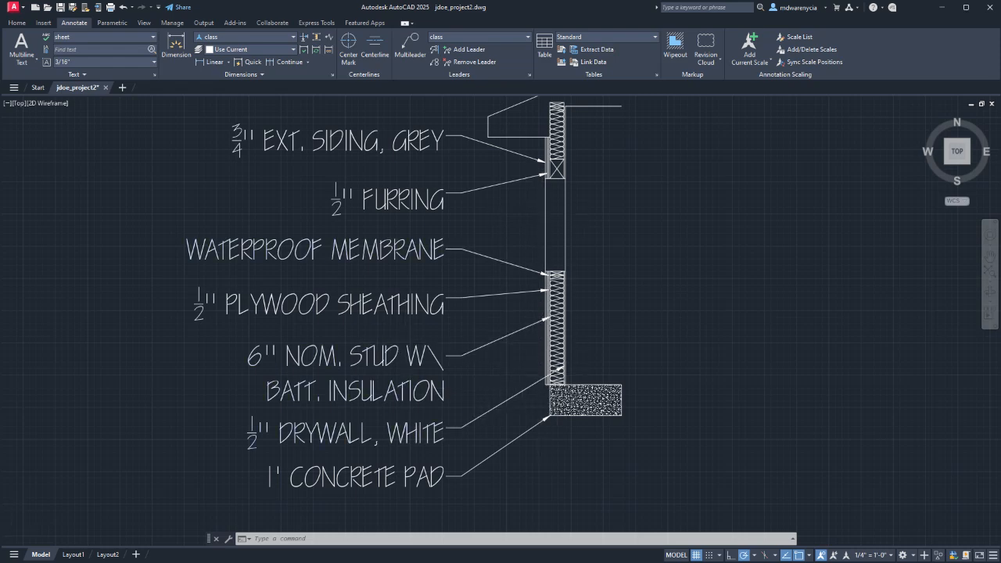
scroll(399, 343, down, 4)
scroll(387, 379, up, 2)
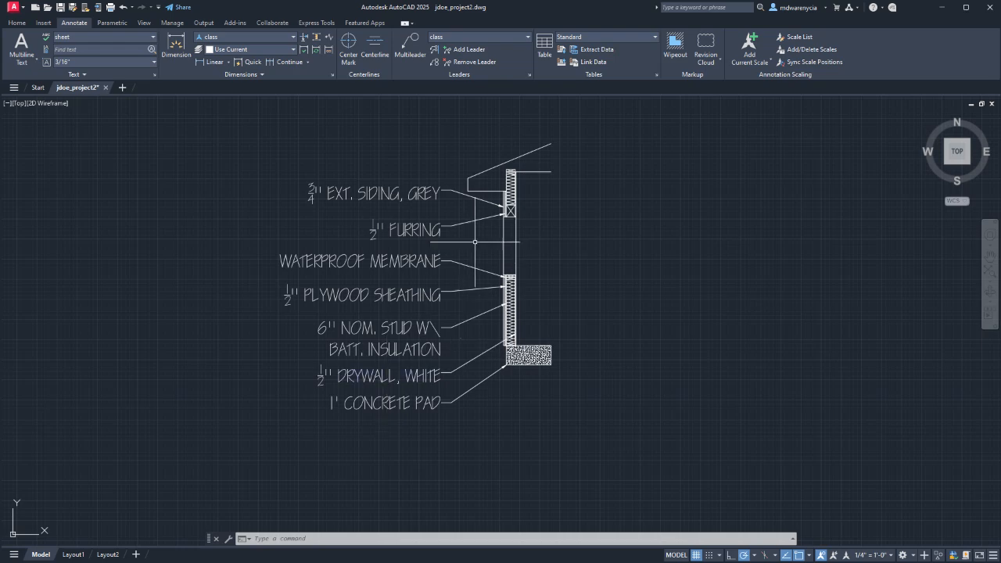
- Move the exterior siding multileader's landing and text slightly straight down toward the furring note
scroll(440, 205, up, 4)
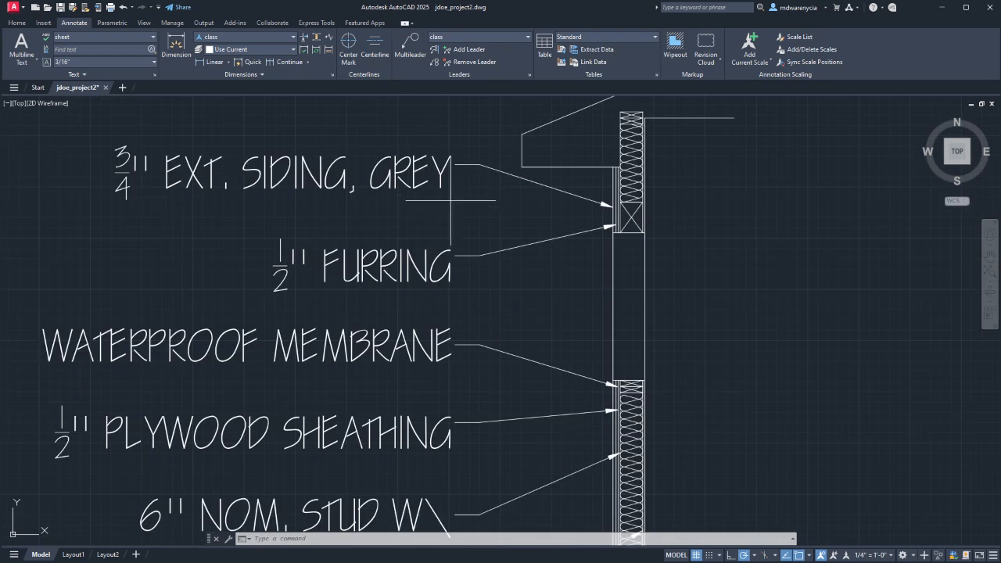
click(468, 166)
click(478, 166)
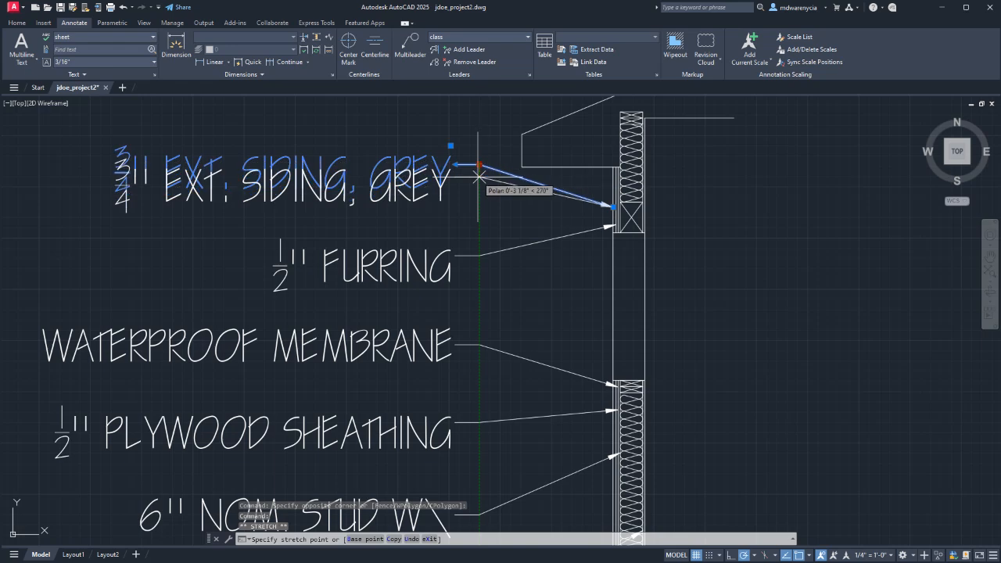
click(477, 180)
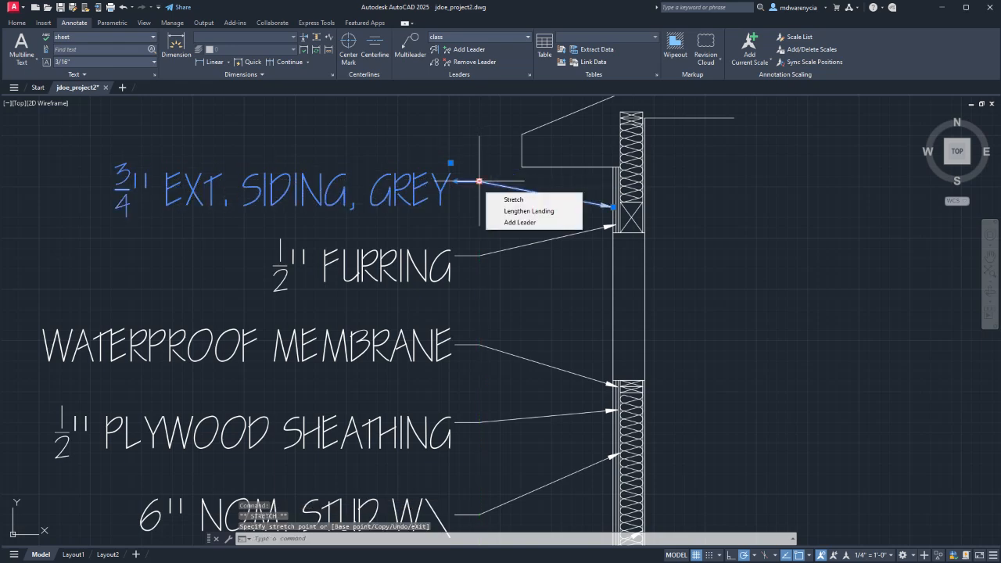
- Examine the annotated wall section, the floor plan and the two building sections elsewhere in the drawing
scroll(492, 313, down, 10)
scroll(507, 336, up, 8)
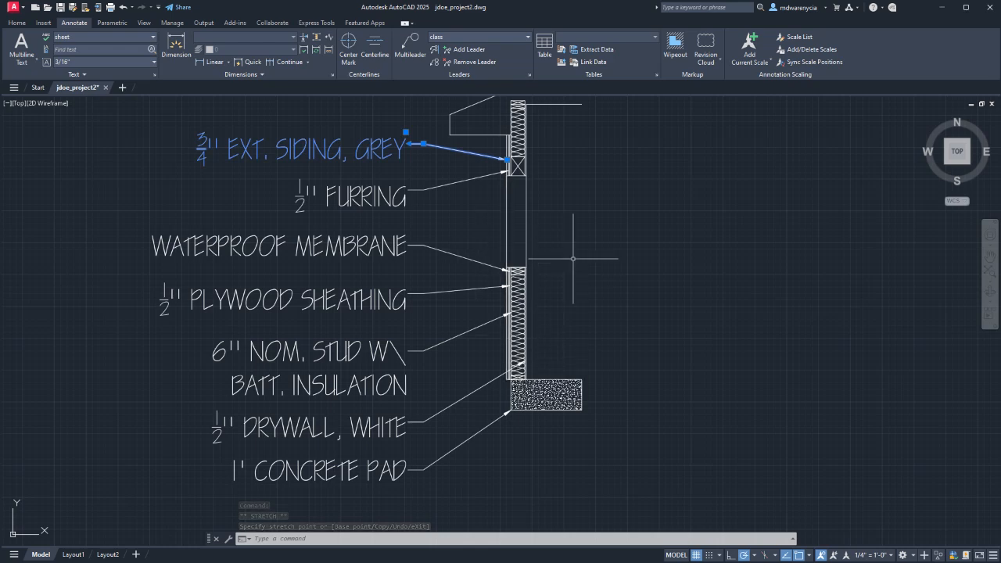
scroll(504, 240, up, 4)
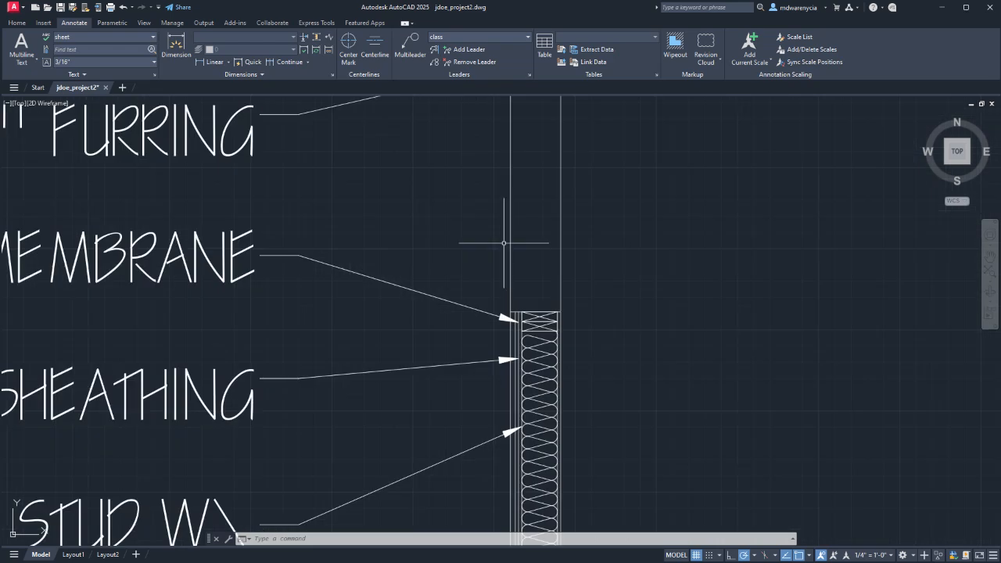
scroll(567, 274, down, 5)
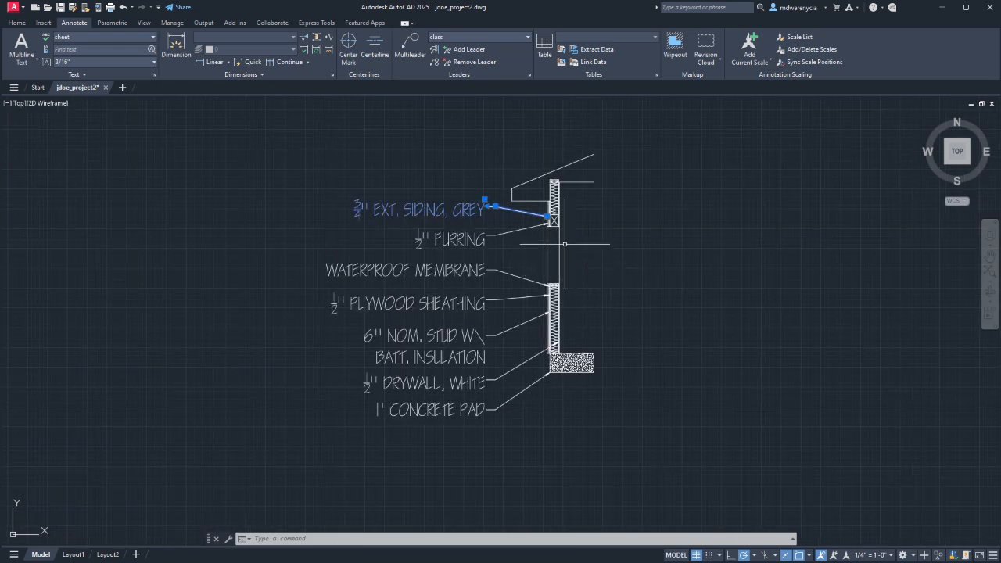
scroll(564, 244, up, 4)
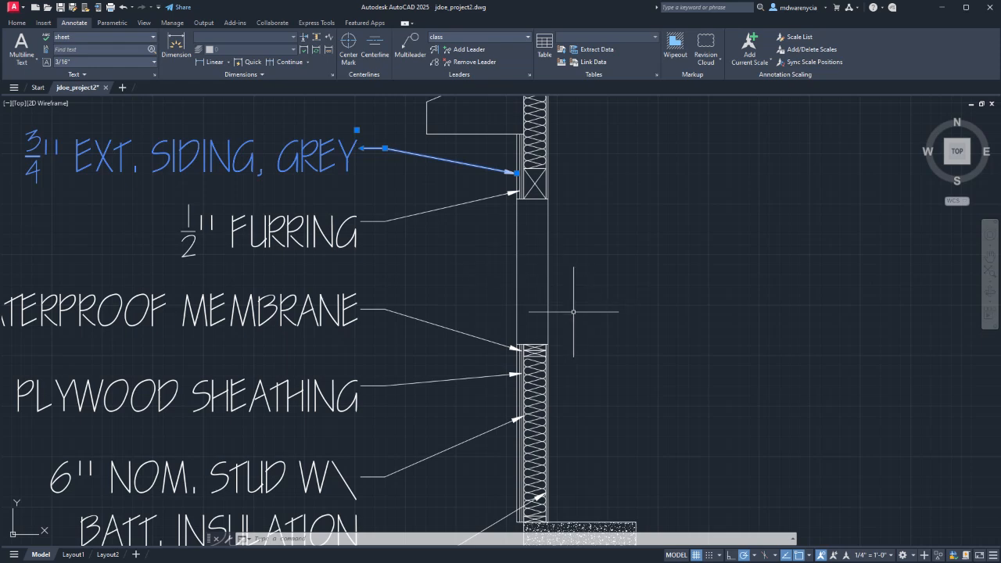
scroll(624, 349, down, 8)
scroll(629, 353, down, 6)
scroll(554, 327, down, 2)
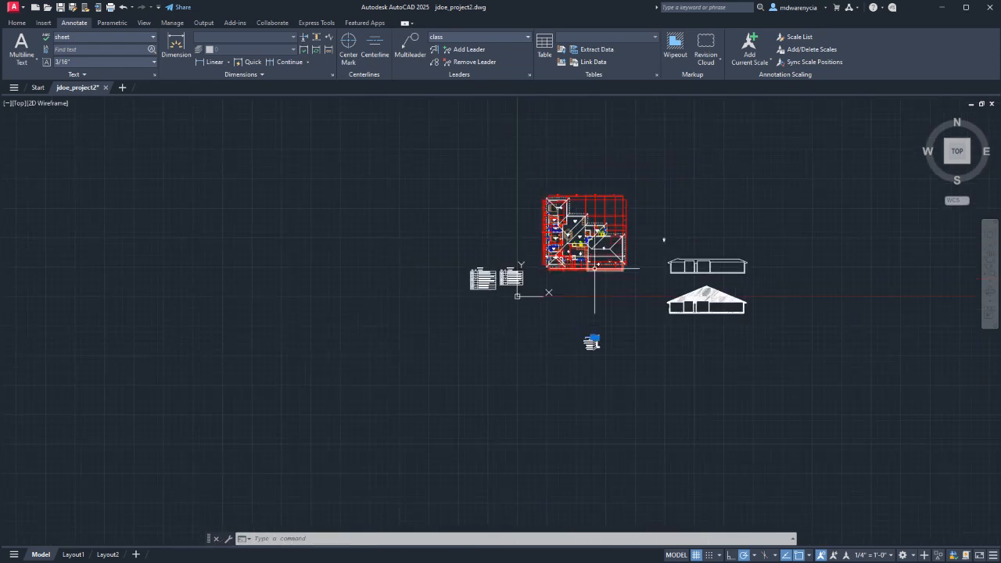
scroll(594, 269, up, 6)
middle_drag(852, 409, 599, 414)
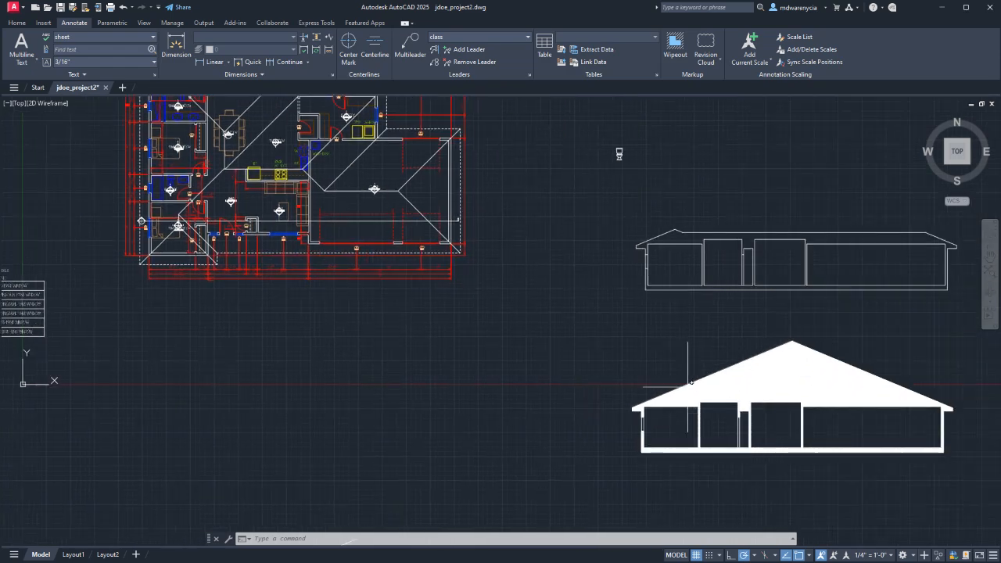
middle_drag(760, 436, 714, 257)
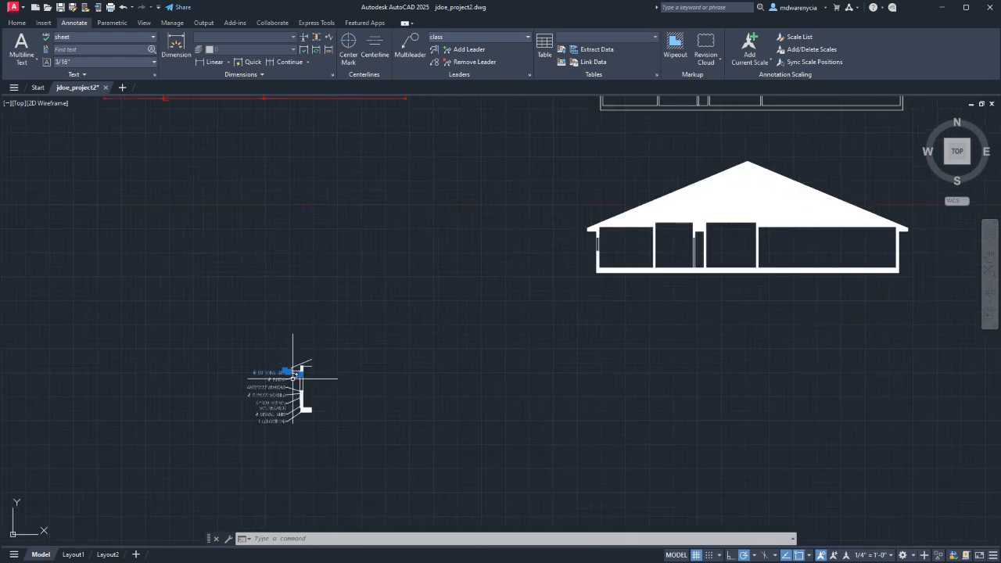
- Move the entire annotated wall section, including its multileaders, to the empty area beneath the door and window schedules
click(211, 333)
click(380, 442)
middle_drag(302, 380, 611, 336)
text(m)
key(Return)
click(459, 380)
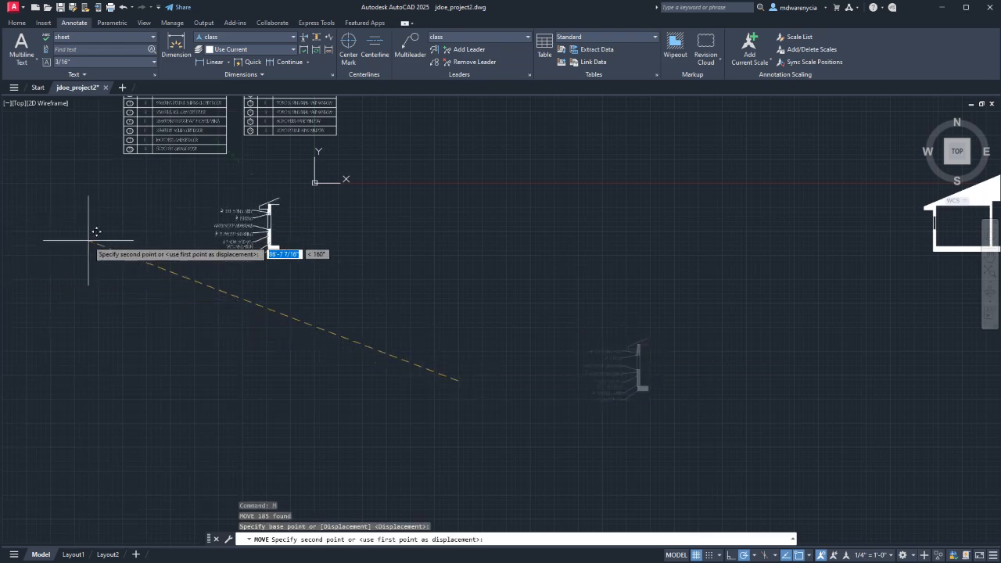
click(32, 242)
middle_drag(382, 297, 342, 404)
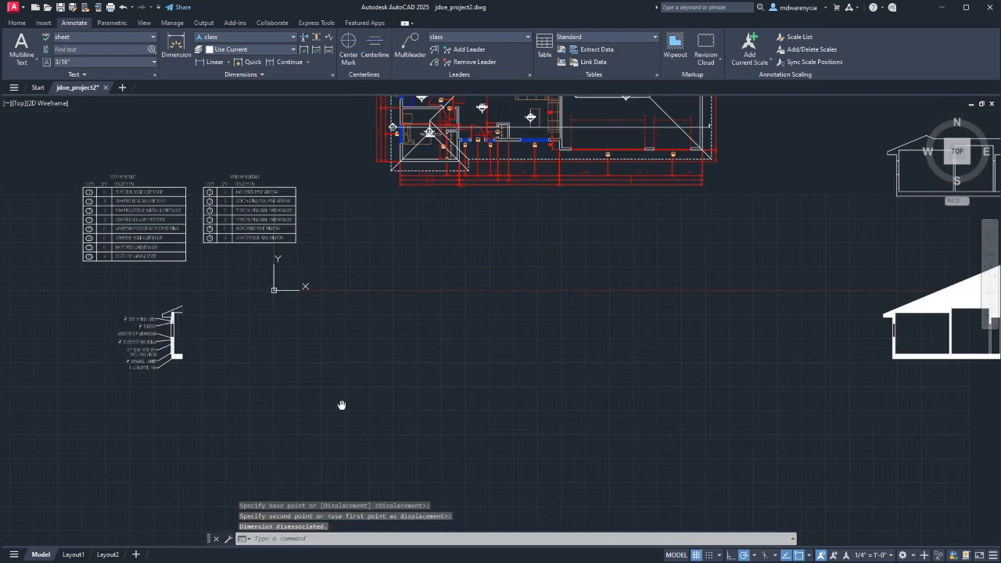
- Examine the floor plan, from the dining room, kitchen and utility room to the bedrooms, entry and garage
middle_drag(521, 188, 242, 286)
middle_drag(315, 256, 467, 330)
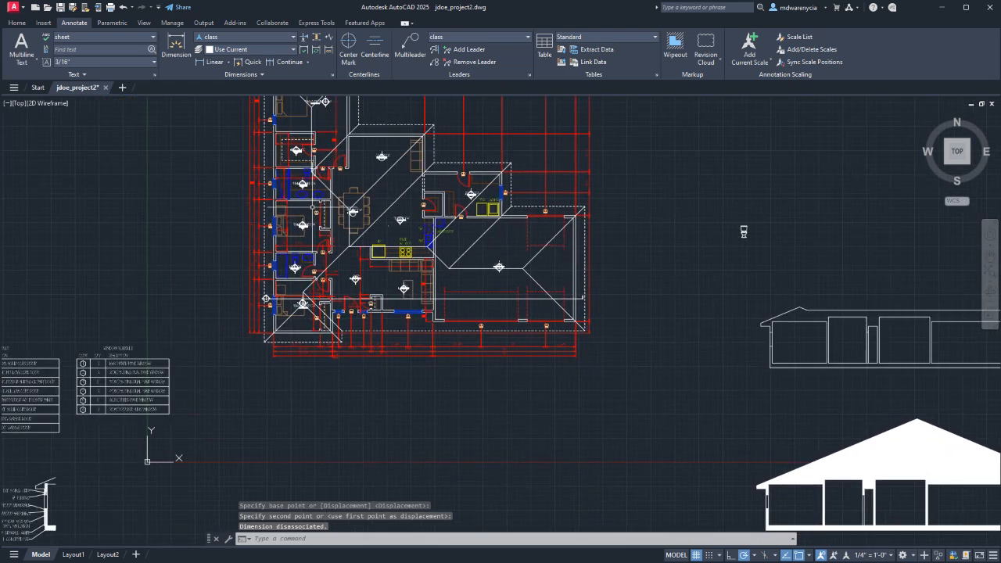
scroll(391, 223, up, 5)
scroll(331, 290, down, 2)
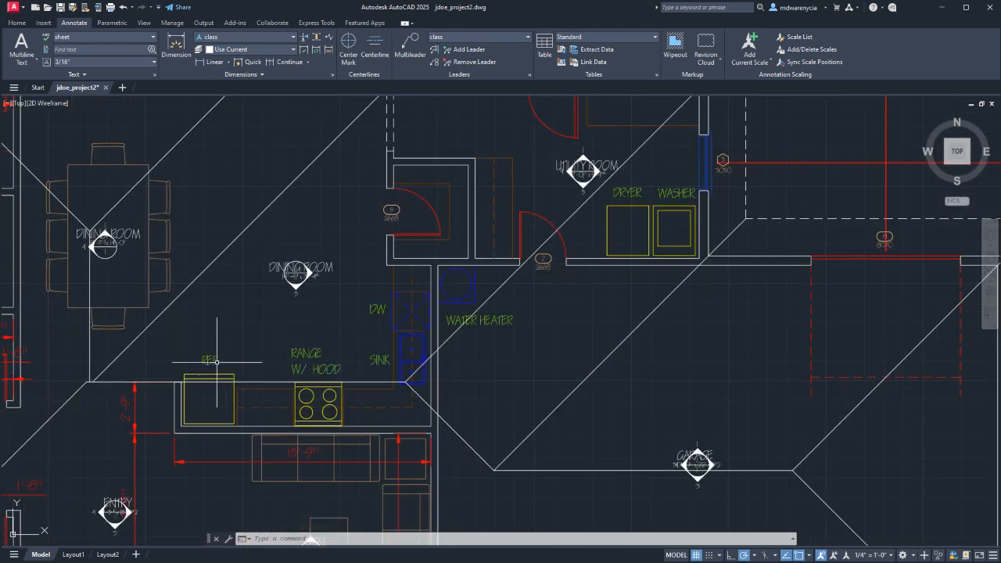
middle_drag(249, 351, 290, 372)
key(Escape)
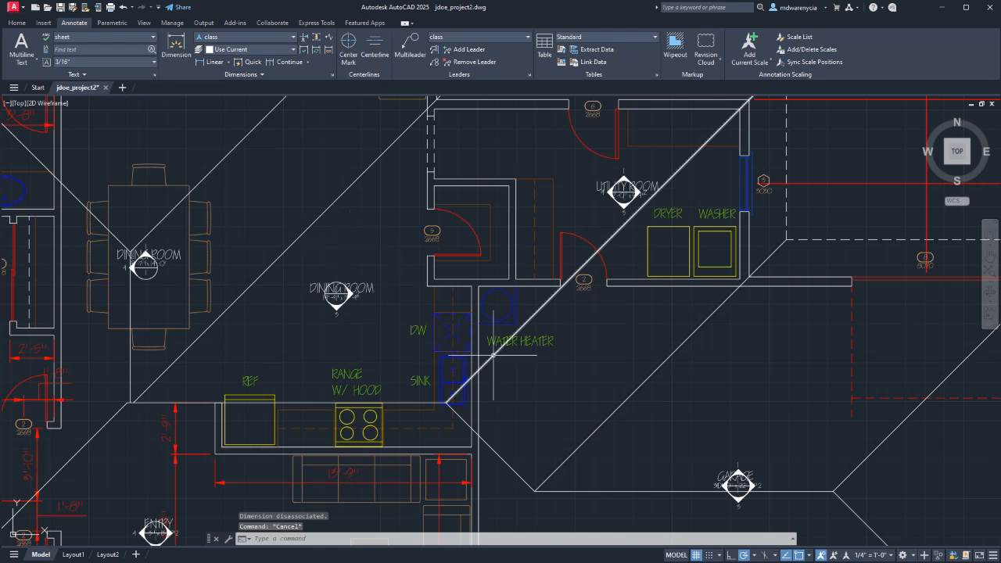
middle_drag(249, 319, 311, 284)
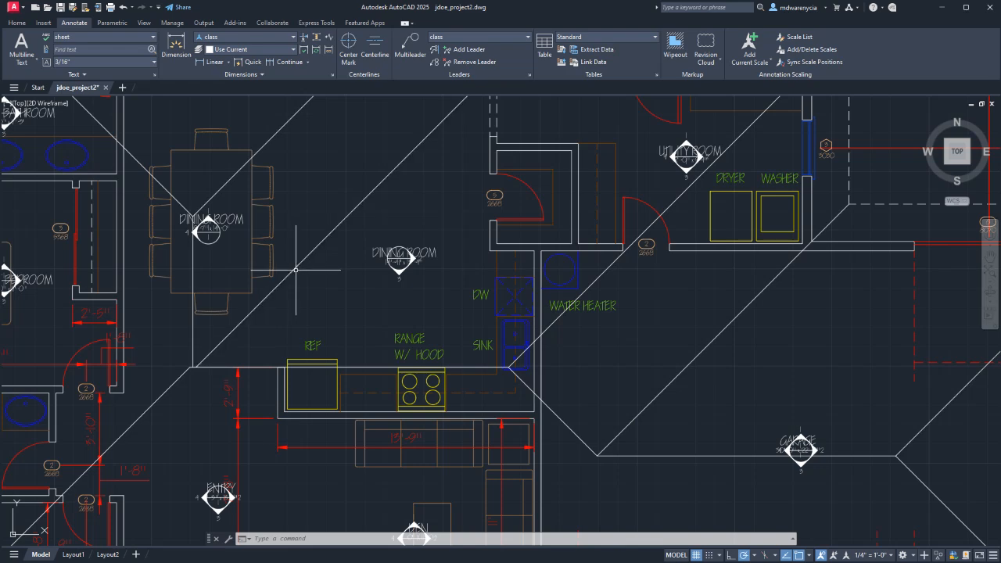
middle_drag(197, 283, 384, 239)
scroll(383, 240, down, 2)
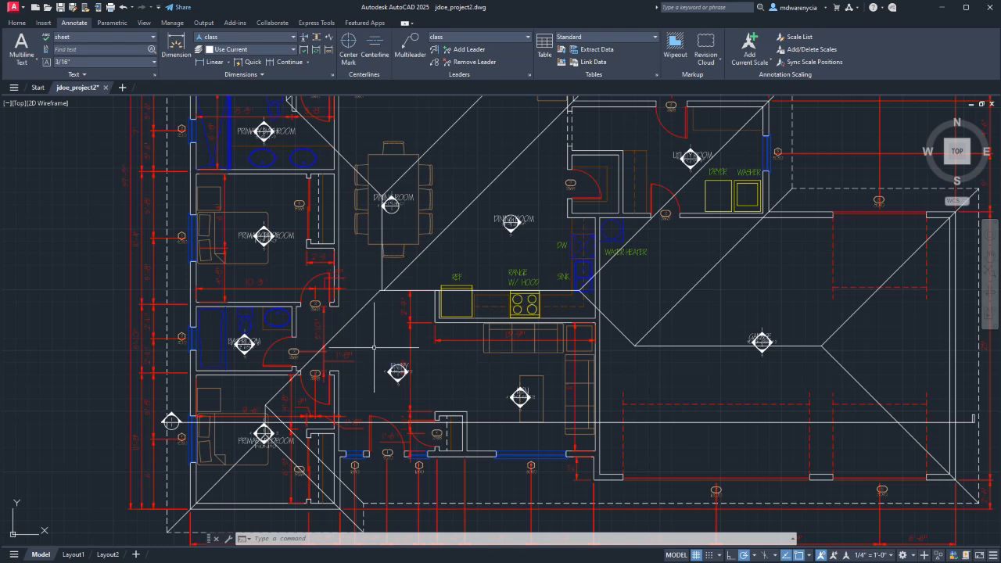
scroll(374, 340, down, 4)
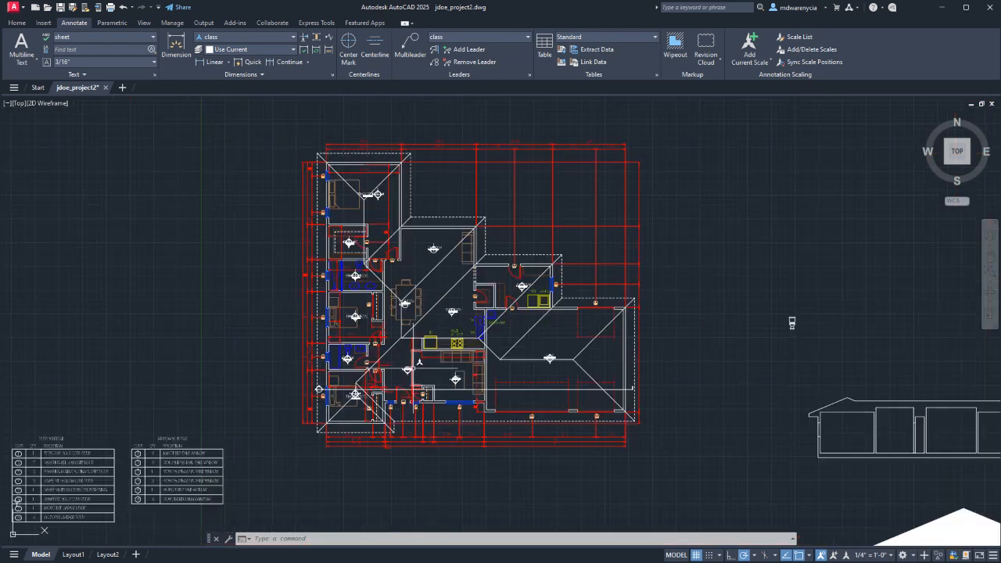
middle_drag(368, 422, 368, 325)
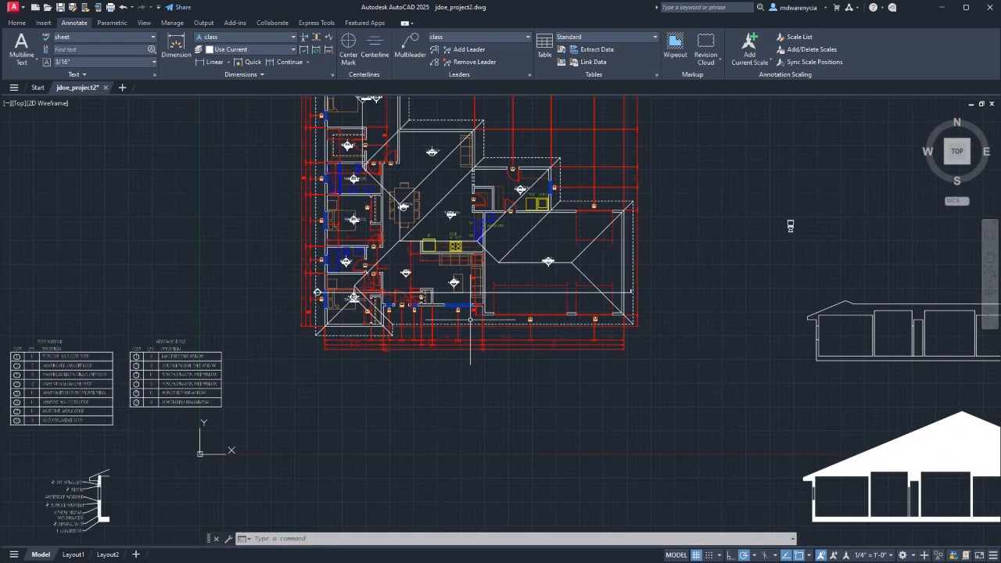